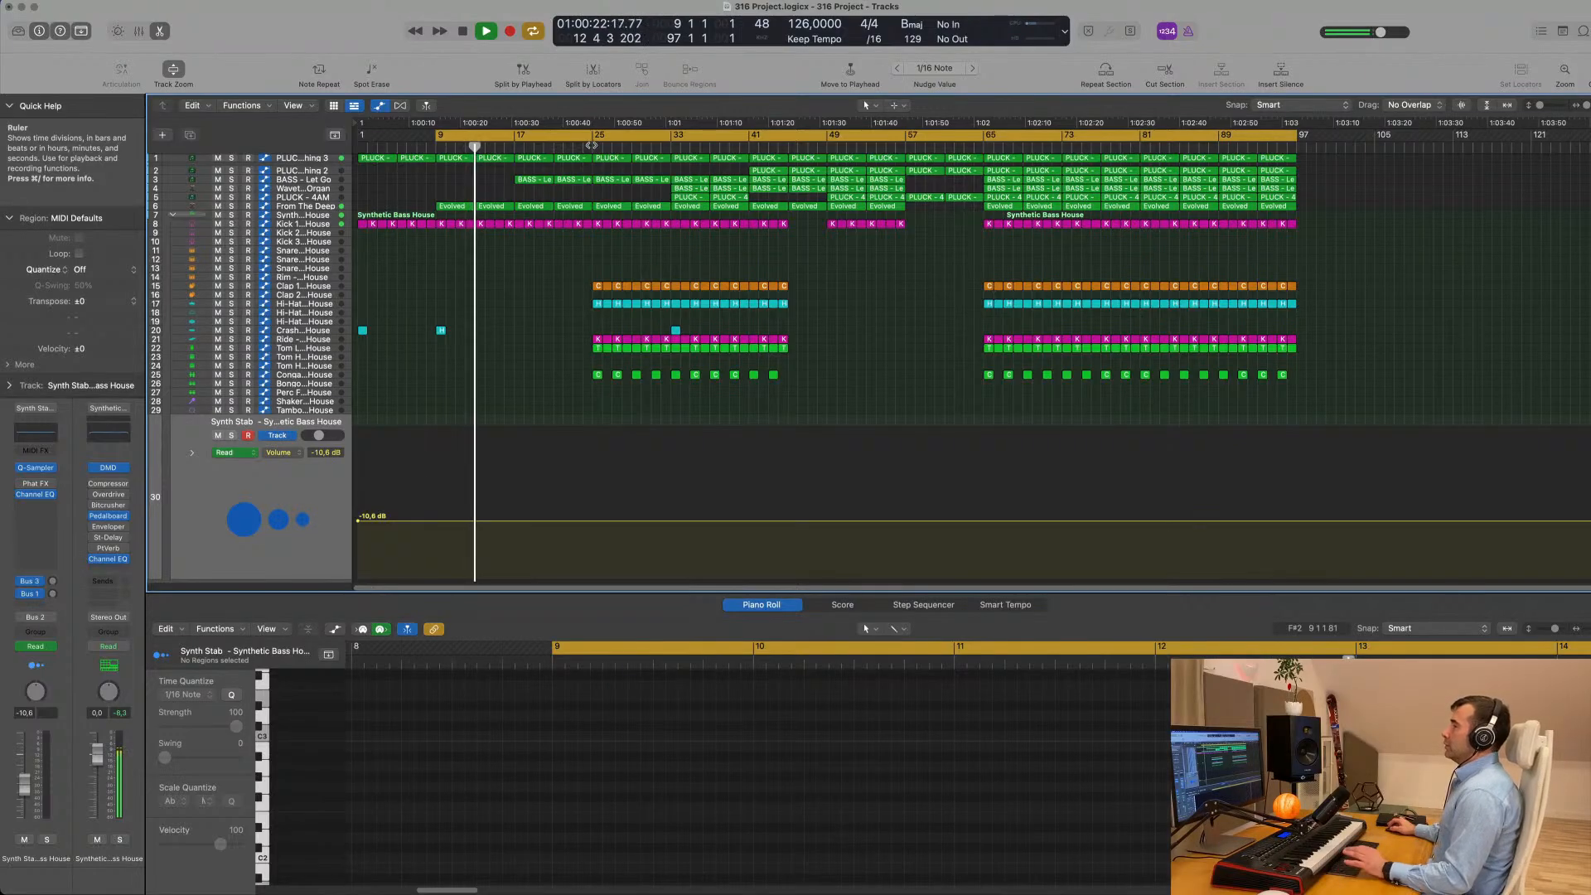
- Play the arrangement from about bar 33 and look through the pluck, bass and organ tracks with their regions and automation
click(670, 147)
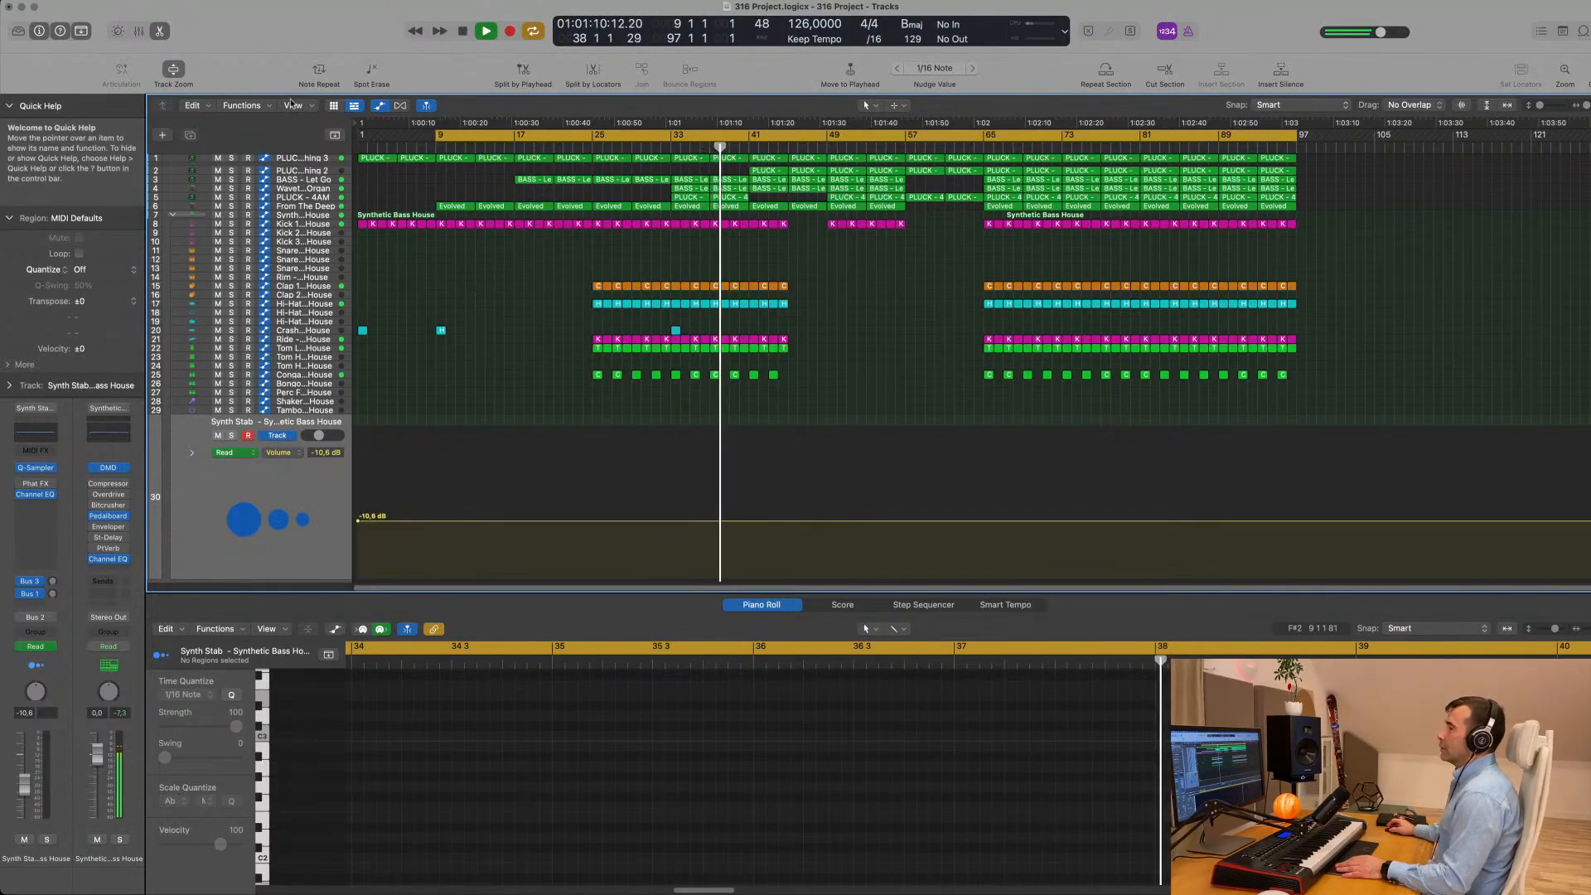
click(312, 159)
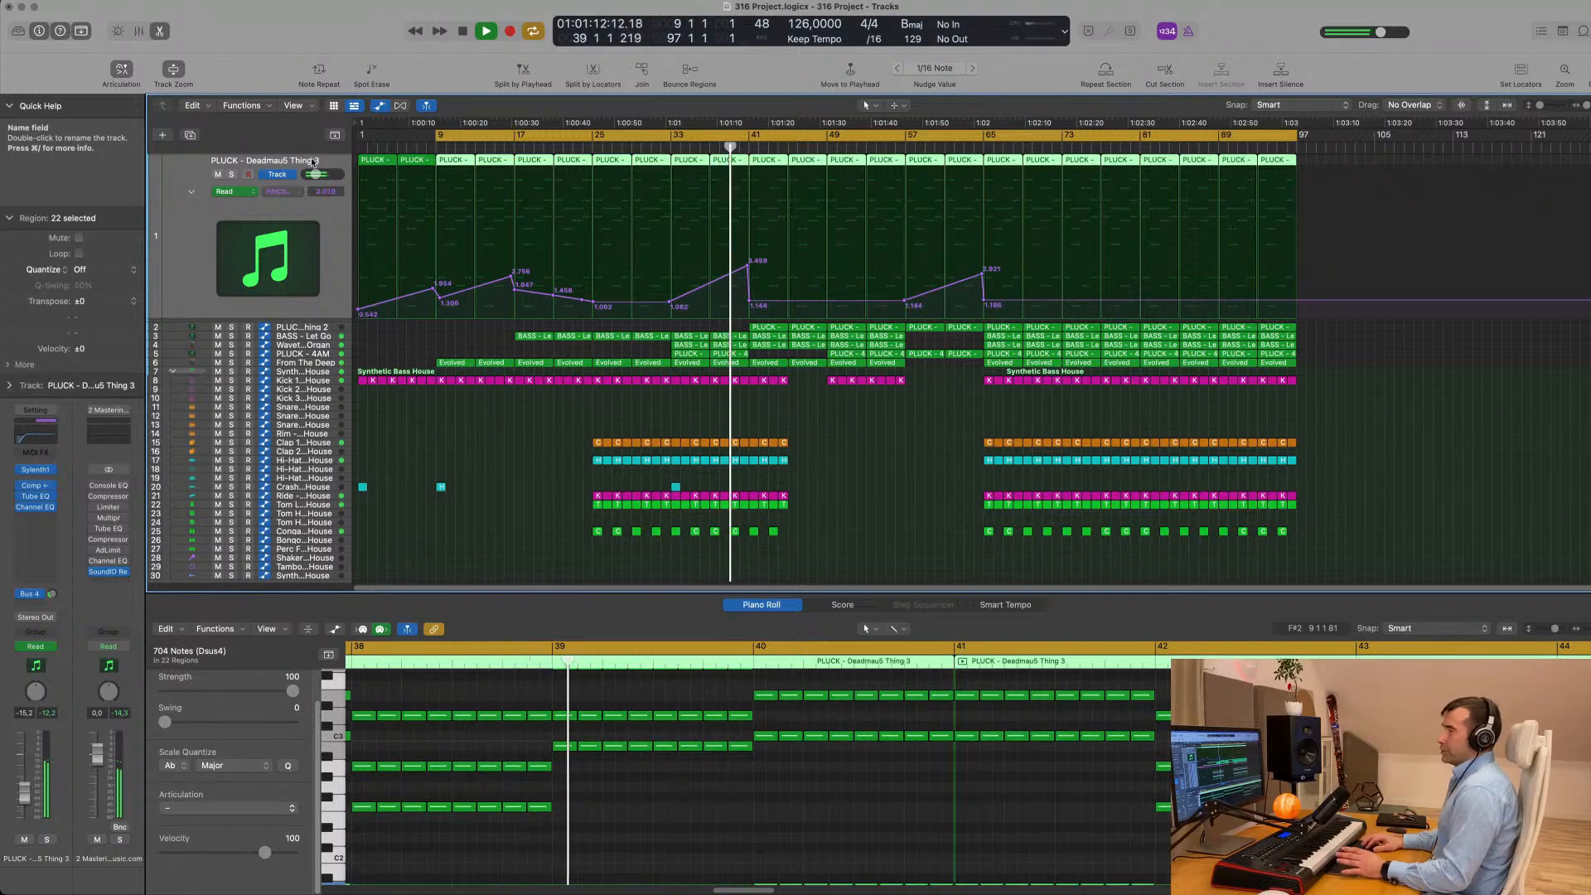
scroll(313, 255, down, 1)
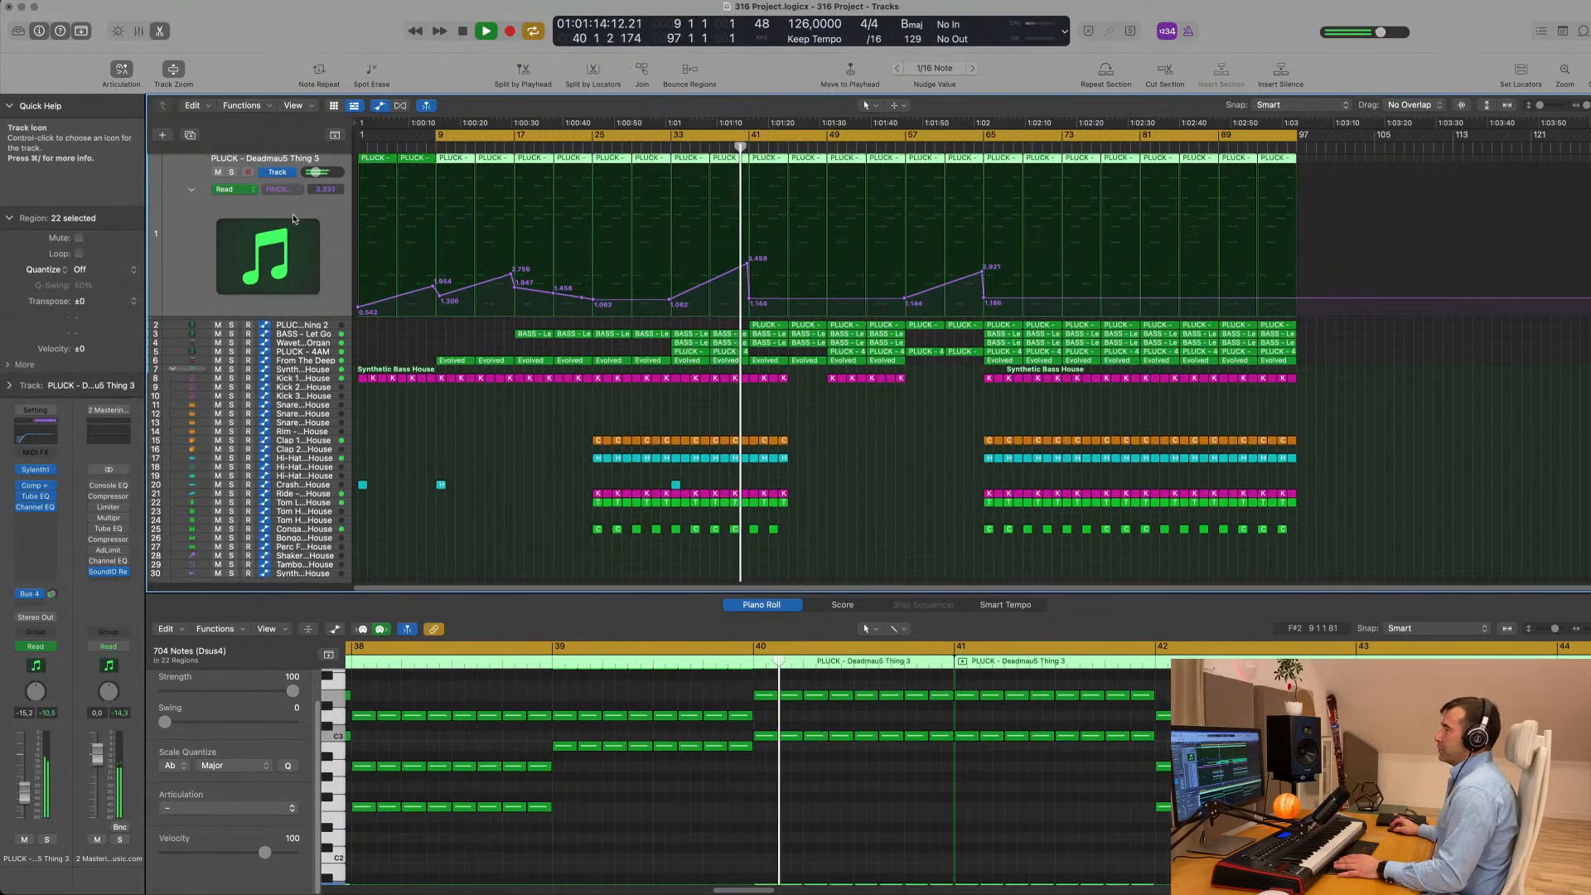
key(Down)
key(Down)
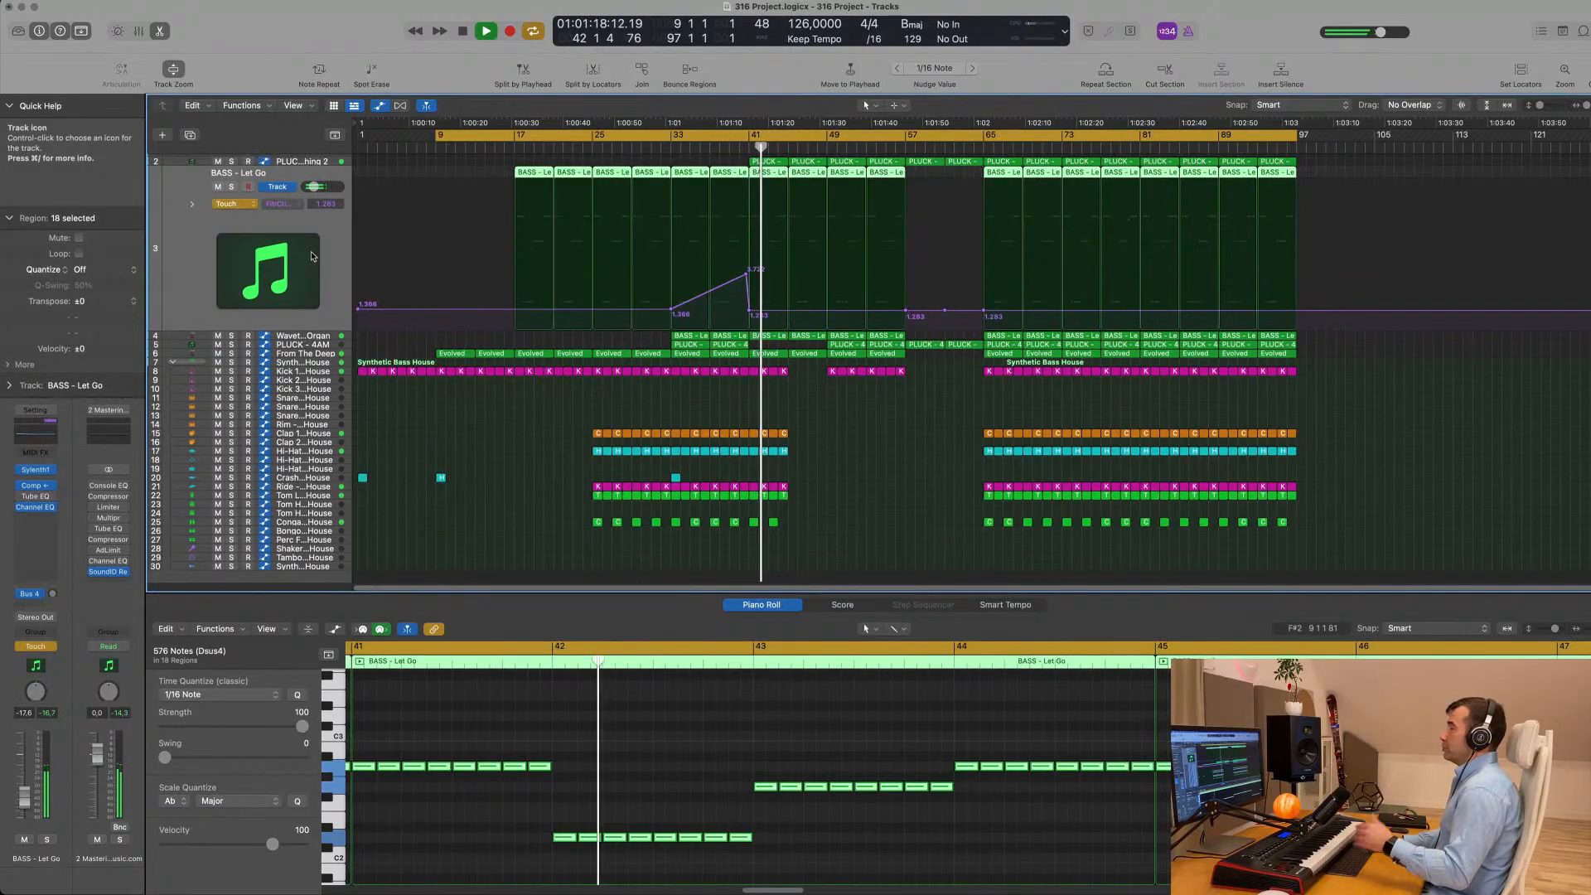
key(Down)
key(Up)
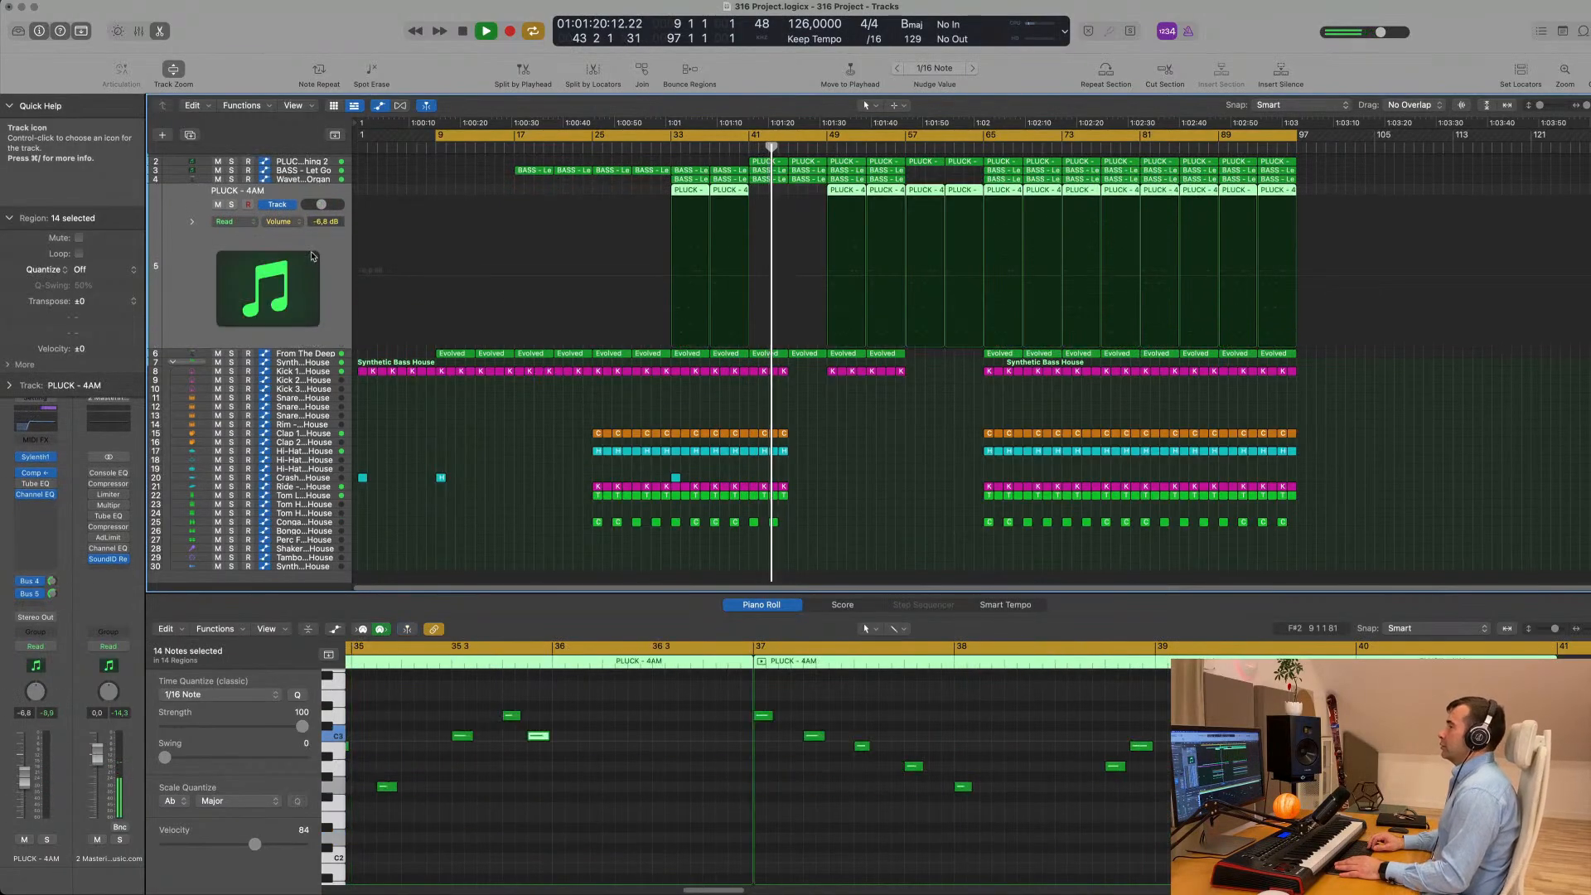
key(Down)
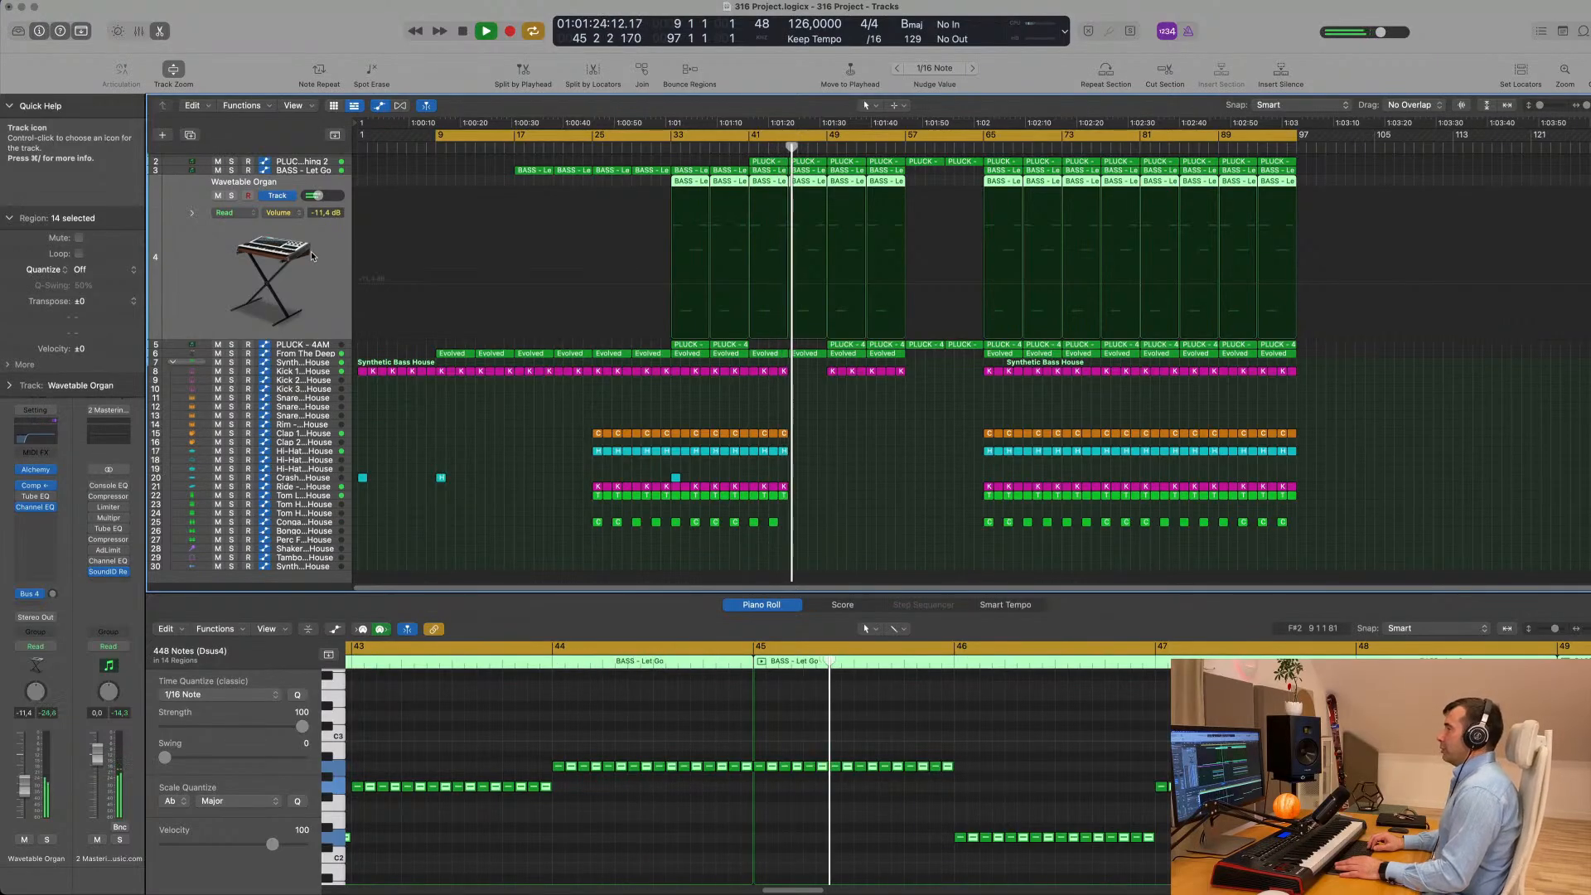
- Toggle solo on the Wavetable Organ track and inspect the PLUCK - Deadmau5 Thing 2 track before stopping playback
click(232, 196)
click(232, 195)
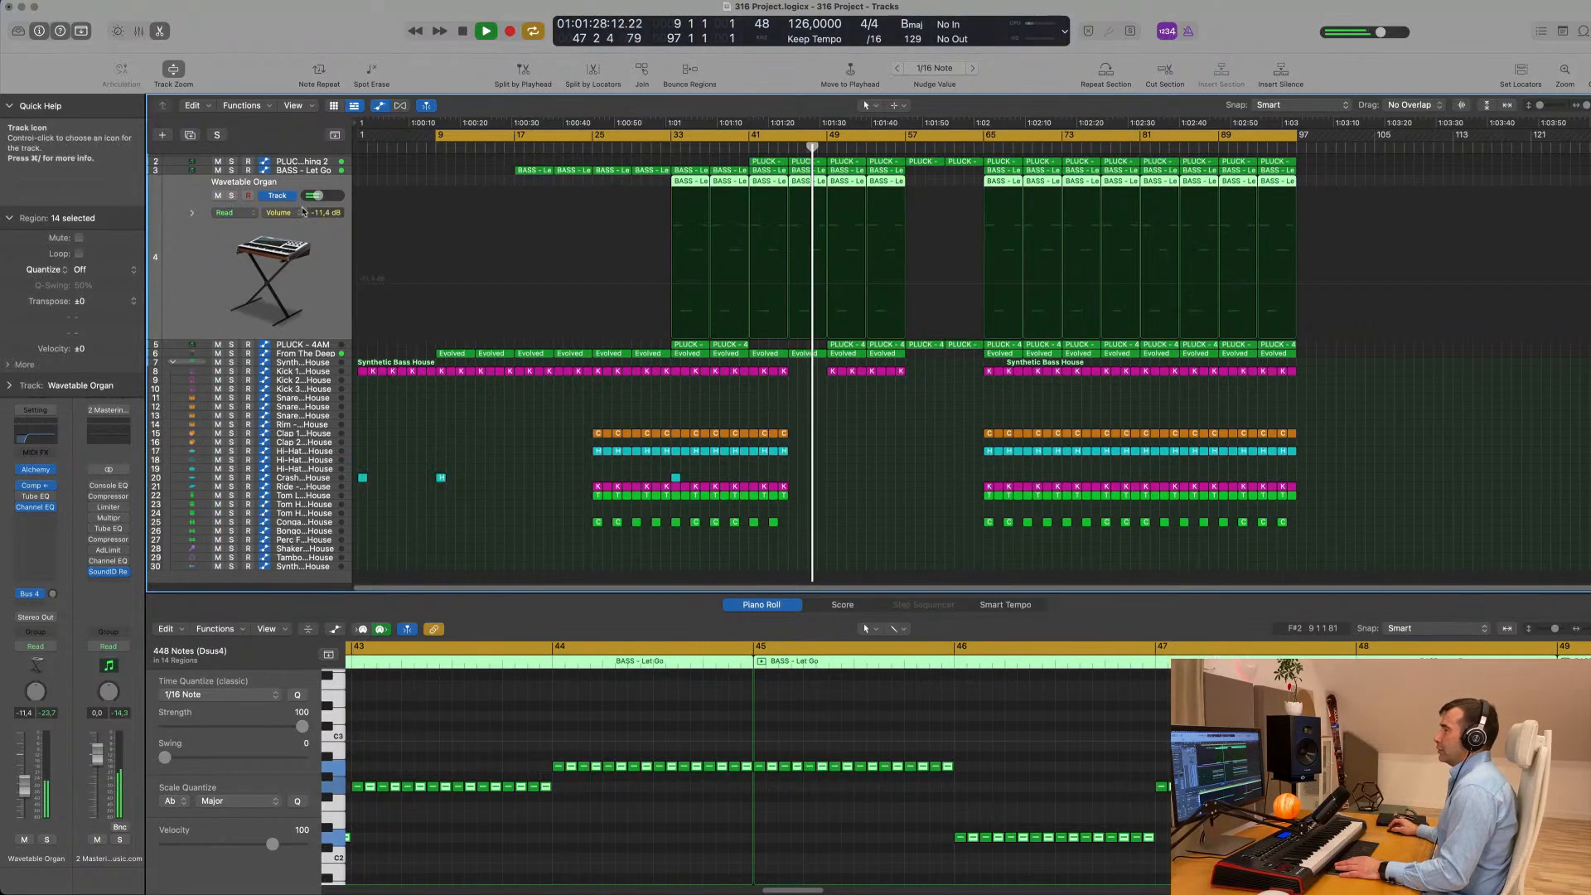
click(293, 162)
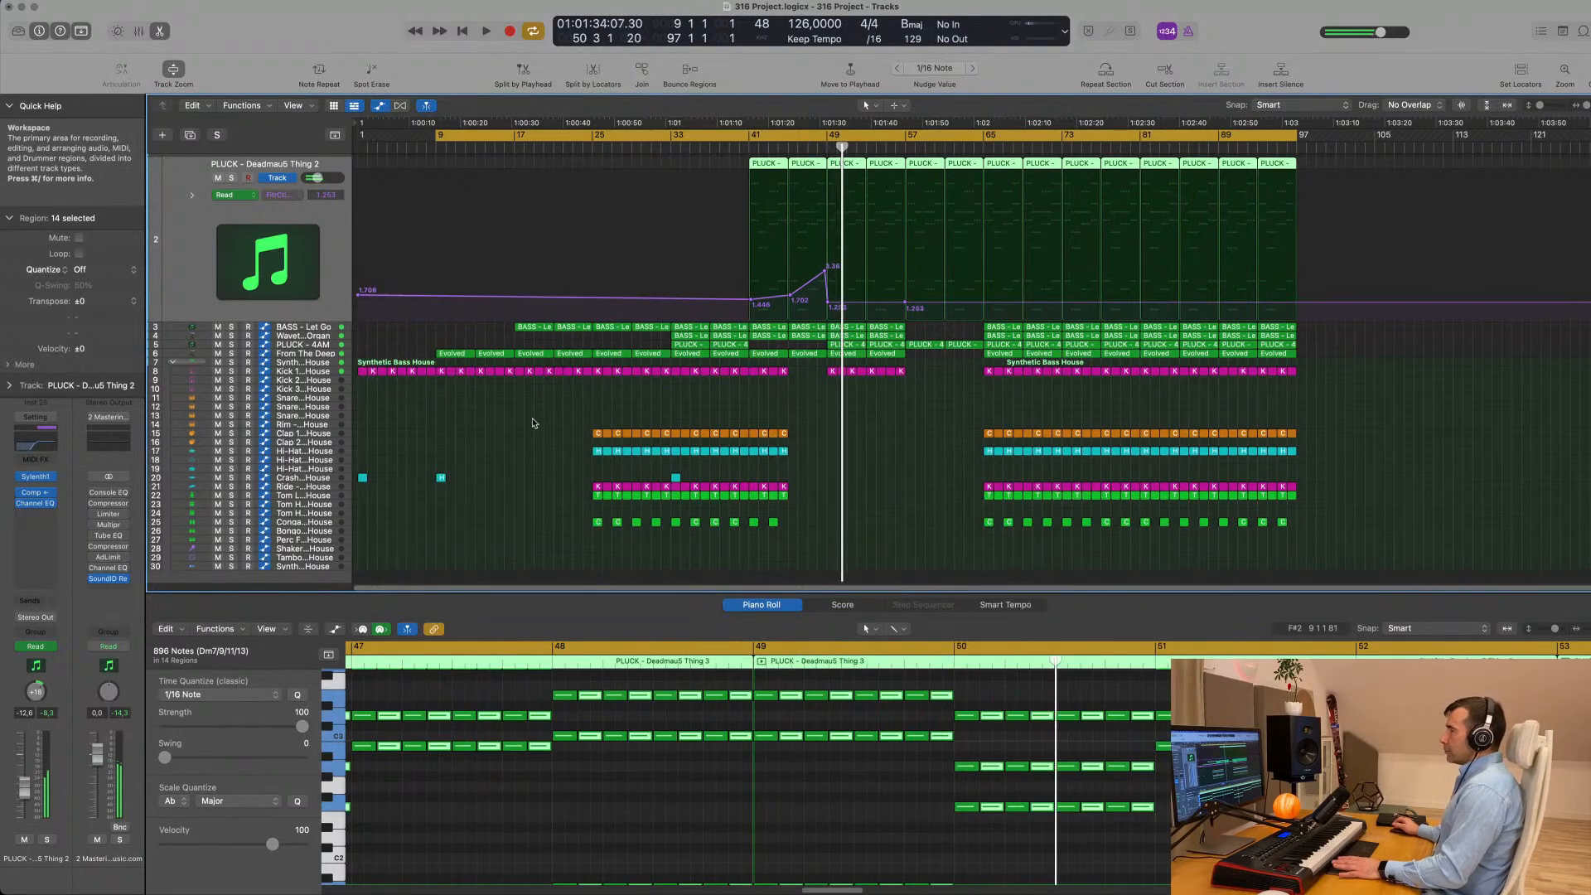
key(space)
scroll(561, 430, down, 1)
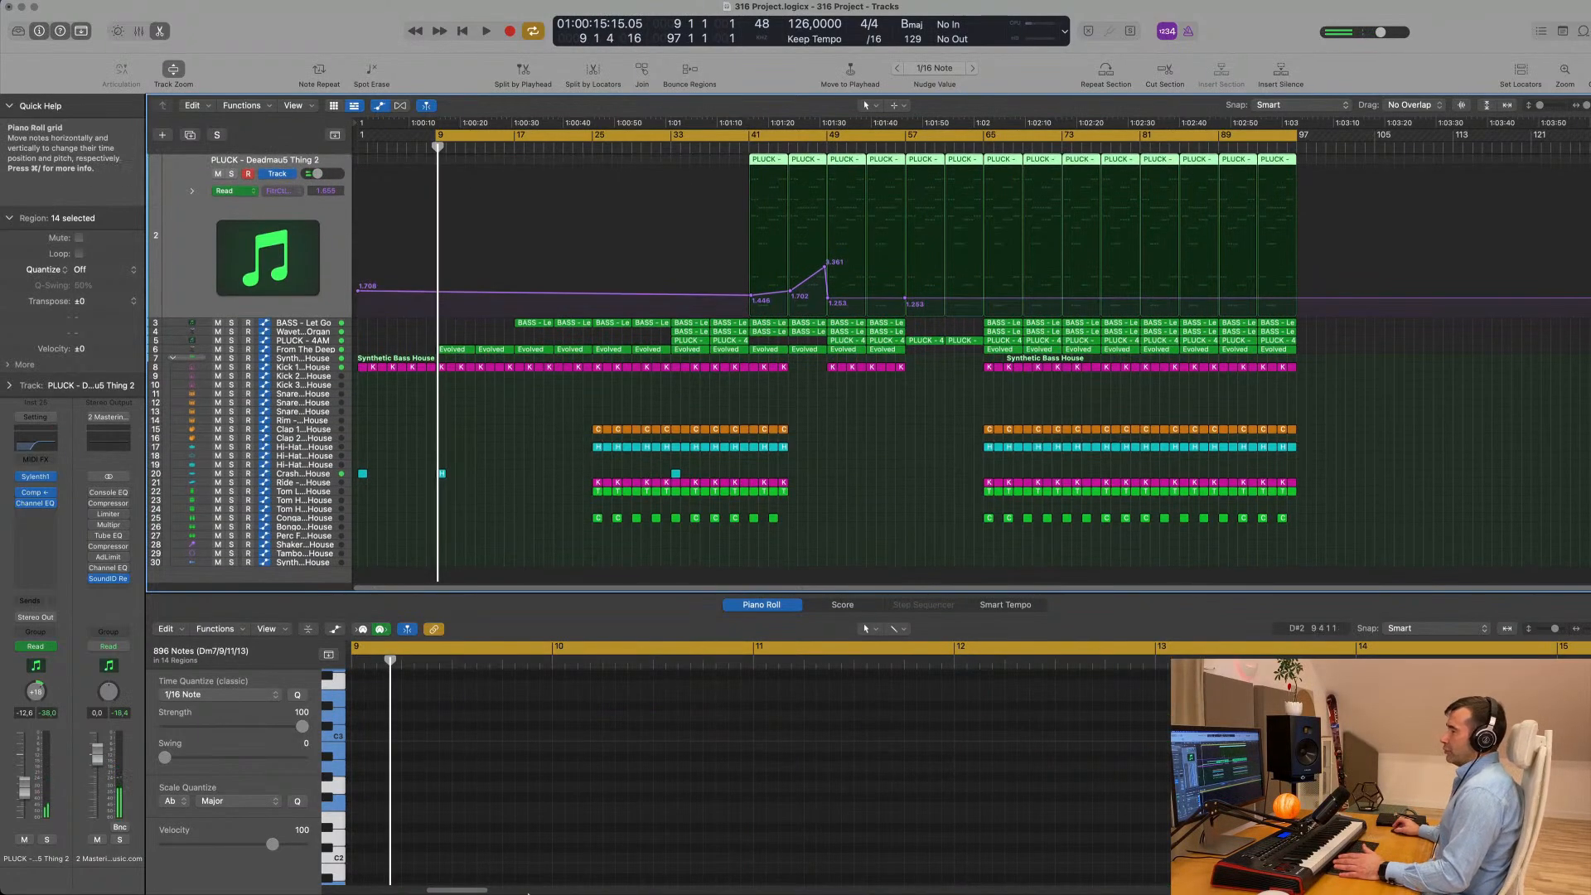
- Import SS_EDMMV_Satisfied_Vocal_124_Bbmaj_Dry_01.wav from the Finder's 10 Vocals Loops Dry folder onto a new audio track at bar 9
mouse_move(488, 890)
click(97, 869)
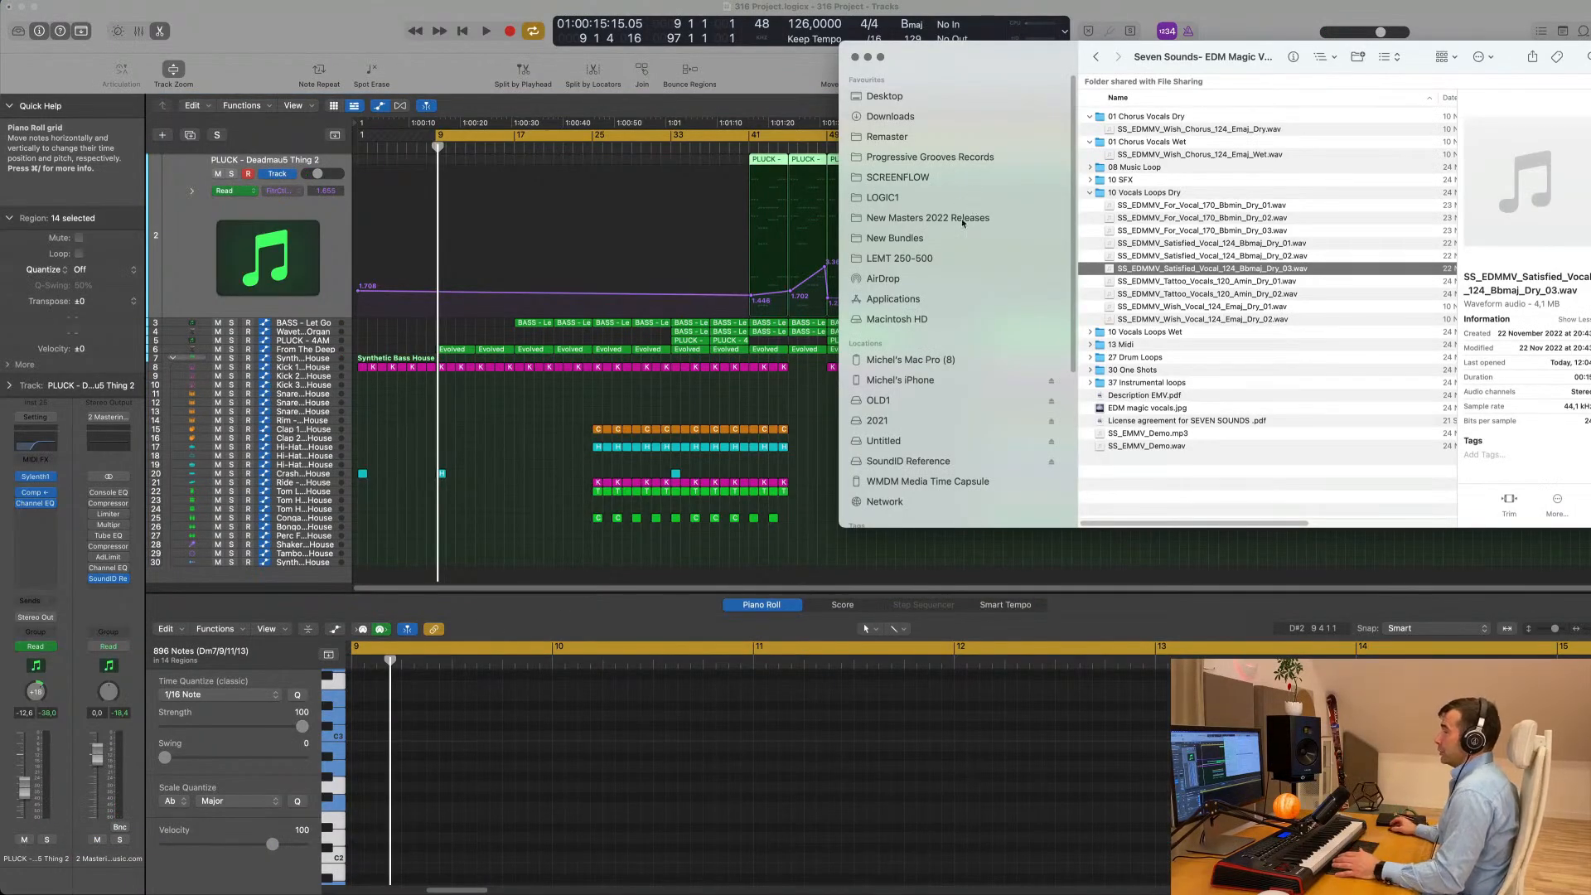
mouse_move(1012, 54)
mouse_down()
mouse_move(981, 73)
mouse_move(1021, 82)
mouse_up()
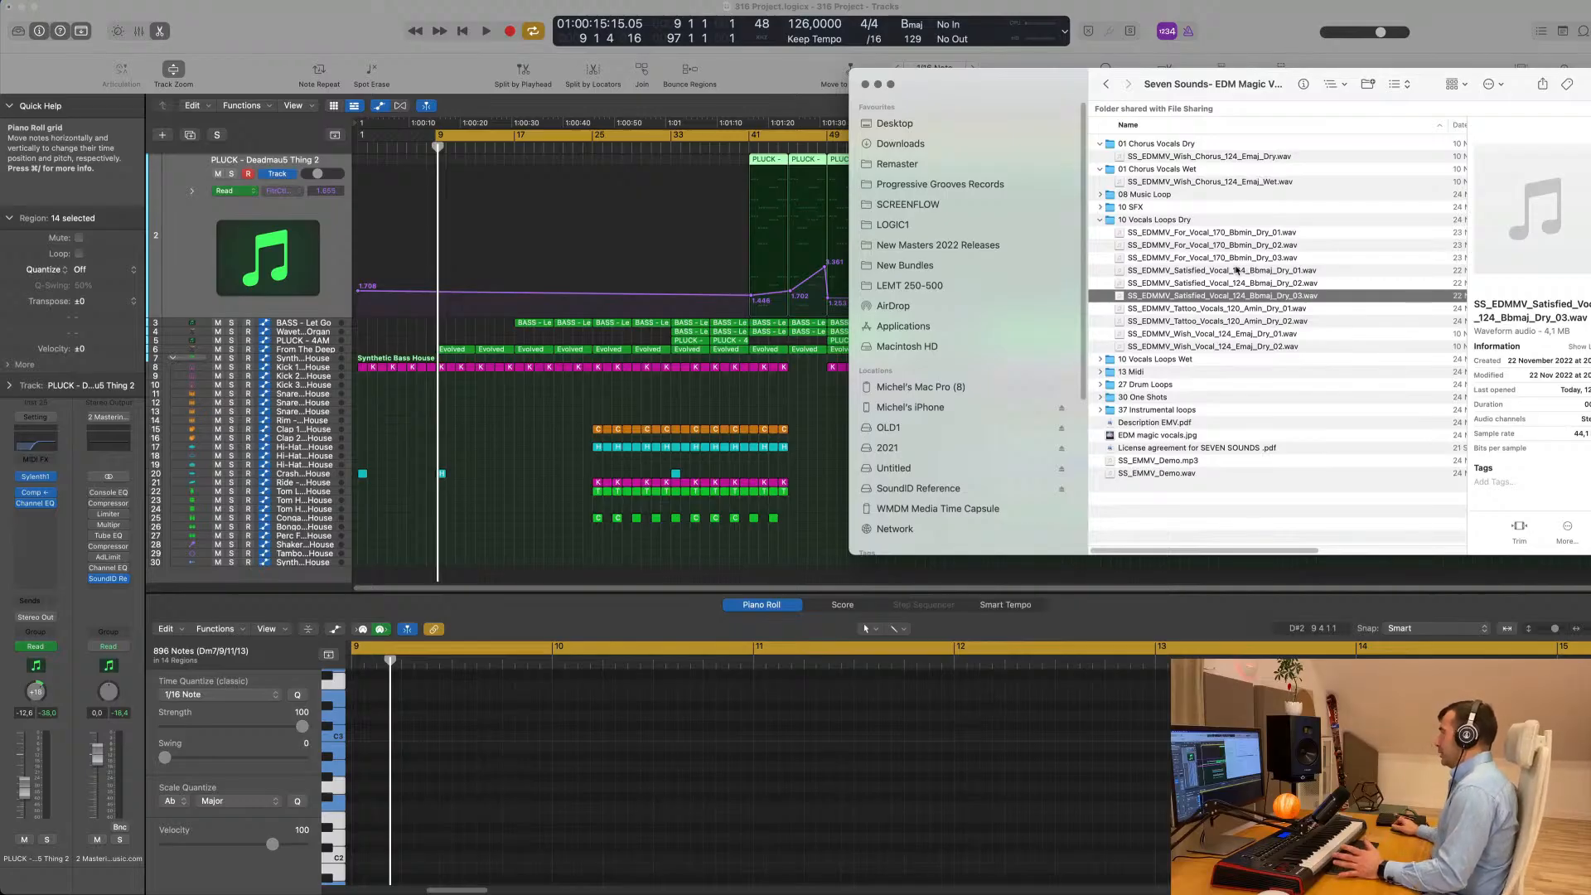
drag(1227, 295, 433, 559)
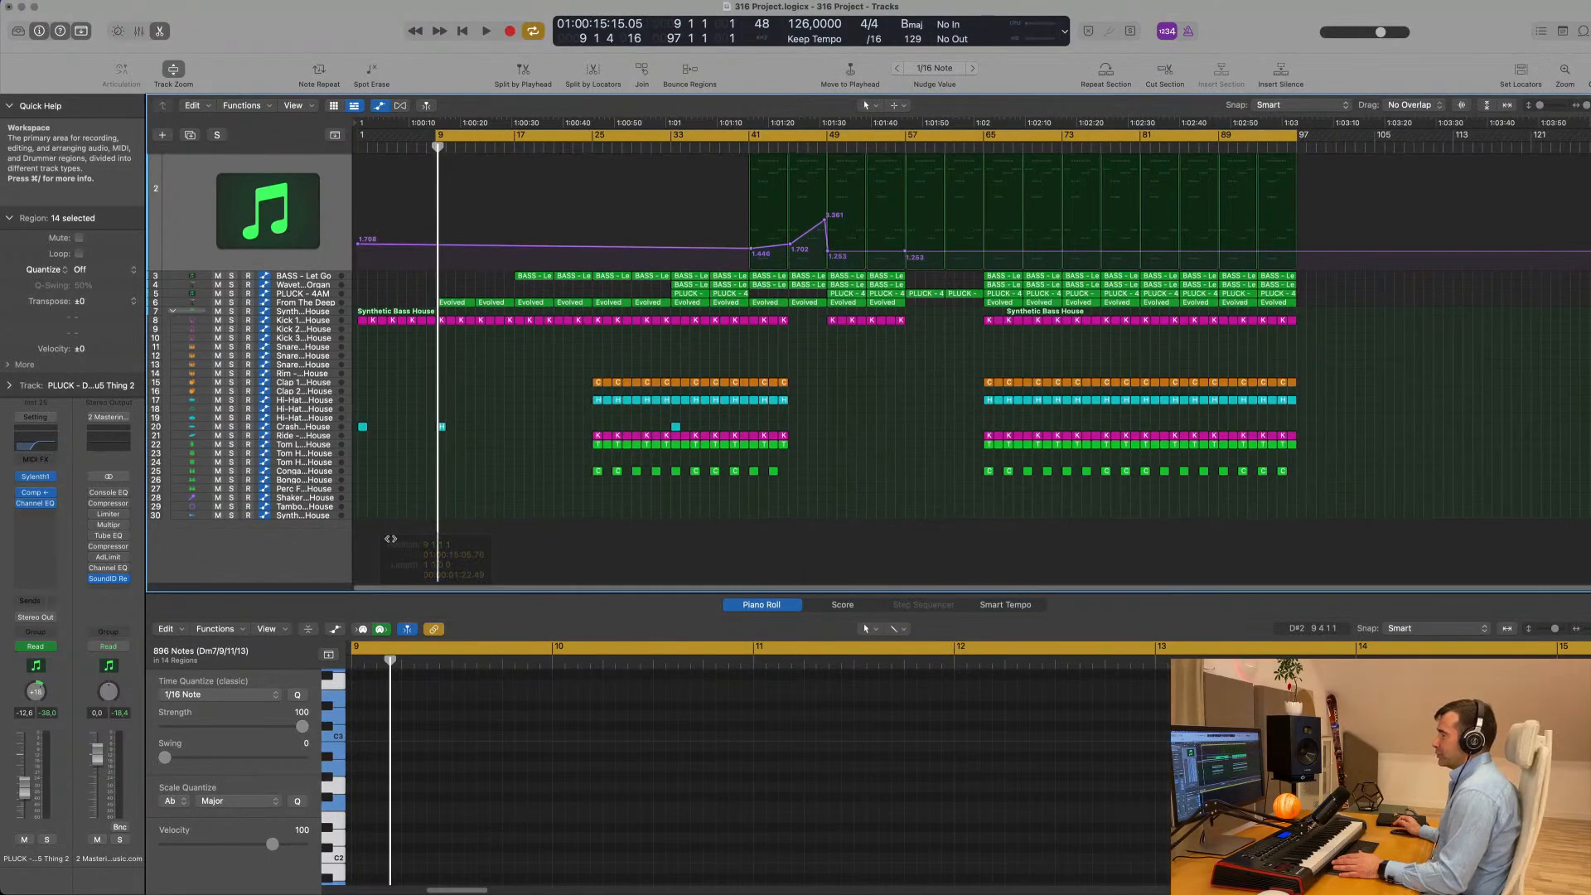
drag(313, 531, 311, 525)
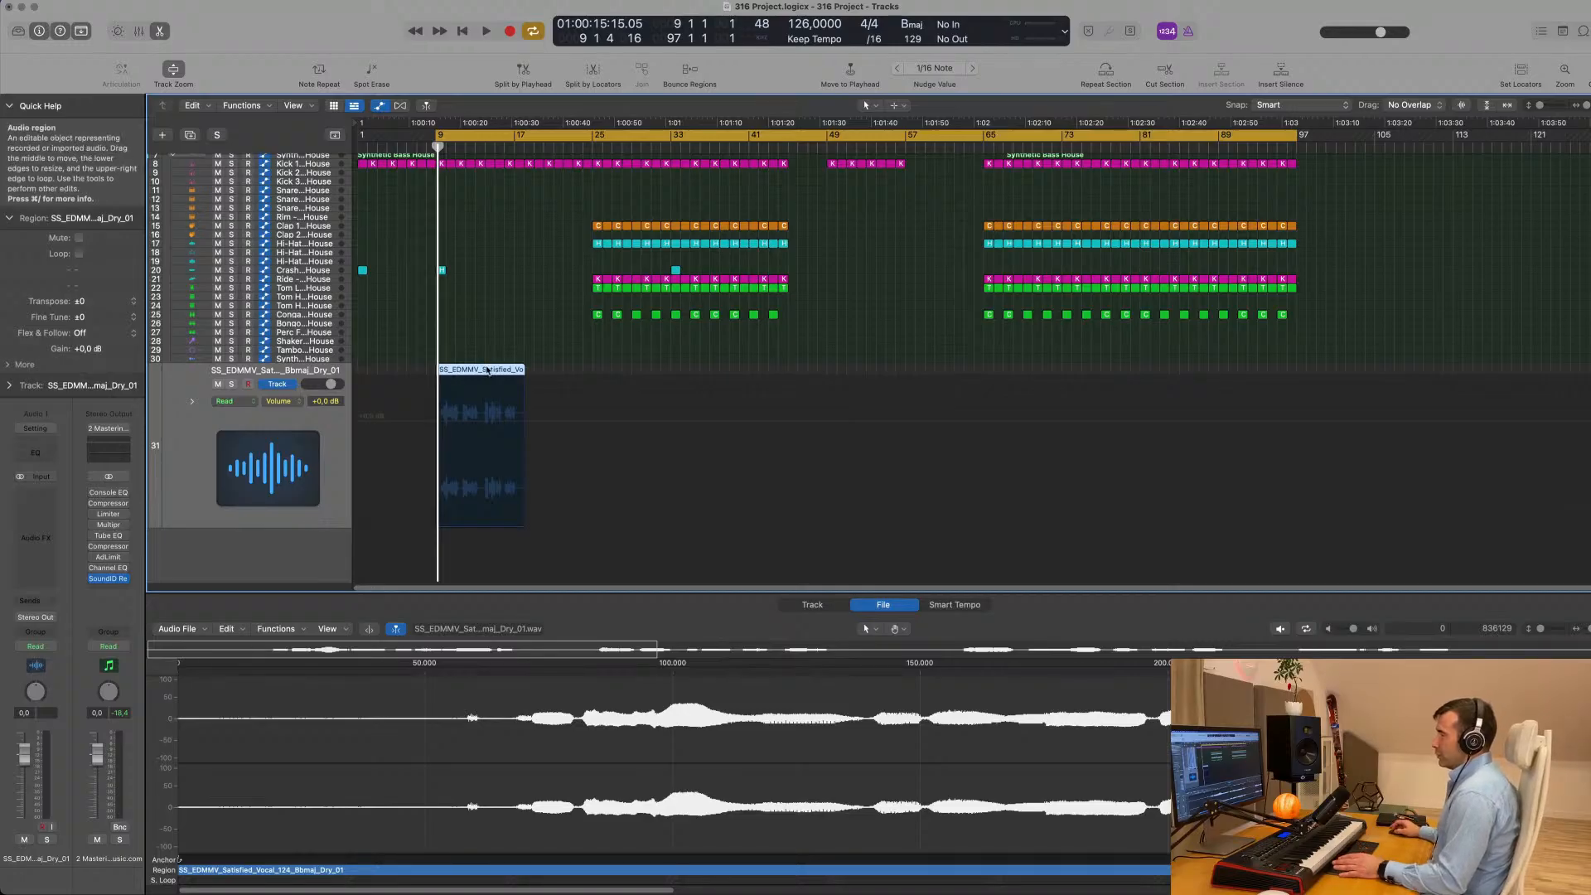
- Turn on Flex for the imported vocal track and set its mode to Flex Time - Tempophone (FX)
click(811, 605)
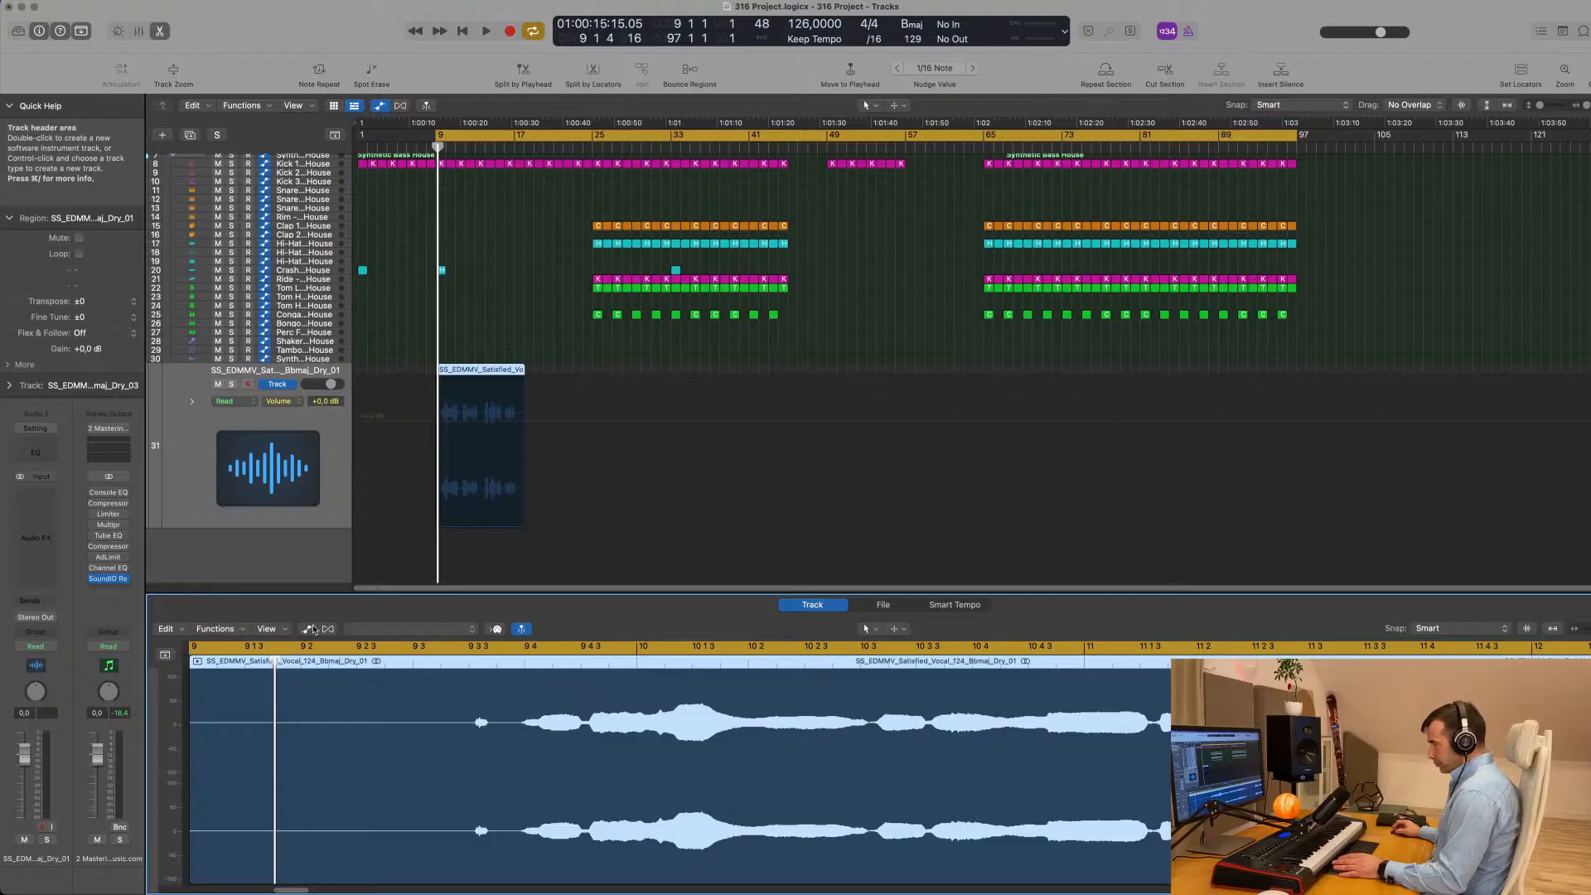
click(885, 605)
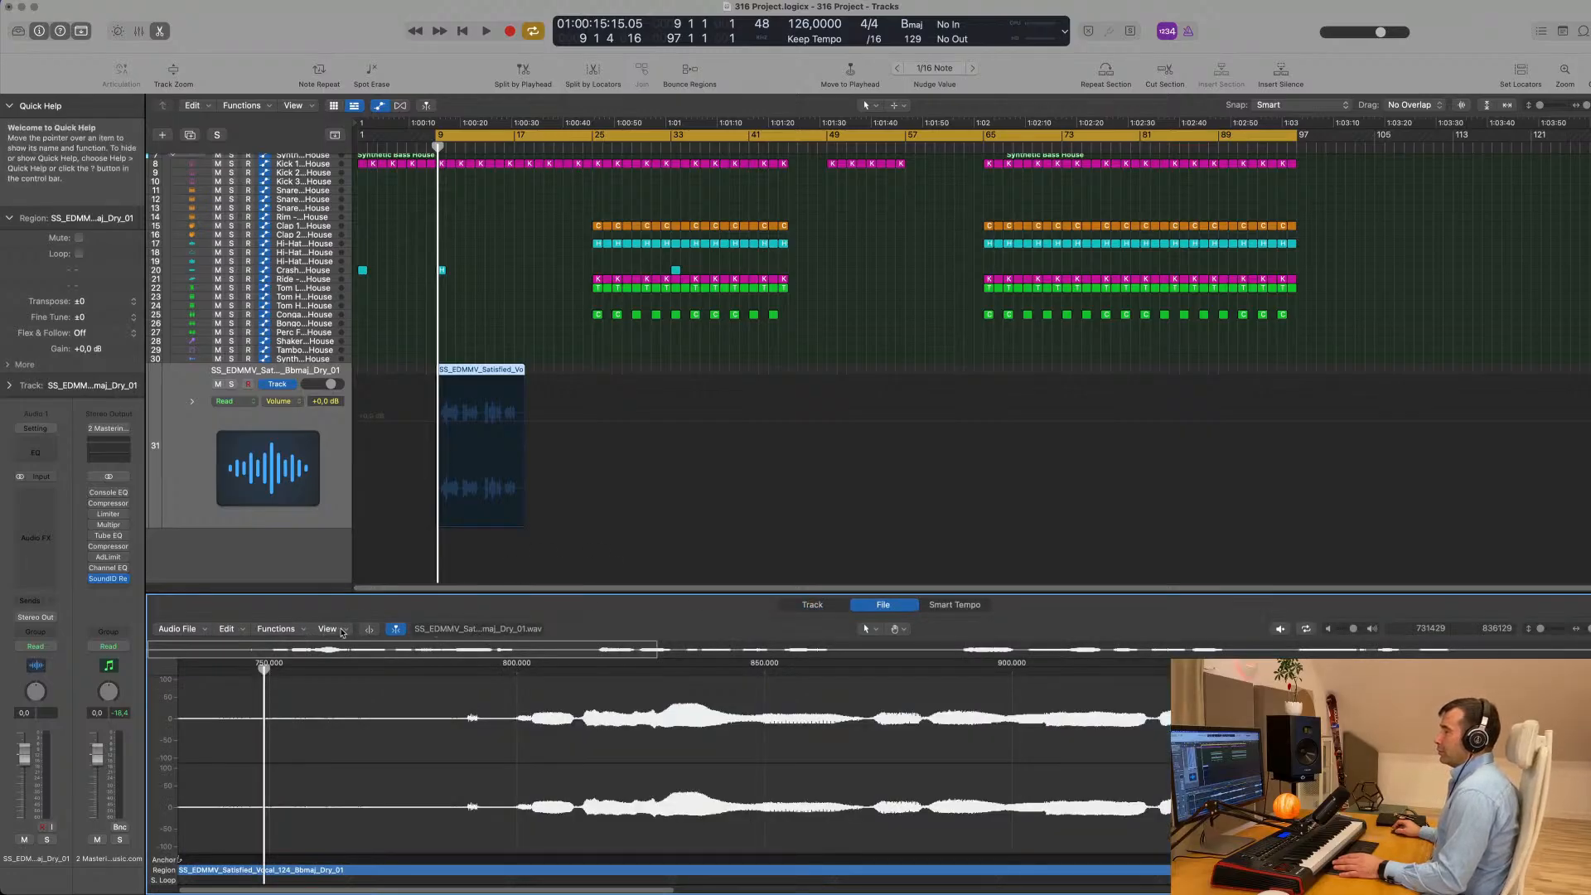
click(810, 606)
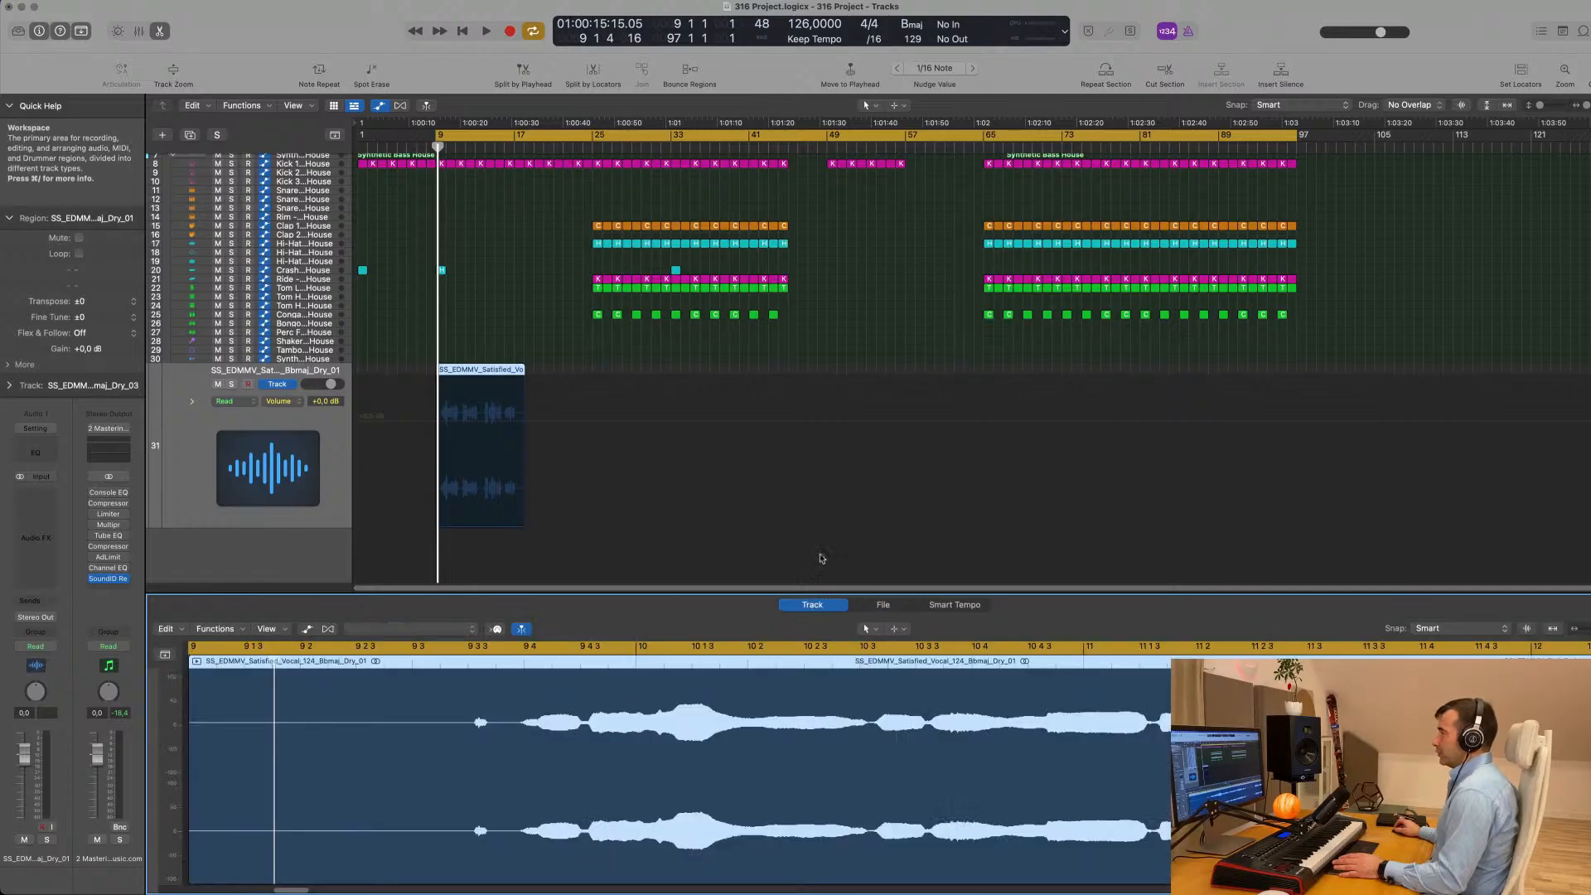
click(328, 629)
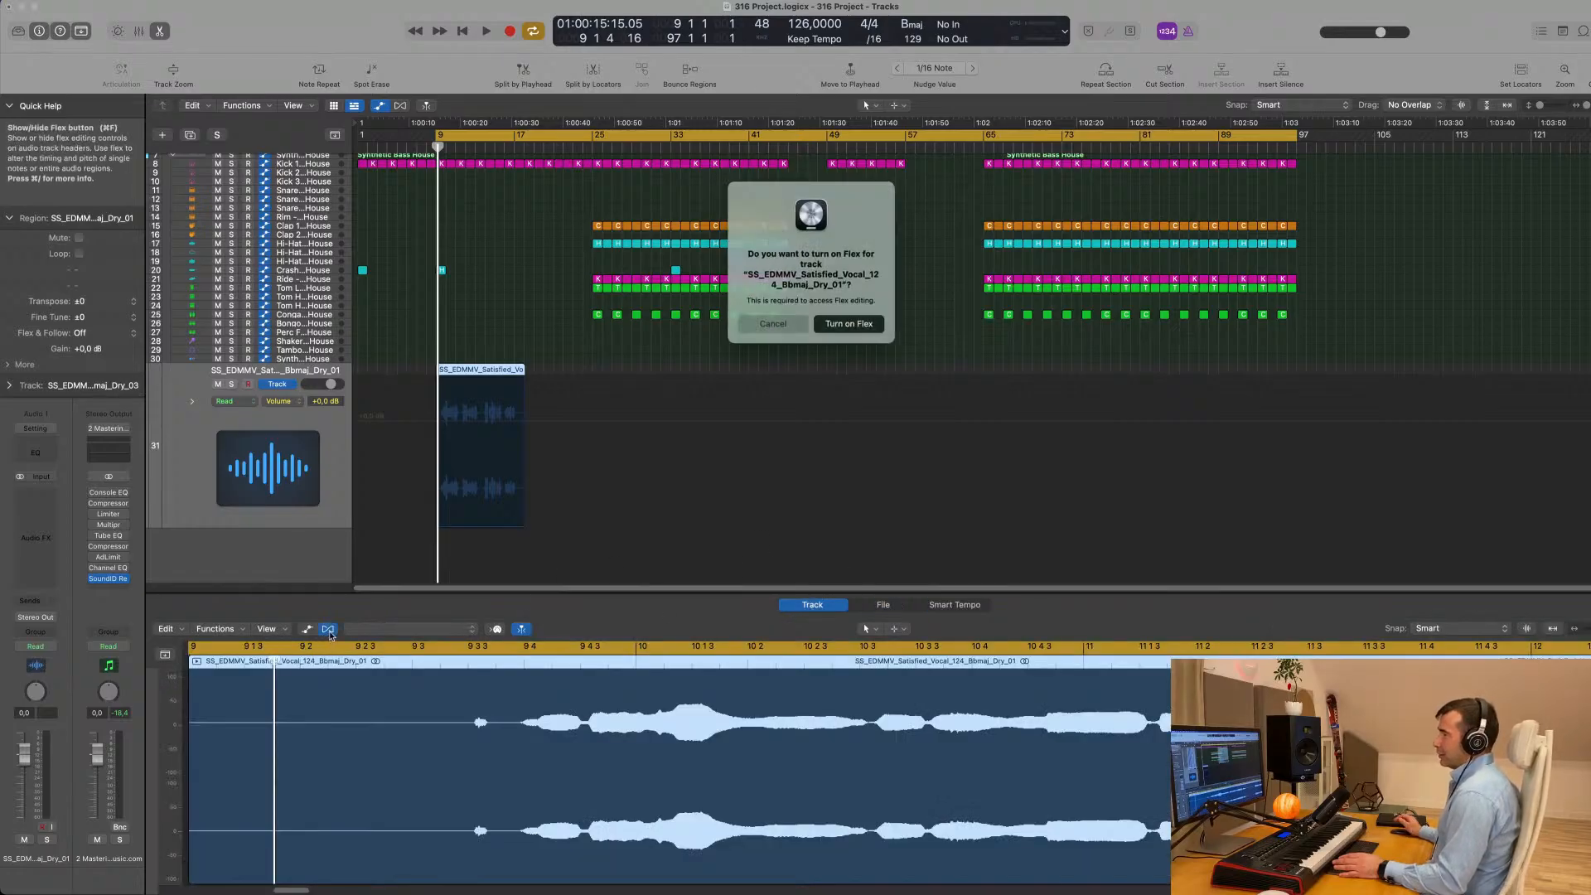
click(848, 323)
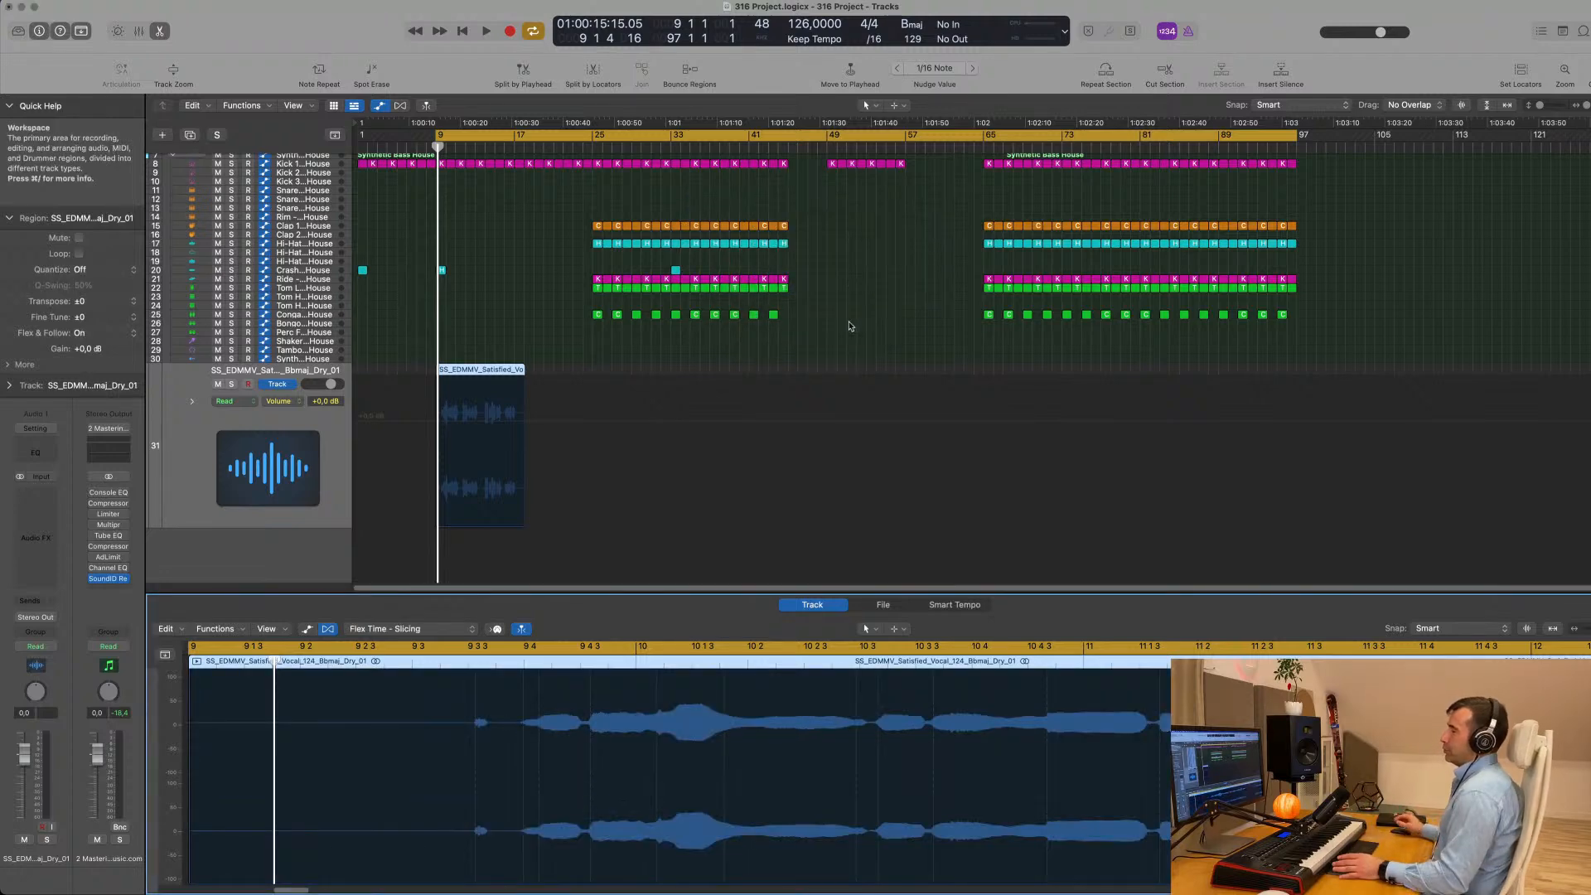
click(457, 628)
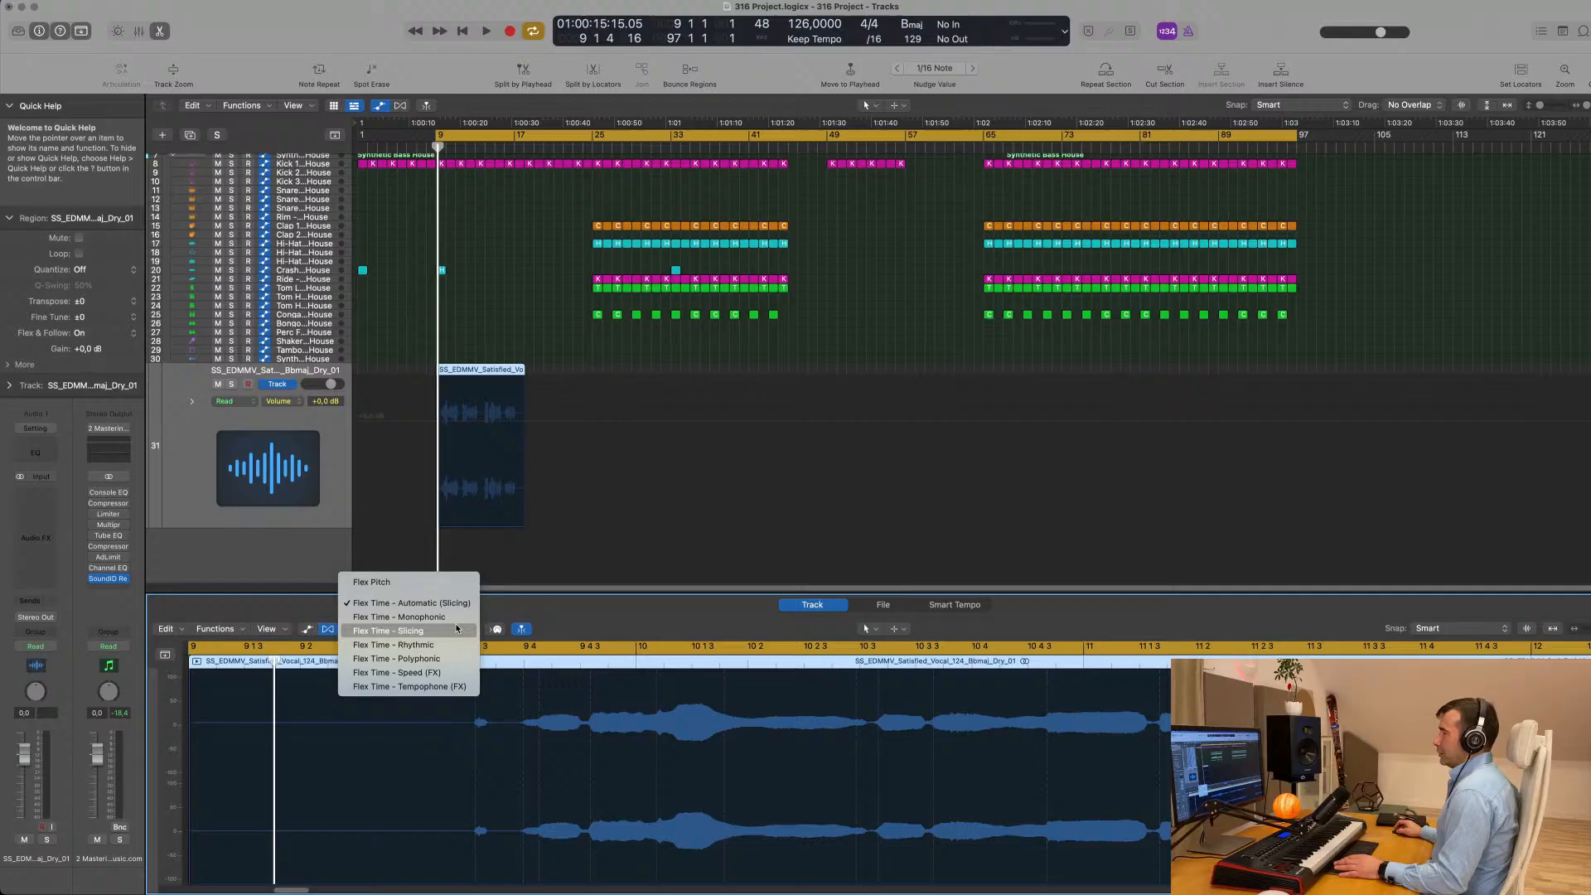
click(450, 687)
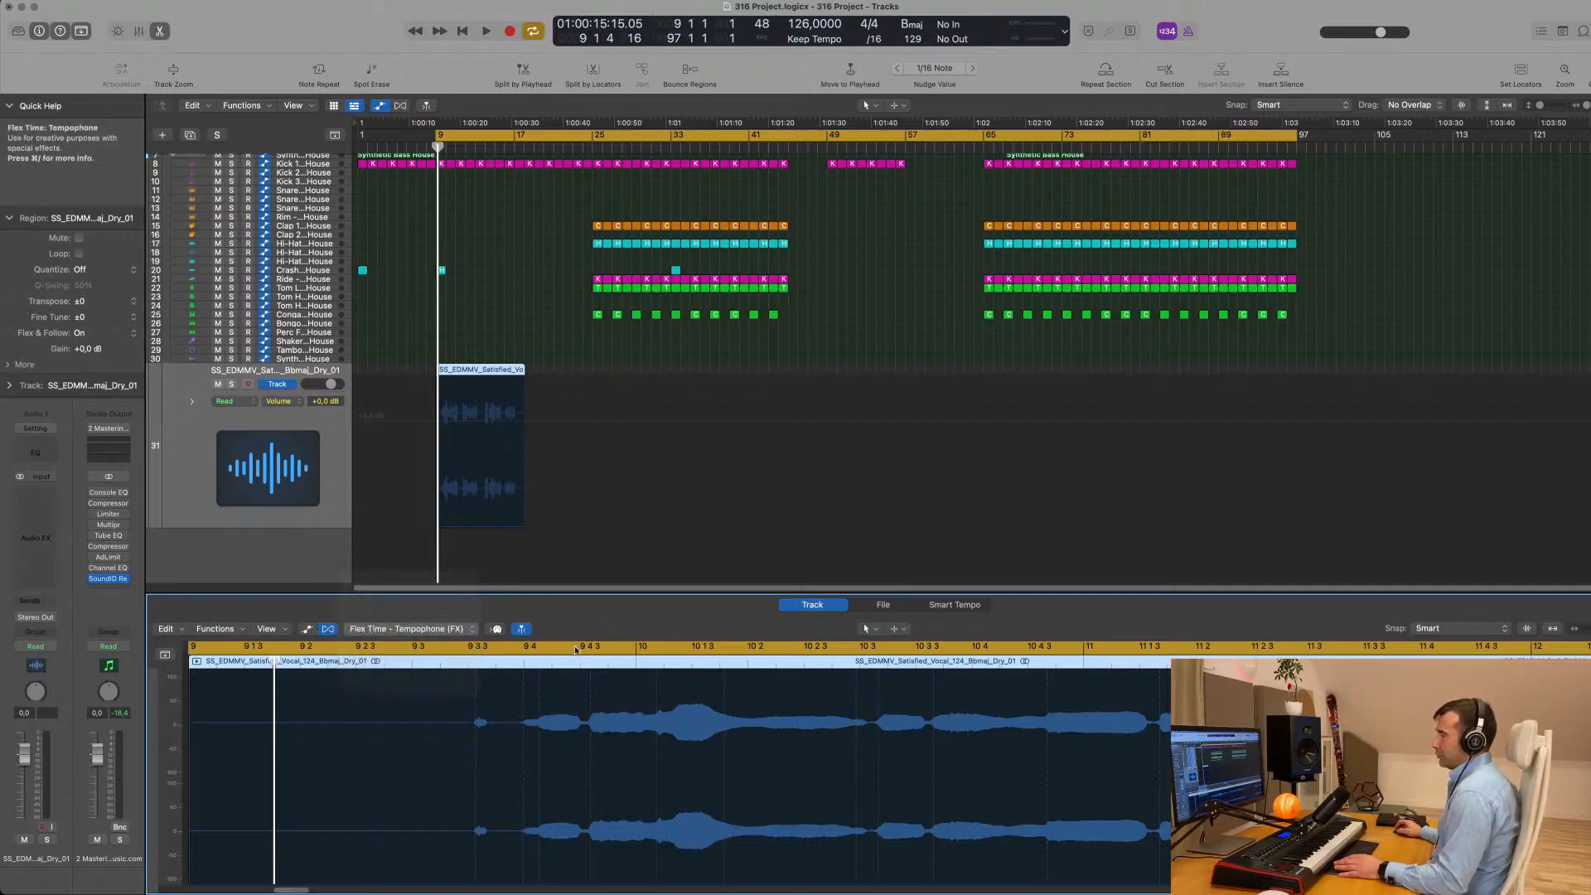
- Process the vocal file in the Time and Pitch Machine from an original tempo of 124 to 126 bpm with the Complex algorithm
click(884, 605)
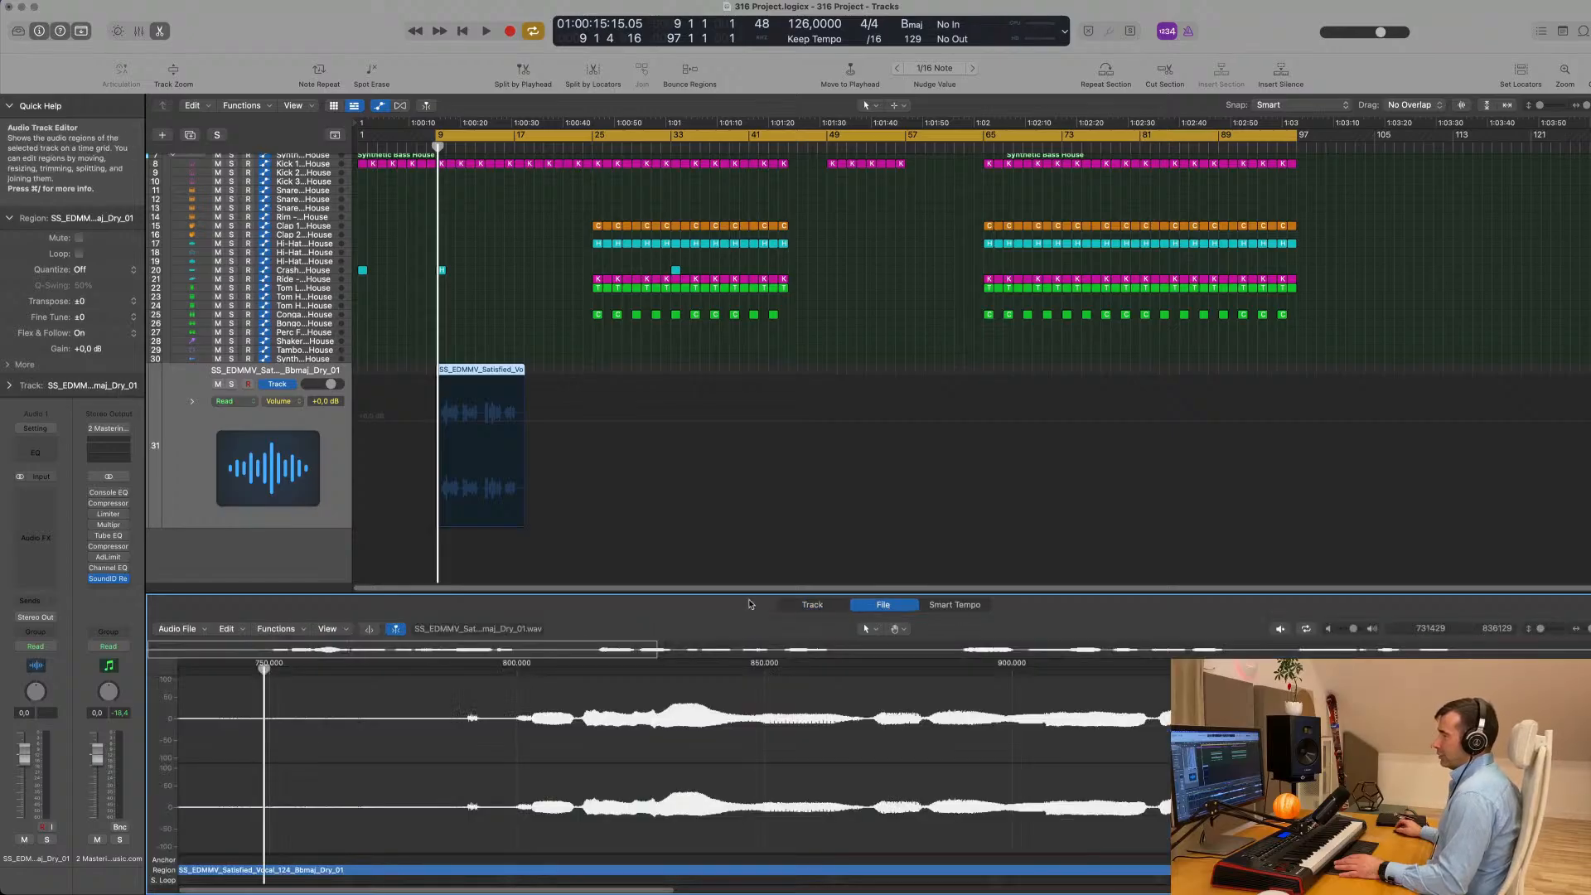
click(276, 629)
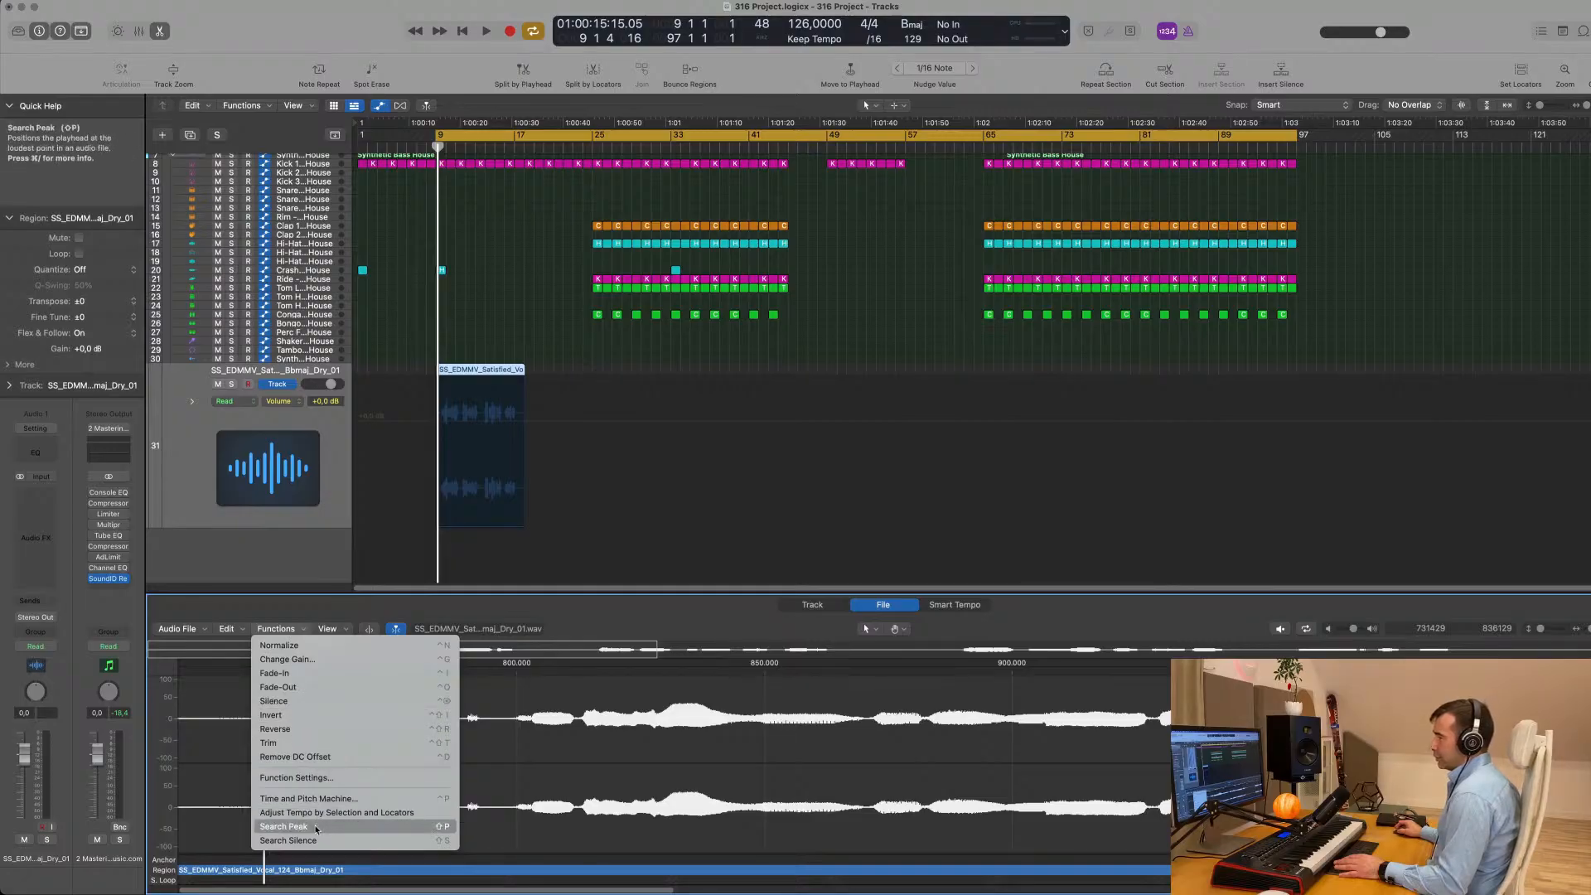
click(335, 801)
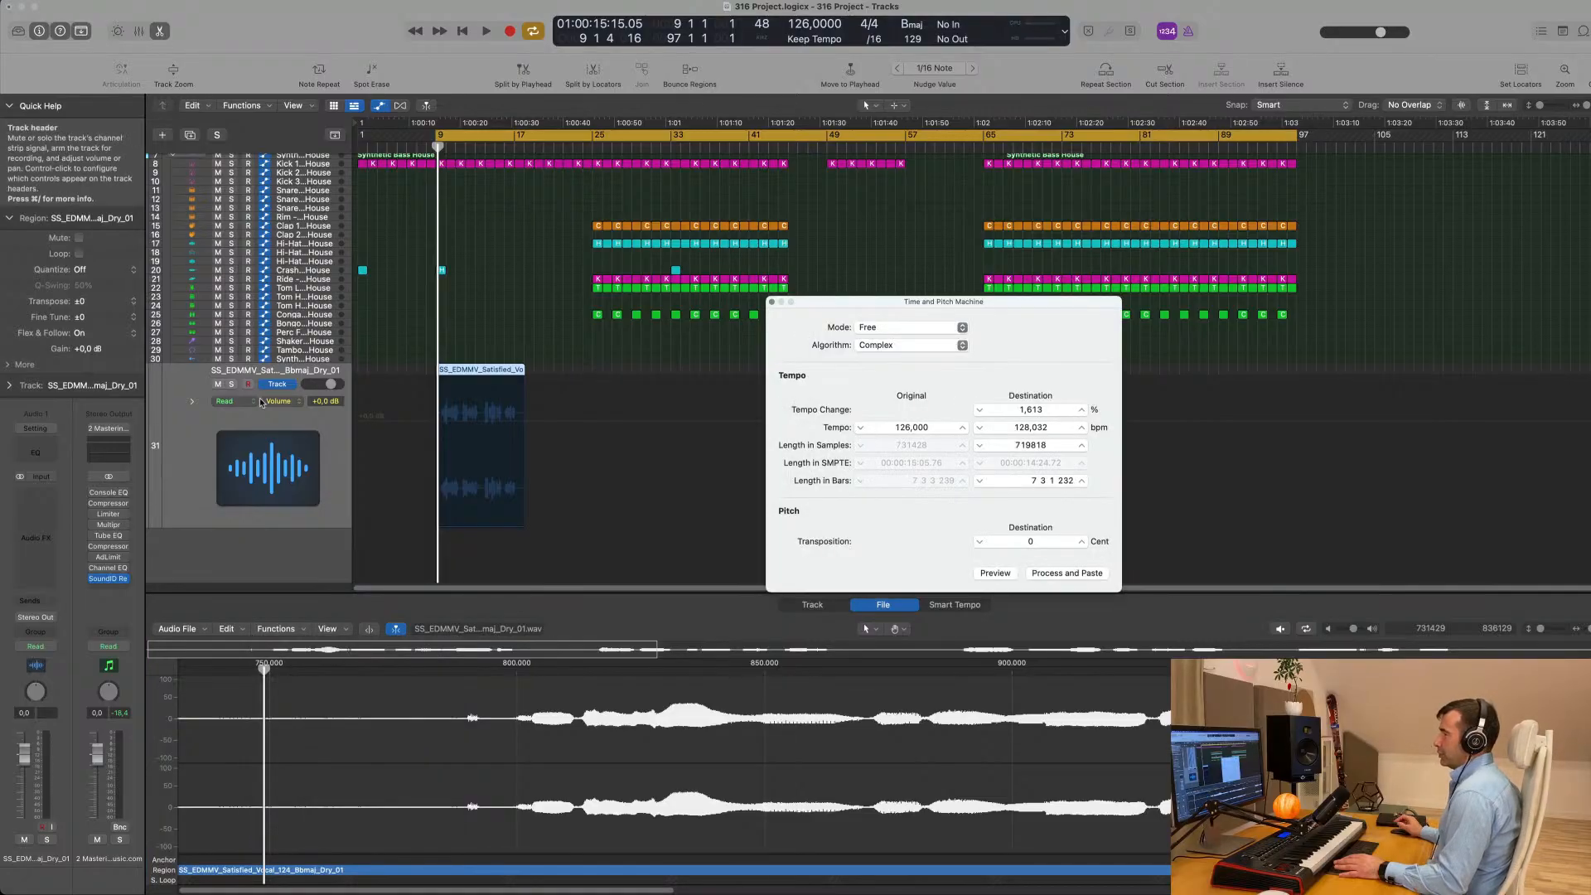
drag(1036, 307, 624, 362)
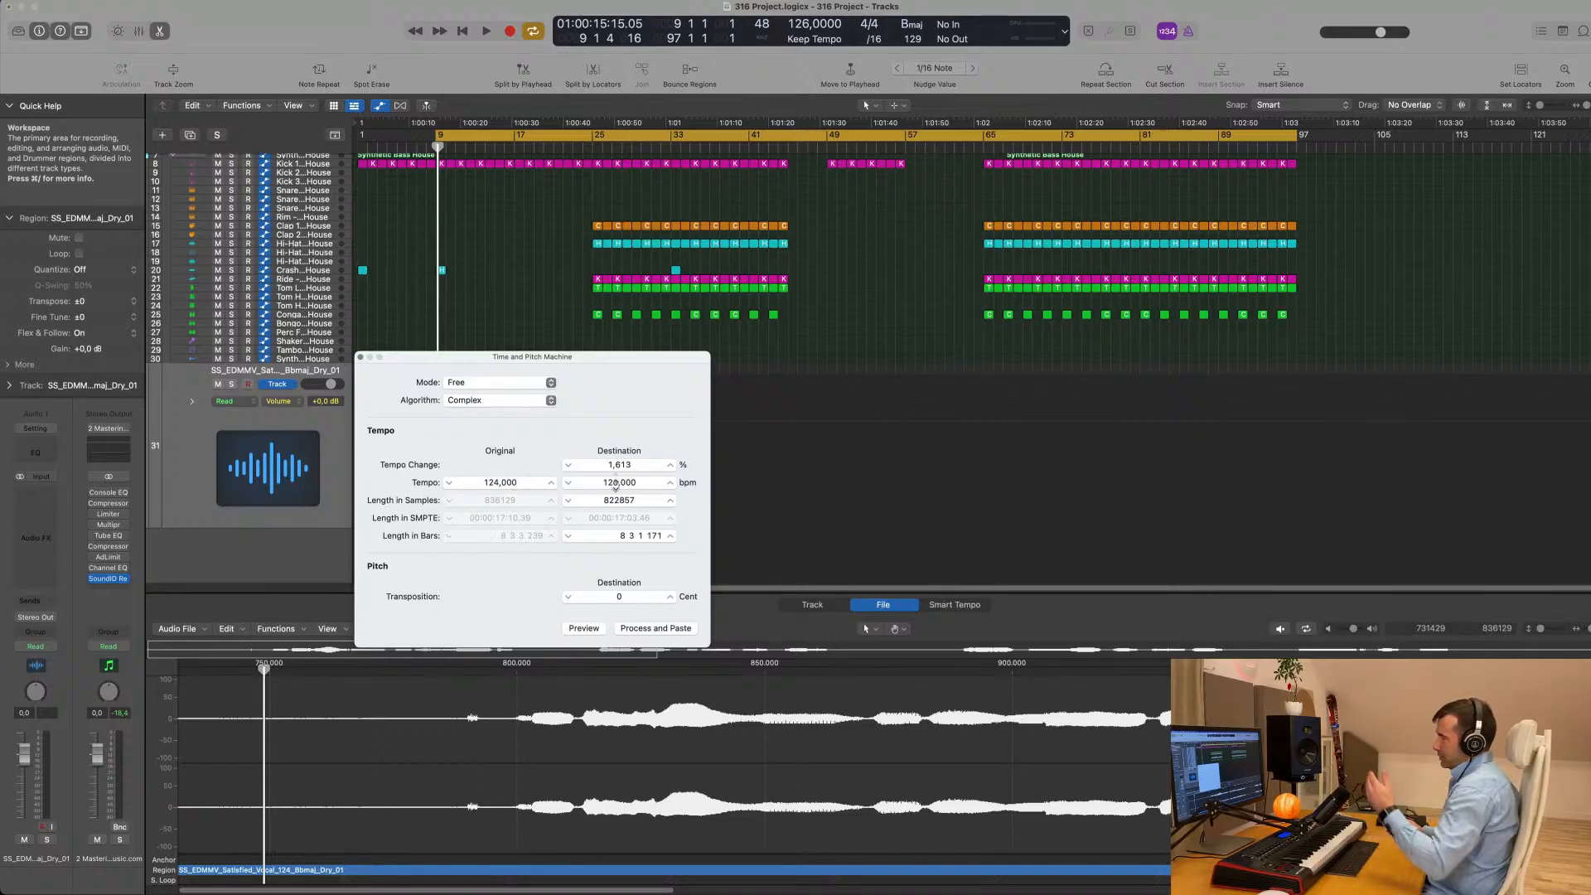
click(655, 628)
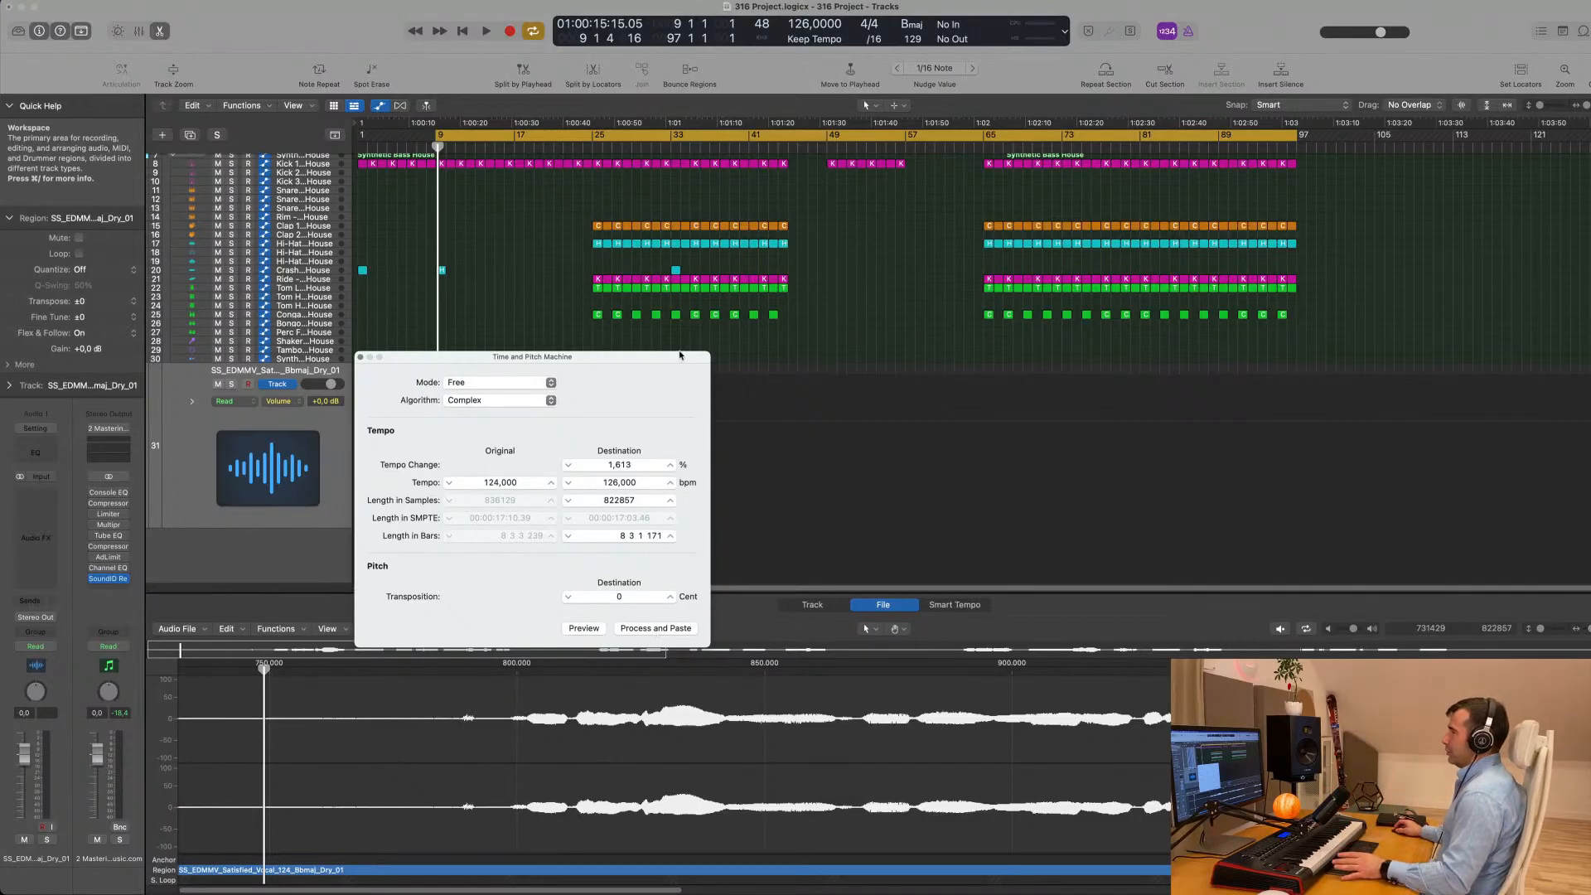
drag(680, 355, 1077, 296)
click(792, 292)
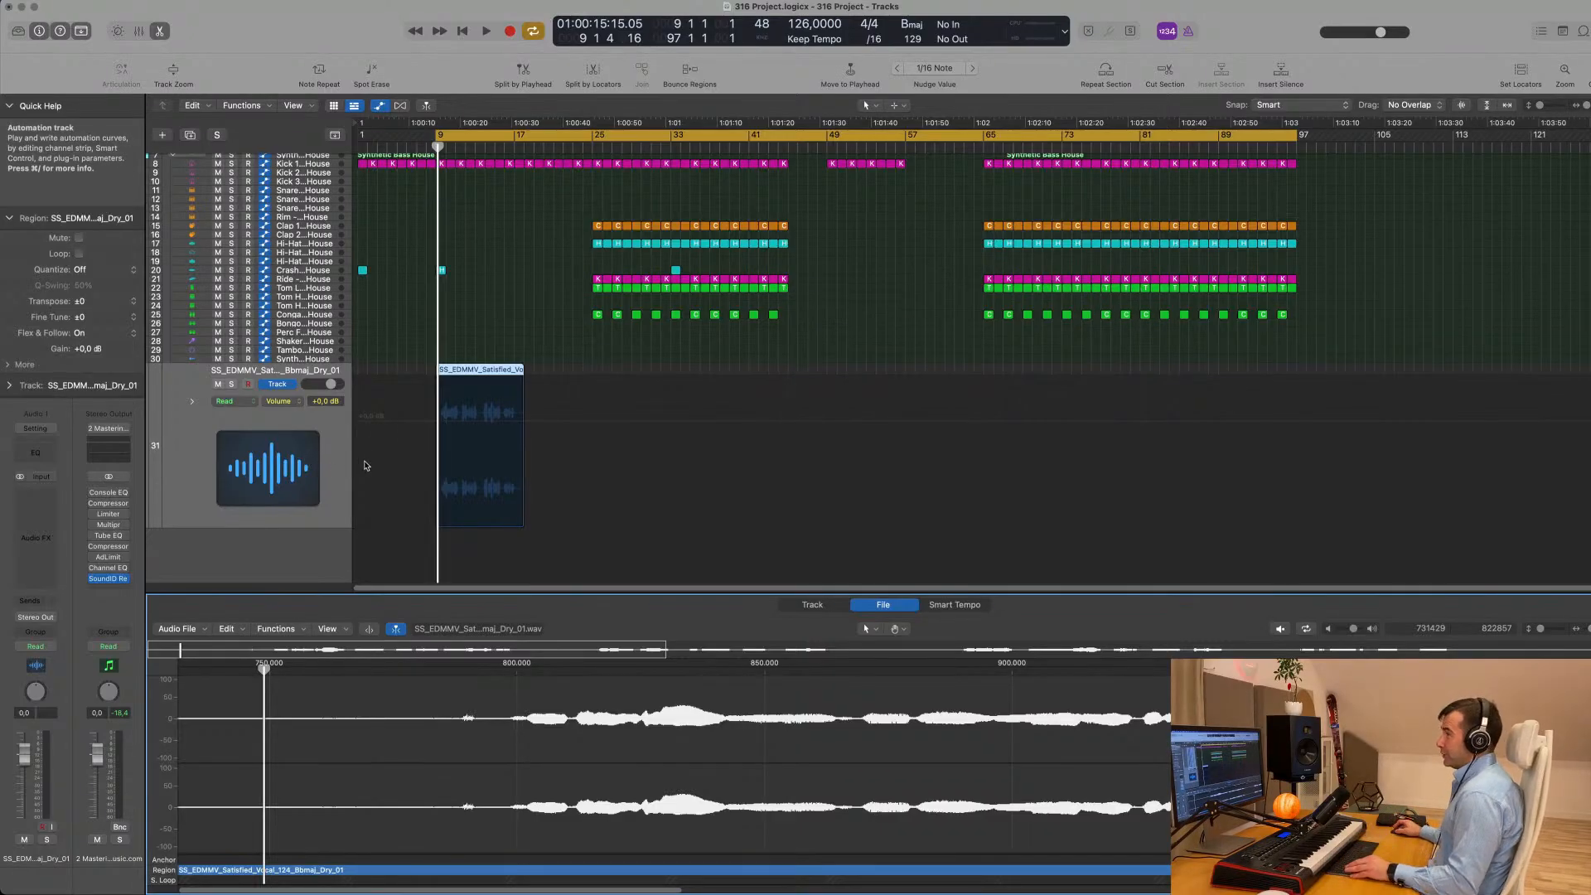
- Lower the vocal track's volume to -5,4 dB and play the vocal against the arrangement from bar 9
scroll(416, 459, up, 8)
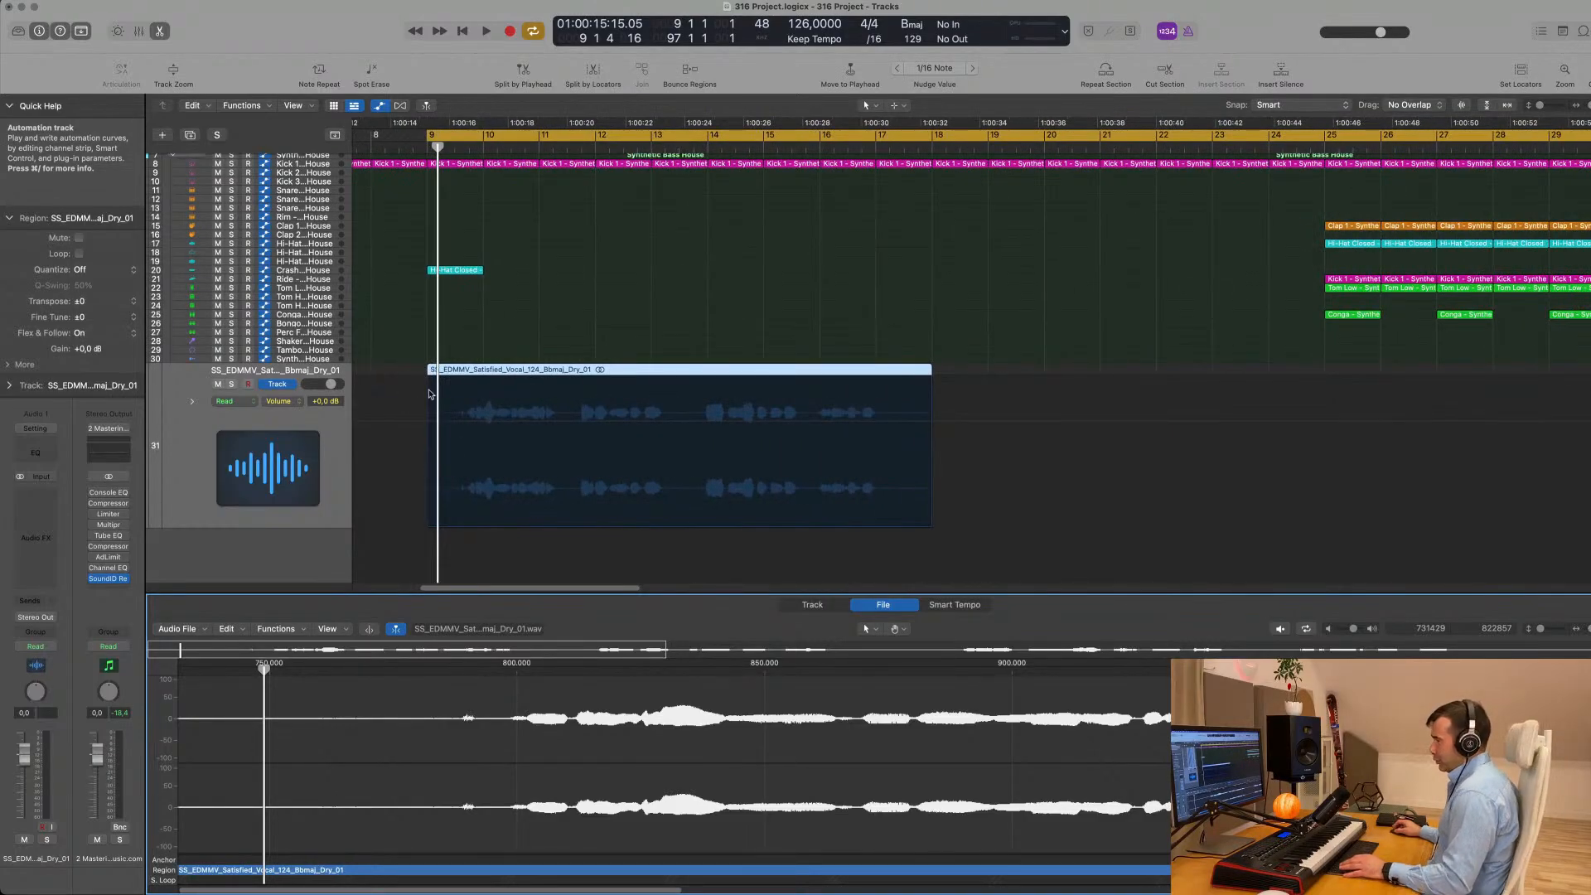
click(372, 404)
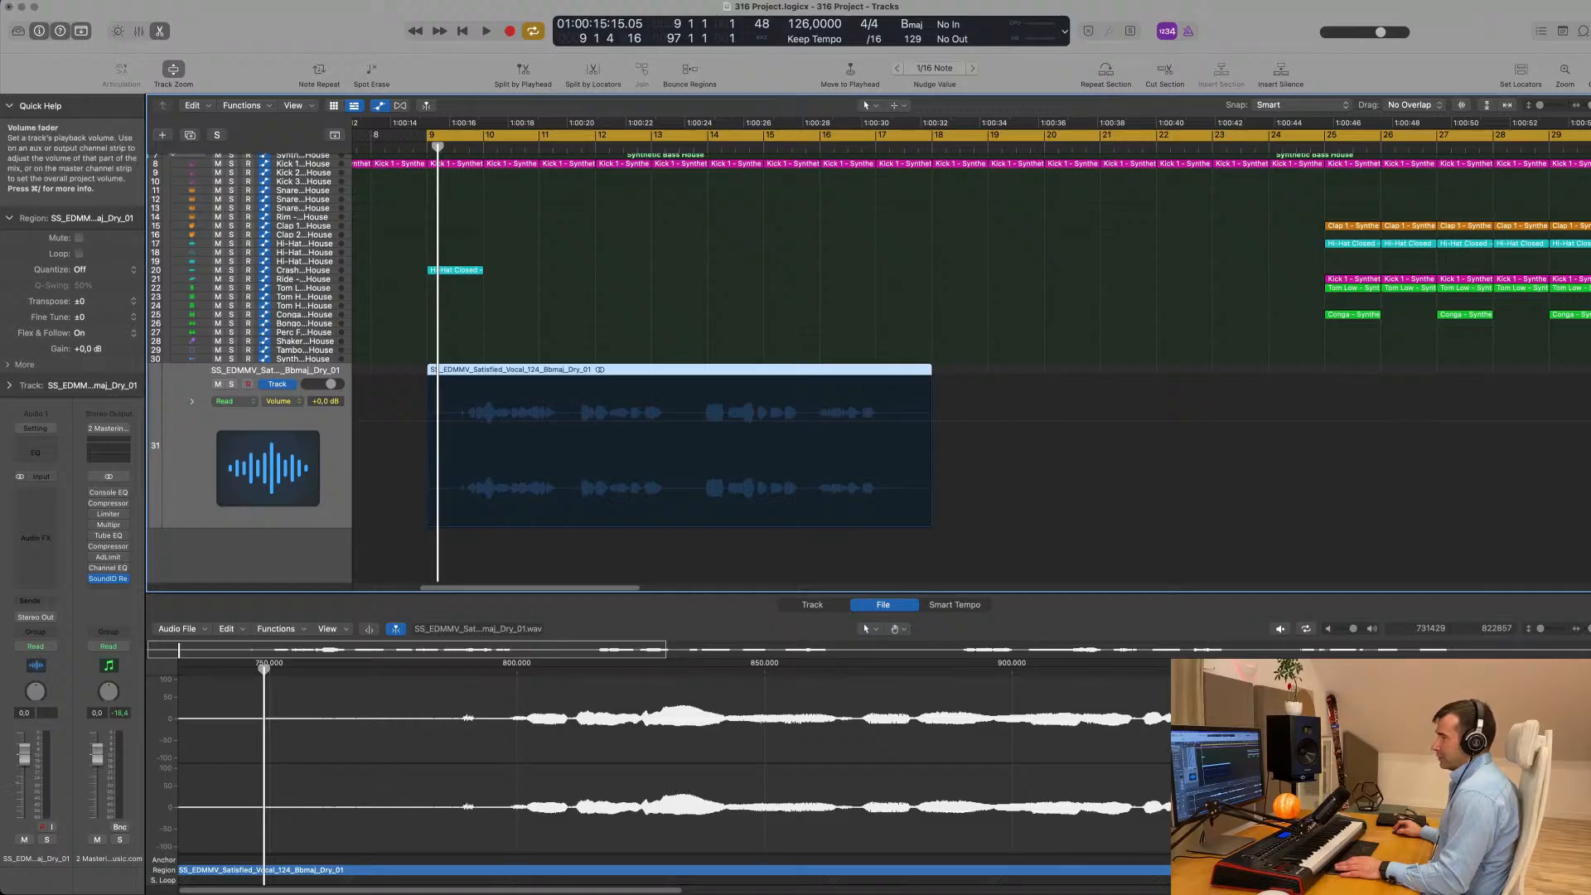
key(space)
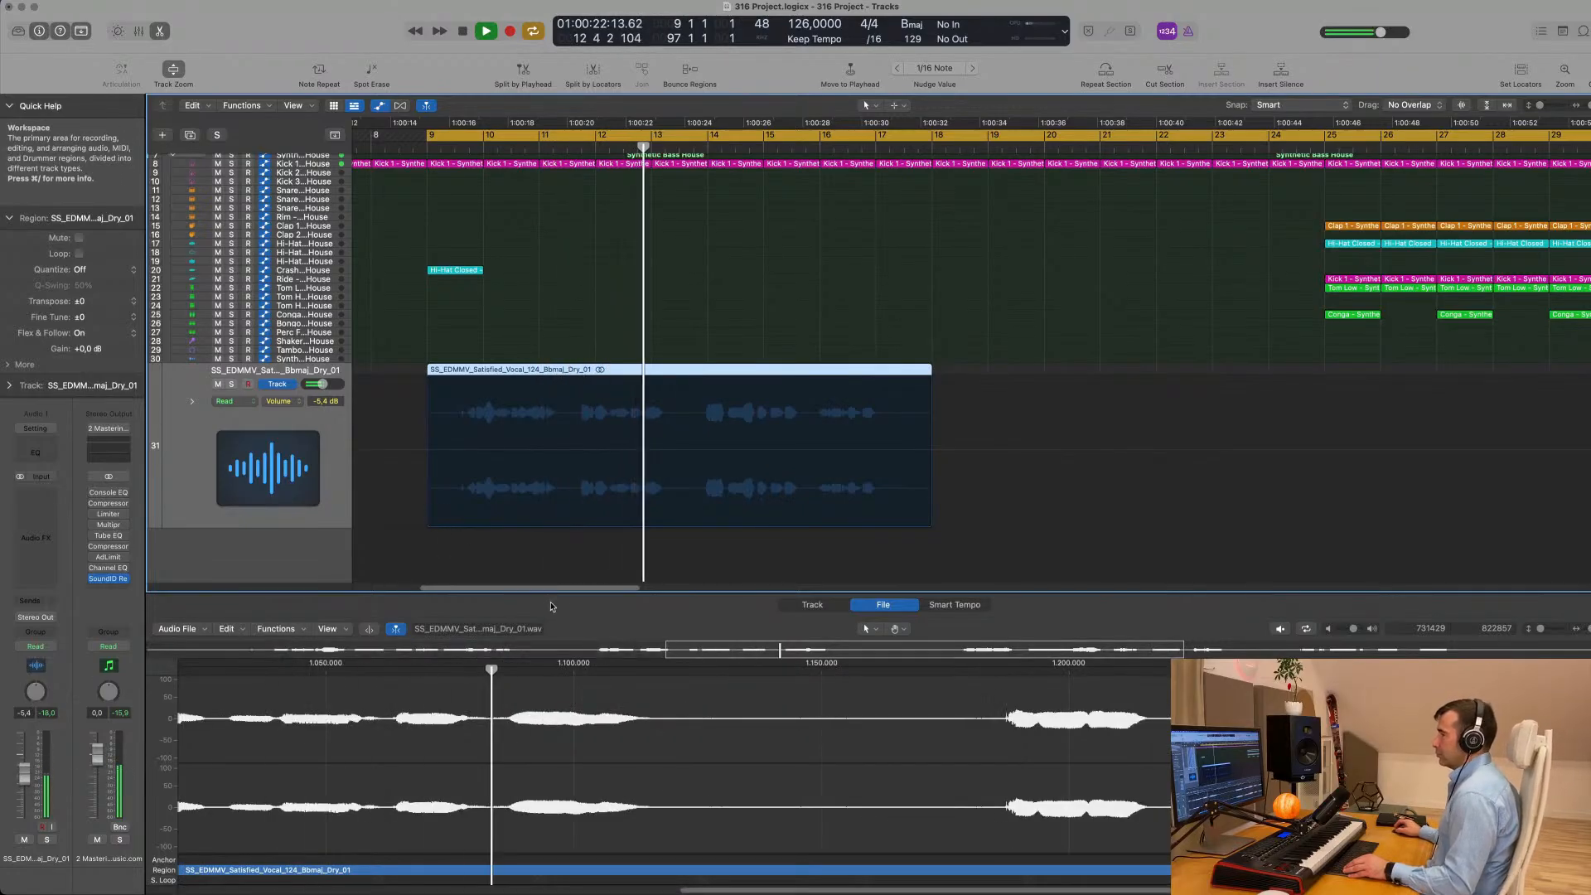
key(space)
- Move the vocal region half a bar earlier and play it from bar 9 to check its timing
scroll(630, 389, left, 3)
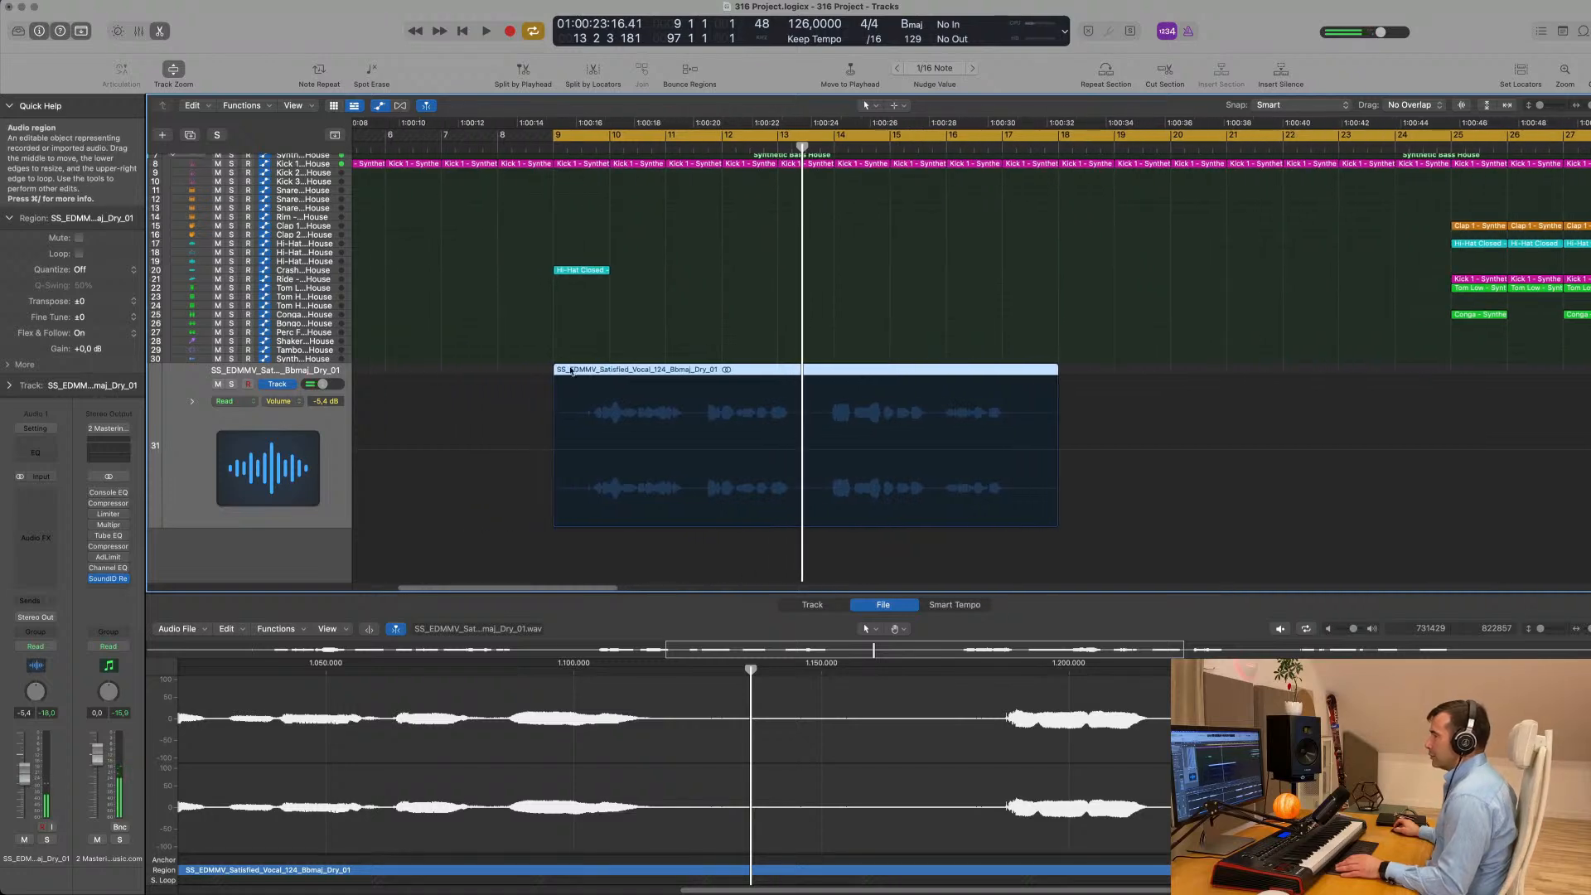
drag(664, 371, 639, 373)
key(space)
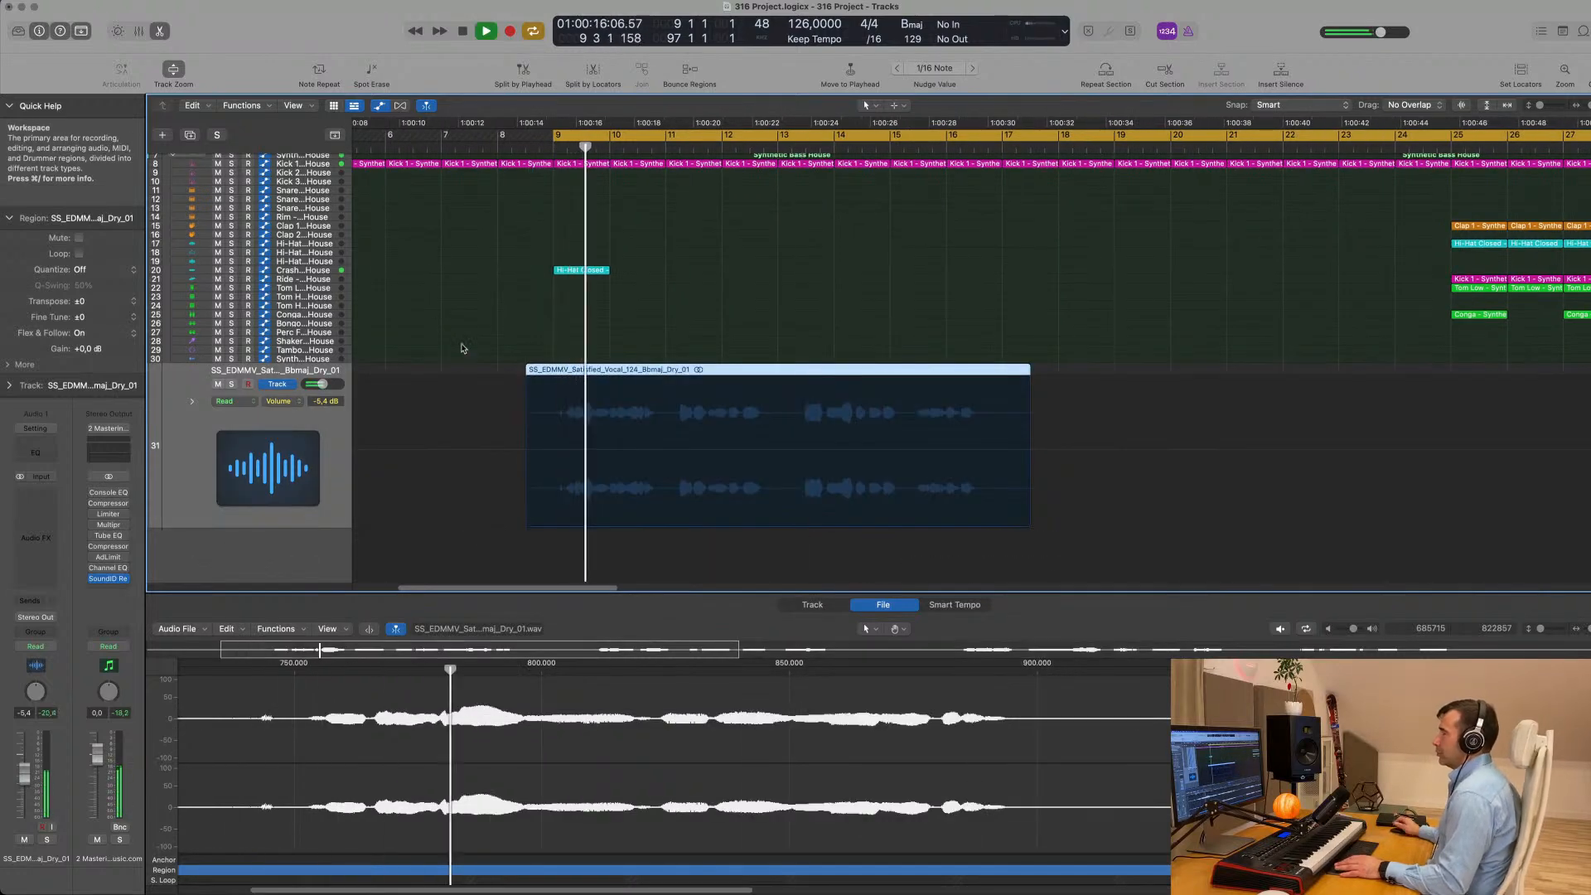
scroll(459, 341, up, 5)
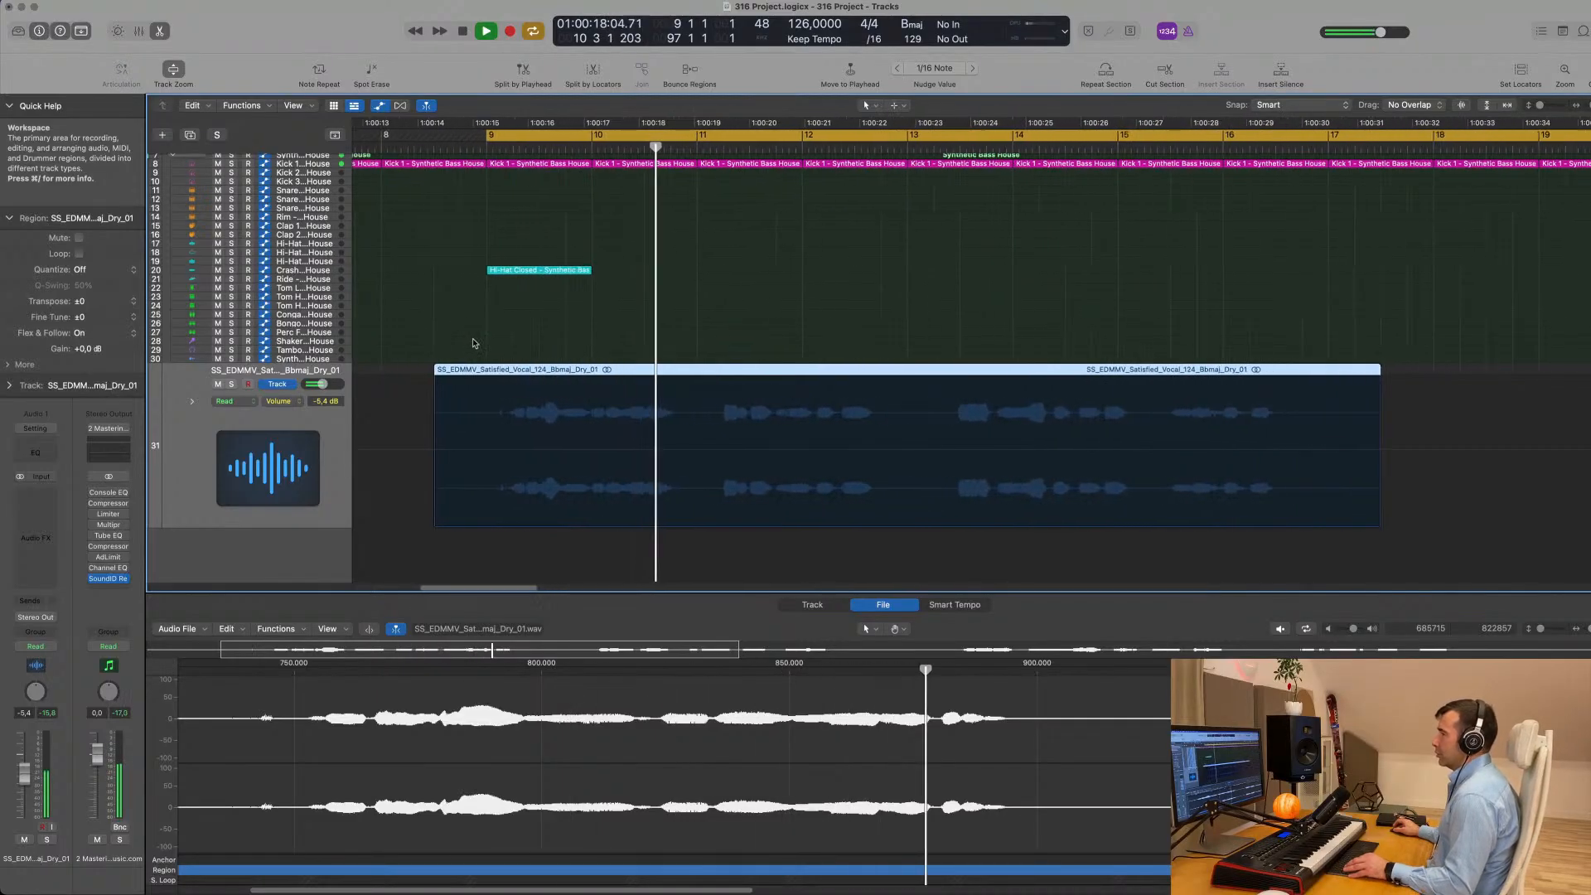
scroll(477, 345, down, 2)
key(space)
- Move the start of the vocal region to bar 8 and play the arrangement from about there
drag(655, 371, 611, 373)
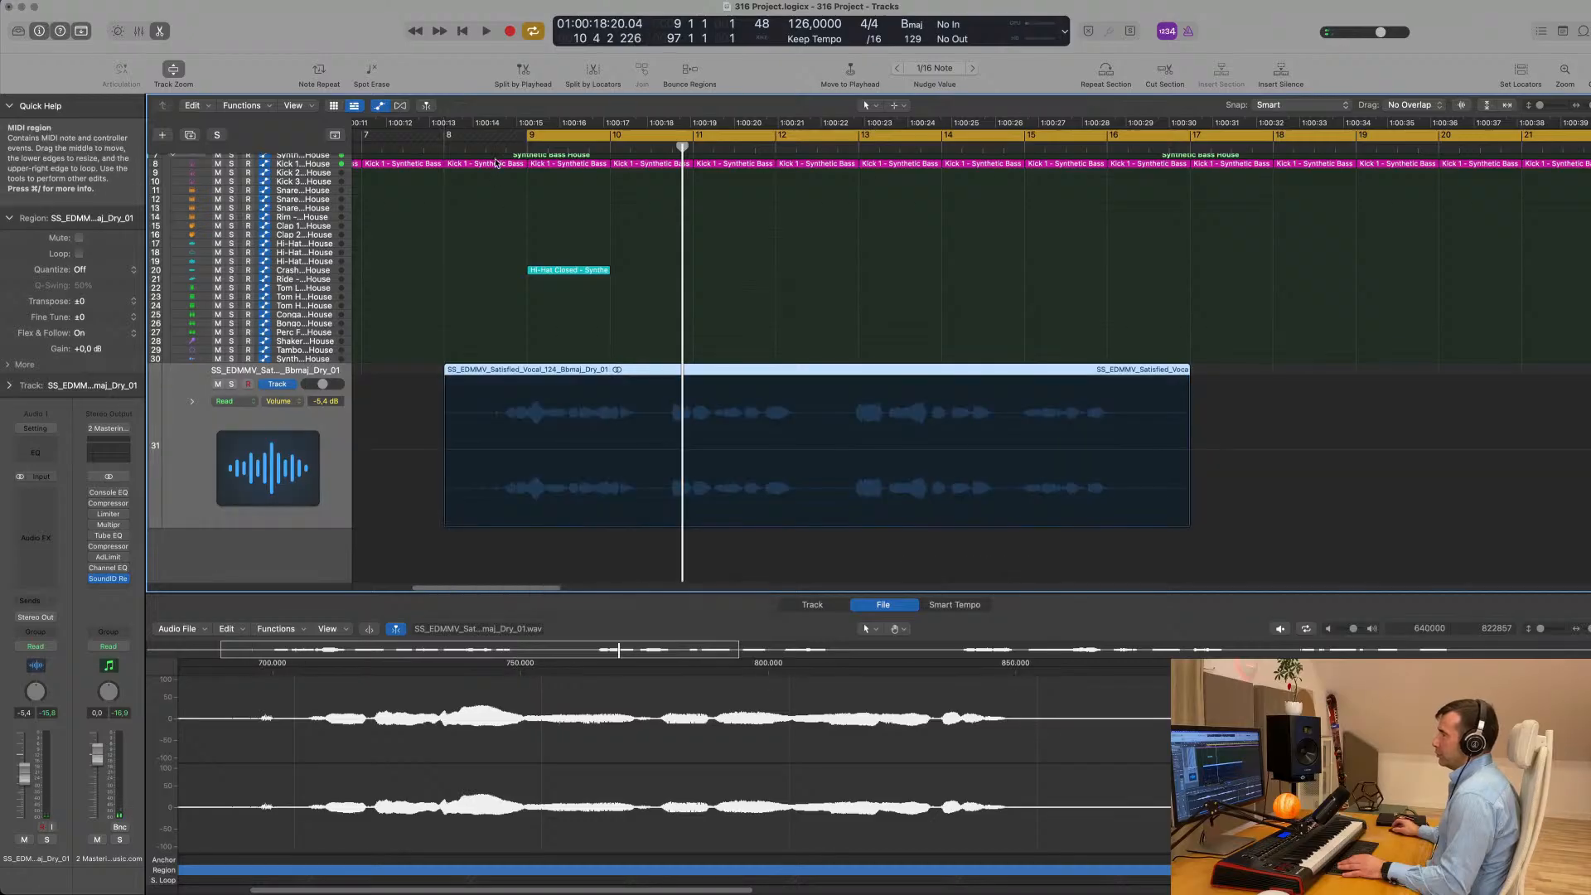
key(space)
click(467, 155)
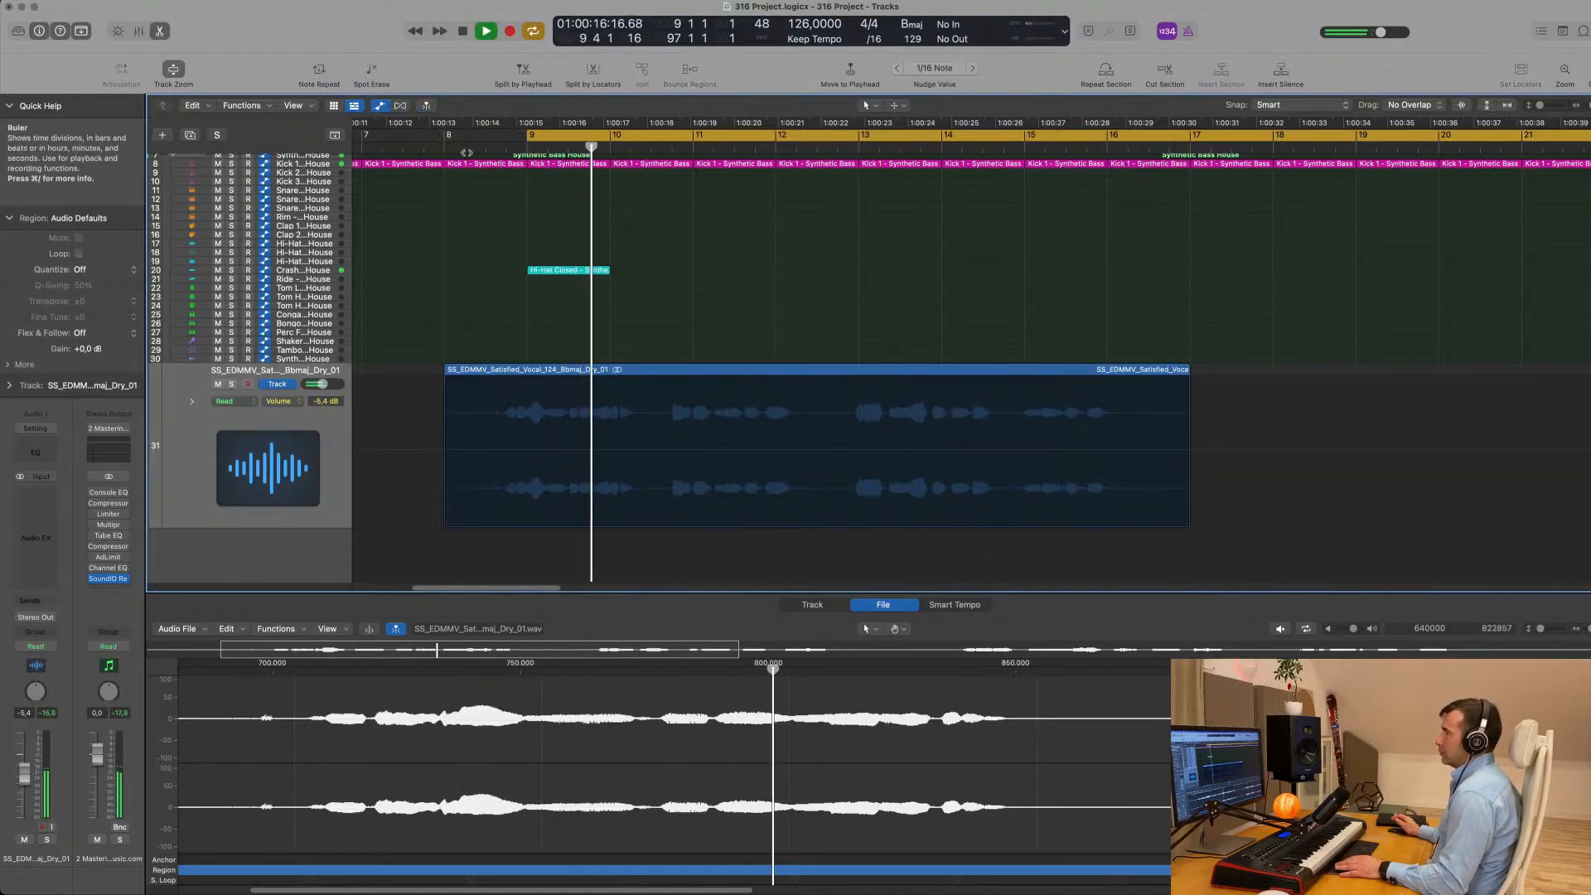
click(467, 149)
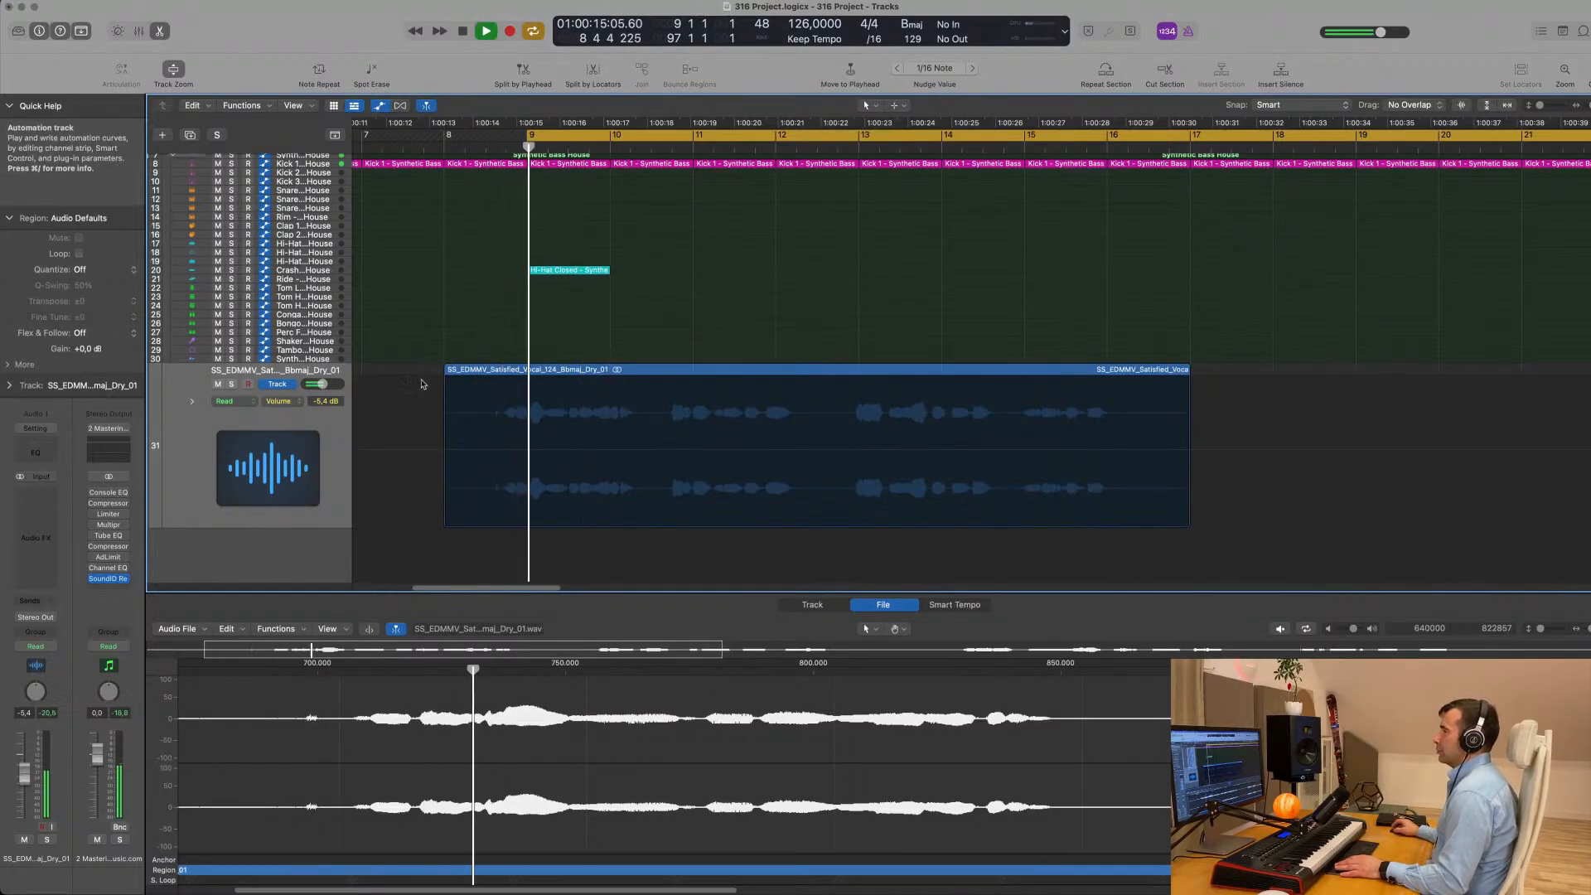
- Extend the start of the cycle range back to bar 8 and start playback from there
scroll(514, 348, left, 2)
key(space)
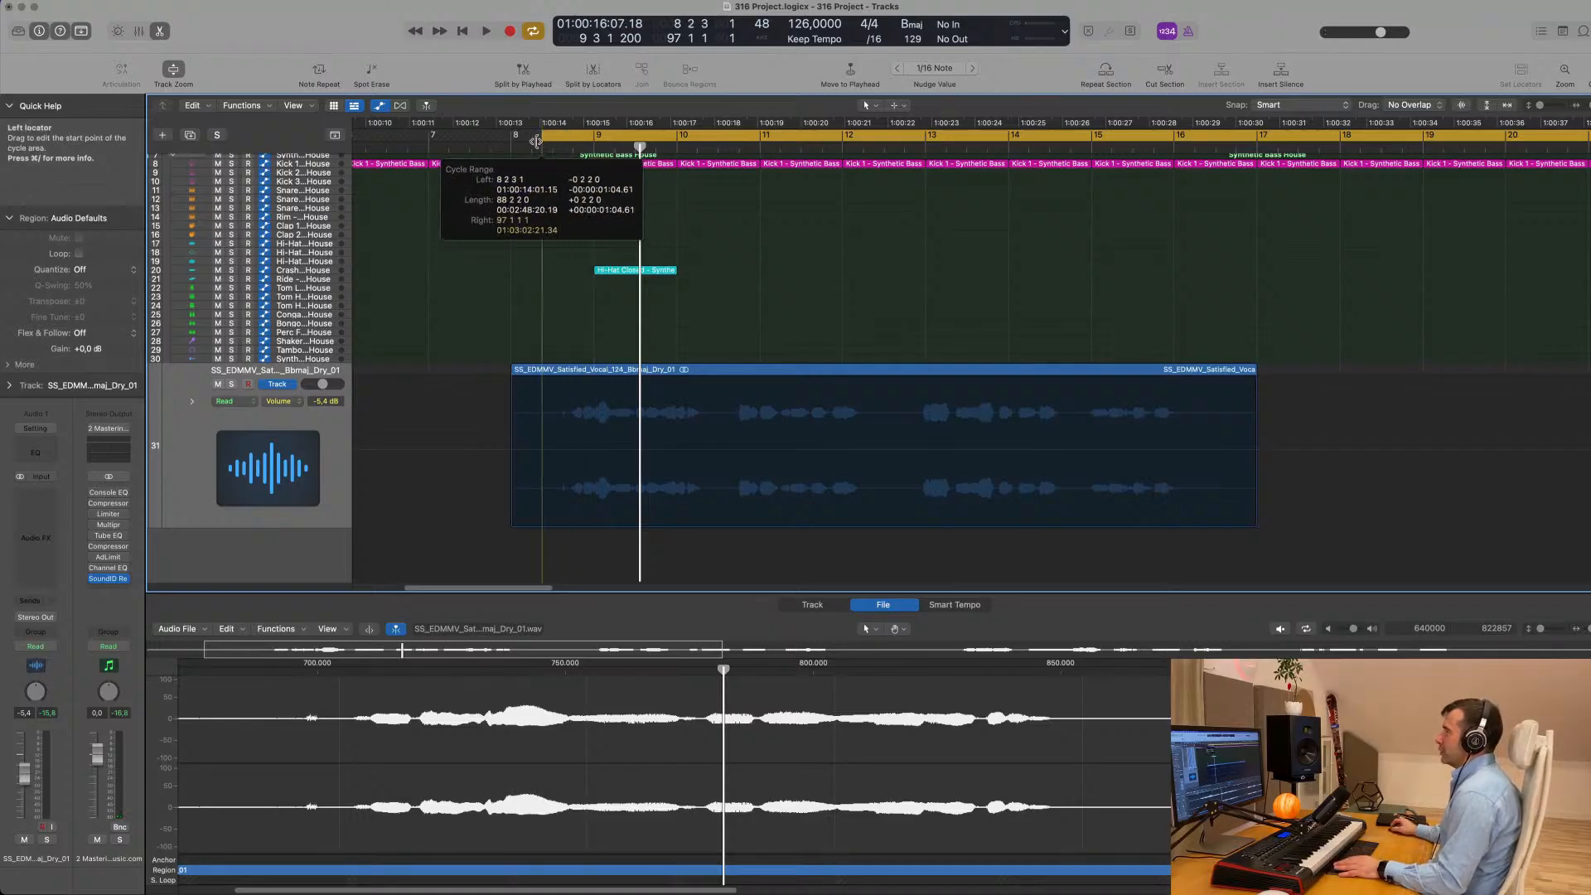
key(space)
- Play the vocal against the kick from bar 8 to near the region's end to check its timing
scroll(494, 295, down, 5)
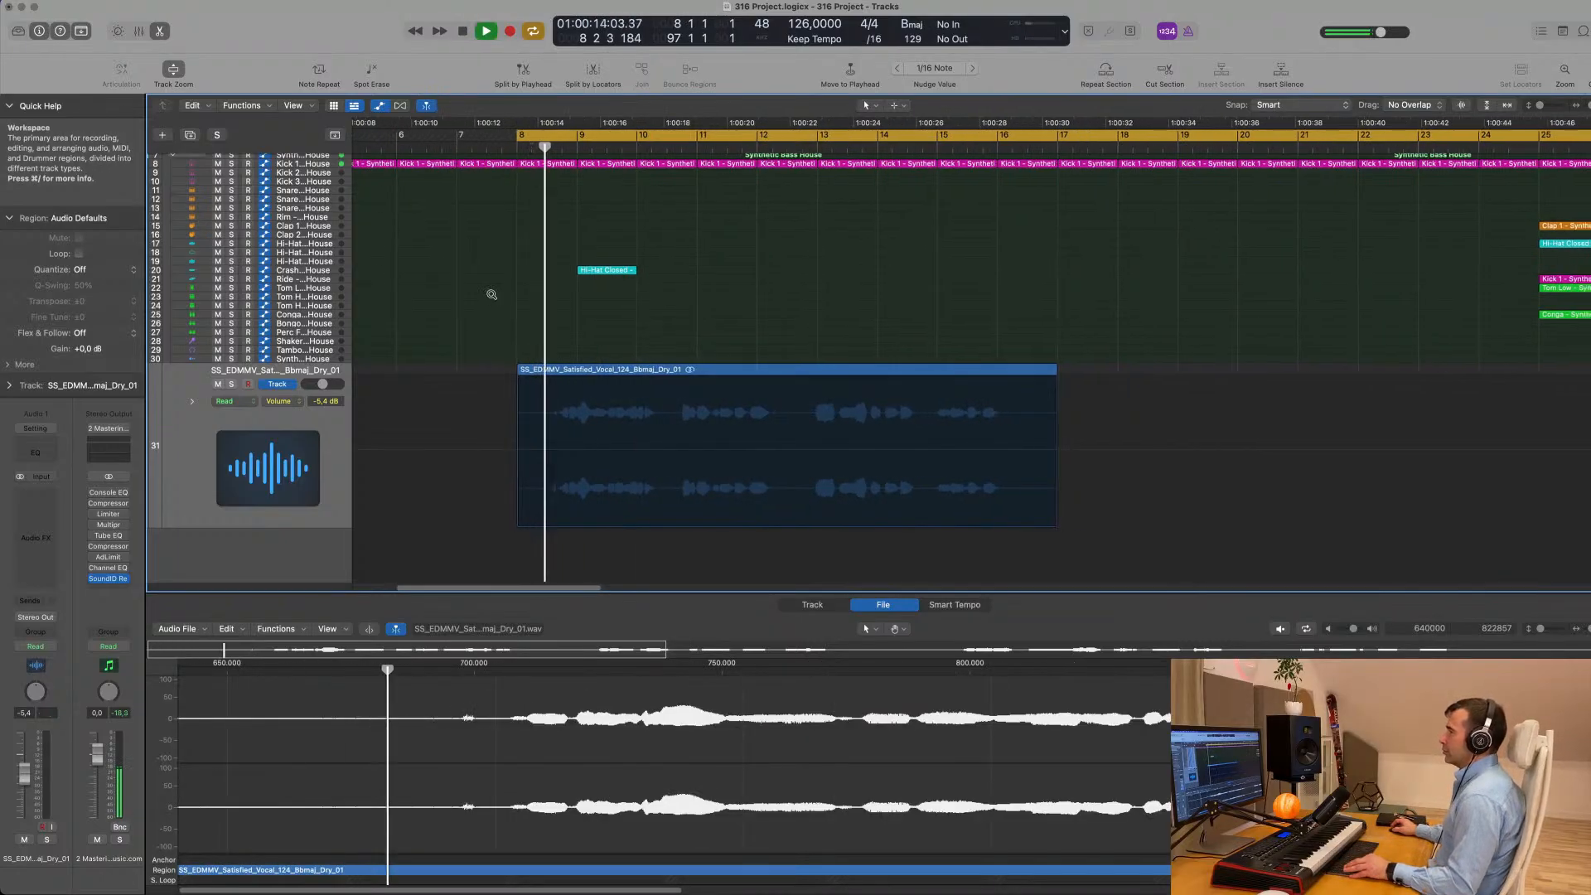
scroll(491, 295, up, 2)
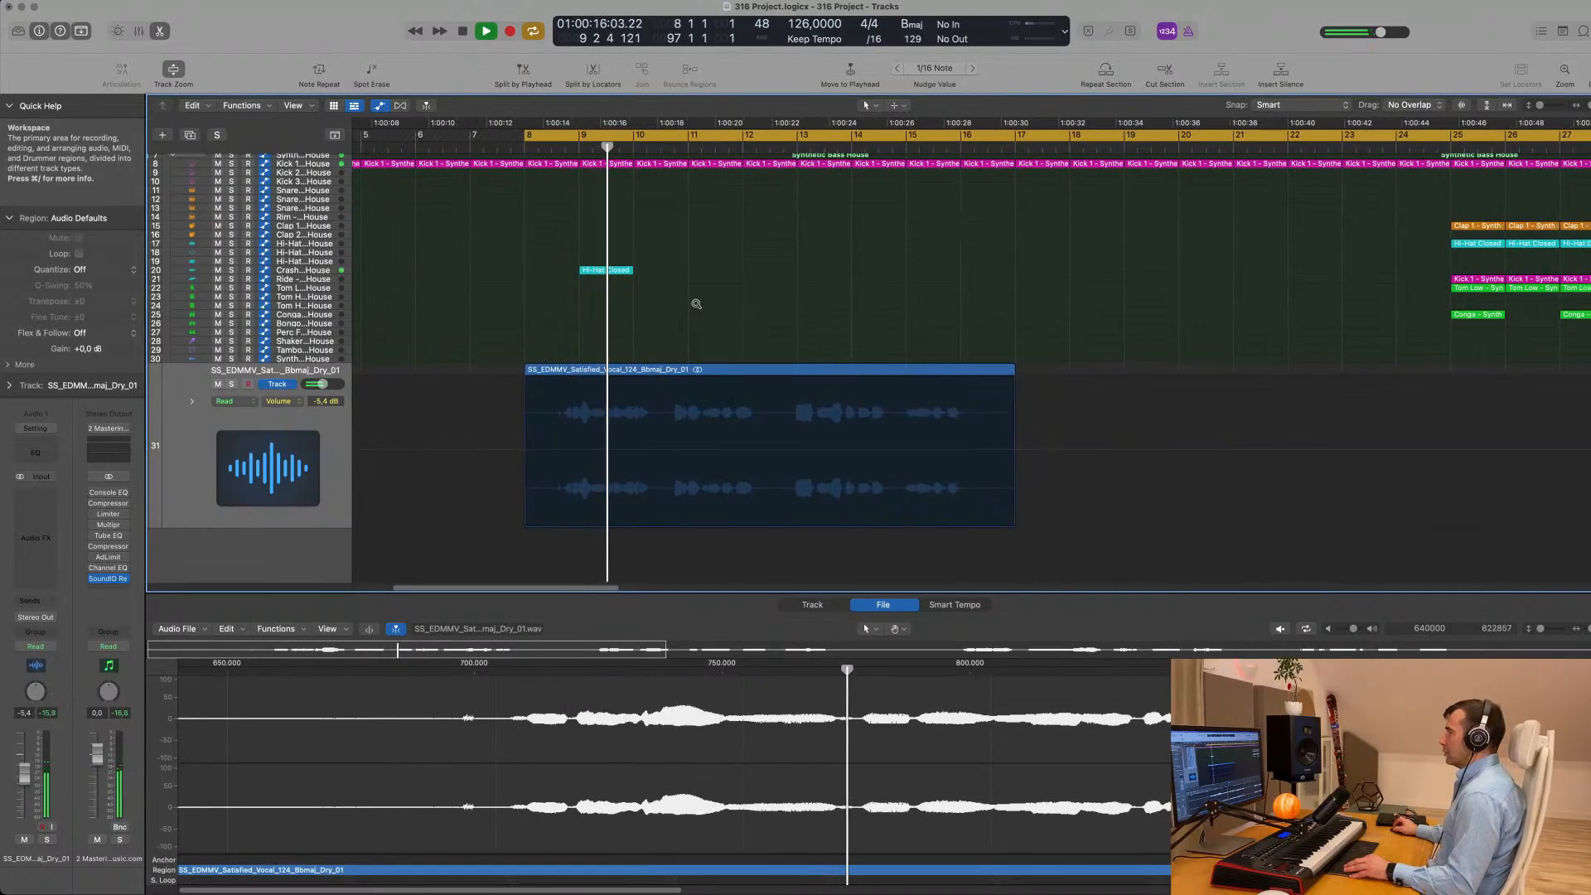
scroll(693, 302, down, 1)
scroll(706, 304, up, 3)
scroll(706, 304, down, 3)
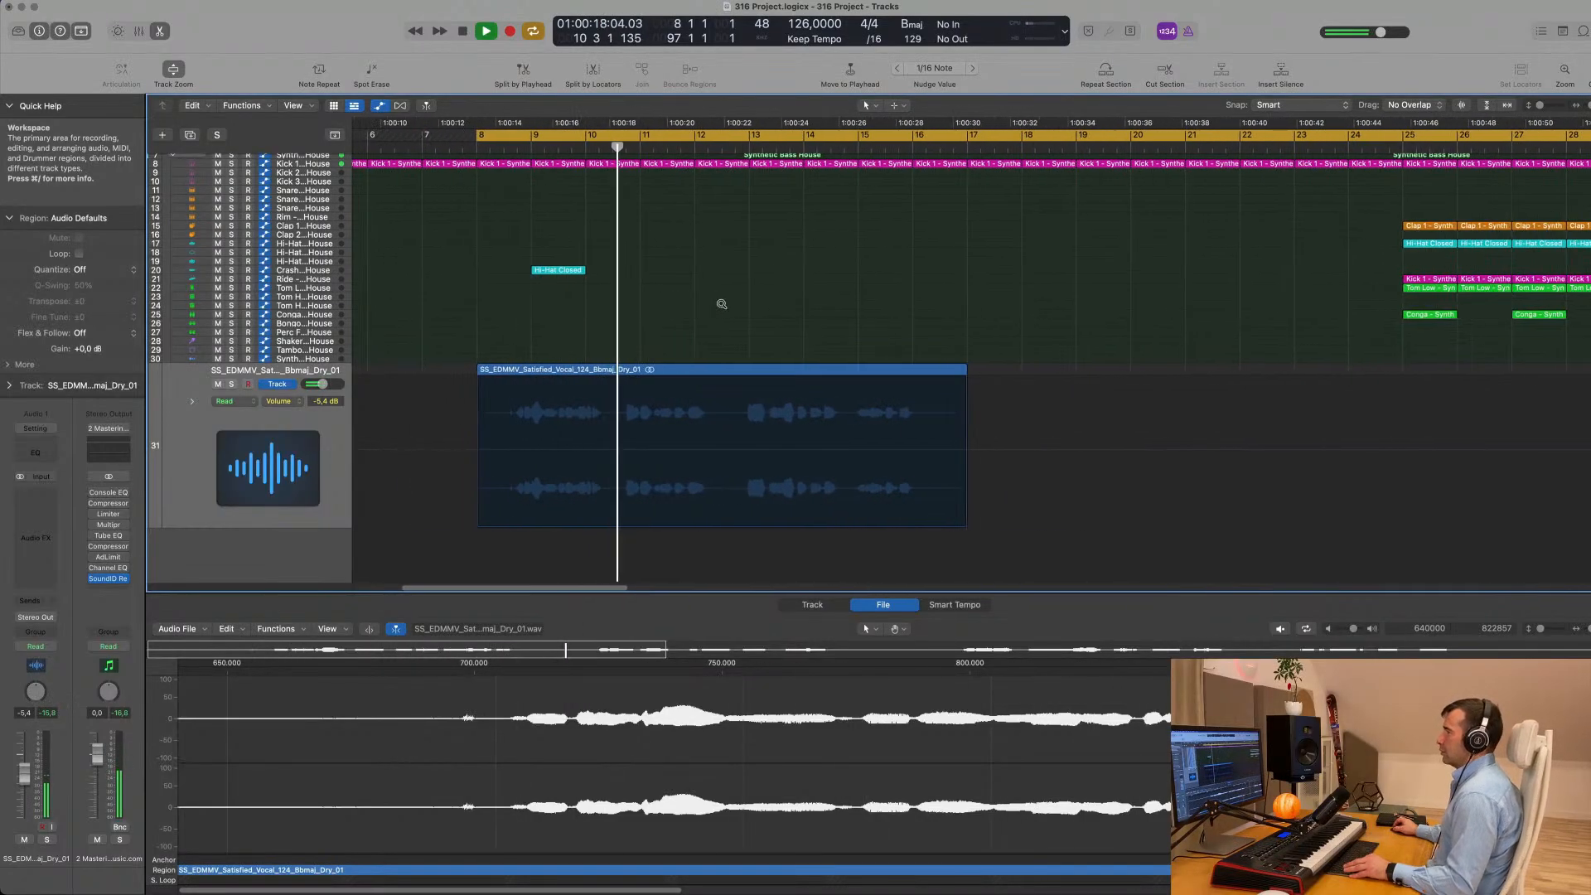
scroll(744, 303, up, 1)
scroll(746, 305, down, 3)
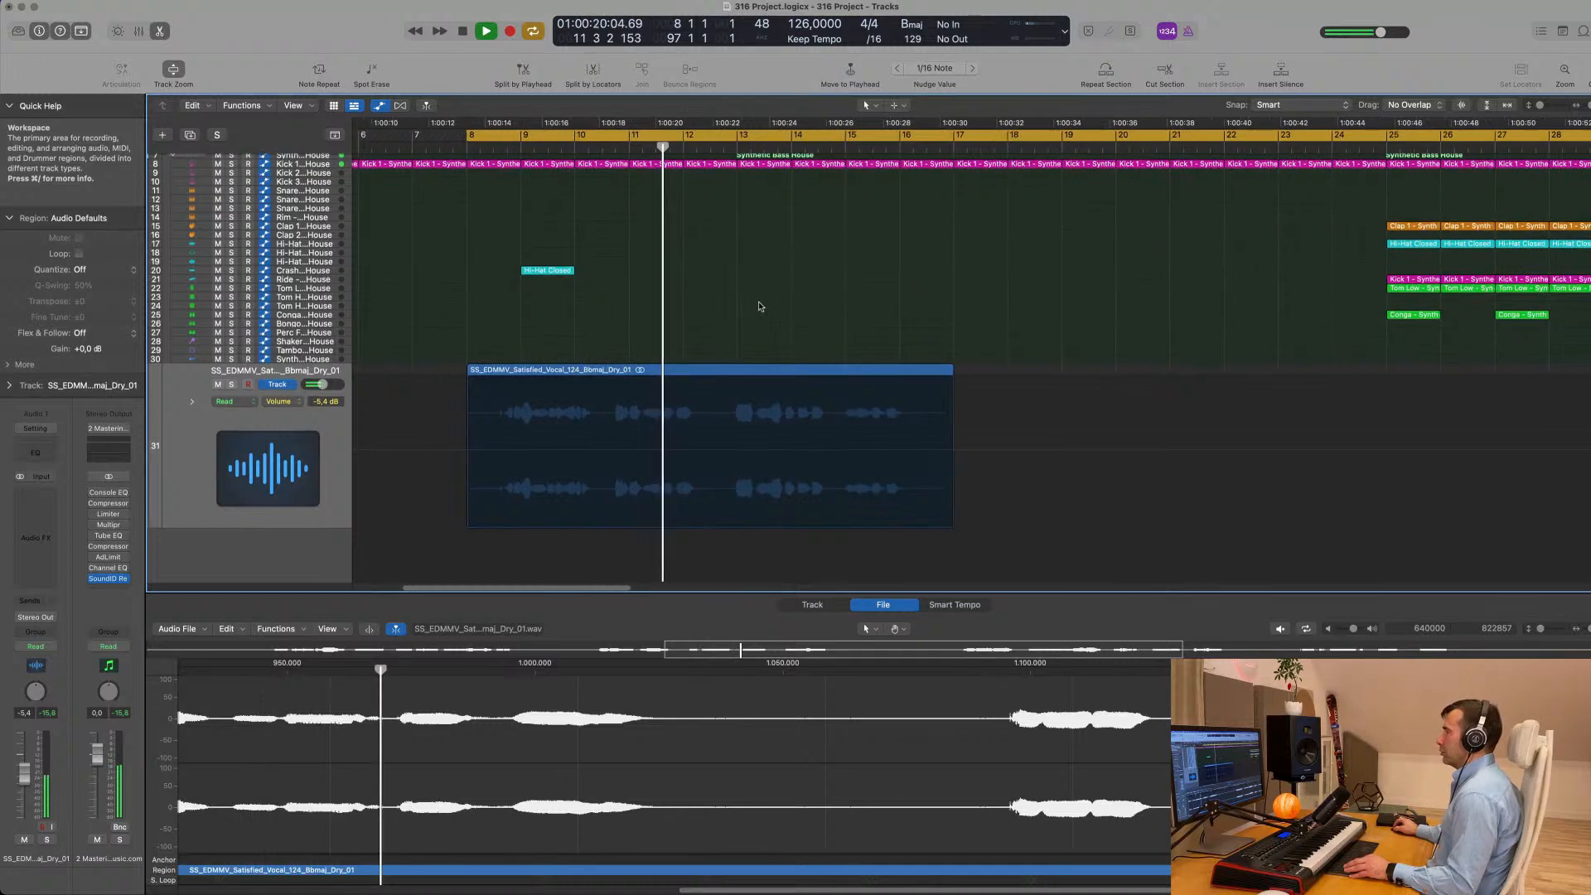
scroll(752, 304, down, 3)
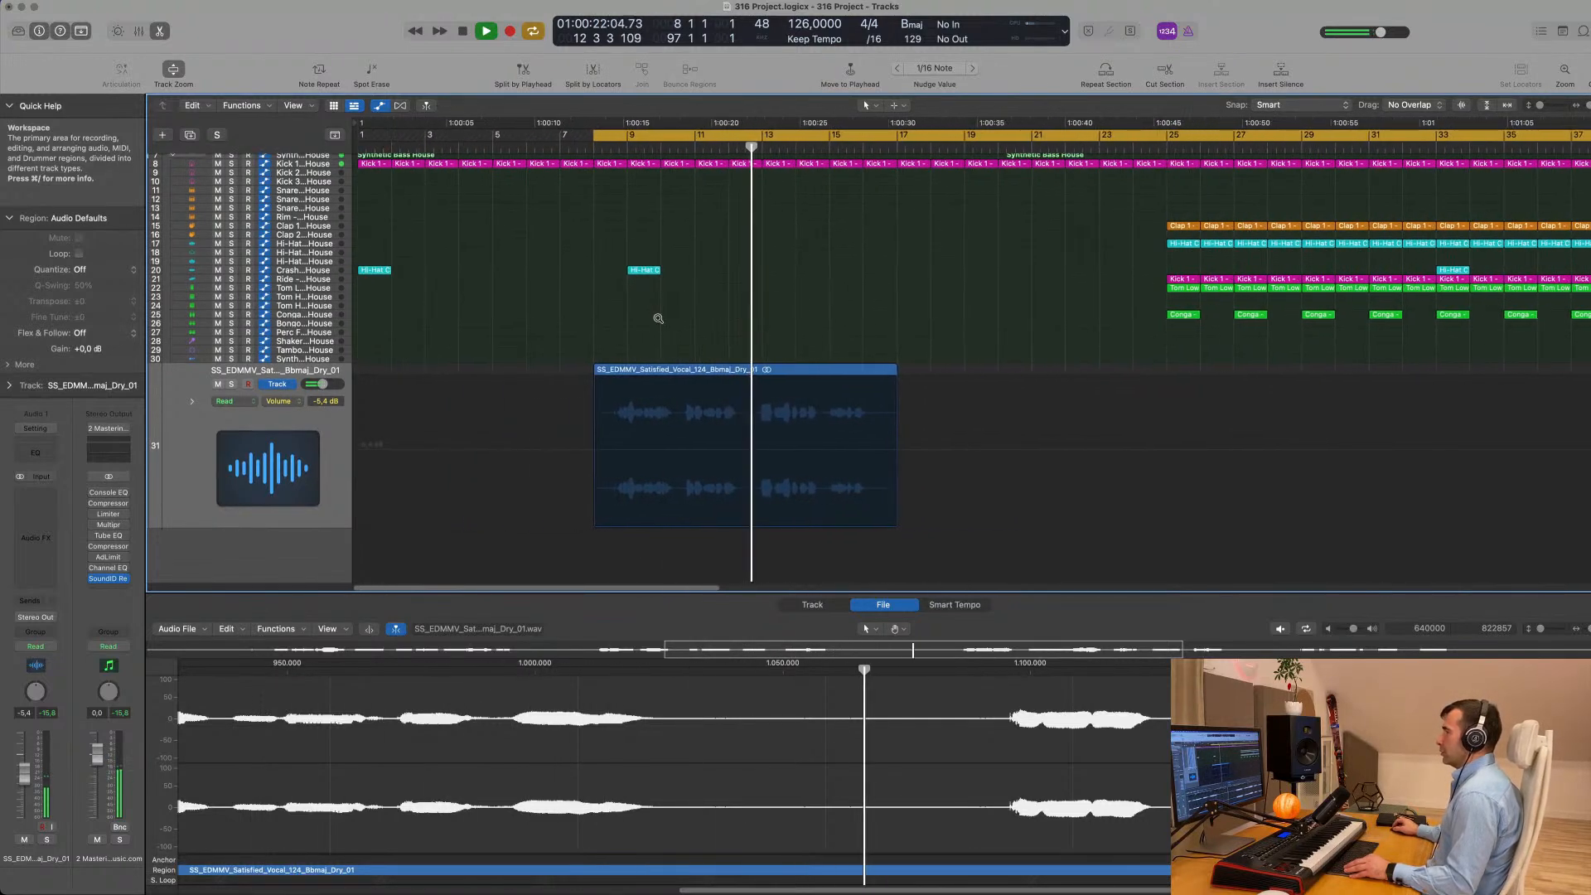
scroll(685, 328, up, 3)
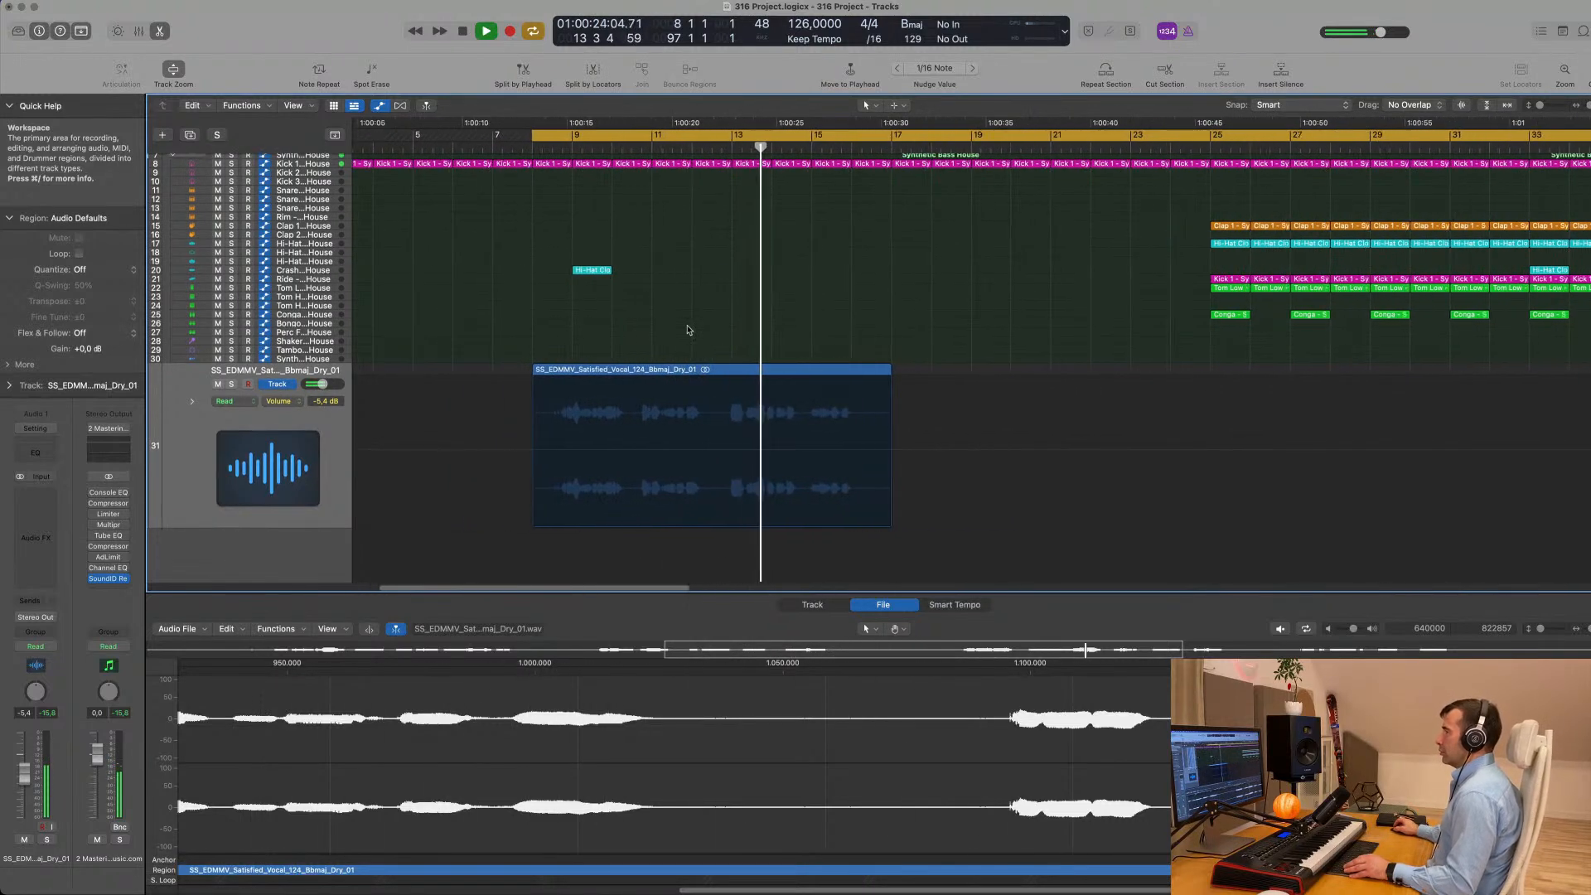
scroll(687, 326, down, 3)
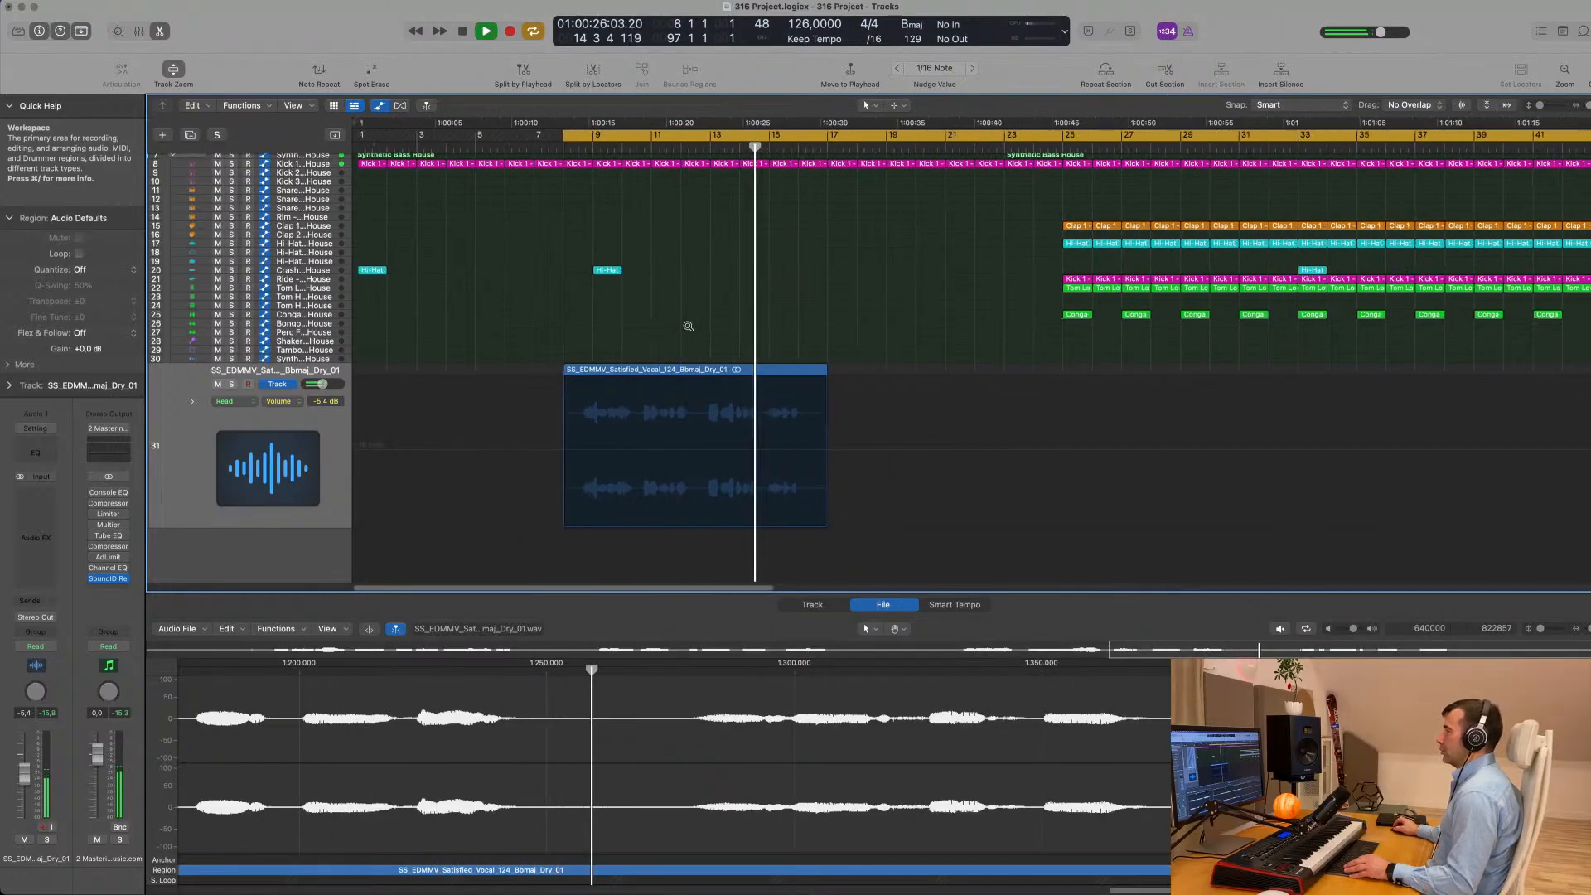
scroll(687, 326, up, 3)
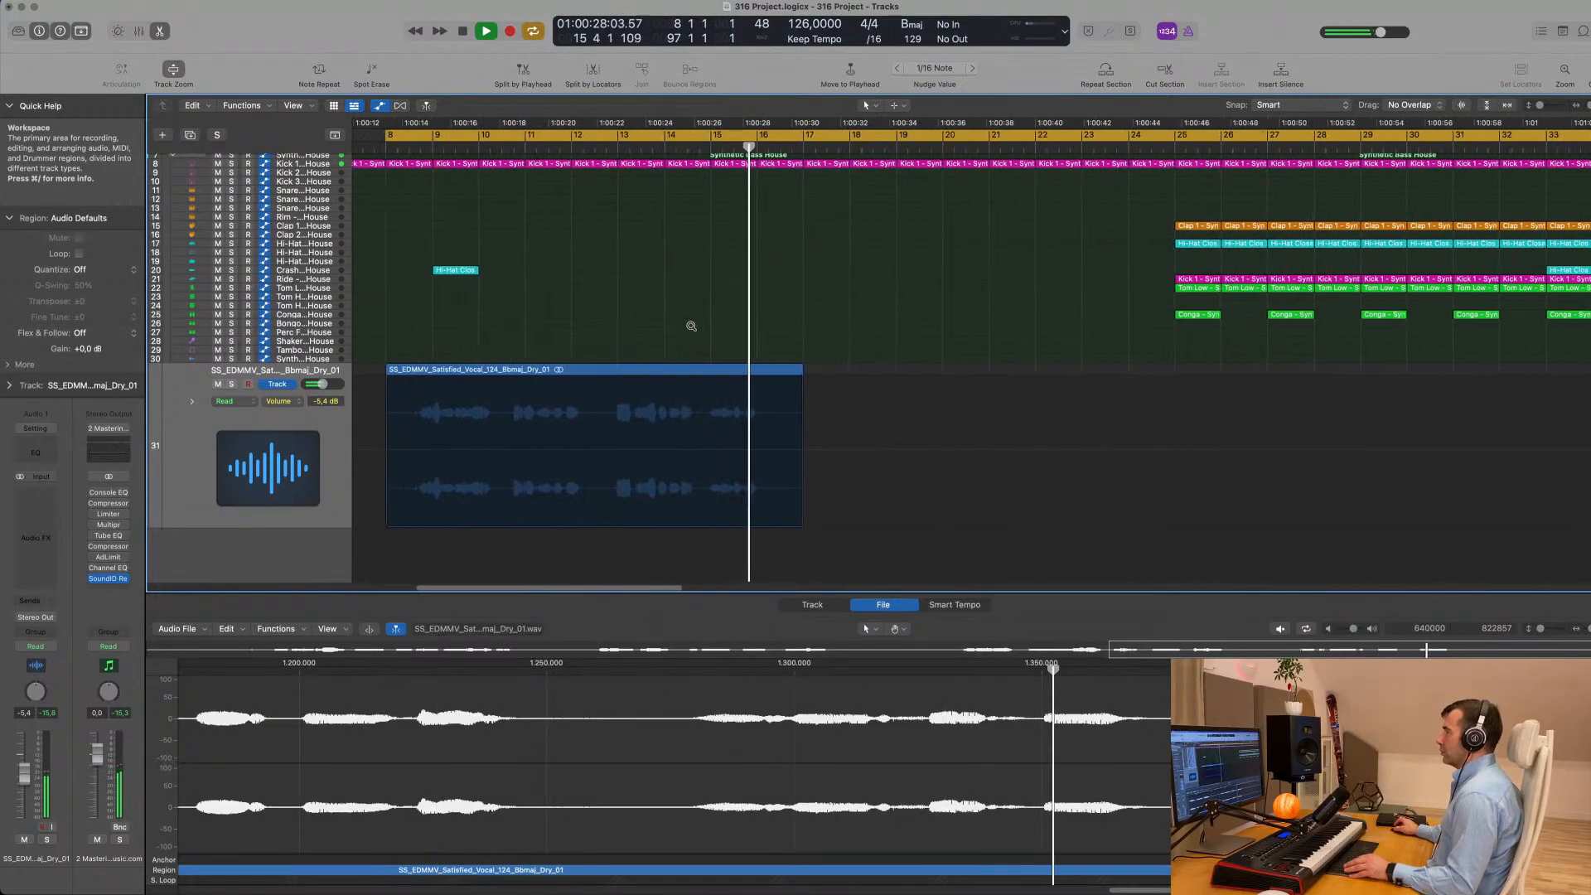
scroll(687, 327, down, 3)
scroll(687, 328, left, 2)
key(space)
scroll(687, 329, left, 1)
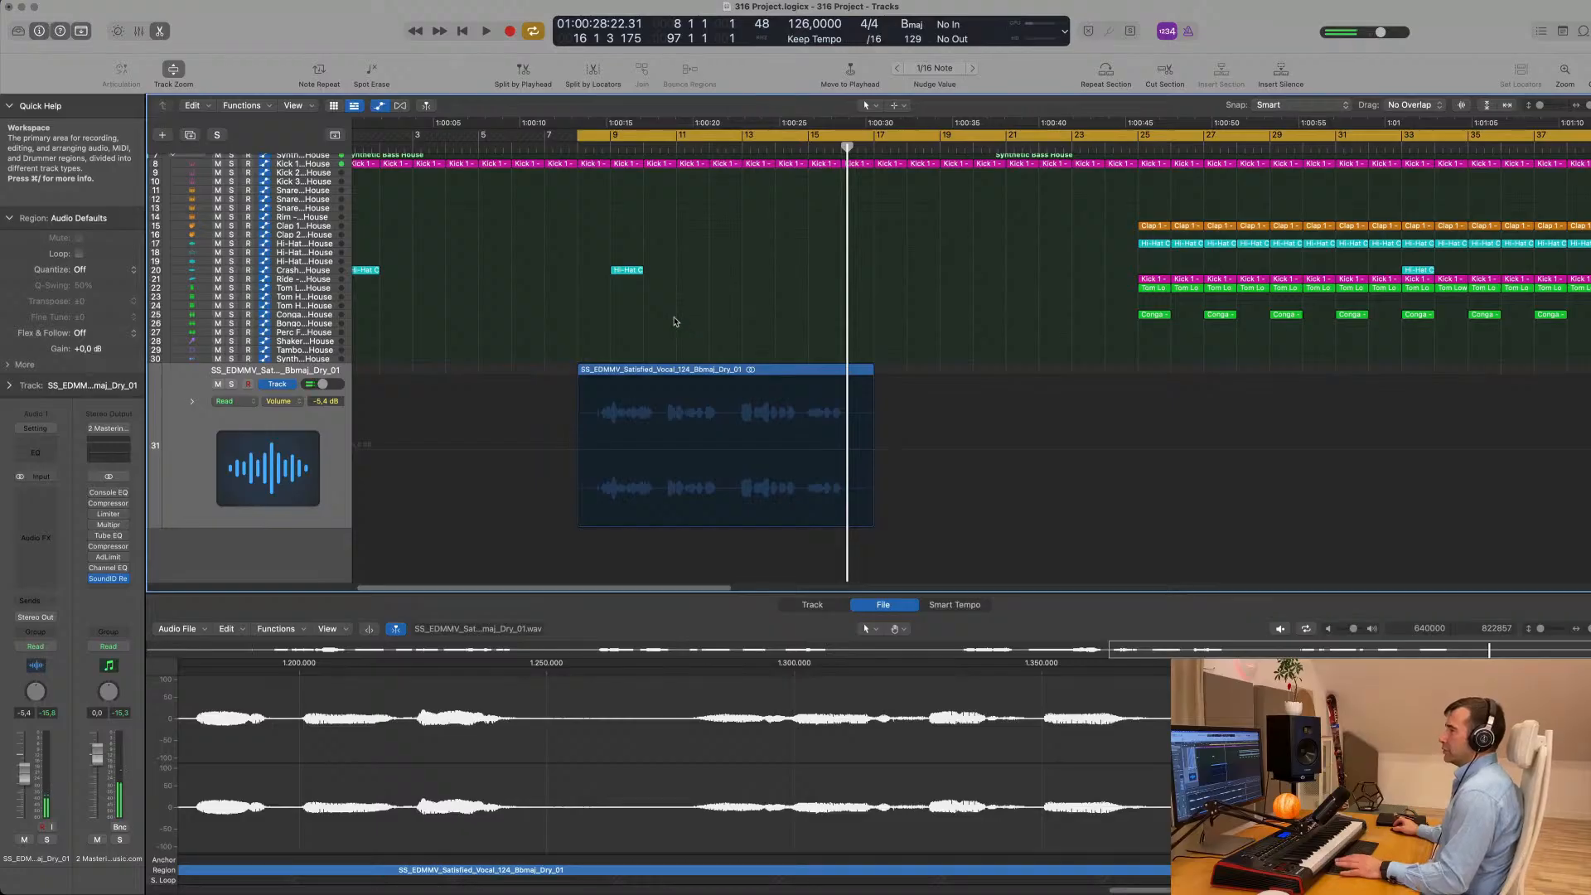
- Select the vocal track and play its region together with the other tracks from bar 8
key(space)
scroll(515, 327, left, 1)
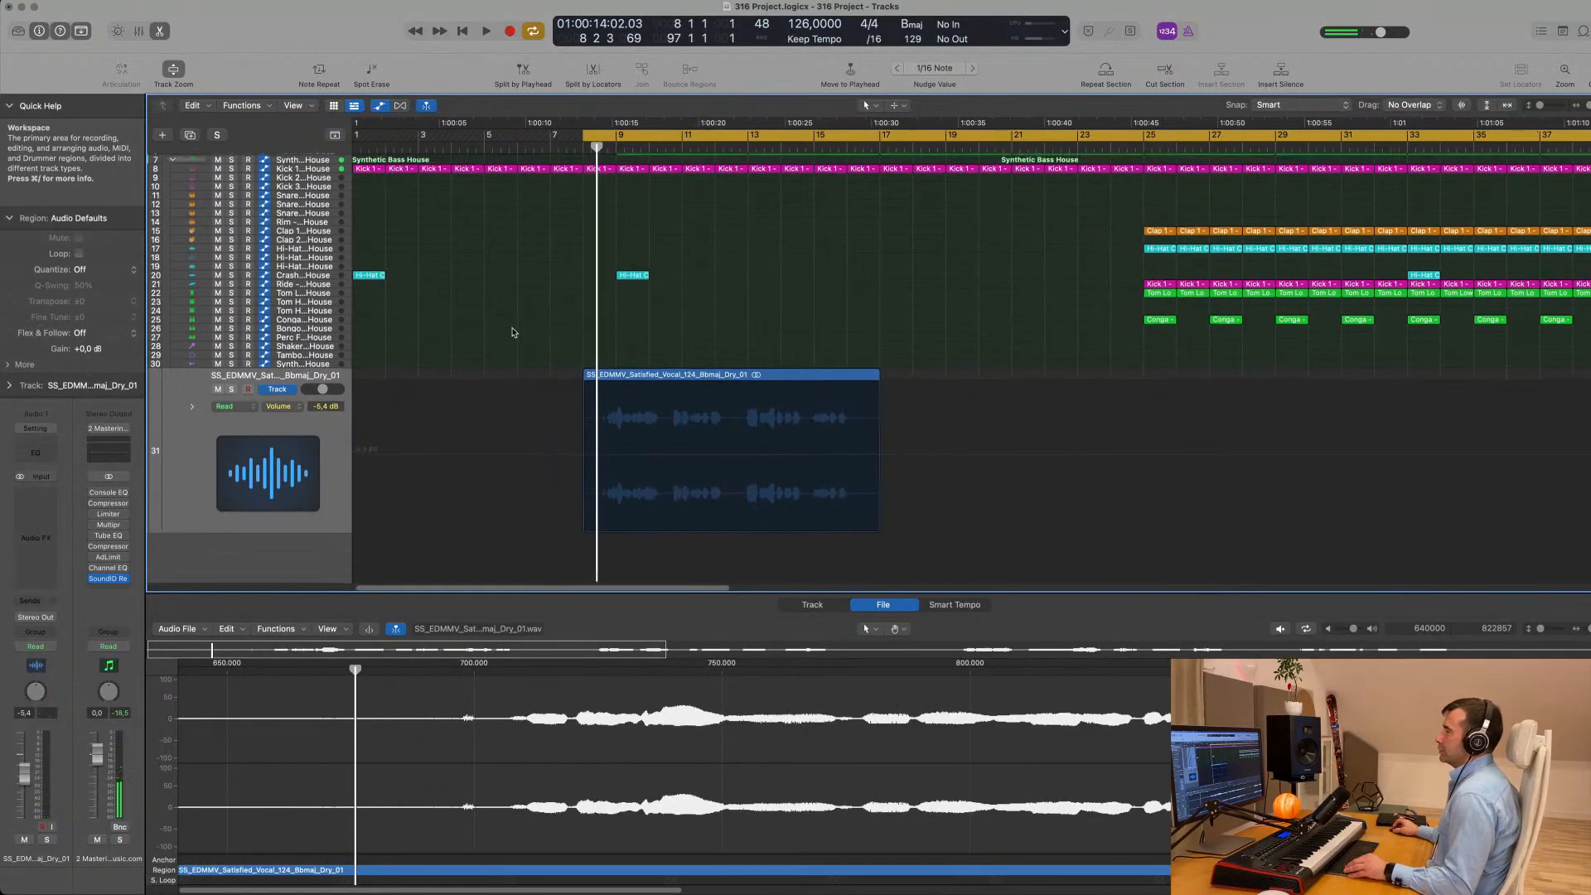
scroll(497, 340, up, 3)
click(189, 458)
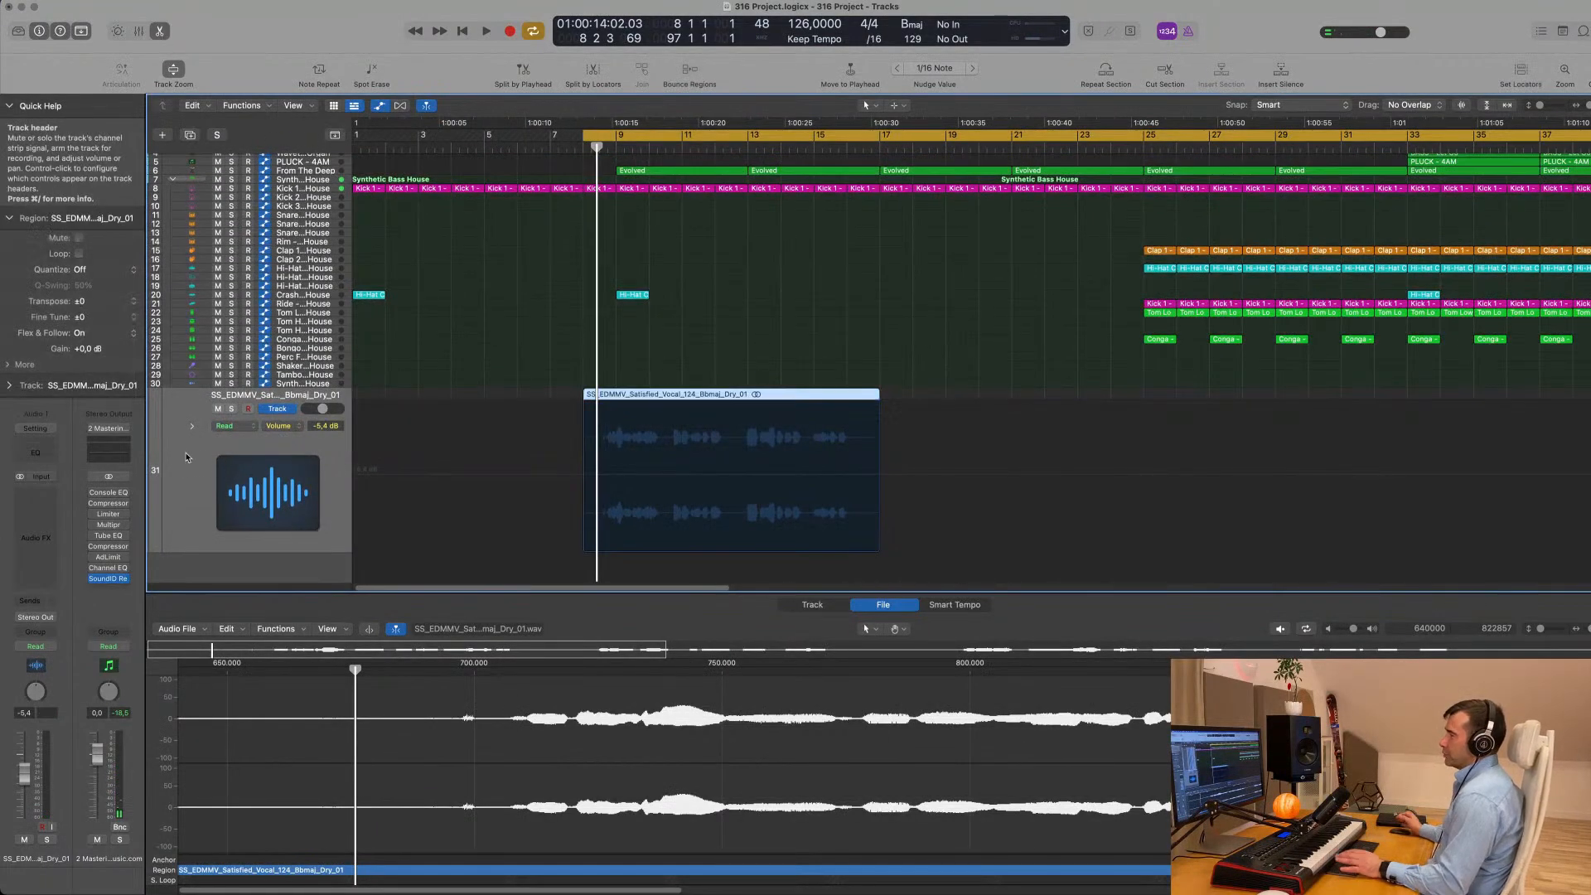
key(space)
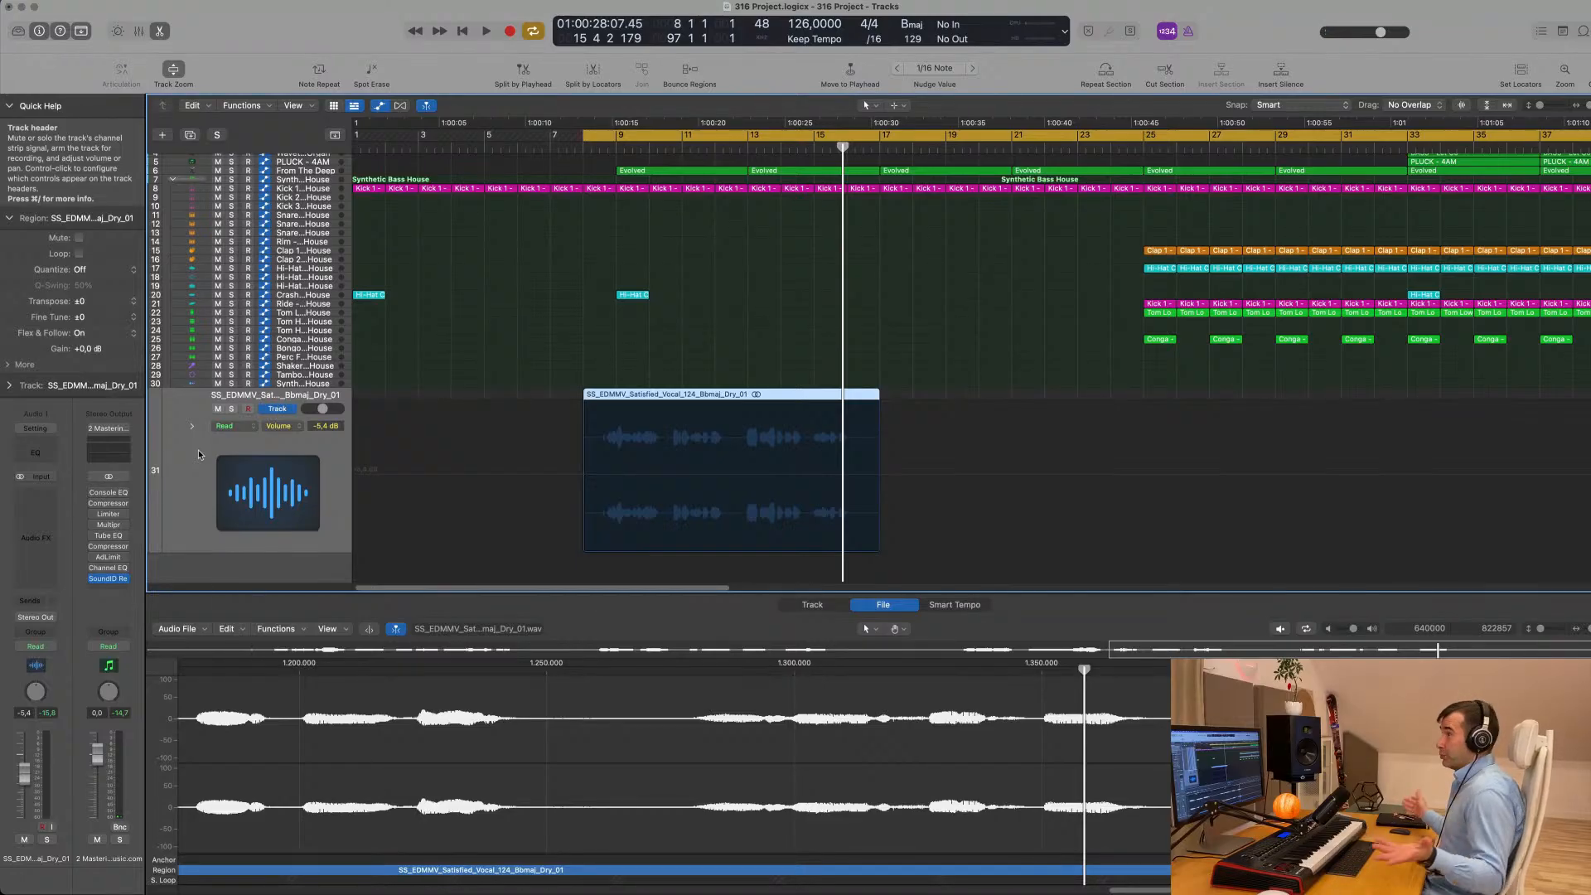
- Insert a Channel EQ on the vocal track and start playback from bar 8
click(25, 452)
drag(899, 165, 880, 195)
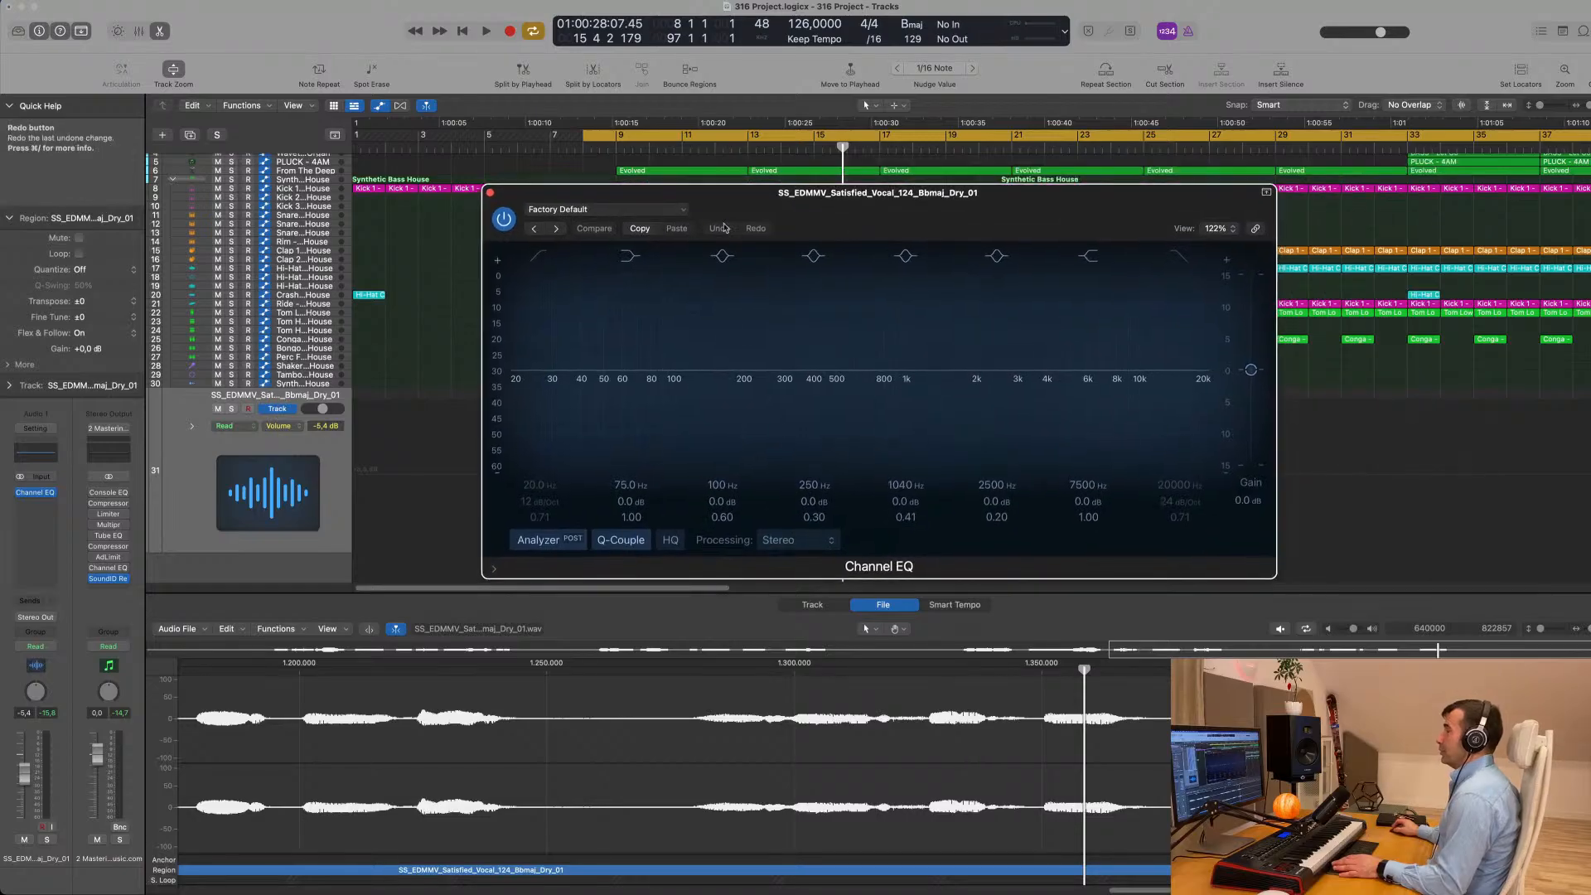
key(space)
- Set the vocal's Channel EQ to a low cut at 162 Hz and a +6.2 dB high shelf at 7300 Hz
drag(554, 349, 739, 372)
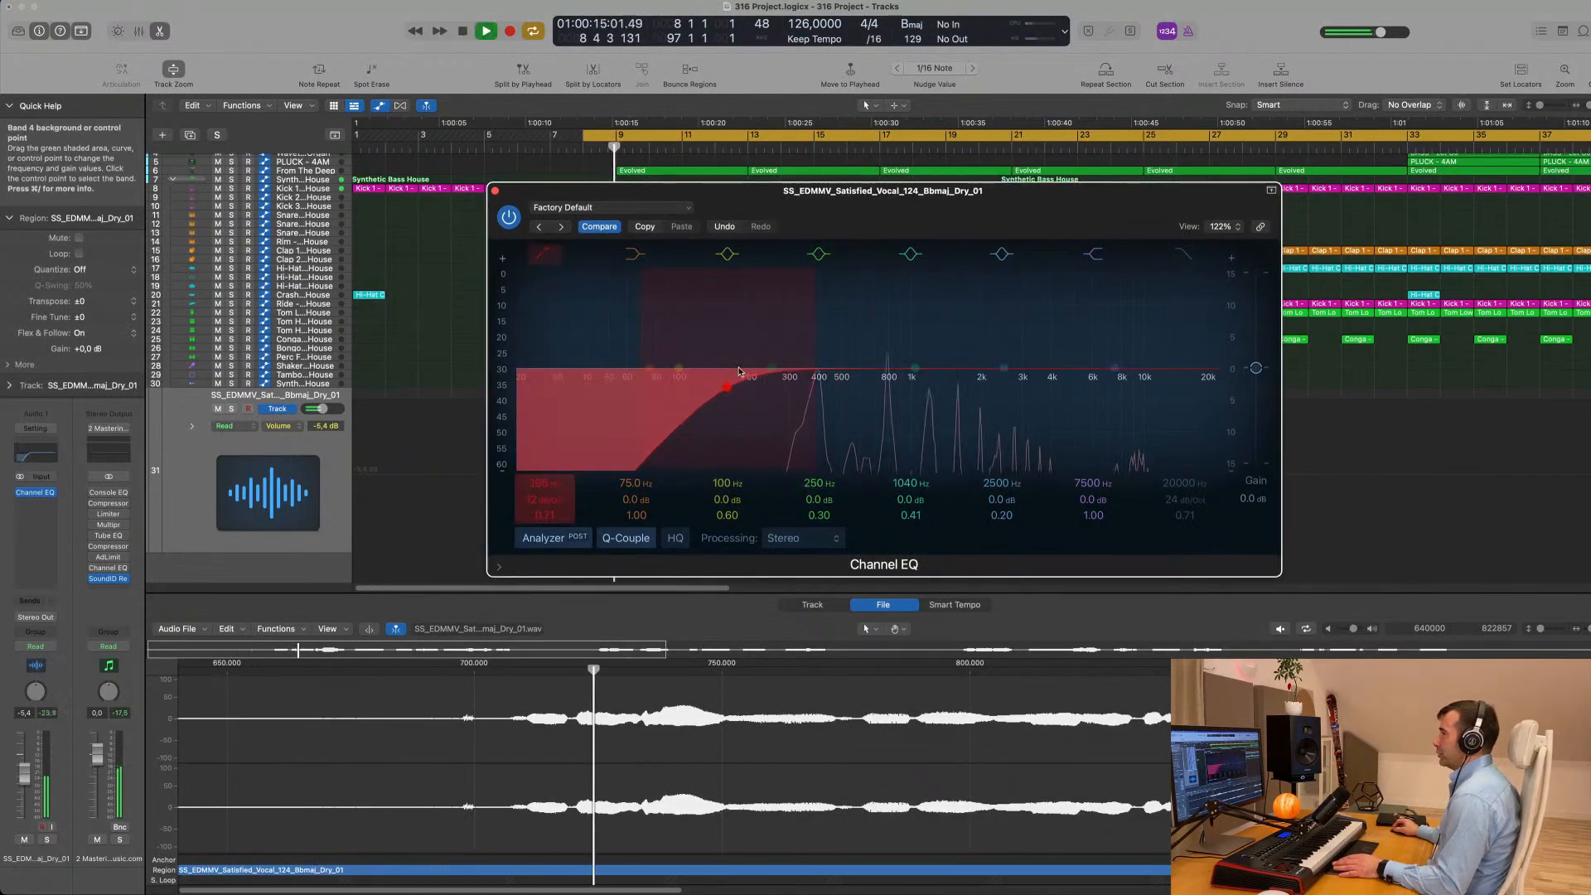
drag(1117, 368, 1109, 329)
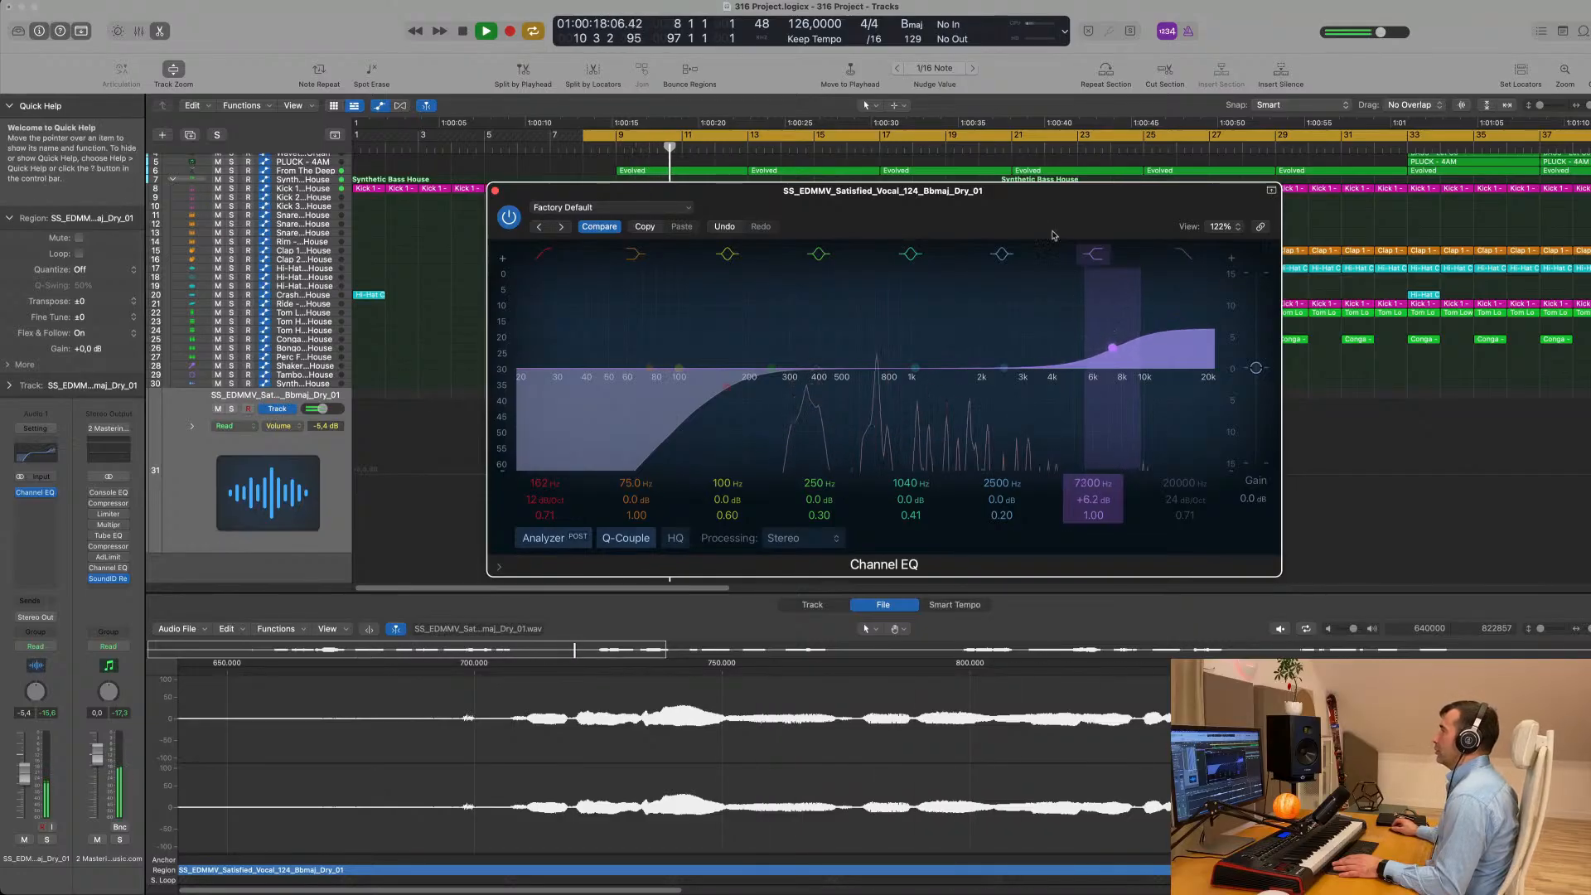
drag(968, 225, 1414, 196)
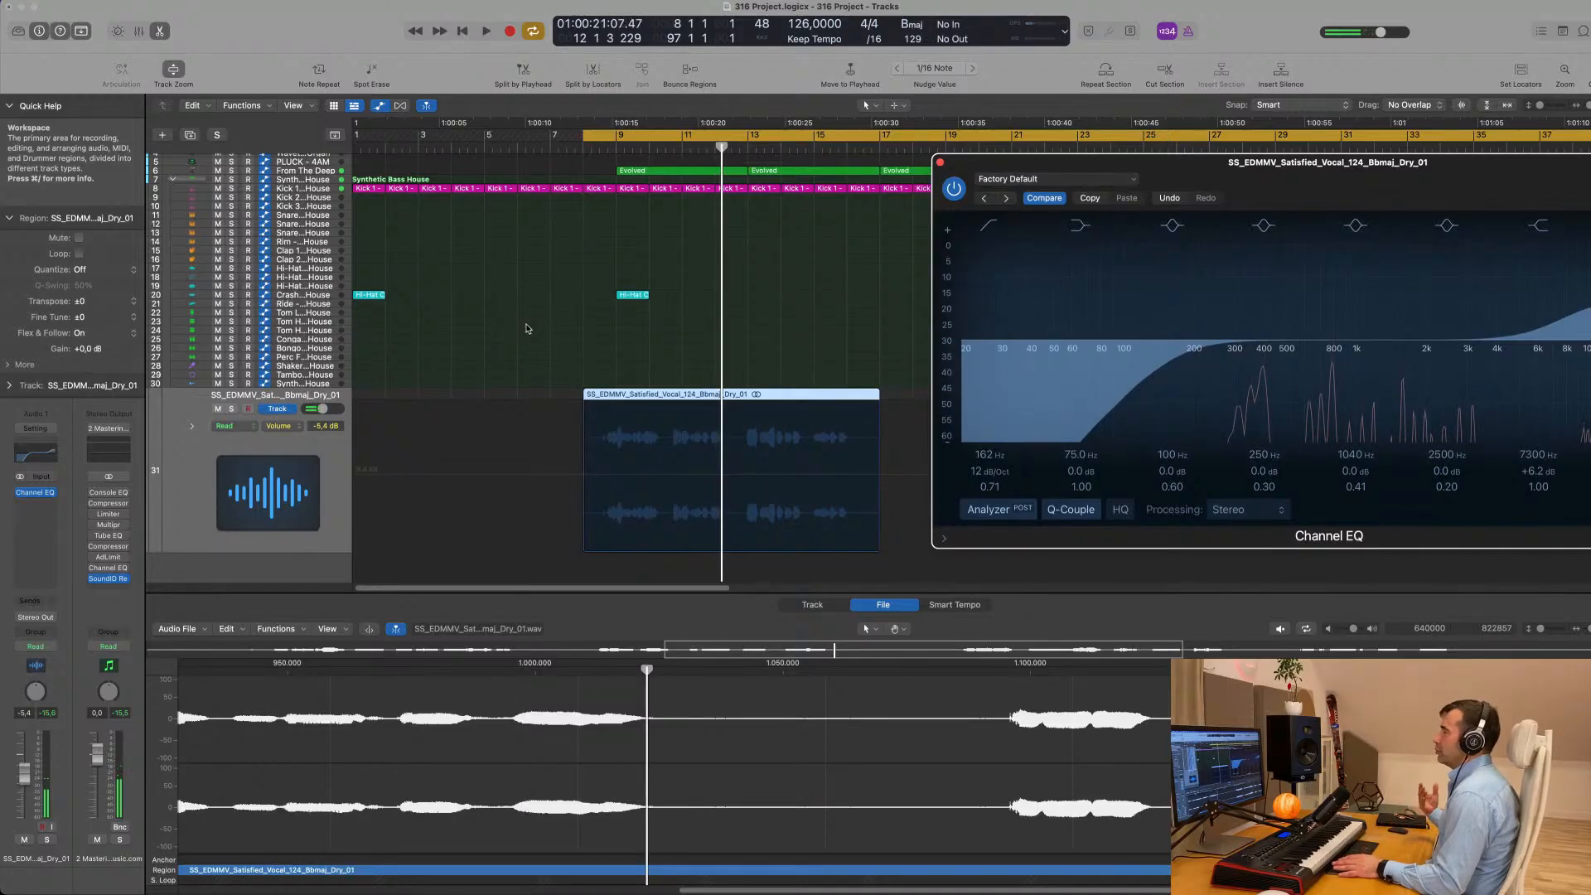
- Insert a stereo Compressor after the Channel EQ on the vocal track and play the vocal through it
key(space)
click(328, 455)
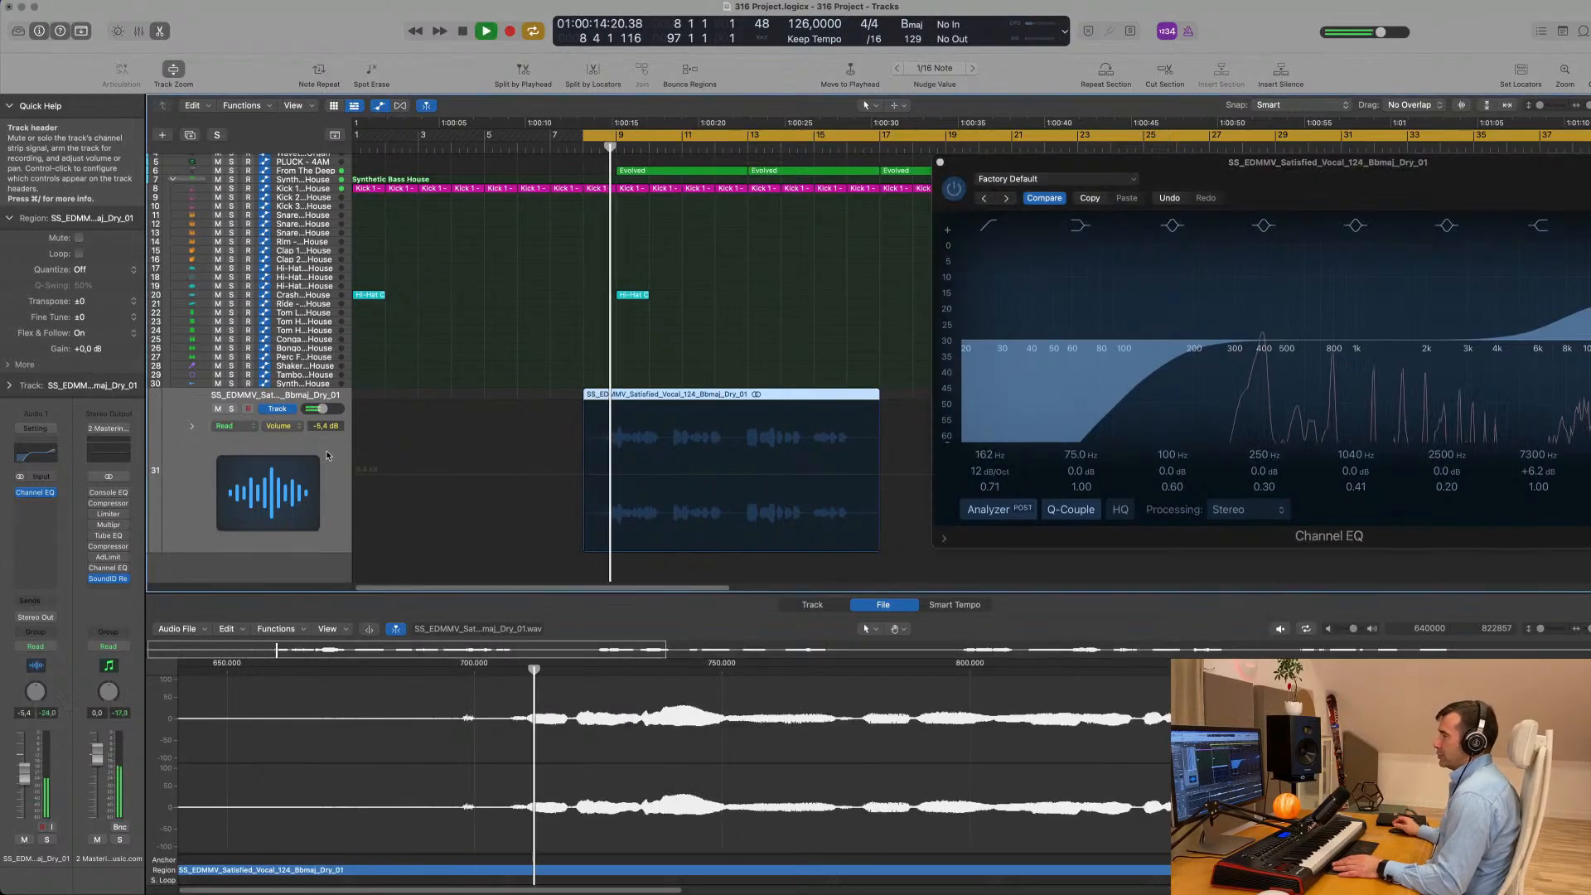
click(31, 507)
mouse_move(55, 566)
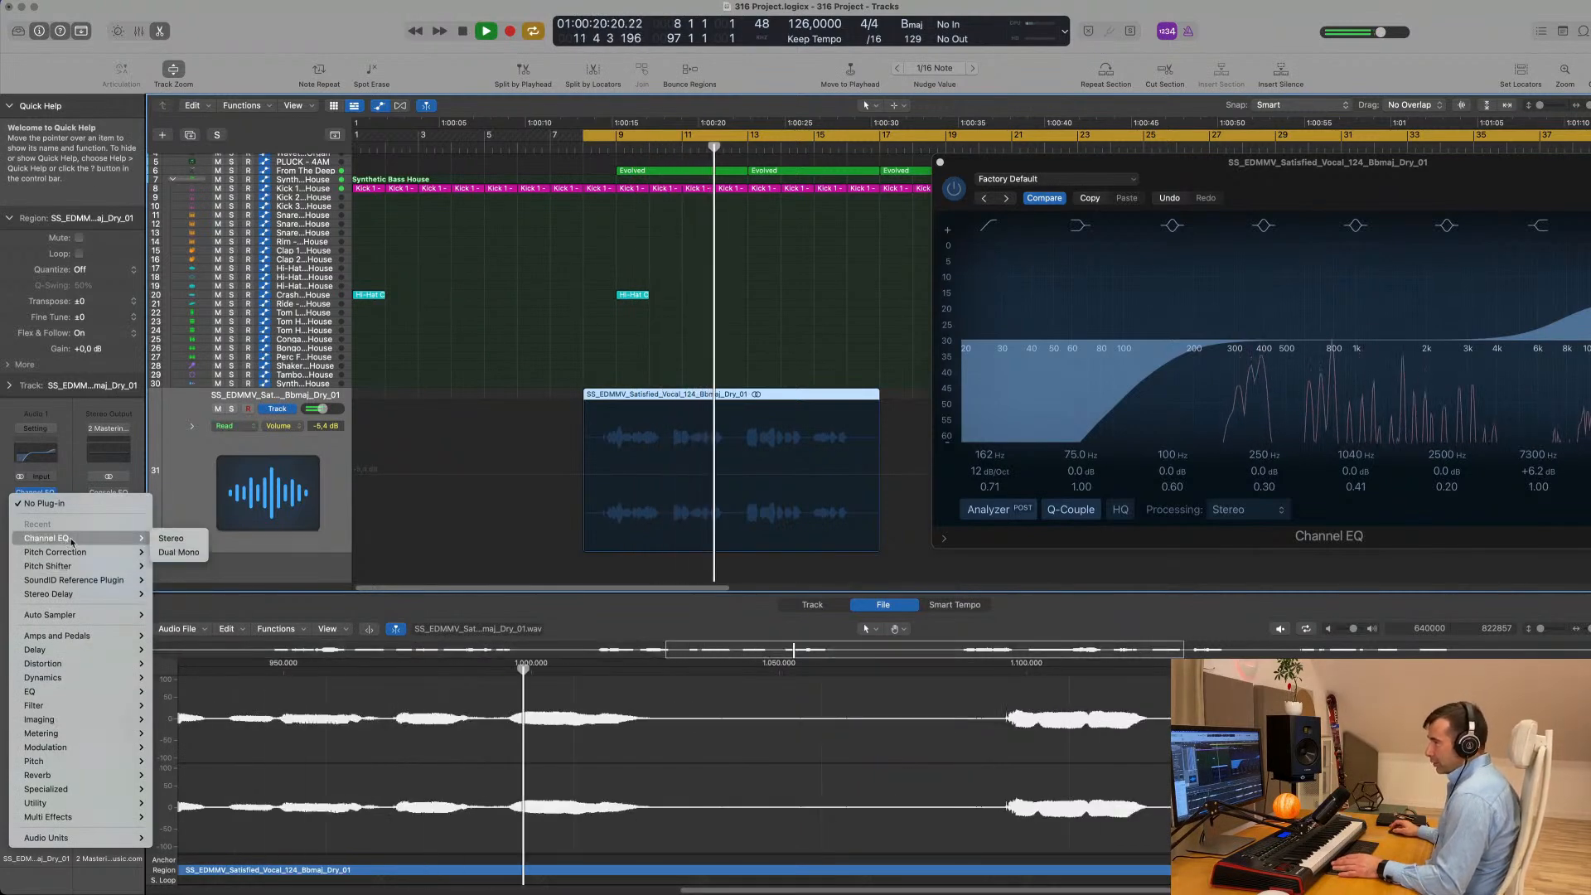
mouse_move(77, 748)
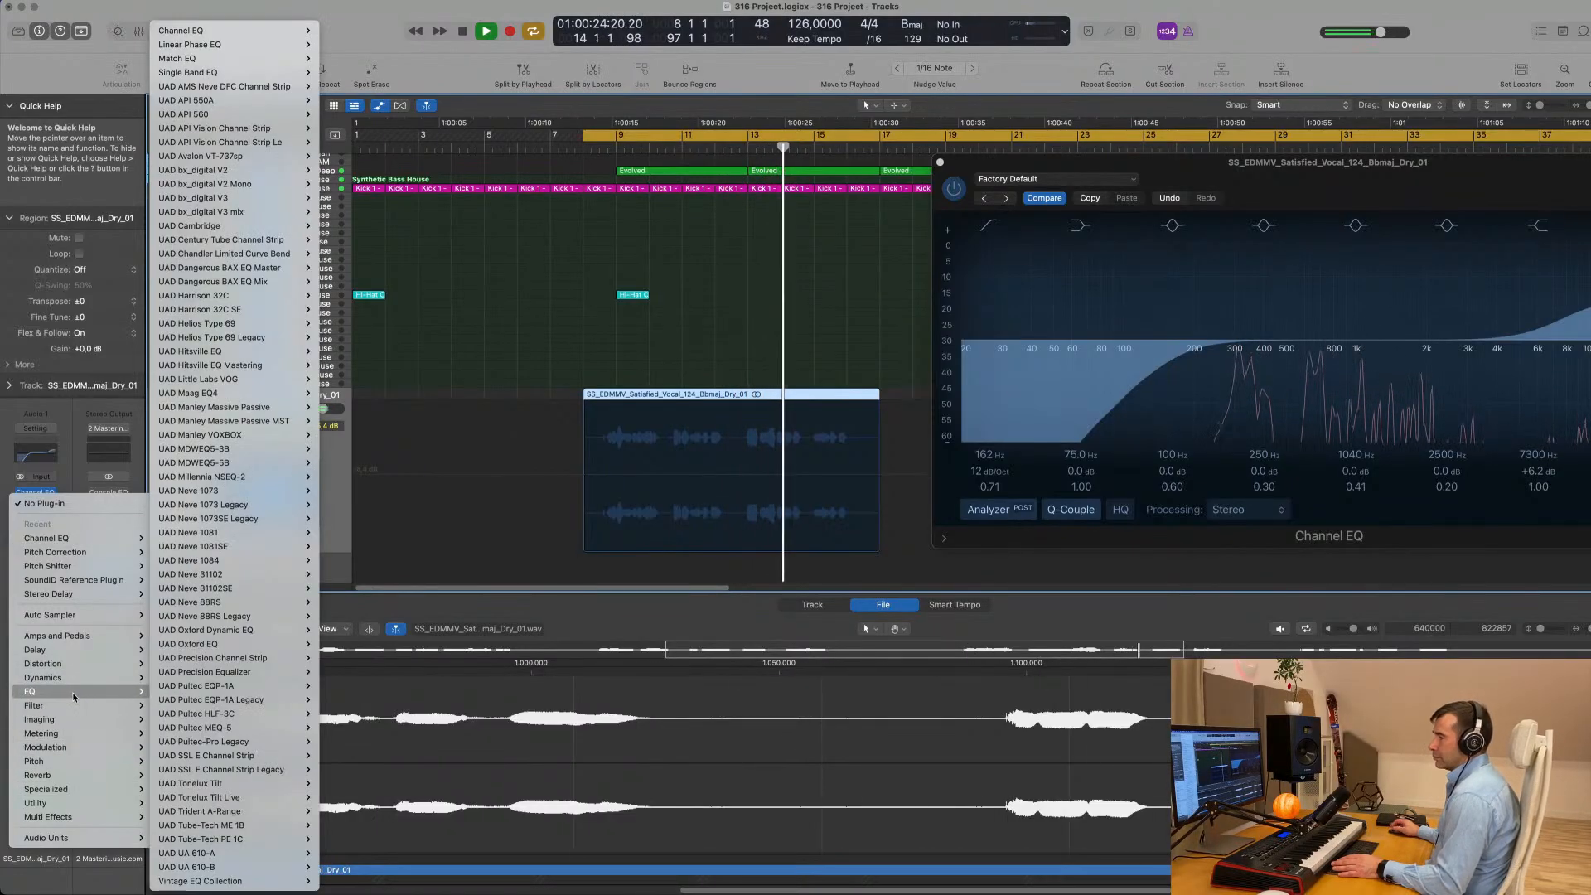
mouse_move(92, 673)
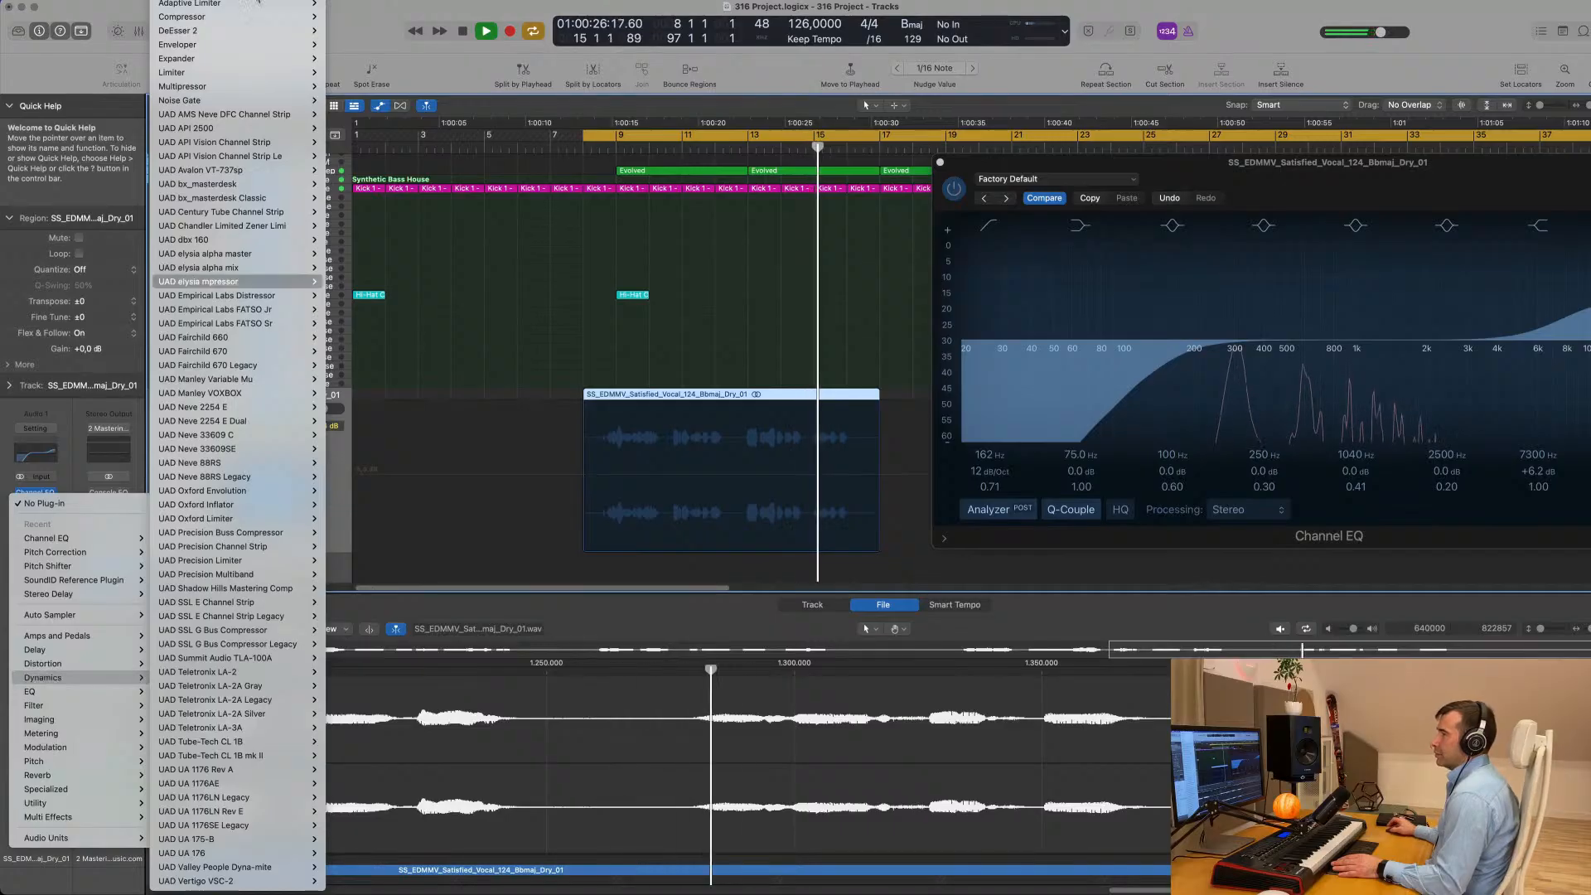
mouse_move(254, 18)
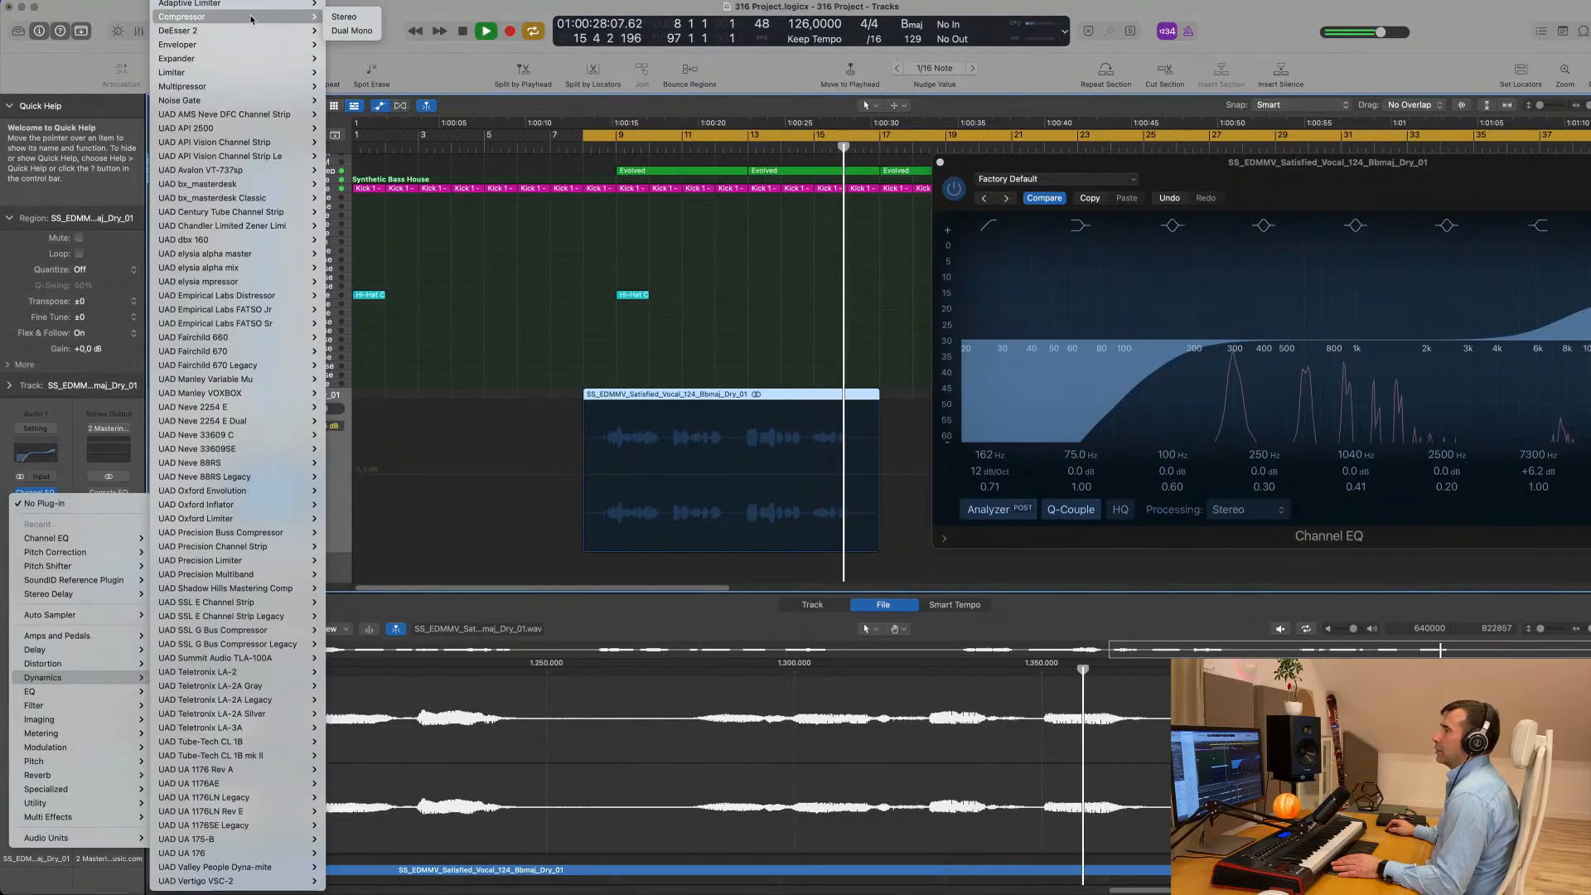
click(356, 17)
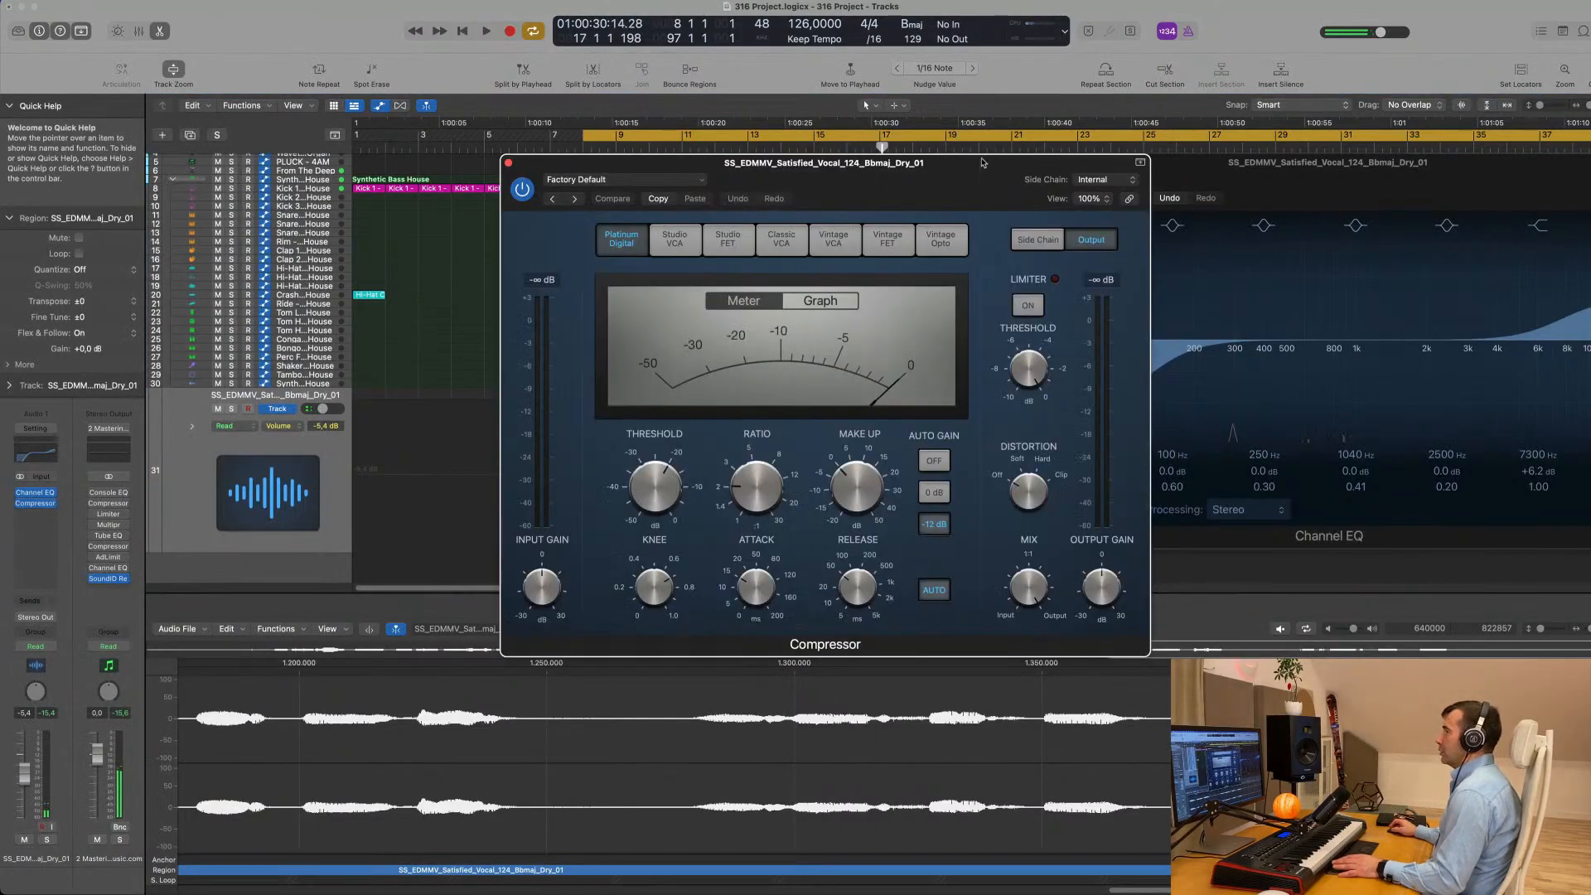
drag(982, 163, 1200, 159)
key(space)
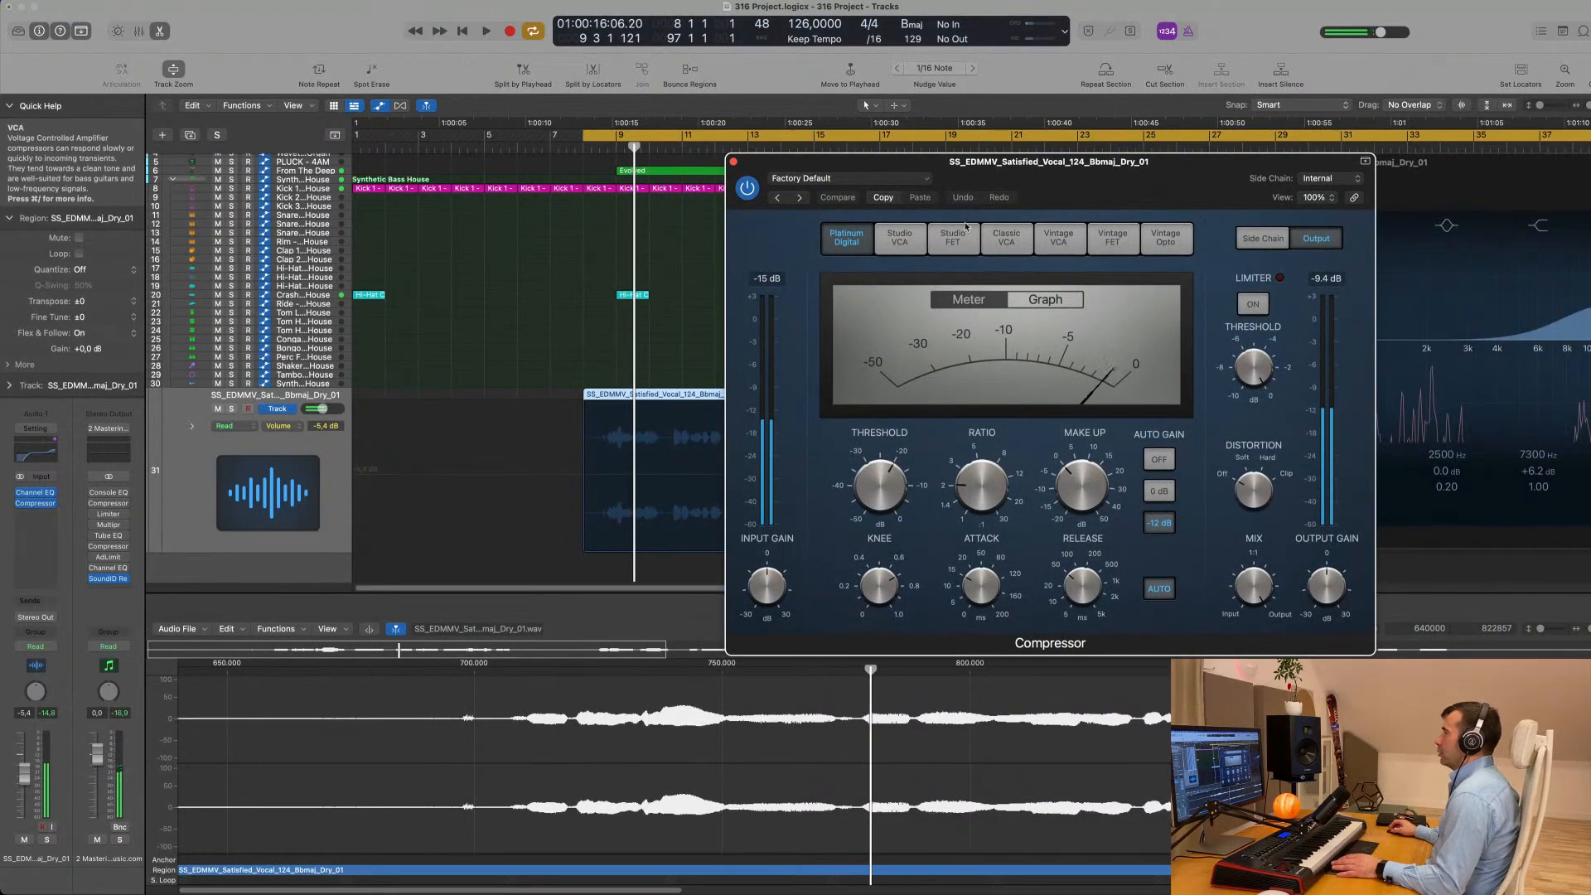
- Load the Light Vocal preset in the Compressor and adjust its threshold while the vocal plays
click(872, 181)
mouse_move(905, 503)
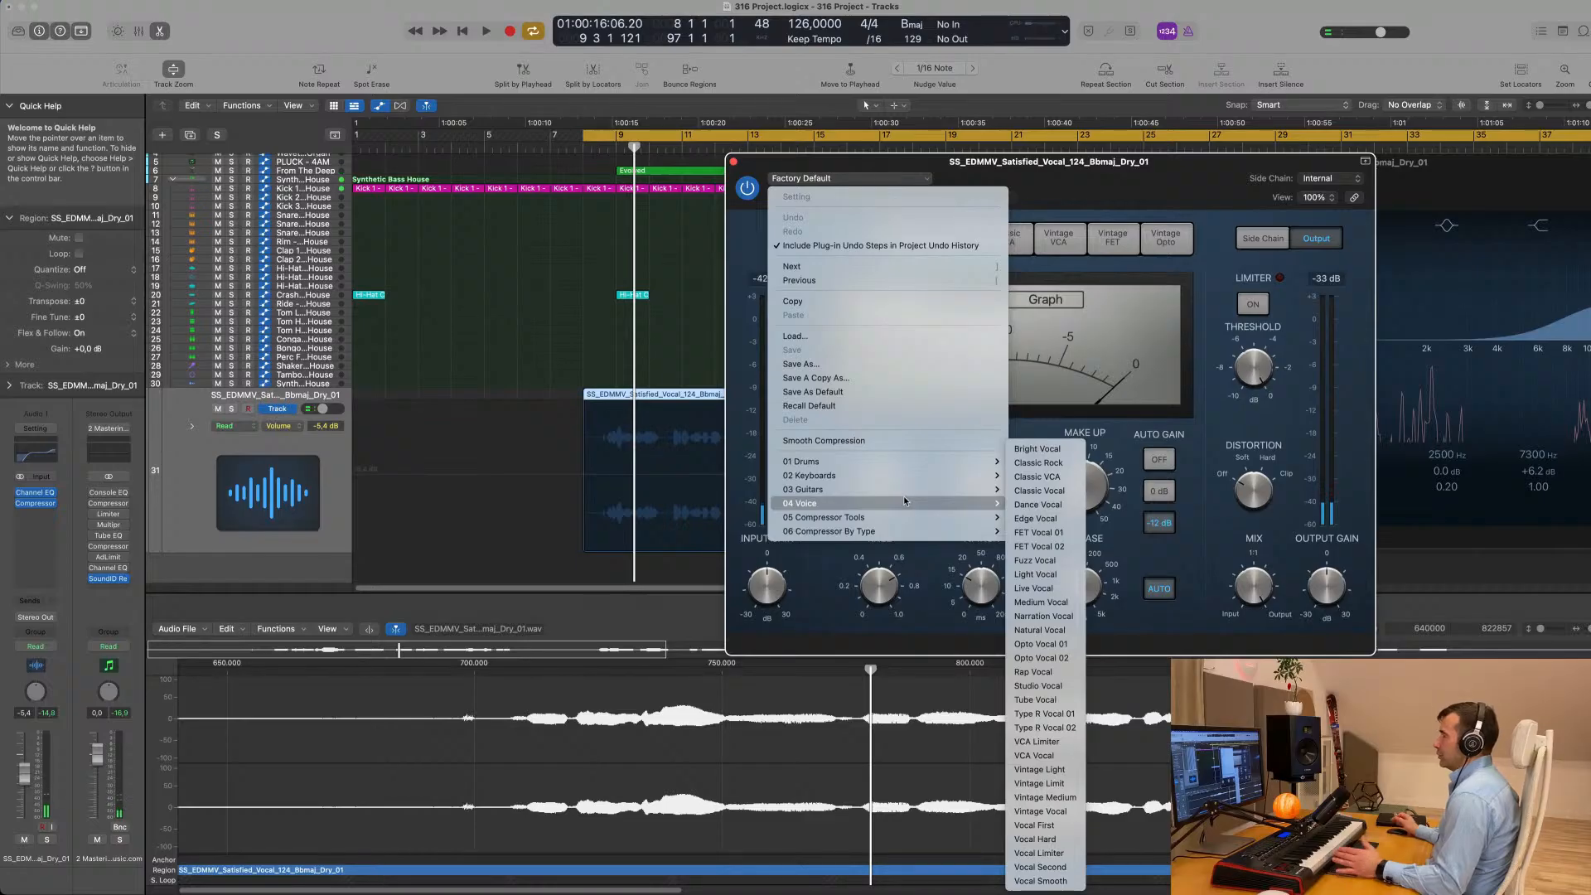
click(1058, 574)
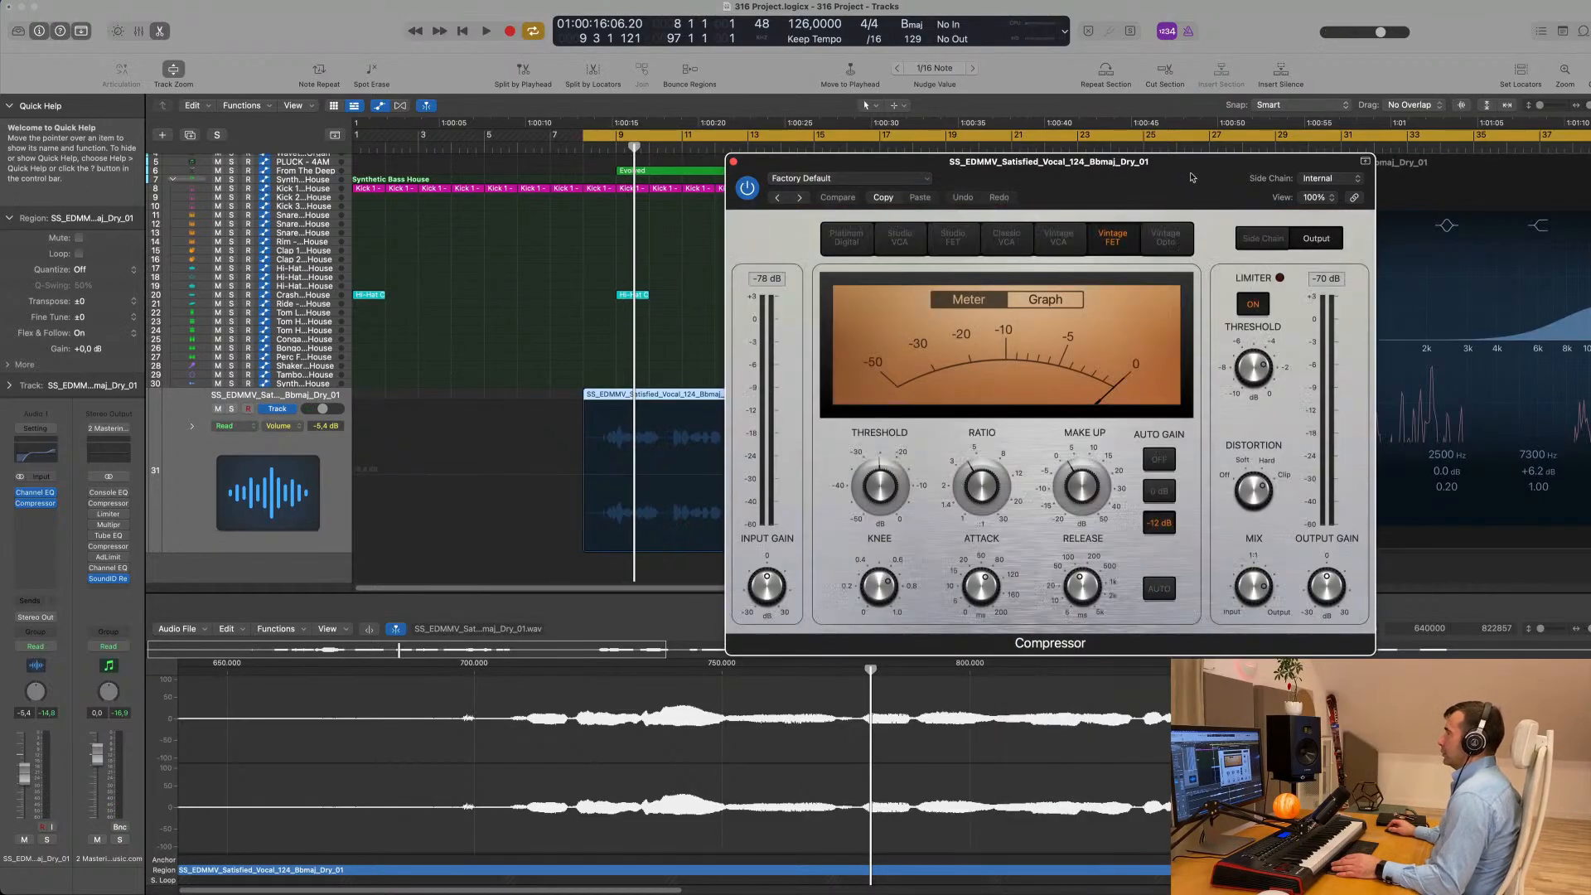
drag(1189, 162, 1092, 171)
key(space)
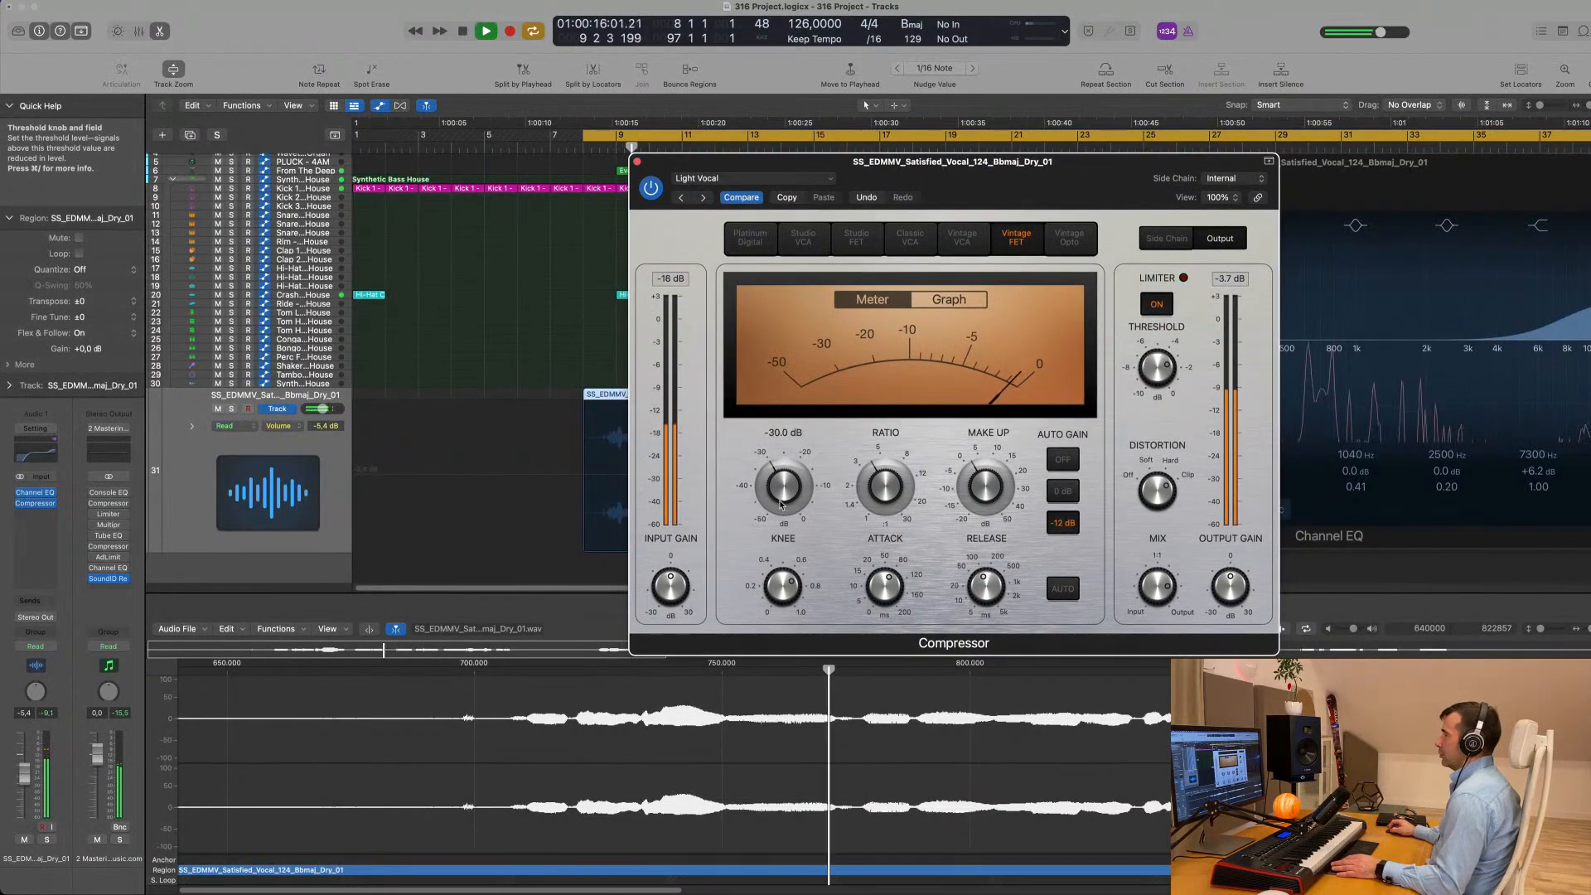
mouse_move(784, 486)
mouse_down()
mouse_move(785, 509)
mouse_move(800, 495)
mouse_up()
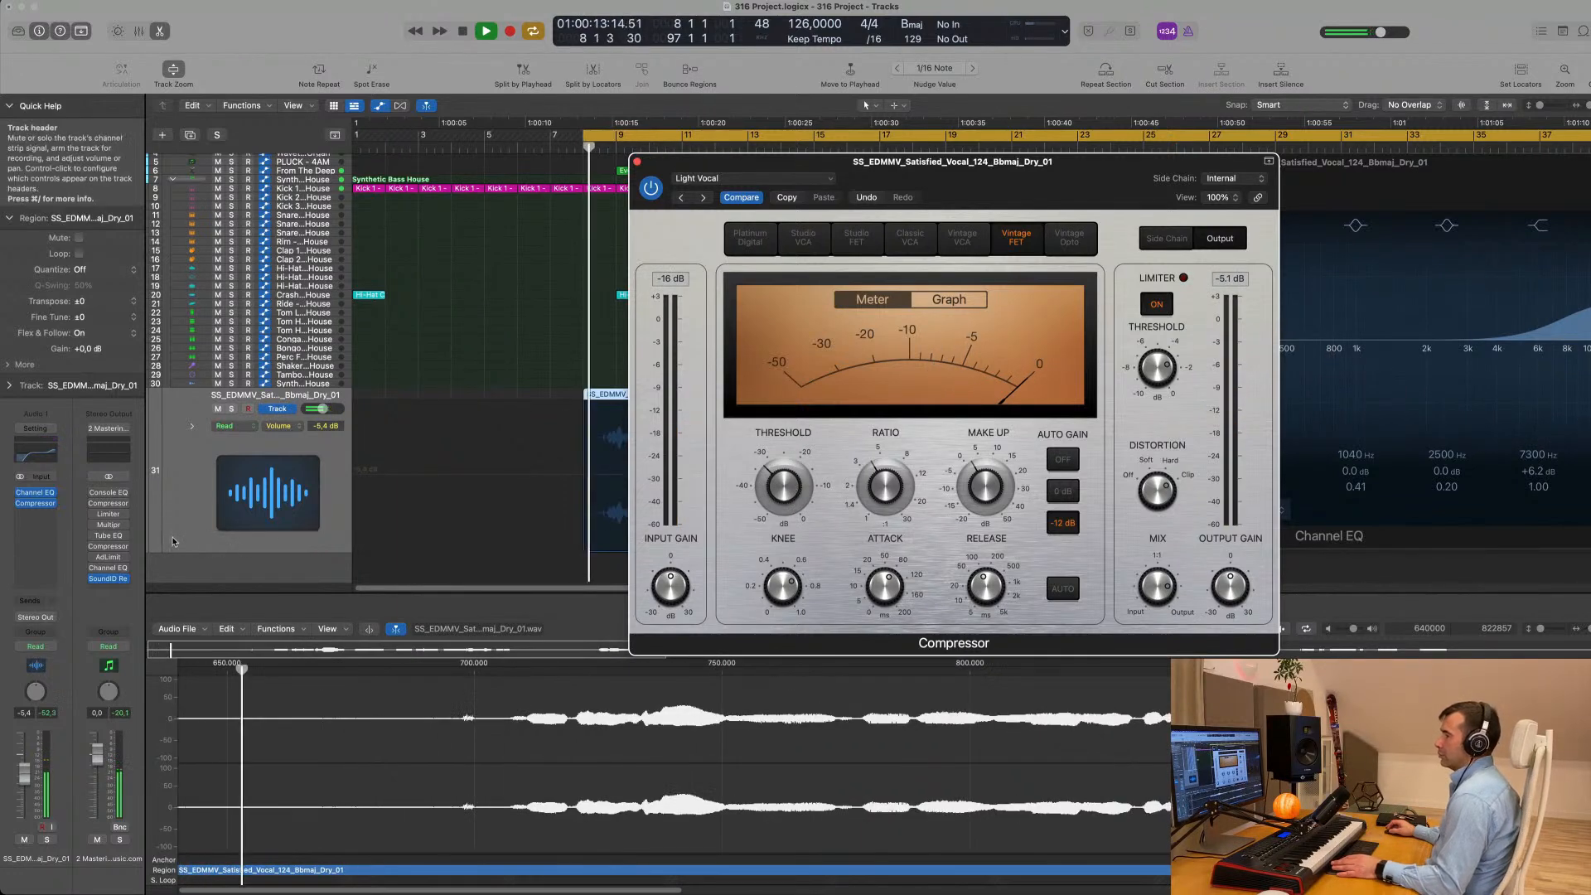
- Lower the vocal track's volume to -14,4 dB and replay the vocal from bar 8
drag(24, 777, 26, 800)
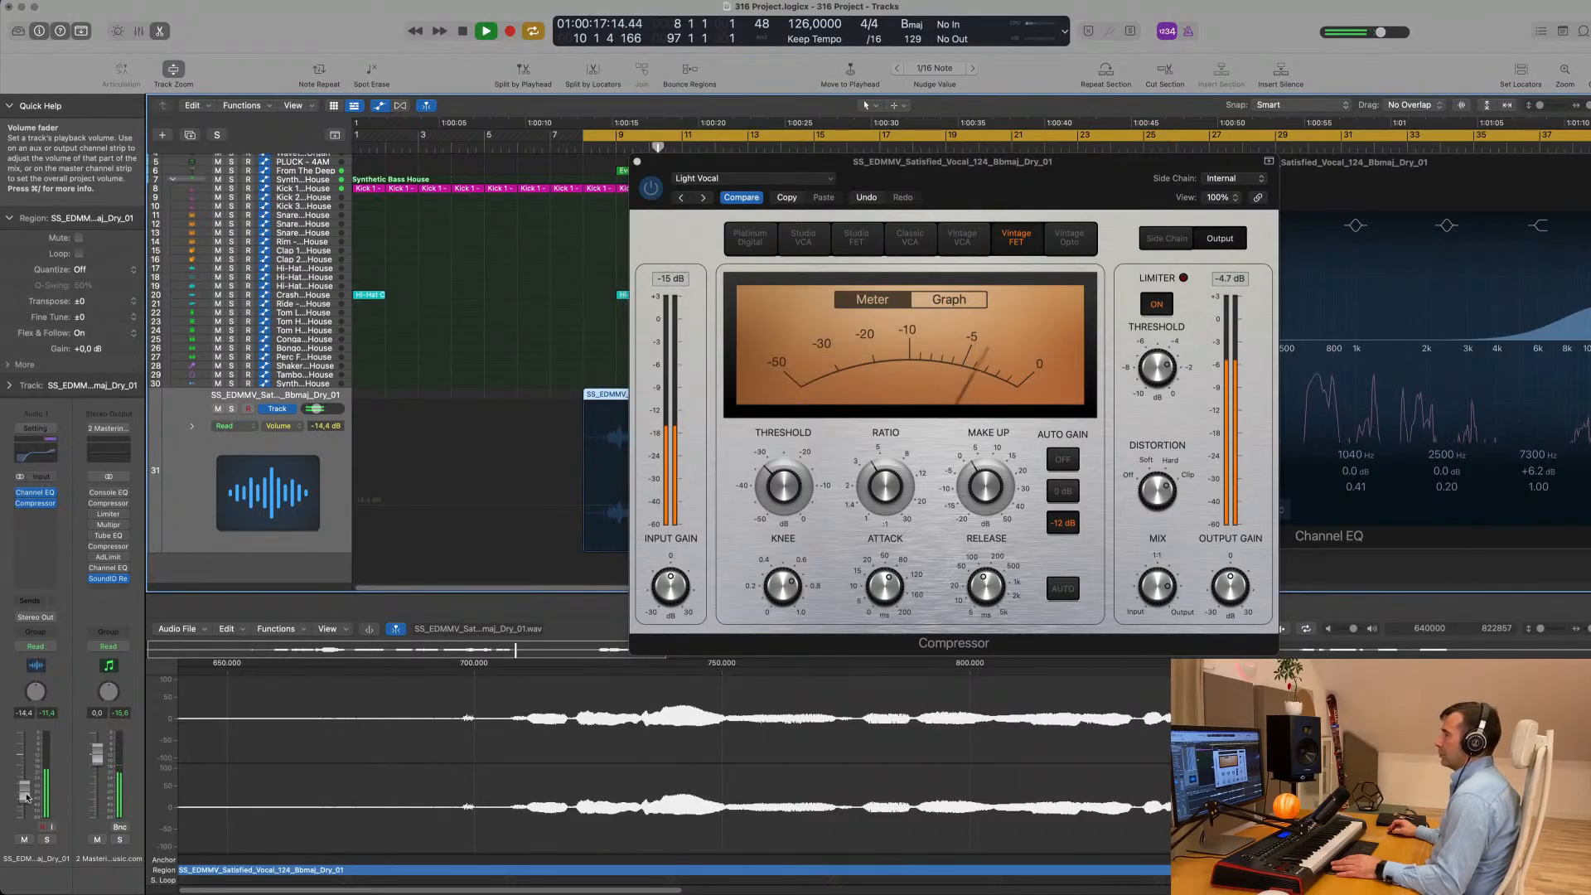
key(space)
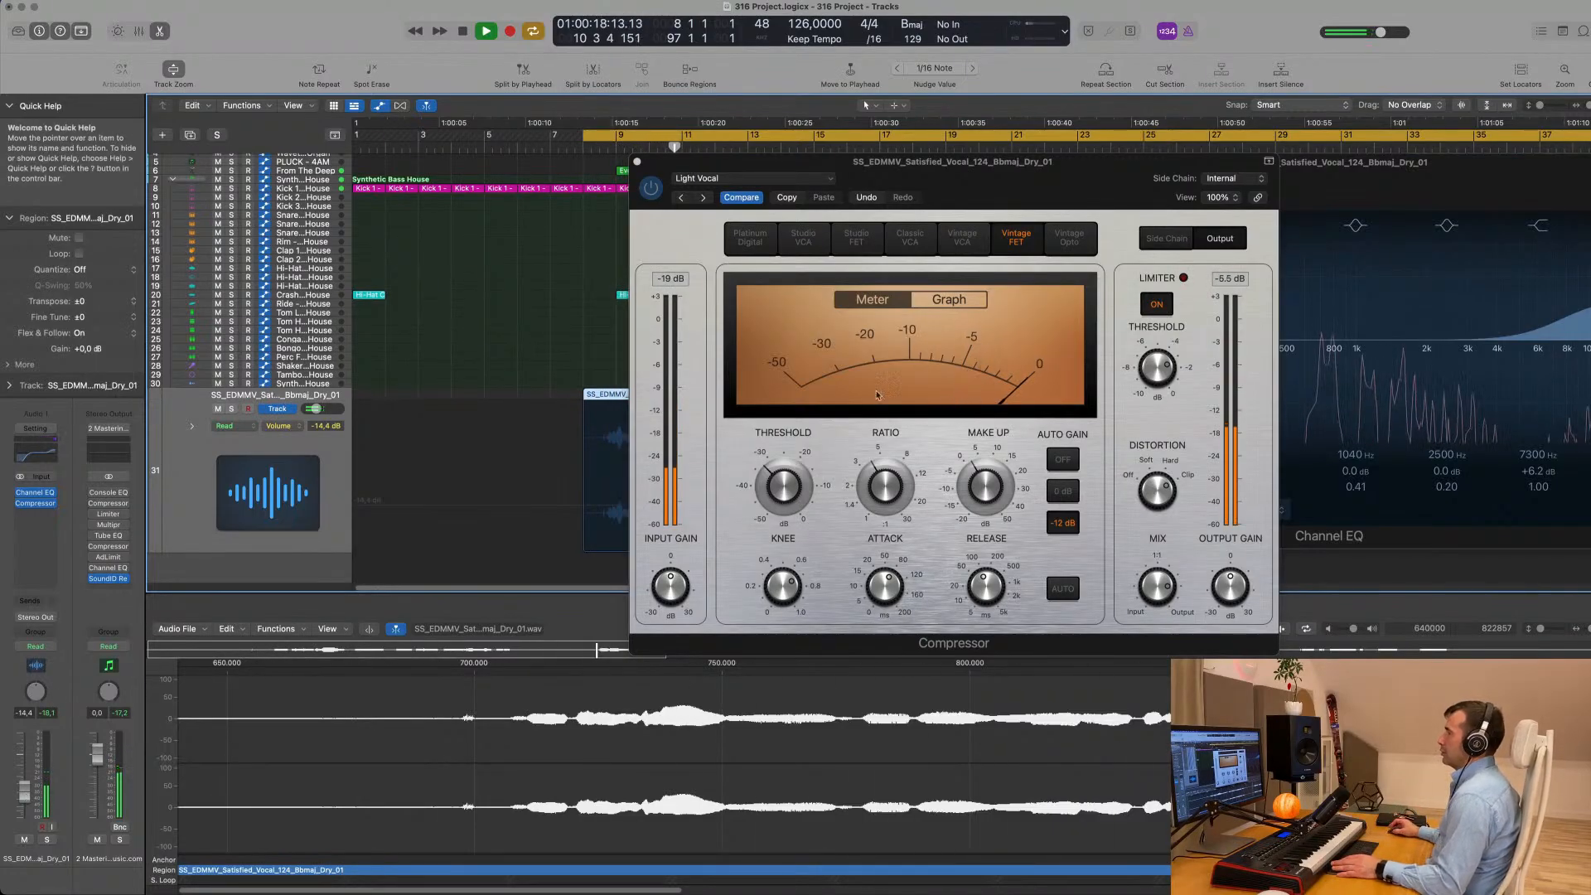
- Set the Compressor's mix to 100% output and replay the vocal from bar 8
drag(1076, 177, 1055, 161)
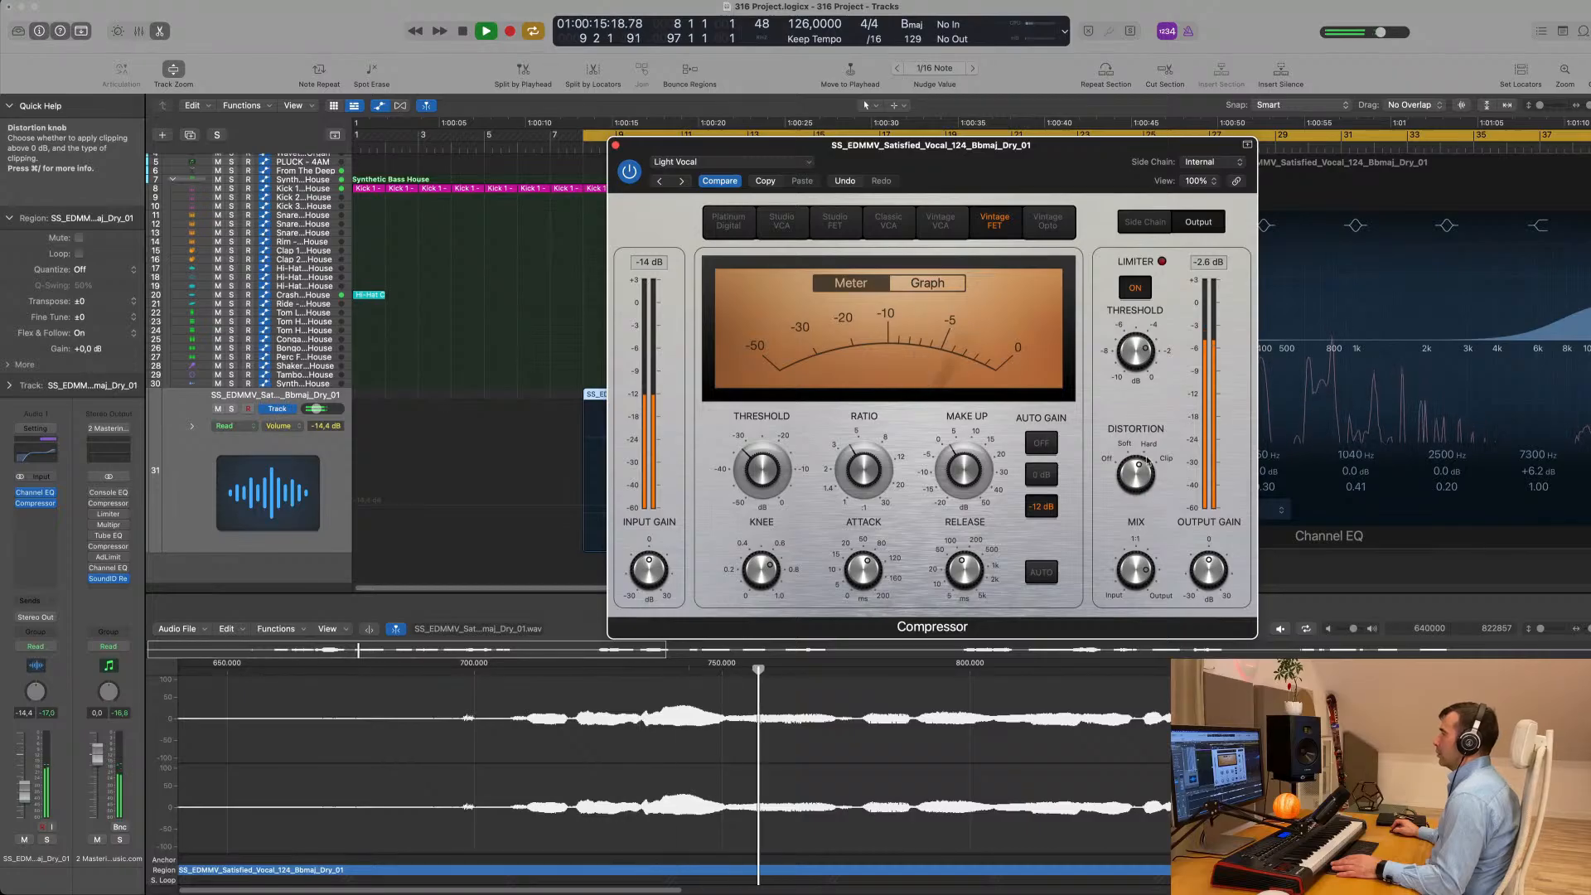
mouse_move(1143, 565)
mouse_down()
mouse_move(1149, 536)
mouse_move(1150, 648)
mouse_move(1144, 577)
mouse_up()
key(space)
key(space)
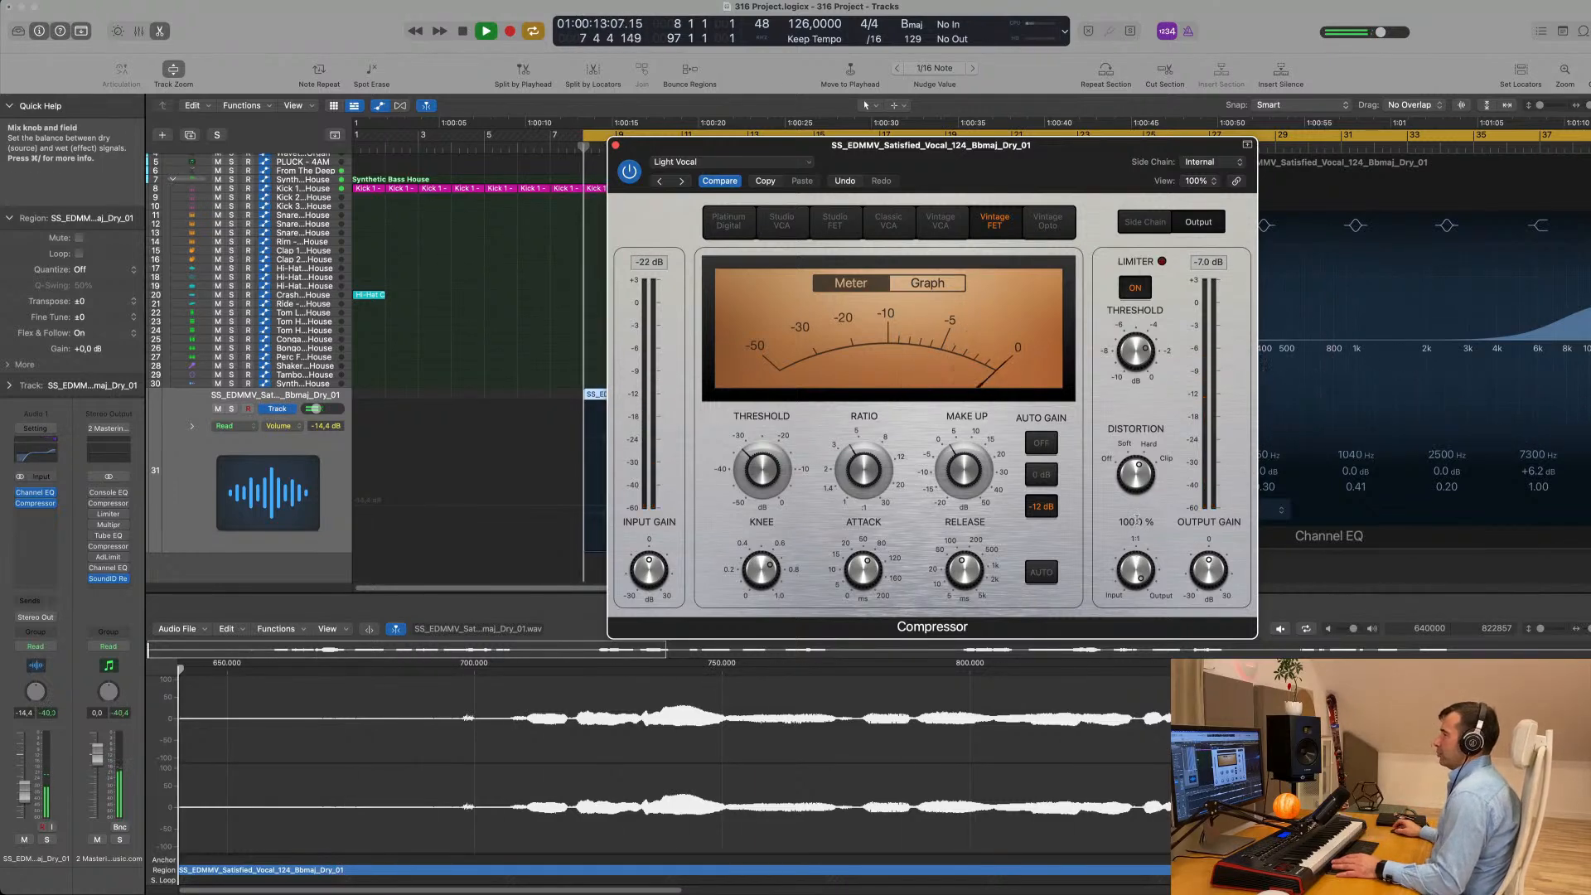
- Turn on automatic release in the vocal's Compressor and move its window clear of the vocal region
drag(1042, 175, 1030, 212)
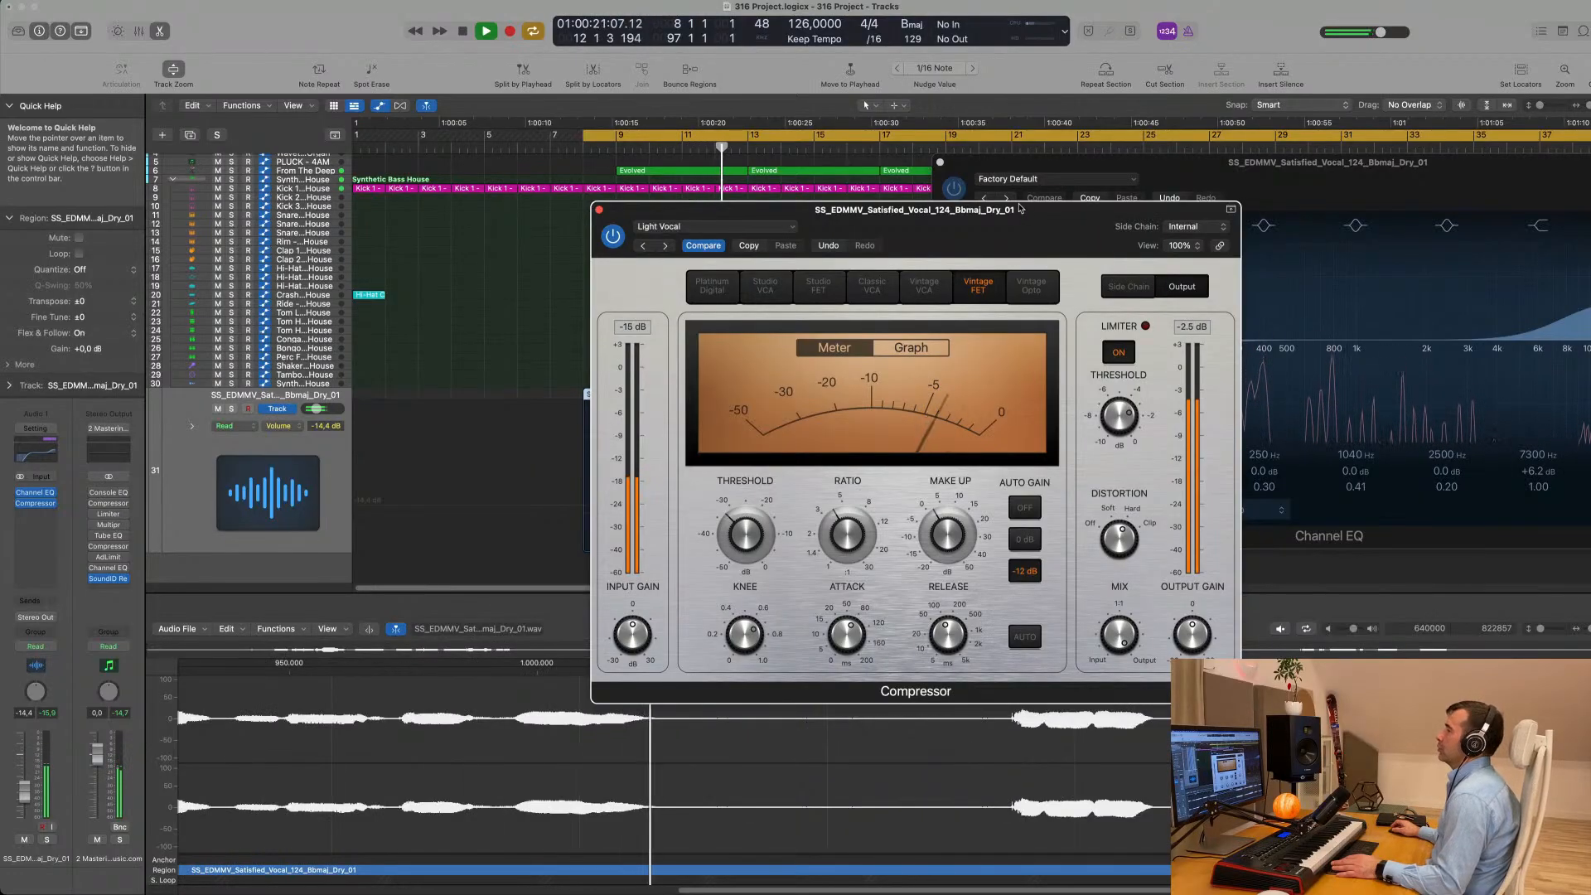
click(1031, 642)
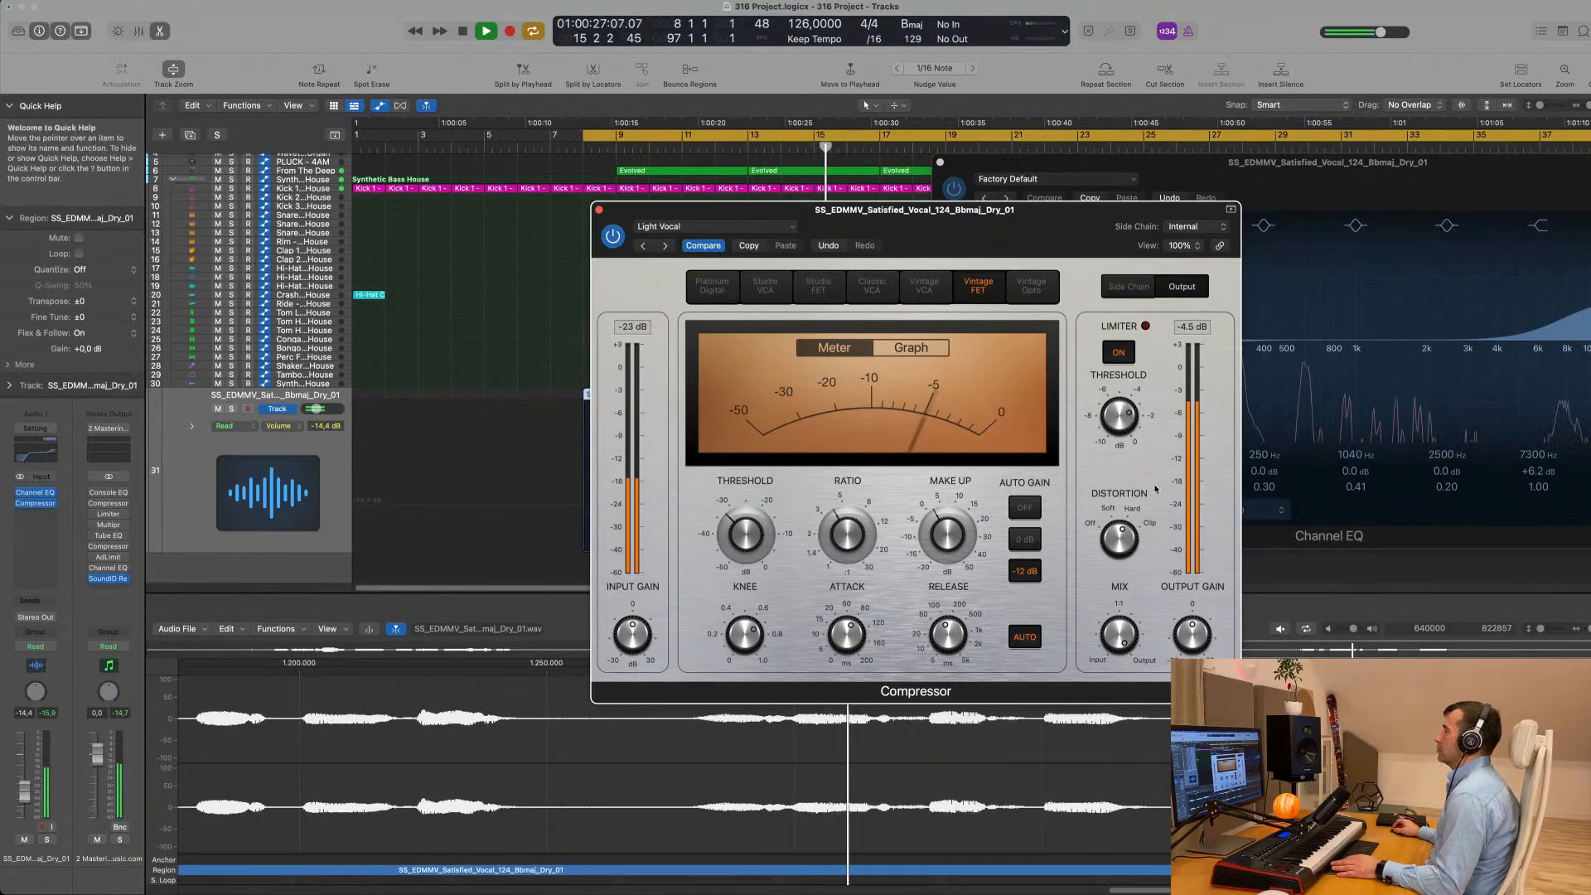
drag(1105, 221, 1226, 239)
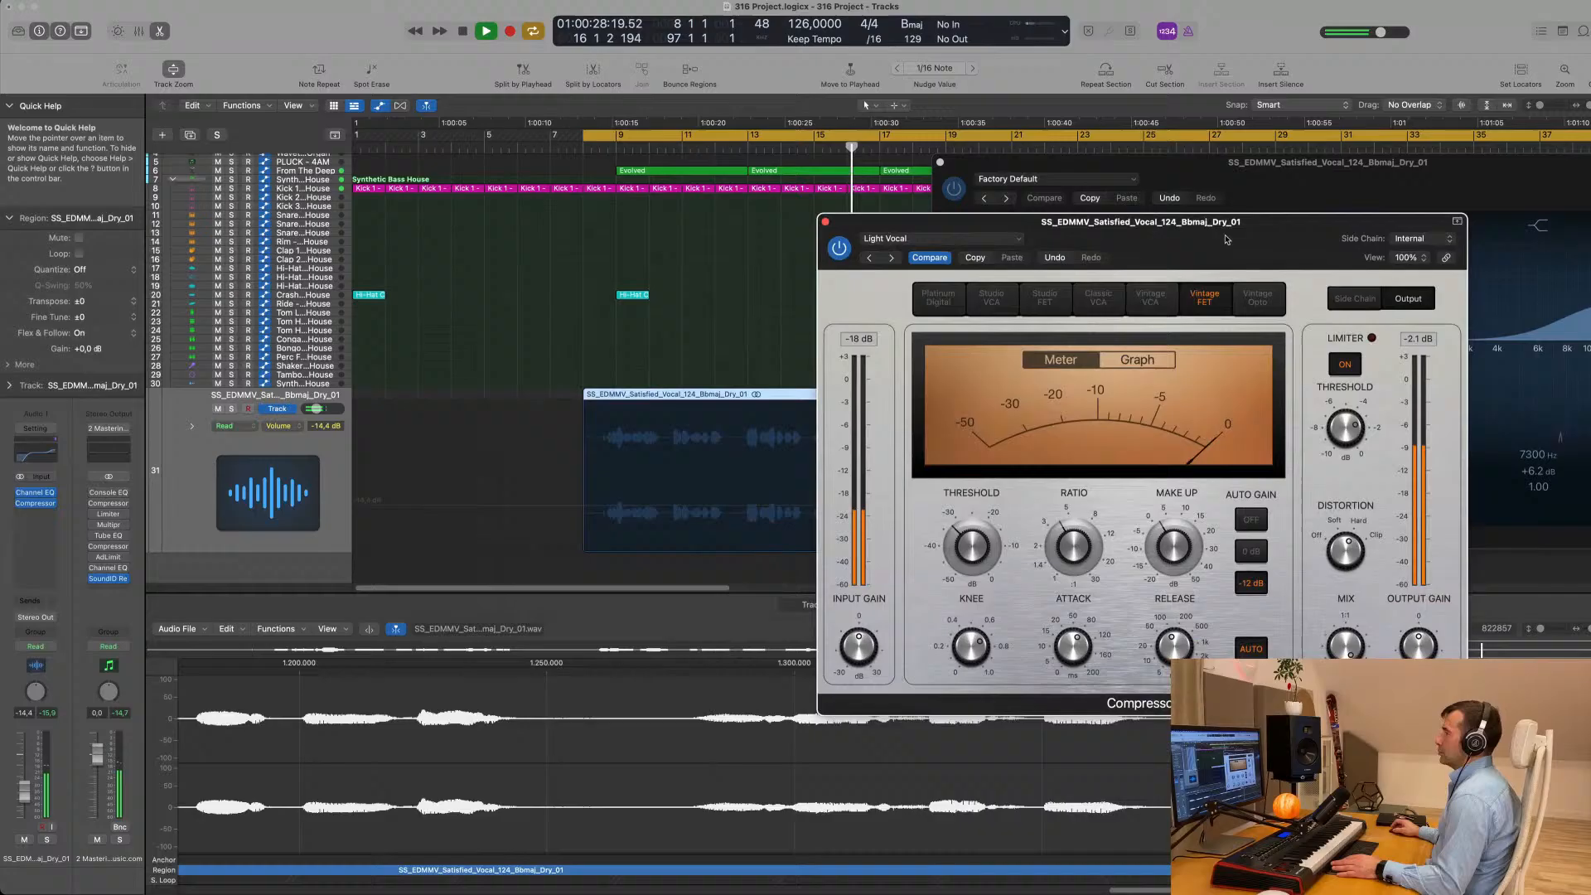
- Close the Compressor window, restart playback and add a send to Bus 6 on the vocal track
click(826, 223)
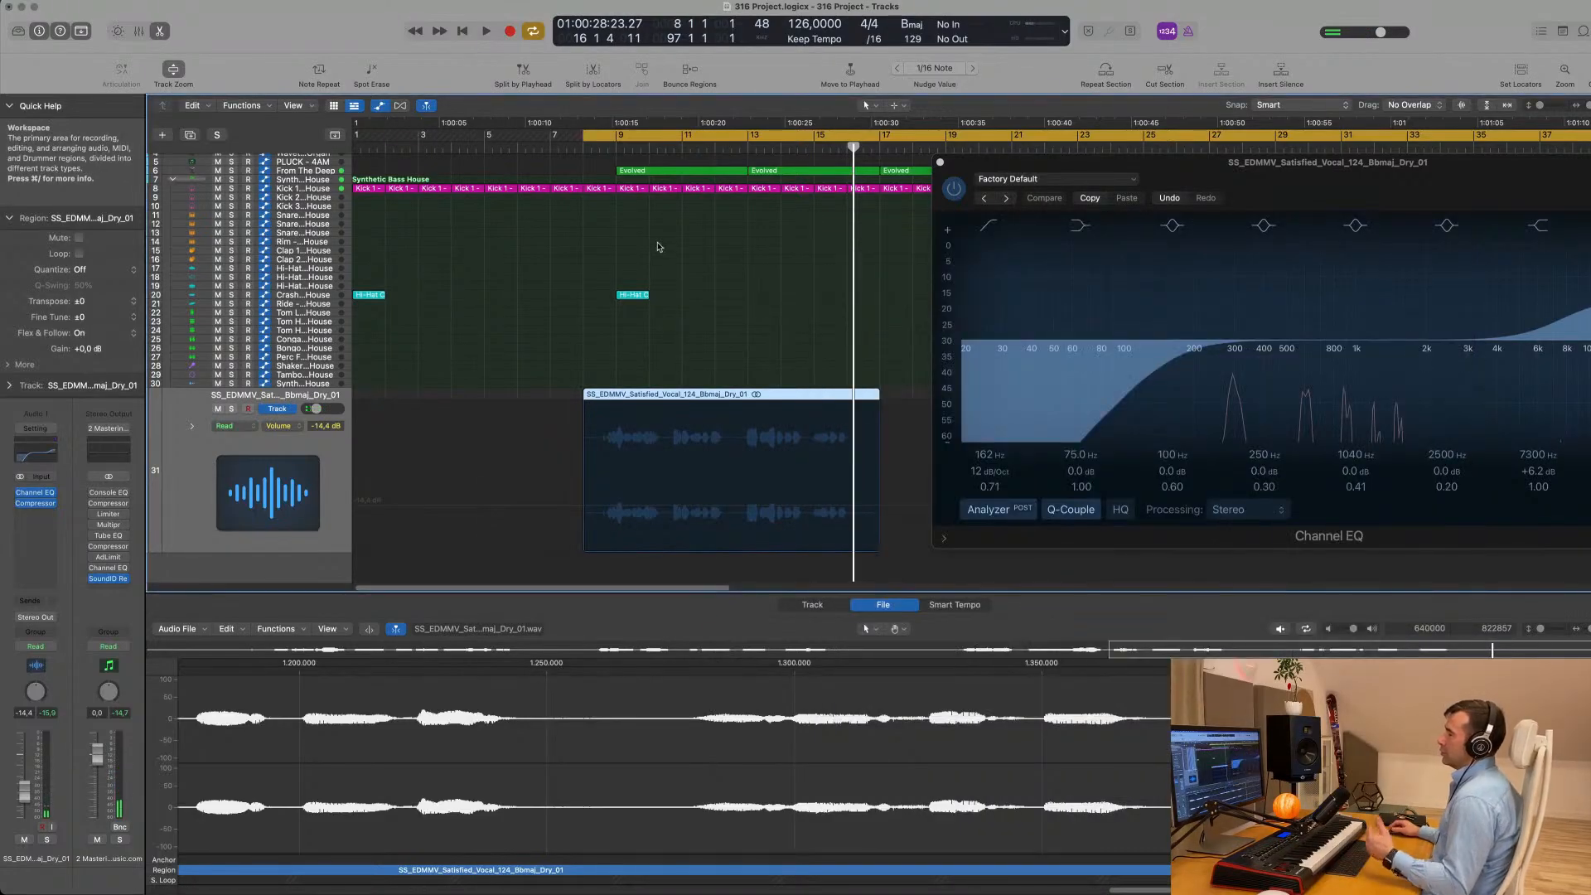
key(space)
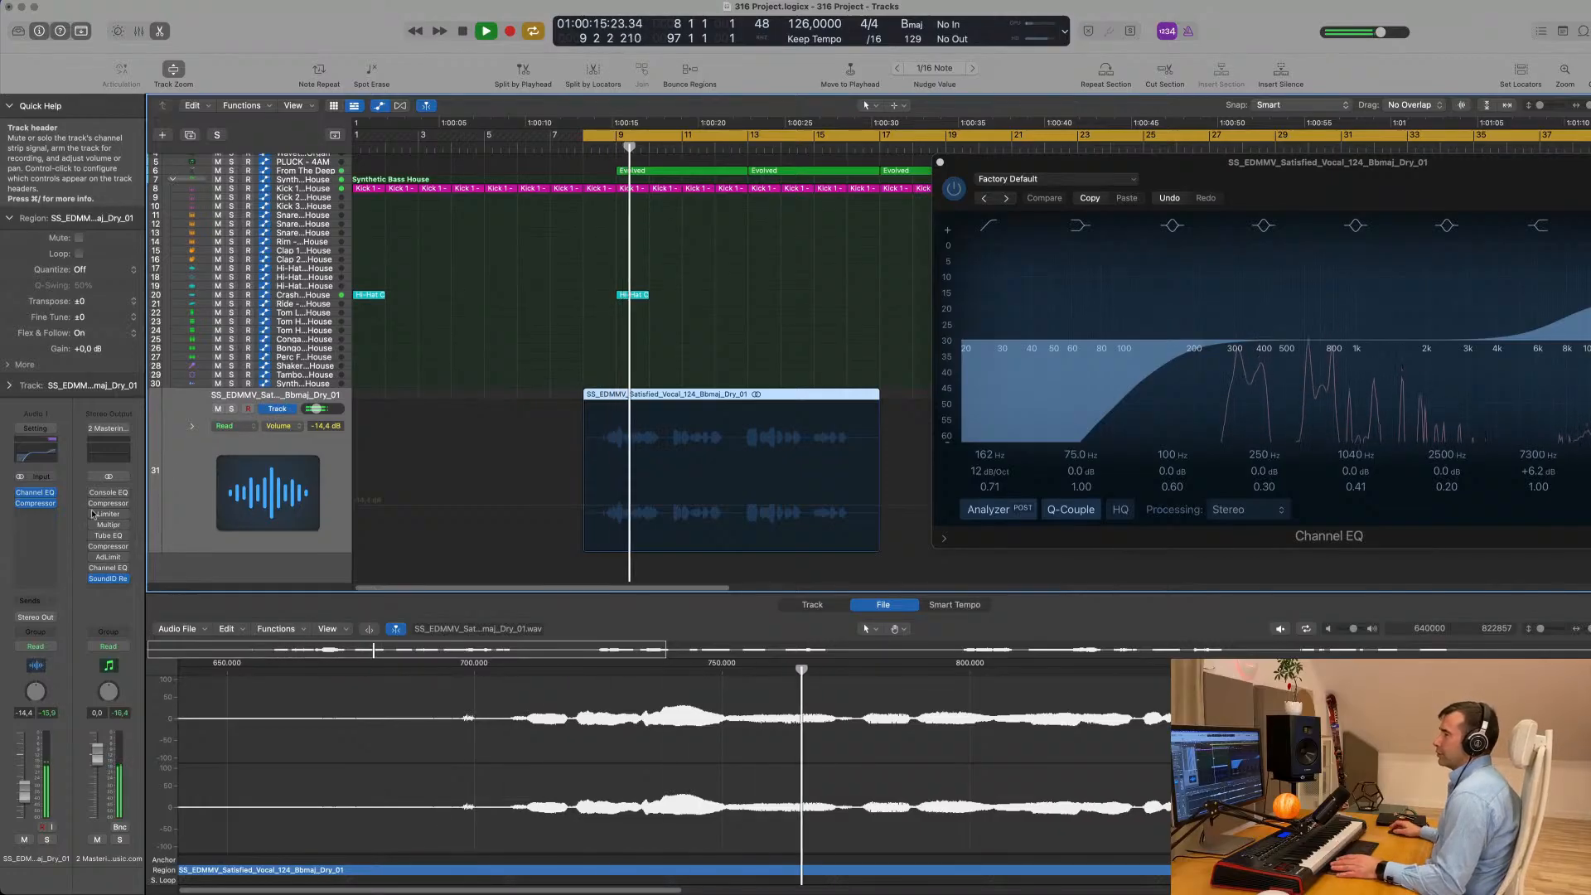
click(35, 608)
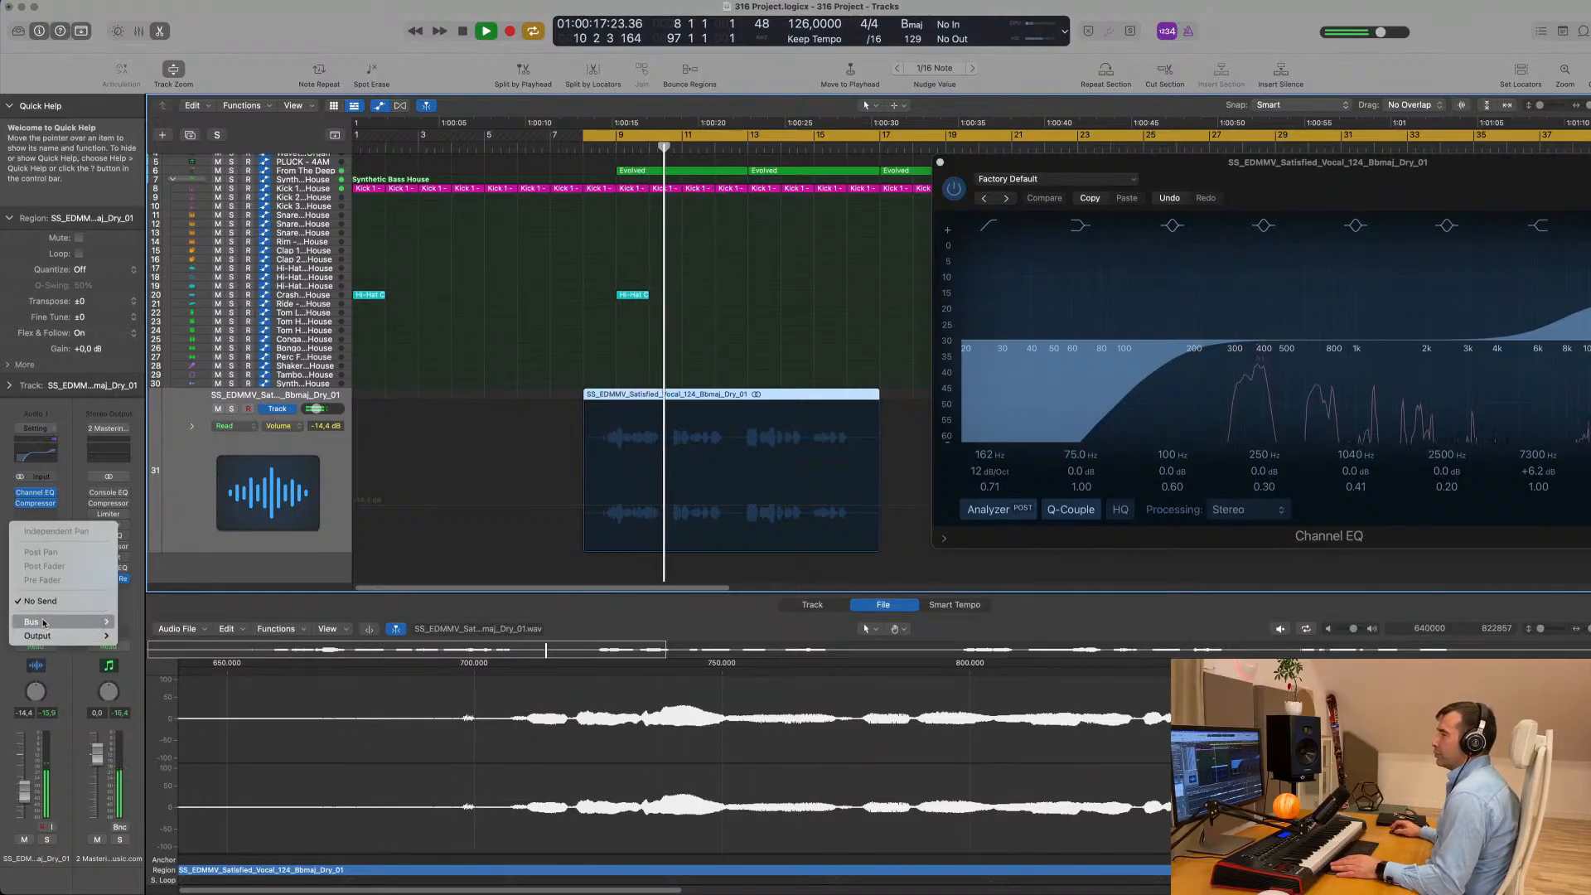
mouse_move(44, 625)
click(135, 414)
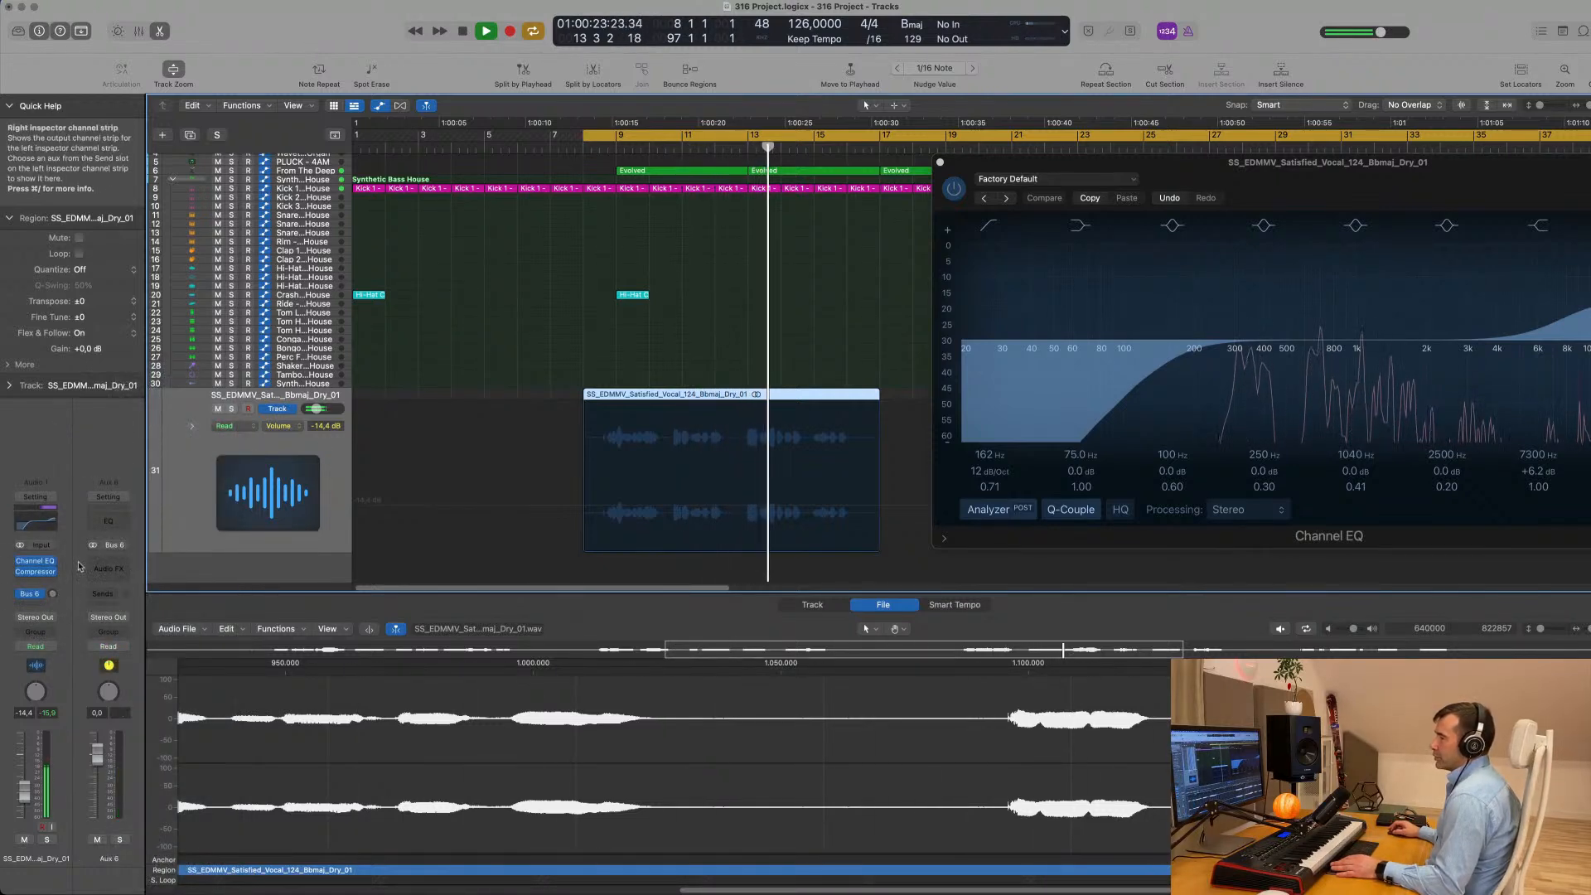
- Insert the stereo Echo delay on Aux 6, stop playback and move its window off the start of the vocal region
click(114, 564)
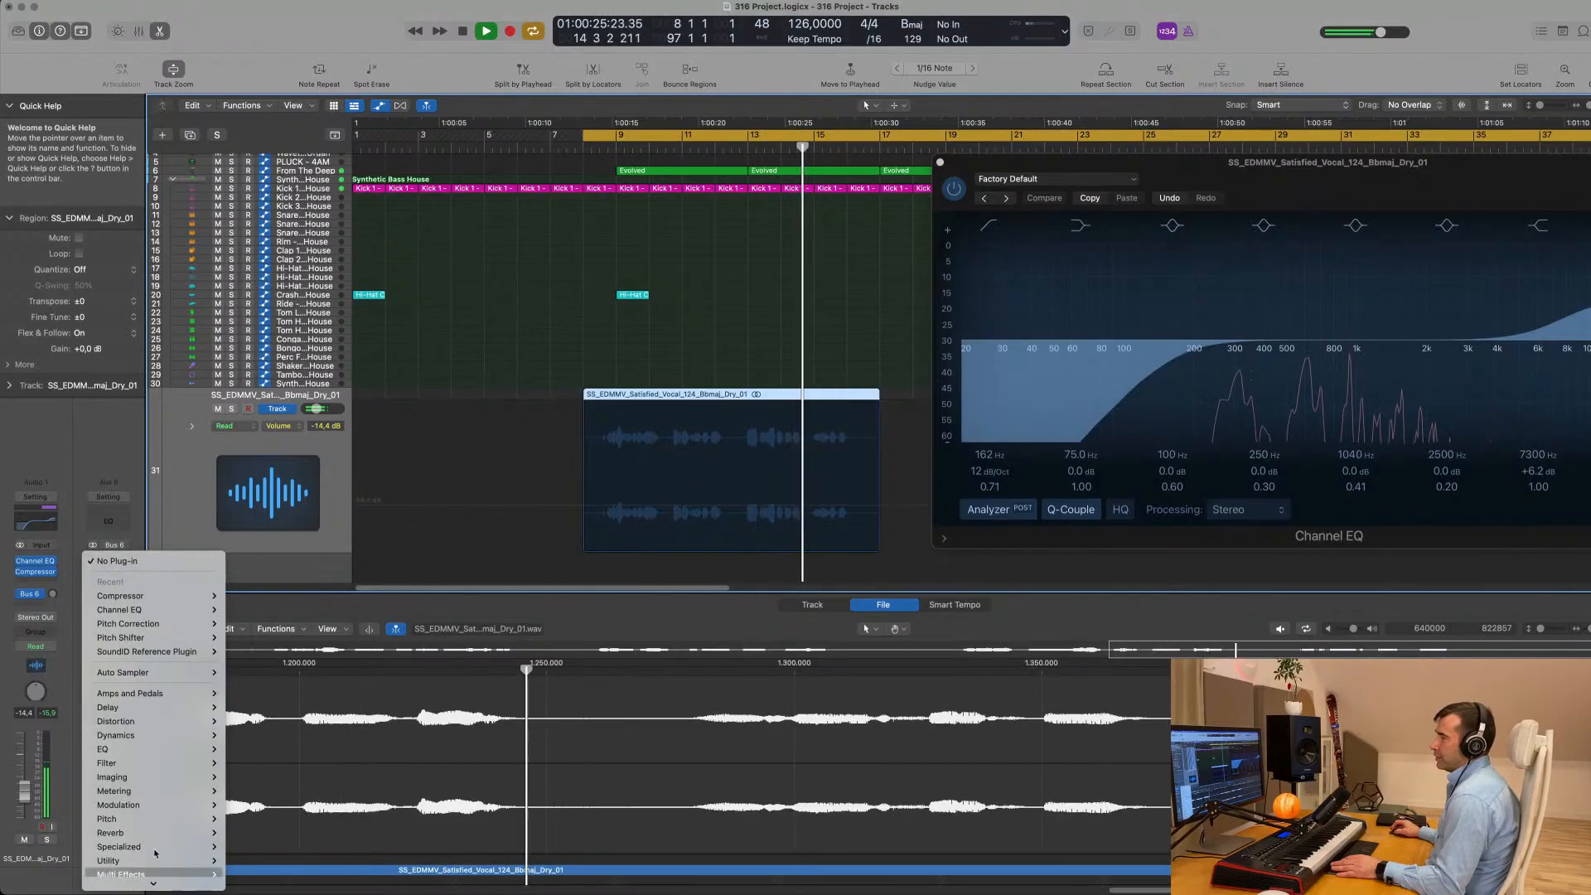
mouse_move(173, 711)
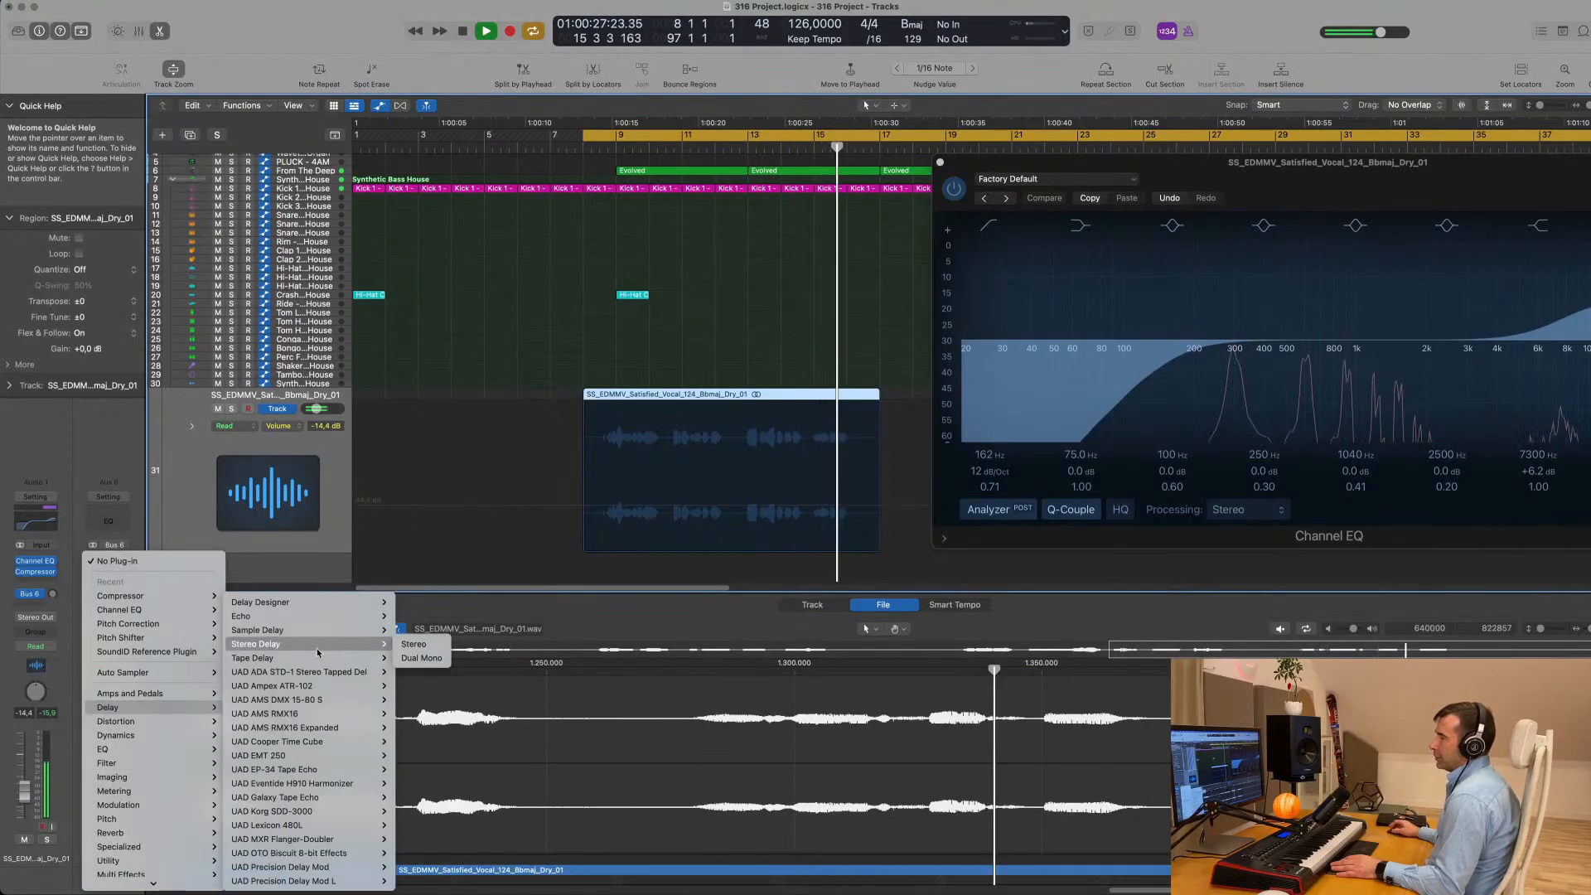
mouse_move(315, 660)
mouse_move(315, 616)
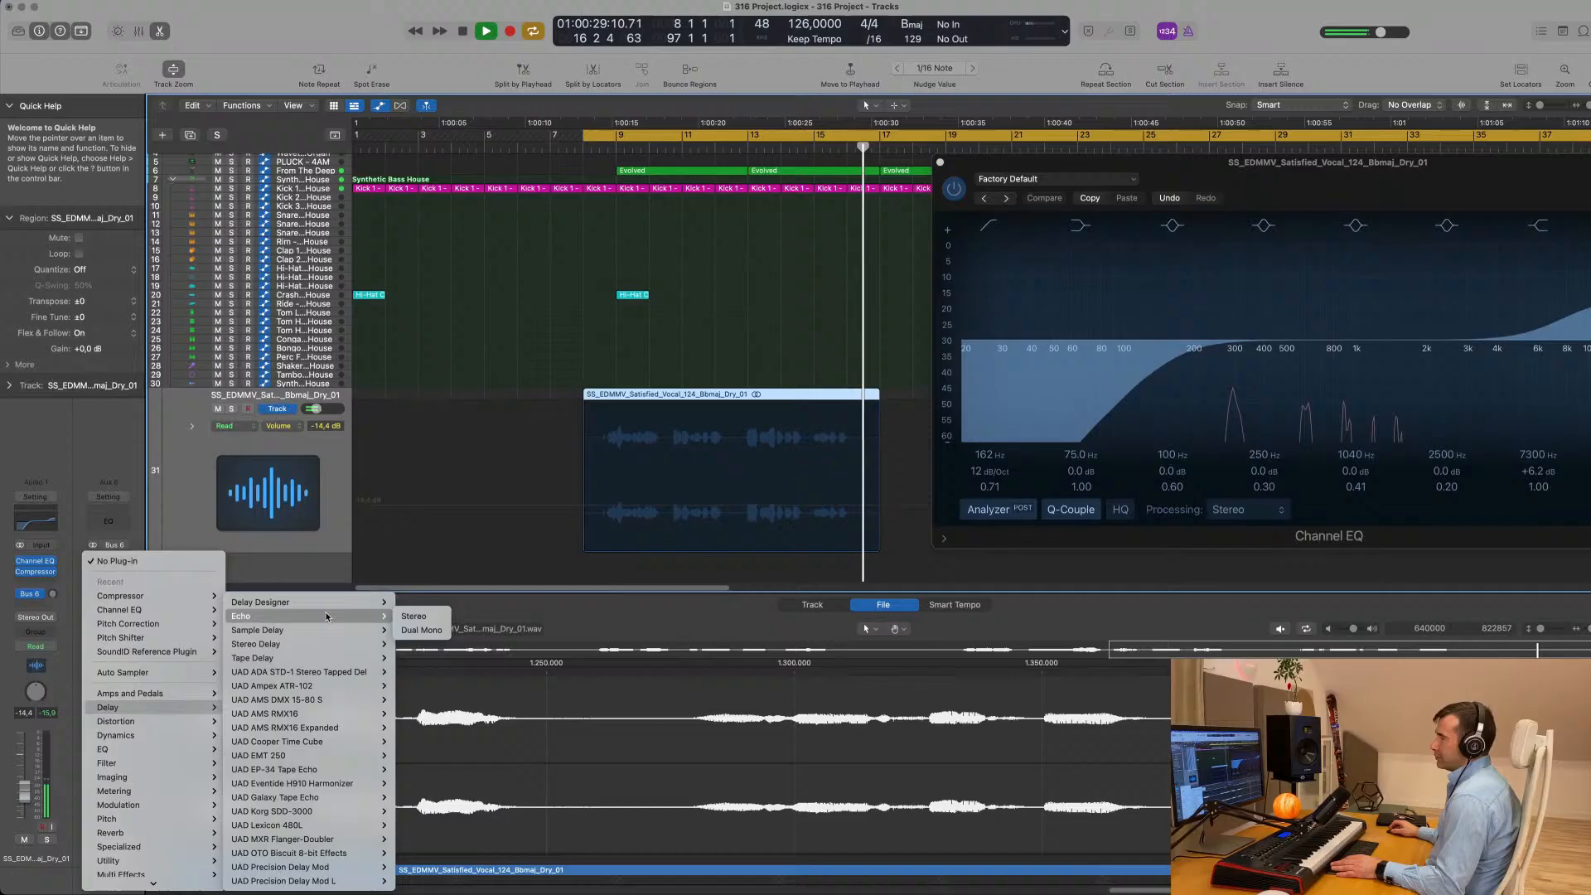
click(406, 619)
key(space)
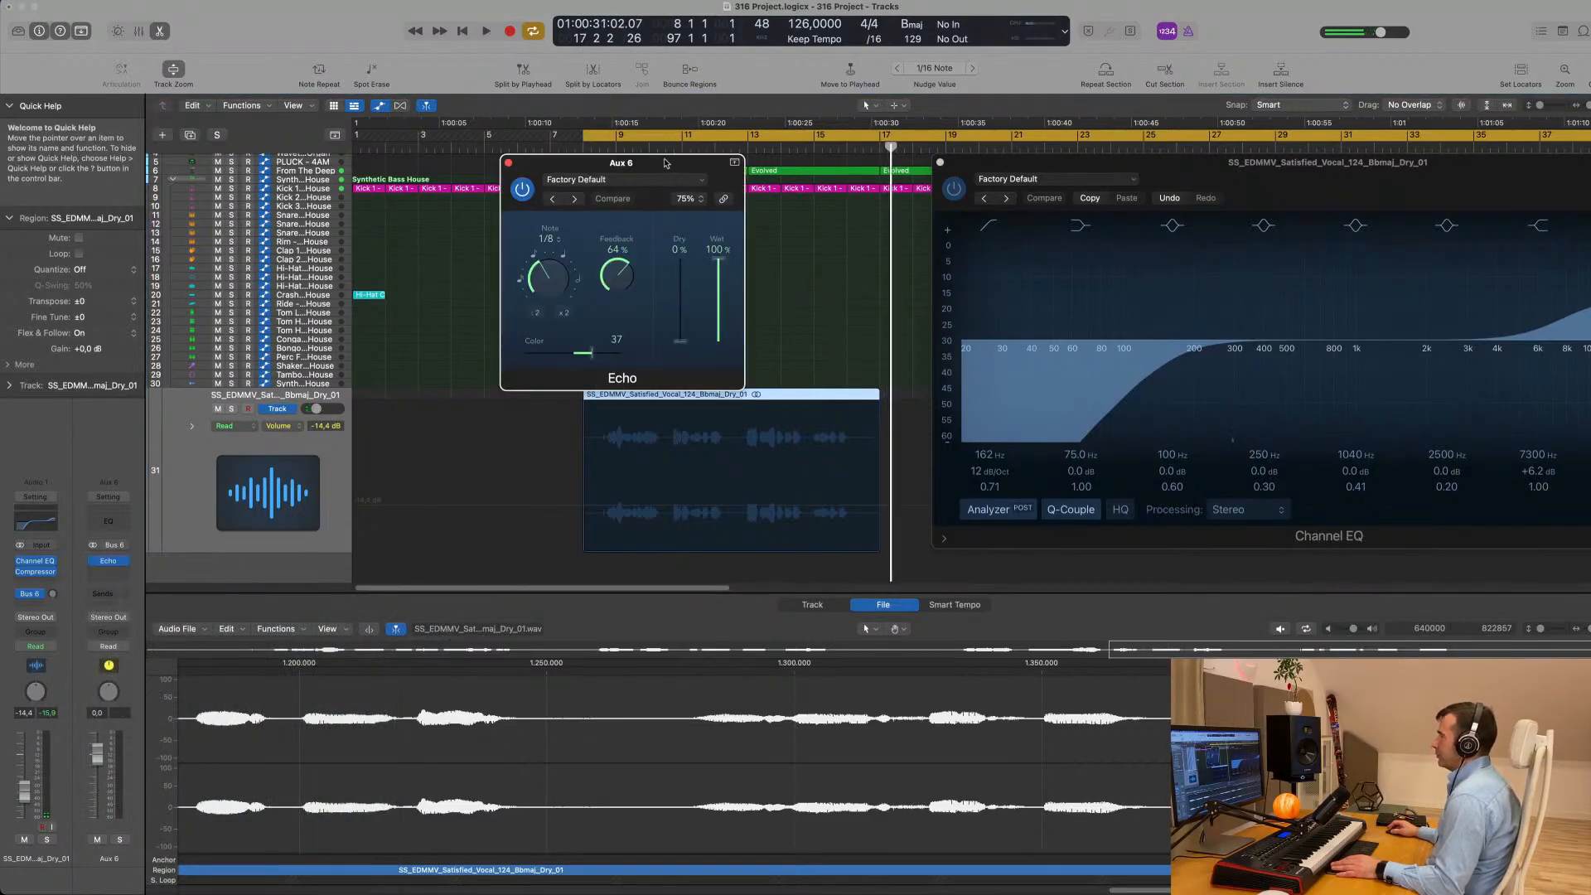
drag(665, 162, 910, 203)
- Raise the vocal's Bus 6 send level to about -13,4 dB while replaying the vocal
key(space)
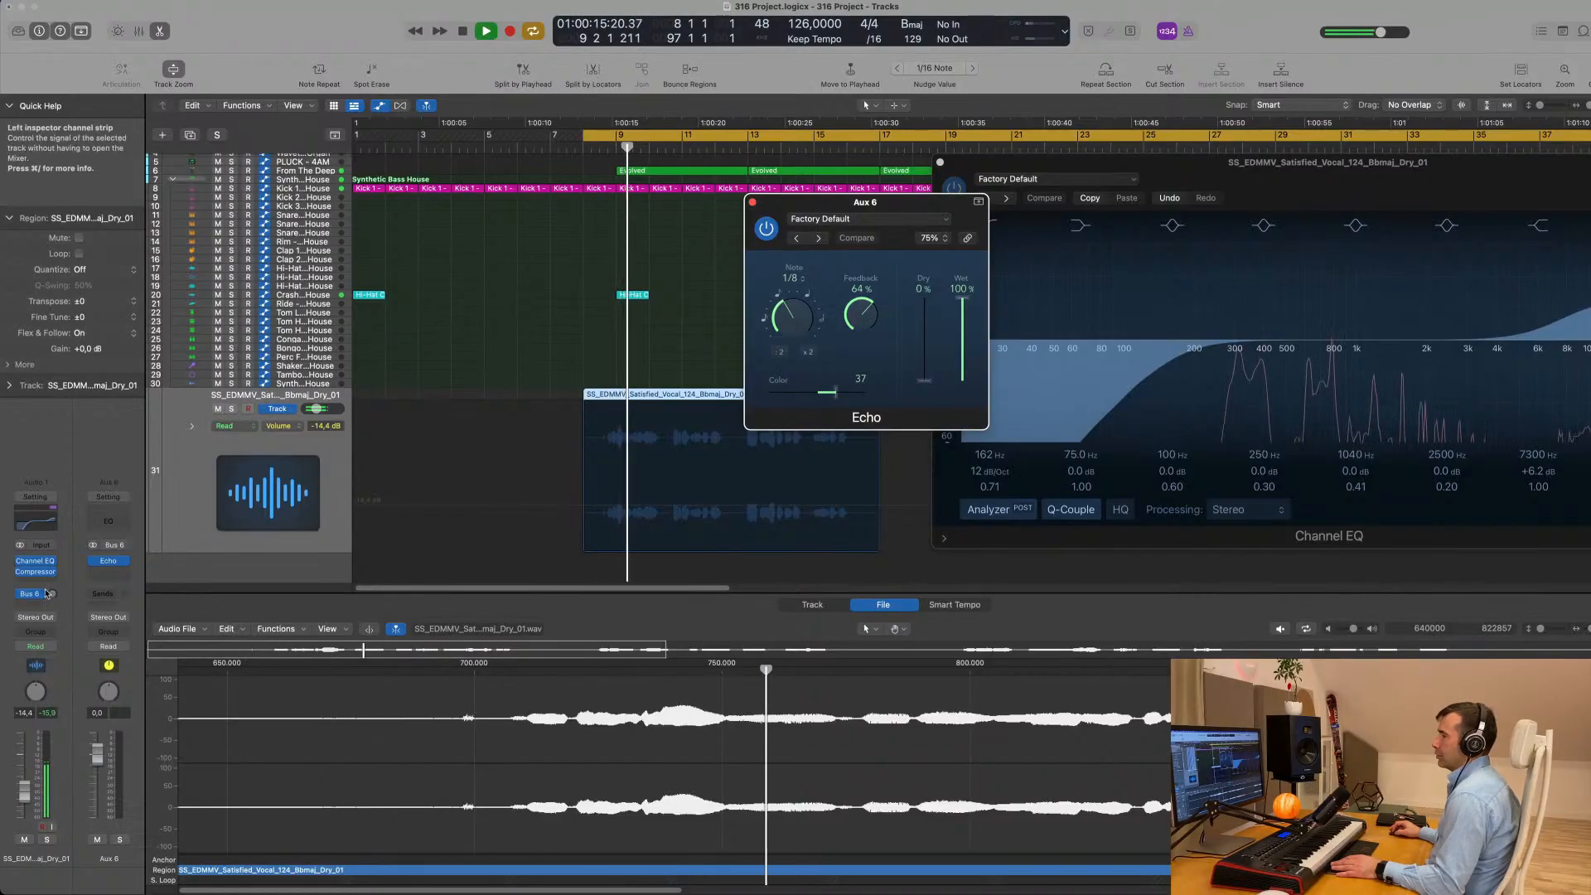
key(space)
key(space)
drag(52, 594, 53, 588)
key(space)
key(space)
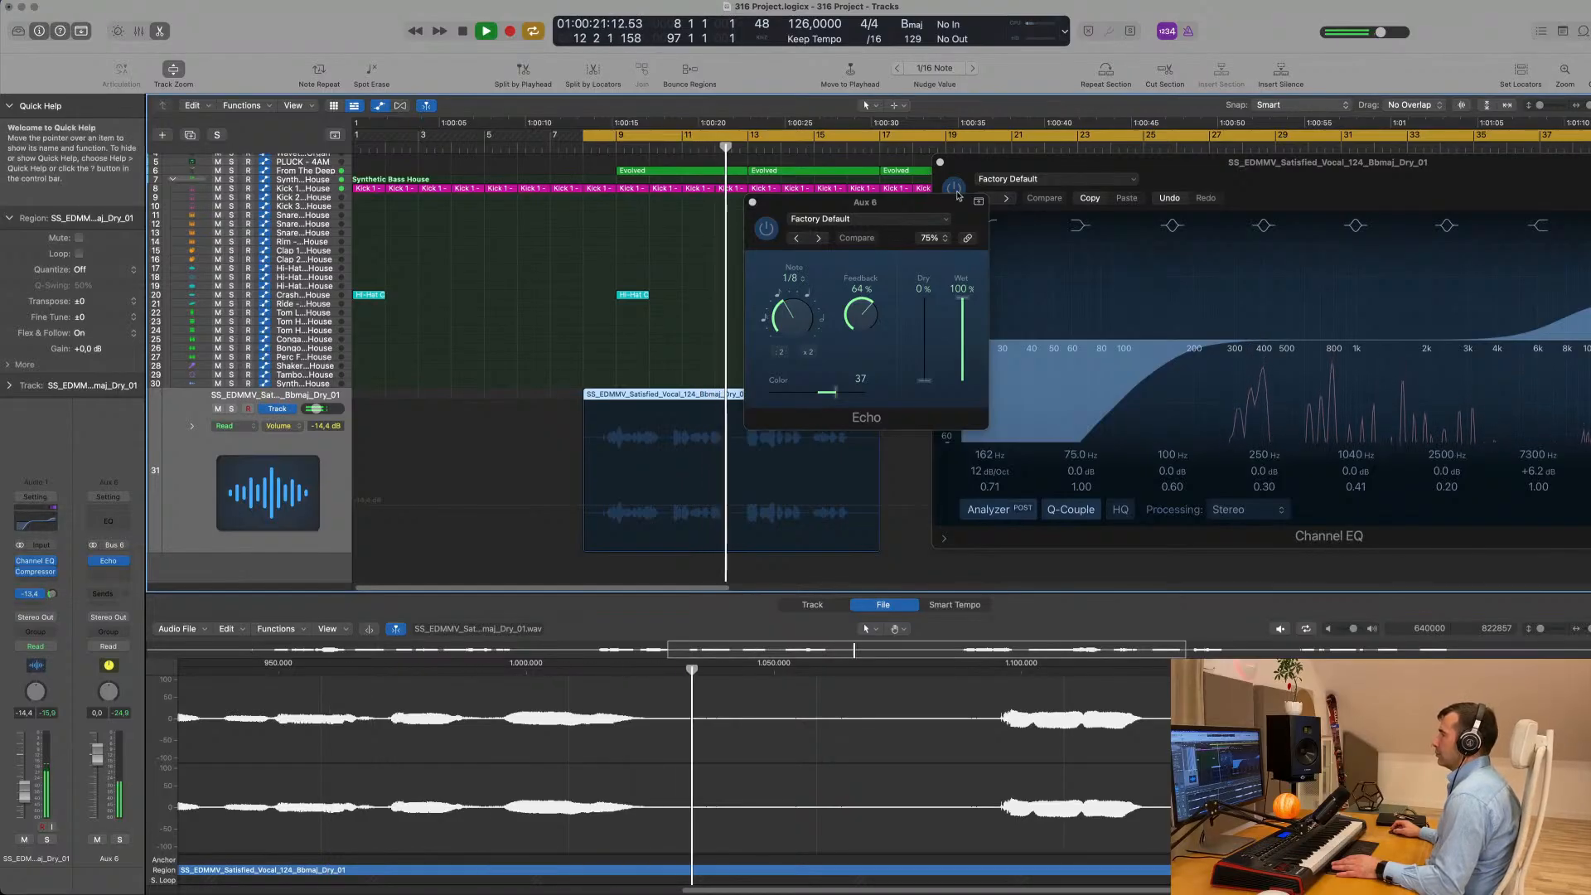
- Set the Echo's color to 36 and its feedback to about 63%, then close its window
drag(912, 204, 983, 216)
drag(904, 403, 853, 409)
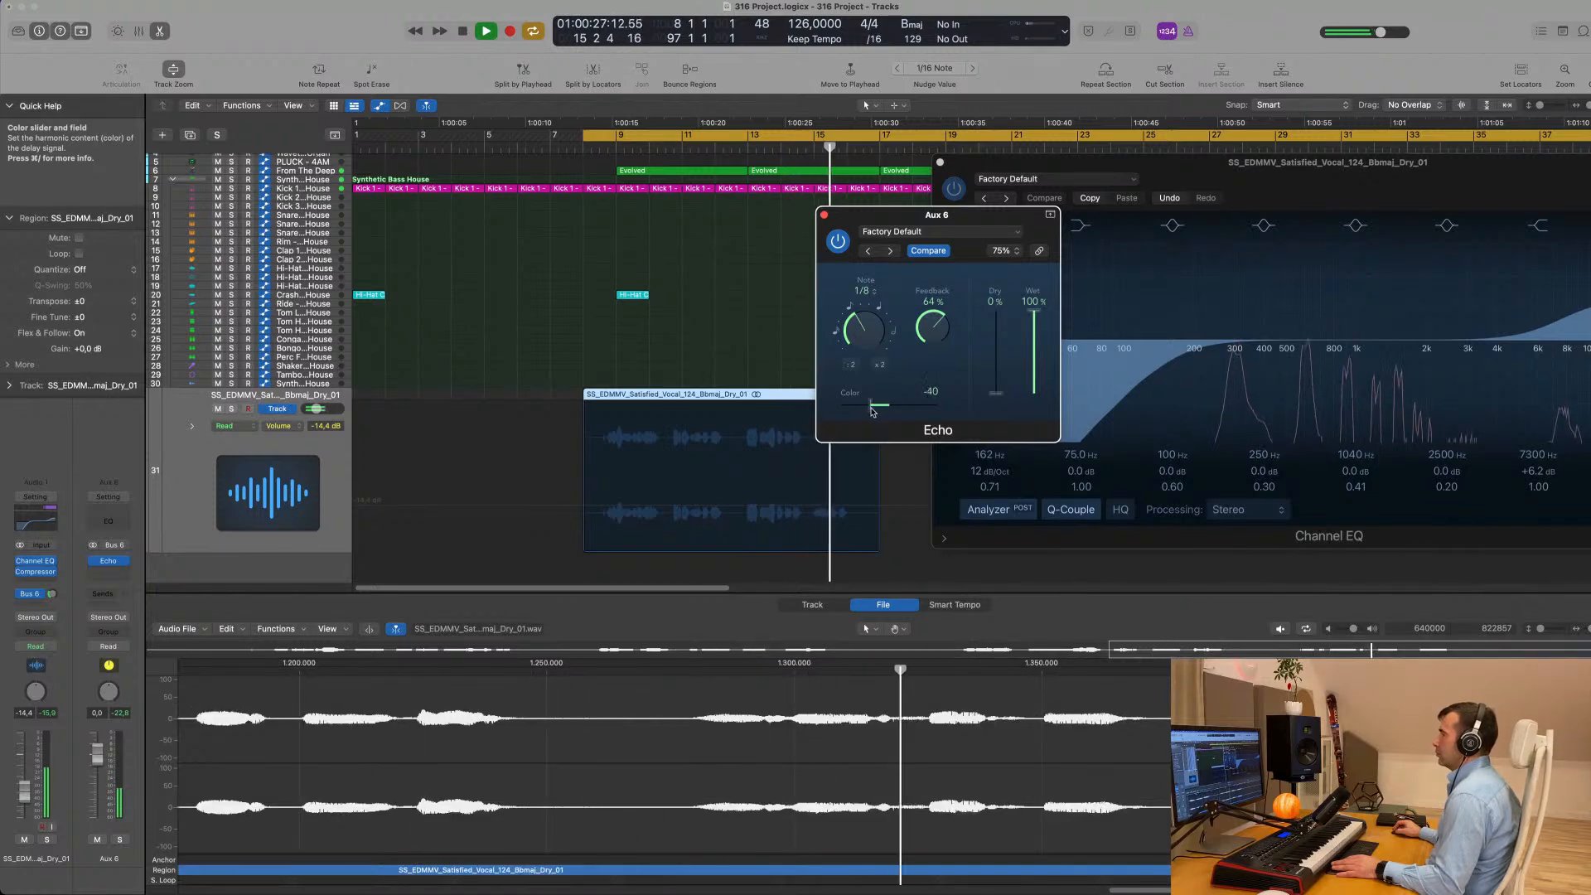
drag(902, 412, 909, 412)
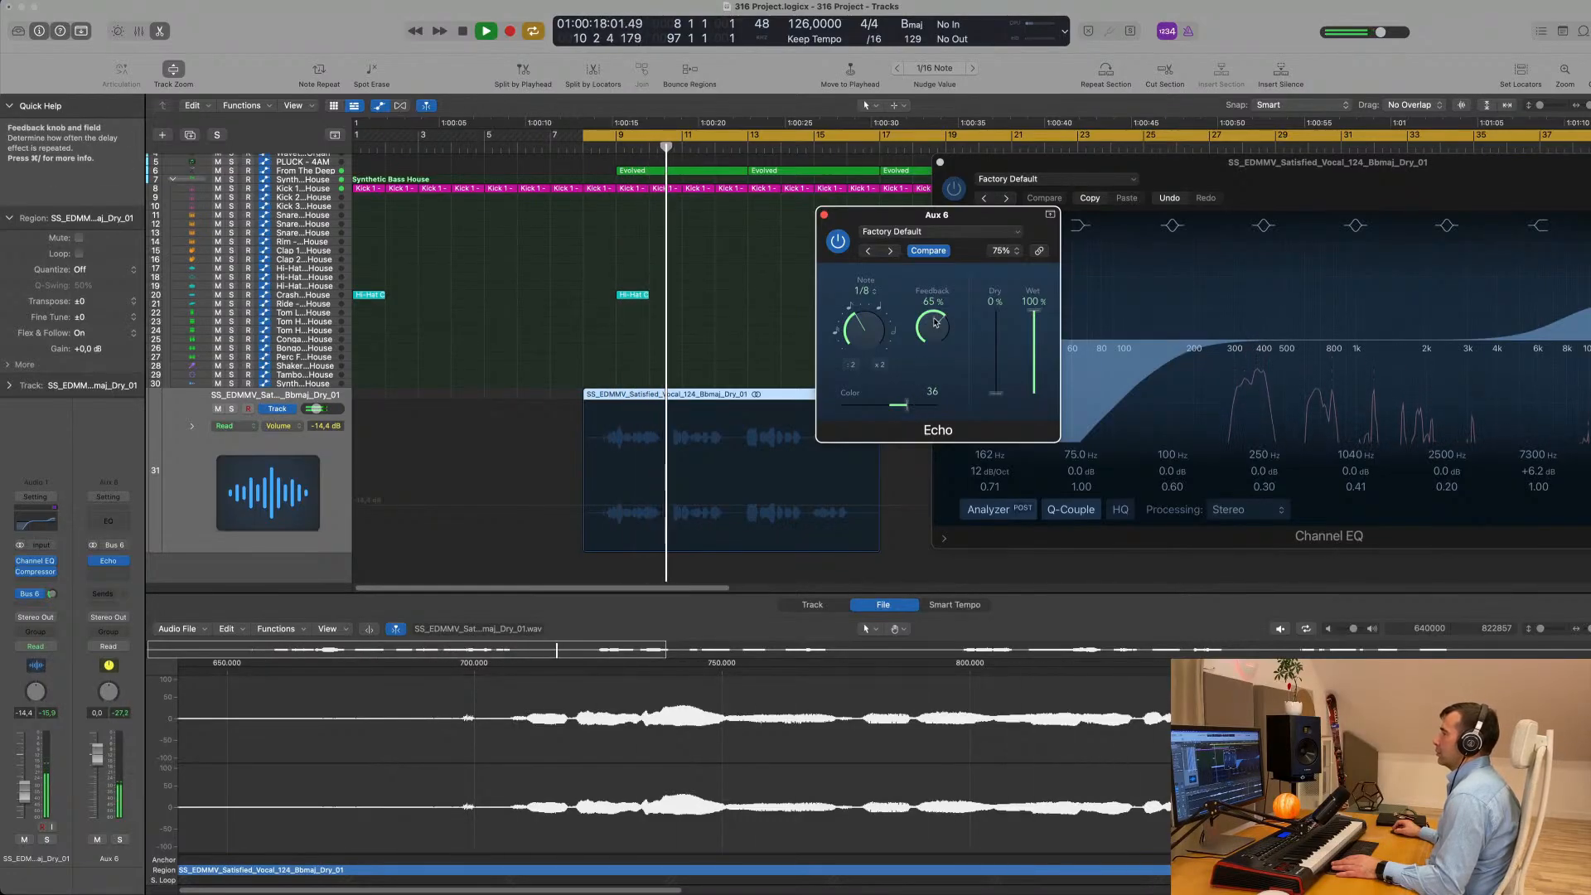
drag(946, 215, 864, 217)
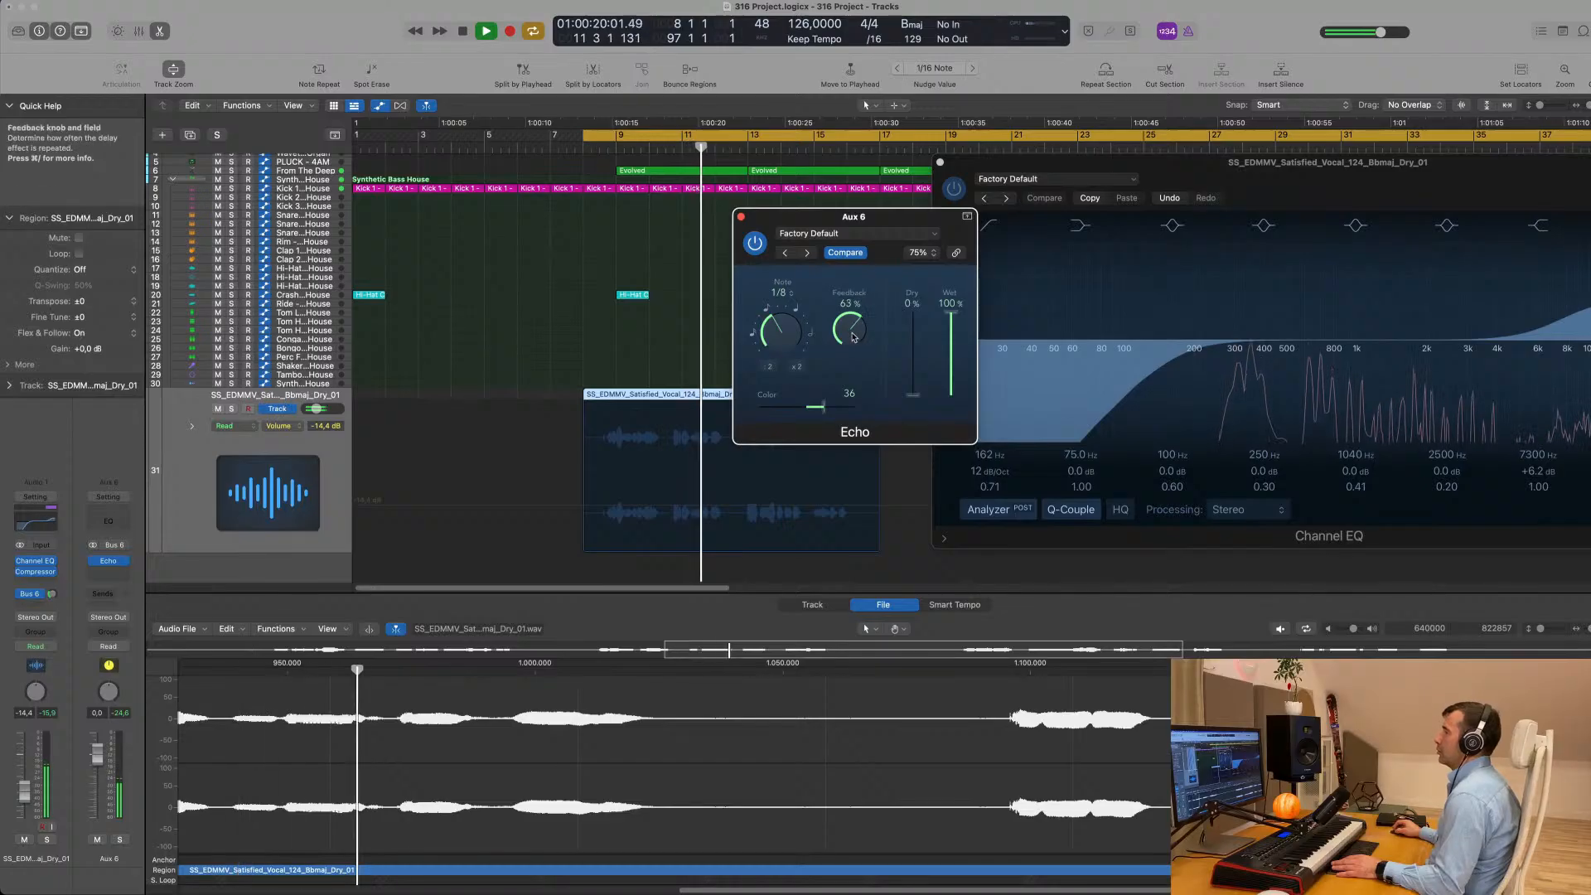
drag(854, 329, 854, 334)
click(741, 218)
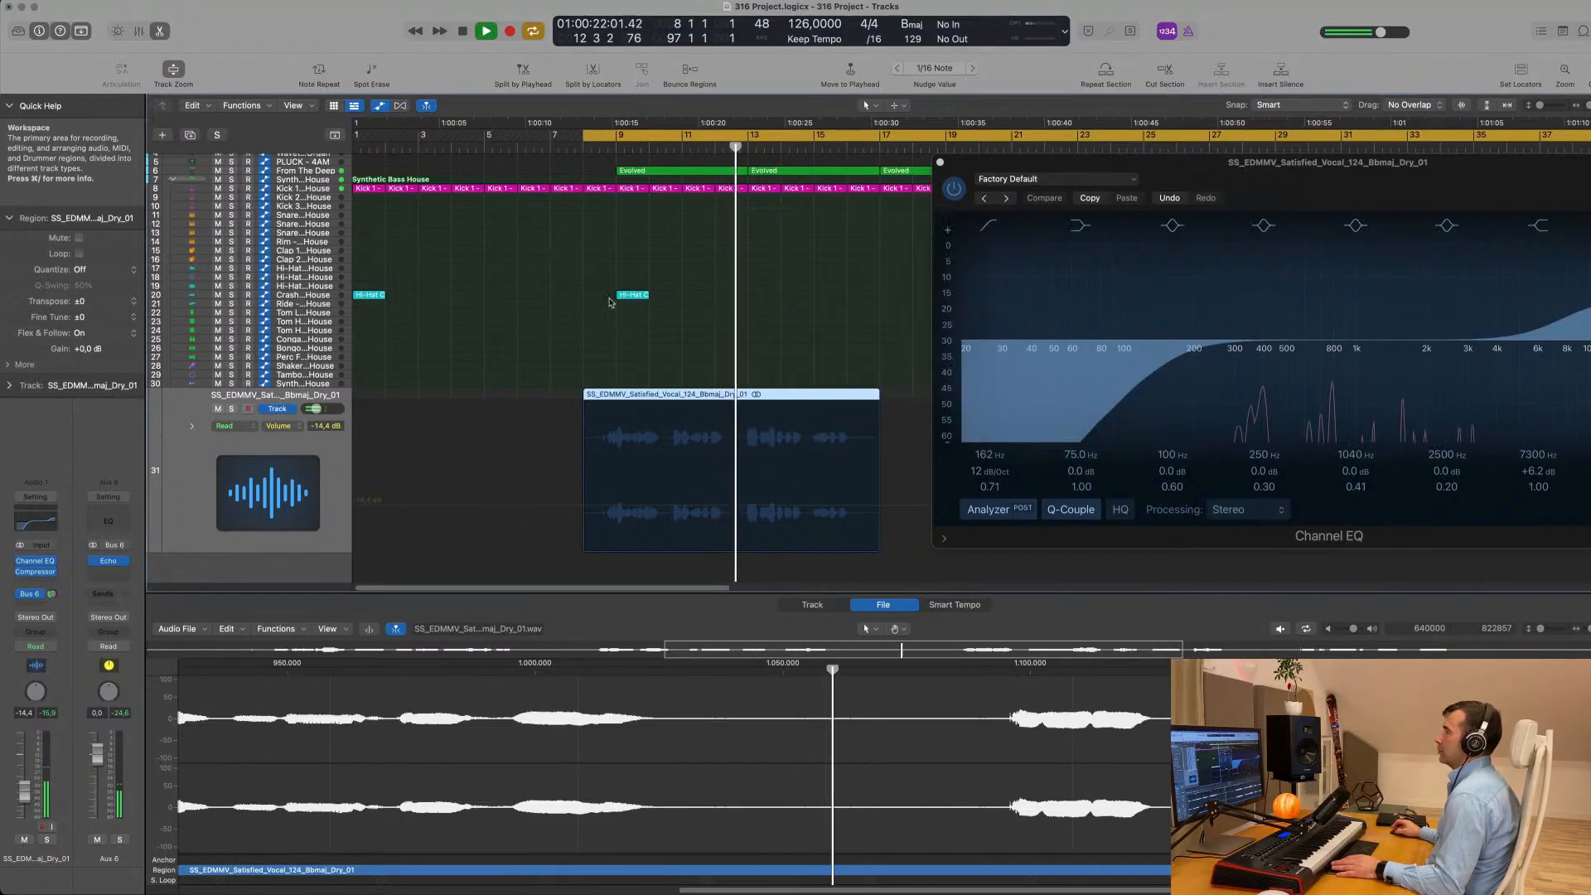
- Reselect the vocal track, replay it and add a second send to Bus 7
click(593, 310)
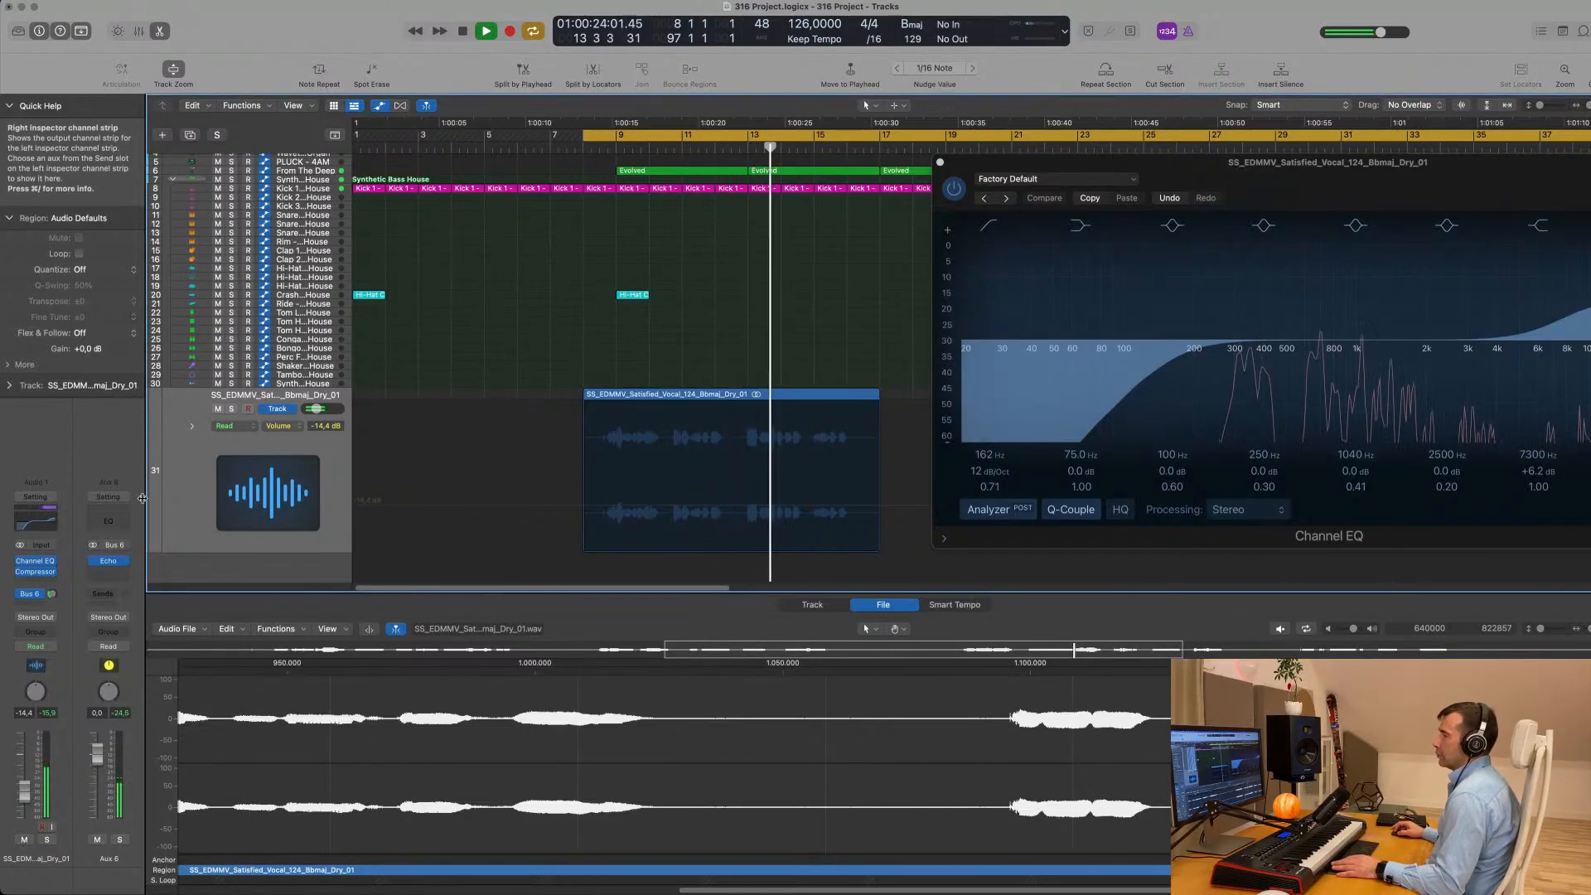
click(173, 494)
key(space)
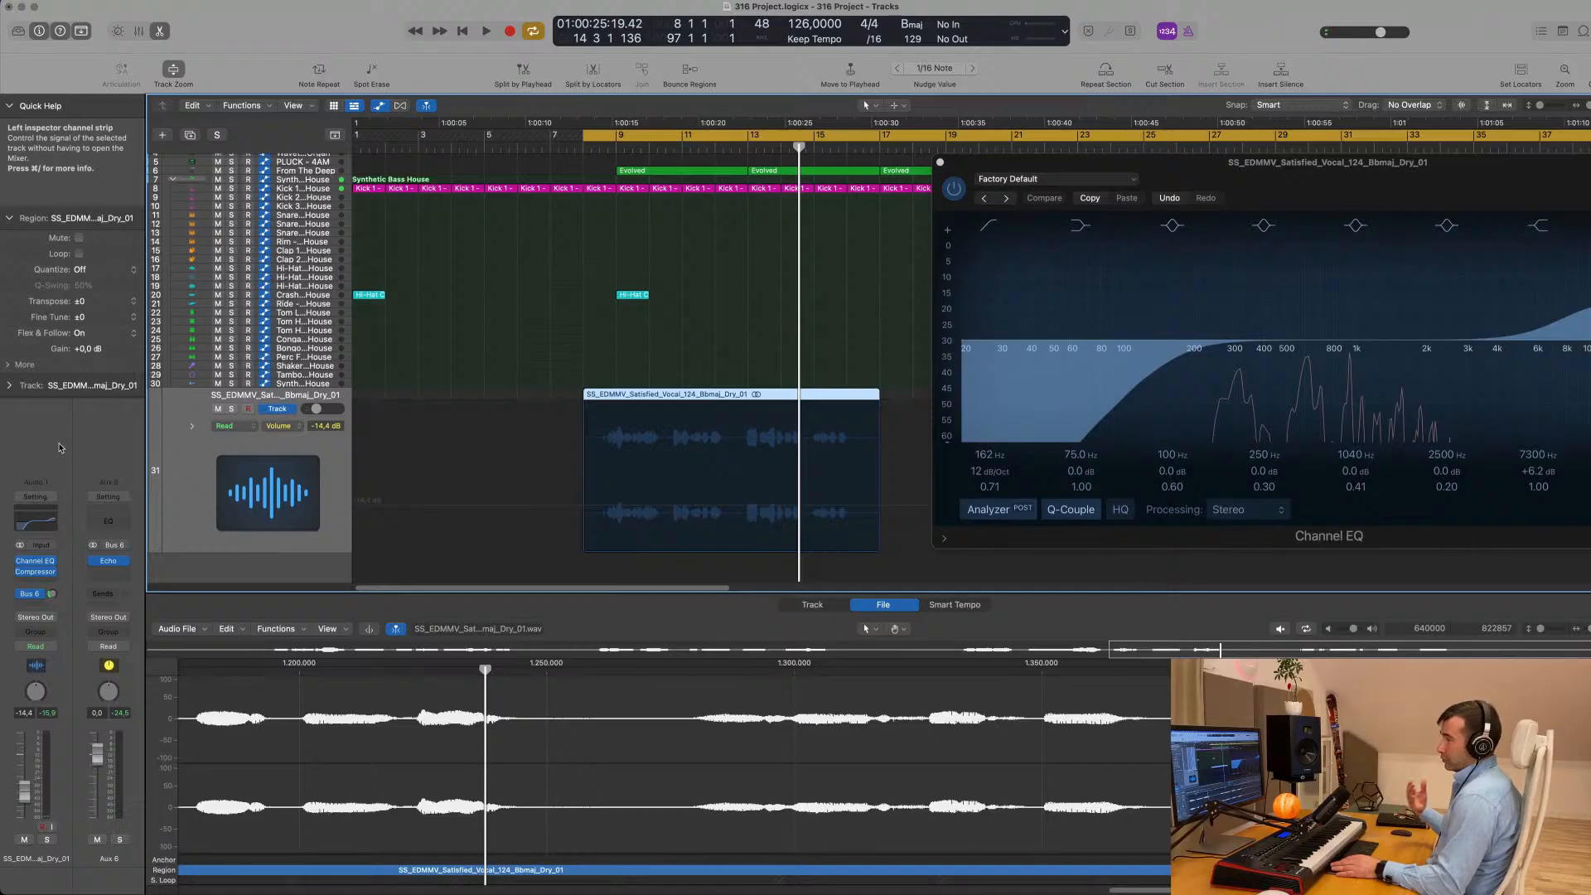
key(space)
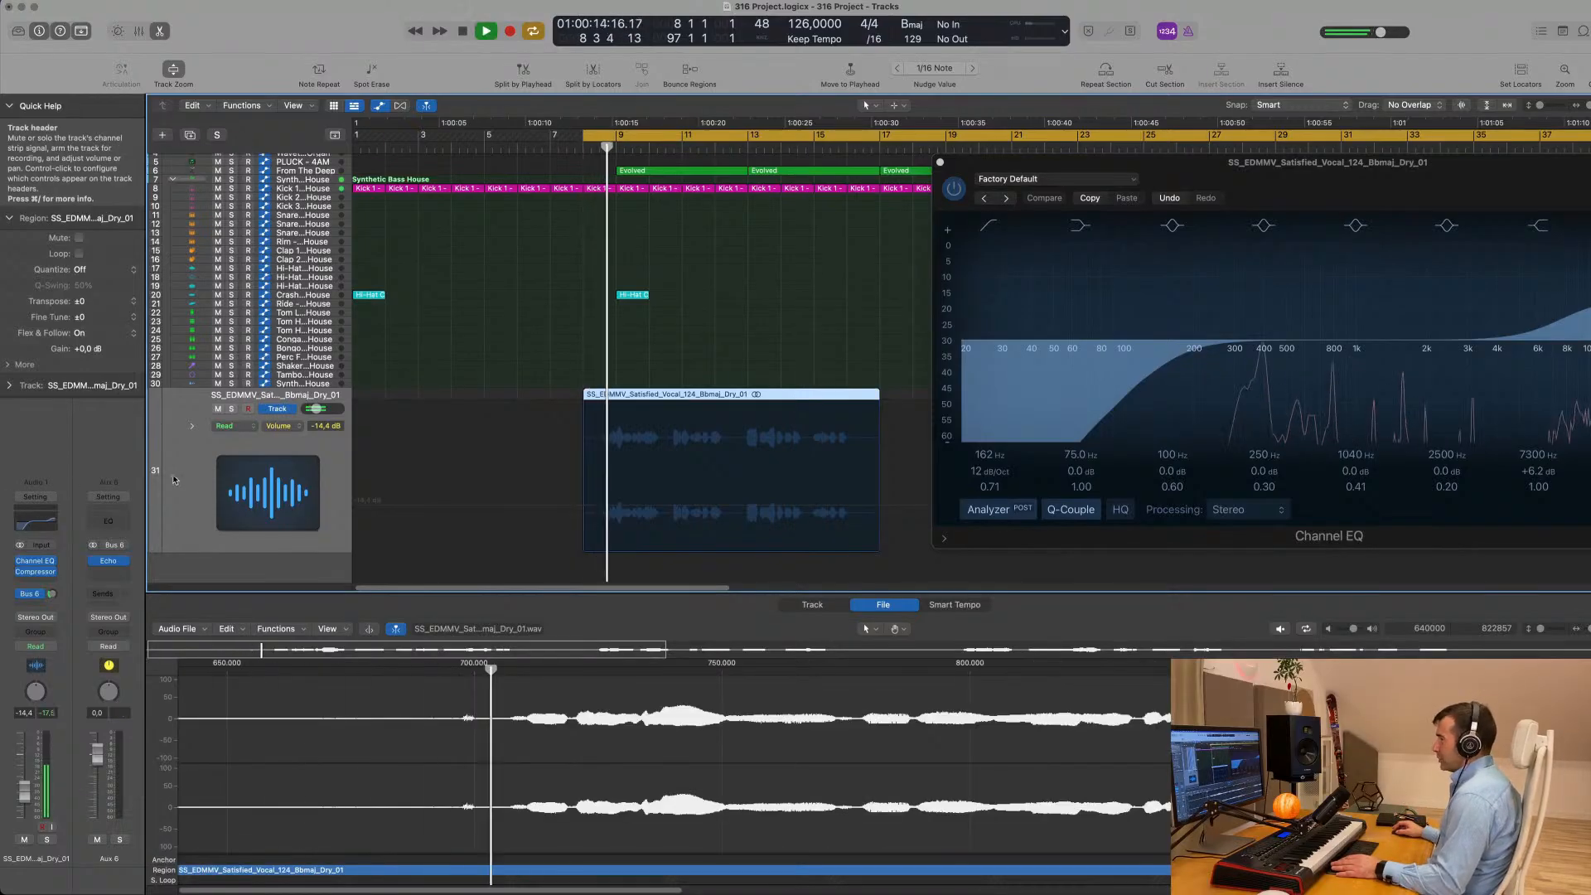
click(30, 595)
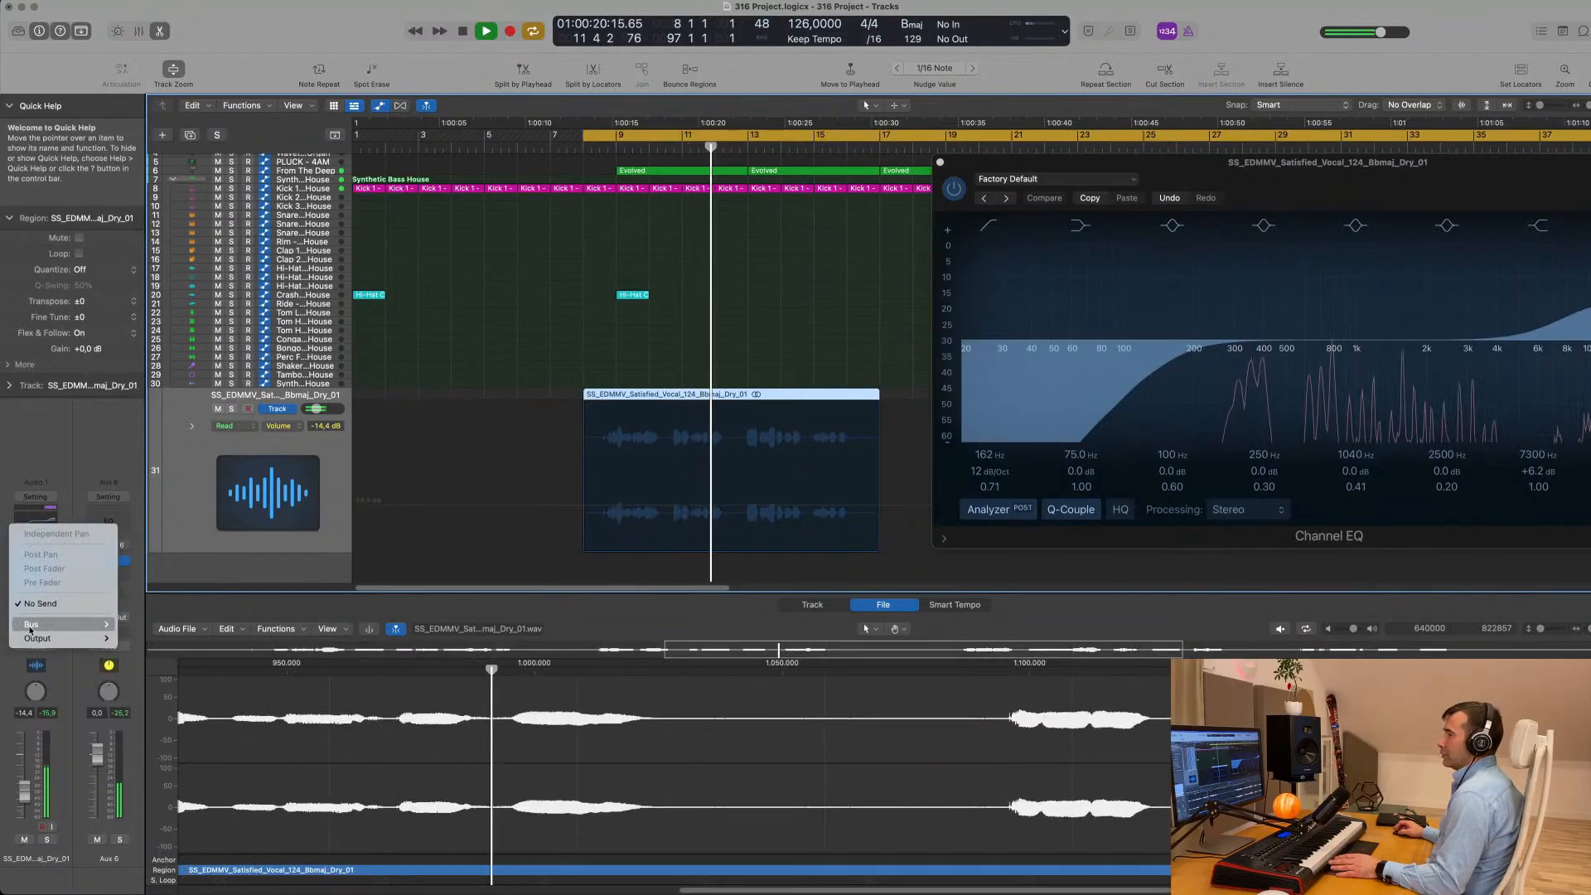
mouse_move(34, 630)
click(156, 427)
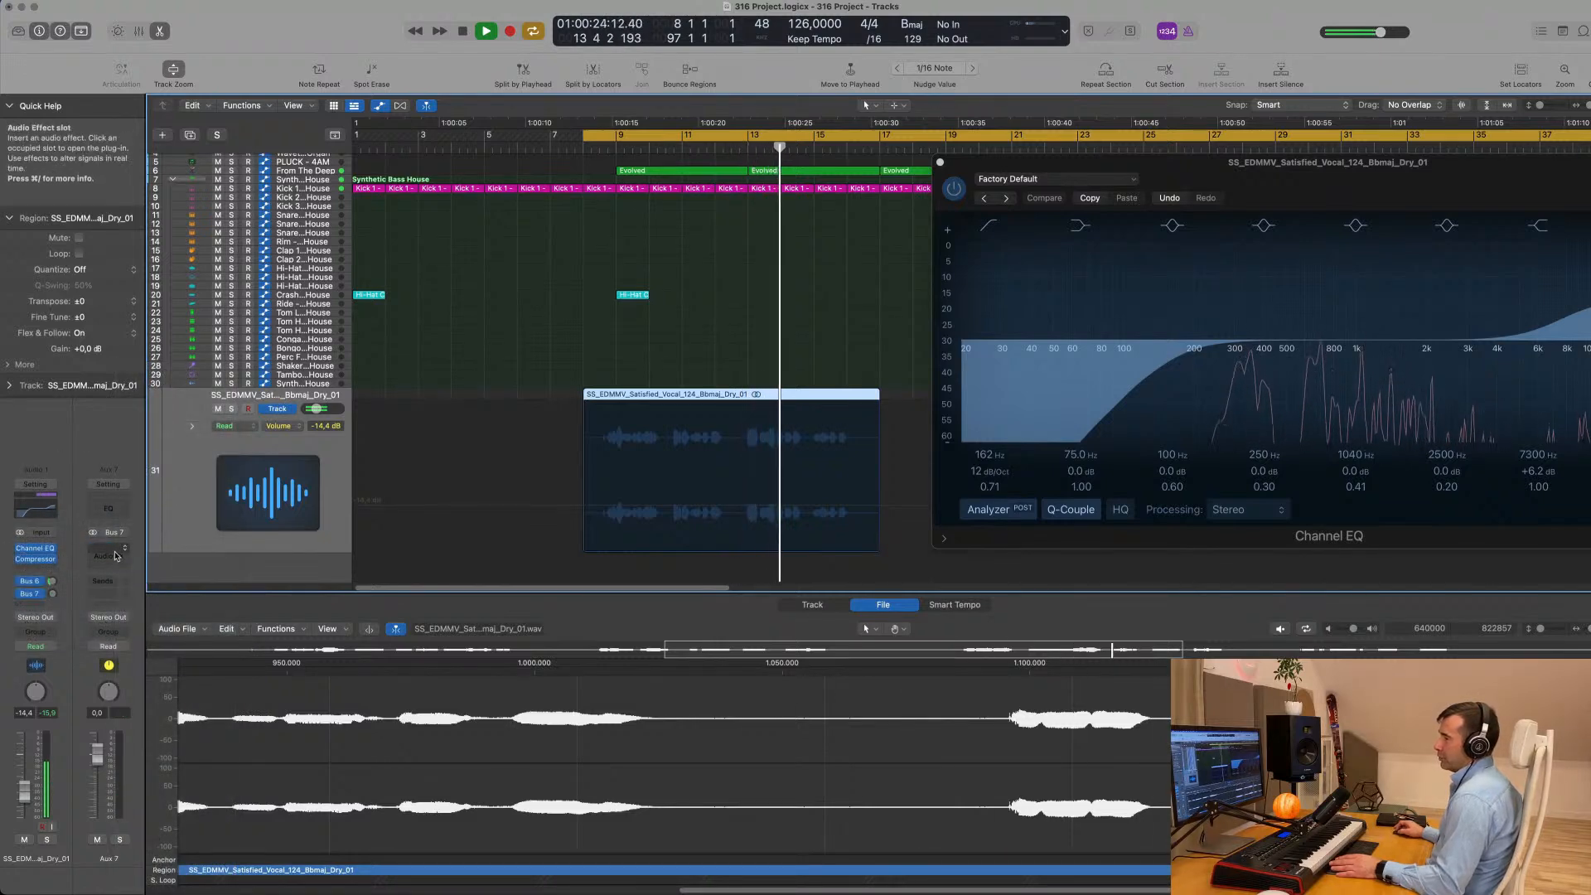
- Insert the stereo SilverVerb reverb on Aux 7
click(112, 557)
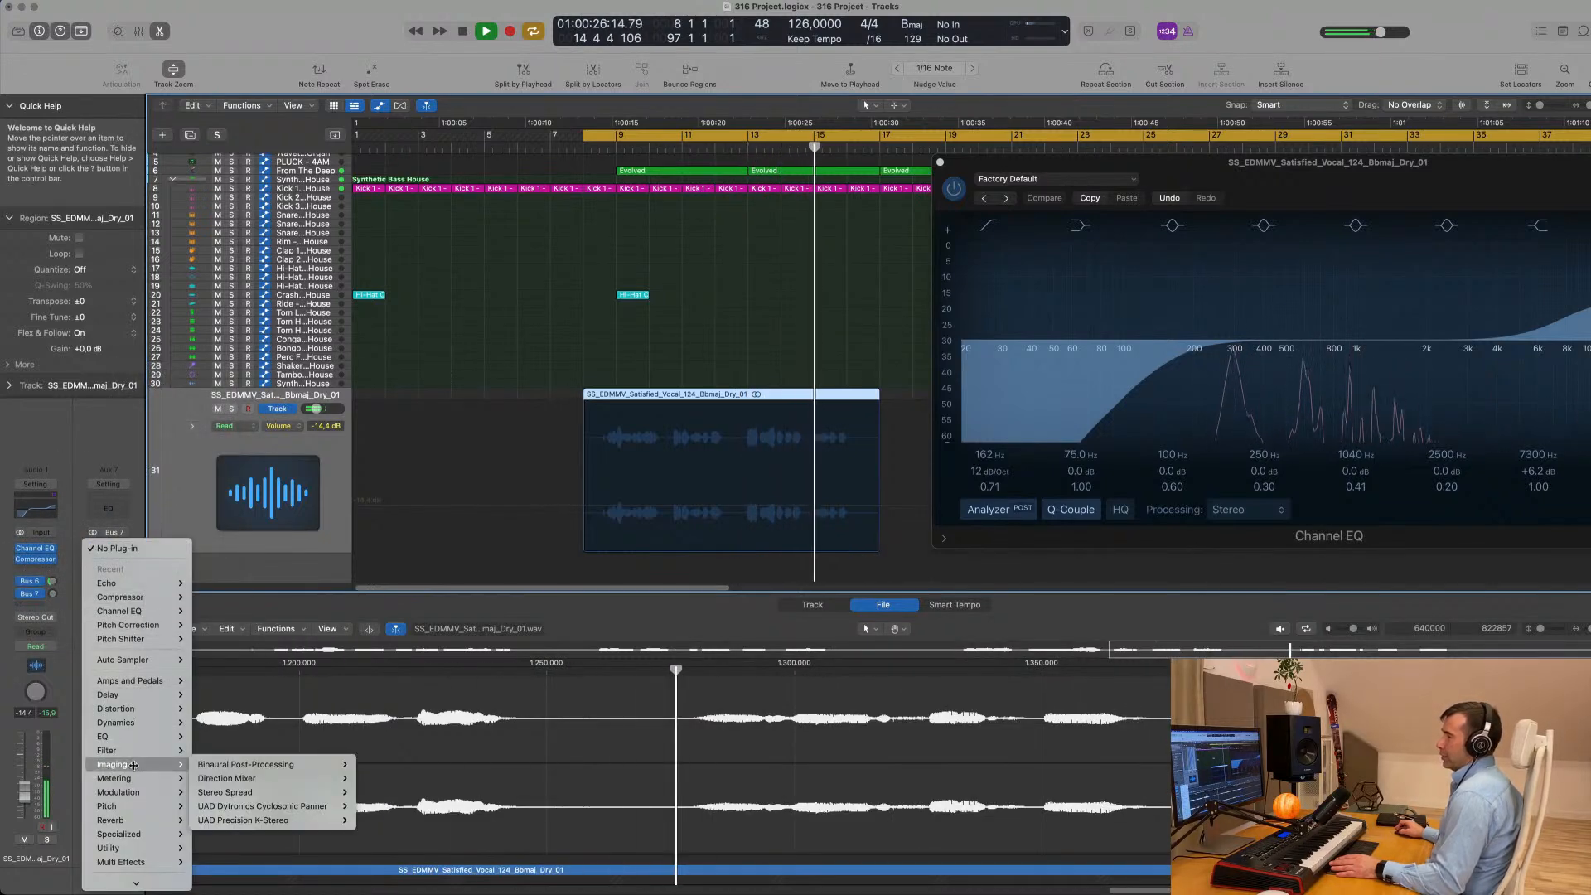
mouse_move(137, 730)
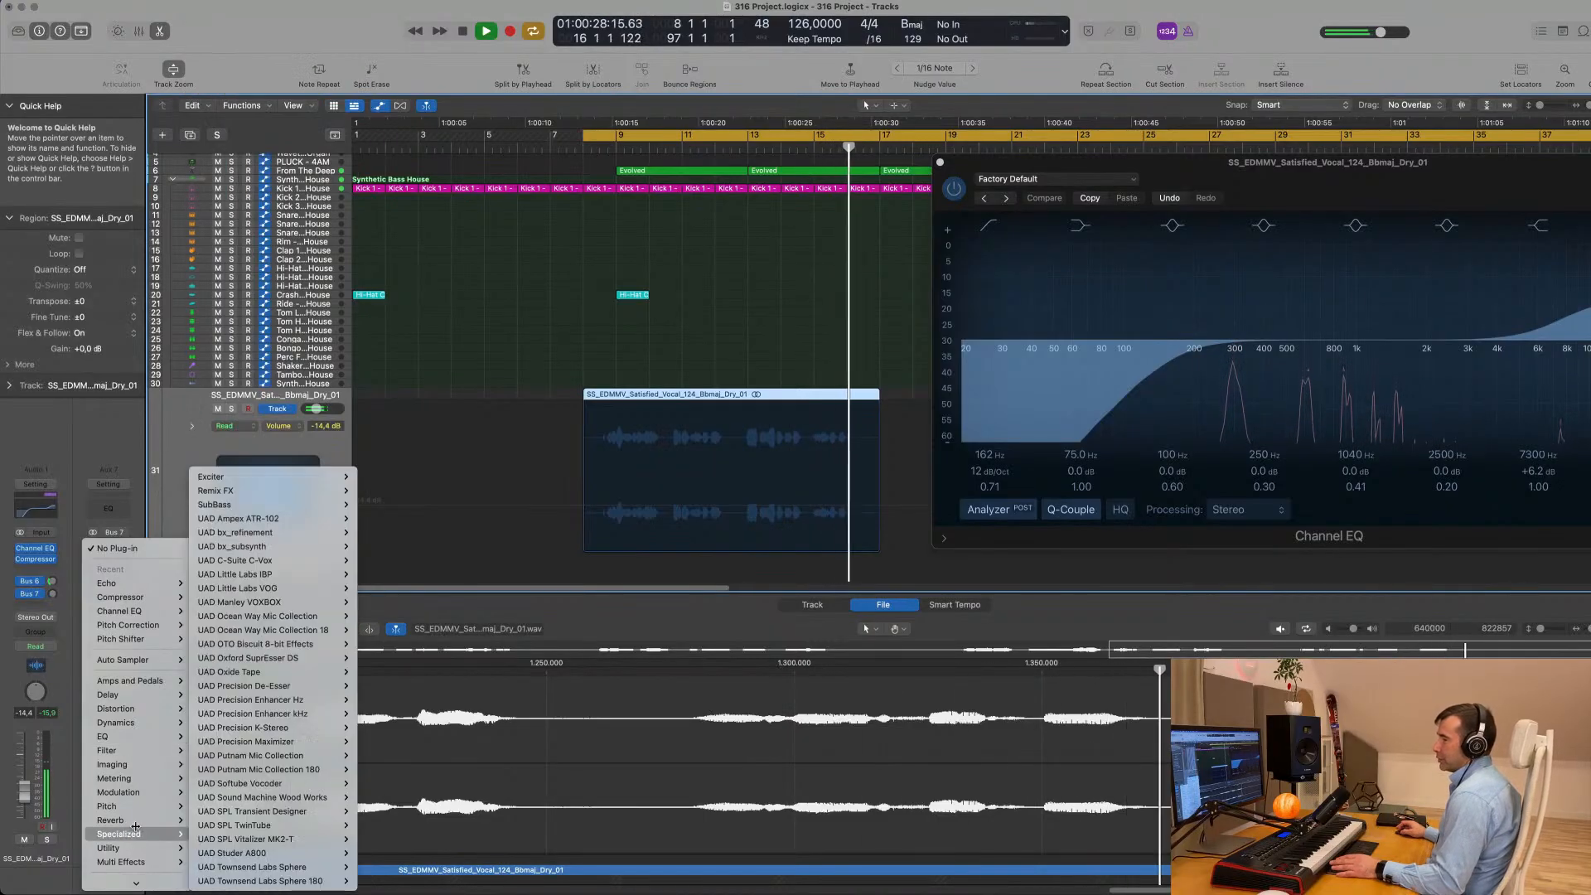
mouse_move(136, 821)
mouse_move(286, 672)
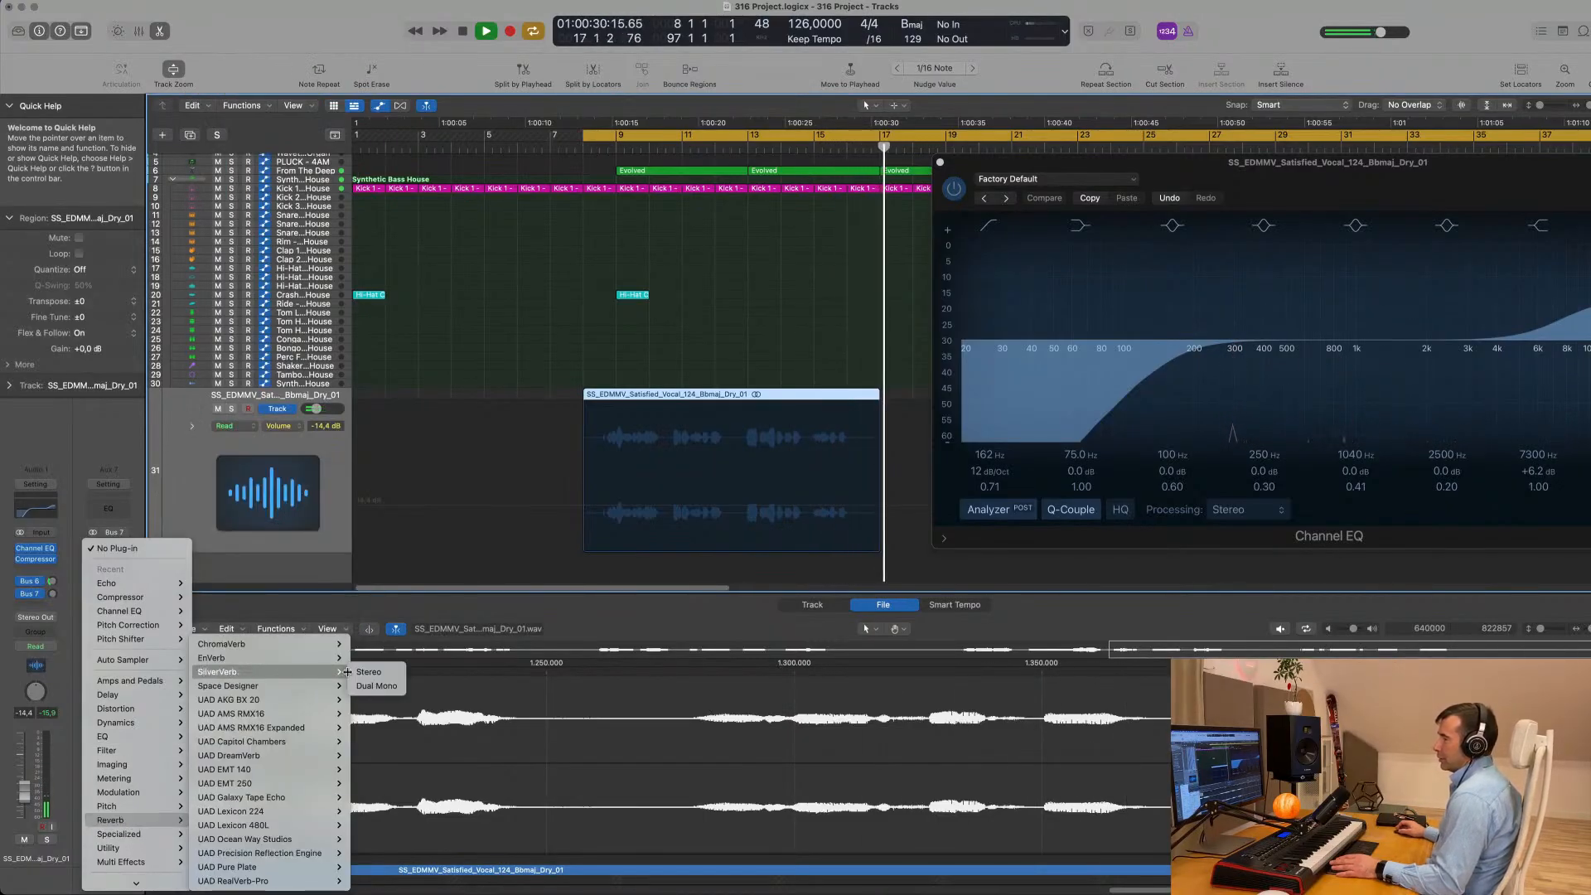
click(362, 673)
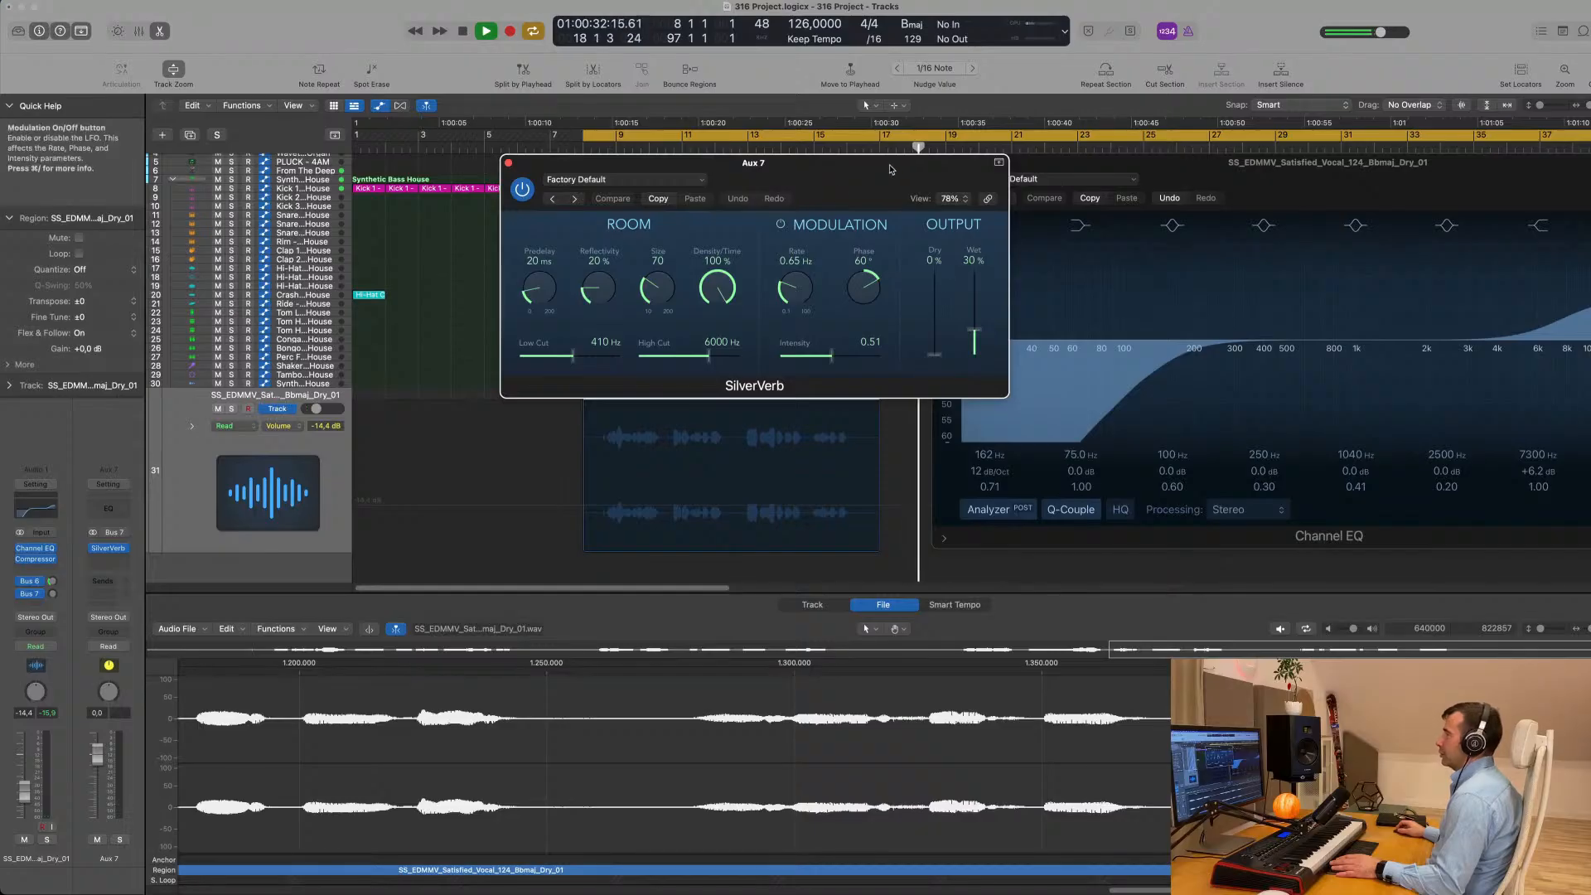
- Load the grandiose preset in SilverVerb and set the vocal's Bus 7 send level to -11,0 dB
drag(891, 169, 740, 186)
click(631, 186)
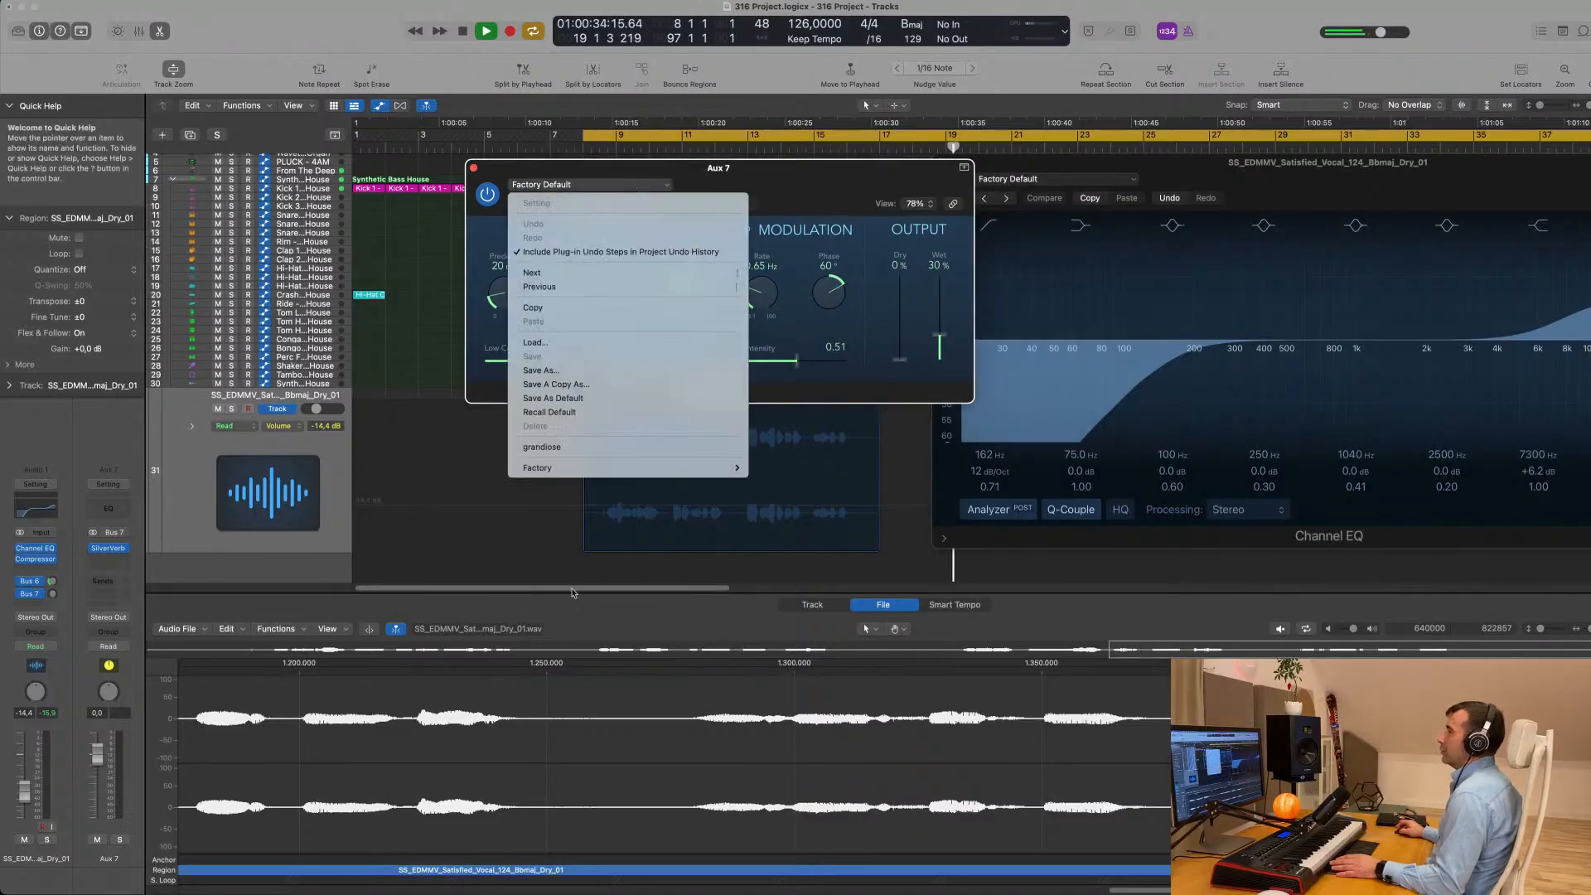
click(588, 450)
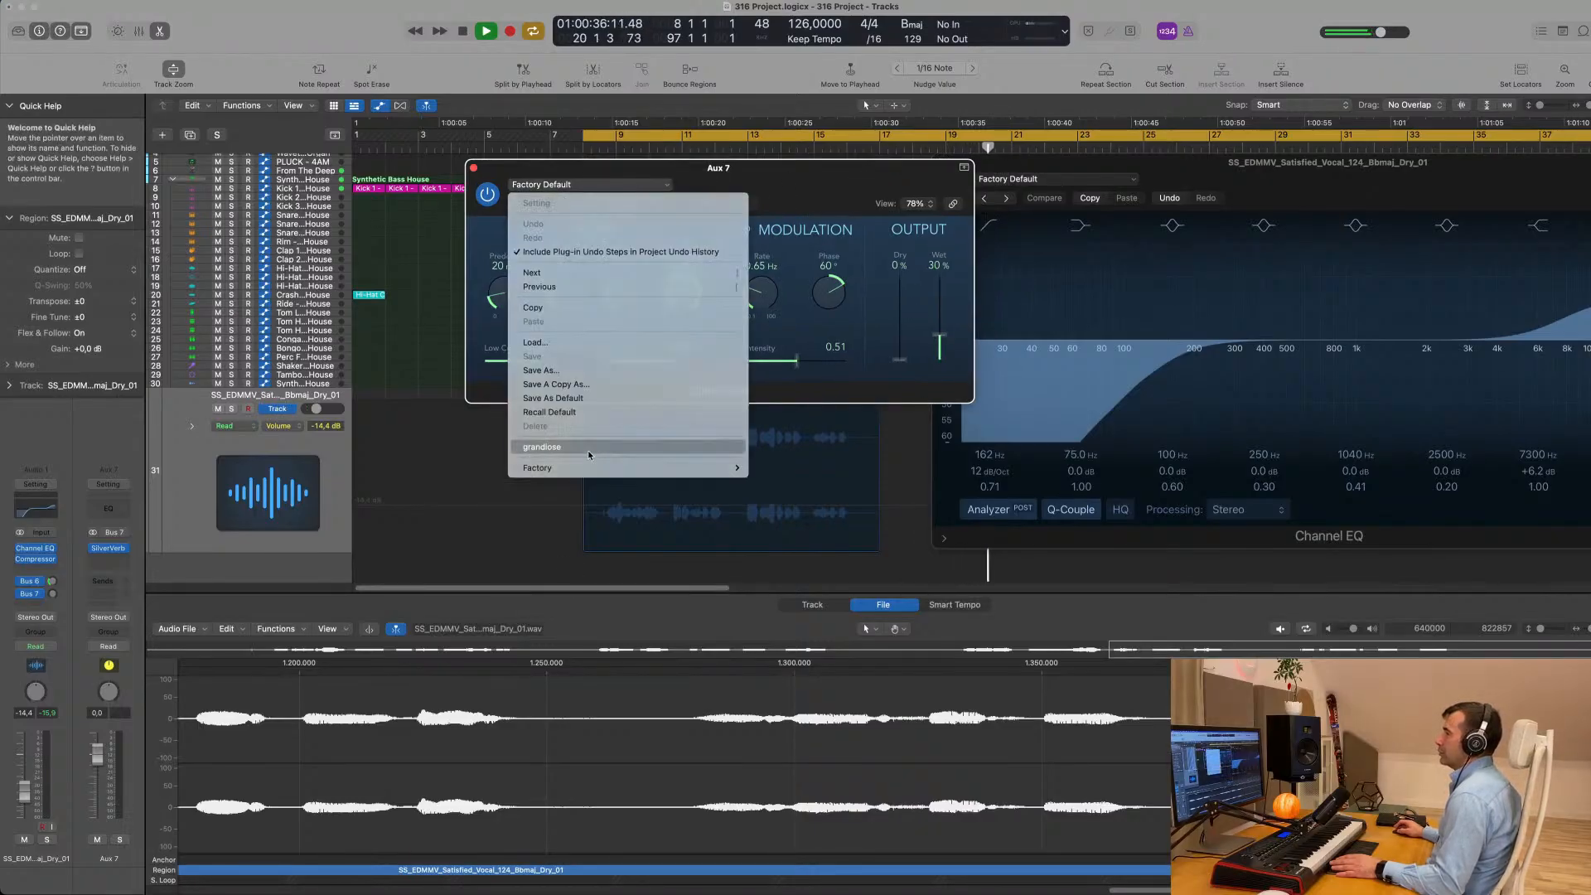
drag(853, 183, 993, 184)
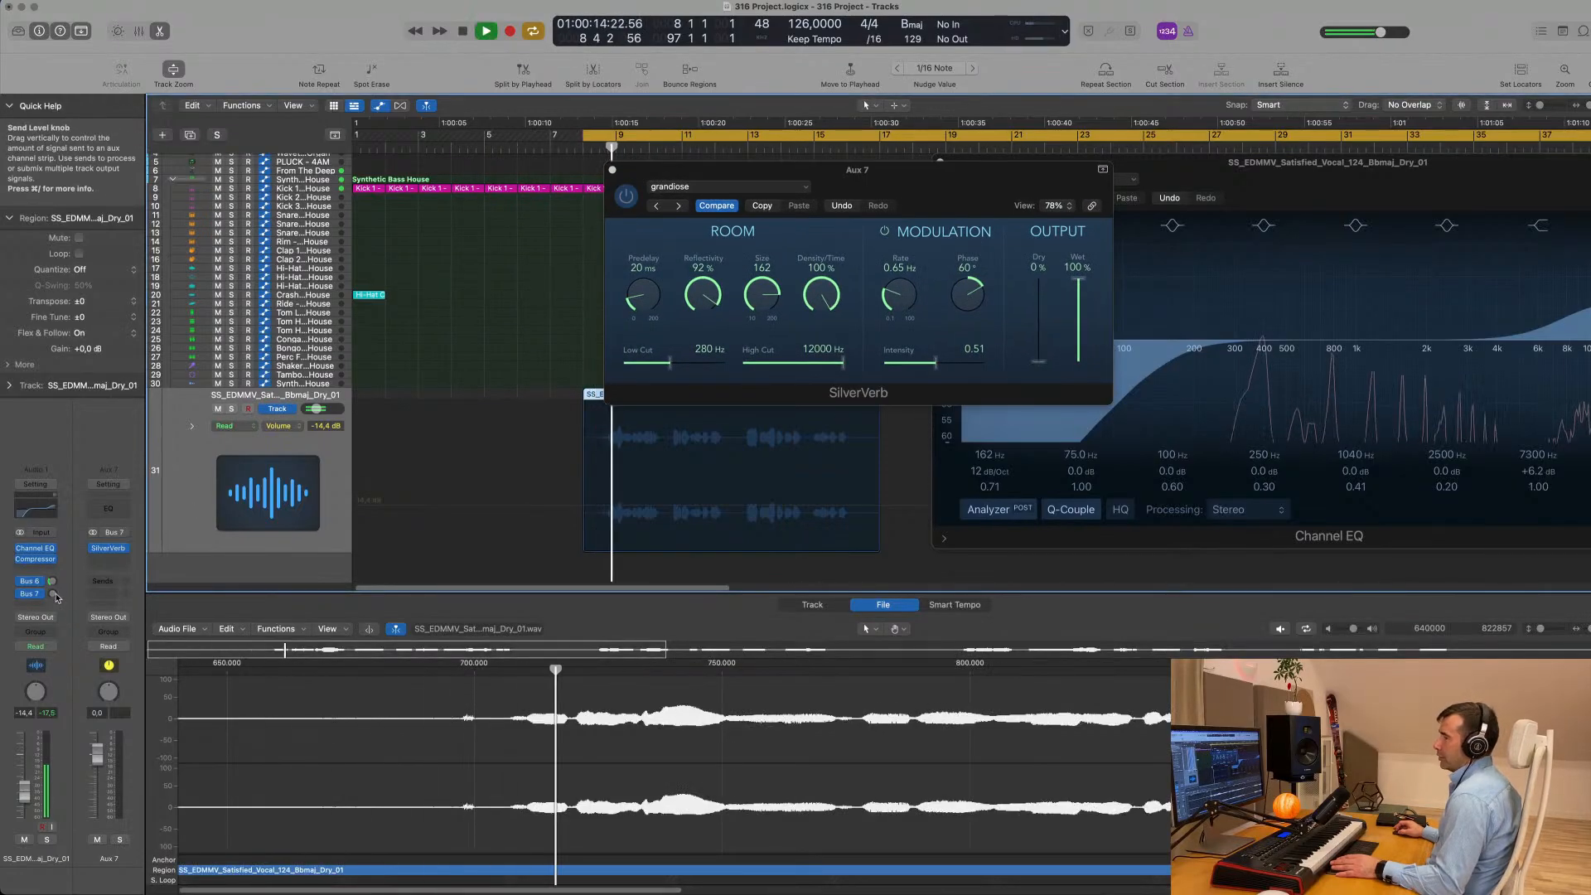
drag(52, 594, 53, 593)
drag(51, 599, 54, 601)
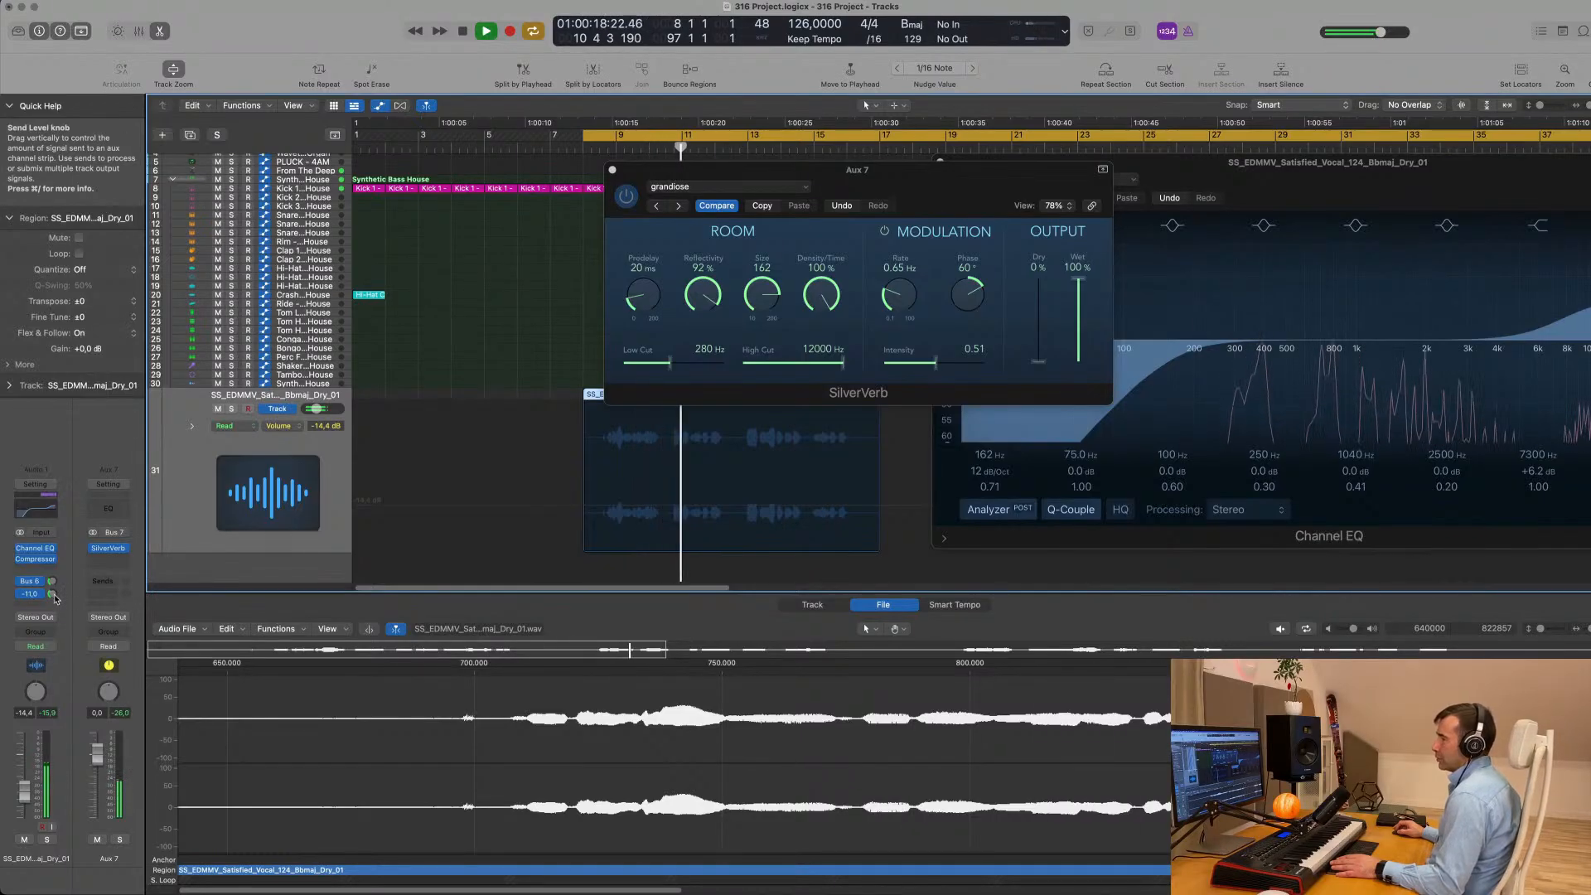
- Add a Channel EQ to Aux 7 with the high shelf at 4040 Hz and -1.1 dB and the low-pass filter at 3040 Hz
click(111, 505)
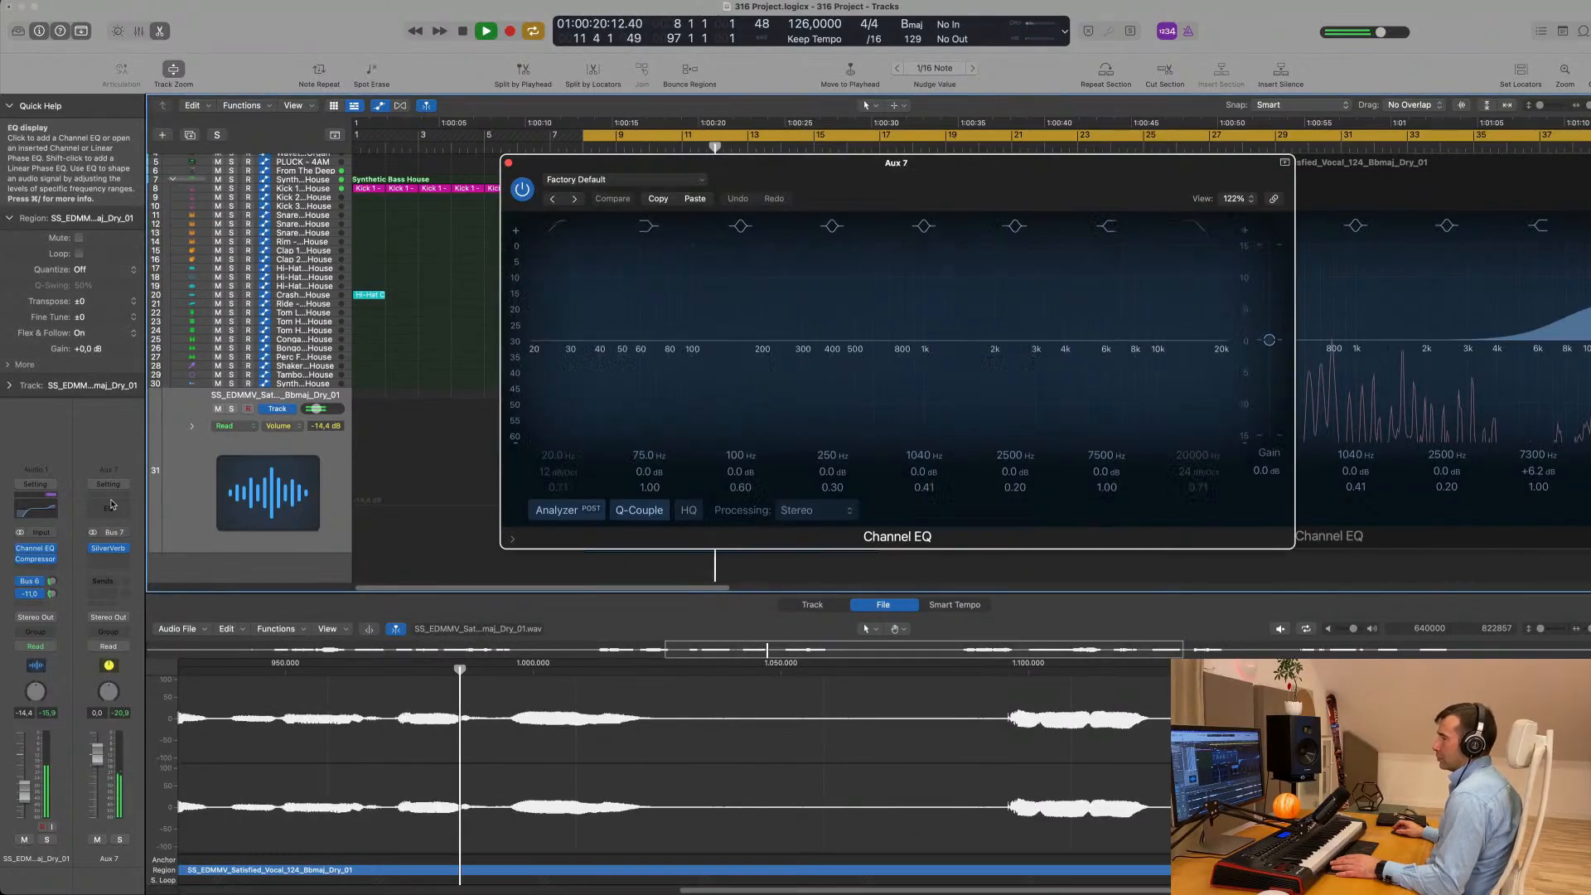
click(1198, 226)
drag(1190, 281, 1125, 290)
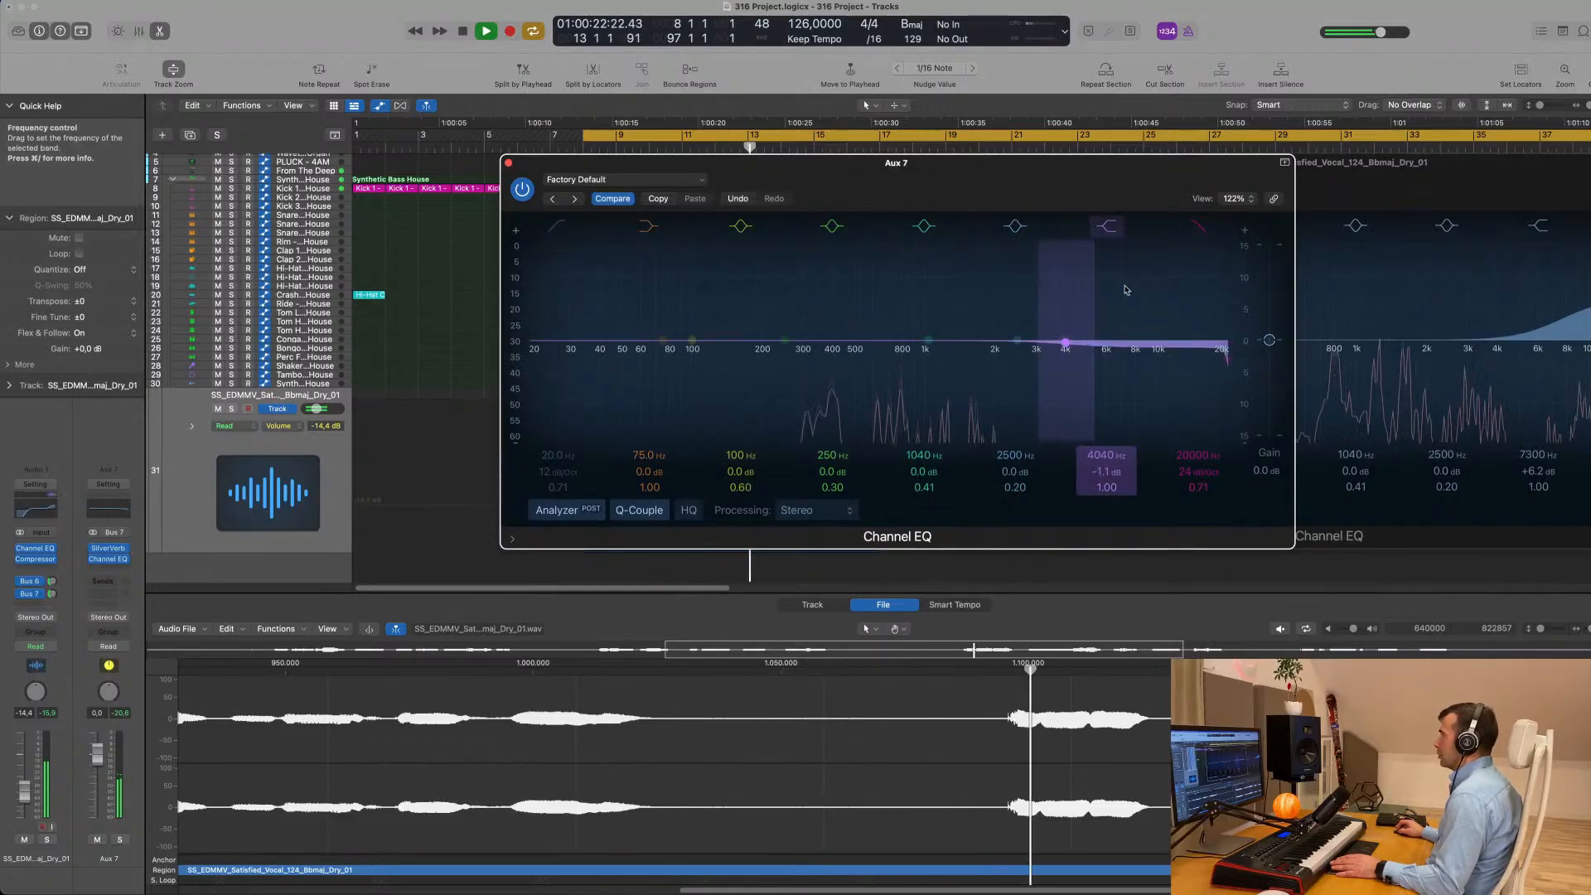
click(1197, 232)
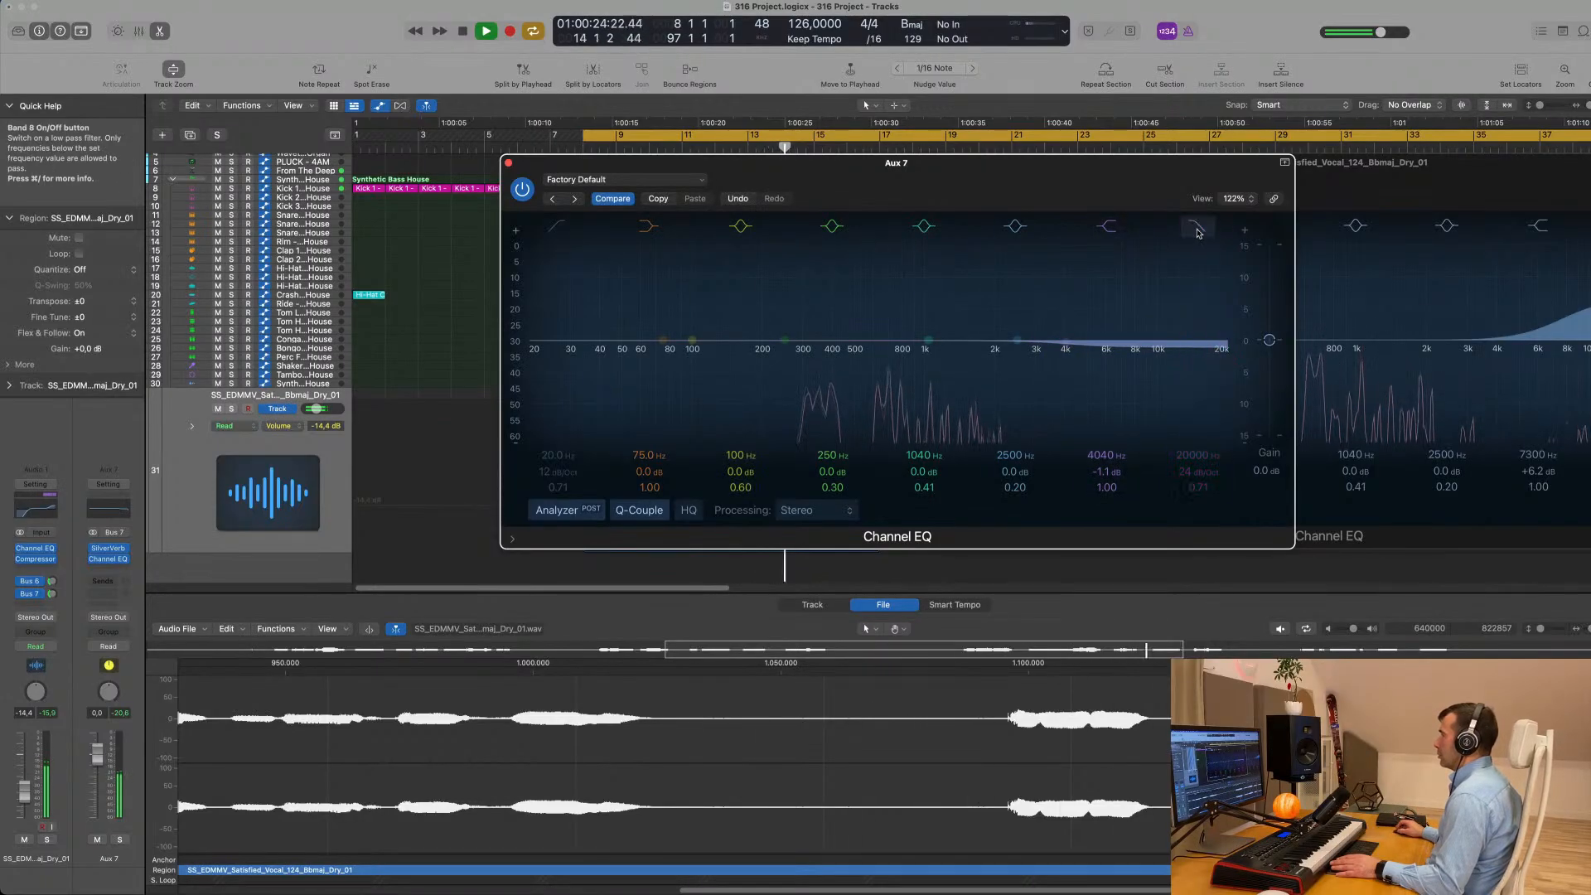
click(1198, 232)
drag(1199, 455, 1198, 536)
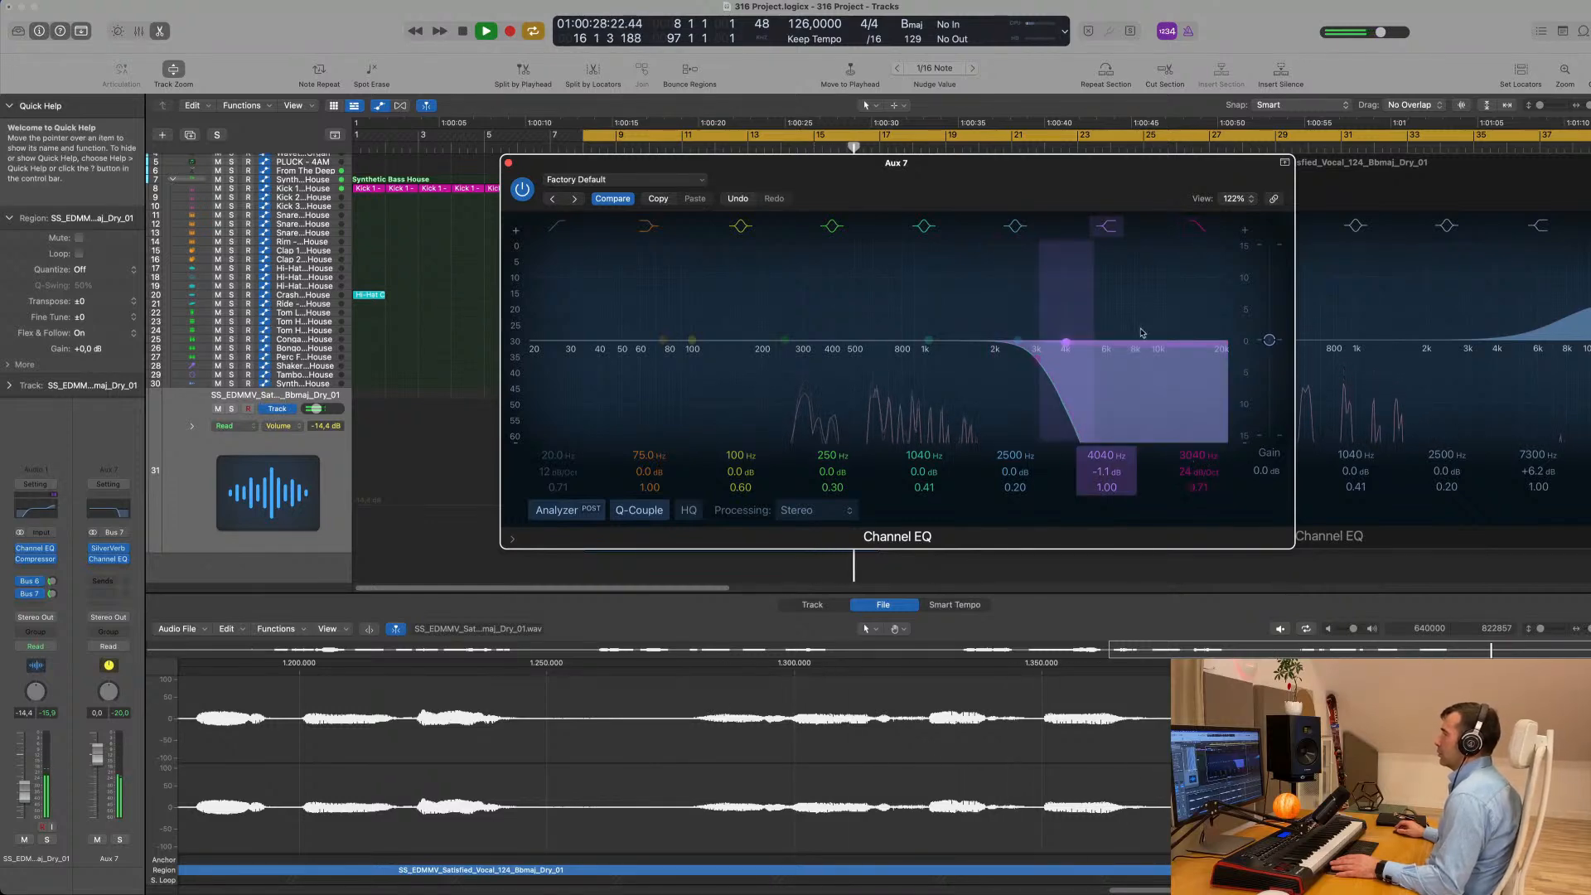
key(space)
- Enable the Aux 7 EQ's high-pass filter at 488 Hz, replay the vocal and move the EQ and SilverVerb windows off the start of its region
drag(970, 159, 996, 166)
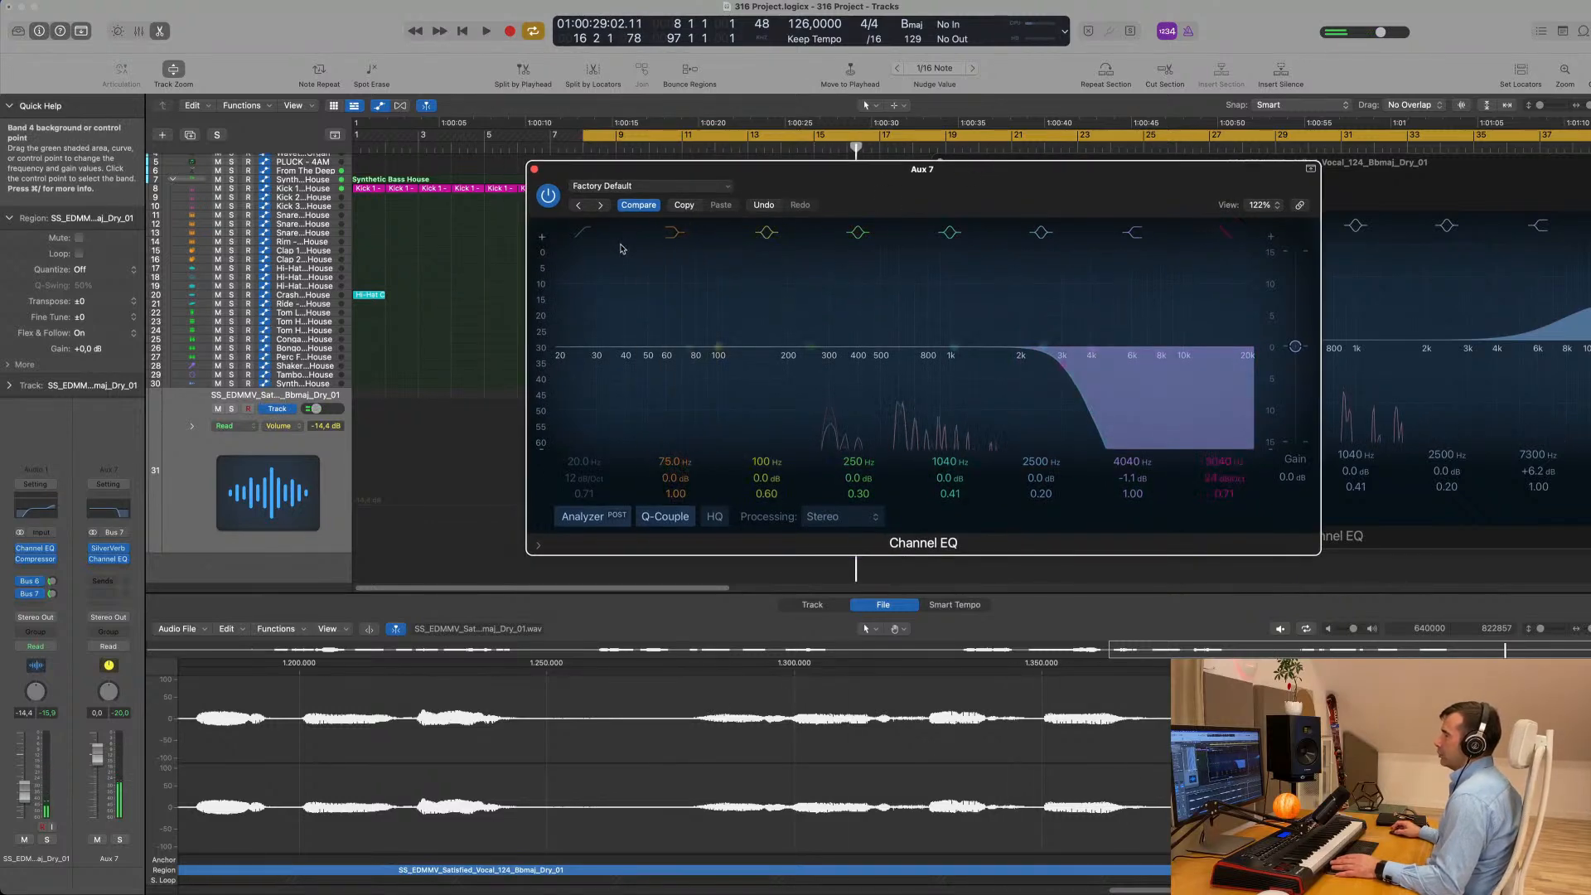
click(586, 235)
drag(570, 308, 882, 275)
key(space)
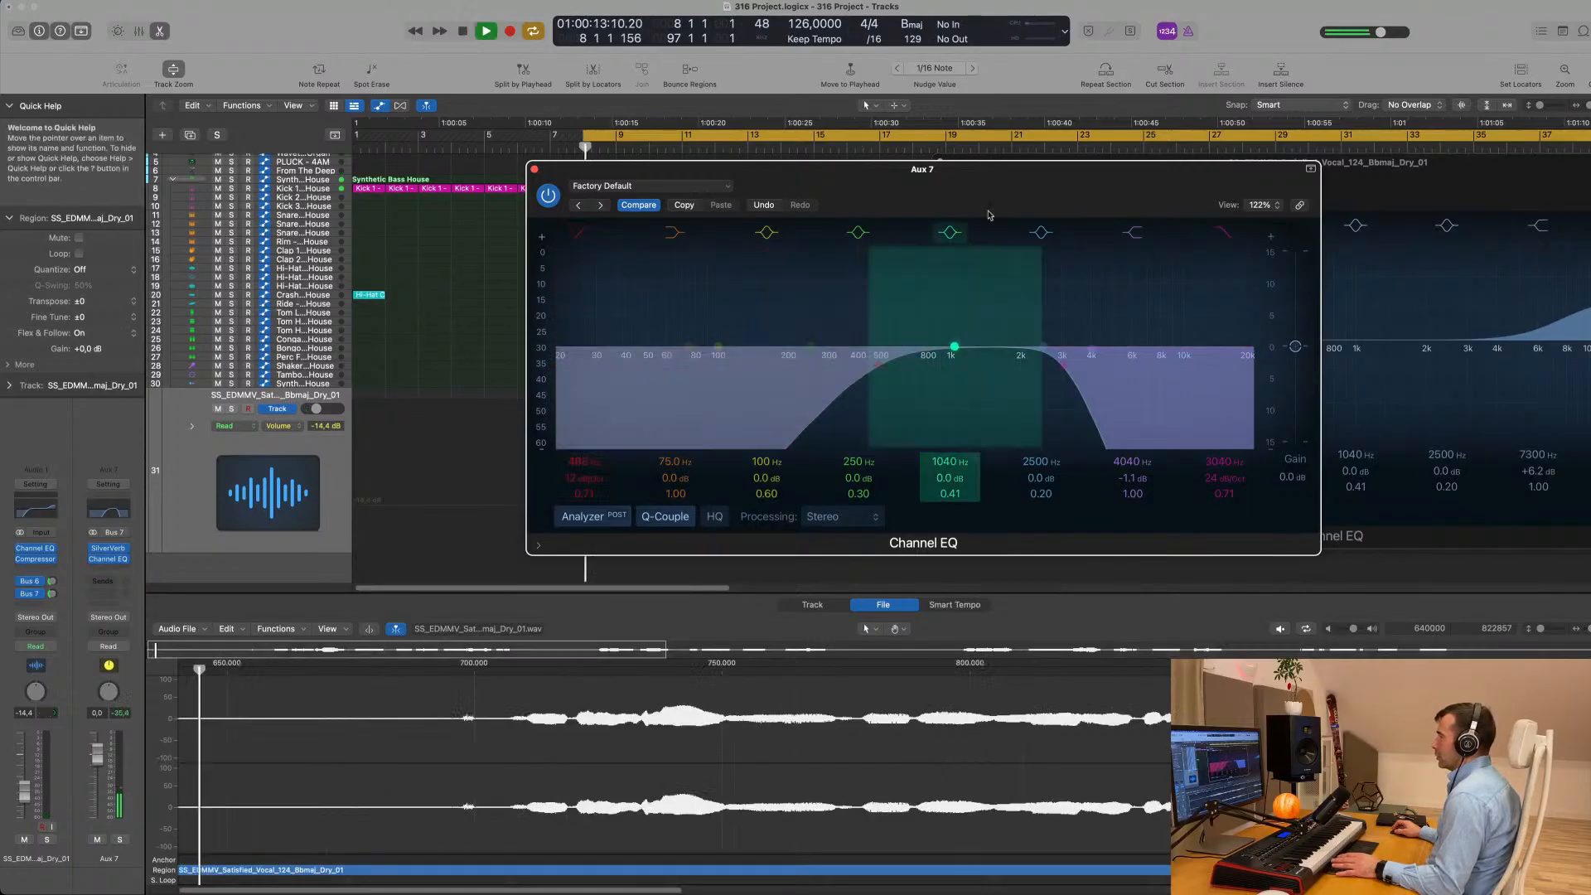
drag(1052, 184, 1318, 342)
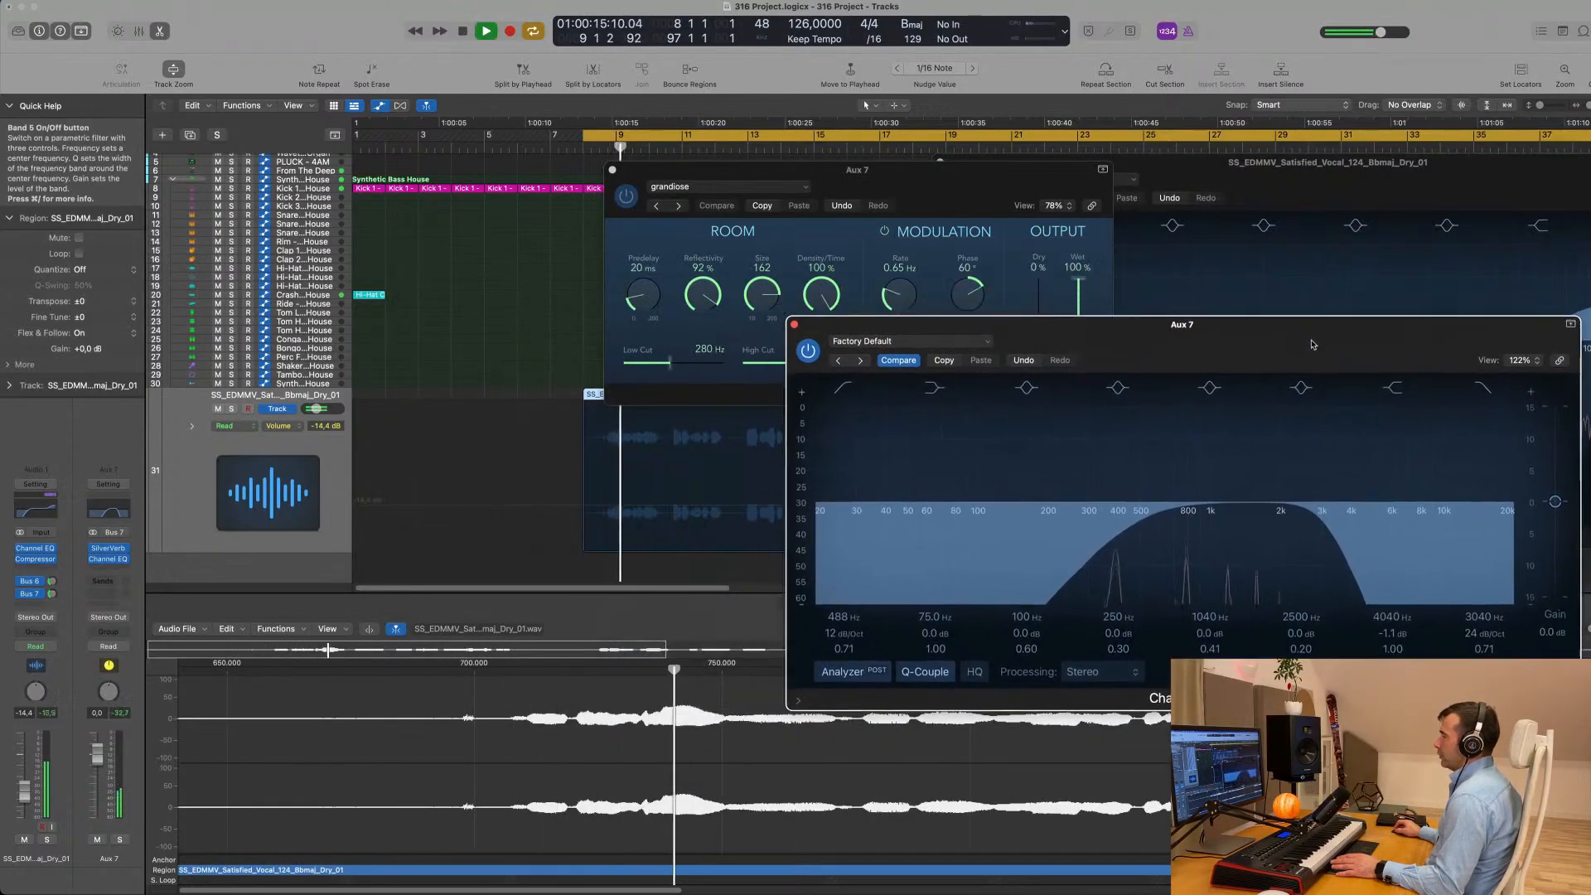
drag(643, 179, 917, 206)
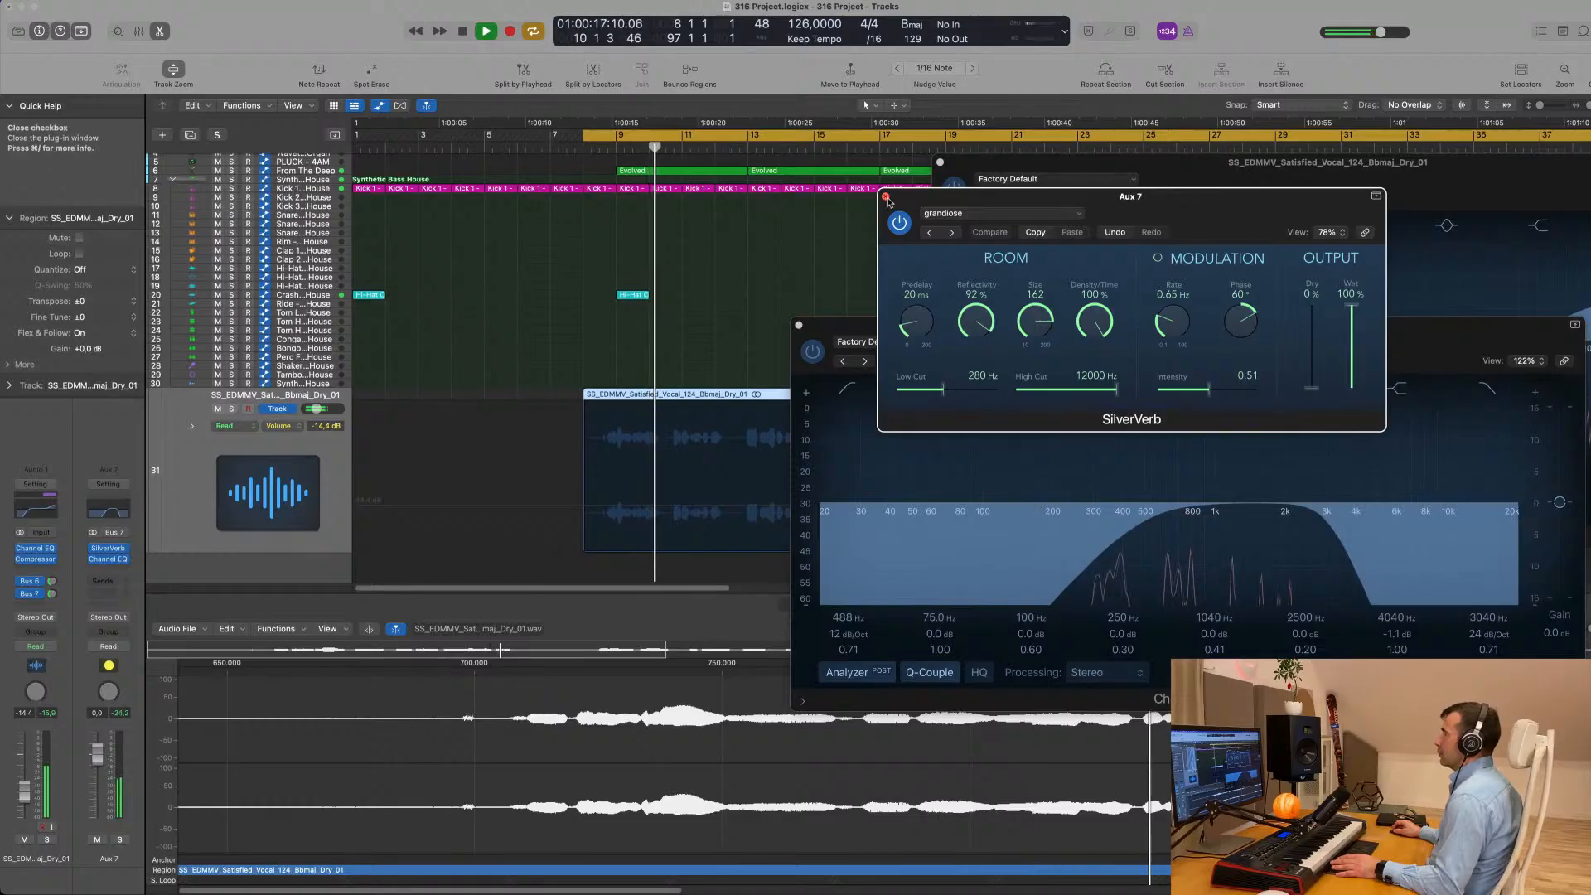
- Close the SilverVerb window, move the Aux 7 EQ window off the vocal region and replay the vocal track
click(885, 197)
drag(1268, 342, 1355, 227)
key(space)
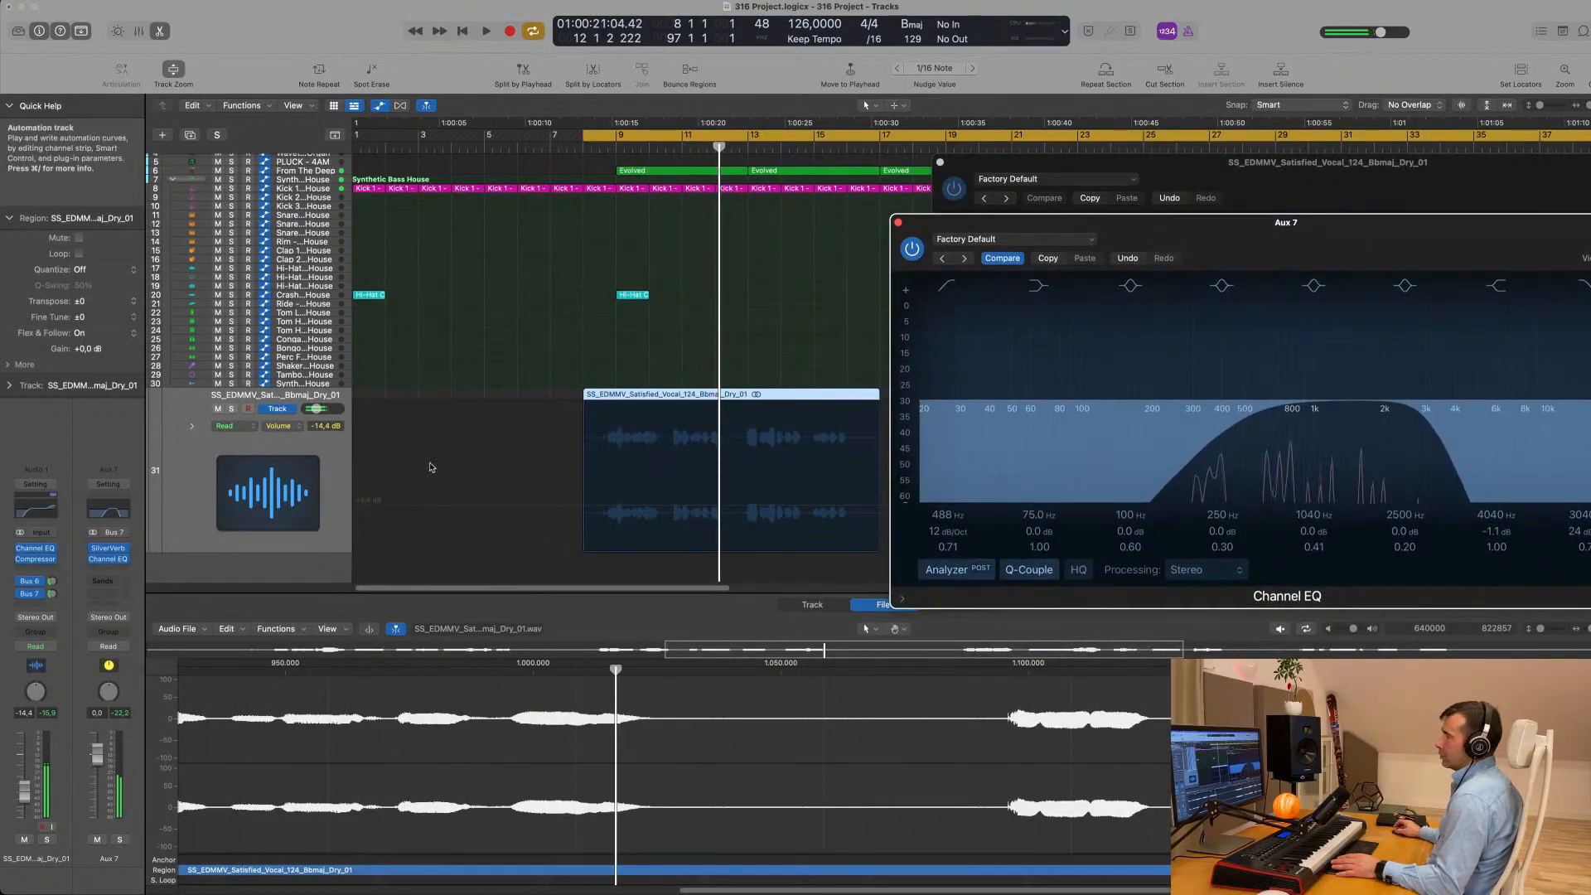
click(330, 457)
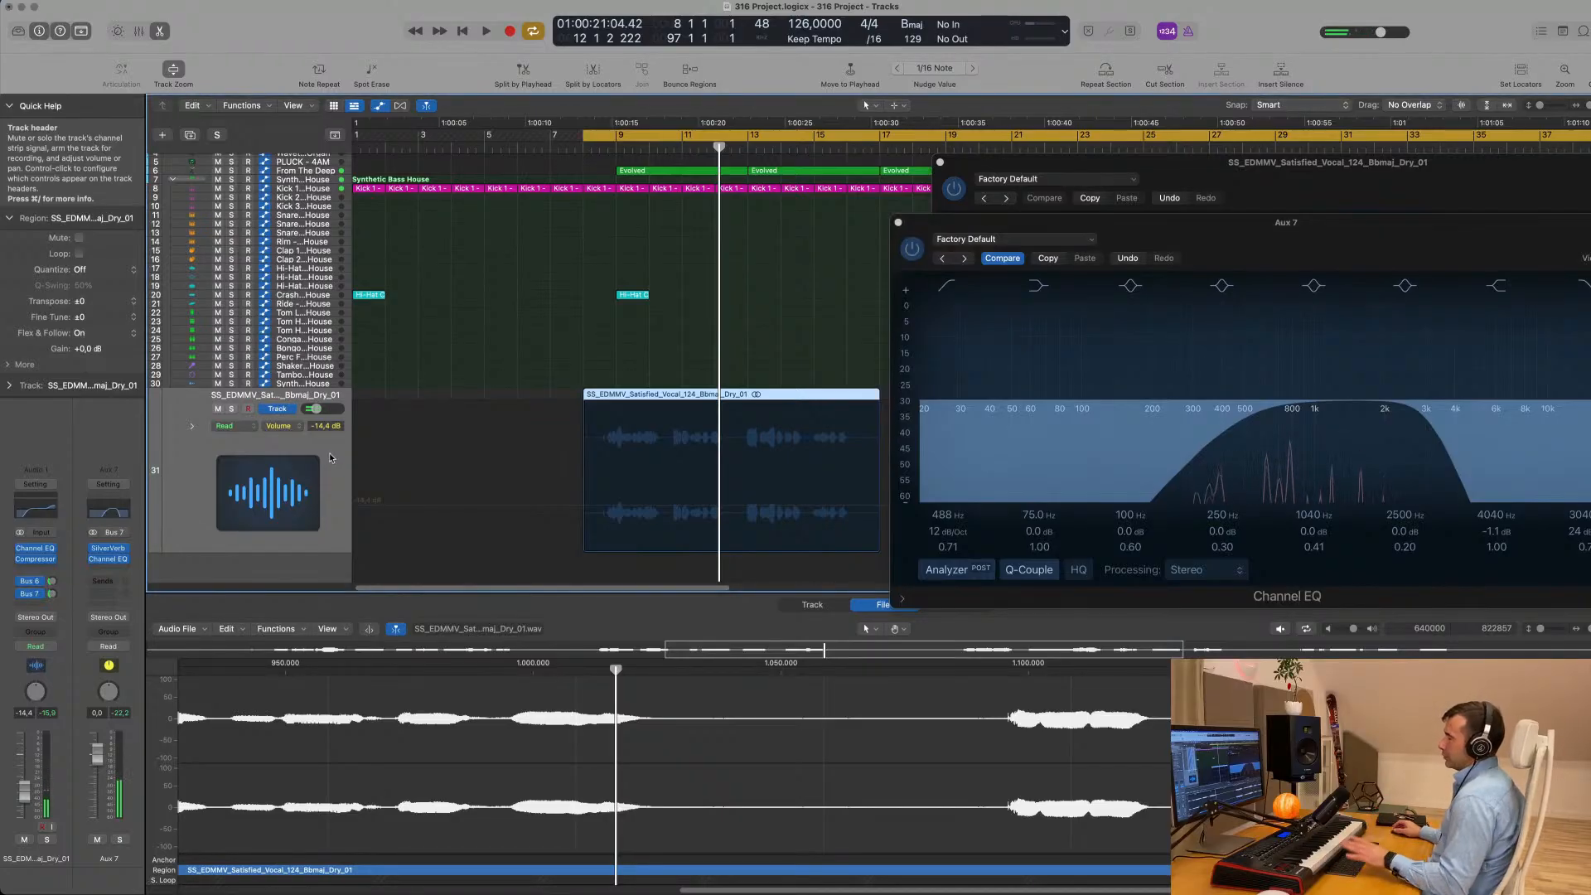
key(space)
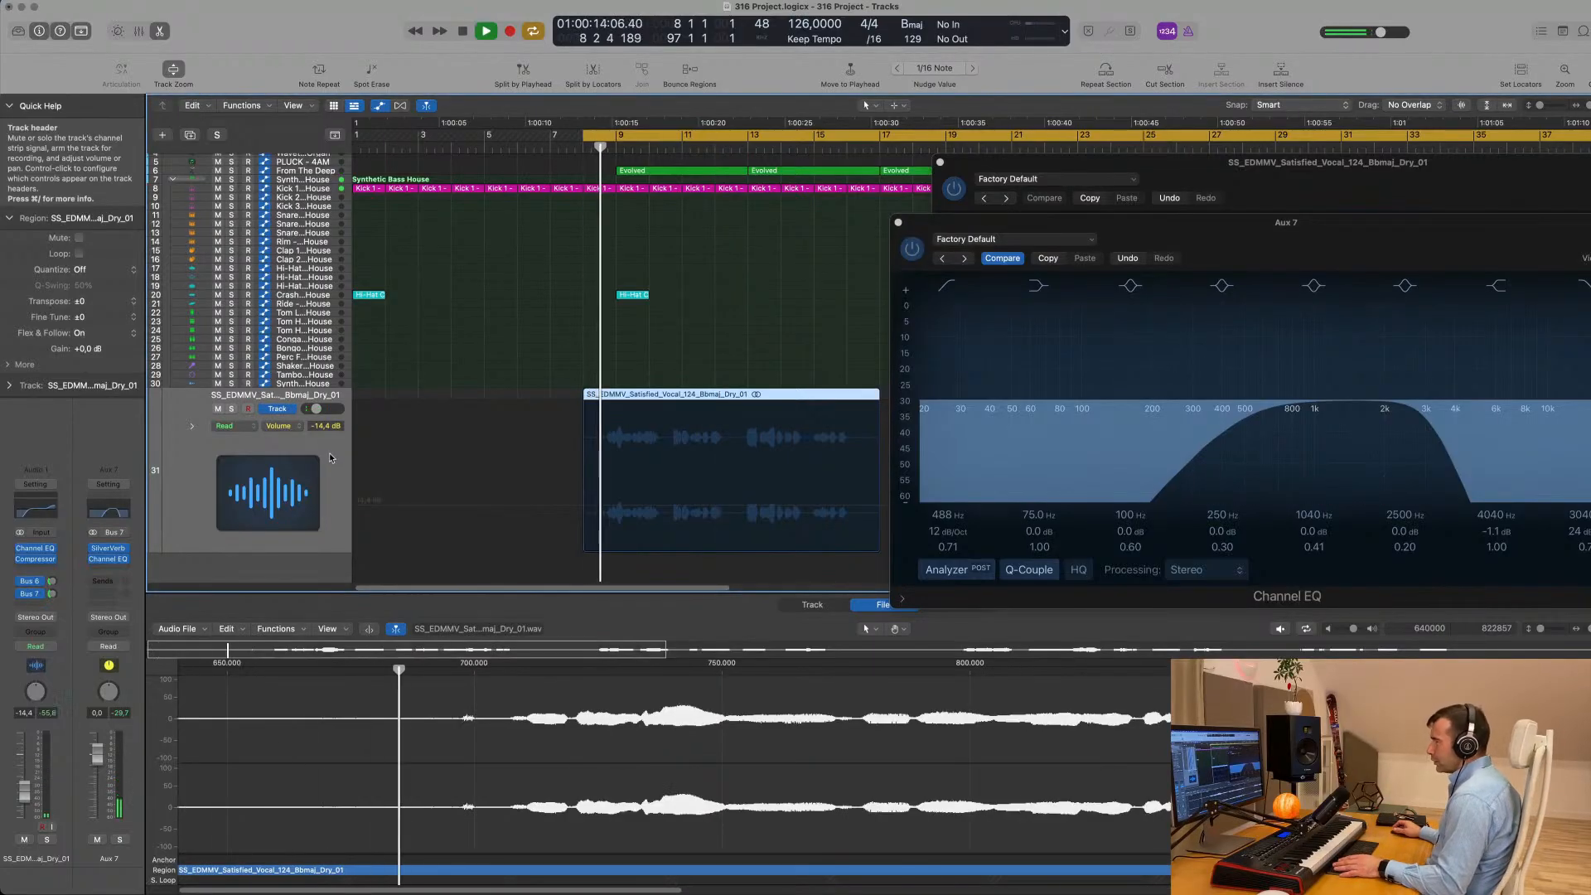
key(space)
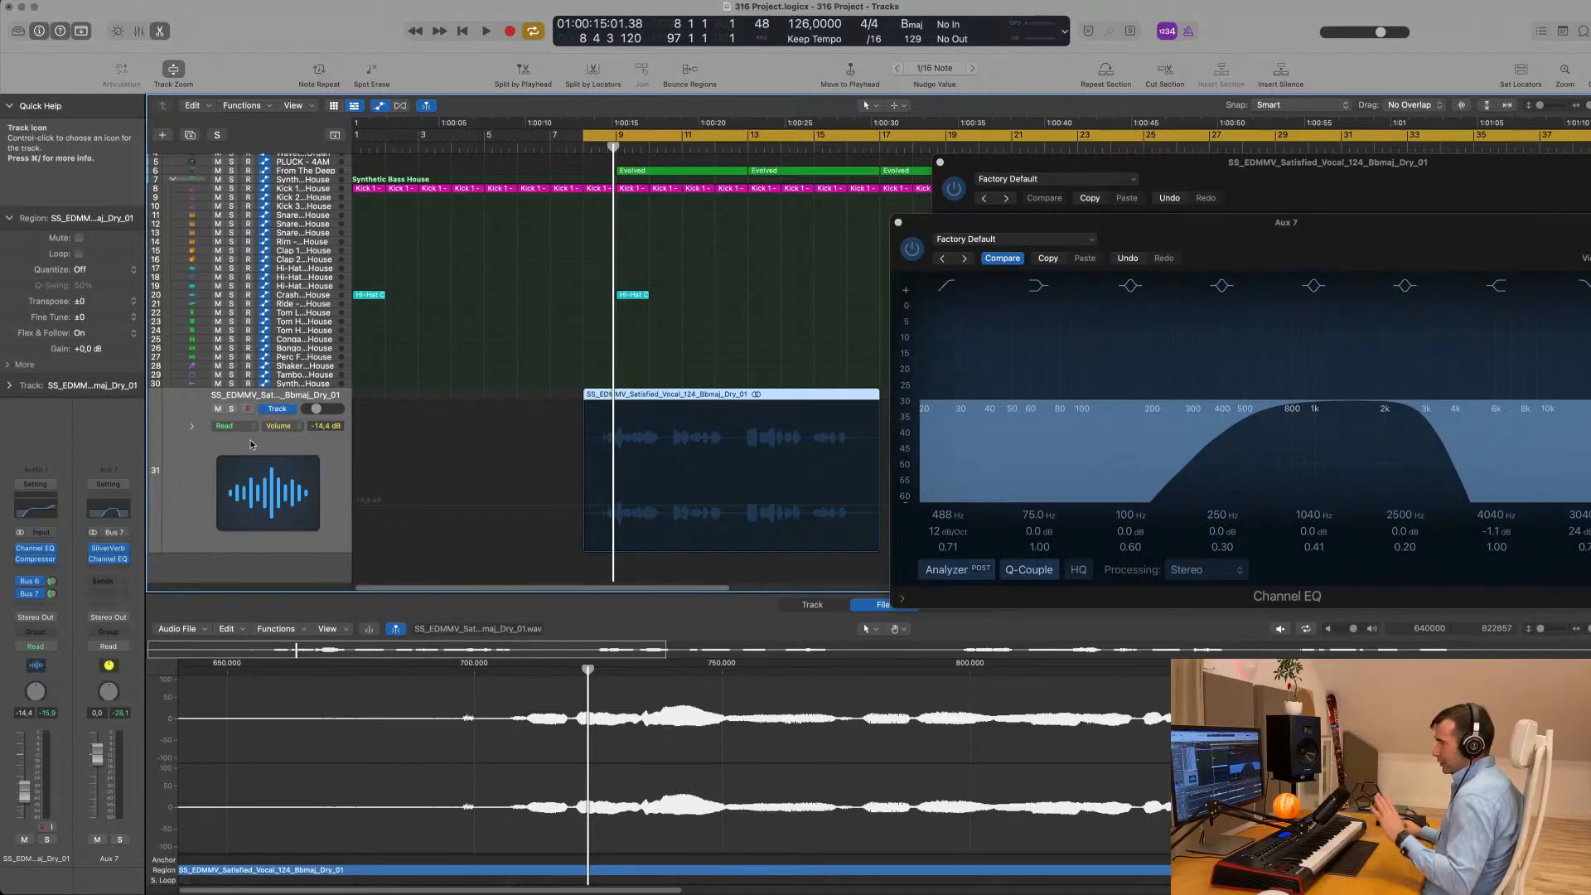
- Insert a stereo Compressor after the Channel EQ on Aux 7 and move its window off the start of the vocal region
click(108, 570)
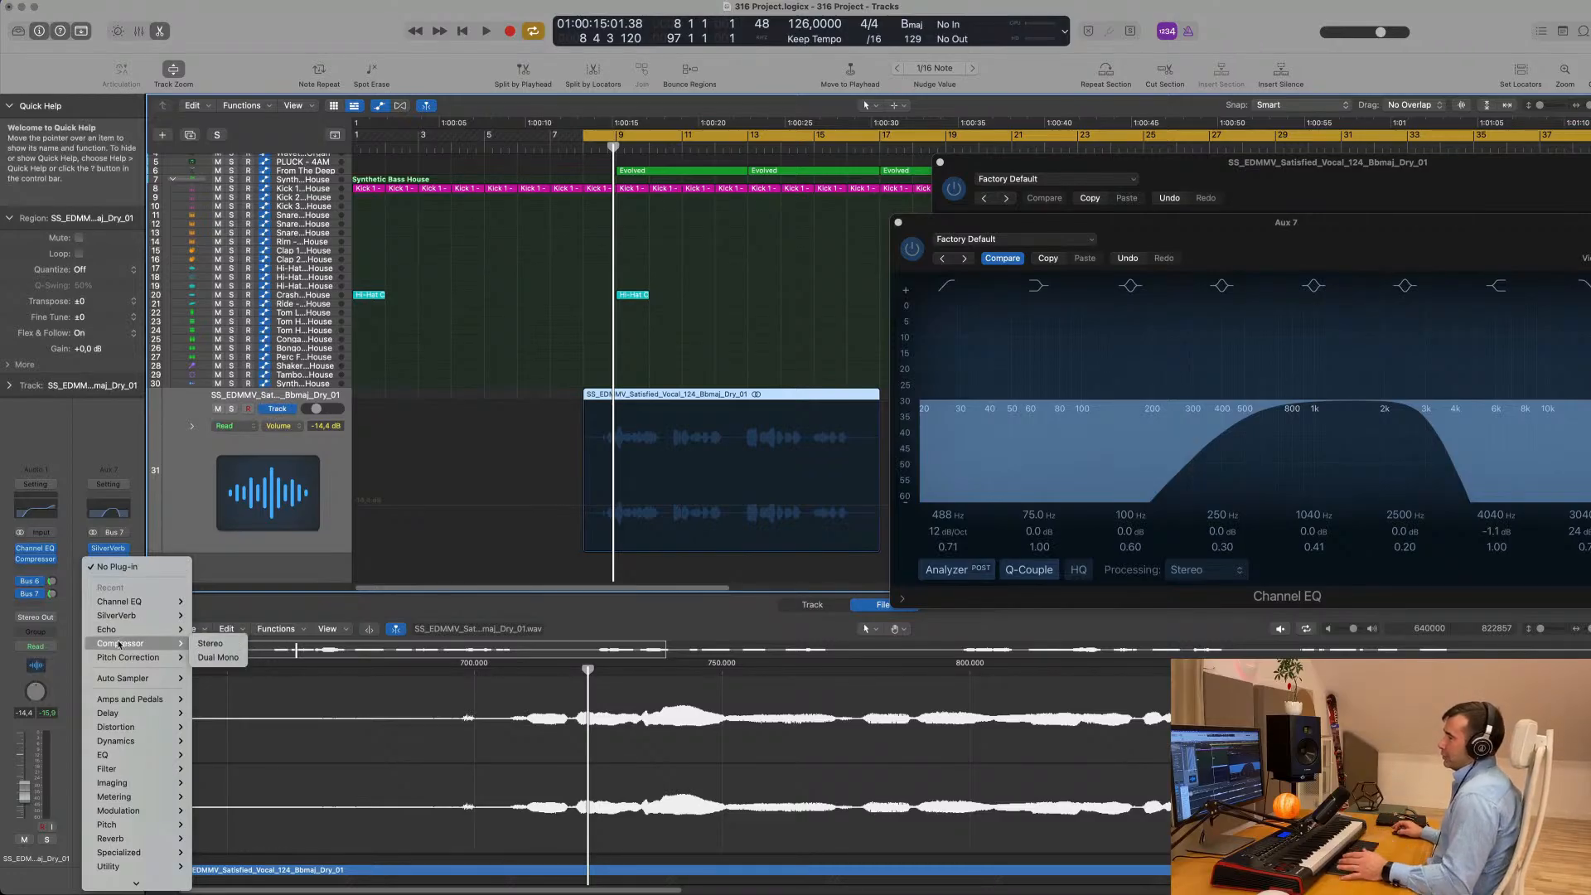
click(211, 645)
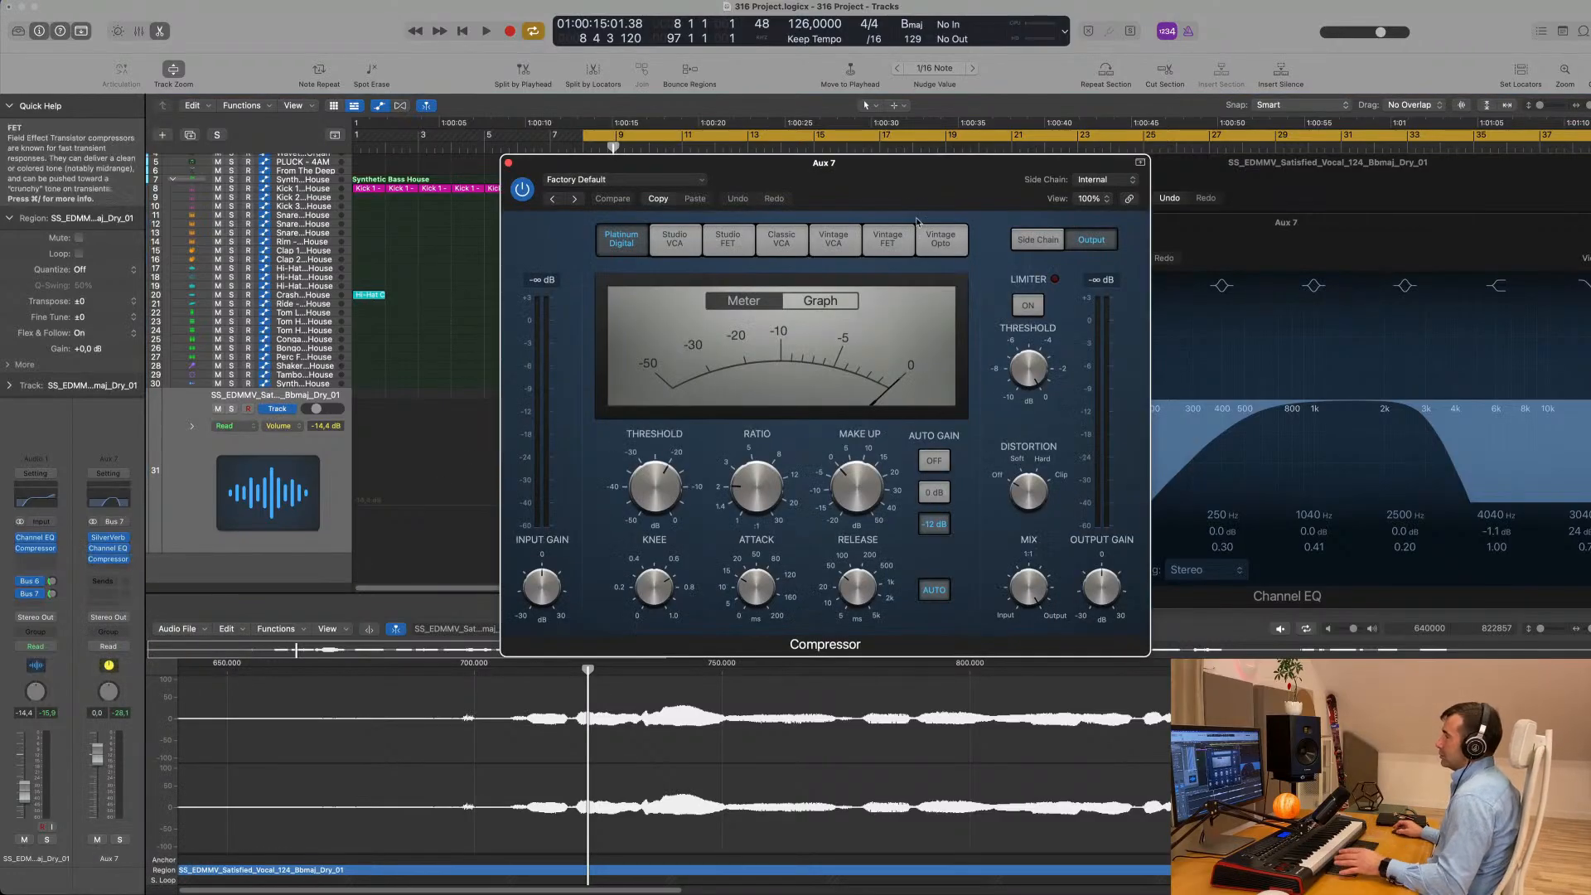
drag(932, 129, 1211, 217)
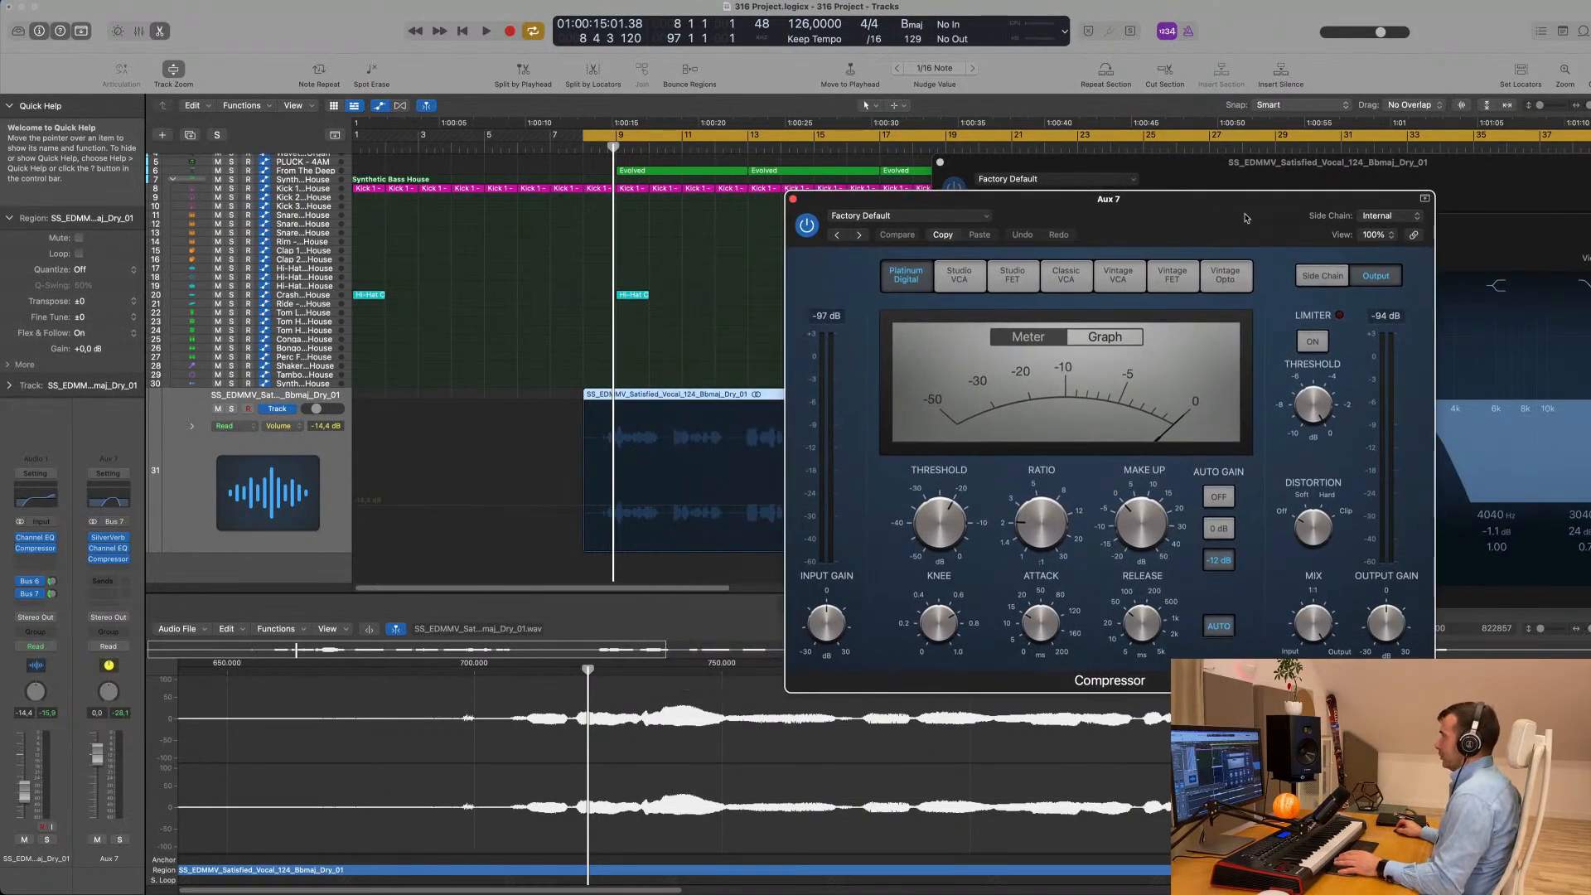
click(1397, 219)
mouse_move(1390, 242)
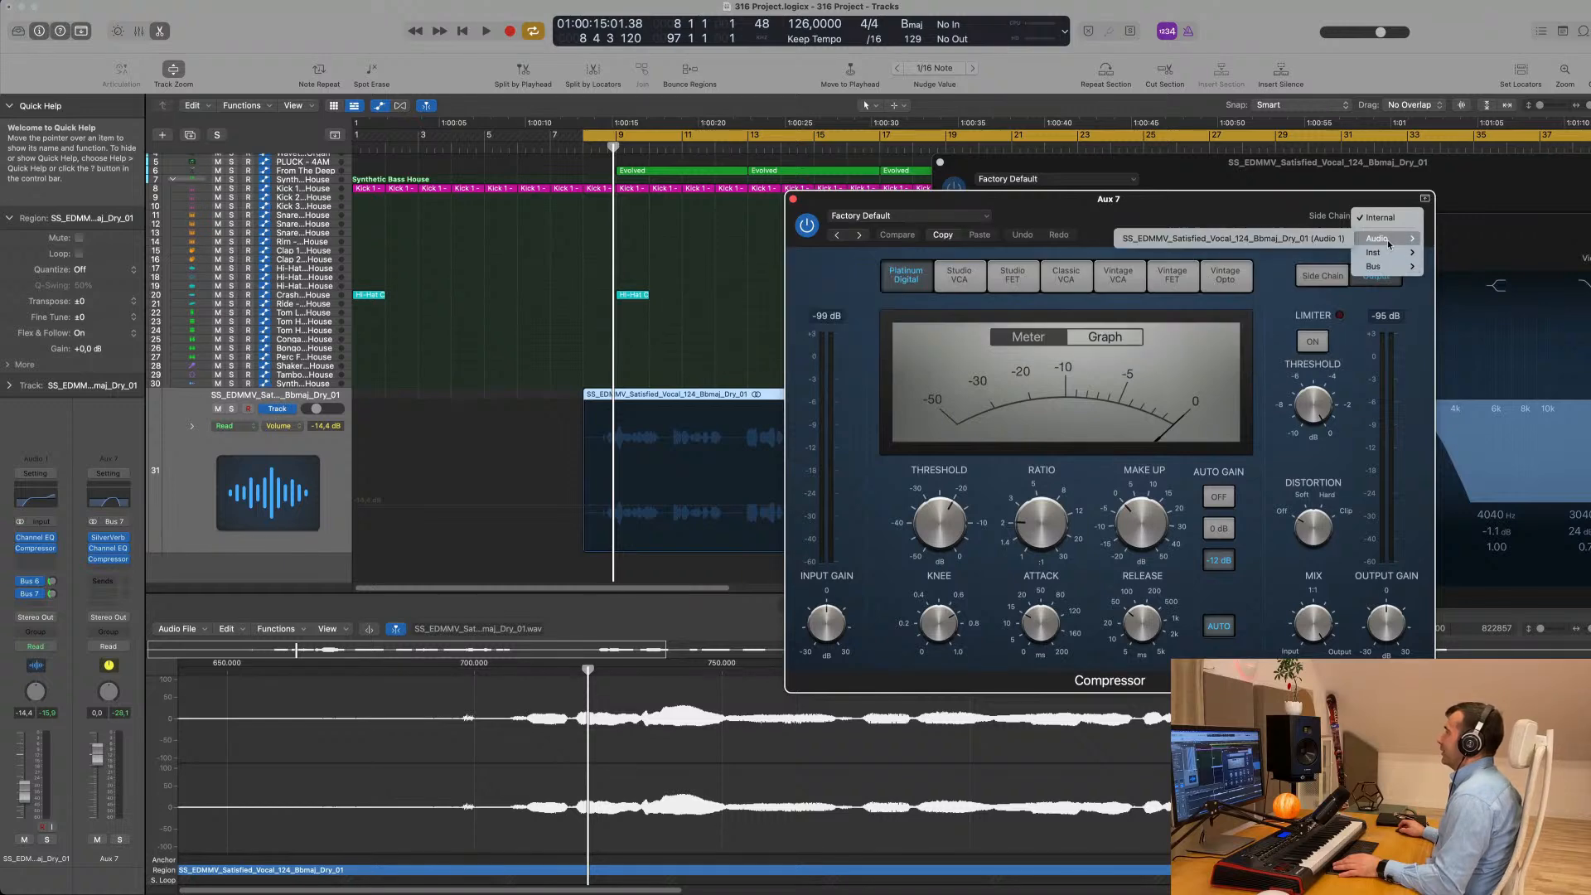
click(1240, 215)
drag(1240, 217, 1289, 220)
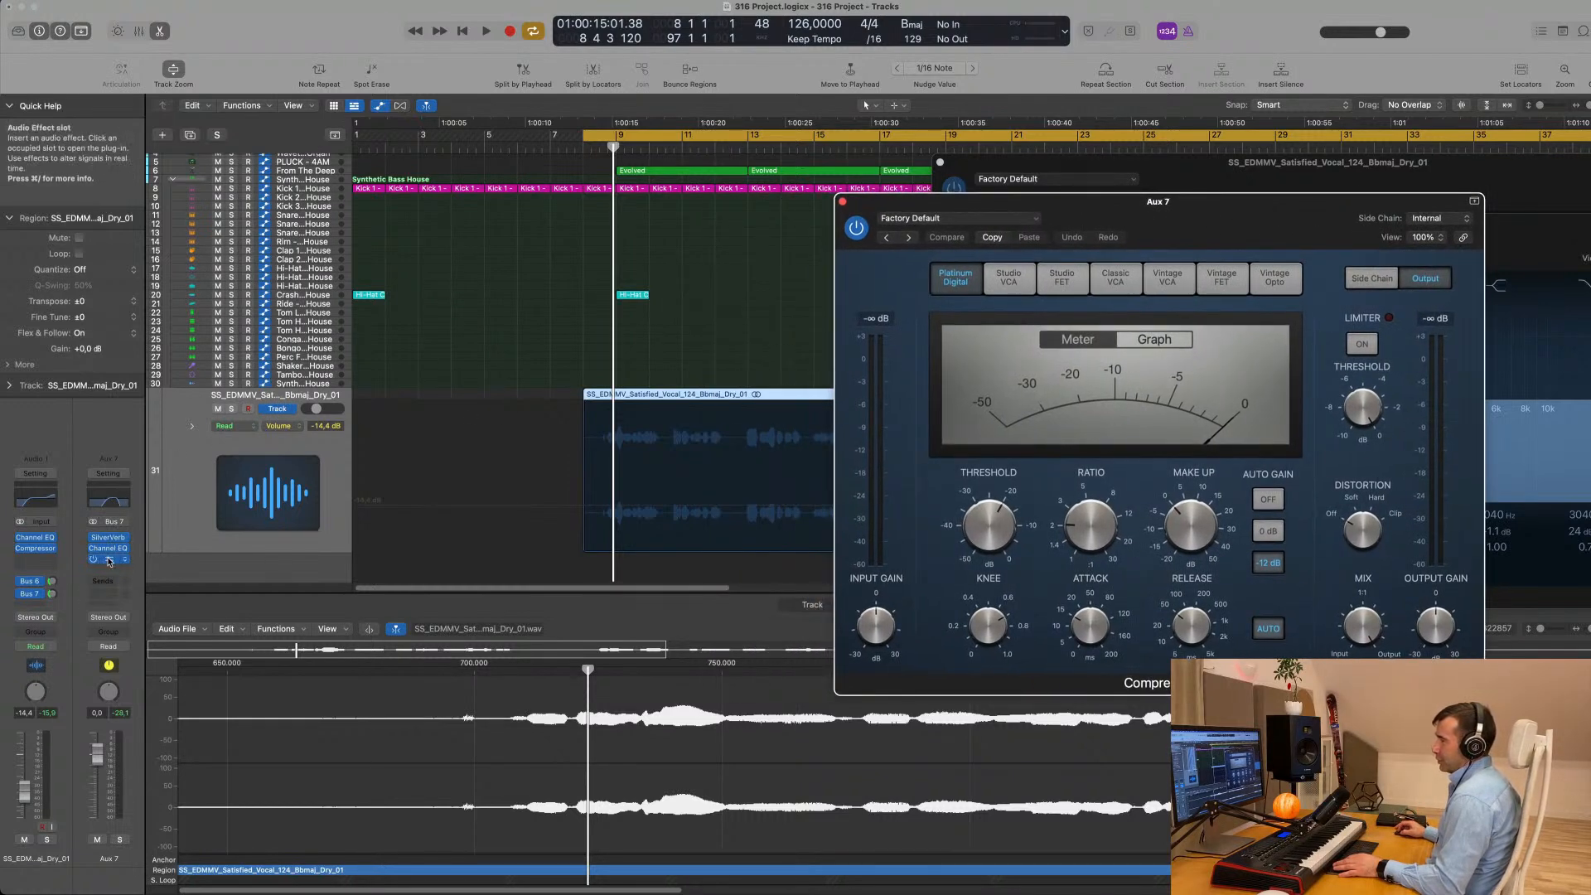
- Set the Aux 7 compressor's side chain source to the vocal track, Audio 1
click(1438, 219)
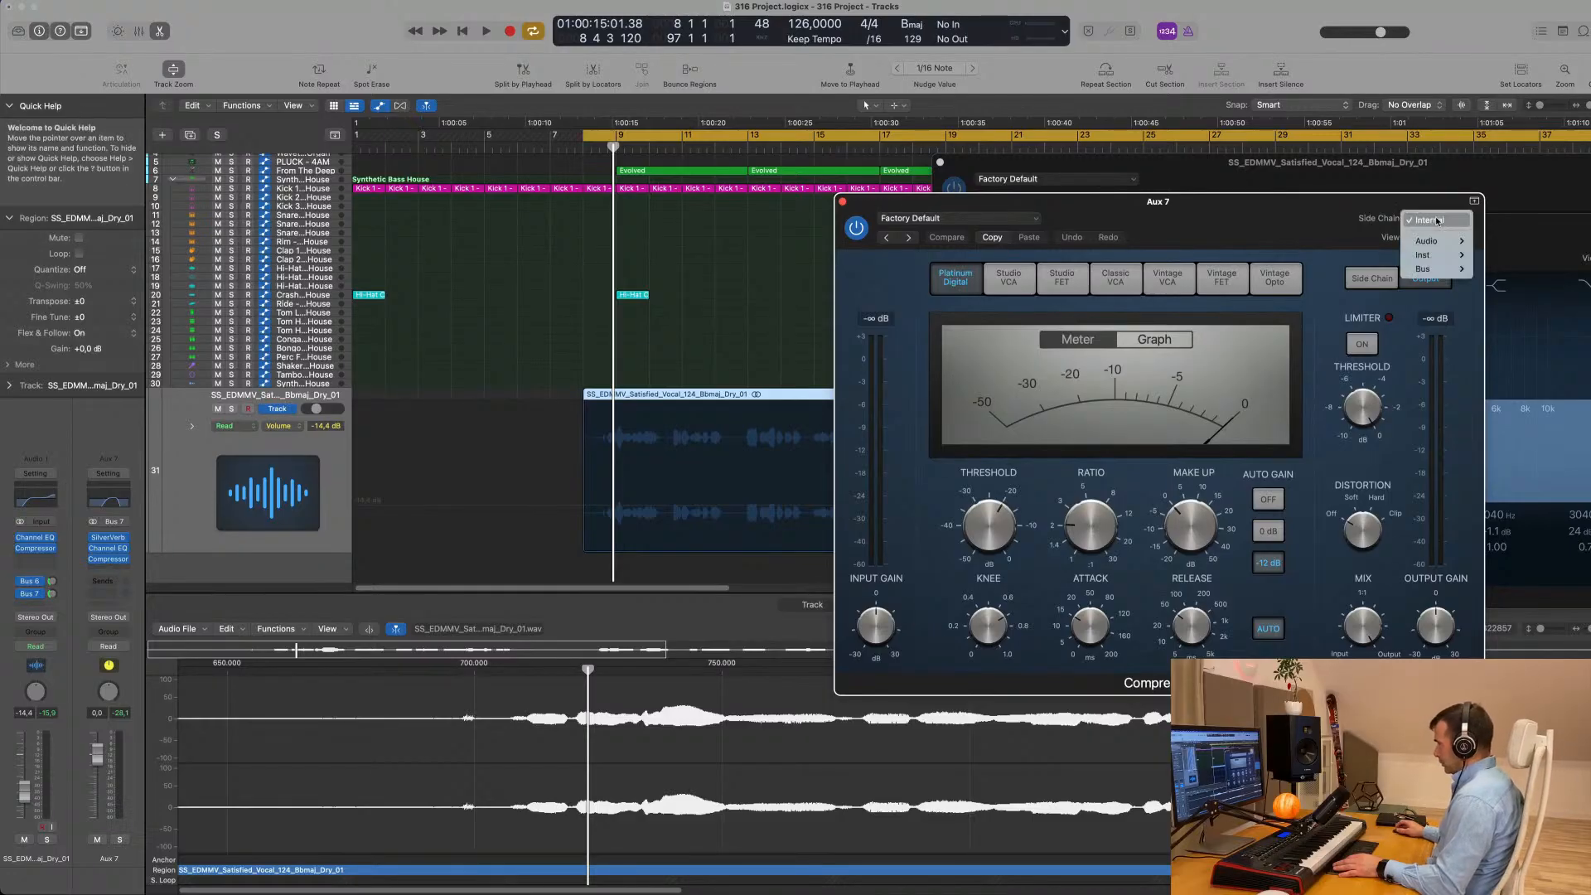
mouse_move(1438, 247)
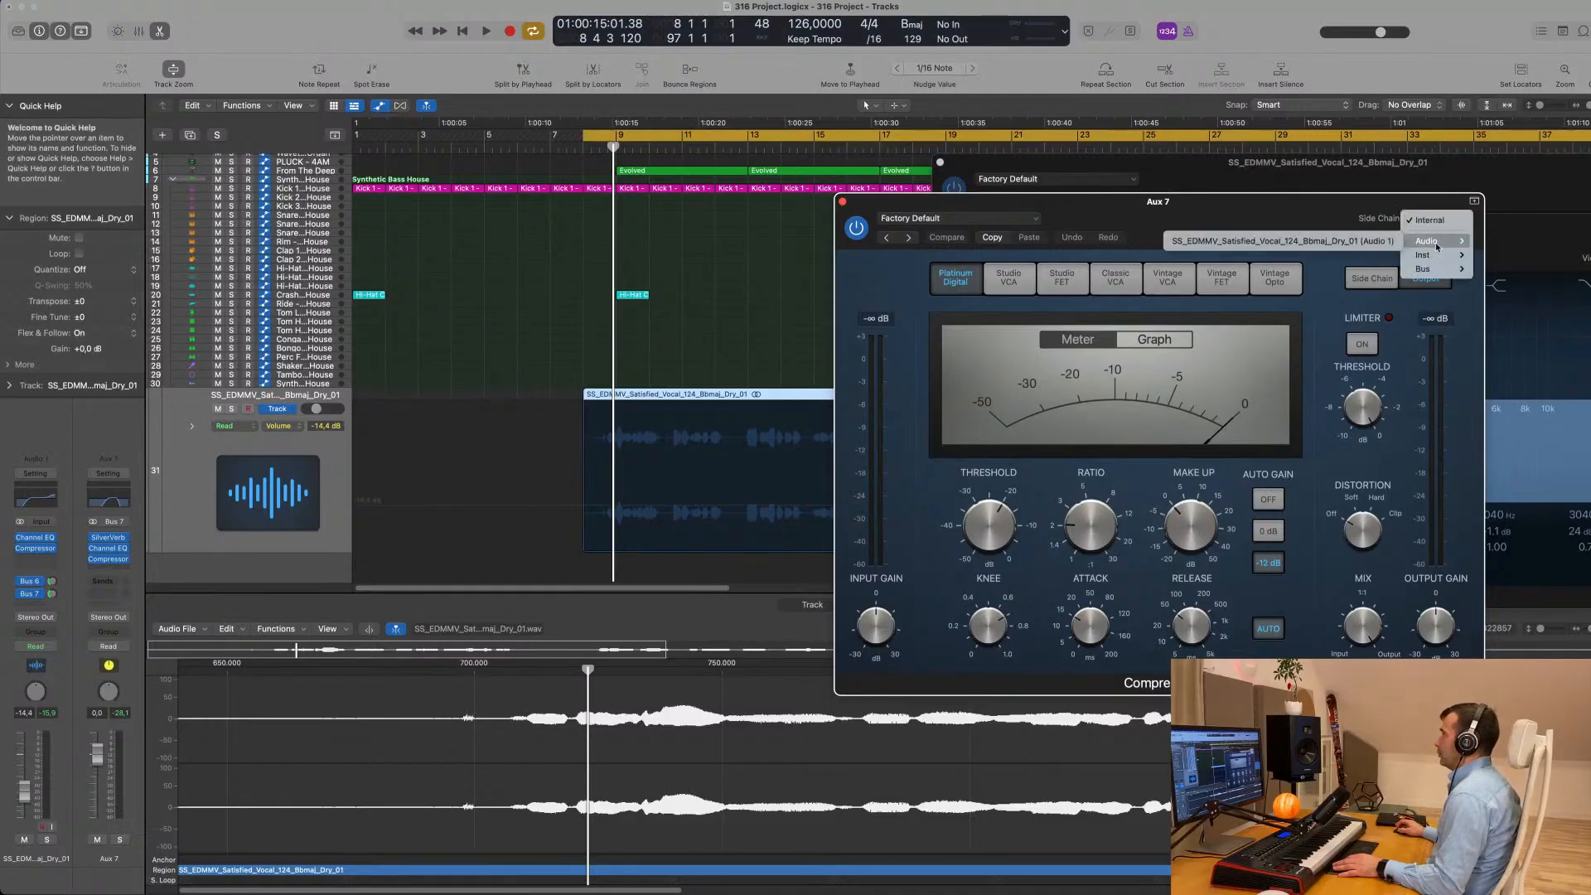
click(1334, 245)
drag(1334, 246, 1251, 228)
- Play the vocal while lowering the Aux 7 compressor's threshold slightly below -20 dB and setting its release to 1800 ms
key(space)
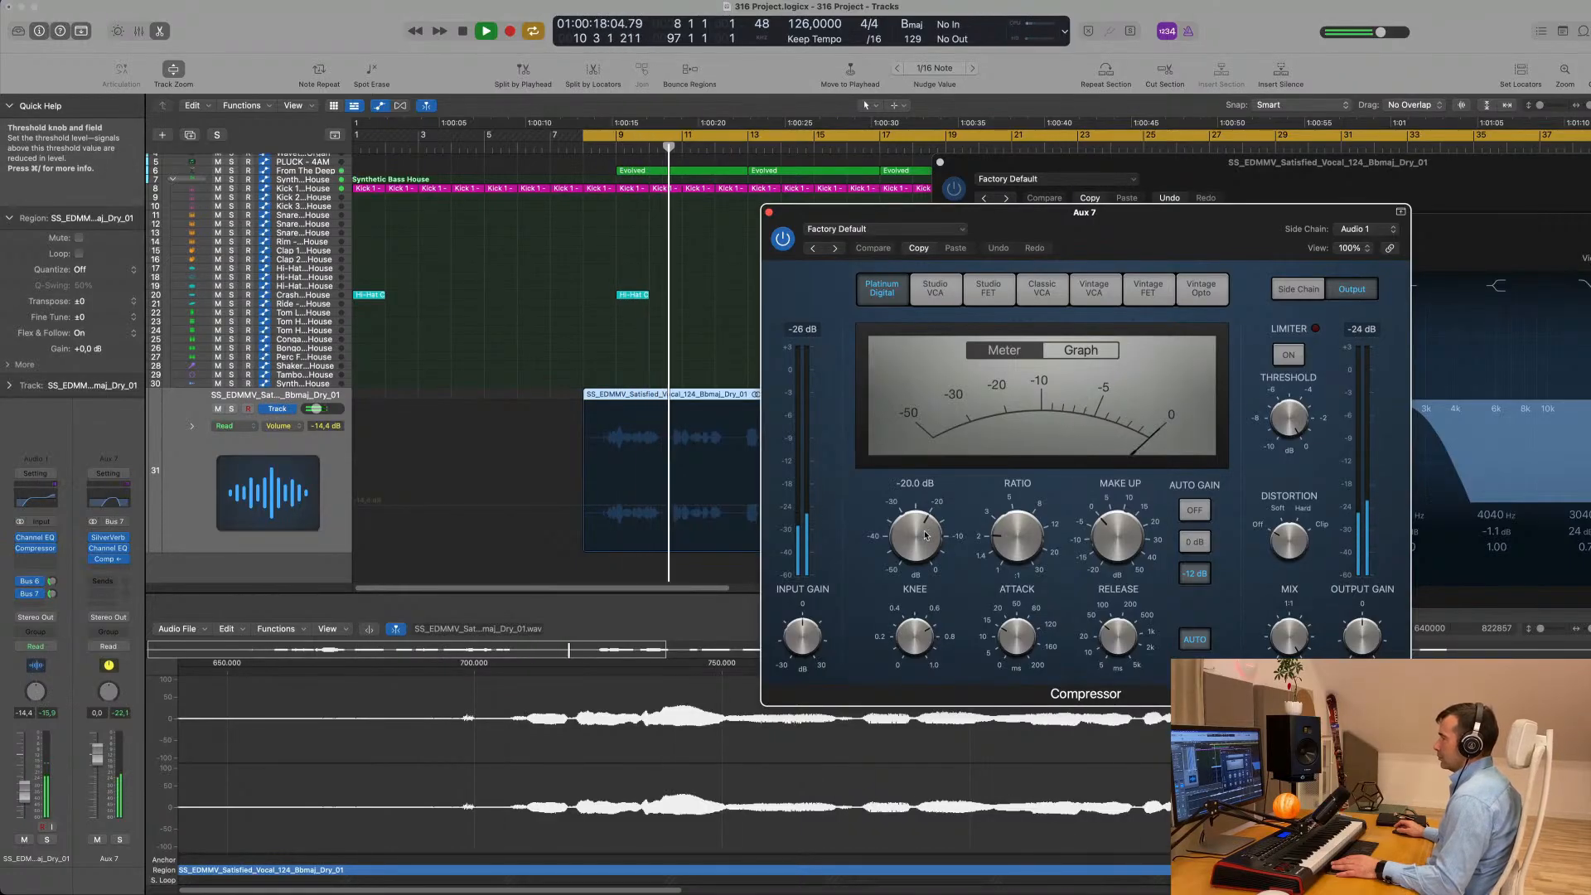
drag(925, 535, 925, 542)
mouse_move(1127, 635)
mouse_down()
mouse_move(1132, 605)
mouse_move(1127, 652)
mouse_move(1127, 635)
mouse_up()
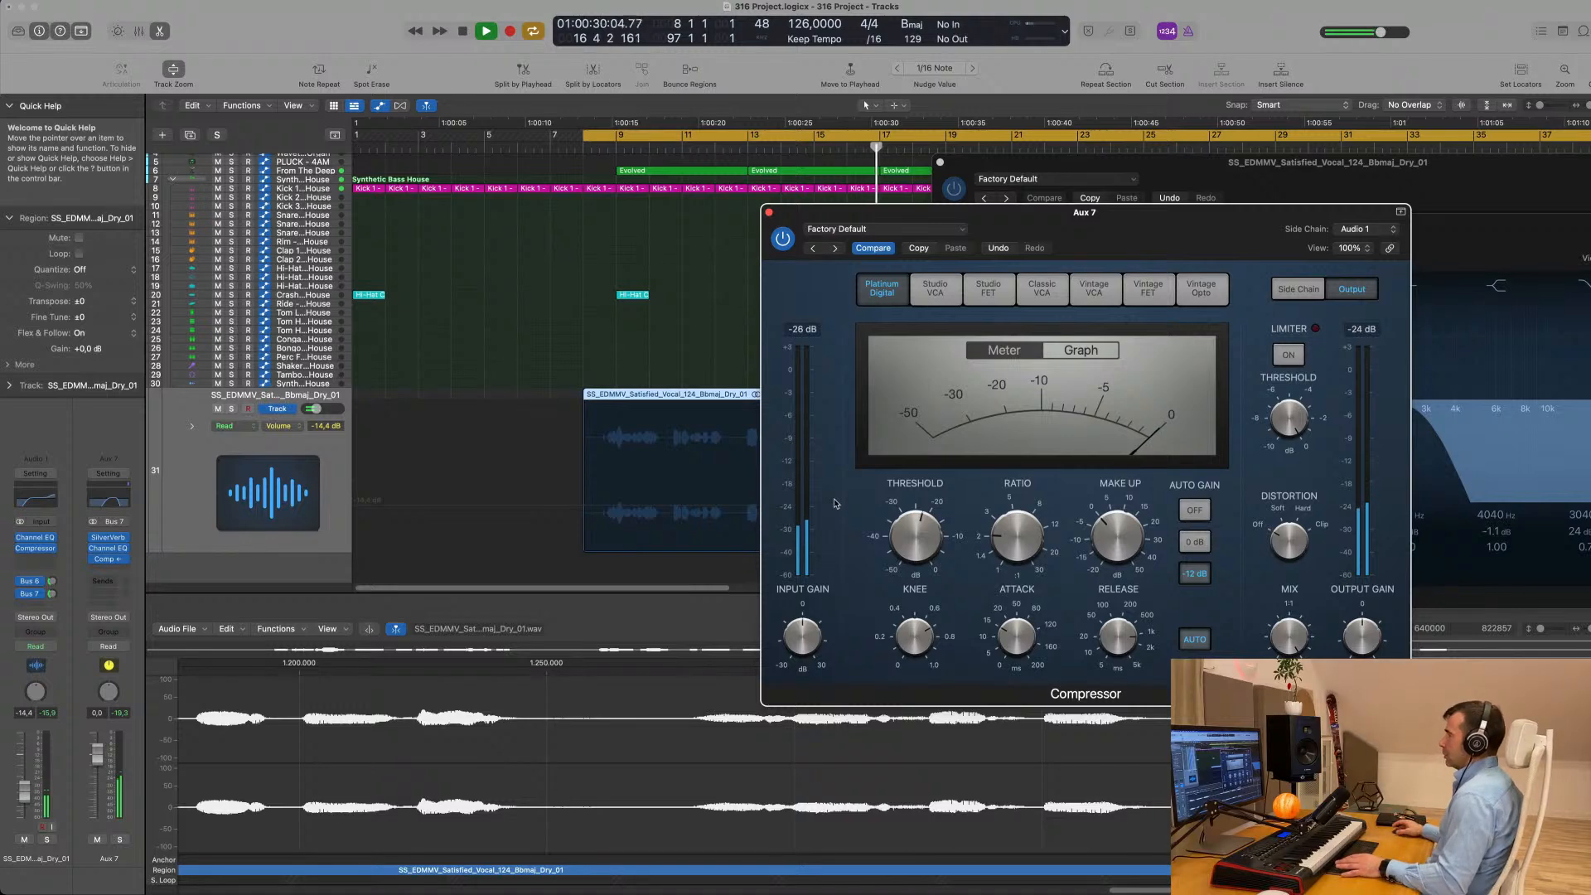
key(space)
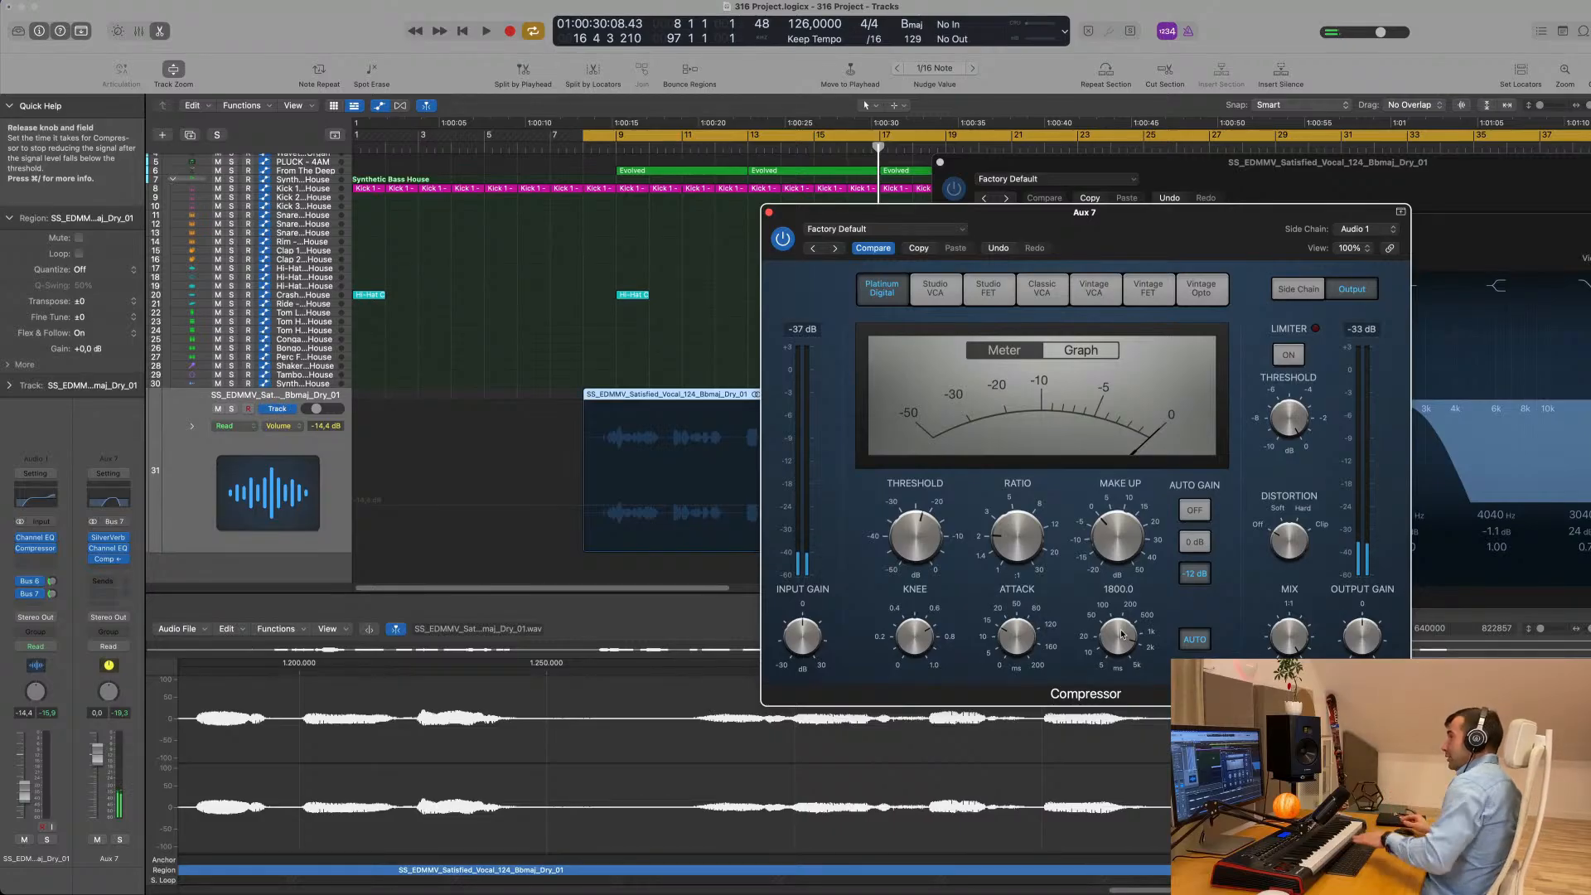
- Replay the vocal and check how the side-chained compressor ducks the reverb, moving its window aside to follow the region
key(space)
mouse_move(1203, 233)
mouse_down()
mouse_move(1247, 187)
mouse_move(1256, 221)
mouse_move(1210, 230)
mouse_up()
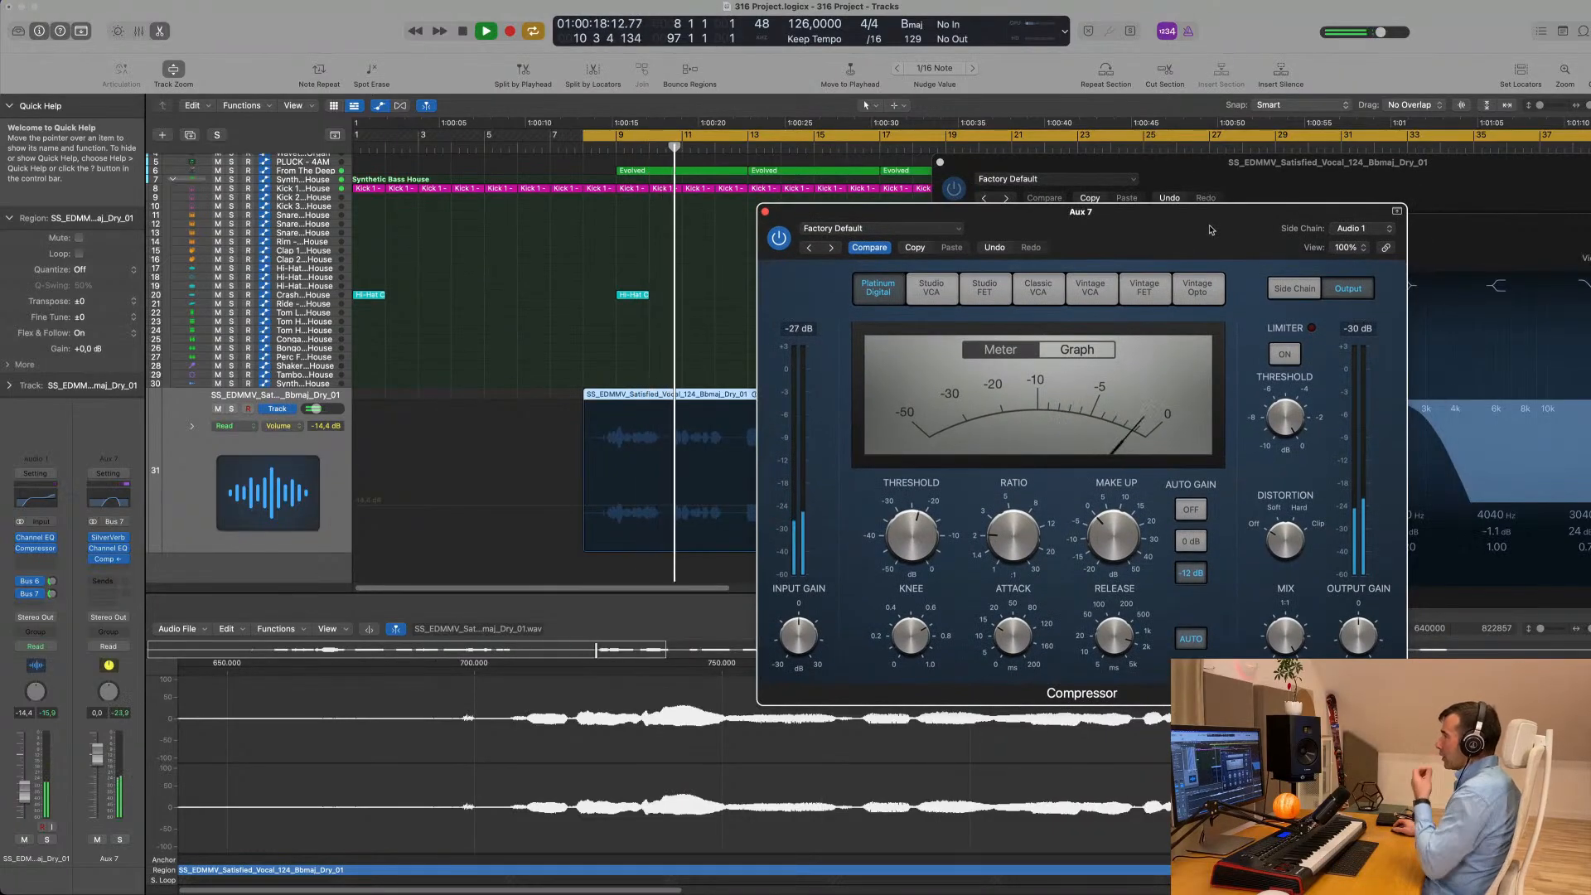
drag(1210, 230, 1261, 229)
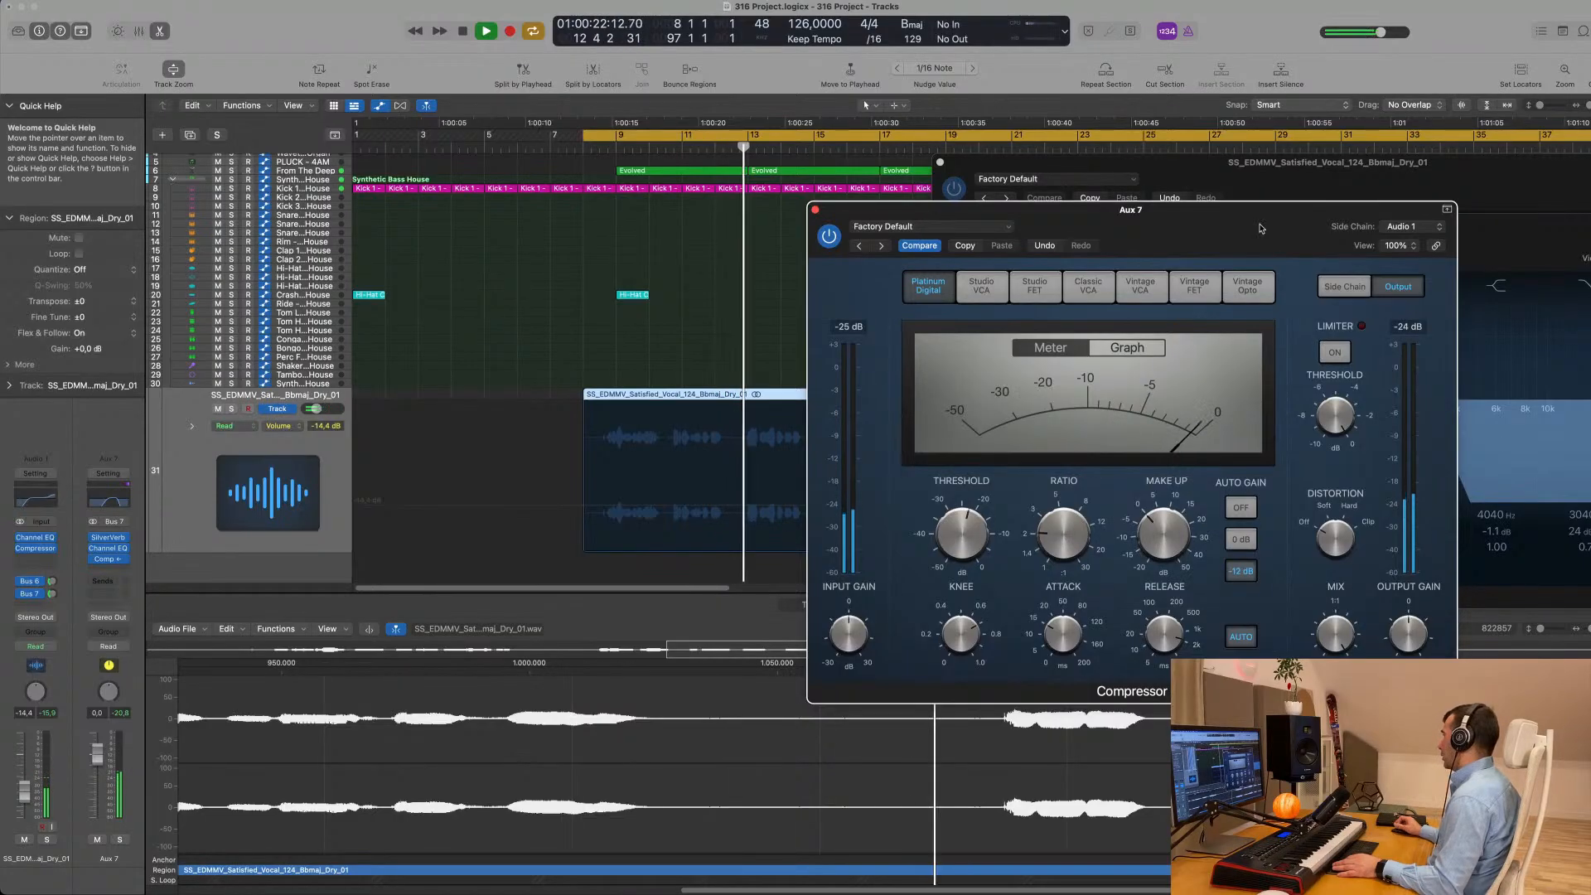
drag(1261, 229, 1218, 238)
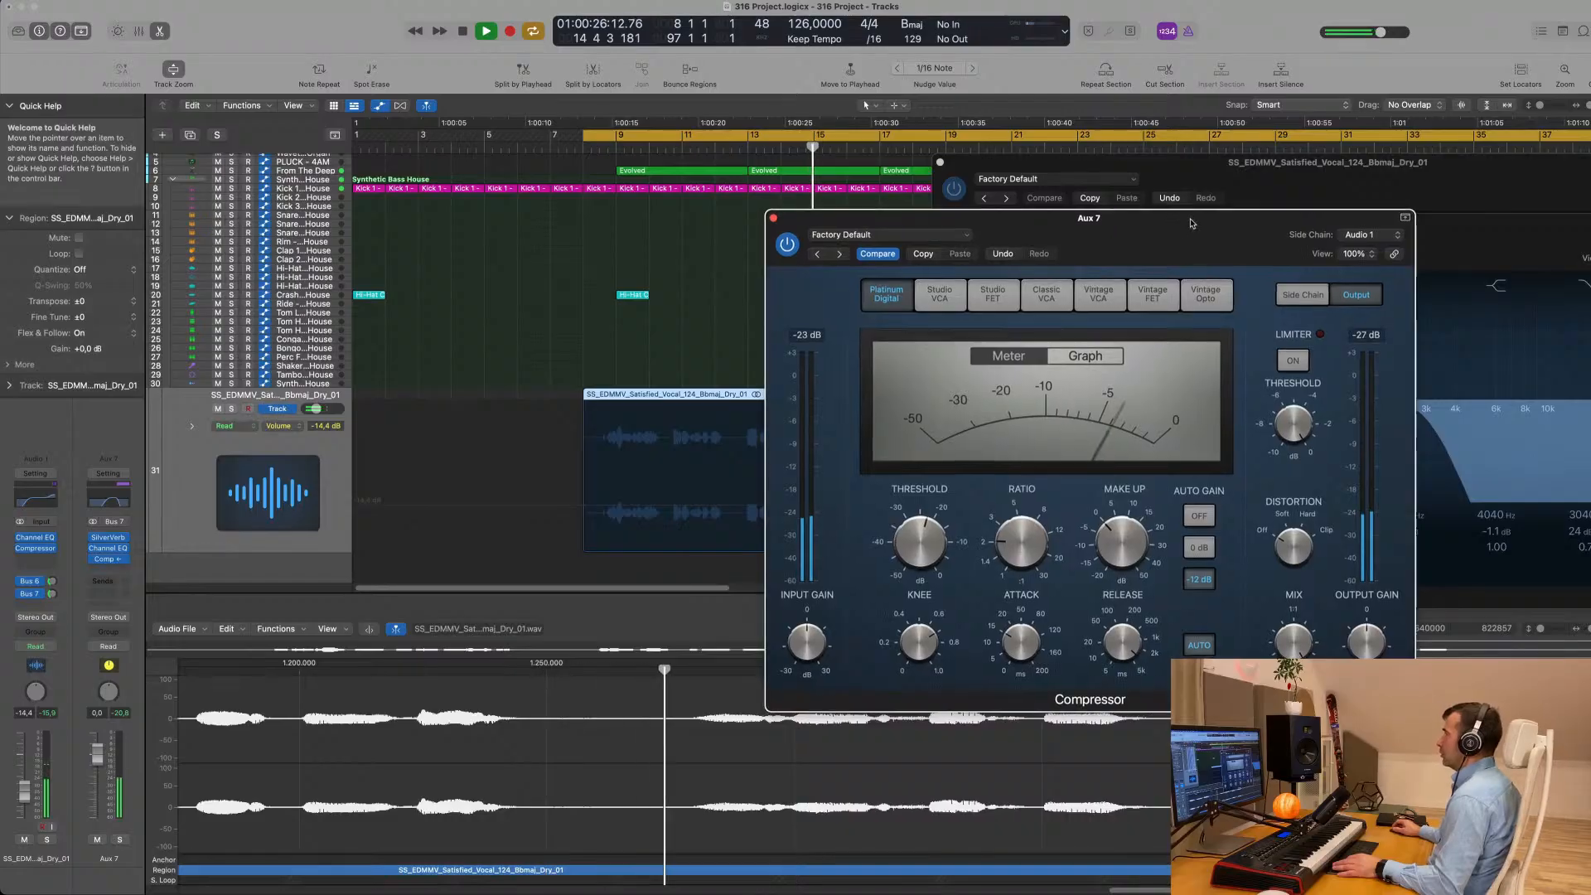
drag(1171, 224, 1375, 242)
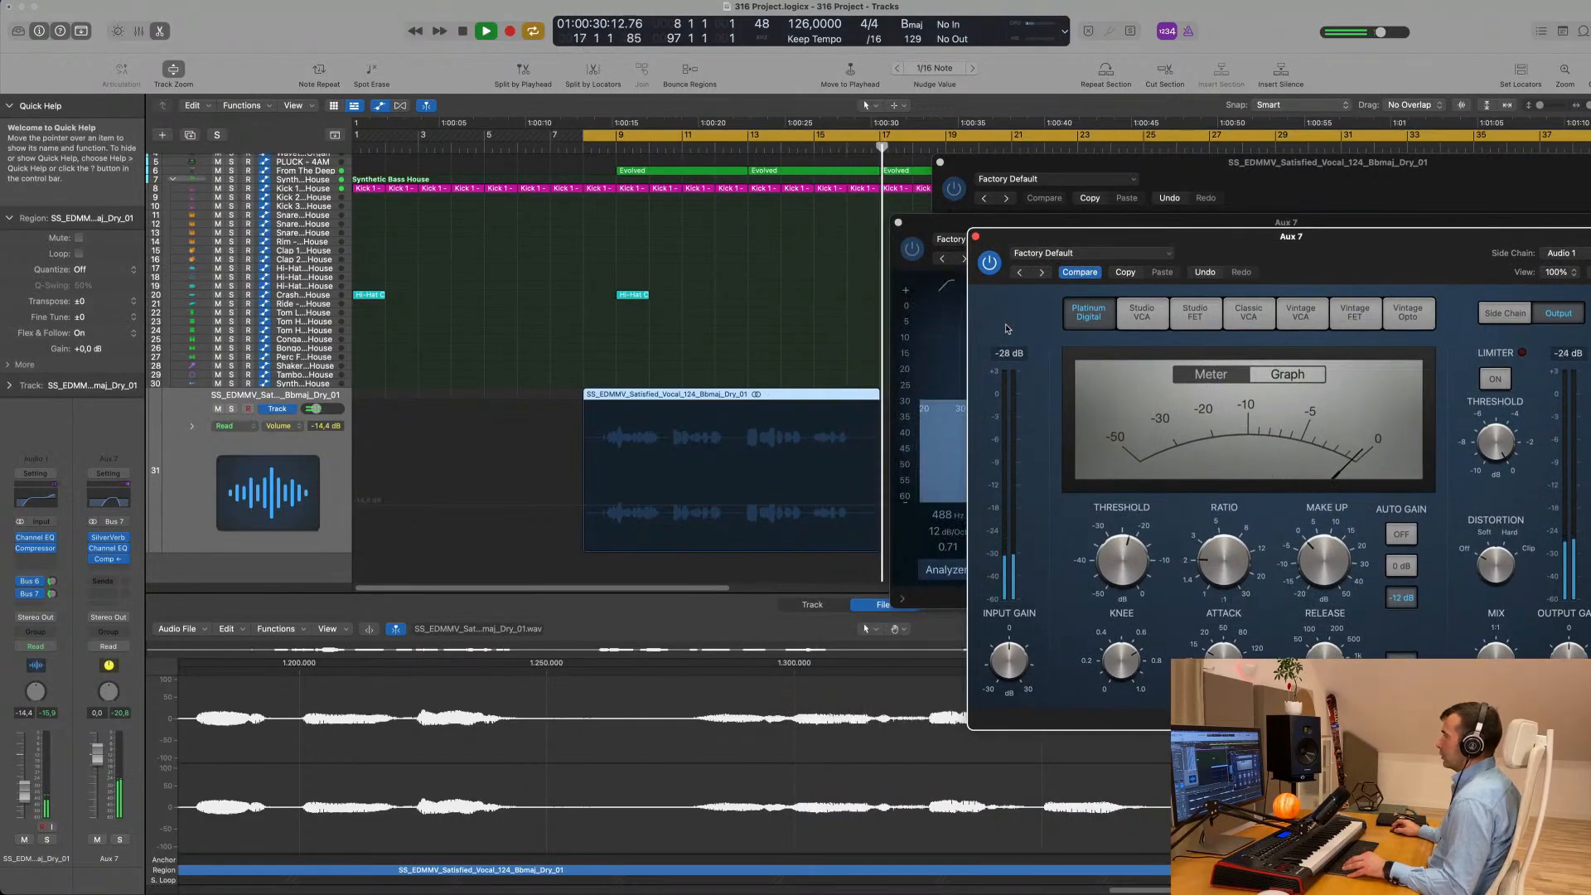
drag(1359, 245, 1105, 238)
key(space)
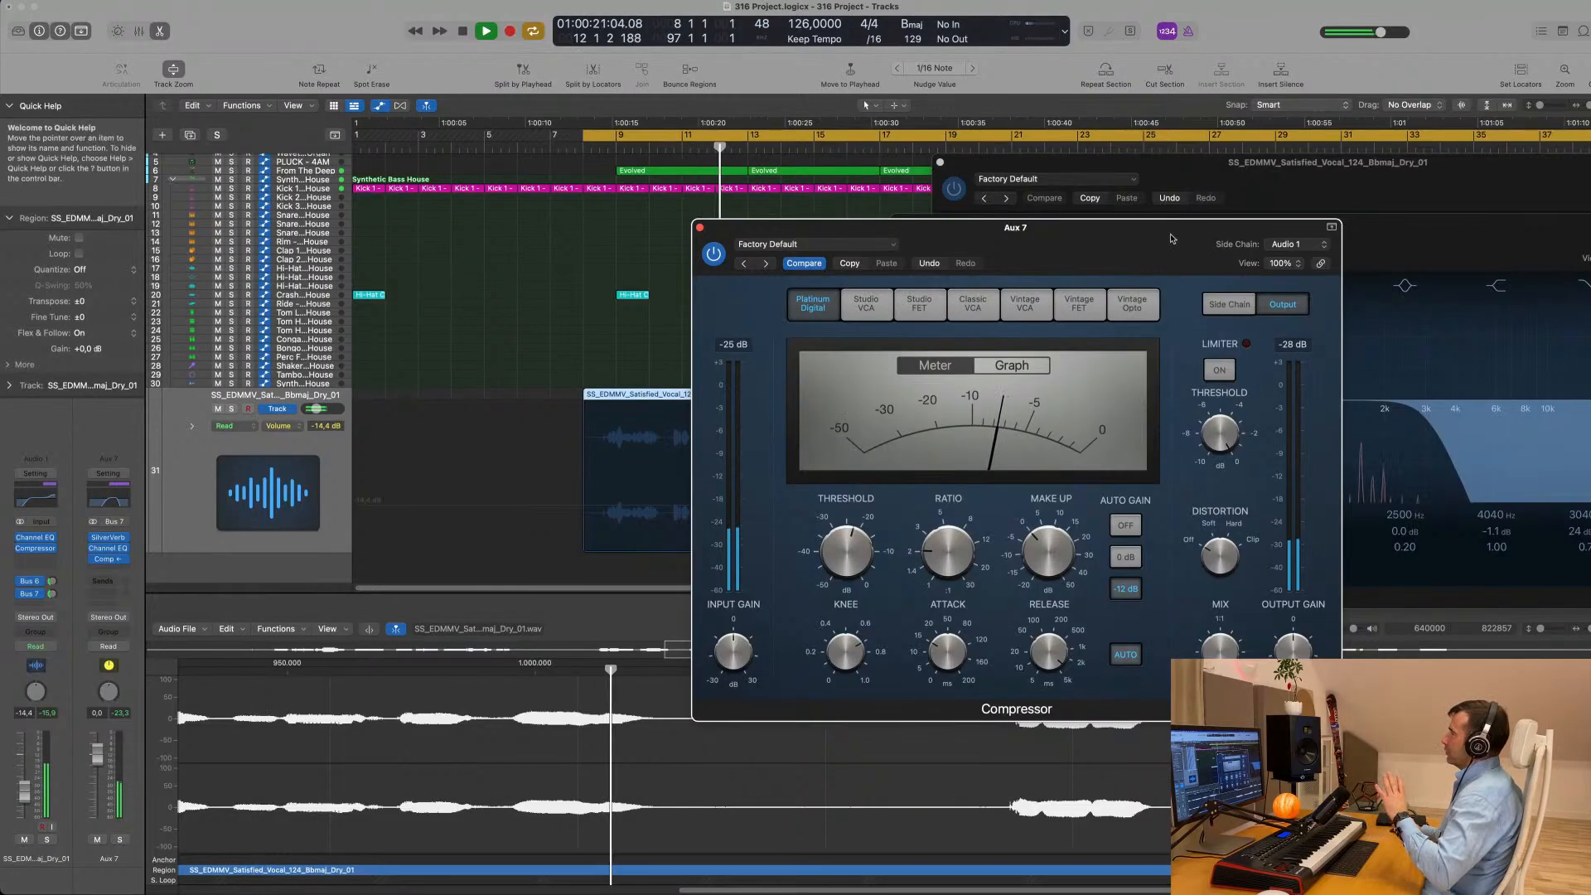
drag(1147, 256, 1279, 251)
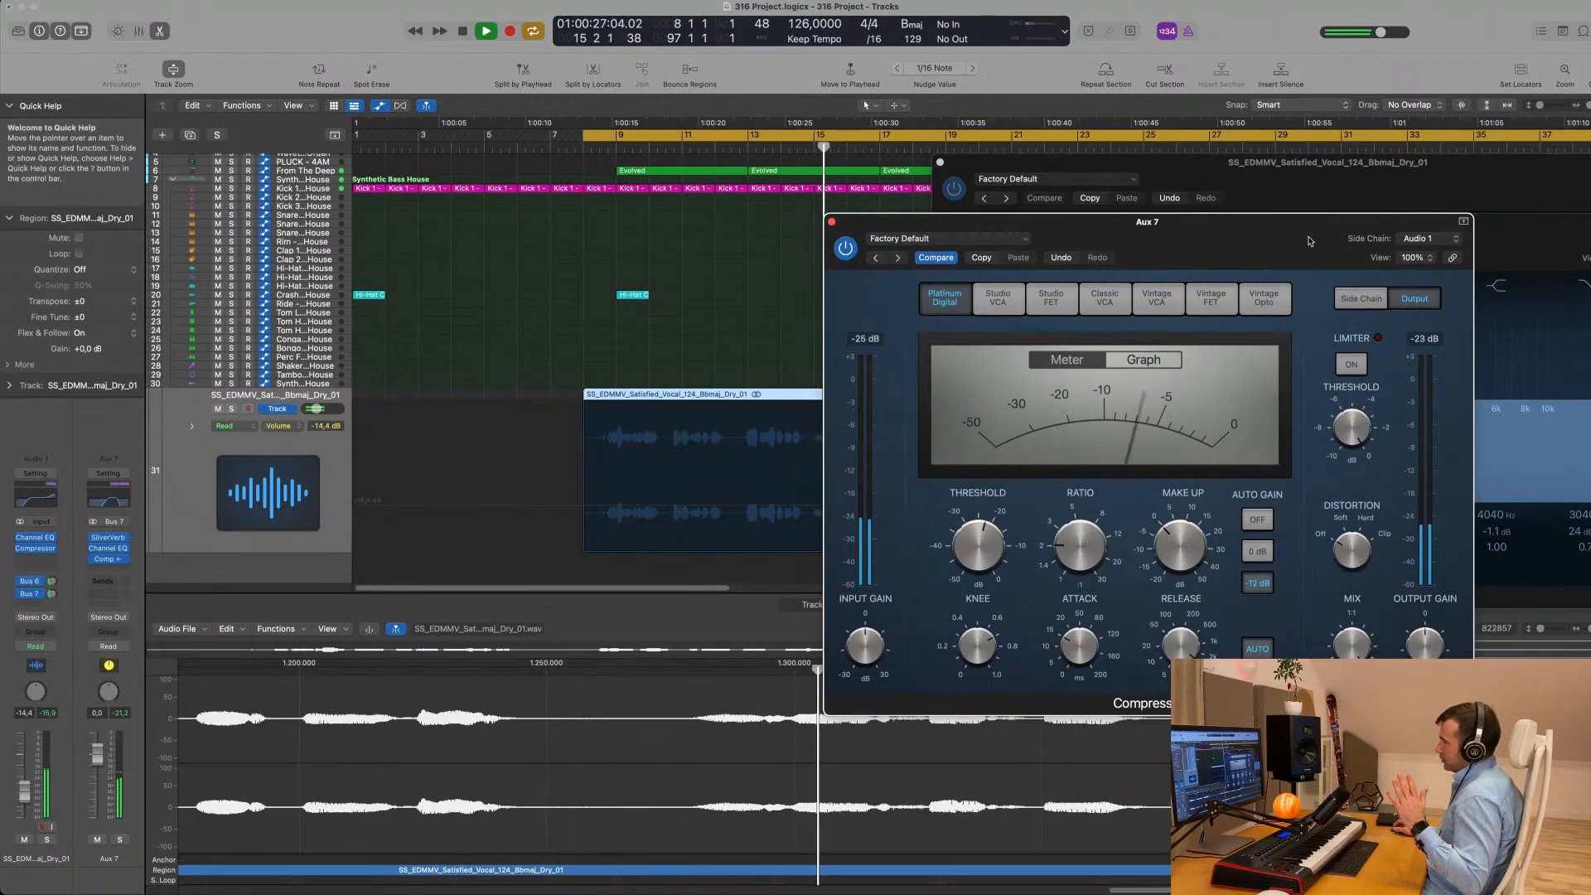
drag(1310, 242, 1554, 245)
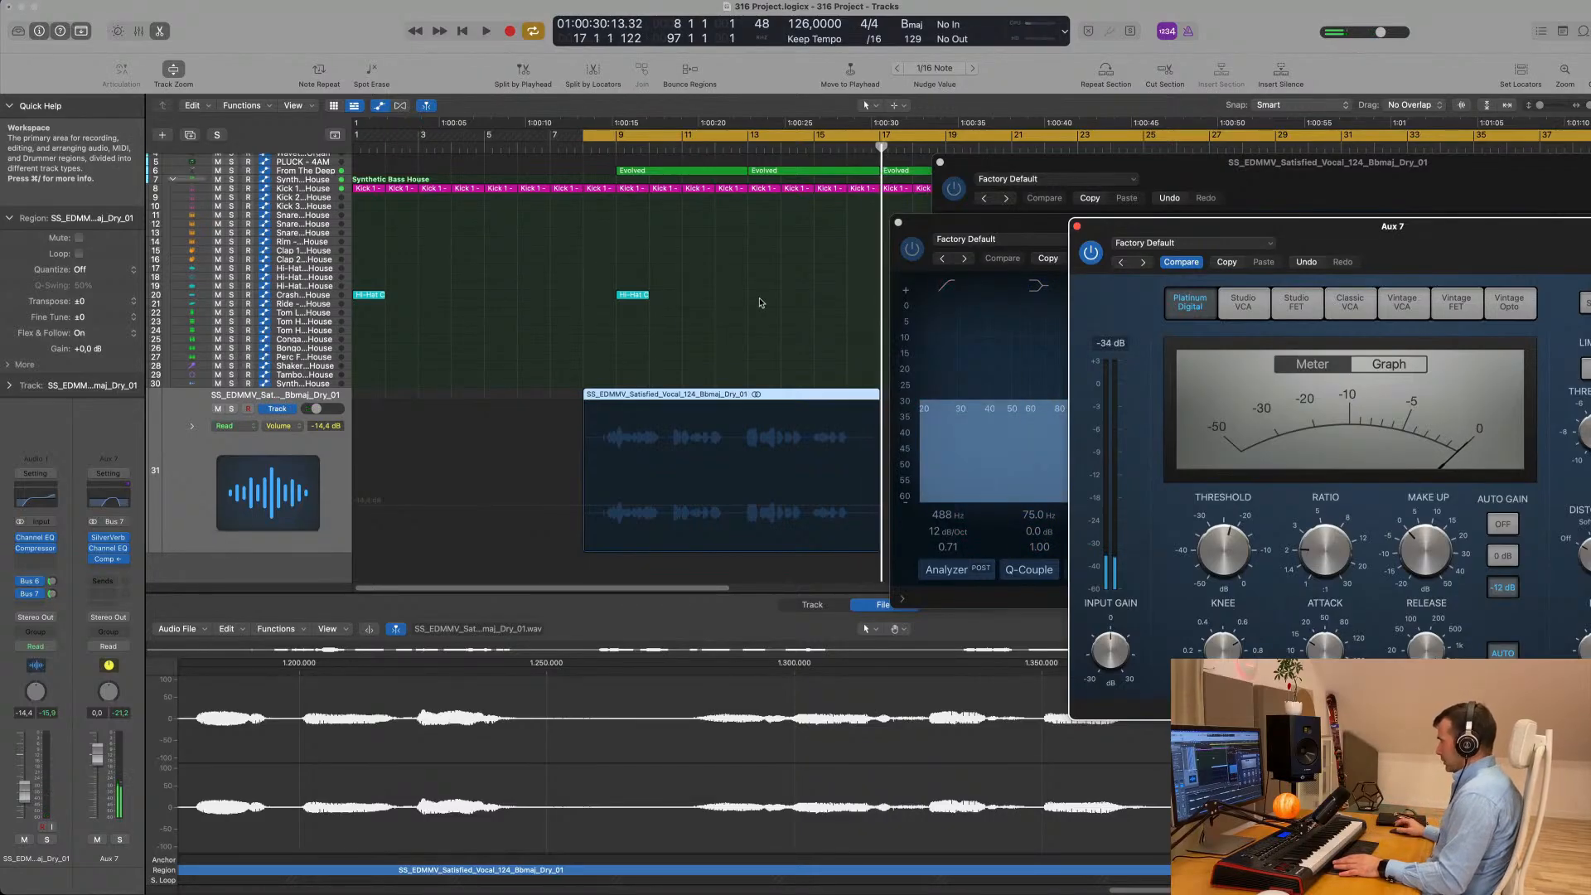
- Fine-tune the Aux 7 compressor's ratio and threshold while the vocal plays, and set its release to 3500 ms
key(space)
drag(1326, 226, 1002, 278)
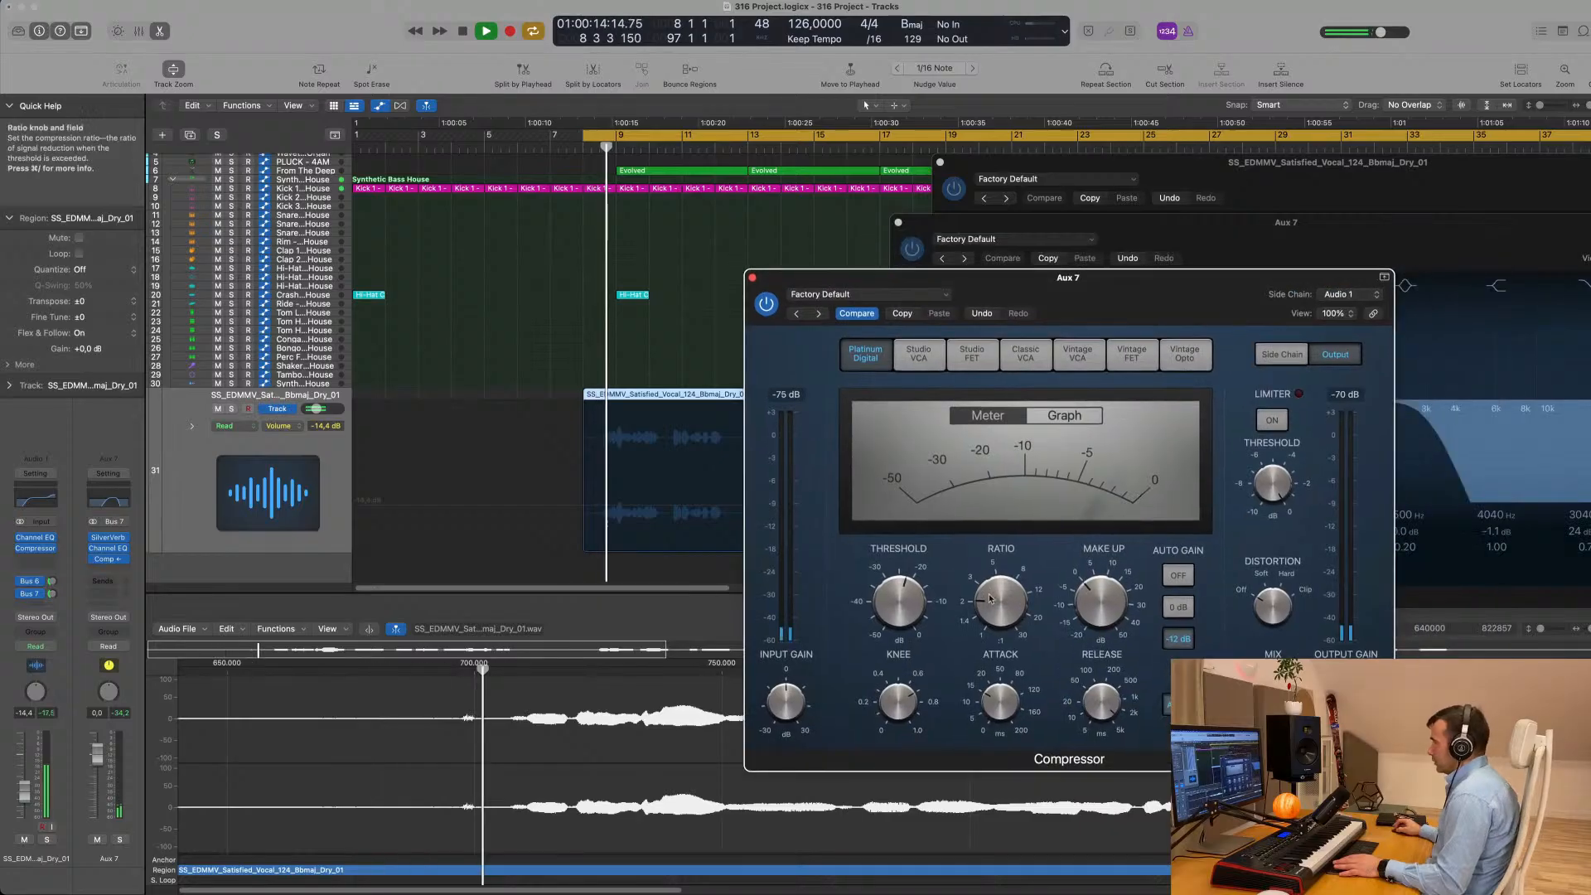
drag(1003, 593, 1004, 585)
drag(902, 610, 906, 612)
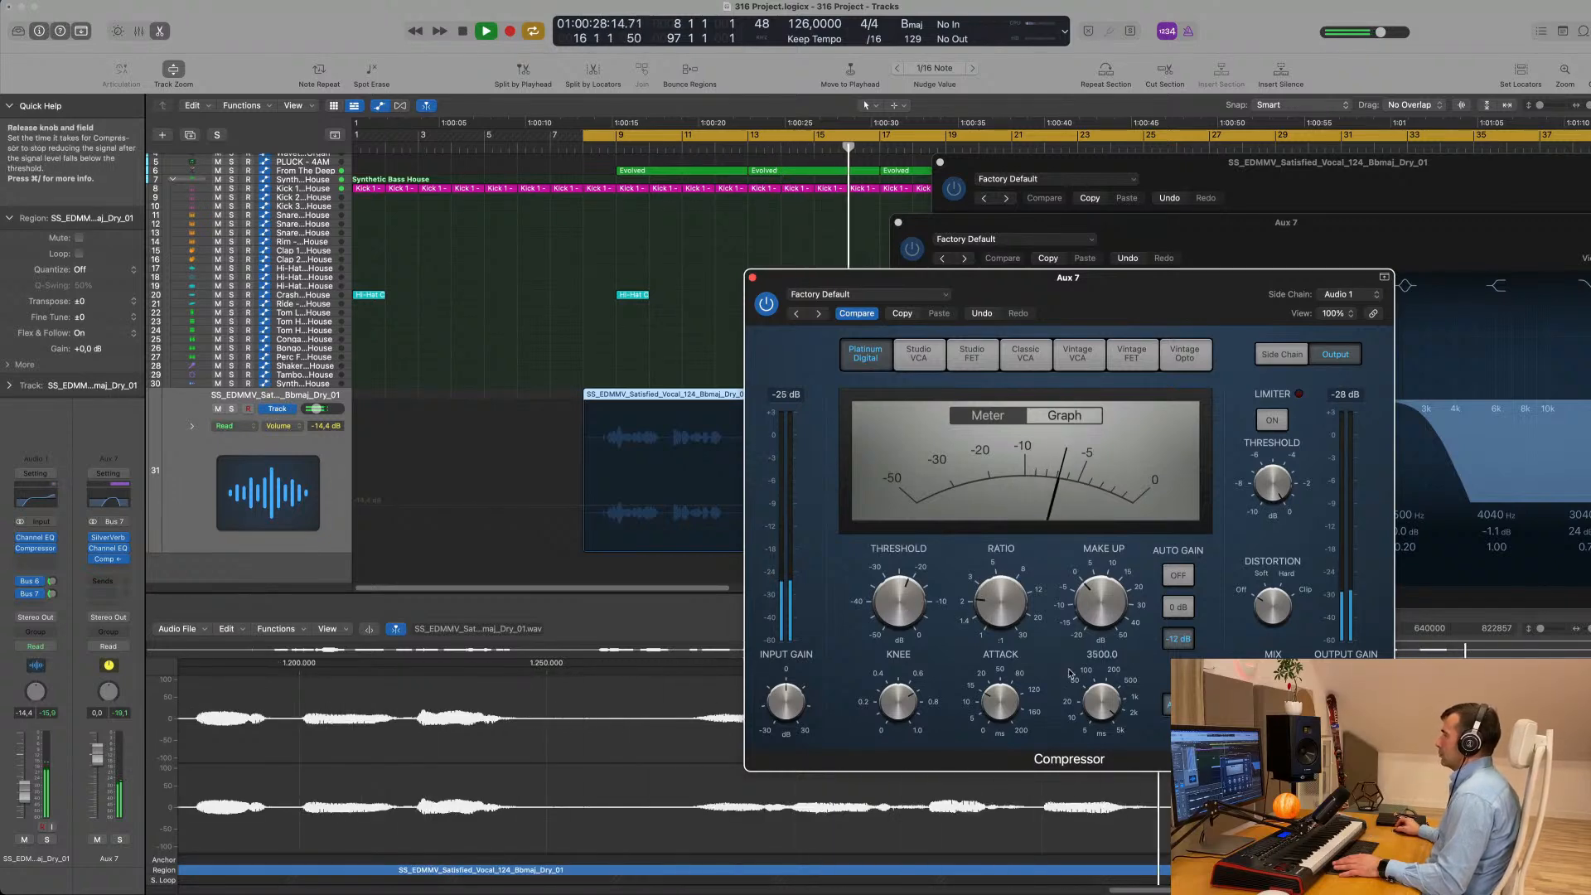
- Close the Aux 7 Compressor window and both the Aux 7 and vocal Channel EQ windows
drag(1124, 290, 1199, 343)
click(827, 330)
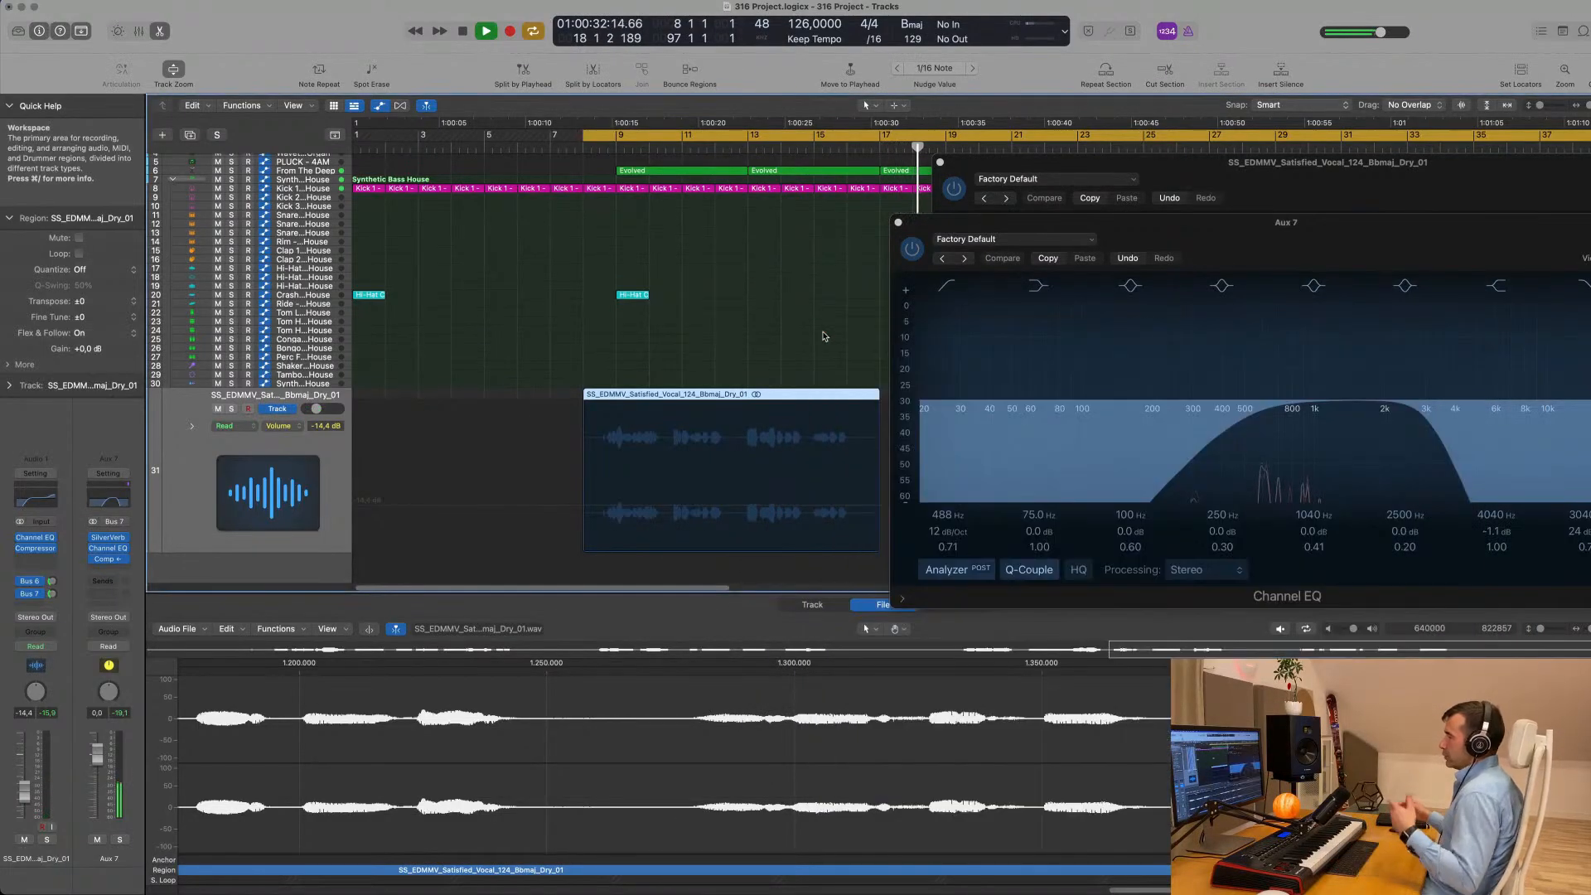
click(898, 222)
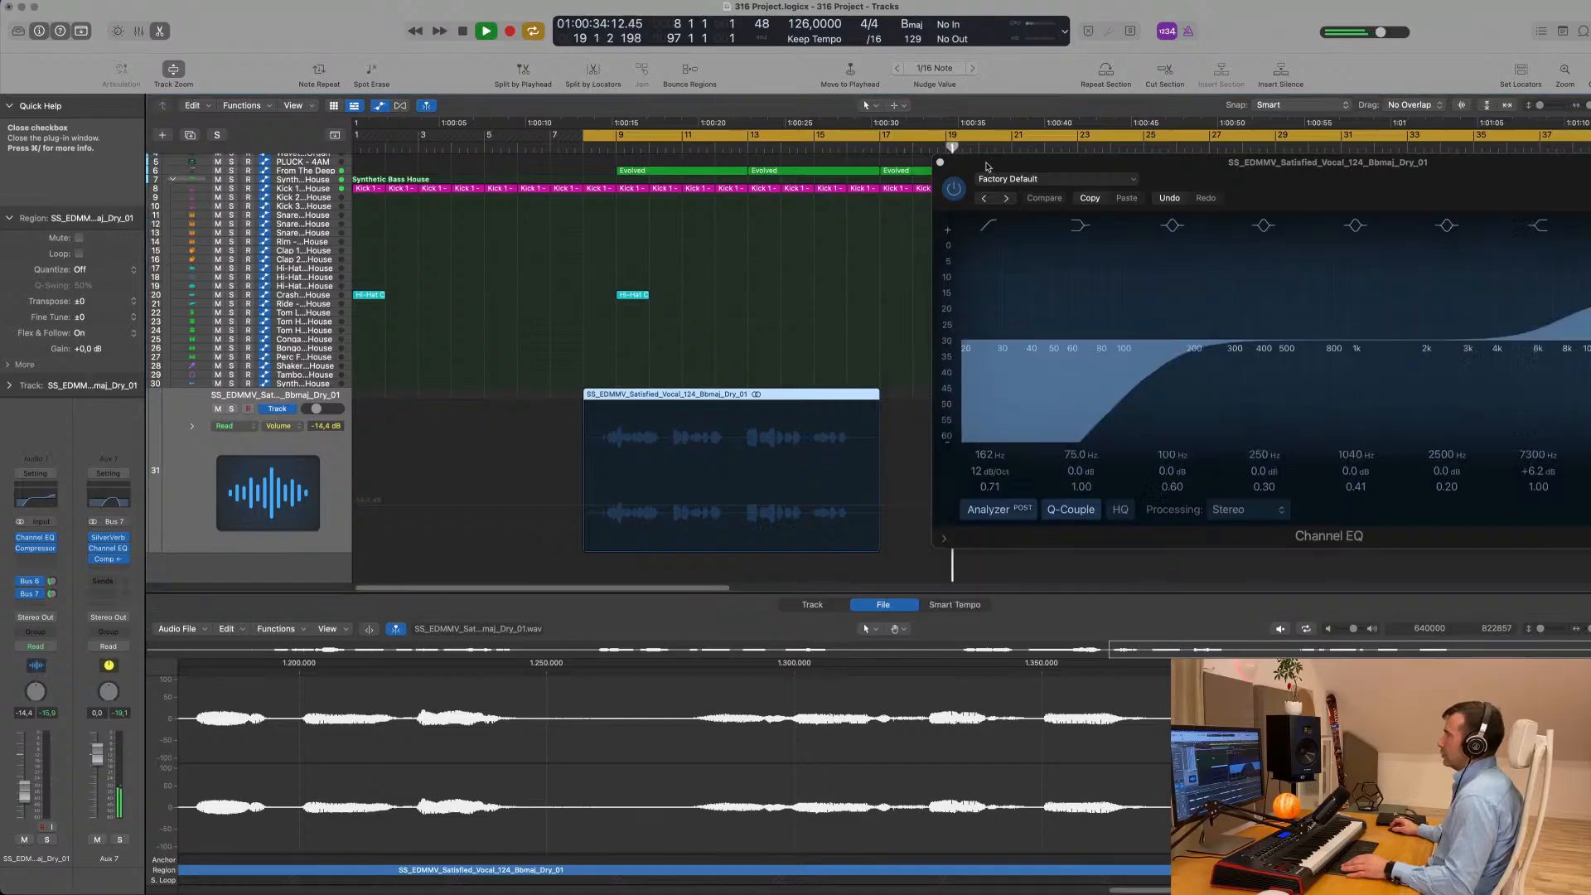
click(940, 164)
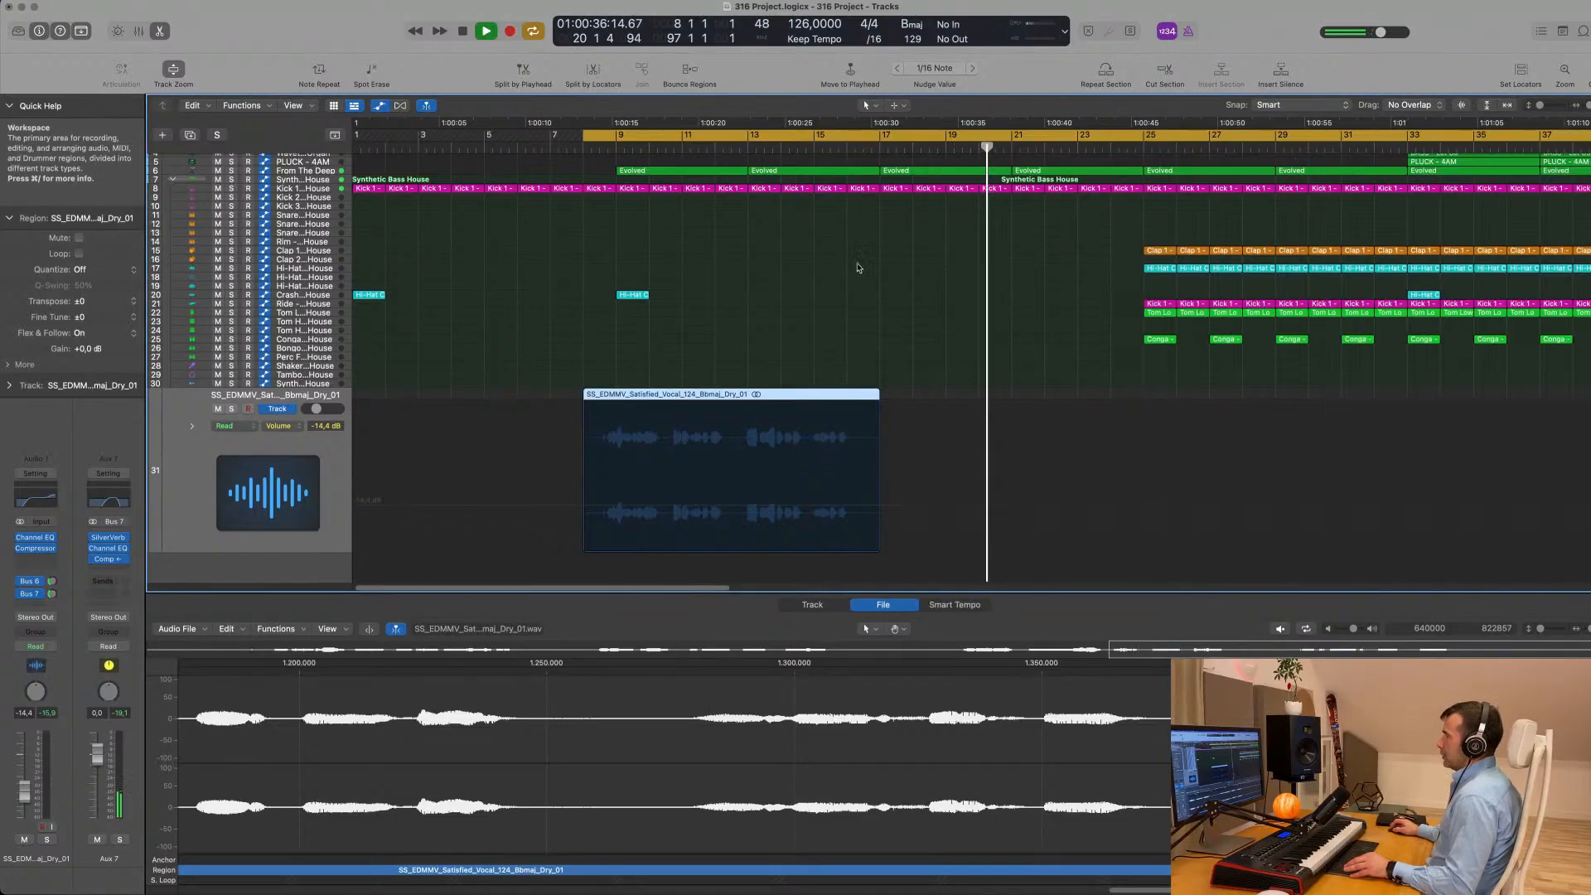
- Replay the vocal with the arrangement and lower the vocal track's volume to about -17 dB
ctrl+alt+click(854, 265)
key(space)
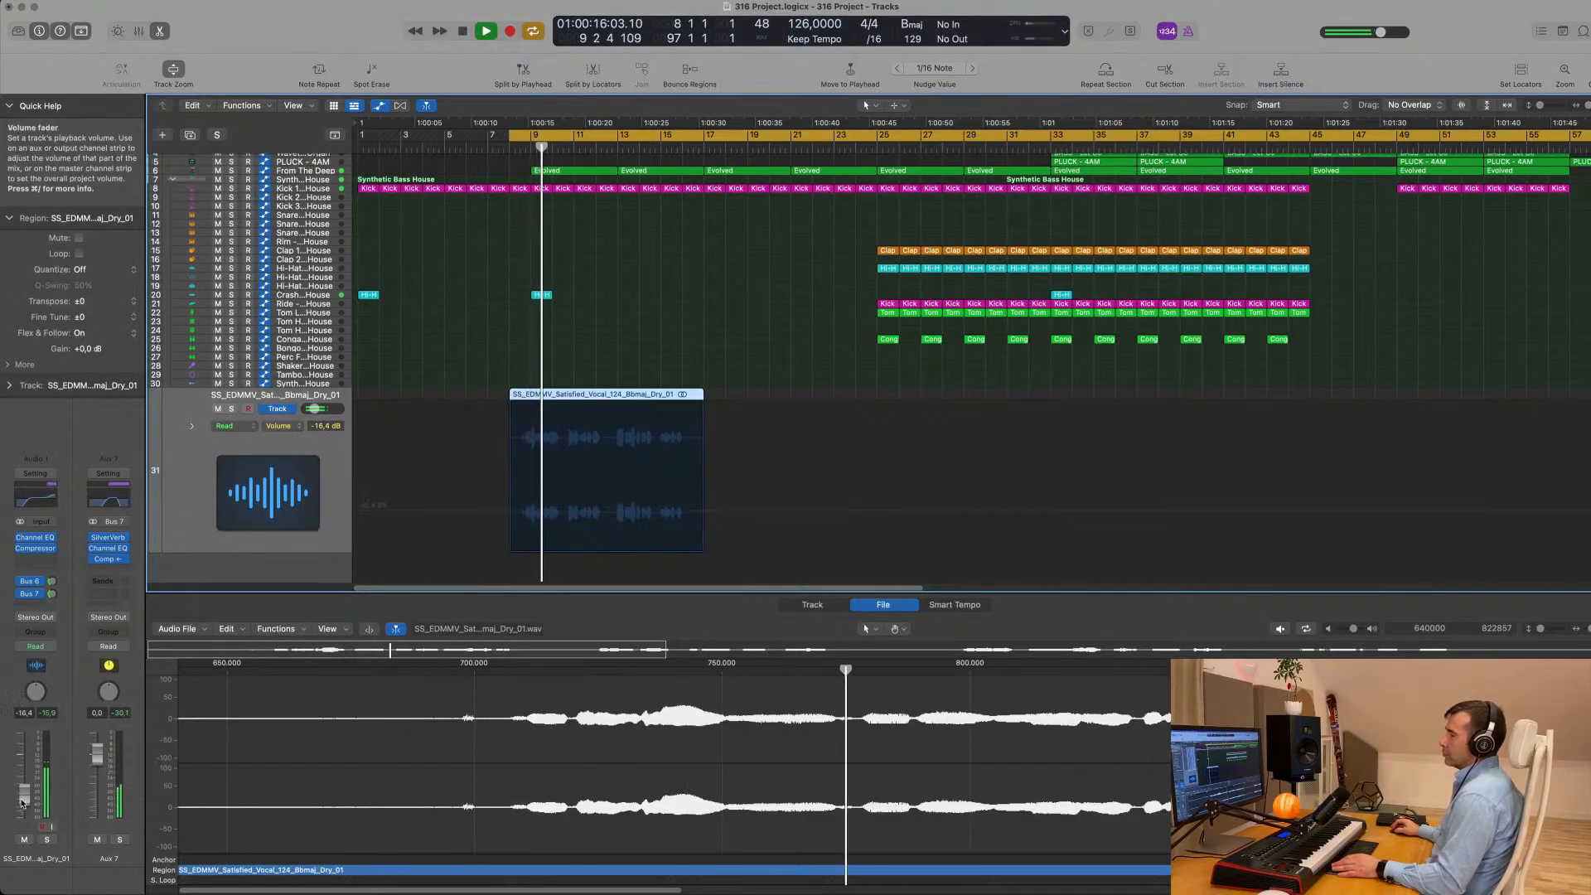
drag(24, 792, 23, 809)
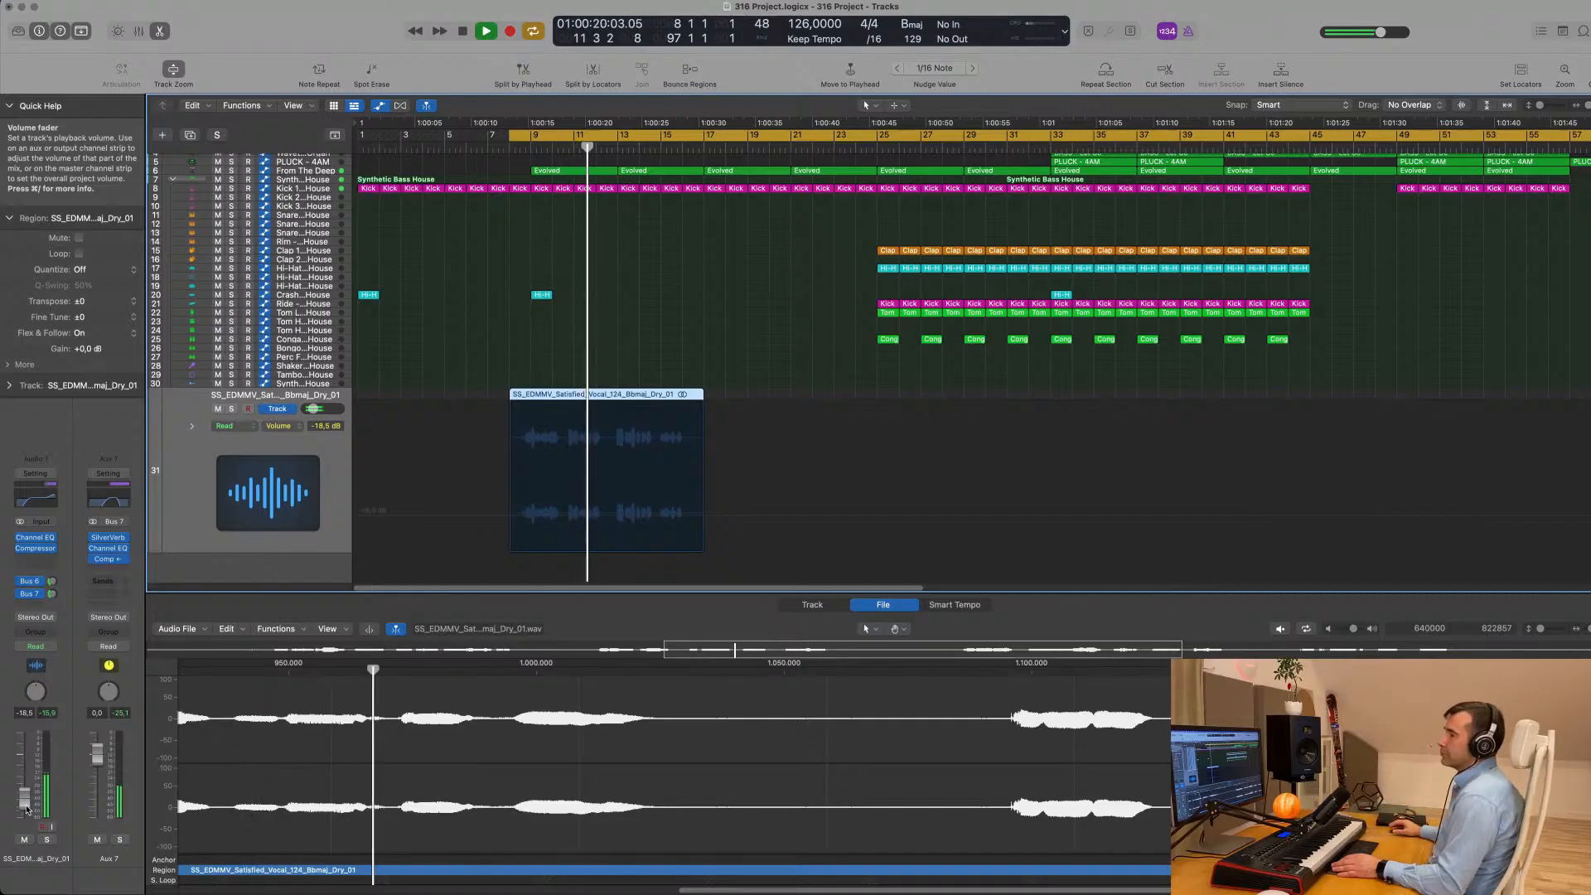
drag(25, 810, 26, 812)
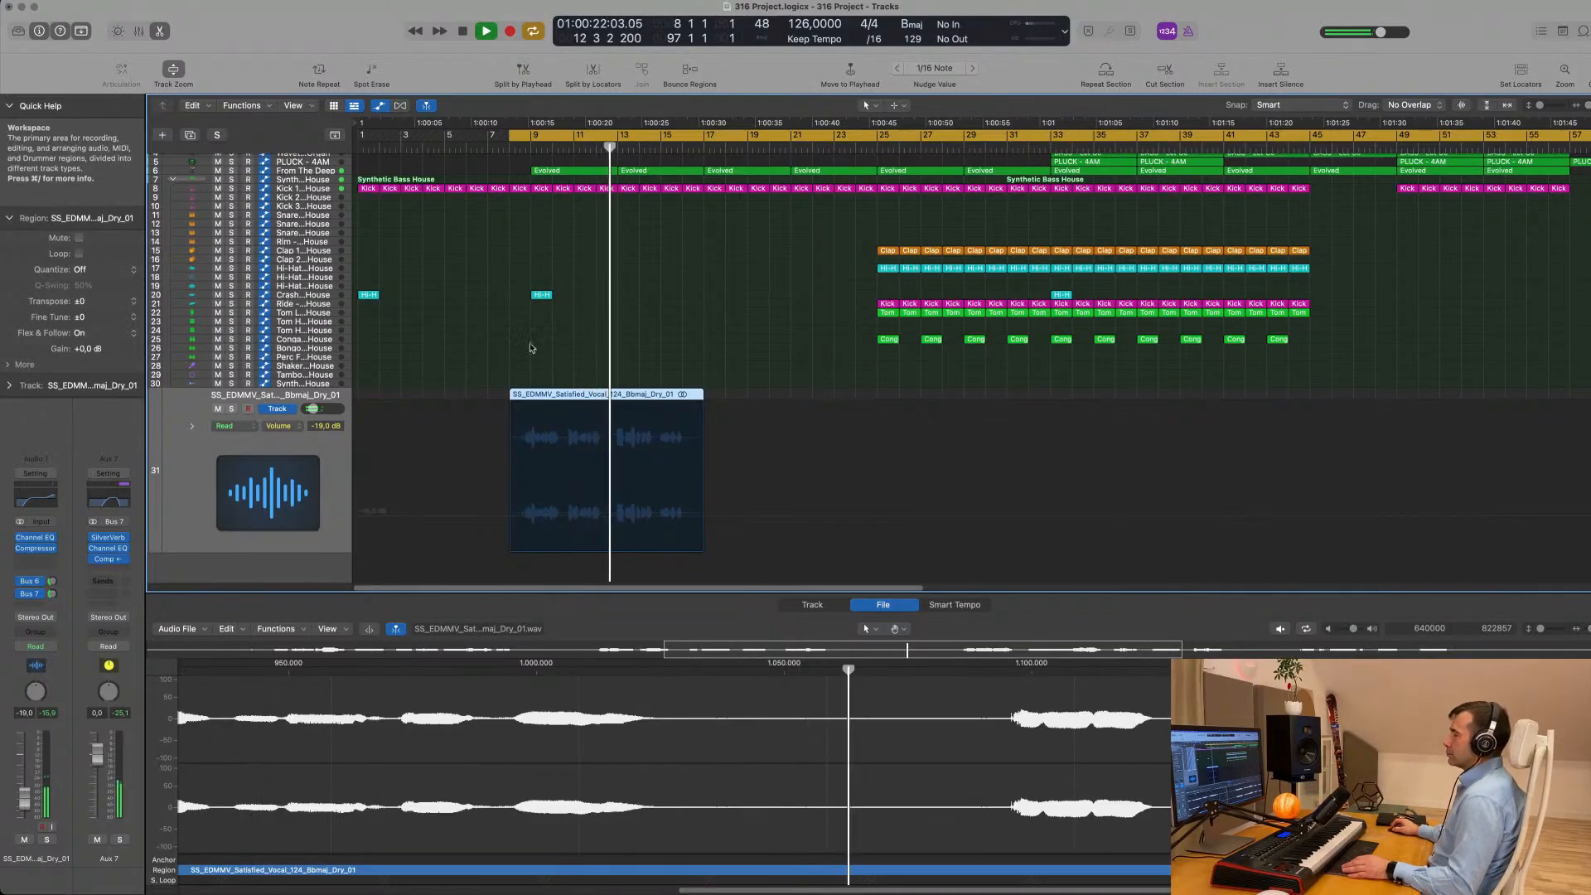
click(717, 337)
click(182, 478)
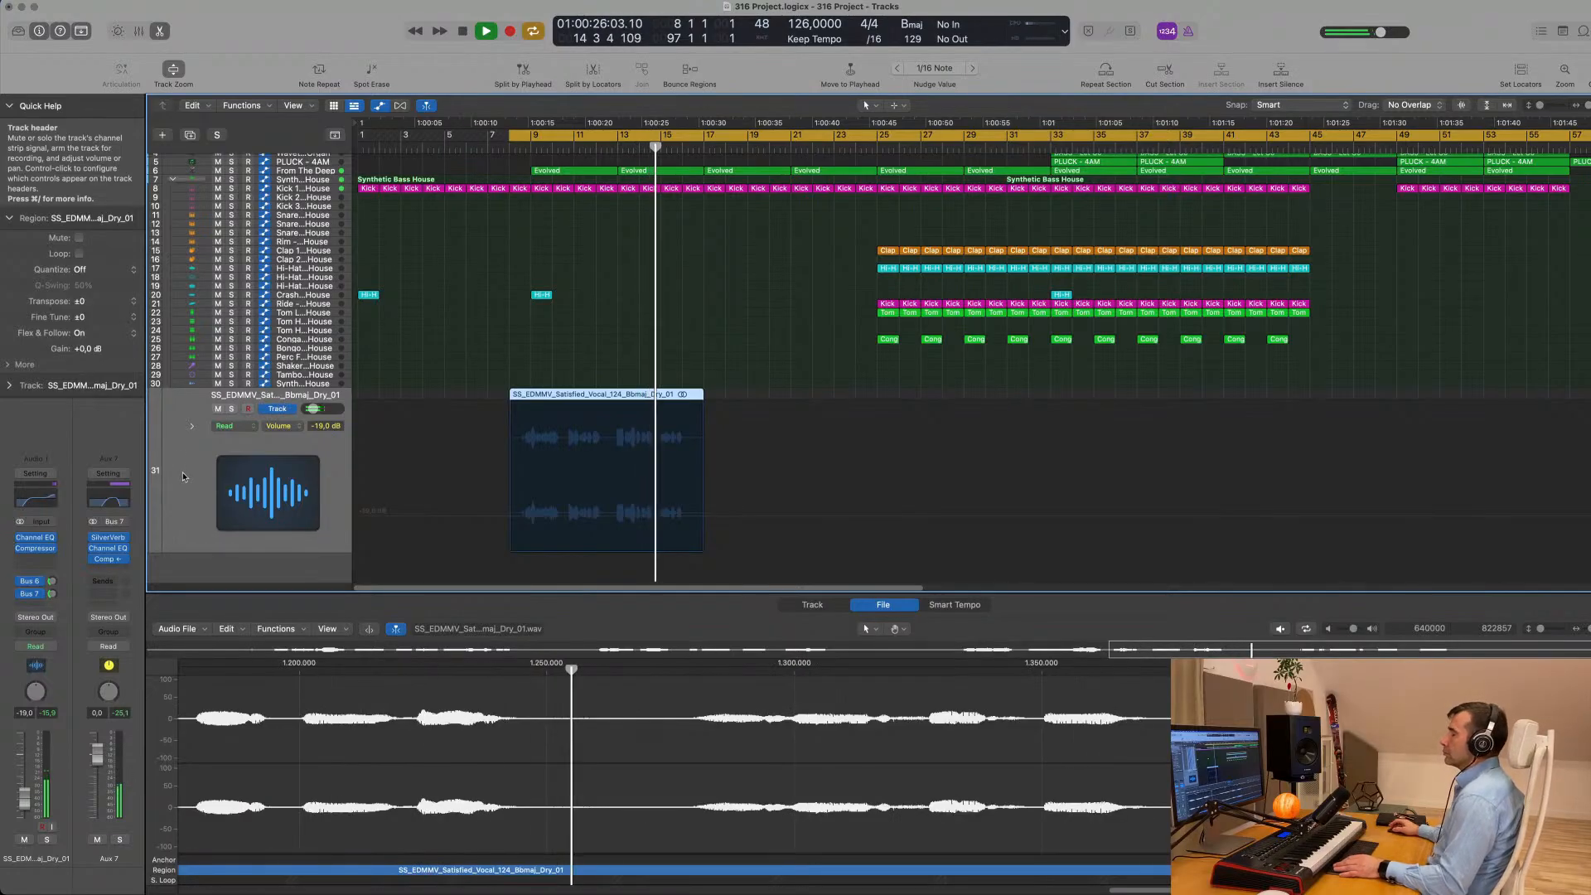
drag(24, 799, 24, 795)
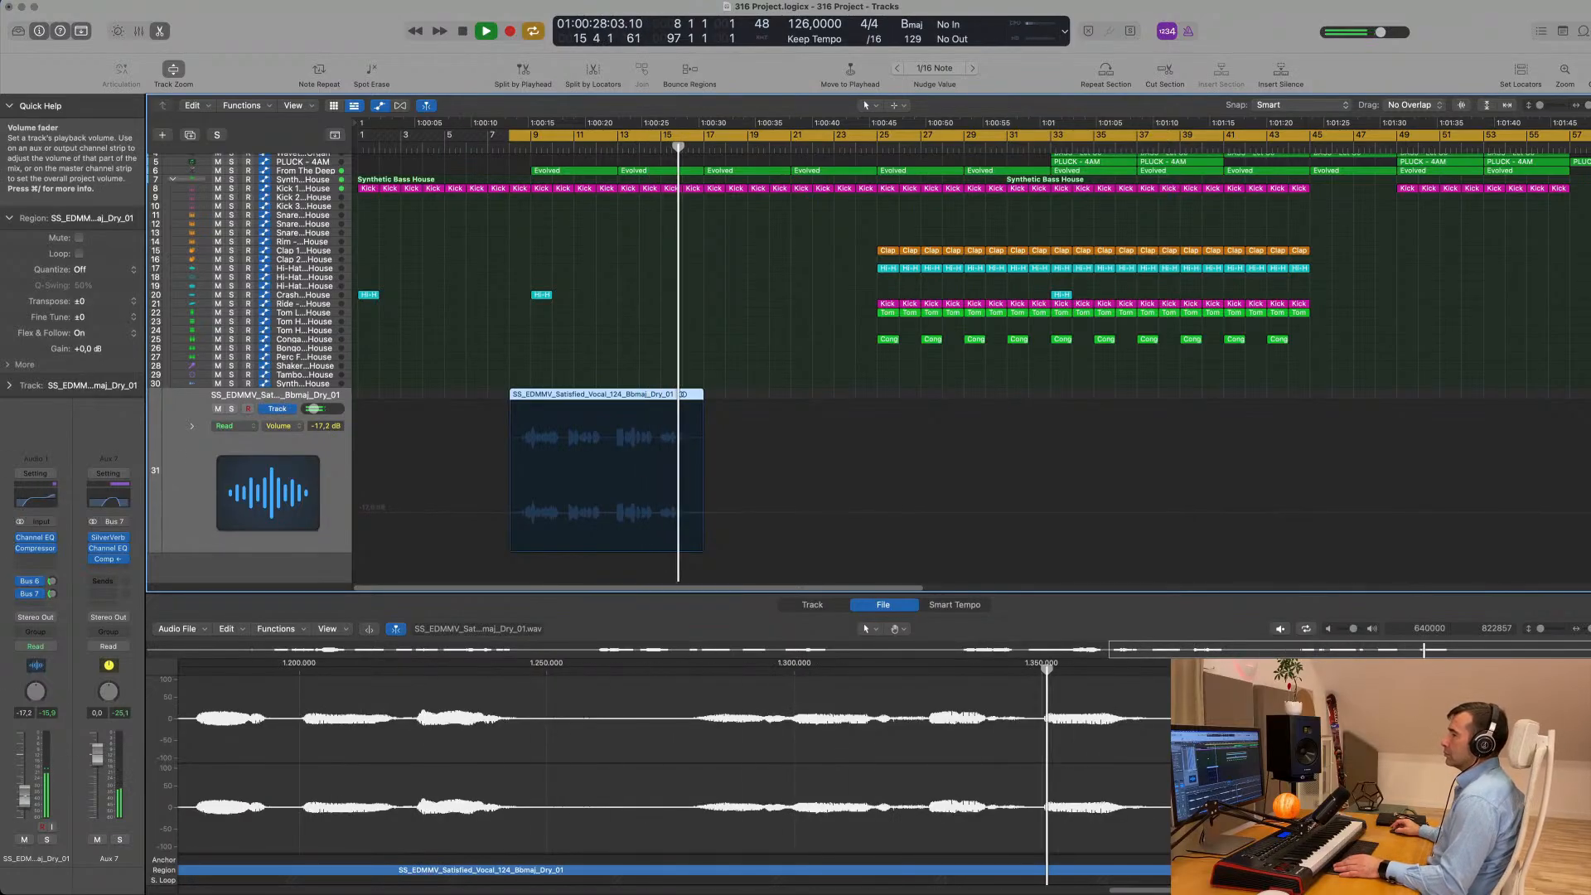
key(space)
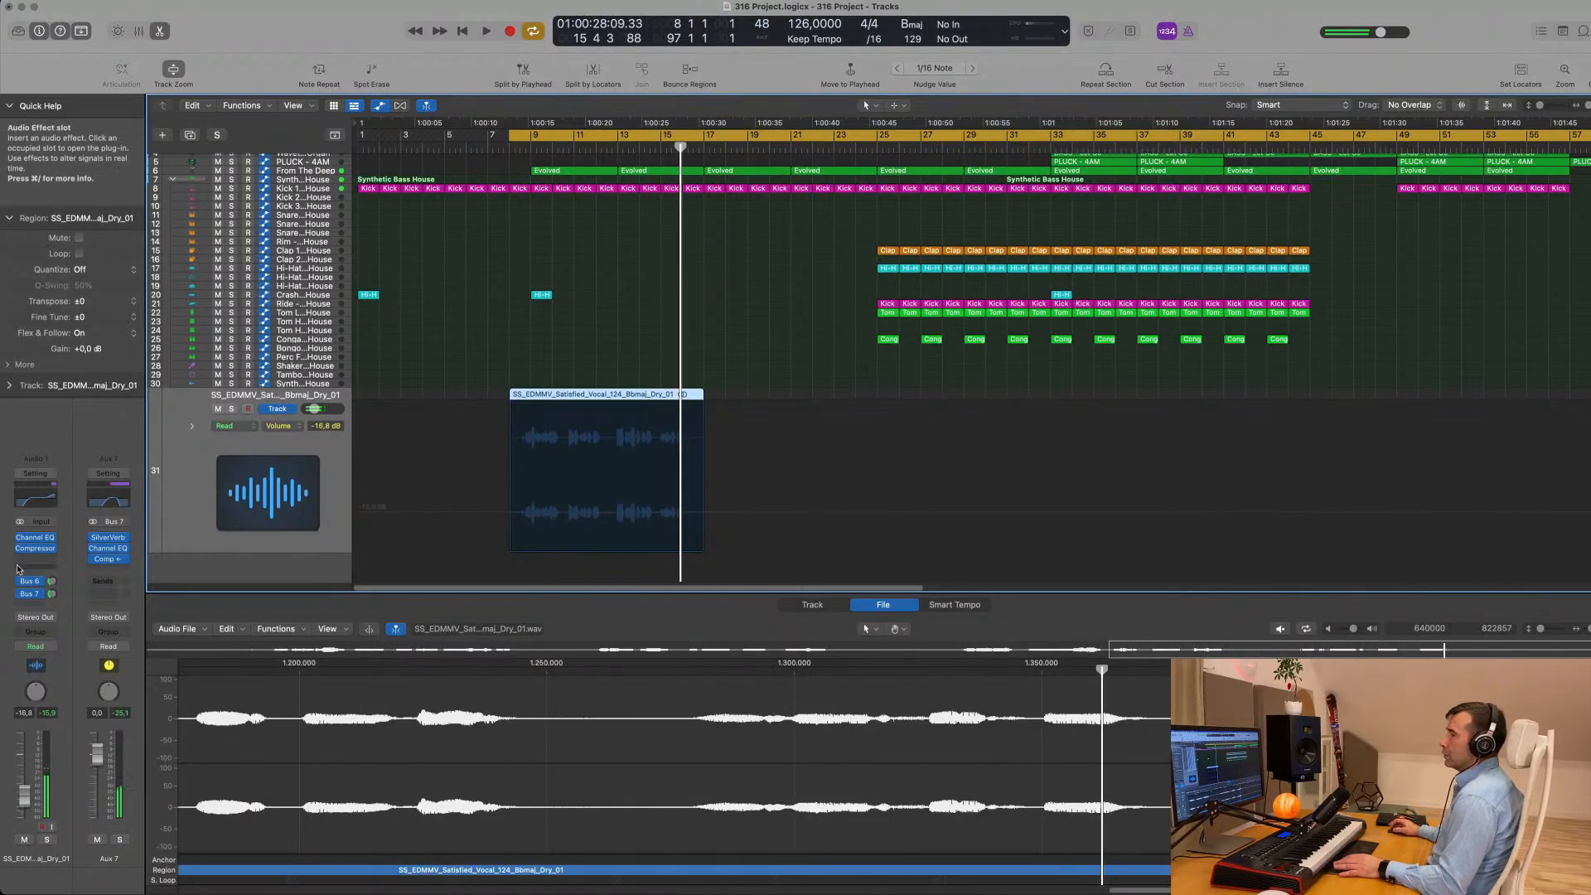
- Add a third send on the vocal track and route it to Bus 8
click(31, 609)
mouse_move(50, 624)
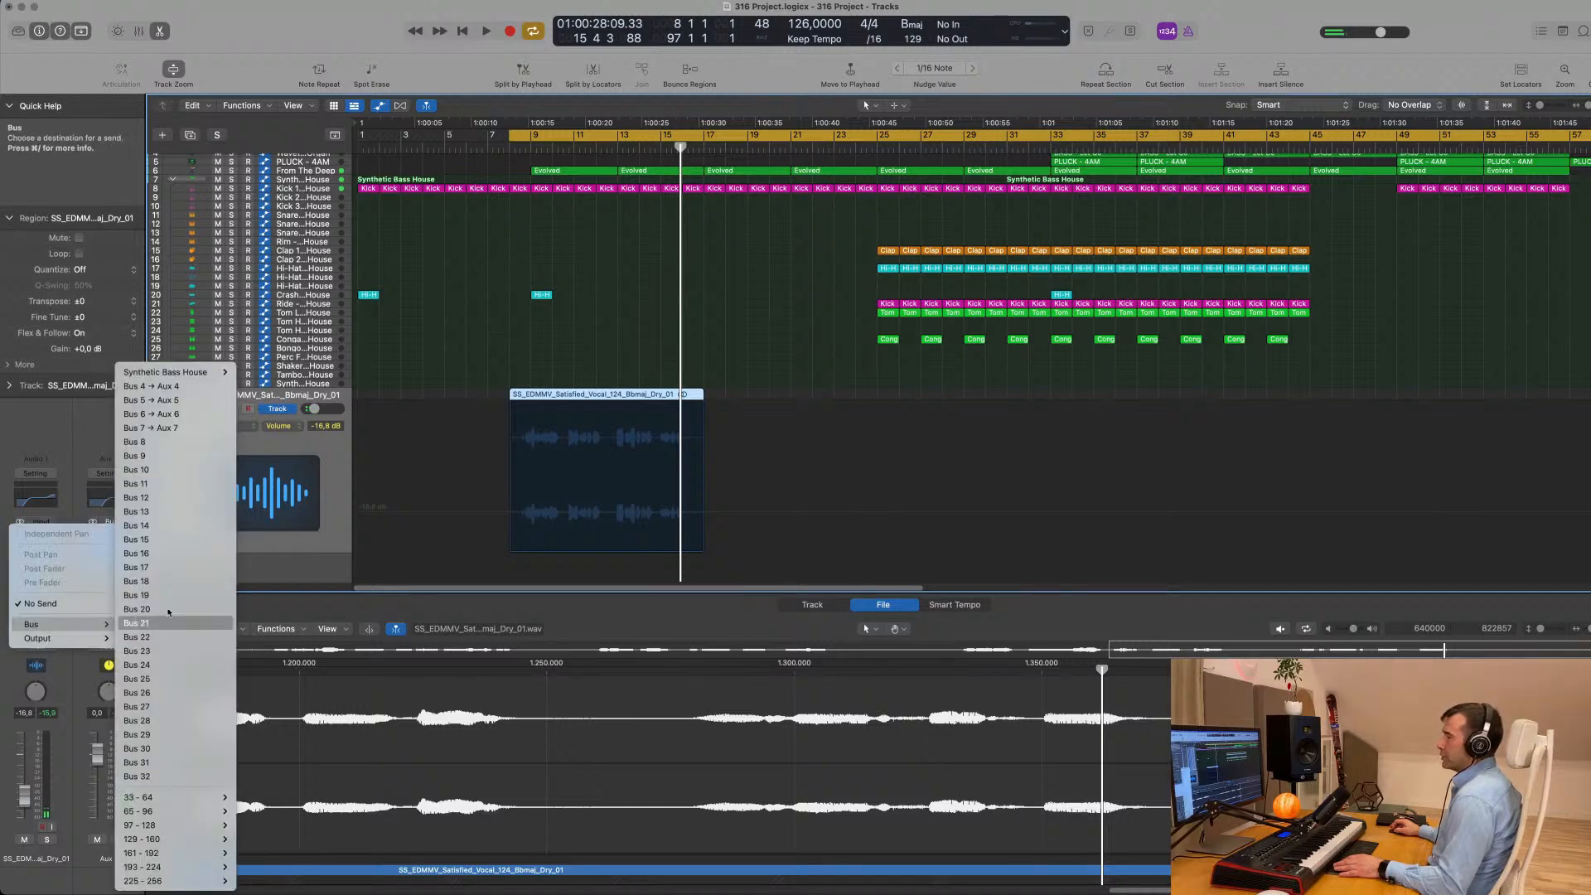
click(158, 443)
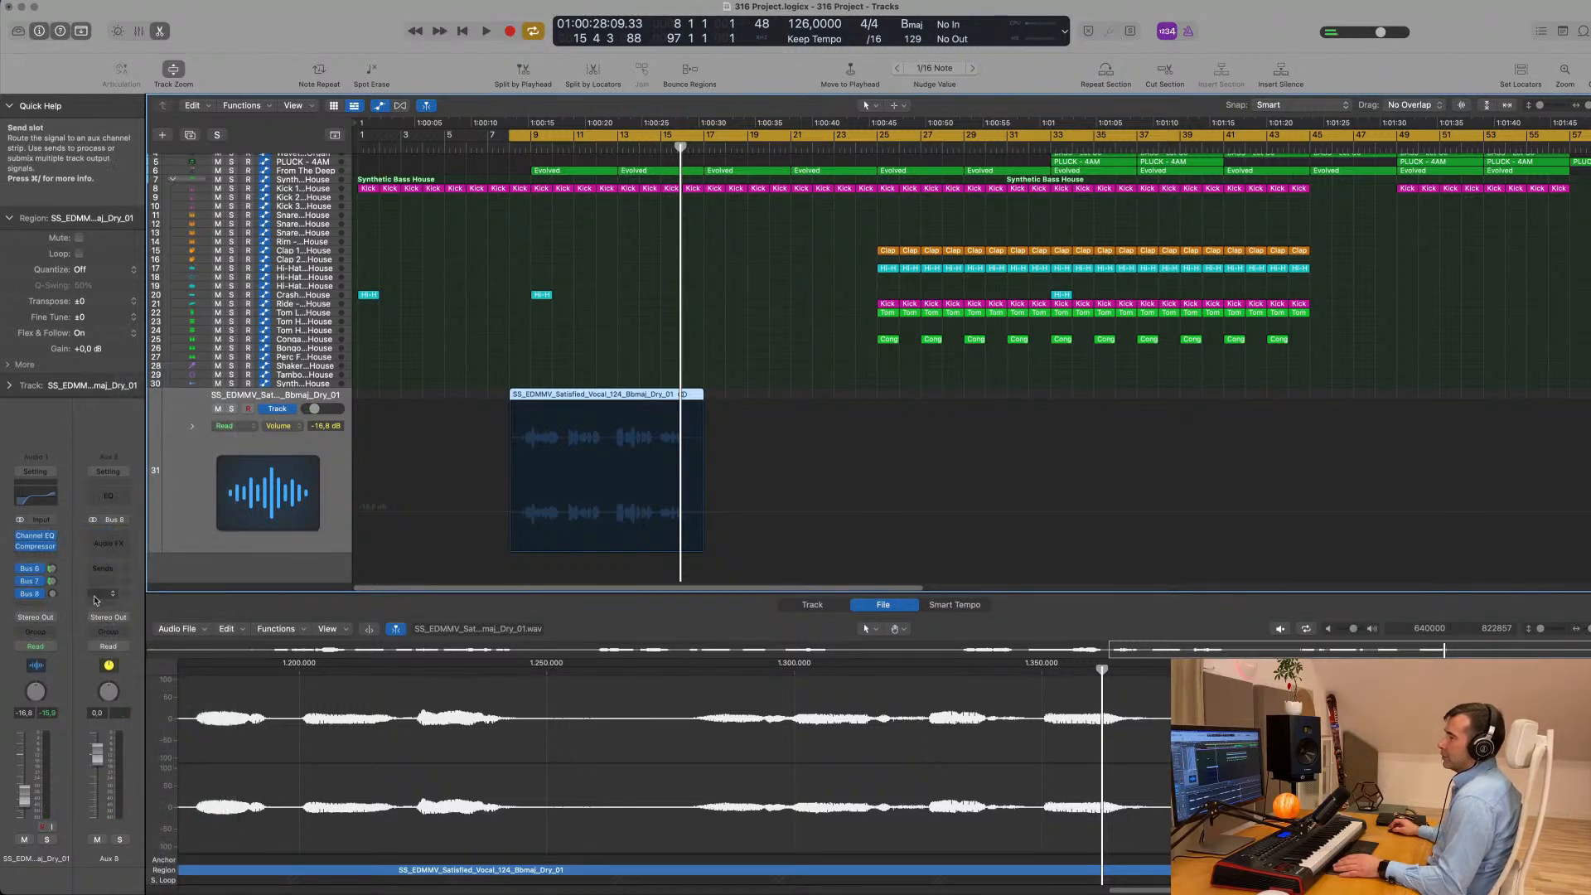
- Insert the stereo Chorus modulation plug-in on the Aux 8 channel and move its window clear of the vocal region
click(106, 544)
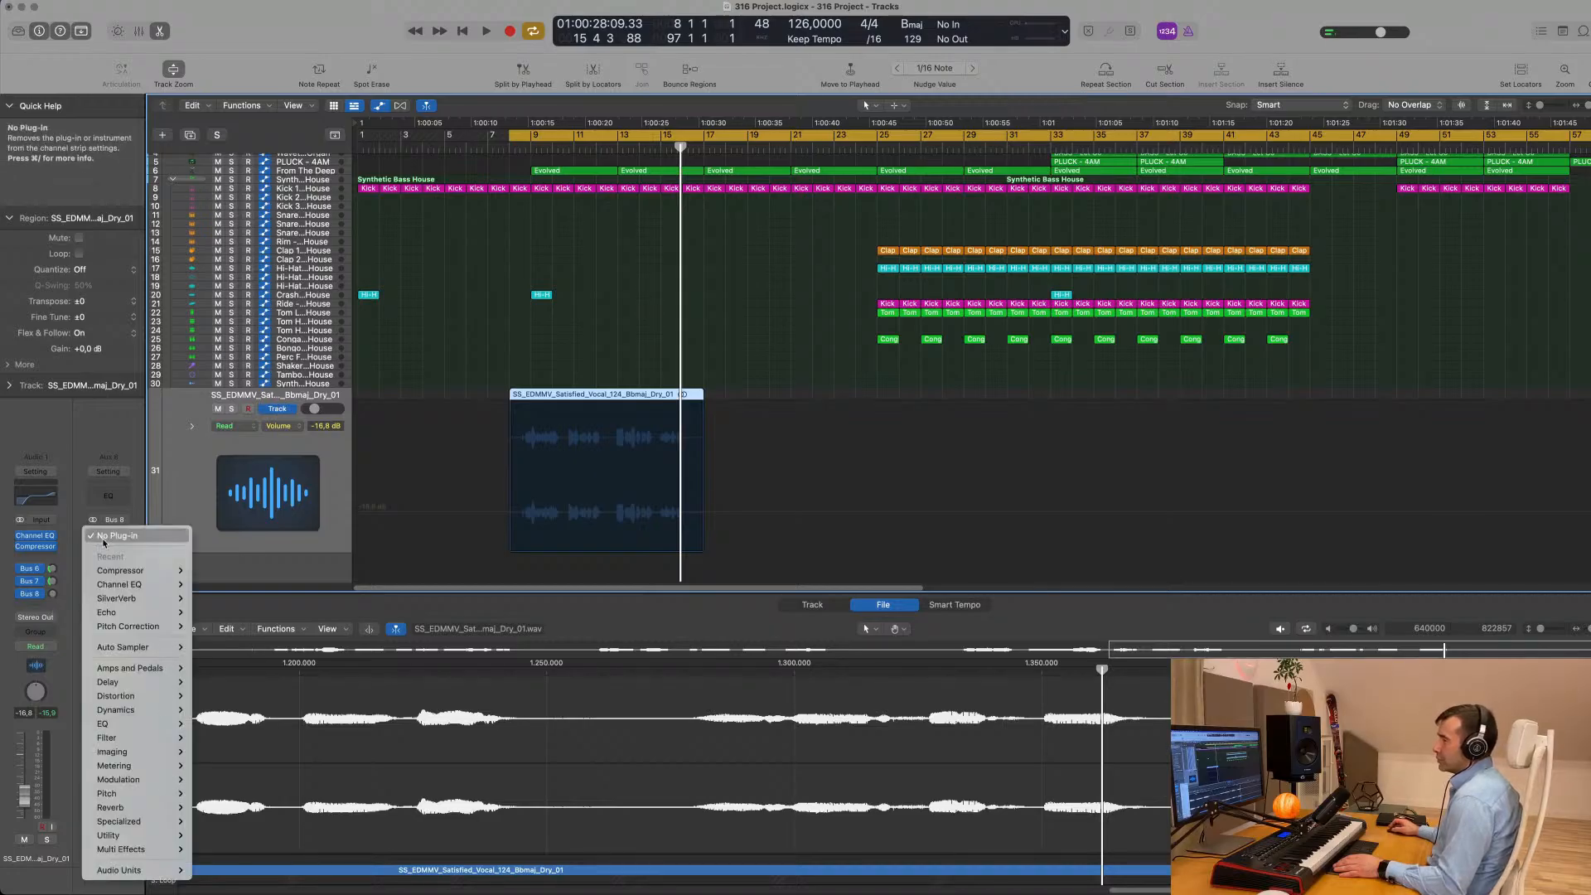
mouse_move(112, 794)
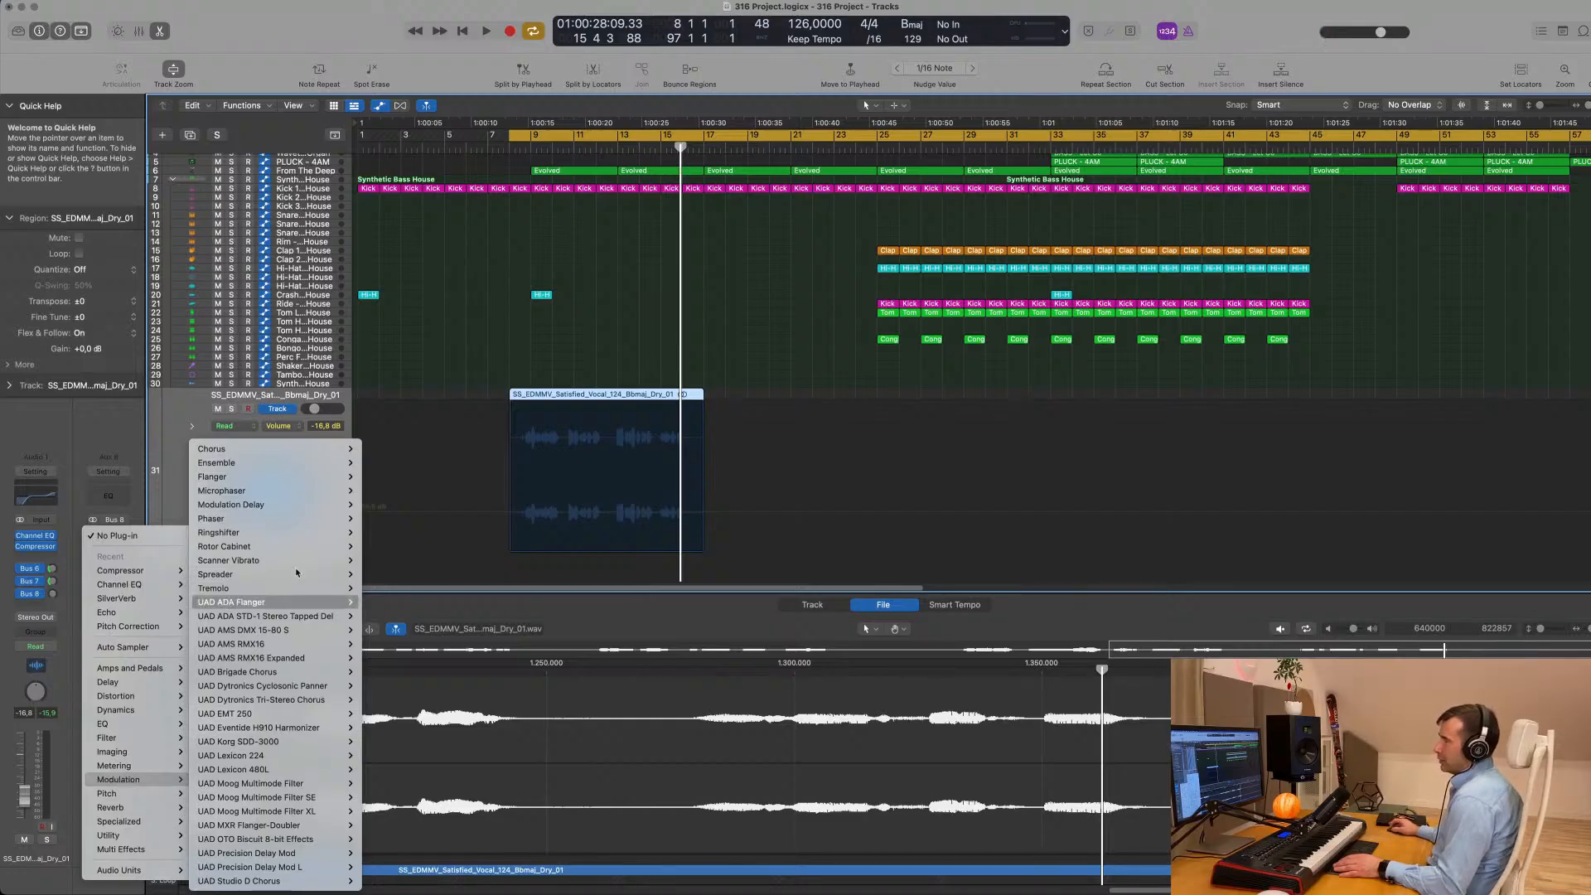
mouse_move(292, 462)
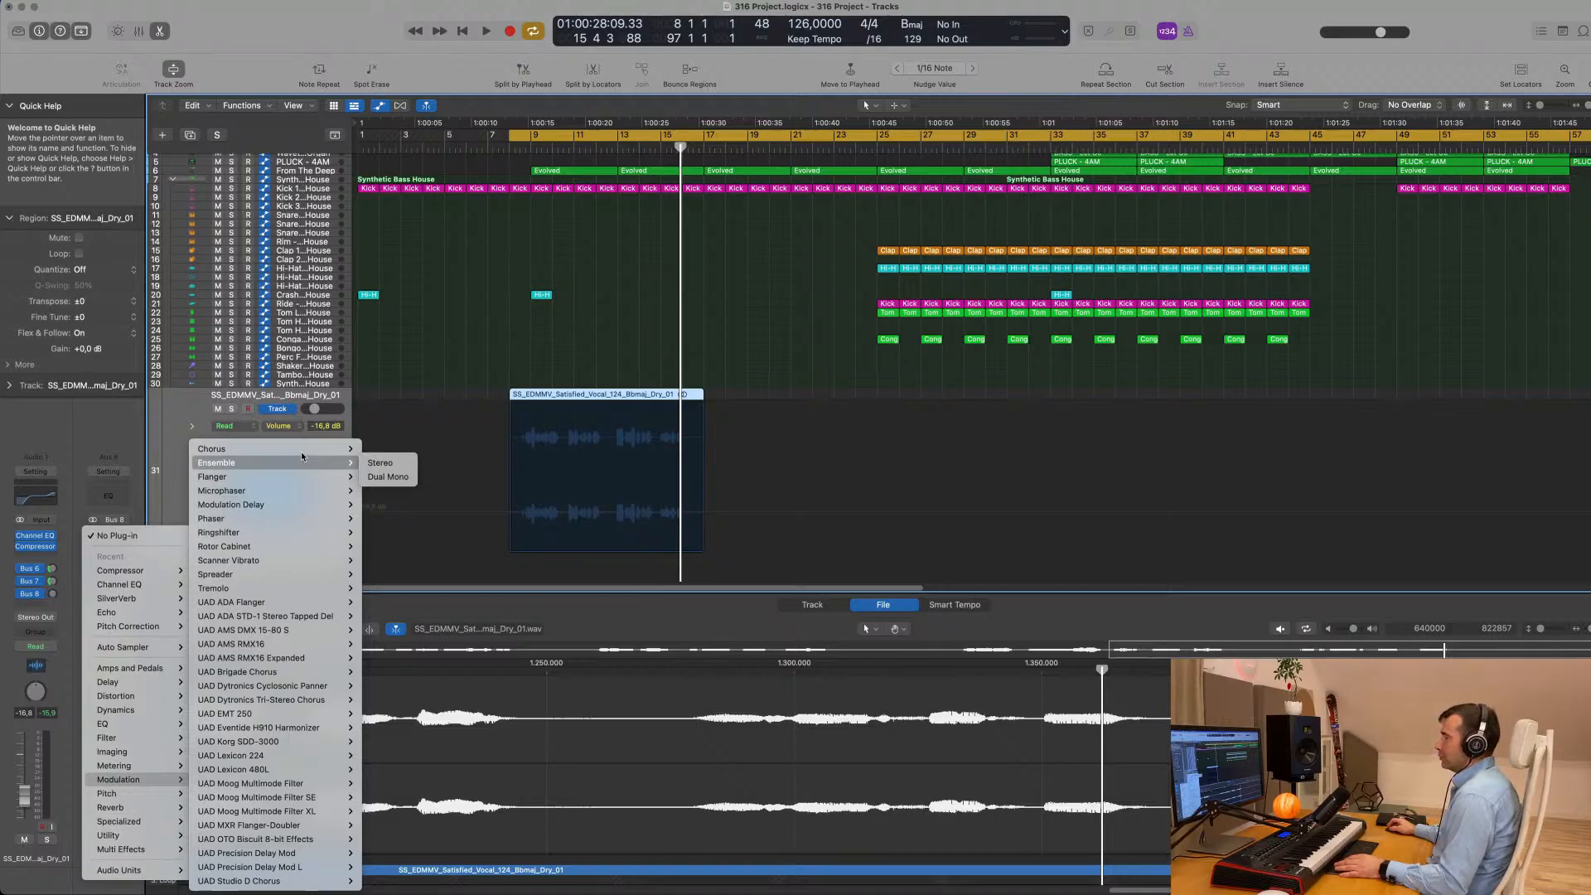
click(378, 450)
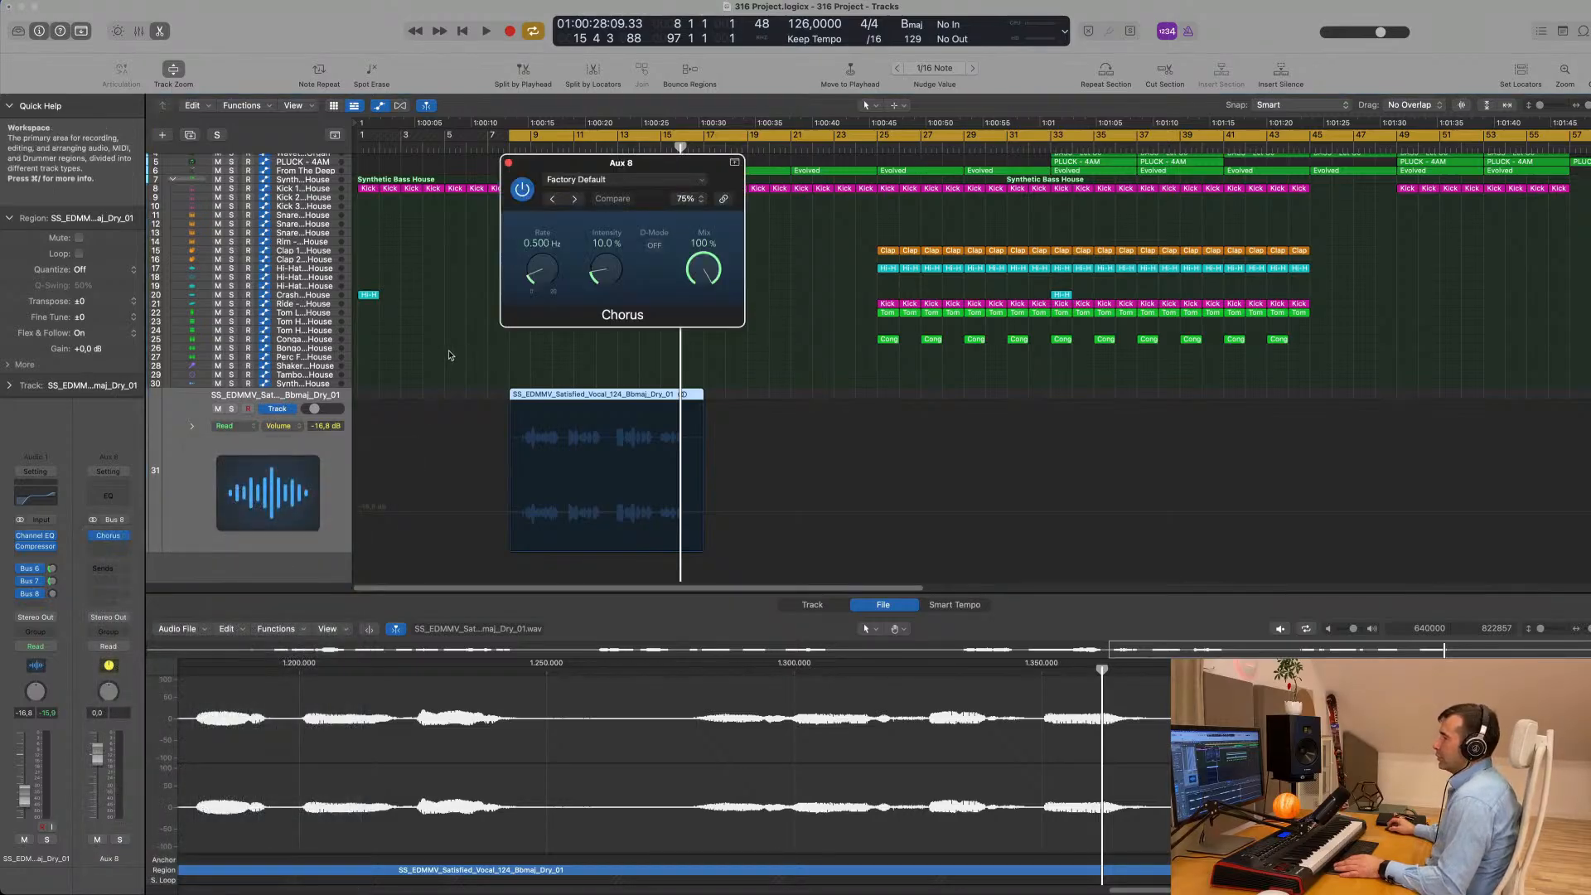
drag(691, 163, 900, 242)
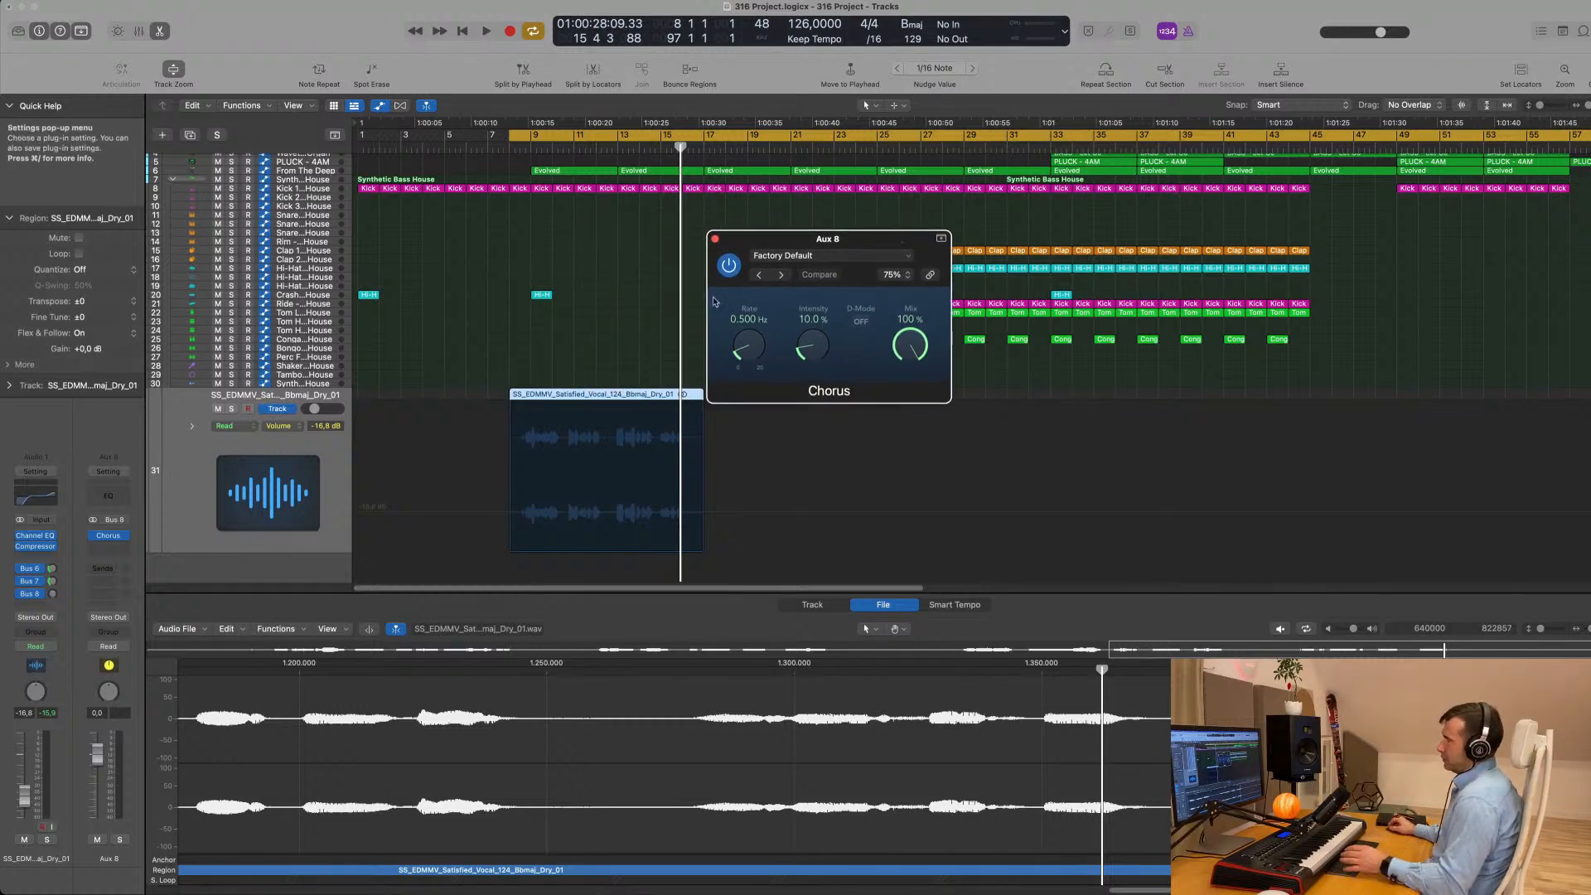
- Play the vocal and set its Bus 8 send level to about -6.9 dB
key(space)
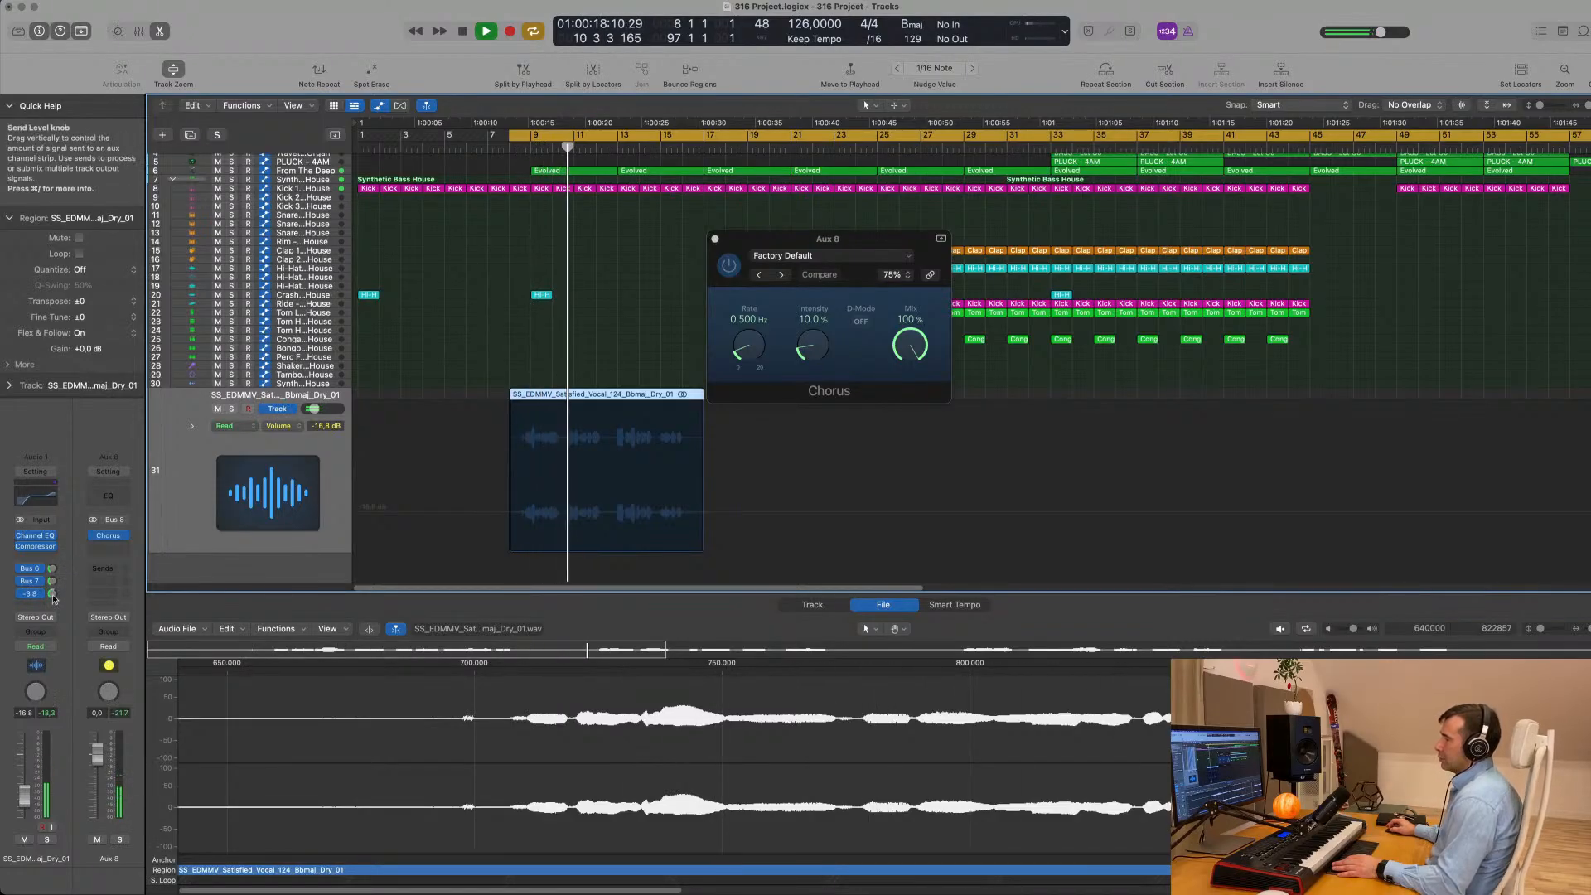
drag(52, 594, 53, 598)
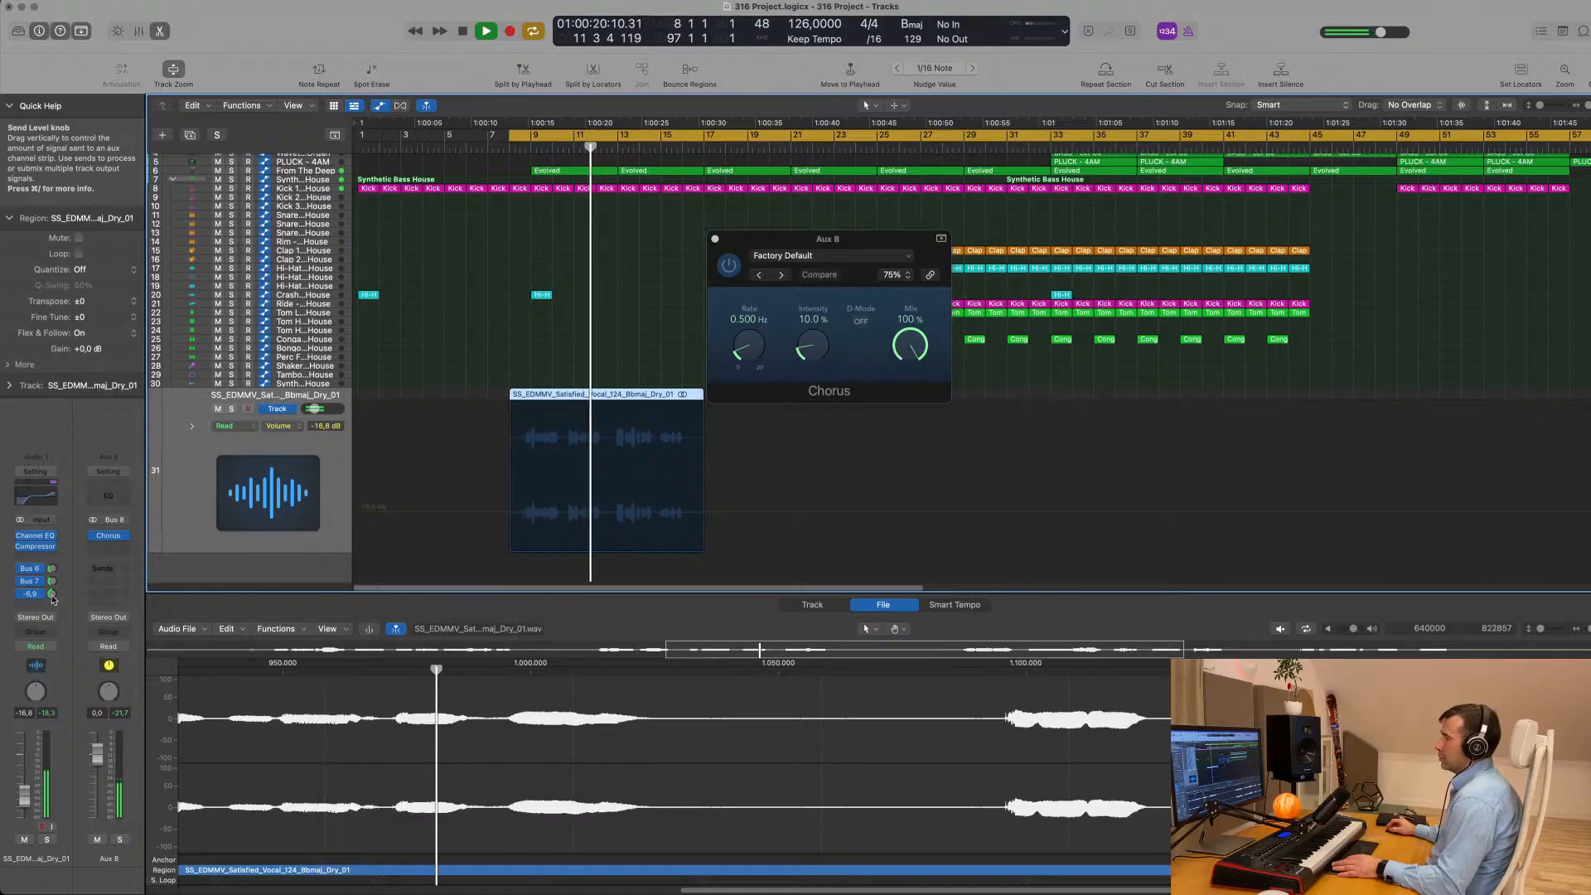
key(space)
key(space)
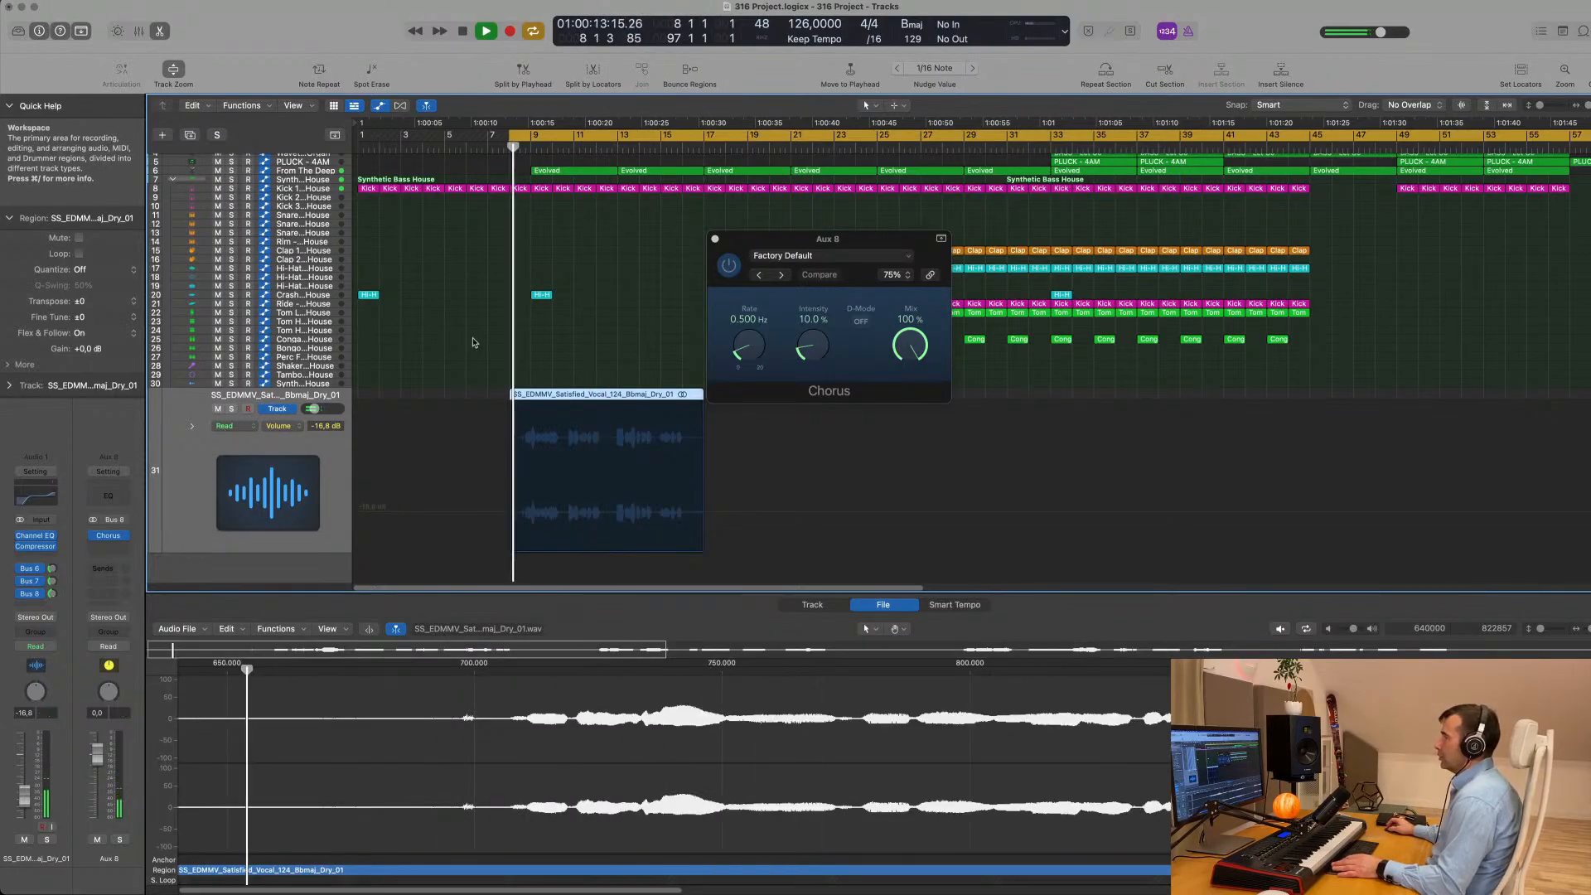
- Replay the vocal and try different Chorus rate and intensity values, ending at 1.100 Hz and 22%
drag(800, 250, 551, 266)
drag(497, 358, 504, 313)
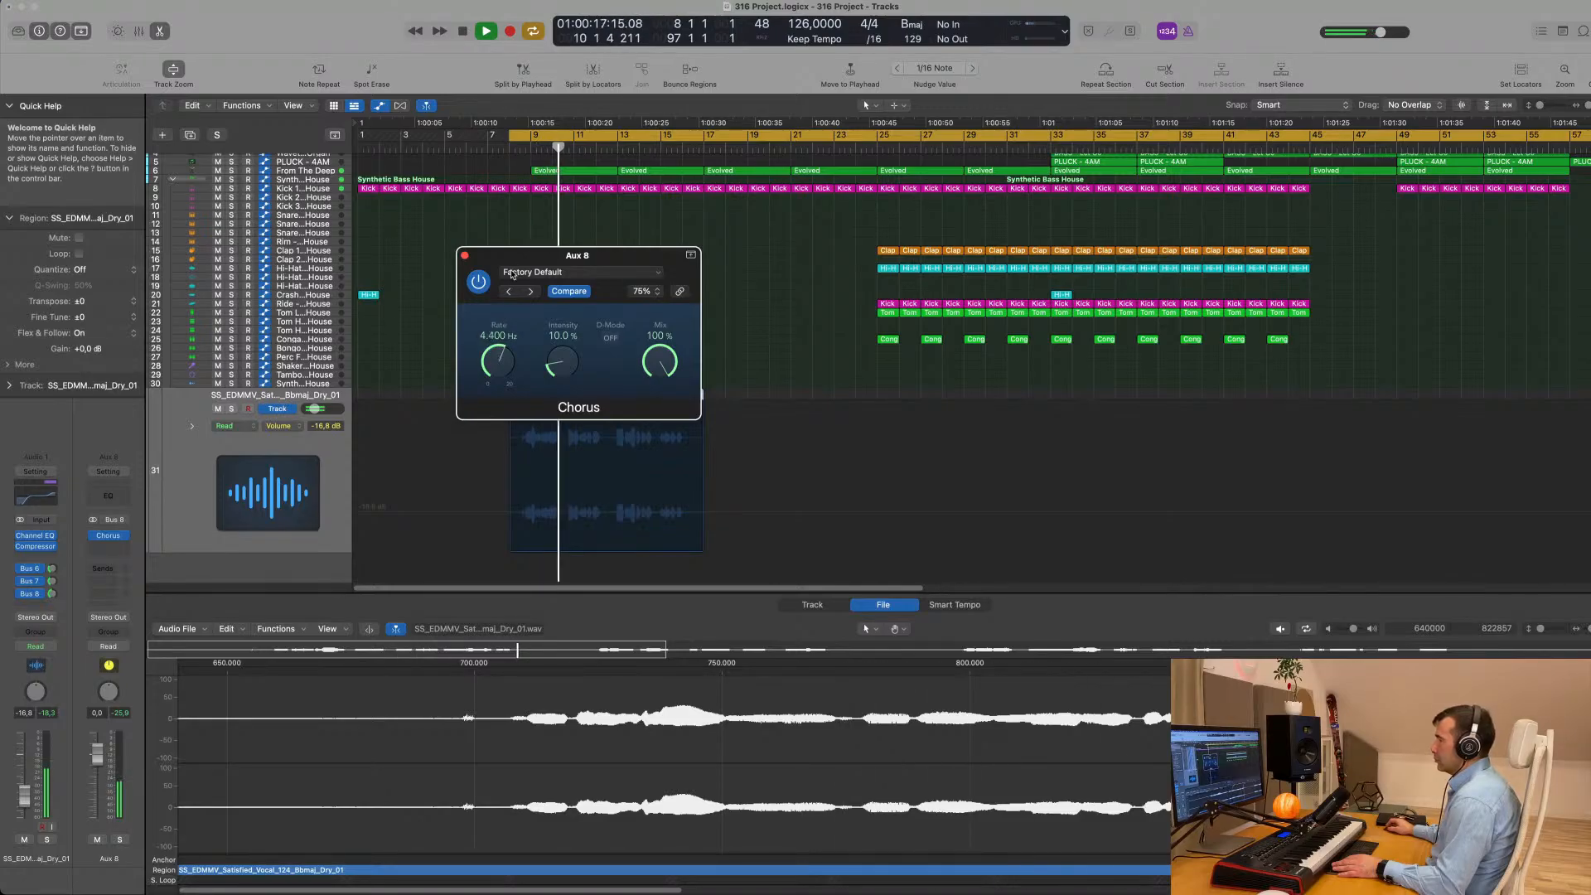
drag(509, 290, 507, 298)
drag(496, 379, 567, 311)
drag(562, 365, 503, 303)
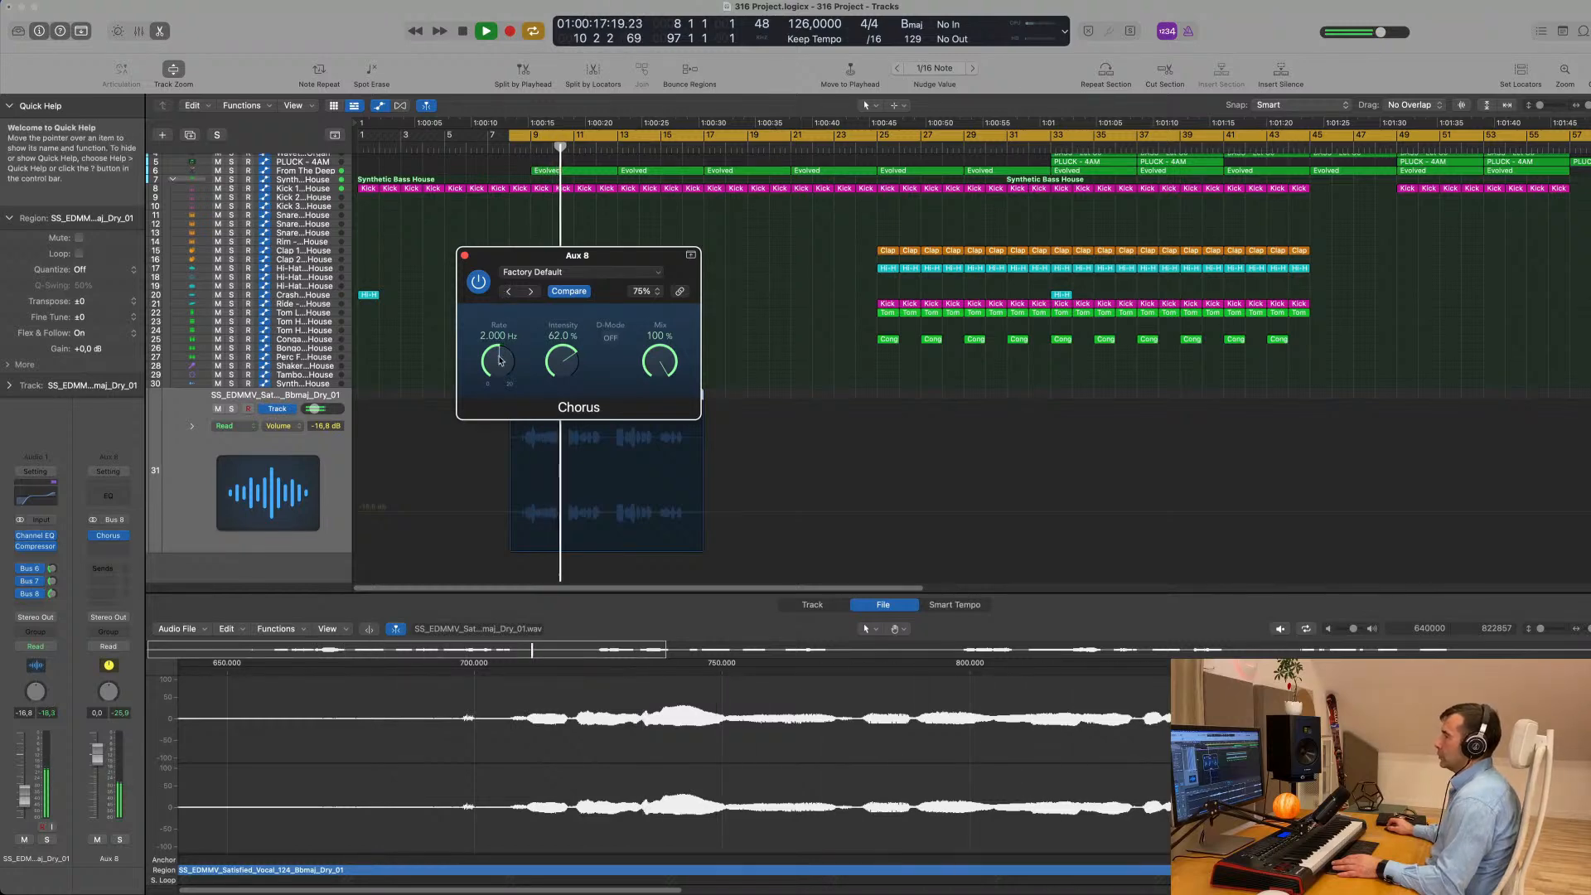
drag(499, 359, 562, 380)
key(space)
key(space)
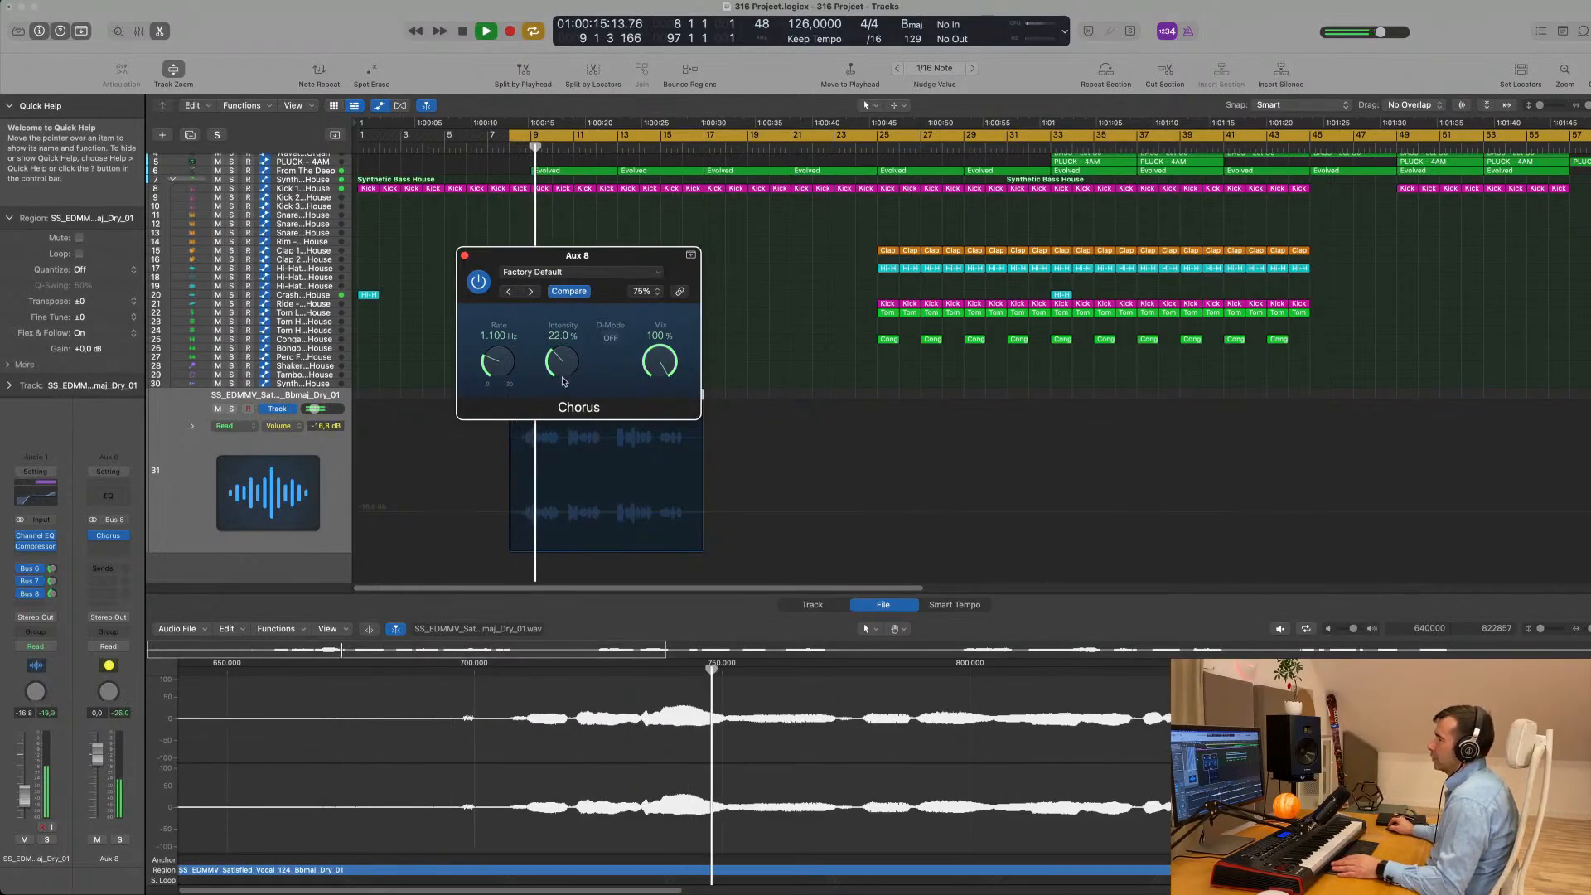
- Try the Chorus with D-Mode on, setting the rate to 1.333 Hz and the intensity to 55% during playback
click(610, 338)
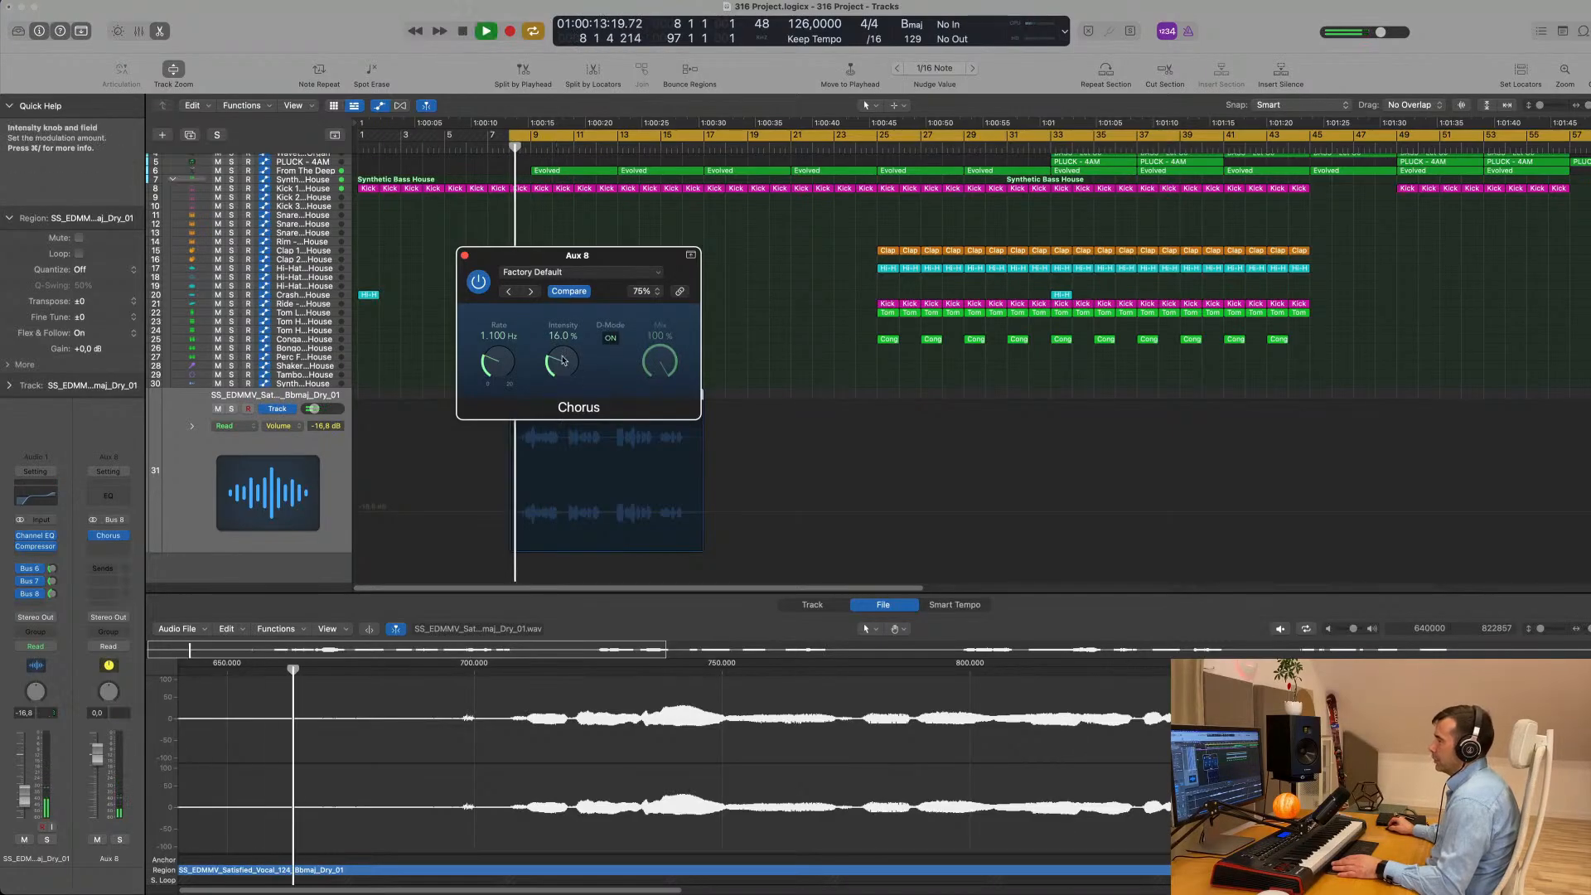
drag(616, 256, 639, 258)
drag(582, 358, 604, 248)
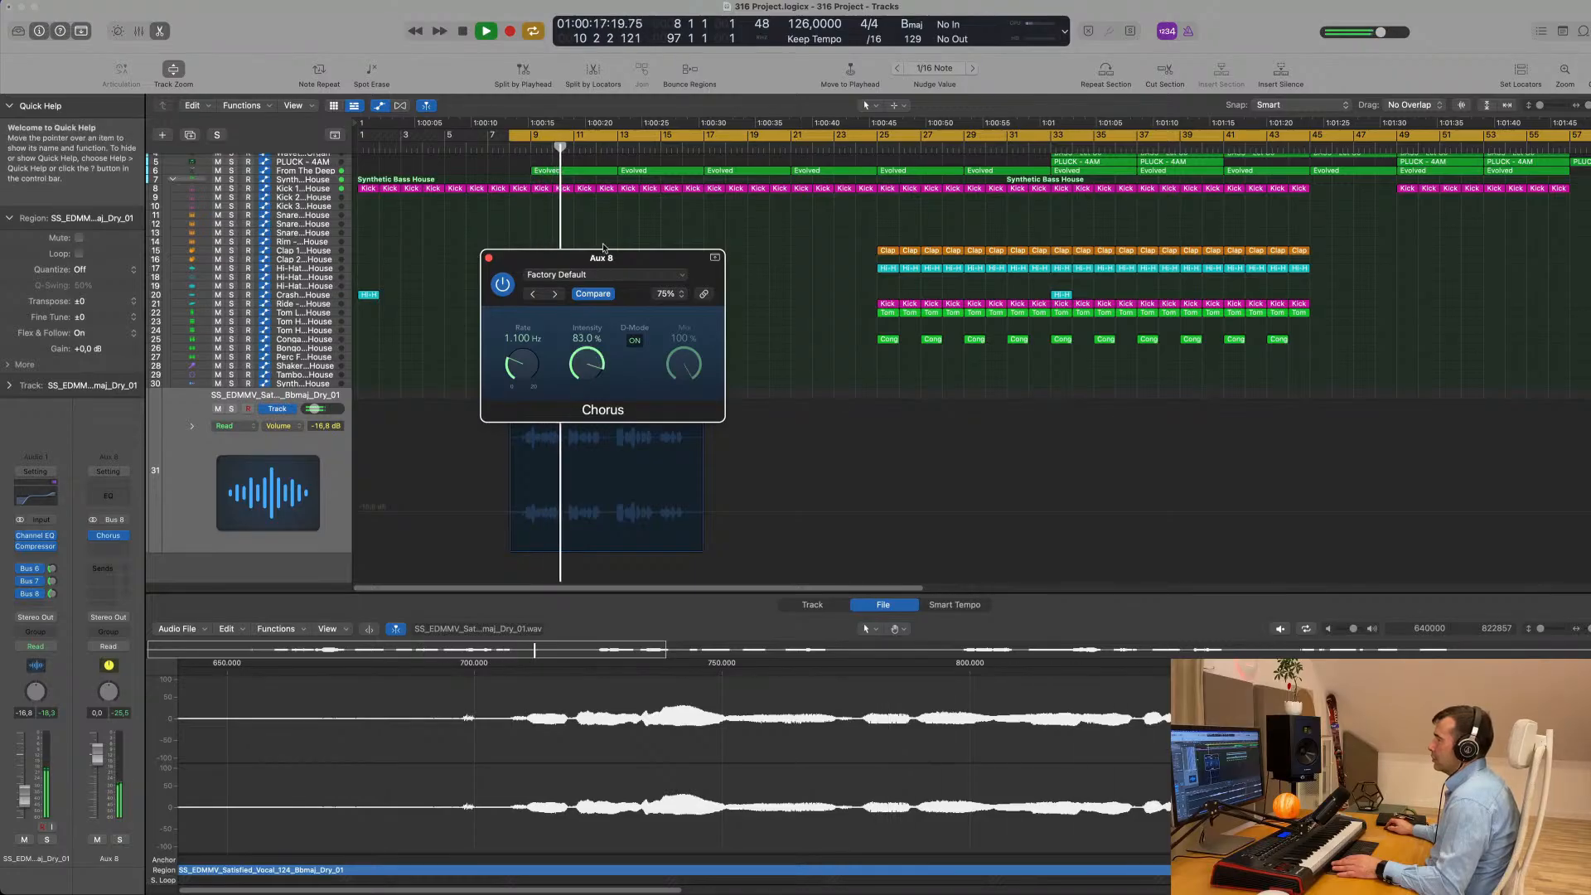
drag(523, 356, 576, 424)
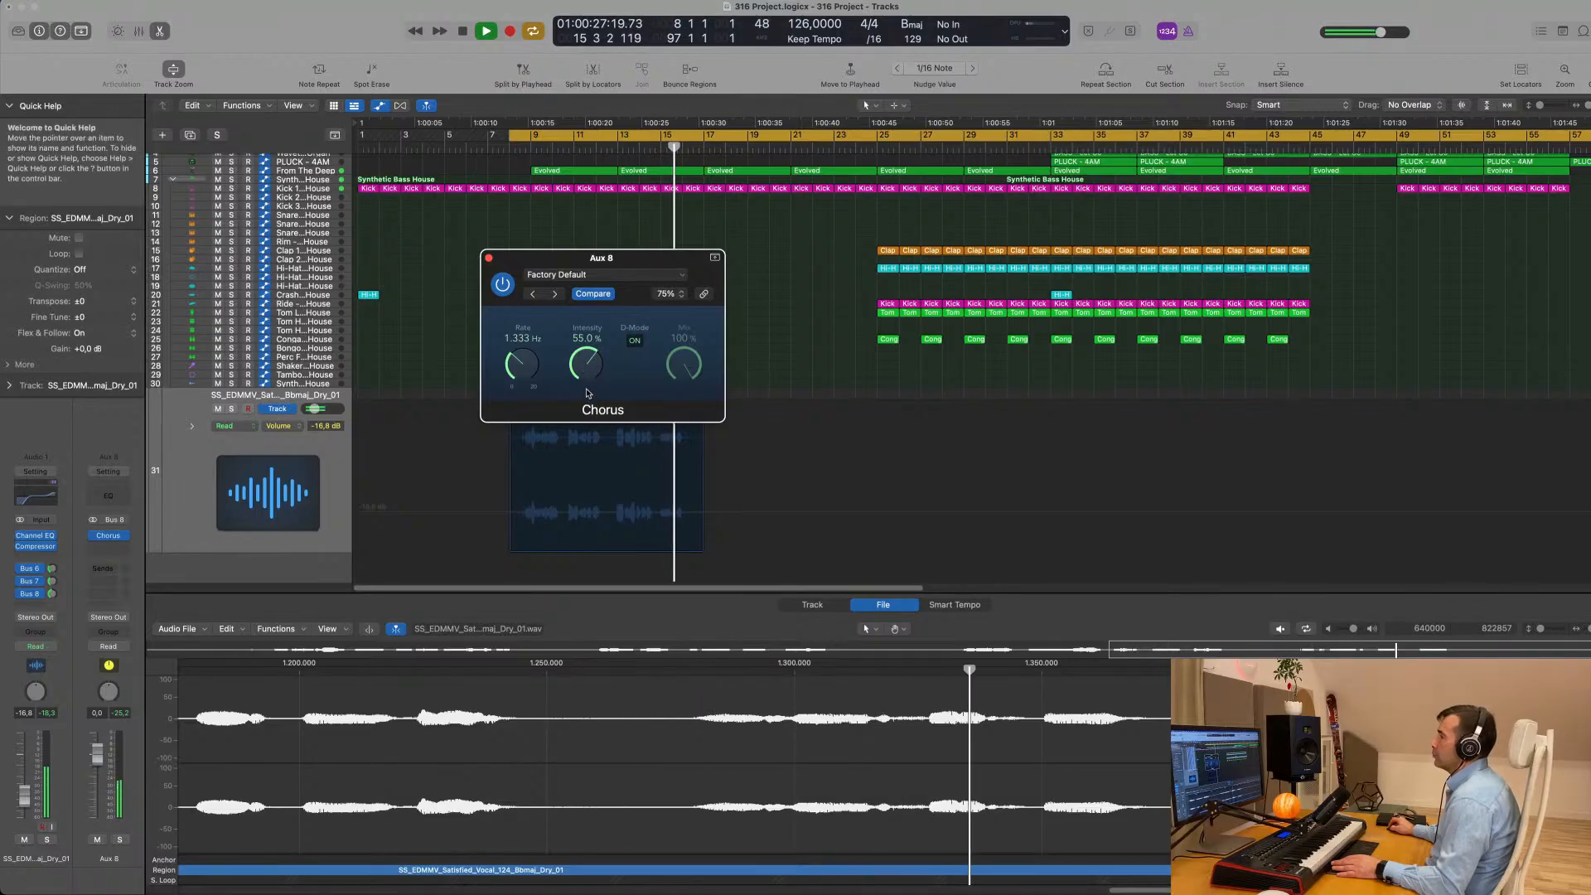
key(space)
- Load the Mega Wide Chorus preset into the Aux 8 Chorus and shift its window aside
click(619, 276)
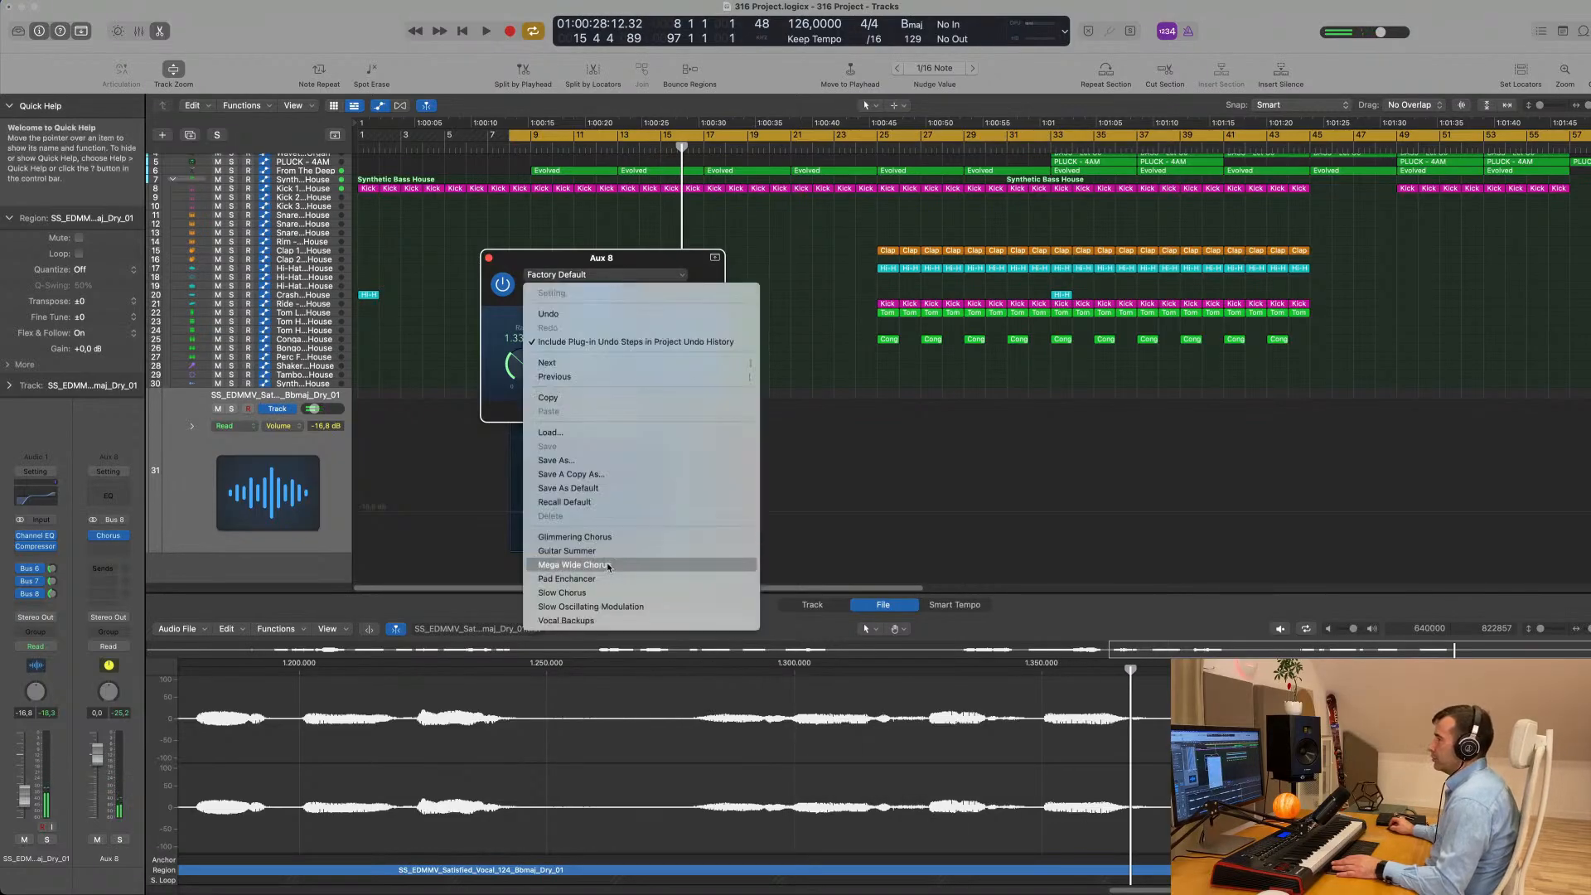
click(613, 565)
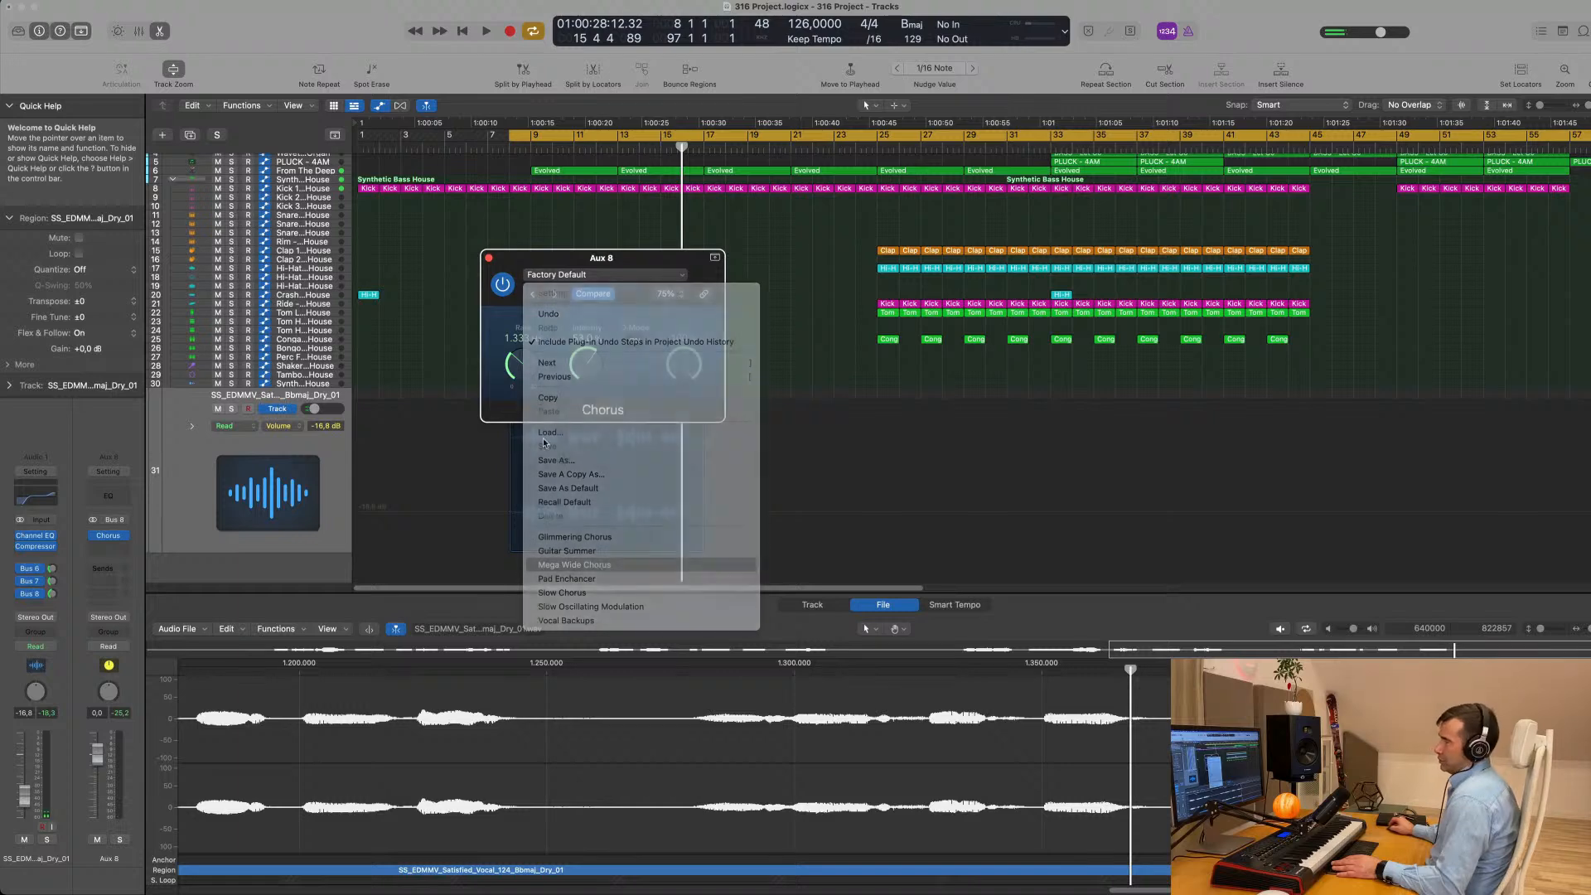
drag(630, 260, 694, 264)
- Play the vocal with the Aux 8 Chorus bypassed and active to compare the sound
key(space)
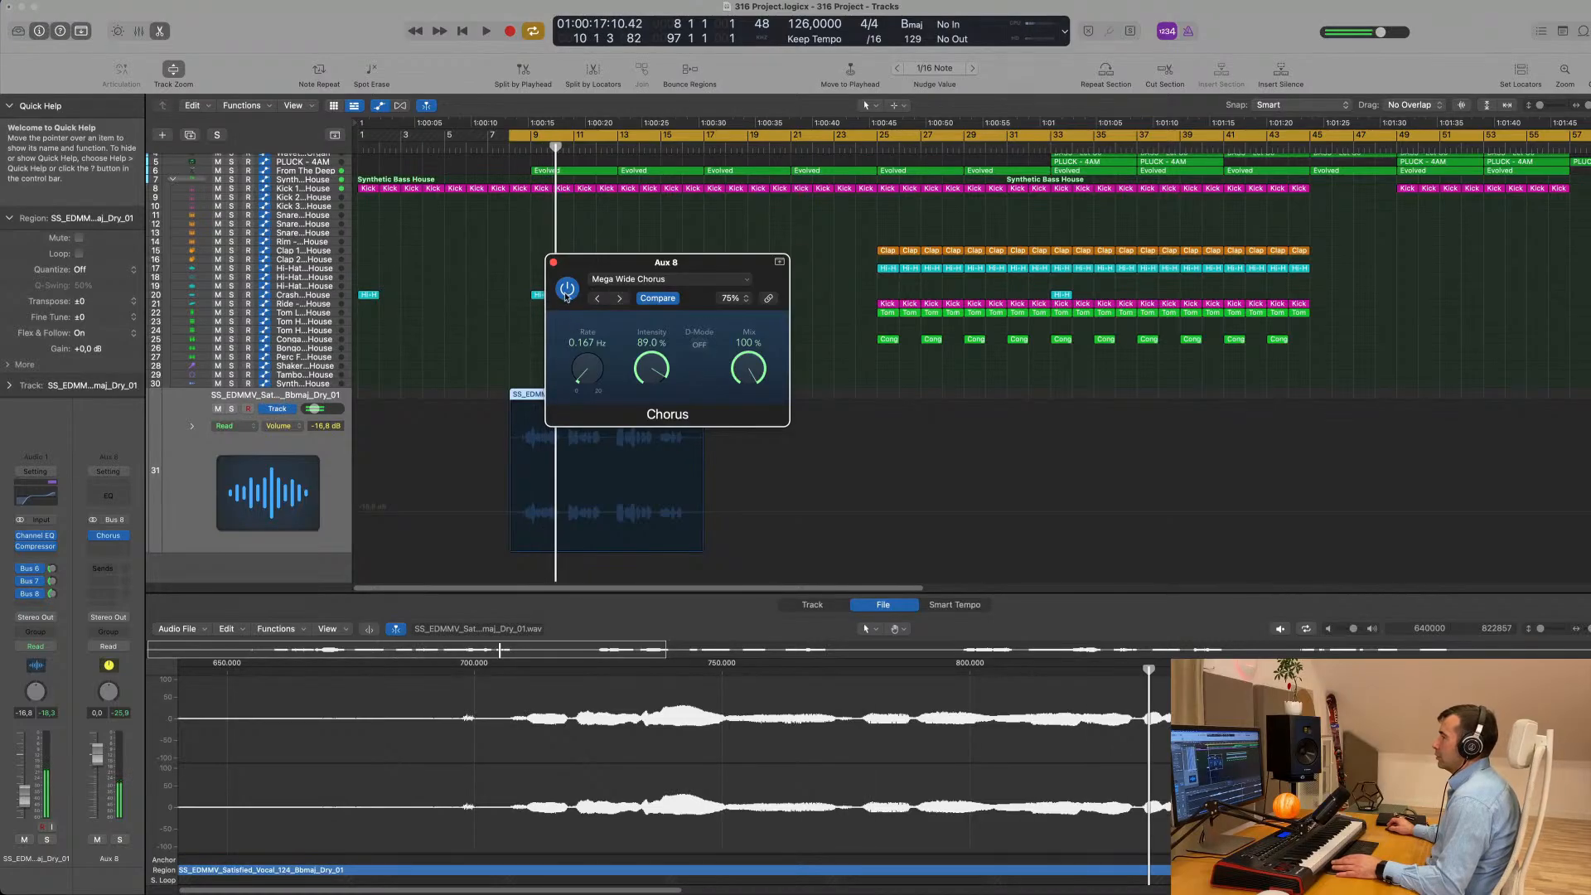
key(space)
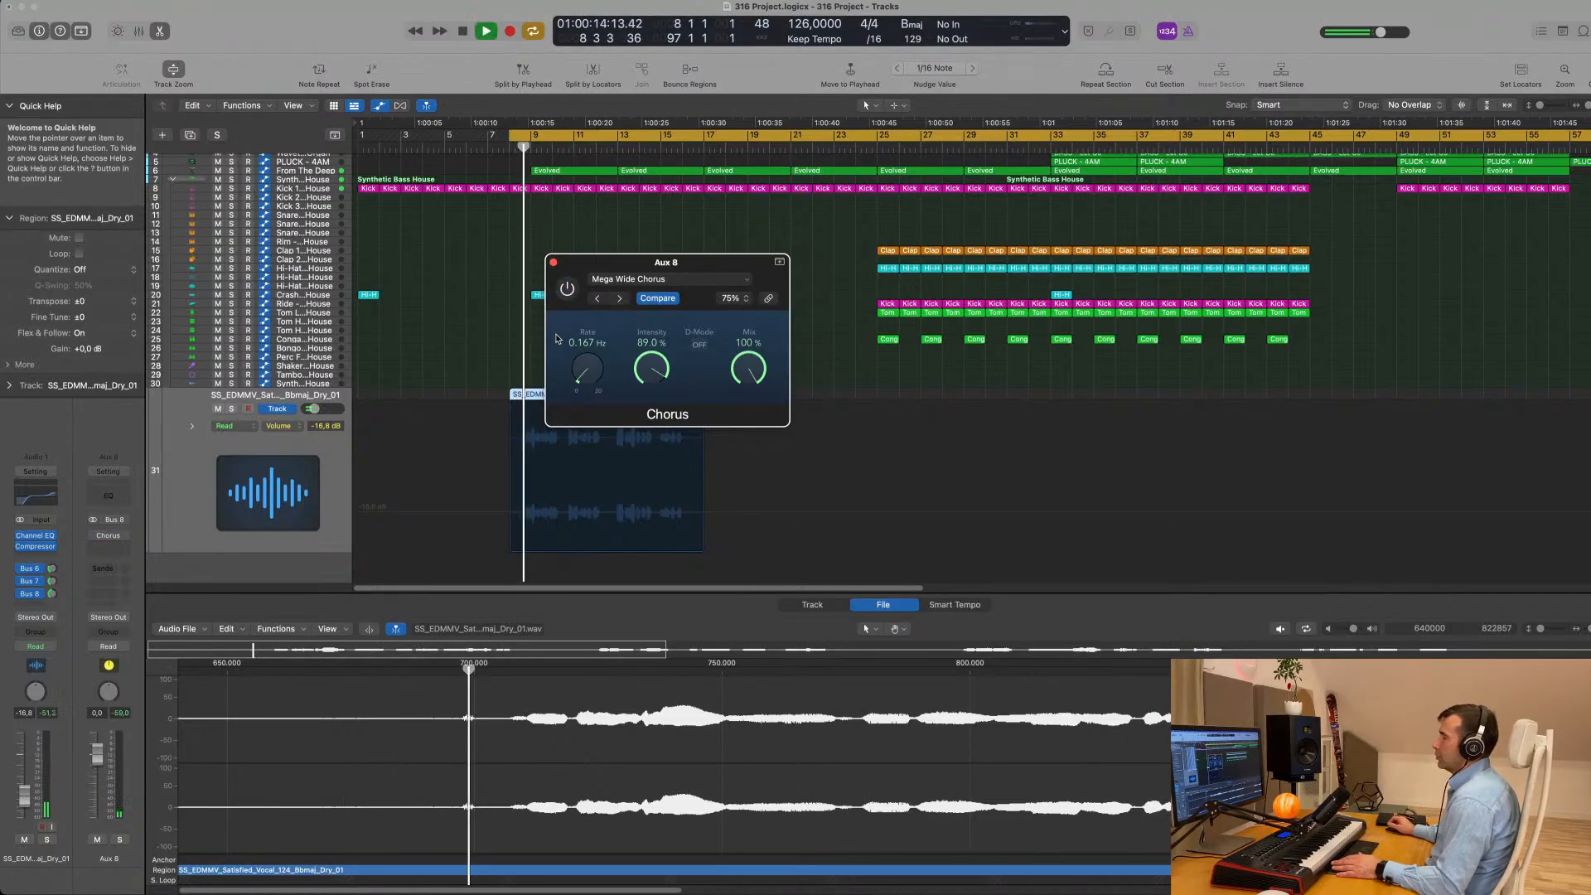
key(space)
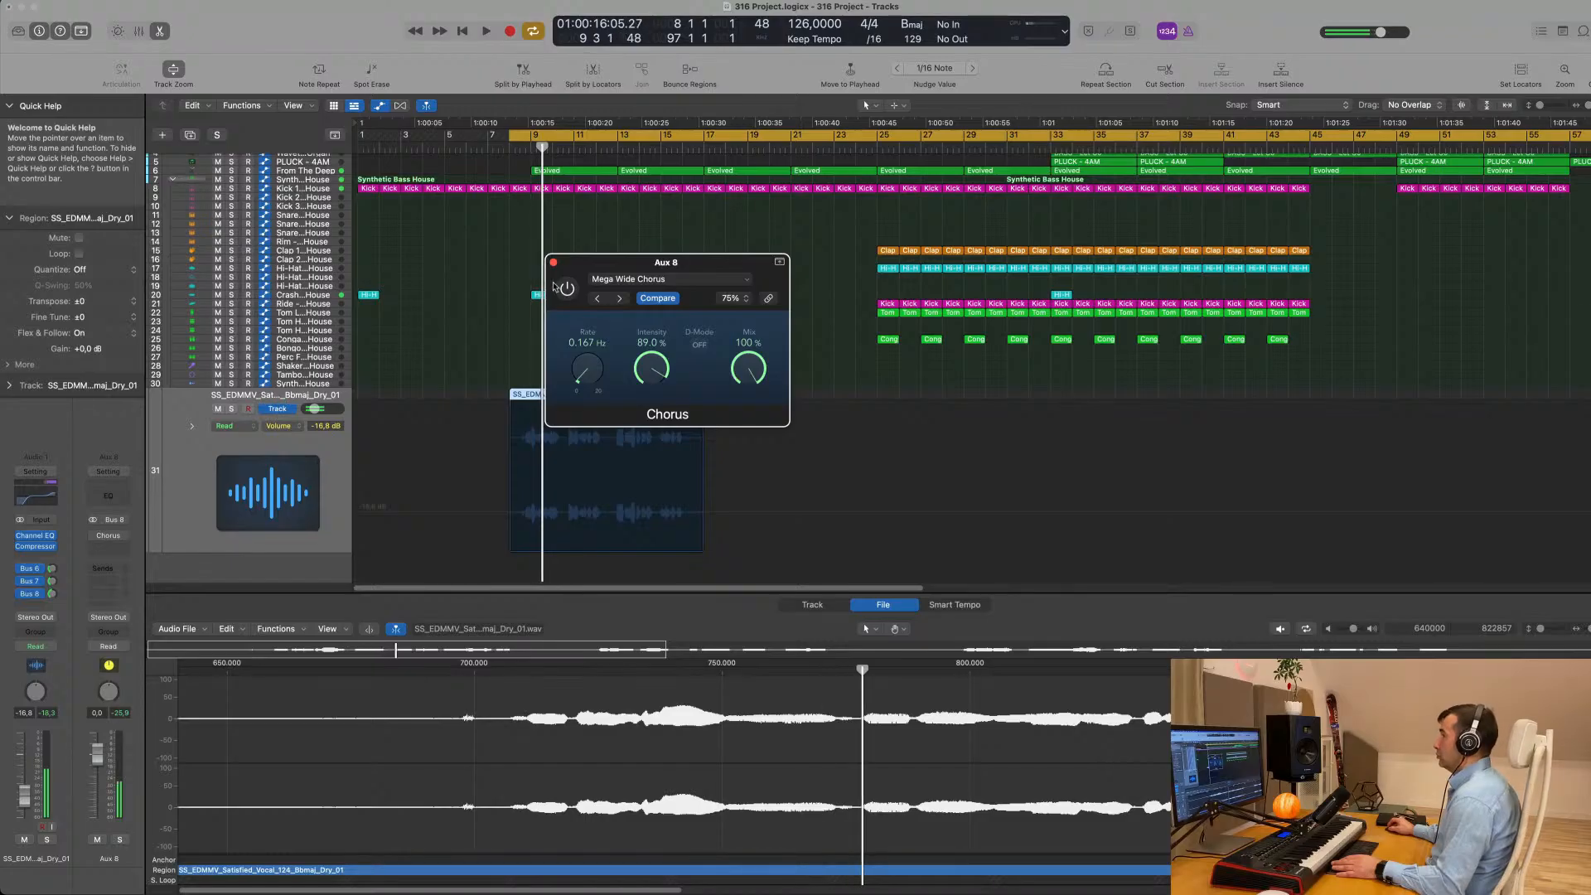
key(space)
drag(653, 262, 617, 252)
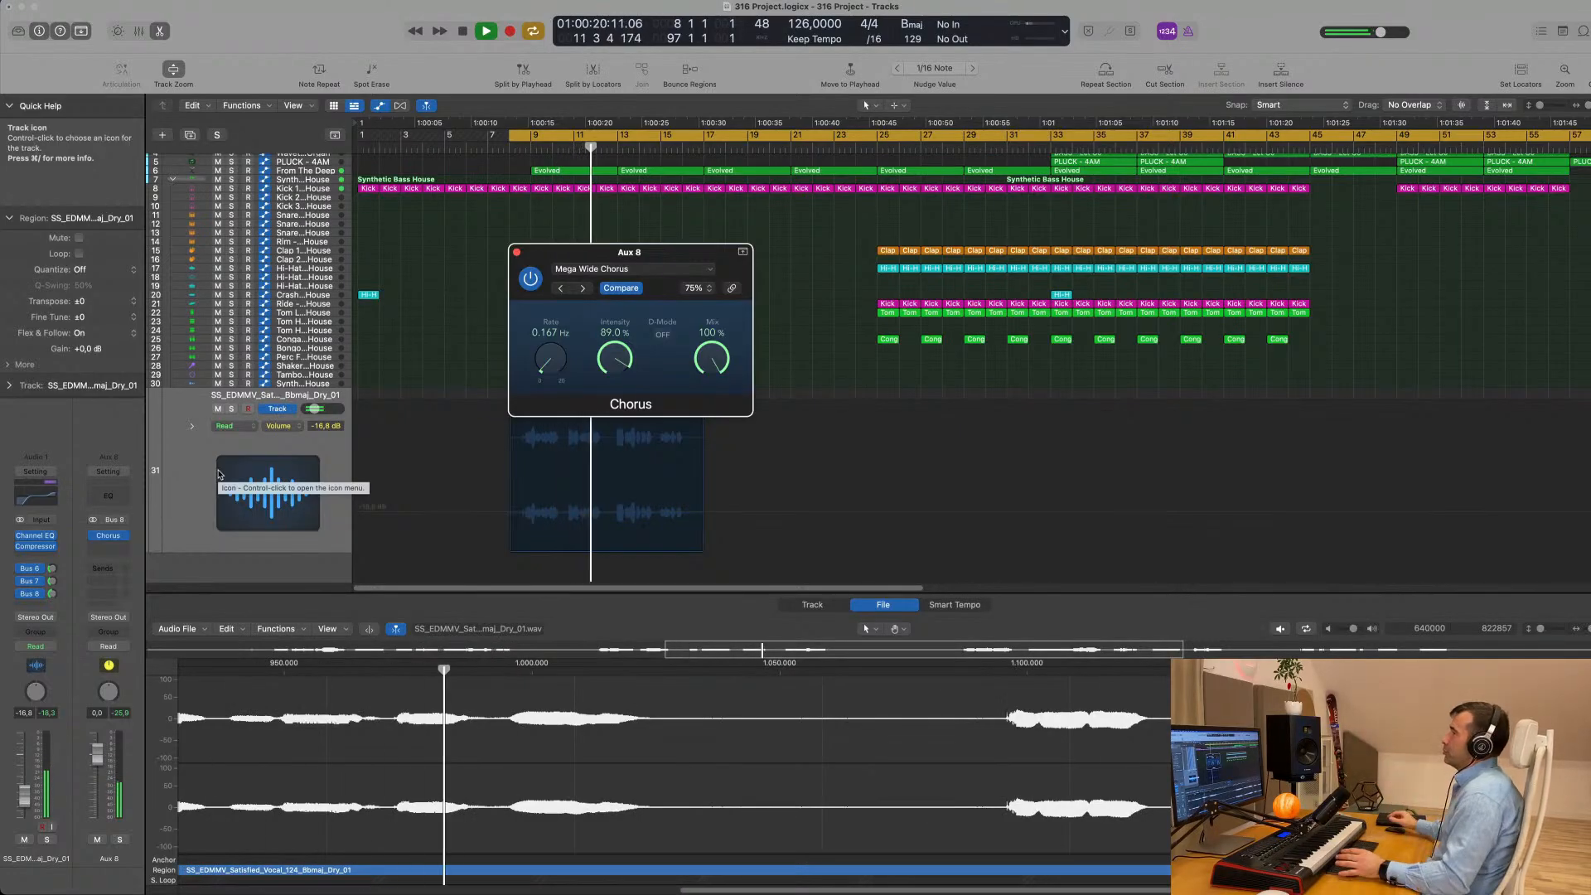
- Raise the vocal track's volume to -16.2 dB during playback and close the Aux 8 Chorus window
drag(695, 255, 951, 210)
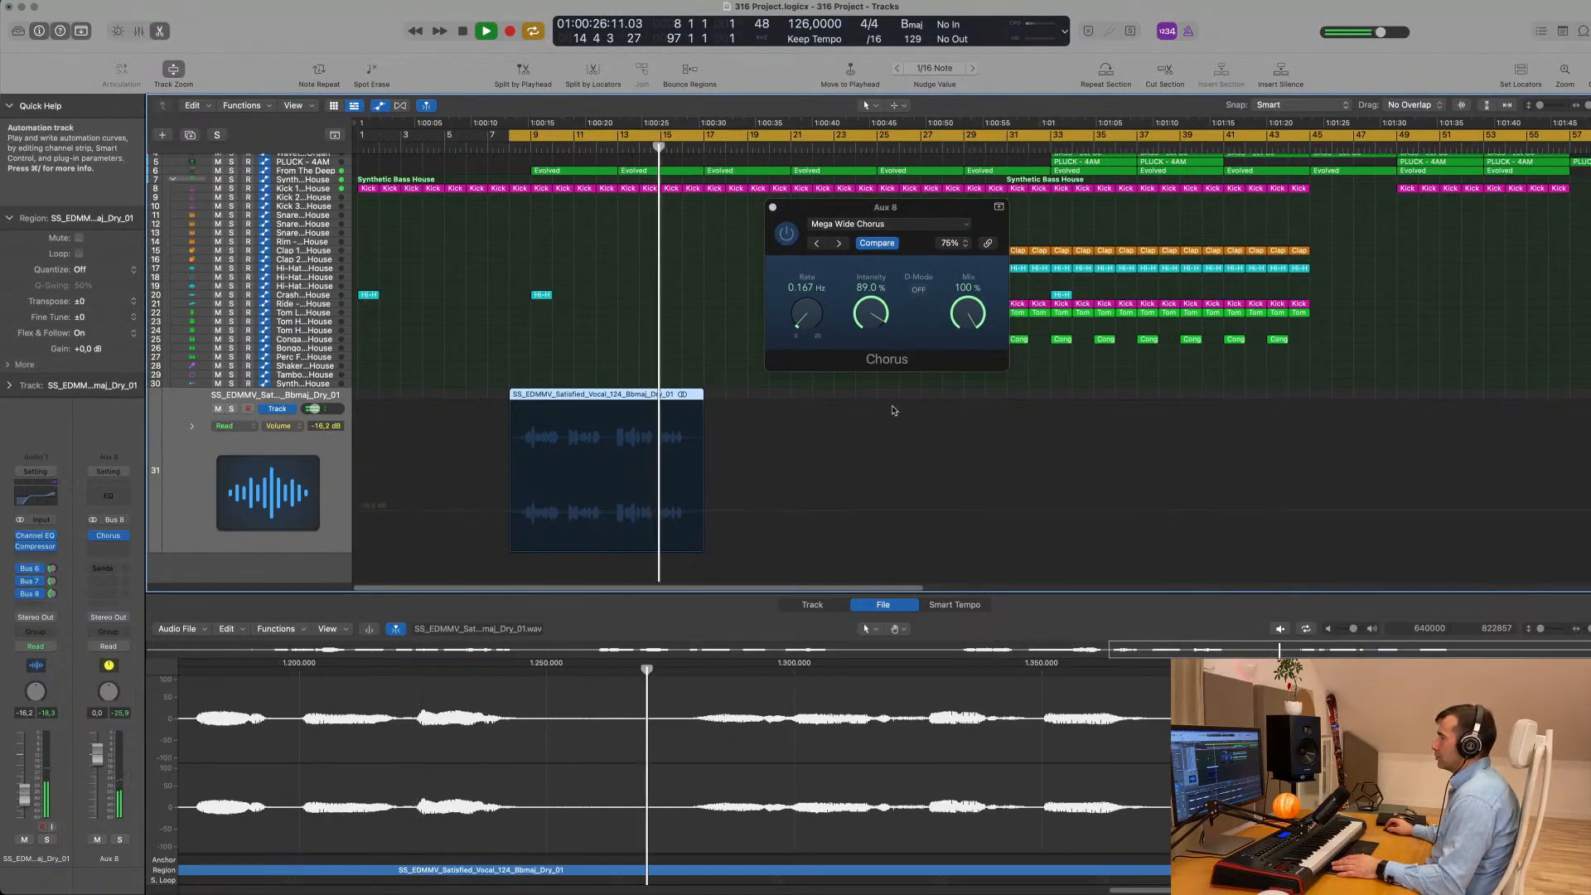
drag(898, 215, 791, 228)
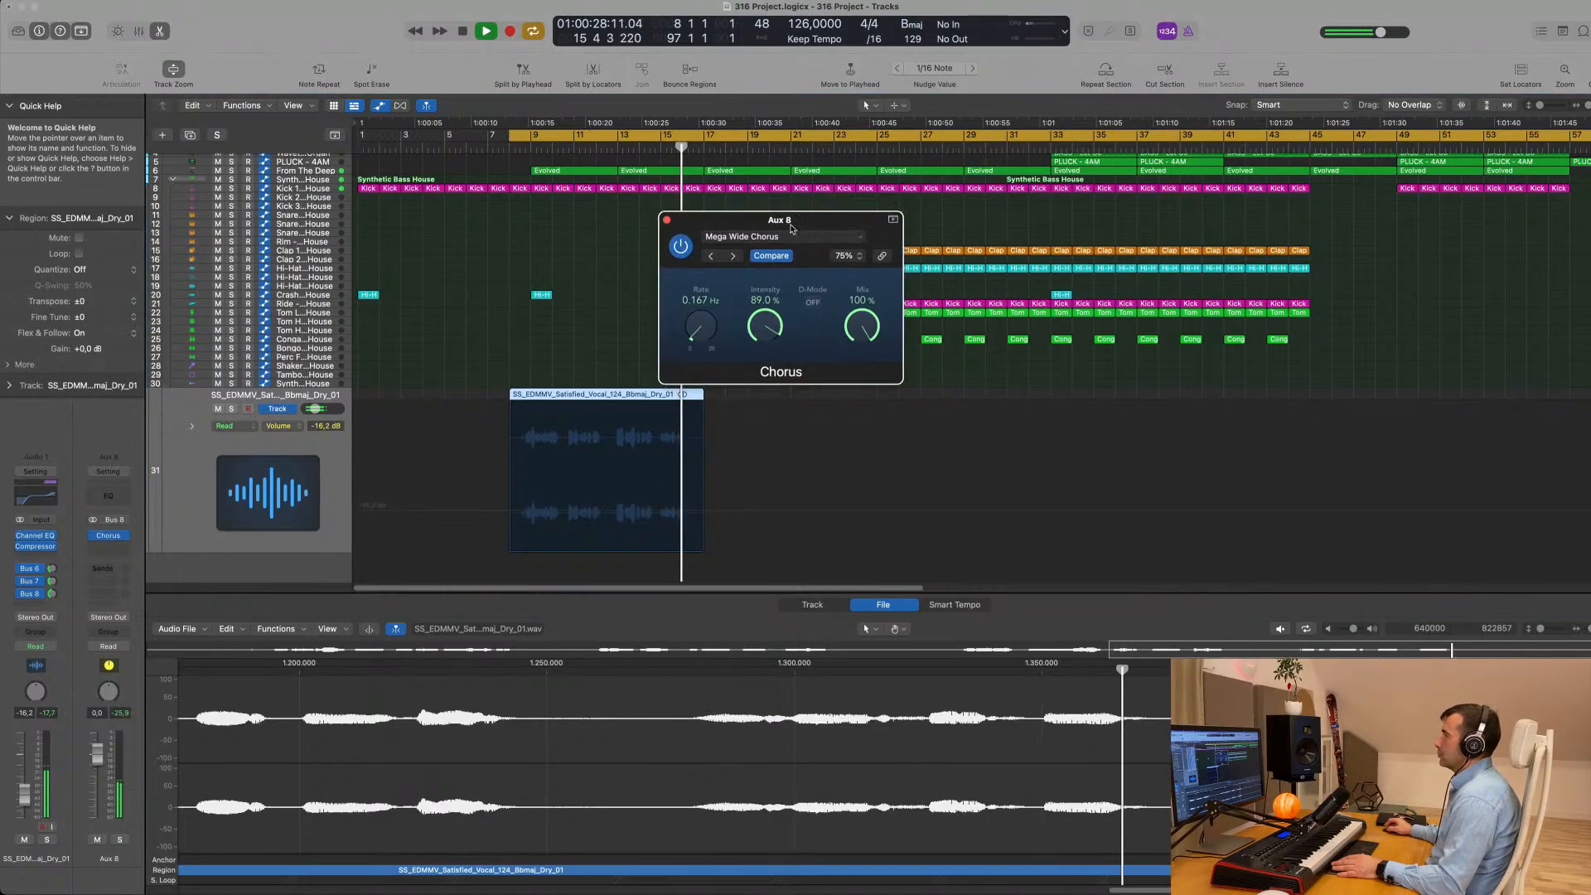
click(666, 220)
- Split the vocal region at bar 15 and copy its last two bars to bar 17
scroll(676, 330, down, 2)
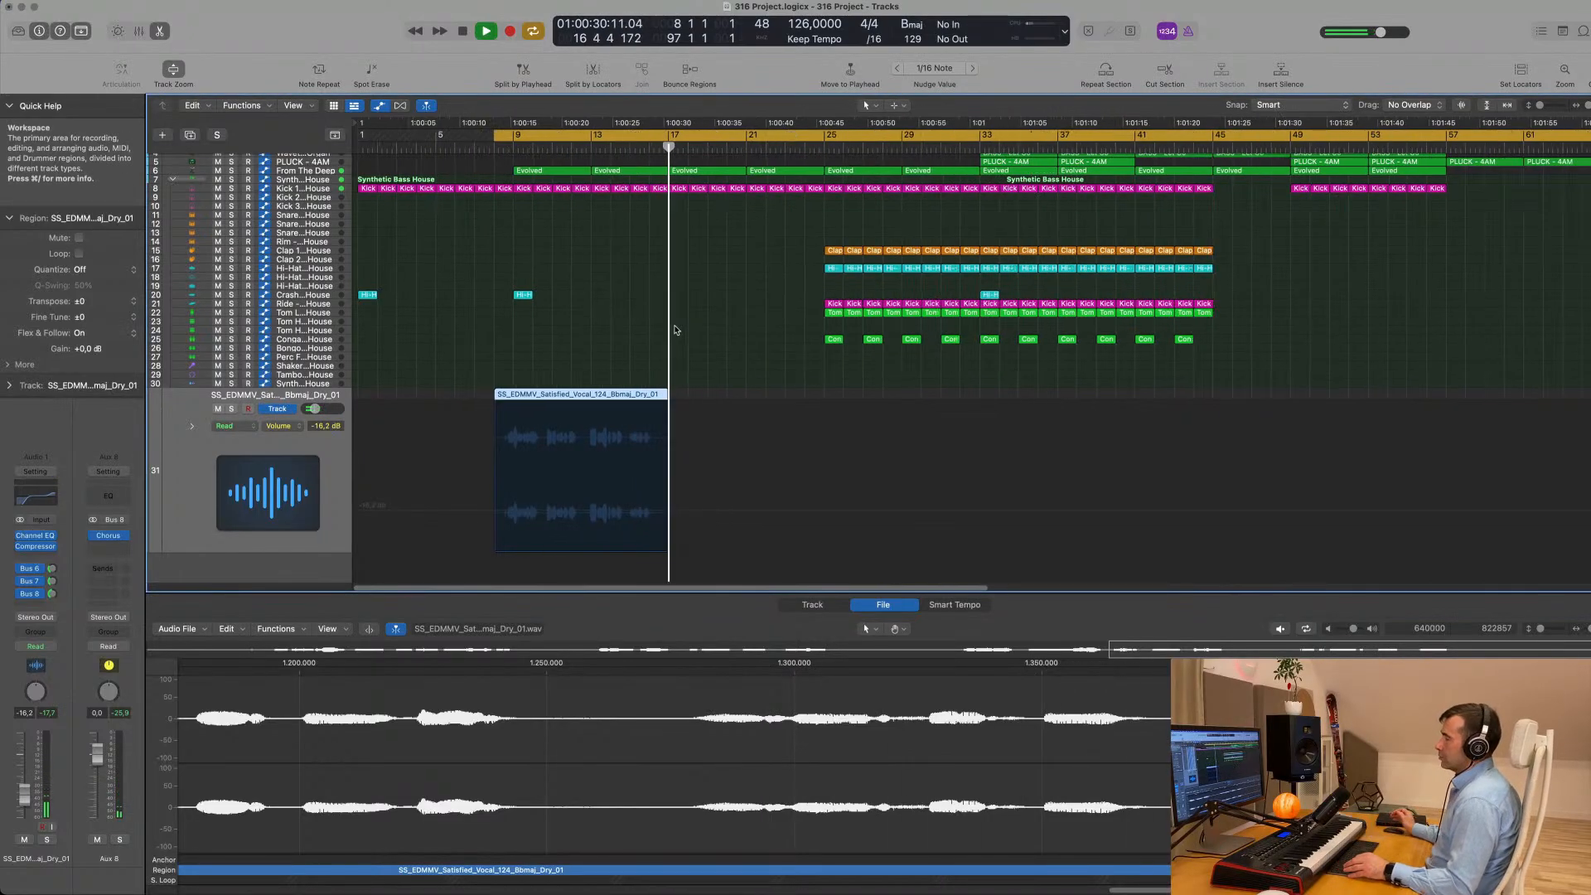
scroll(655, 337, down, 1)
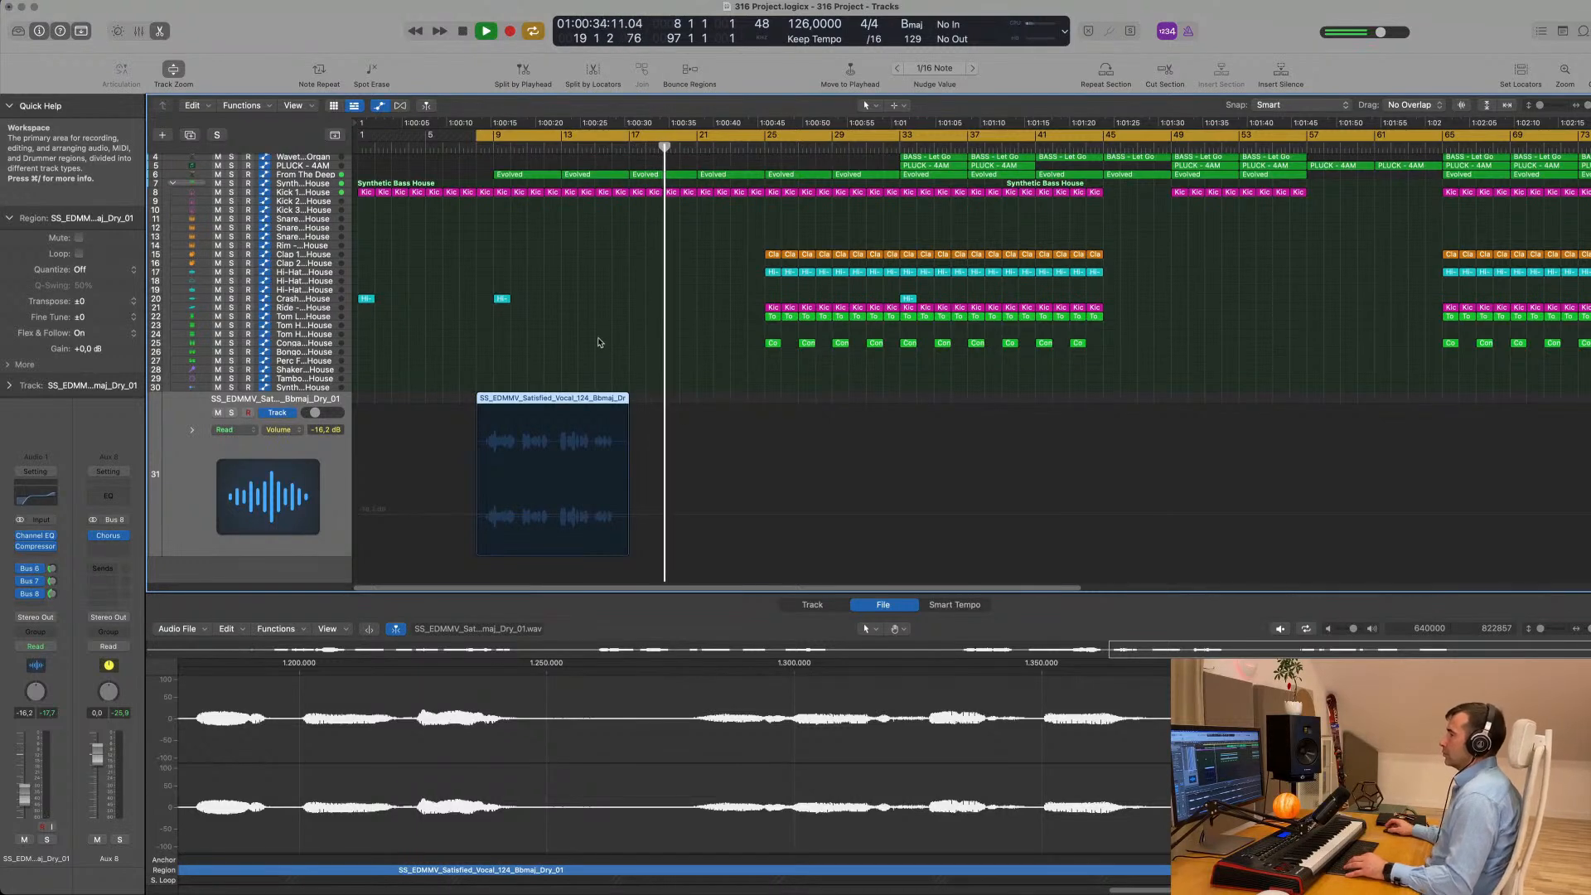
click(594, 549)
click(594, 400)
click(611, 401)
key(space)
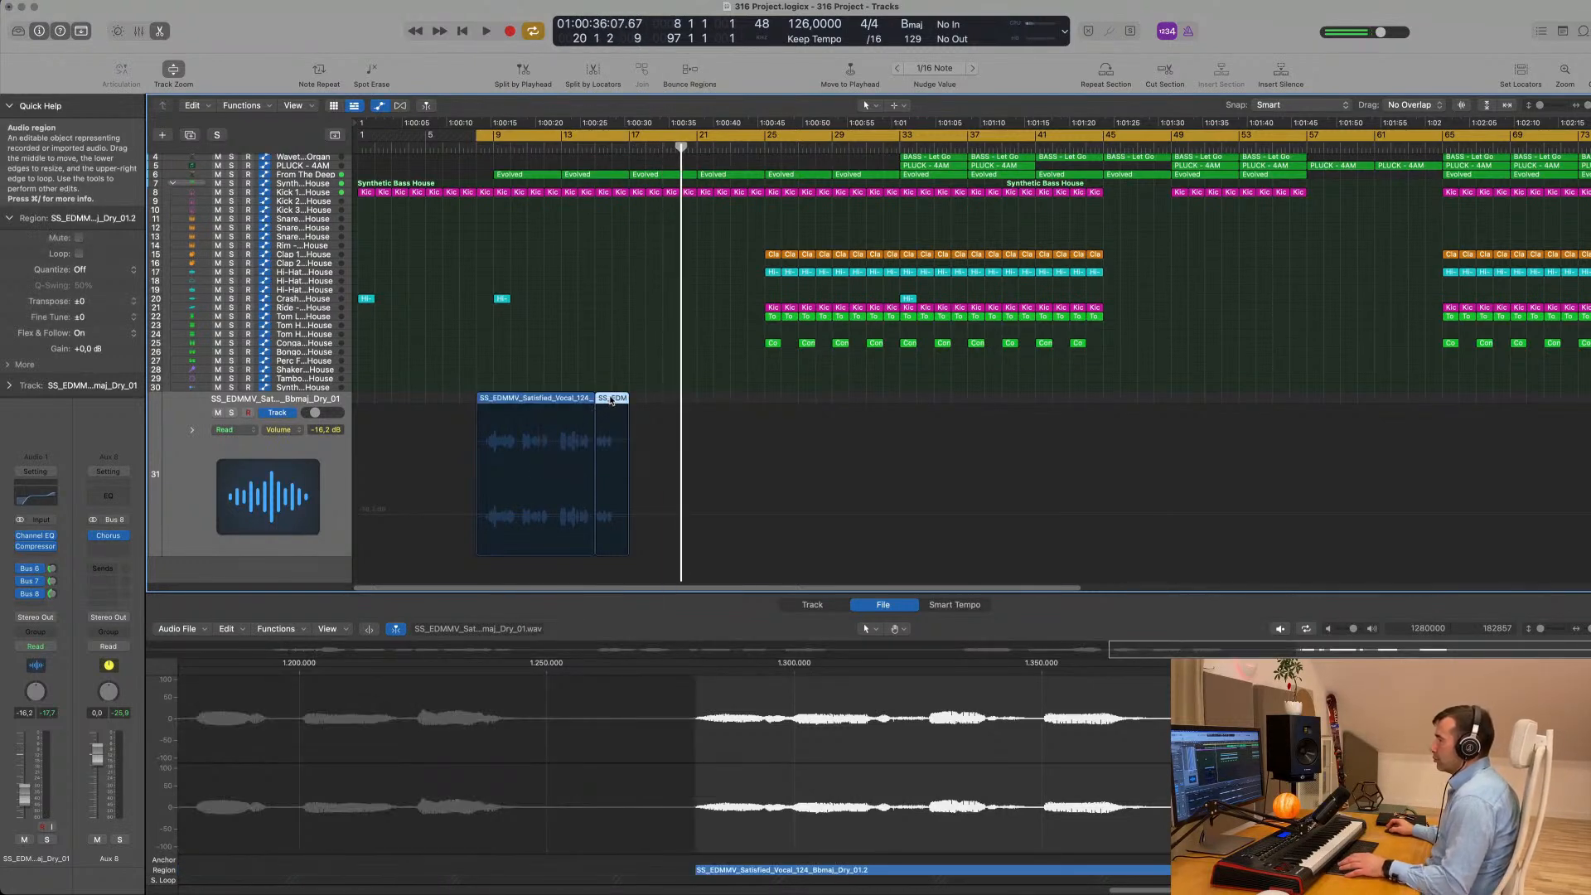
drag(607, 399, 639, 401)
- Audition the copied vocal fragment by playing the arrangement from around bars 16 and 17
key(space)
key(super+Right)
key(super+Right)
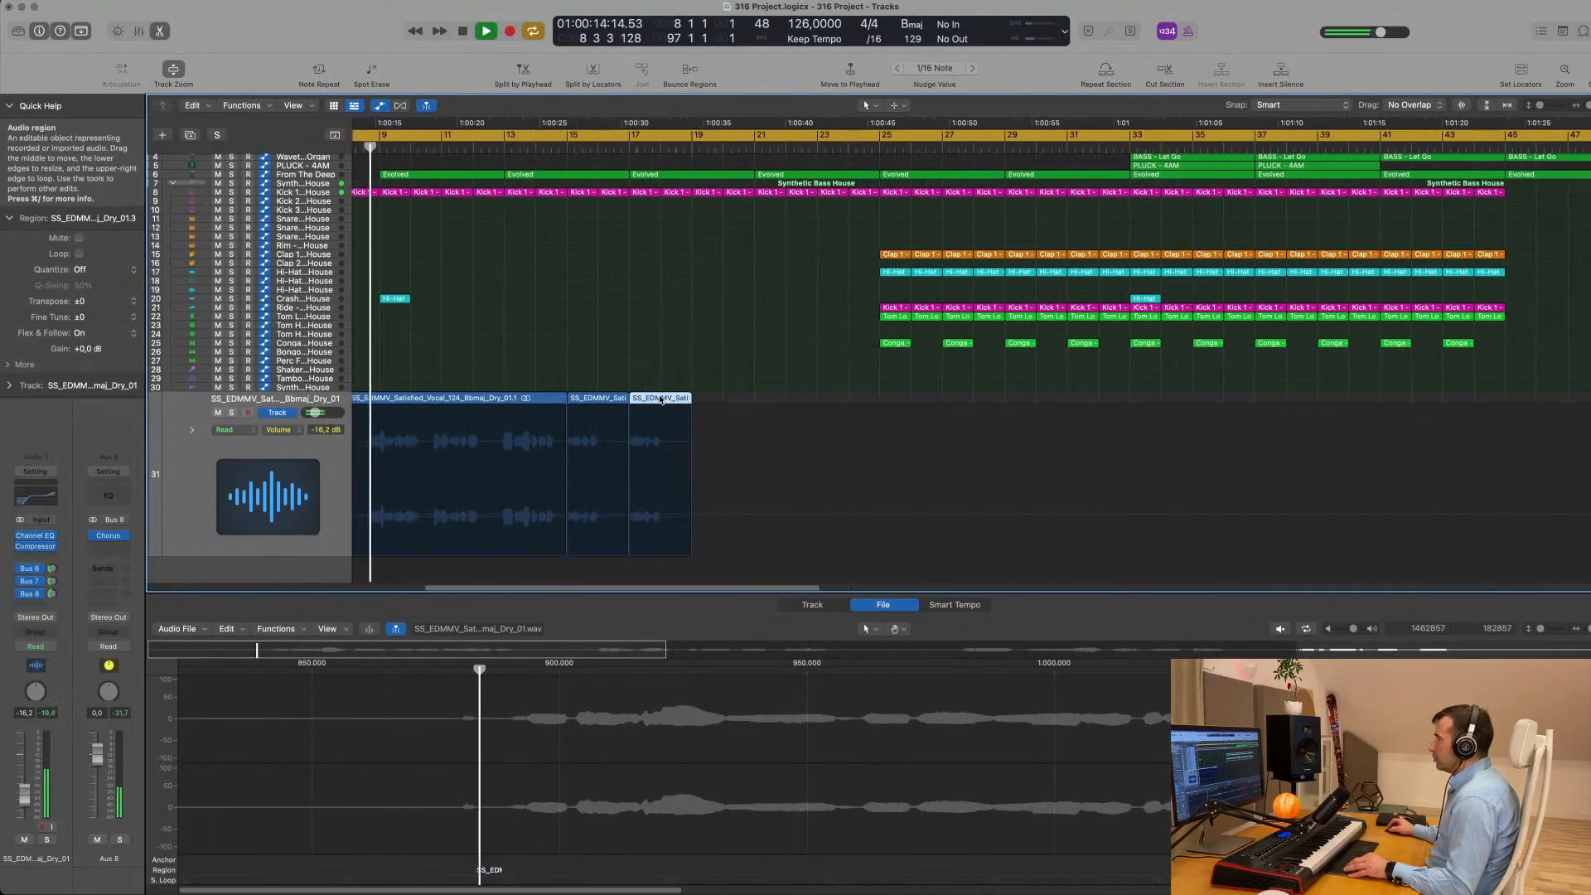
key(super+Right)
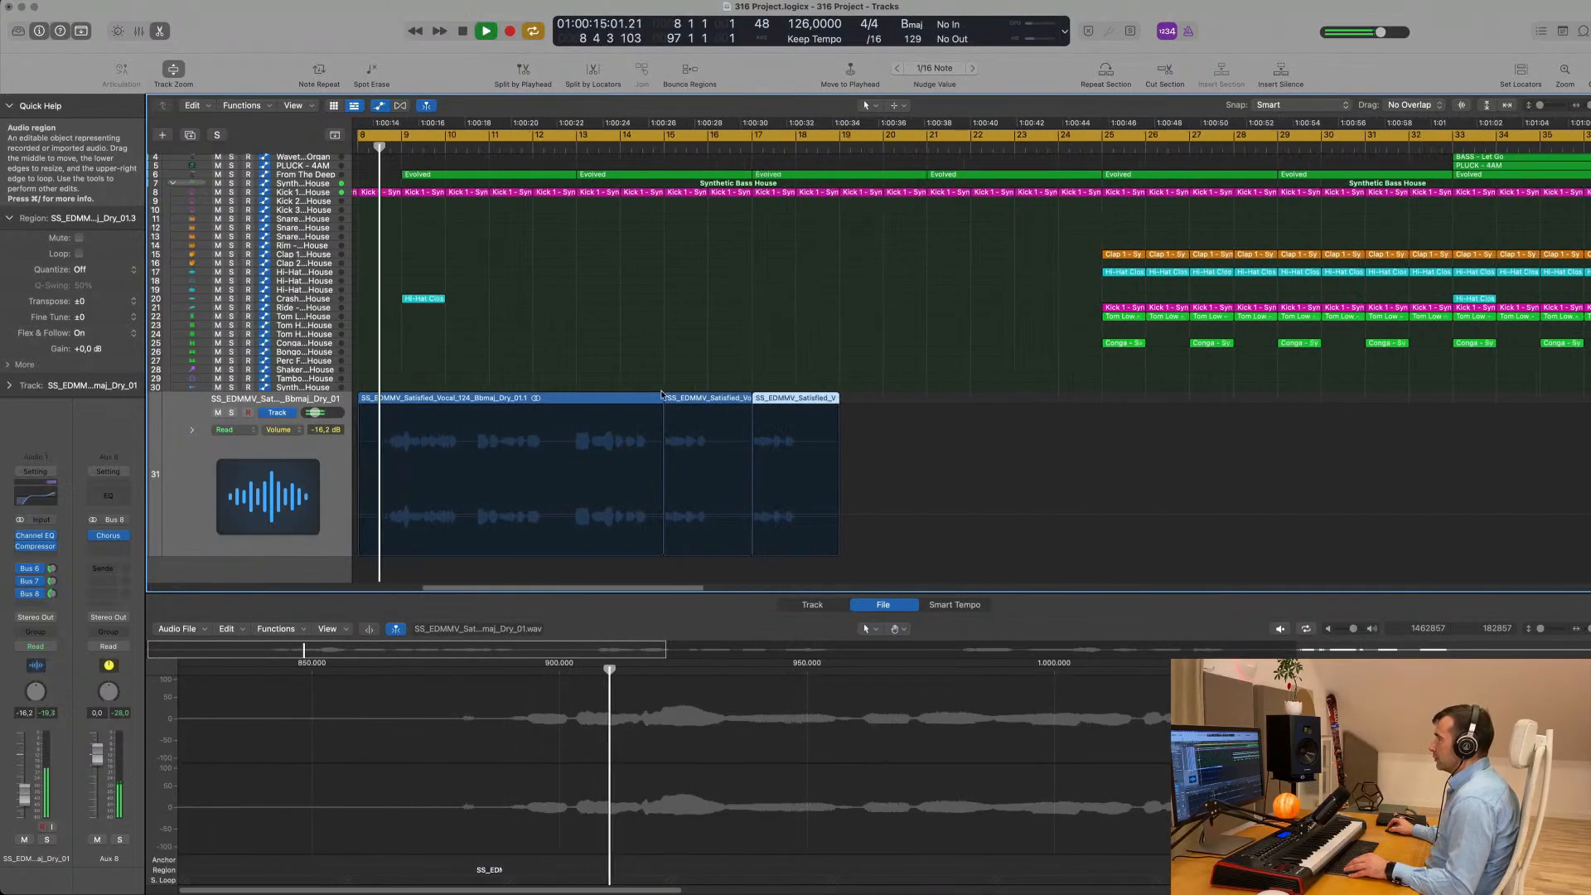
click(781, 155)
click(759, 156)
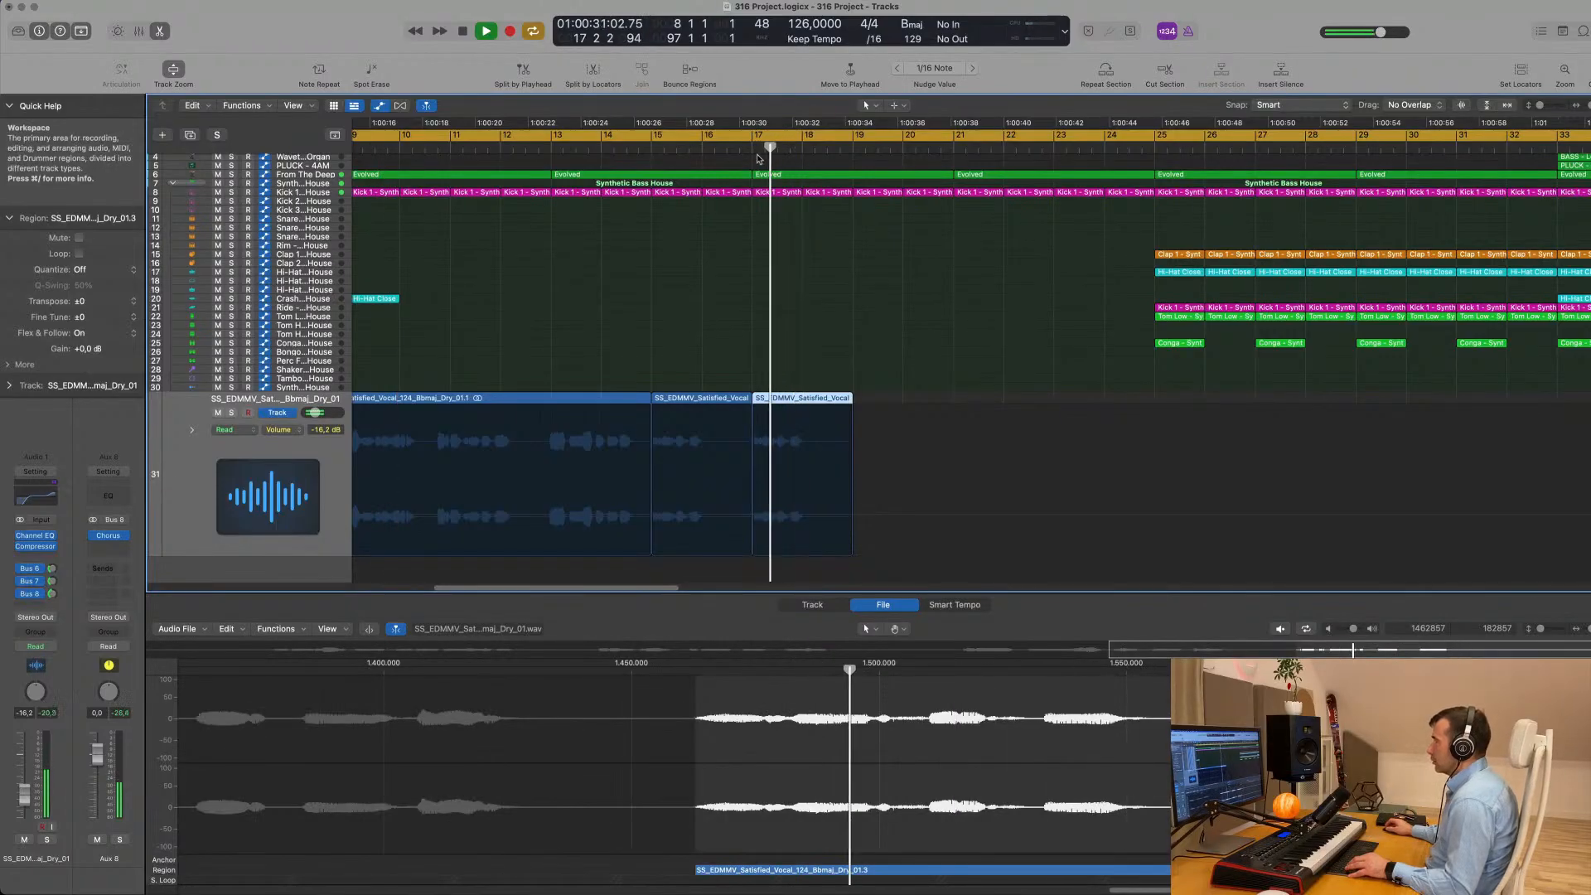
click(727, 156)
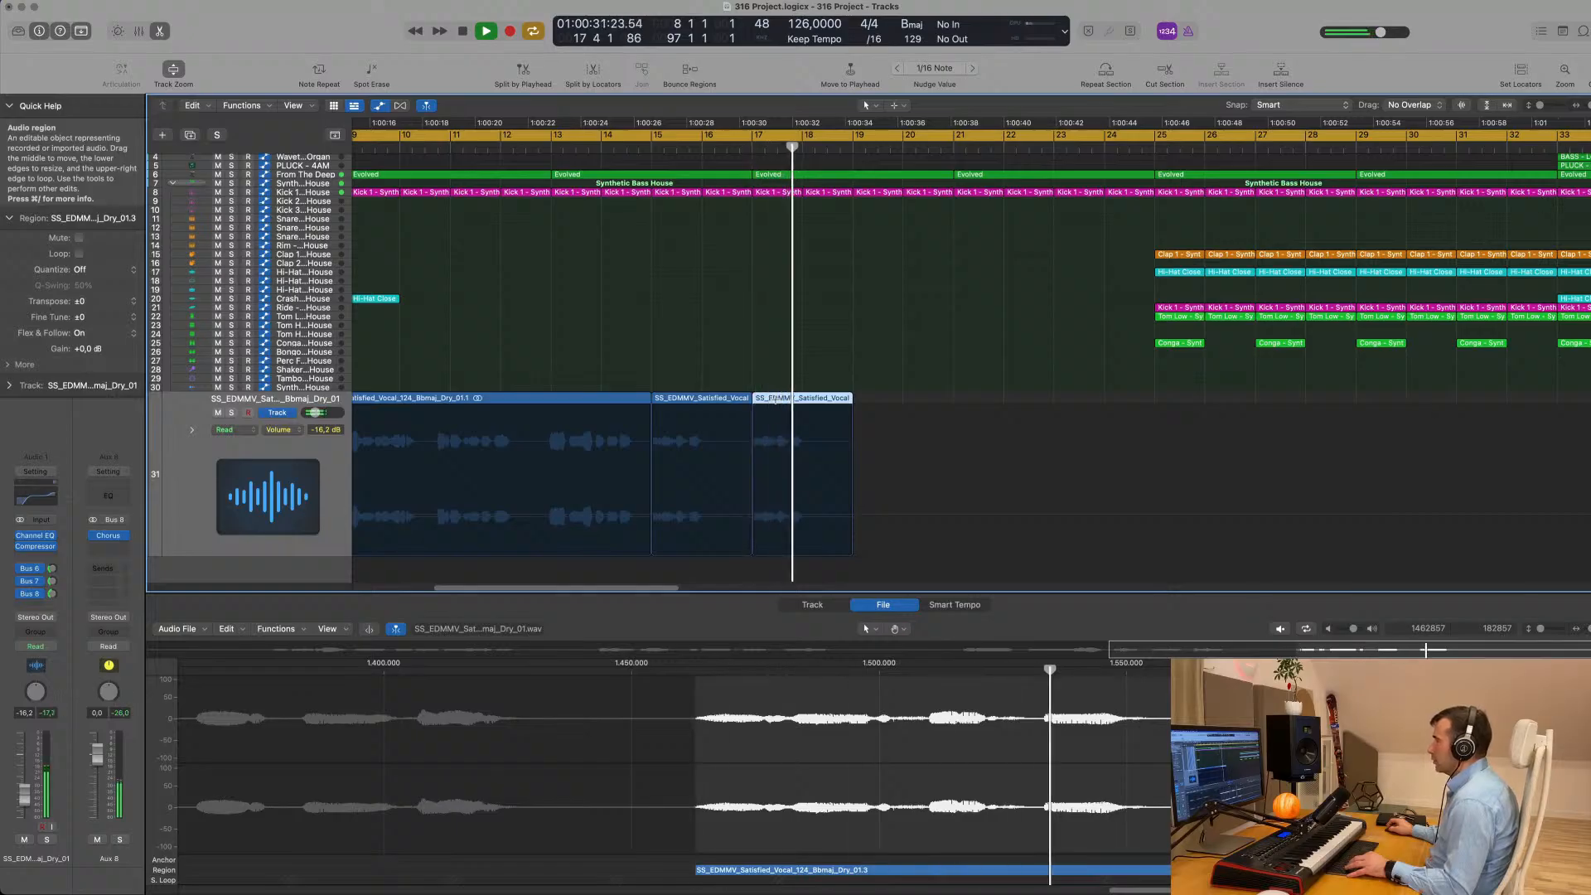
- Split the copied vocal fragment half a bar after bar 17 and delete its first piece
super+double_click(777, 399)
click(765, 399)
key(Delete)
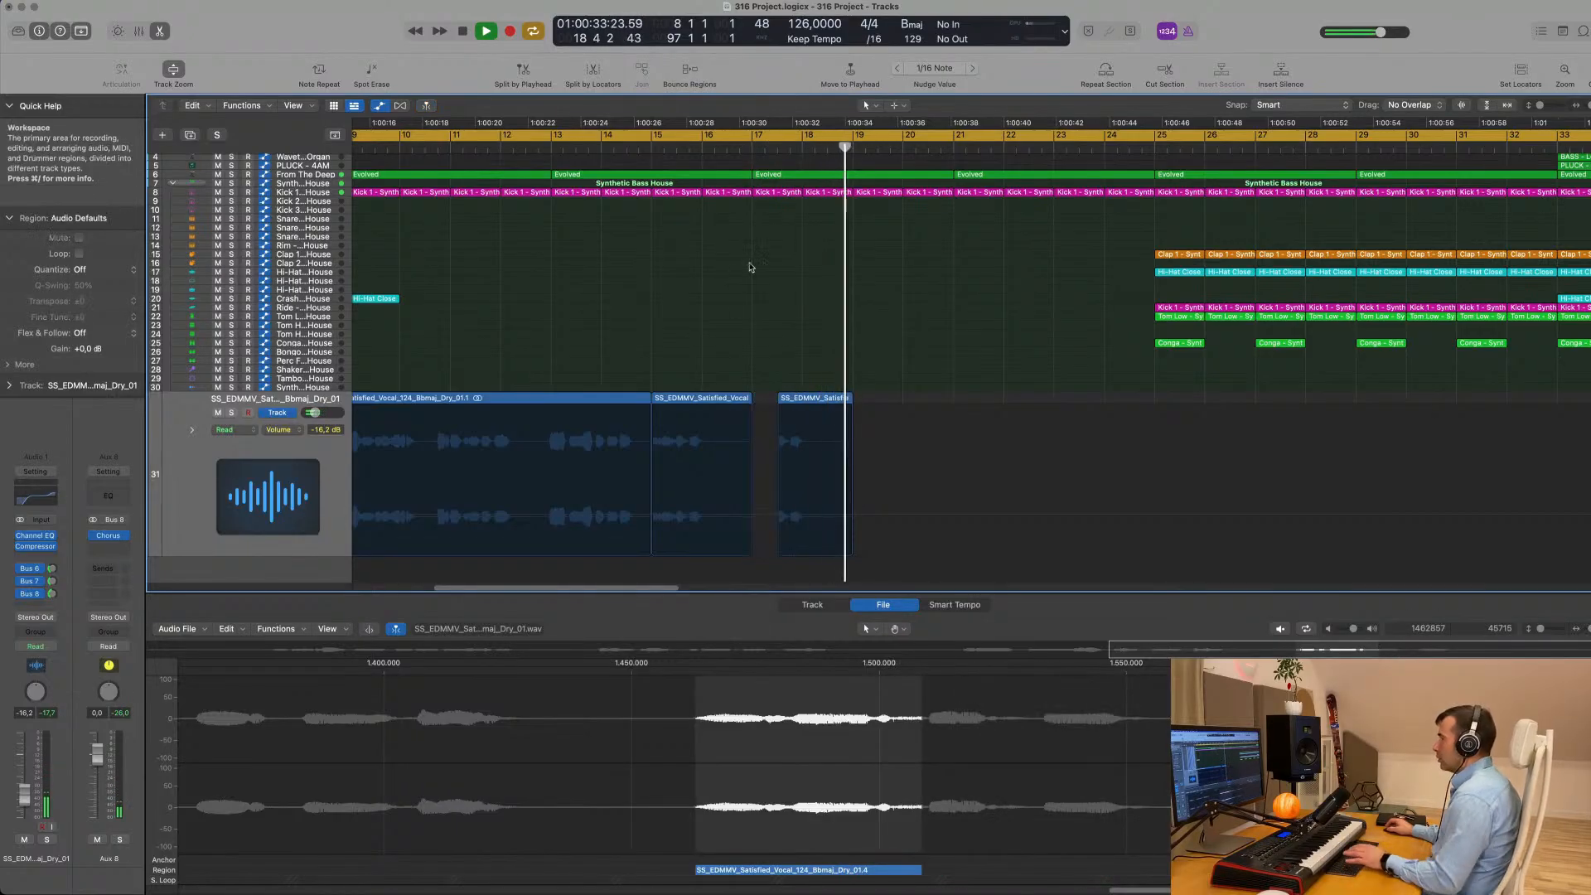
- Play the shortened ending, undo the deletion of the small vocal piece at bar 17 and replay from bar 8
click(737, 156)
scroll(753, 290, left, 2)
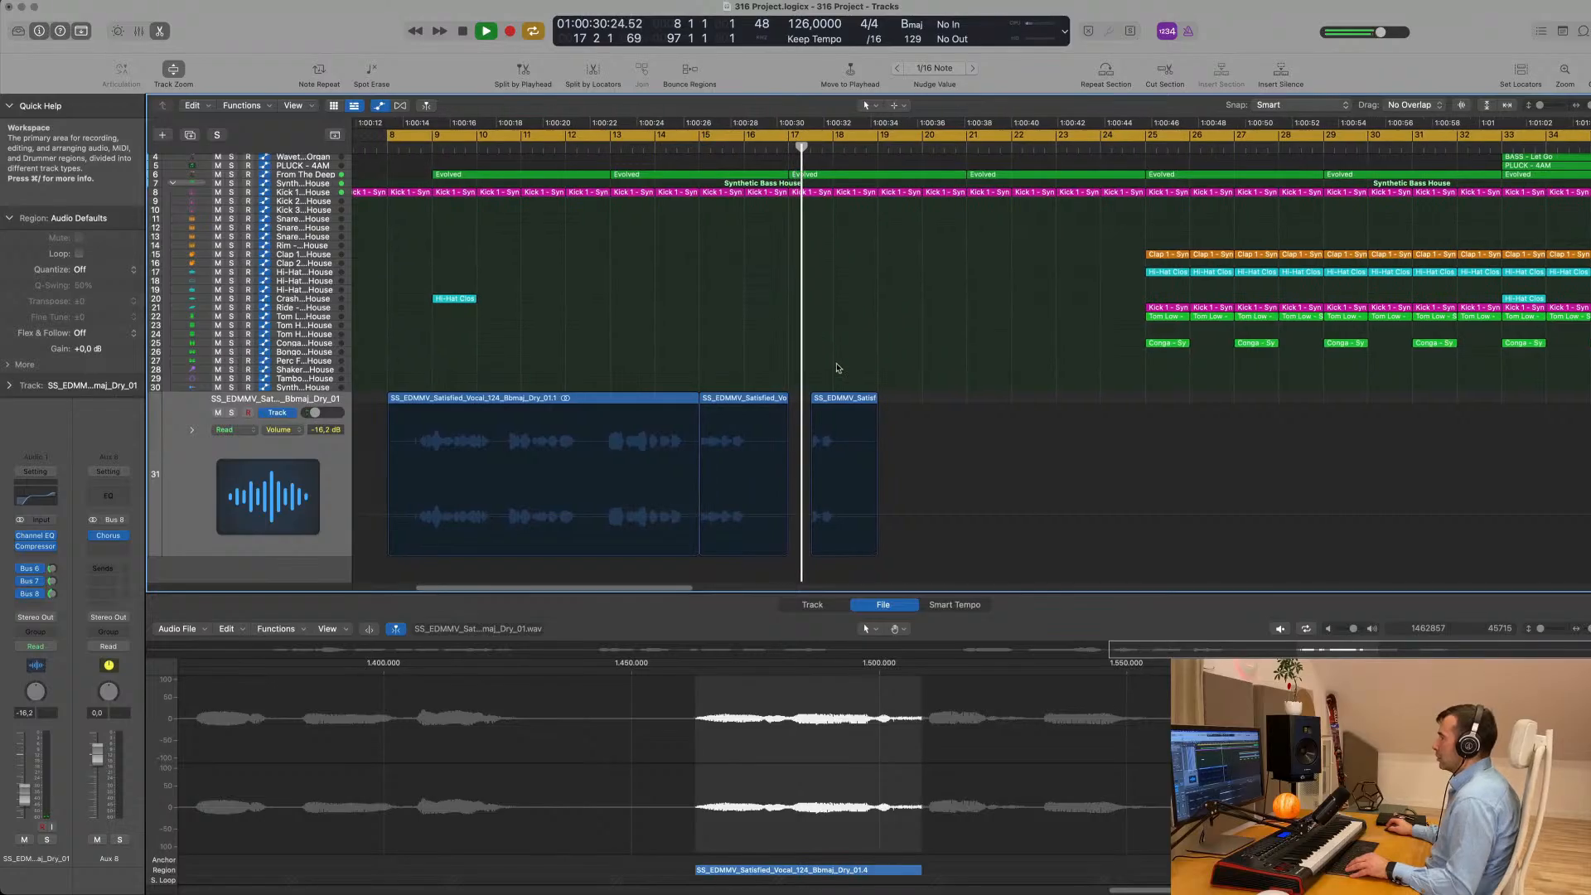
drag(842, 400, 789, 242)
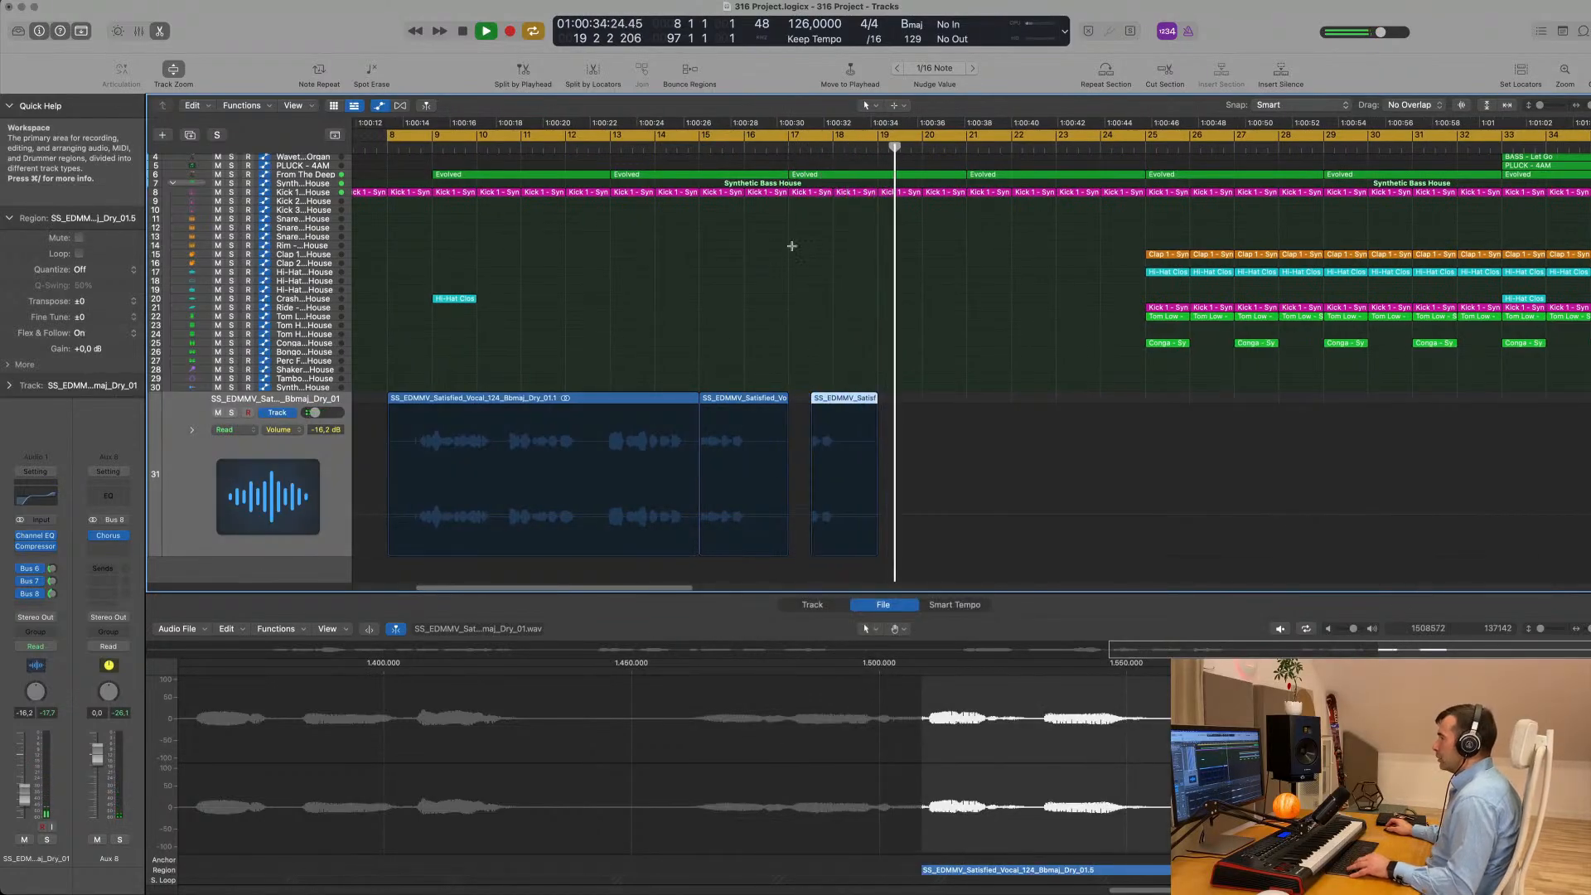
key(super+z)
key(space)
key(space)
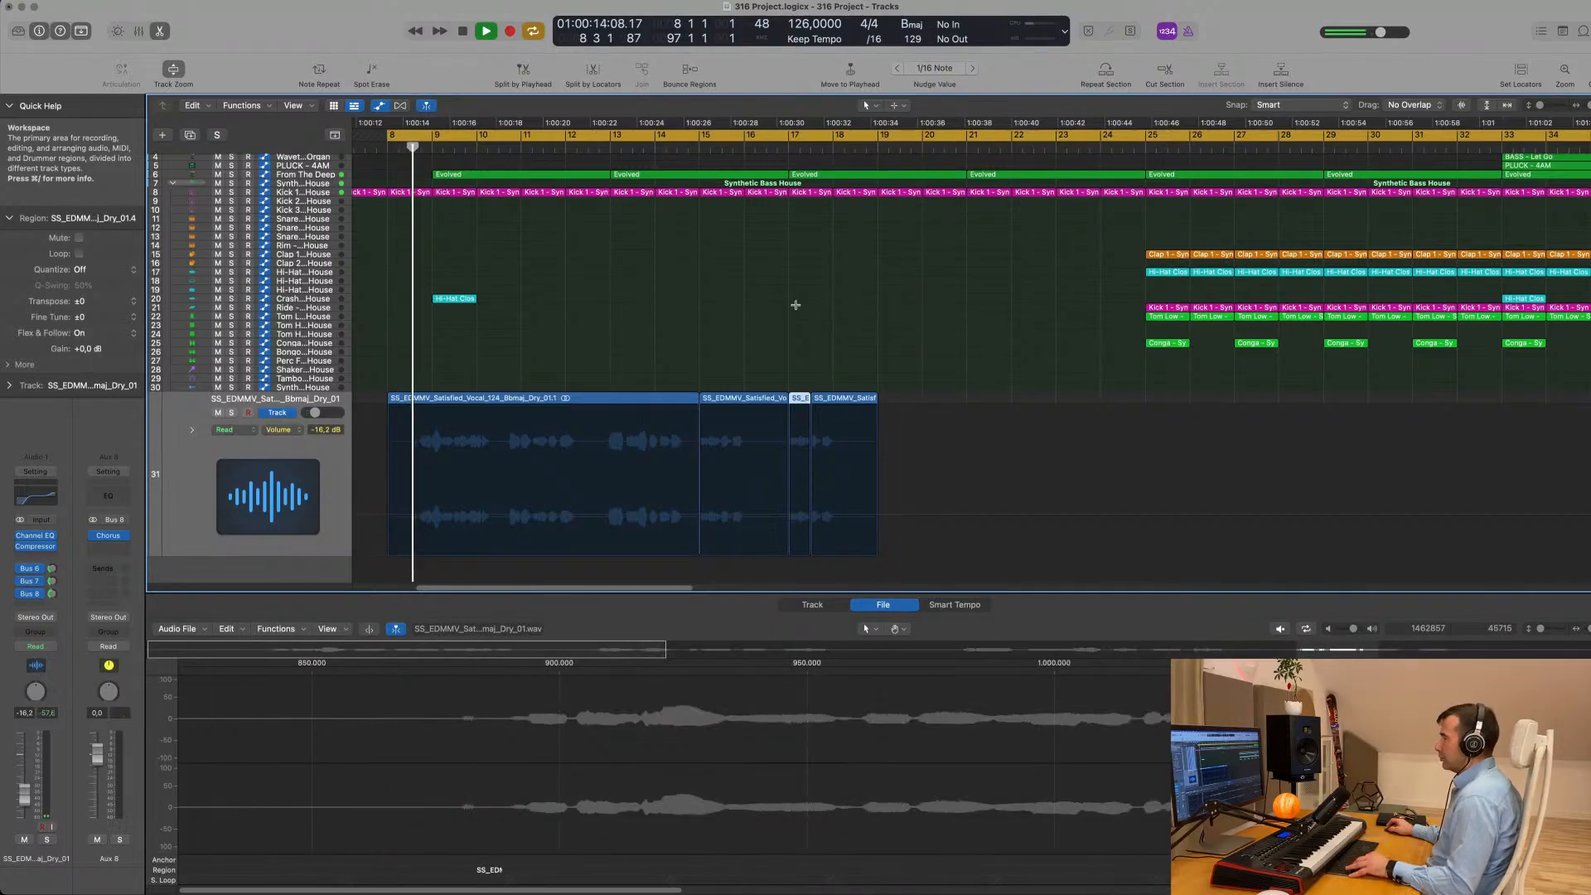
- Undo the split in the copied vocal fragment at bar 17 and repeat the whole fragment twice, at bars 19 and 21
key(super+z)
scroll(877, 332, down, 4)
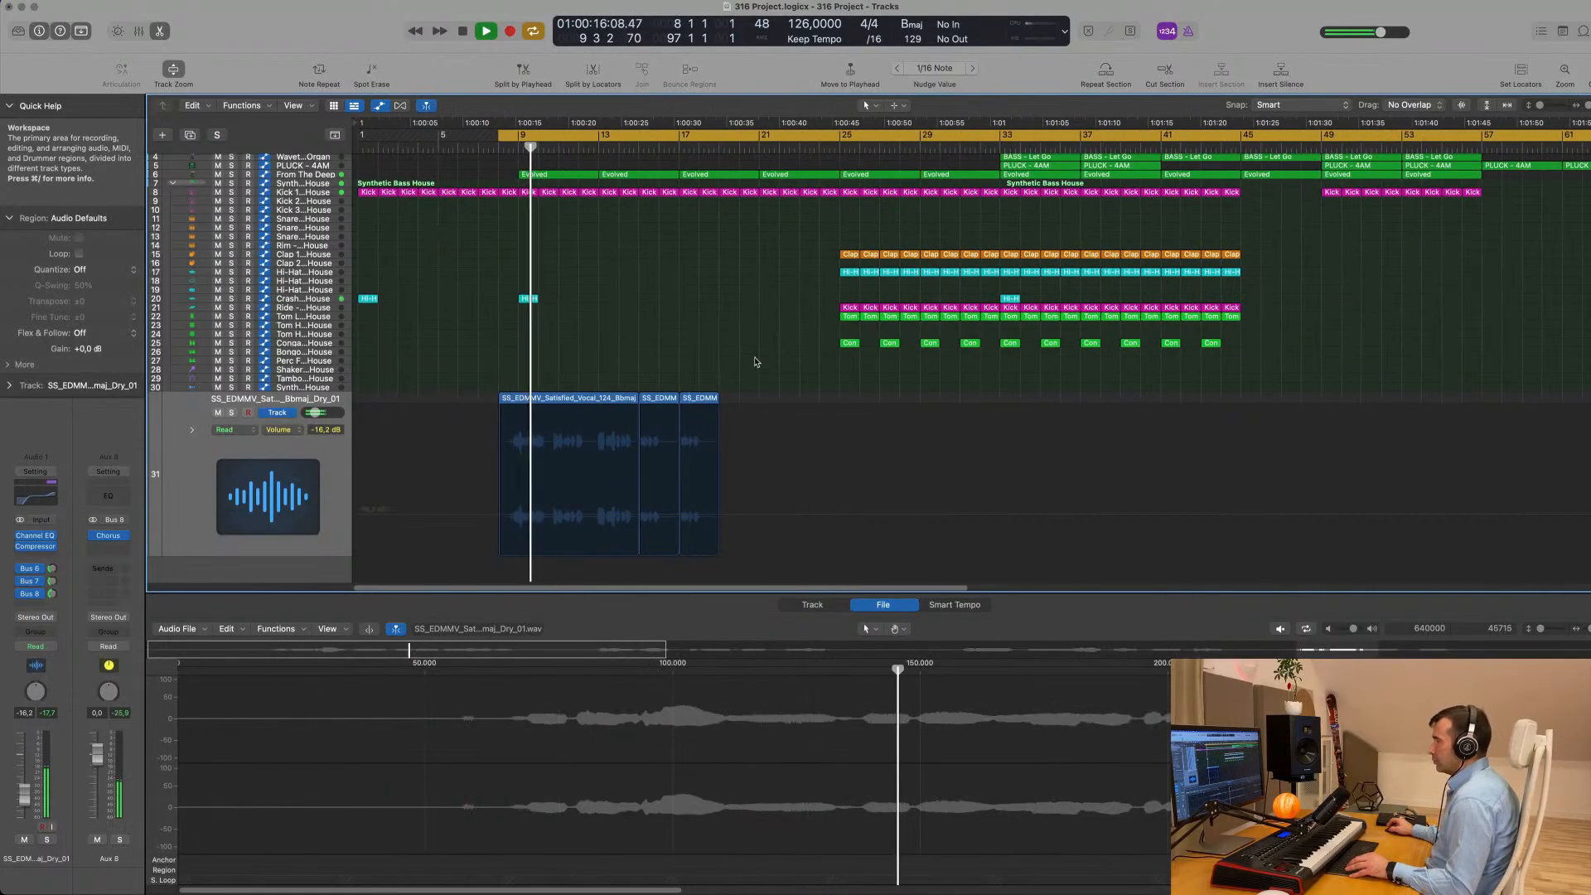
click(706, 412)
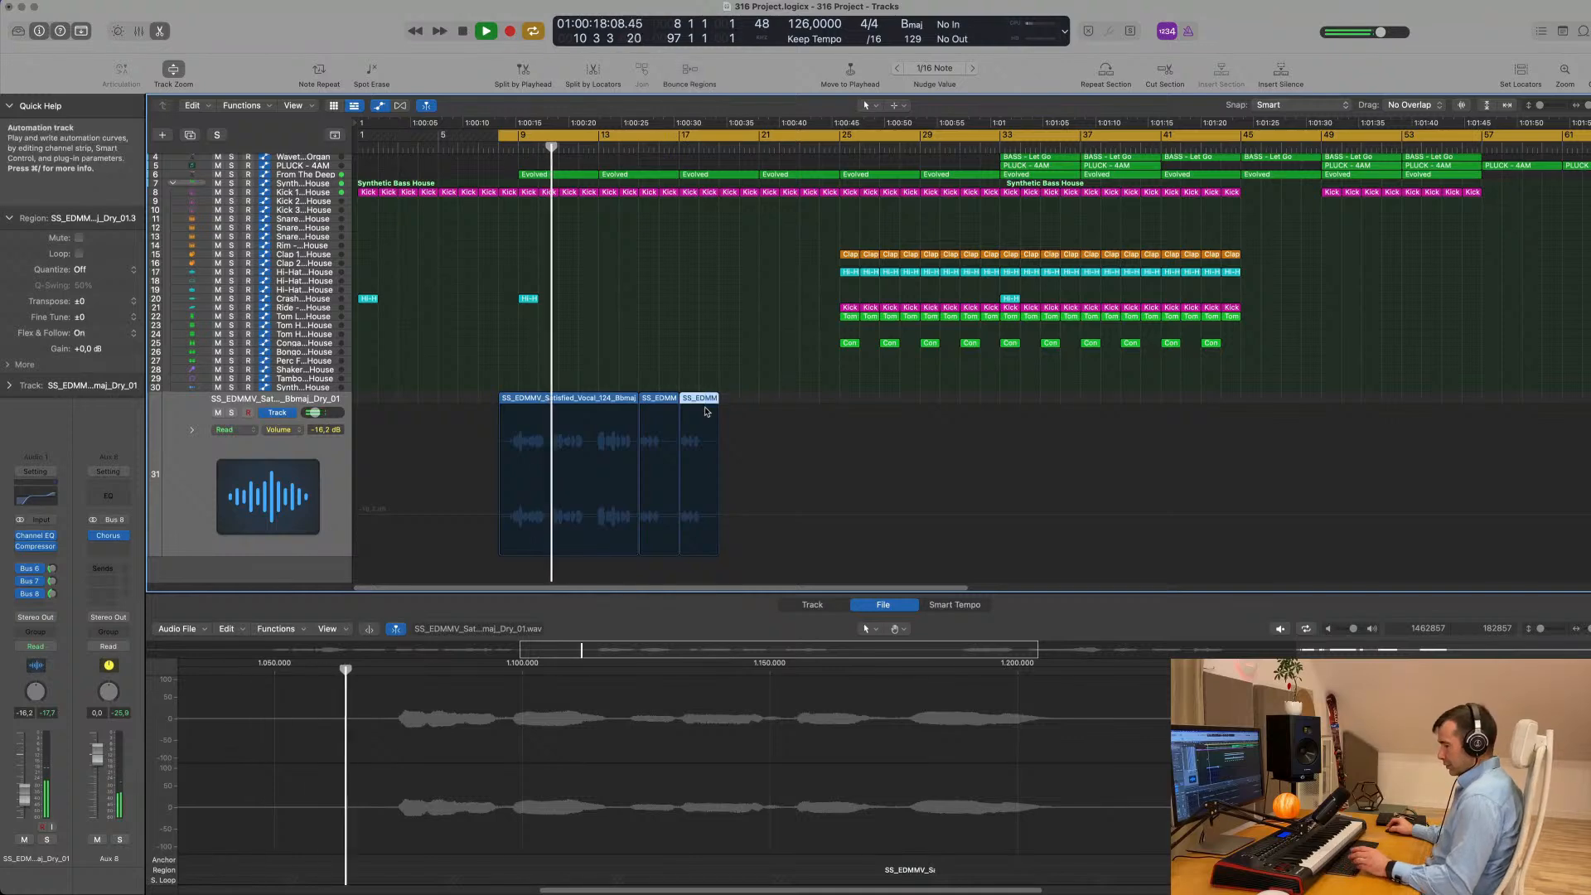
key(super+r)
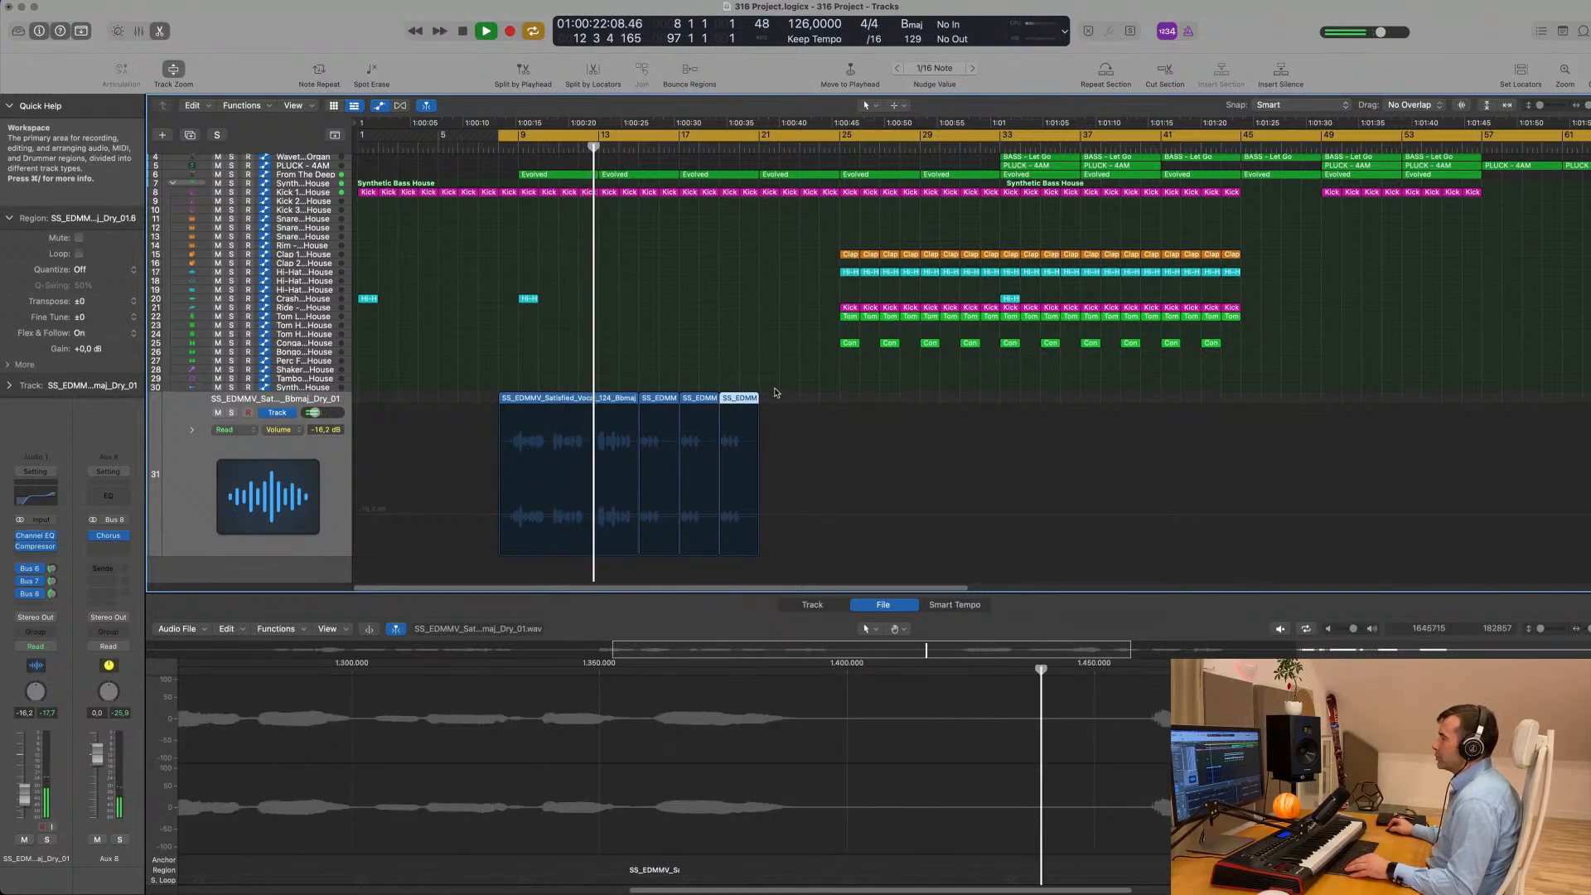
key(super+r)
key(super+Left)
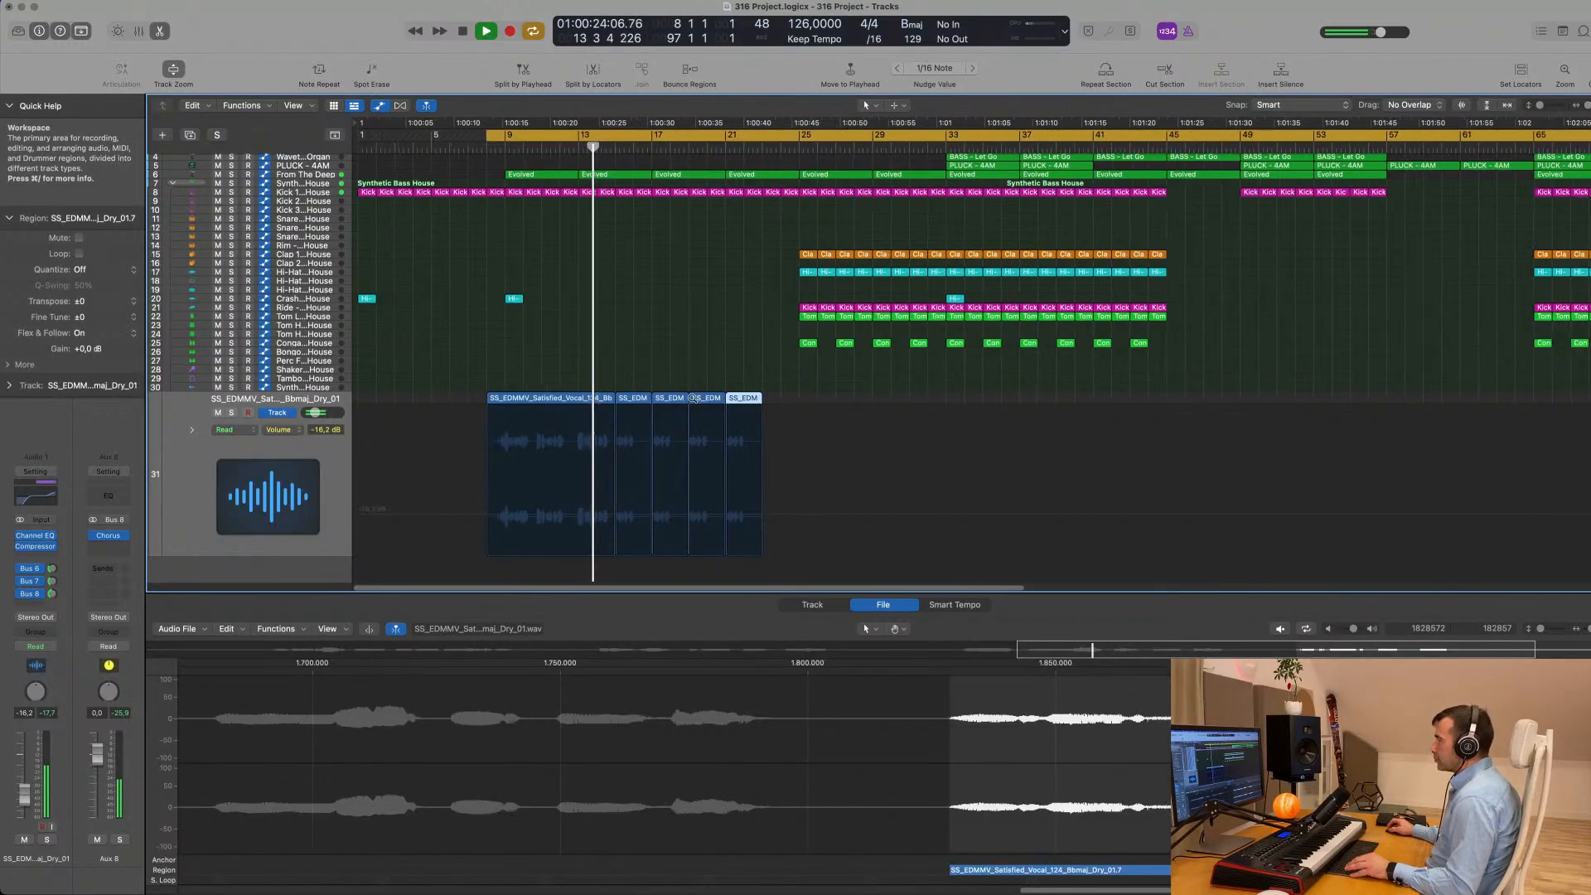
- Select all the vocal regions and audition the extended phrase while inspecting its layout in the arrangement
click(177, 481)
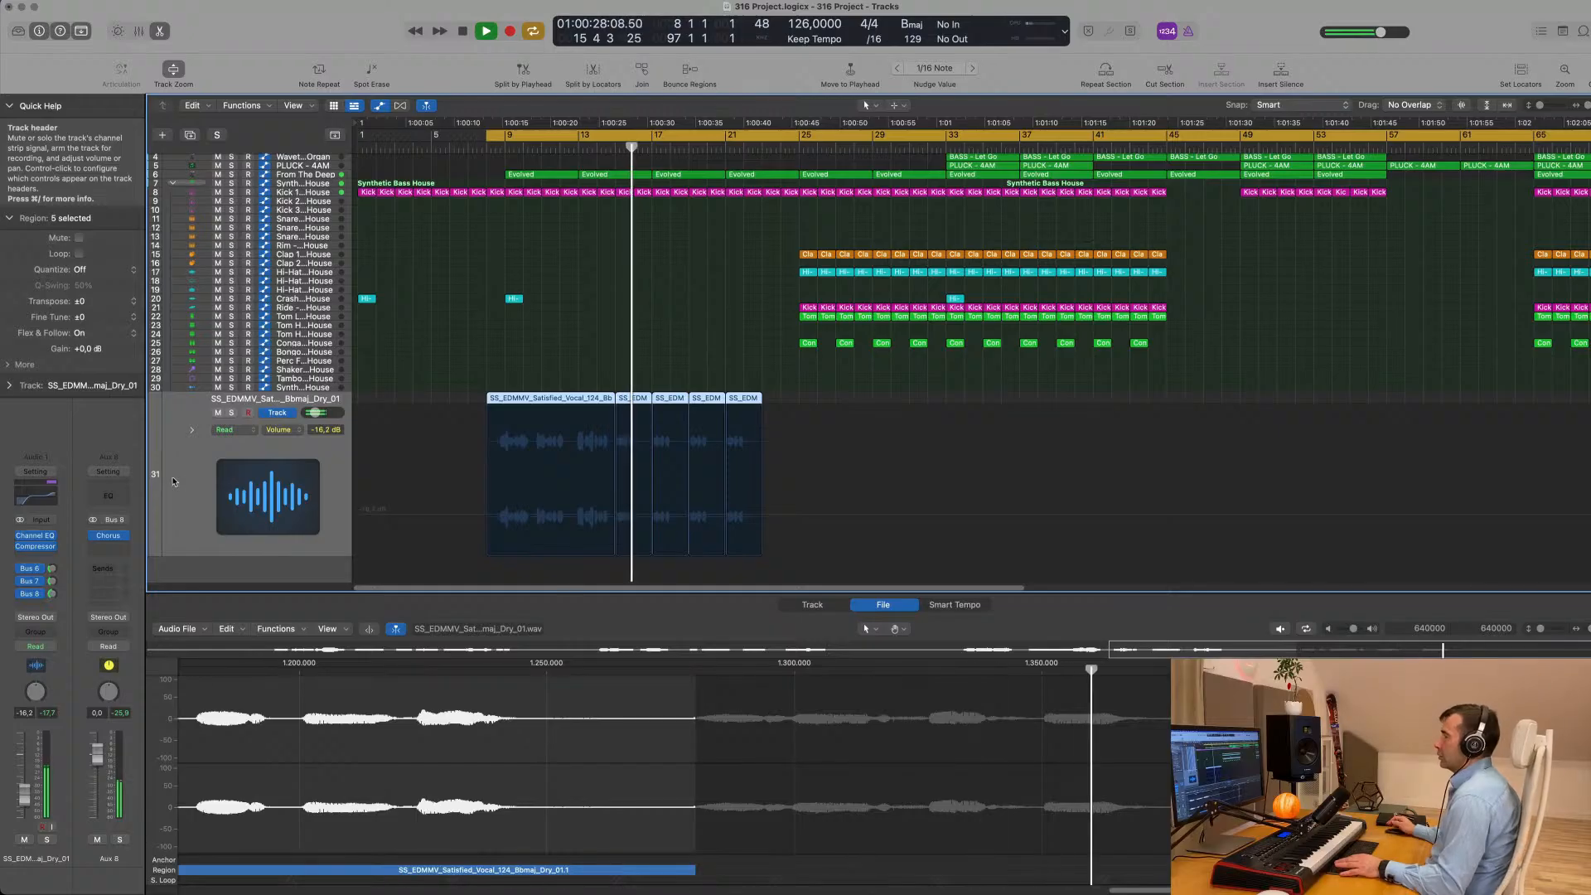
key(super+Right)
key(super+Right)
key(super+Right)
key(super+Right)
scroll(512, 363, left, 2)
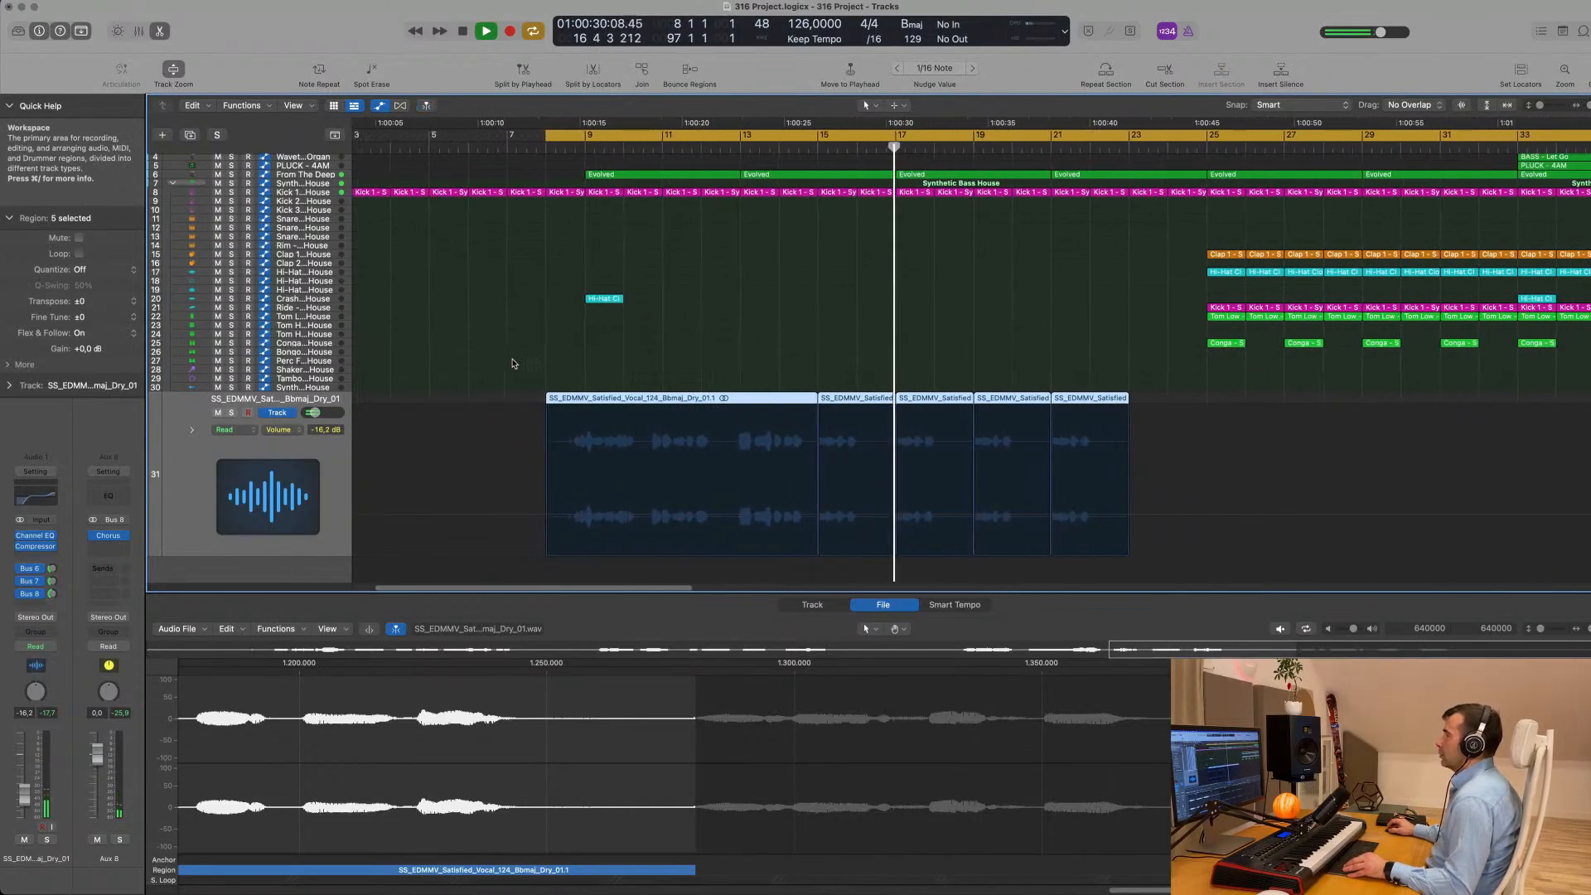
scroll(664, 329, down, 4)
scroll(727, 327, down, 4)
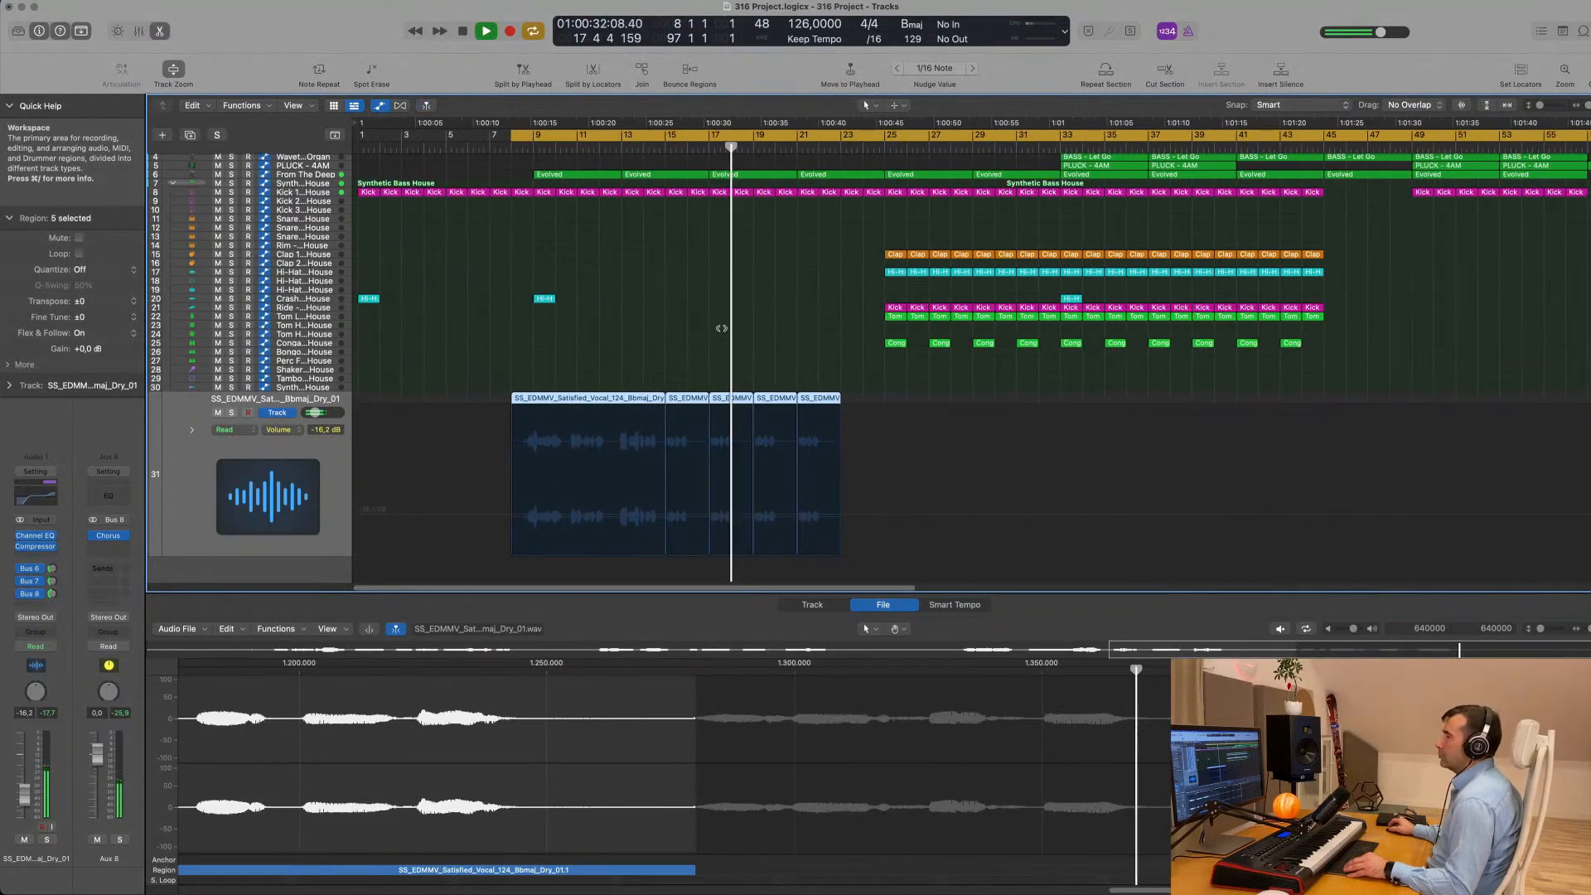
scroll(725, 329, up, 3)
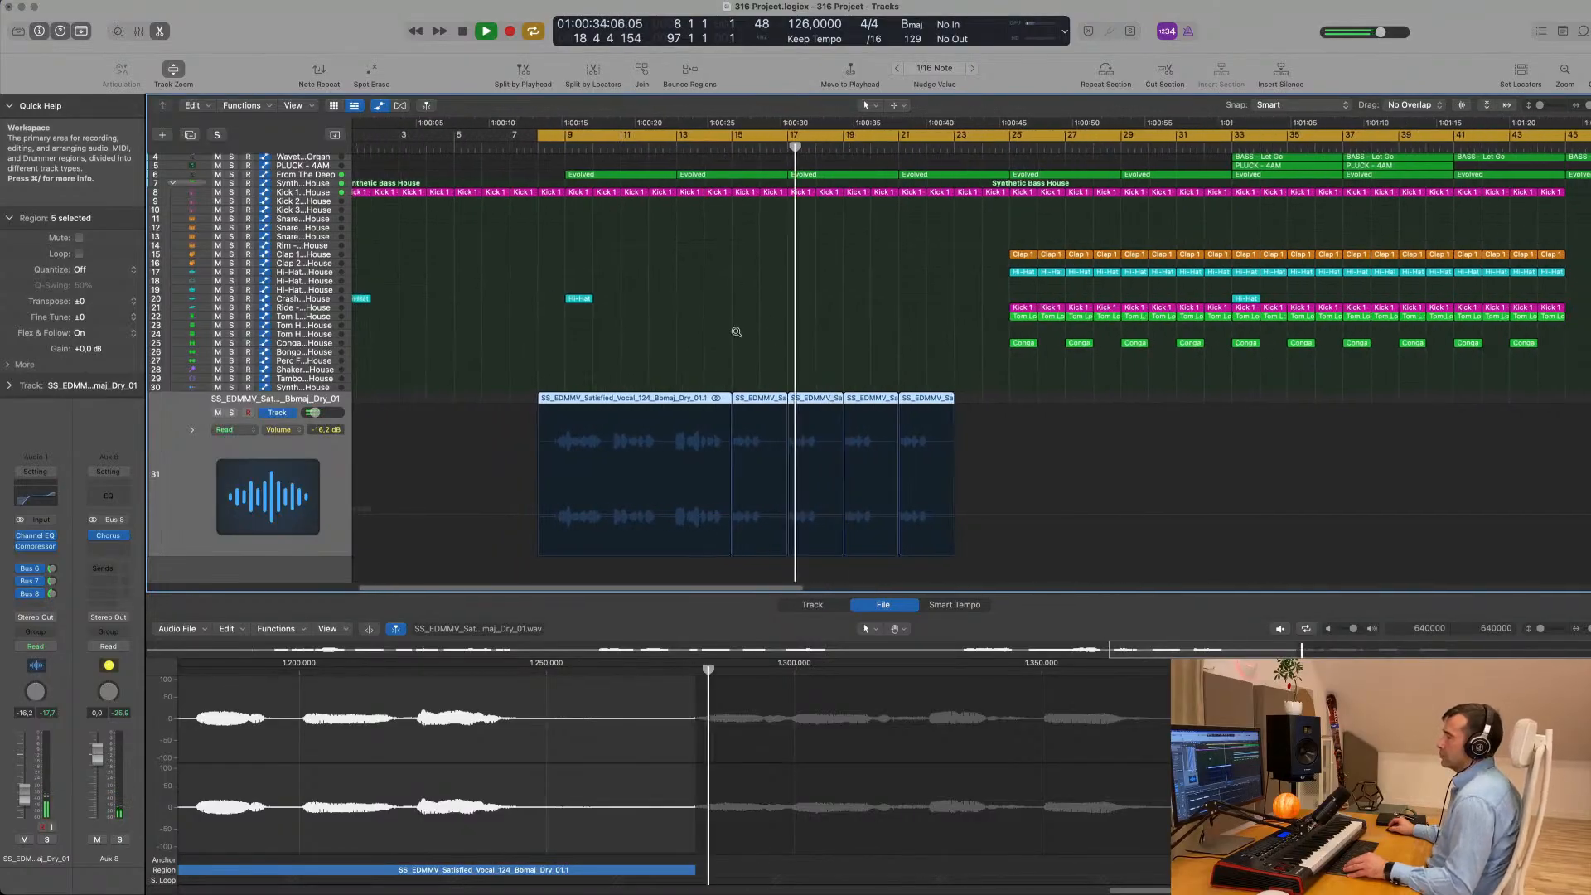
scroll(736, 332, down, 2)
scroll(687, 339, up, 1)
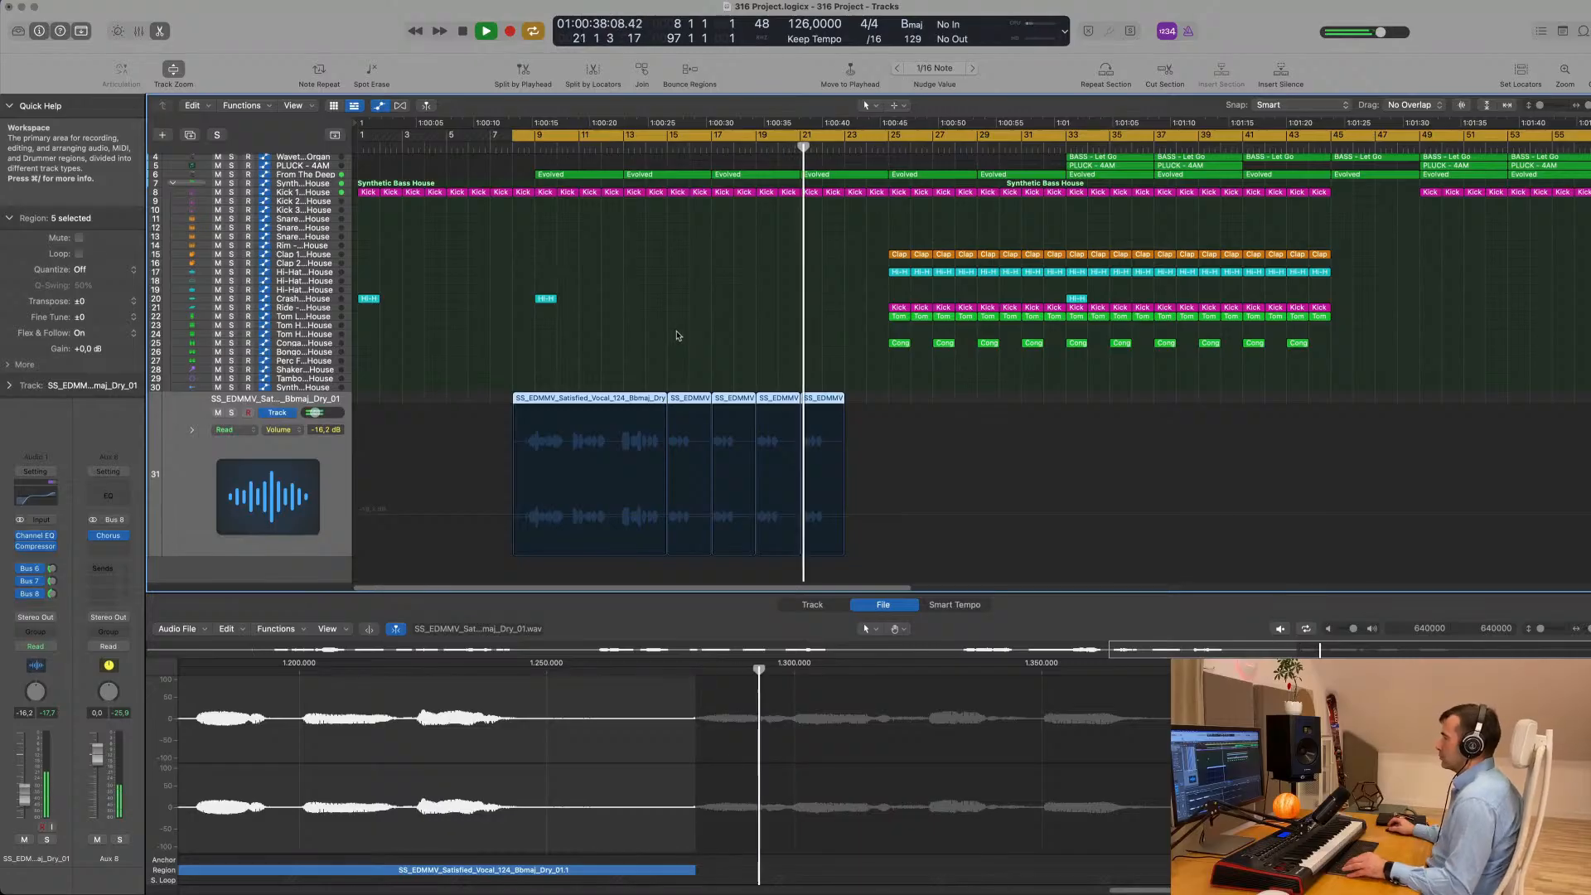
scroll(676, 339, down, 1)
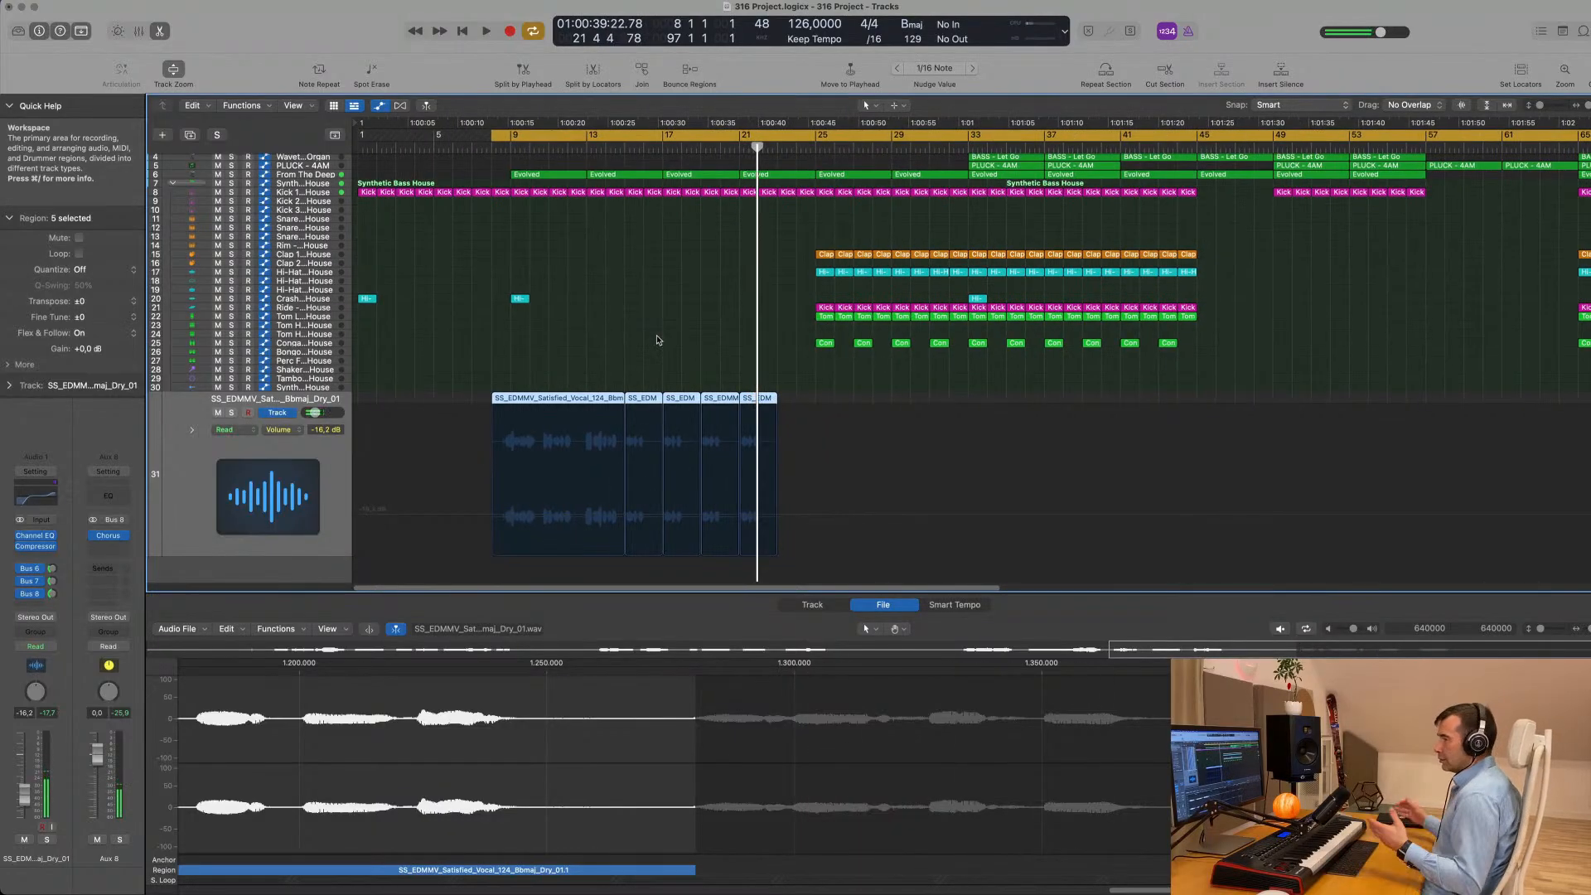
- Move the start of the cycle range to bar 17 and audition the vocal
key(space)
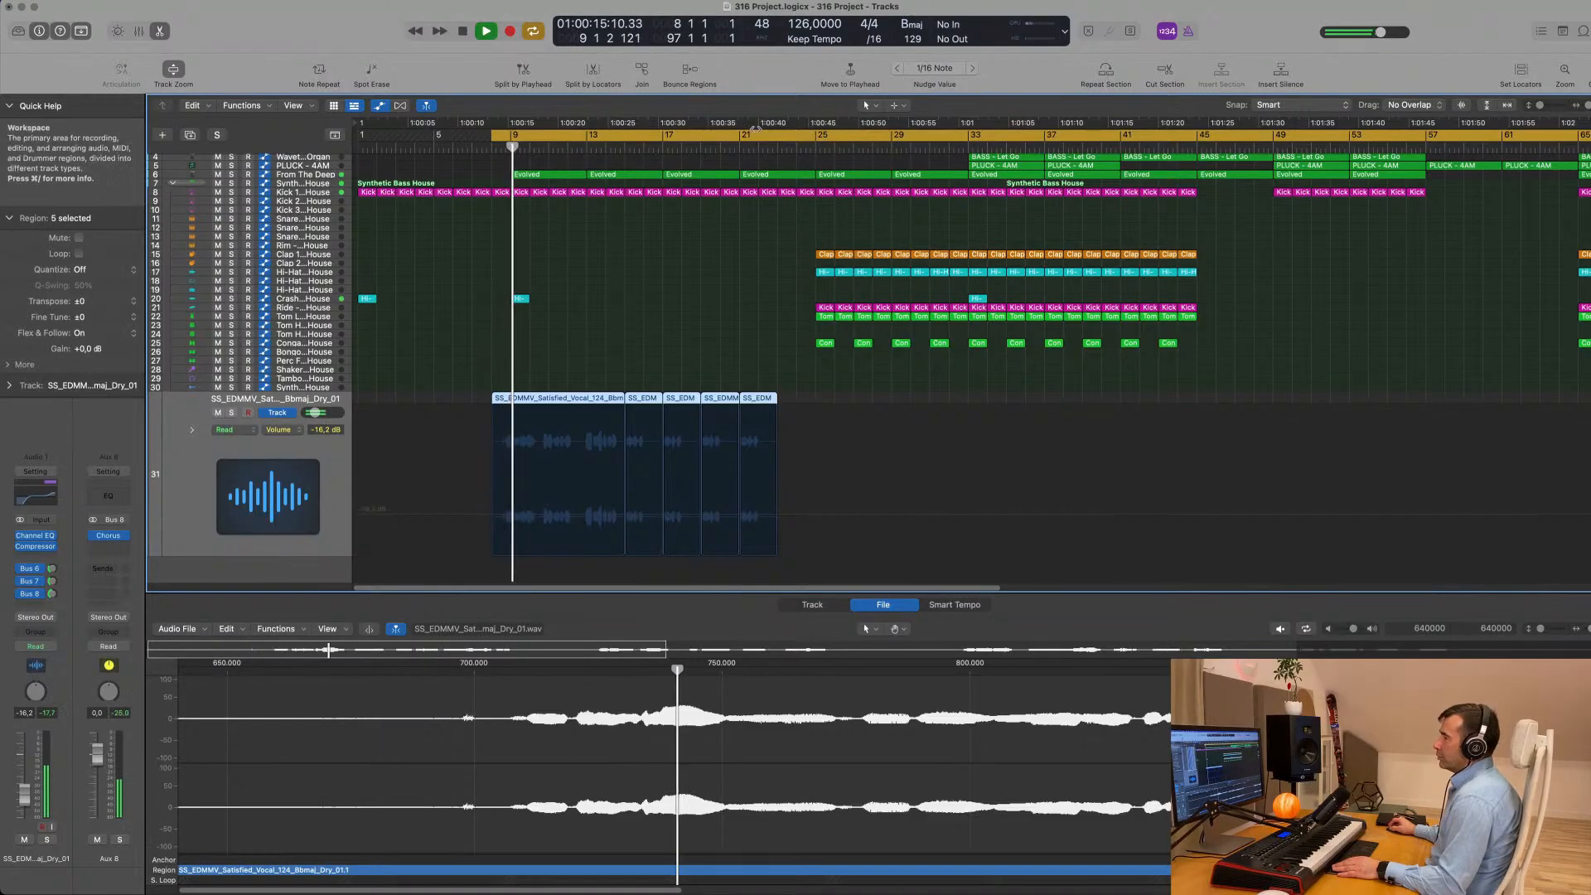
drag(493, 137, 663, 139)
key(space)
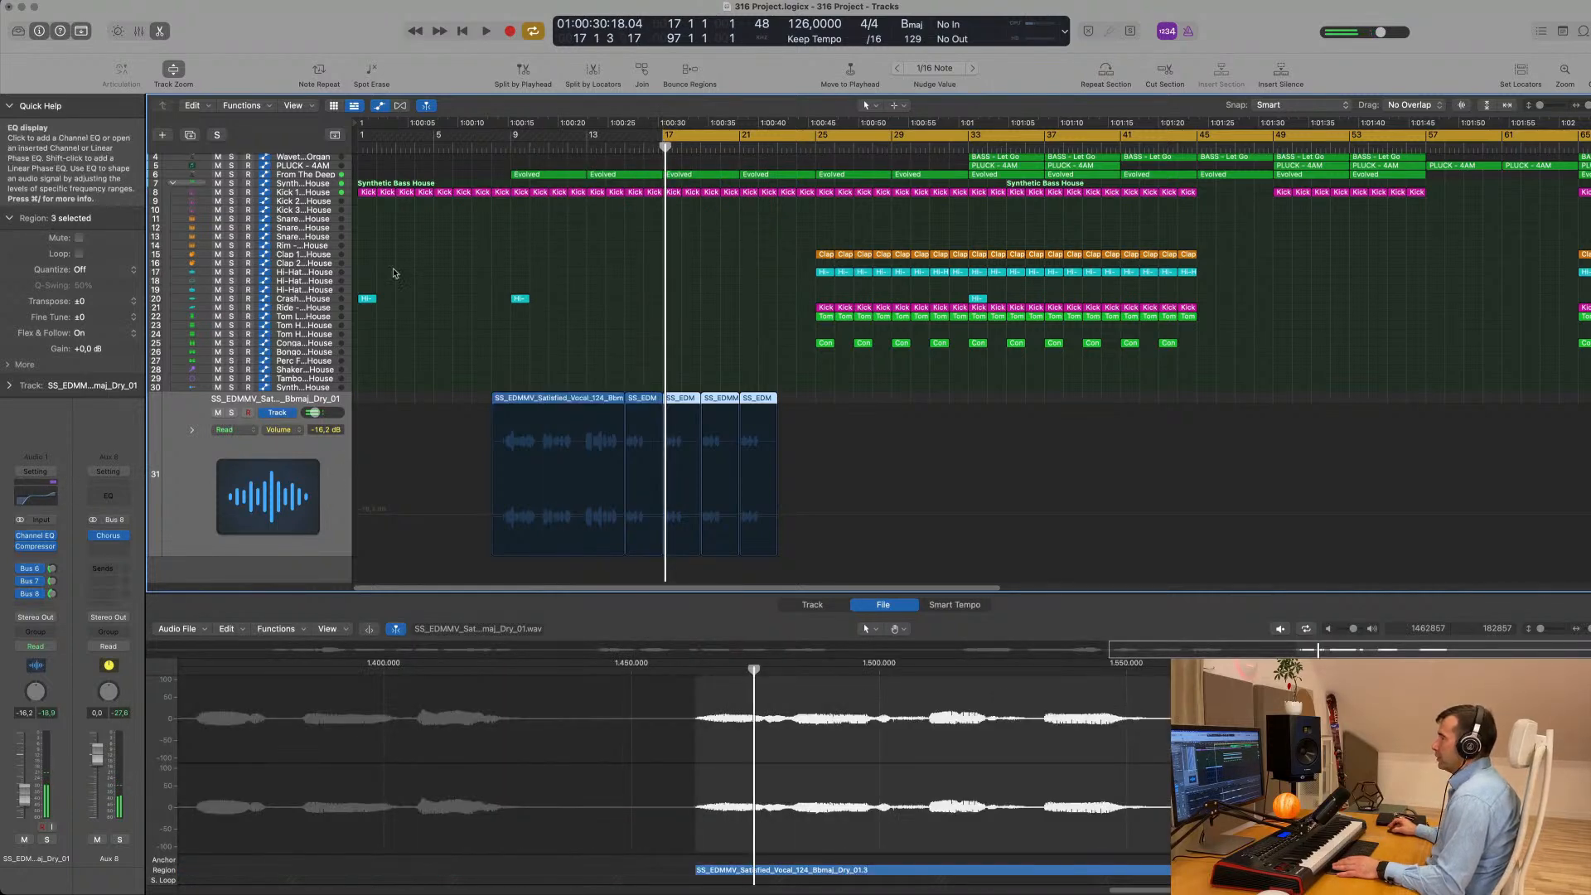
- Open the vocal track's Channel EQ and set the track's automation mode to Touch
drag(1259, 166, 736, 154)
click(188, 501)
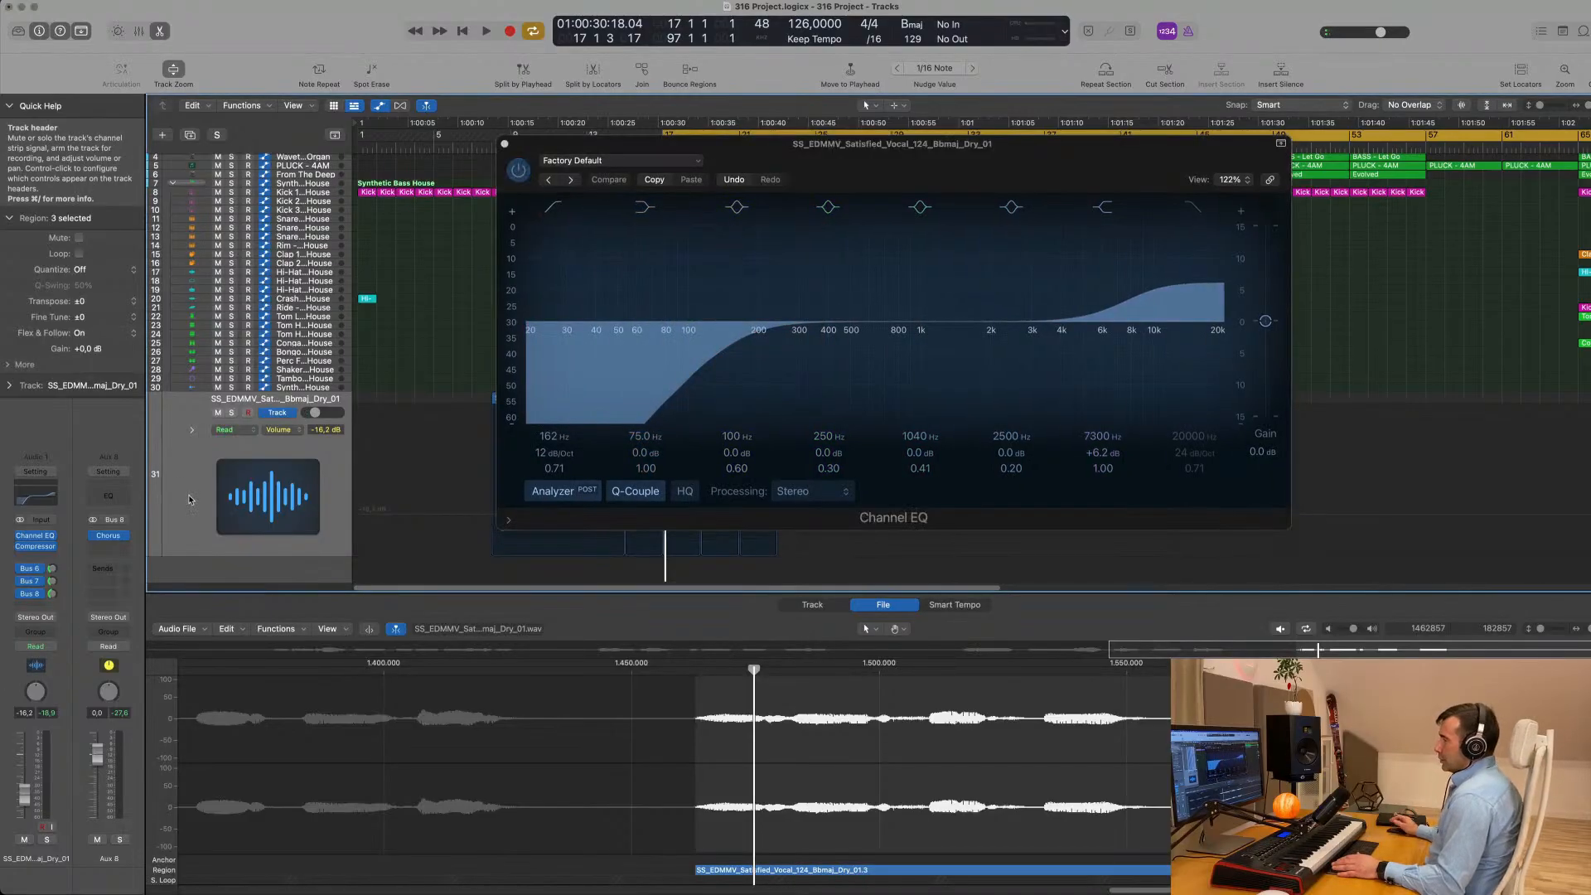
click(50, 647)
click(41, 662)
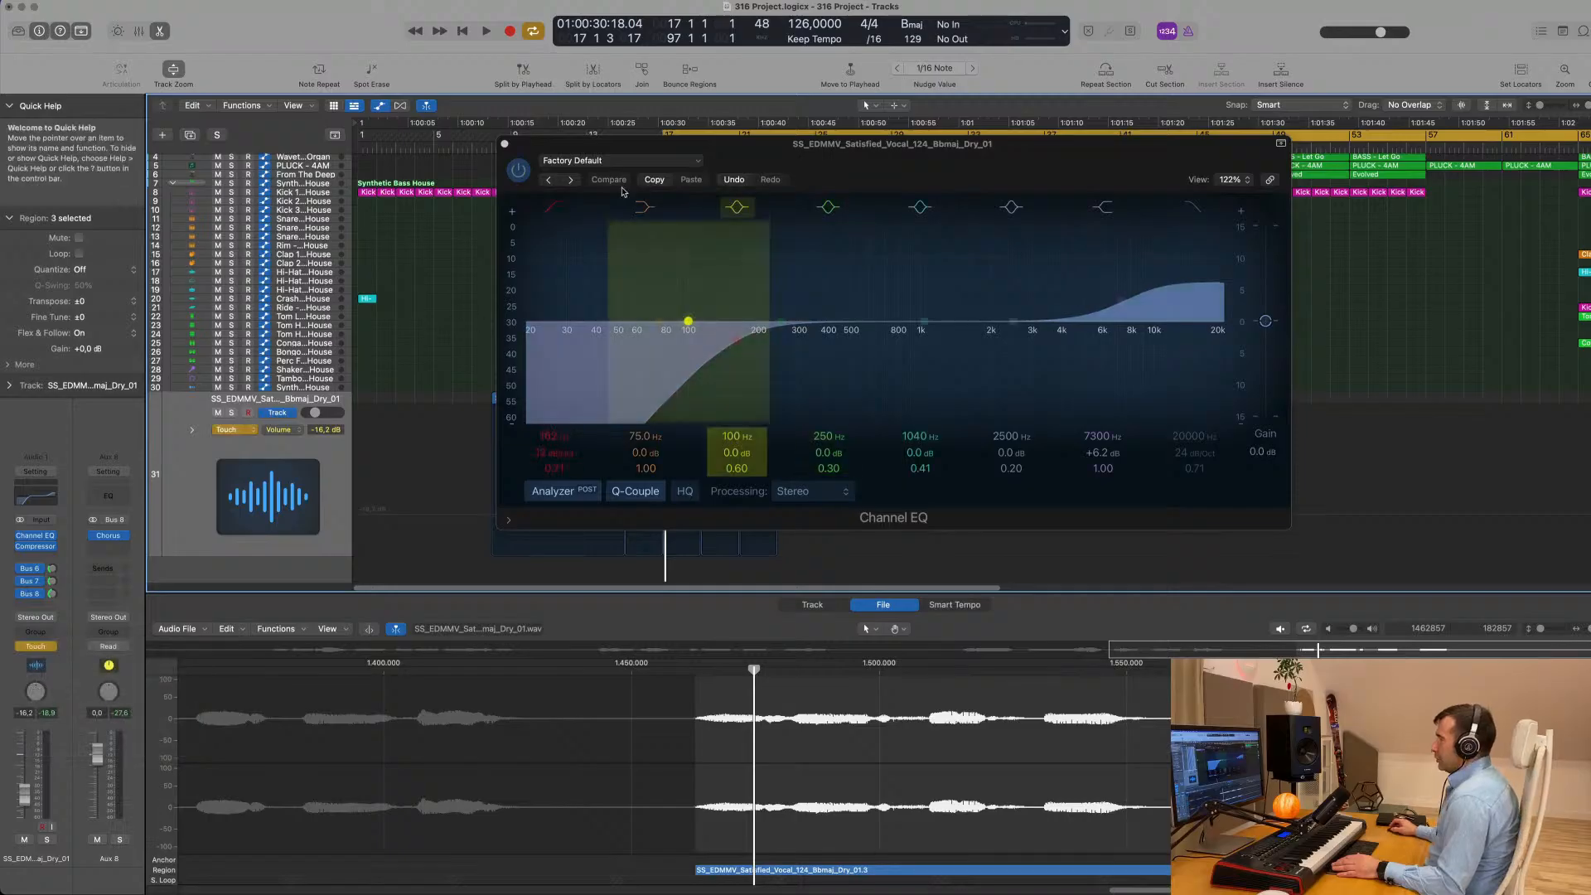
- Toggle the EQ's low-cut band off and on during playback, set its frequency to 196 Hz and close the EQ
key(space)
click(547, 206)
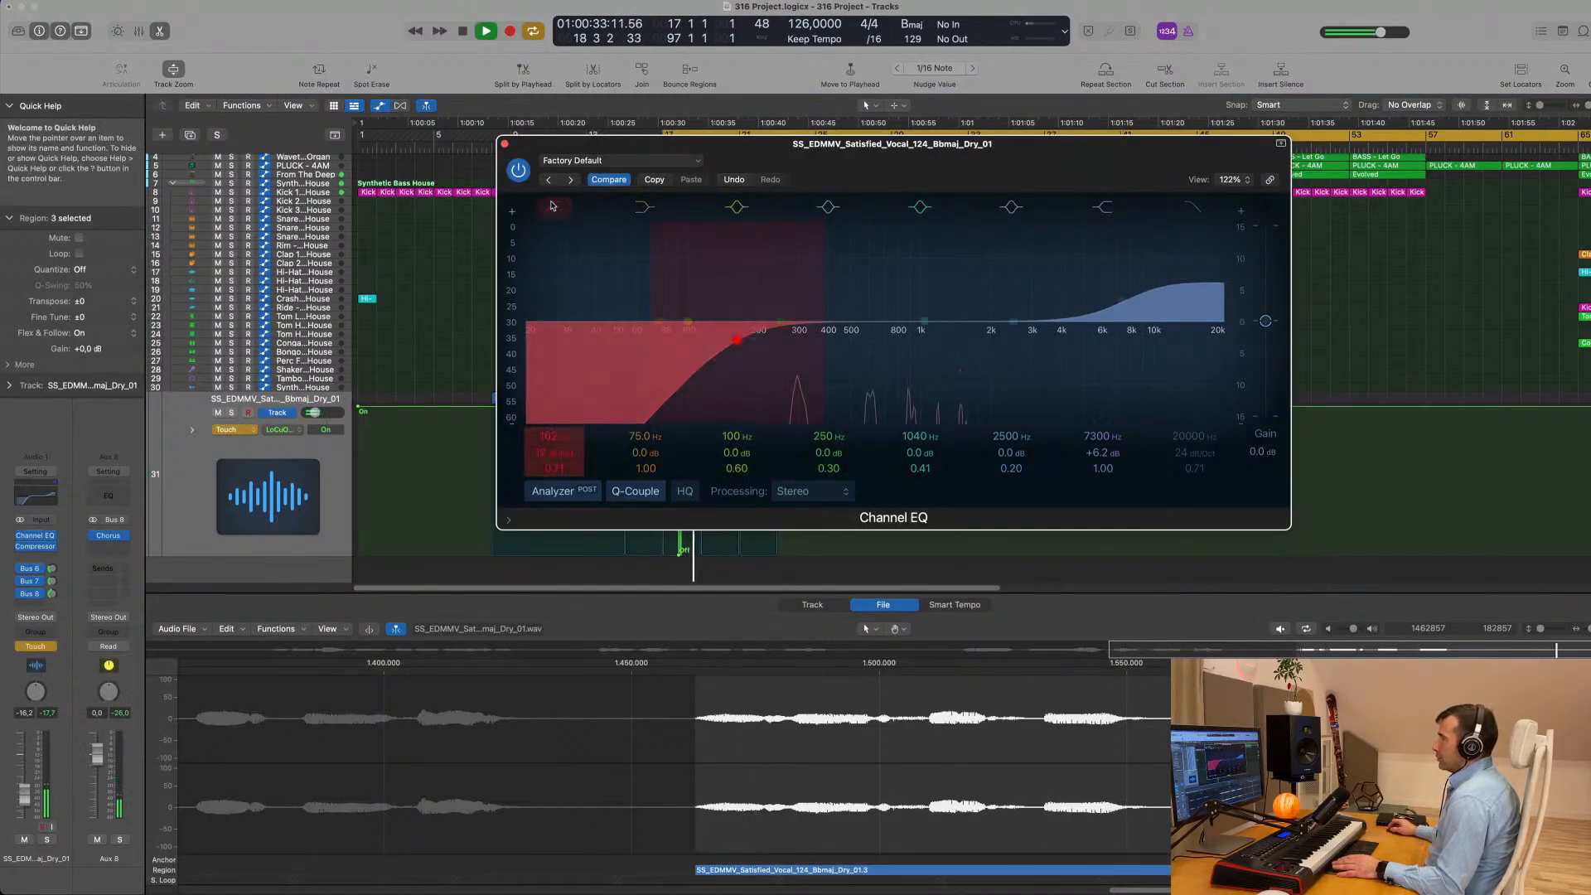
click(553, 207)
click(554, 207)
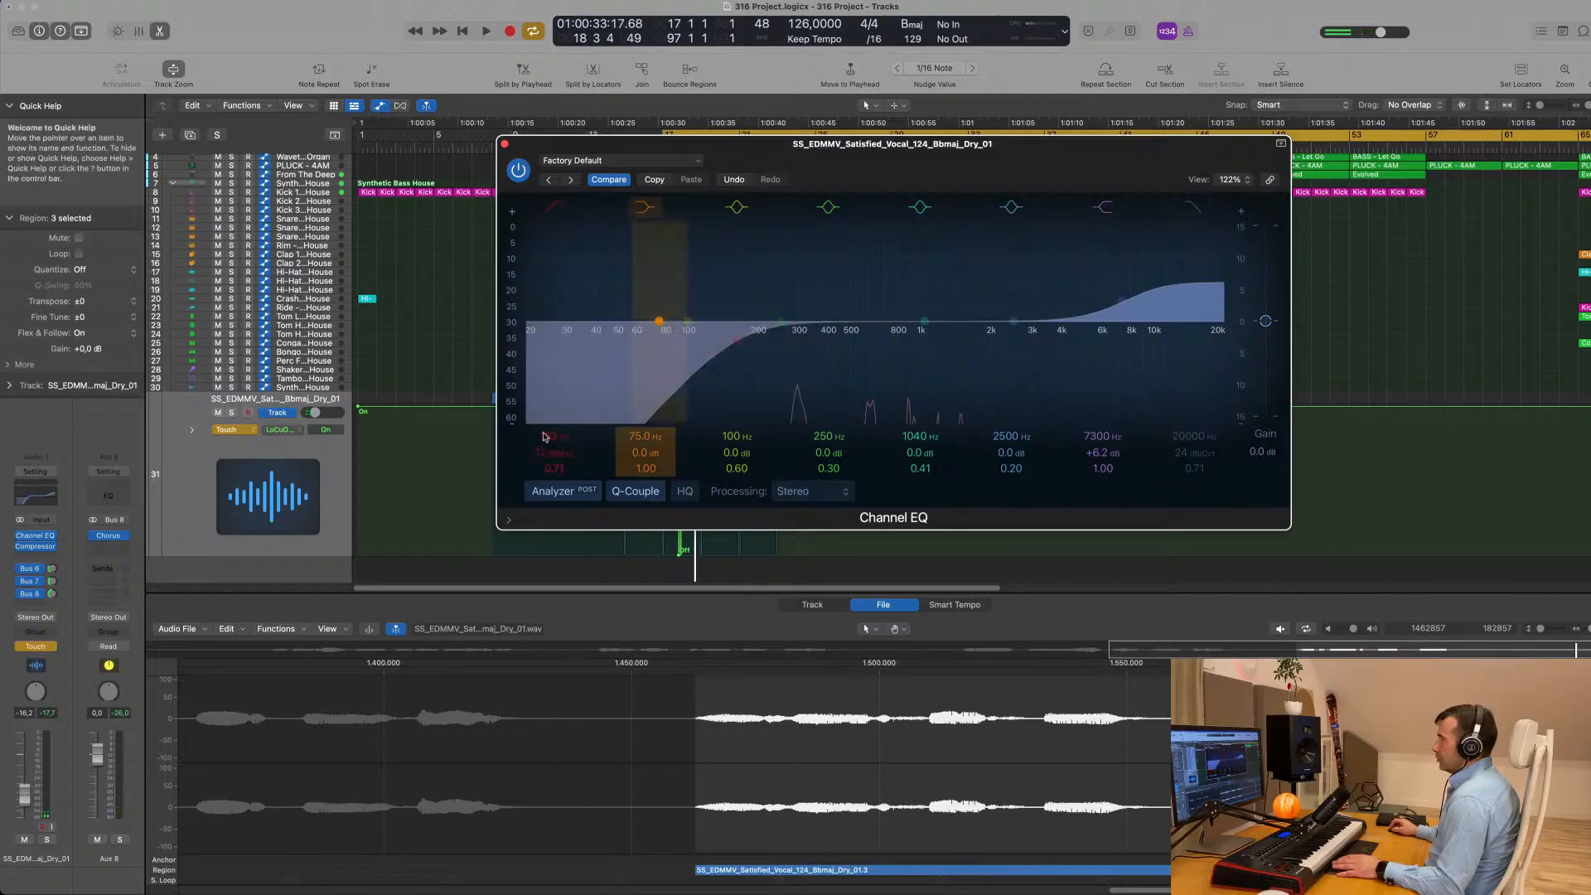
mouse_move(553, 437)
mouse_down()
mouse_move(554, 406)
mouse_move(553, 424)
mouse_up()
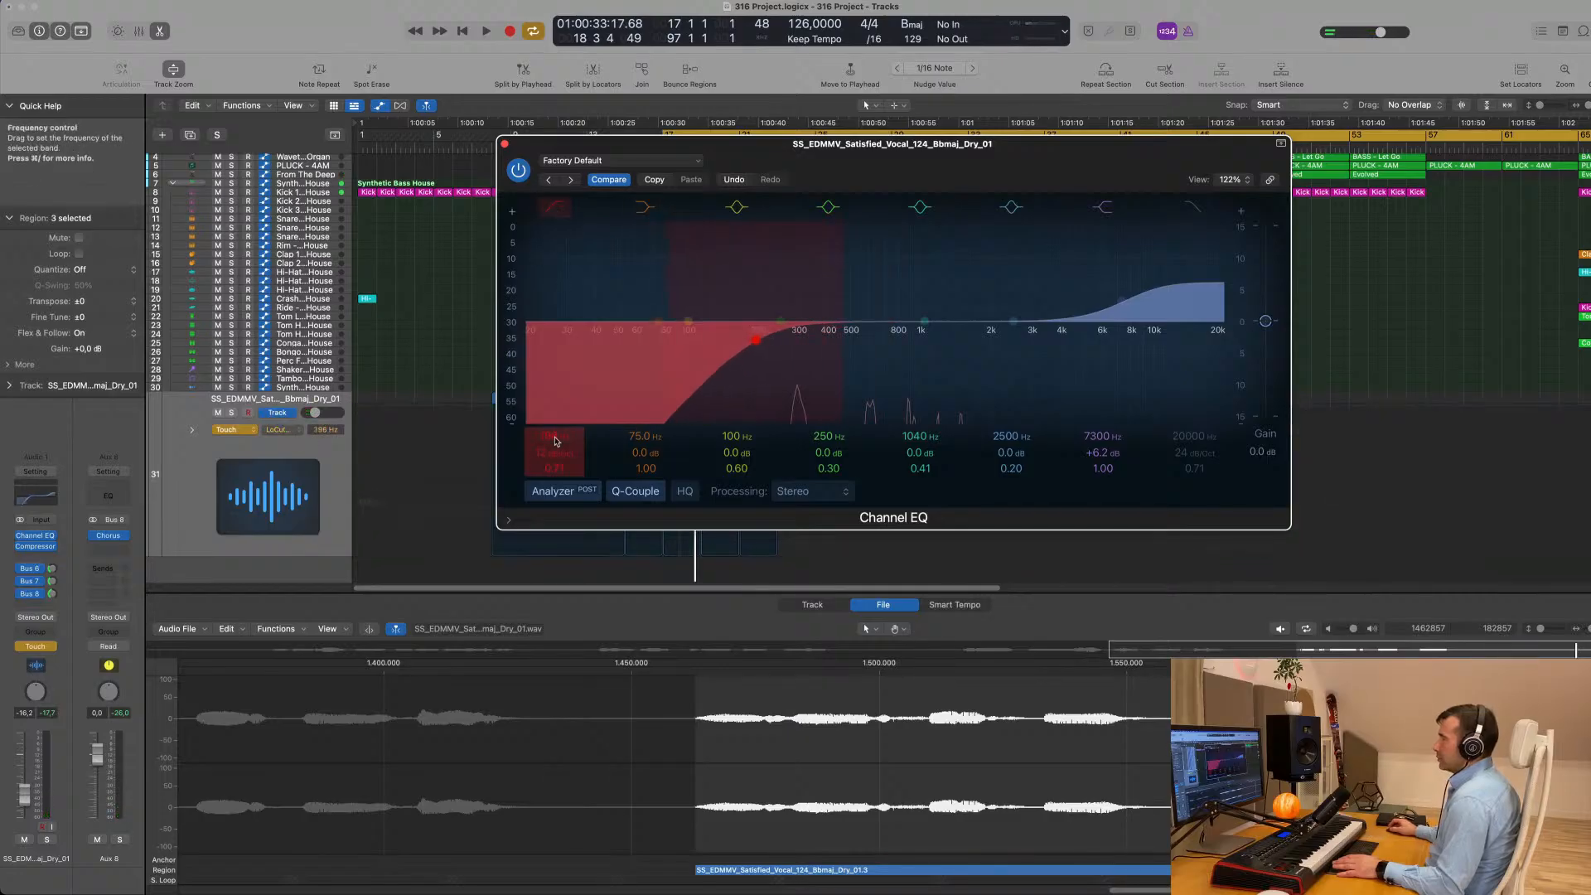
click(505, 144)
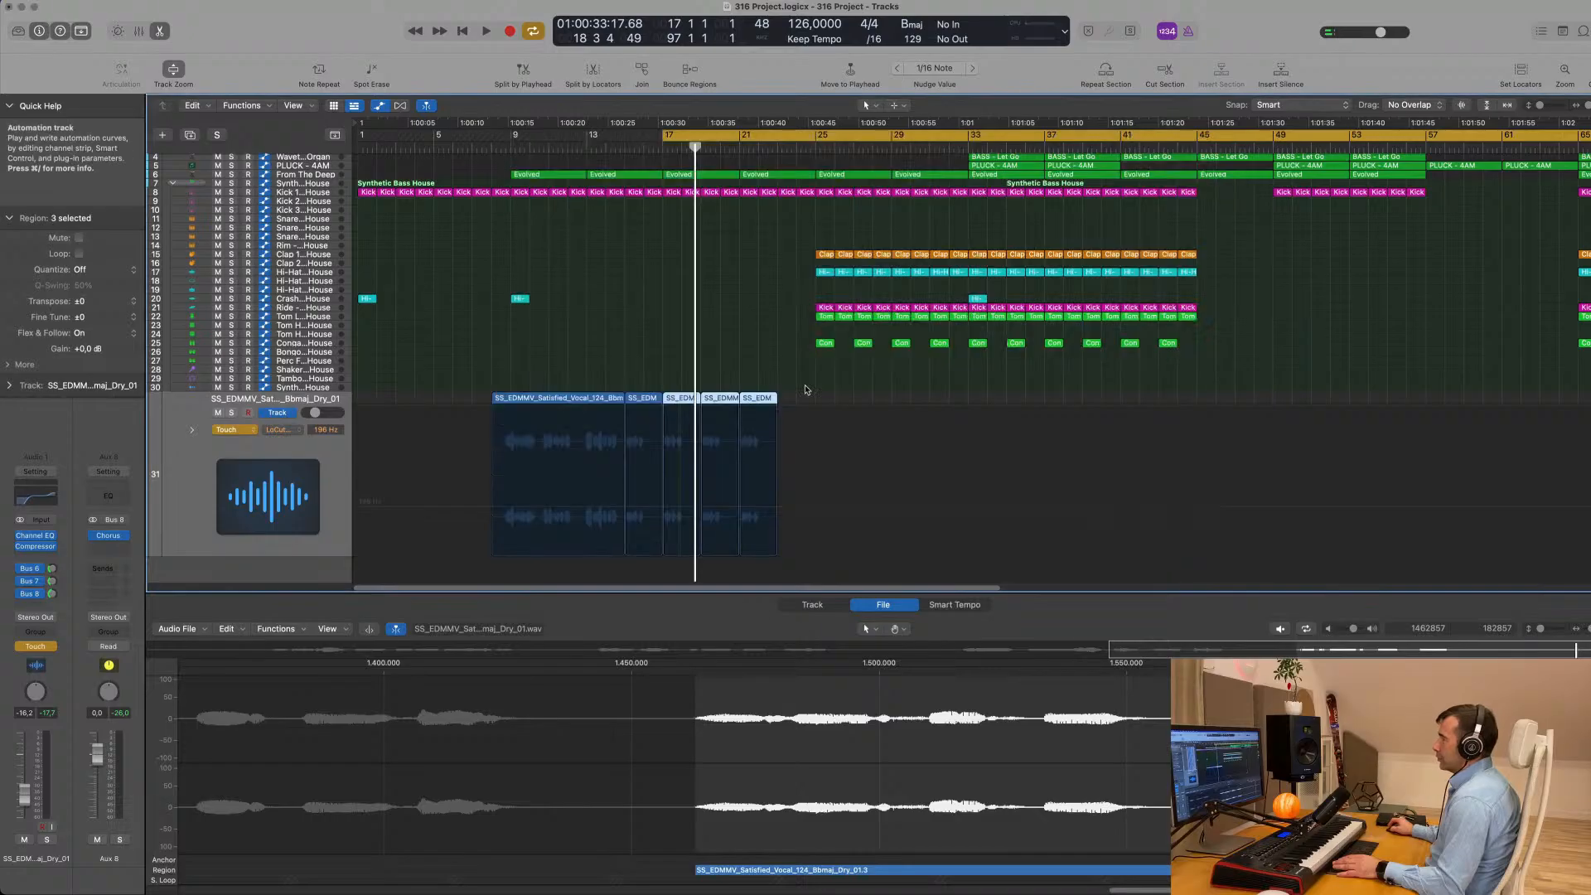
- Display the vocal track's Low Cut On/Off automation and delete it
click(286, 431)
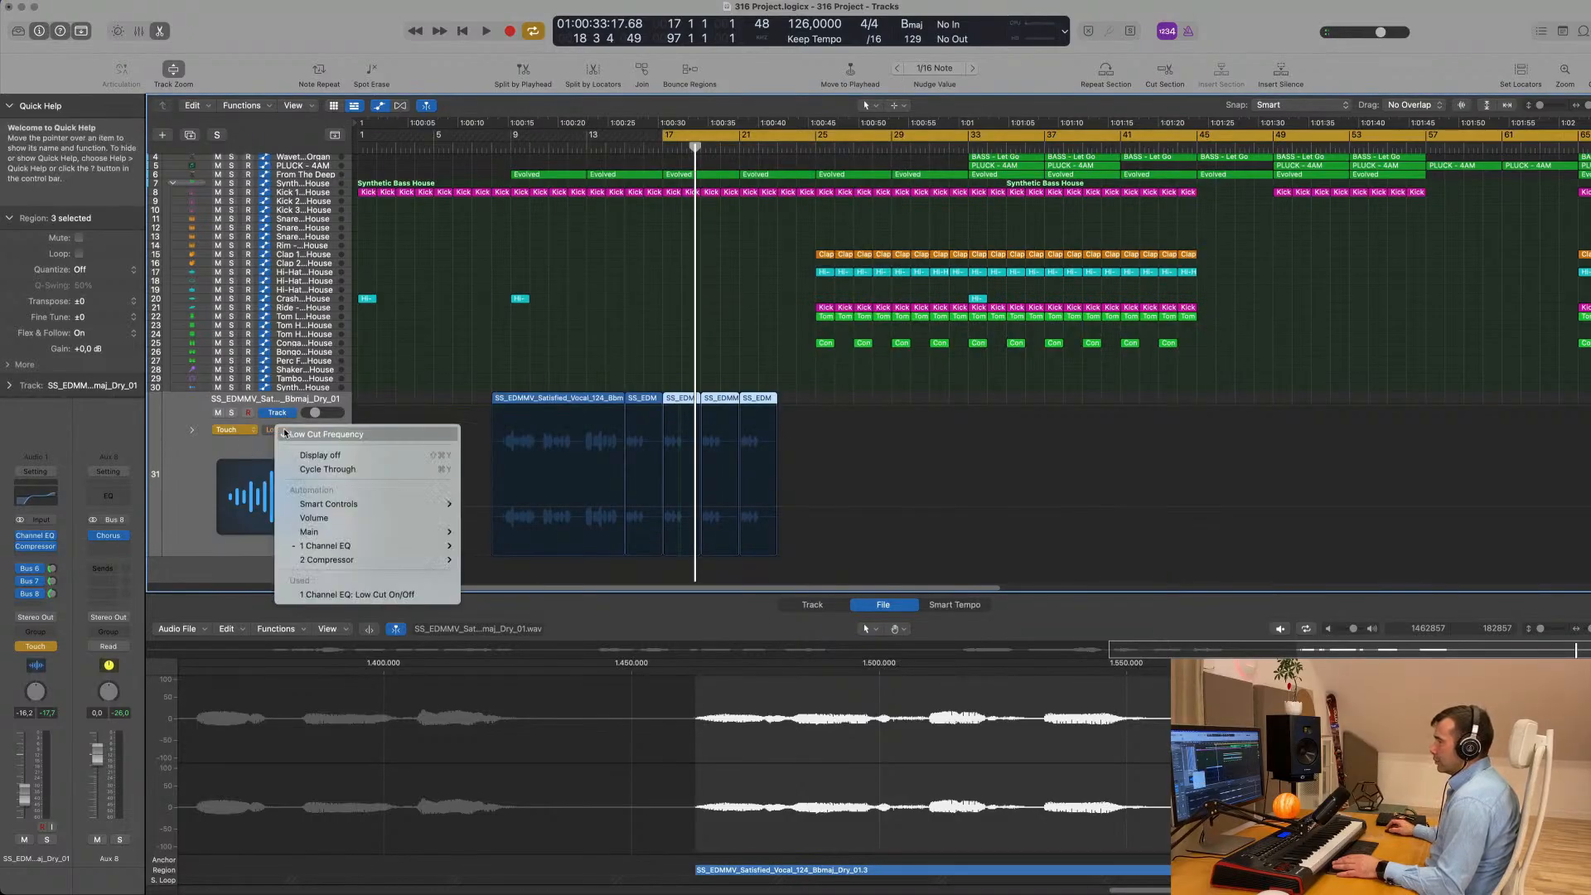
click(308, 595)
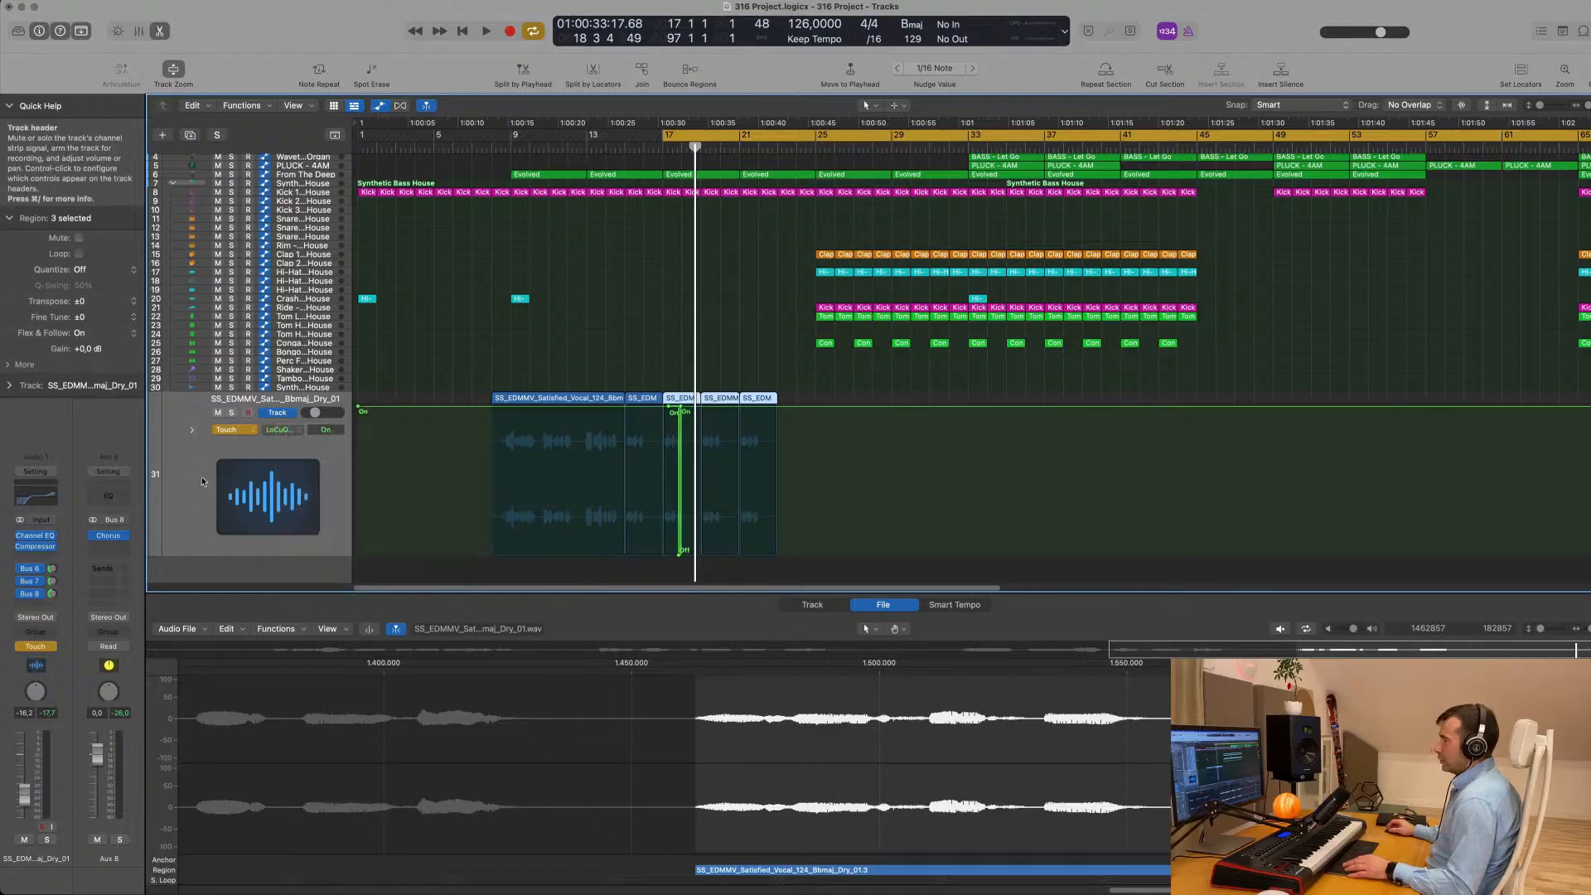
key(ctrl+super+BackSpace)
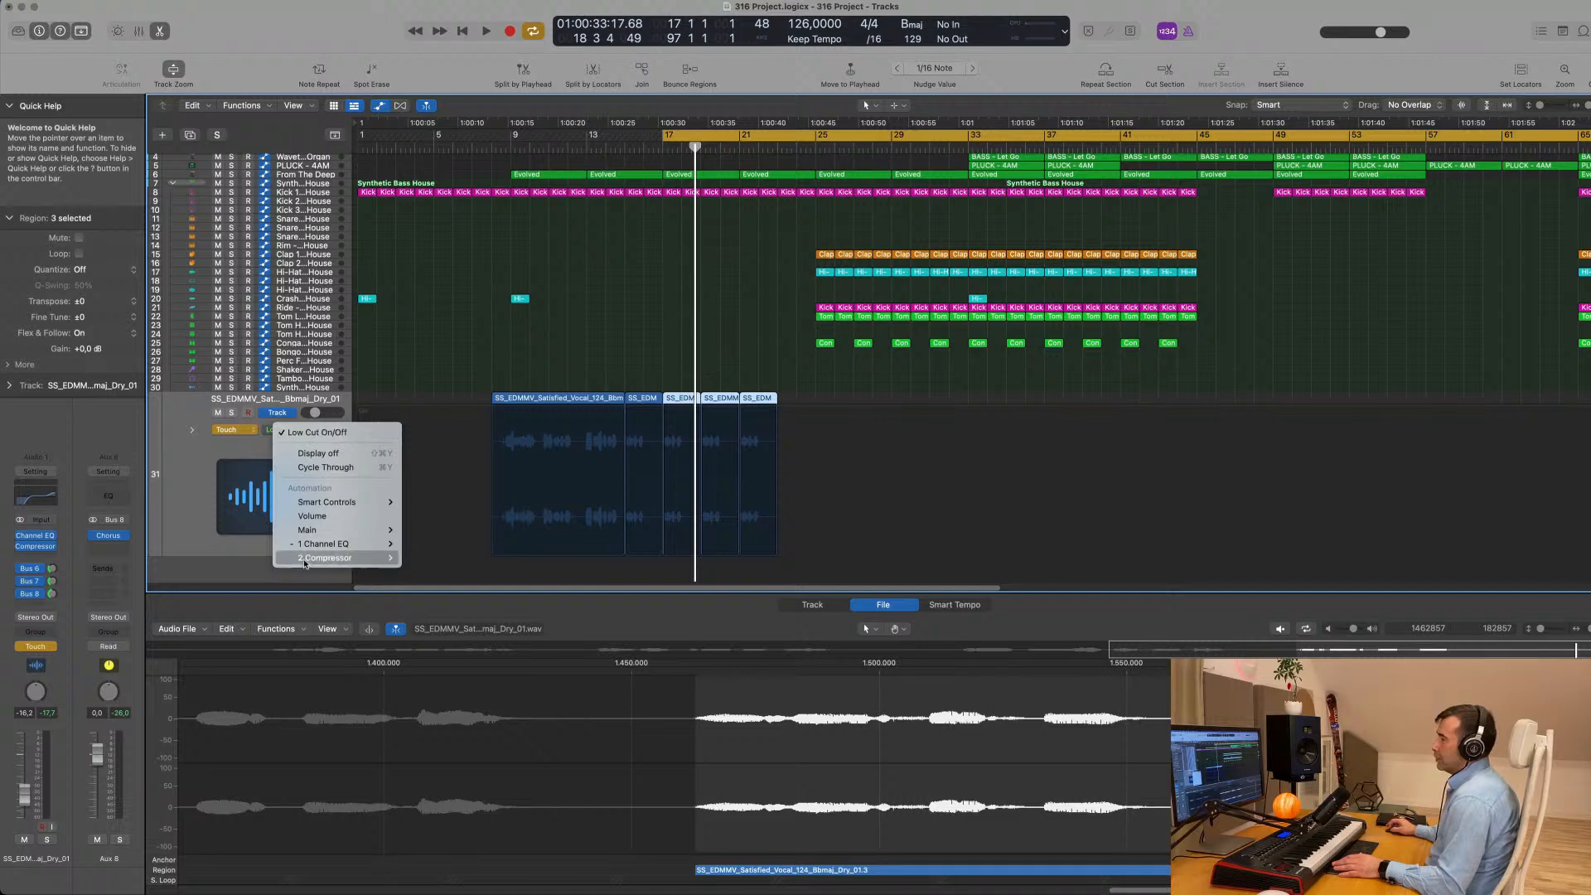
click(199, 456)
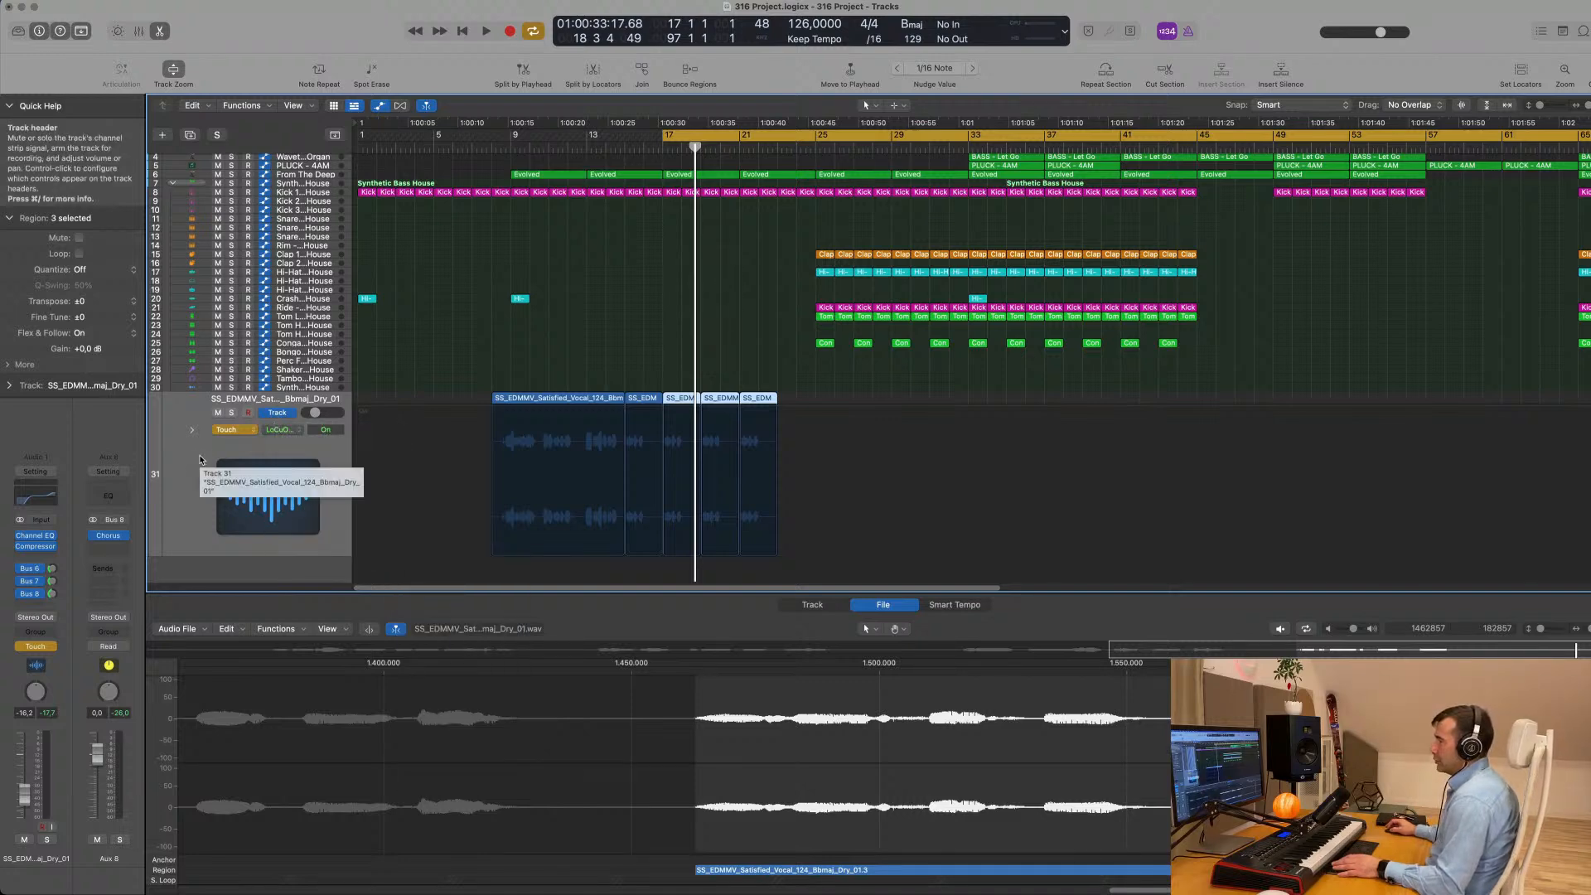
click(285, 430)
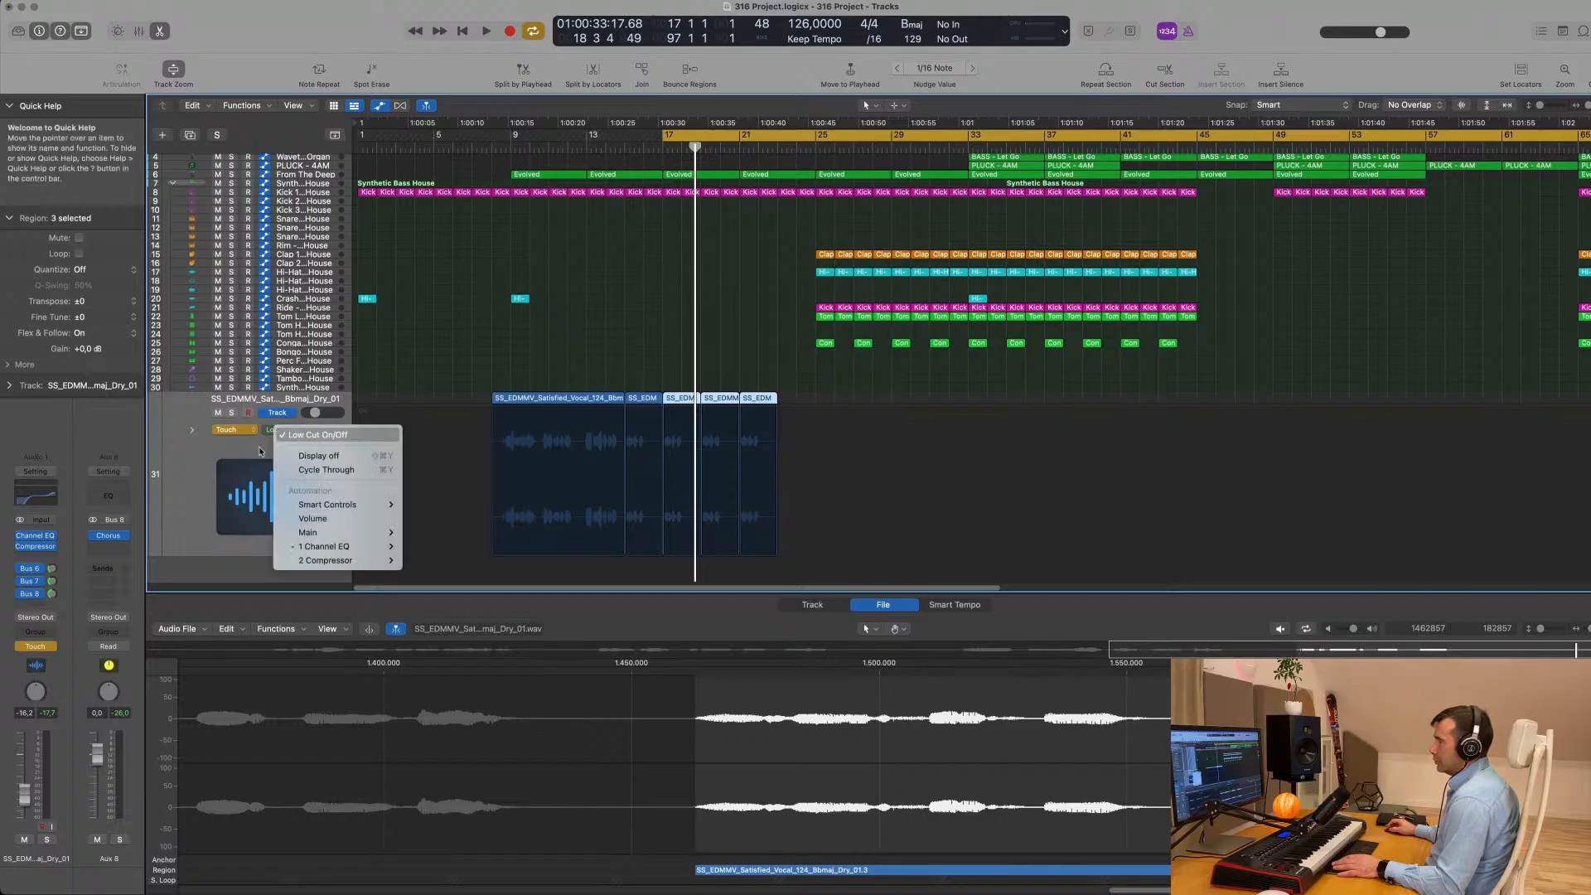
click(174, 486)
- Play from bar 17 and touch the EQ's low-cut frequency so its automation lane appears, keeping 196 Hz
key(space)
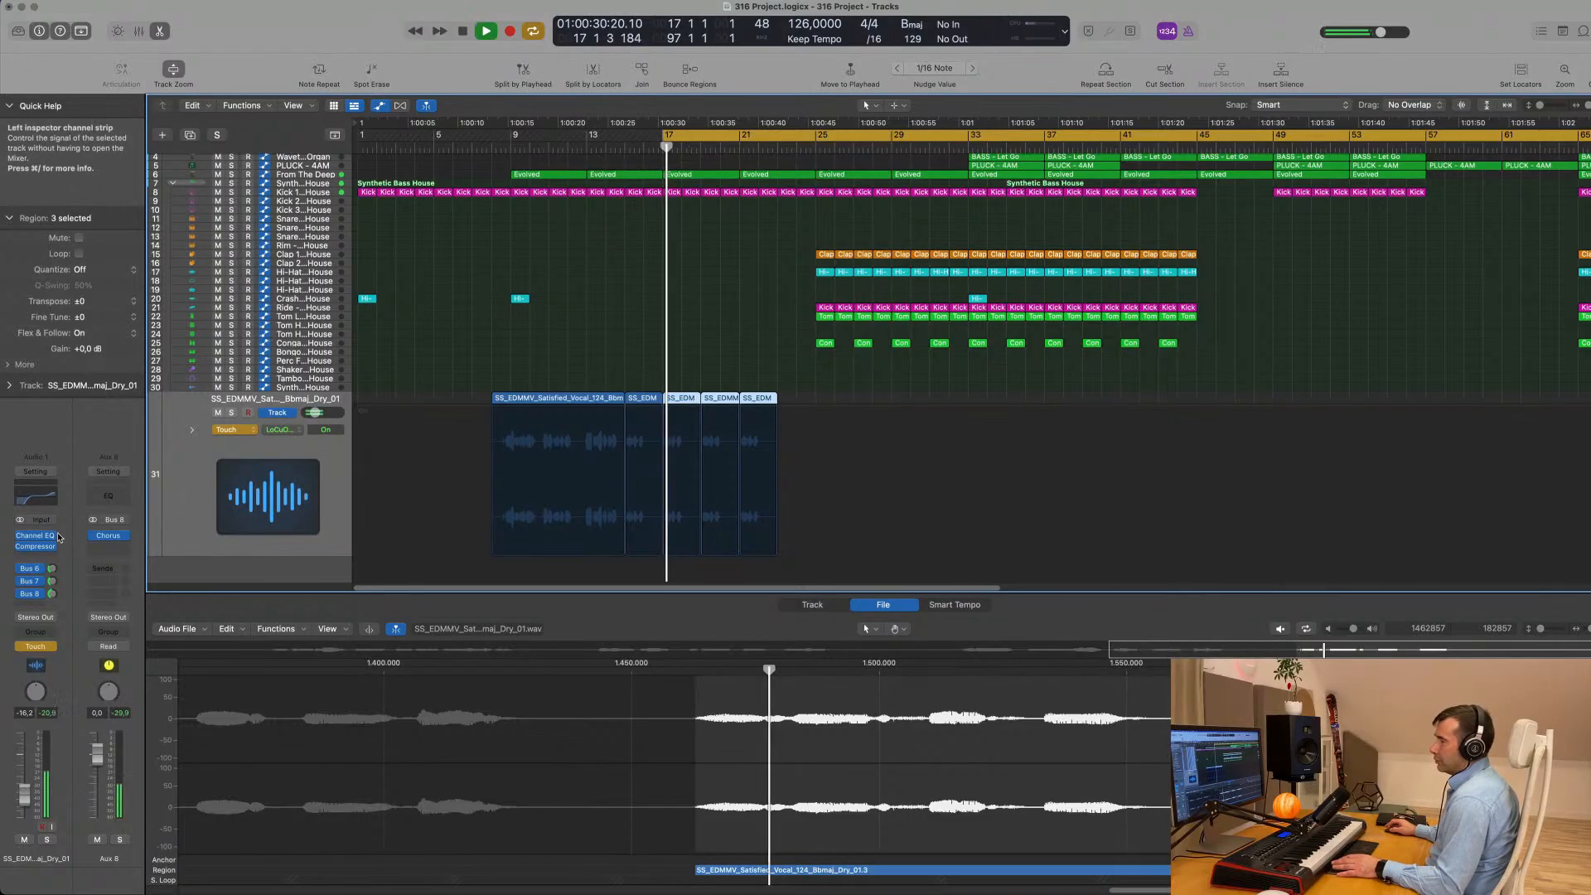
click(38, 503)
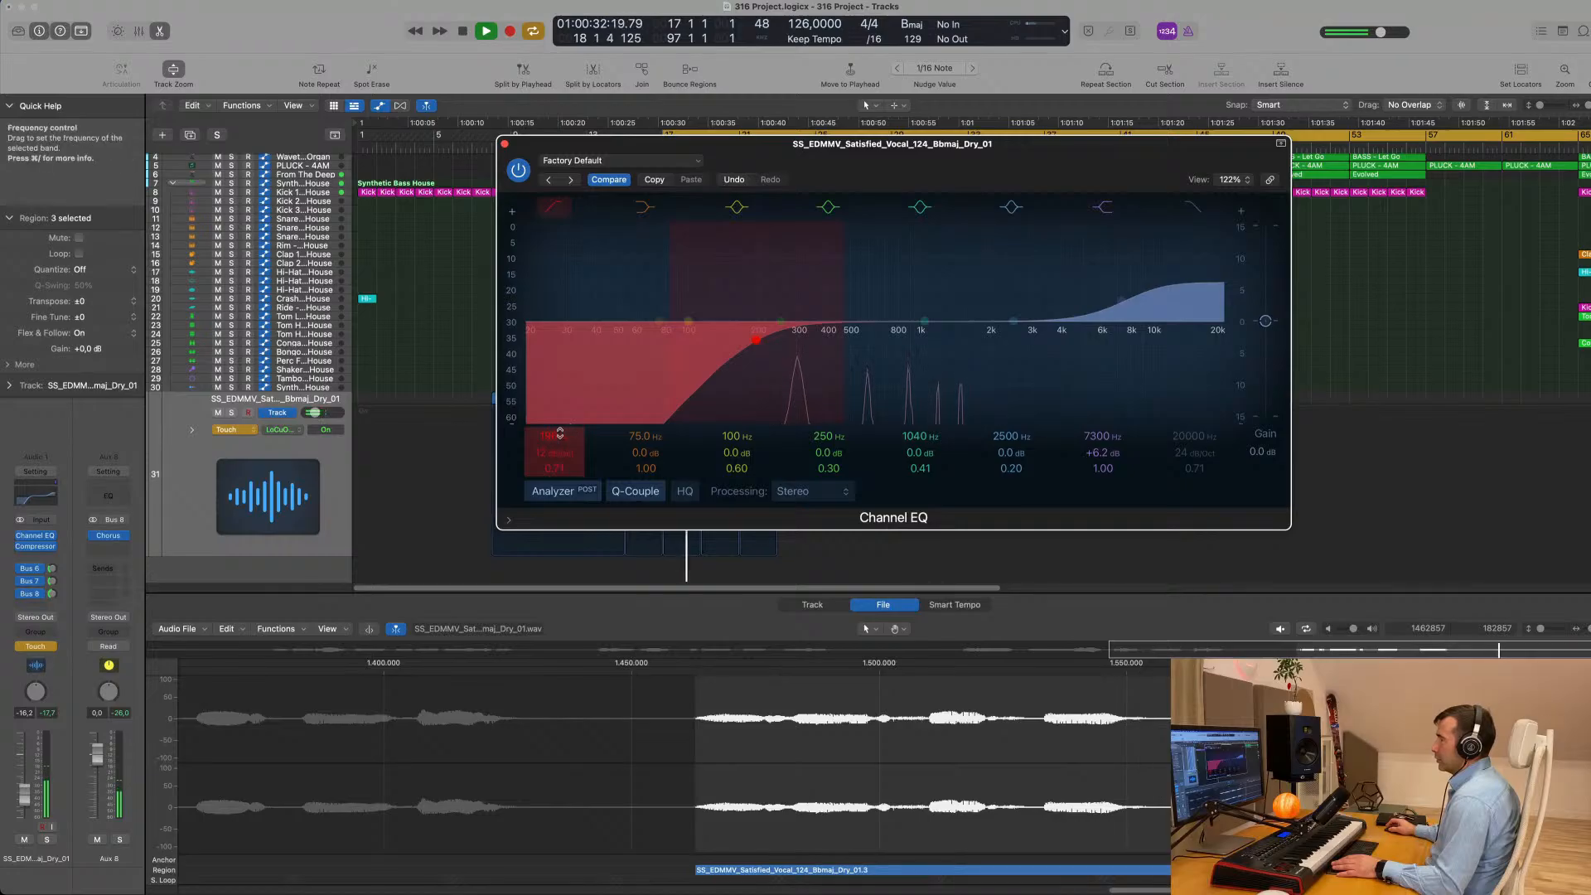
drag(554, 436, 555, 414)
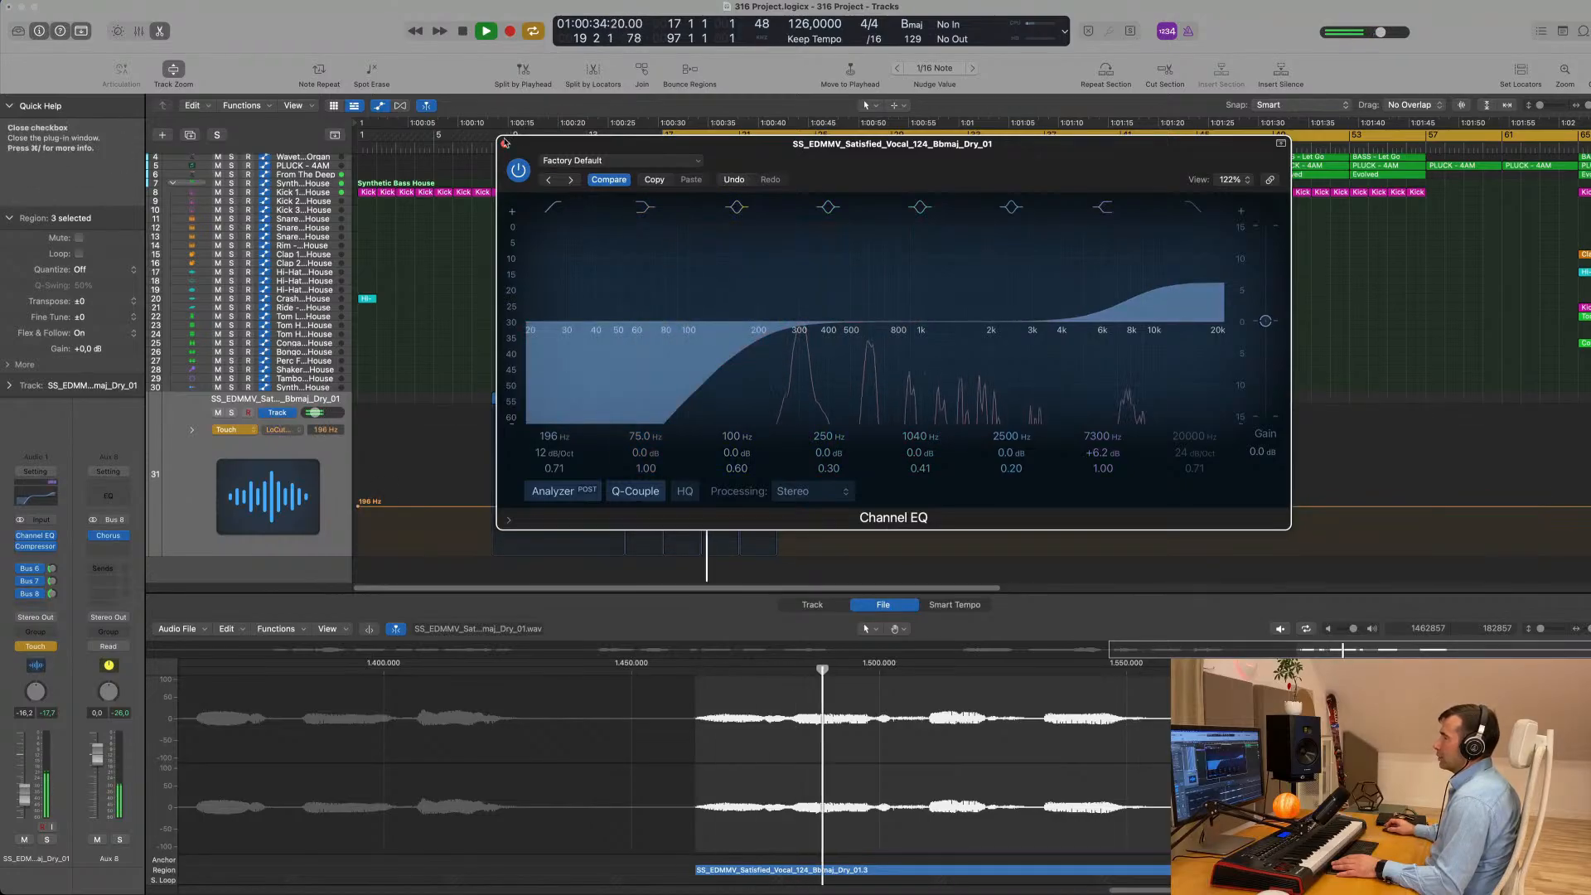
click(505, 144)
key(space)
- Ramp the low-cut frequency automation from 196 Hz at bar 17 to 7550 Hz at bar 23 and set the mode to Read
drag(705, 507, 669, 508)
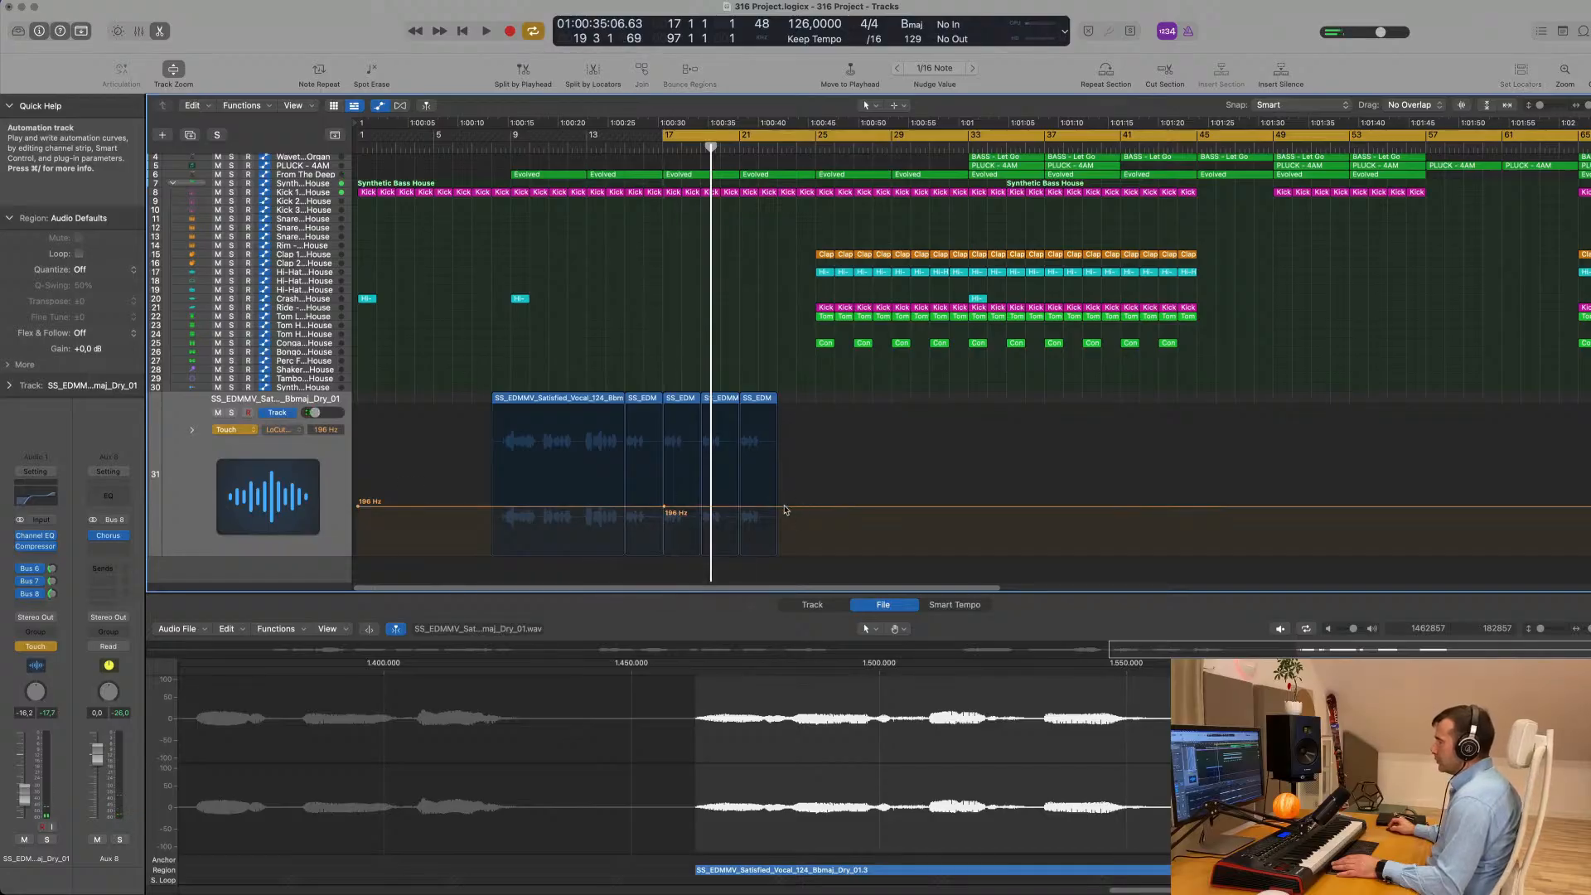
drag(777, 506, 778, 429)
key(space)
click(245, 430)
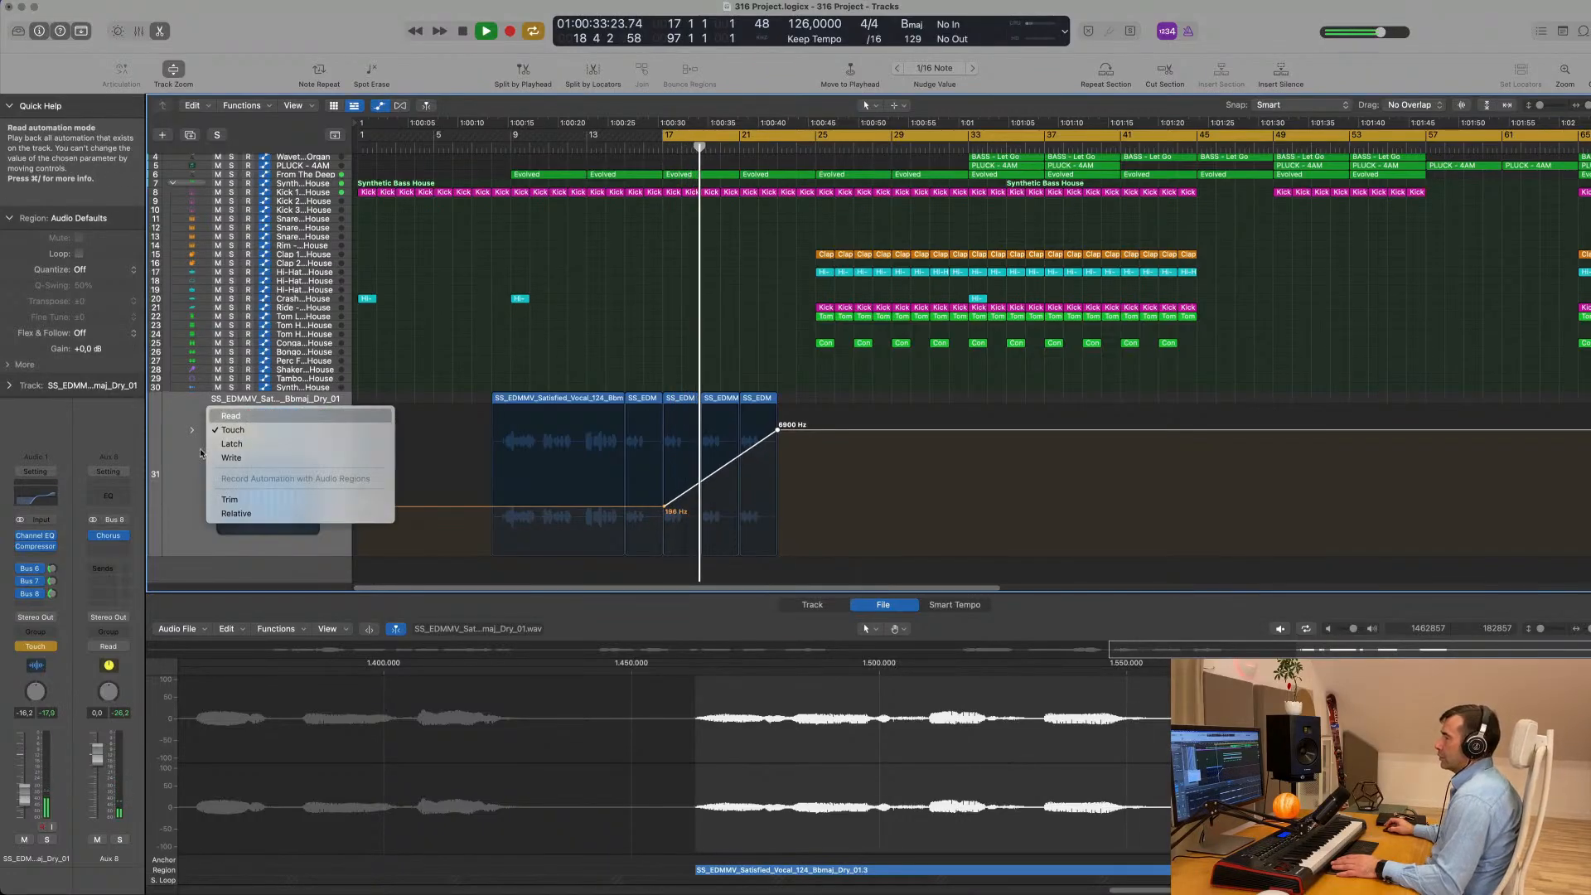
click(231, 415)
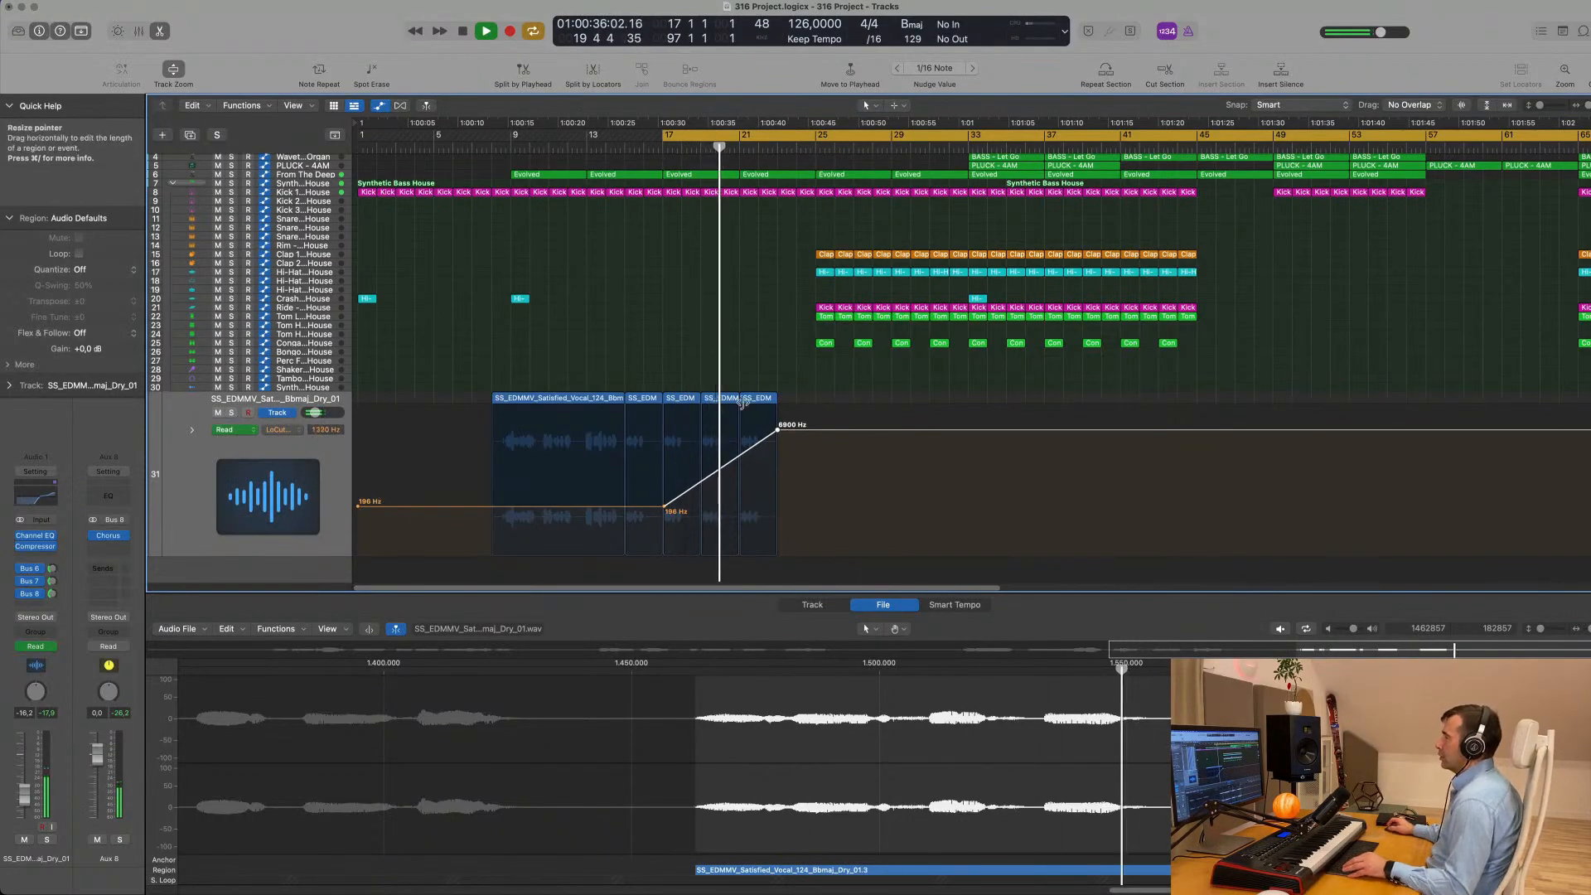
drag(777, 430, 777, 428)
- Repeat the last two-bar vocal region once at bar 23
key(super+Left)
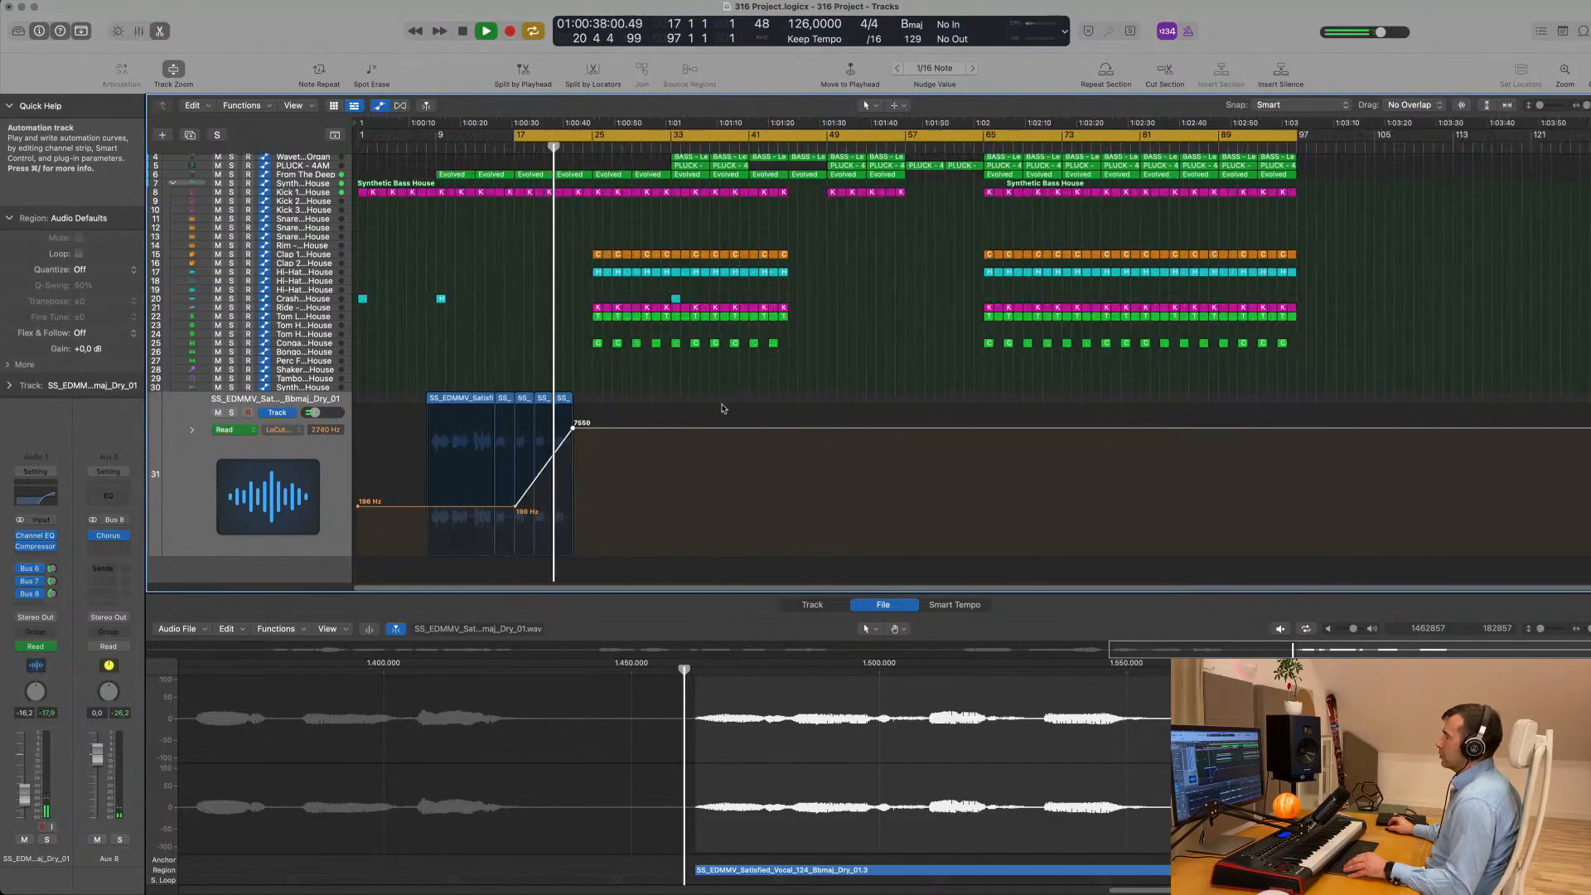
key(super+Right)
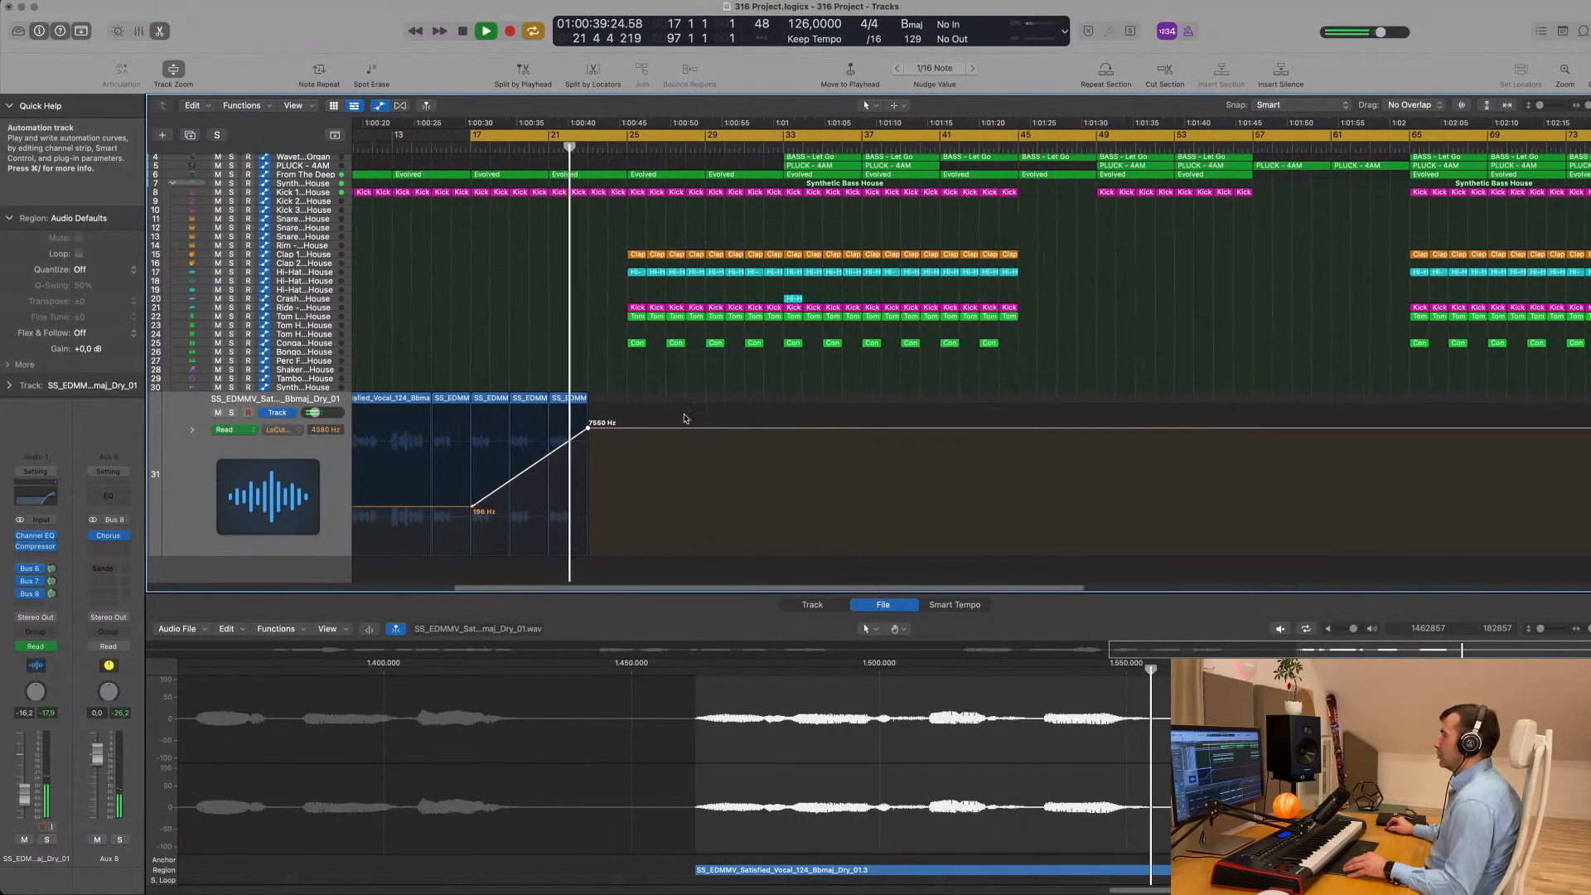
click(582, 401)
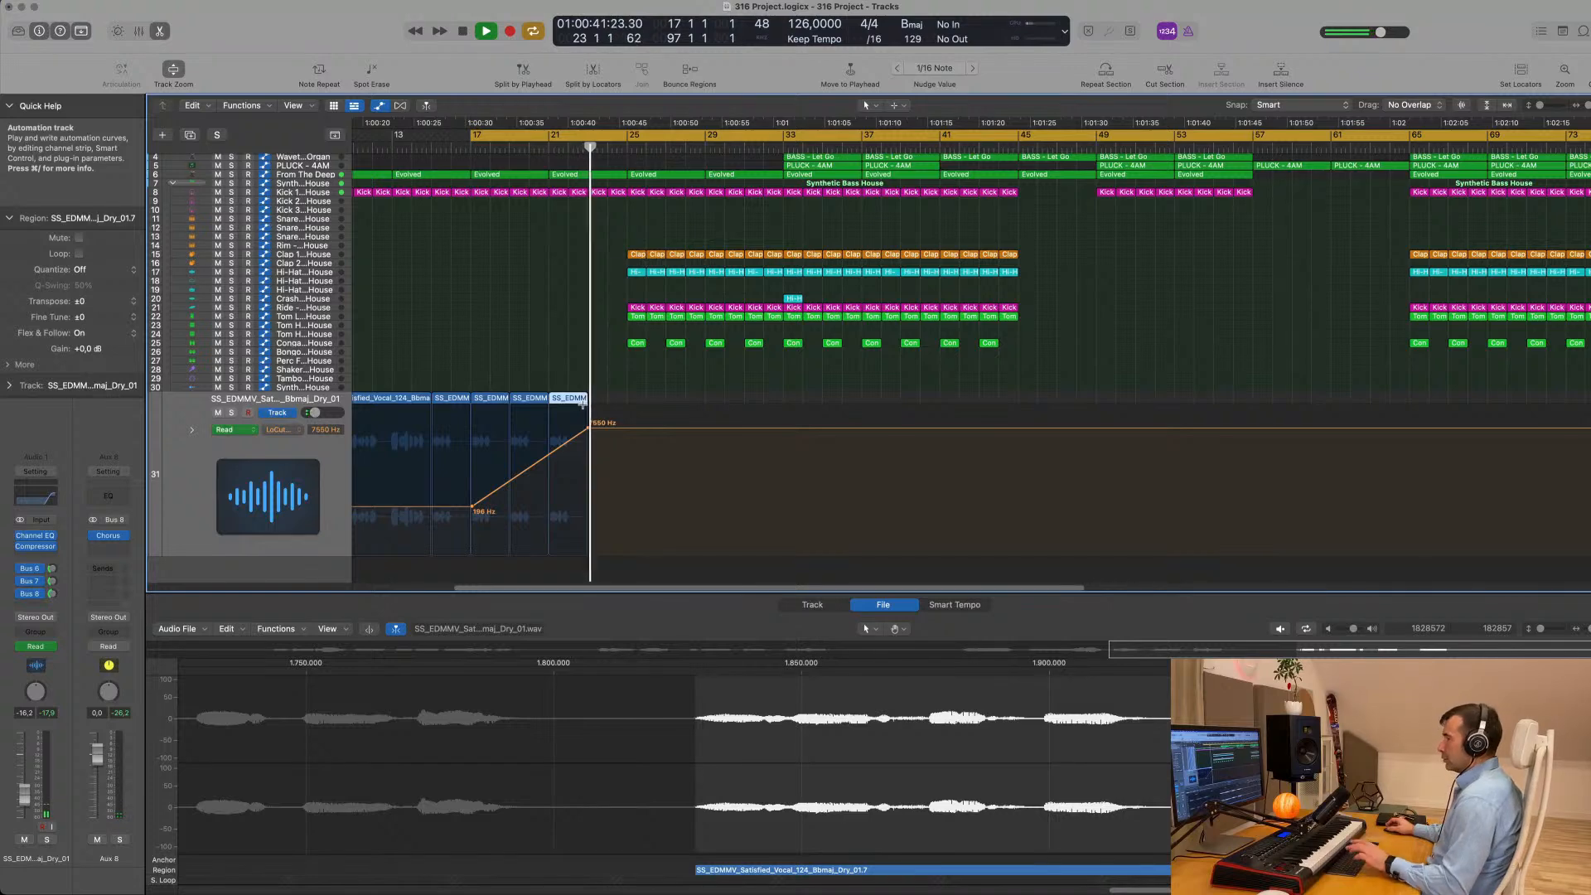
key(super+r)
- Add a low-cut automation point just before bar 24 over the last vocal region and raise it to 20000 Hz
click(588, 454)
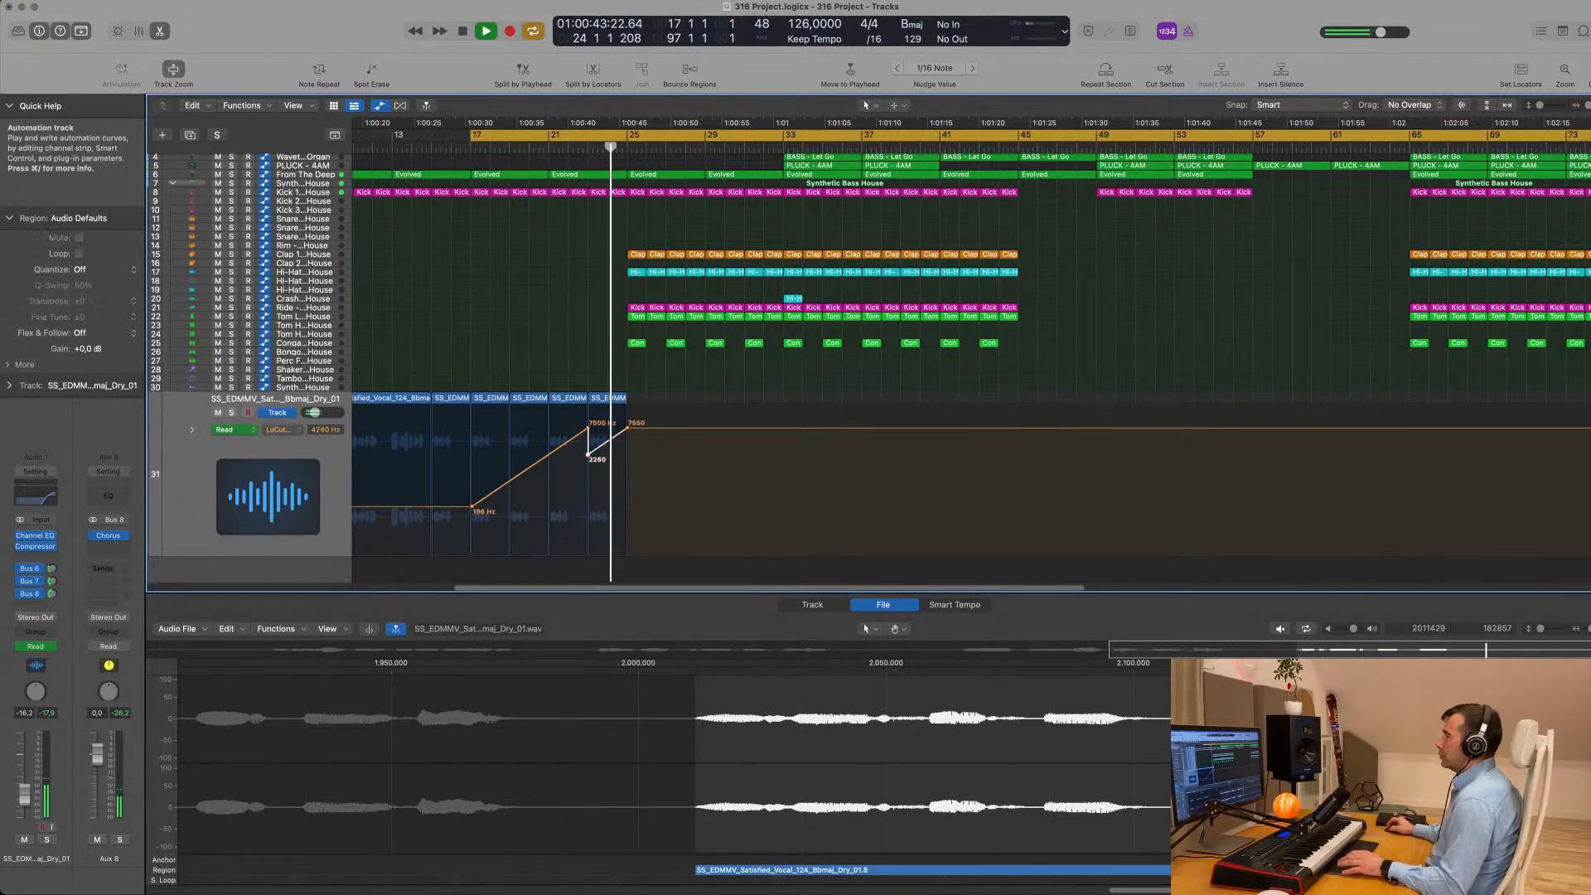
click(607, 429)
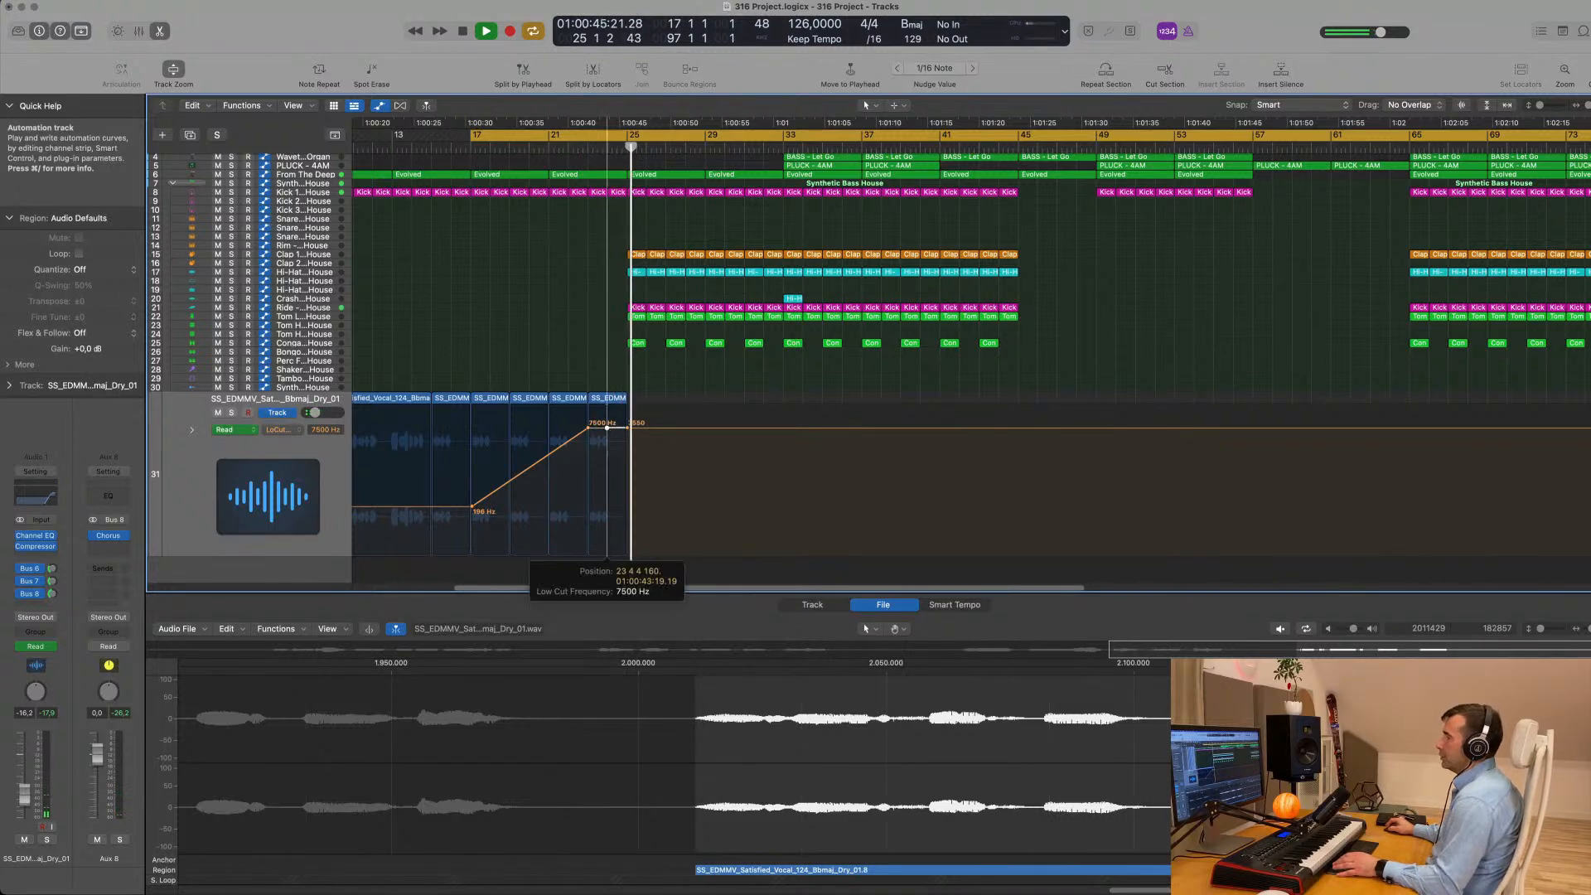
scroll(569, 339, up, 2)
scroll(569, 338, down, 5)
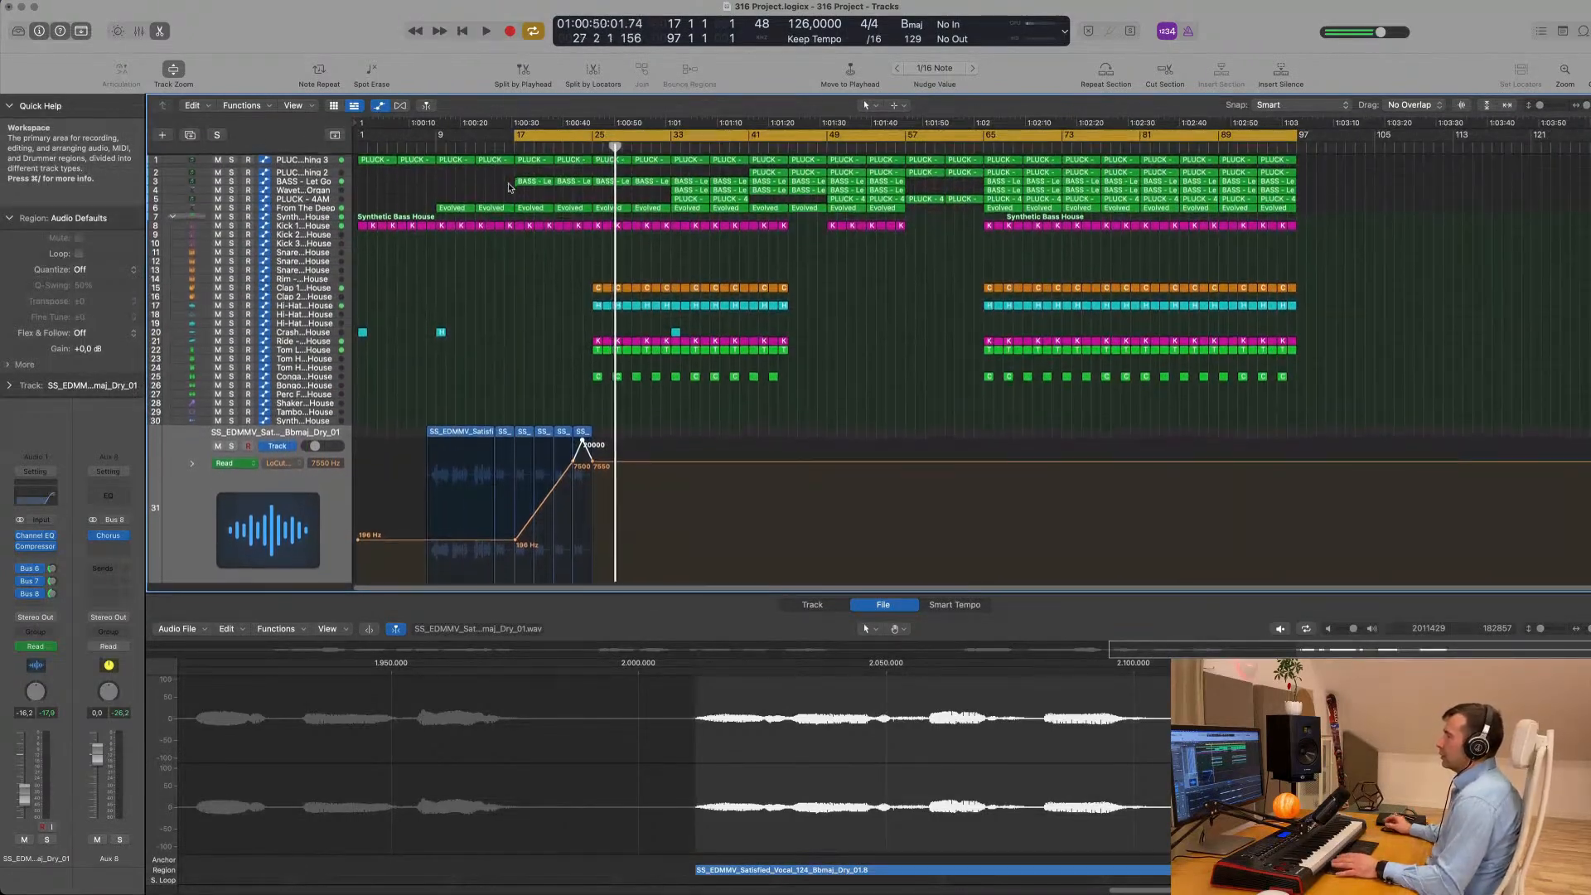
- Play the arrangement from bar 17 and listen to the rising low cut on the repeated vocal regions
key(space)
key(space)
scroll(535, 275, up, 5)
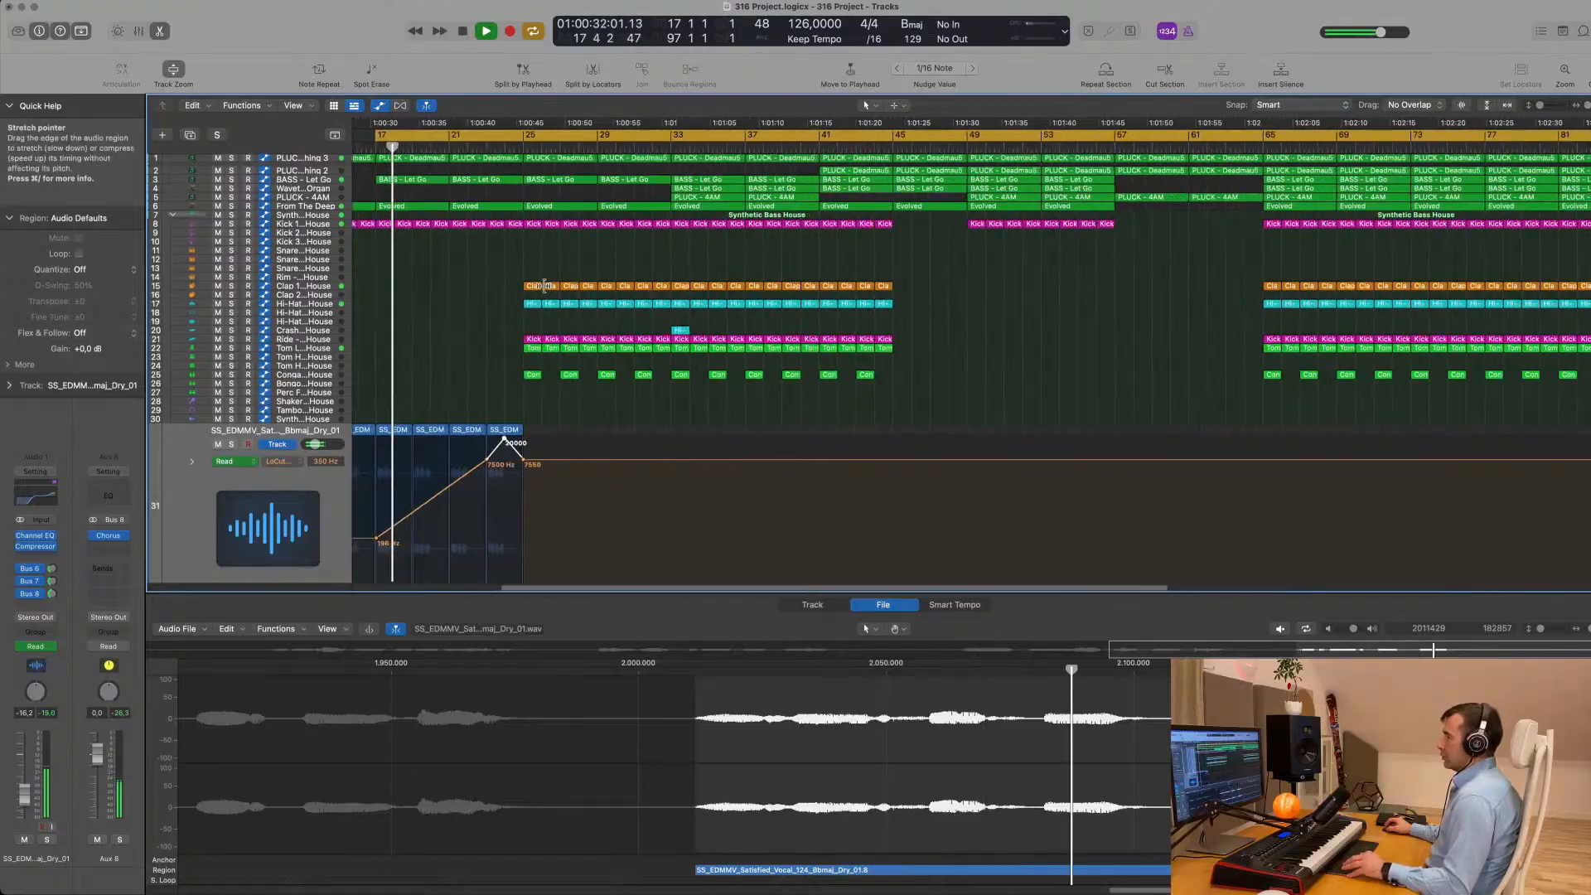
scroll(506, 306, left, 3)
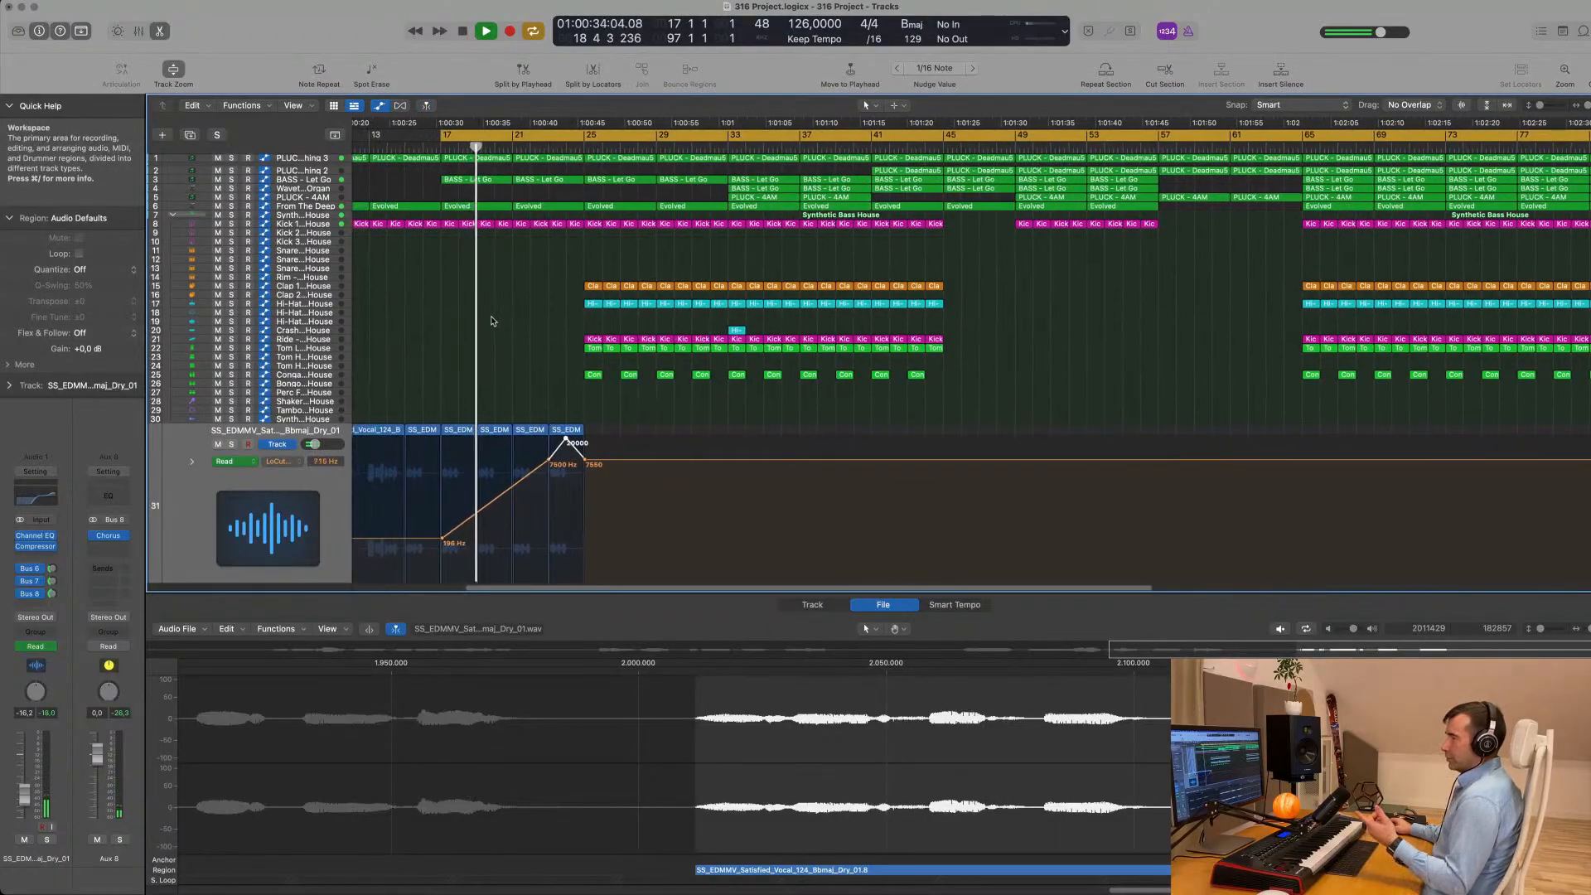
scroll(494, 322, left, 3)
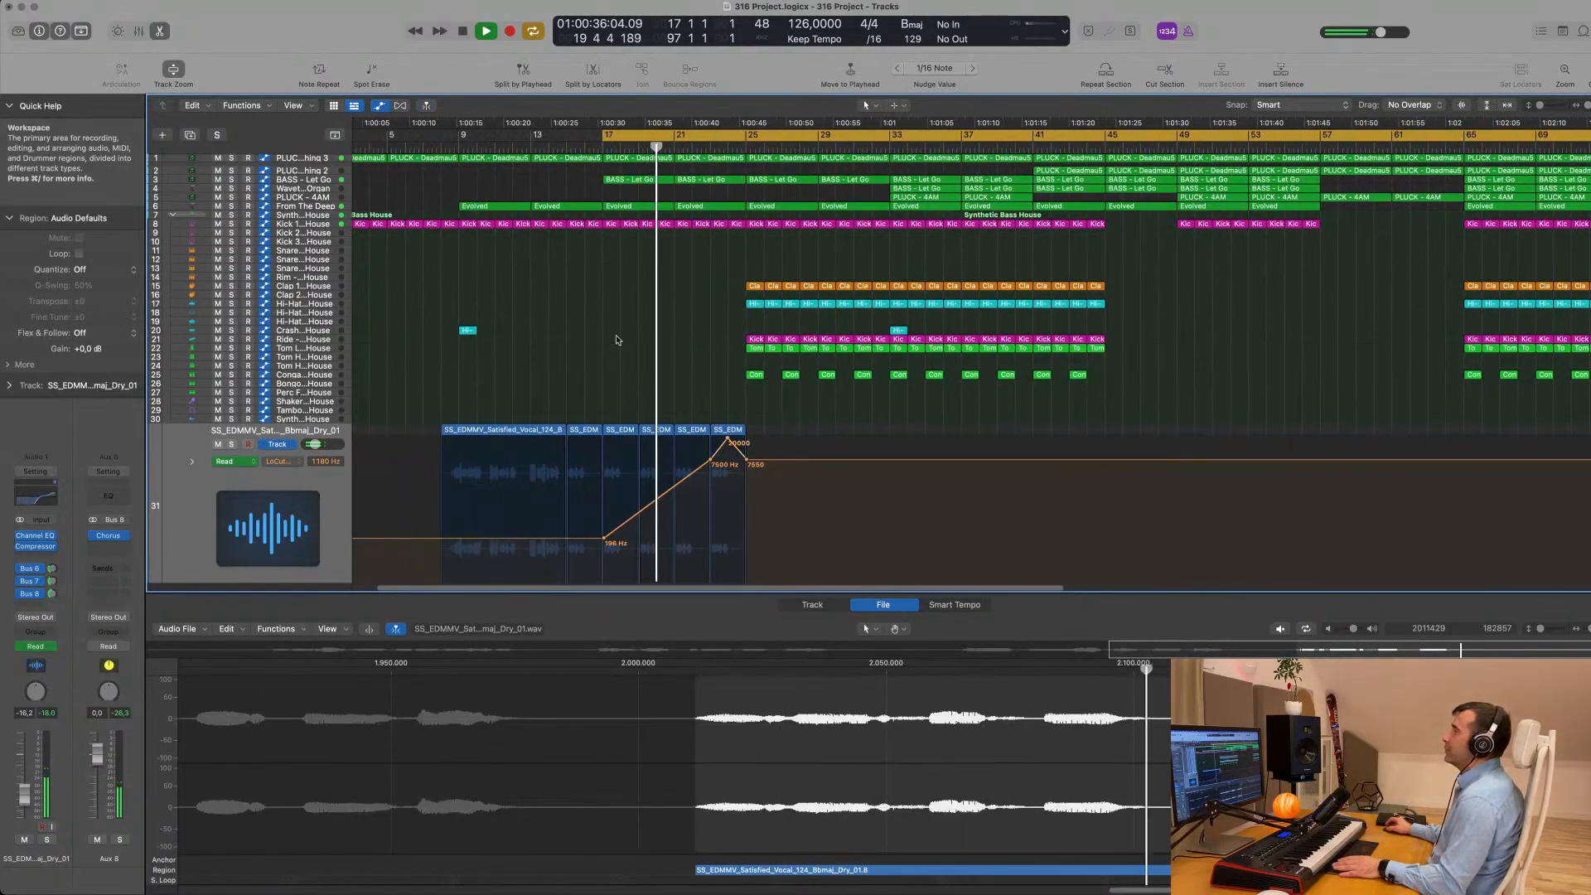
- Move the cycle start back to bar 9 and play the vocal build-up from there
key(space)
drag(605, 135, 459, 178)
key(space)
key(space)
scroll(563, 393, down, 4)
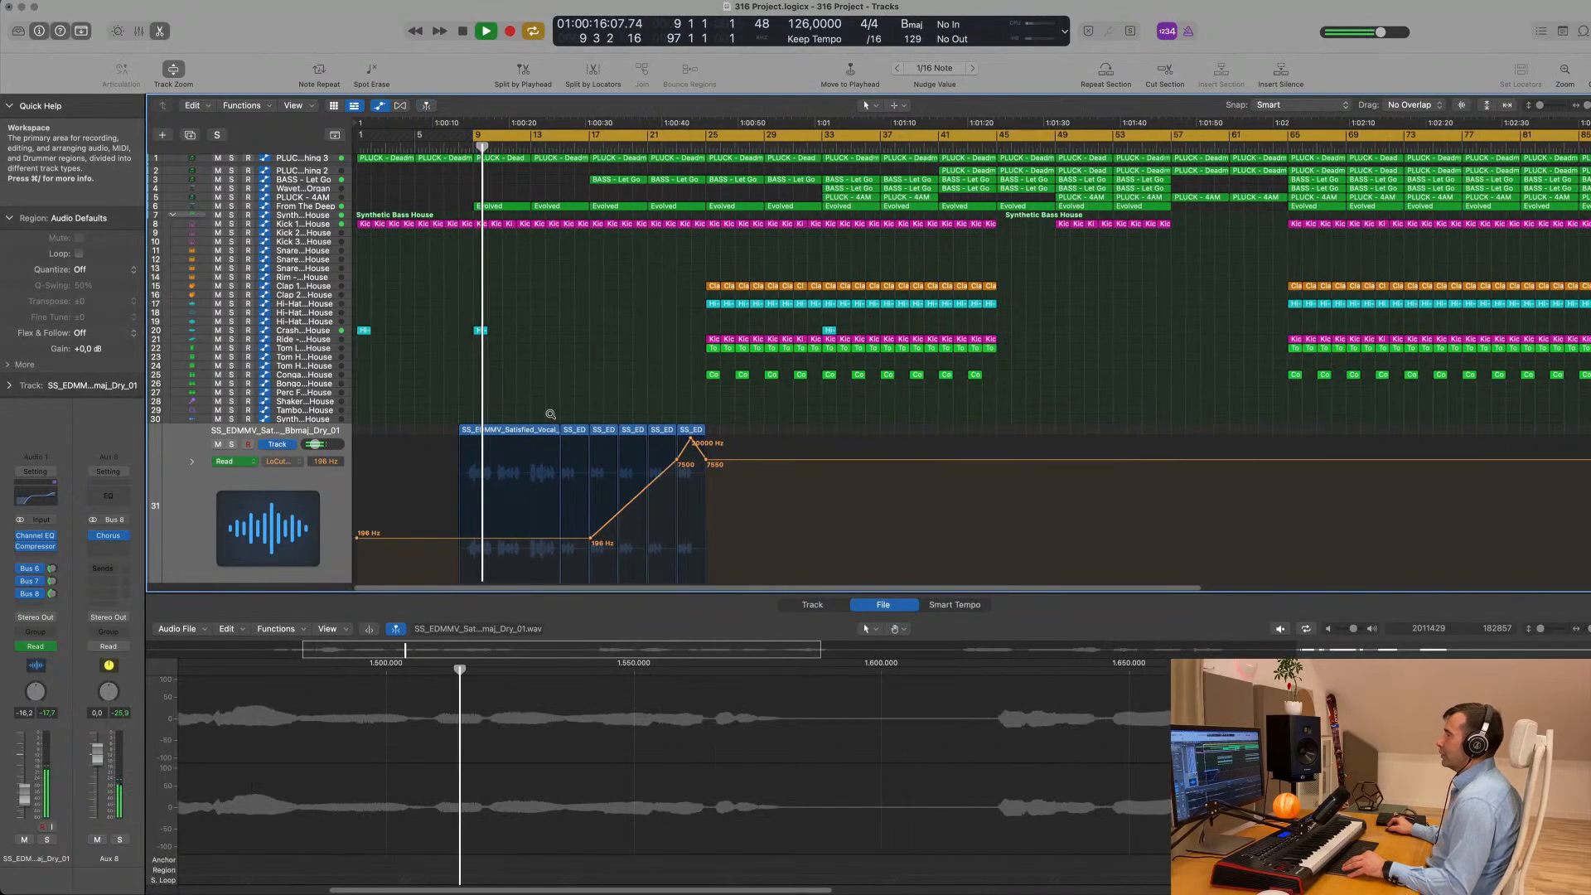
scroll(562, 393, up, 1)
scroll(563, 393, down, 1)
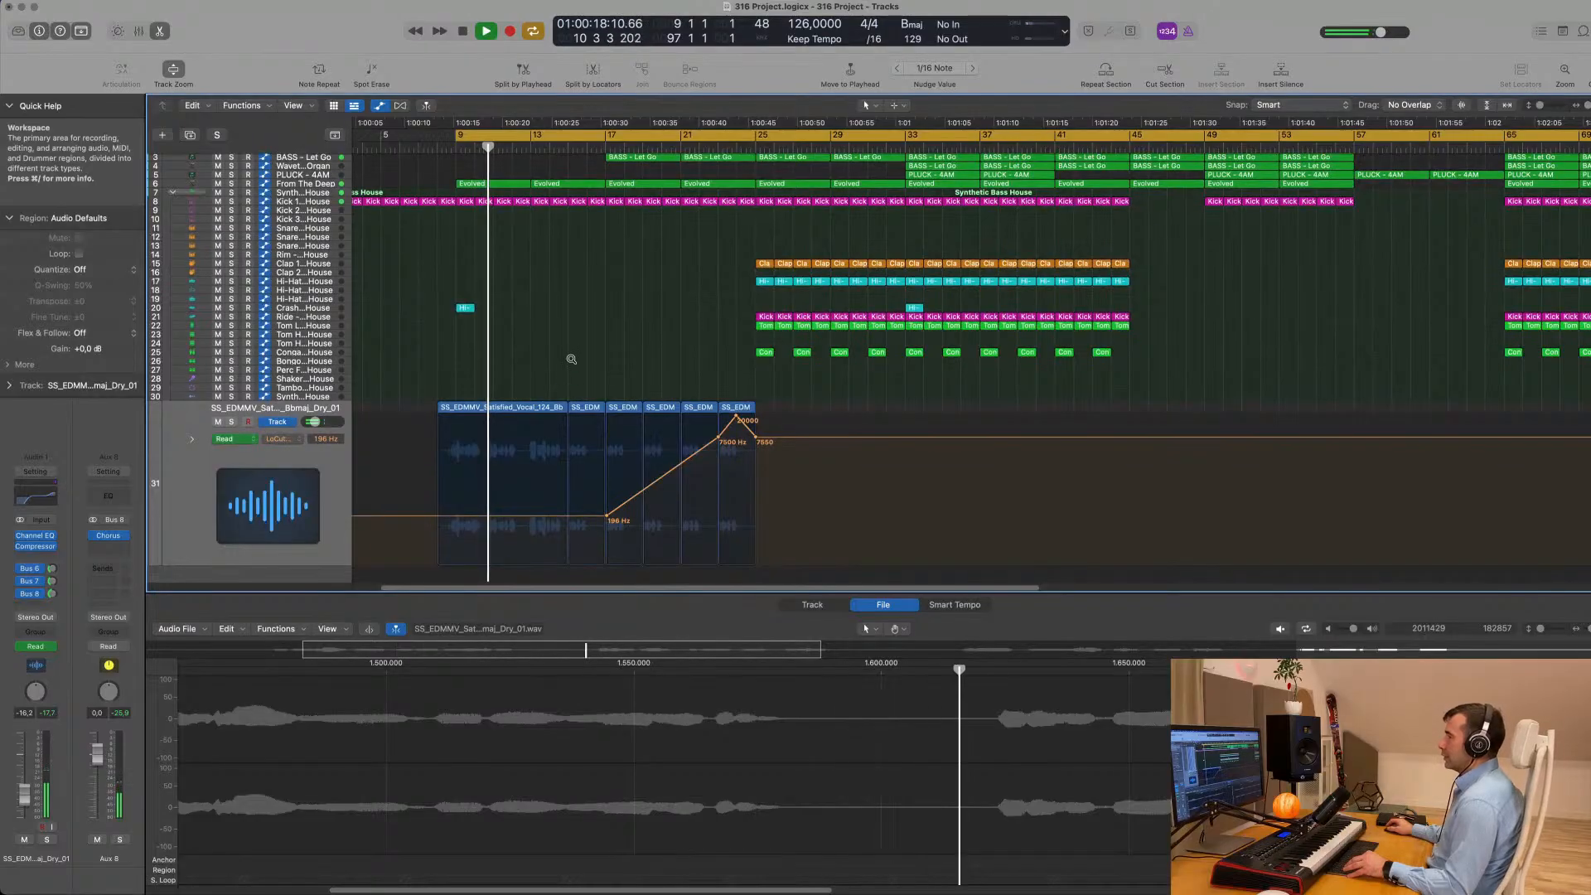
click(338, 485)
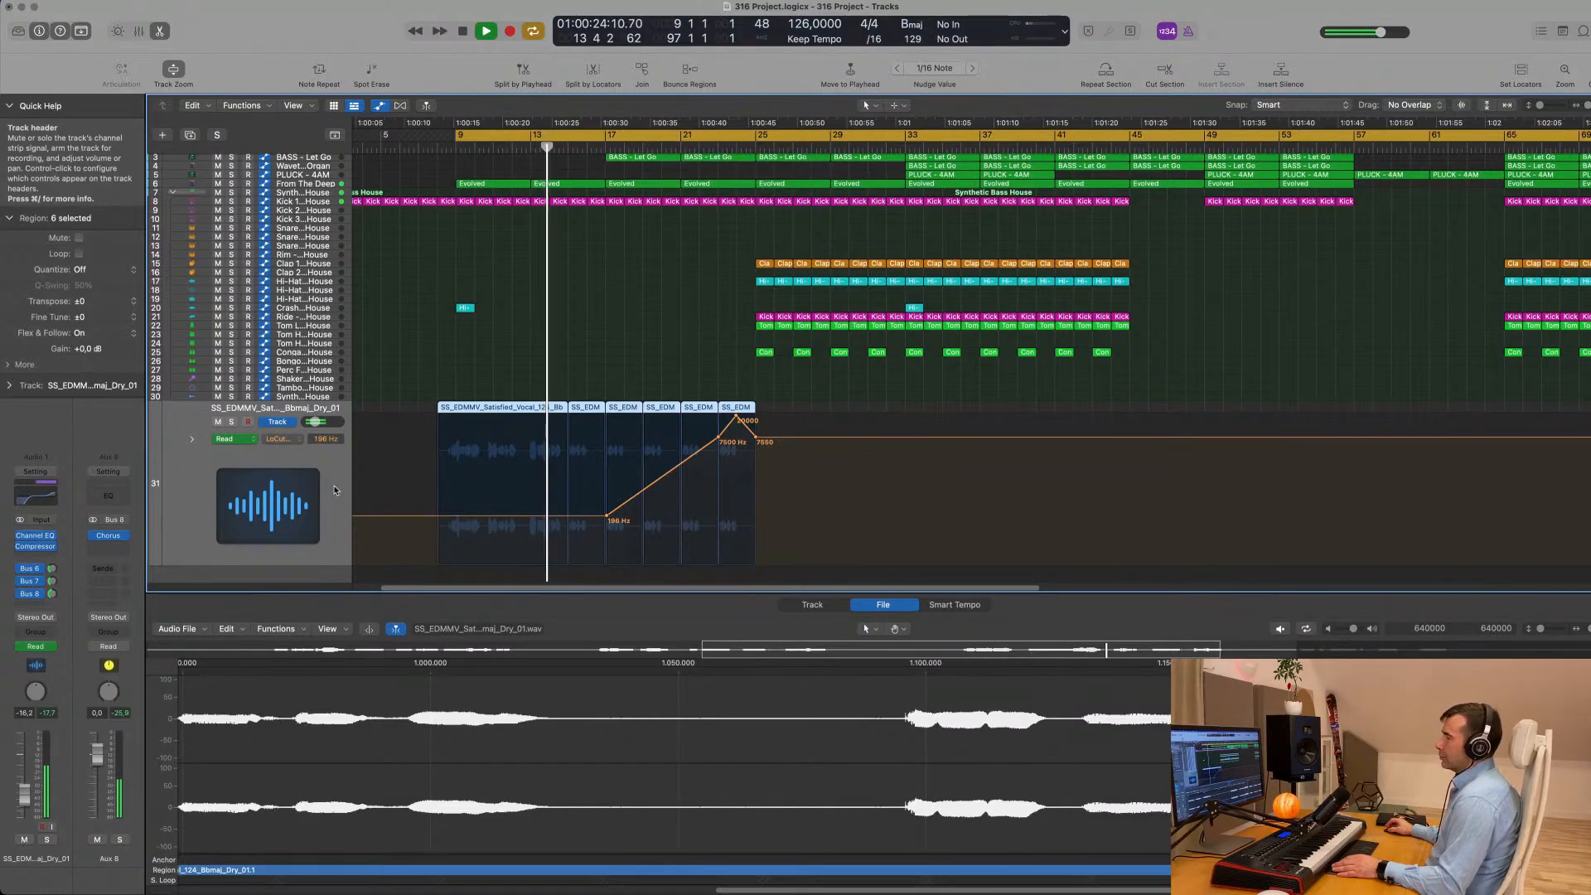
click(593, 345)
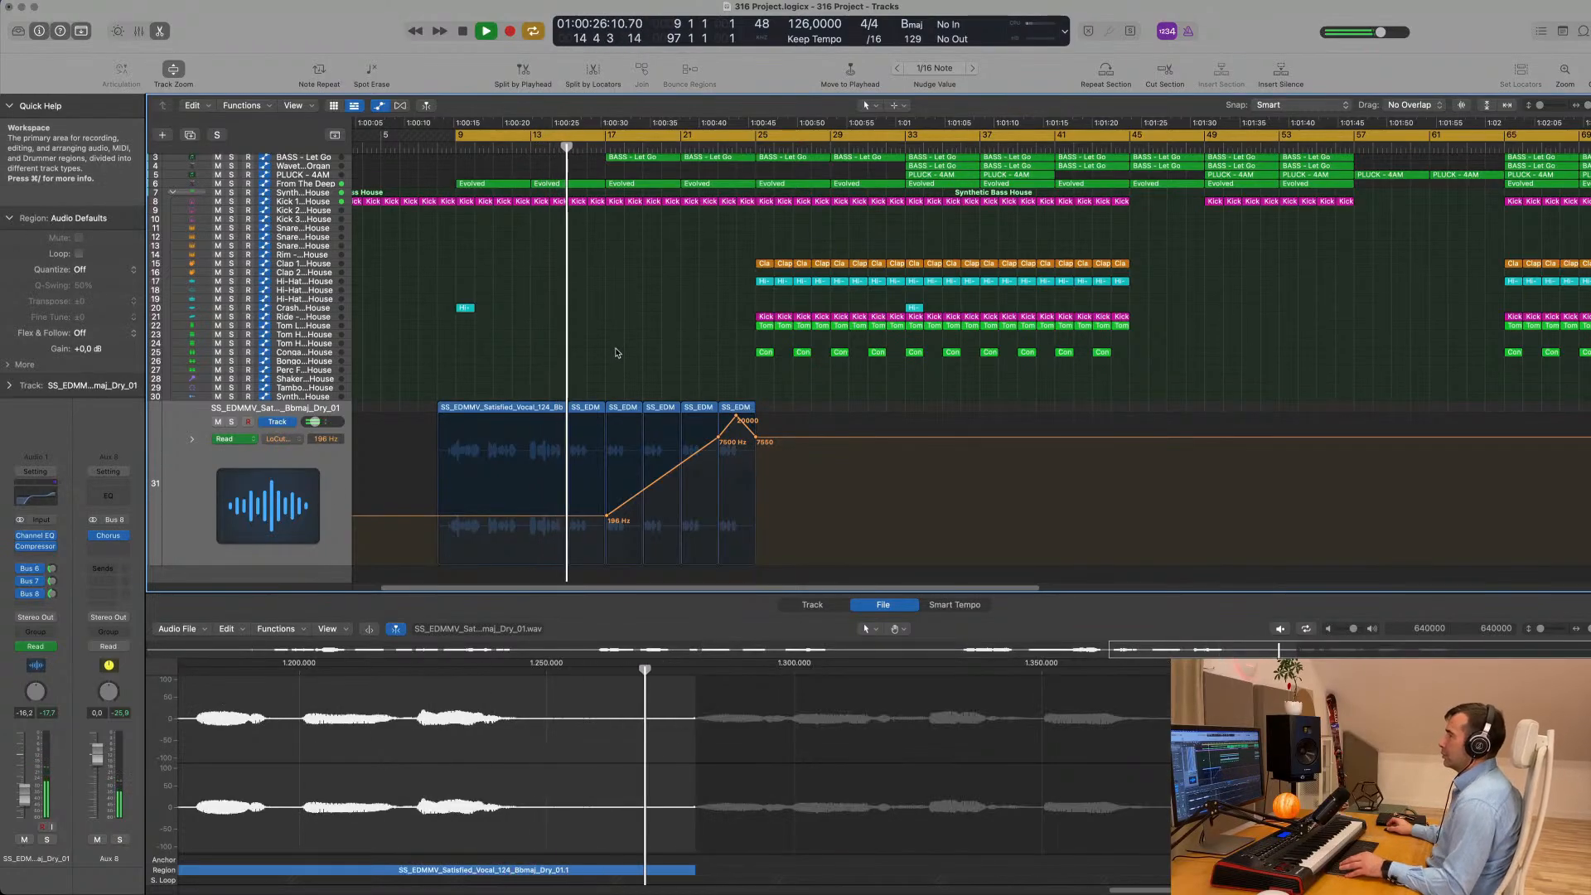
- Delete the last beat before bar 17 on the From The Deep and Kick 1 tracks, splitting the notes that cross the cut
scroll(639, 353, up, 6)
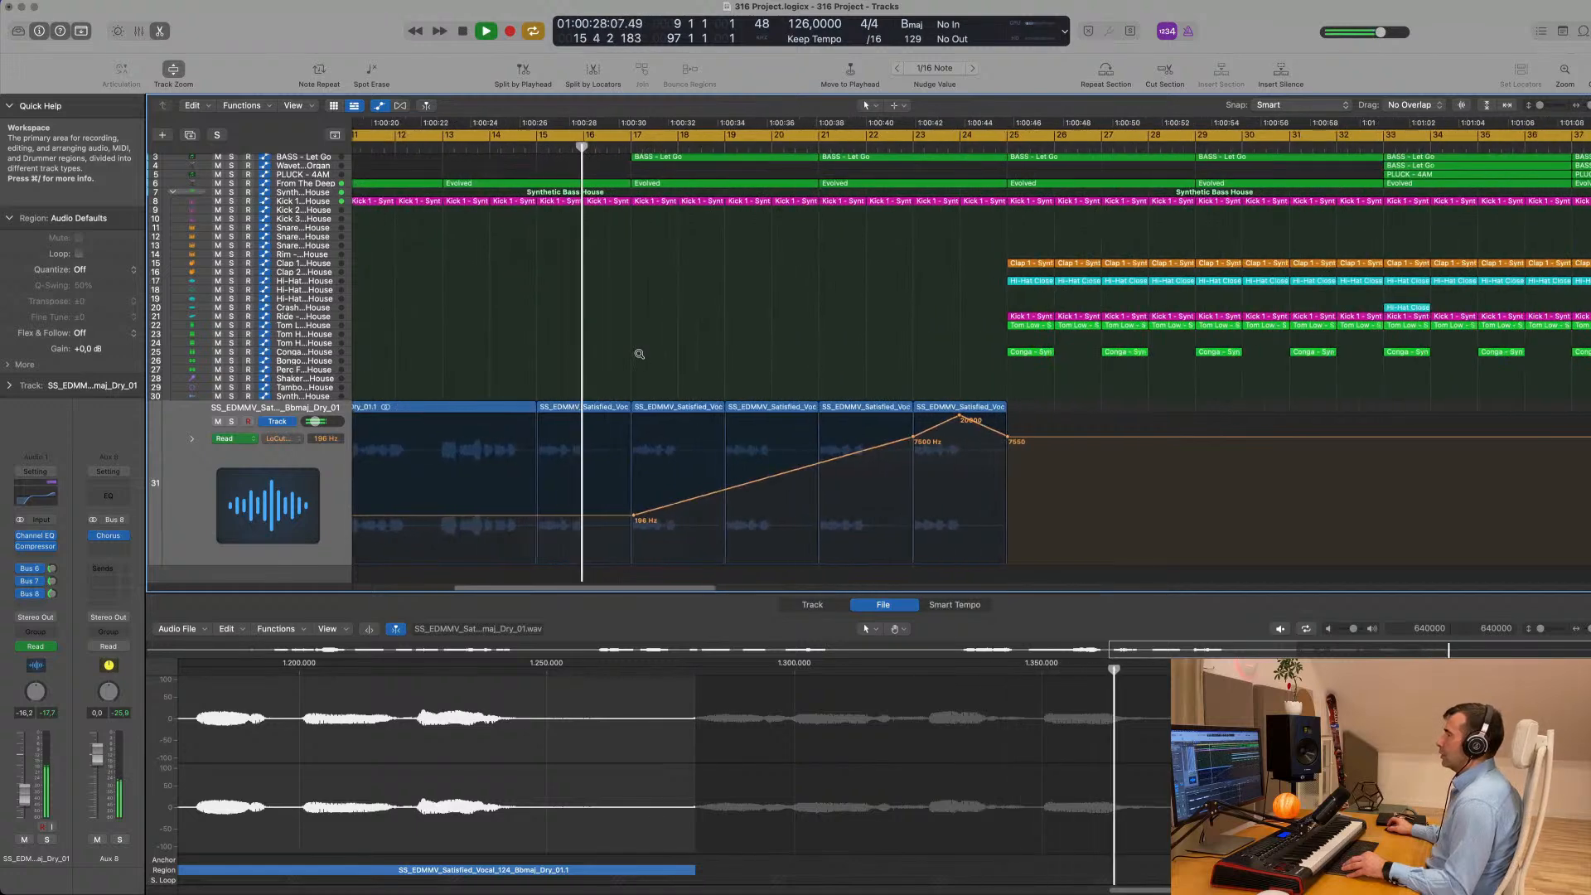
scroll(639, 353, up, 4)
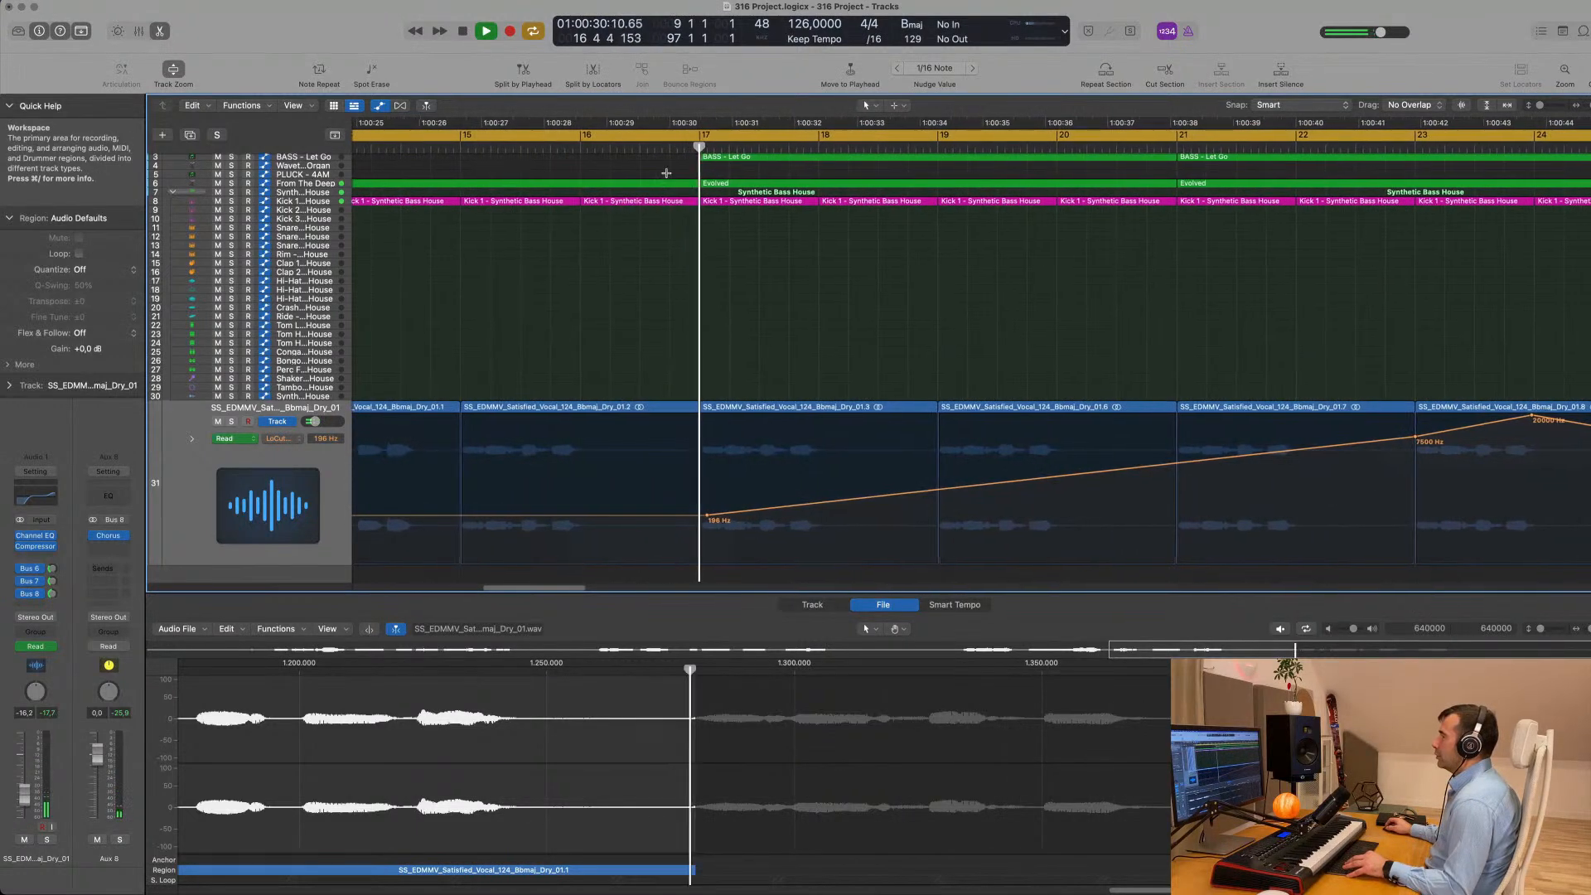
drag(667, 173, 696, 211)
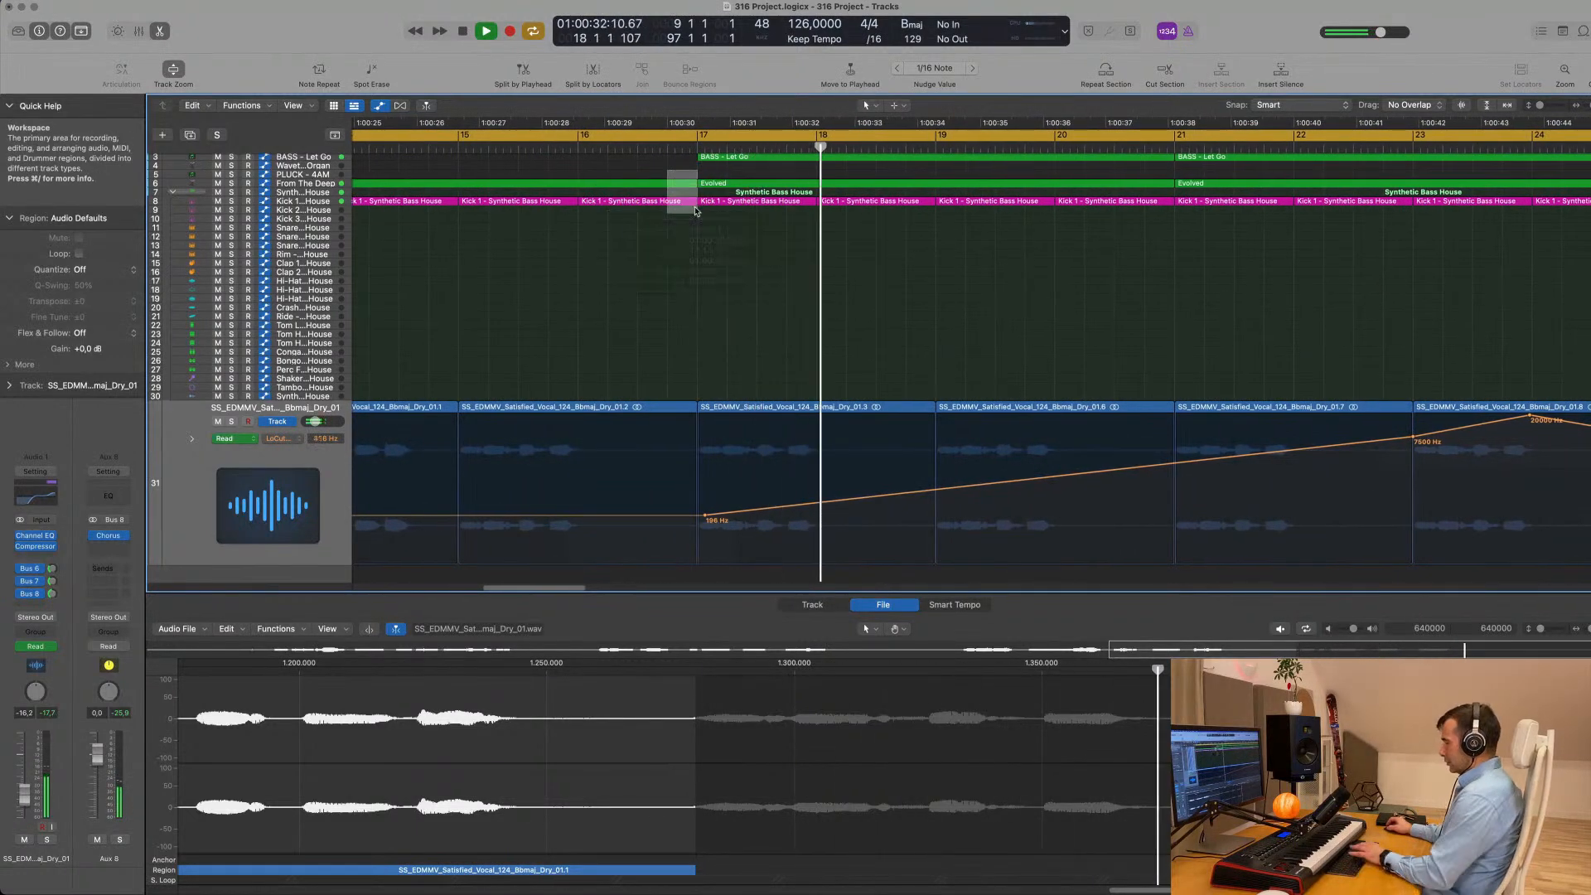
key(Delete)
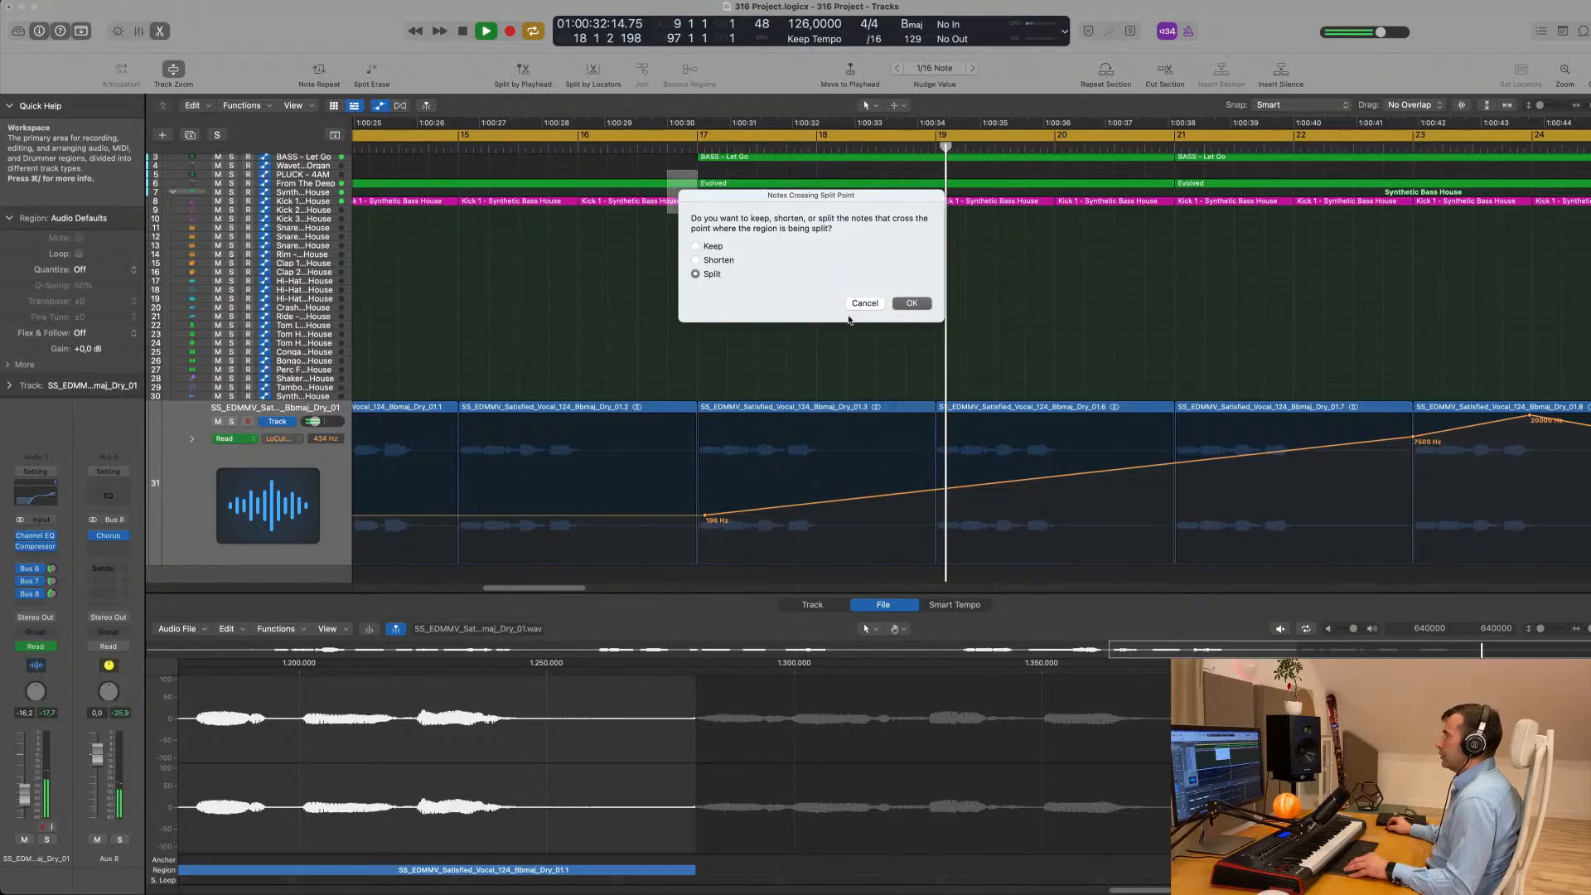
key(Return)
- Copy the Crash track's region from bar 9 to bar 17
scroll(642, 310, down, 6)
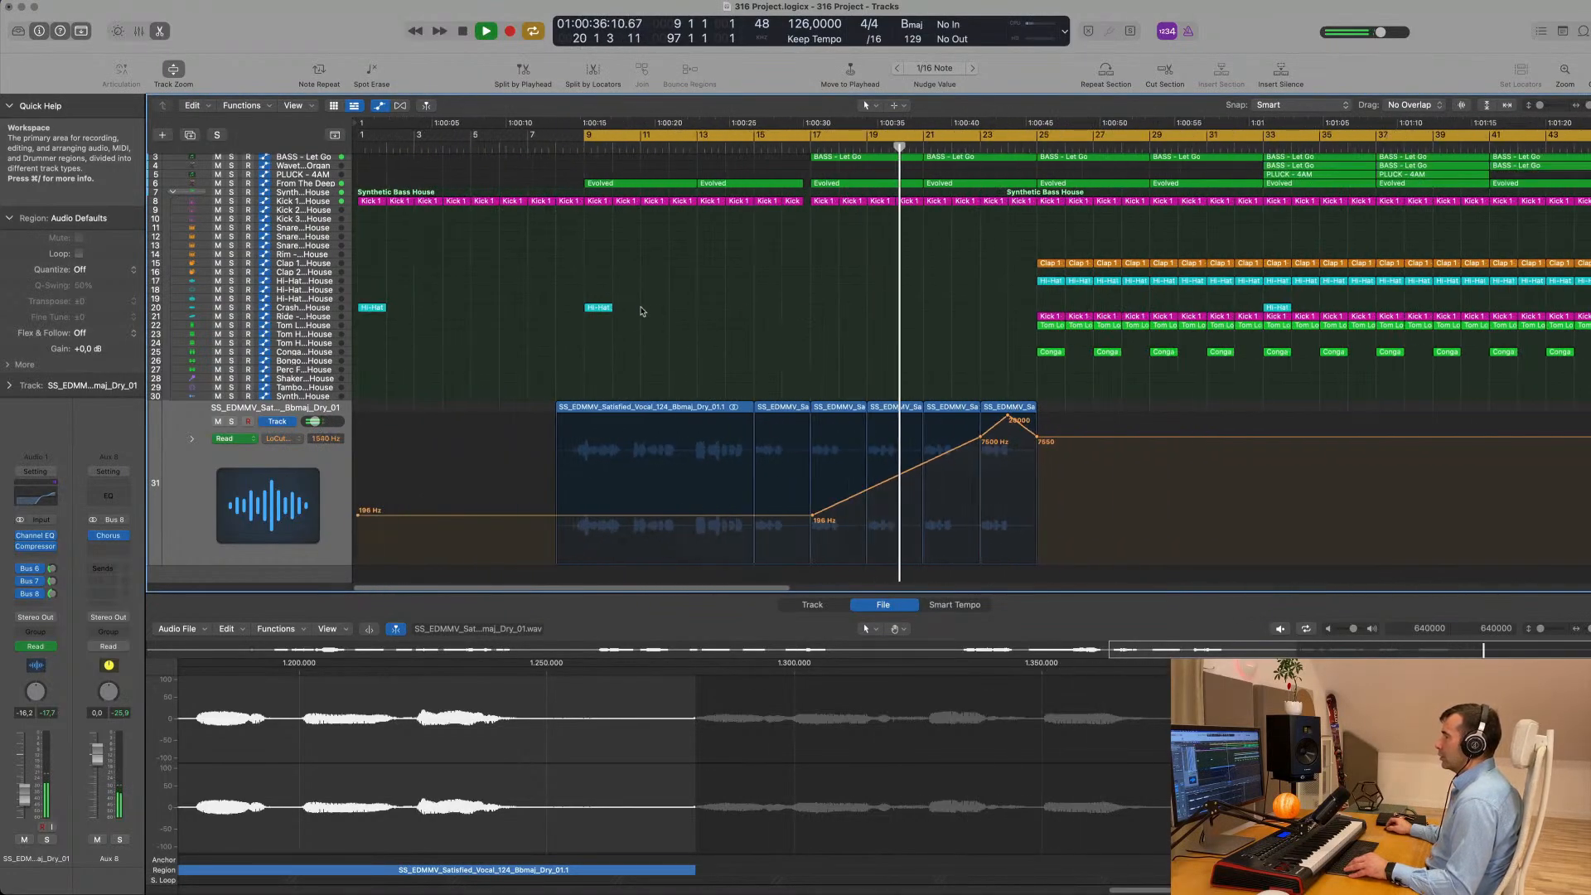
drag(598, 308, 817, 310)
scroll(668, 299, down, 3)
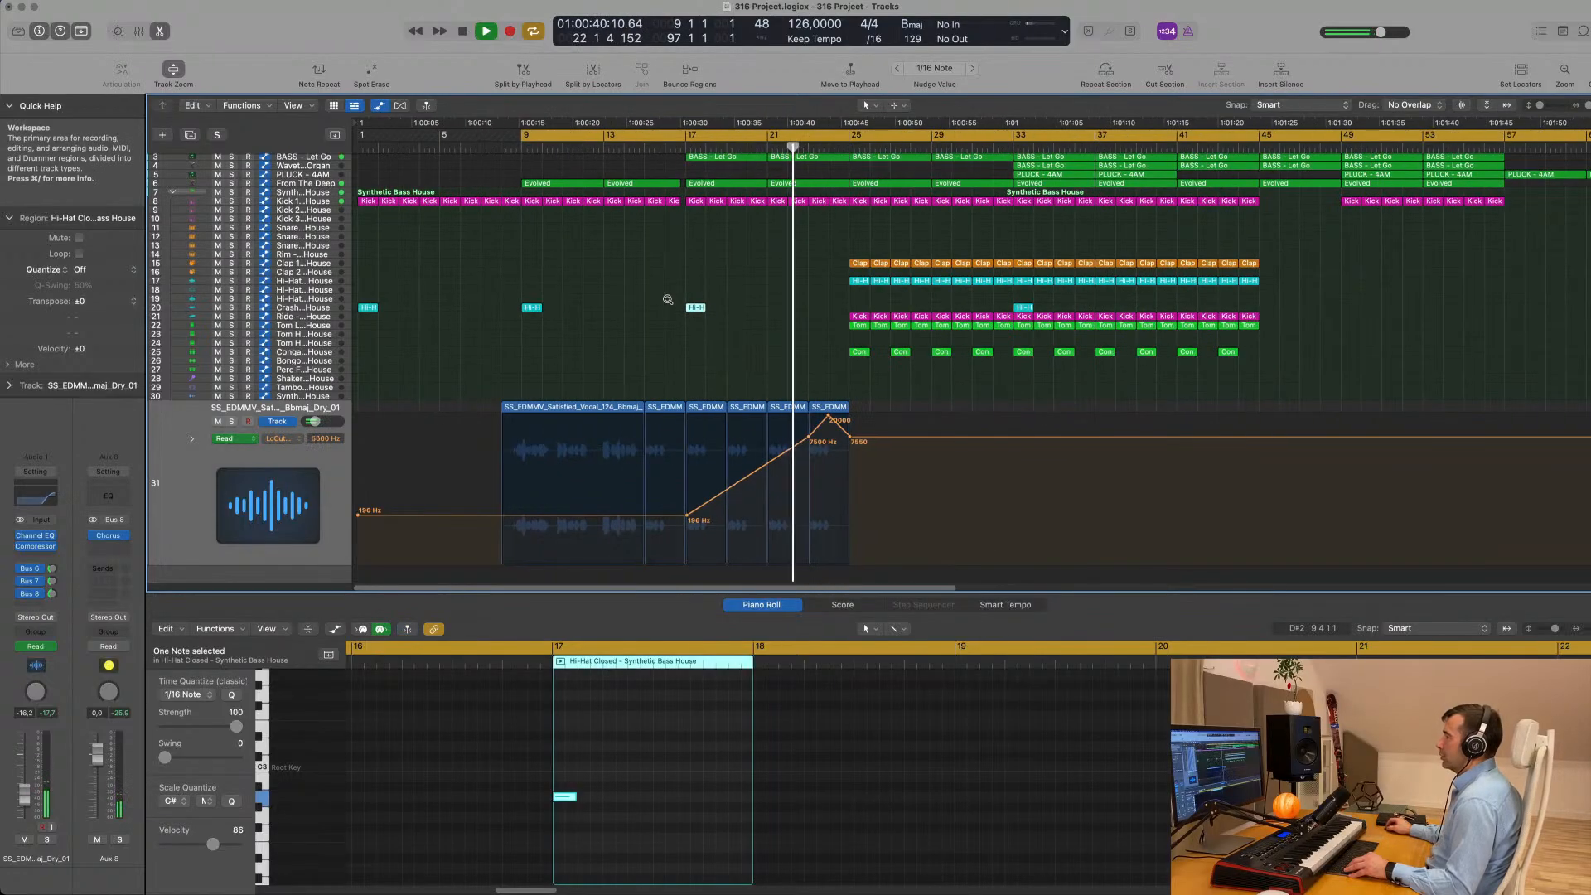
scroll(668, 299, down, 3)
scroll(586, 302, up, 3)
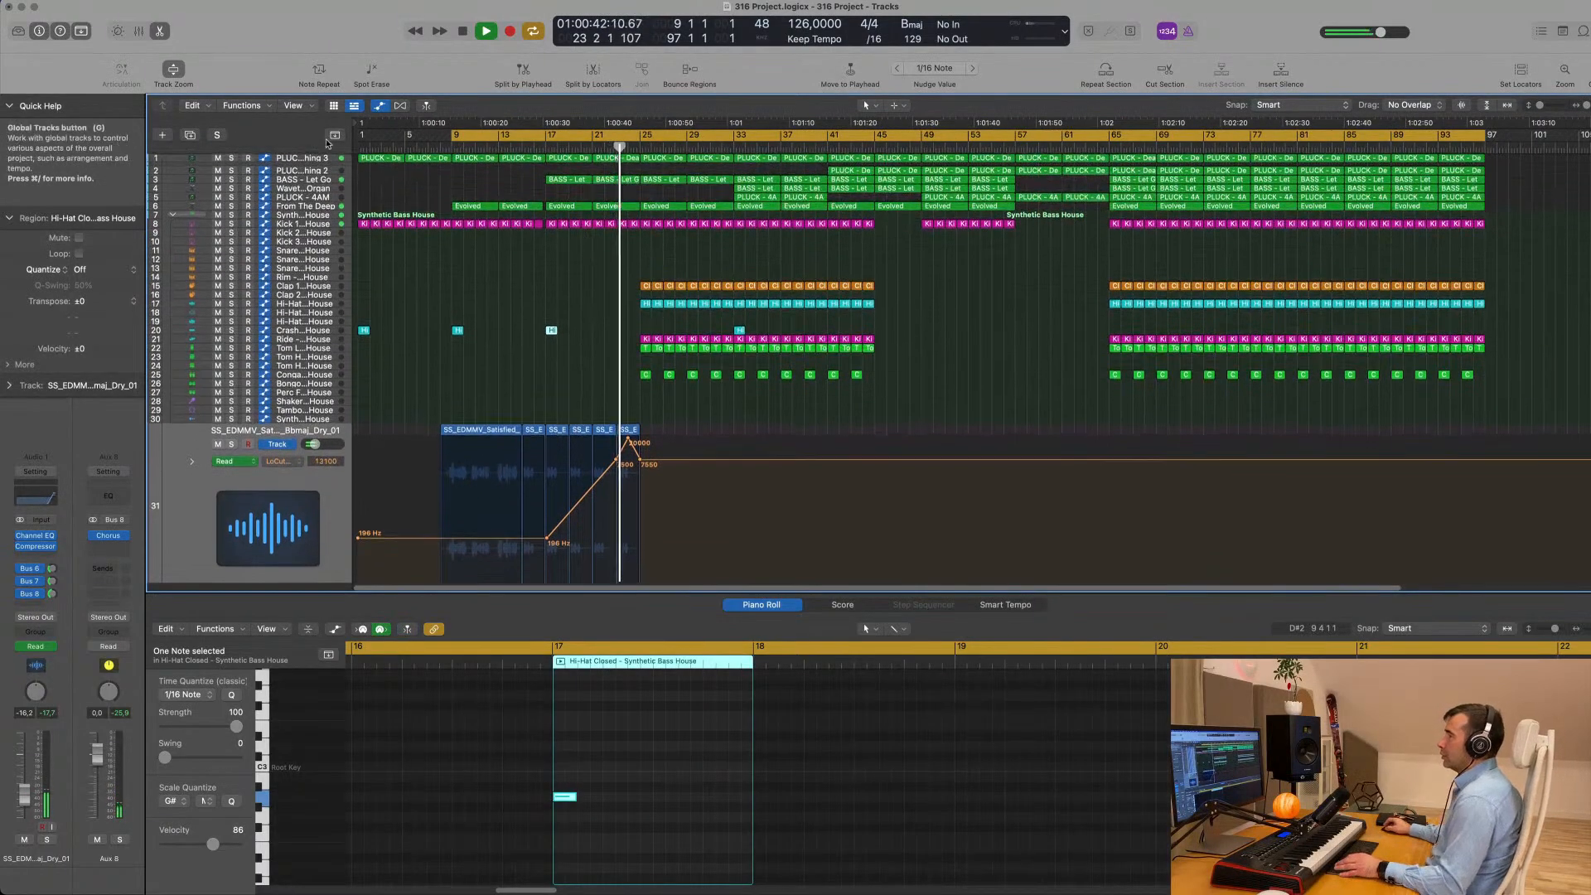
- Select the PLUCK - Deadmau5 Thing 3 track, move the cycle start to bar 17 and play from there
click(305, 160)
key(space)
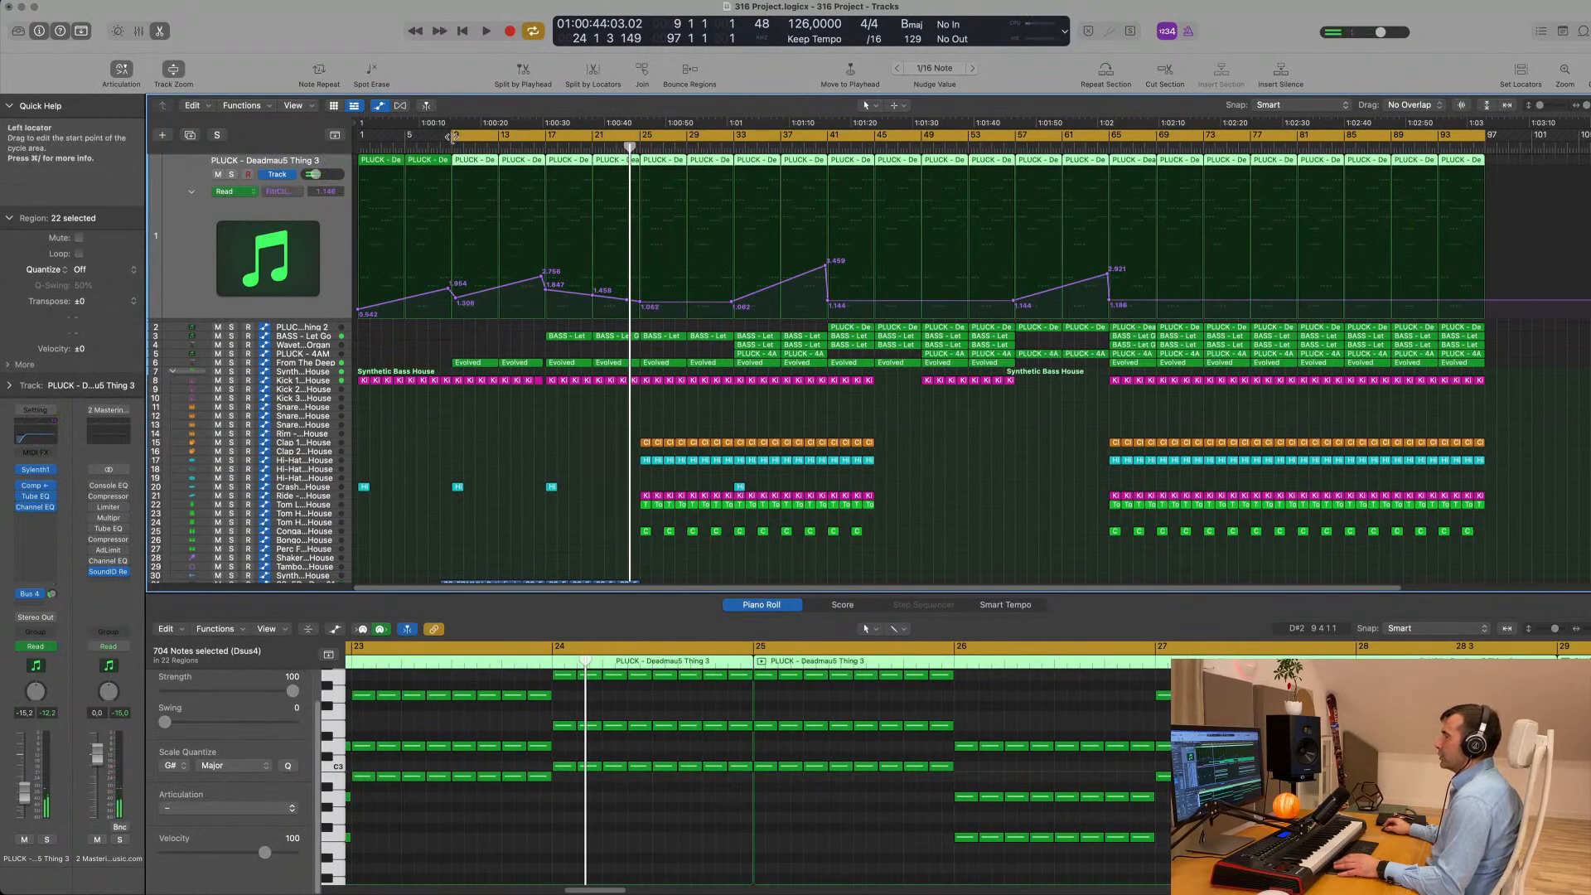
drag(454, 136, 547, 136)
key(space)
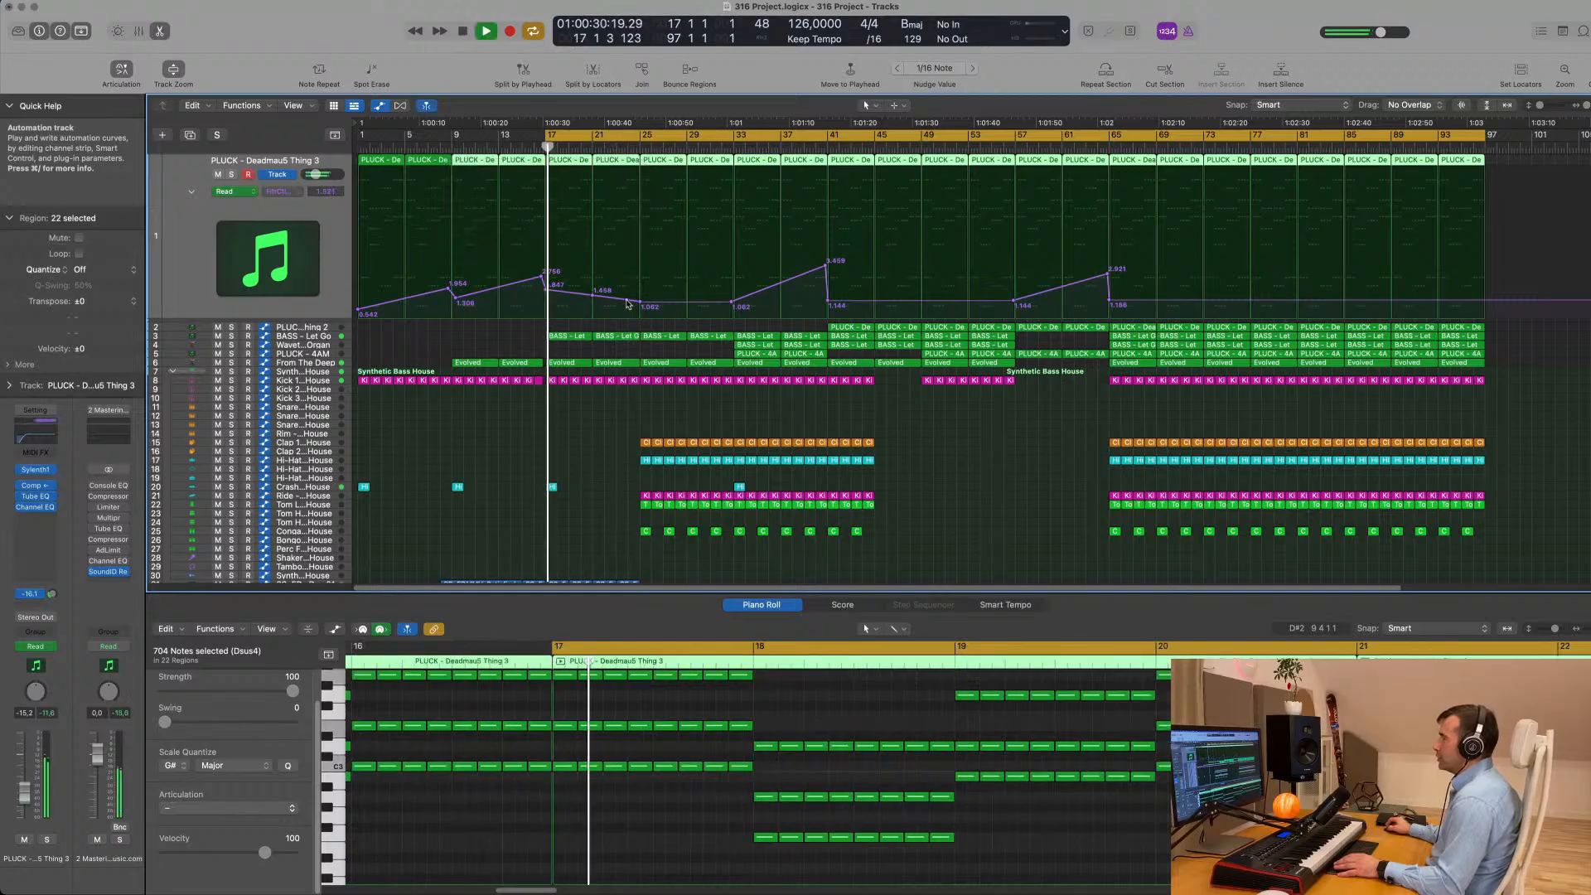
- Reshape the Deadmau5 pluck automation into one rise from bar 17 to about 3.7 just before bar 25, removing the bar 21 point
drag(627, 304, 639, 254)
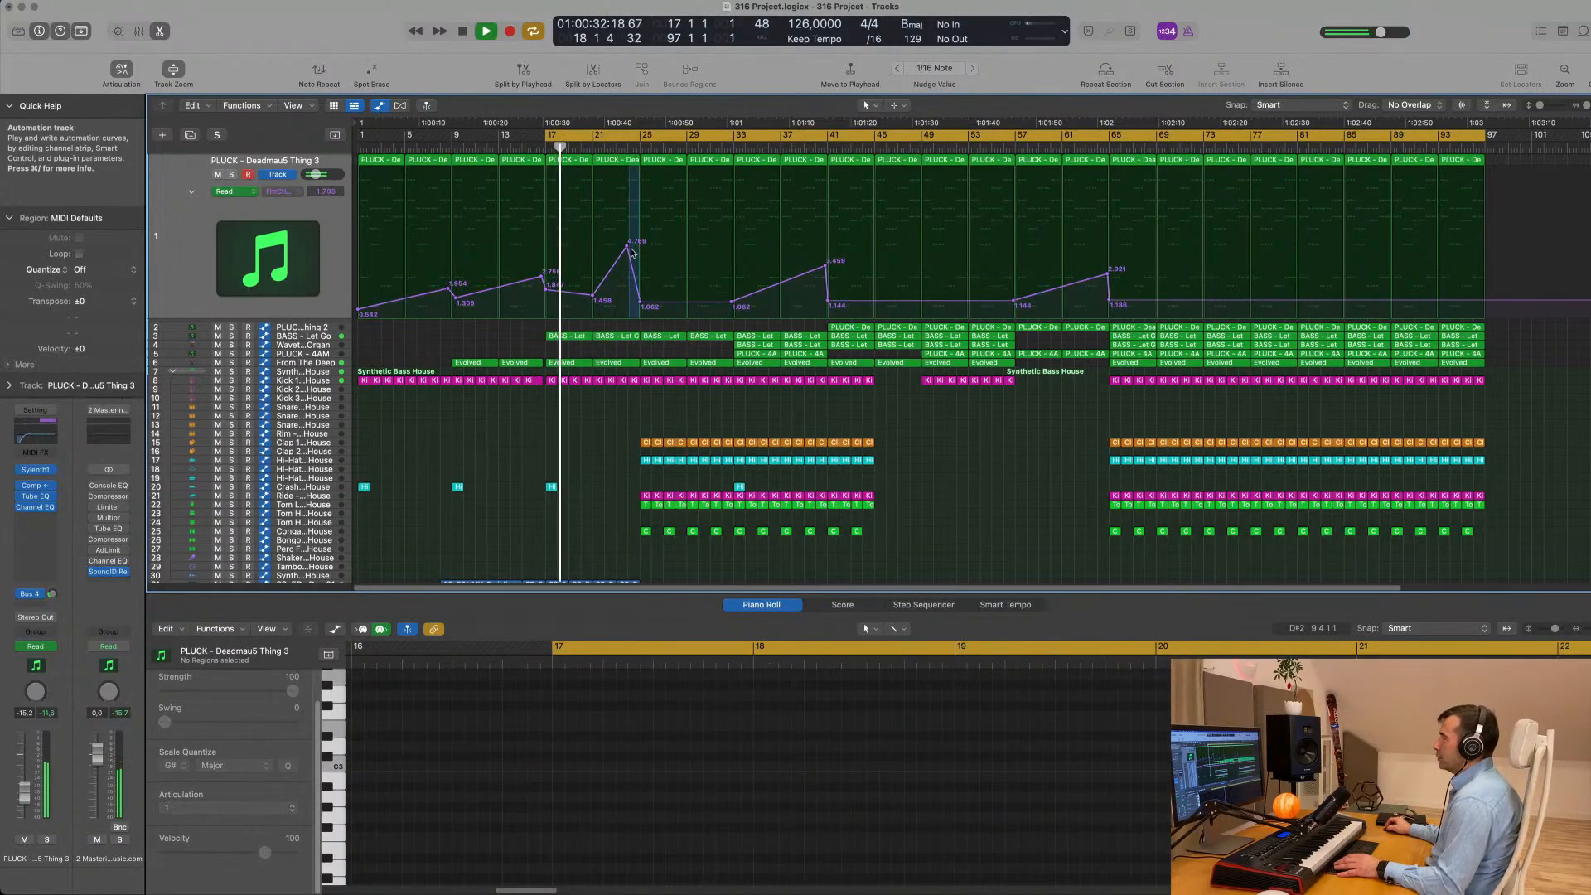
double_click(595, 296)
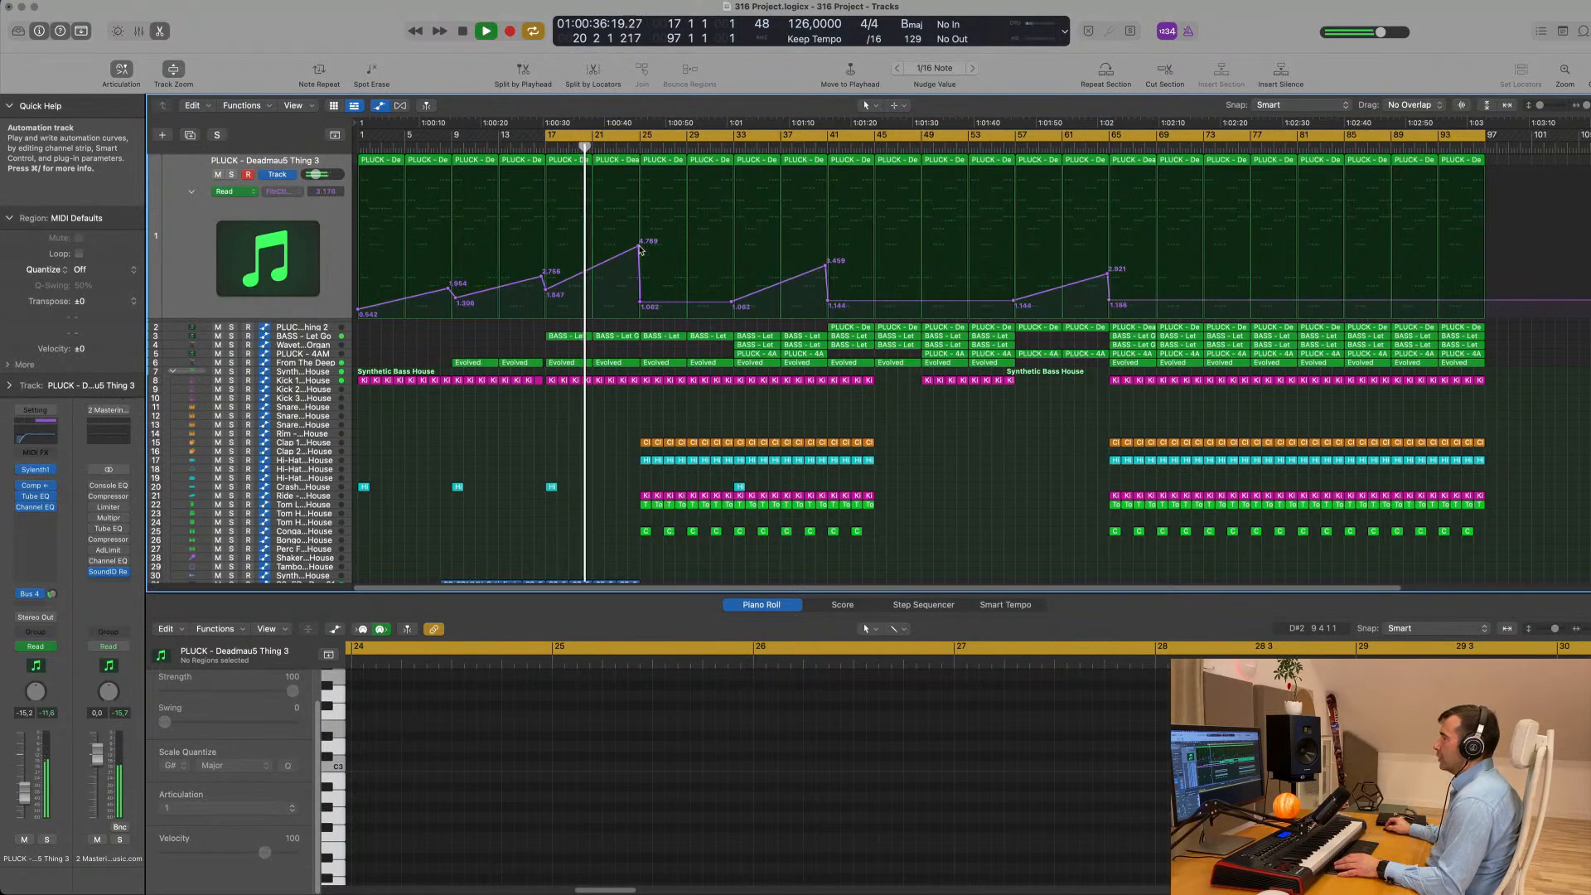
drag(639, 249, 643, 301)
scroll(620, 407, up, 4)
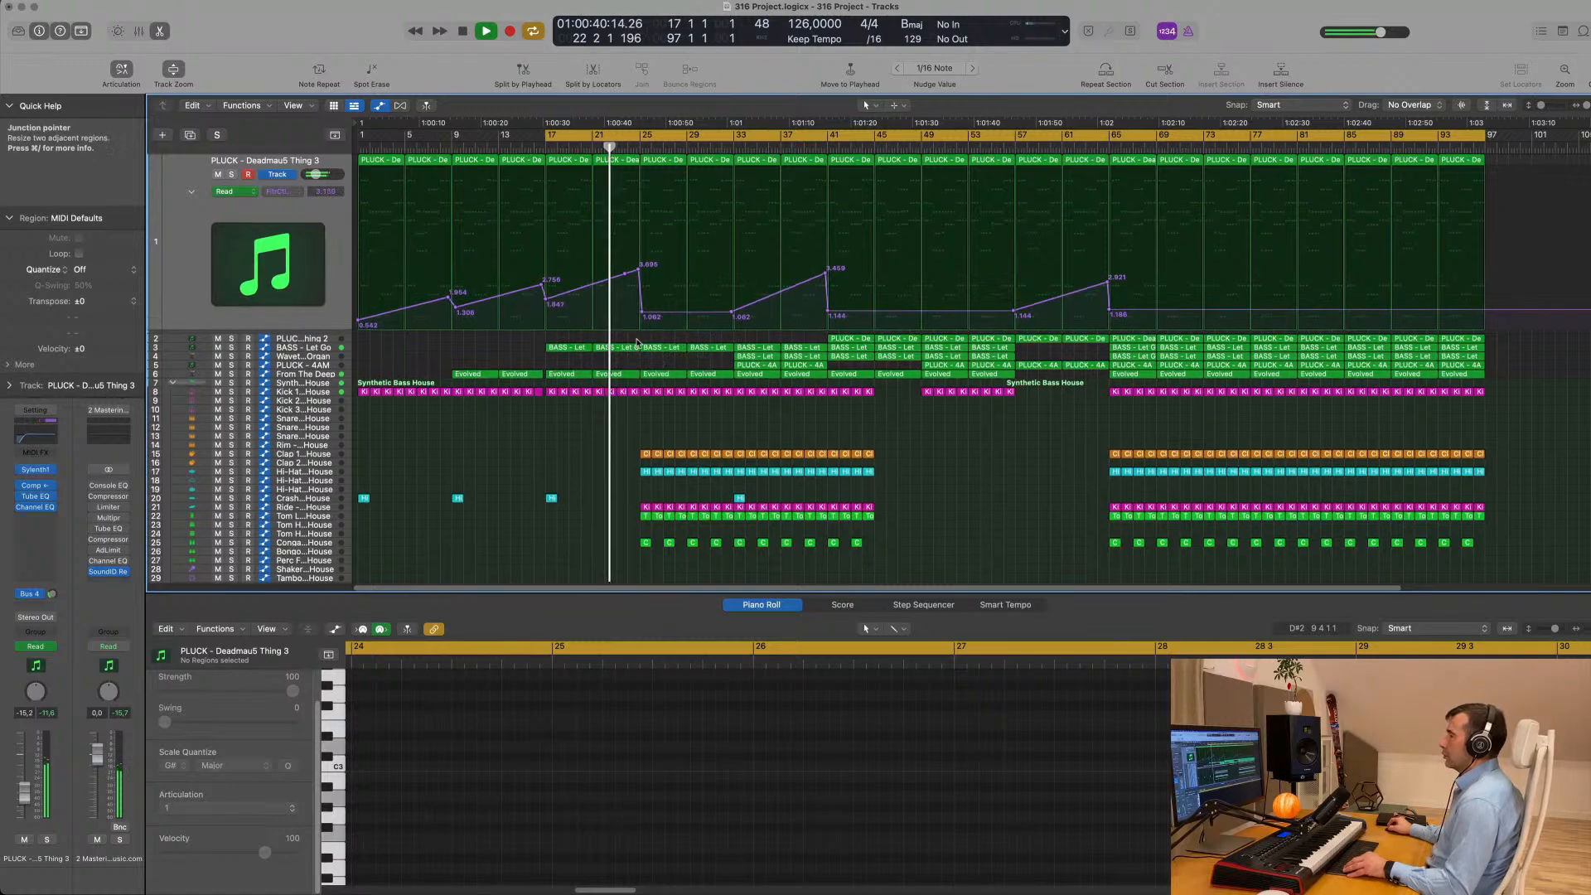
scroll(620, 408, up, 3)
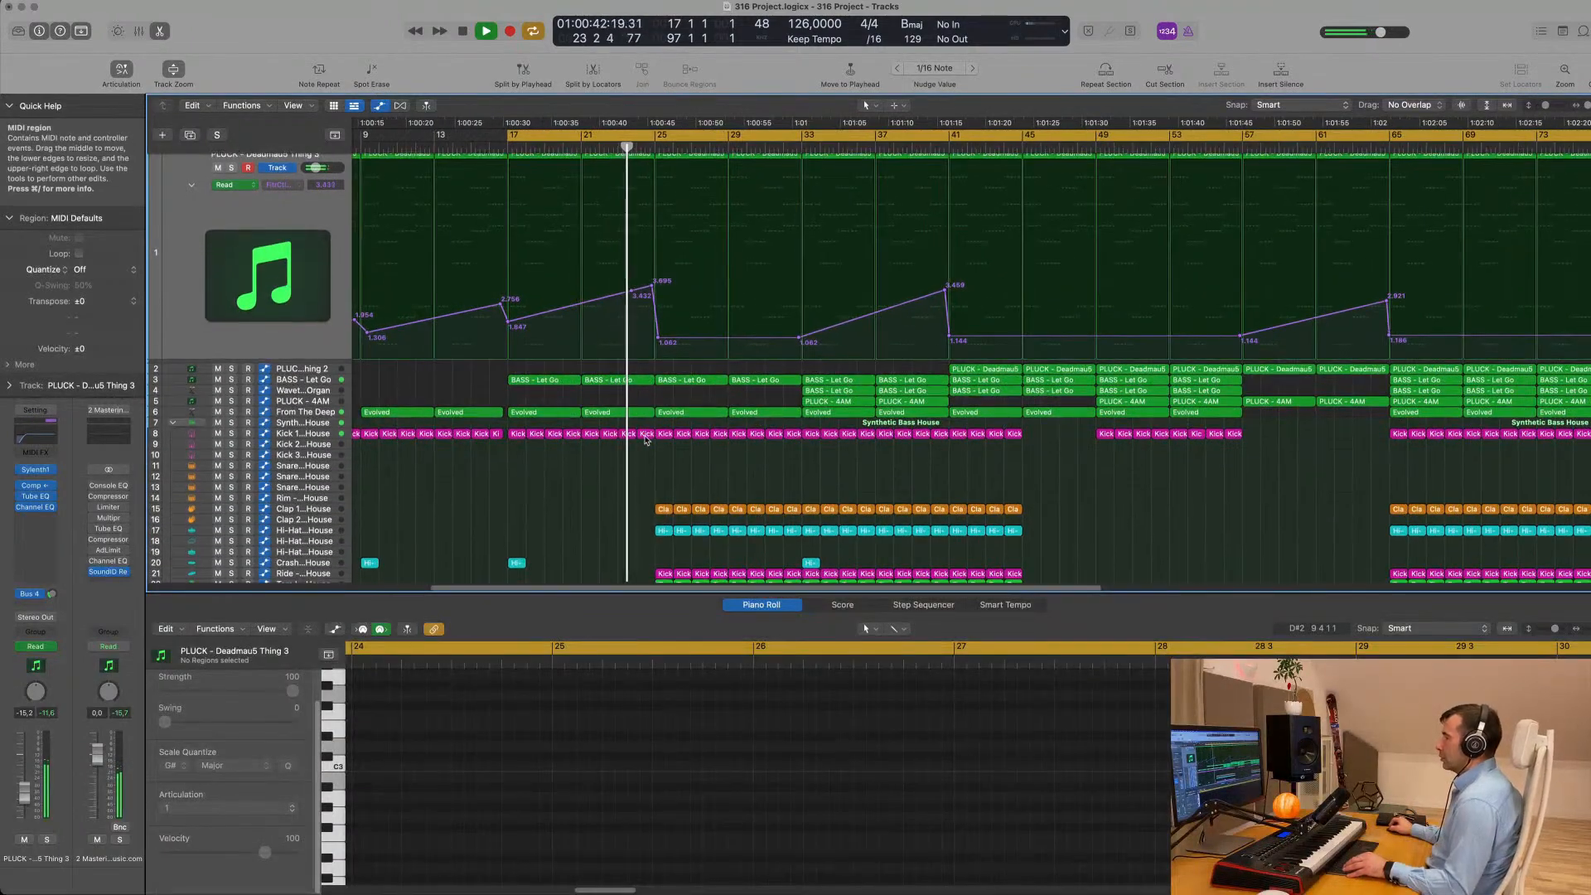
- Delete the Kick 1 region in the bar before bar 25 and play through the transition
click(646, 434)
click(620, 449)
scroll(617, 451, down, 3)
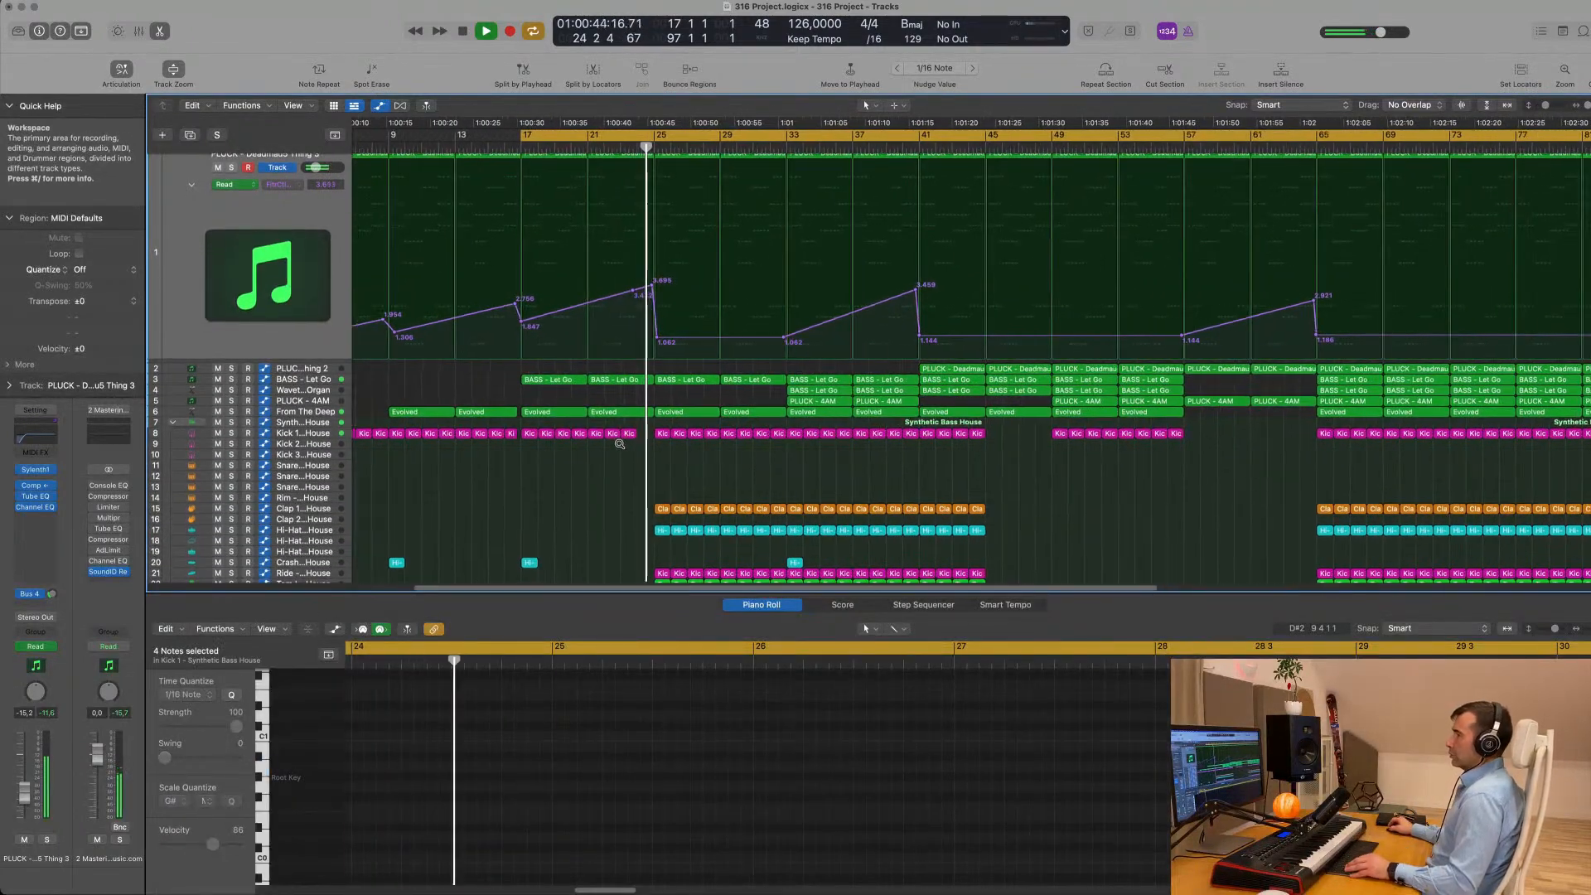
scroll(682, 454, right, 1)
scroll(683, 452, up, 4)
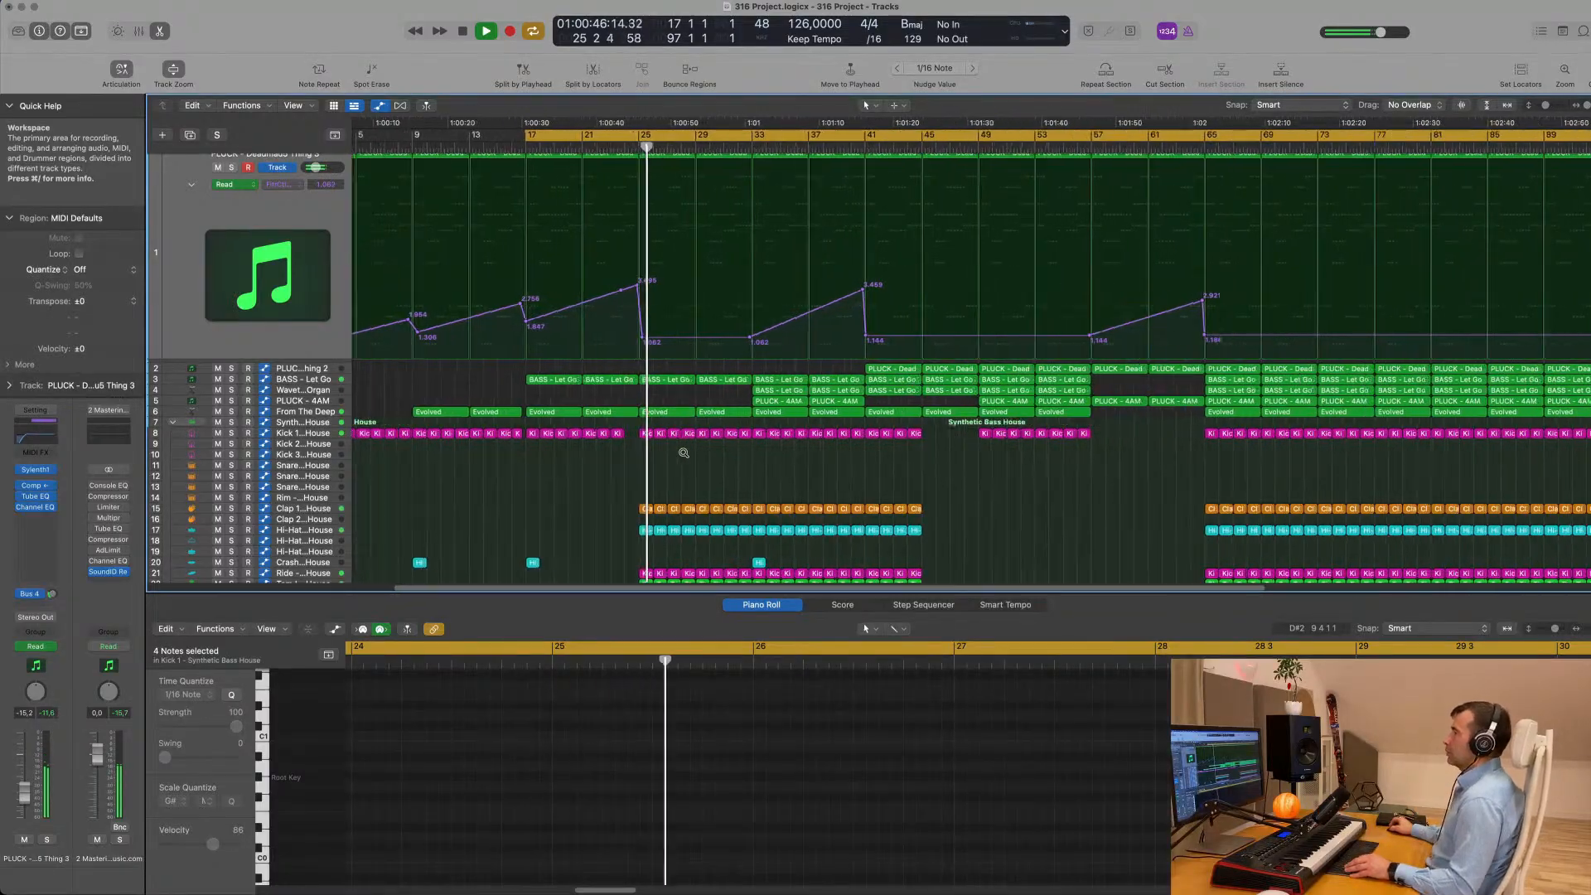
scroll(685, 447, down, 4)
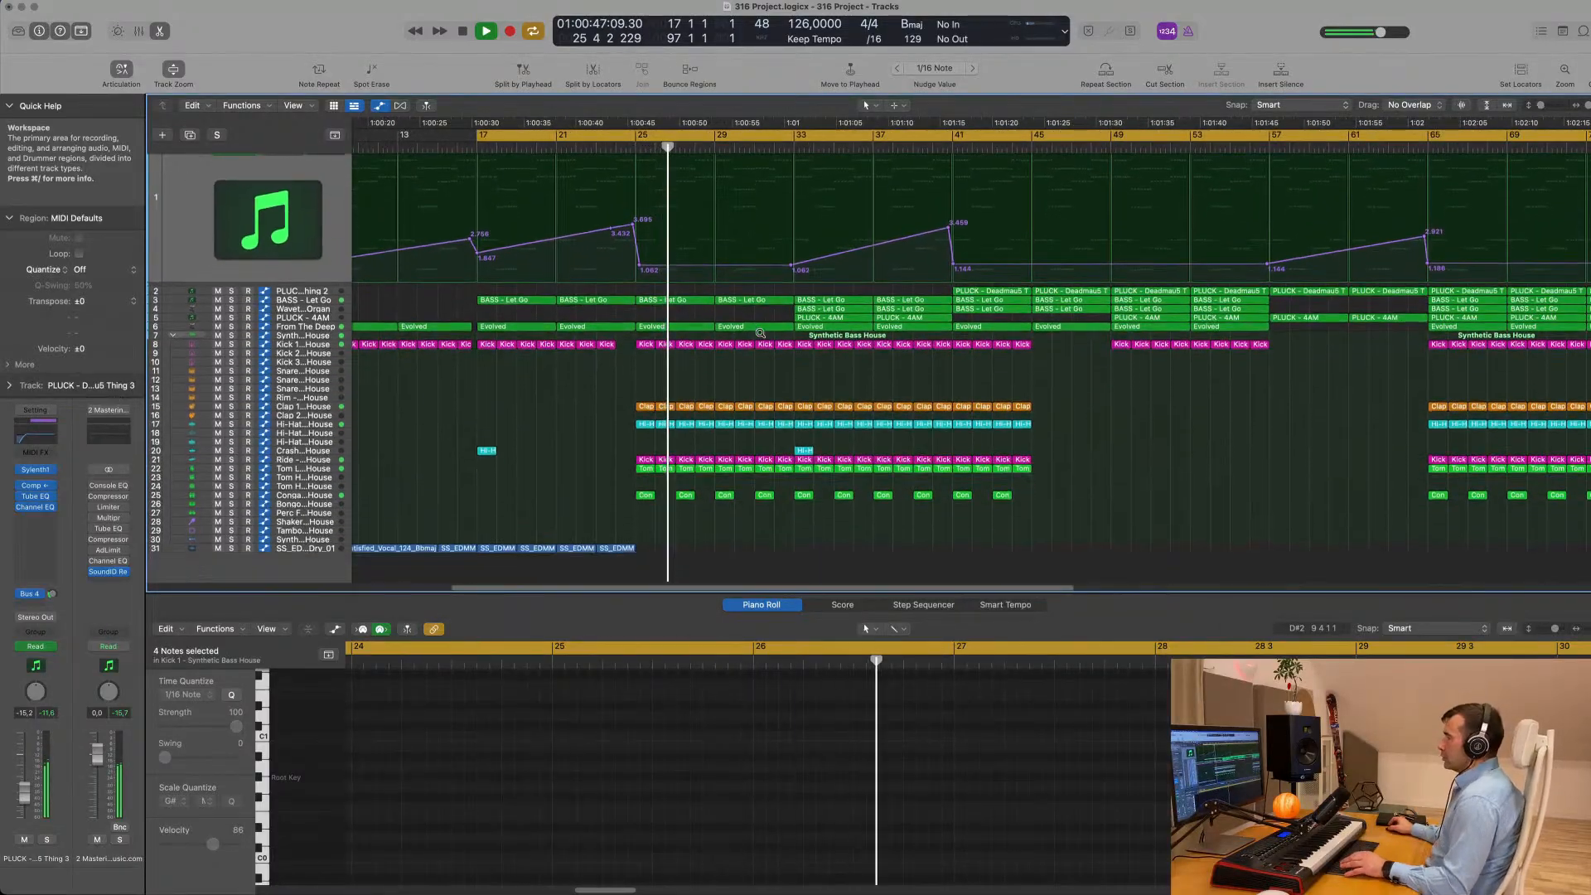
key(space)
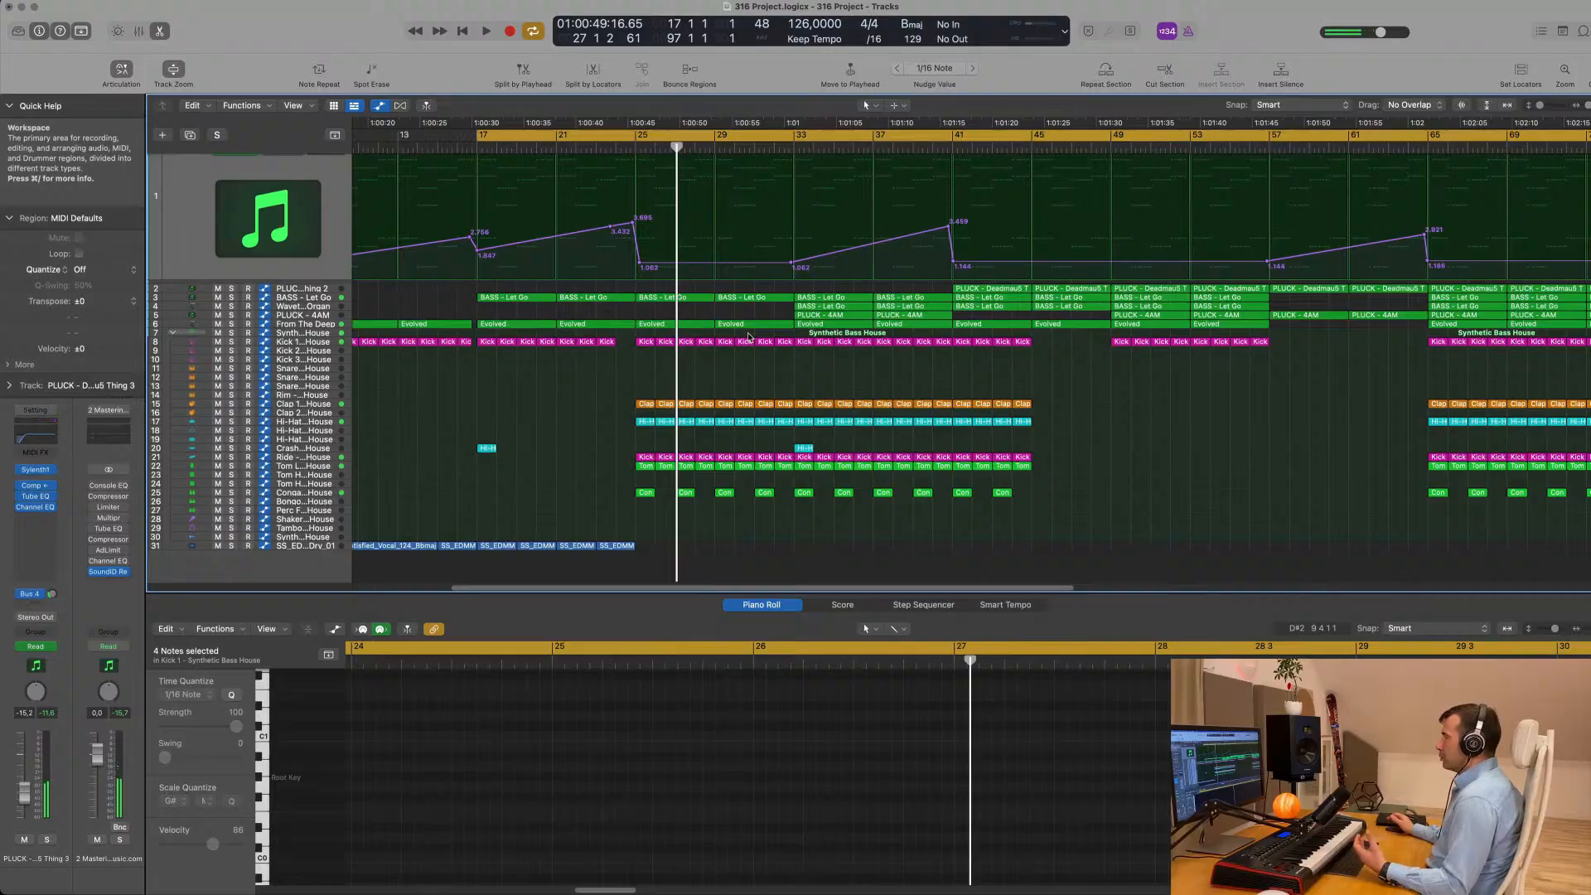
- Move the two PLUCK - 4AM regions from bars 33 and 37 to start at bar 25, and play from bar 17
drag(787, 317, 900, 321)
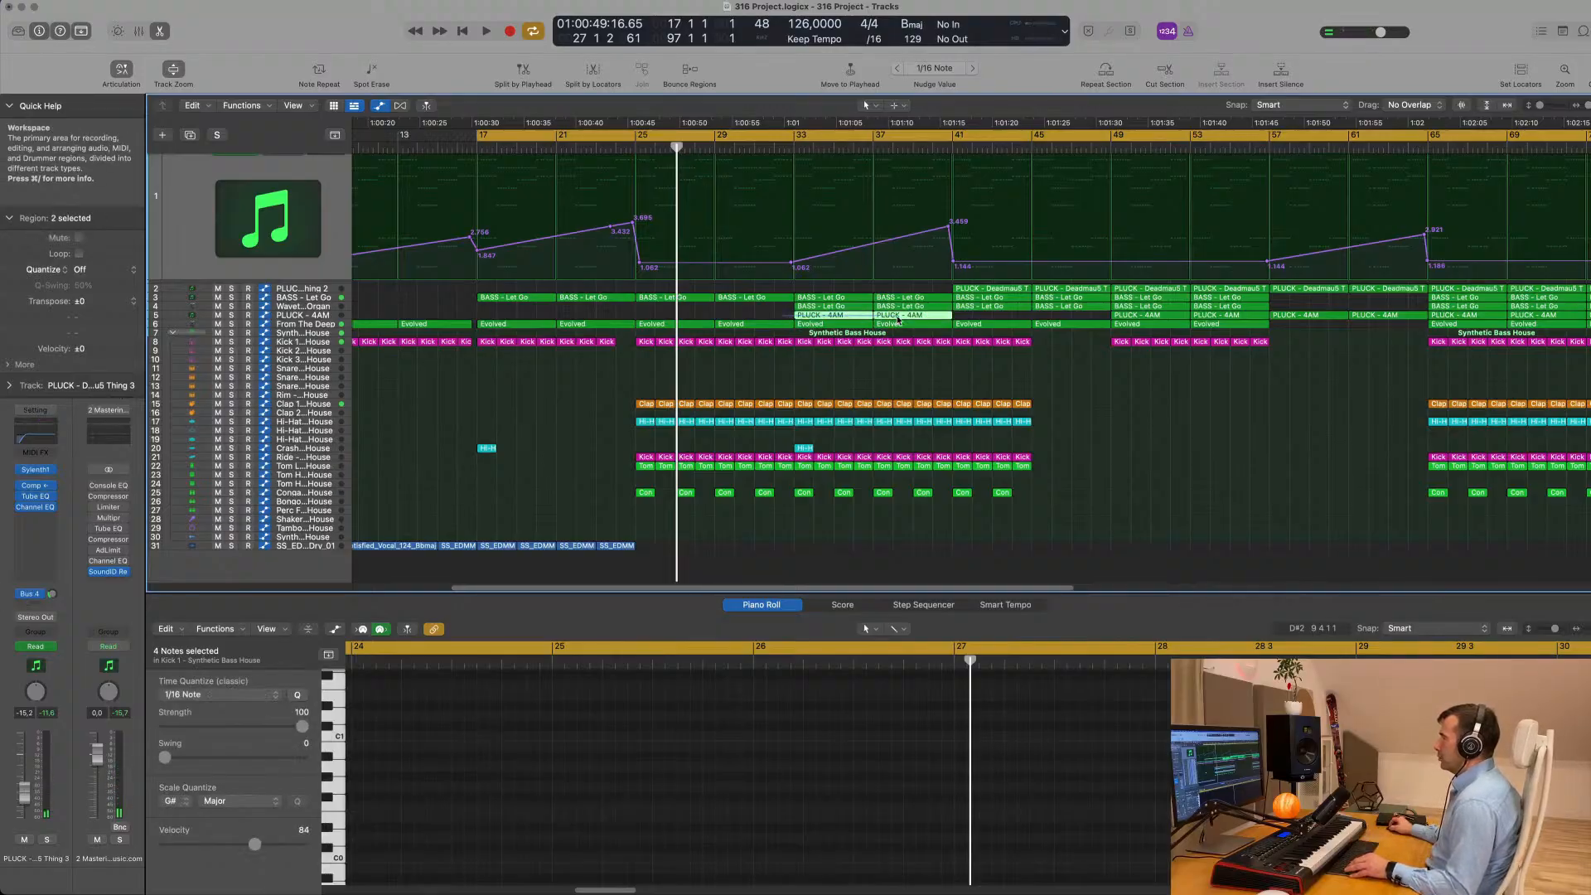
drag(802, 317, 668, 321)
key(space)
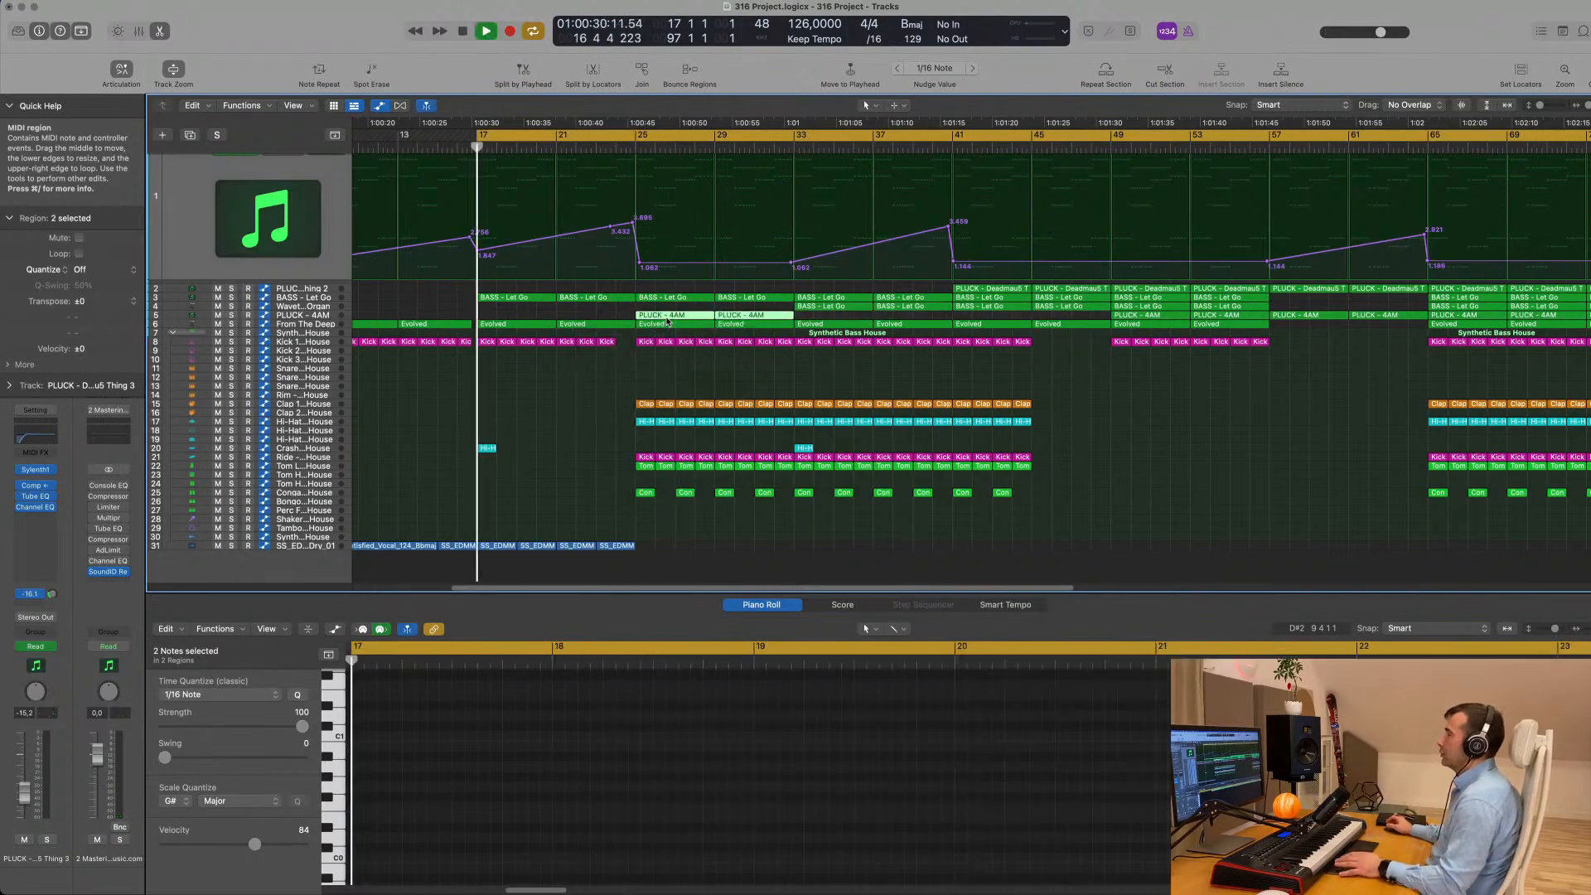
key(super+Left)
key(super+Left)
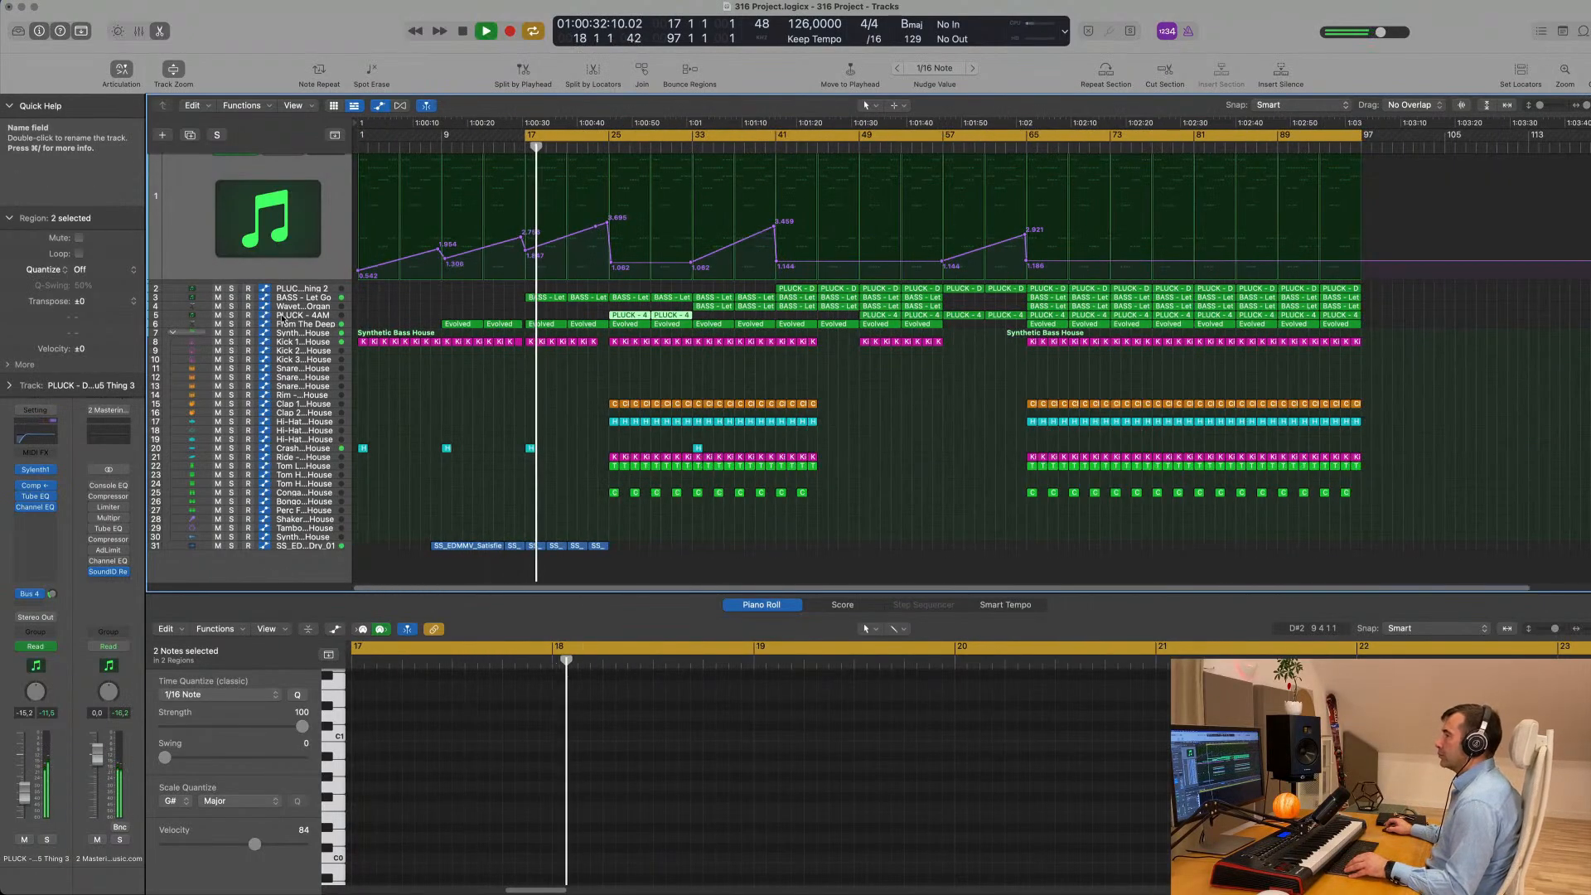
- Select the PLUCK - 4AM track and examine its regions around bars 25 to 49 during playback
click(279, 316)
scroll(581, 395, down, 1)
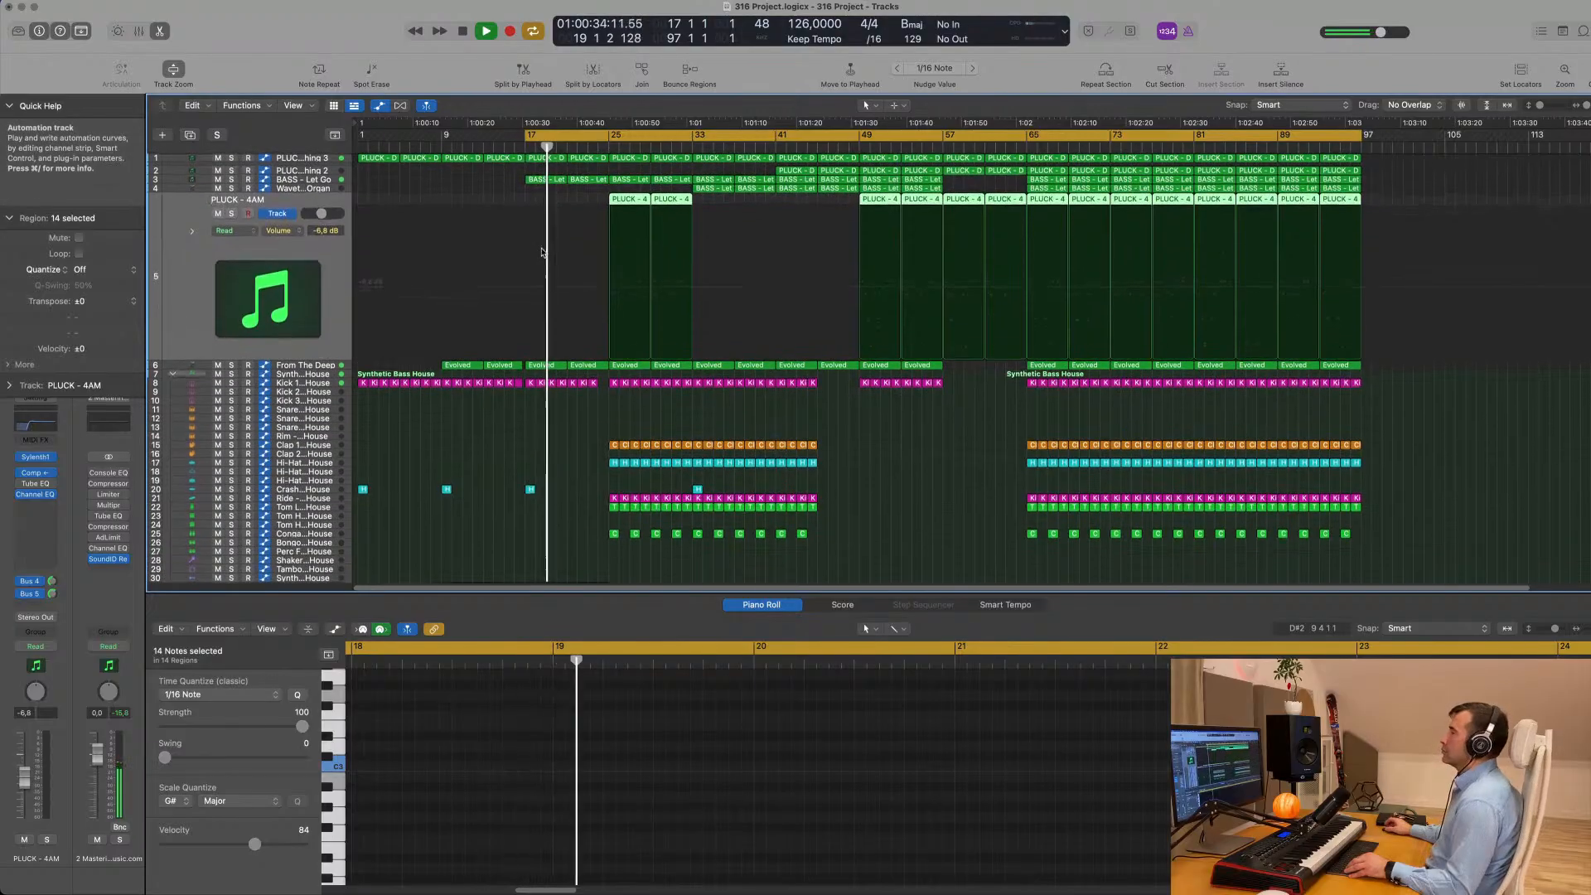
key(super+Right)
key(super+Right)
scroll(559, 257, right, 3)
key(super+Left)
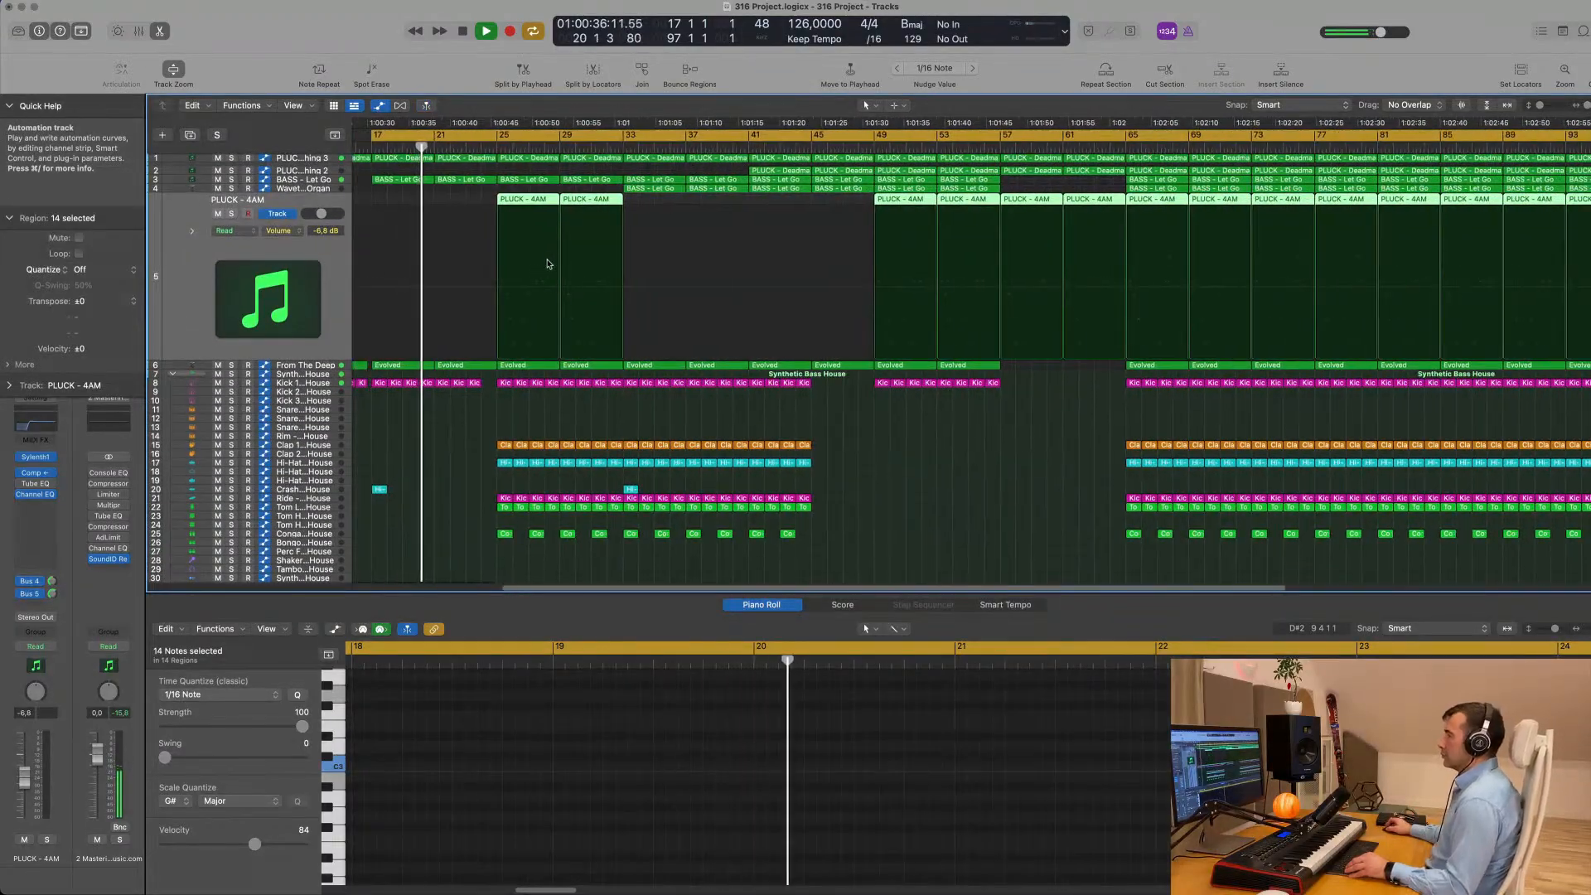
key(super+Down)
key(super+Up)
key(super+Left)
key(super+Left)
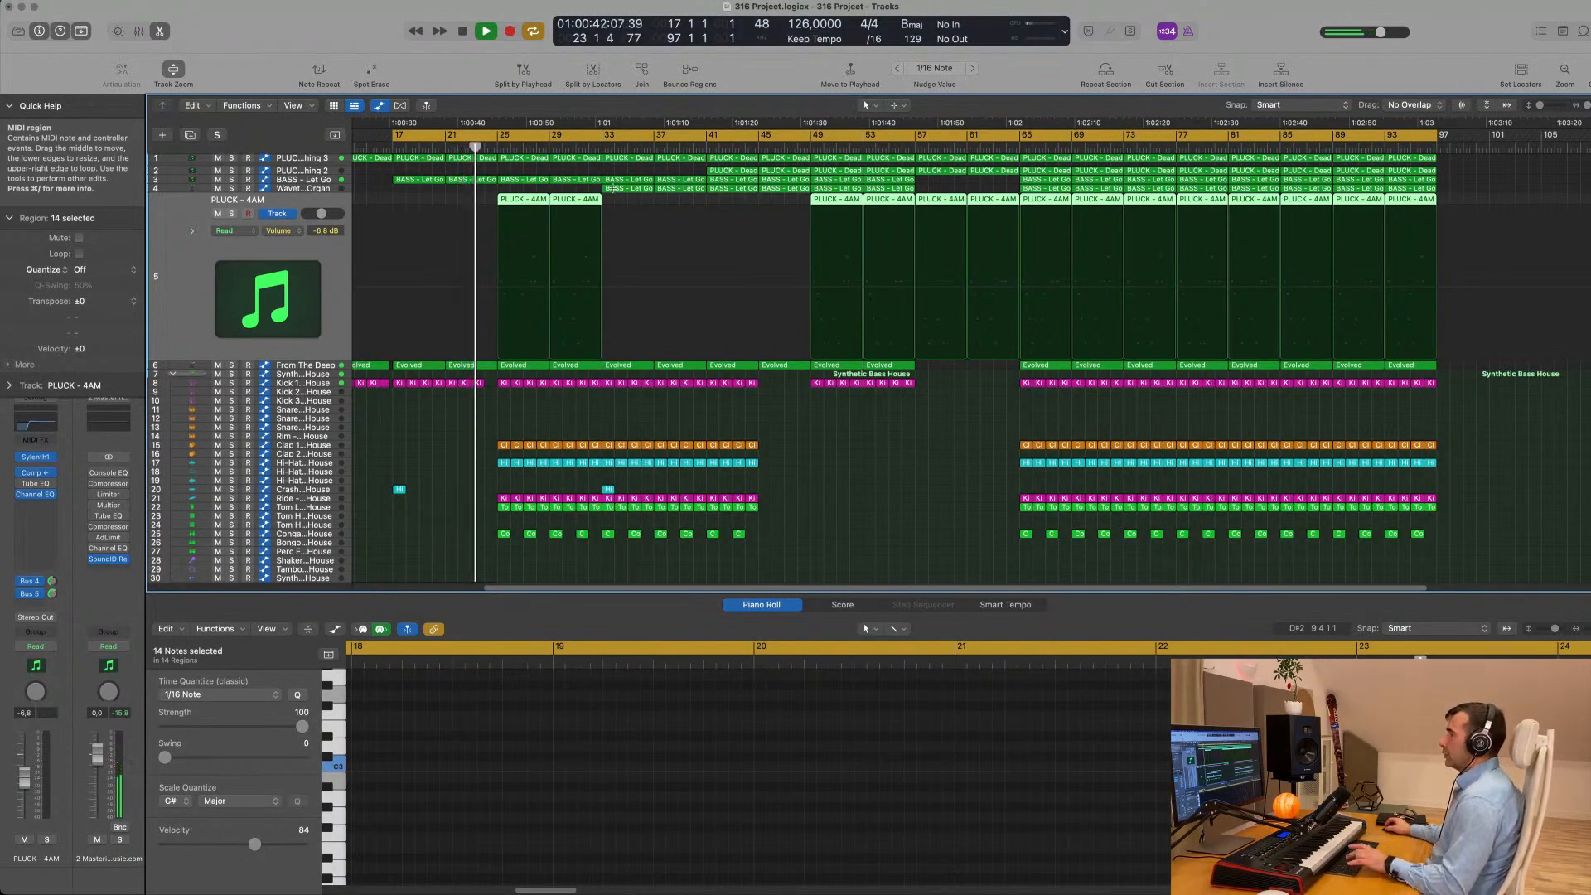
- Undo the repeat of all PLUCK - 4AM regions and repeat only the two at bars 25 and 29 once, starting at bar 33
key(super+r)
key(super+Right)
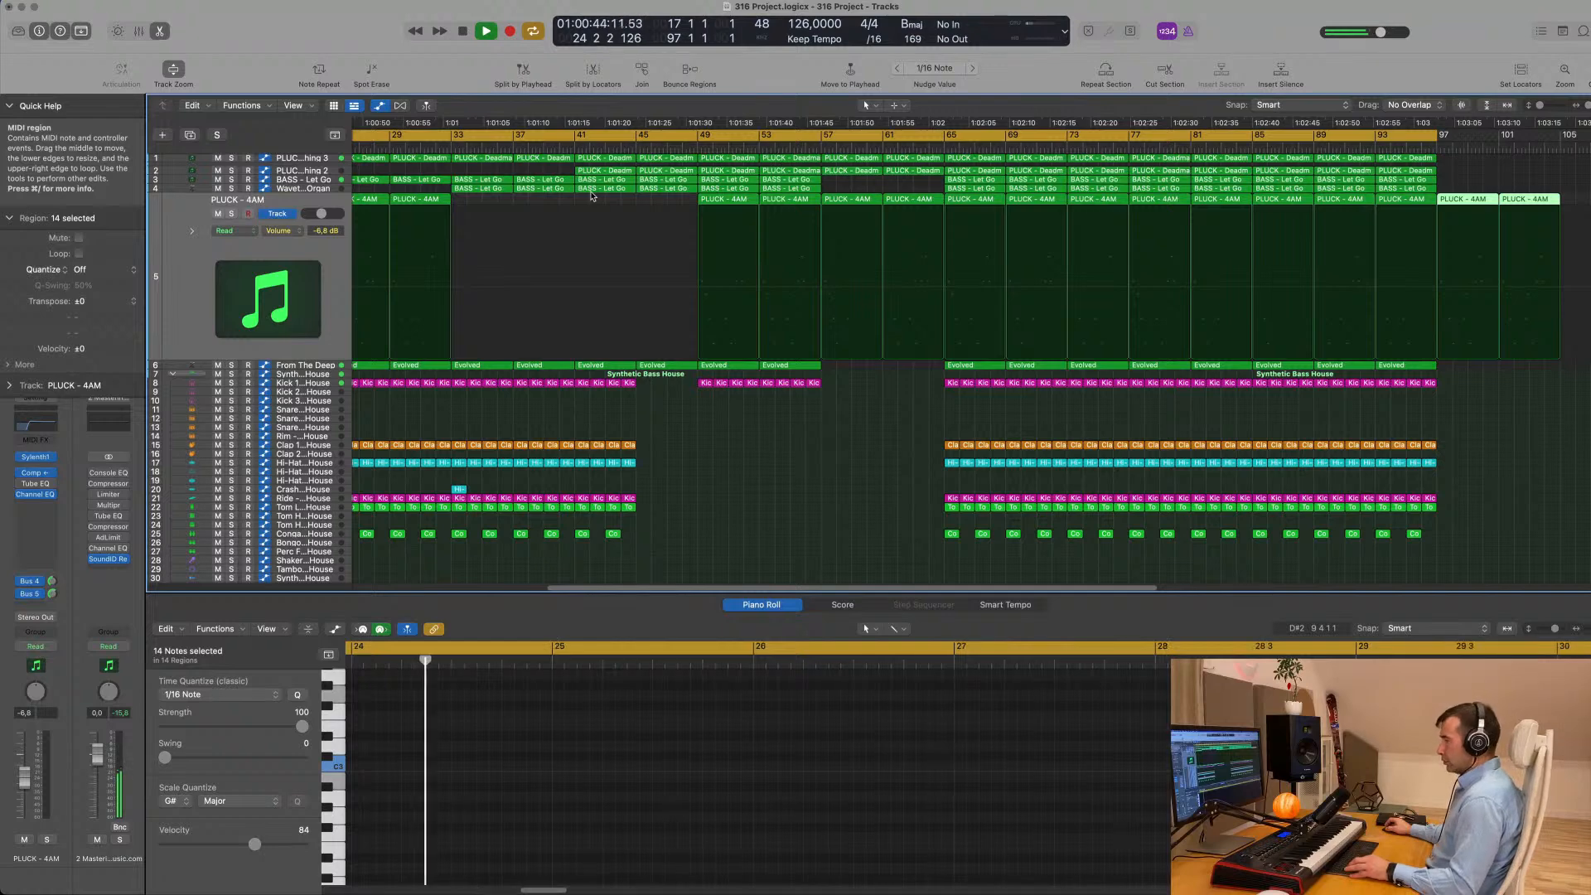
key(super+z)
key(super+Left)
key(super+Left)
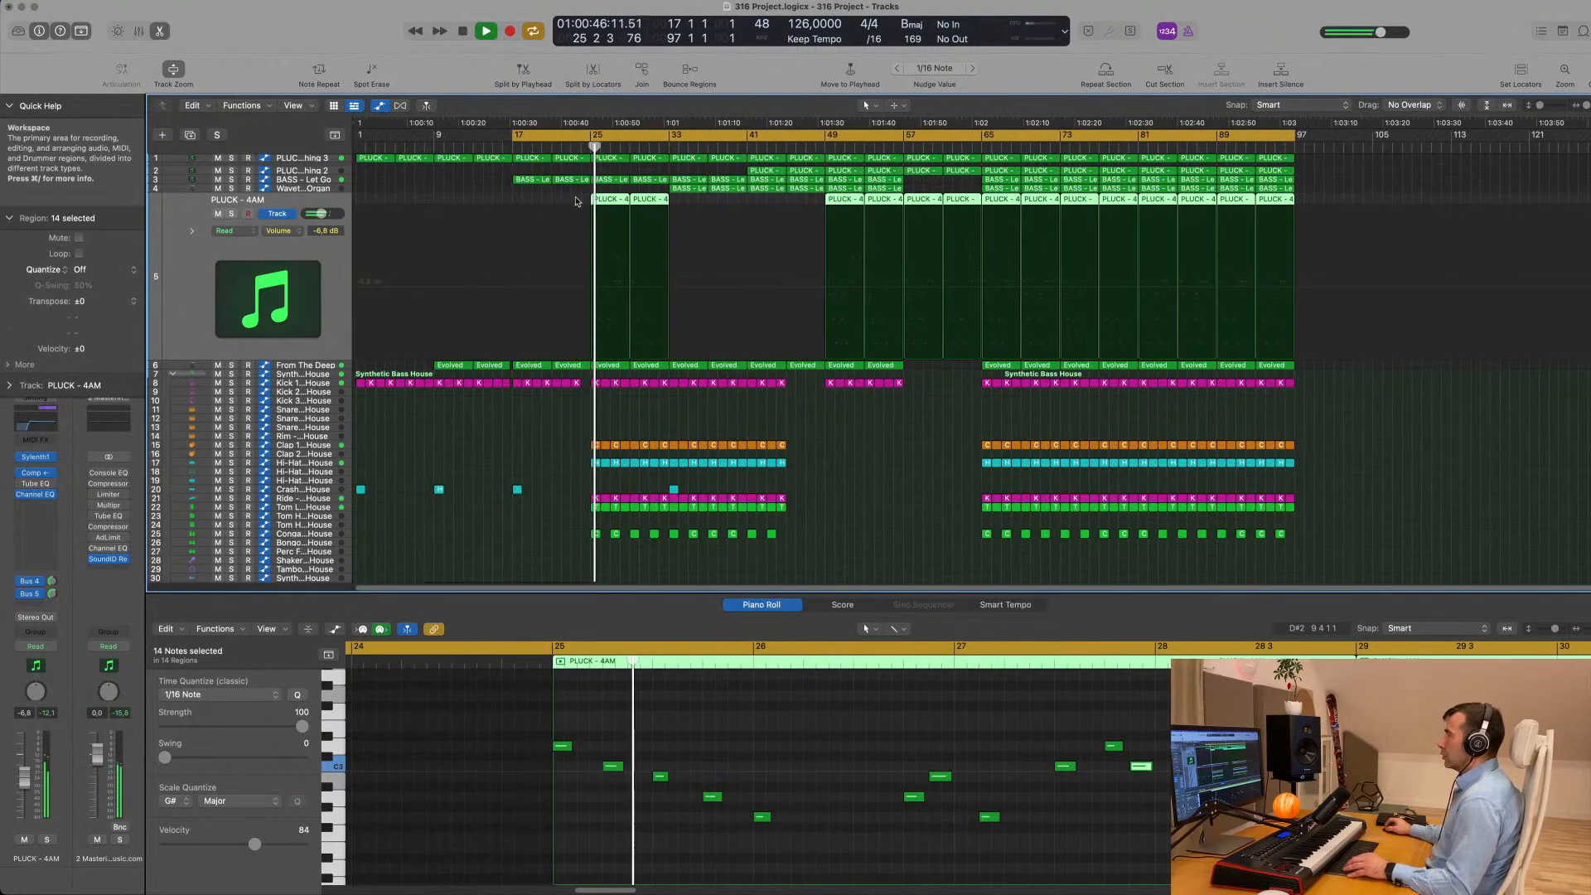
drag(576, 198, 693, 207)
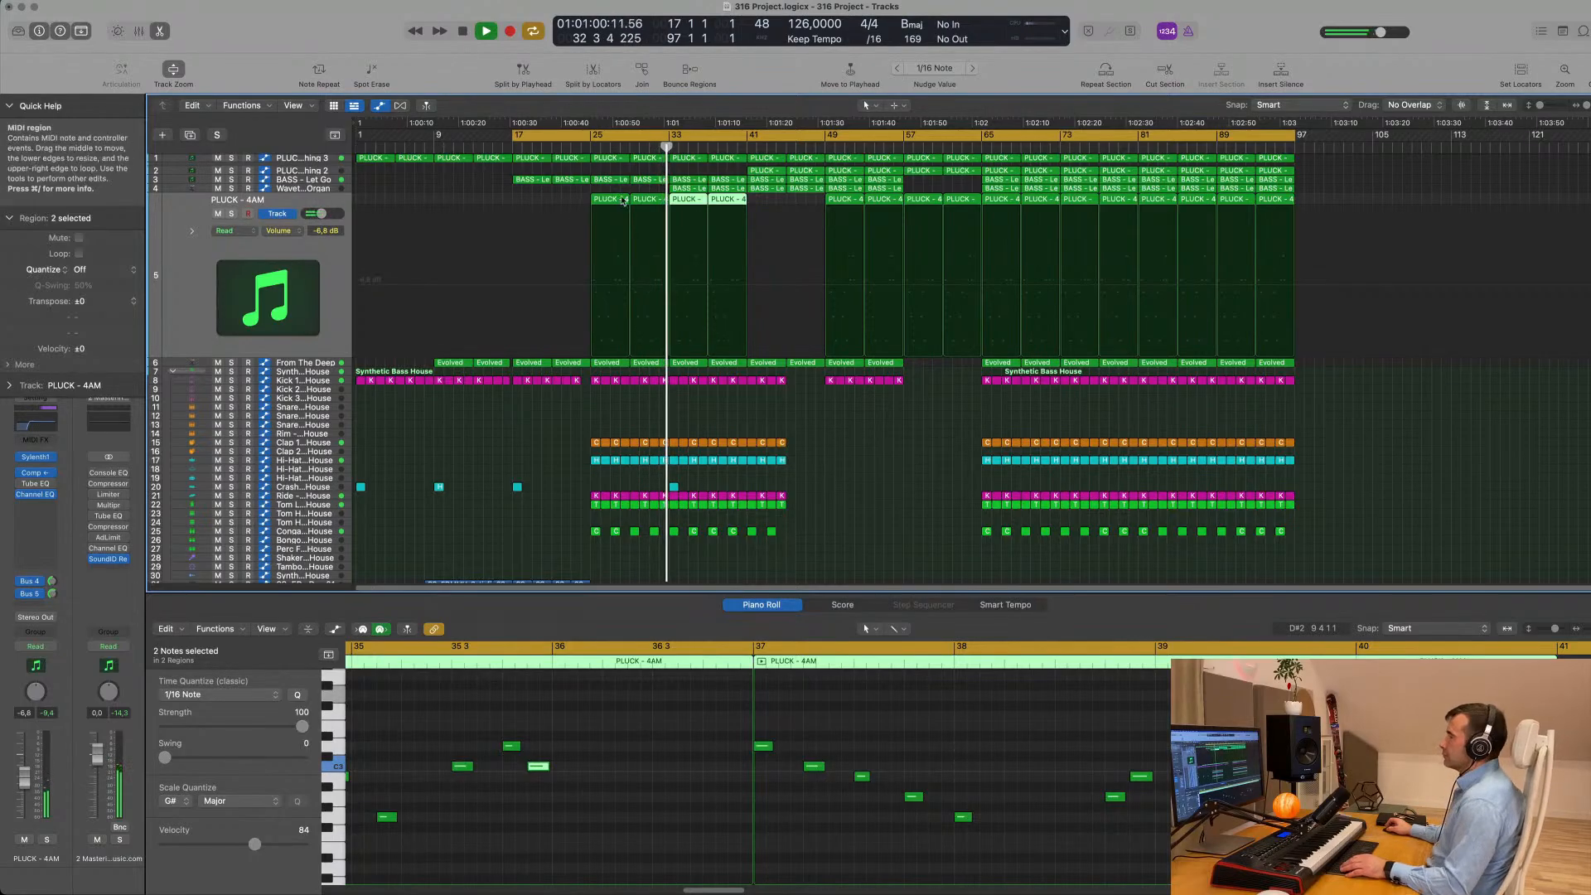
- Raise the Wavetable Organ track's volume to -6.4 dB
click(306, 189)
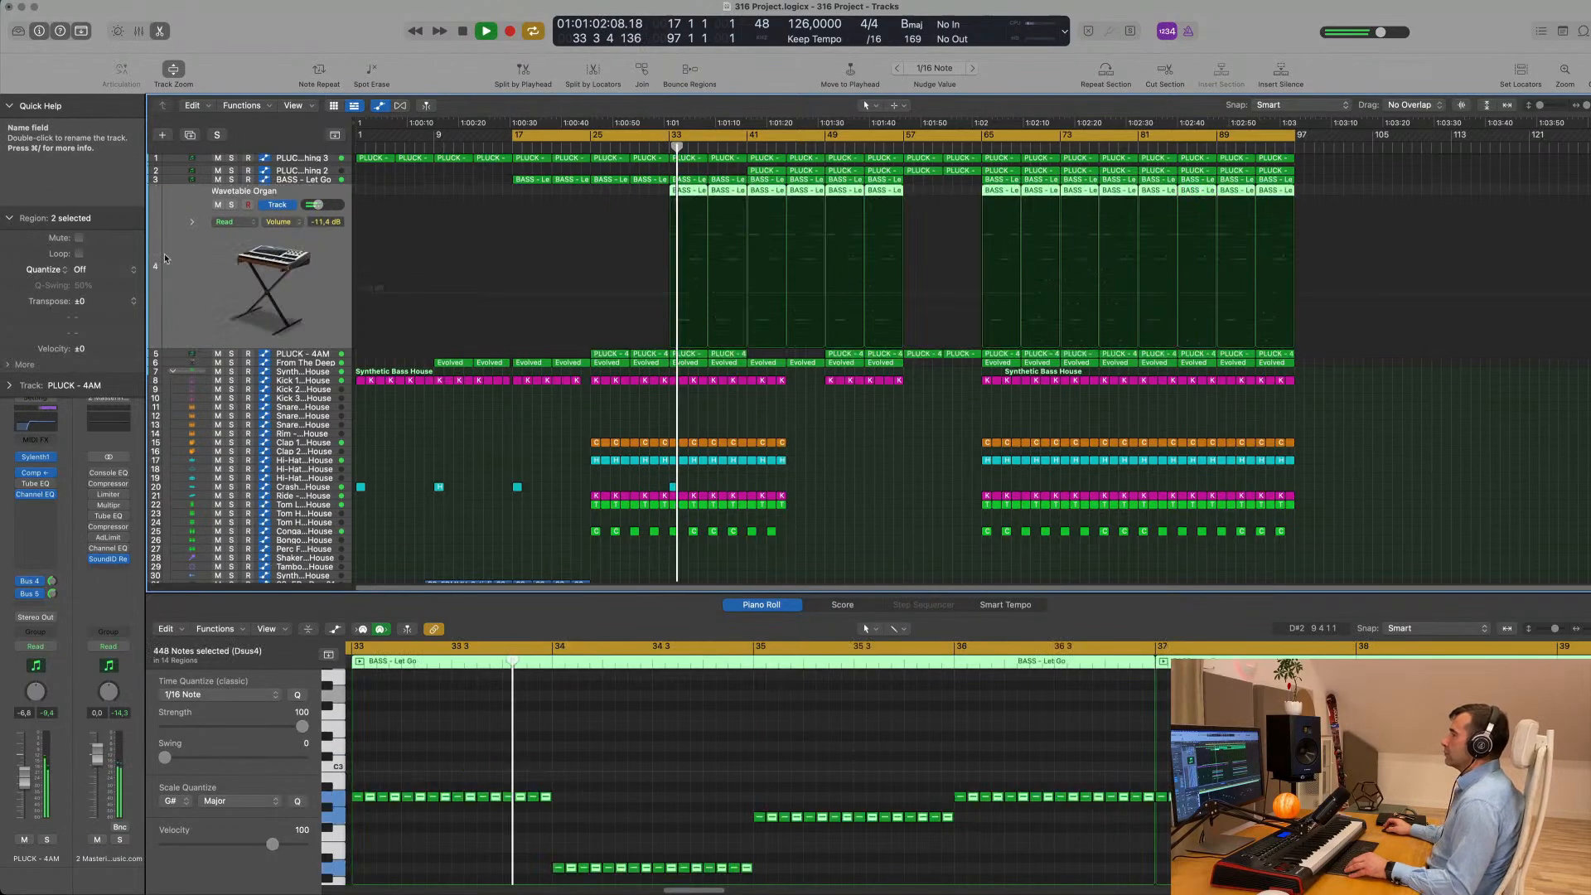
drag(27, 798, 25, 779)
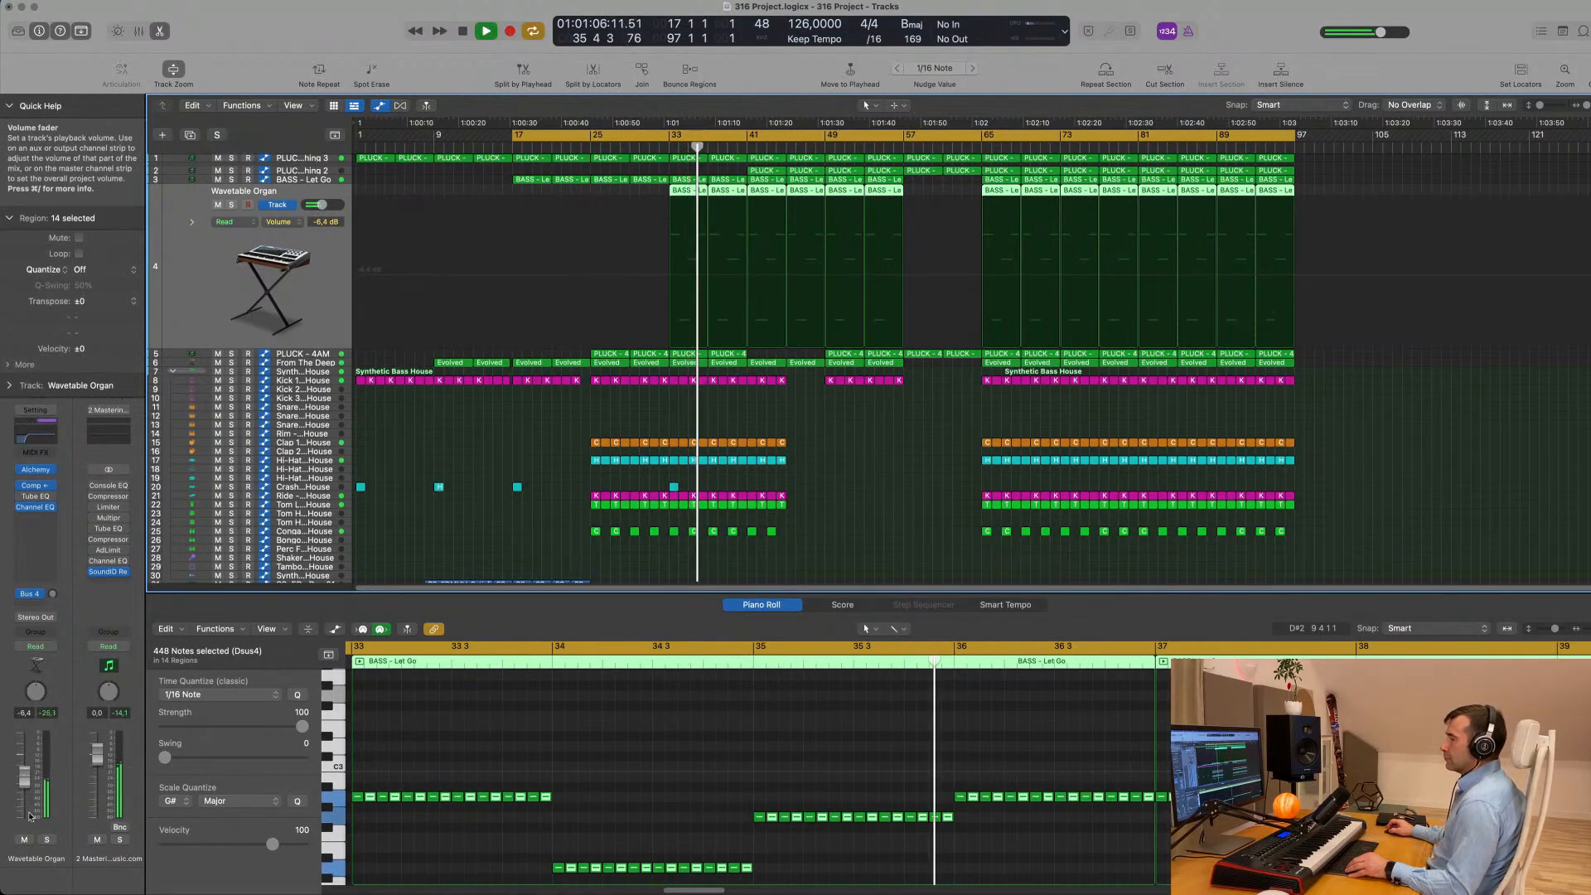
- Solo the Wavetable Organ track briefly during playback to check its sound, and unsolo it again
click(47, 839)
click(46, 839)
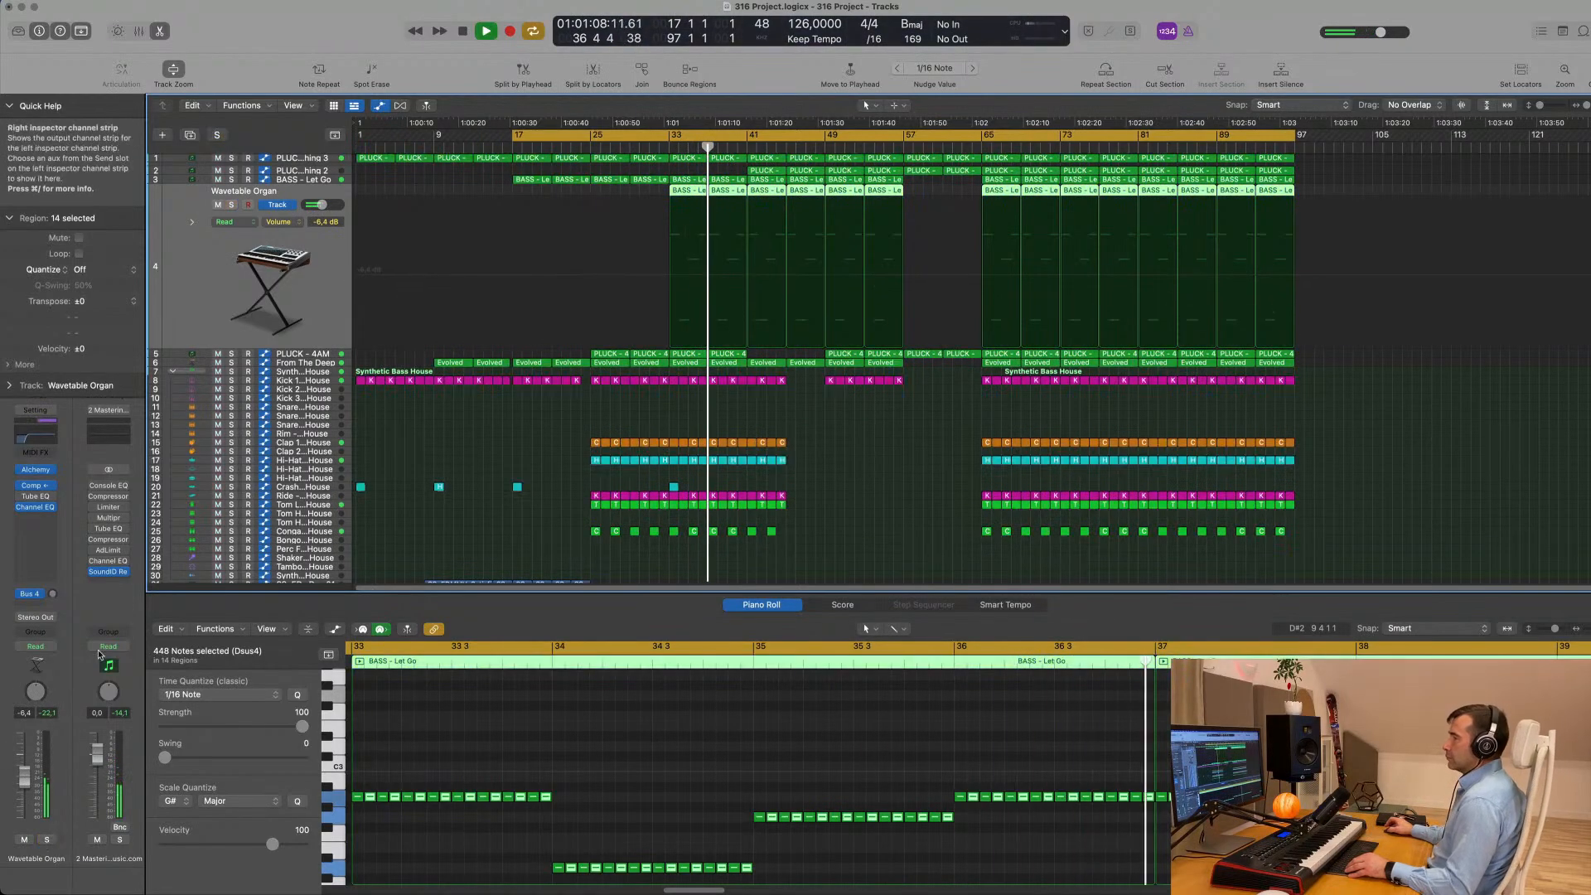
scroll(613, 411, down, 2)
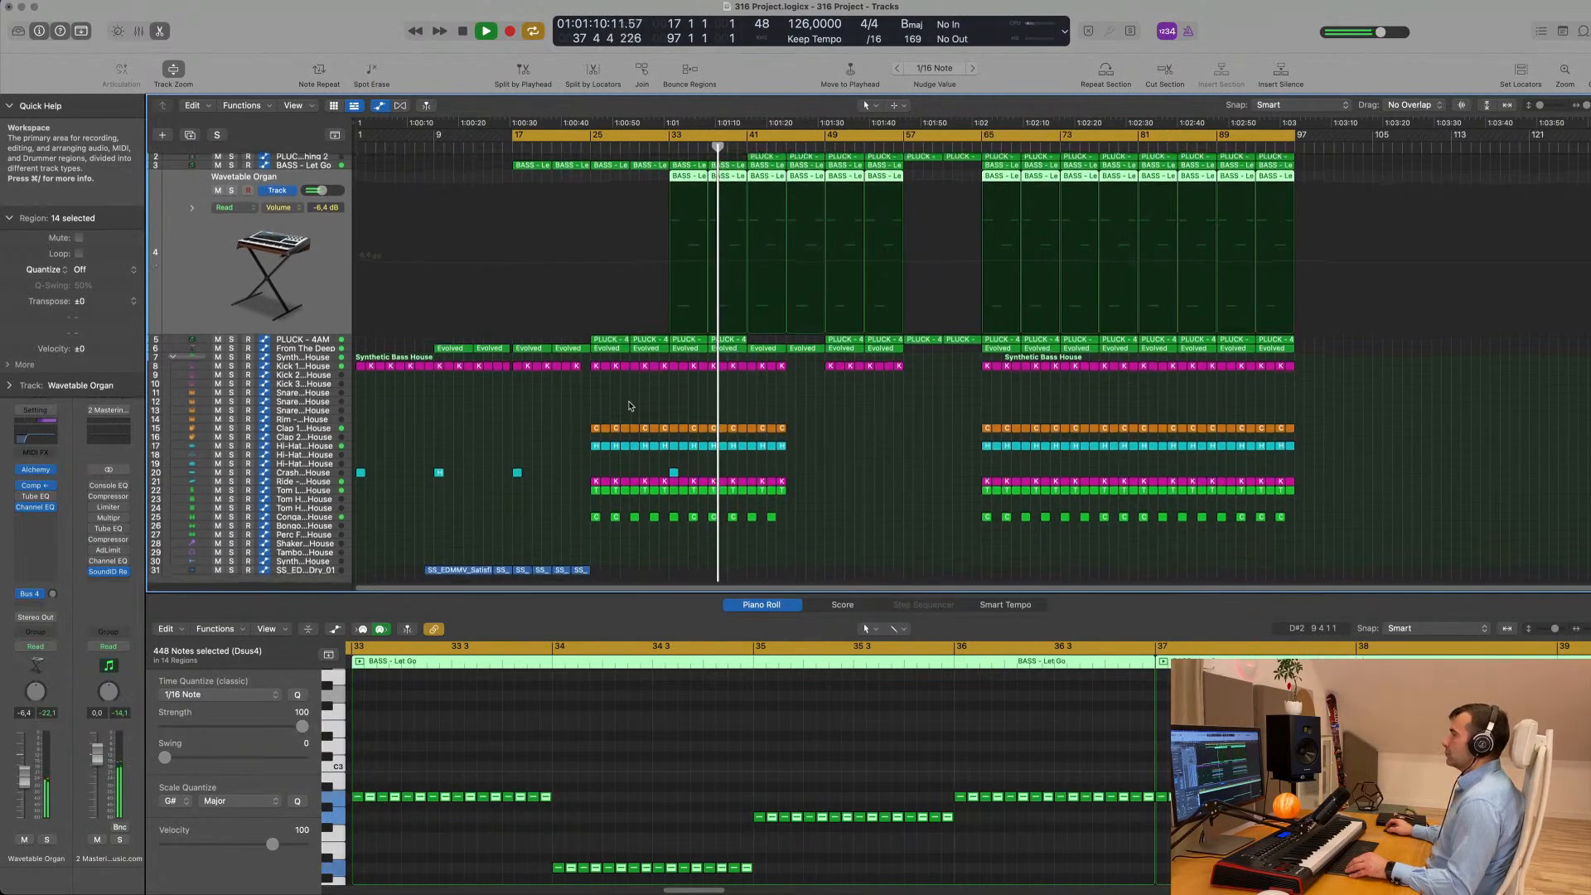
scroll(269, 527, down, 3)
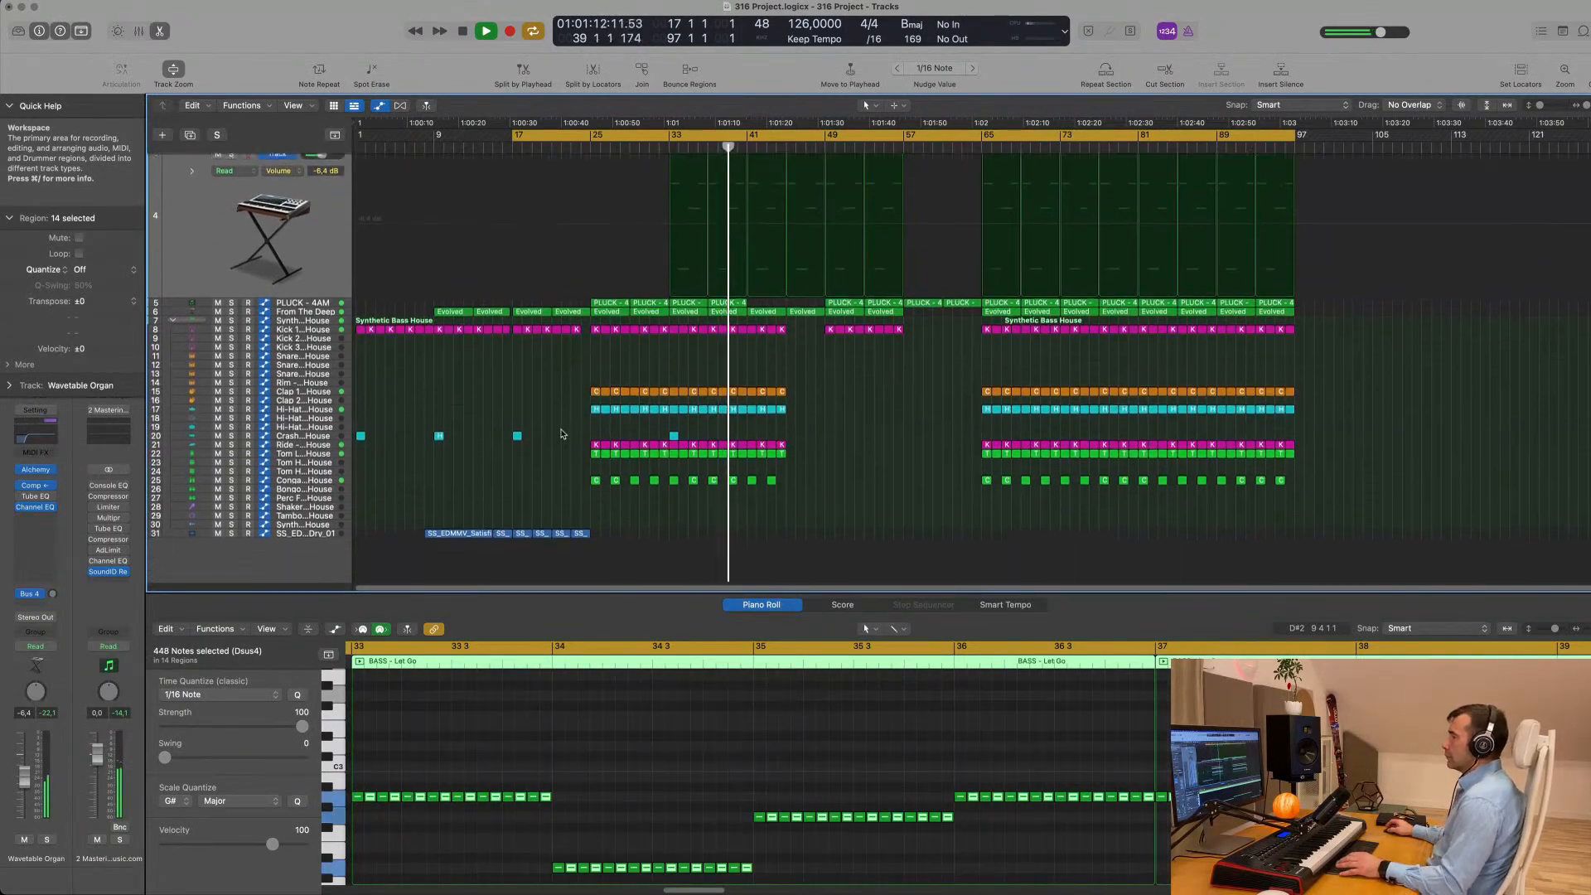
- Stop playback, import SS_EDMMV_Satisfied_Vocal_124_Bbmaj_Dry_02.wav onto a new track below the first vocal at bar 25, and select that track
key(space)
click(295, 518)
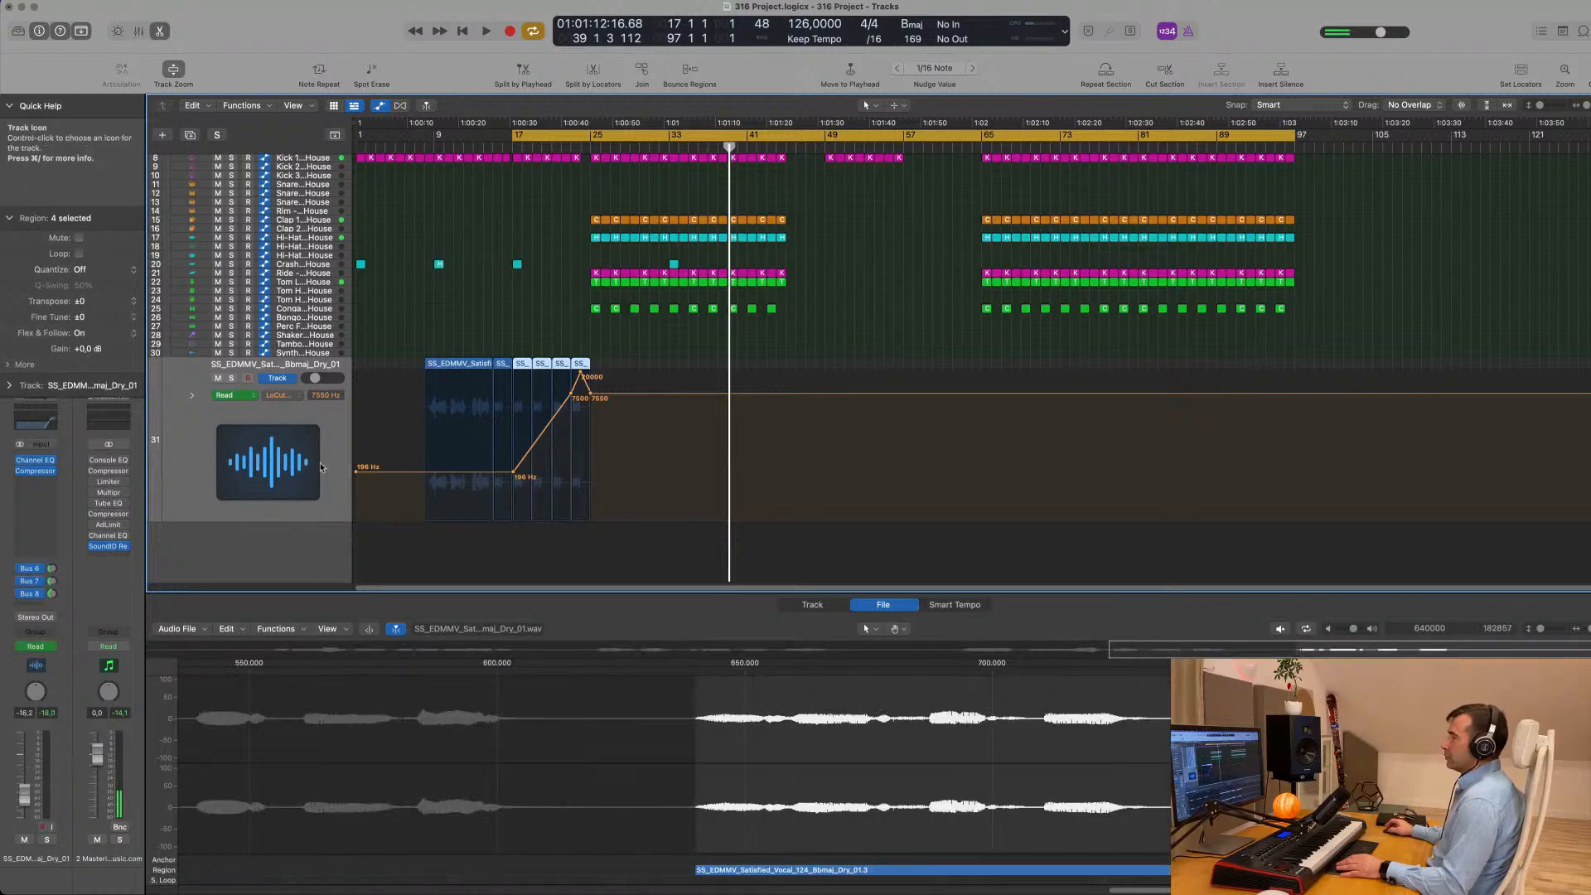
click(101, 862)
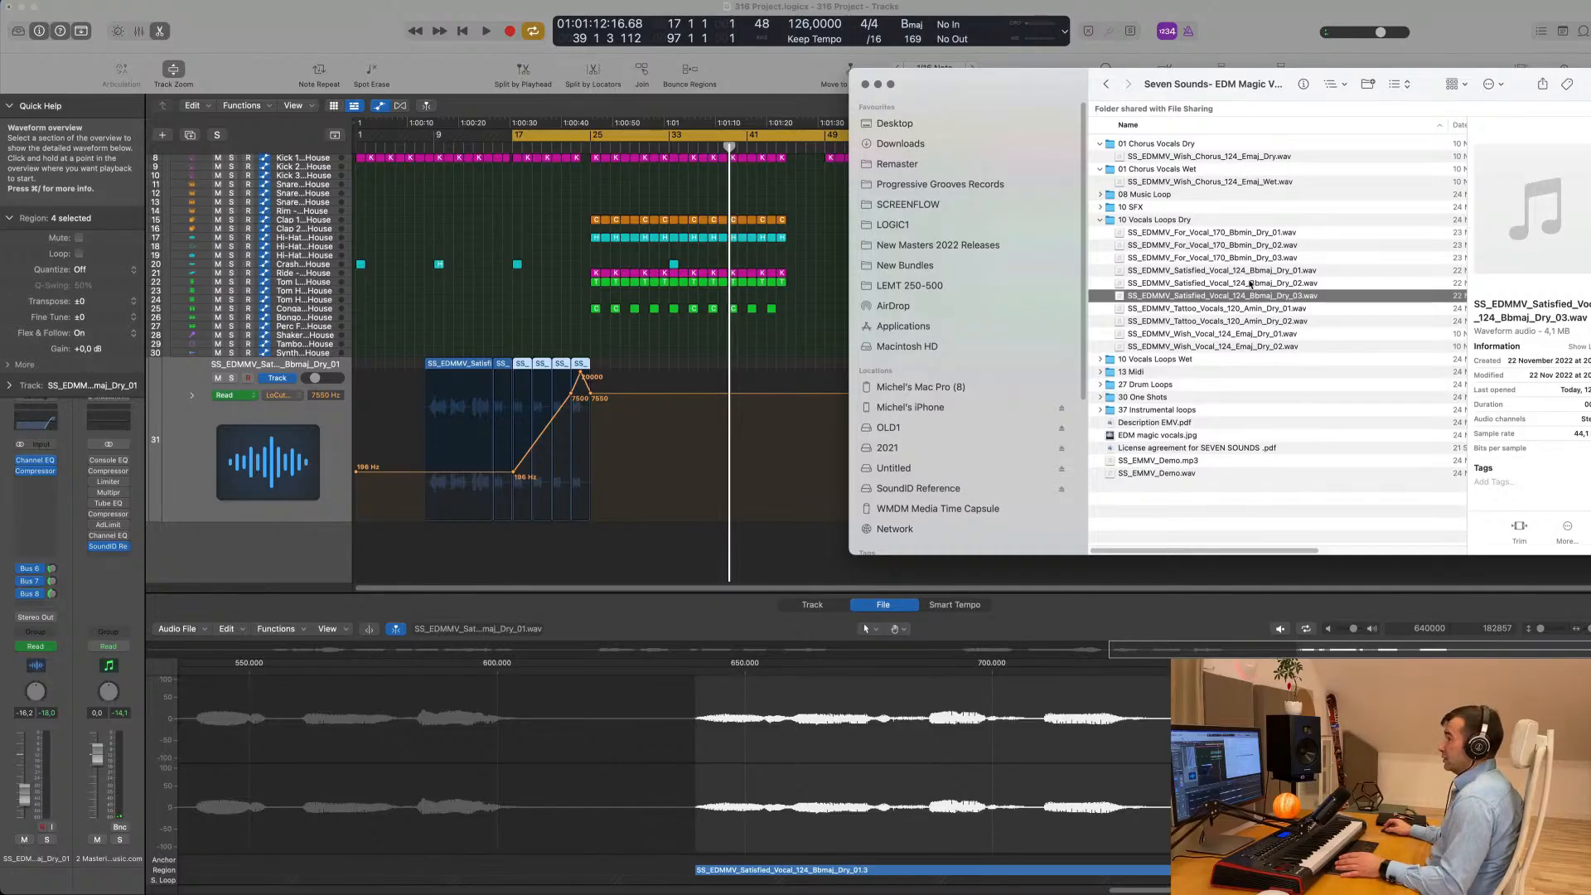
drag(1250, 284, 591, 529)
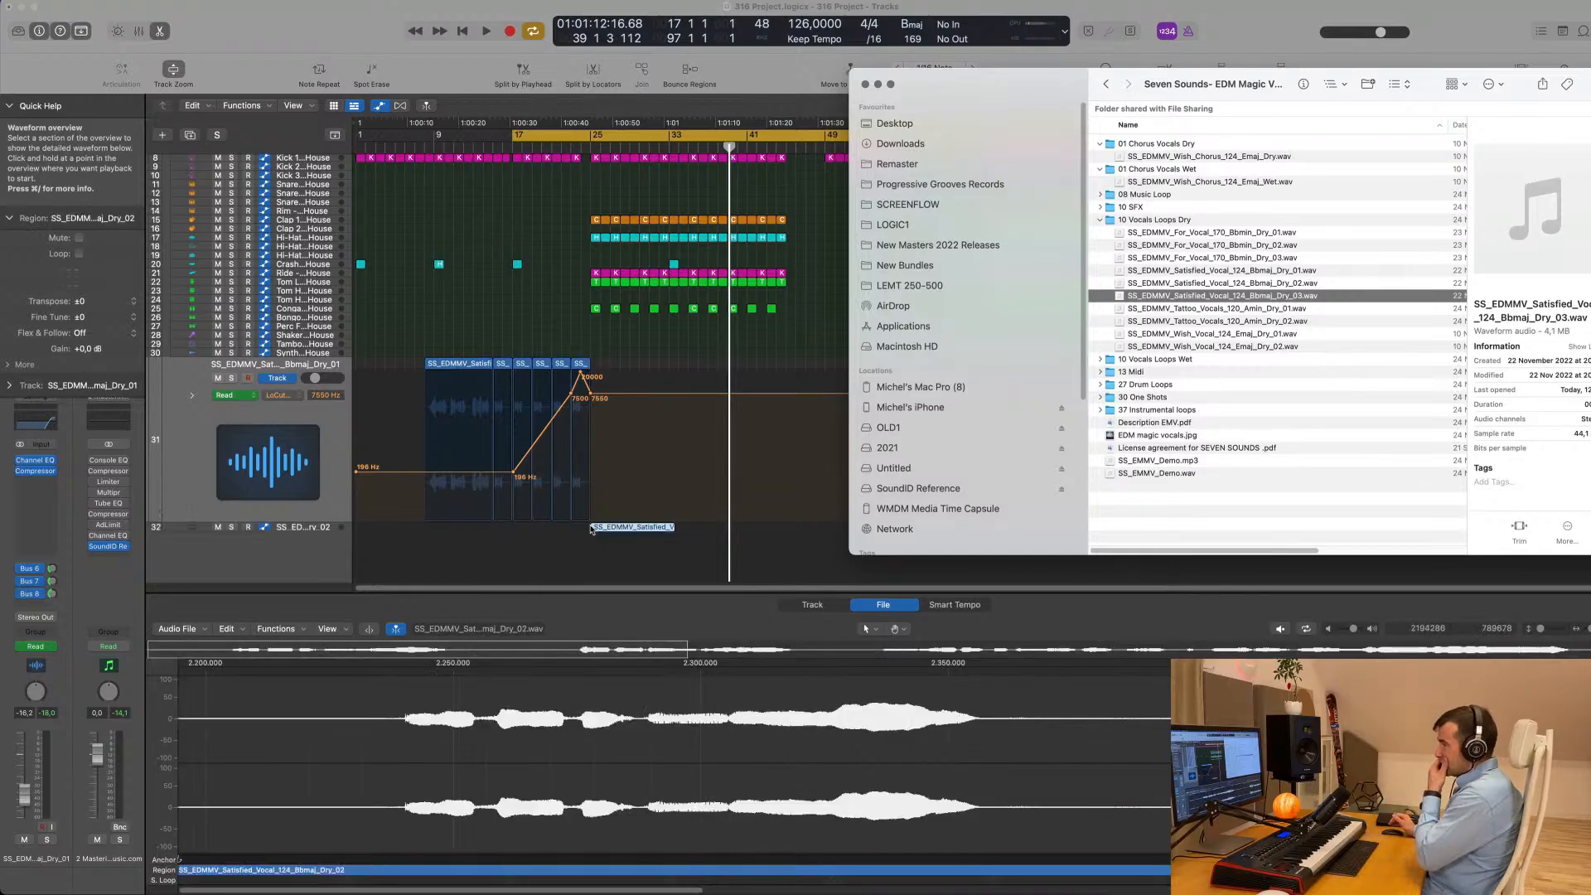
click(298, 532)
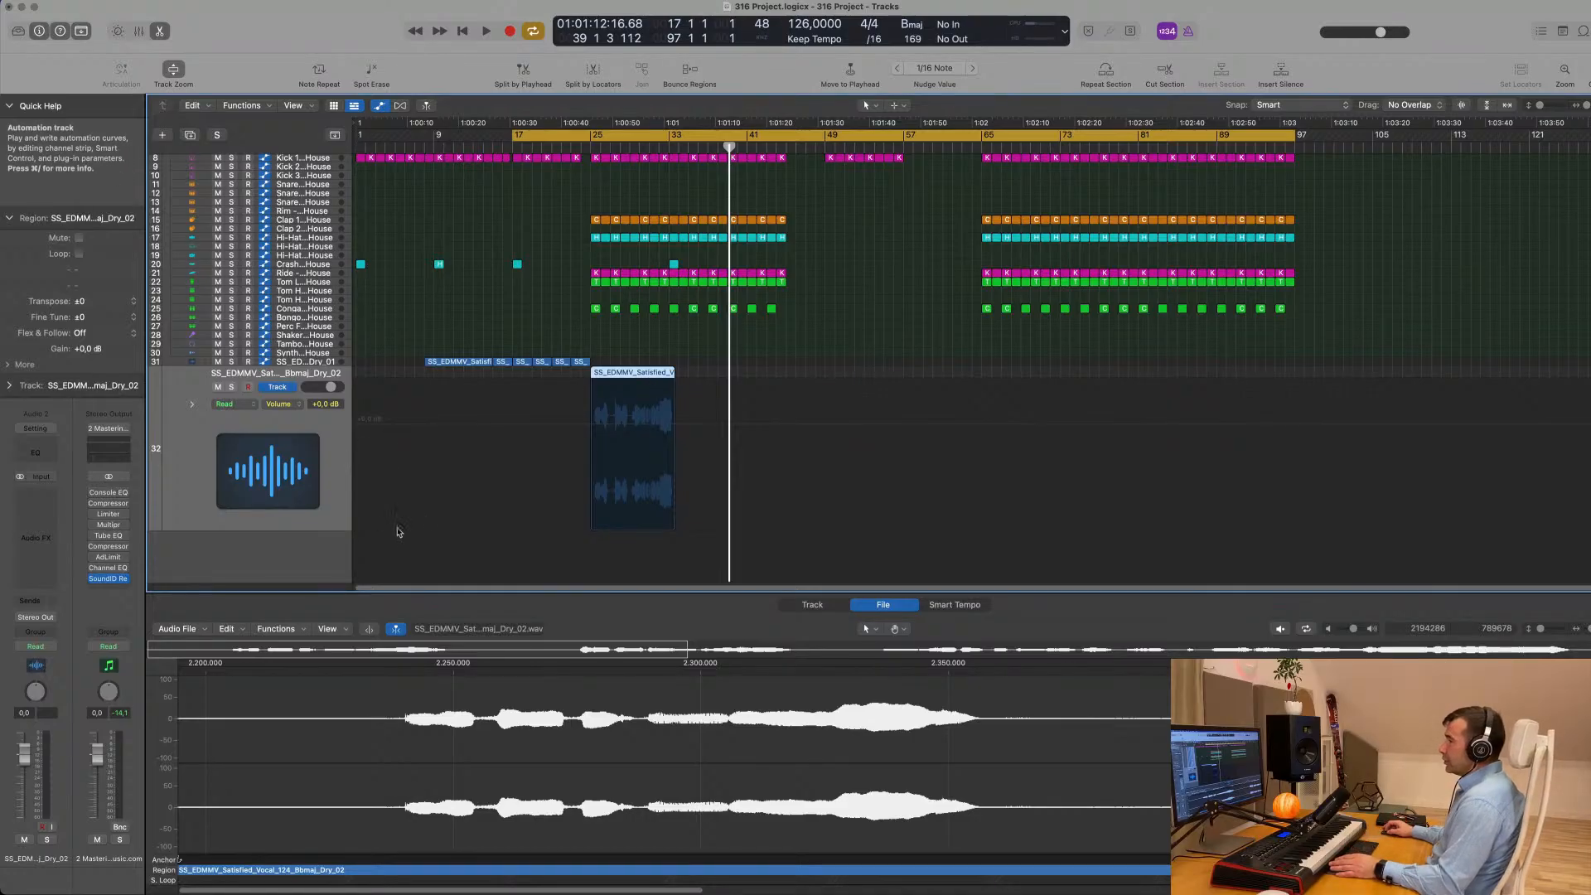
- Turn on Flex for the new Dry_02 vocal track in the Audio Track Editor and set its mode to Flex Time - Tempophone (FX)
click(808, 605)
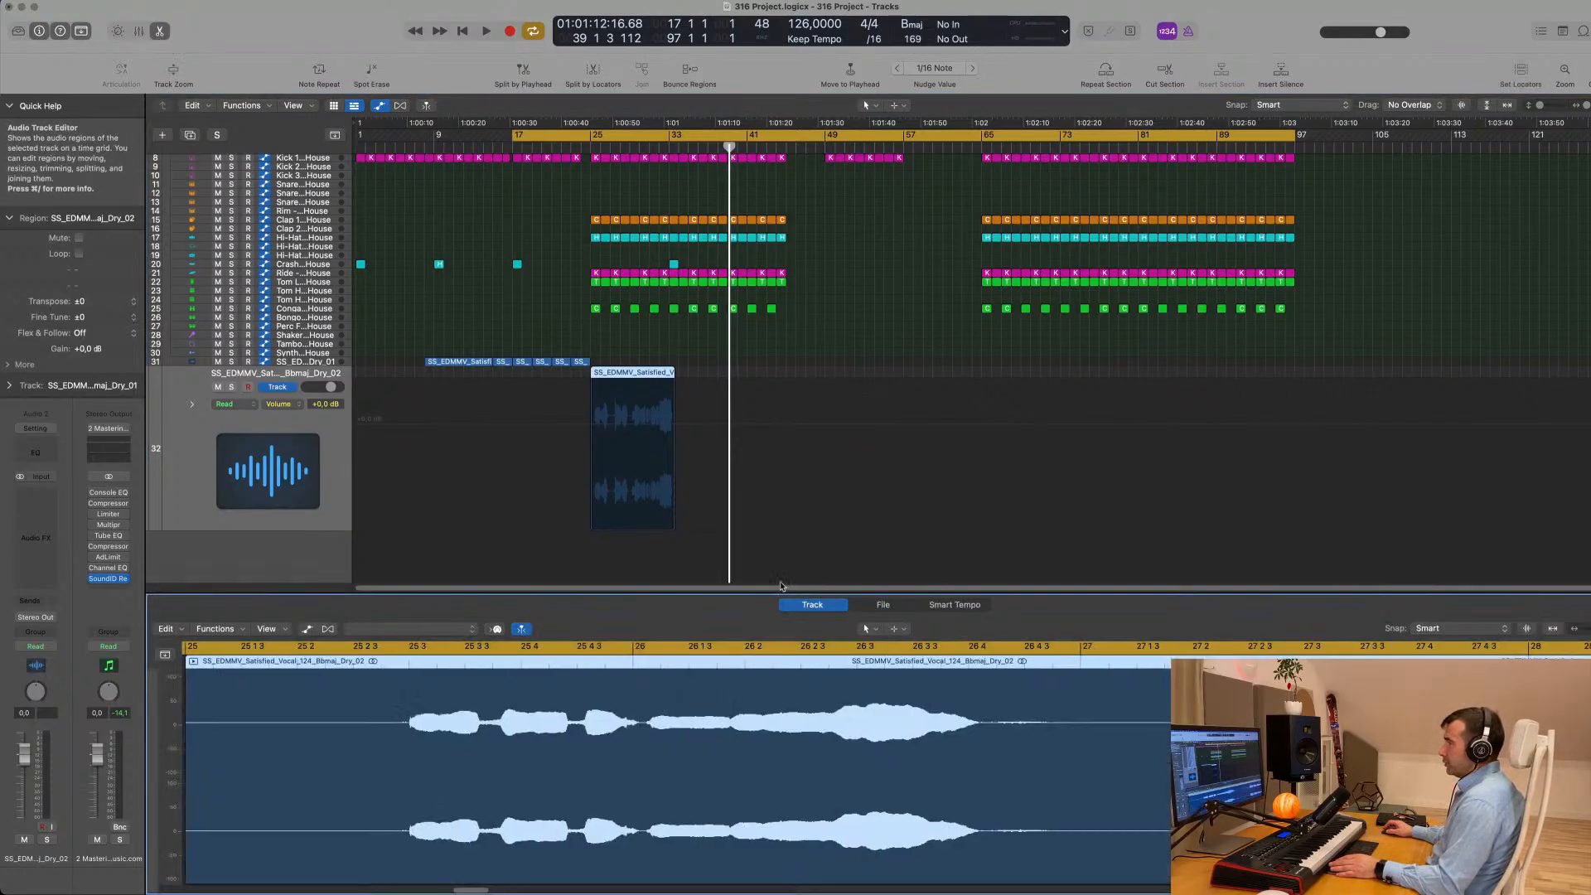
click(327, 629)
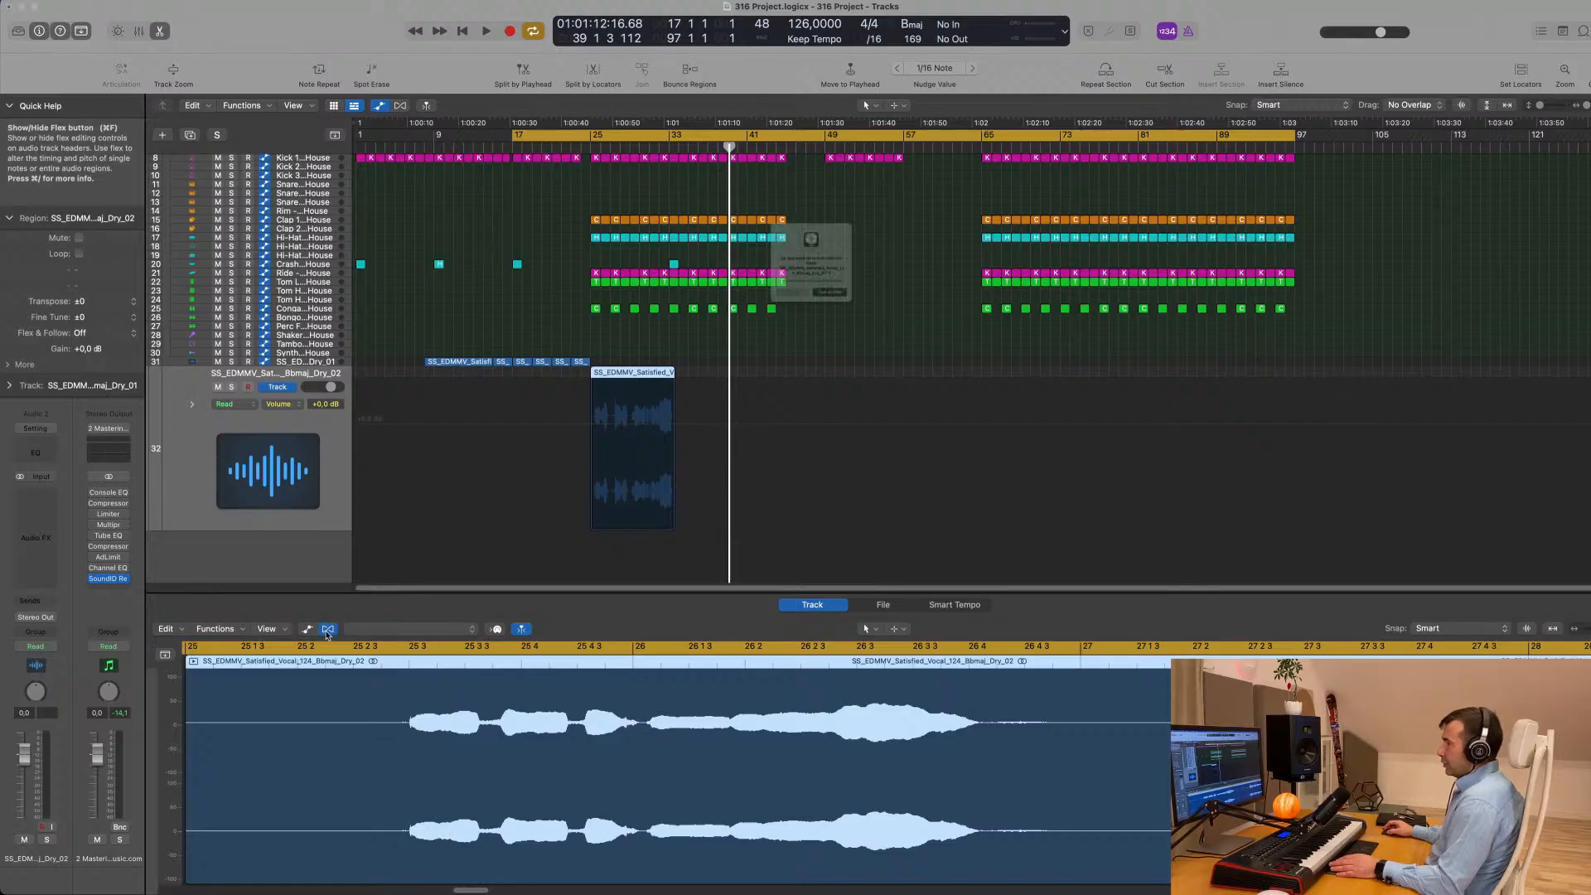
click(848, 323)
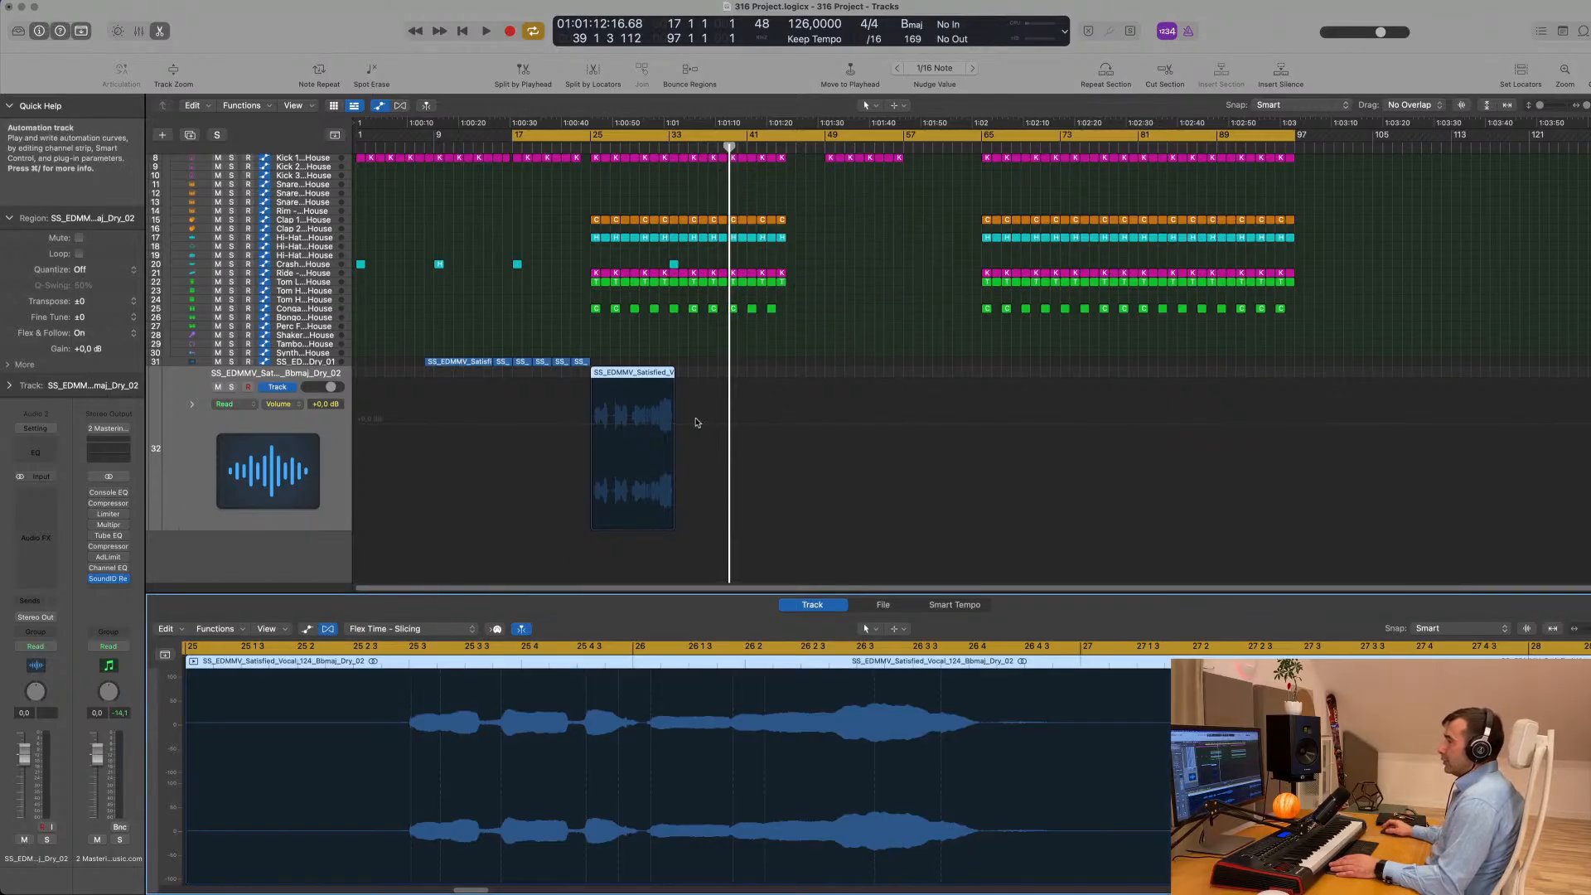
click(388, 630)
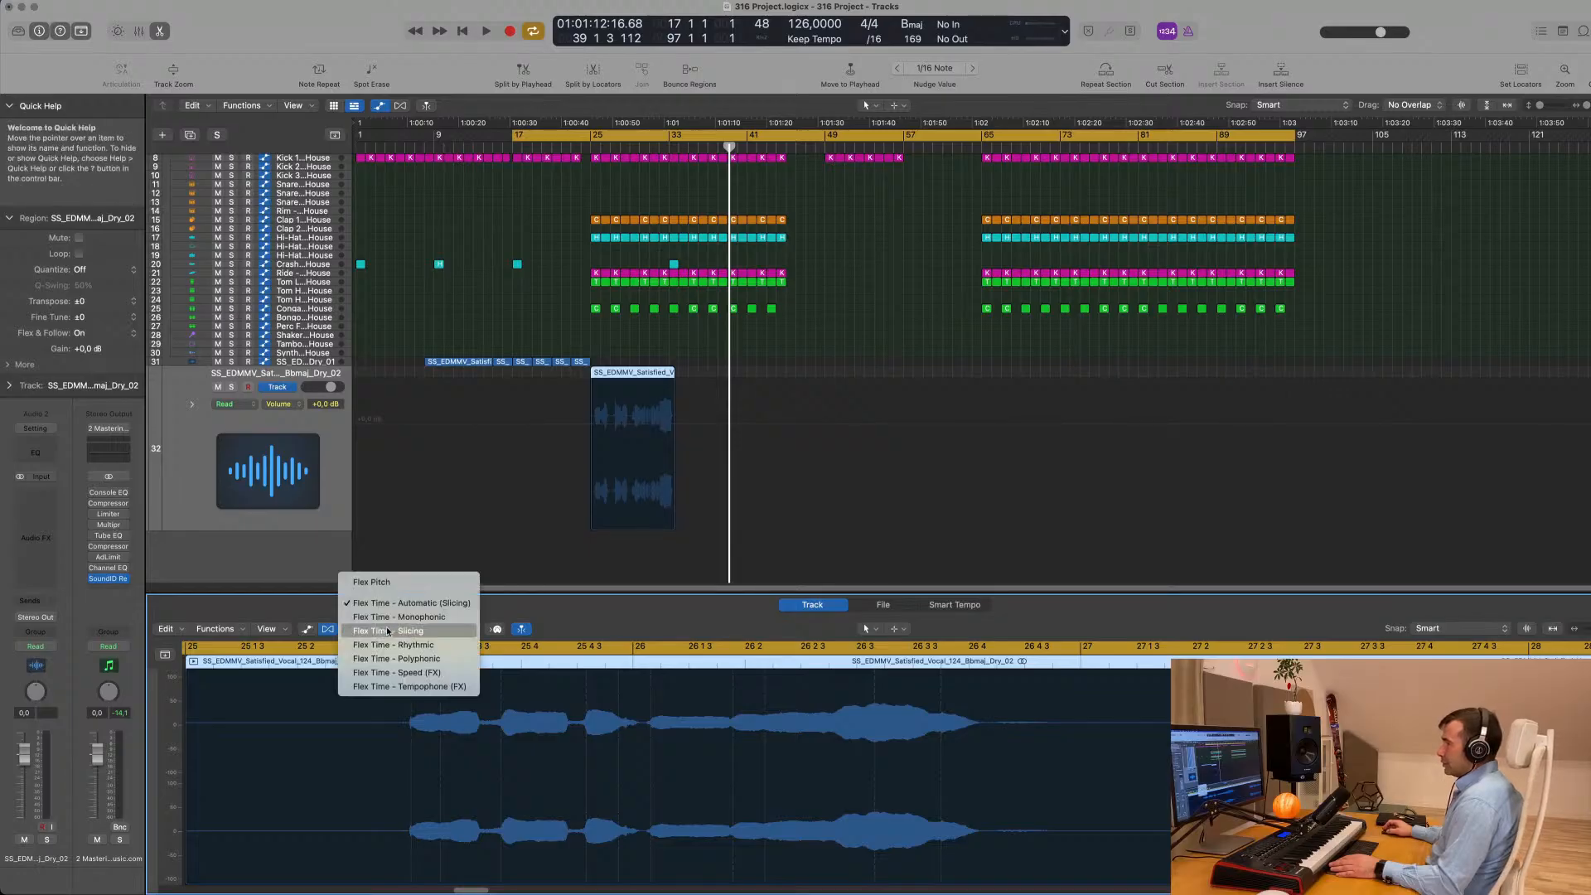
click(402, 687)
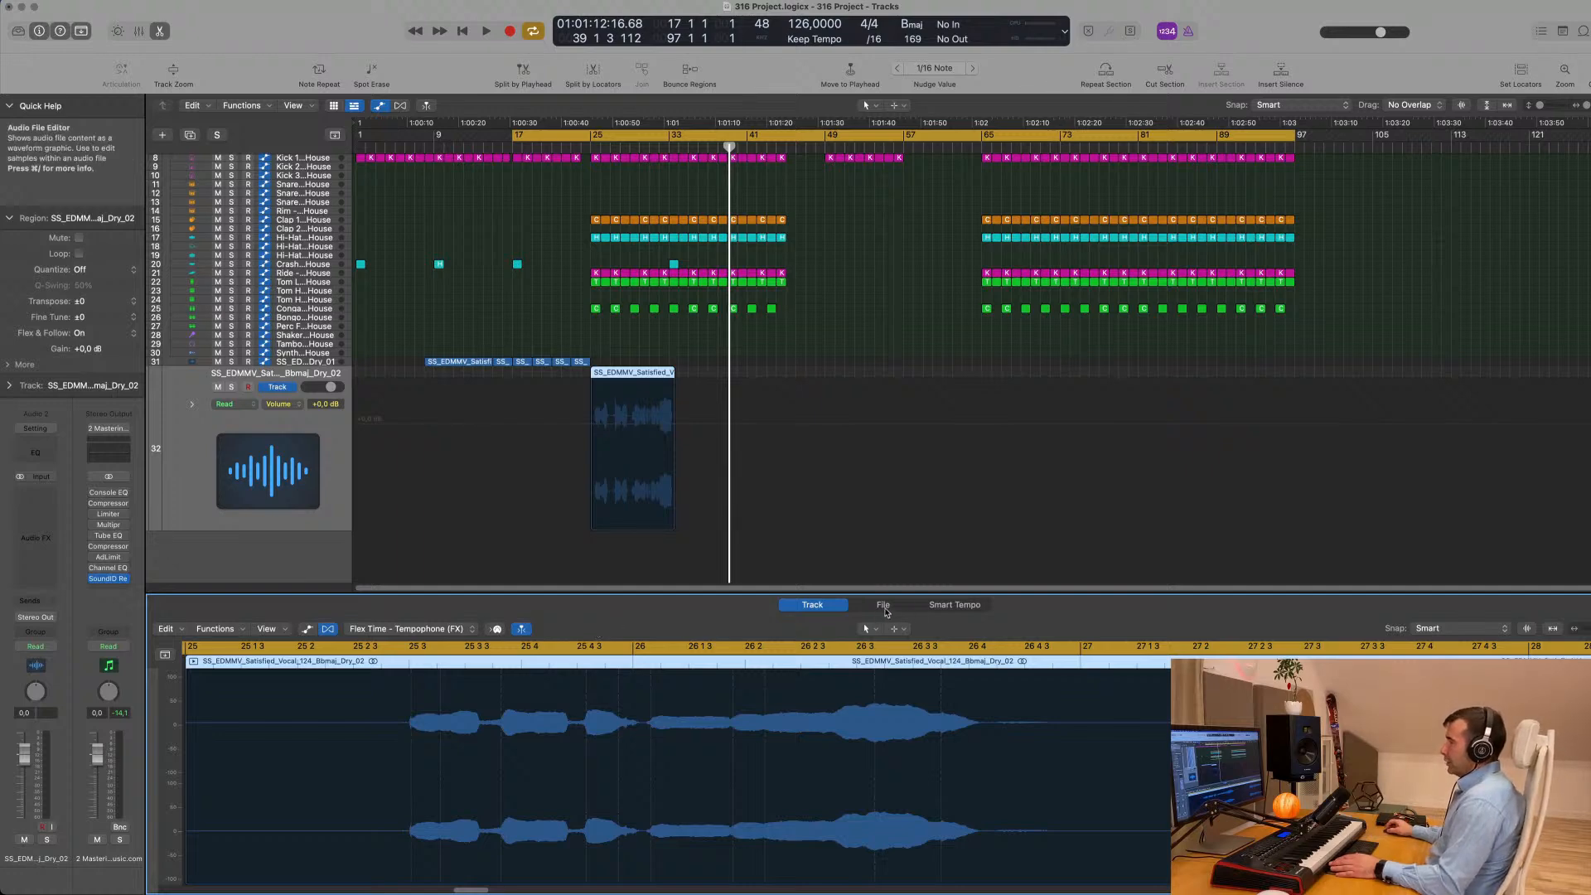
- Open the Time and Pitch Machine for the Dry_02 vocal in the Audio File Editor
click(884, 605)
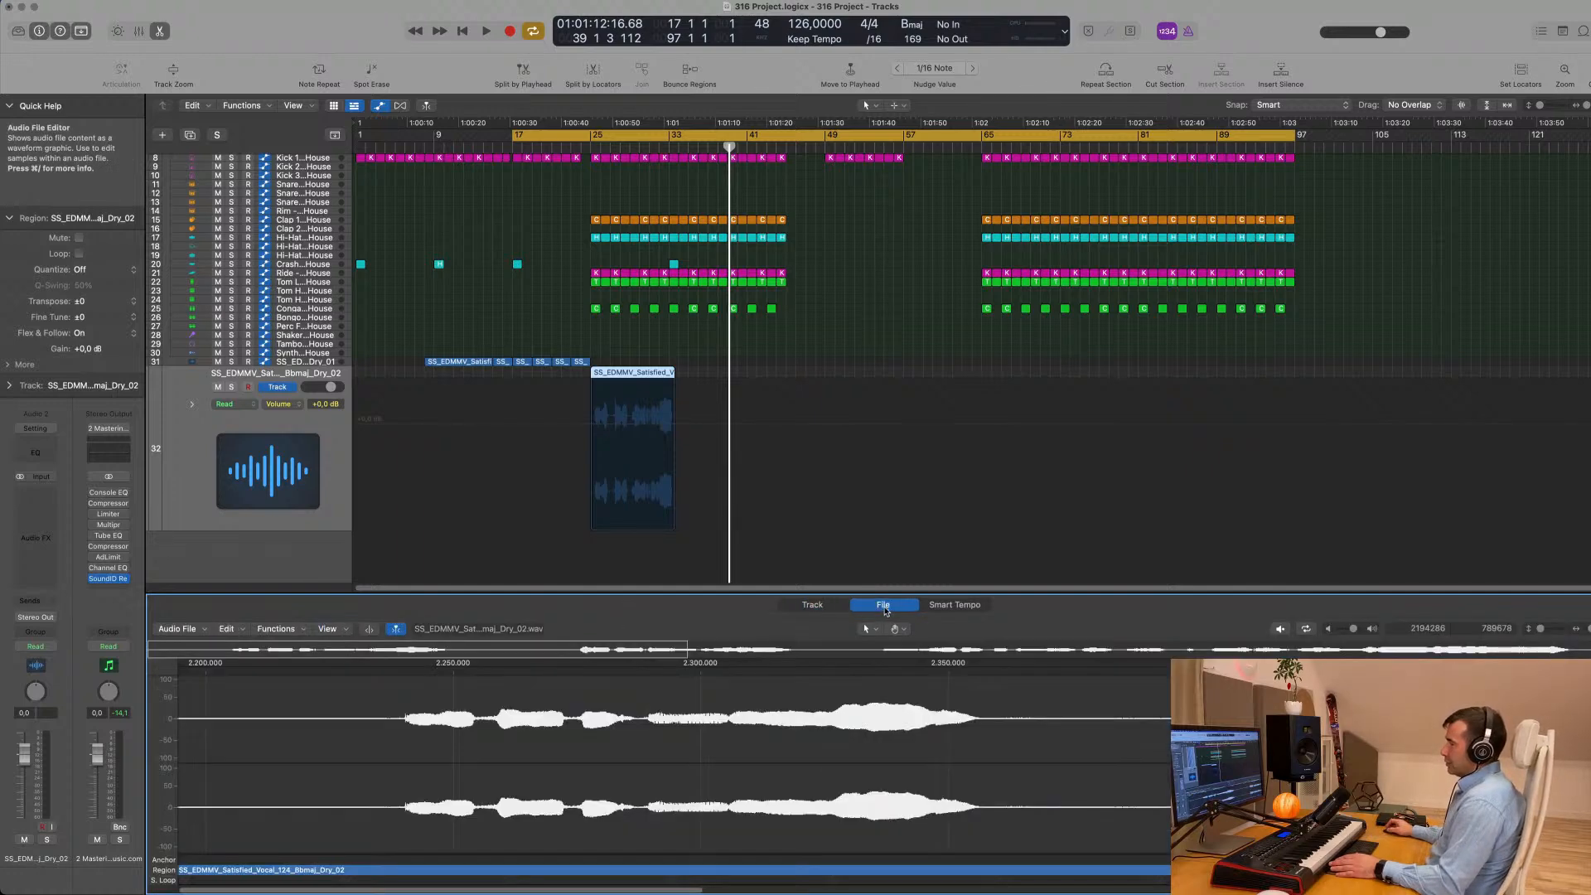
click(301, 630)
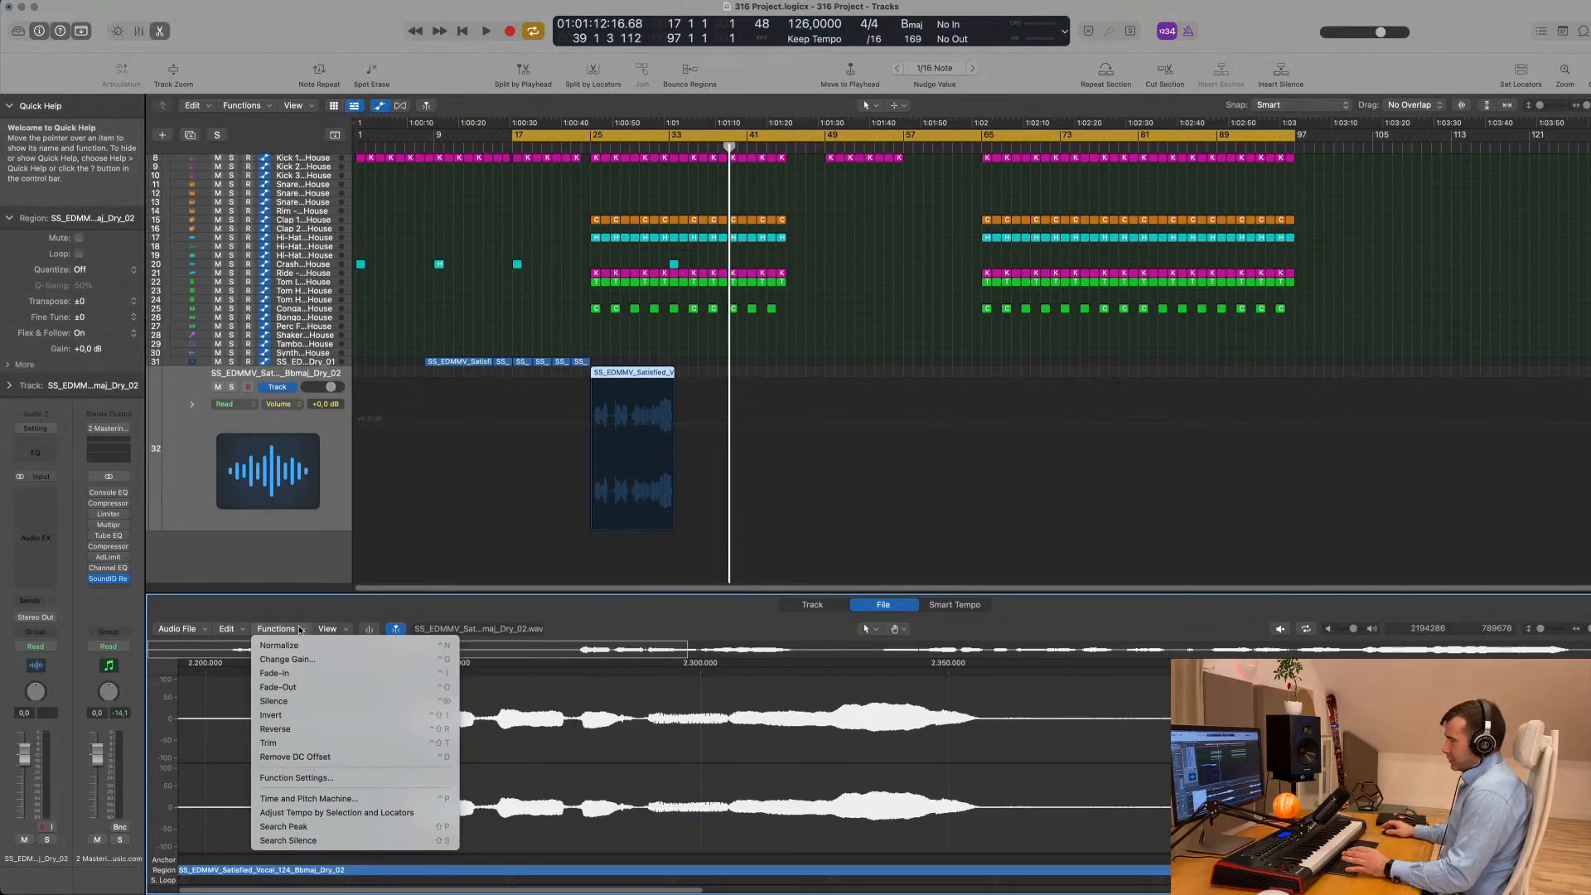
click(309, 800)
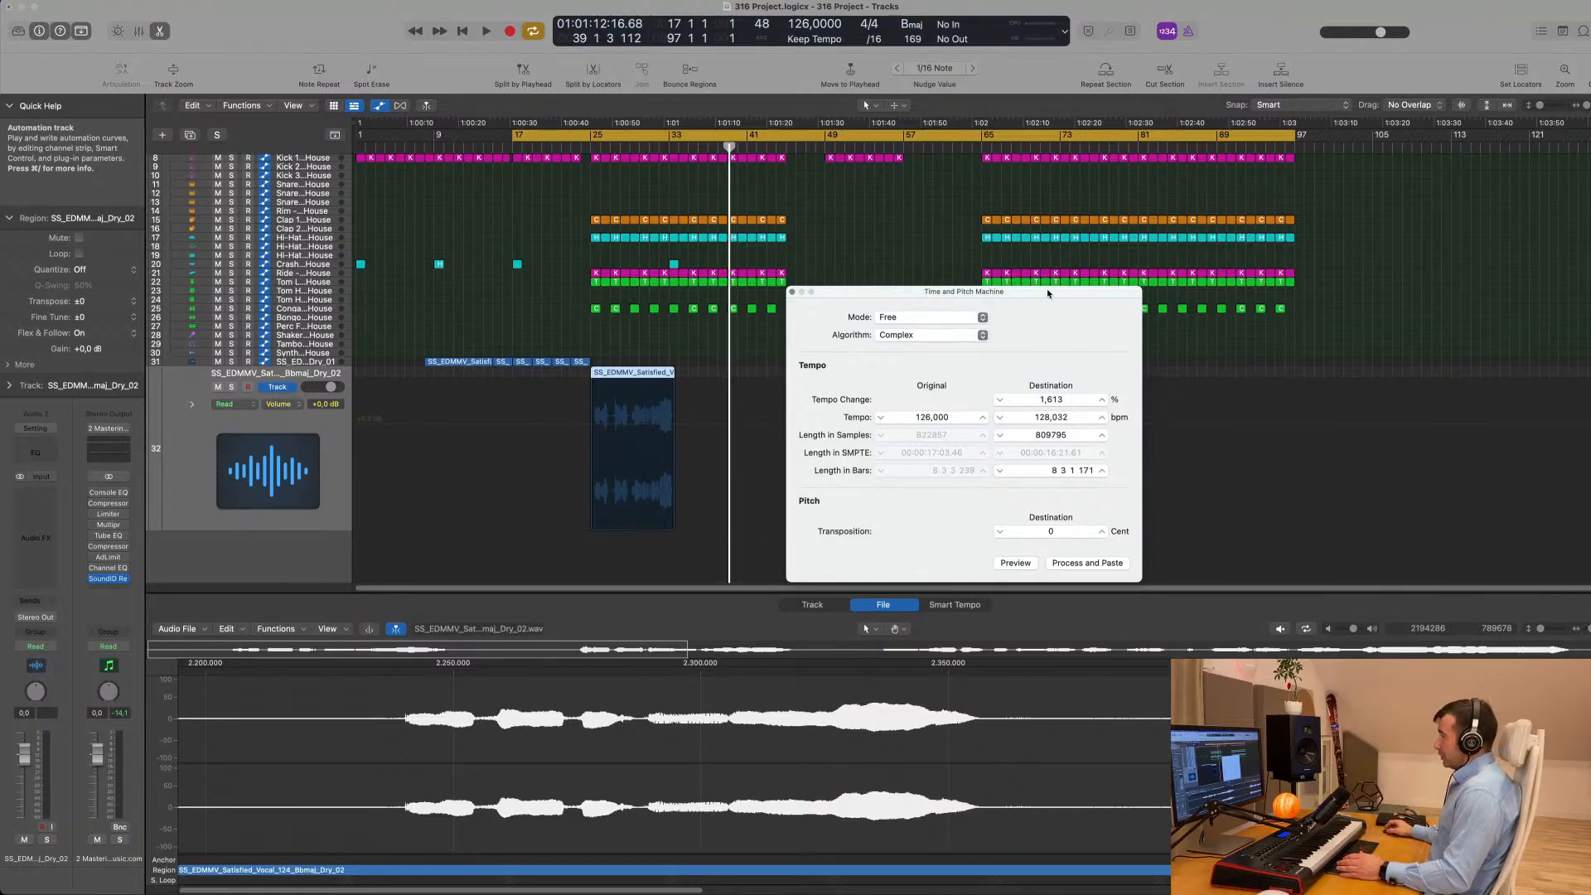
mouse_move(1048, 293)
mouse_down()
mouse_move(1020, 252)
mouse_move(1050, 269)
mouse_up()
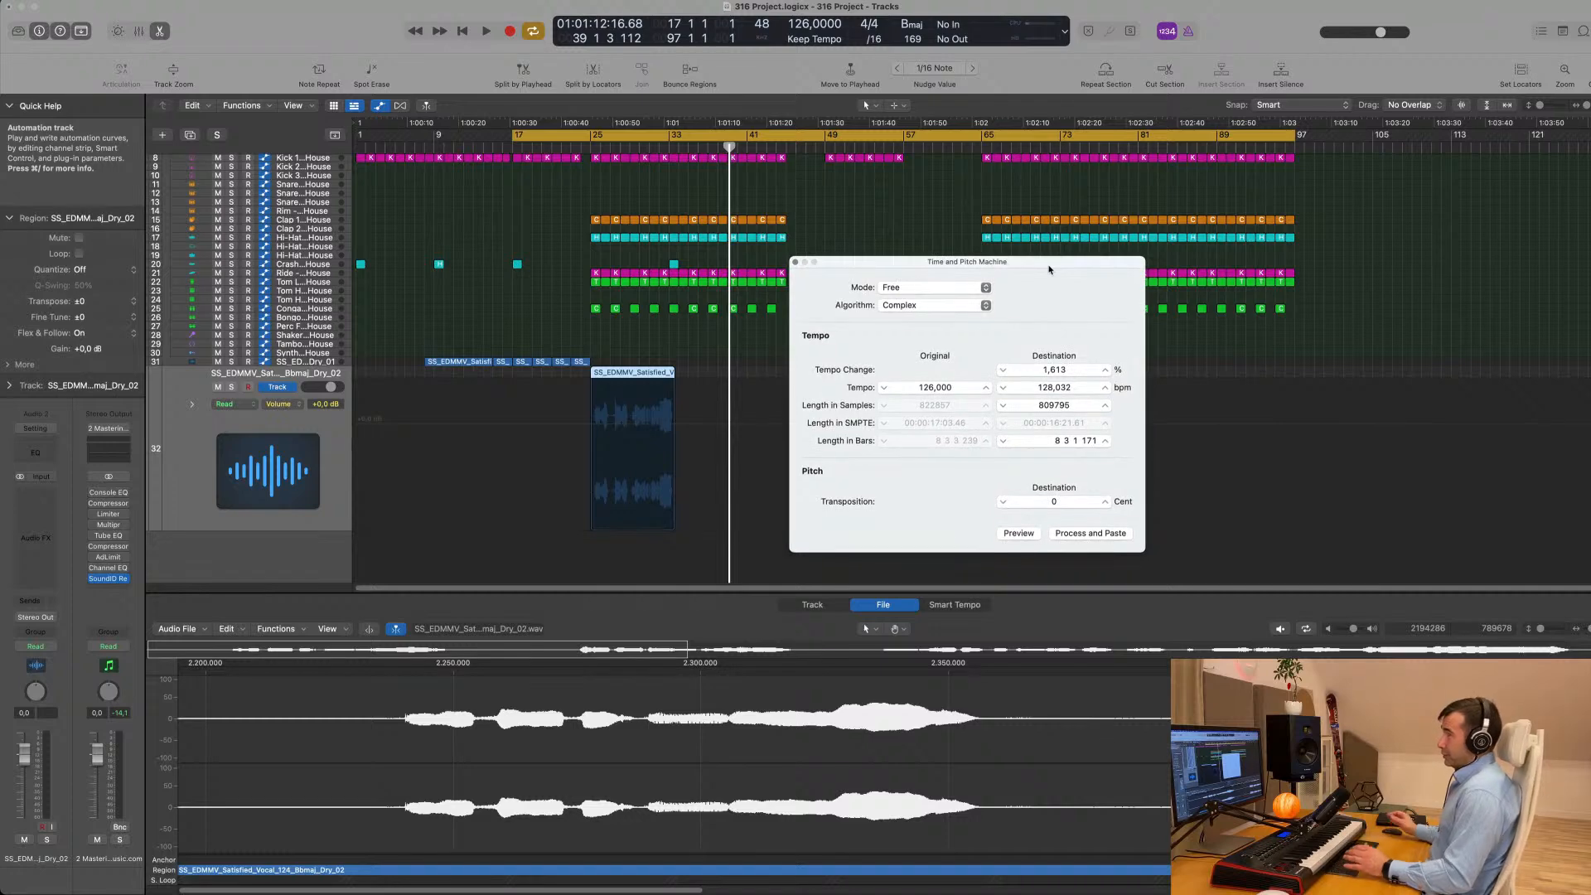
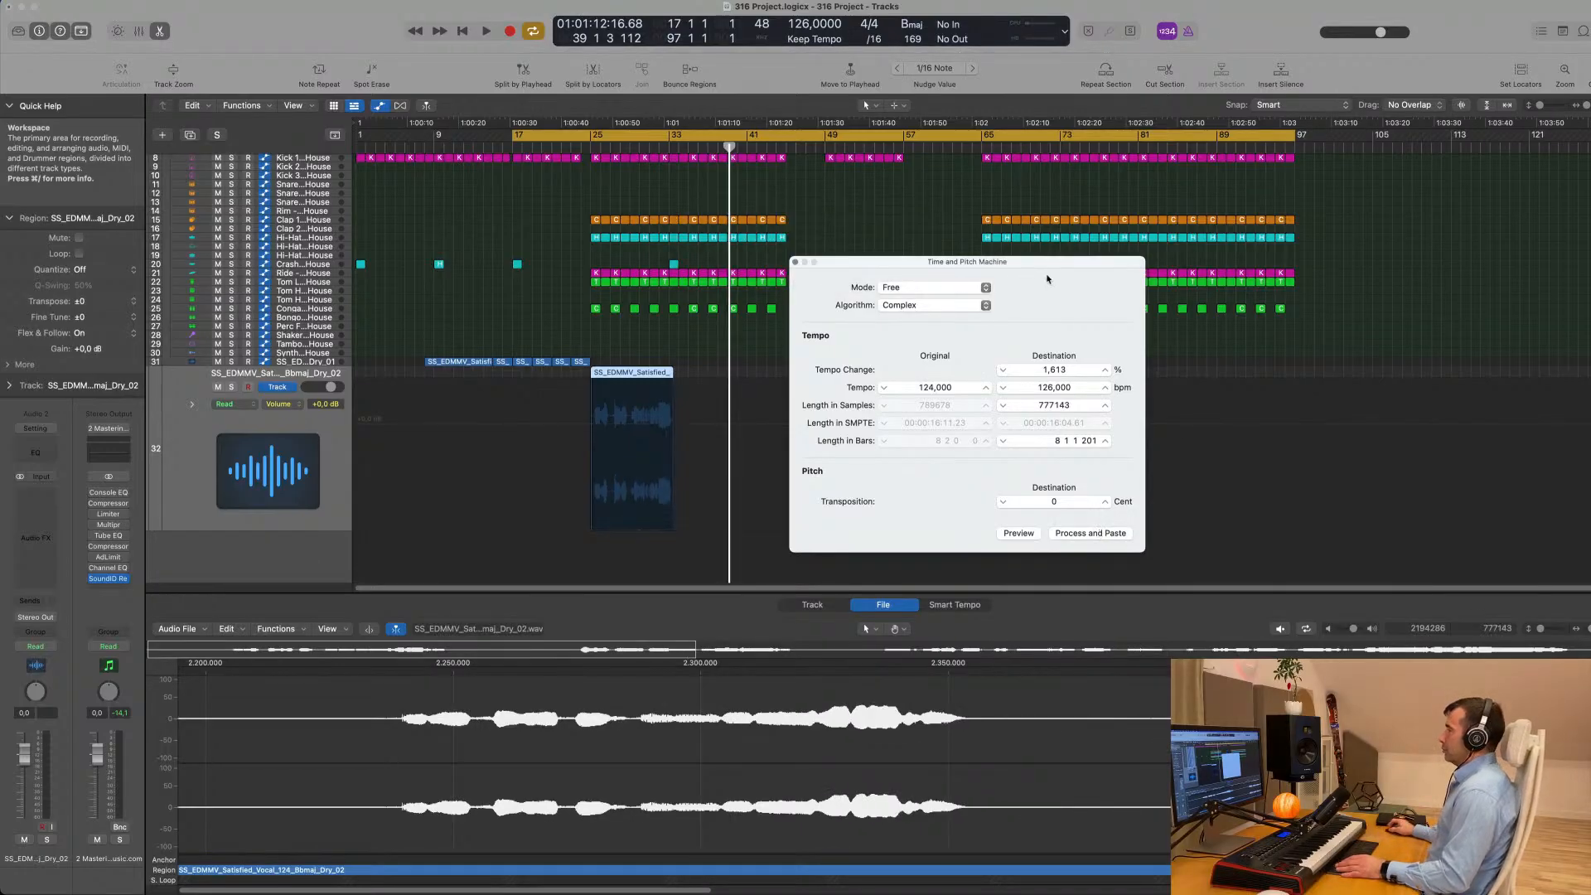
- Close the Time and Pitch Machine without processing and move the cycle range's start to bar 25
click(794, 263)
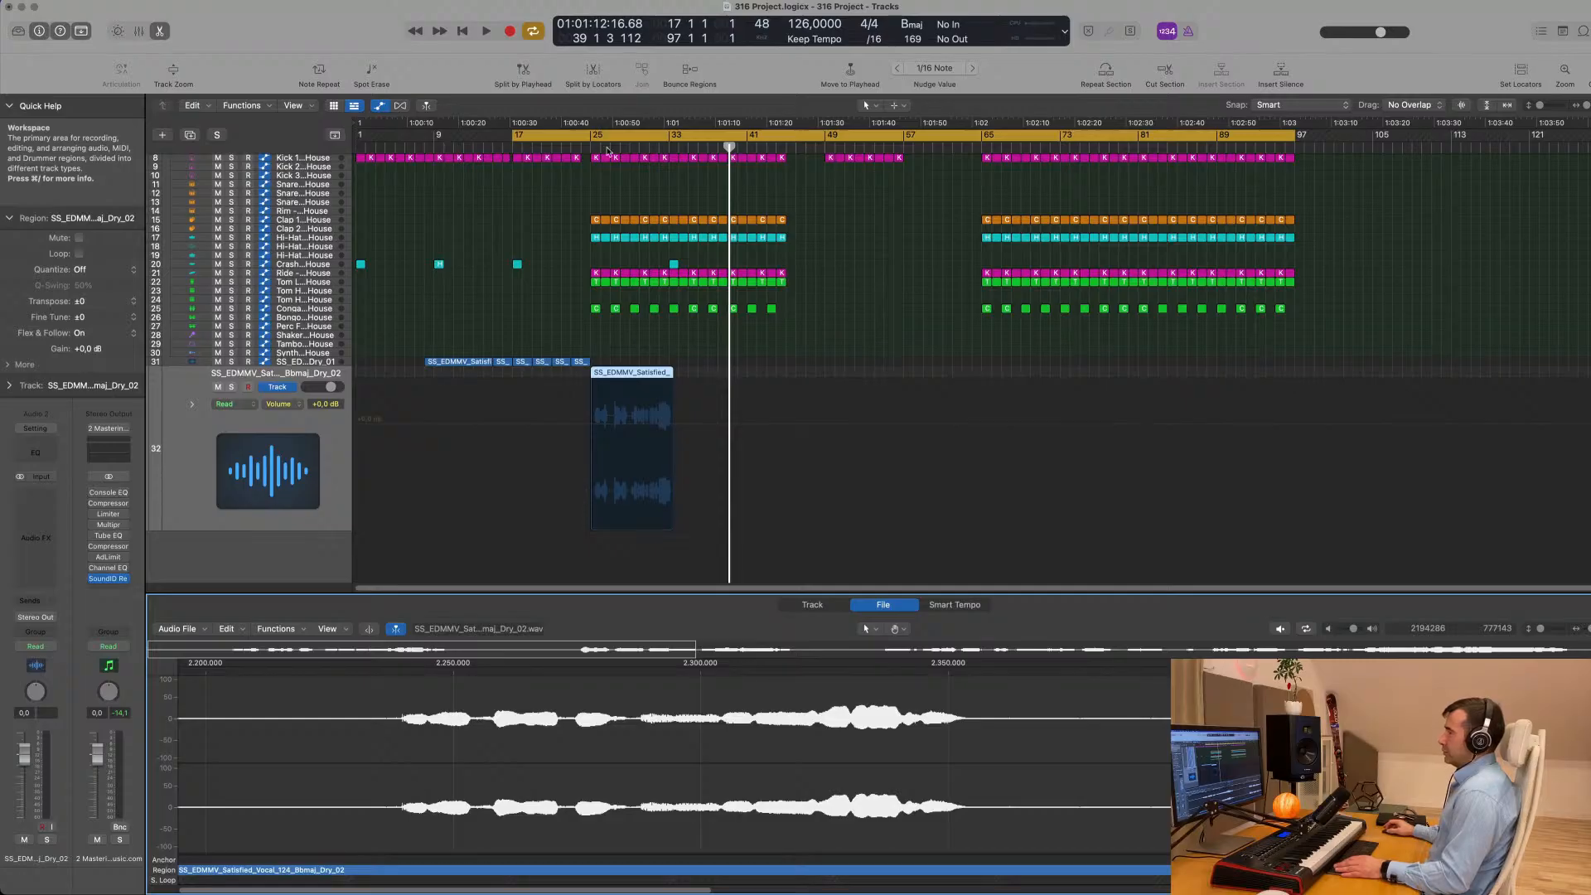
drag(511, 135, 590, 245)
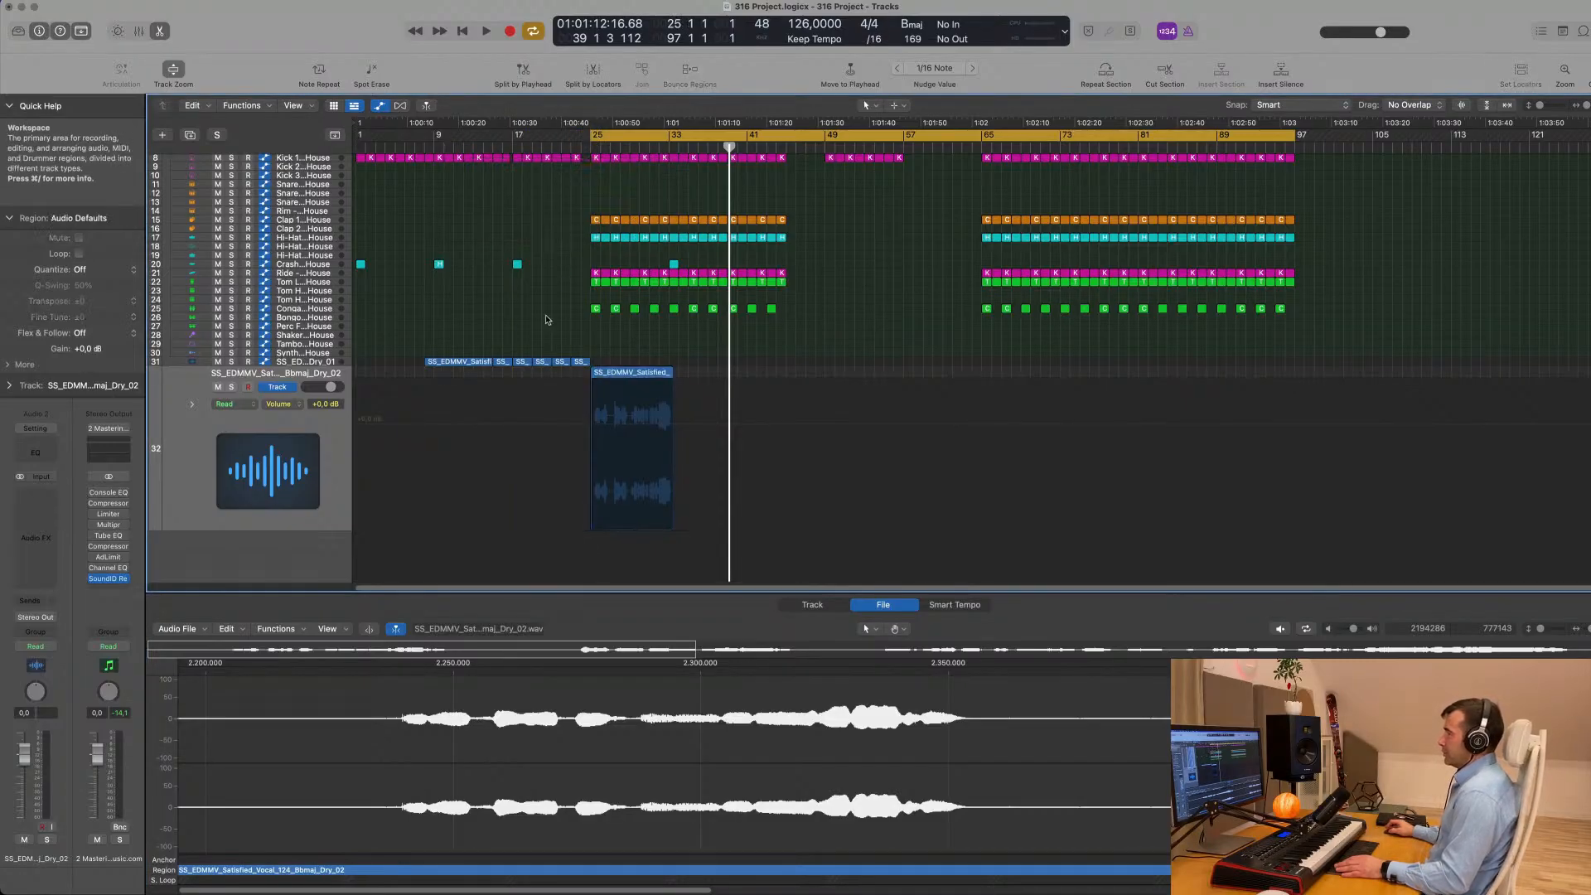
scroll(320, 476, up, 3)
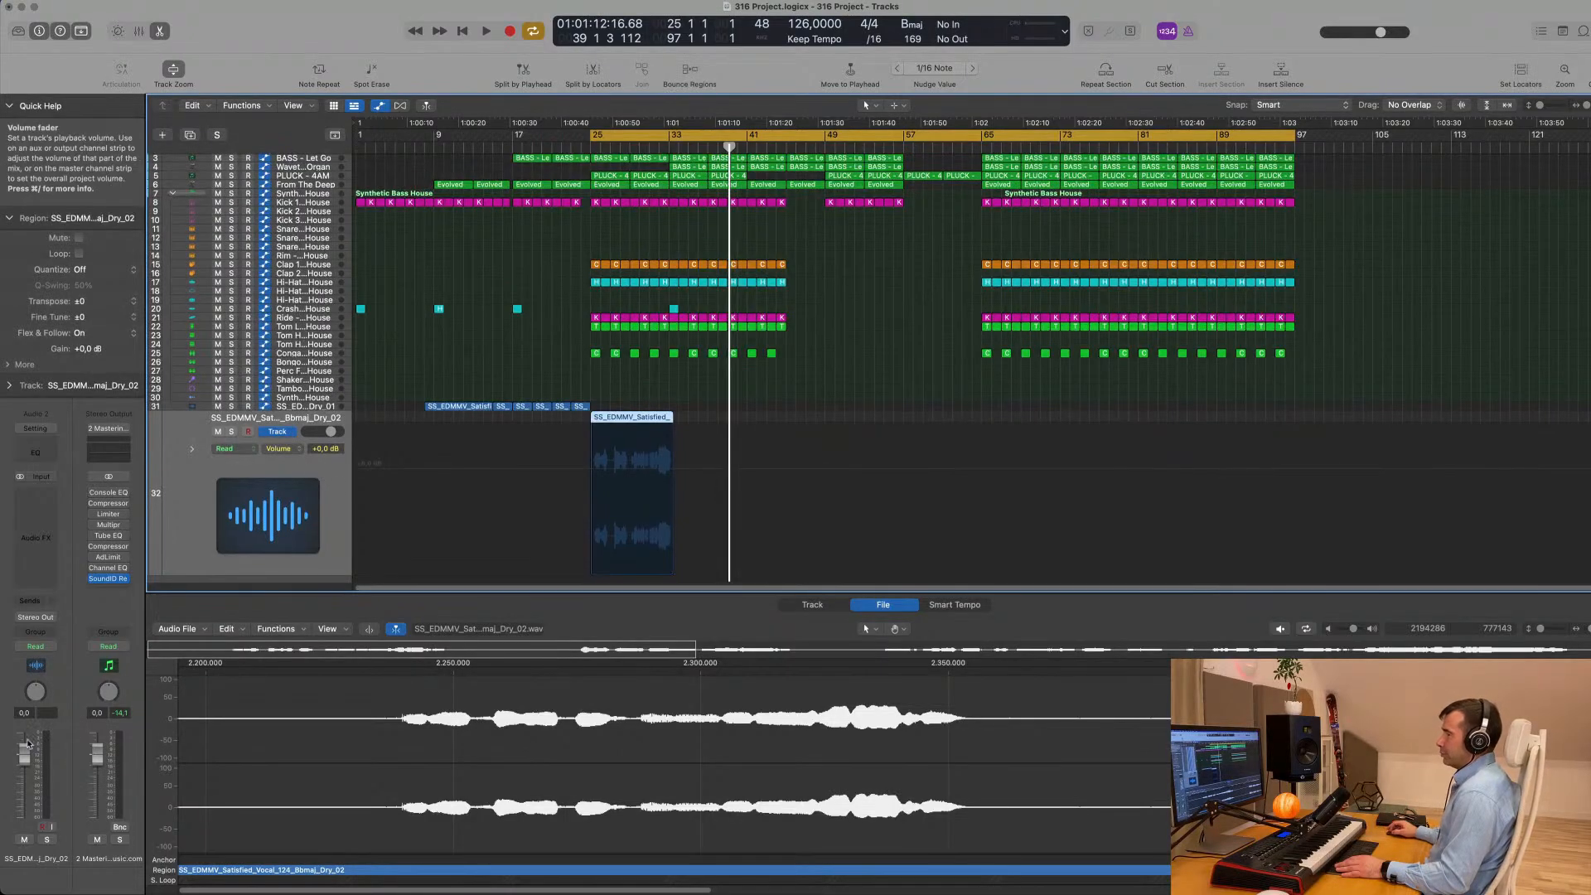
- Play from bar 25 and lower the Dry_02 vocal track's volume to about -10.6 dB
key(space)
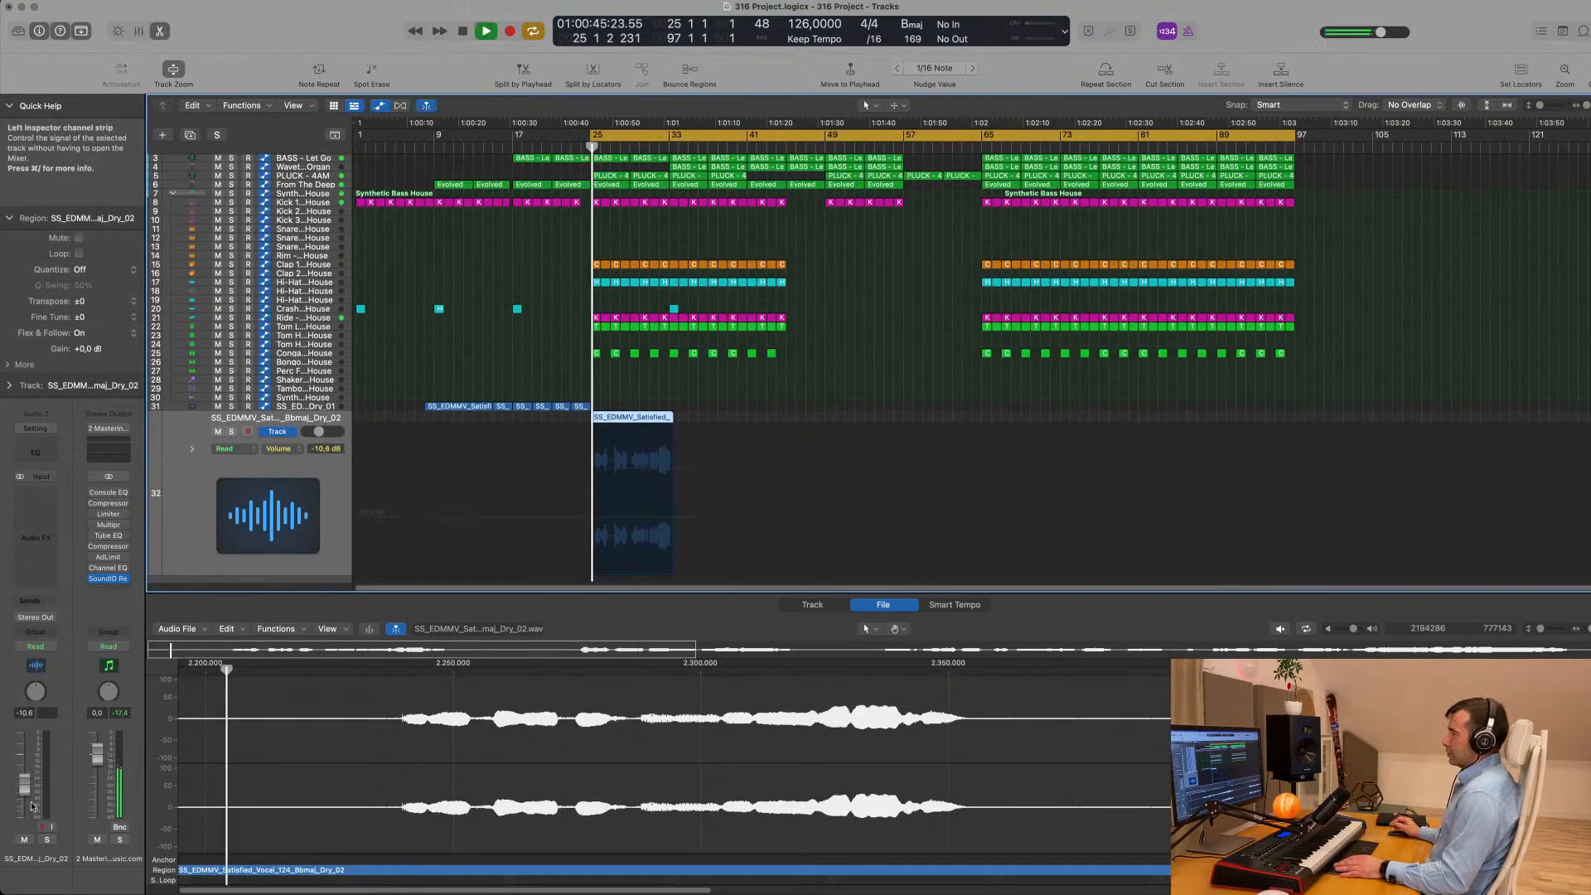
scroll(490, 517, up, 5)
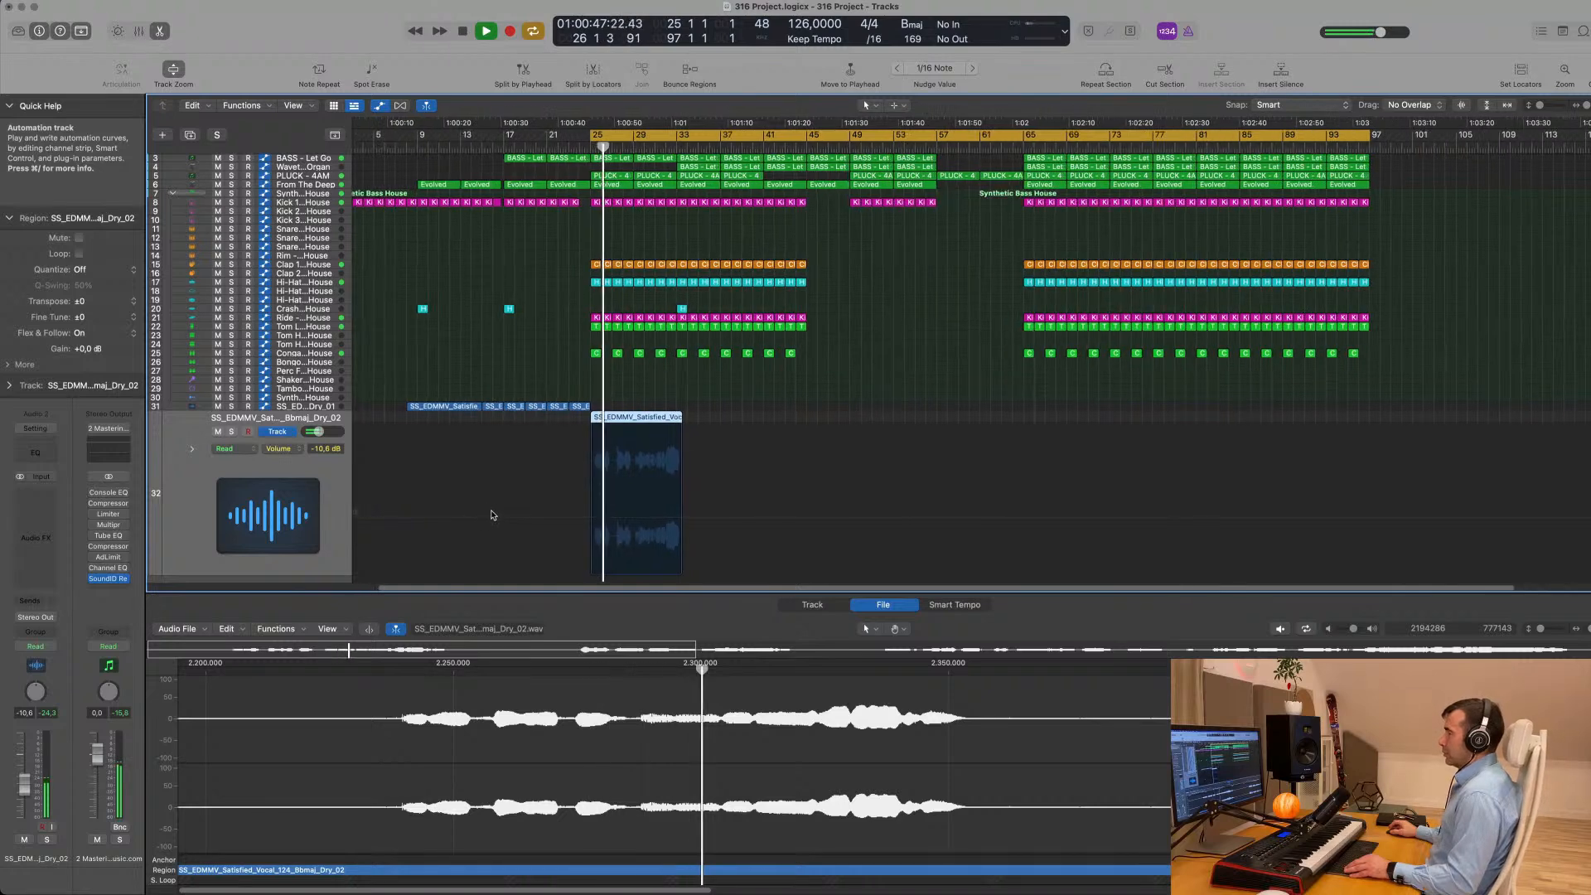
scroll(494, 512, right, 5)
scroll(547, 506, down, 2)
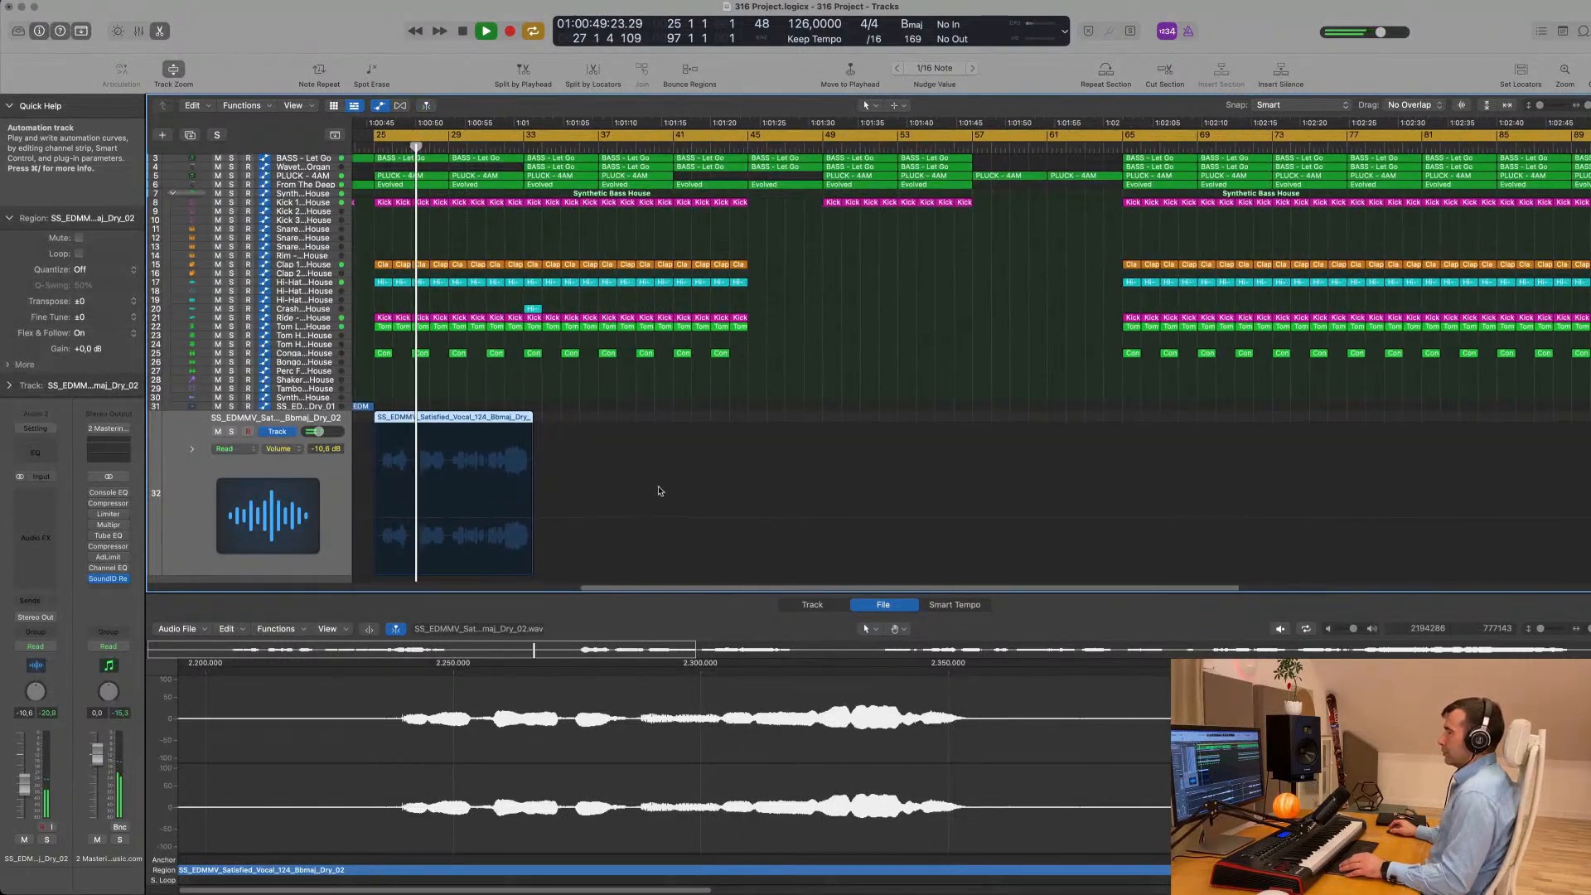
scroll(658, 481, left, 5)
key(space)
- Move the Dry_02 vocal region earlier so it starts shortly after bar 24
drag(737, 418, 718, 418)
scroll(664, 459, up, 5)
scroll(664, 459, up, 4)
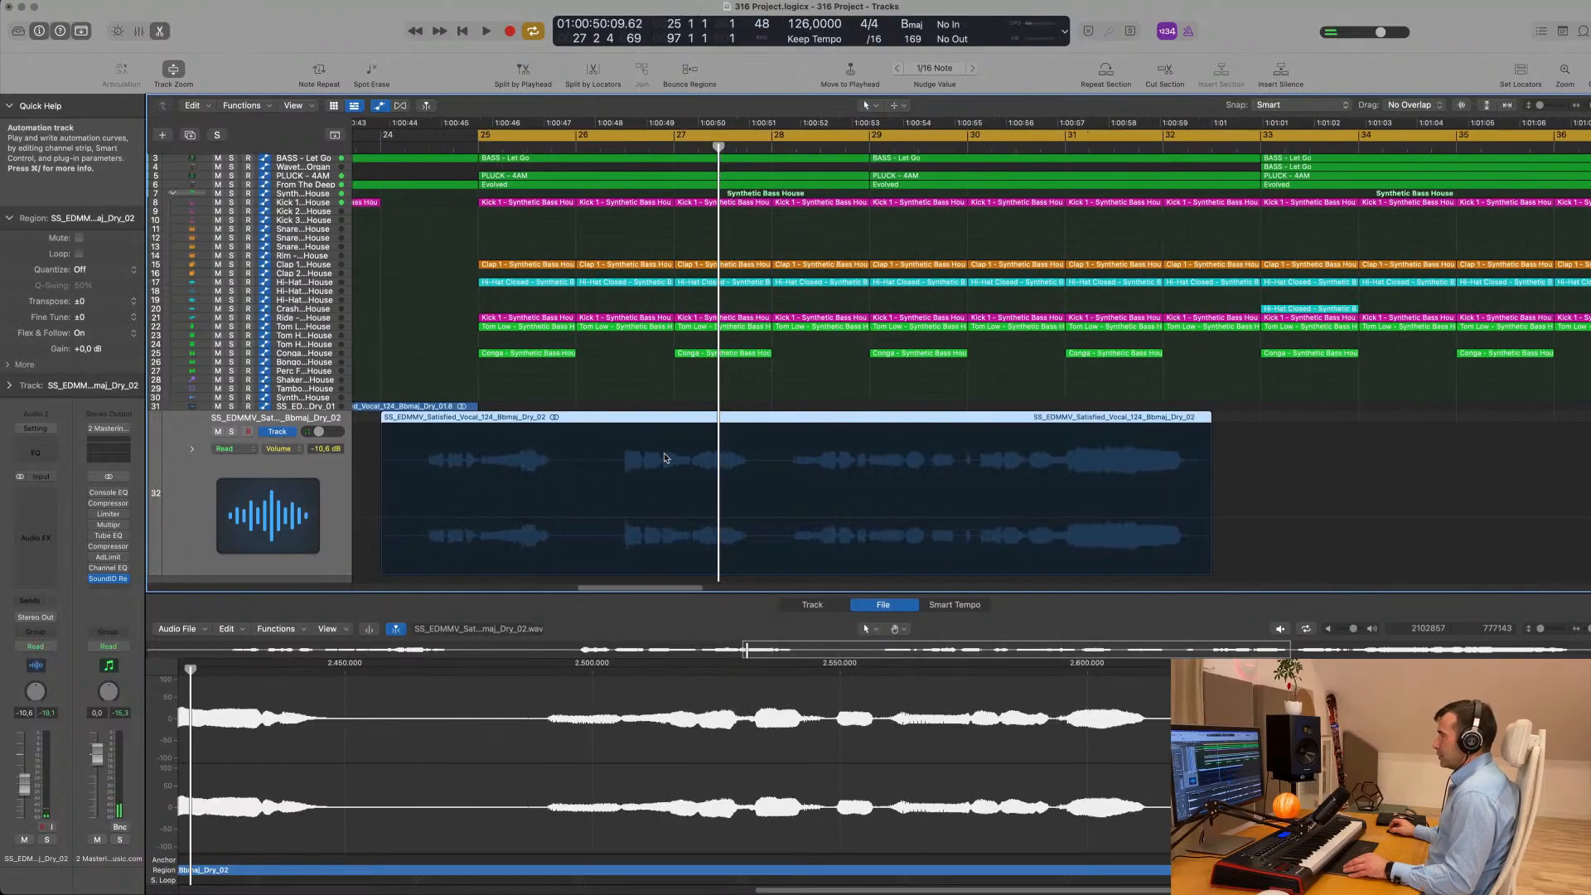
mouse_move(561, 423)
mouse_down()
mouse_move(598, 426)
mouse_move(559, 413)
mouse_up()
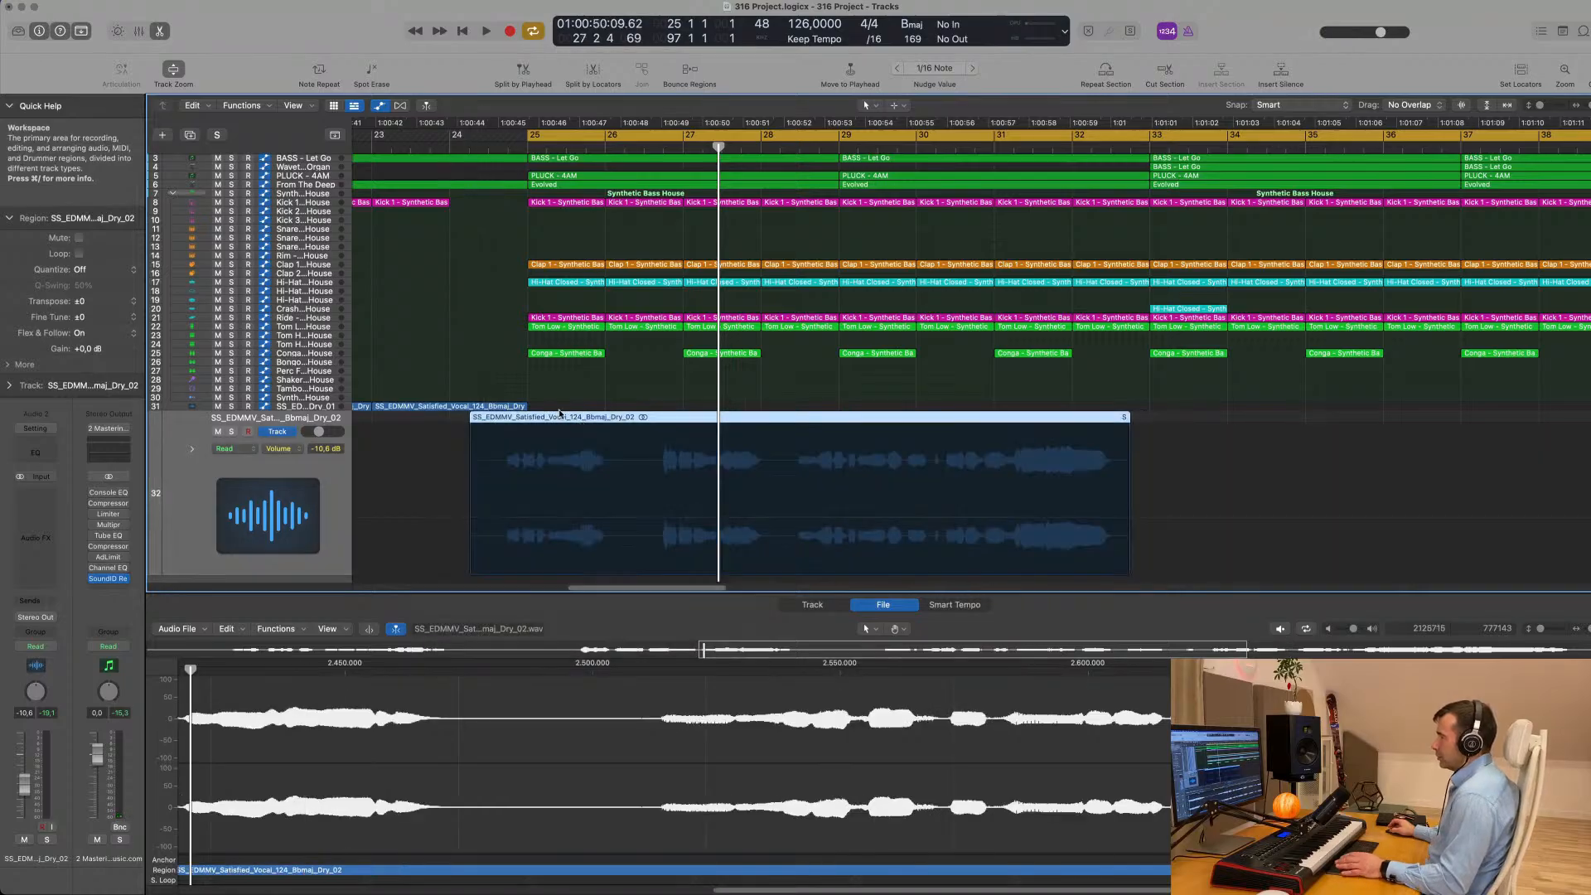
- Audition from bar 25 and shift the Dry_02 vocal region later to start about halfway through bar 24, with its first phrase at bar 25
key(space)
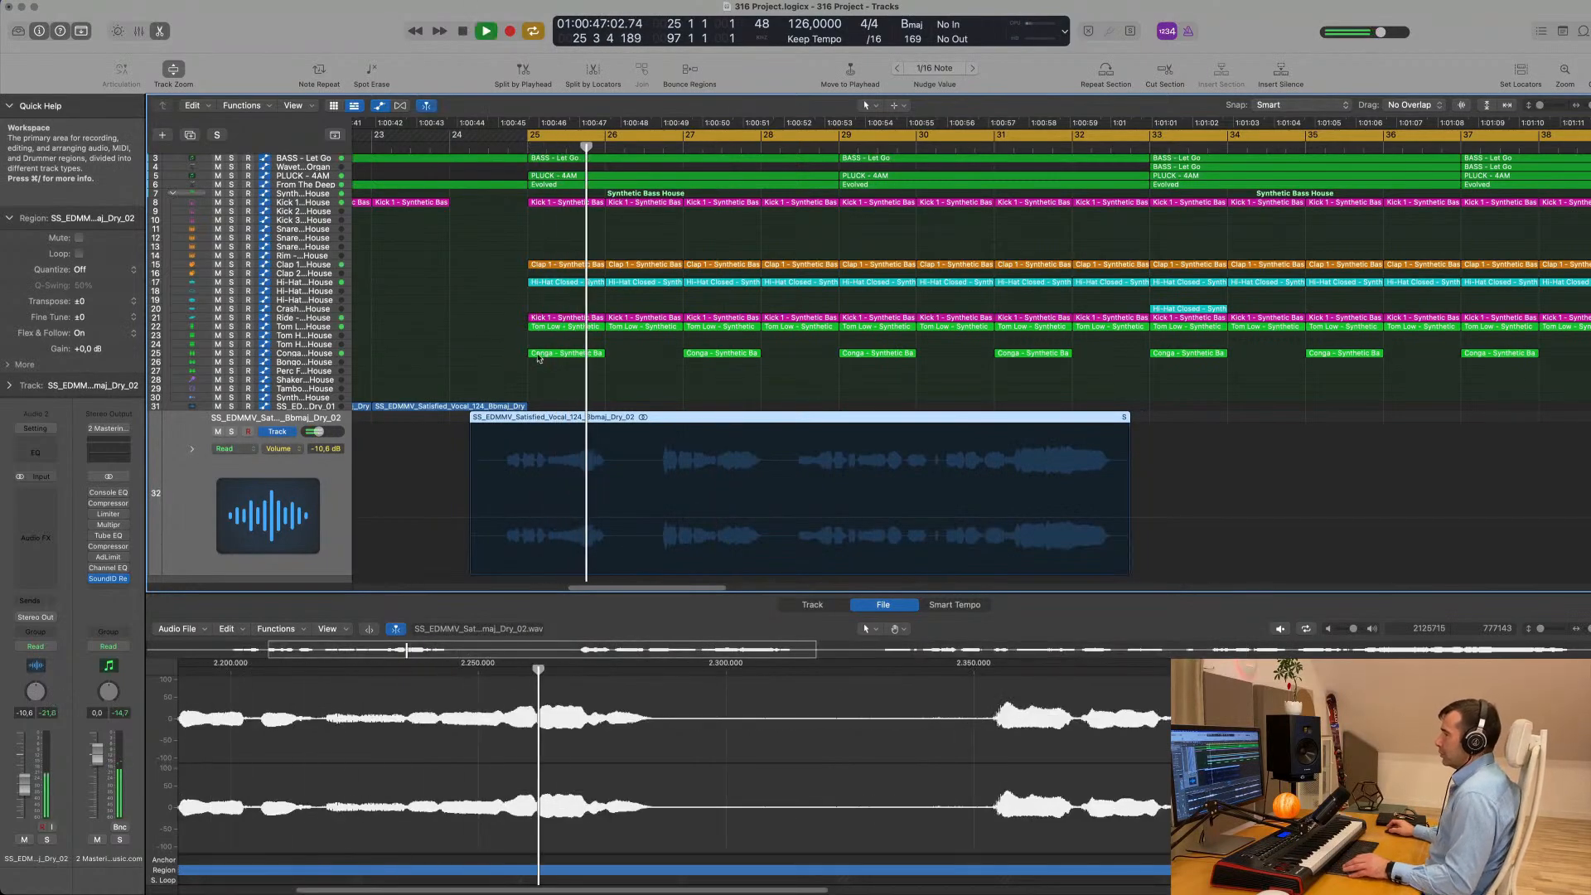
drag(601, 417, 614, 419)
key(space)
key(super+Left)
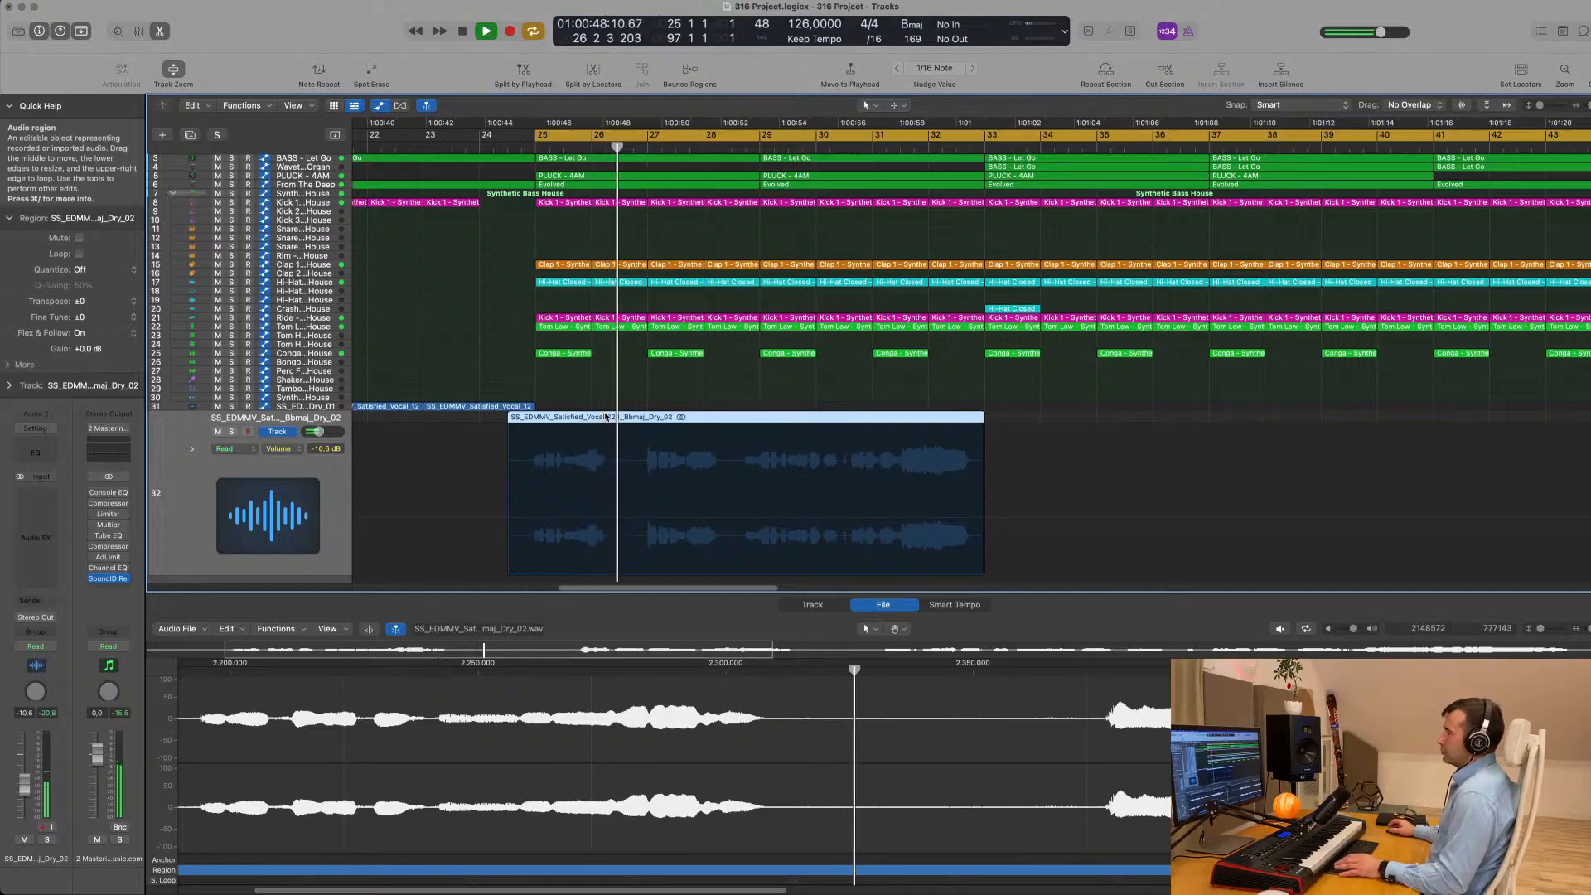
scroll(609, 418, left, 2)
key(super+Right)
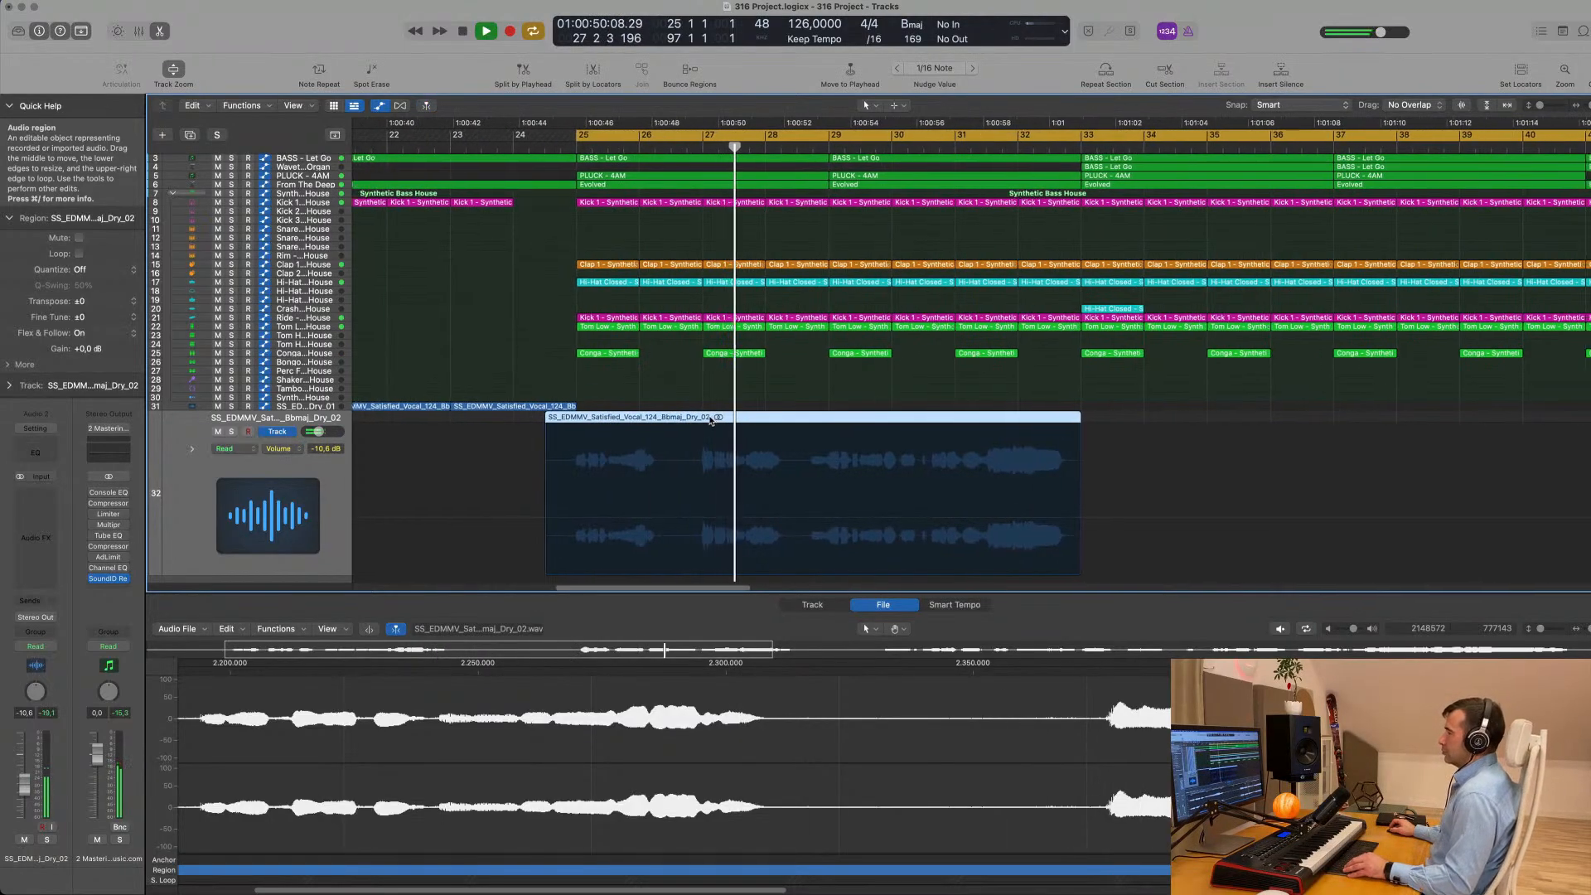
scroll(710, 420, left, 3)
key(super+Left)
key(super+Left)
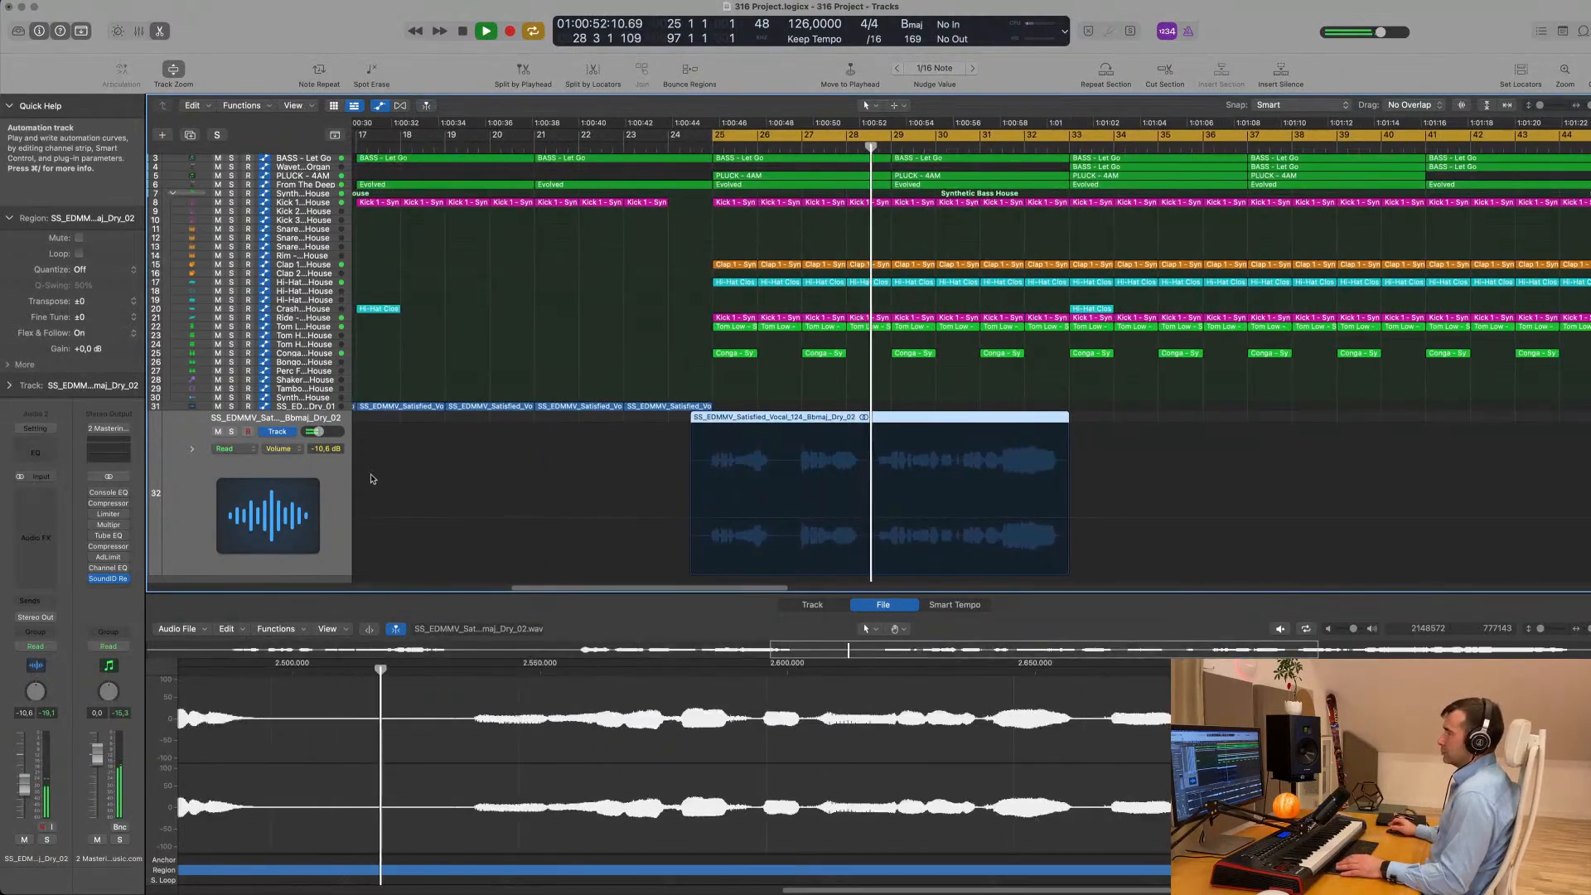
- Cut the silent lead-in off the Dry_02 vocal region at bar 25 and play the remainder to check its timing
click(712, 421)
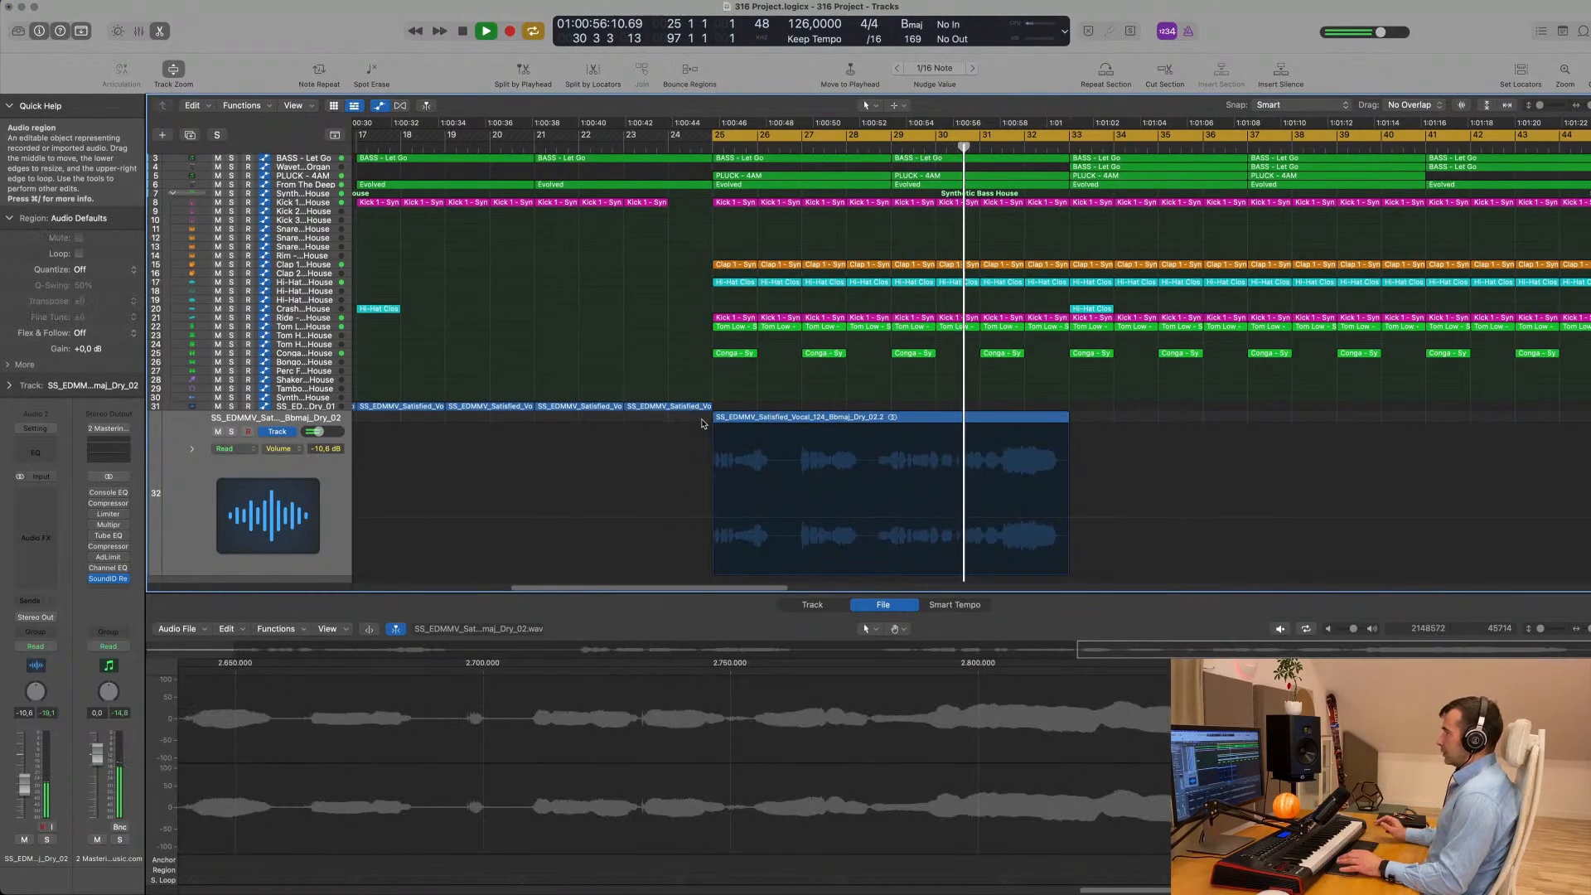
ctrl+alt+click(870, 369)
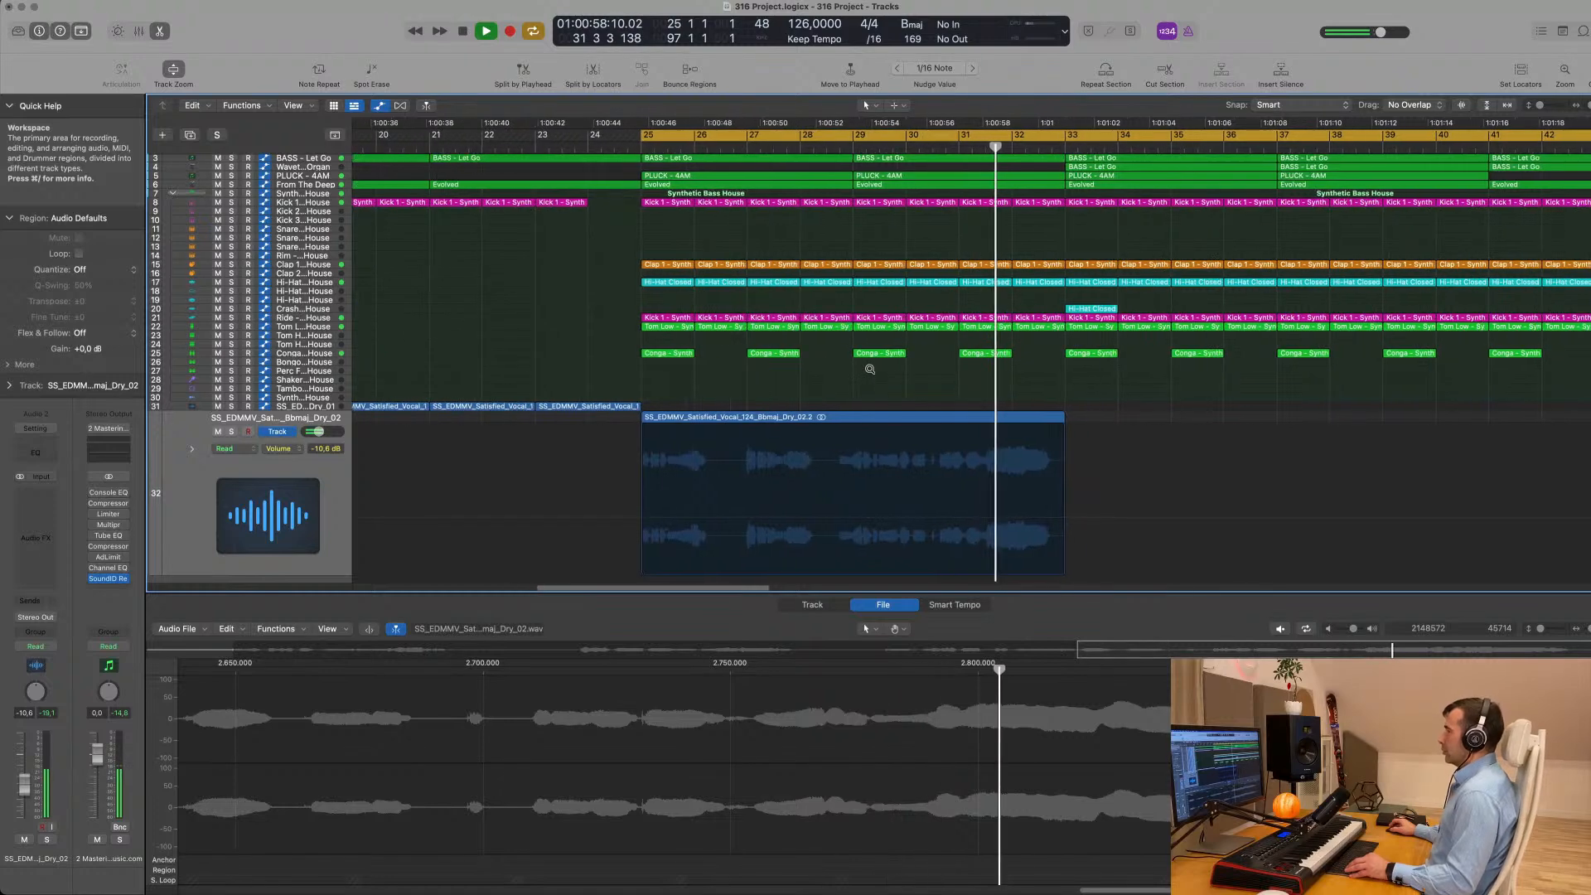
scroll(870, 369, down, 8)
key(space)
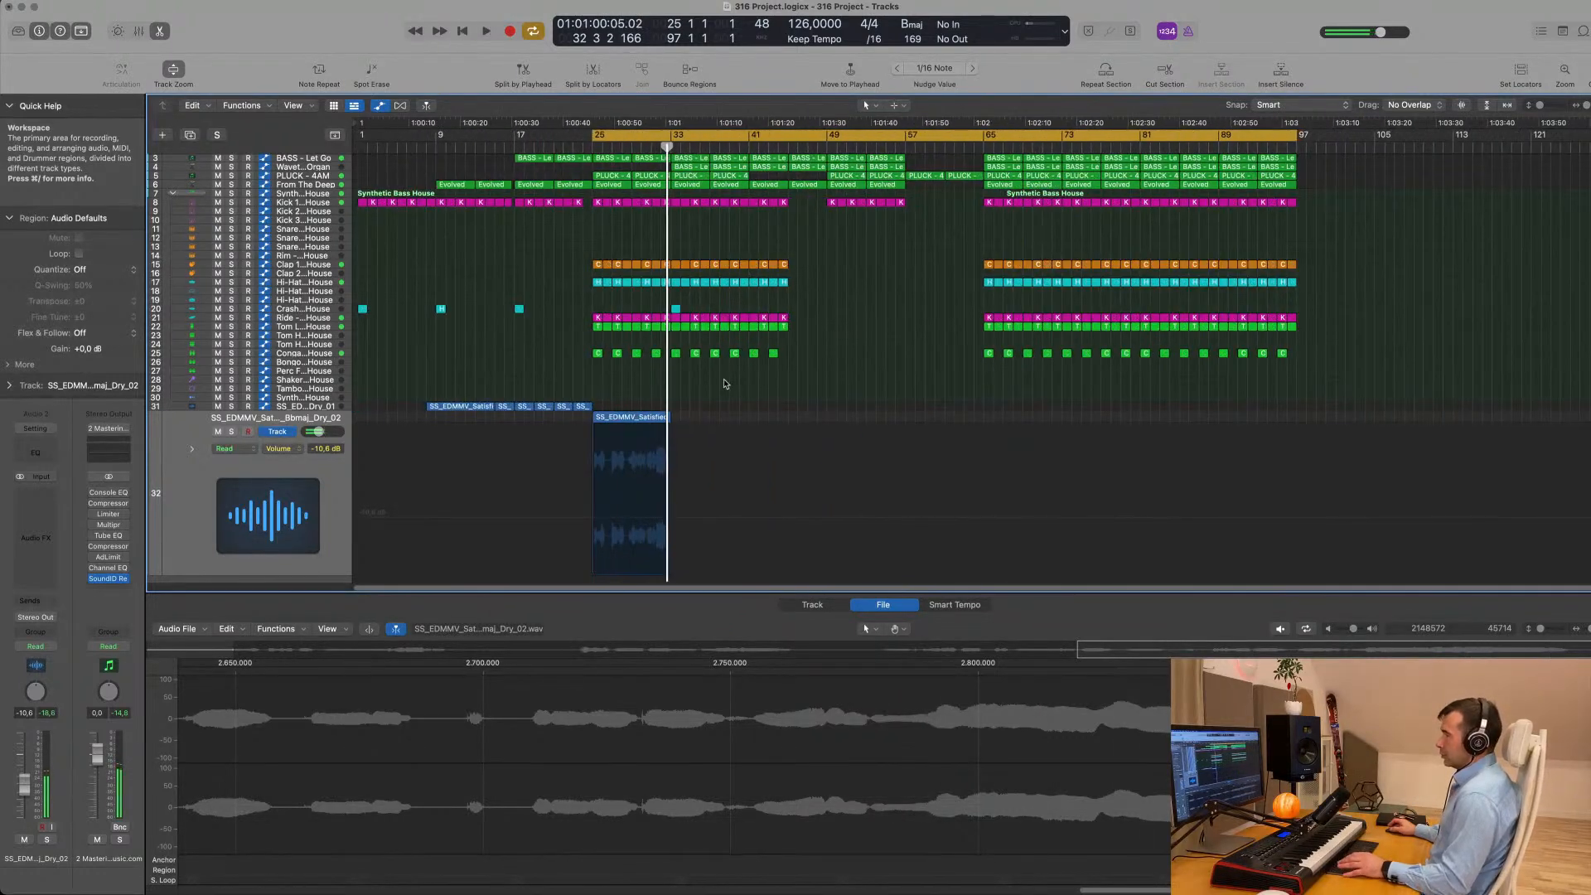
- Duplicate the Dry_01 vocal track with its channel settings as a new, empty track below it
scroll(696, 402, up, 2)
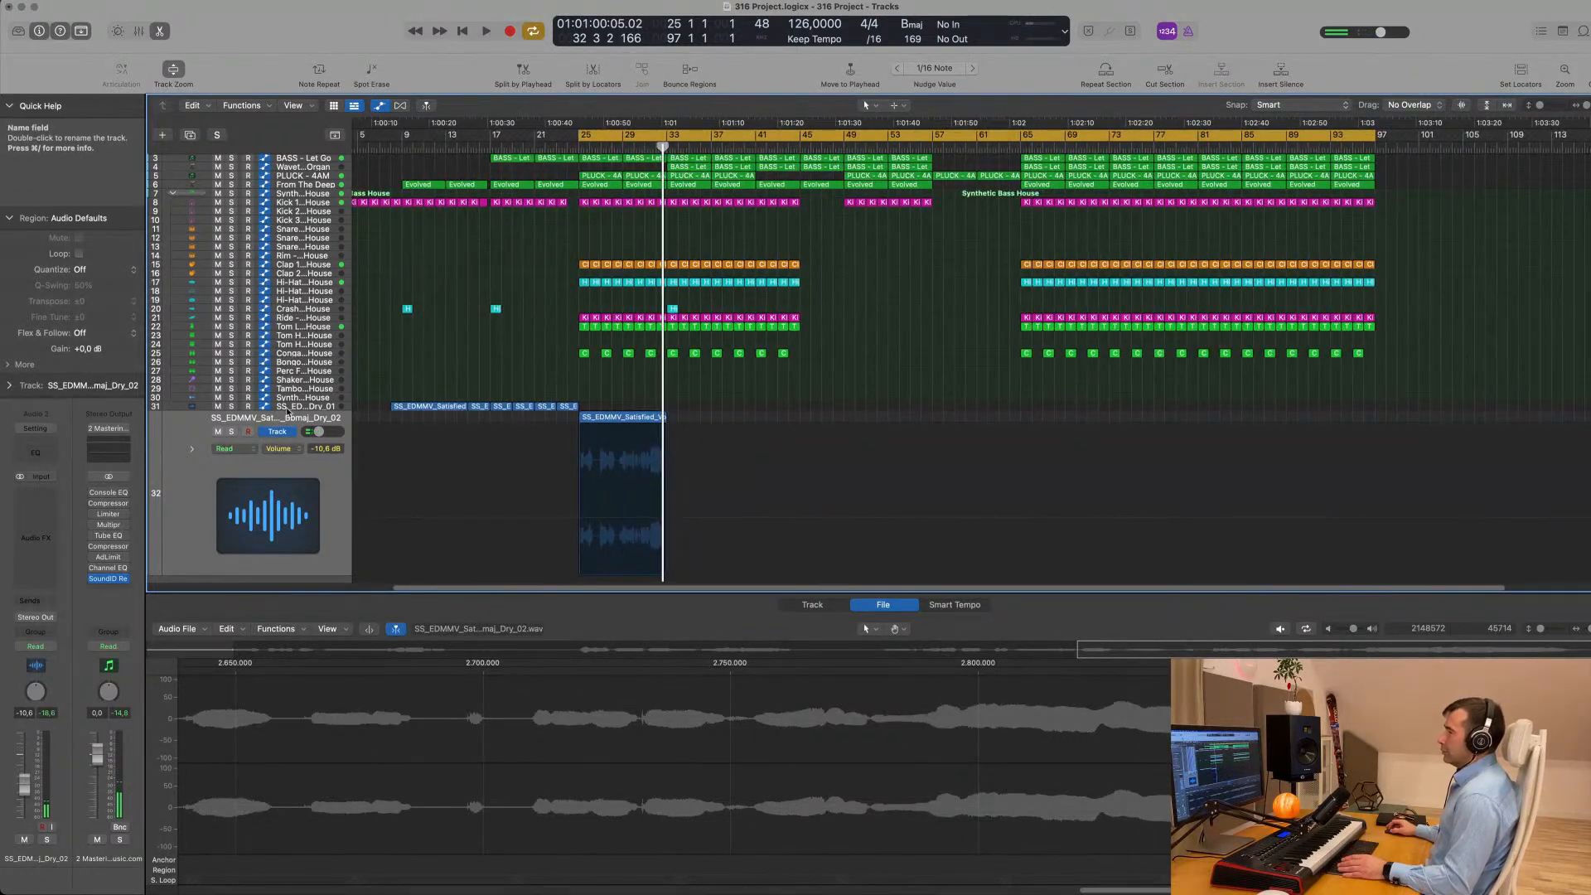
click(286, 407)
click(191, 141)
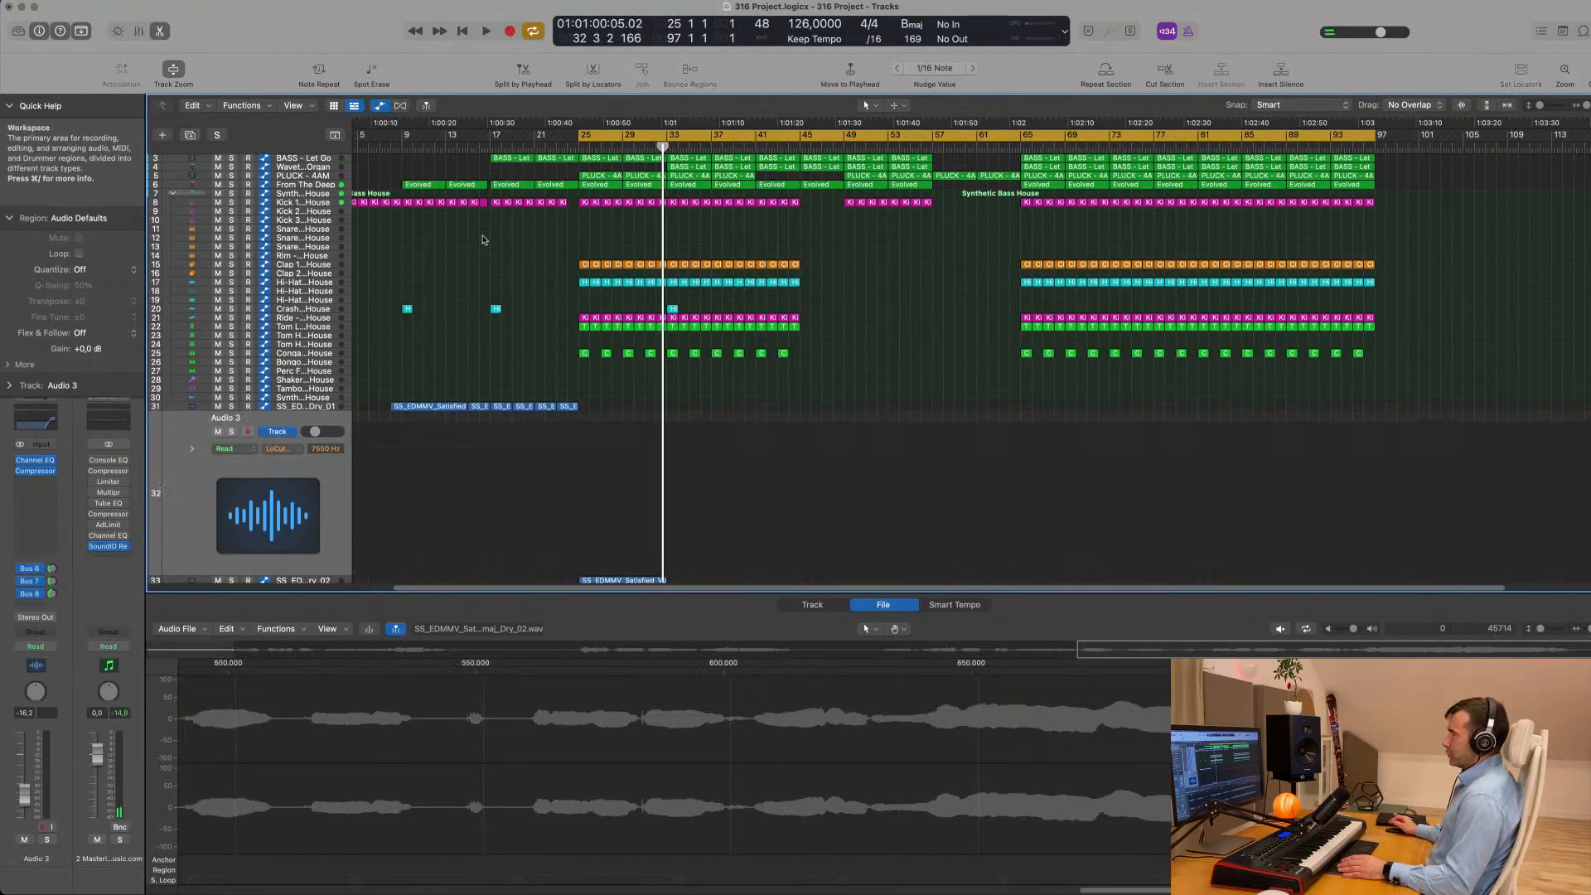
- Copy the trimmed Dry_02 vocal region onto the Audio 3 track at bar 25 and mute the source track
scroll(646, 464, down, 2)
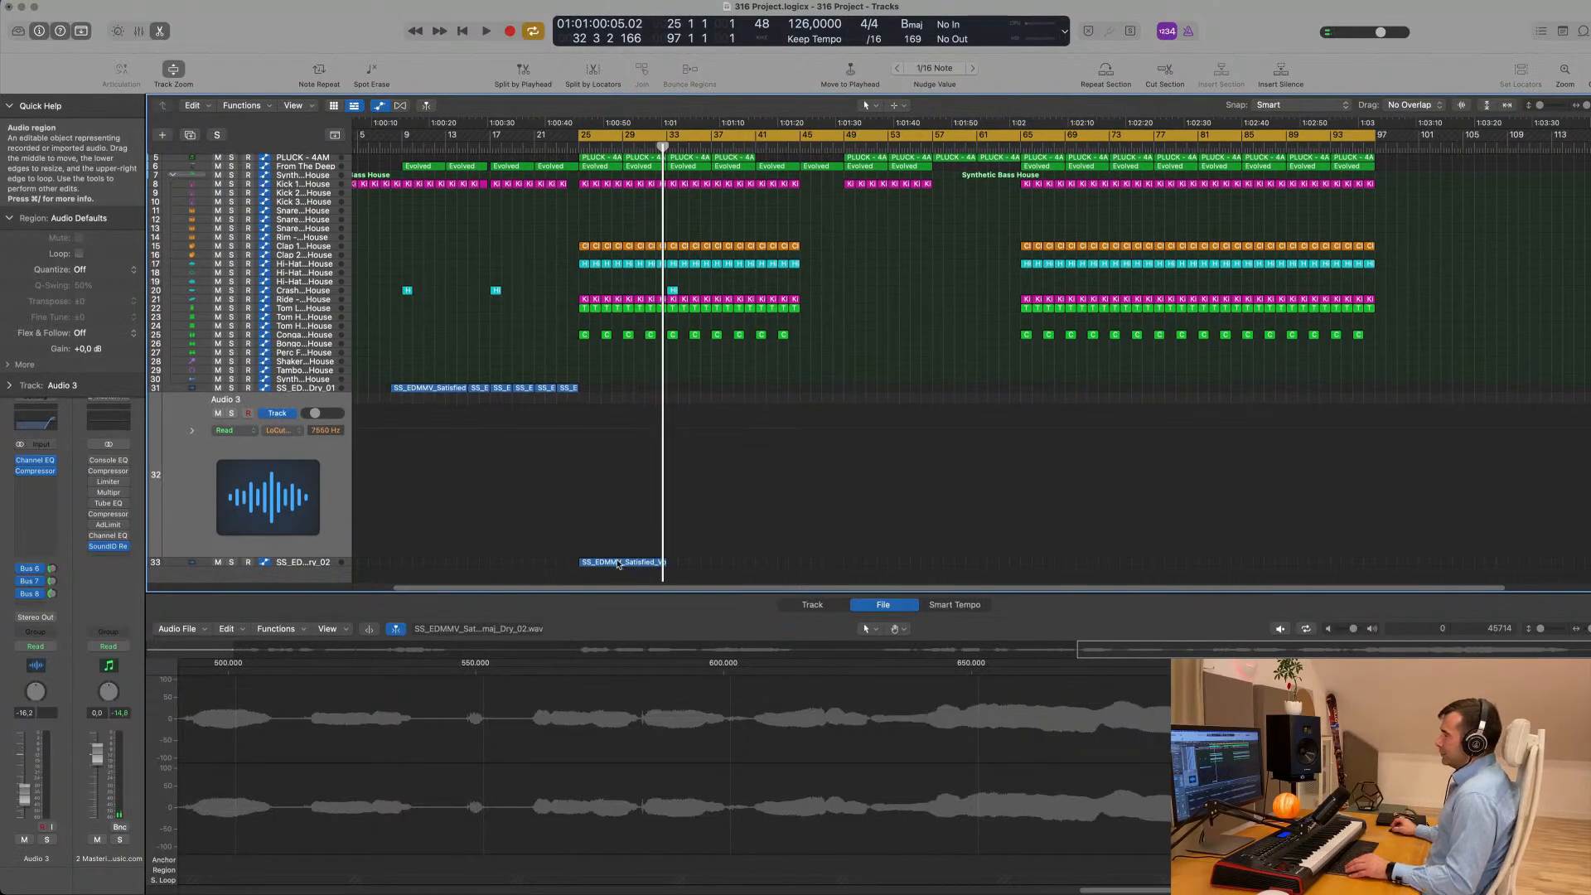
drag(617, 564, 613, 491)
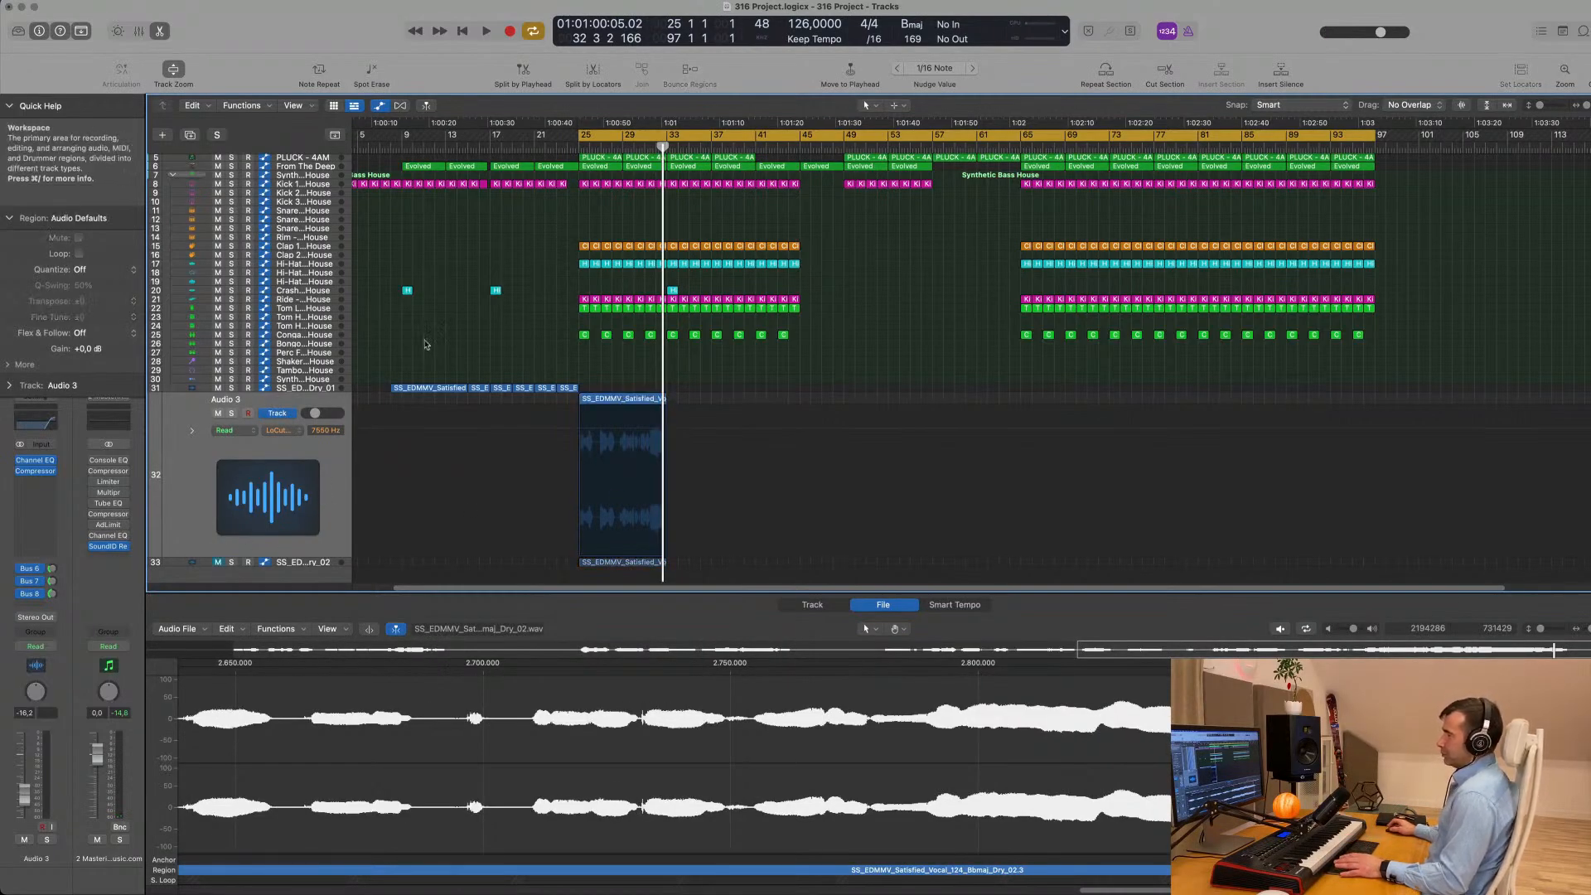
key(space)
click(326, 470)
key(space)
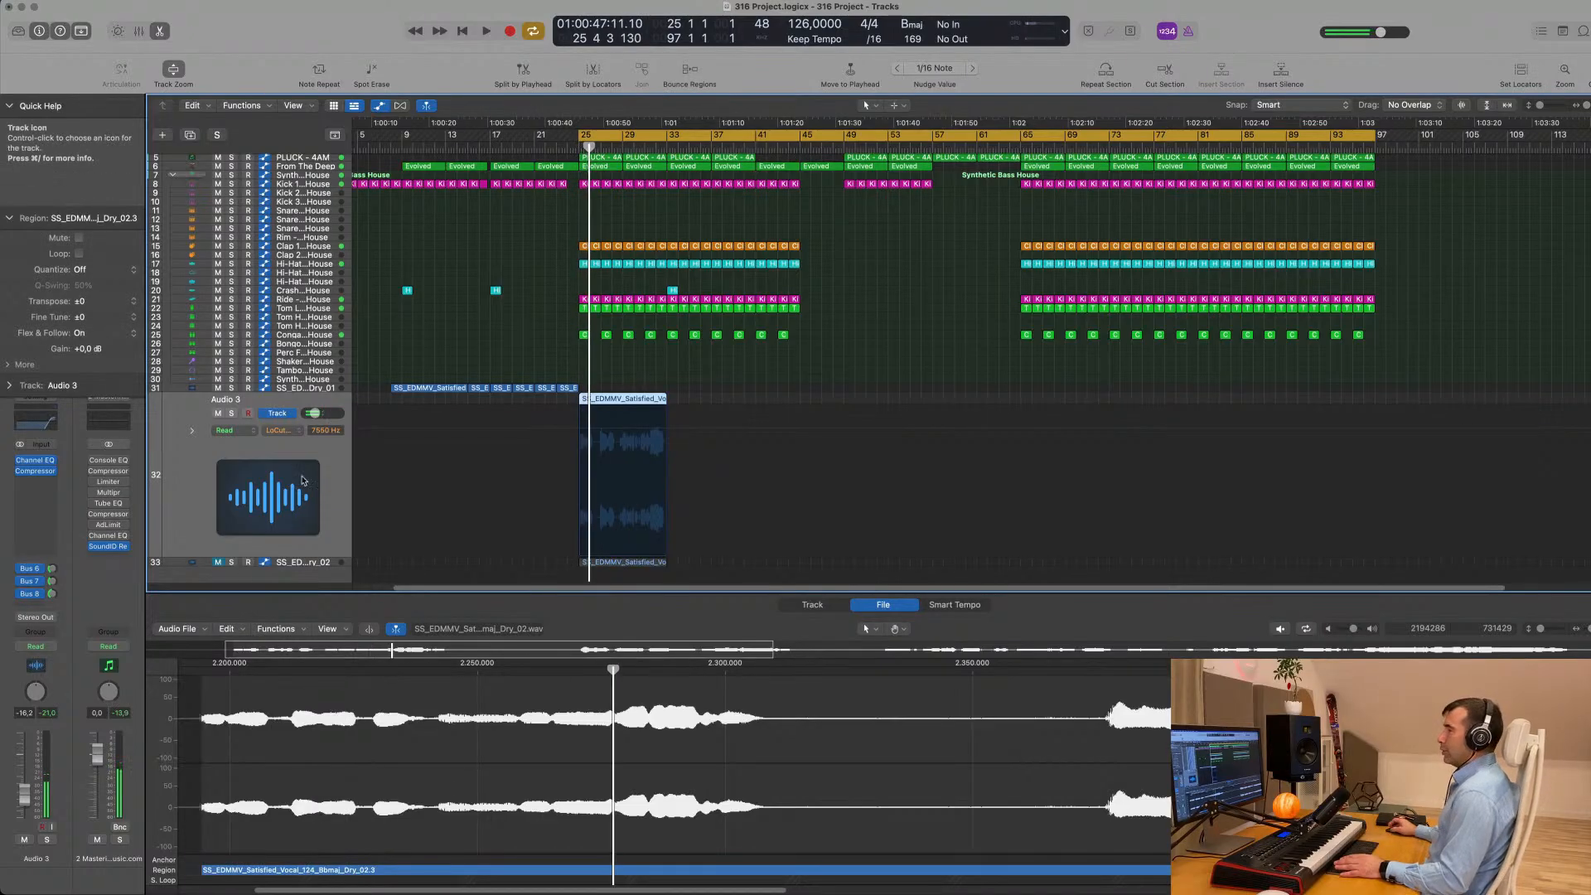
- Turn off the 7550 Hz high-pass band in Audio 3's Channel EQ and audition the vocal without it
click(43, 426)
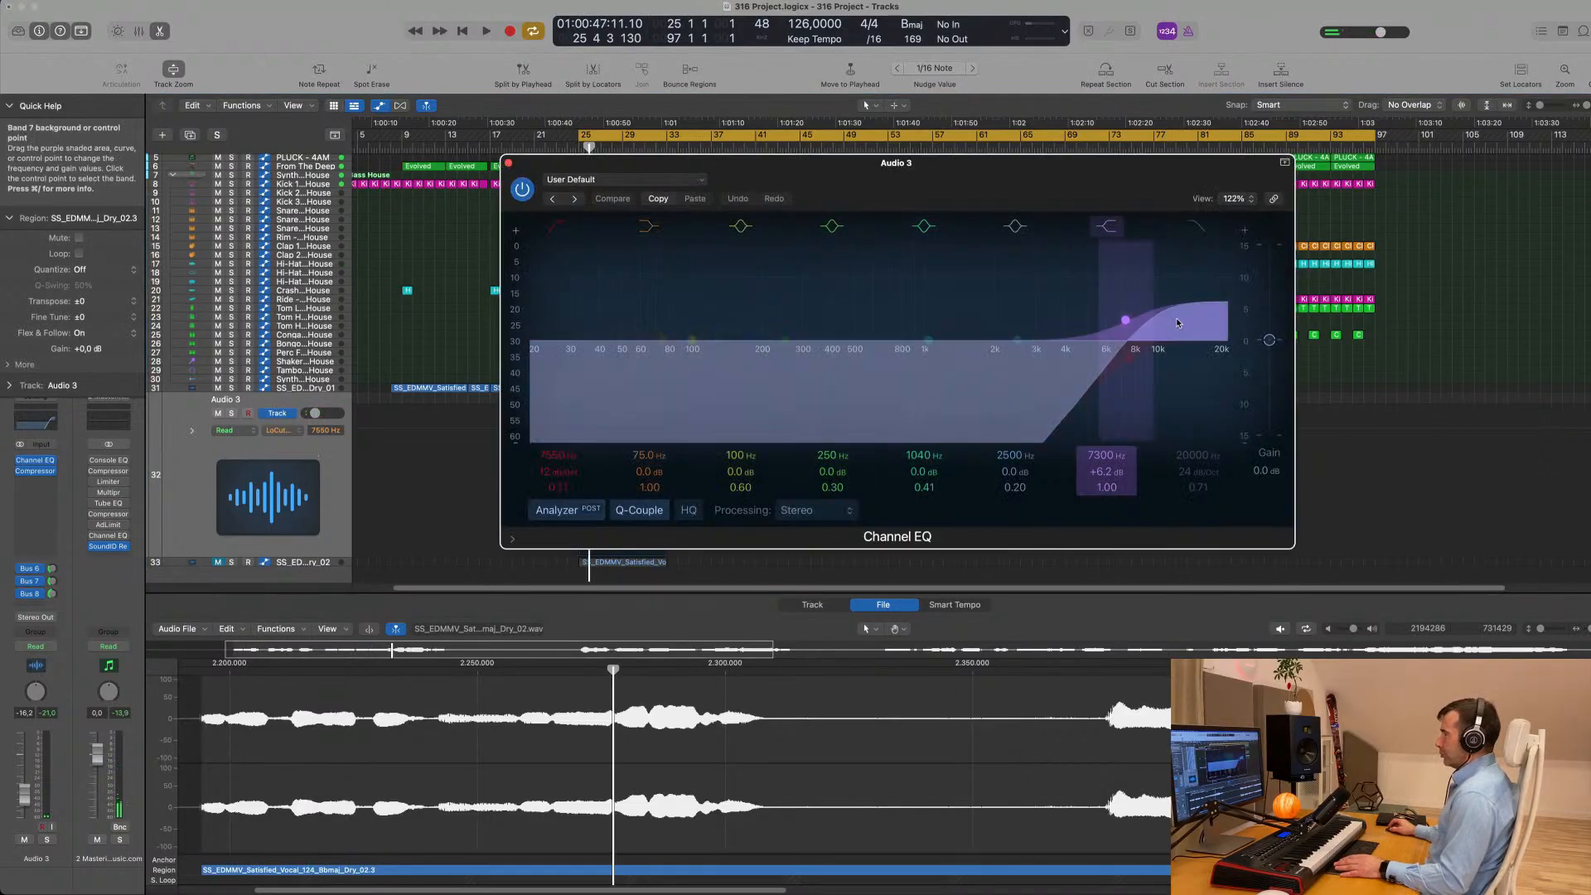
click(562, 230)
drag(936, 188, 1315, 269)
key(space)
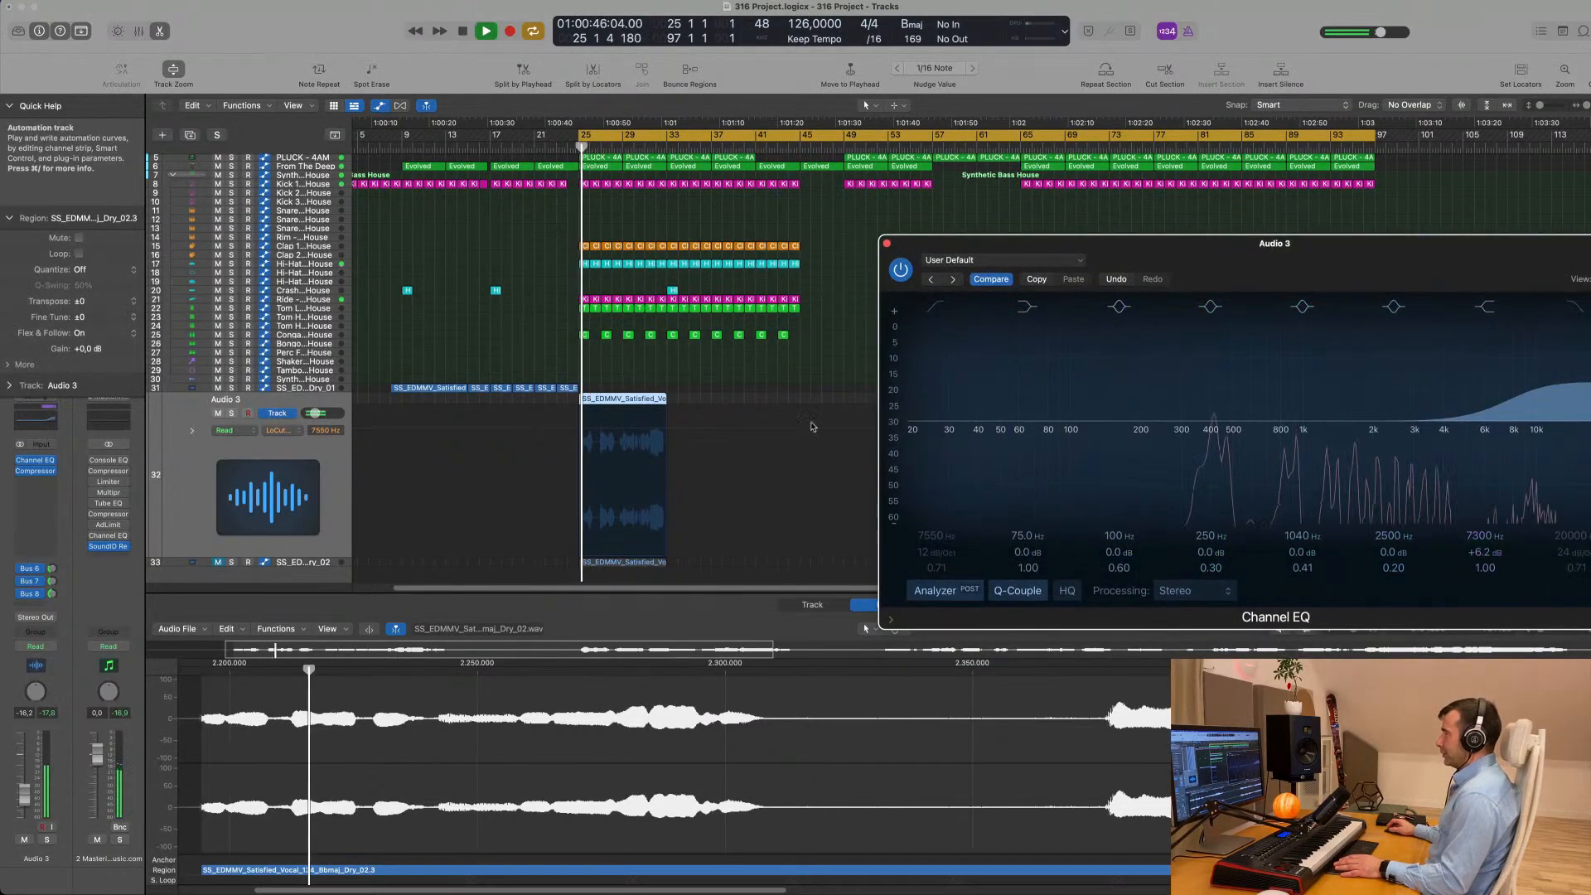
drag(885, 267, 677, 298)
click(679, 273)
key(space)
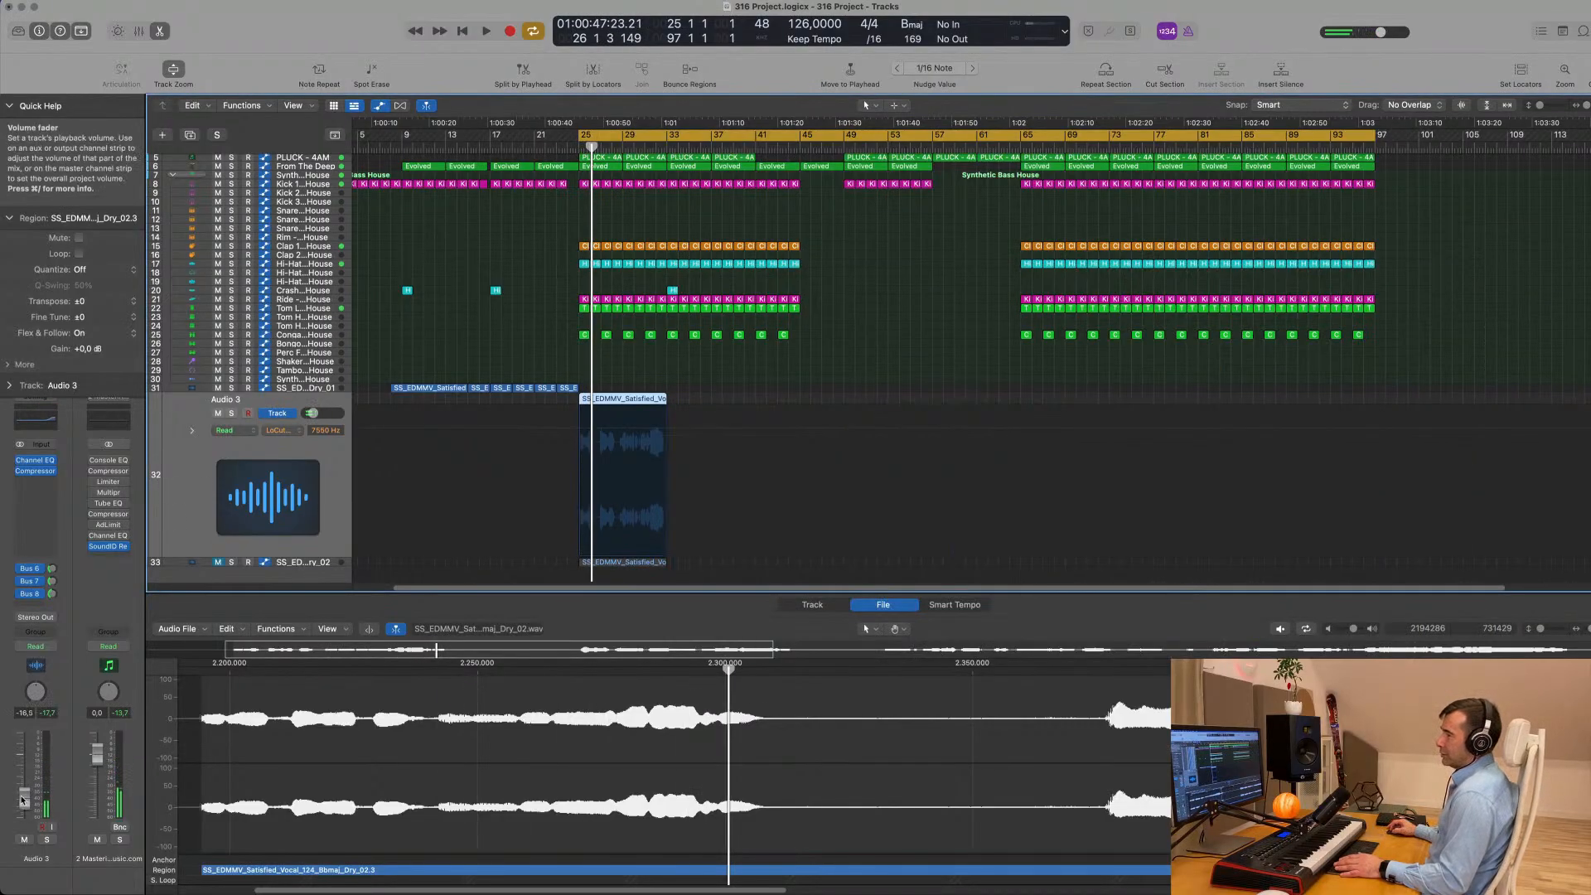
- Adjust Audio 3's volume against the mix during playback, settling at about -17.2 dB
key(space)
drag(23, 798, 23, 803)
key(space)
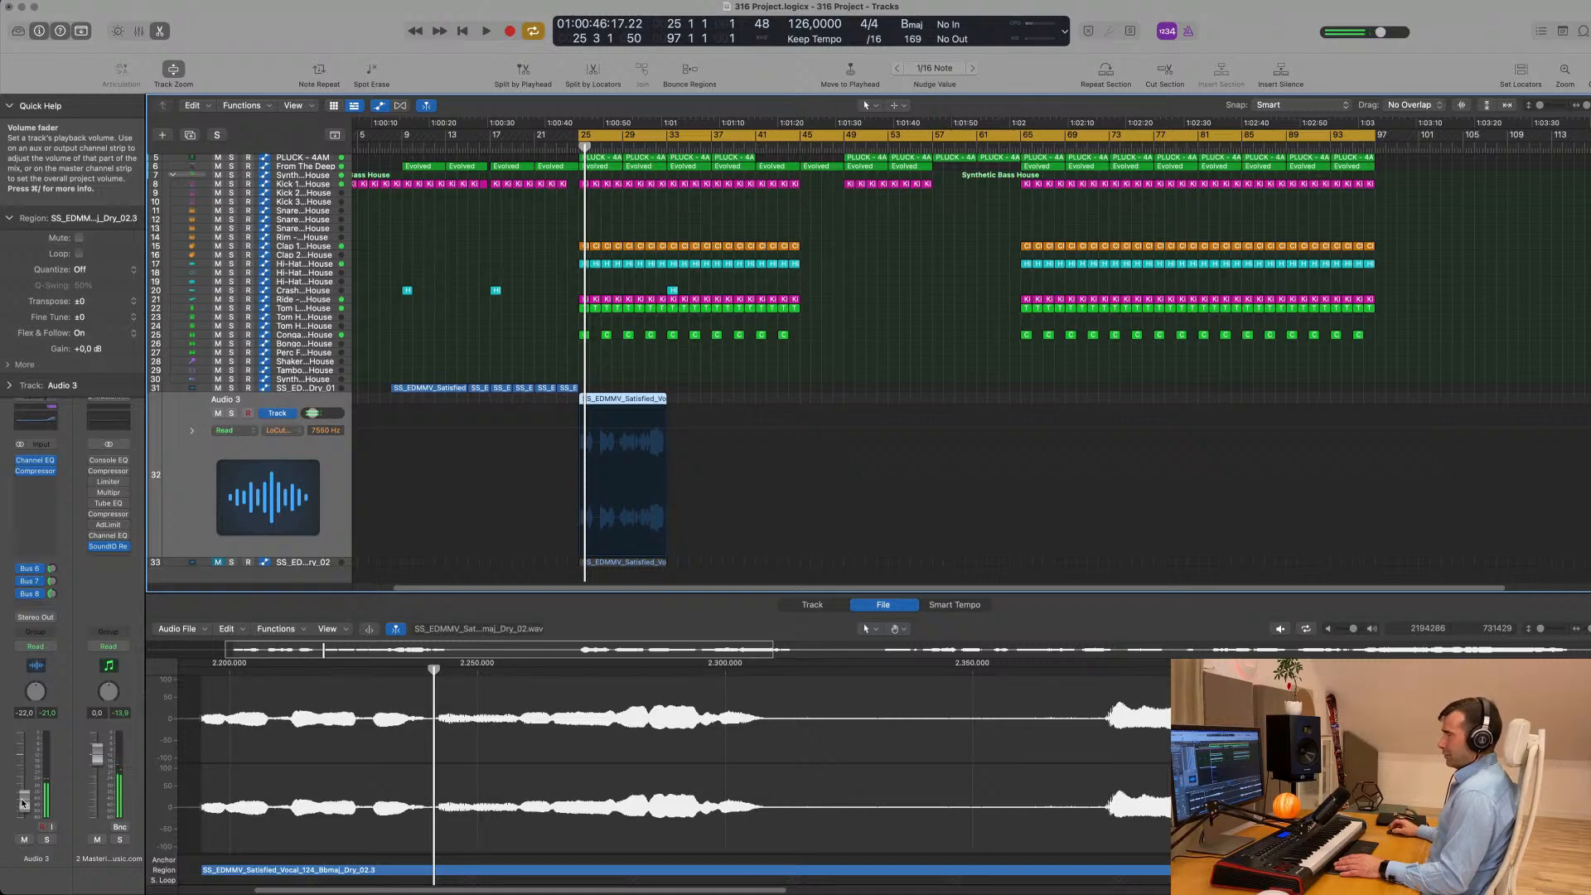
key(space)
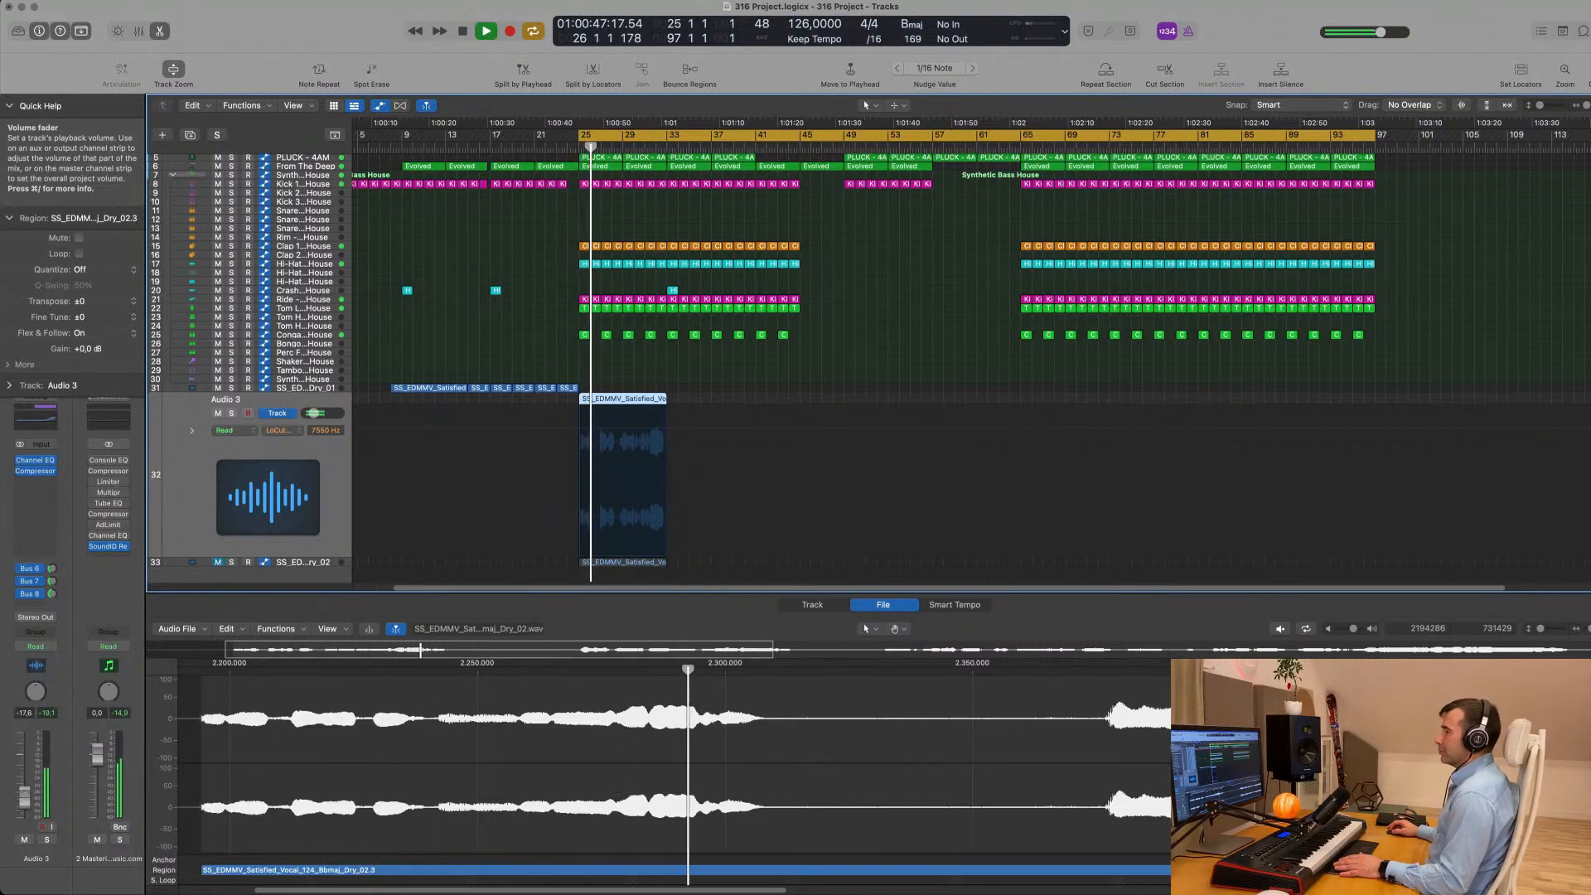
drag(23, 795, 23, 794)
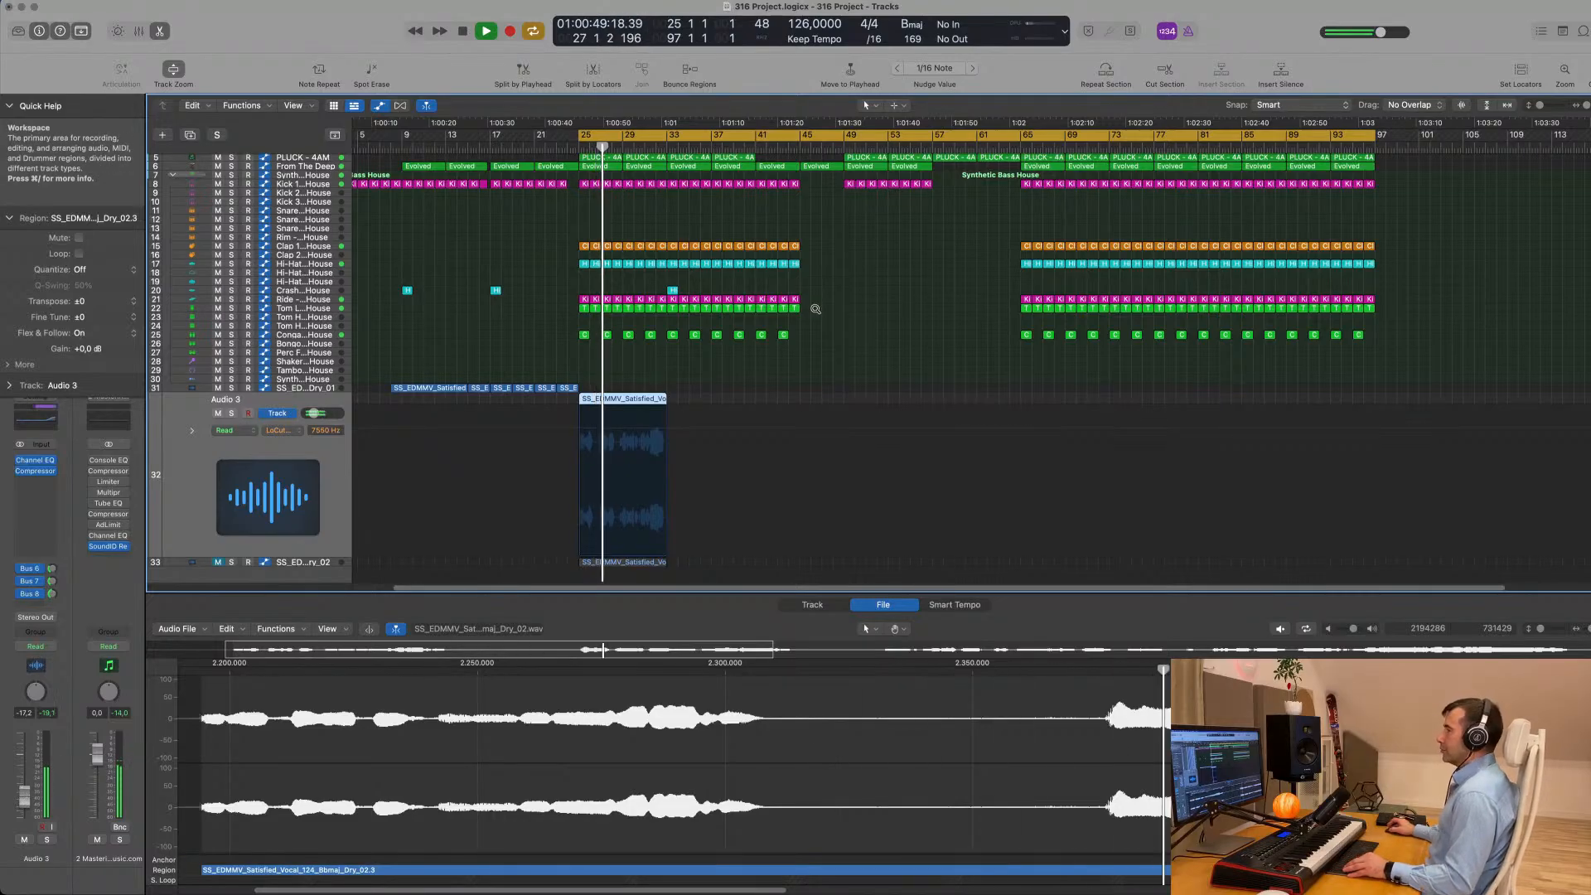
- Check Audio 3's Bus 6 echo send during playback and lower its Bus 7 reverb send to -17.6 dB
scroll(801, 401, up, 3)
scroll(820, 401, up, 5)
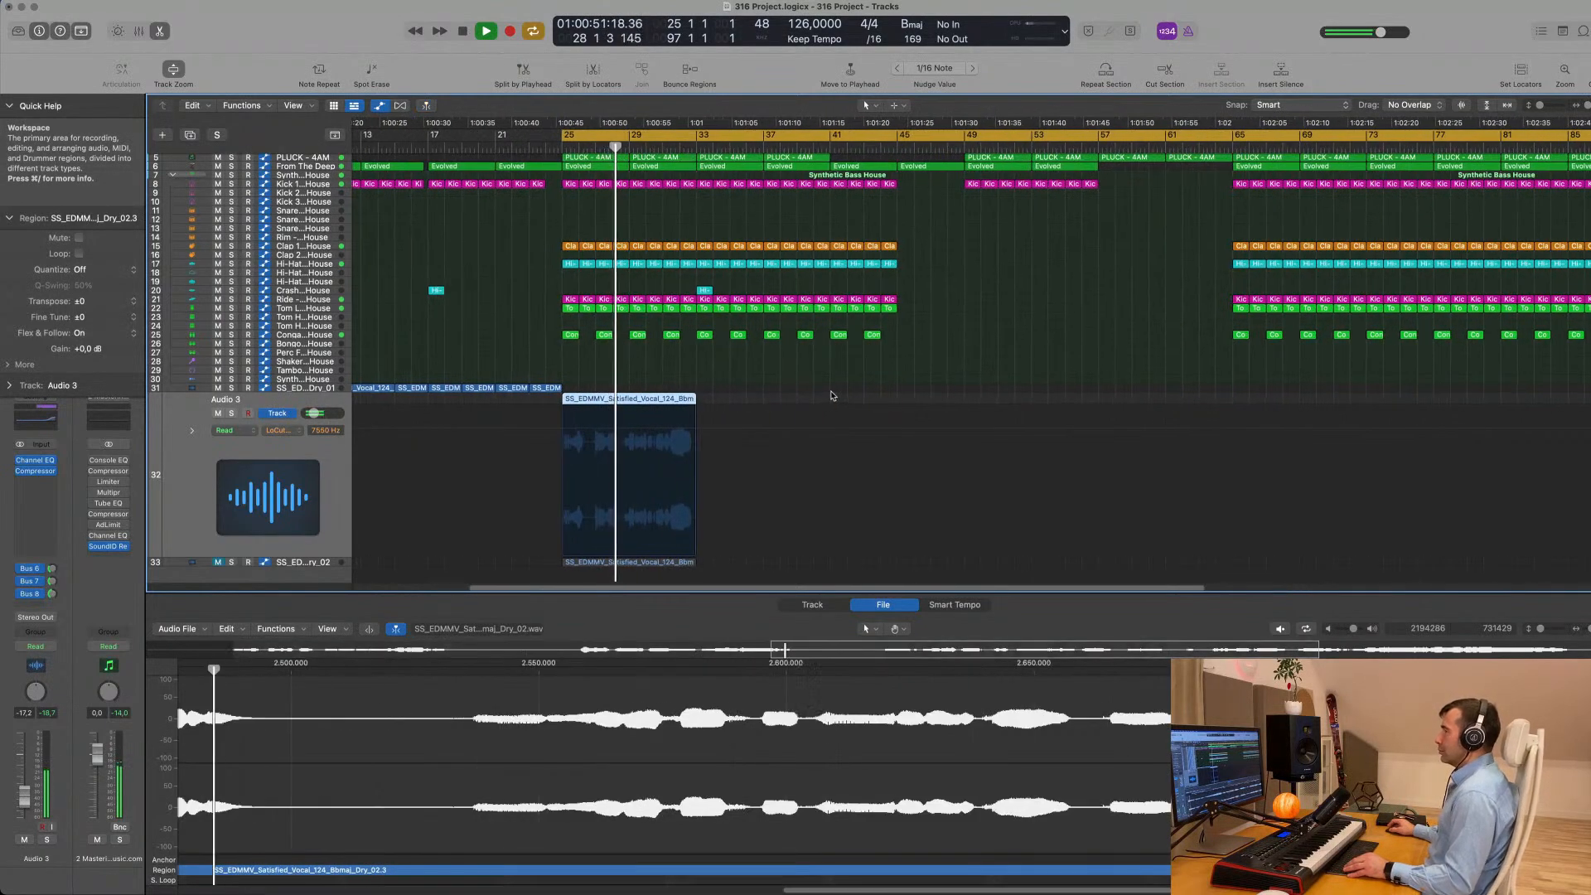
scroll(820, 401, down, 1)
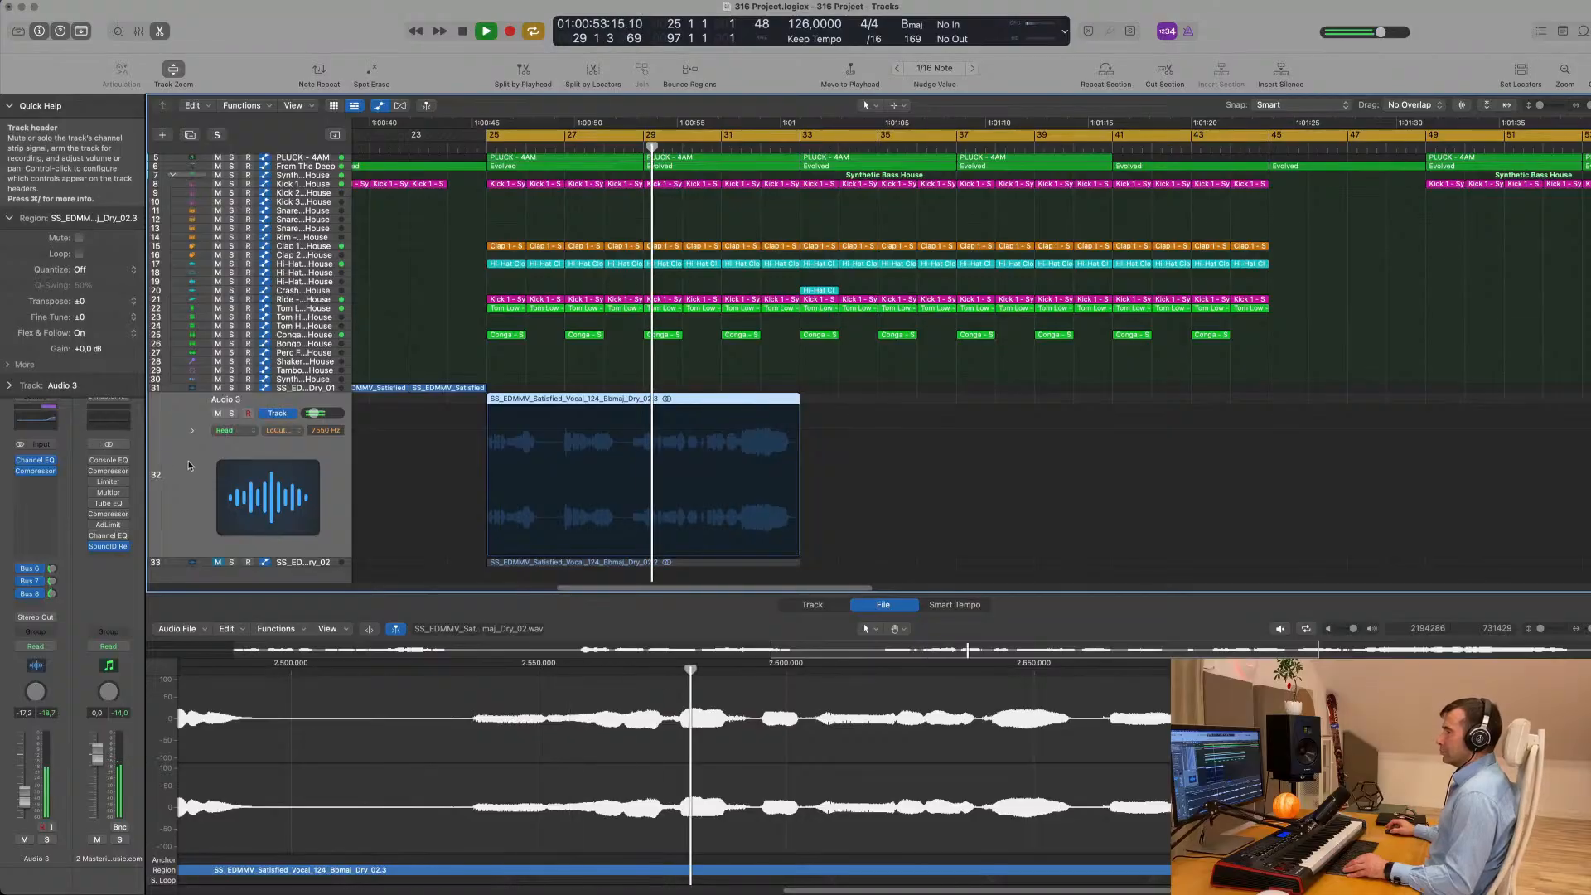
click(51, 570)
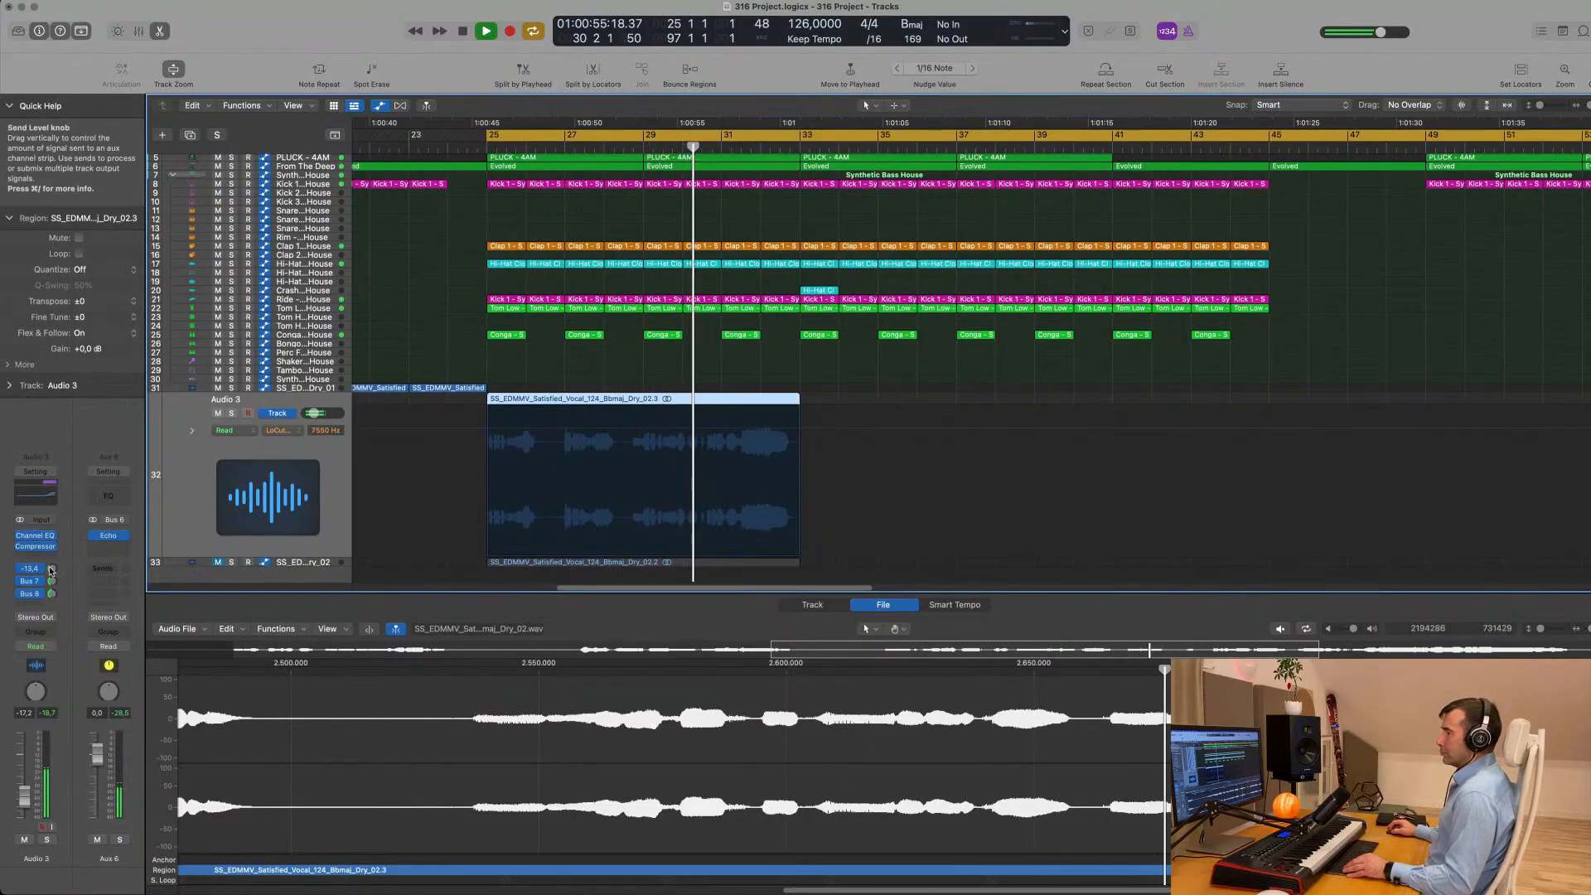
click(52, 583)
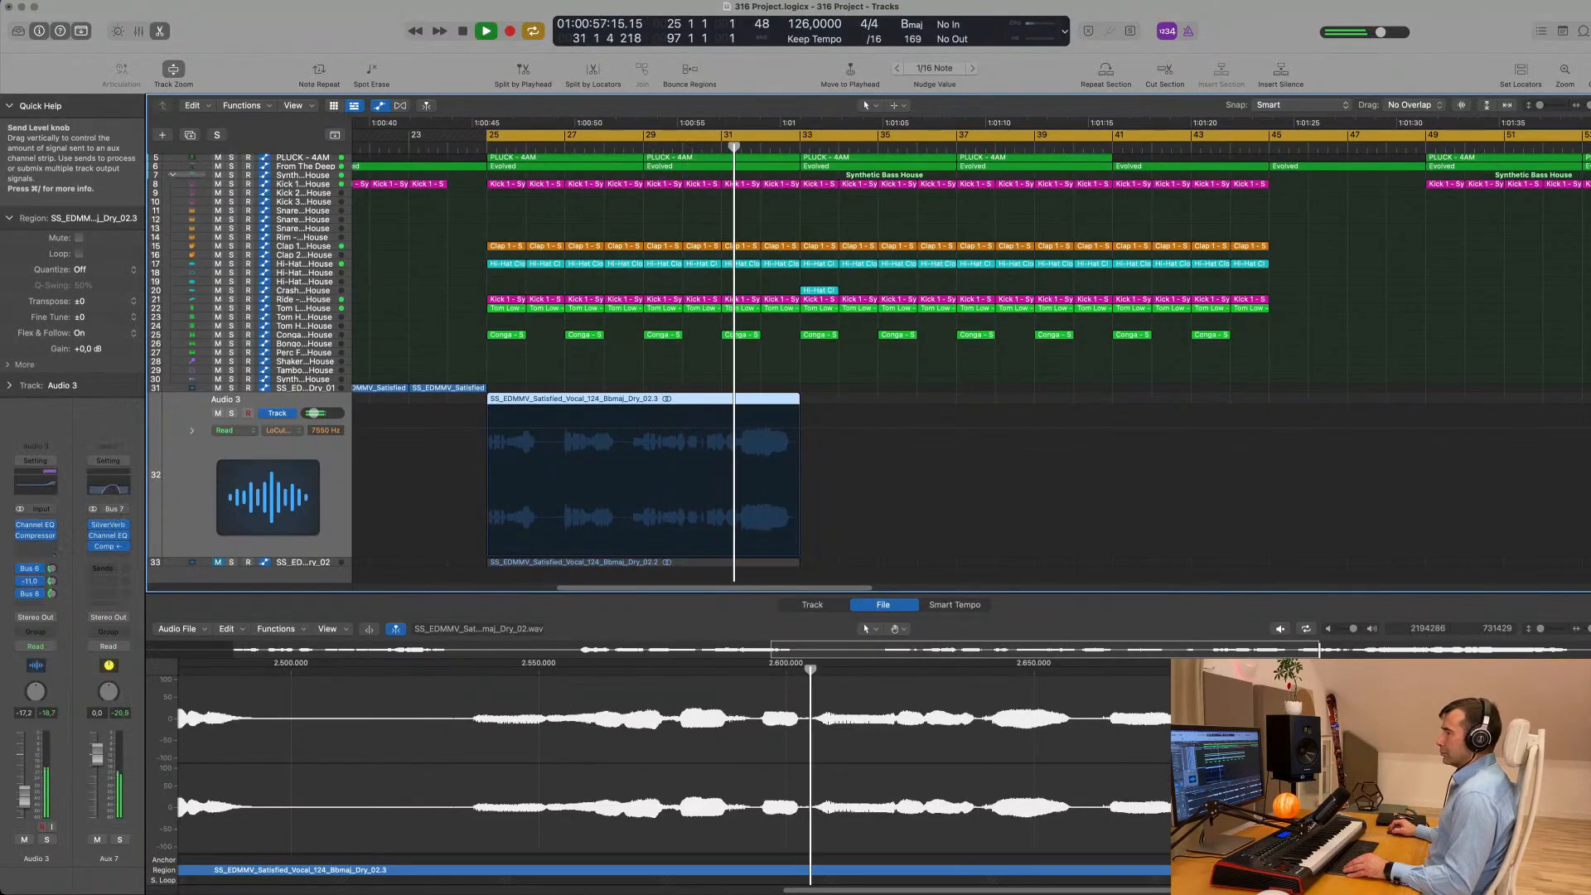
drag(51, 582, 52, 588)
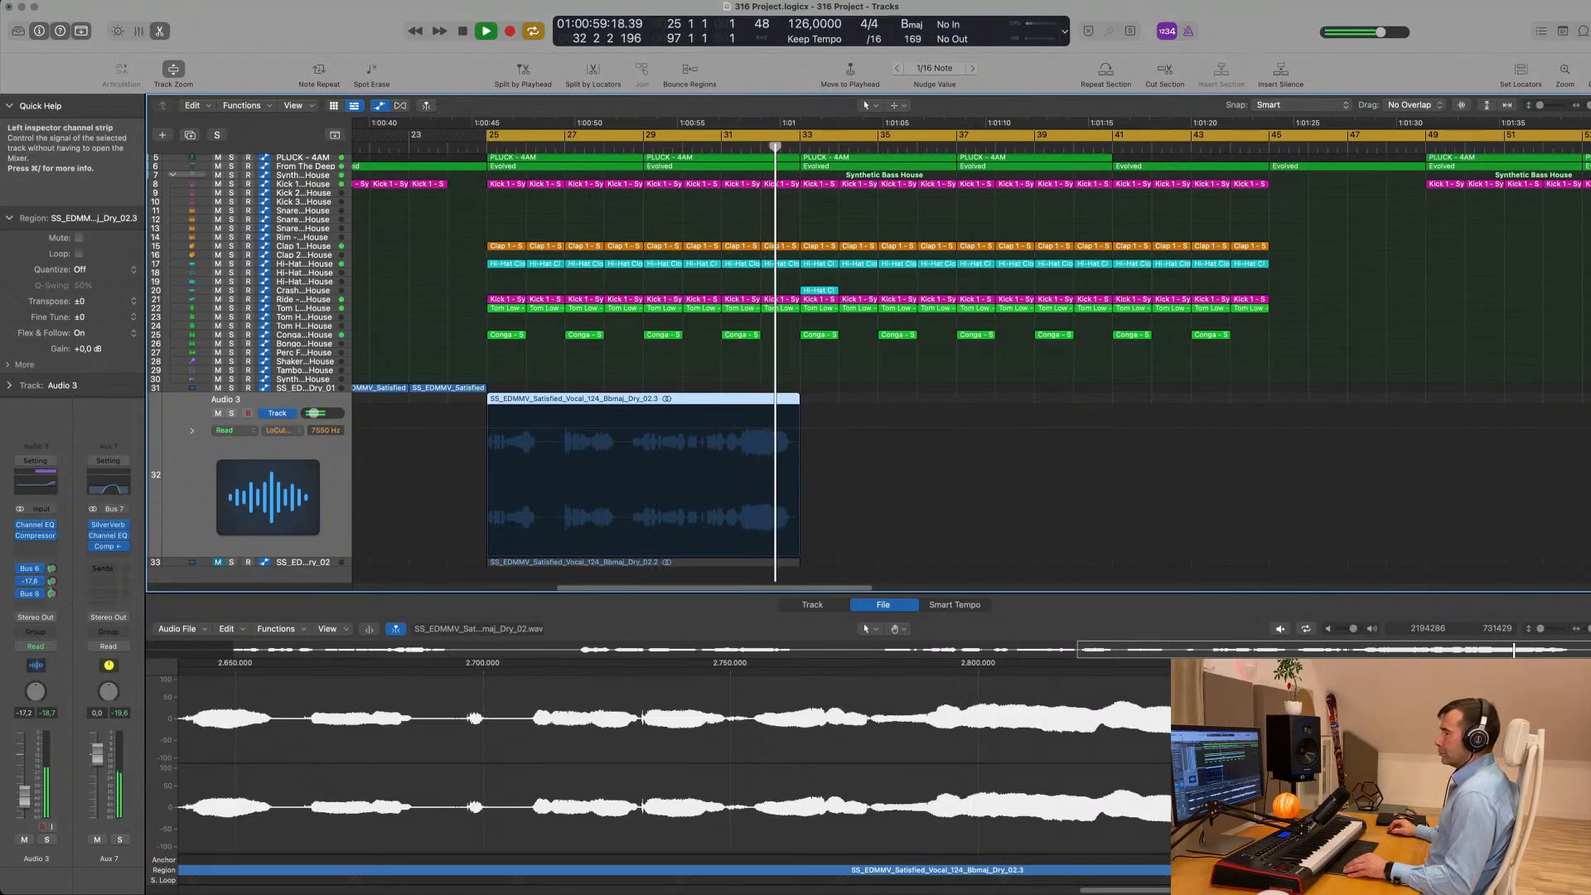
scroll(454, 518, down, 5)
key(space)
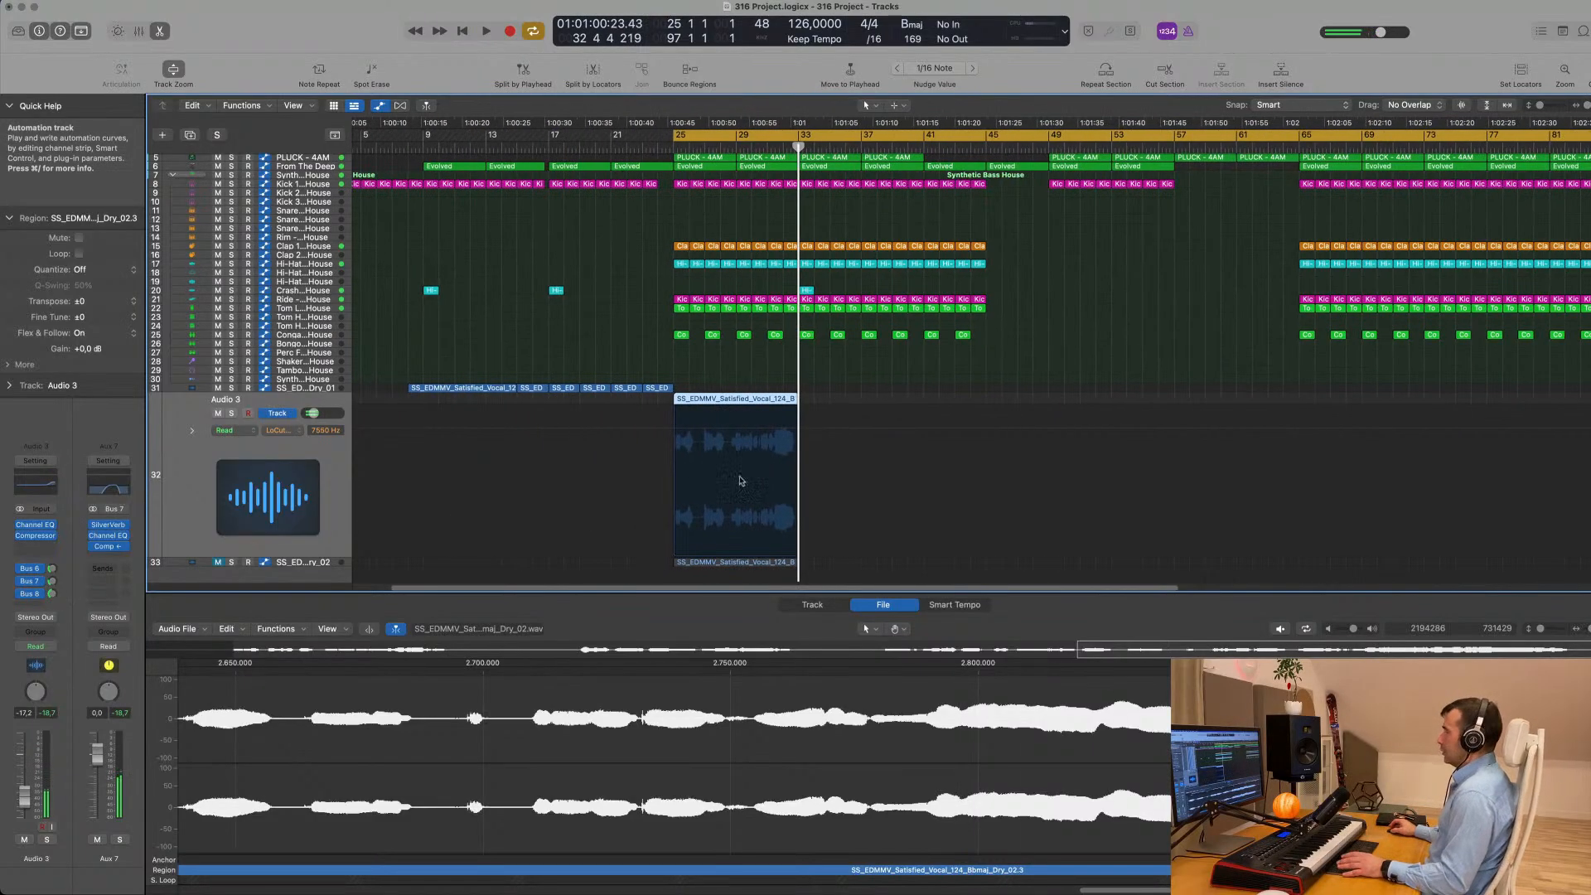
- Audition the vocal from bar 25 and move its region on Audio 3 to start at bar 33
key(space)
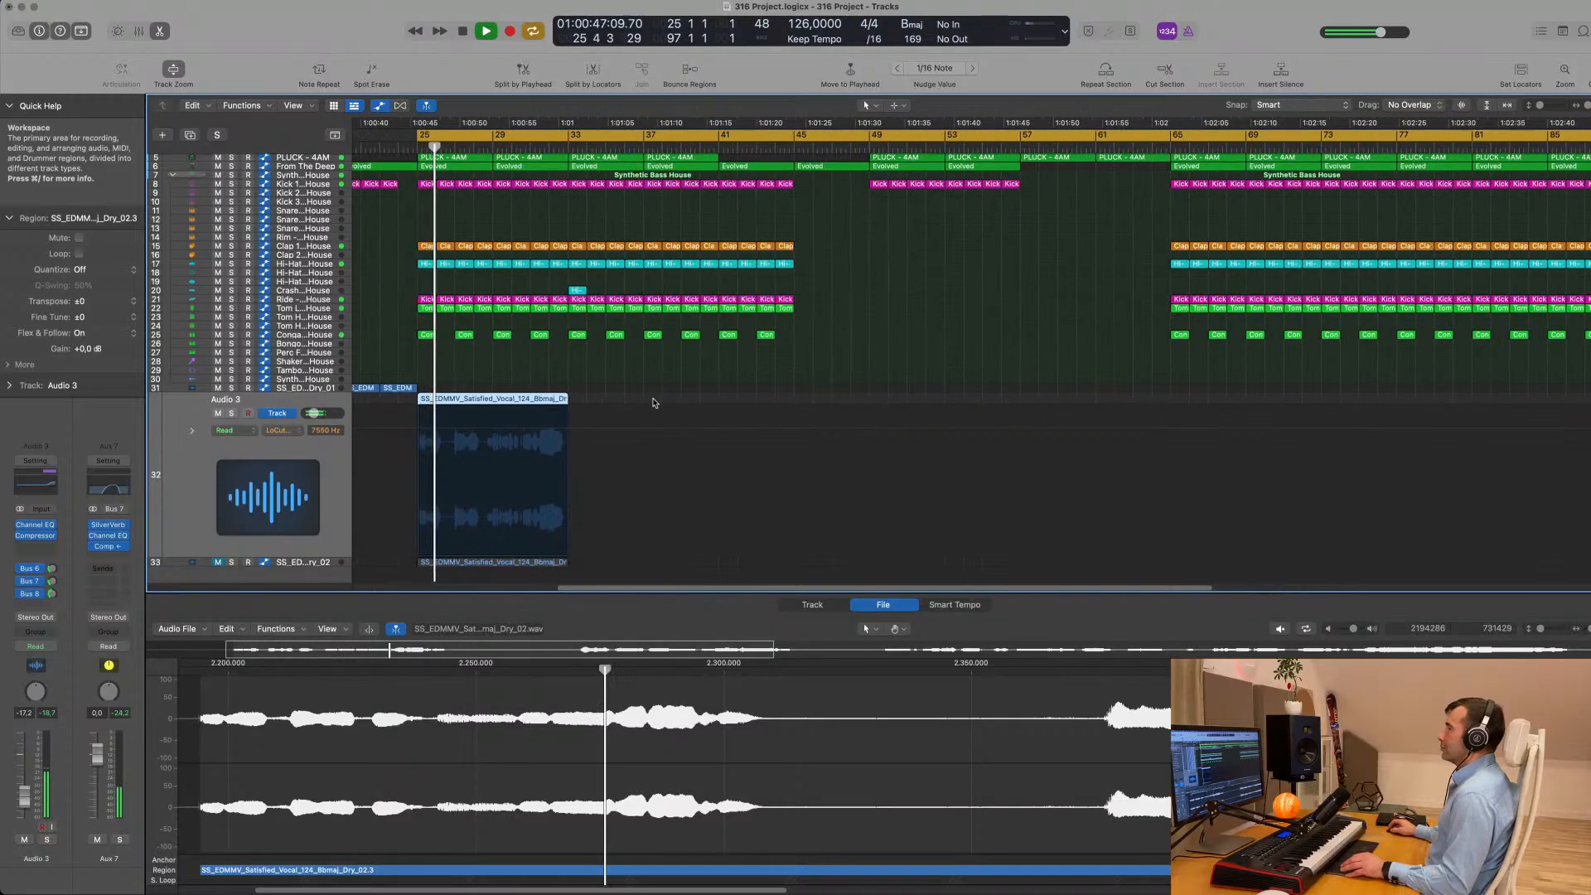
scroll(651, 399, up, 1)
key(space)
scroll(680, 384, up, 2)
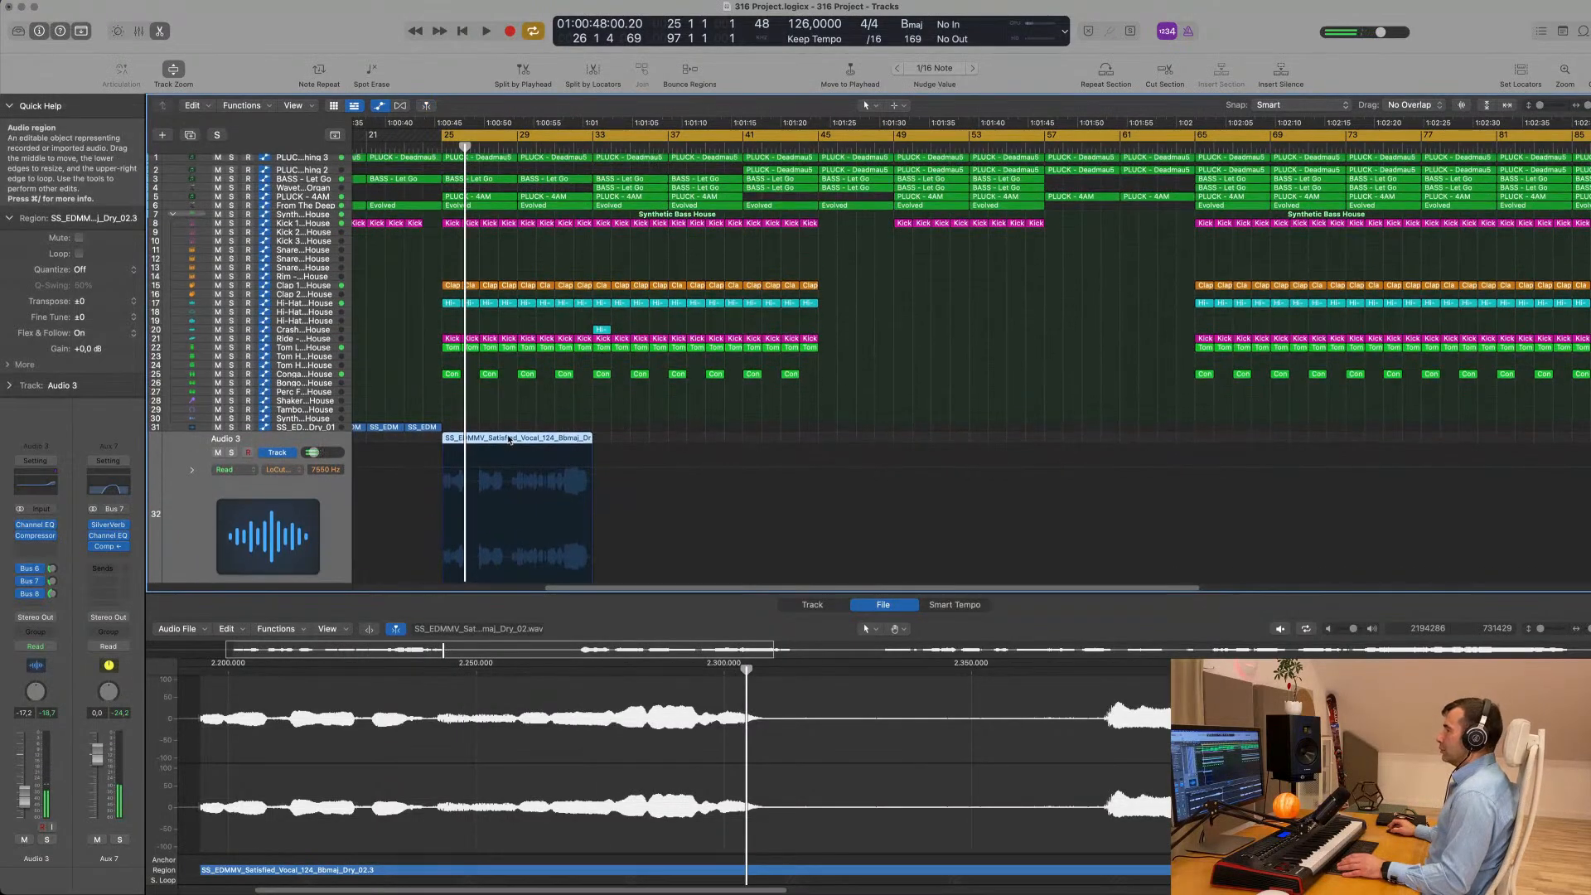
drag(522, 442, 674, 443)
key(space)
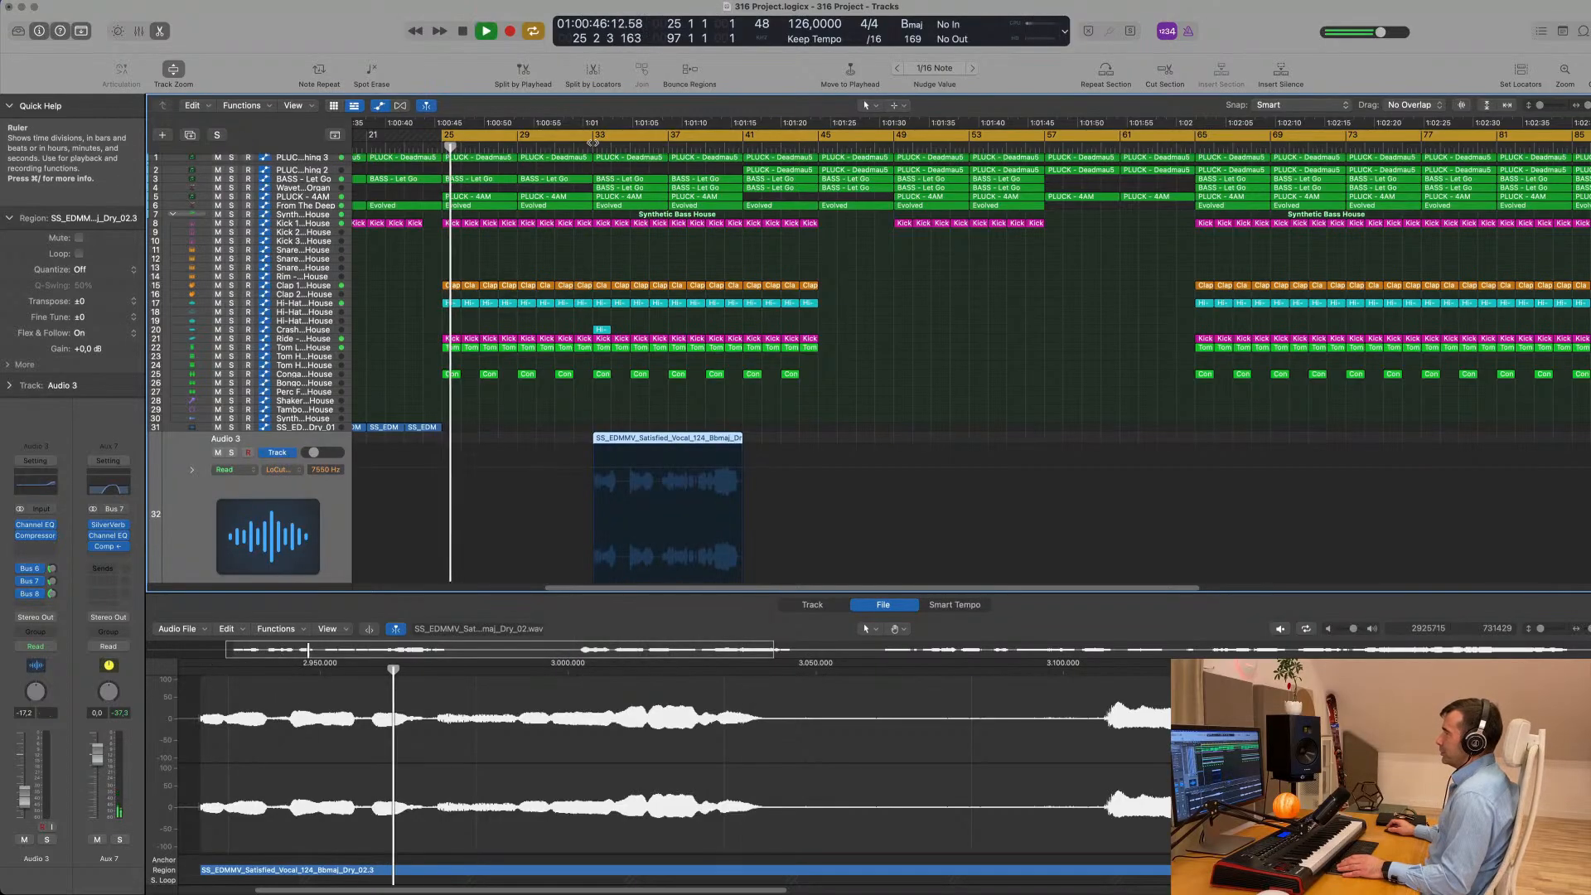
- Play the vocal from bar 33, split its Audio 3 region at bar 35 and delete the first two bars
click(593, 145)
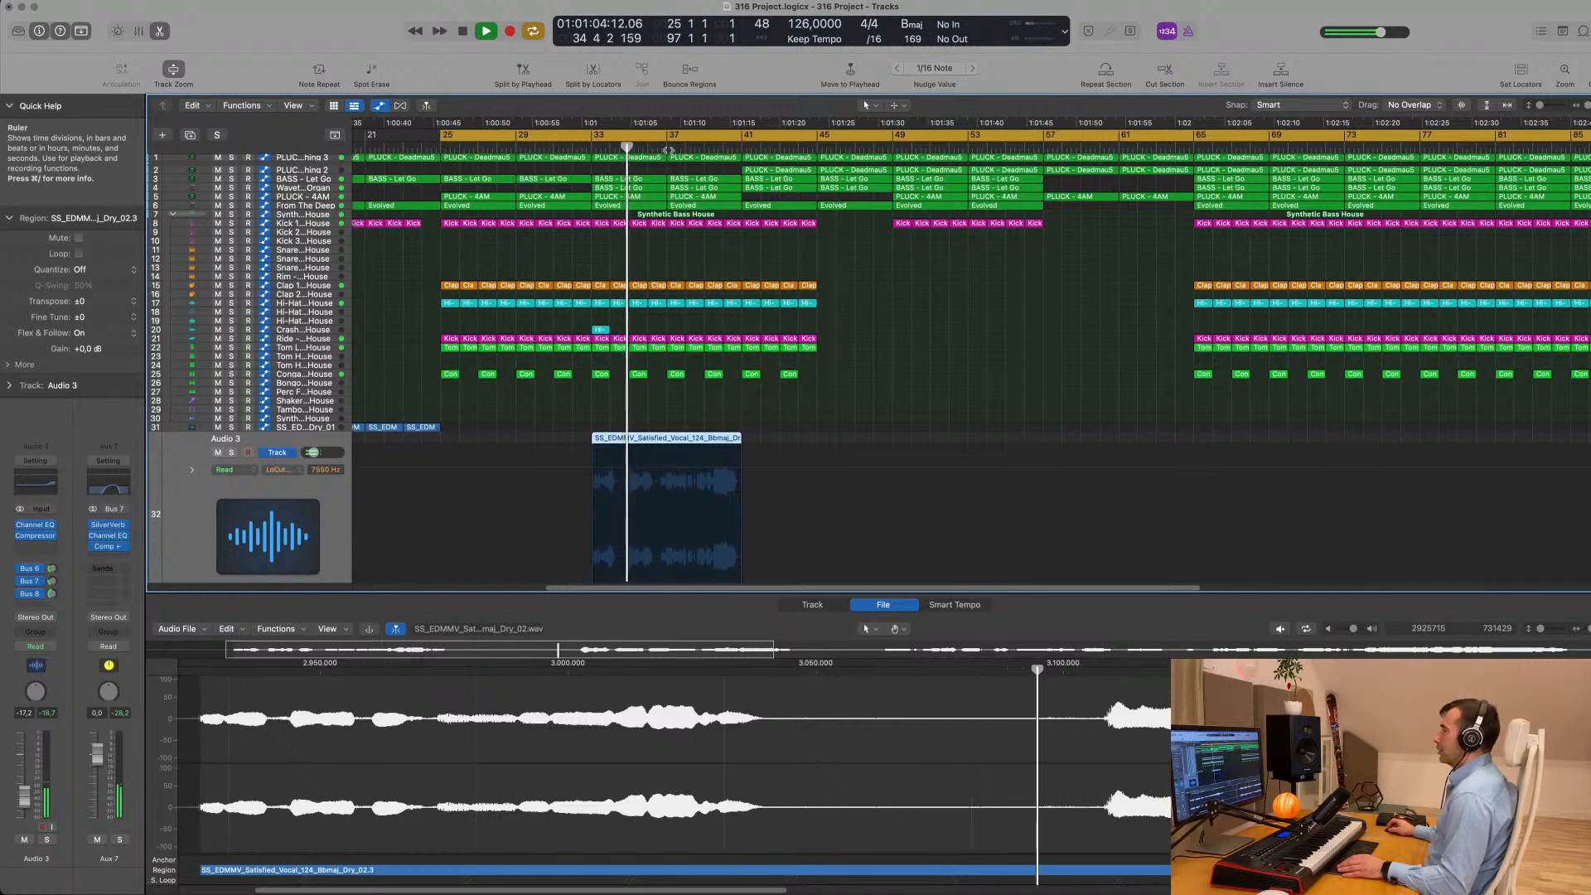
scroll(681, 336, up, 3)
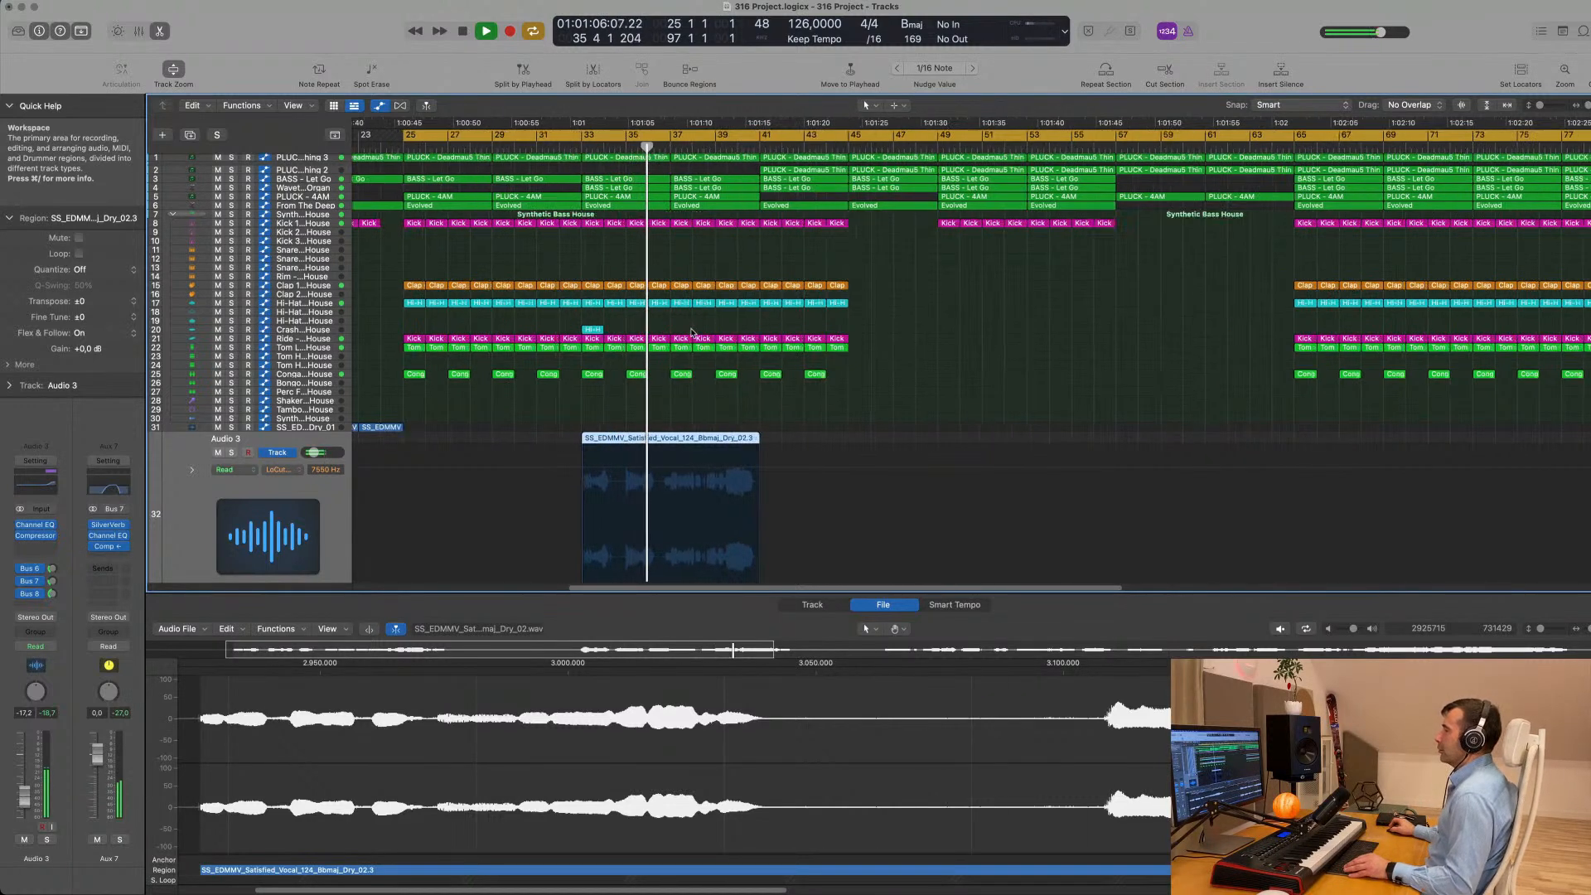
scroll(680, 335, down, 1)
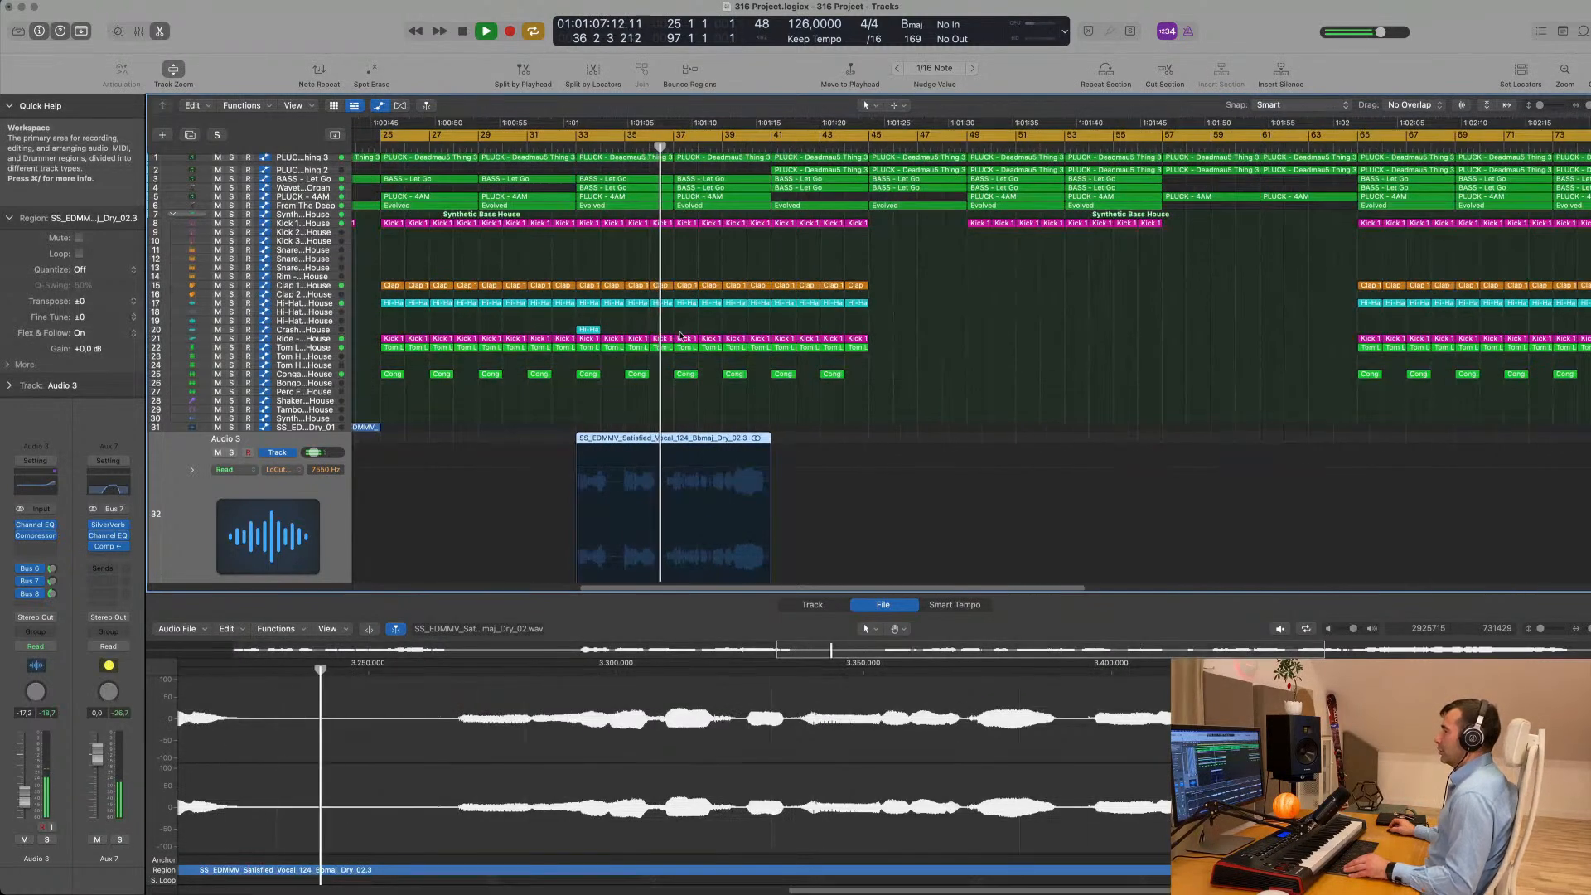
click(625, 439)
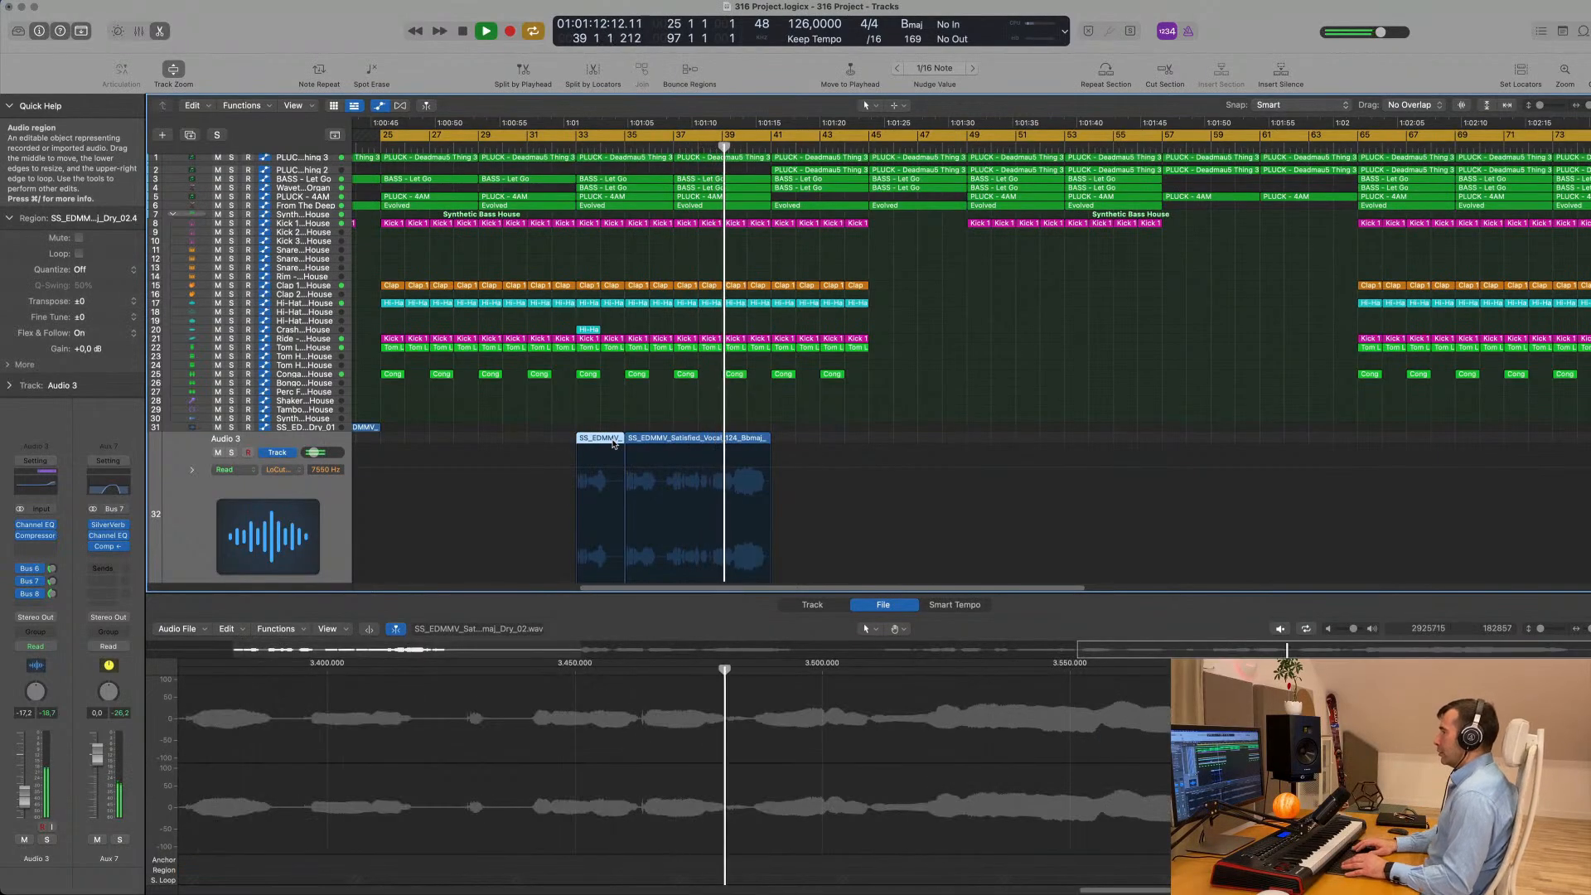
key(Delete)
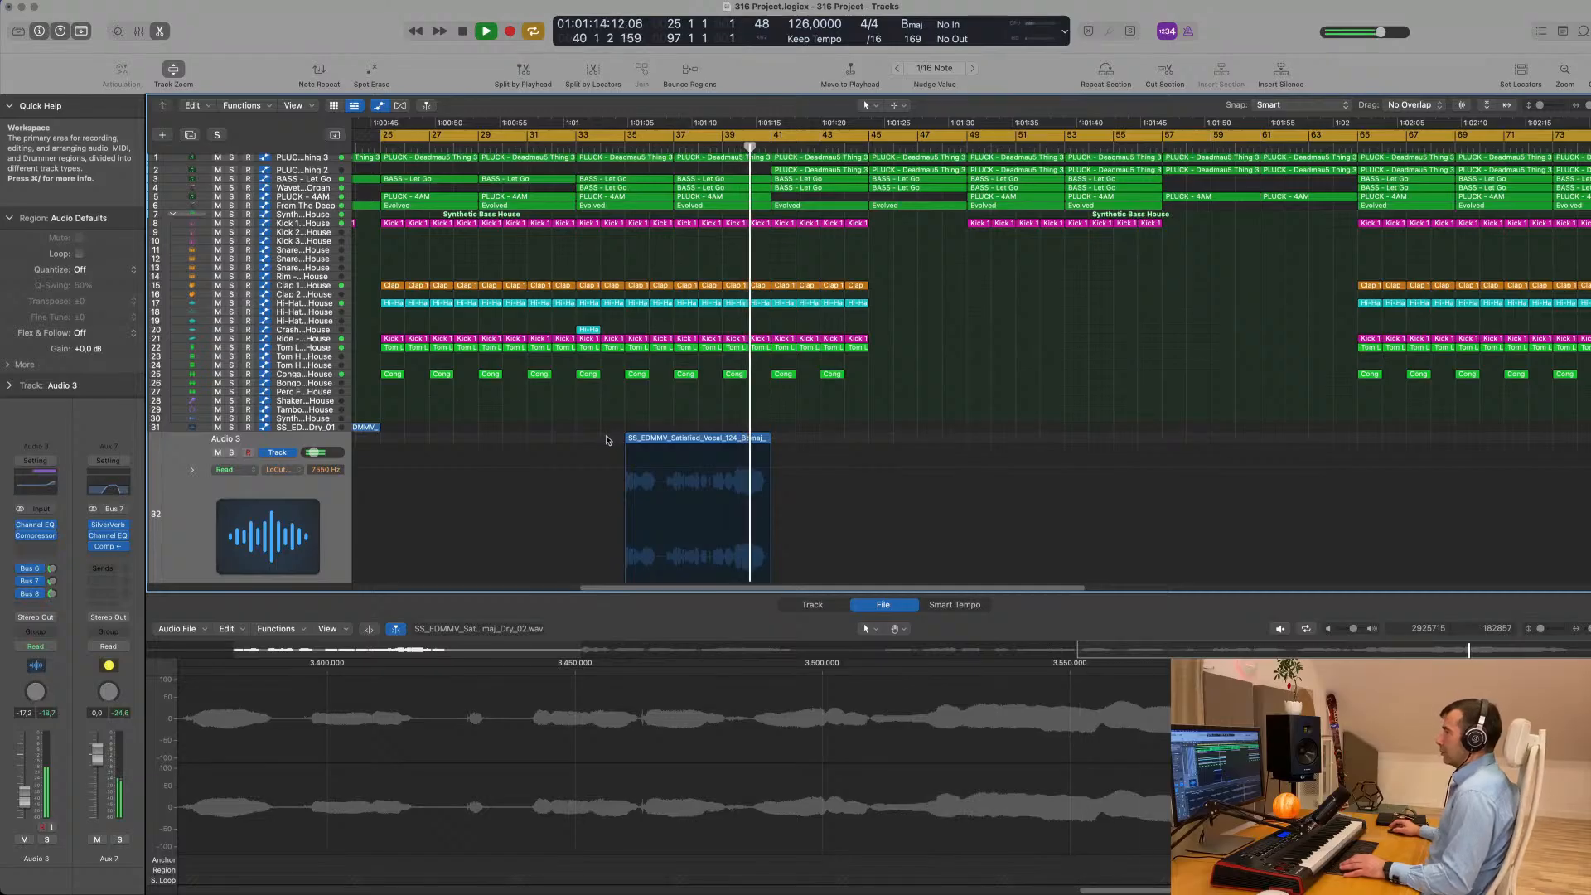
- Move the trimmed vocal region on Audio 3 to start at bar 41 and restart playback
drag(699, 436, 847, 441)
key(space)
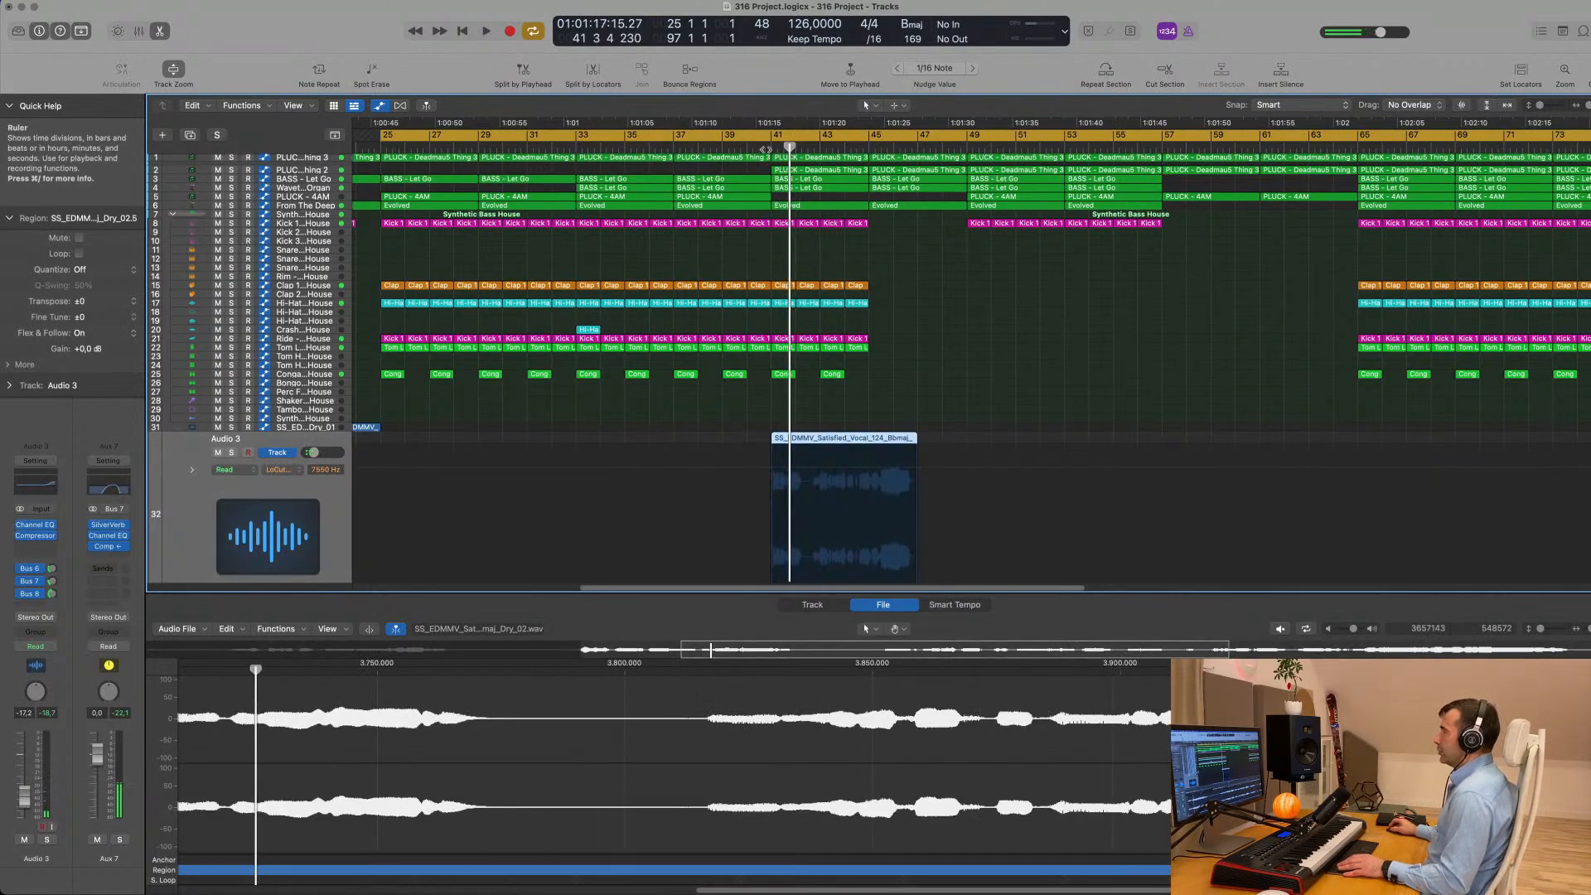
click(763, 150)
key(super+Left)
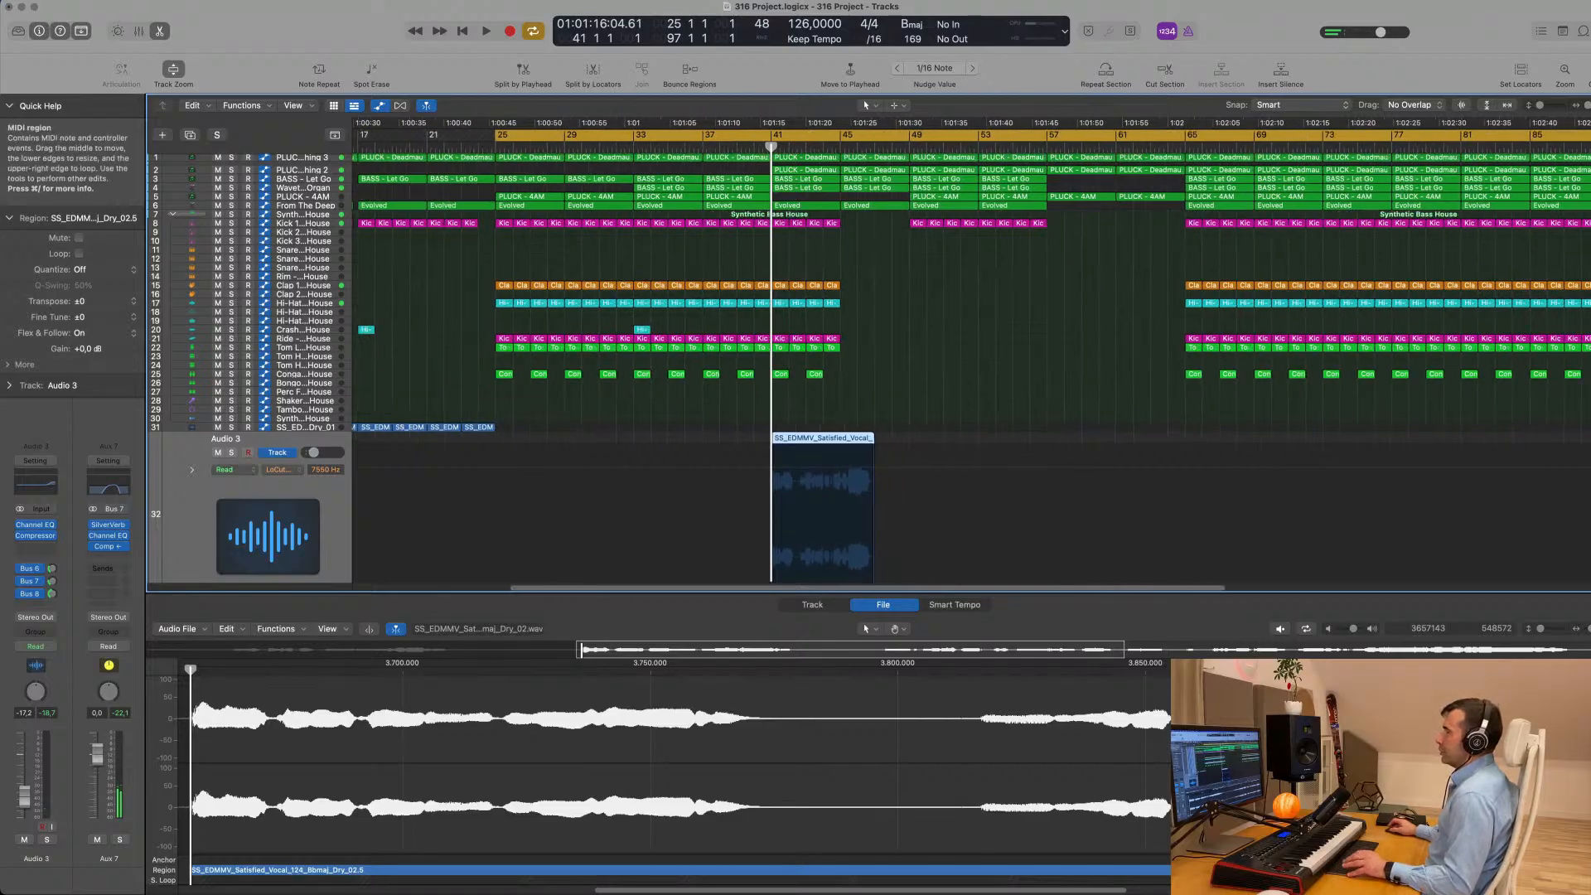
key(space)
scroll(611, 164, up, 1)
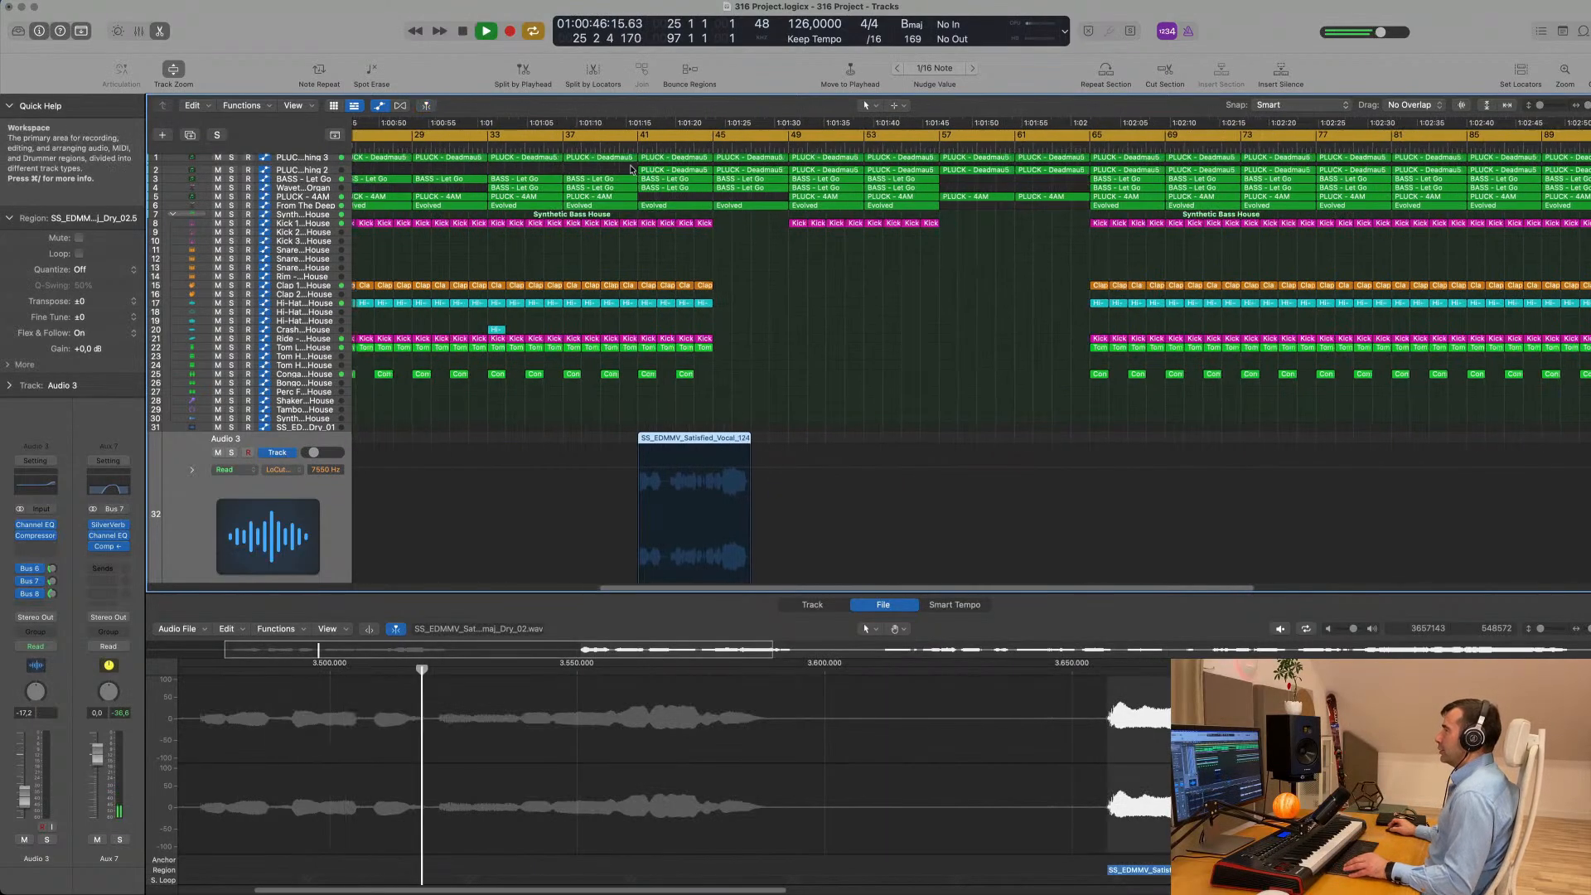
- Audition the vocal region against the arrangement from just before bar 41 through its end
click(618, 149)
drag(609, 166, 627, 156)
click(785, 319)
scroll(801, 328, right, 3)
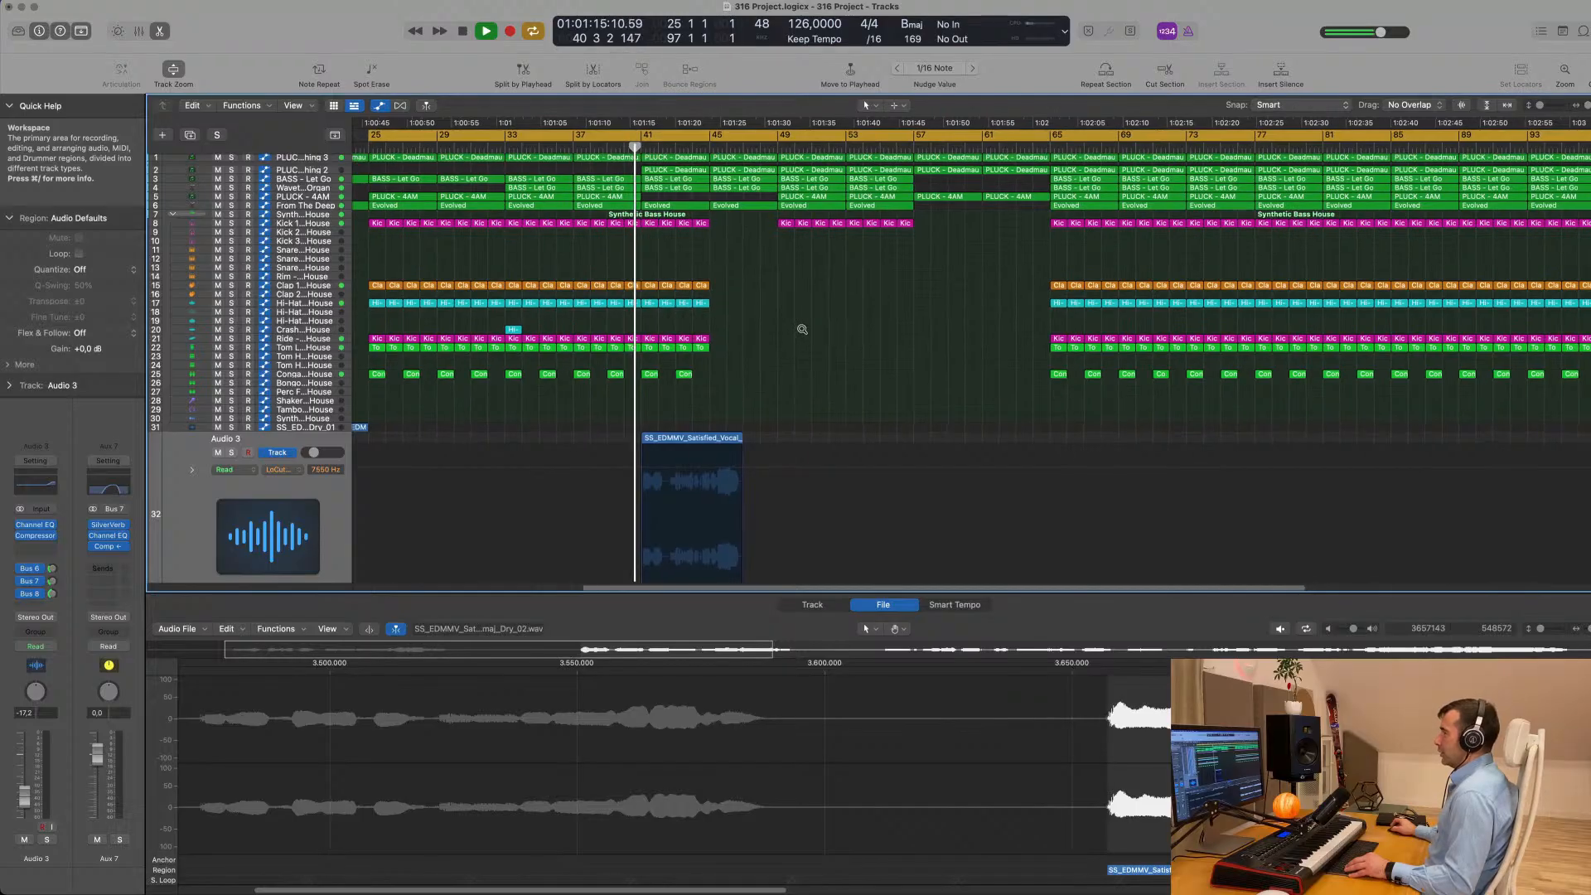
scroll(800, 334, up, 5)
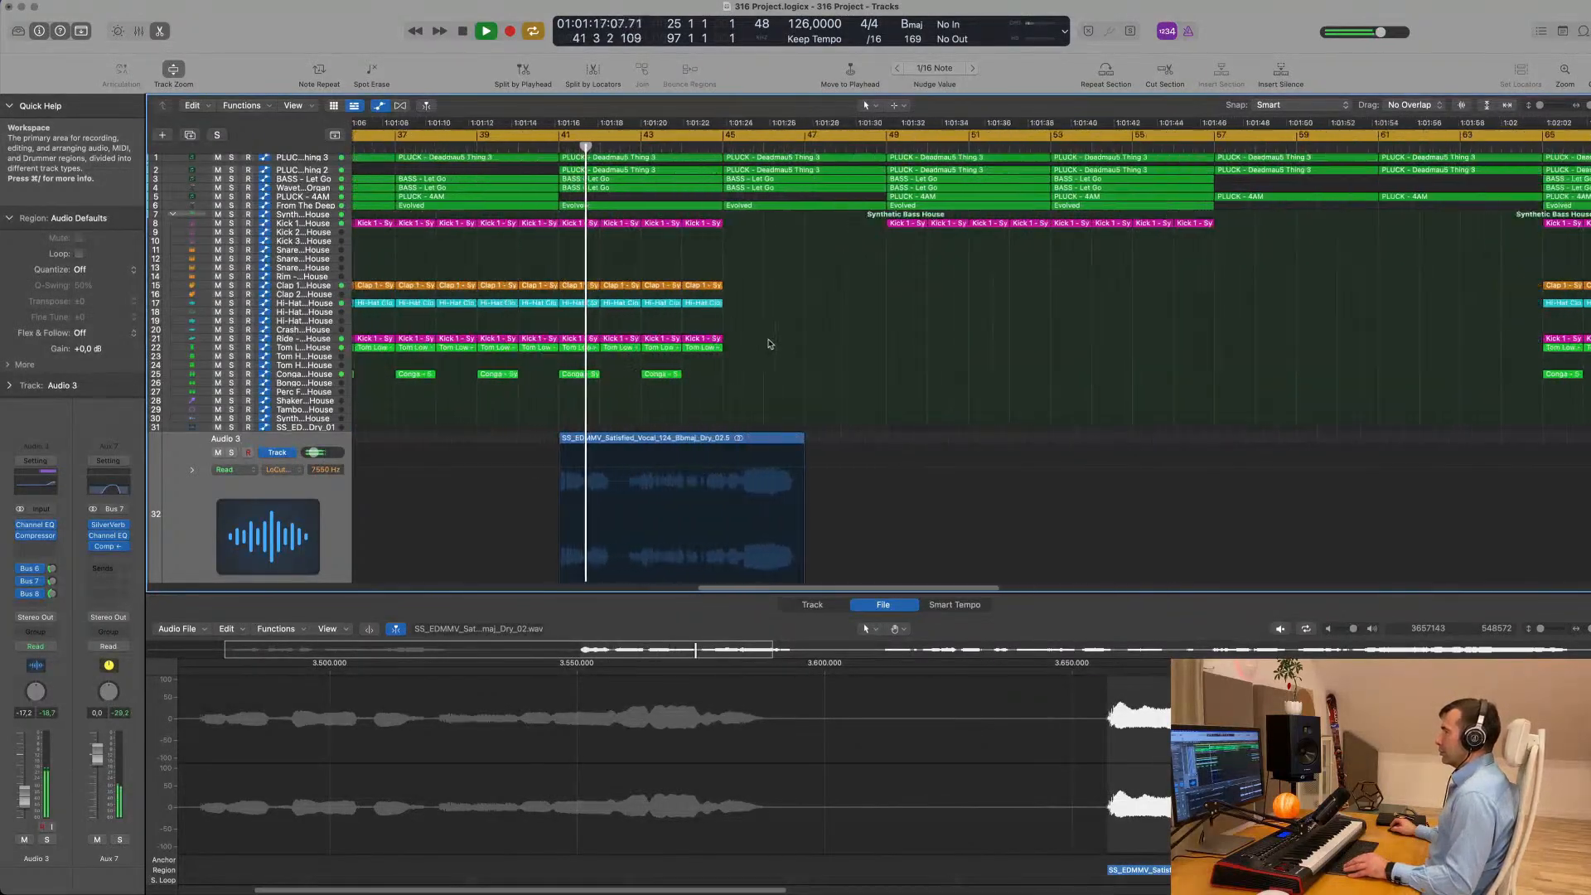
scroll(754, 377, down, 2)
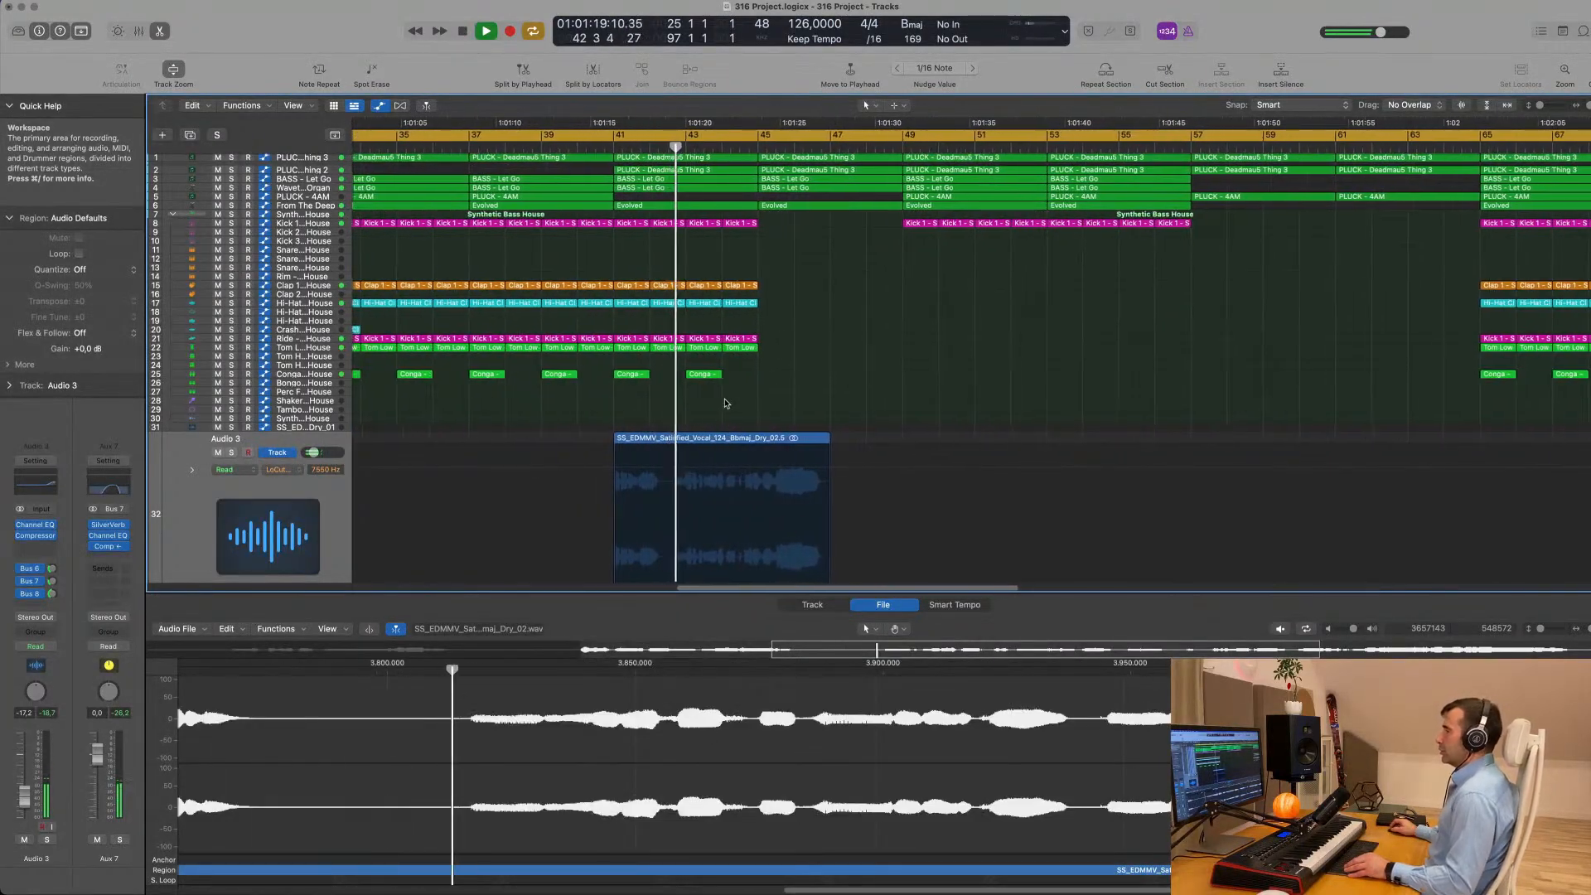
scroll(762, 408, up, 4)
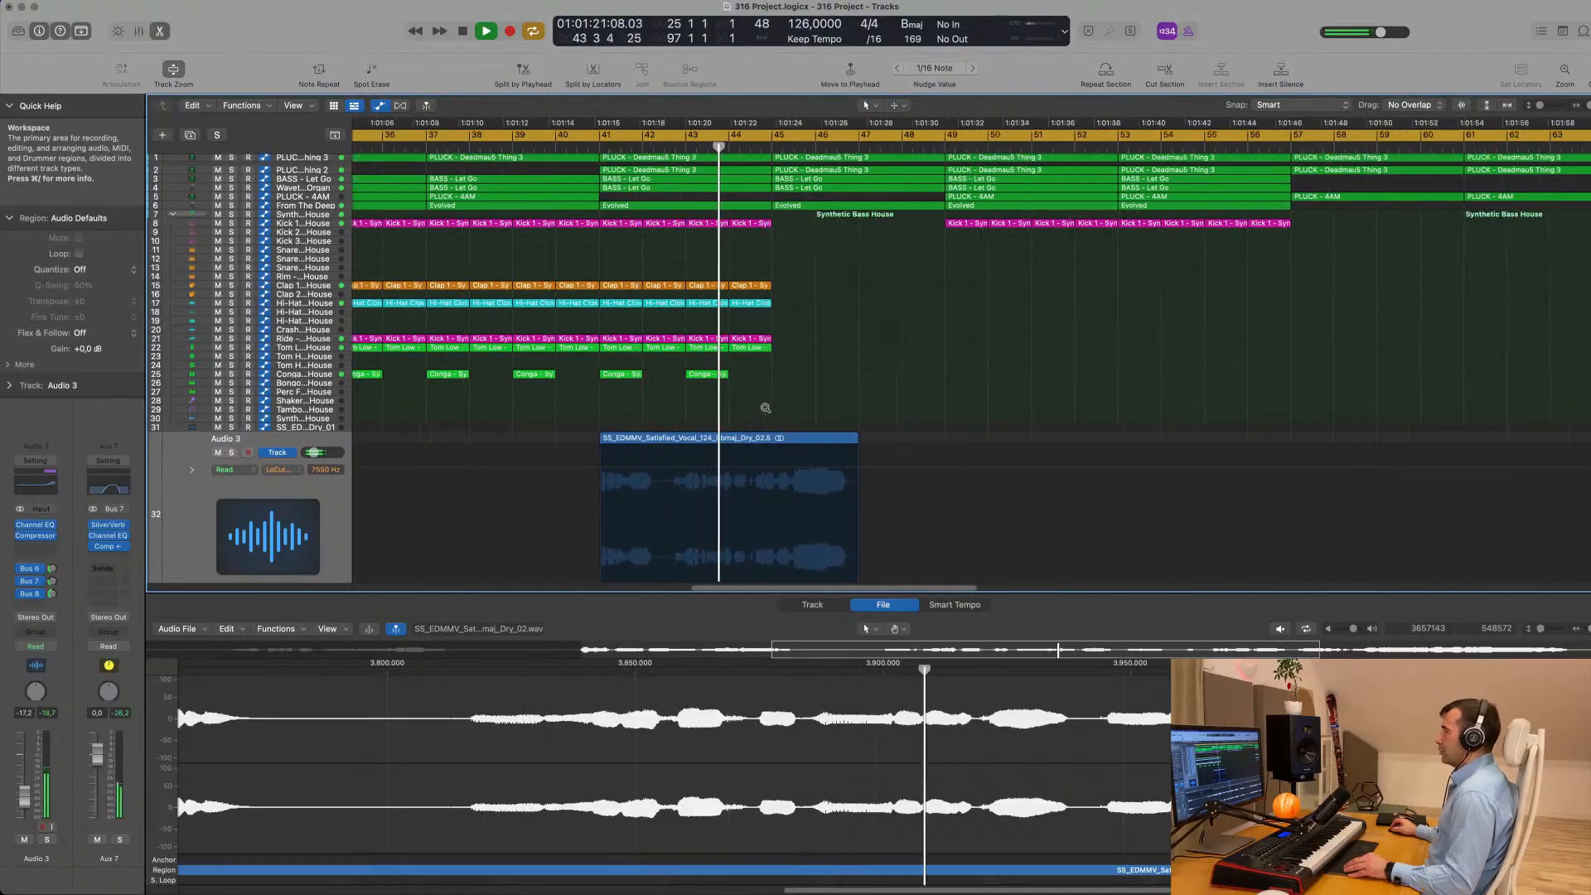
scroll(802, 408, down, 3)
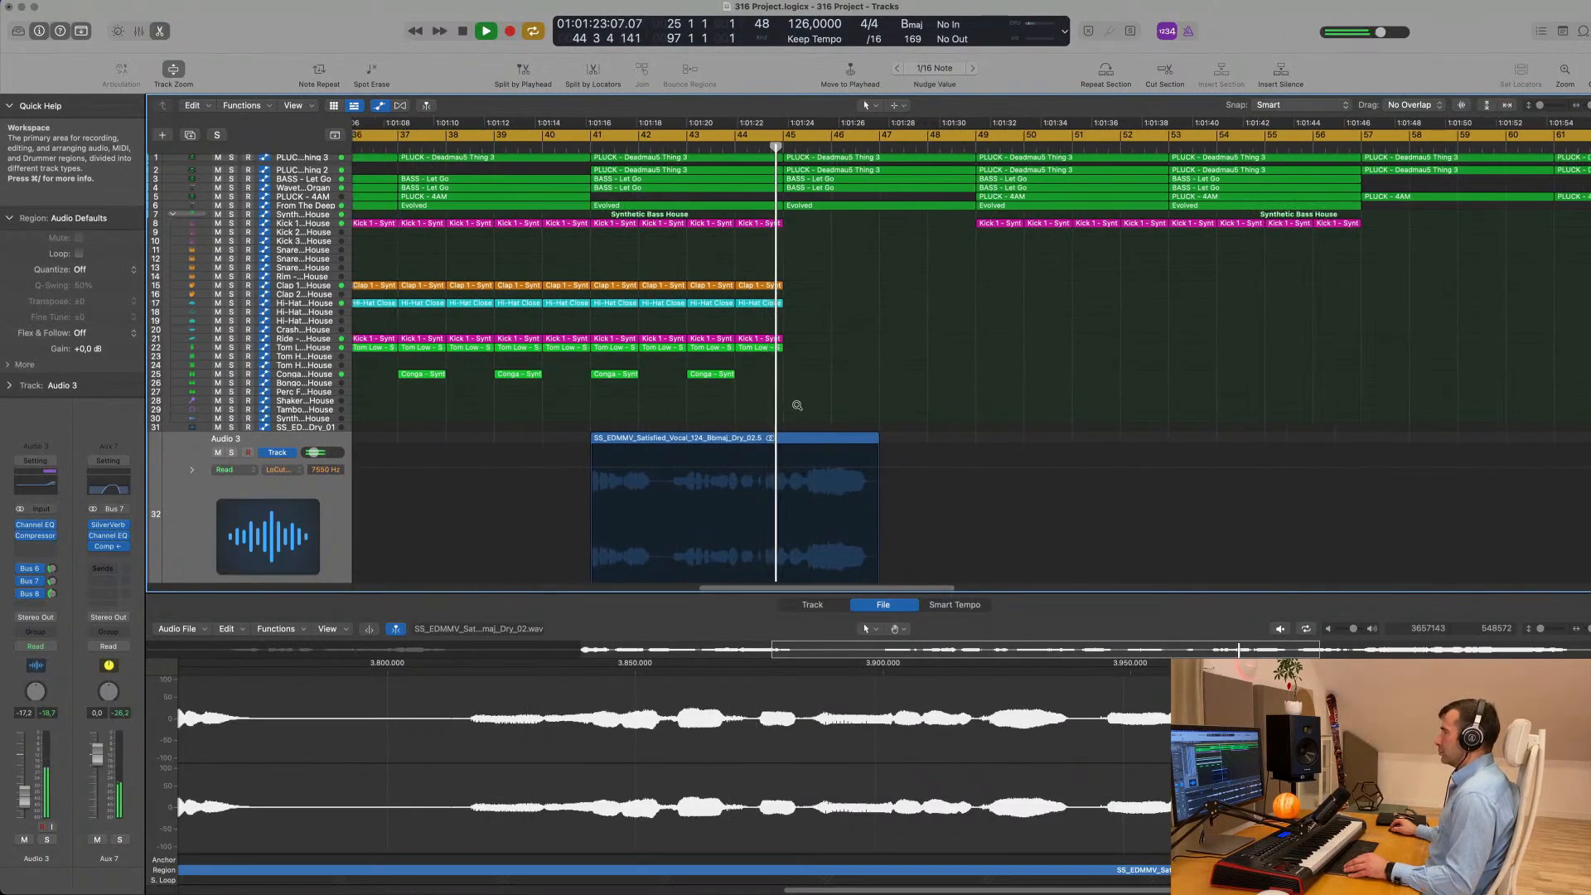
scroll(787, 410, up, 3)
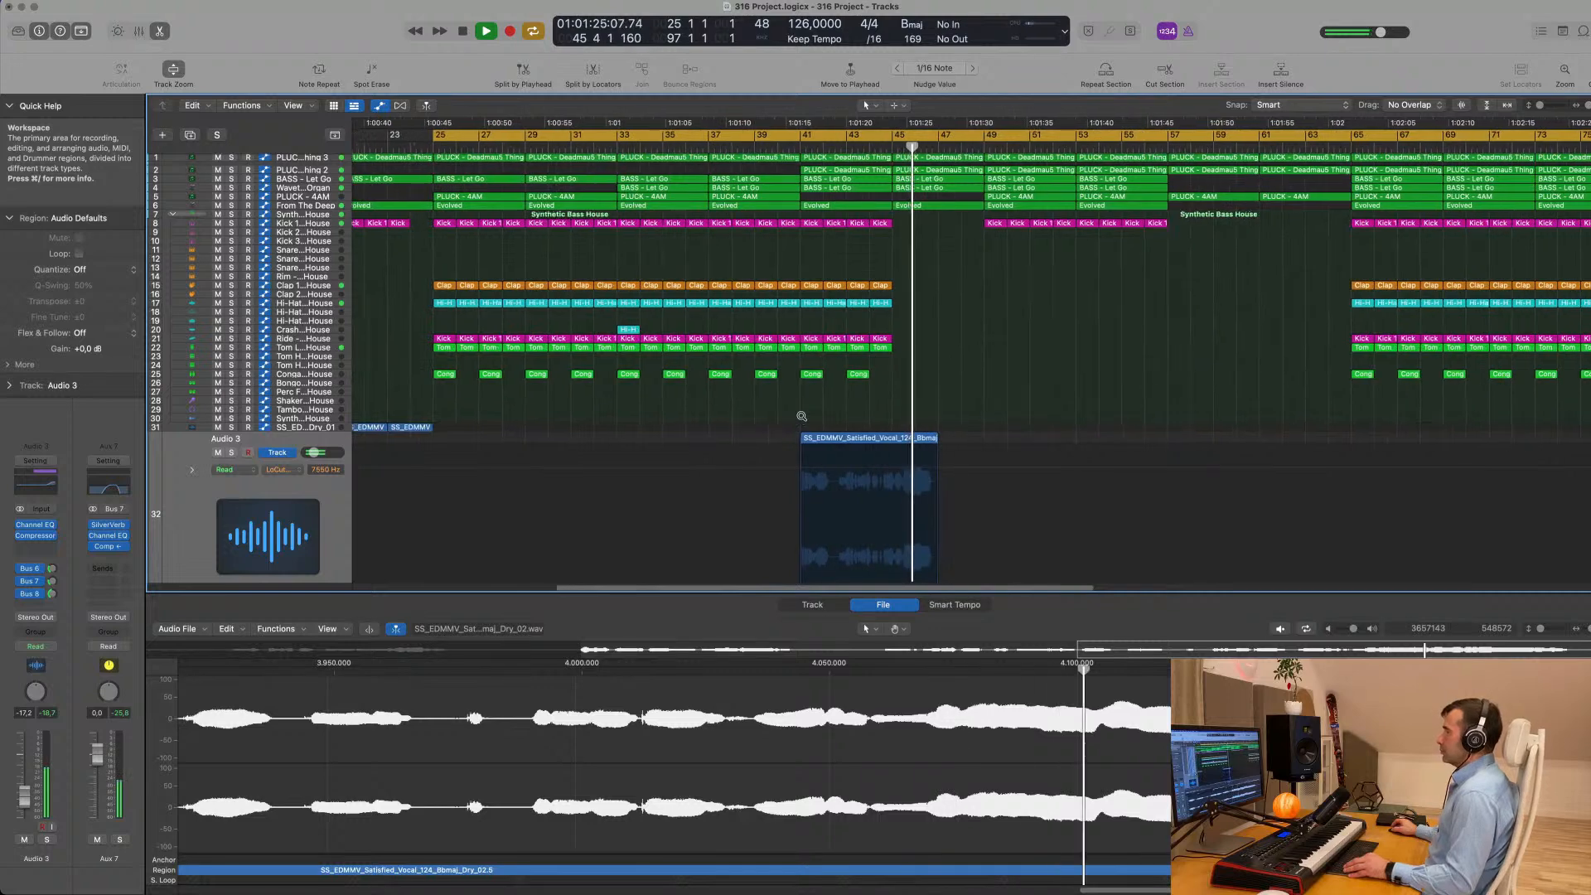
- Move the vocal region to start at bar 45 and audition the passage leading into it
drag(738, 464, 895, 290)
key(space)
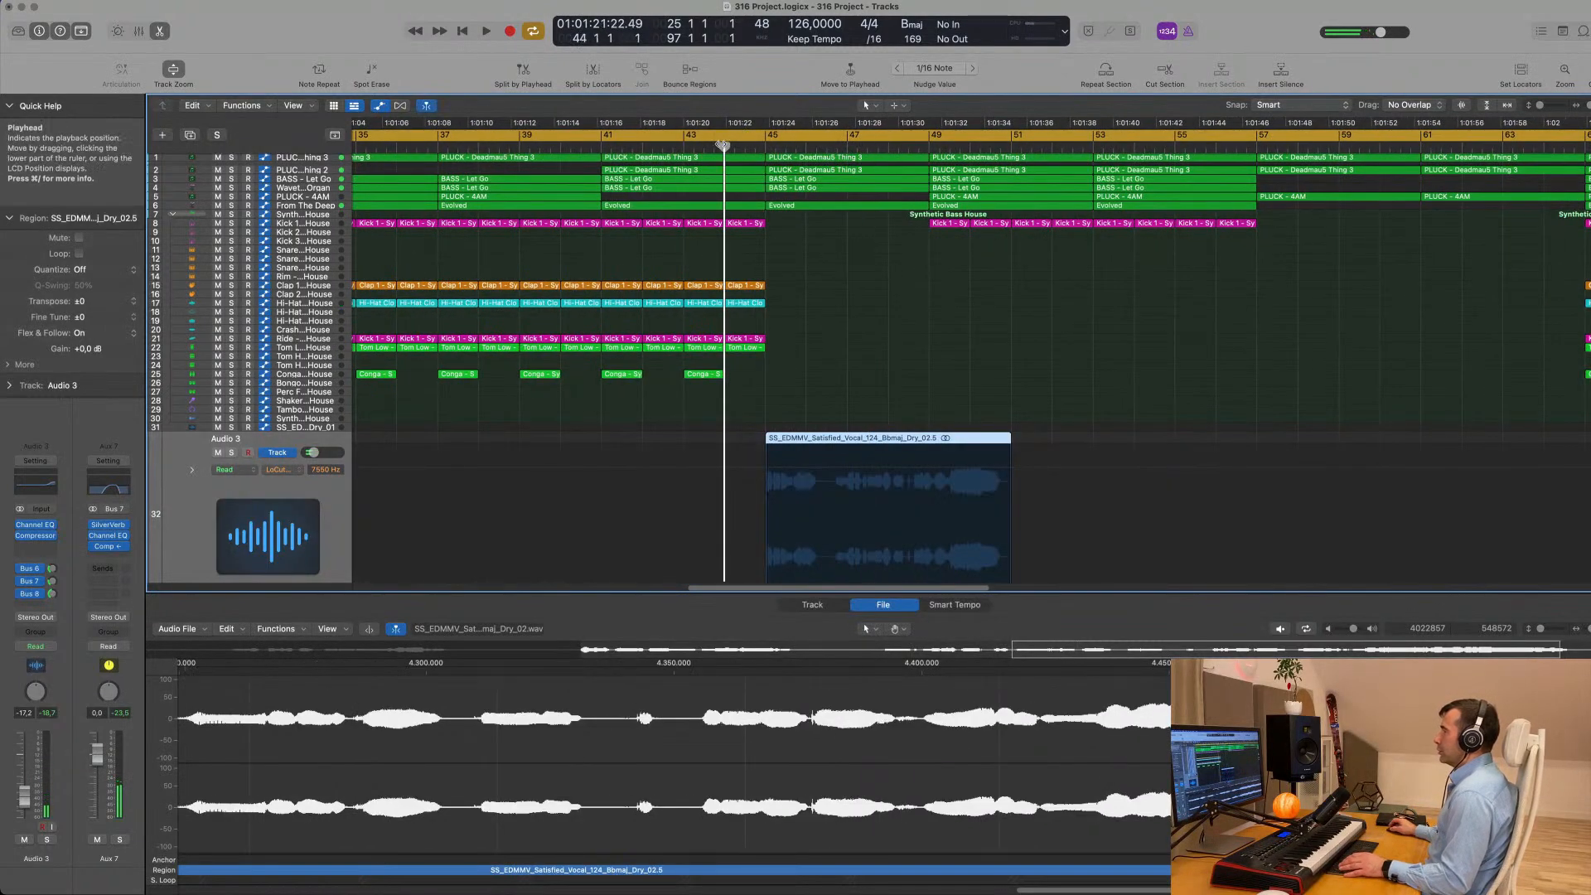
key(space)
scroll(780, 218, down, 5)
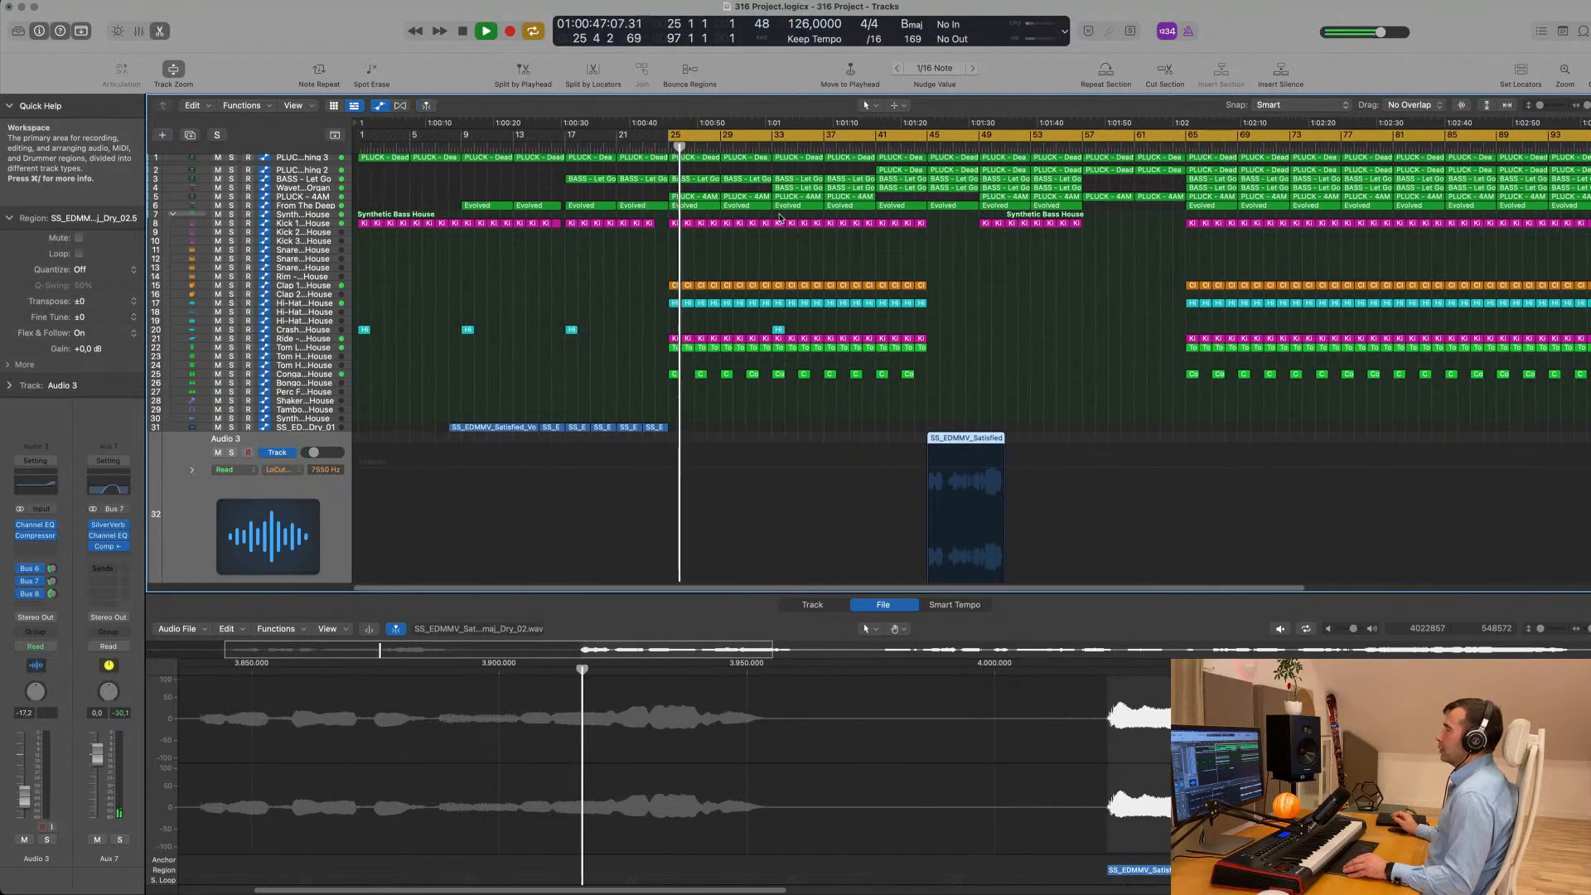
click(850, 150)
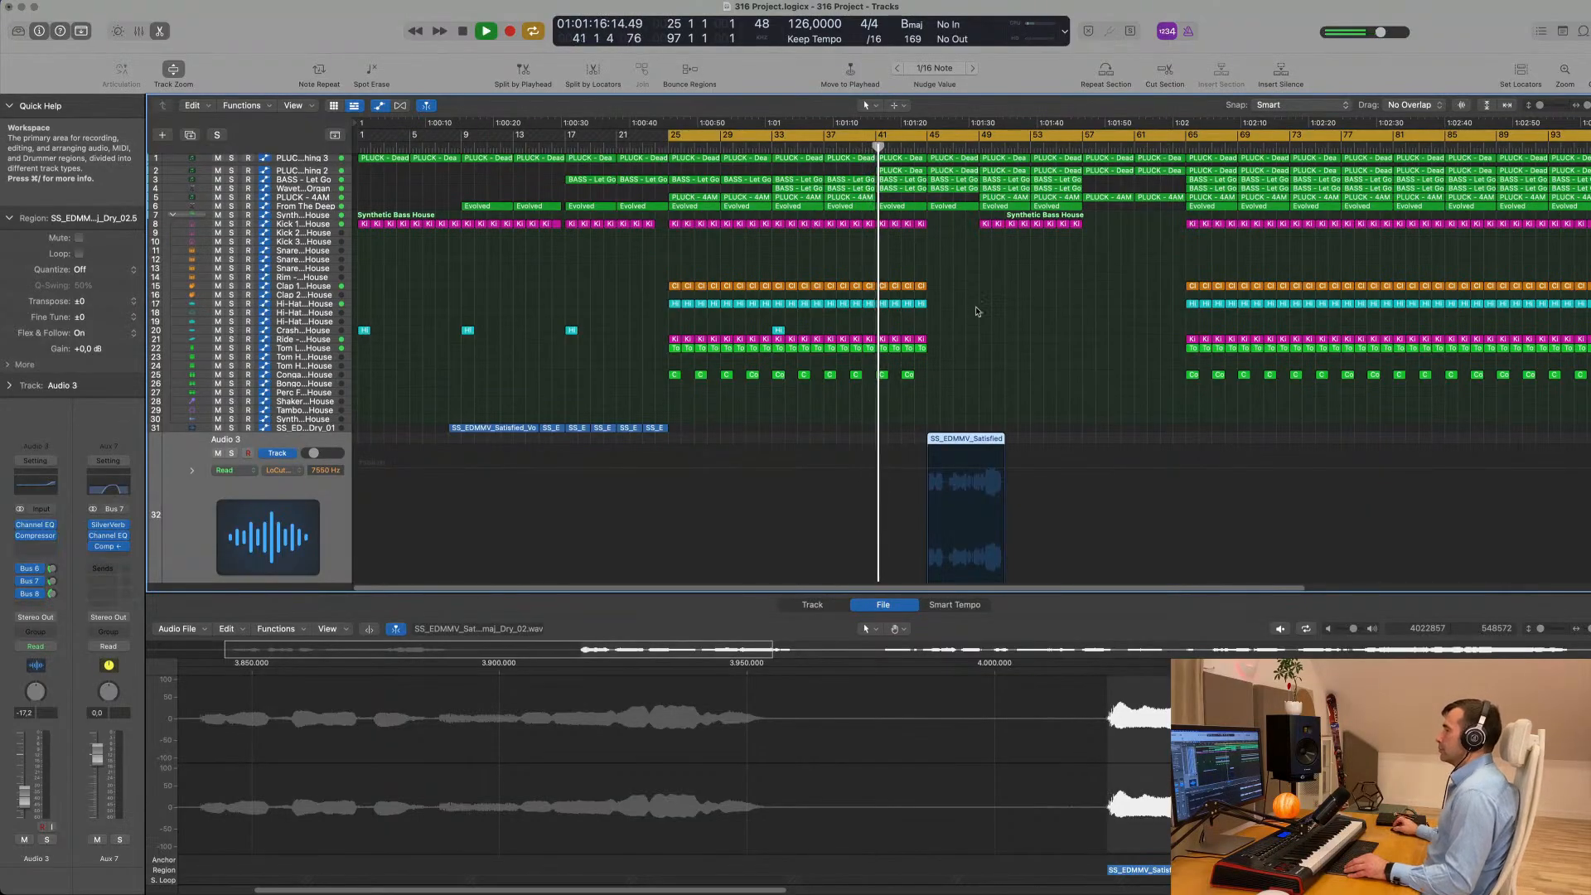
scroll(977, 312, up, 5)
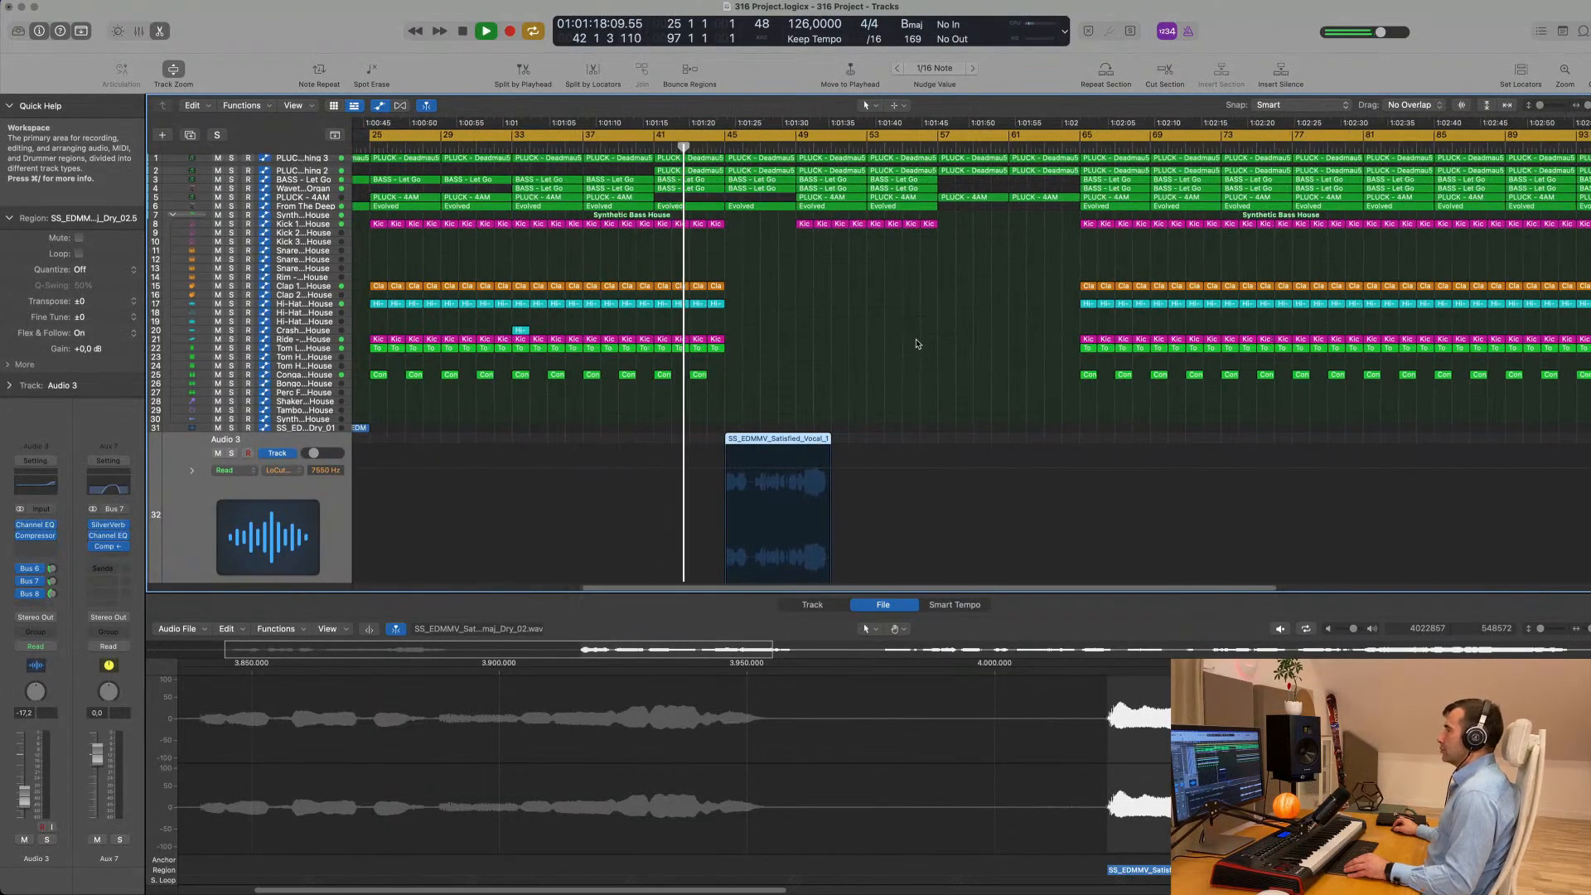
scroll(700, 385, down, 4)
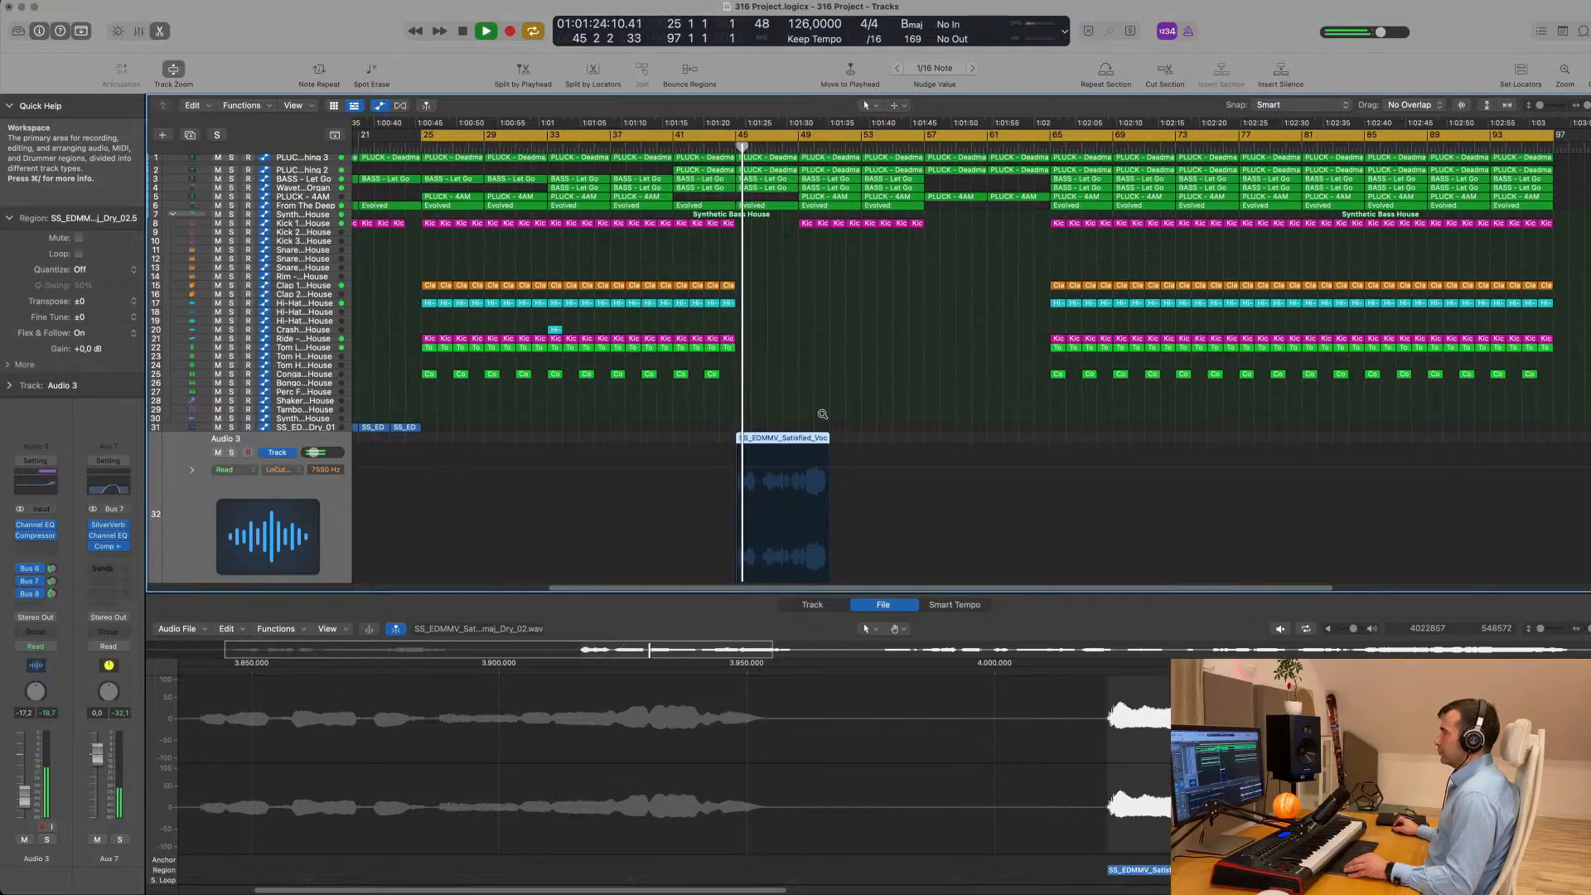
scroll(808, 419, down, 3)
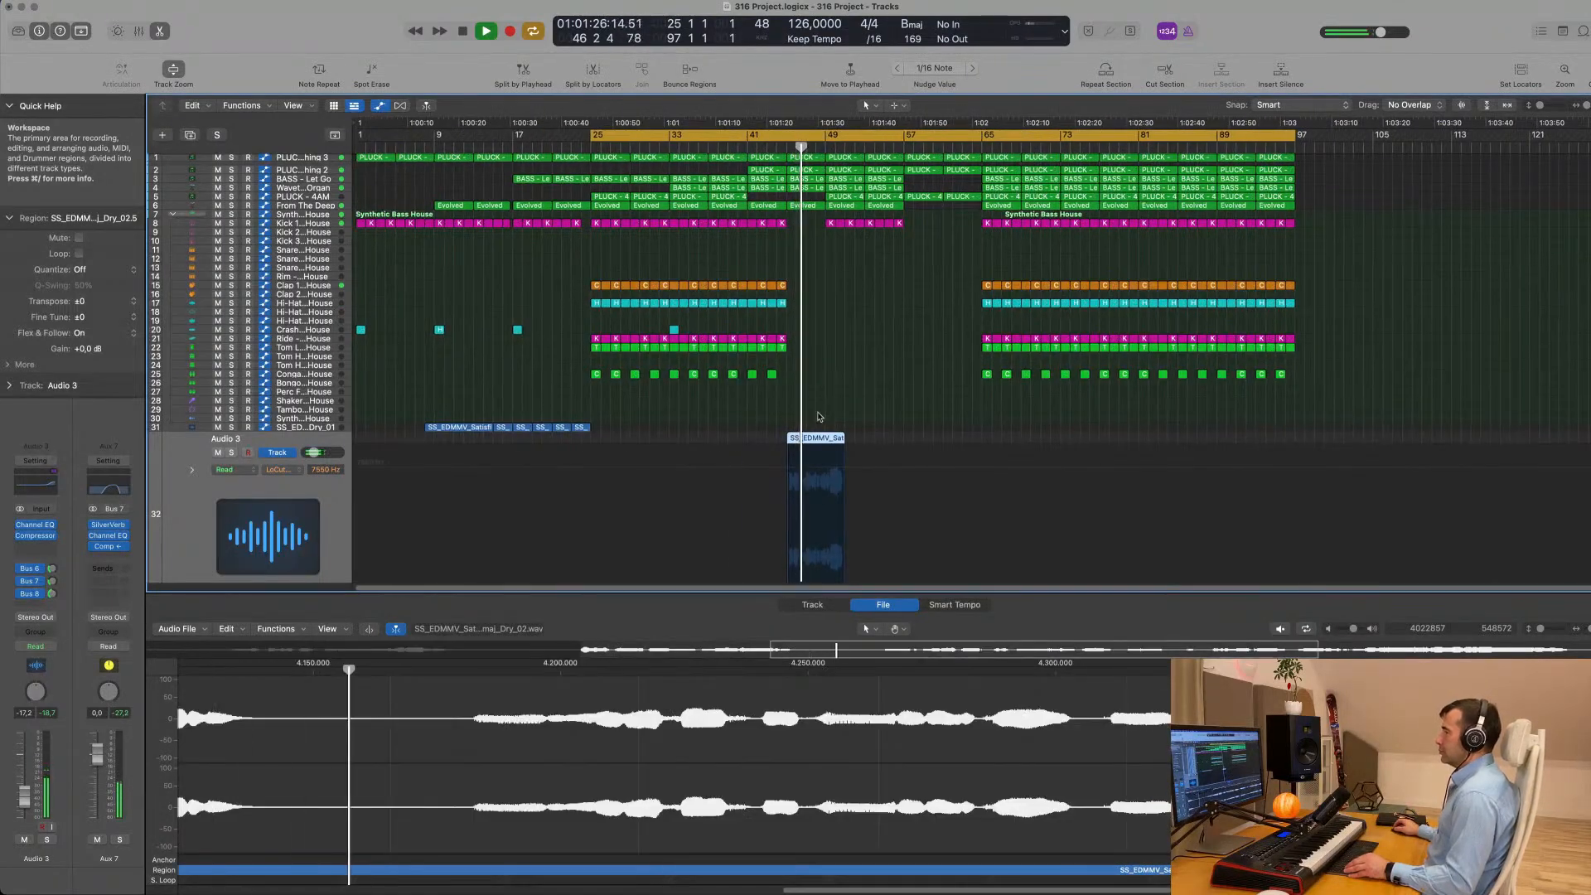
scroll(300, 490, down, 1)
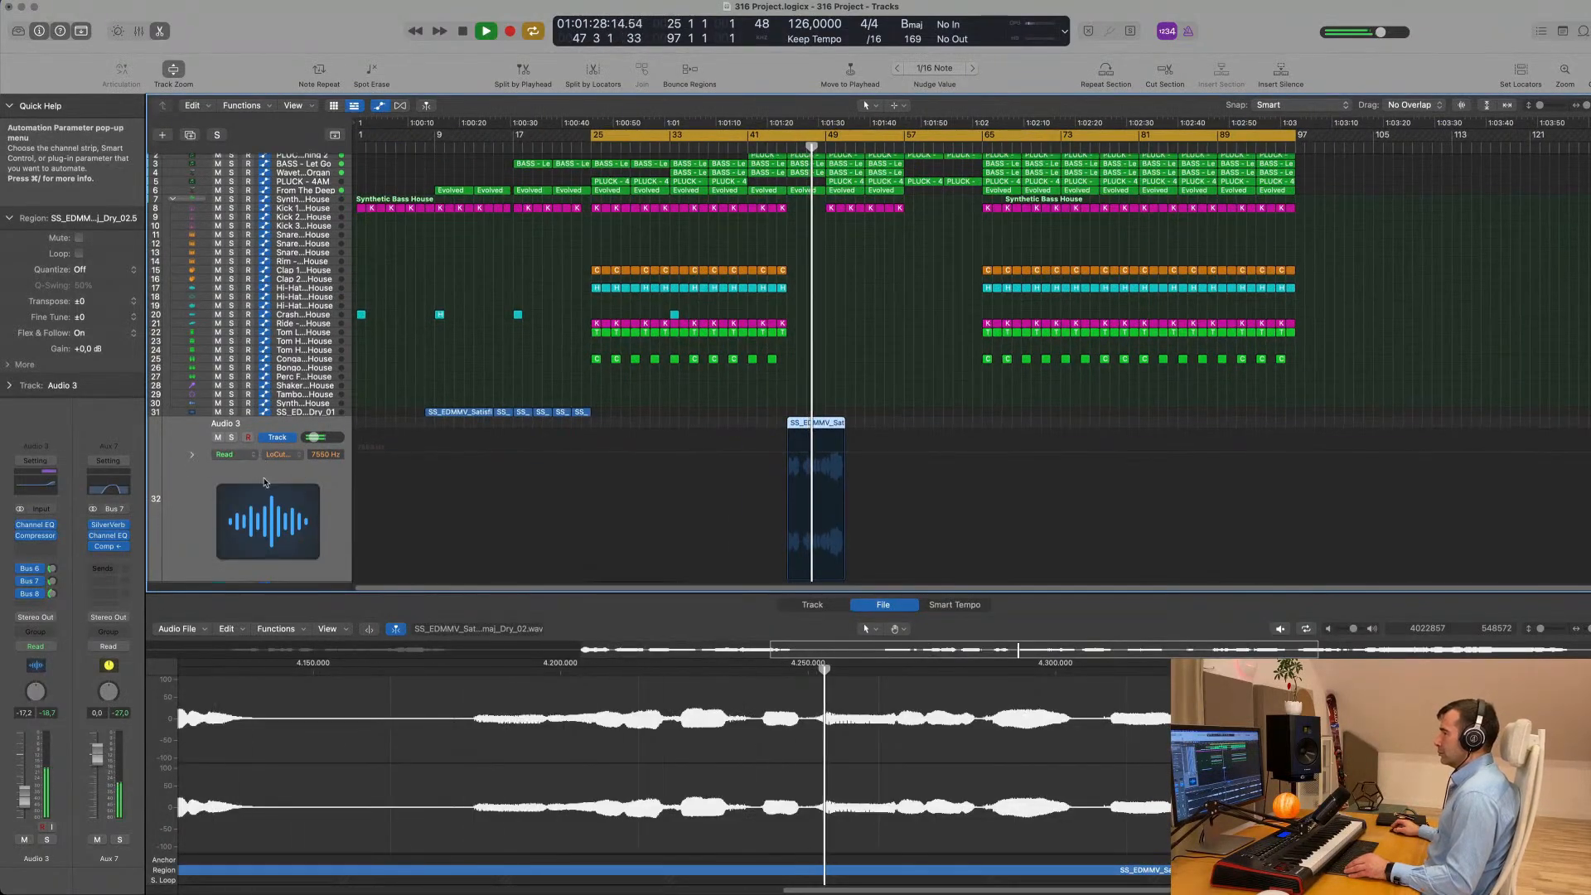
scroll(659, 489, up, 2)
scroll(785, 398, down, 2)
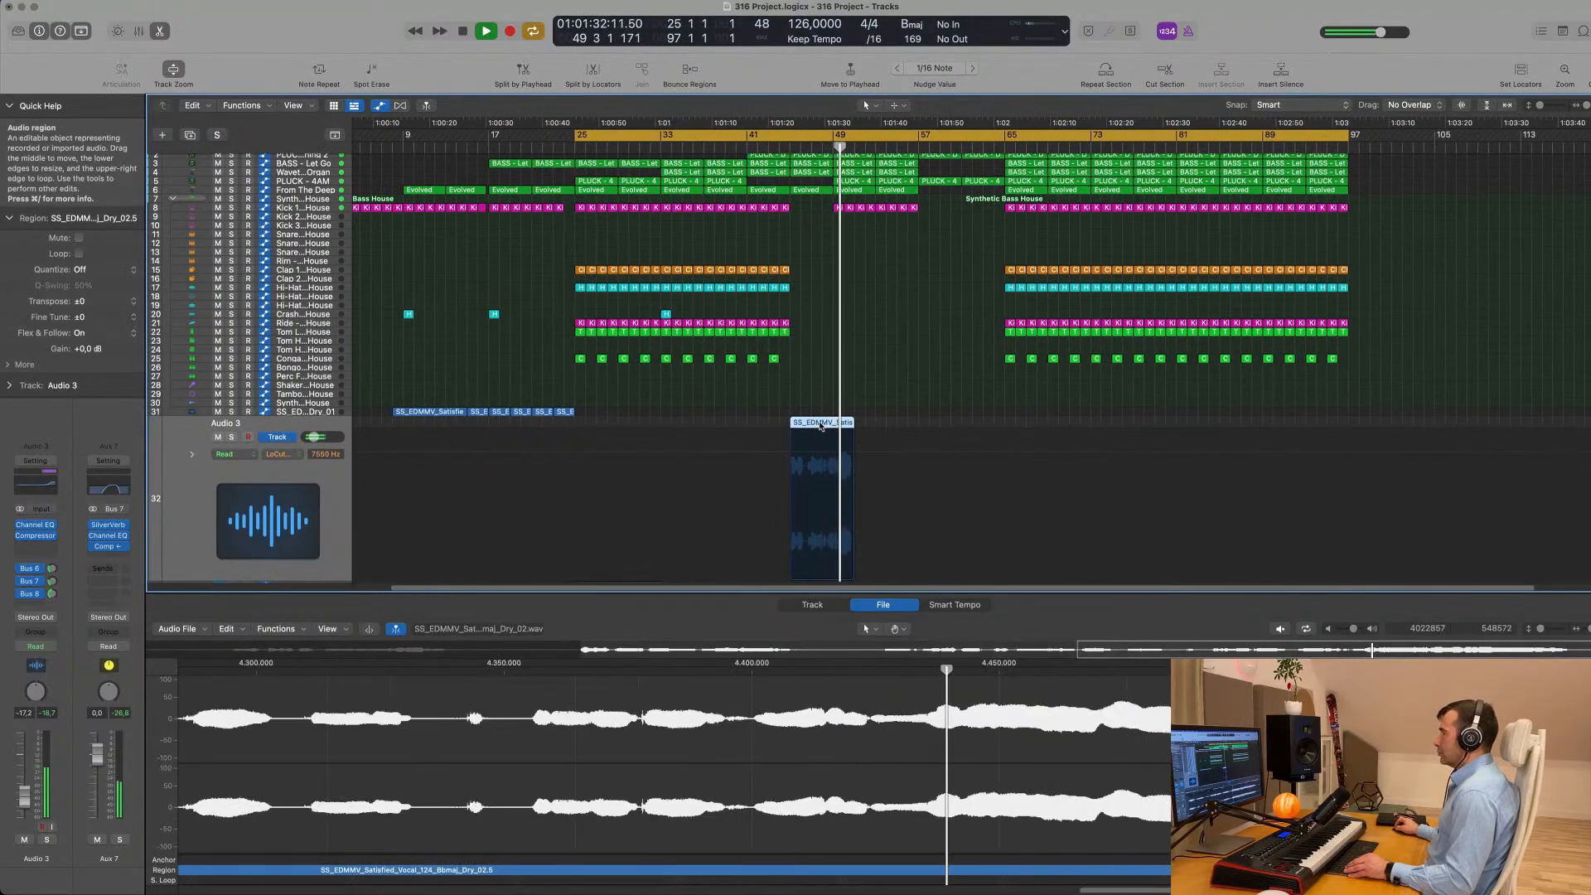
- Move the vocal region to start at bar 49 and audition it over the following bars
drag(820, 426, 862, 427)
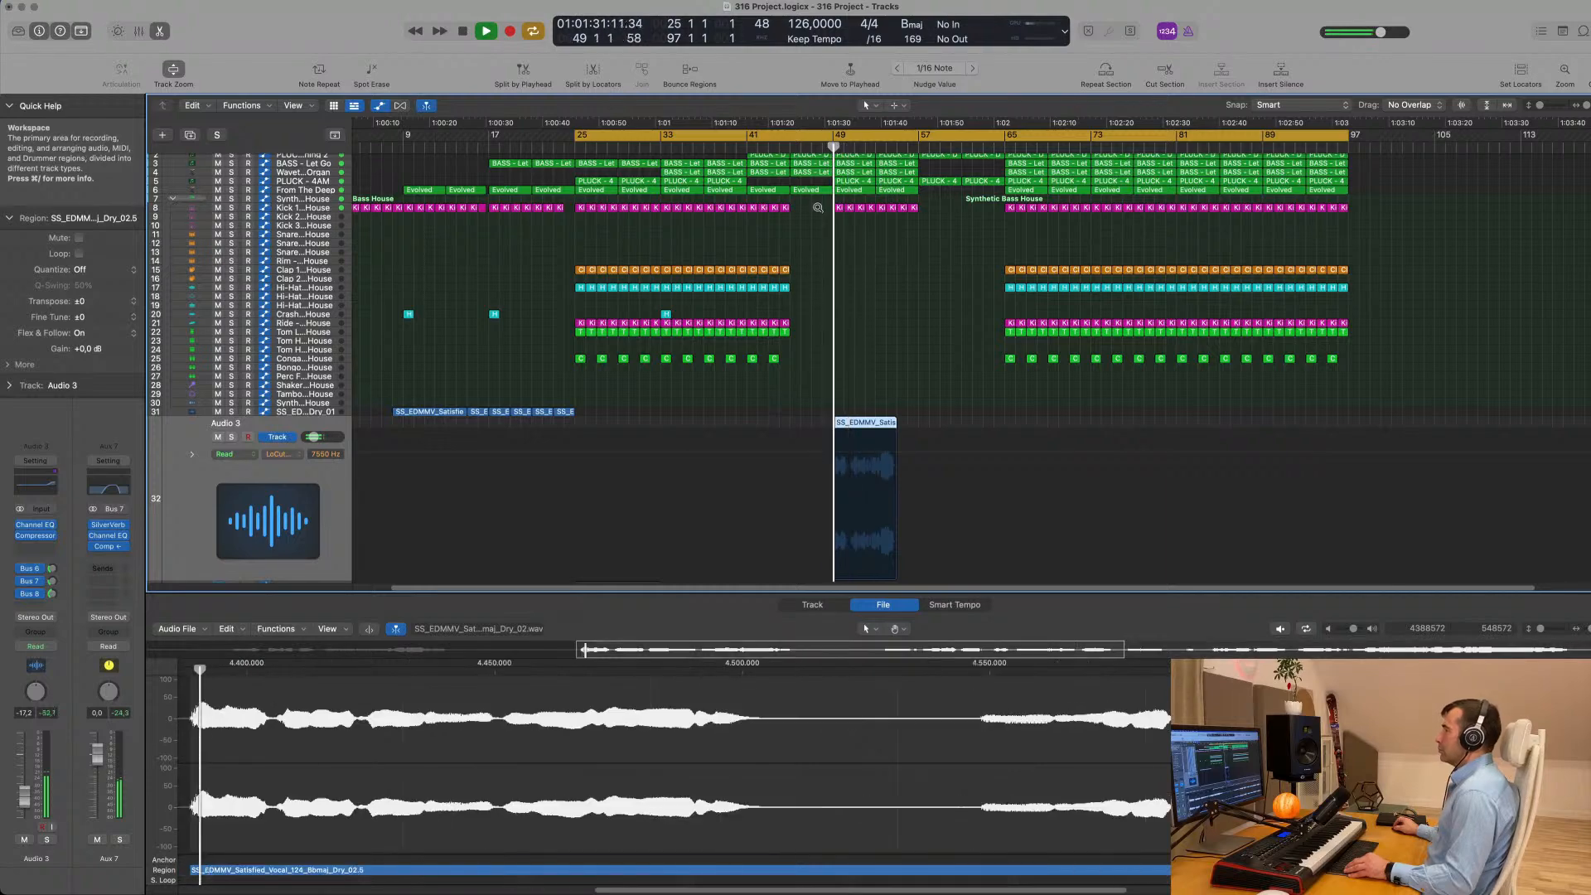
scroll(835, 279, up, 3)
scroll(835, 280, up, 2)
scroll(893, 414, down, 5)
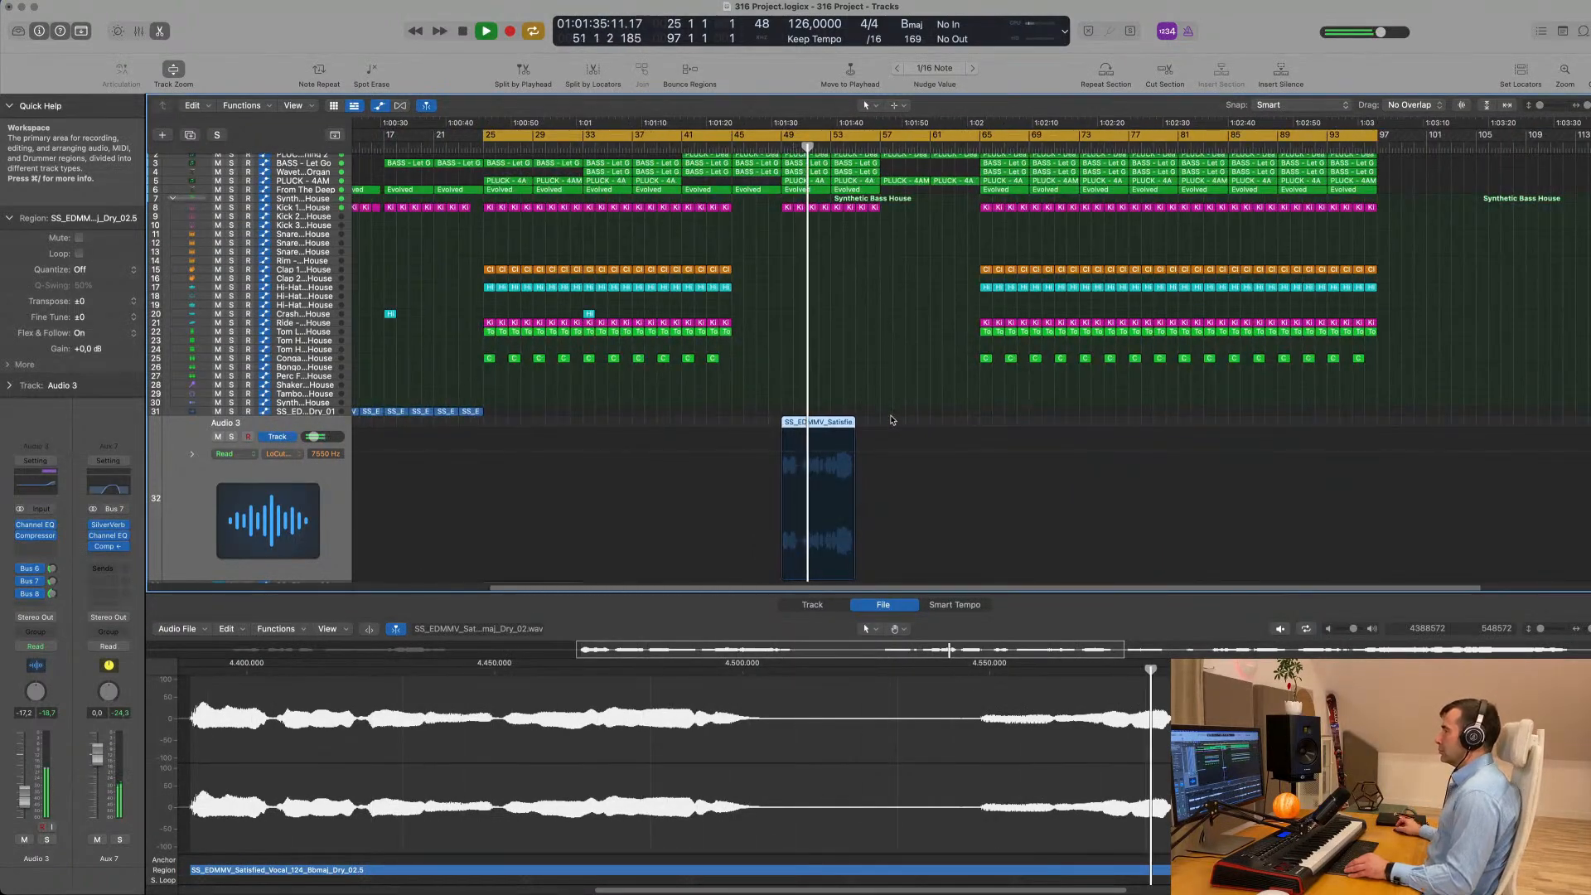
scroll(890, 418, down, 2)
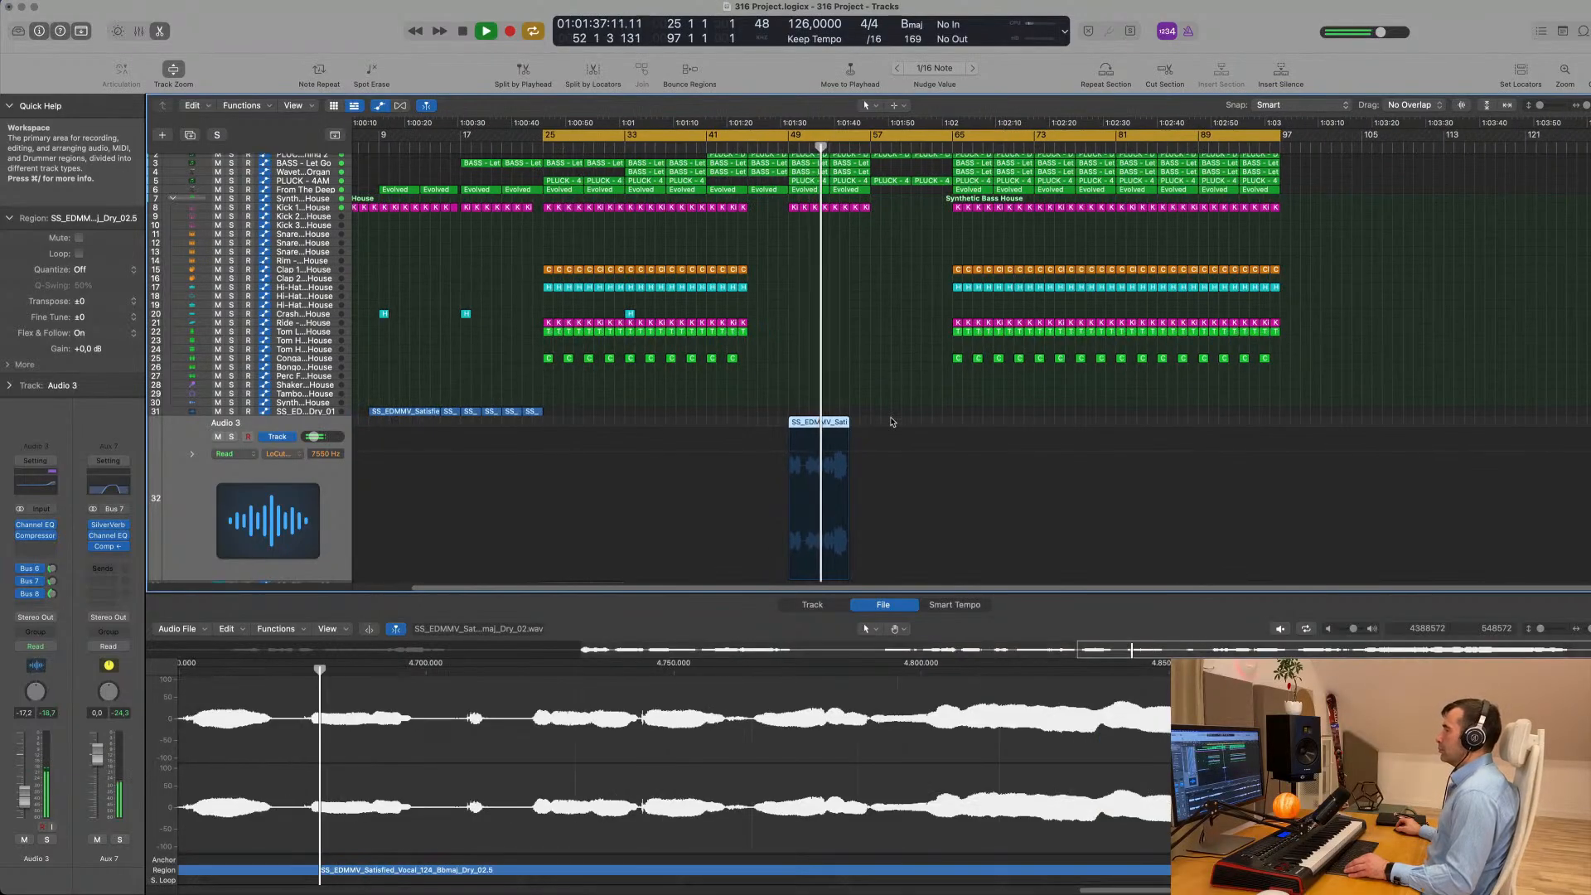
scroll(892, 418, down, 1)
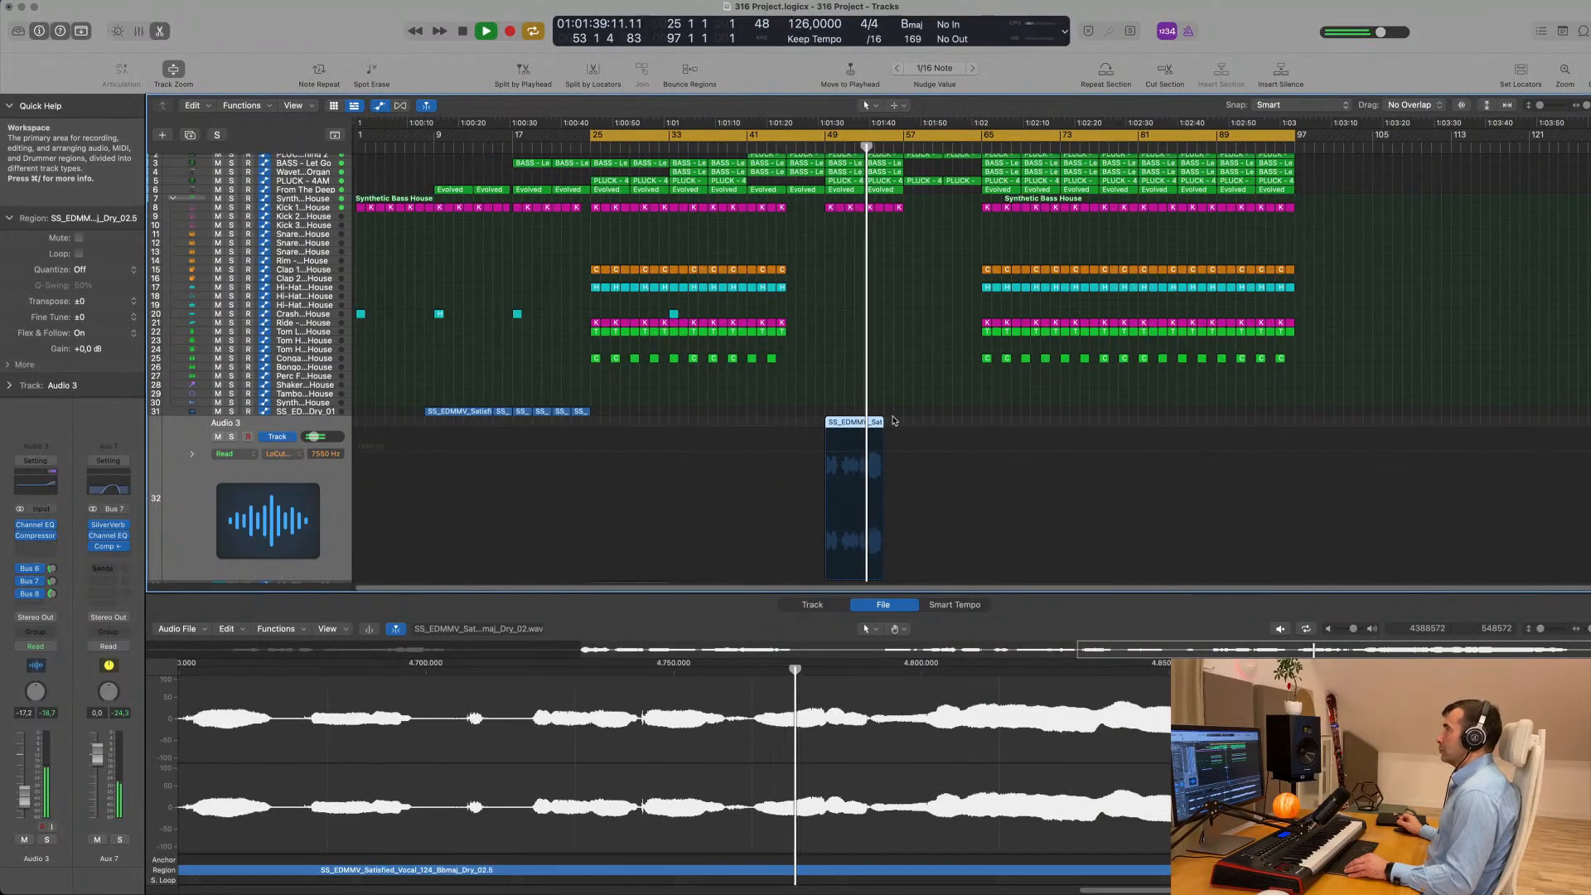
- Delete the Audio 3 vocal region and import SS_EDMMV_Satisfied_Vocal_124_Bbmaj_Dry_03.wav from Finder onto the same track at about bar 36
key(space)
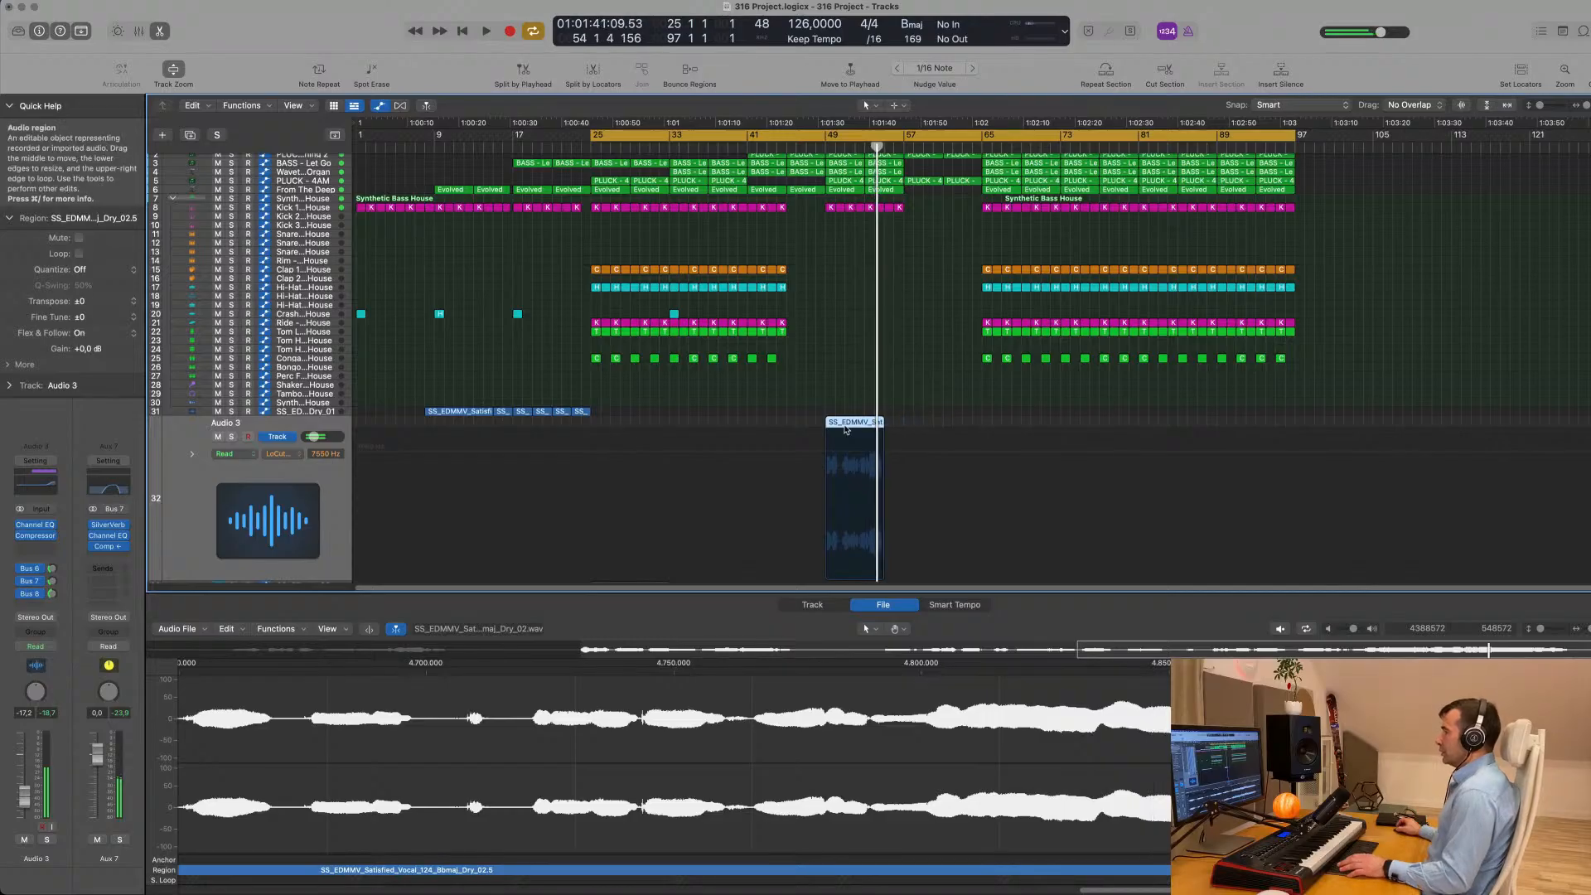
key(Delete)
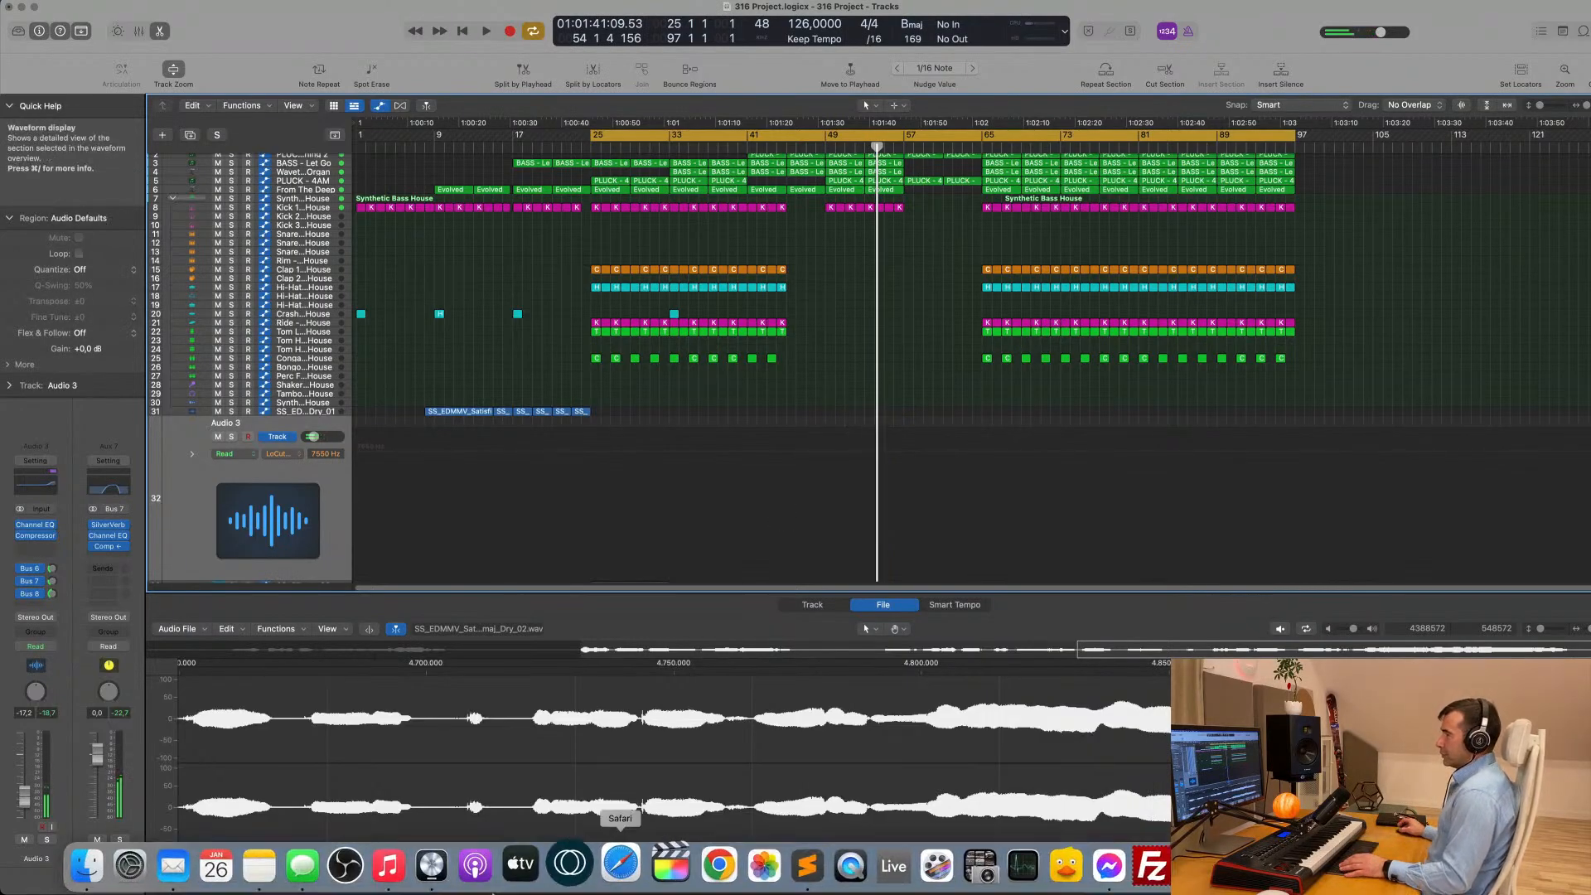
click(86, 864)
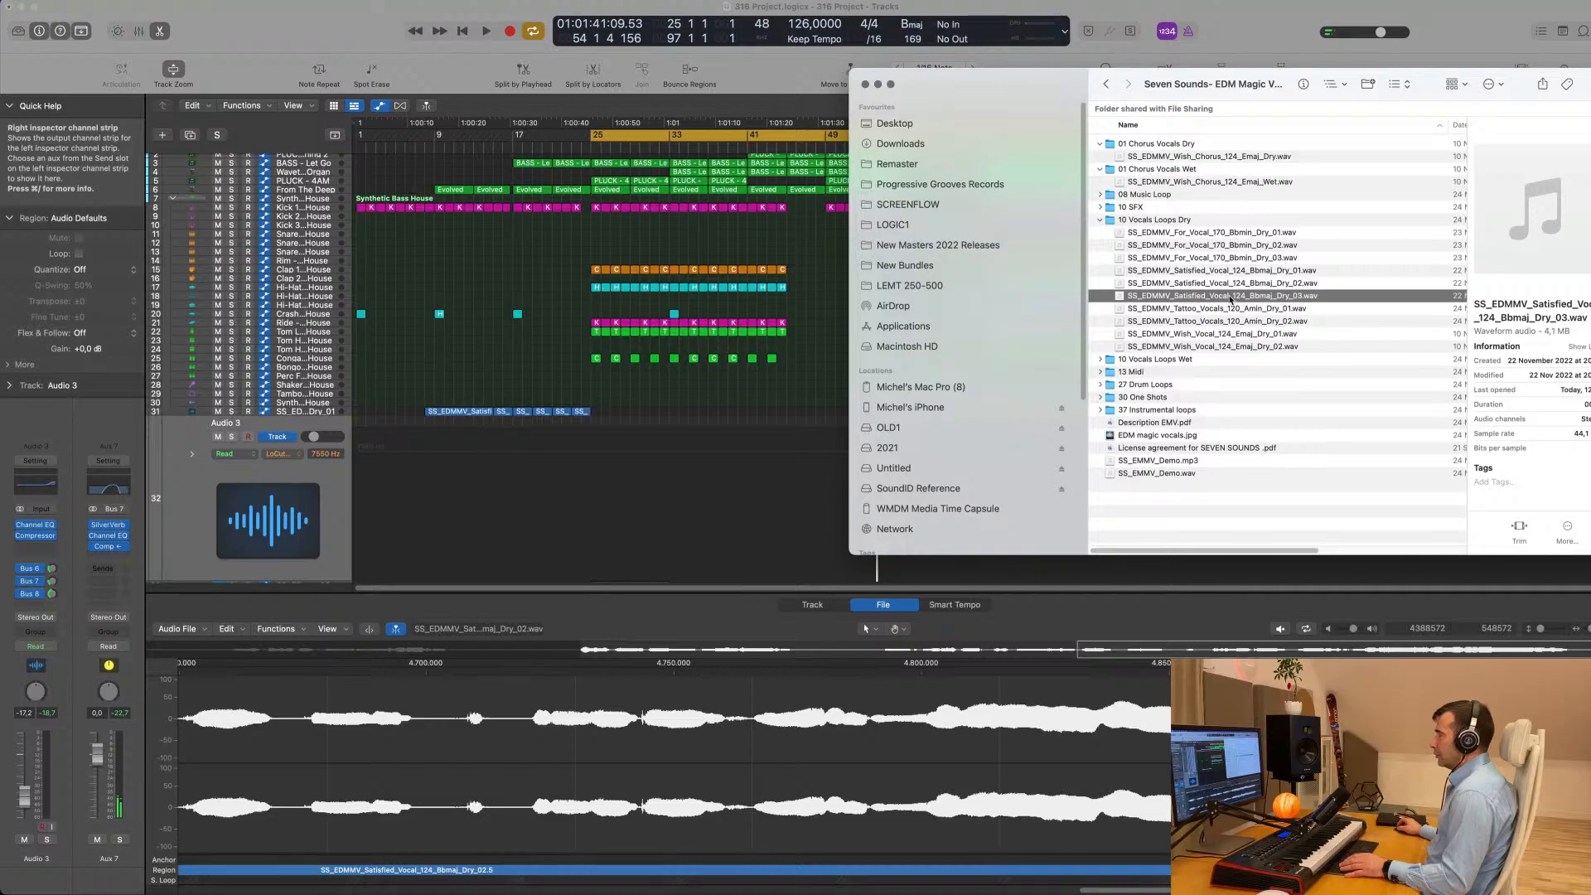
drag(1231, 299, 706, 522)
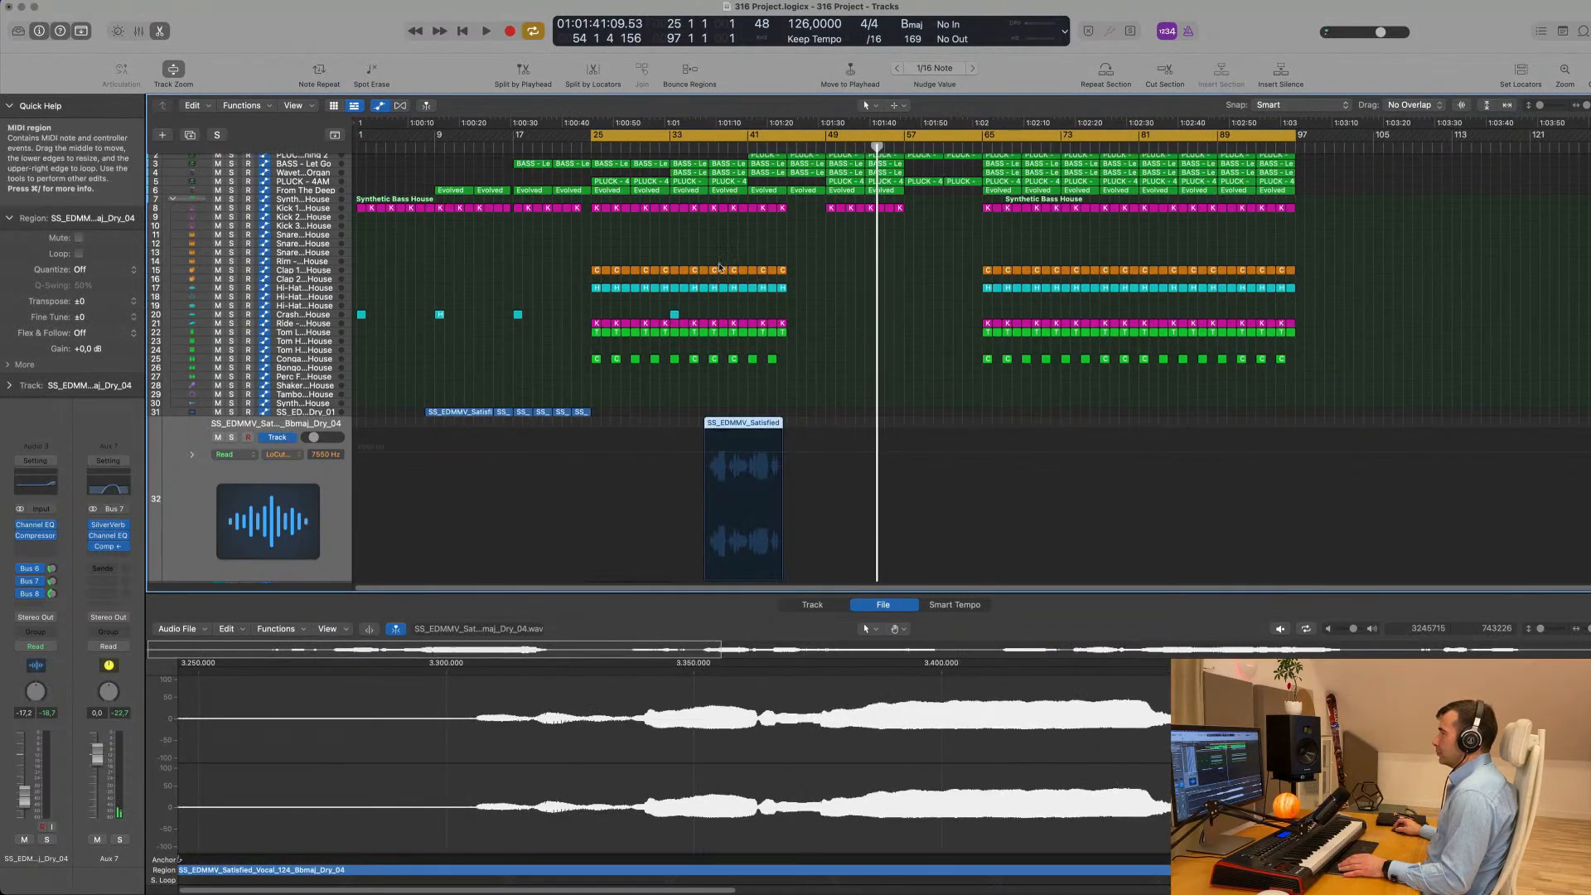
- Audition the newly imported vocal in the mix, and play the earlier vocal loops from about bar 13 for comparison
click(718, 147)
key(space)
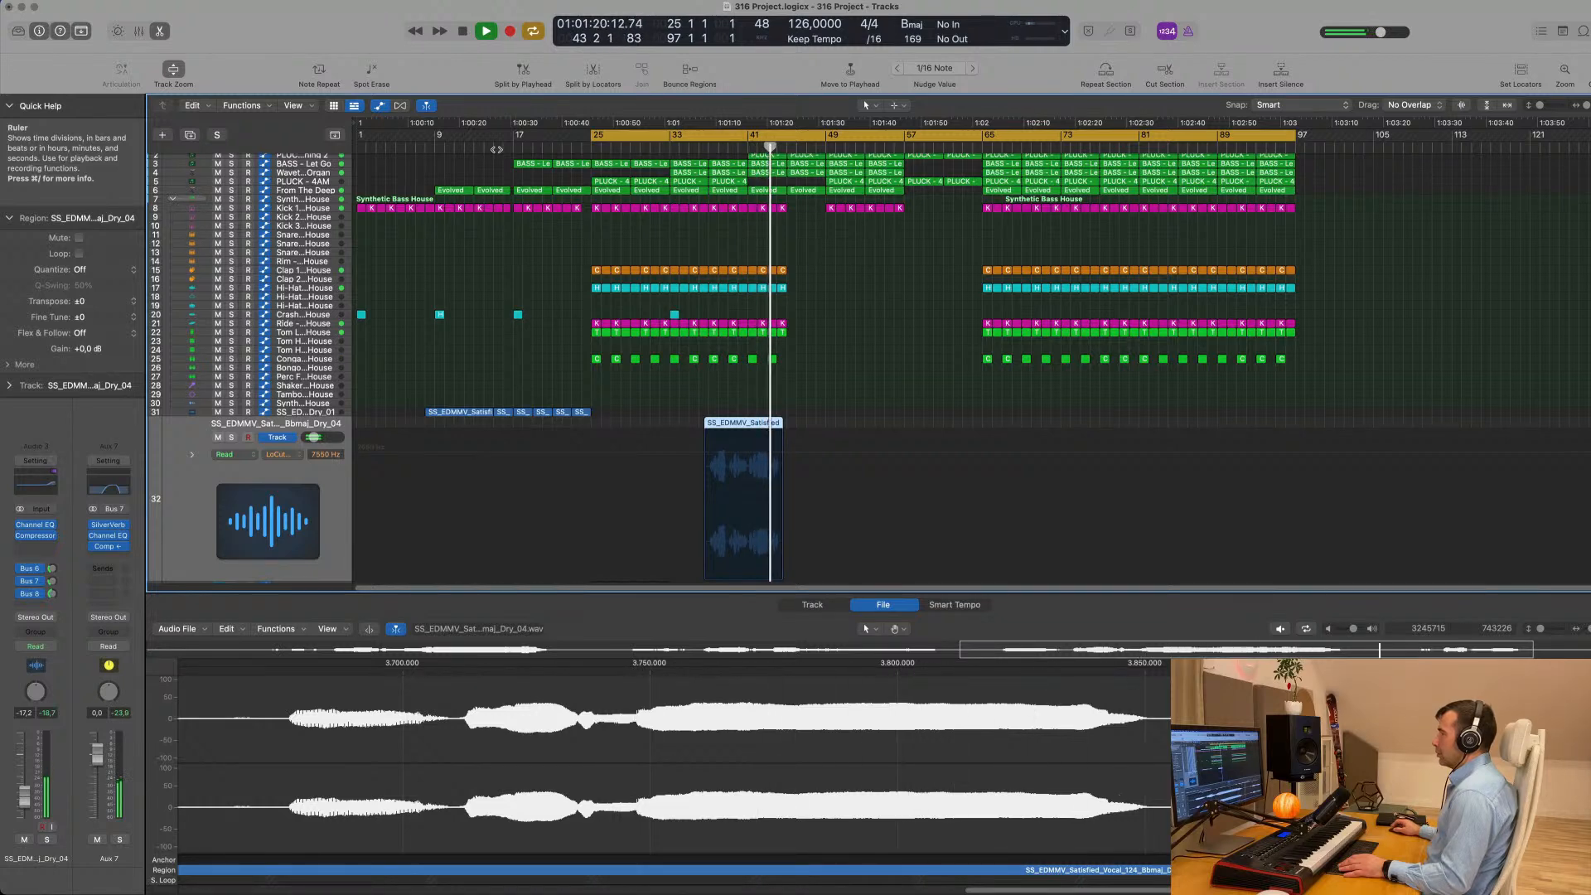
click(481, 150)
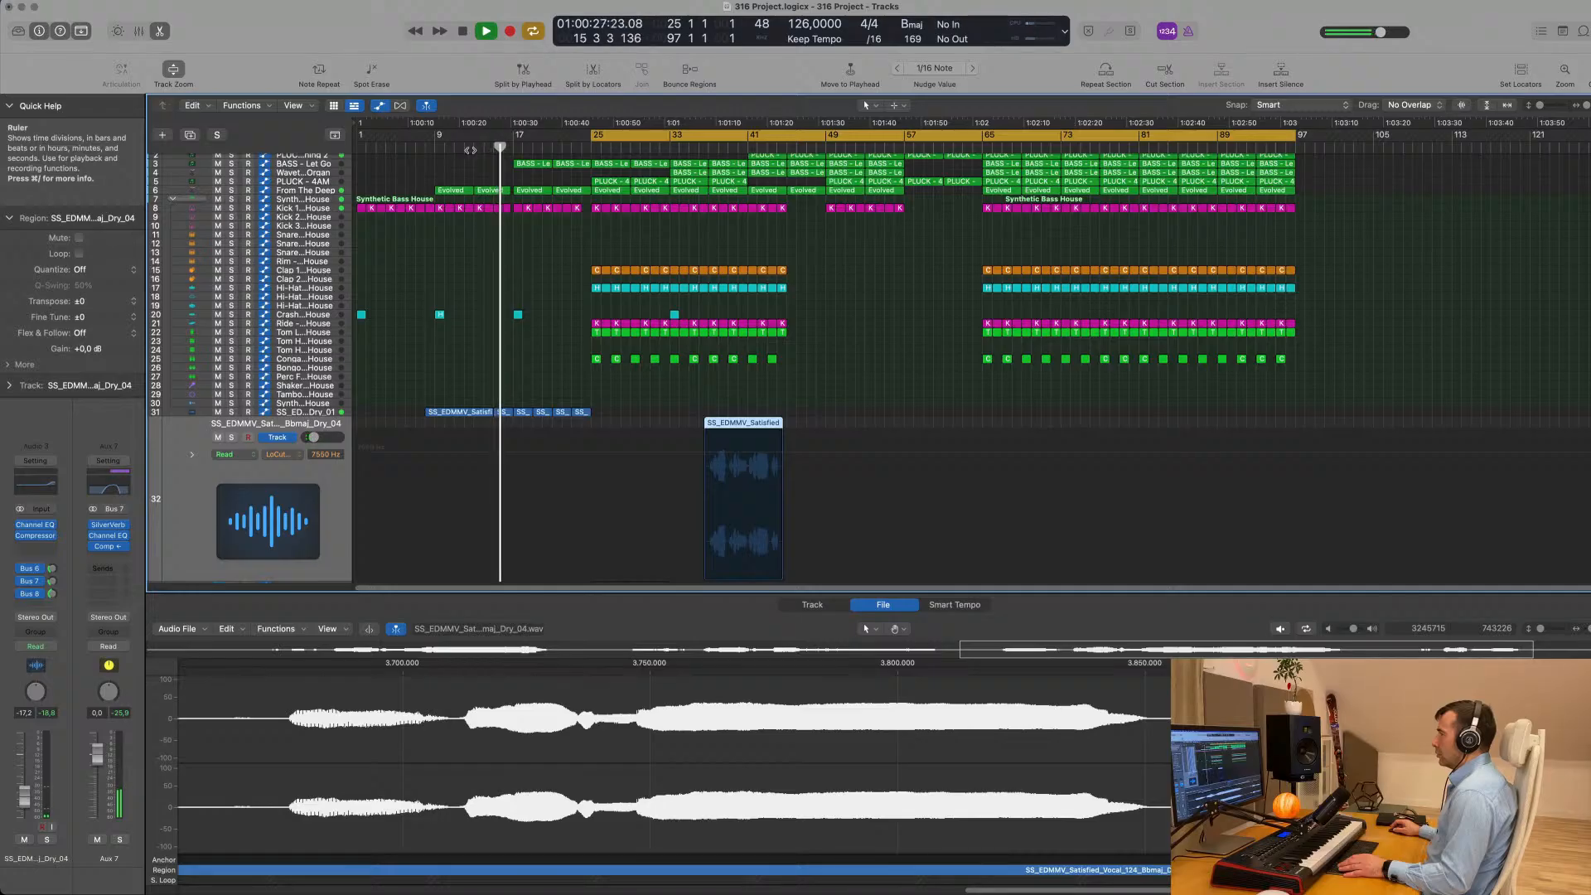
- Move the new vocal region to start at bar 25 and show it in the Track editor
click(699, 150)
key(space)
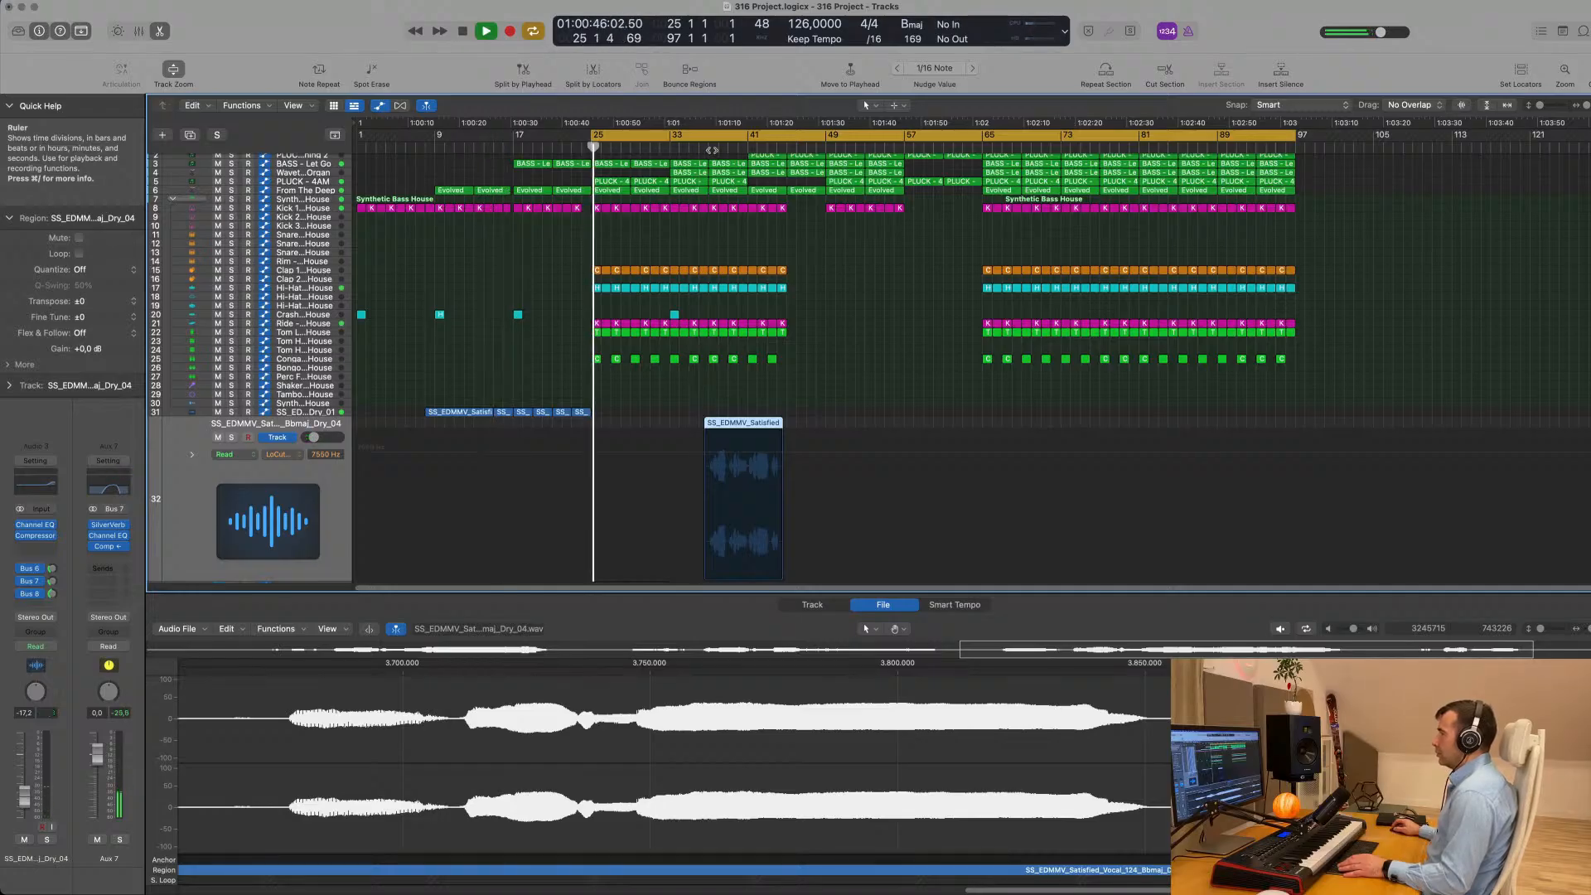
key(space)
click(708, 150)
key(space)
drag(745, 429, 626, 432)
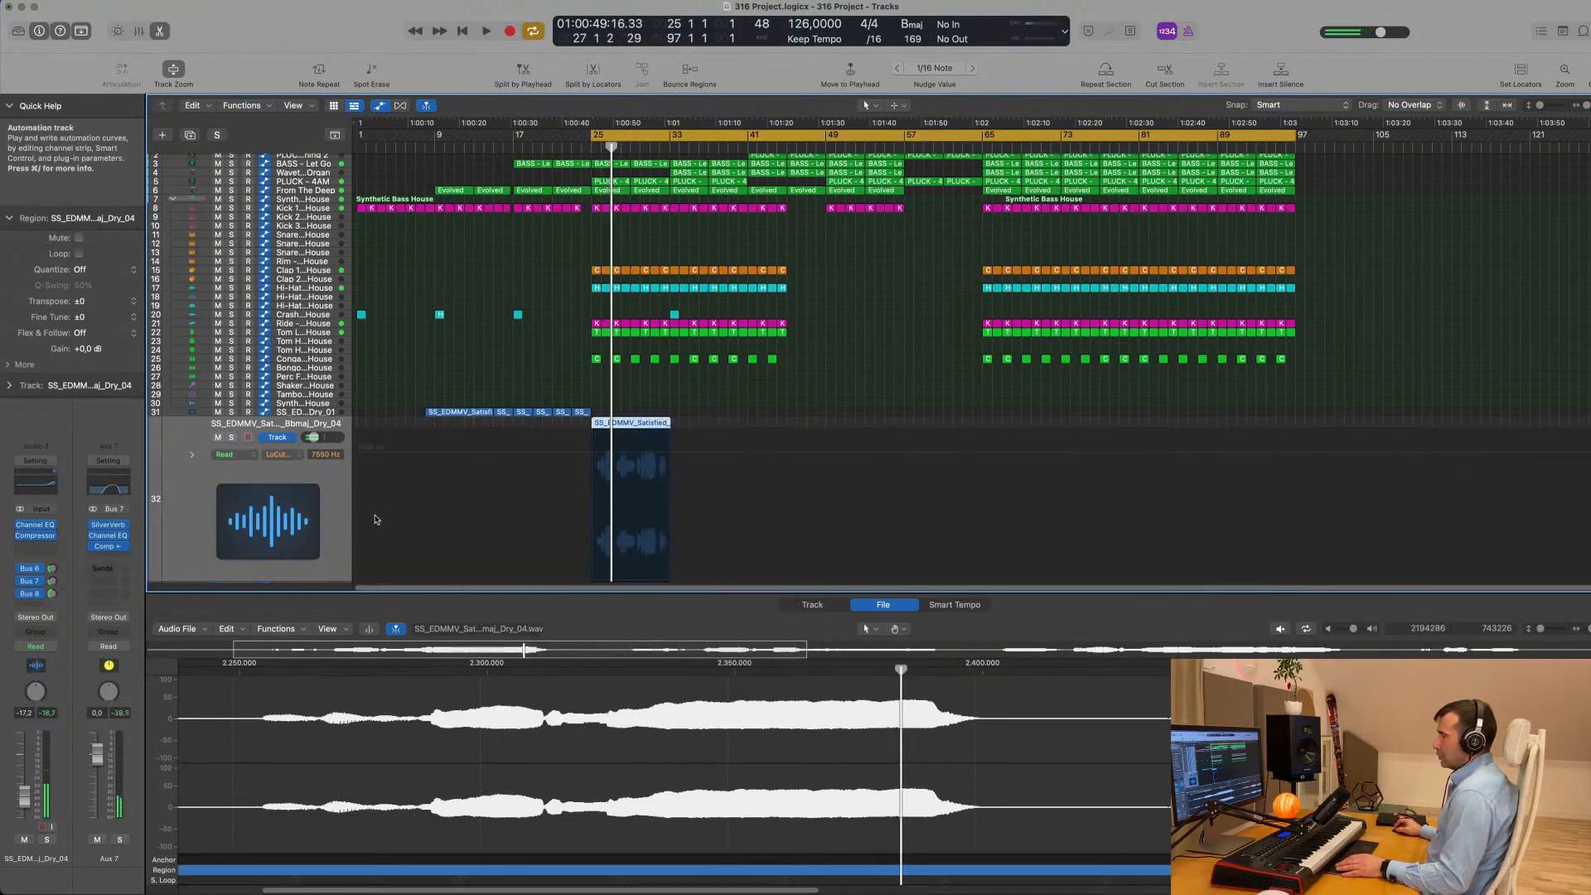
click(812, 605)
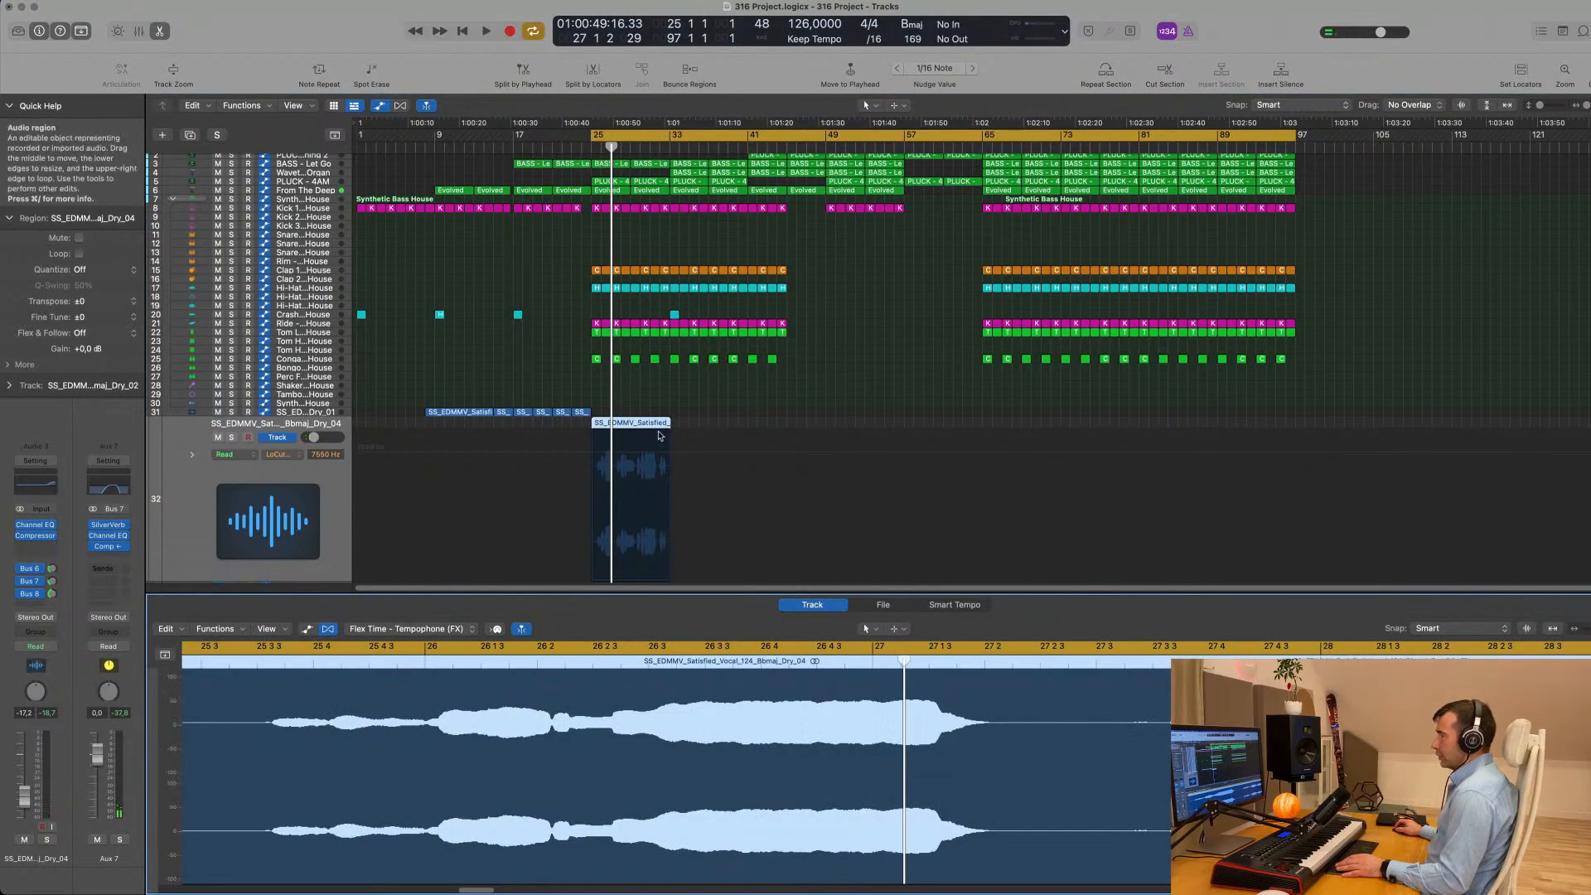
- Time-stretch the Dry_04 Satisfied vocal from 124 to 126 bpm with the Time and Pitch Machine, using Free mode and the Complex algorithm
click(875, 606)
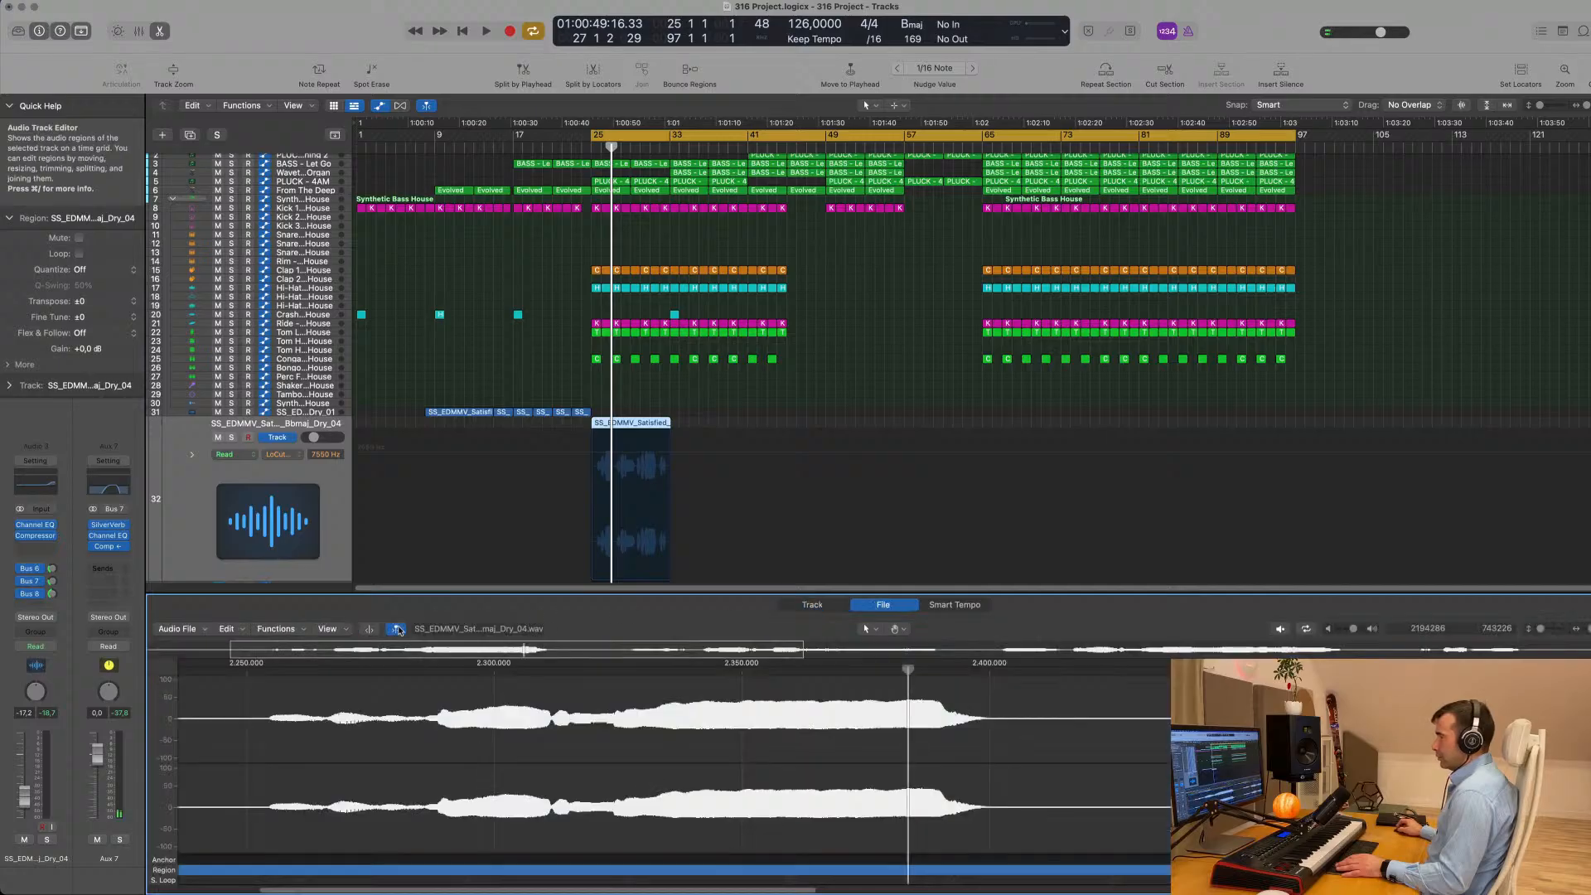
click(812, 605)
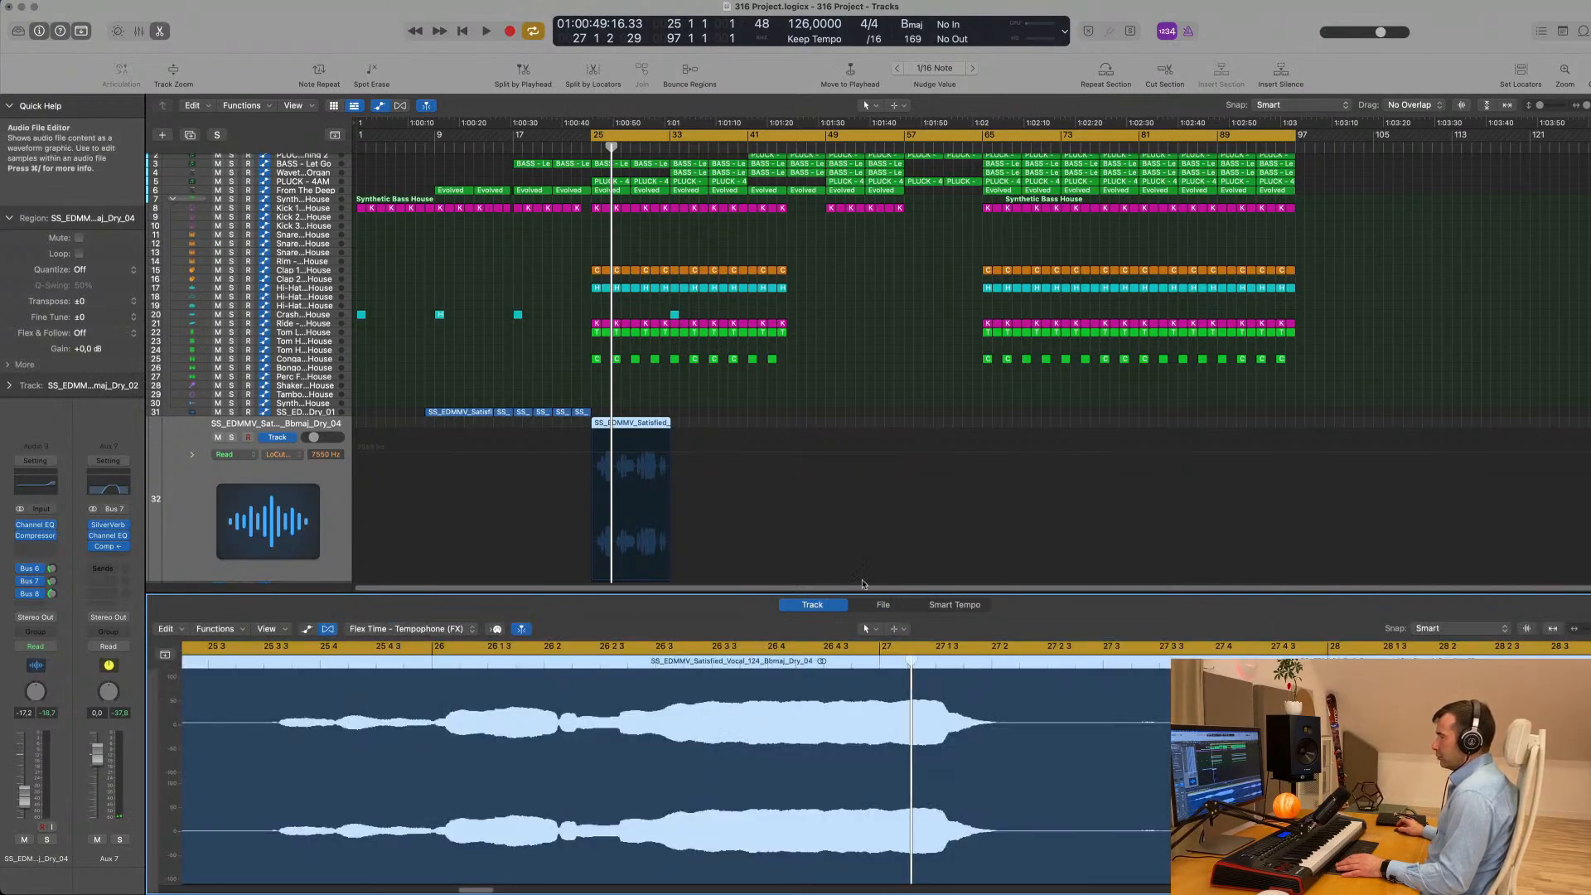
click(878, 605)
click(289, 631)
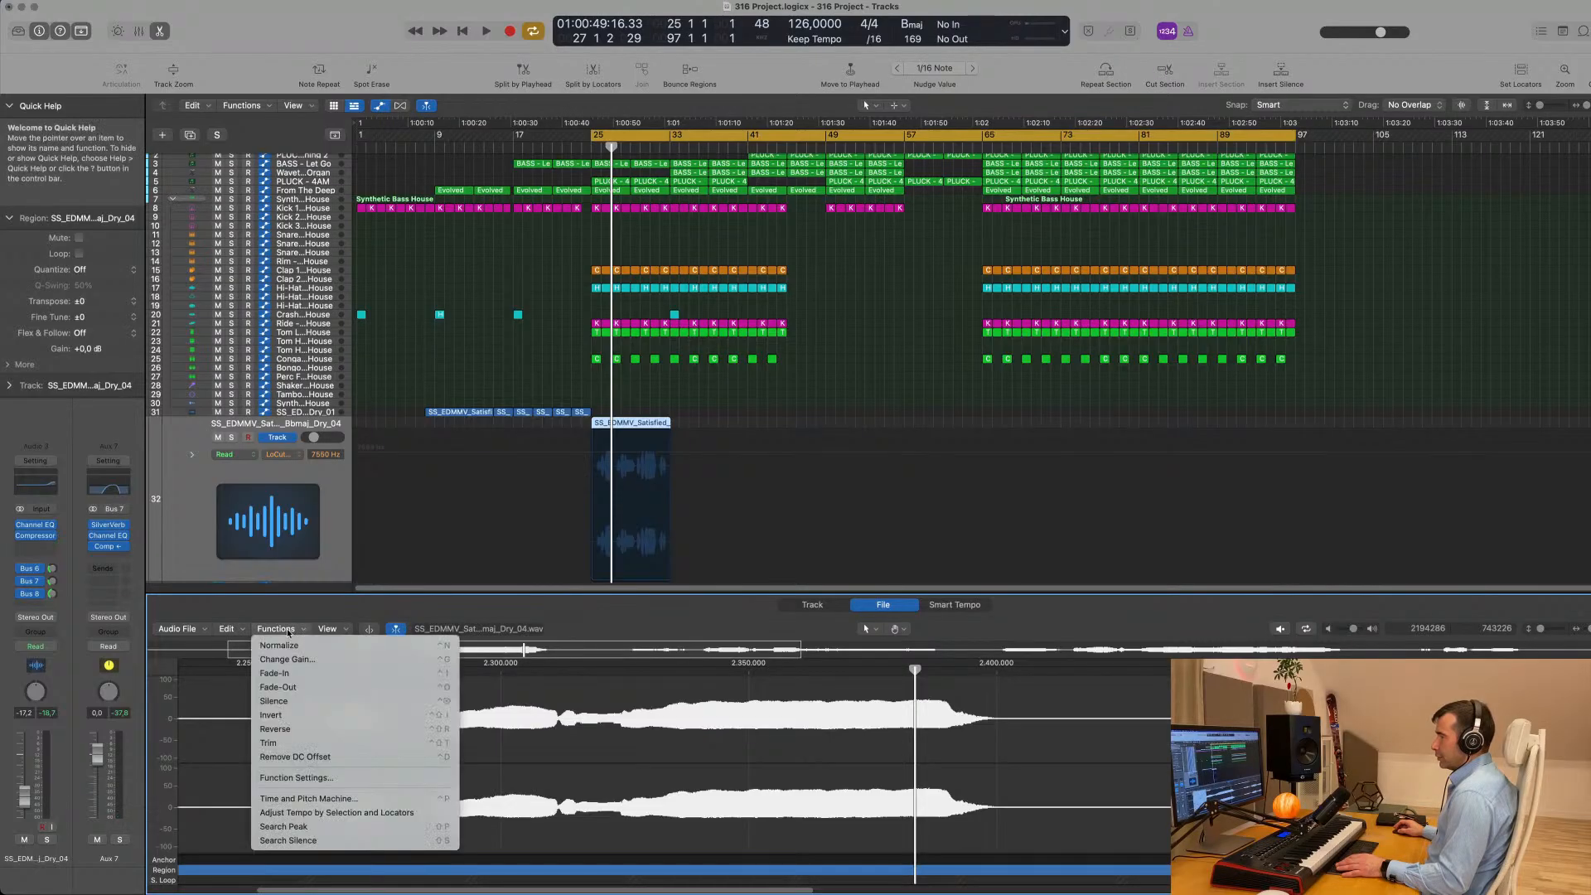
click(308, 798)
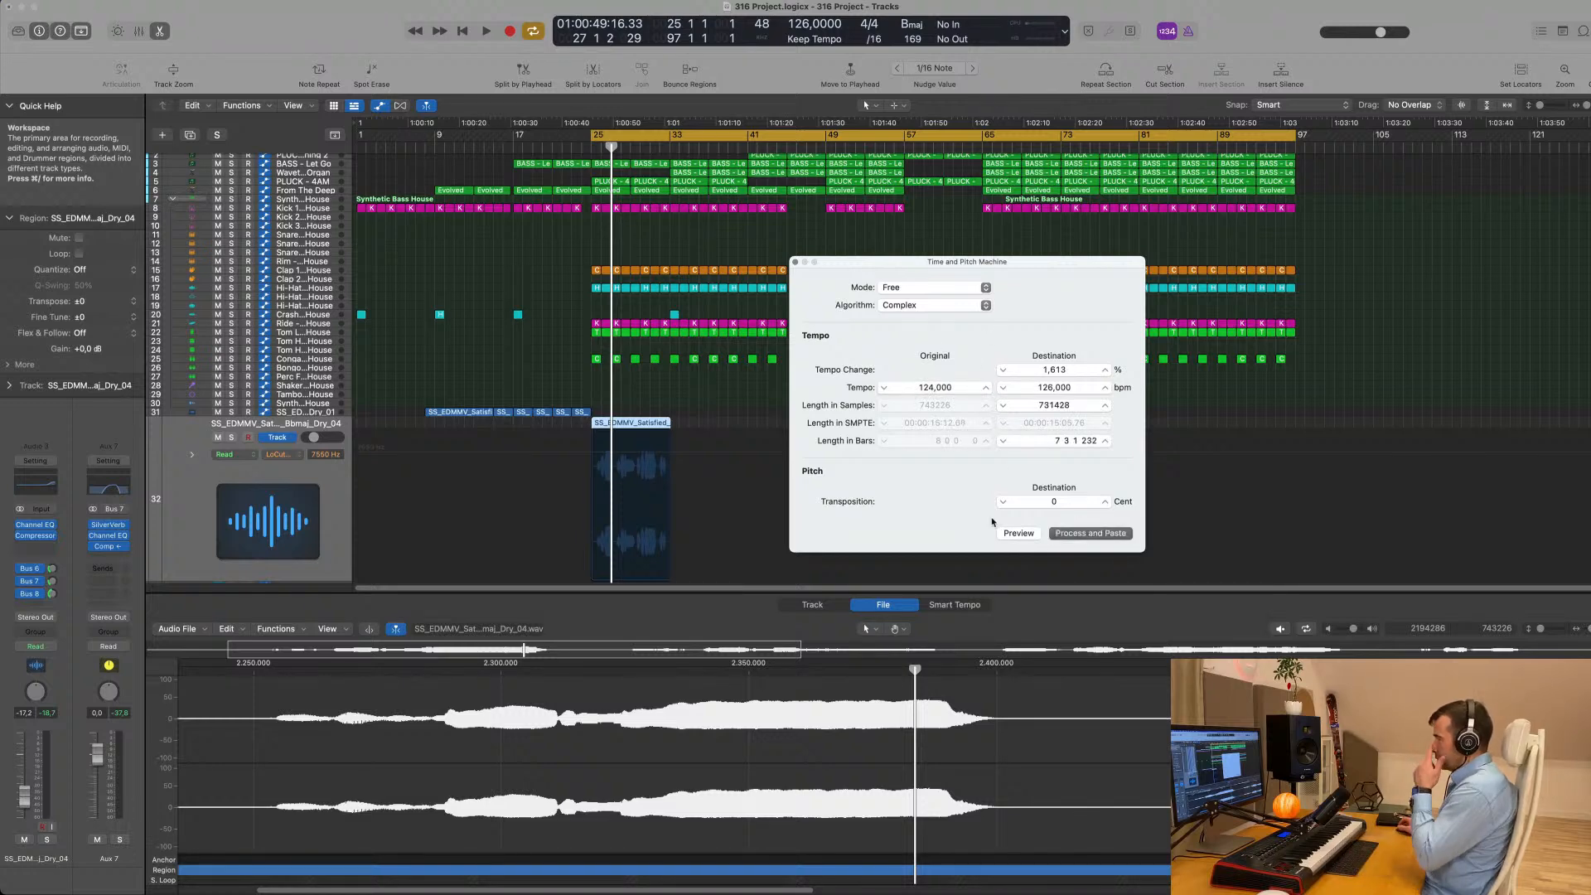
key(Return)
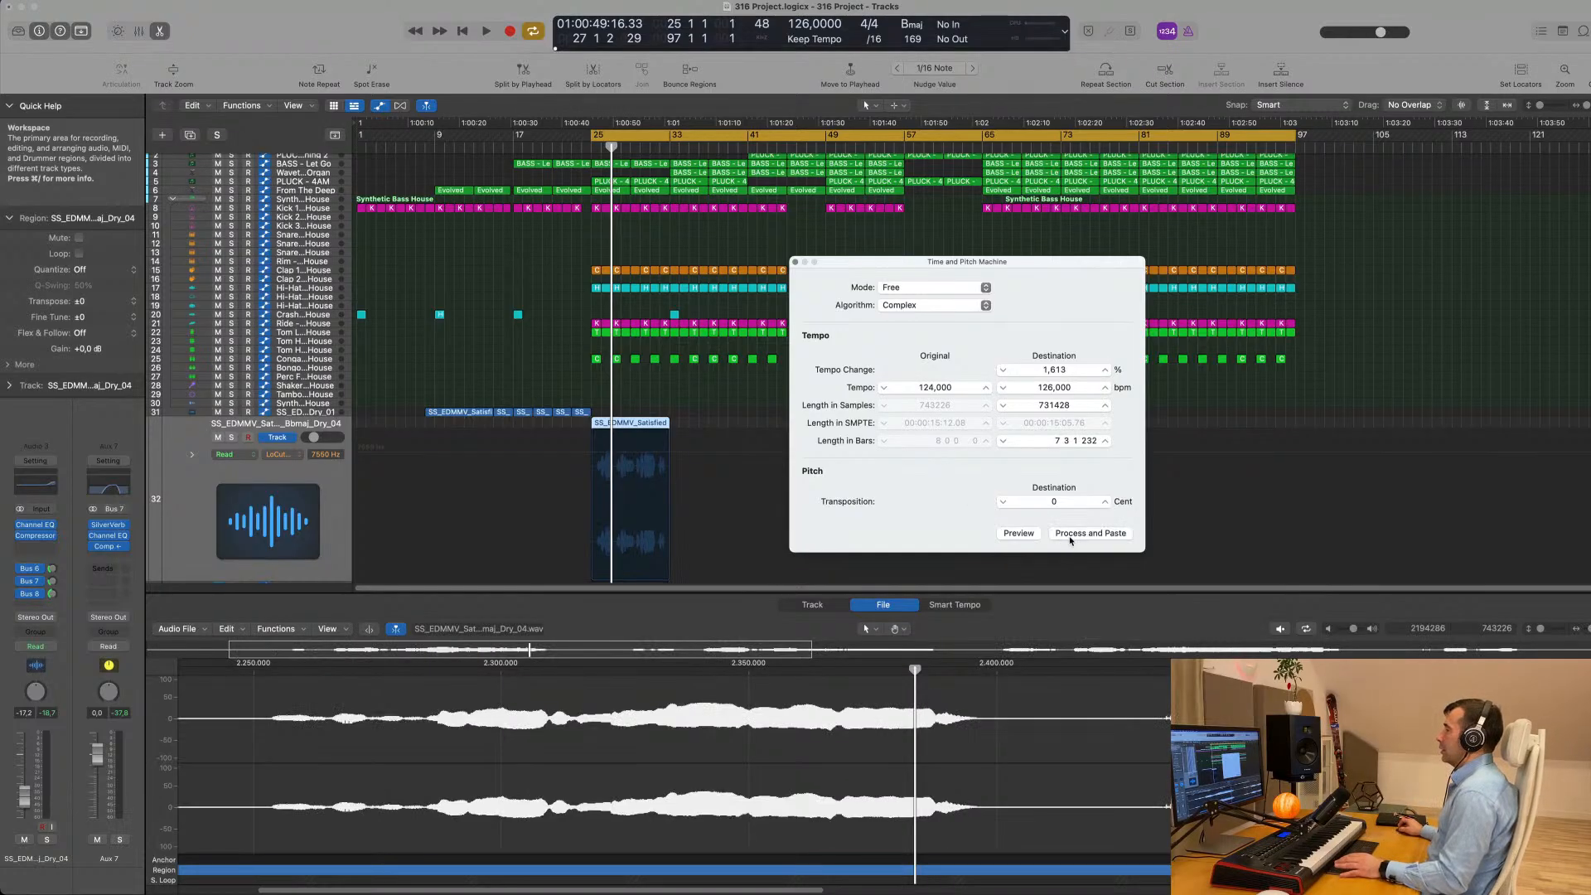
click(796, 262)
- Audition the time-stretched vocal against the full mix from bar 25 through the end of its region
key(space)
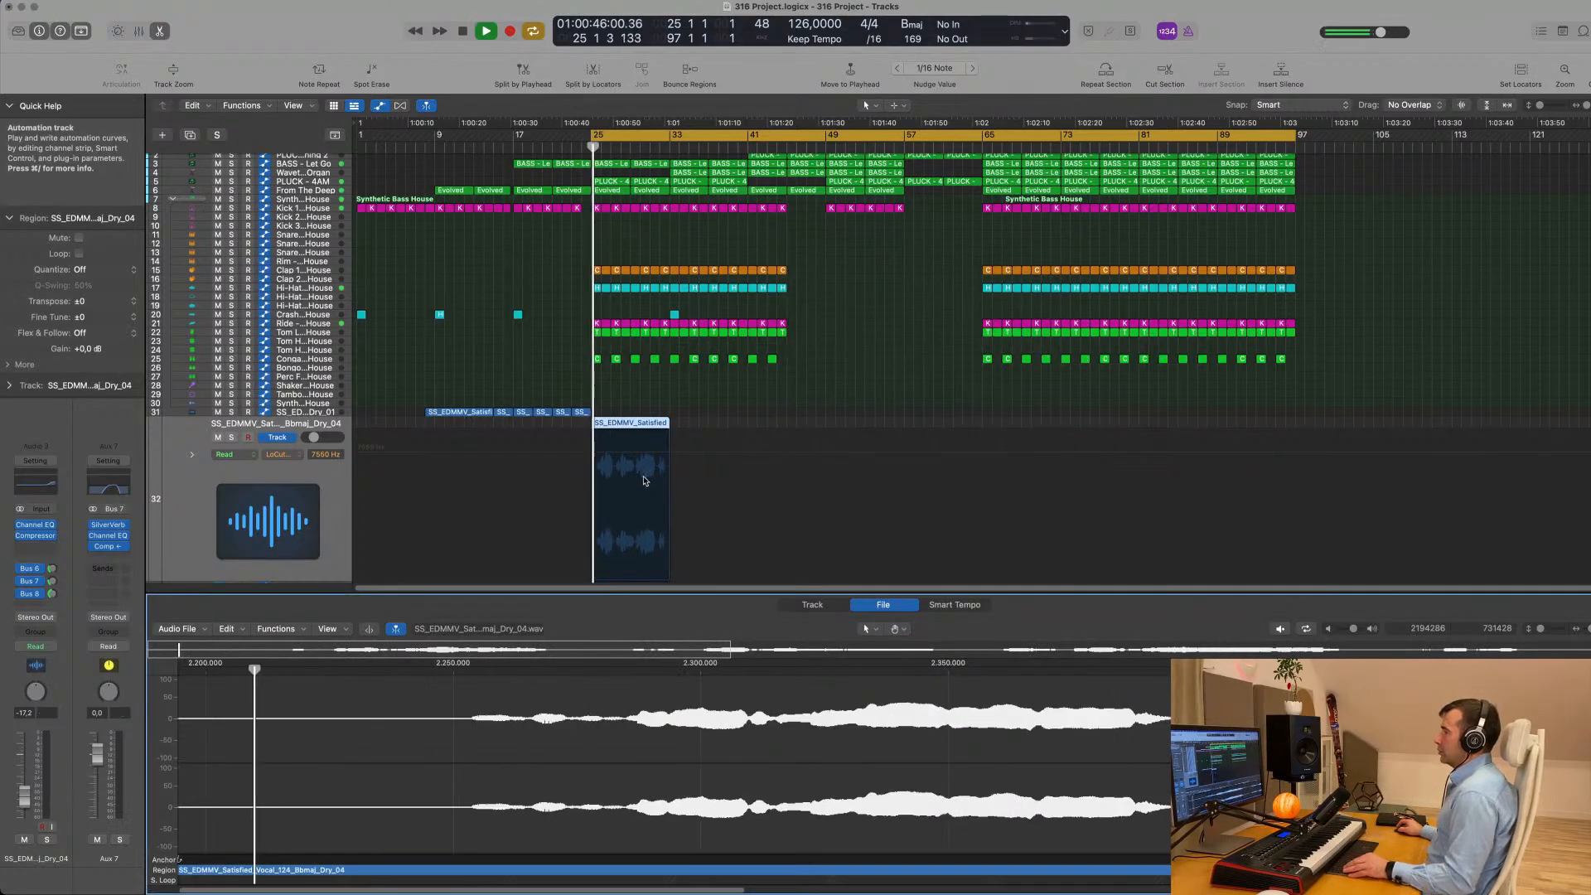
scroll(650, 484, up, 5)
scroll(613, 479, down, 2)
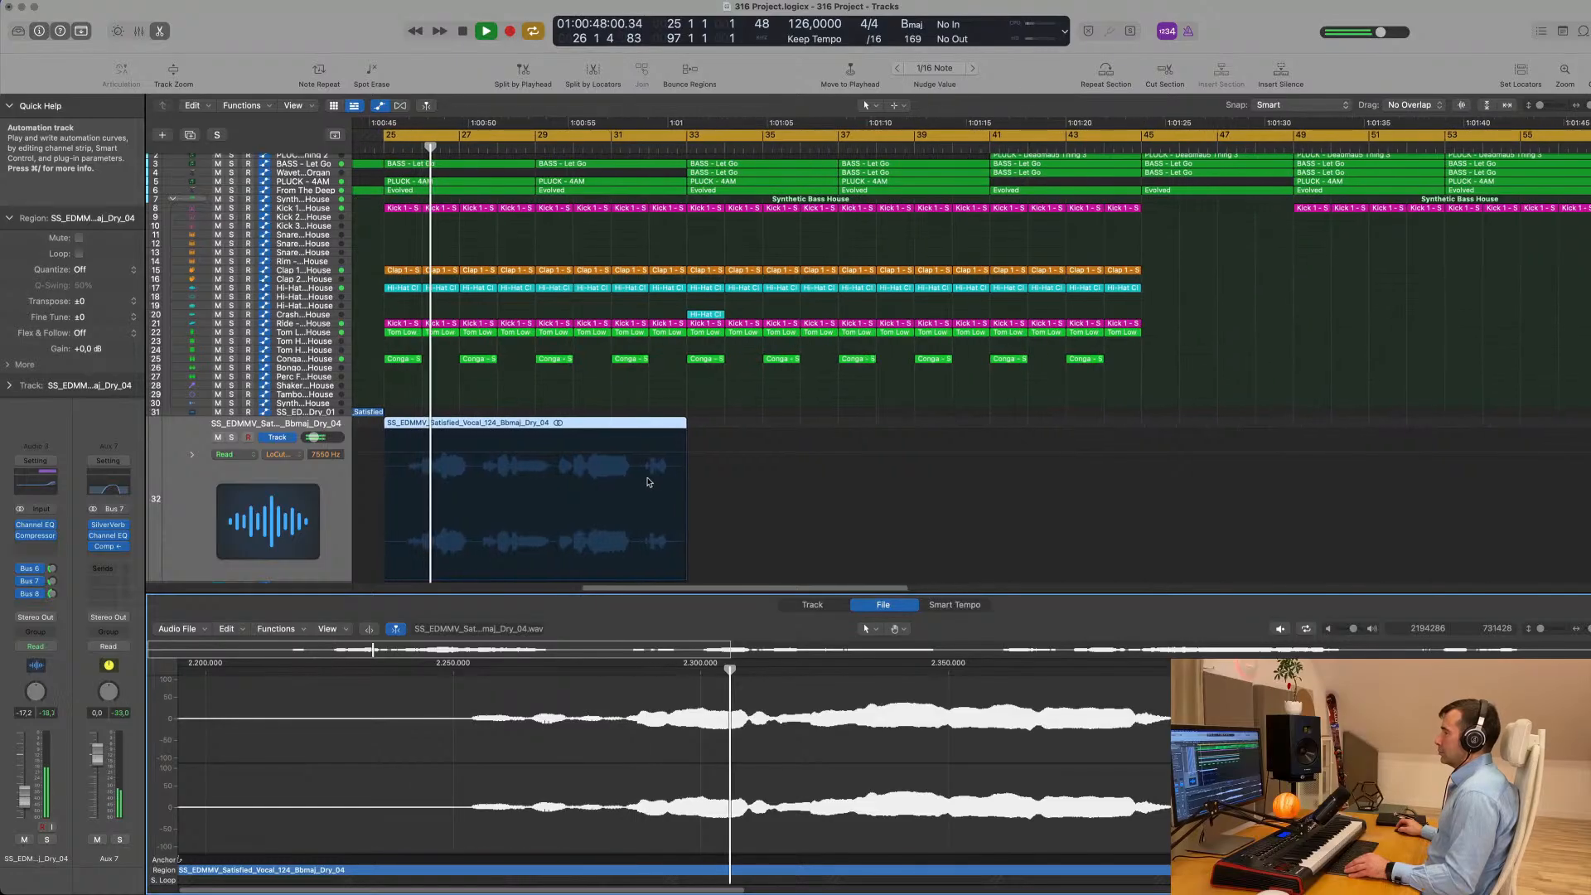
scroll(576, 475, down, 4)
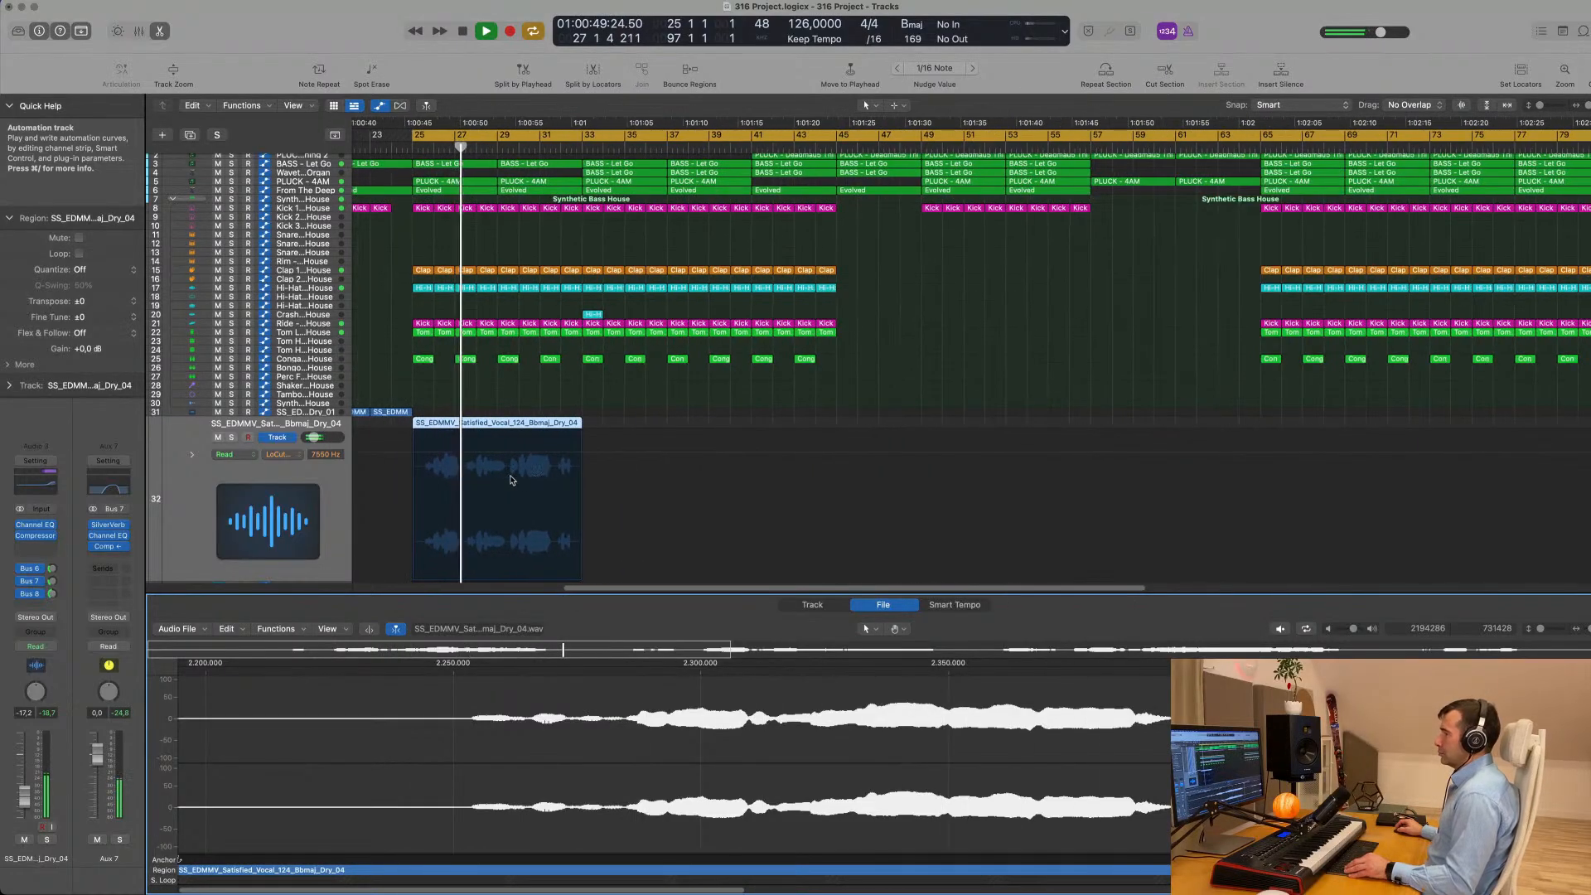
scroll(505, 477, down, 2)
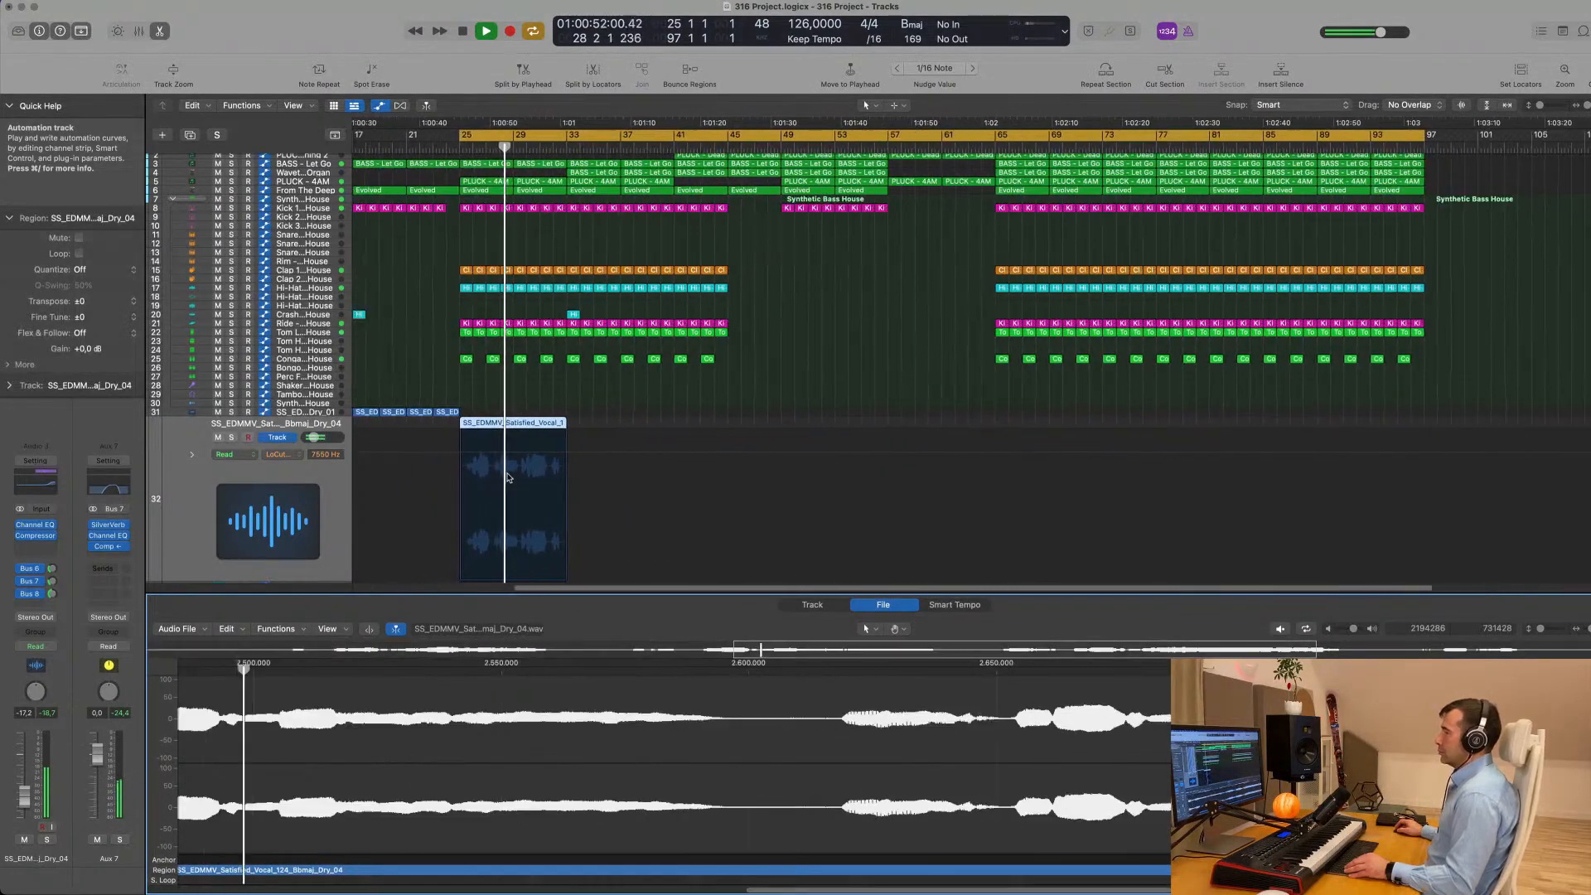
scroll(499, 471, down, 2)
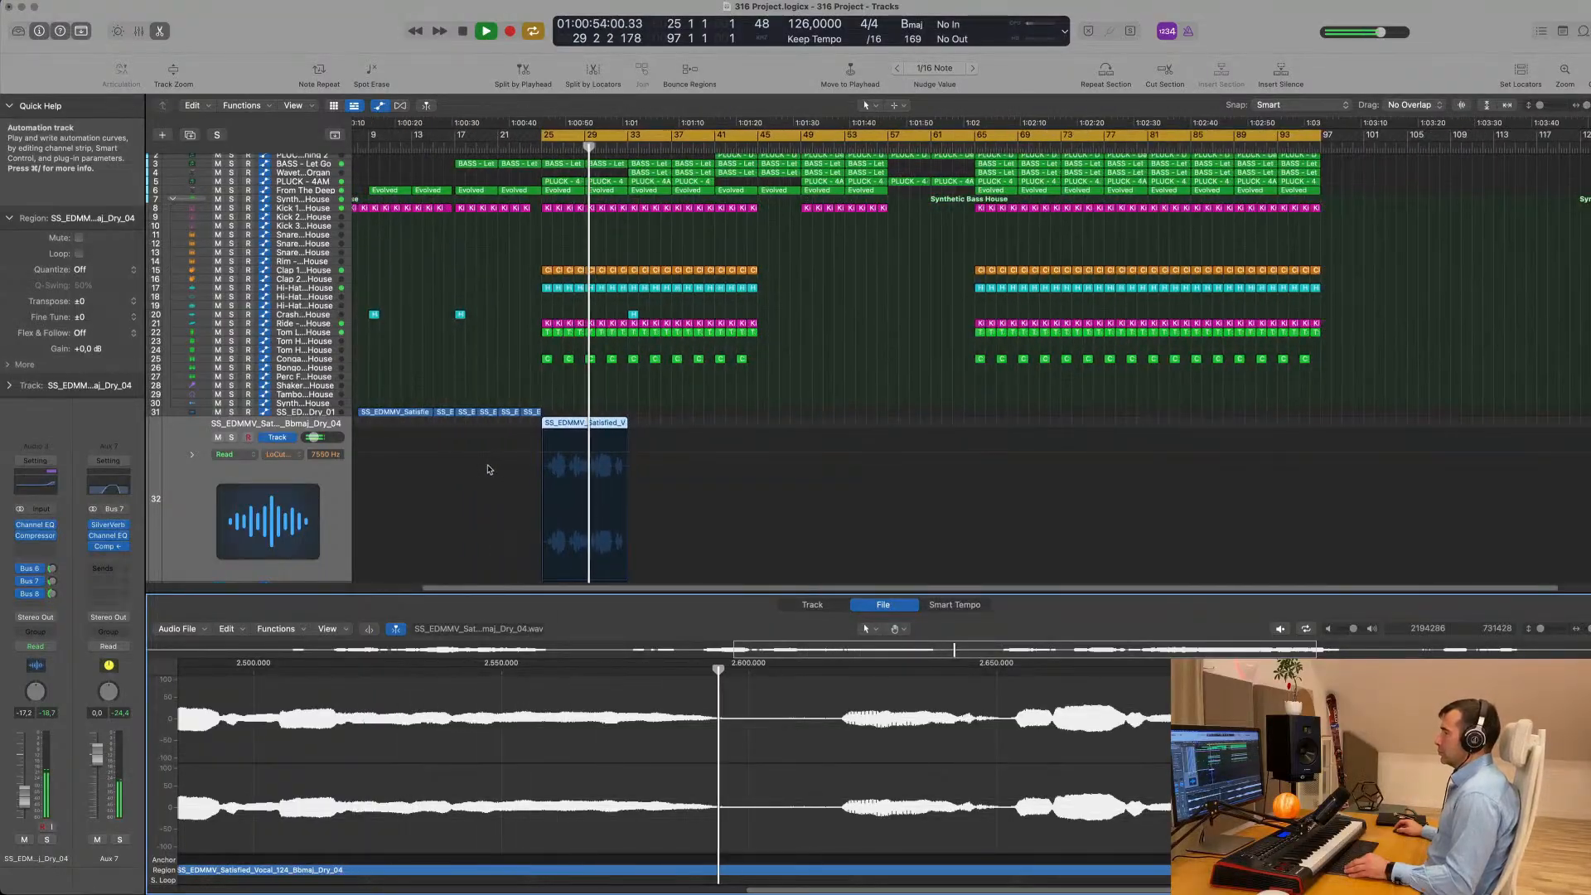
scroll(495, 470, up, 3)
scroll(498, 469, up, 3)
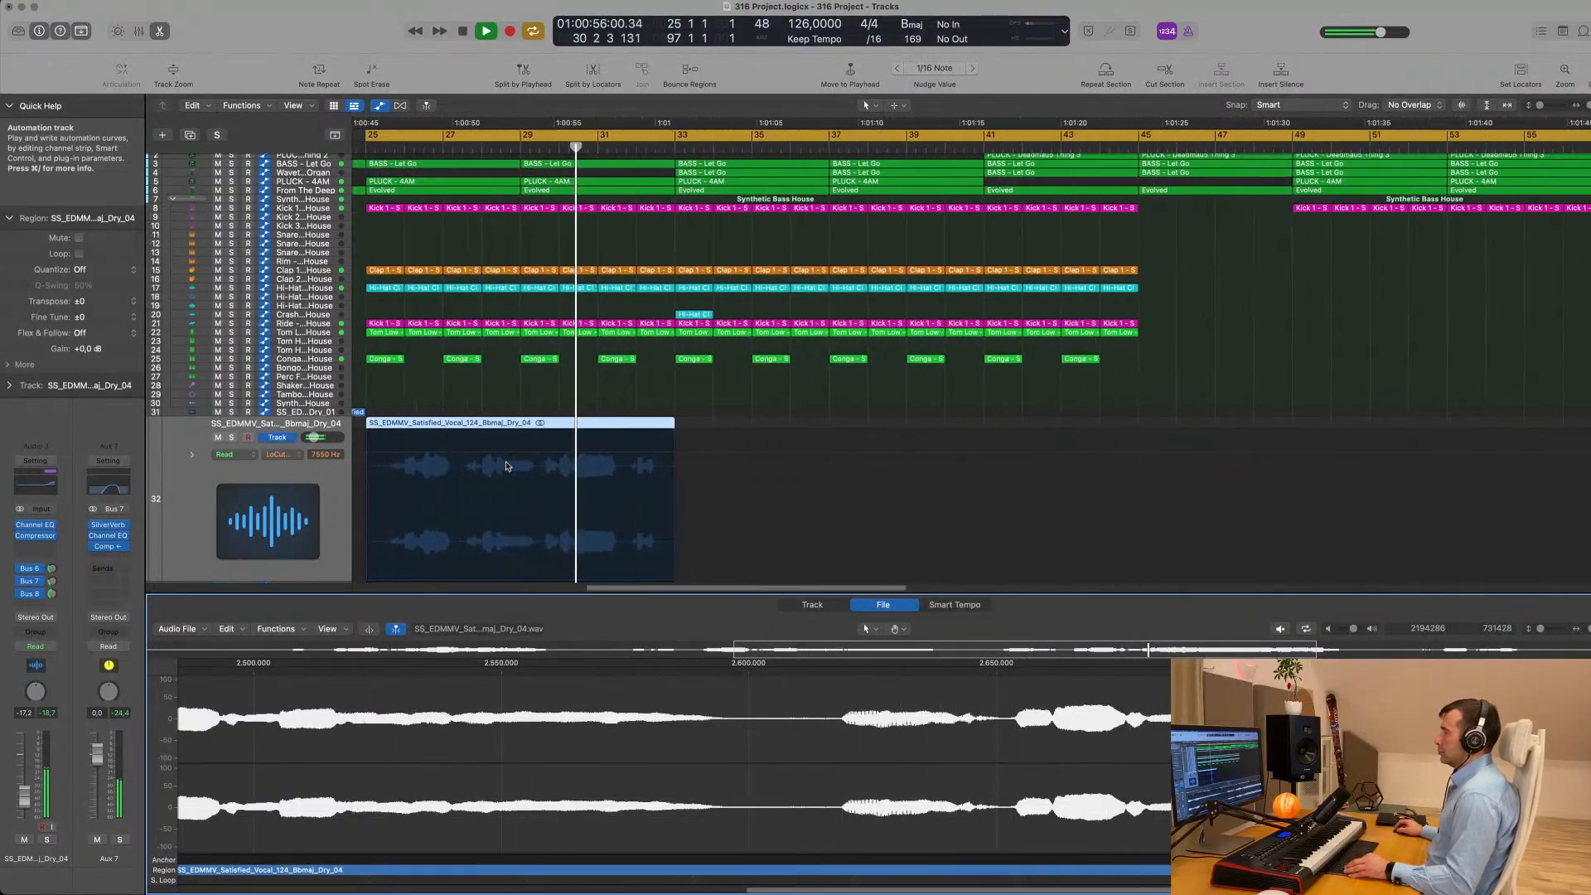
scroll(504, 466, down, 1)
scroll(531, 467, down, 2)
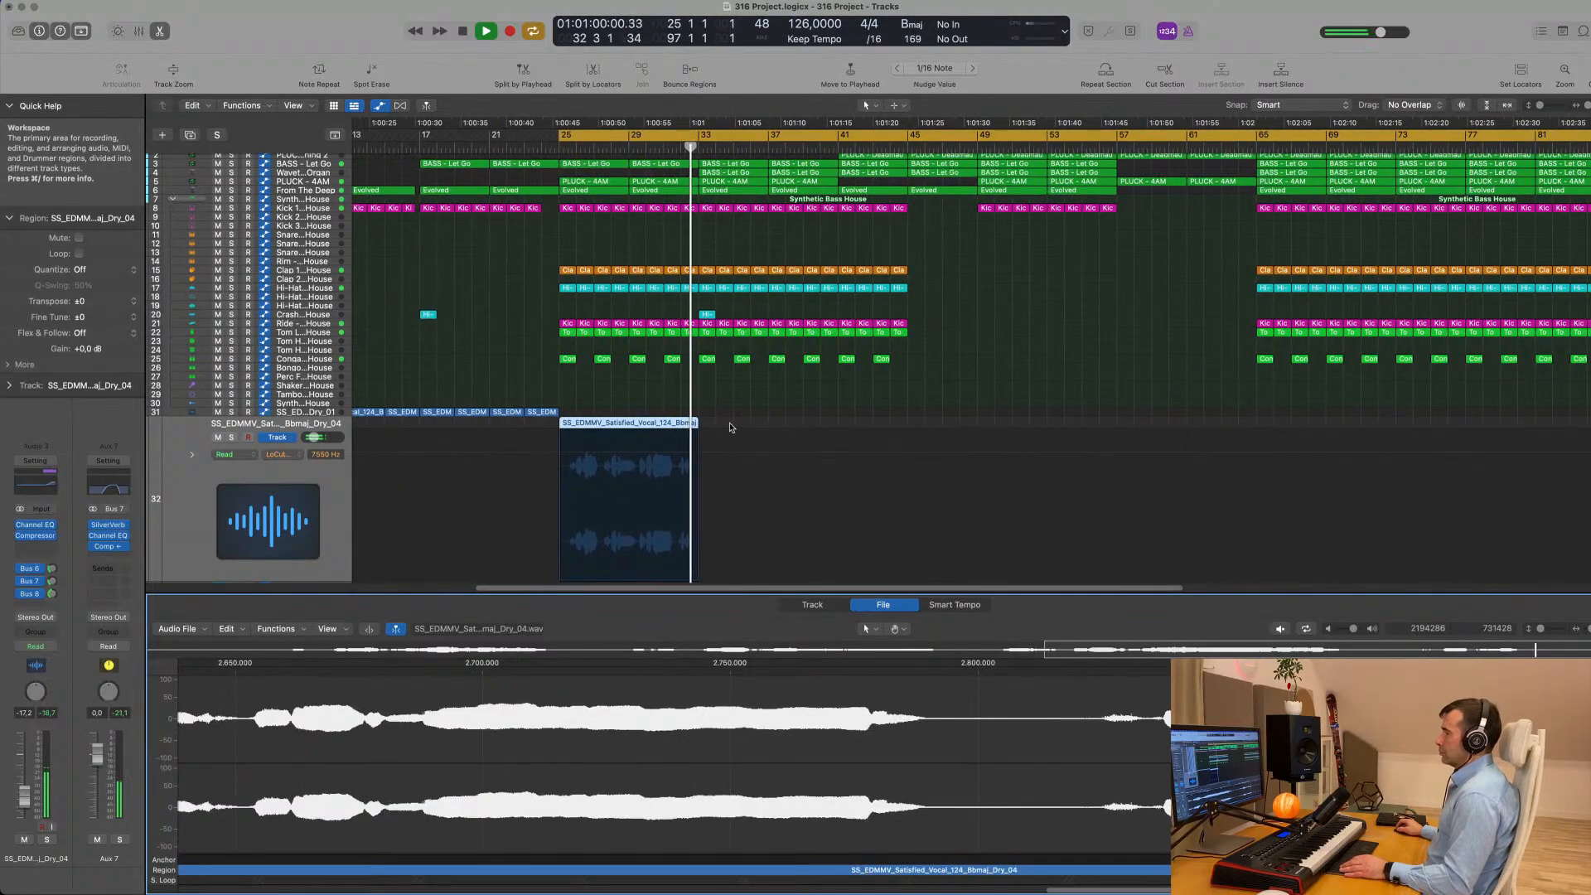
scroll(458, 145, left, 3)
- Compare the vocal entry at bar 25 with the earlier vocal loops by playing from bar 9 and again from bar 25
key(space)
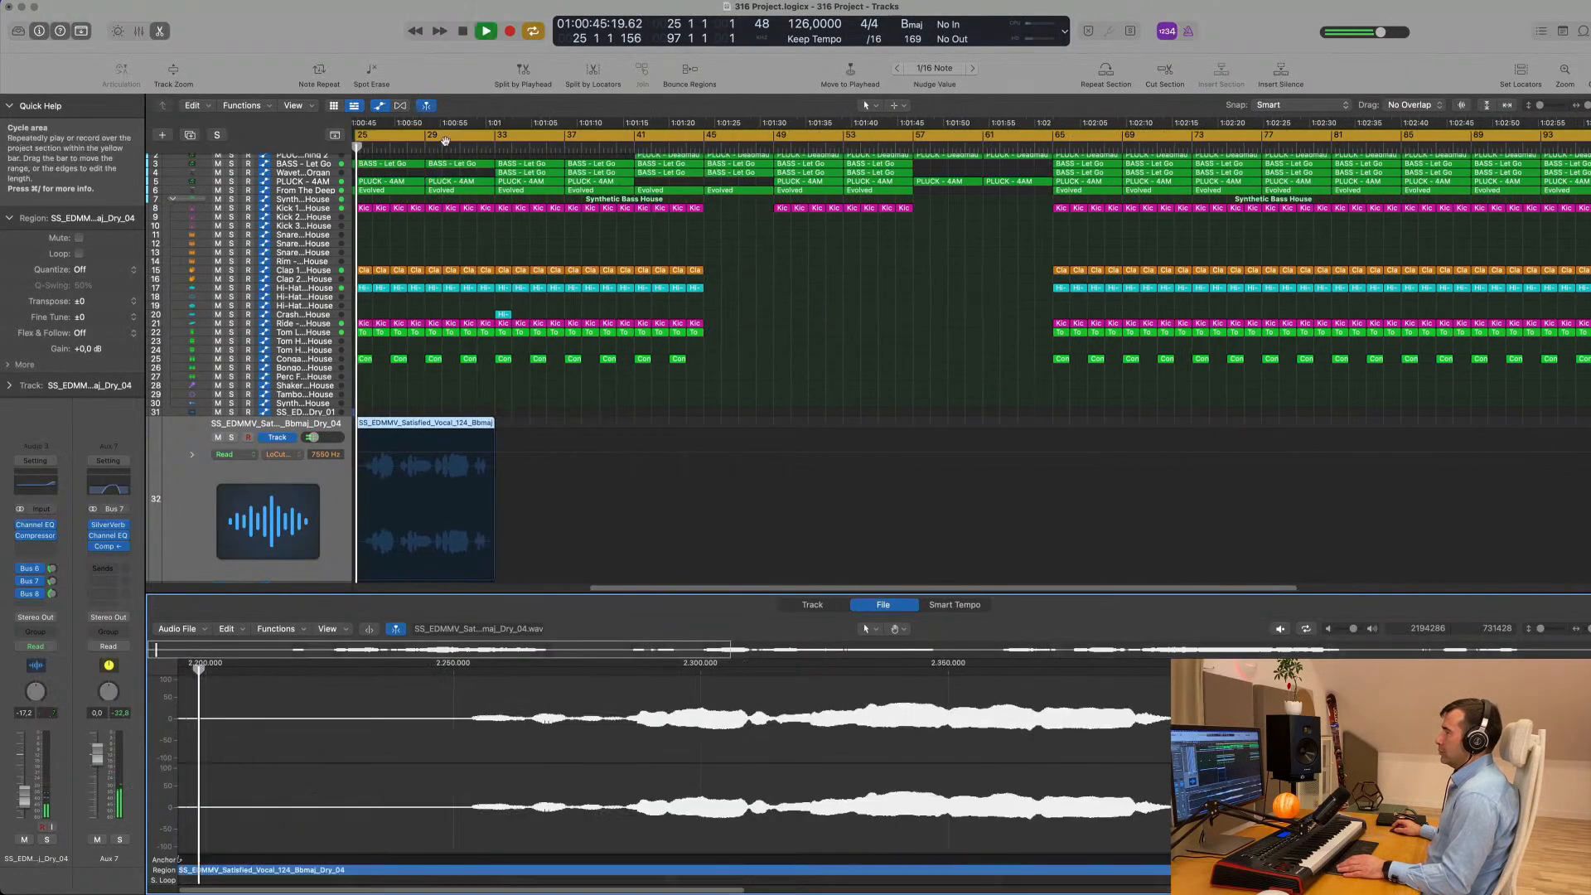
scroll(446, 147, left, 5)
scroll(447, 147, left, 3)
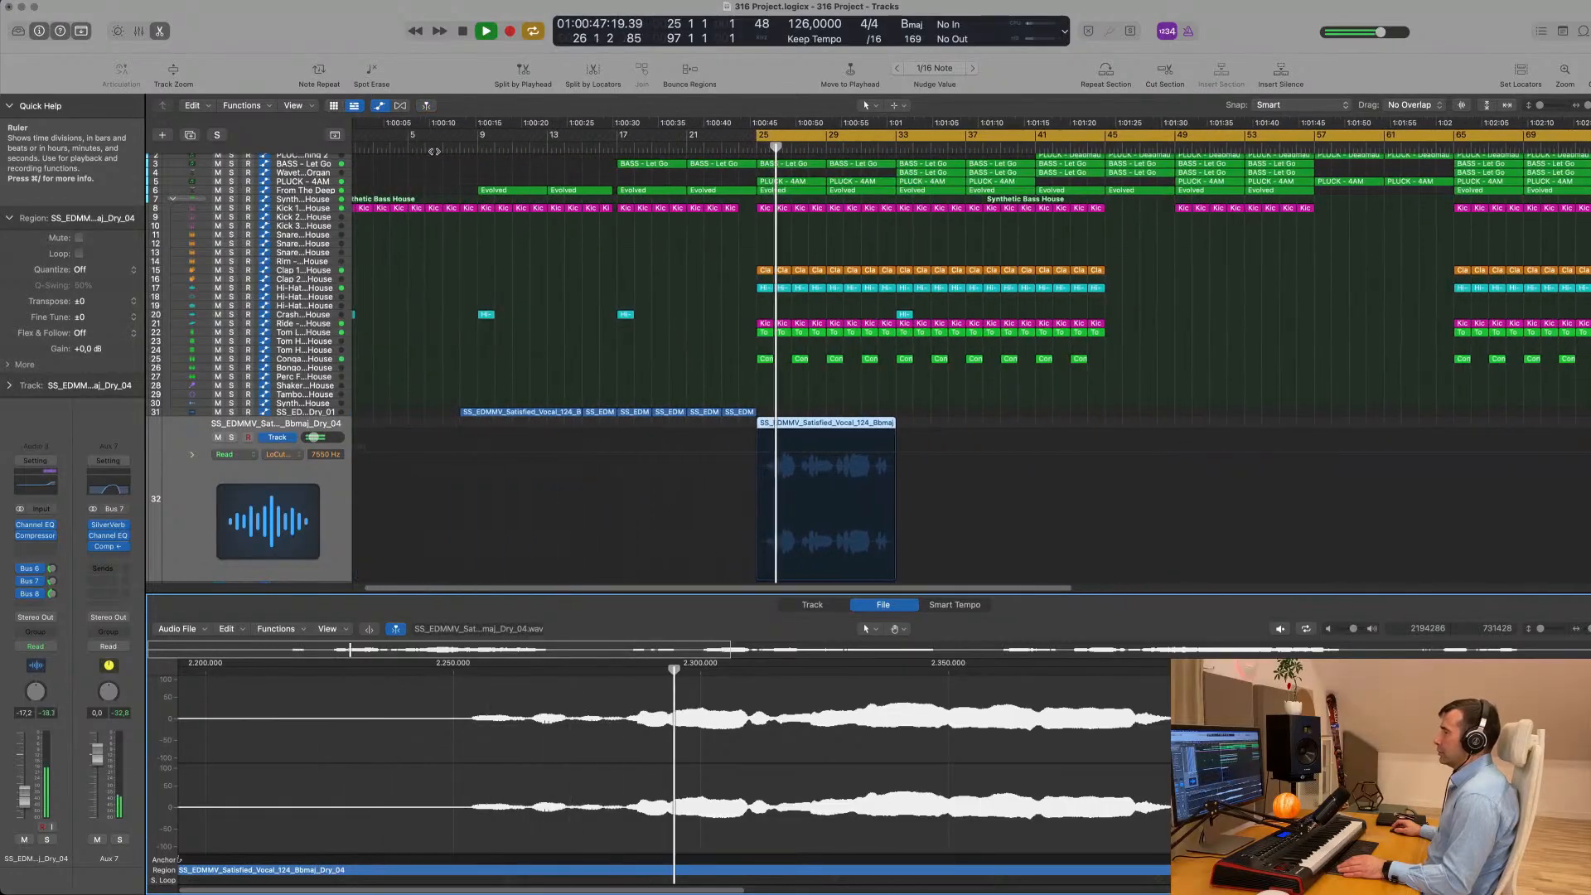
click(479, 147)
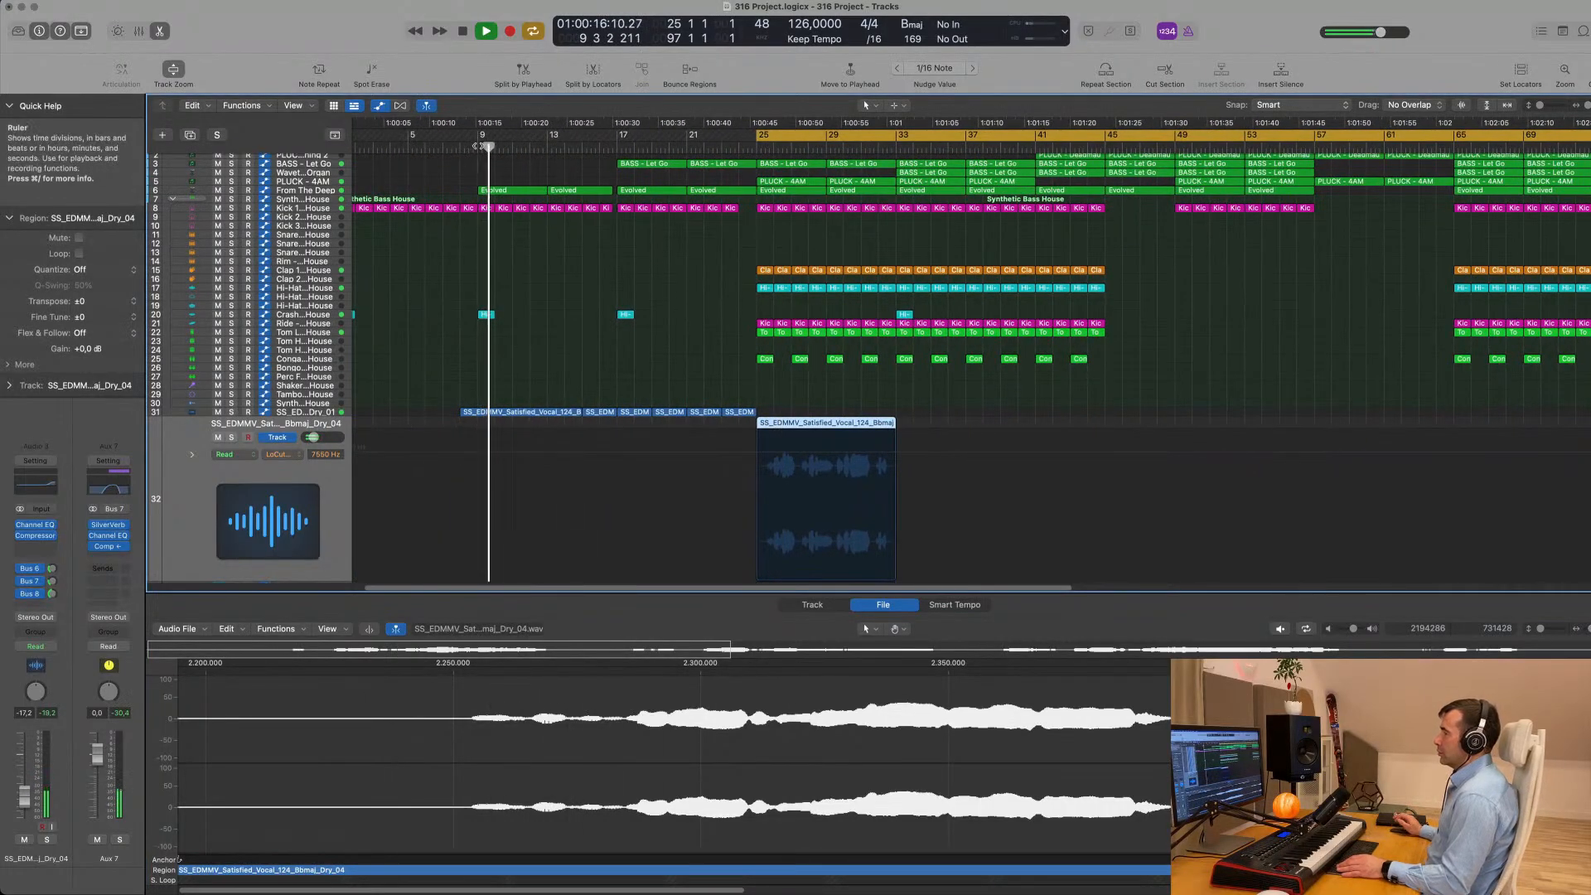
key(space)
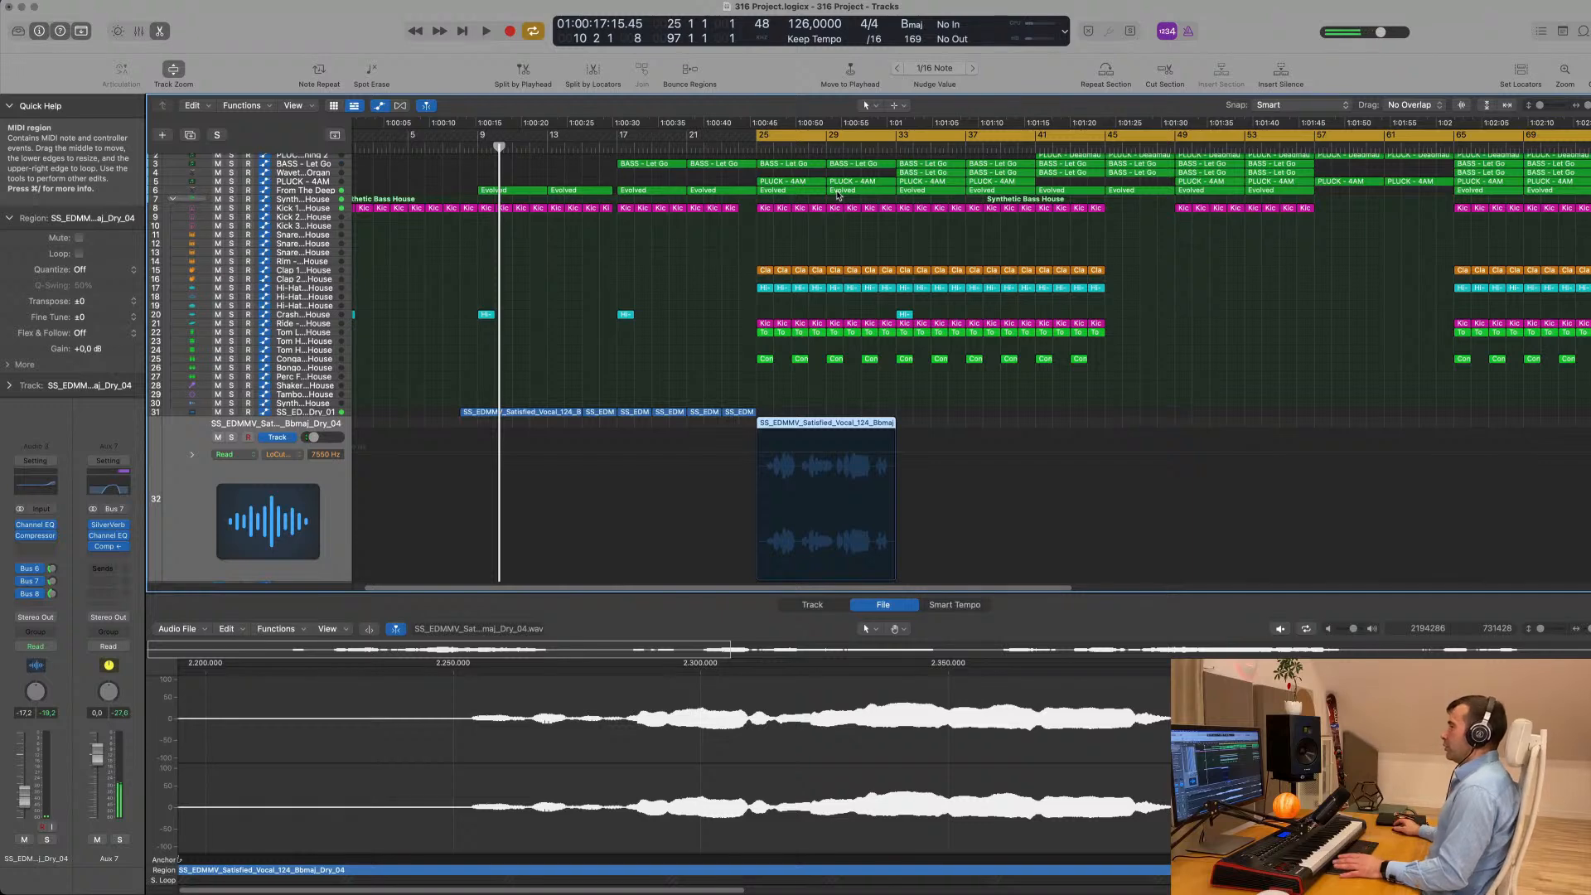
key(space)
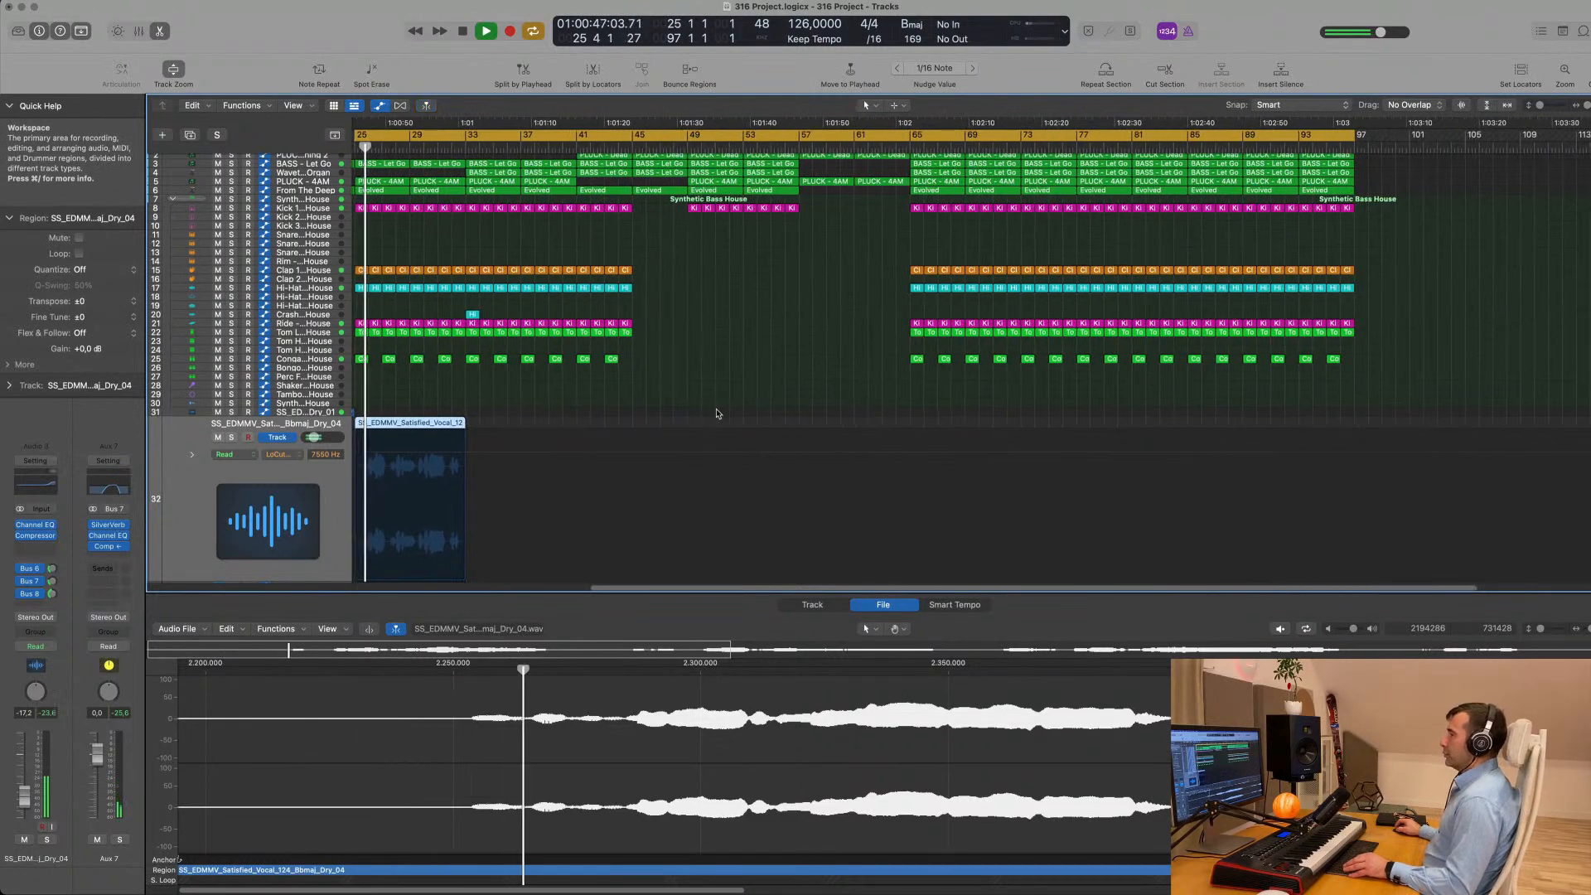
scroll(719, 413, up, 5)
scroll(828, 381, left, 3)
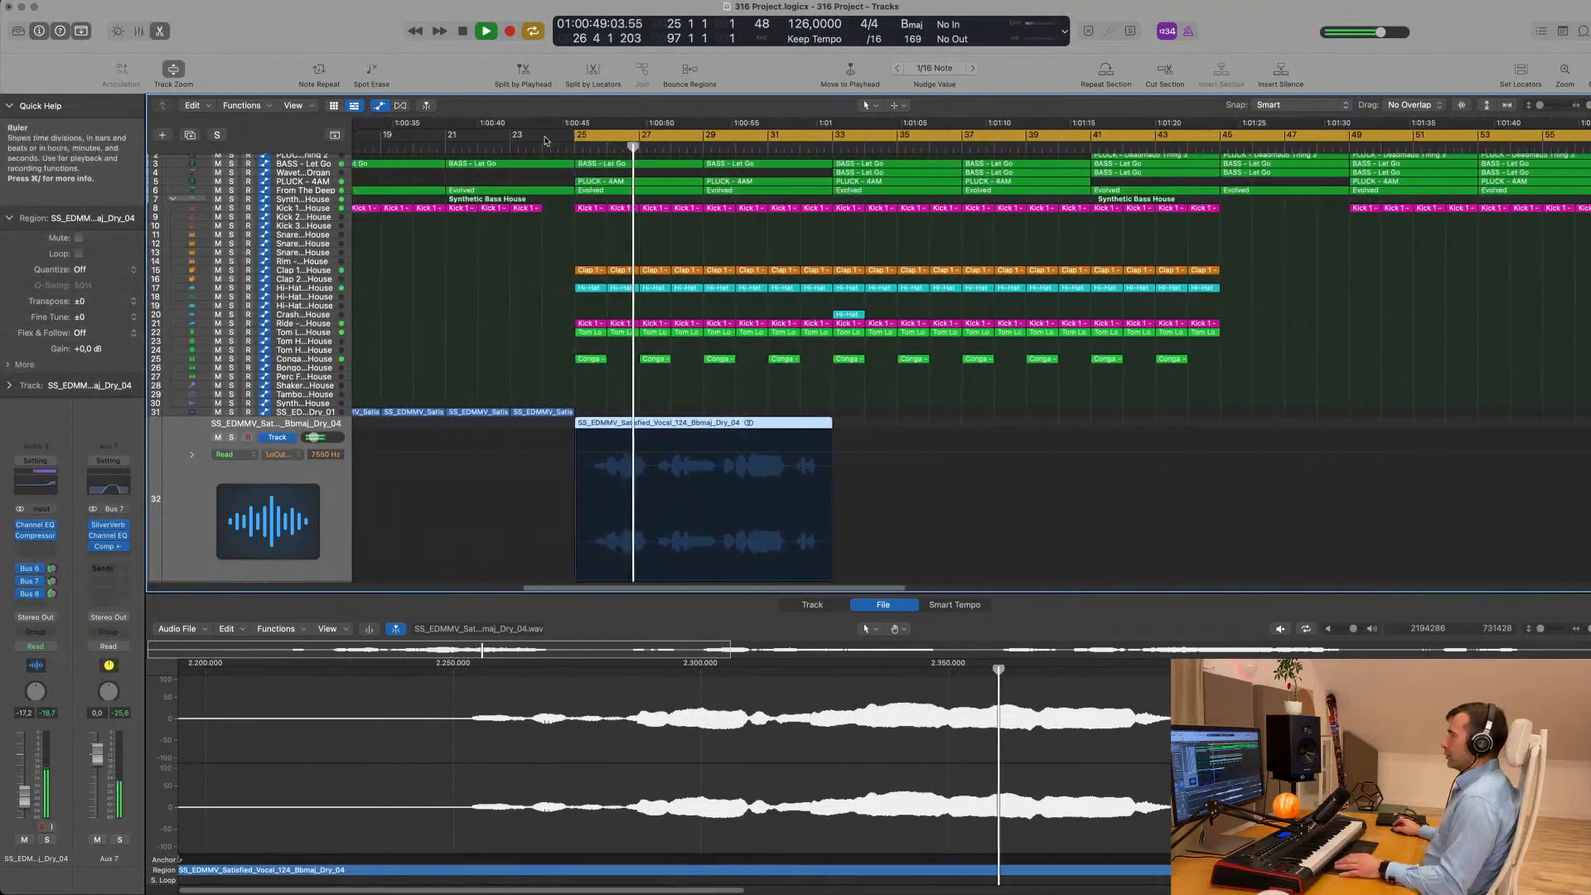
scroll(713, 356, left, 1)
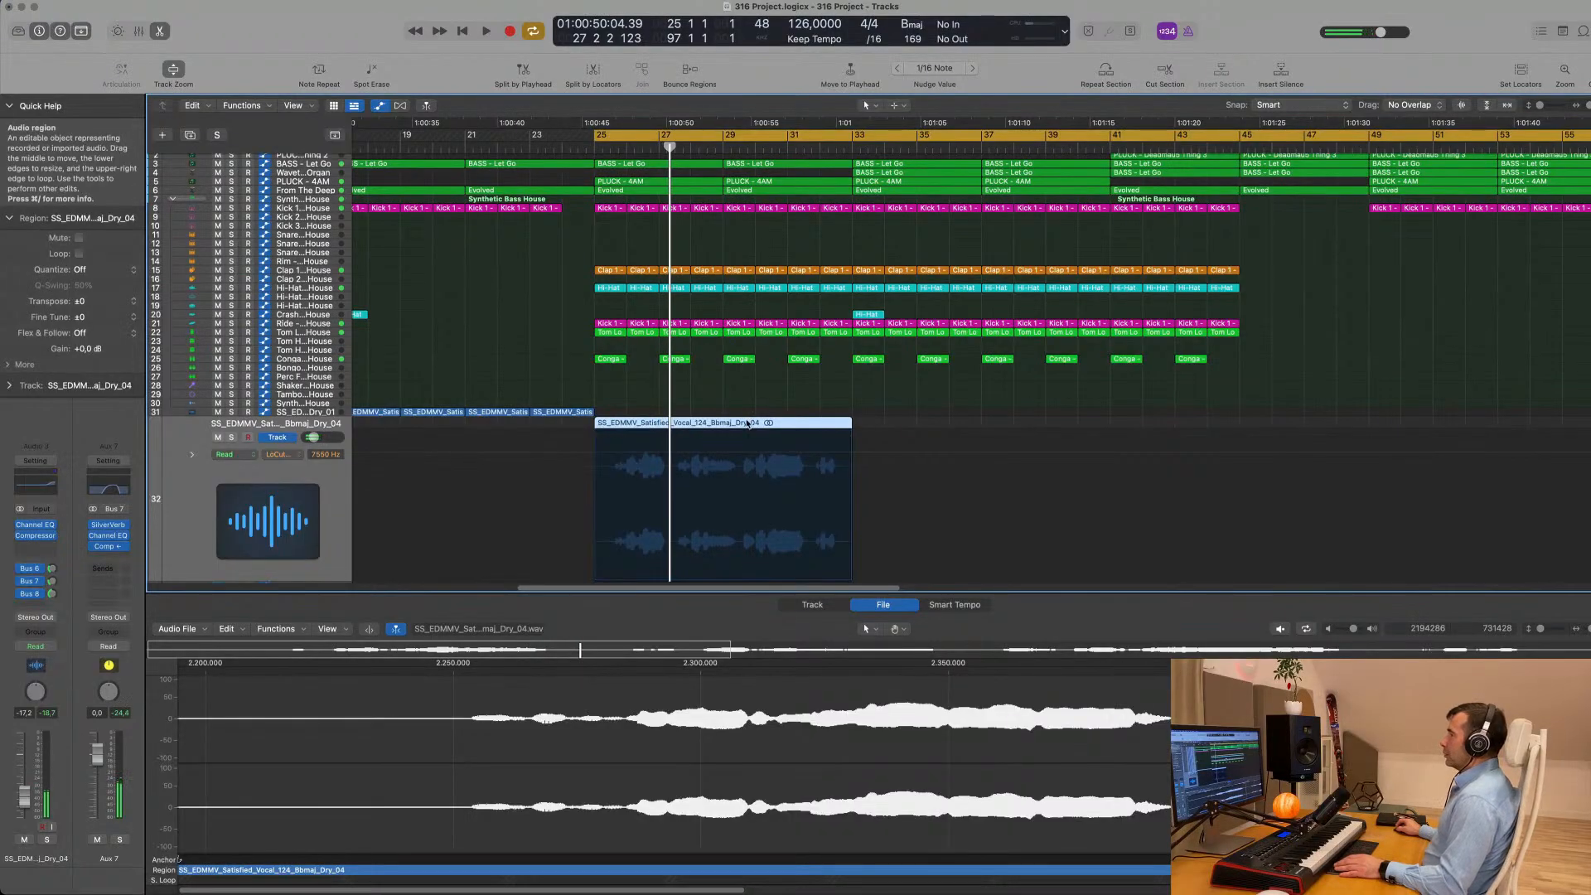
- Move the Satisfied Dry_04 vocal region to start at bar 33 and delete the PLUCK - 4AM regions at bars 33 and 37
drag(737, 424, 995, 424)
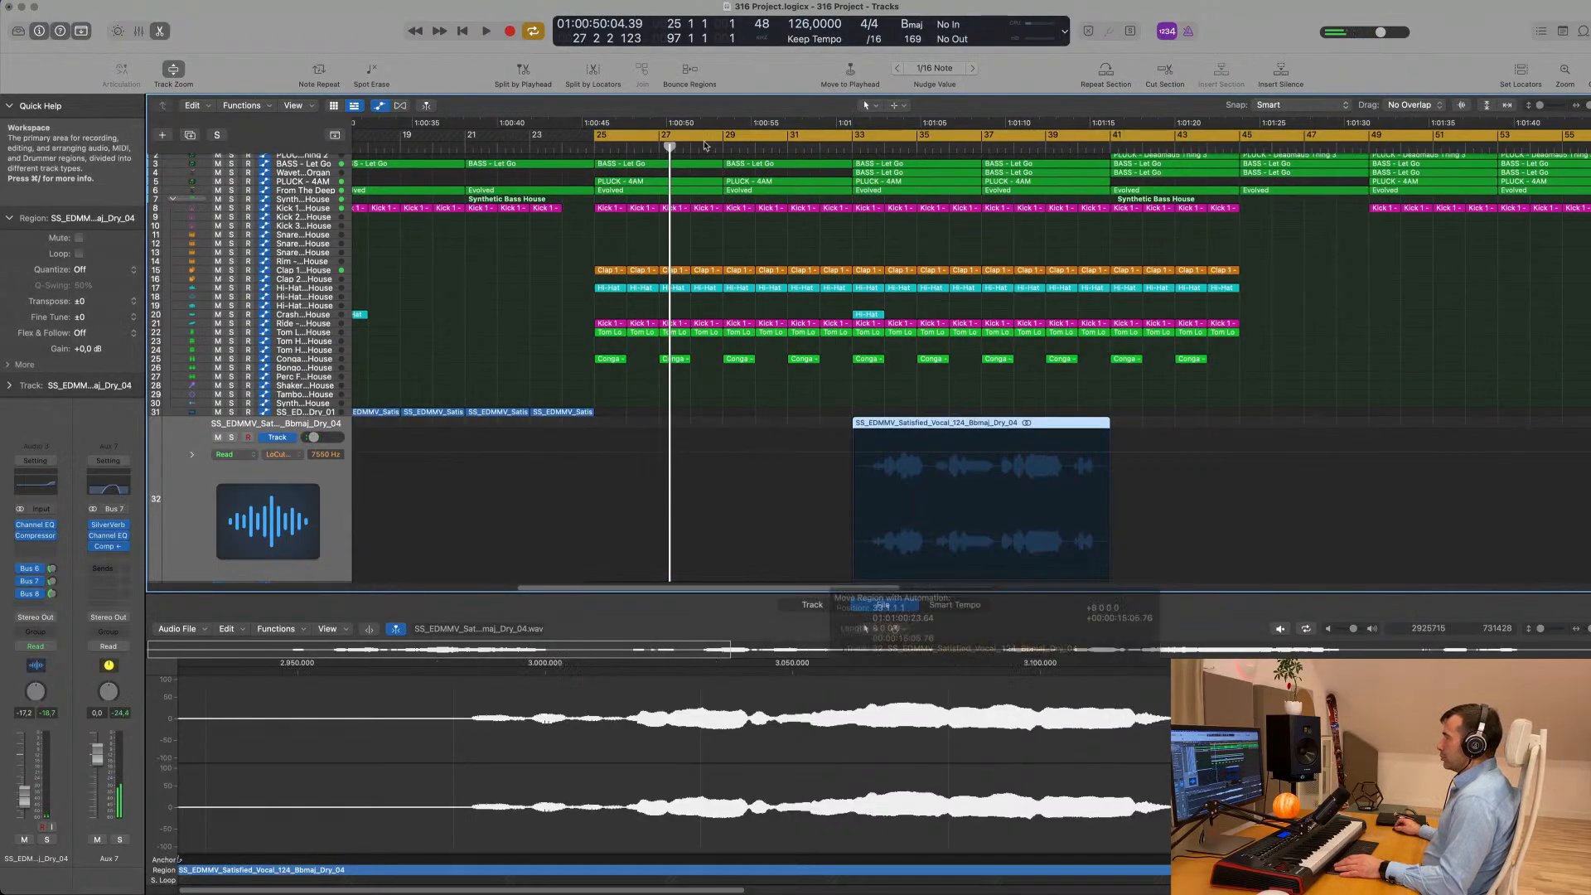
click(914, 181)
key(Delete)
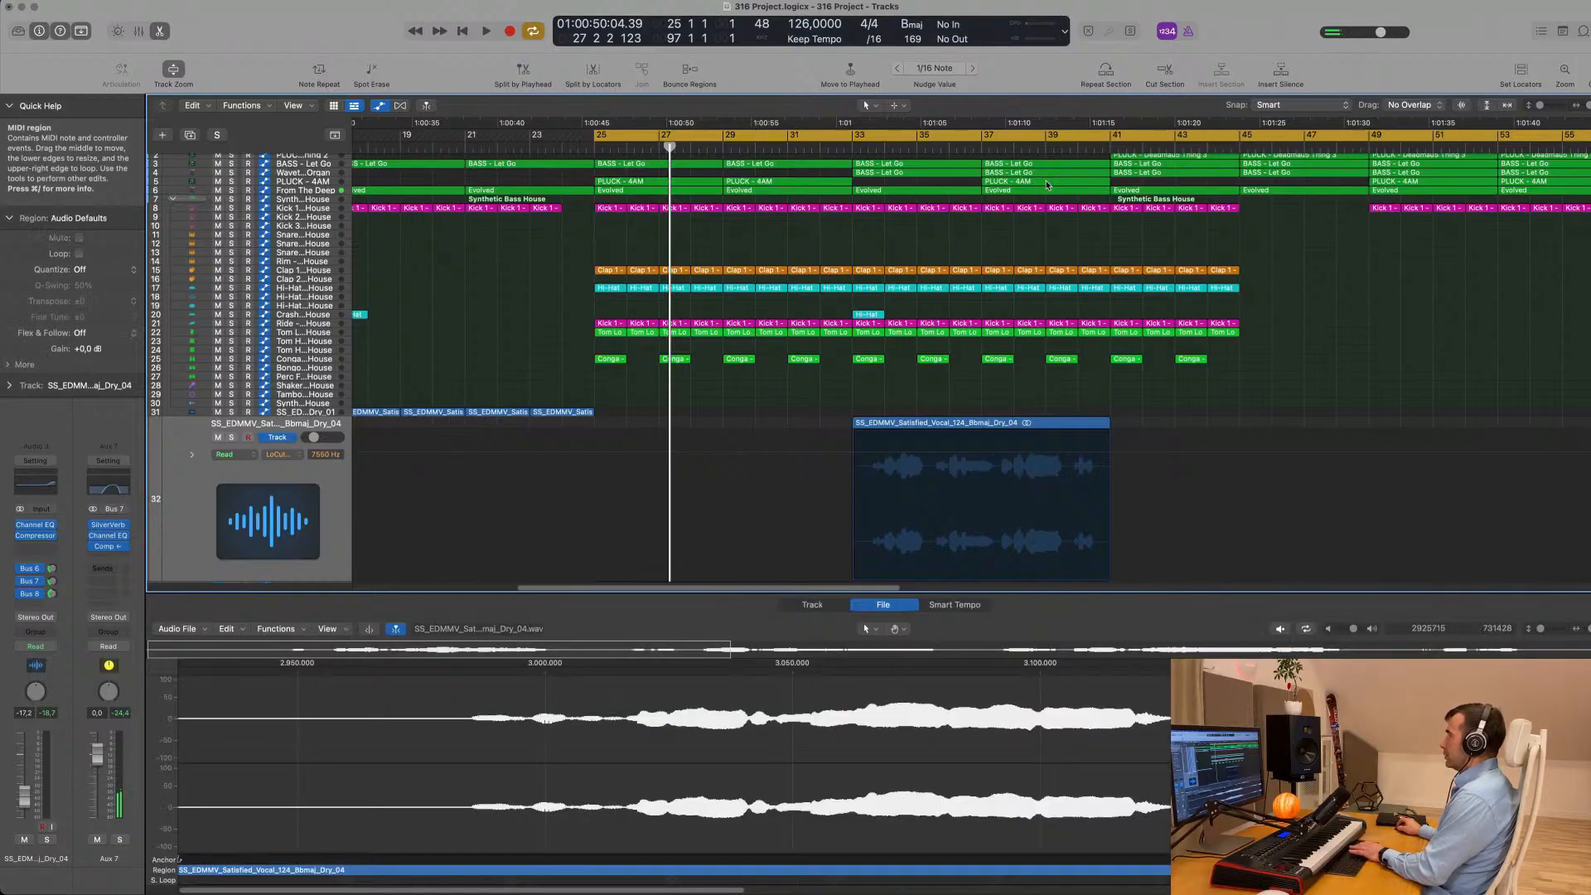
click(1044, 183)
key(Delete)
- Play the arrangement from bar 25 and briefly solo the PLUCK - 4AM track to check its sound
key(space)
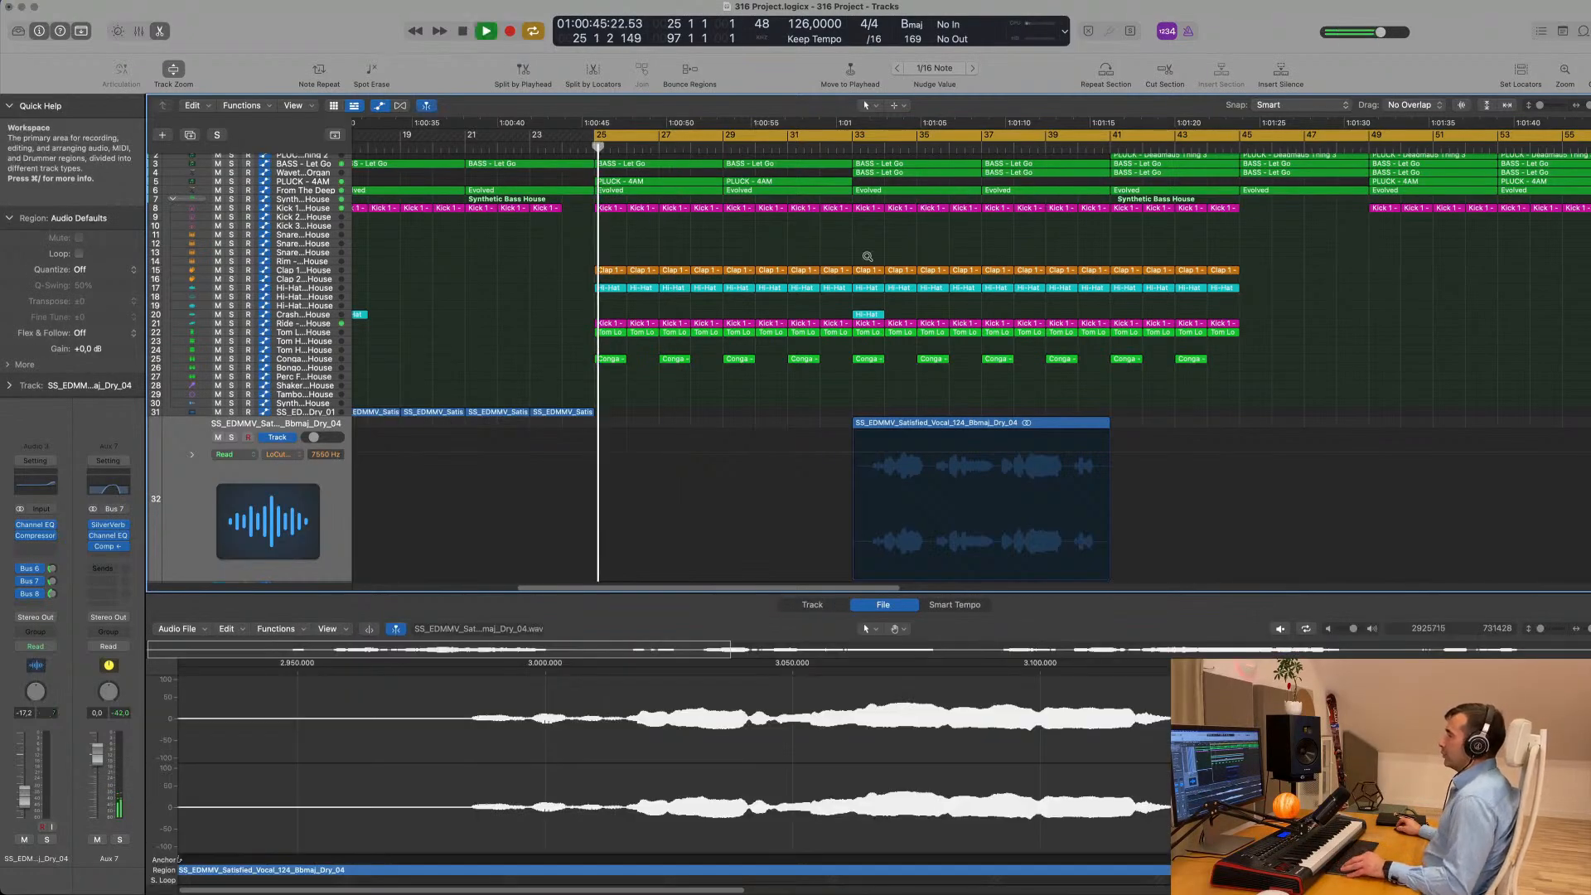
key(super+Left)
key(super+Left)
key(super+Left)
key(super+Left)
scroll(650, 235, up, 2)
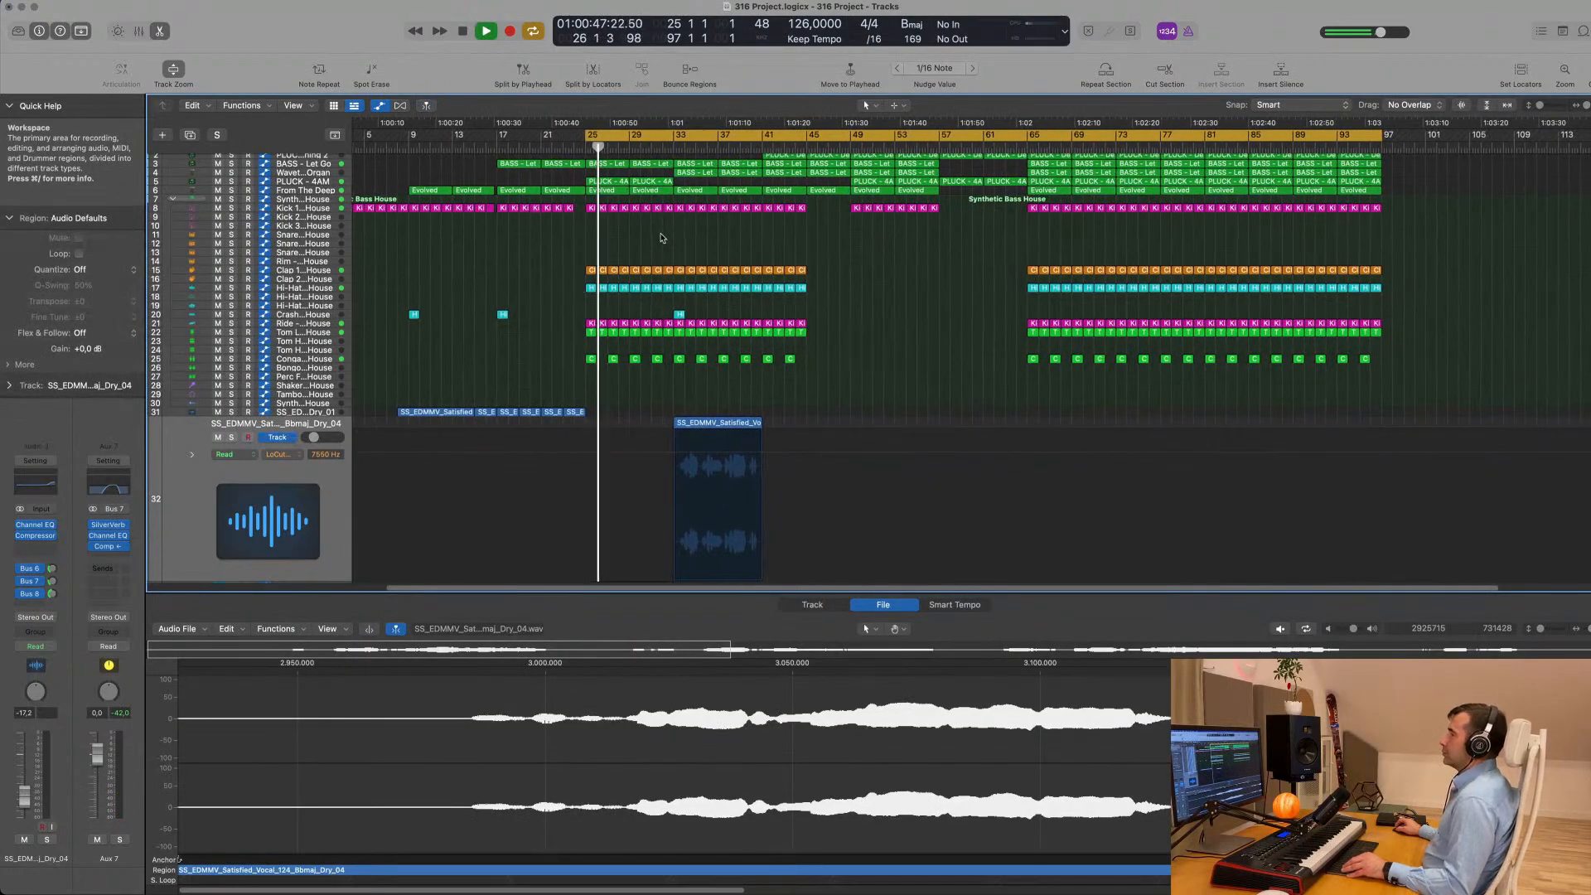
key(super+Right)
click(303, 181)
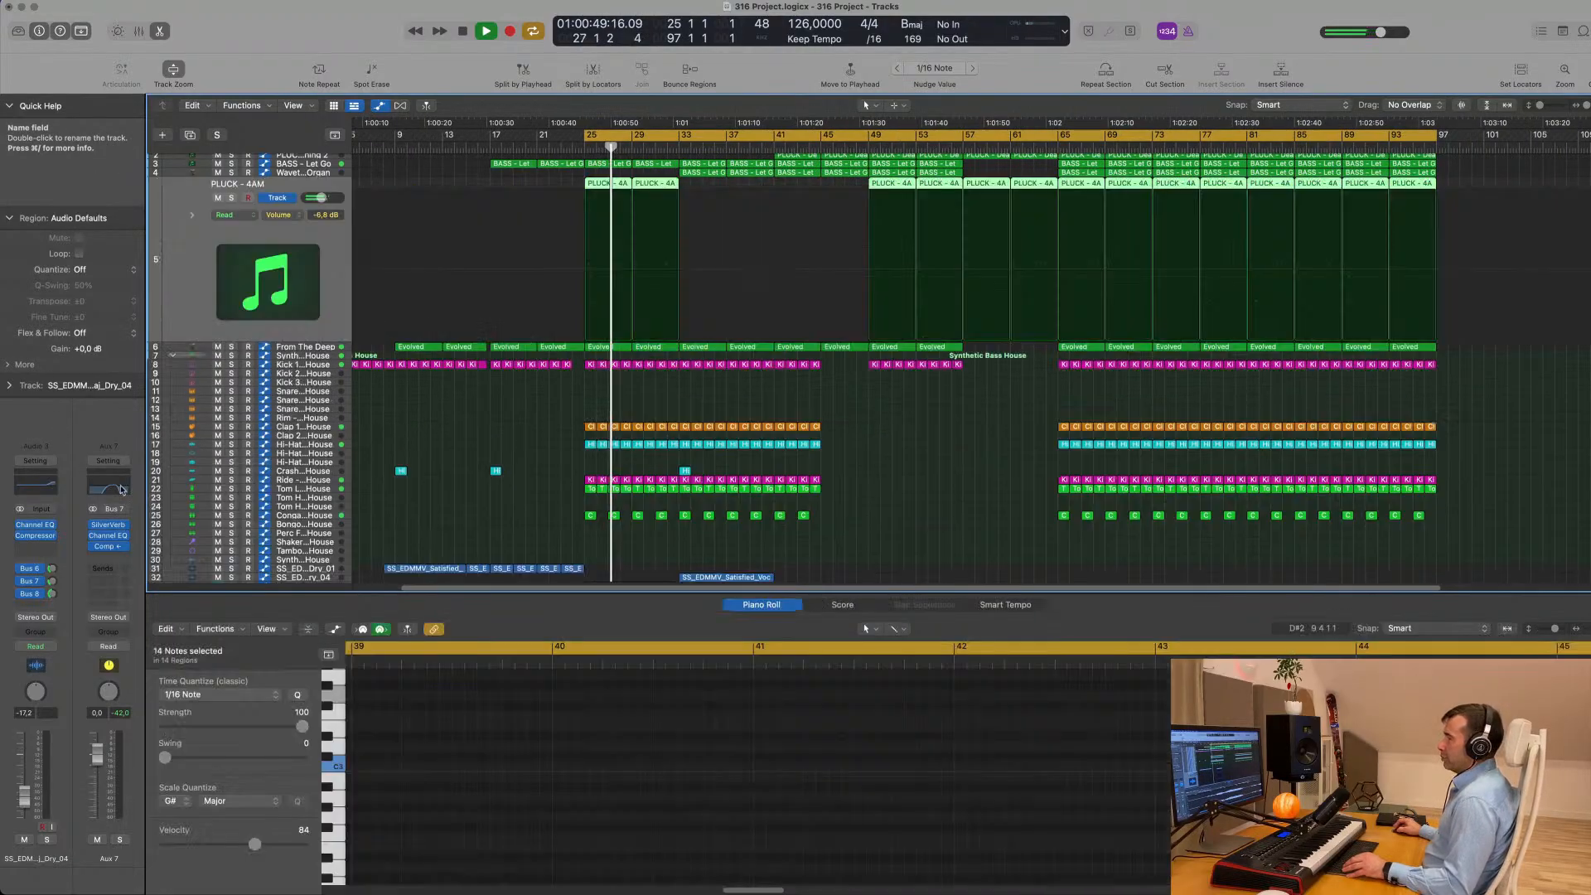
click(47, 841)
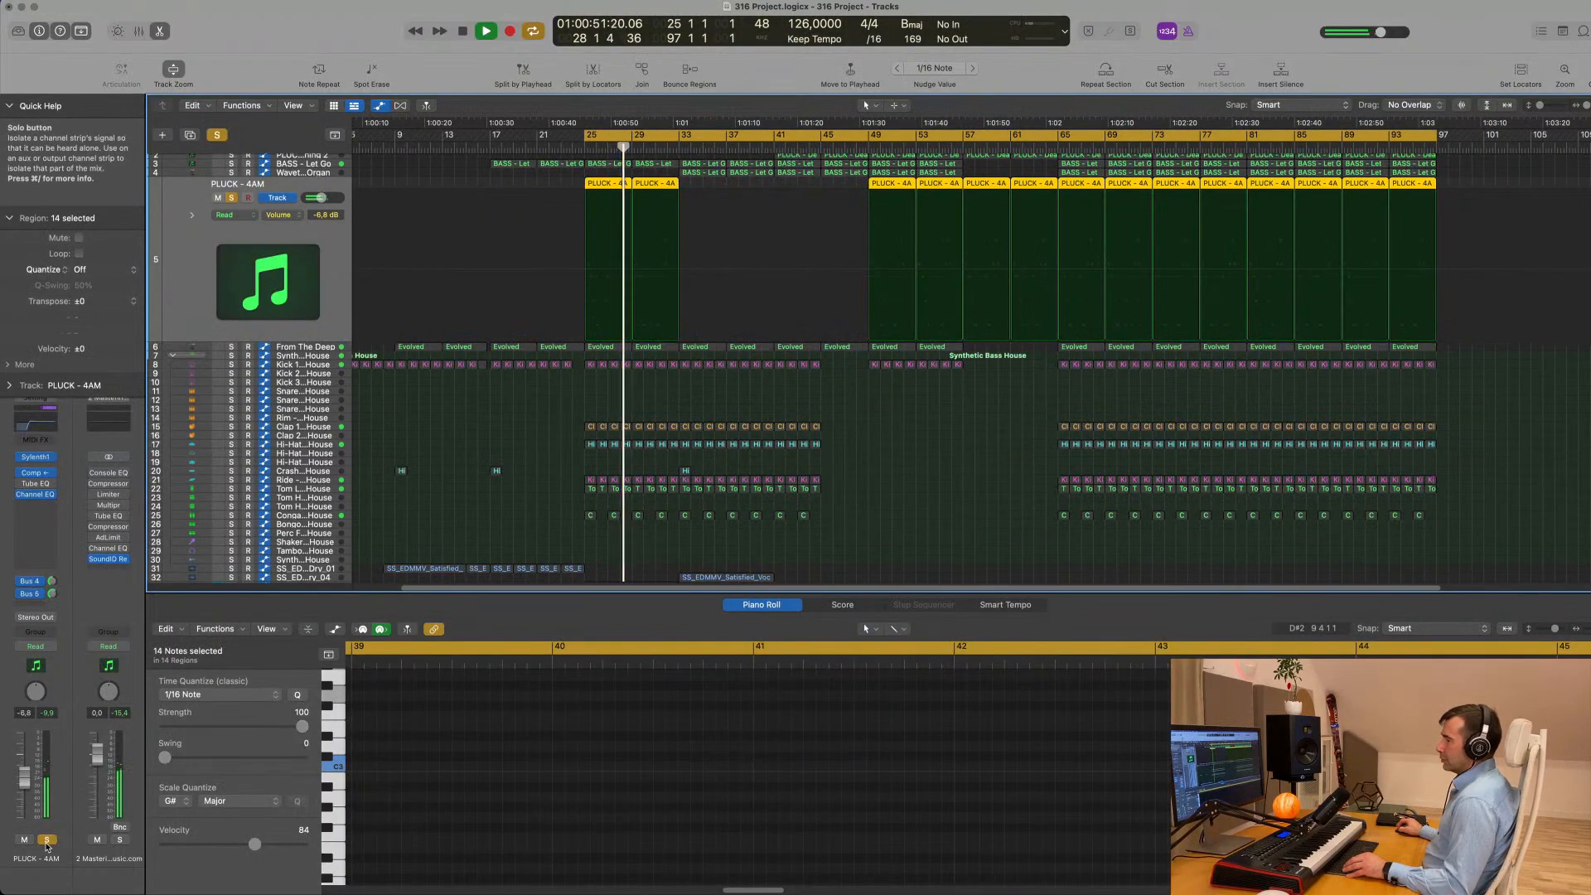
click(47, 840)
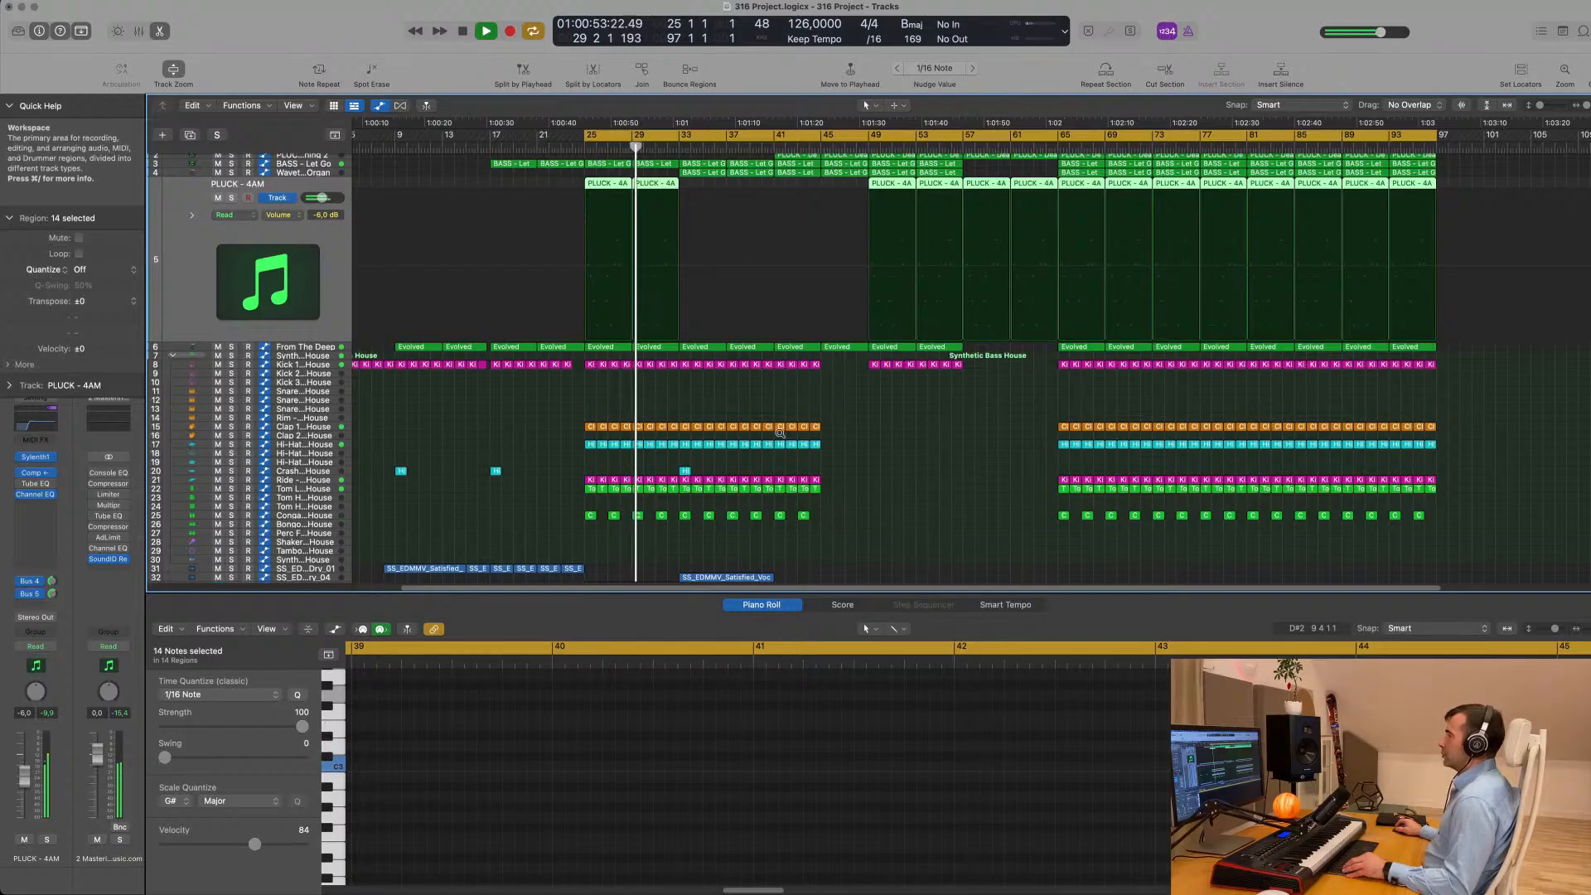
- Audition the Satisfied Dry_04 vocal around bar 33 and move its region one bar earlier to start at bar 32
key(super+Right)
scroll(787, 442, down, 1)
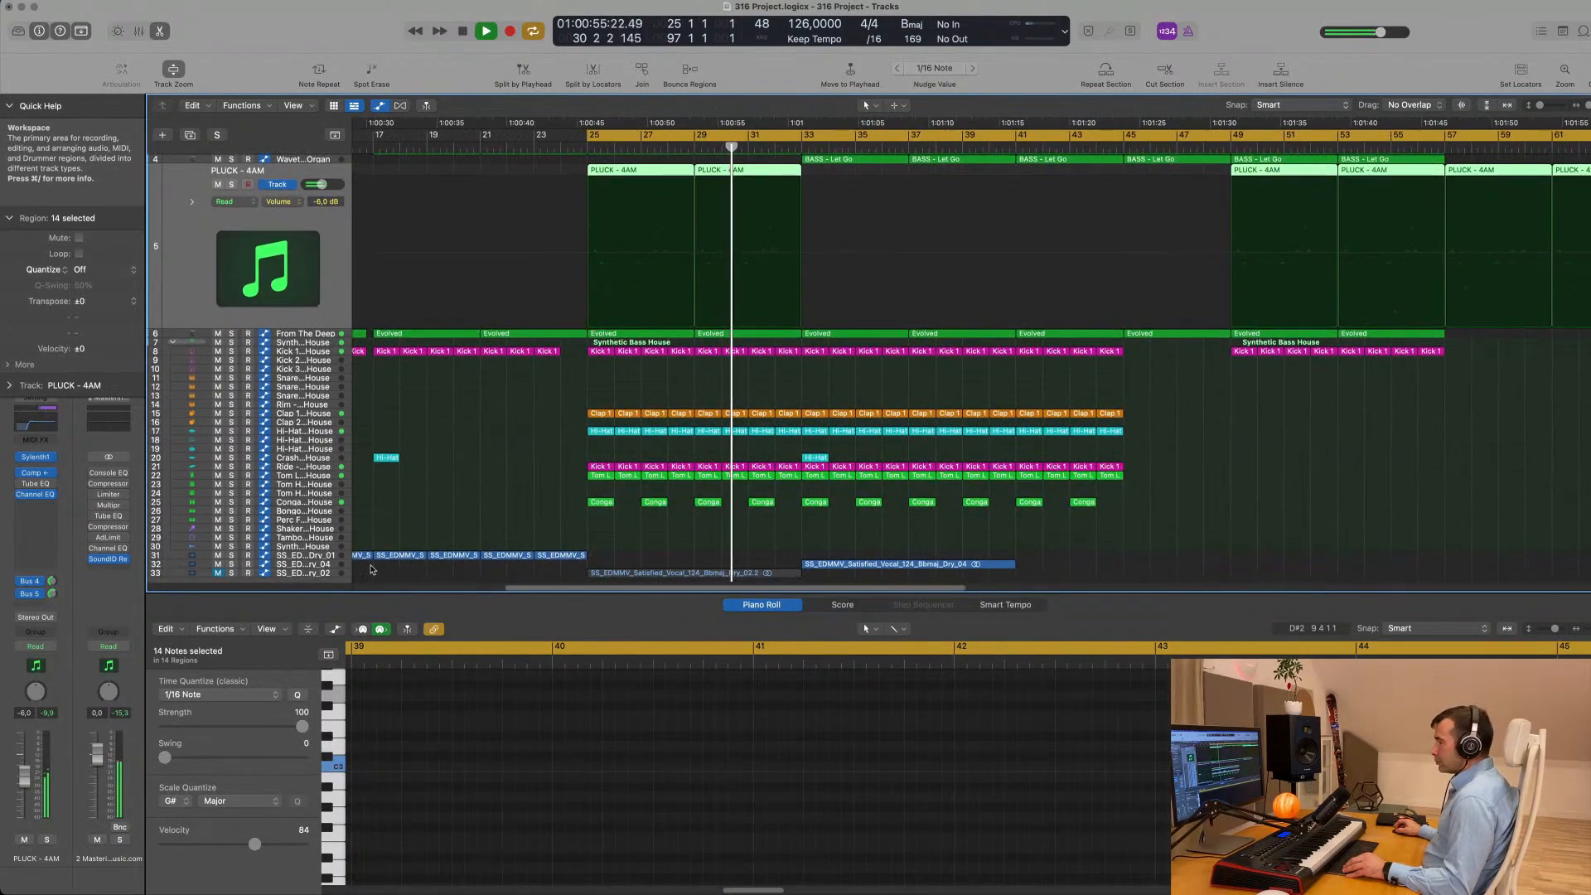
click(920, 563)
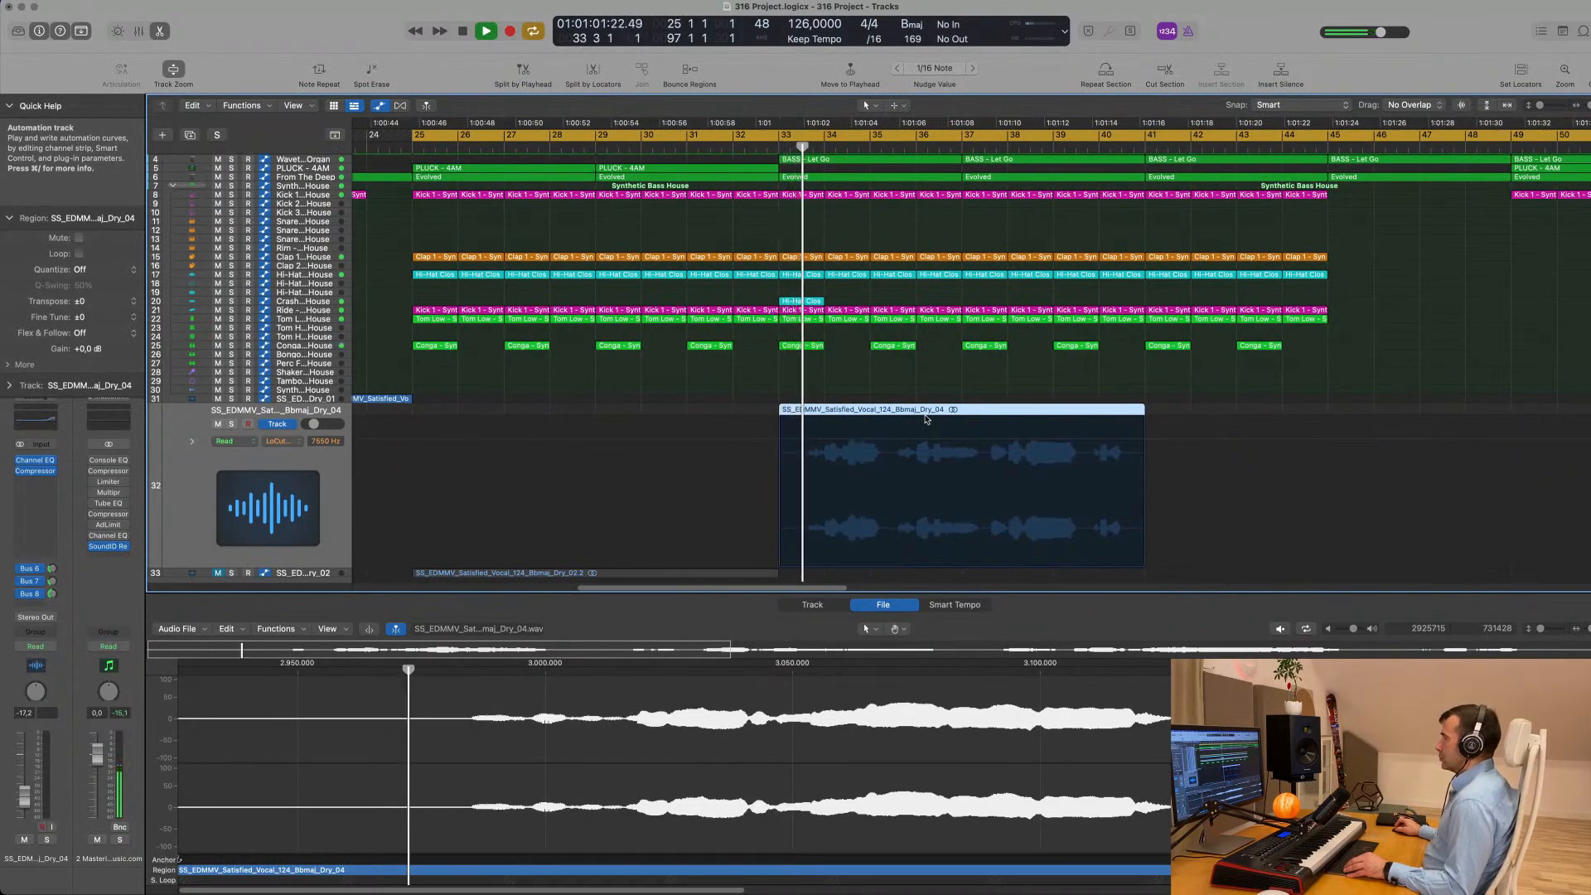
click(730, 146)
scroll(959, 393, up, 2)
scroll(959, 393, up, 2)
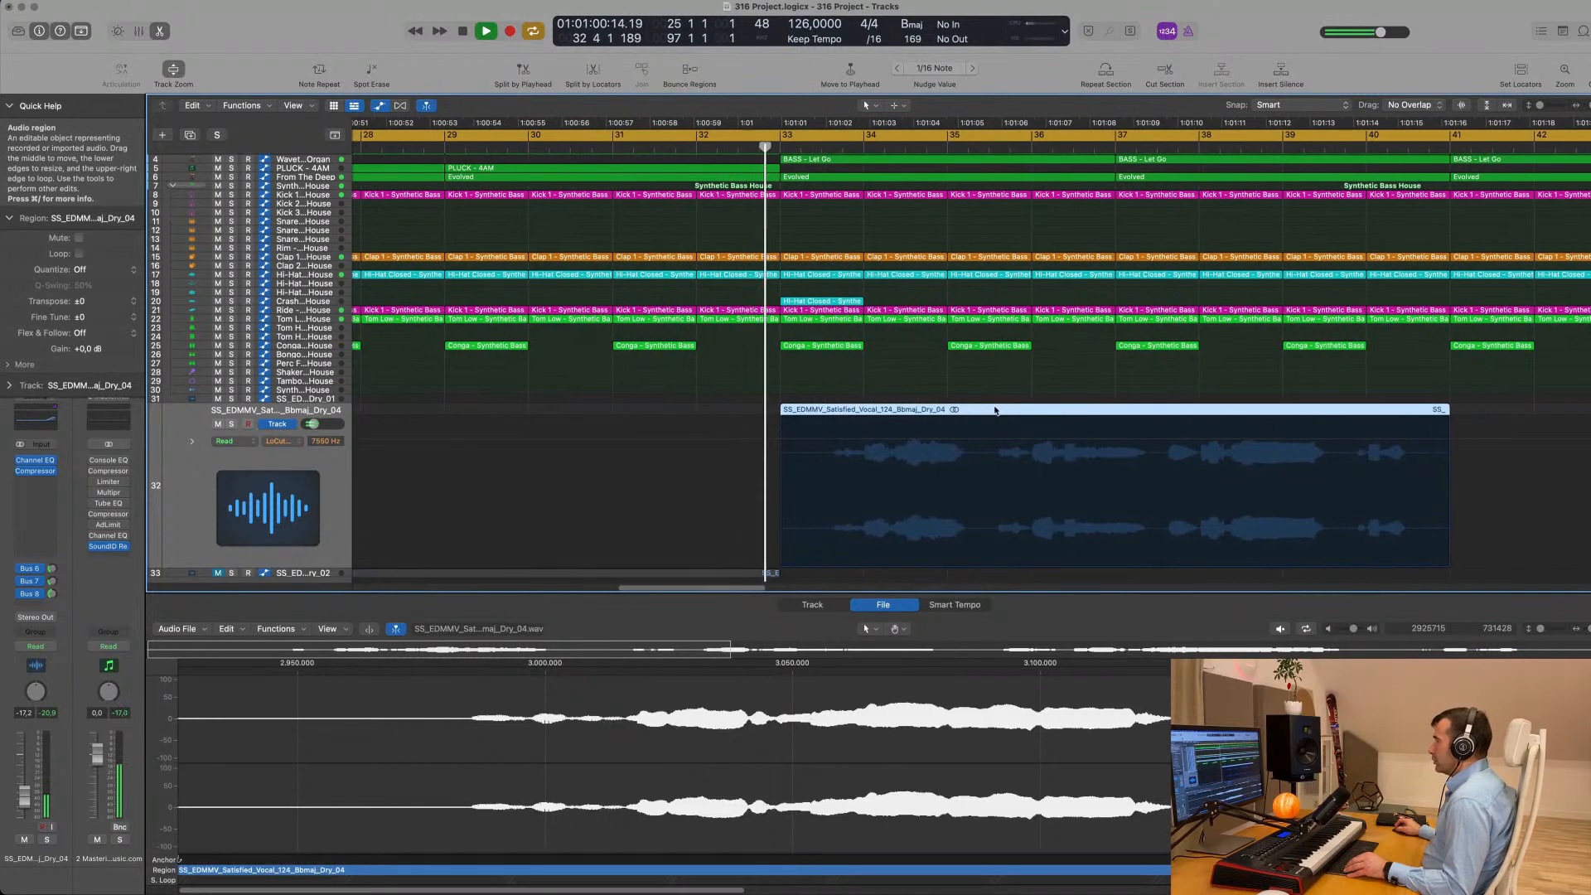
drag(996, 414, 915, 421)
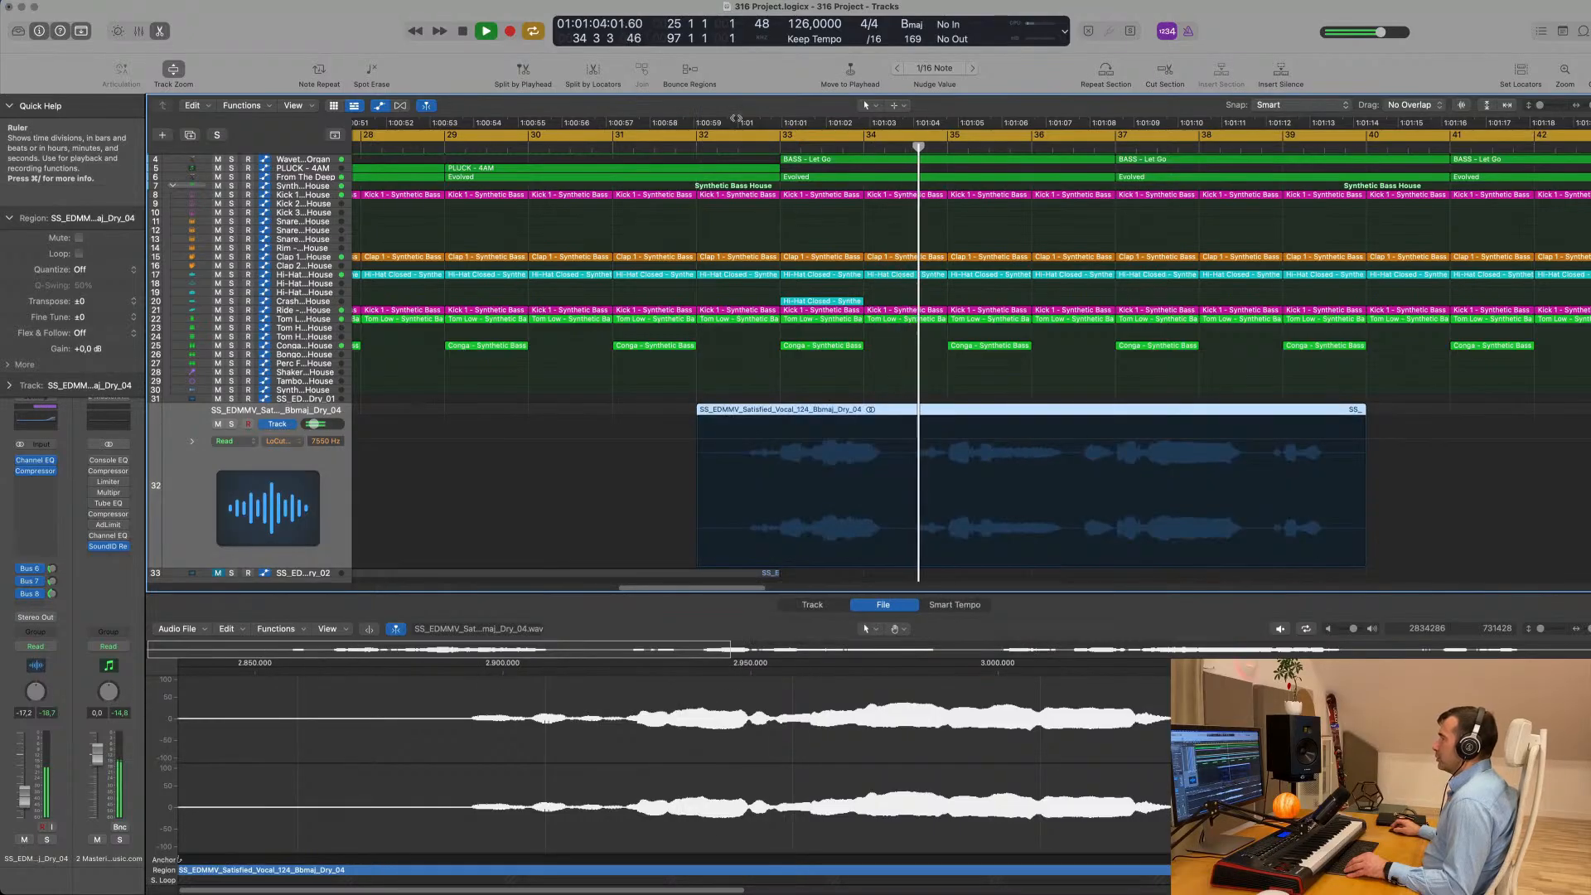
- Play from just before bar 32 to check the vocal's timing against the drums over the following bars
click(669, 149)
scroll(720, 444, up, 3)
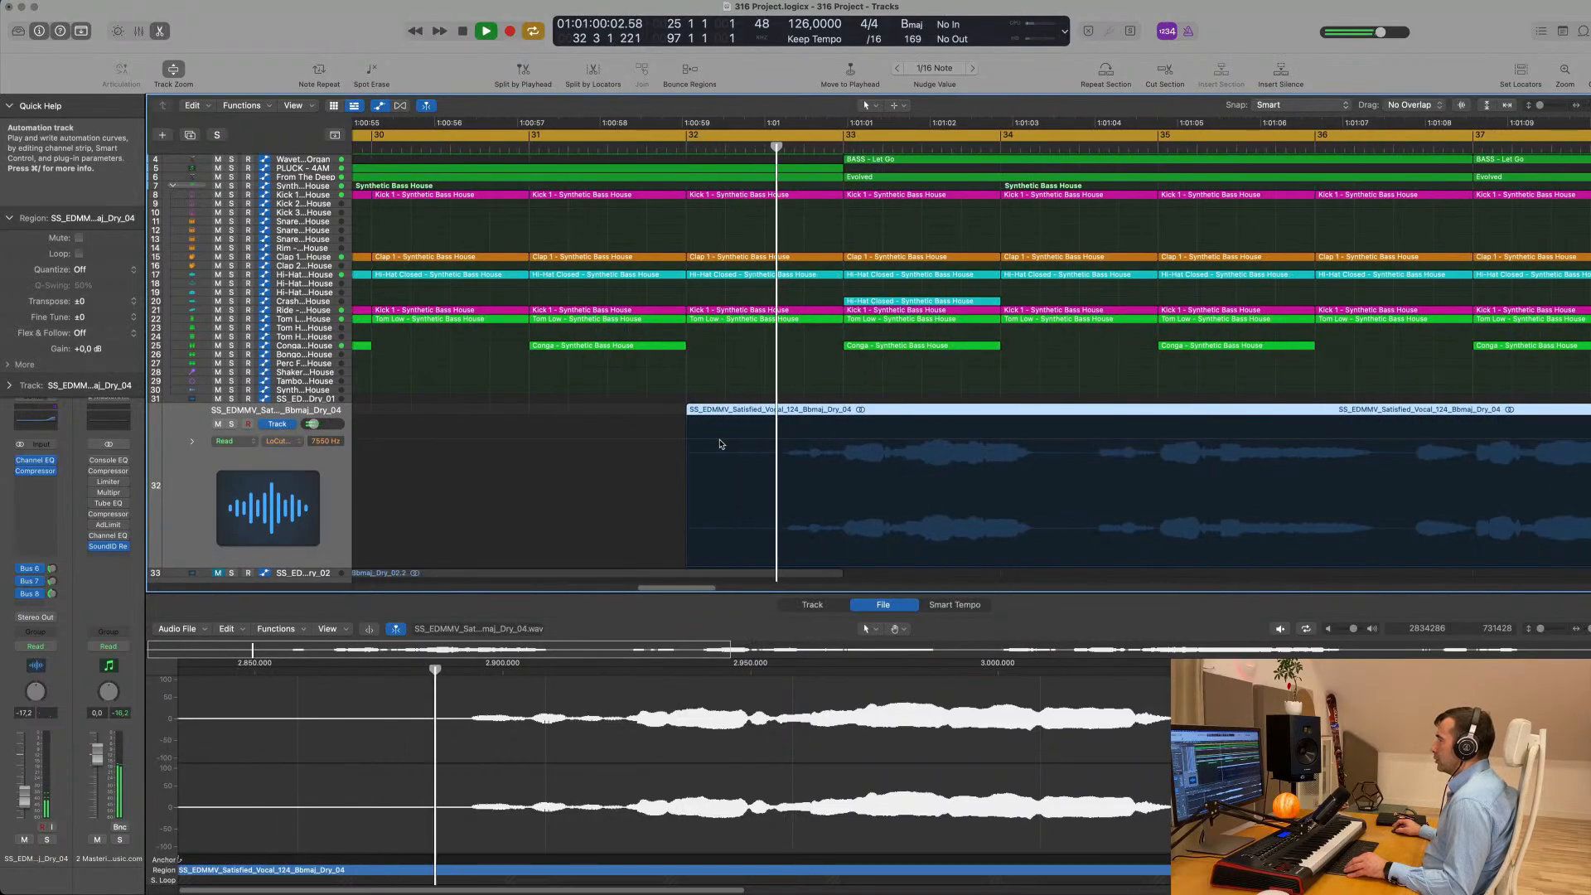
scroll(720, 444, down, 2)
scroll(881, 401, down, 3)
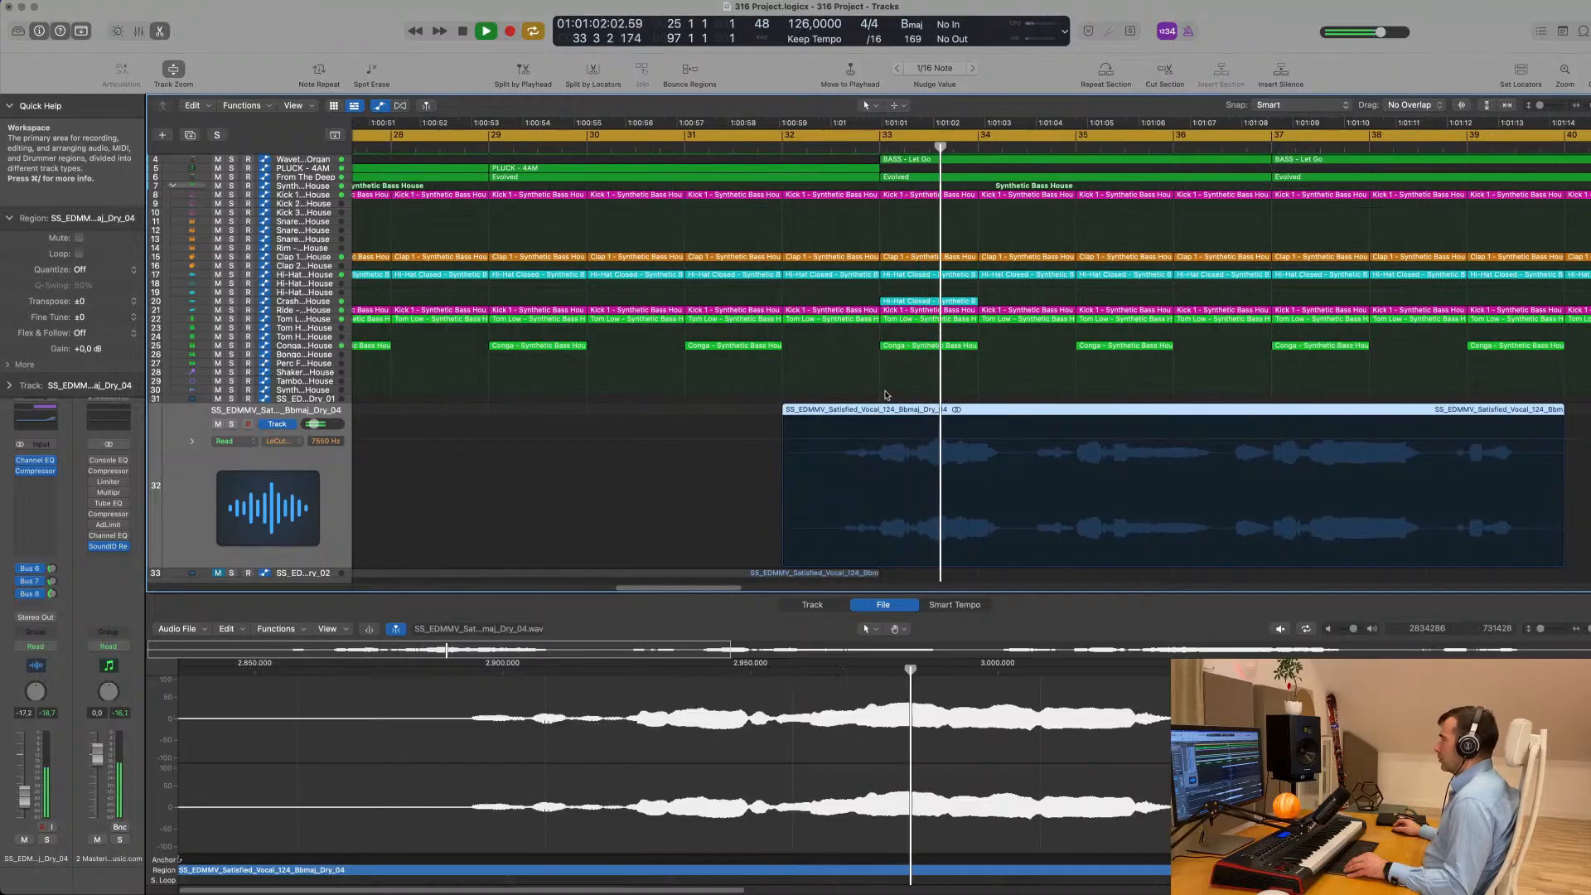
scroll(887, 394, down, 1)
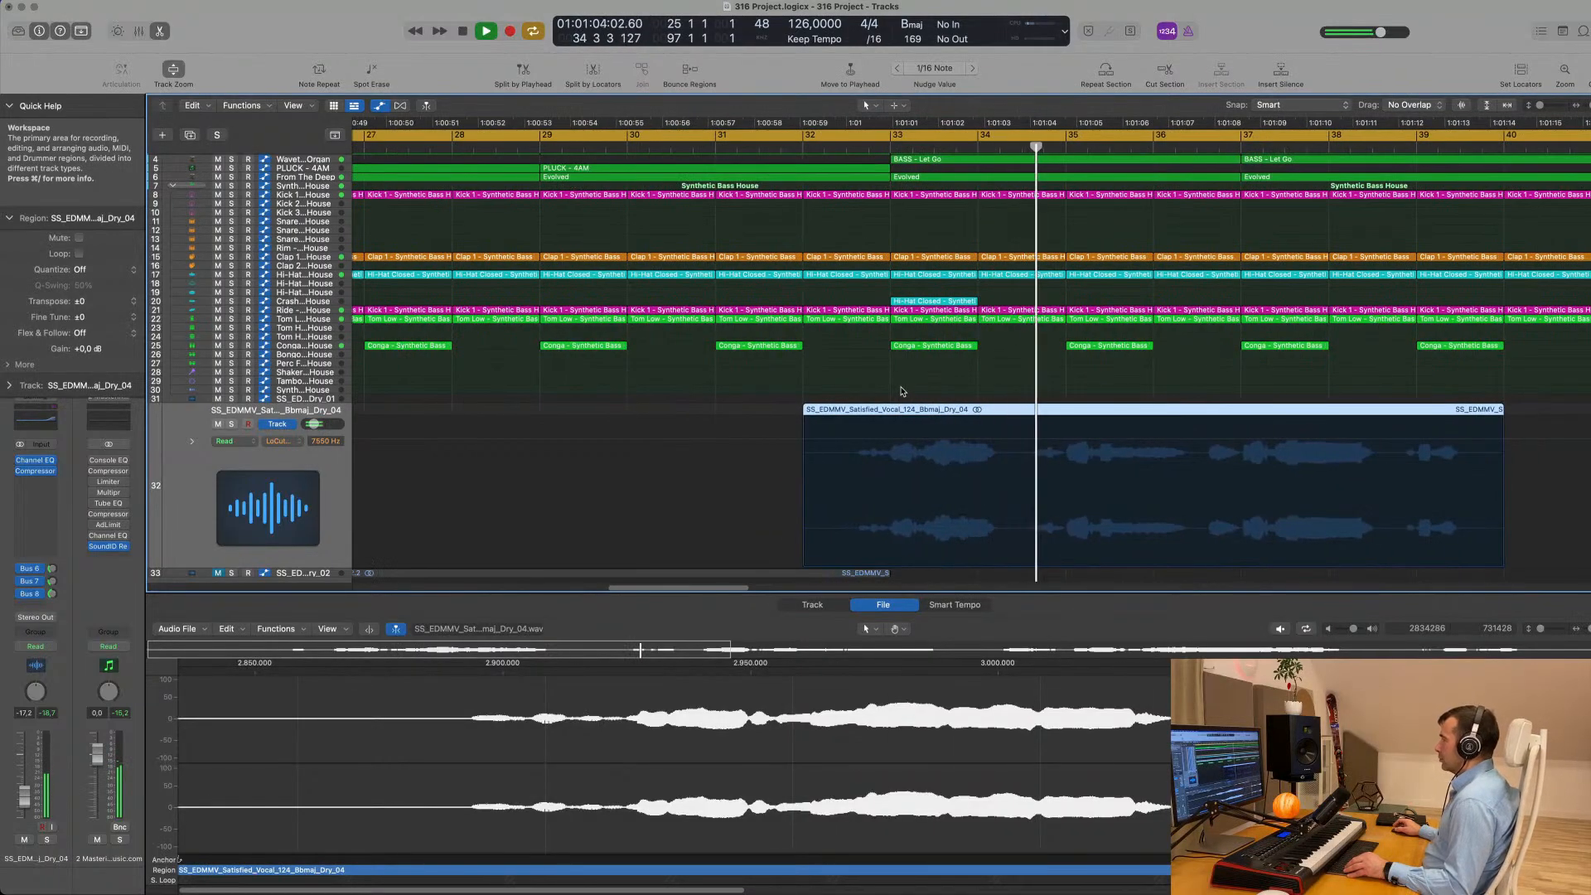
scroll(1078, 427, up, 3)
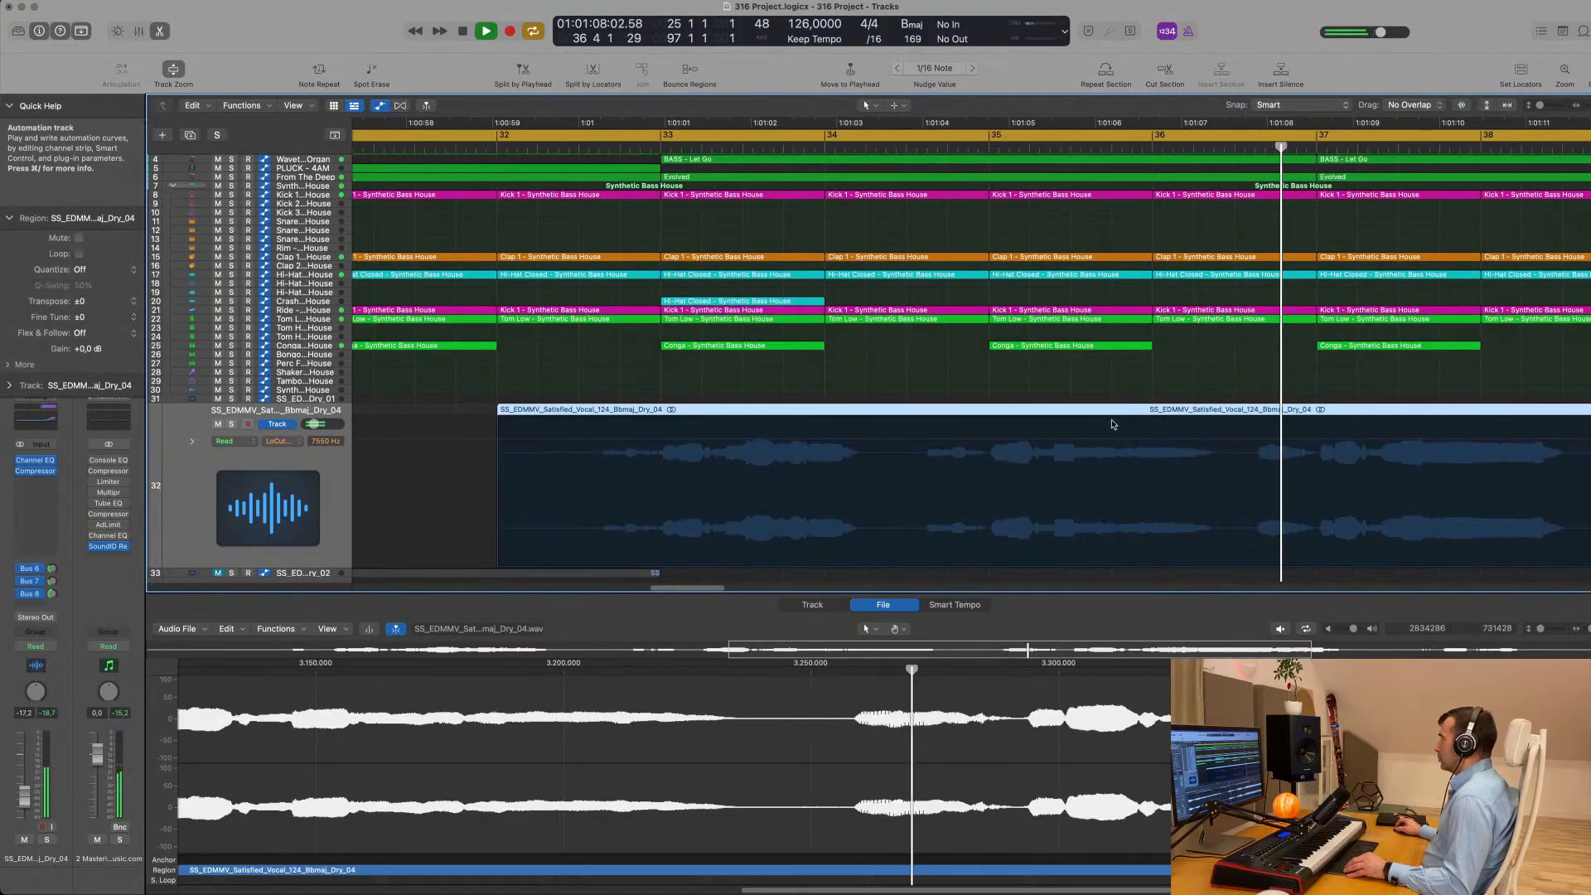
scroll(1115, 423, down, 3)
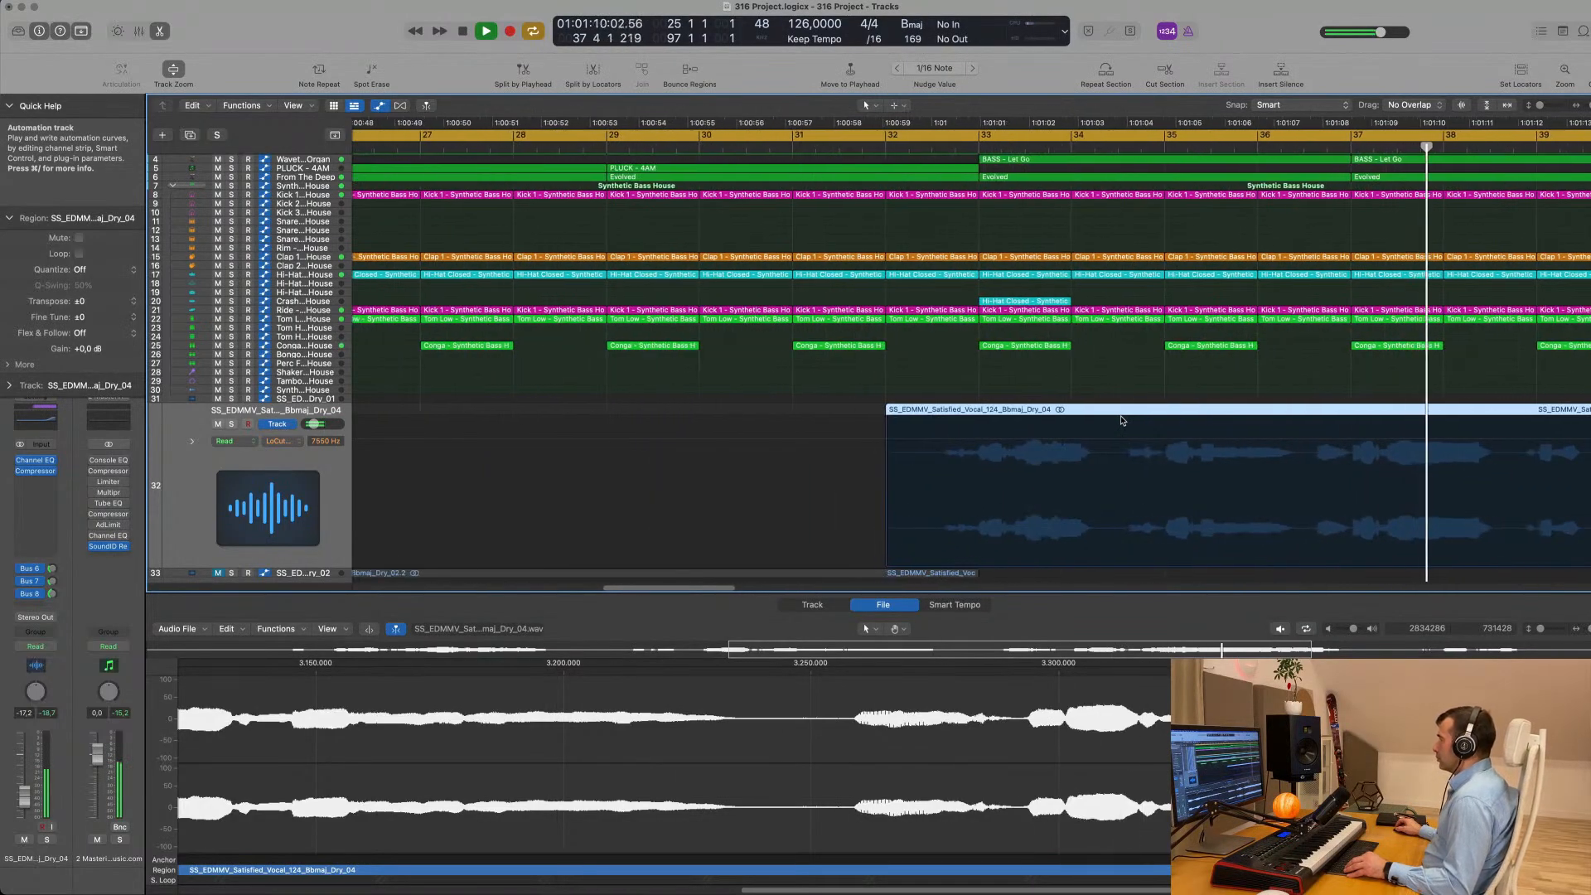
- Stop playback and examine the Satisfied Dry_04 vocal's waveform in the audio file editor and the audio track editor
scroll(1121, 420, down, 3)
key(space)
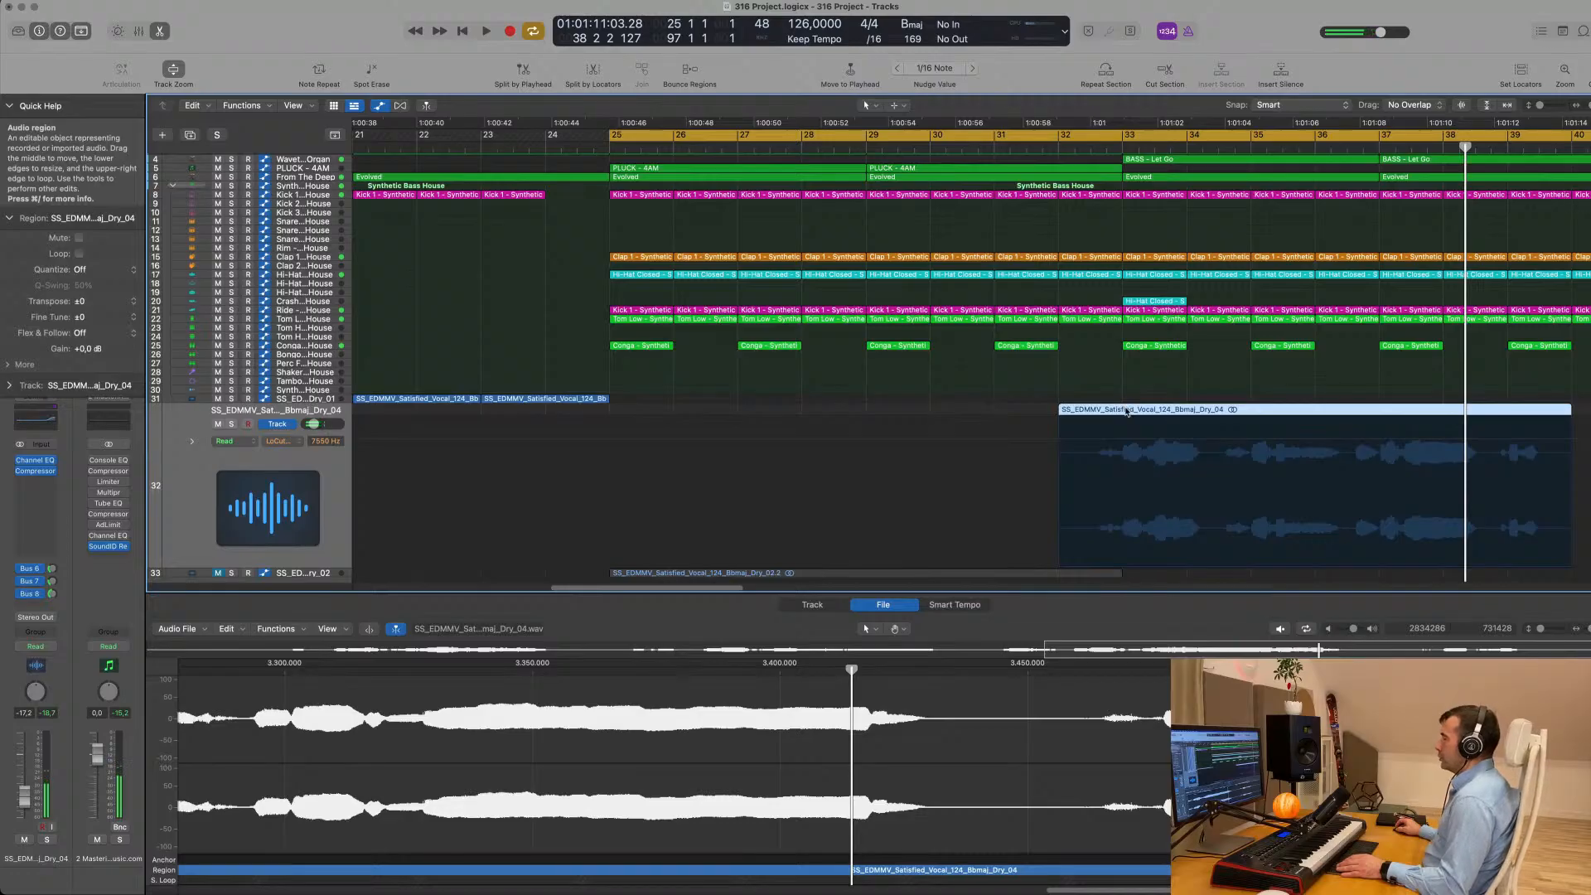
key(e)
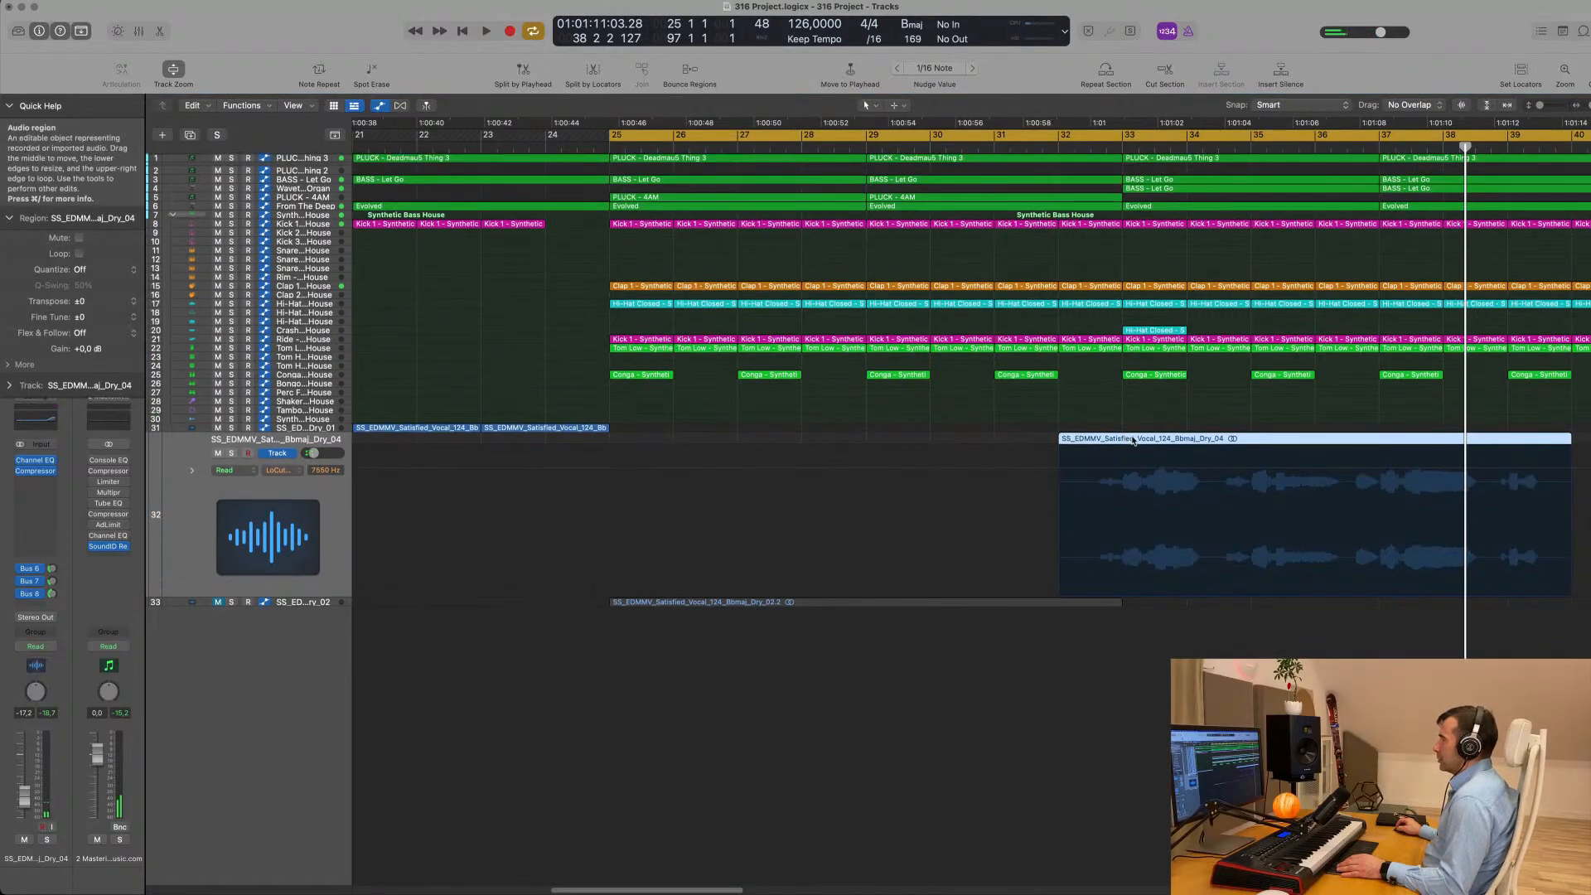
key(e)
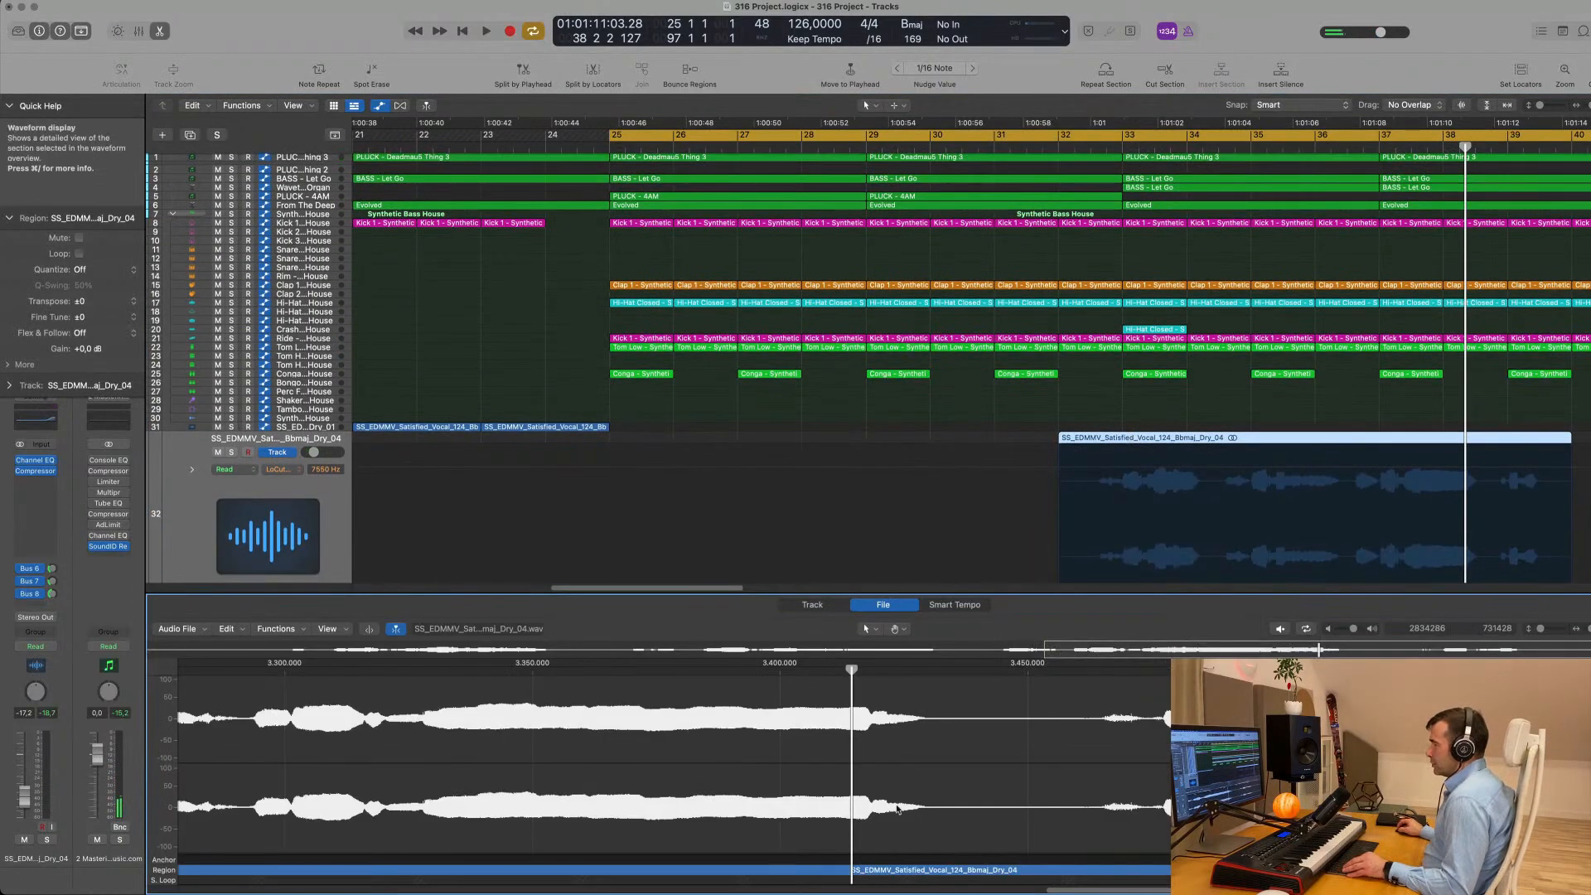
scroll(897, 808, down, 5)
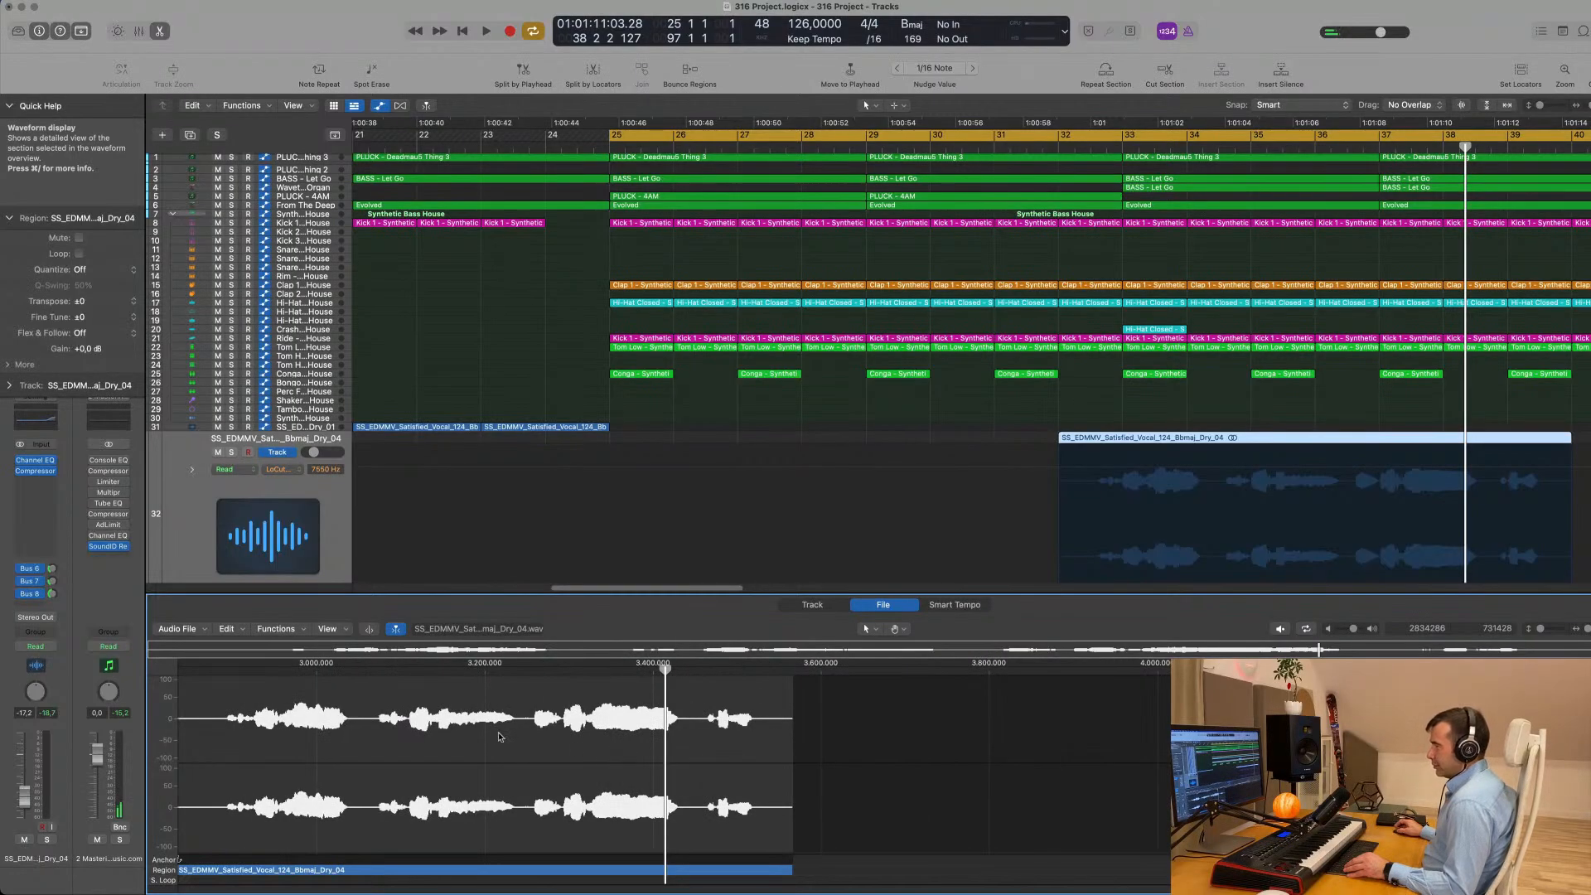
click(813, 605)
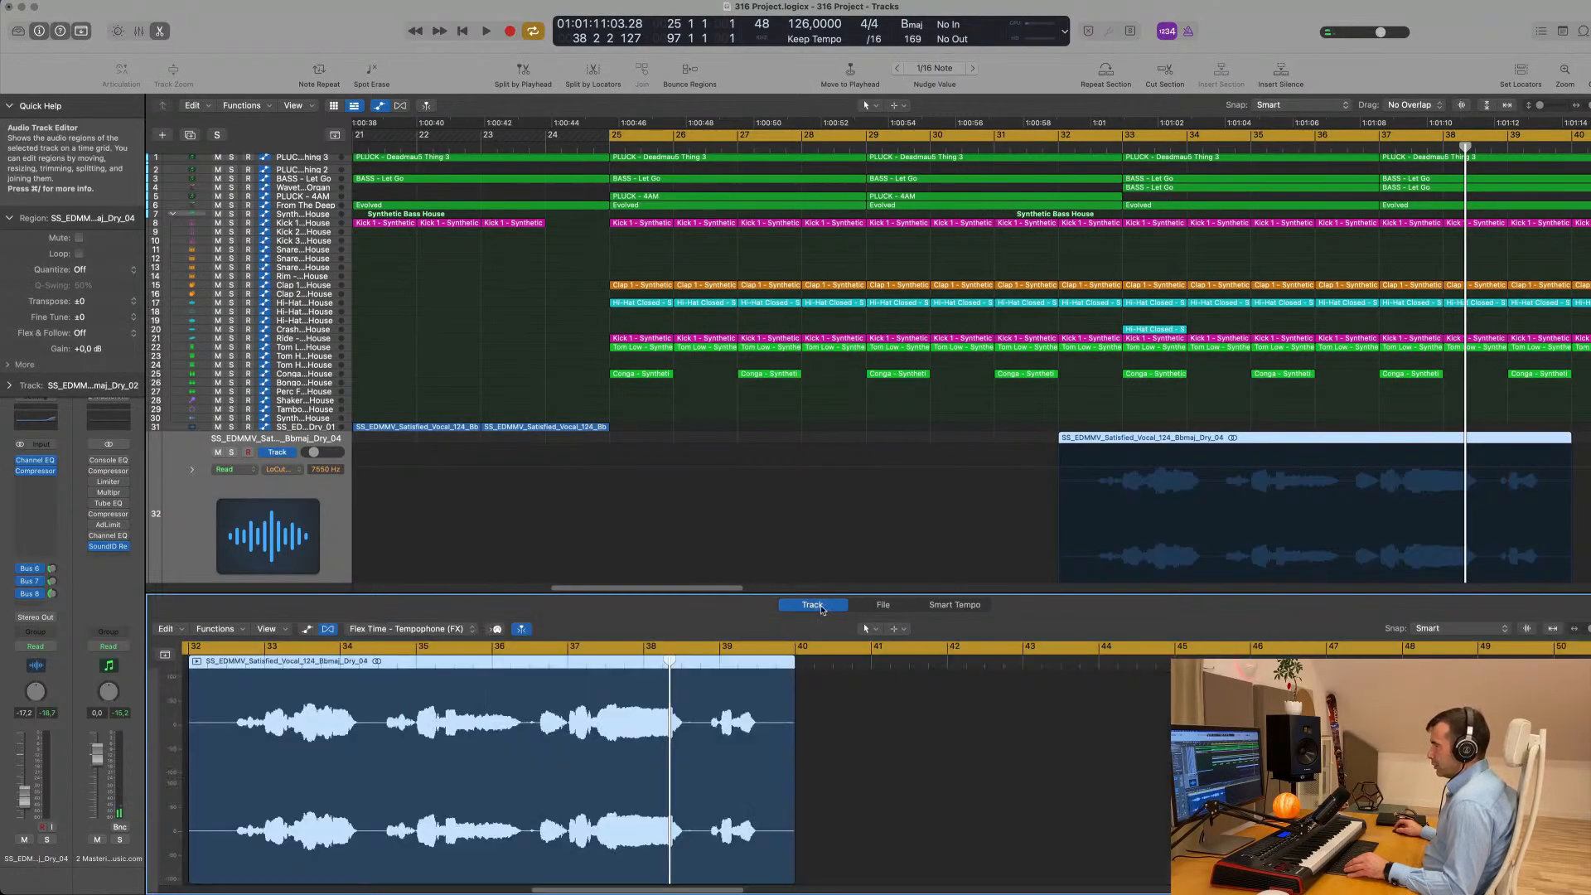
click(880, 606)
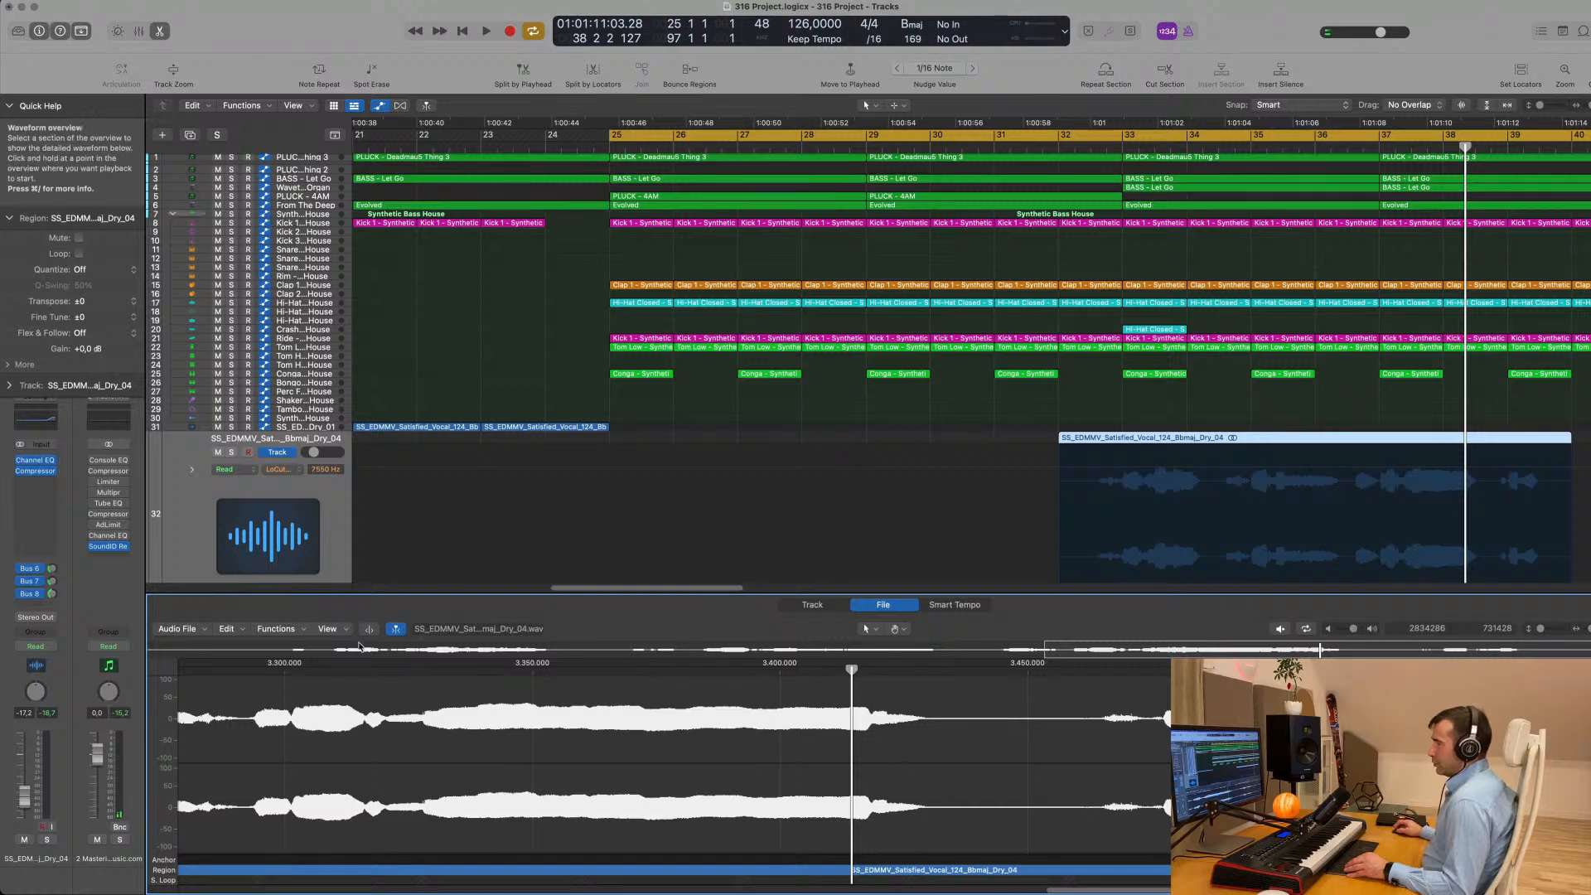
- Search the vocal file for its peak, look at its Smart Tempo view and return to the audio track editor
click(282, 629)
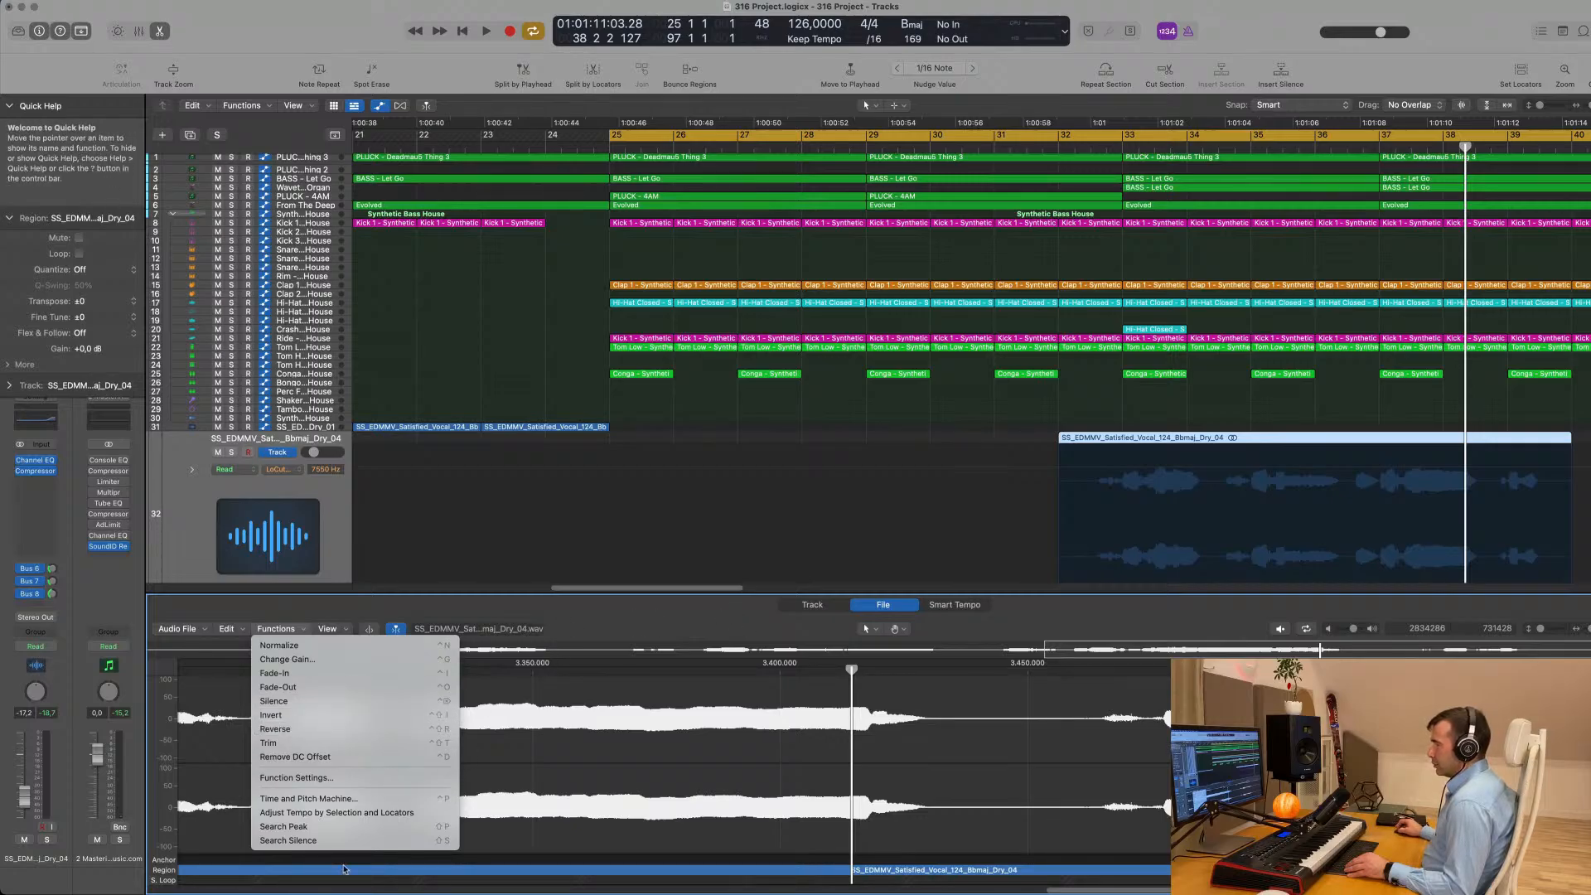
click(352, 827)
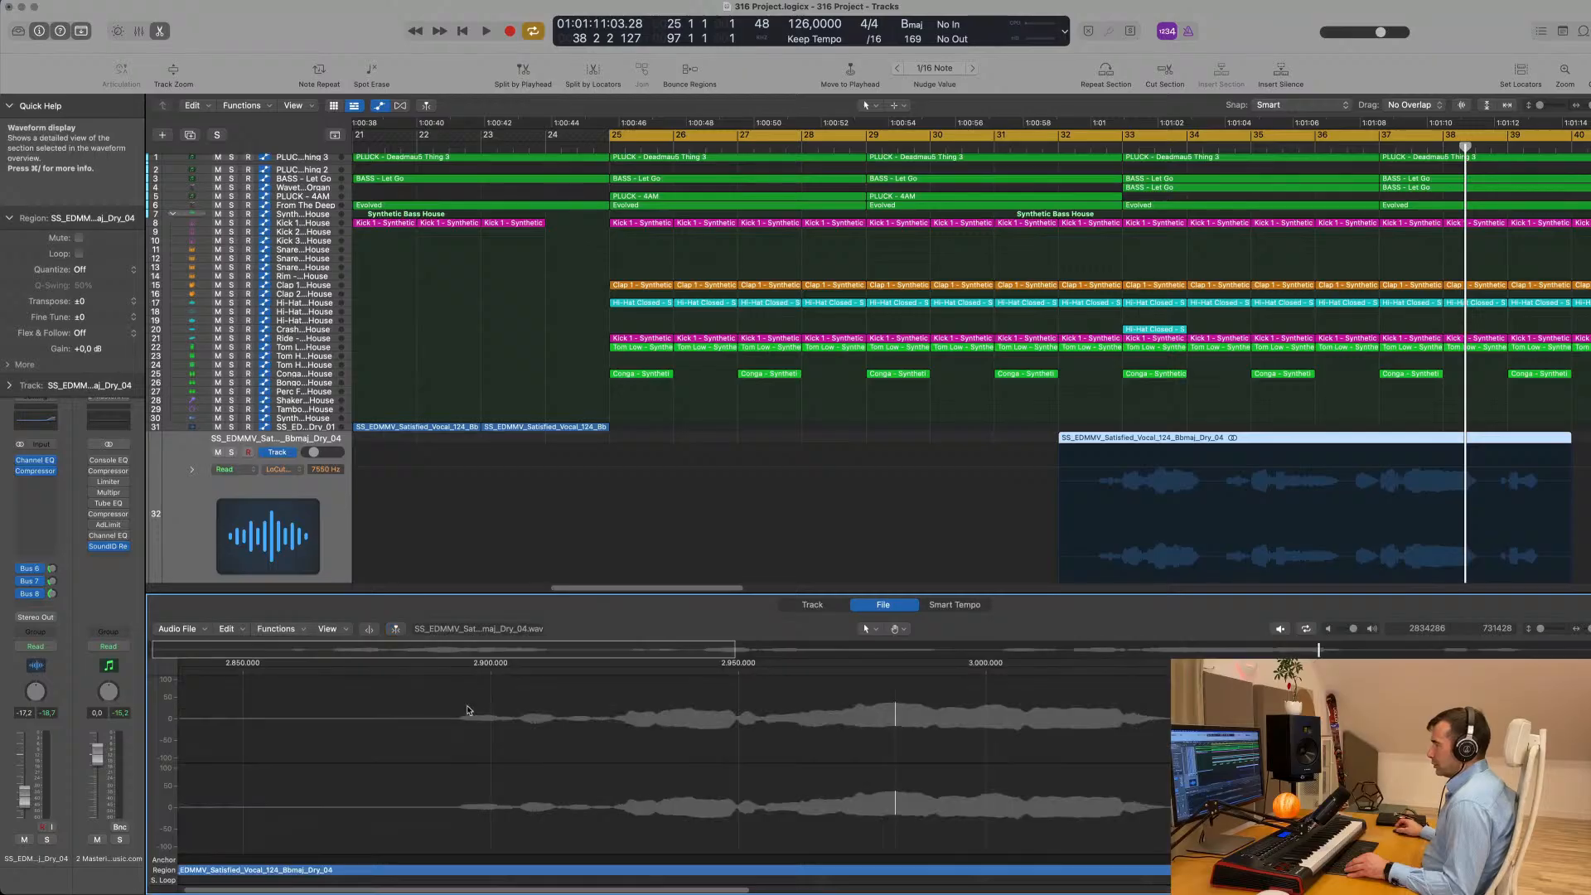
click(811, 606)
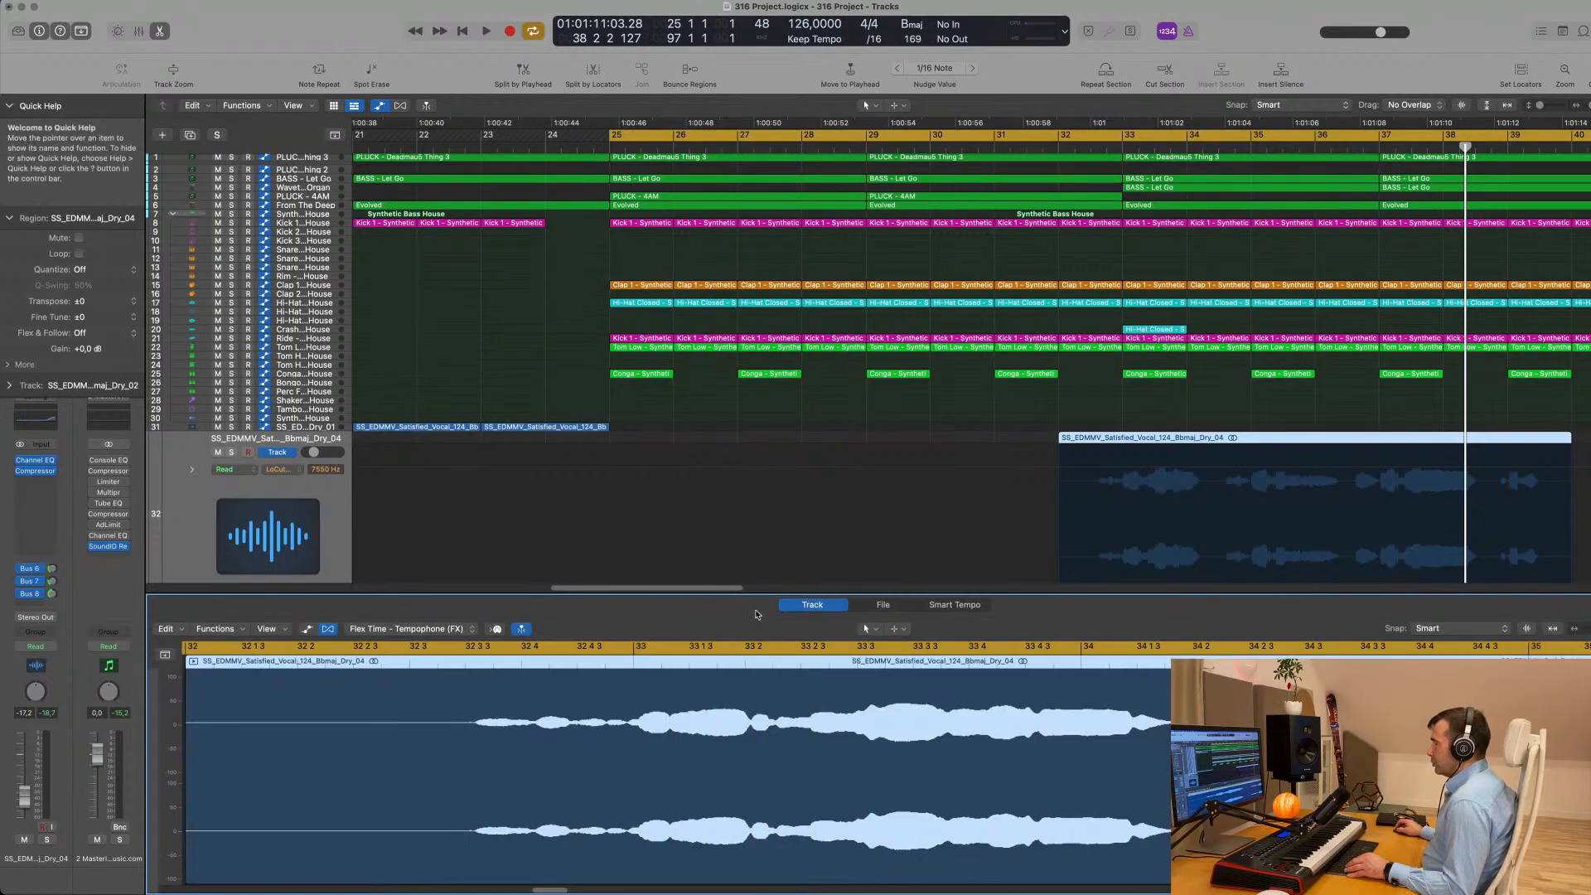
click(959, 605)
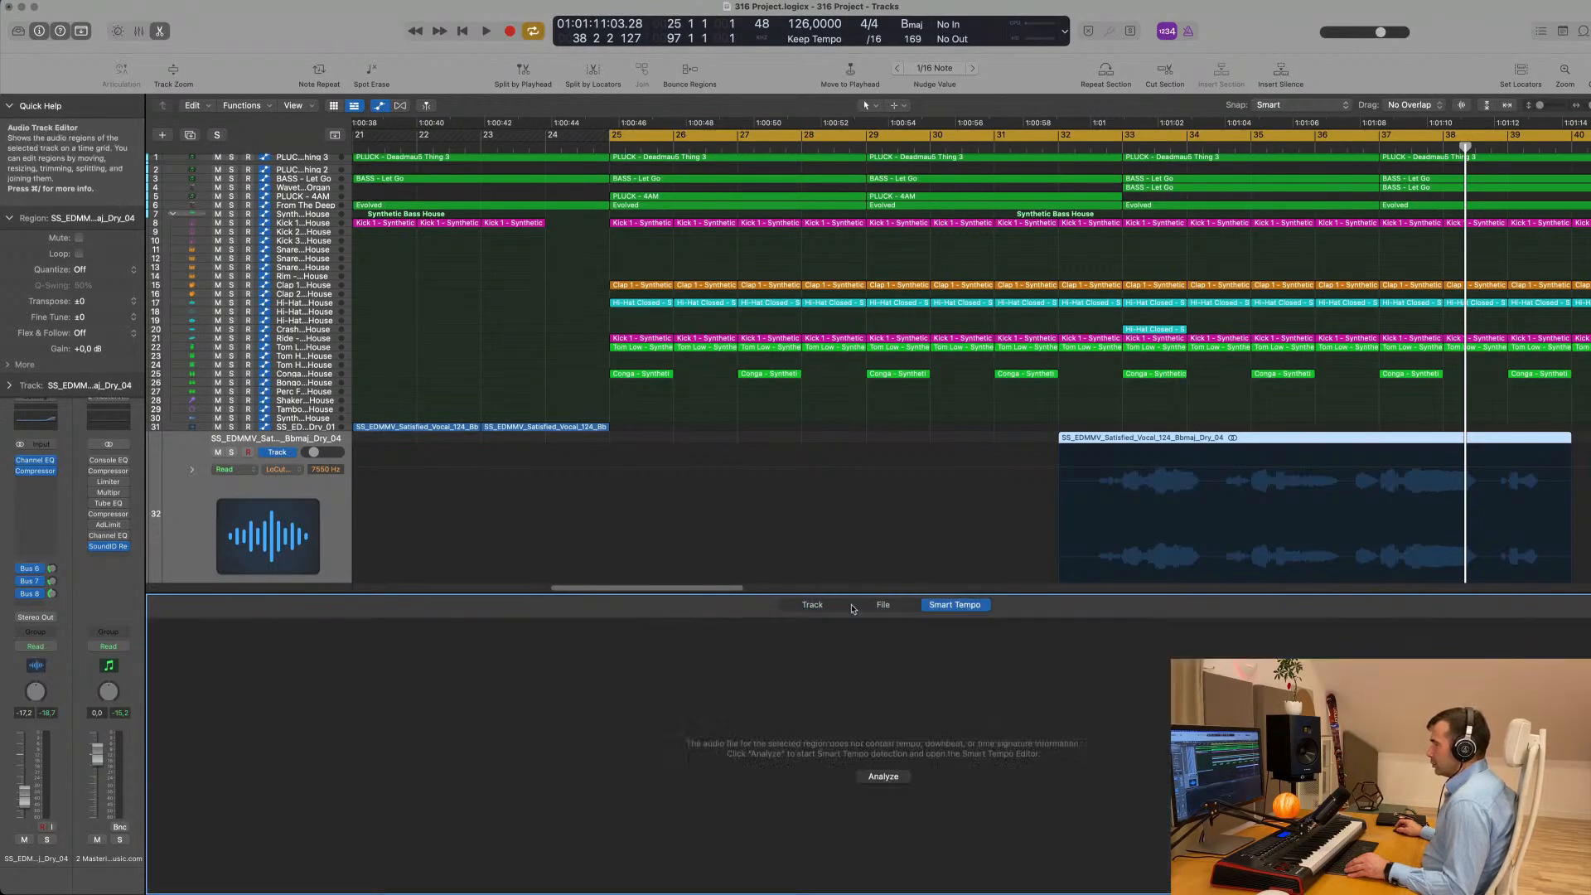
click(802, 607)
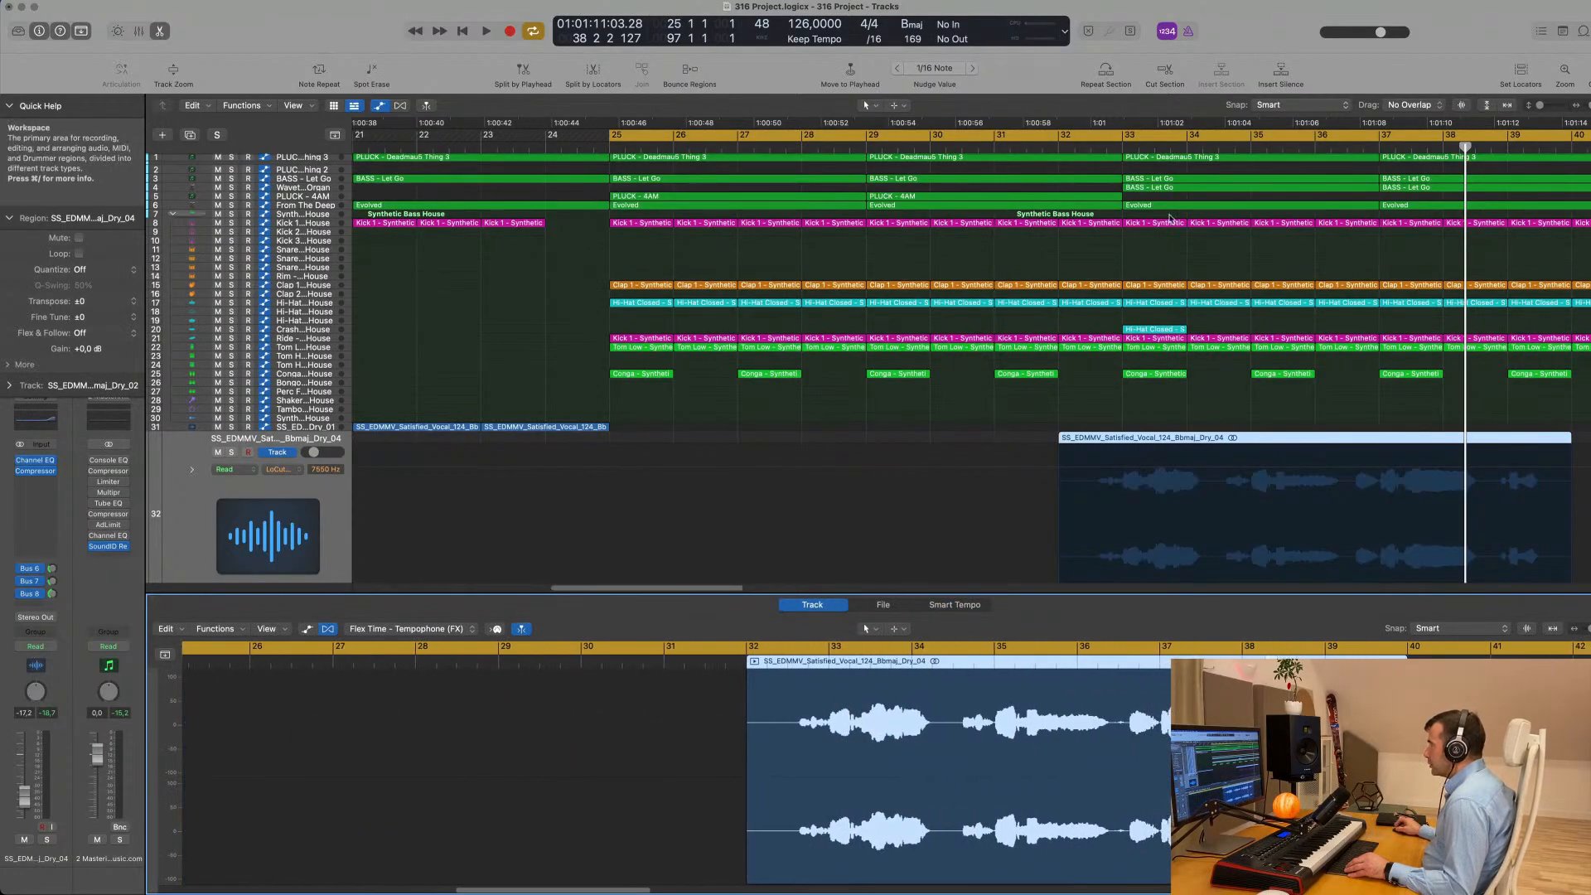
- Place the playhead at bars 33, 35, 37 and 39 in turn to compare the vocal phrases with the bar grid
click(1122, 142)
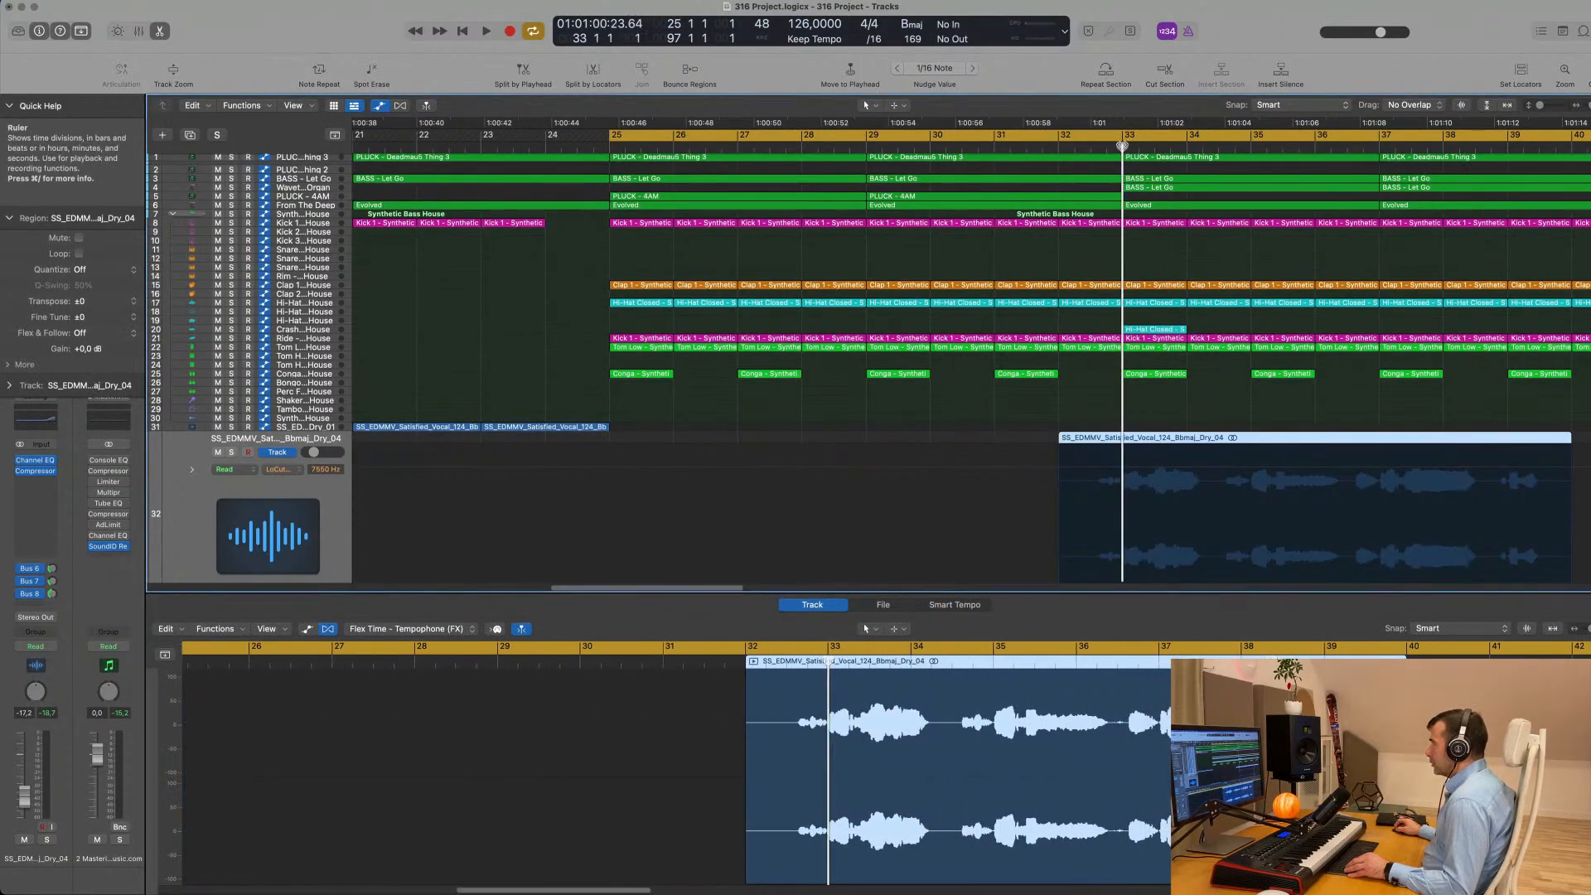
click(1254, 146)
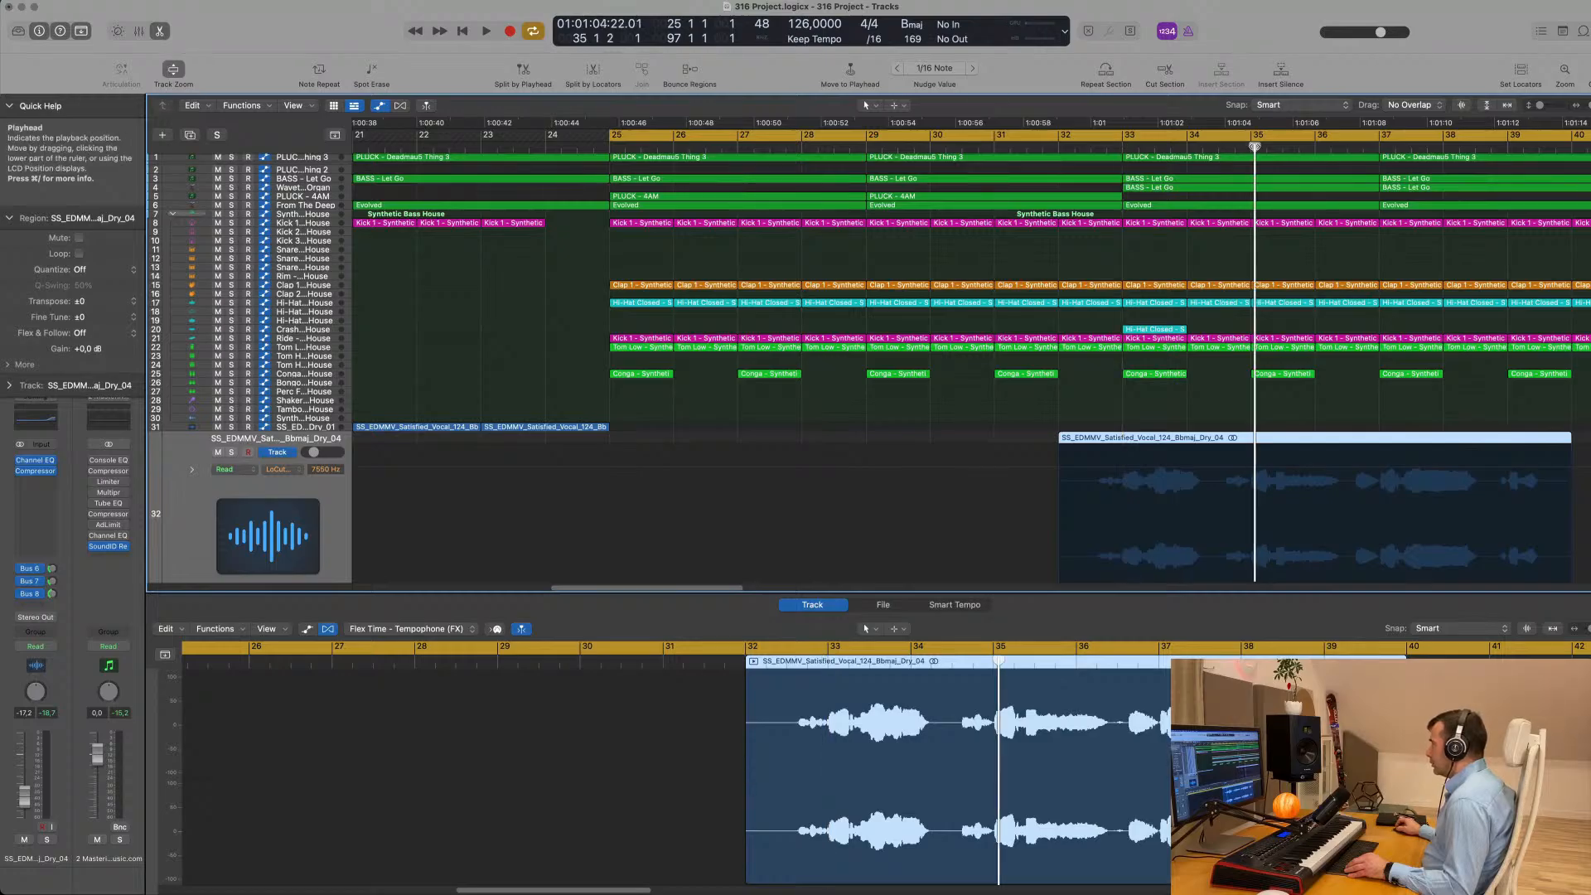
click(1379, 147)
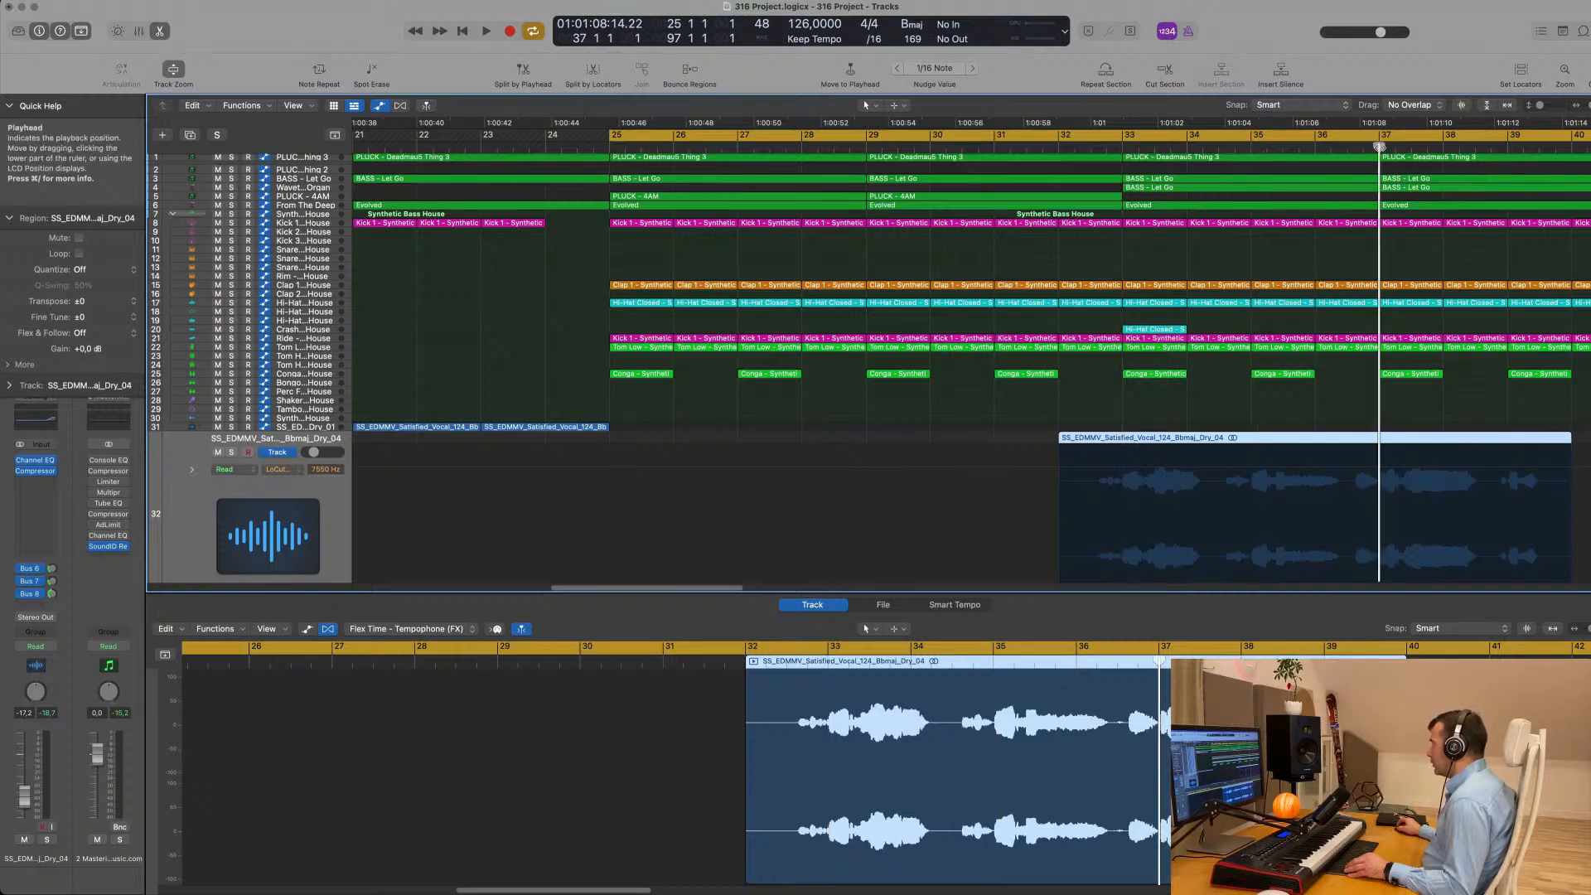
click(1507, 148)
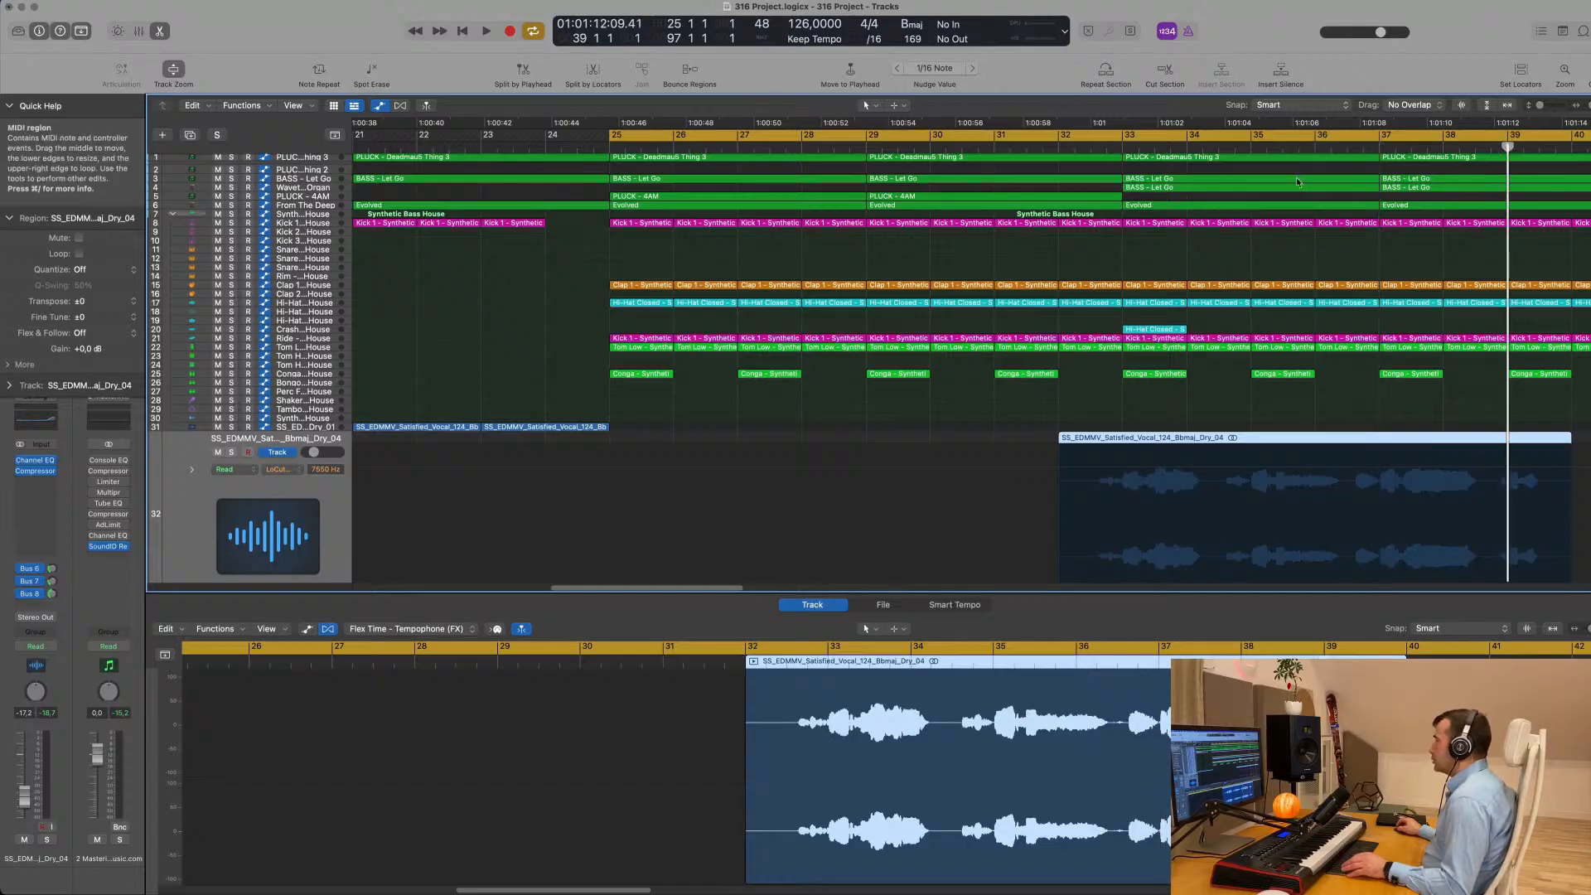
- Move the start of the cycle range from bar 25 to bar 33 during a short playback
key(space)
key(super+Left)
key(super+Left)
key(super+Left)
key(super+Left)
key(super+Left)
key(super+Left)
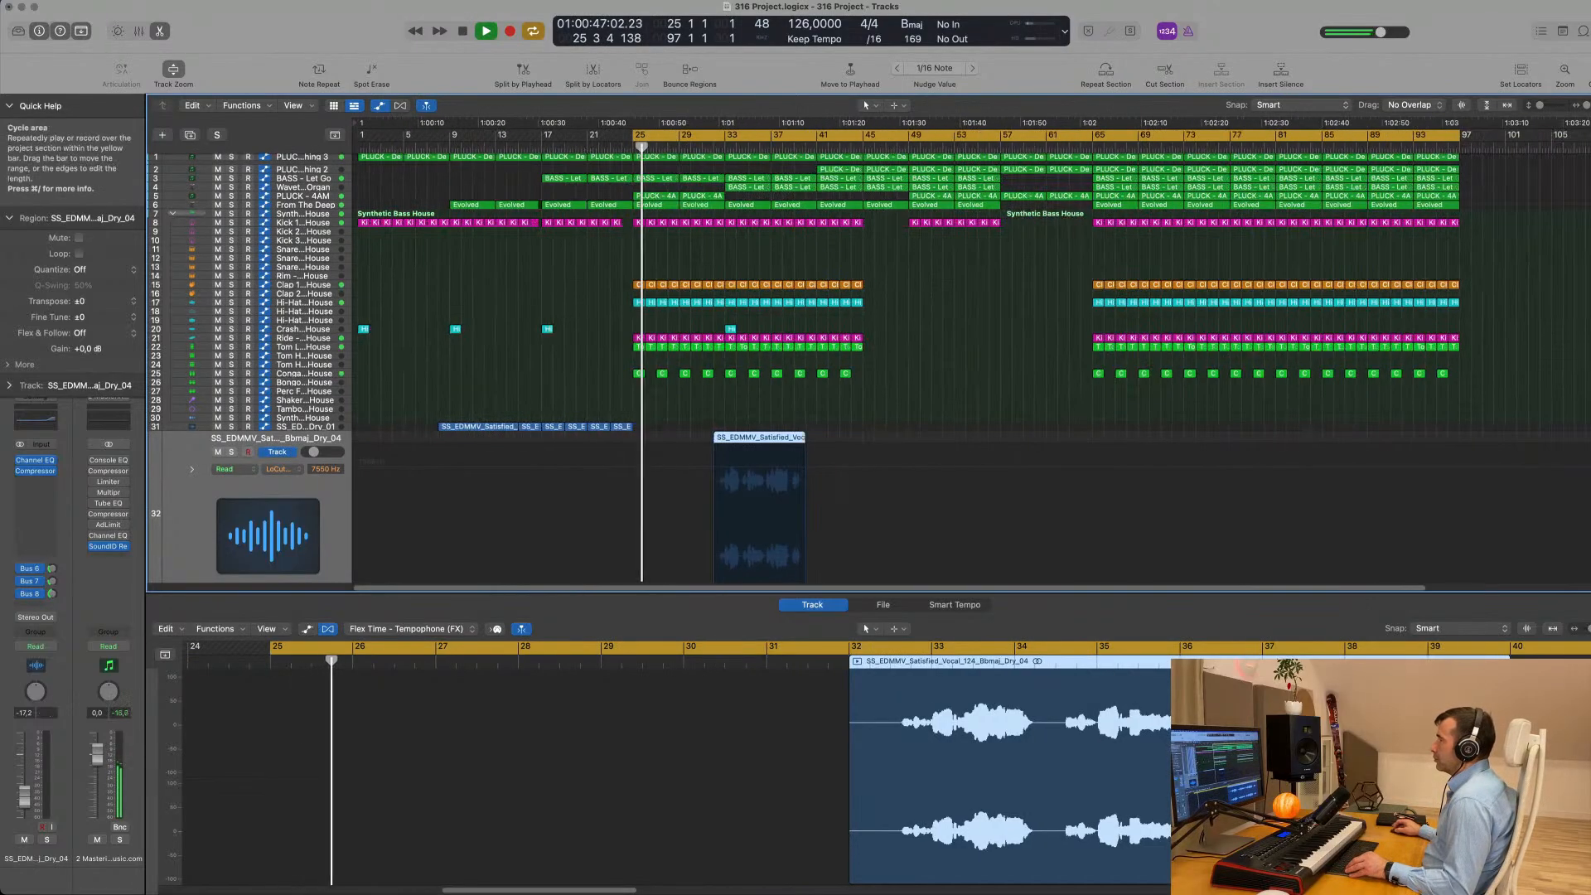
drag(636, 136, 727, 137)
key(space)
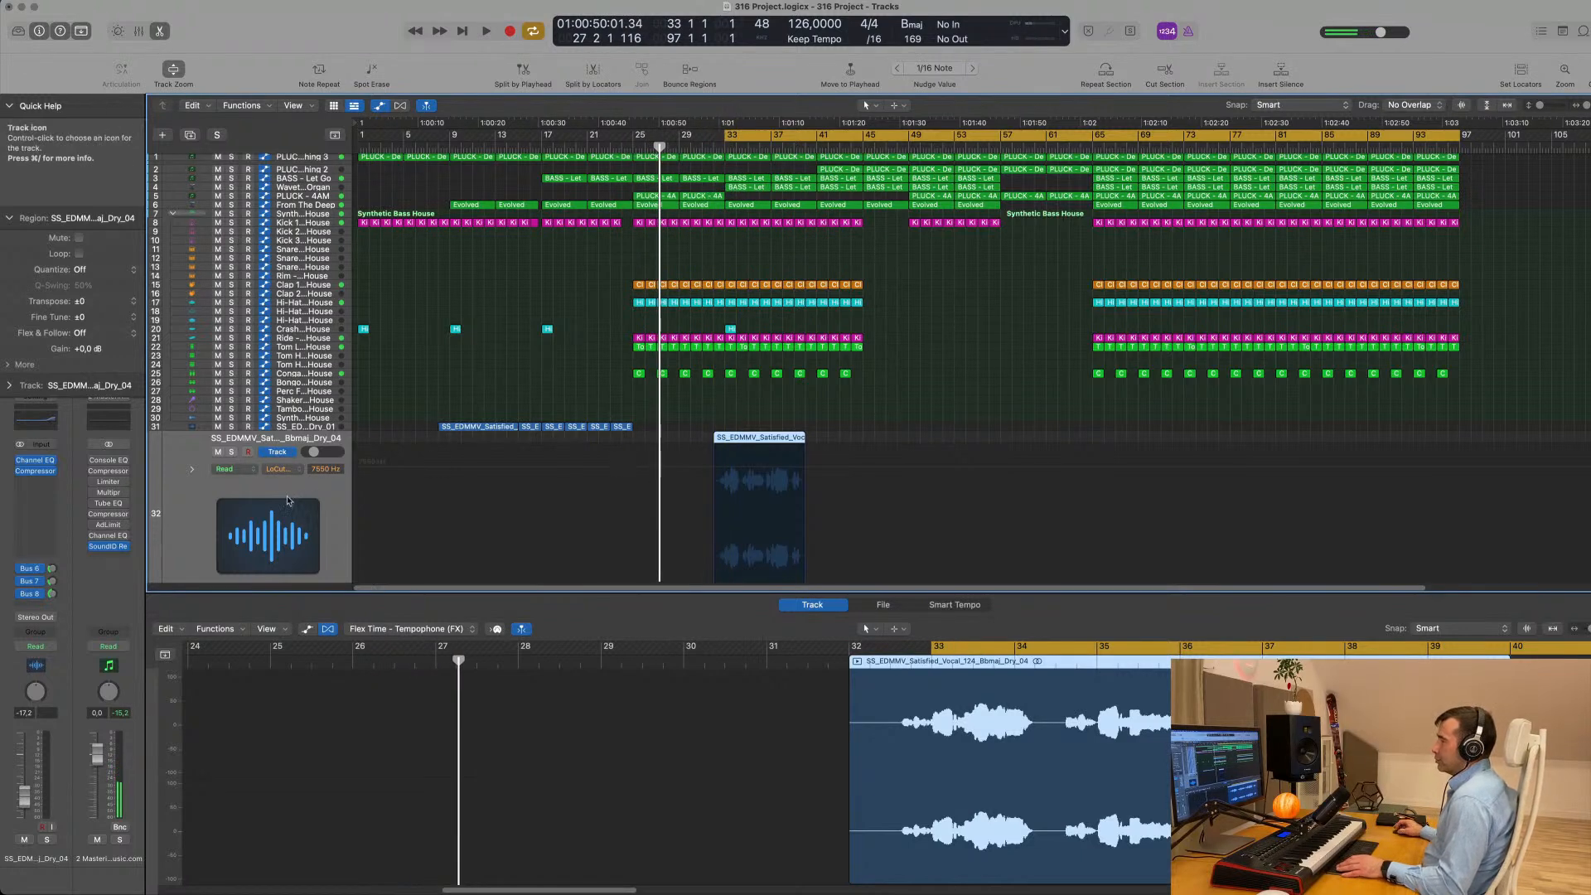
- Play from bar 33 and rewind to bar 32 to hear the Satisfied Dry_04 vocal from its region start
key(space)
scroll(332, 504, down, 1)
key(super+Right)
key(super+Right)
key(super+Right)
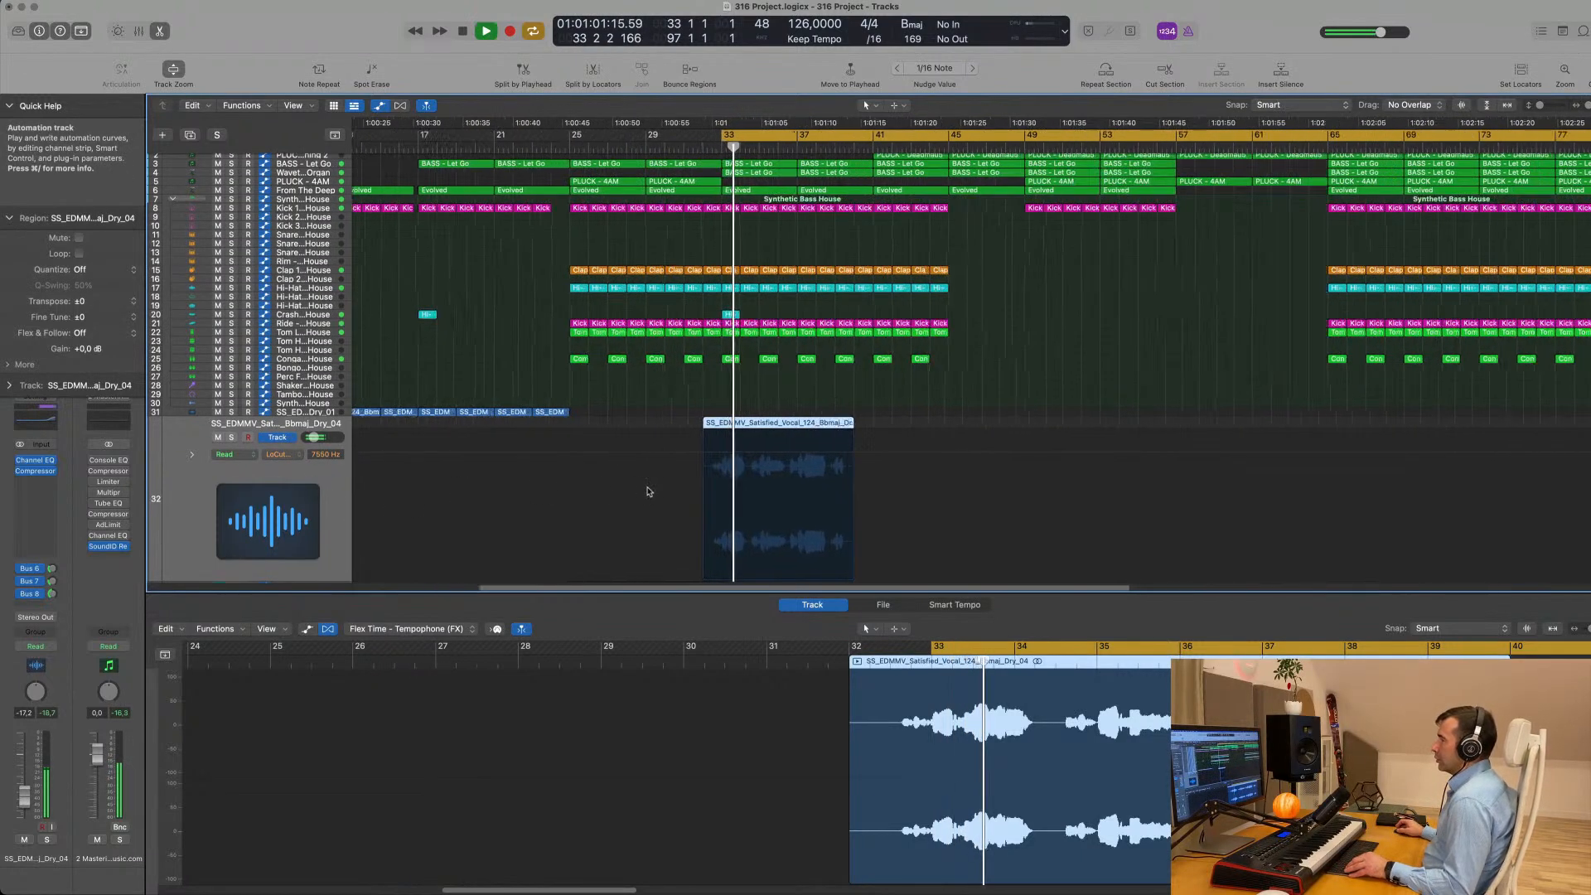
key(comma)
key(comma)
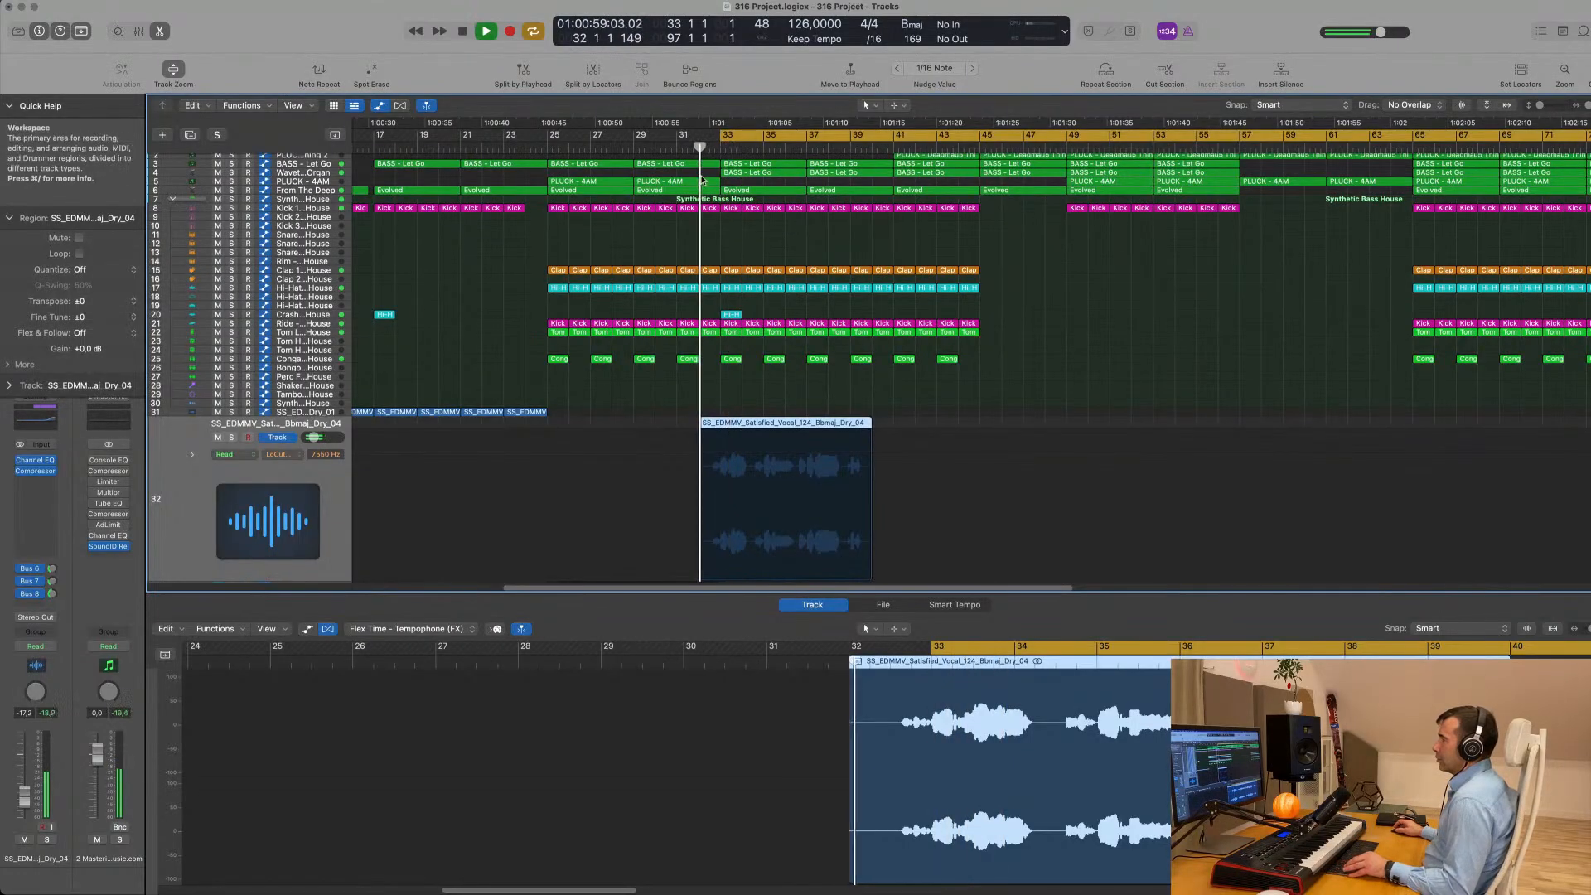
- Extend the start of the cycle range back to bar 32 and listen to the vocal over the following bars
scroll(606, 337, up, 1)
scroll(607, 338, up, 5)
scroll(637, 229, down, 1)
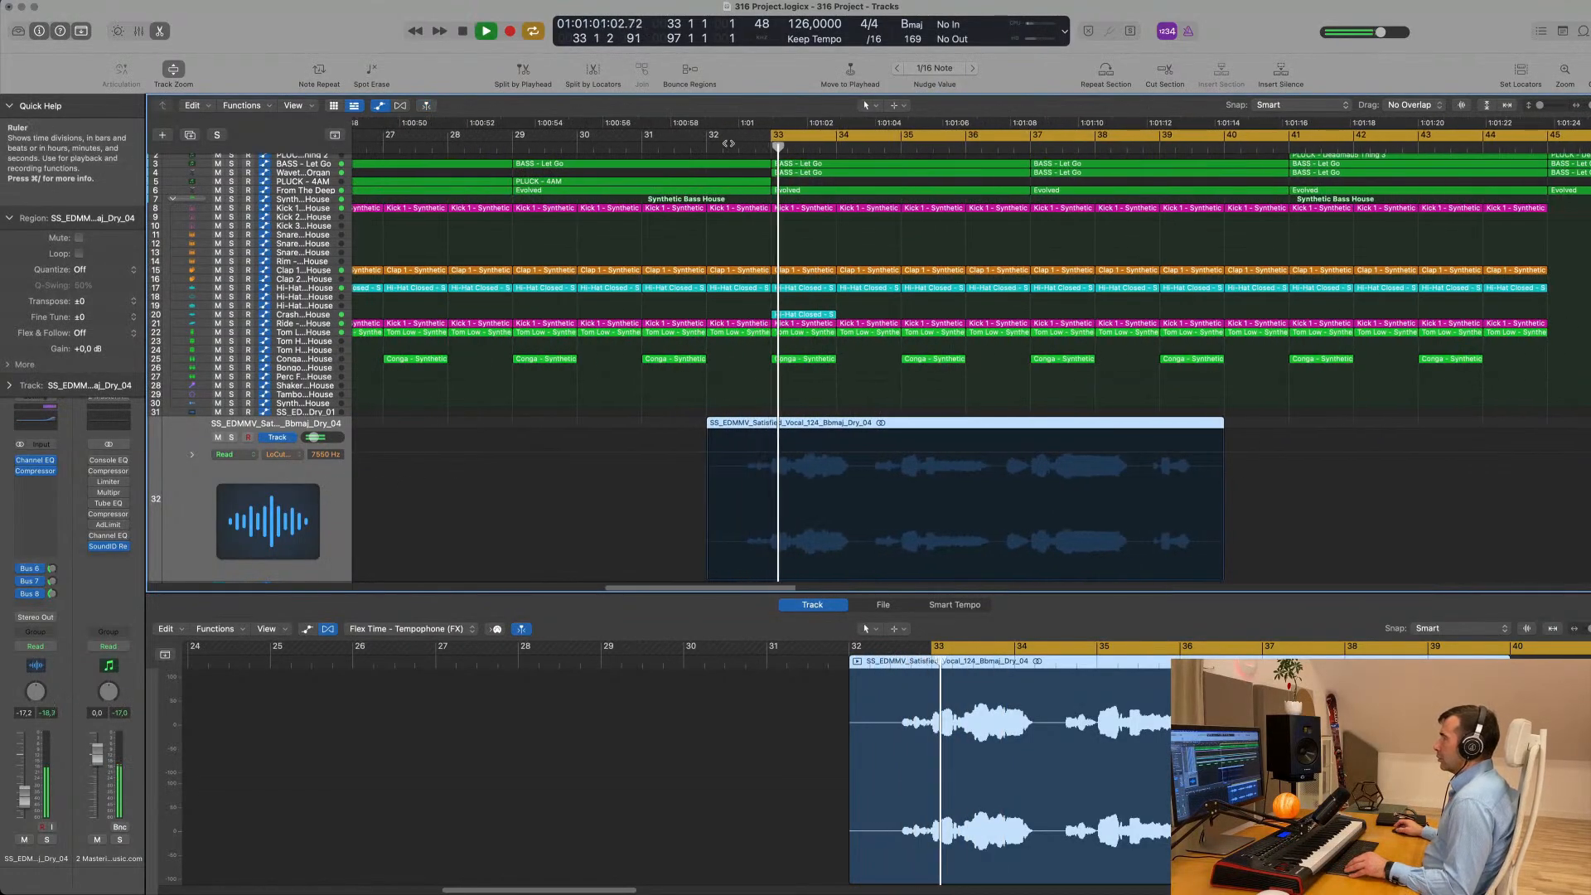
drag(768, 138, 704, 141)
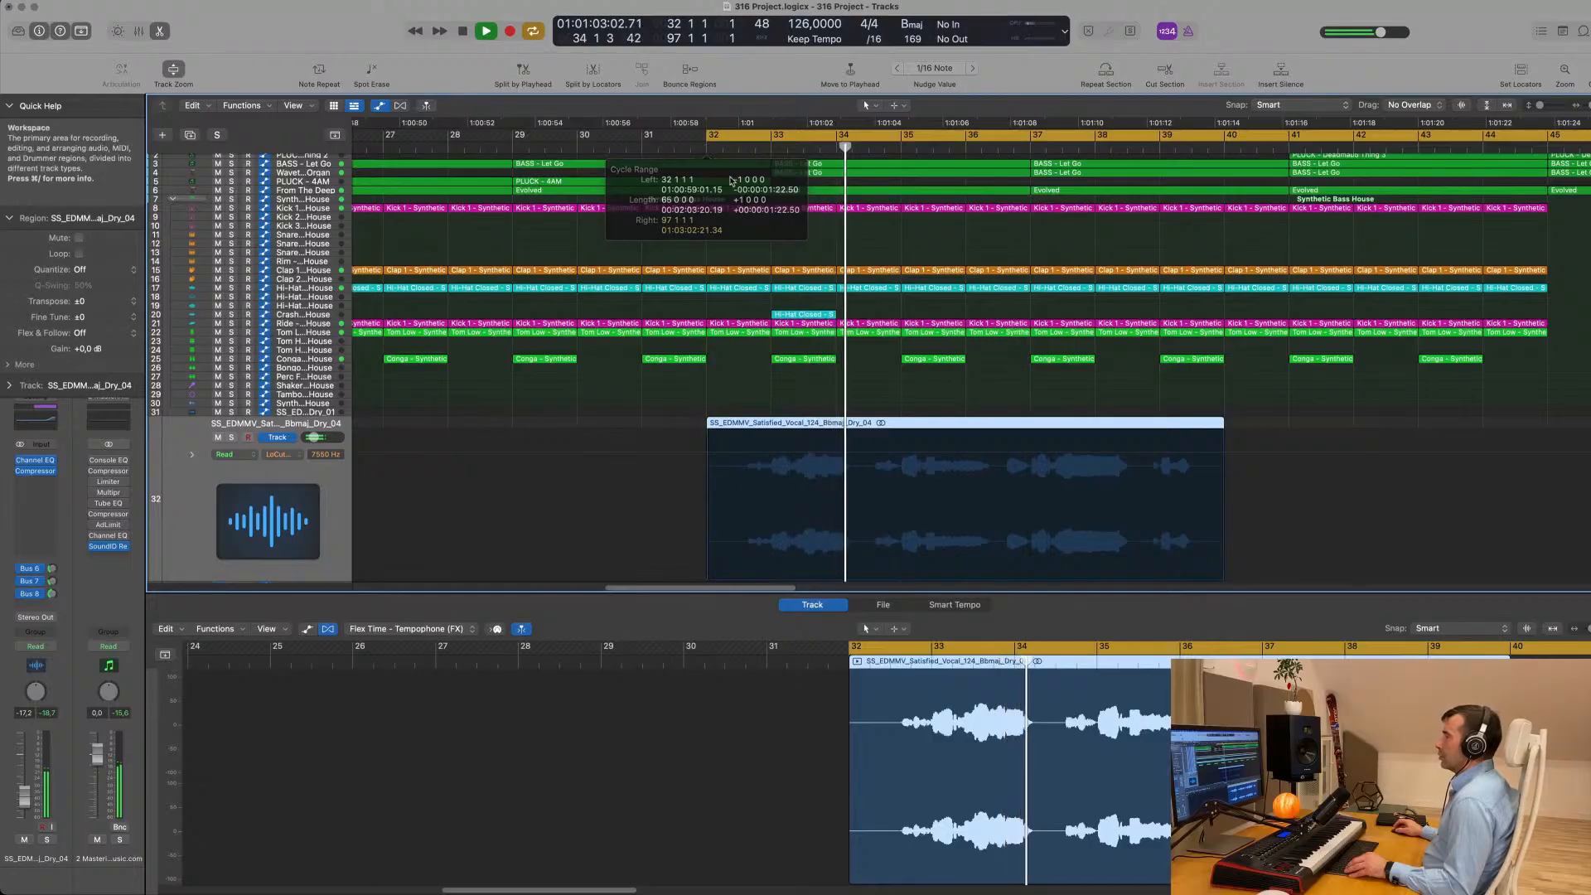
scroll(739, 196, down, 2)
scroll(739, 195, down, 6)
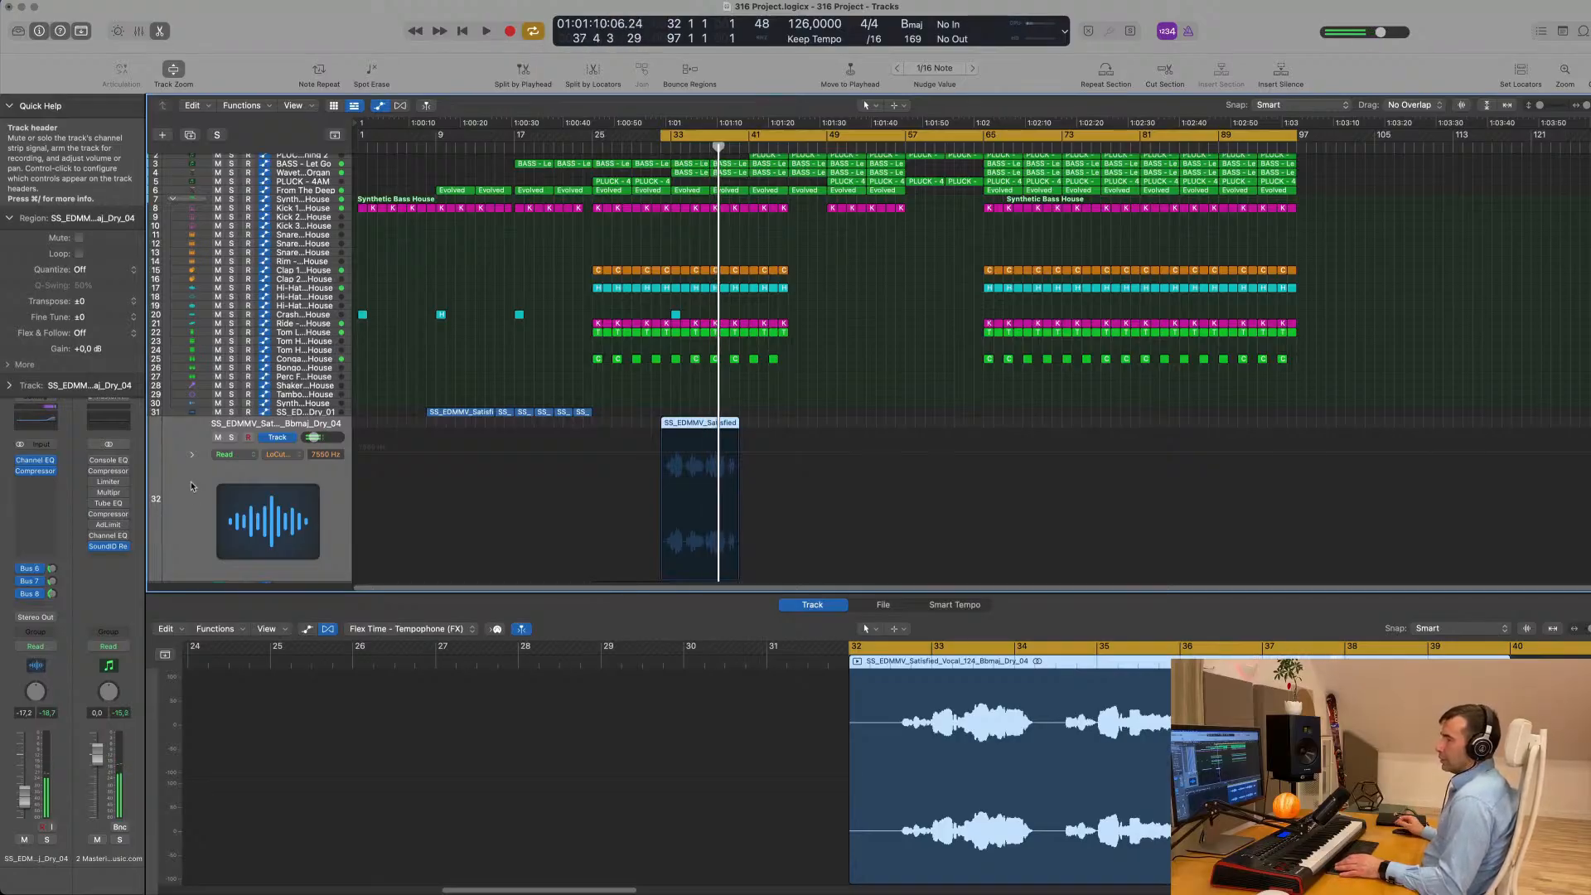
- Insert a stereo Pitch Shifter on the Satisfied Dry_04 vocal track and set its mix to 96%
click(33, 487)
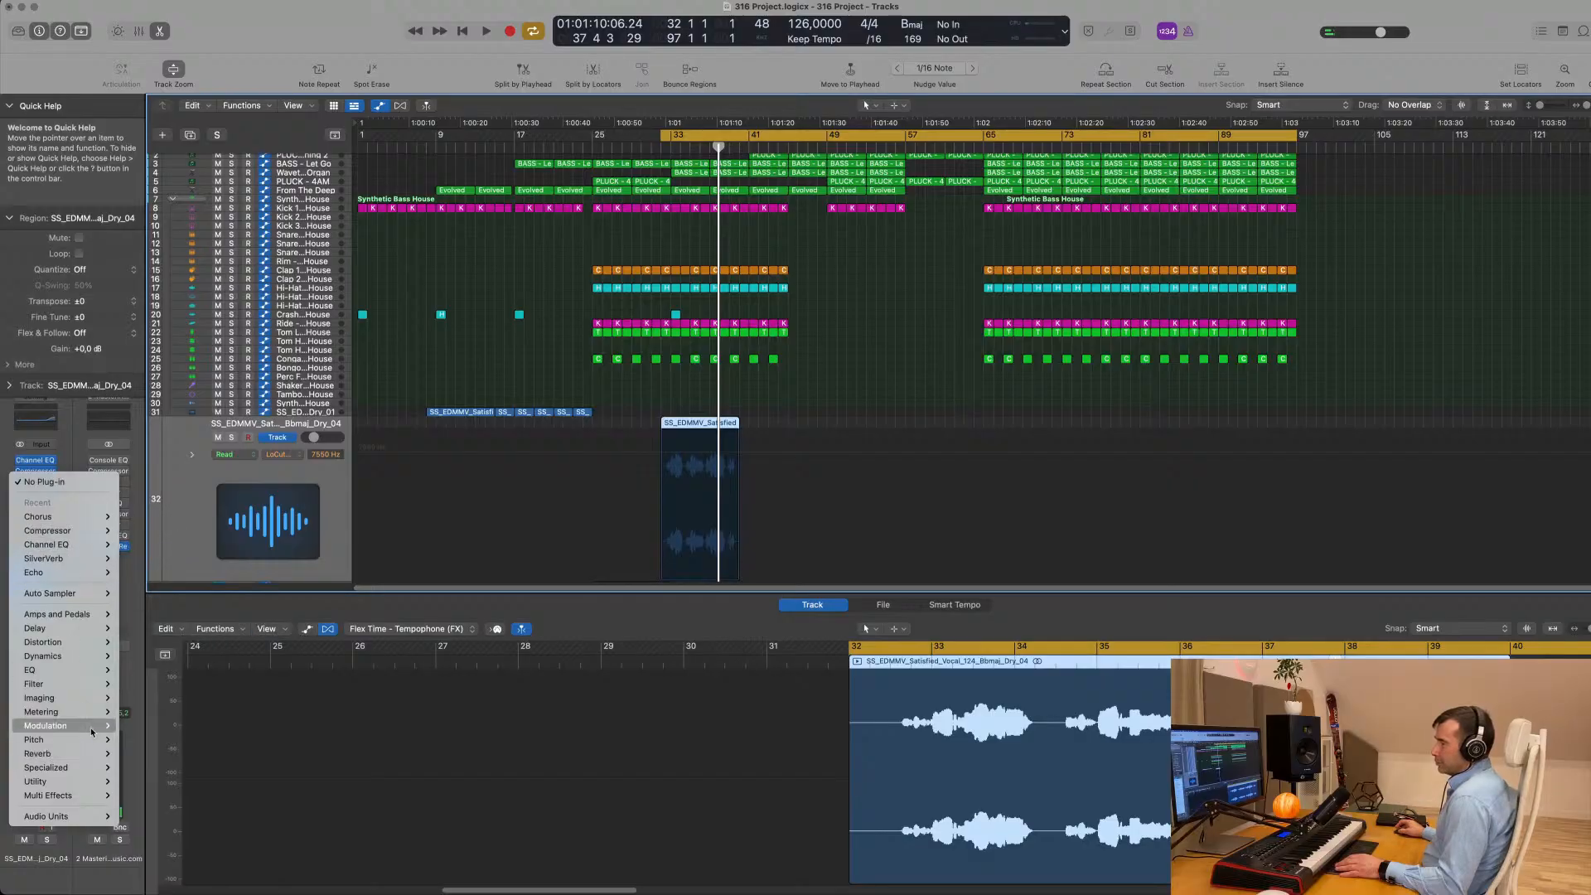
mouse_move(90, 744)
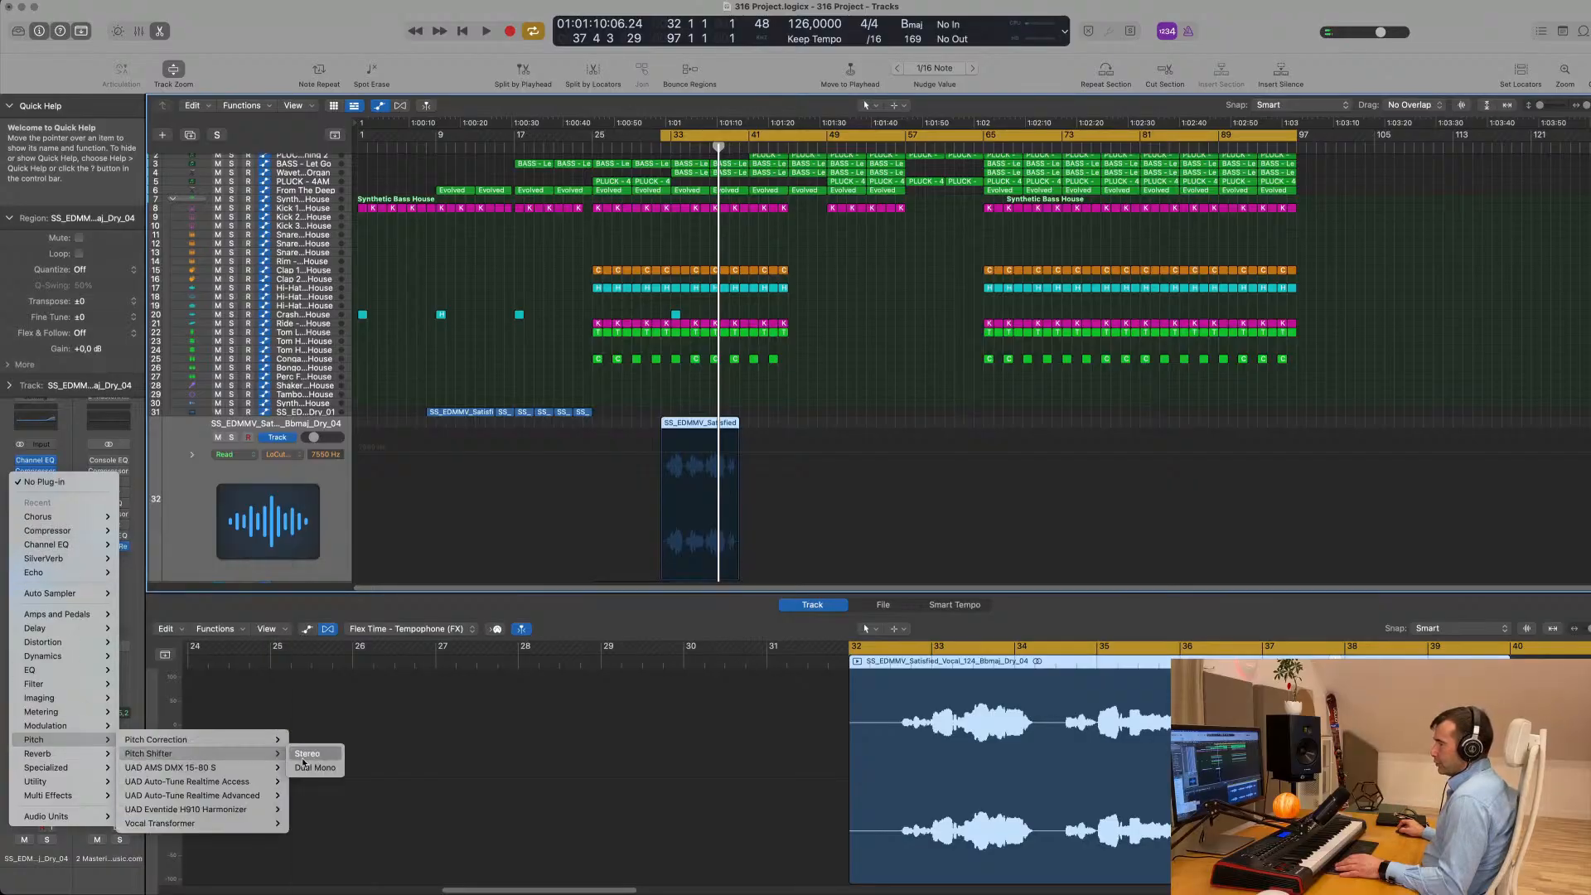
click(305, 754)
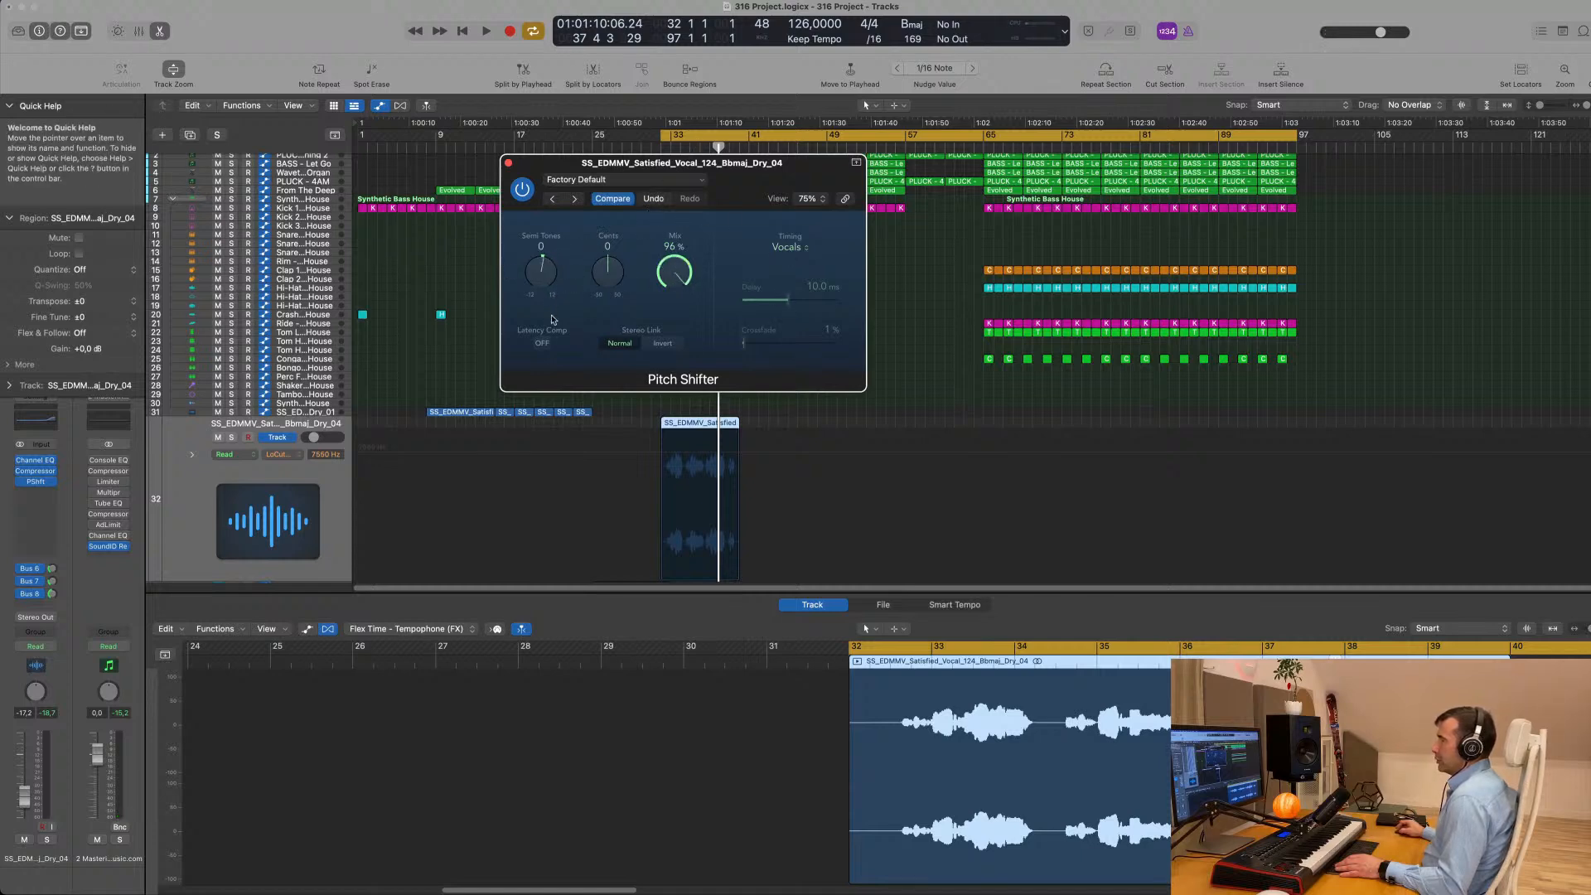
- Try pitch shifts of 1 and -1 semitones on the vocal during playback and settle on -3 semitones
key(space)
drag(754, 183, 1029, 249)
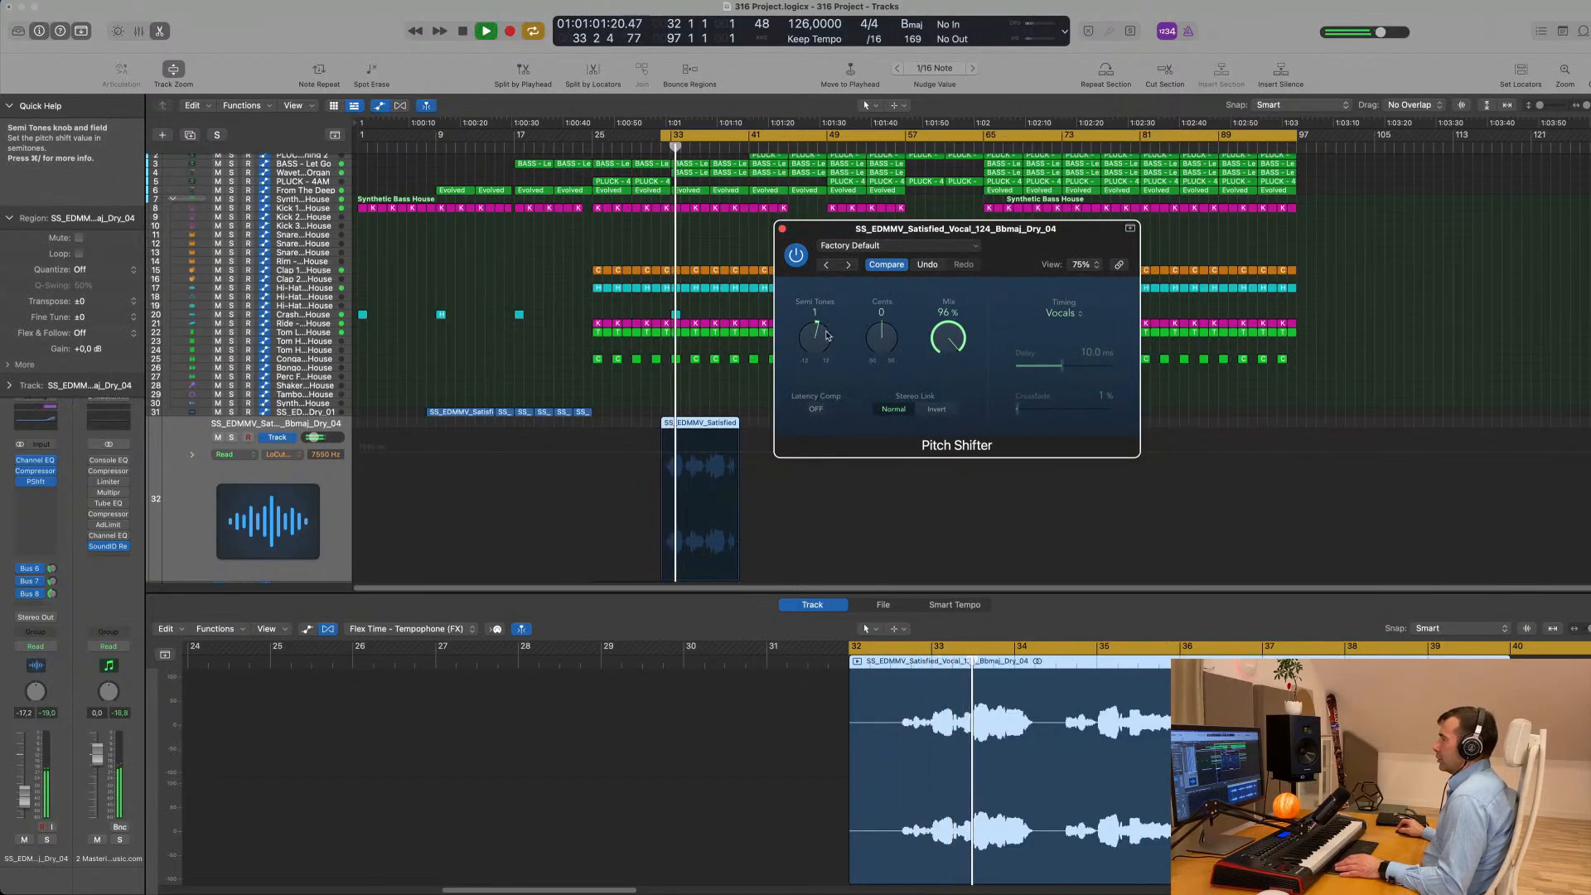
key(Return)
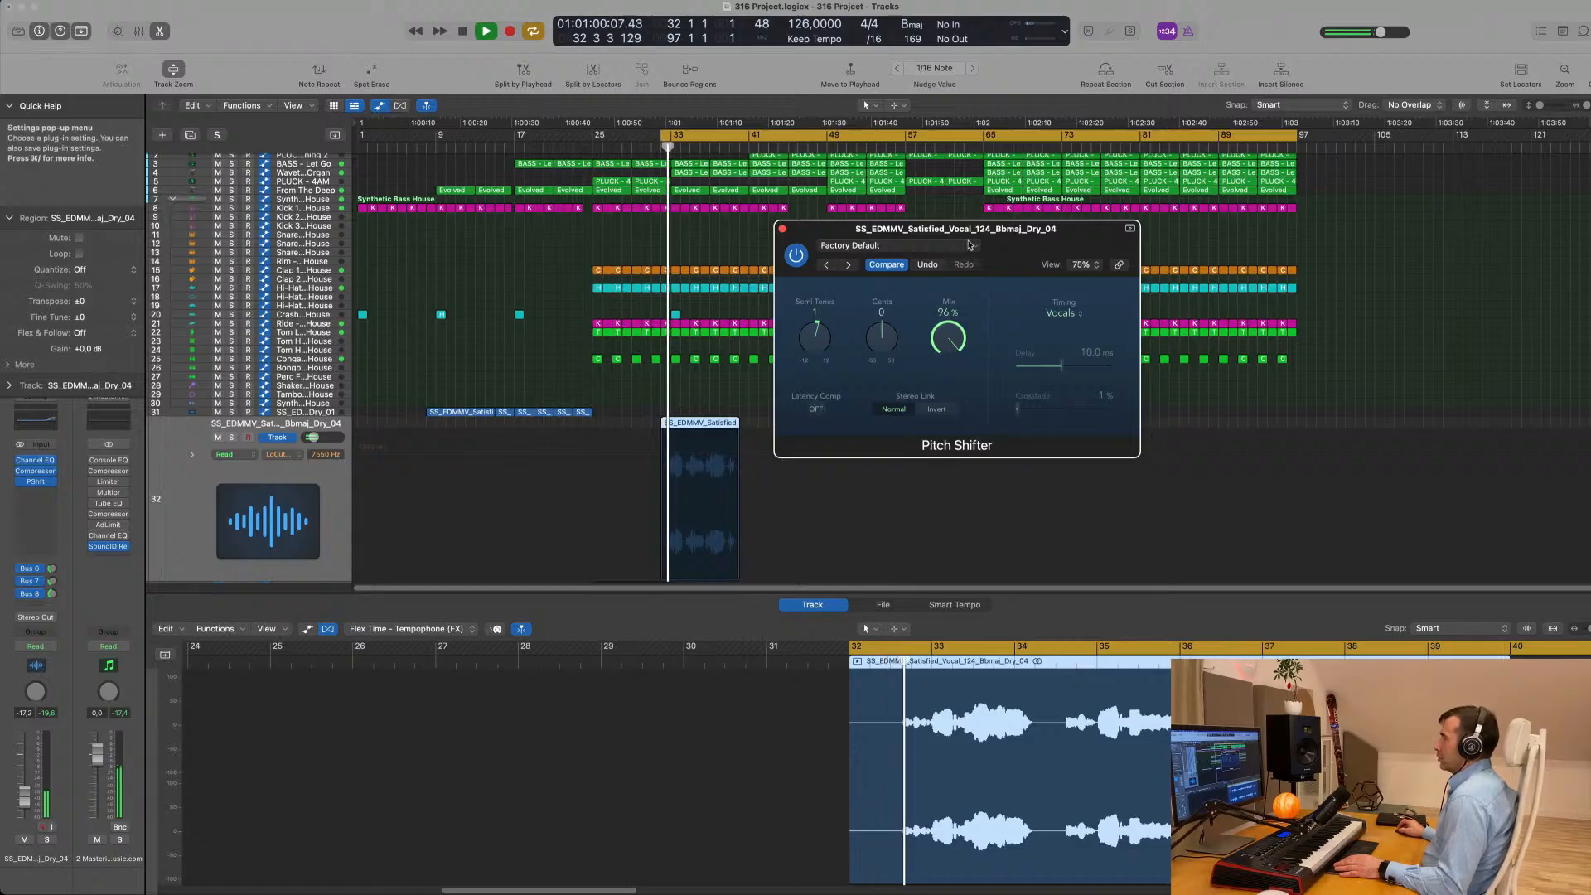
drag(947, 268, 1014, 259)
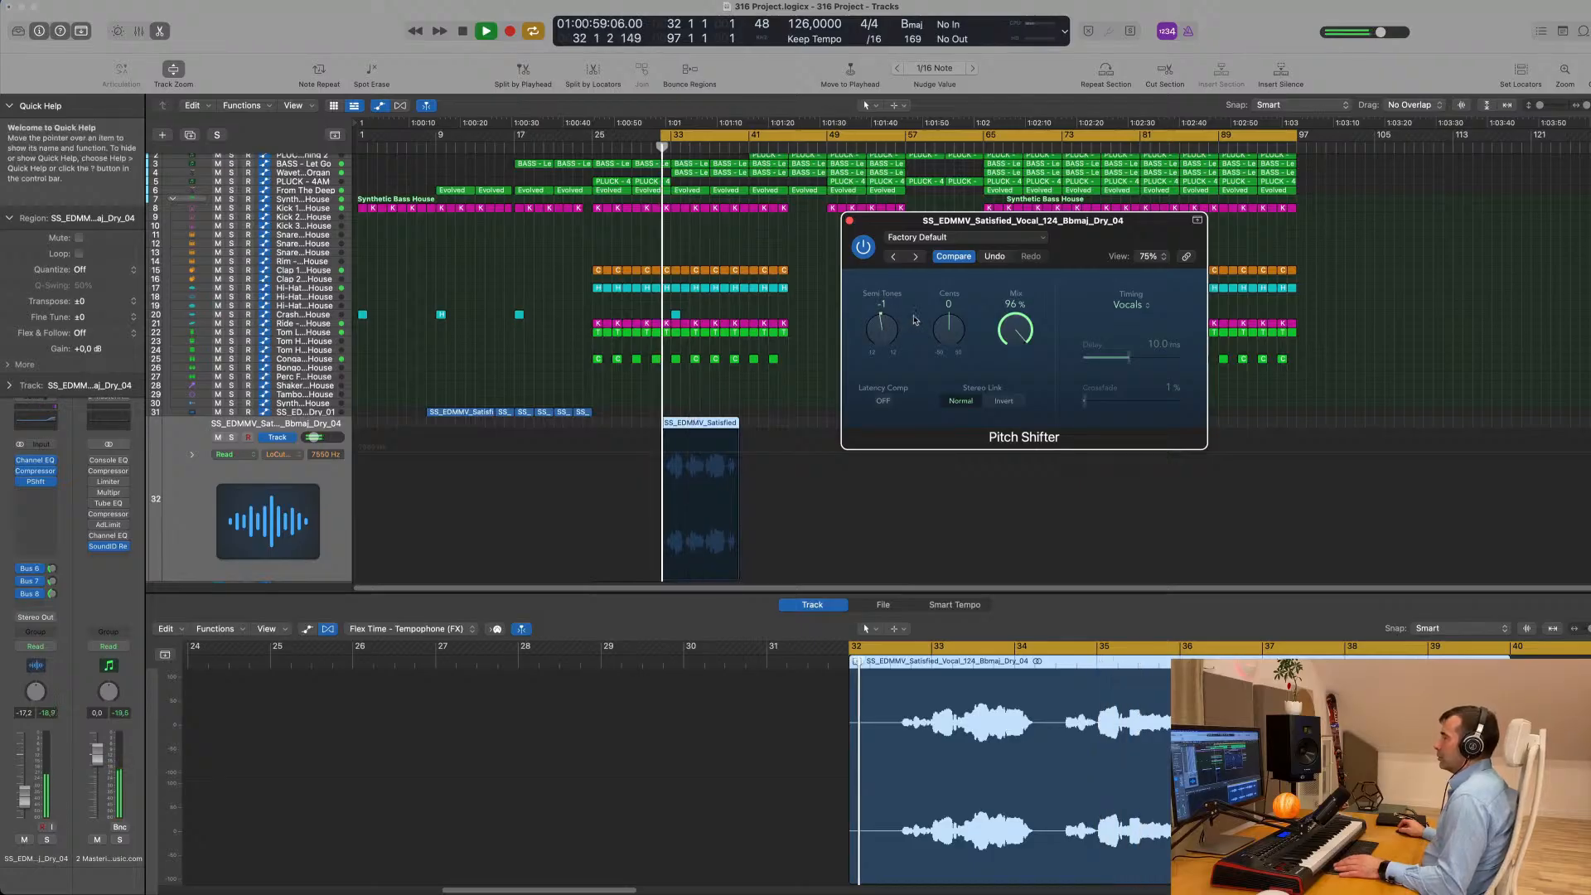
drag(1095, 230, 918, 334)
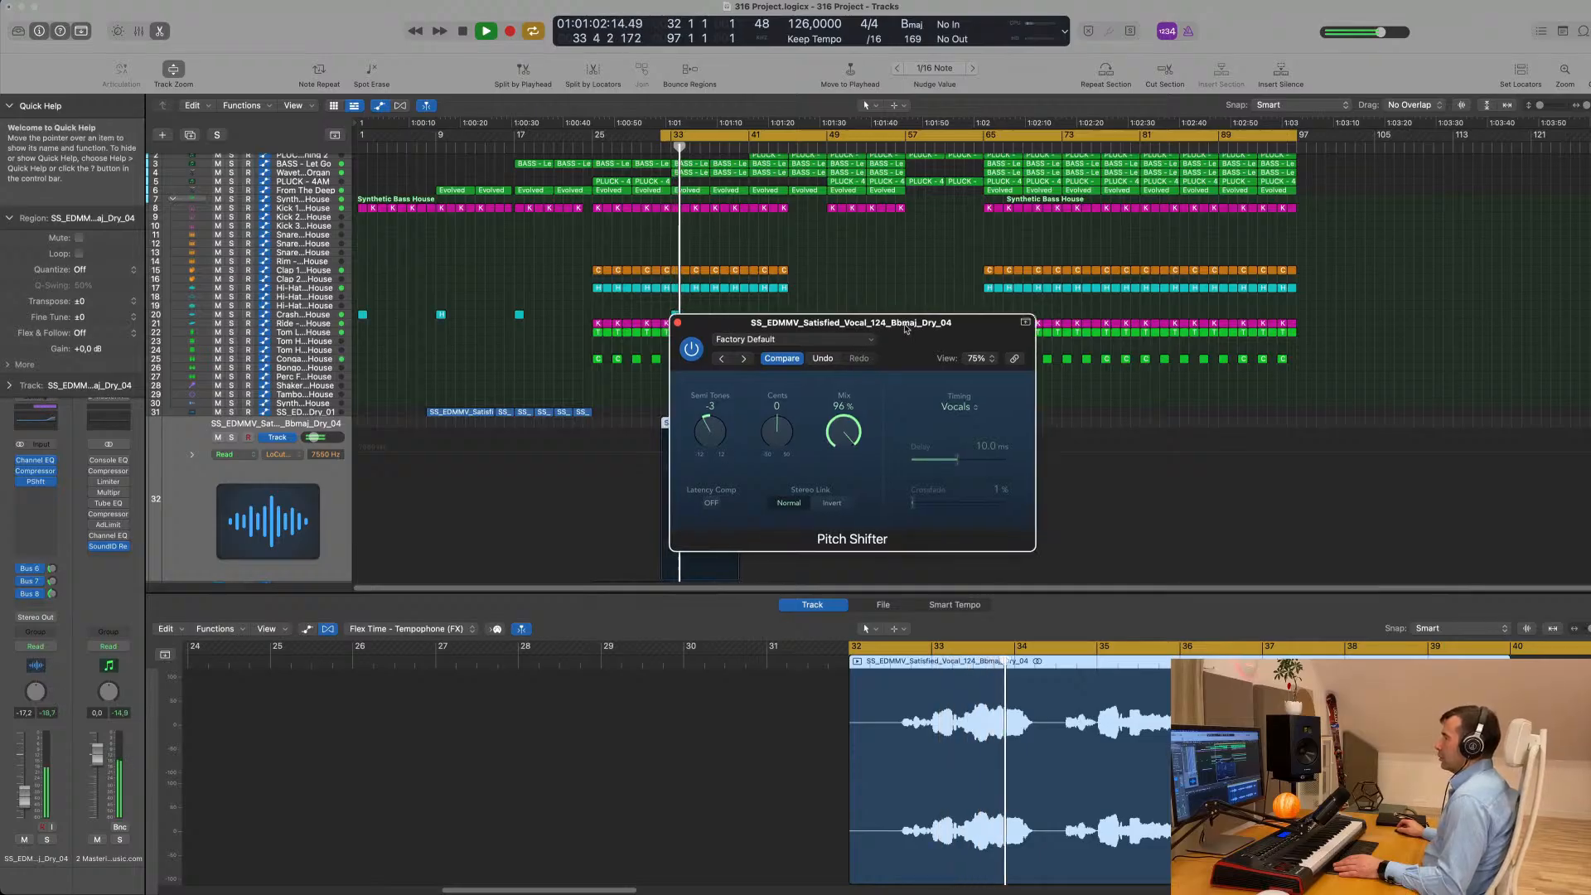
drag(899, 331, 970, 336)
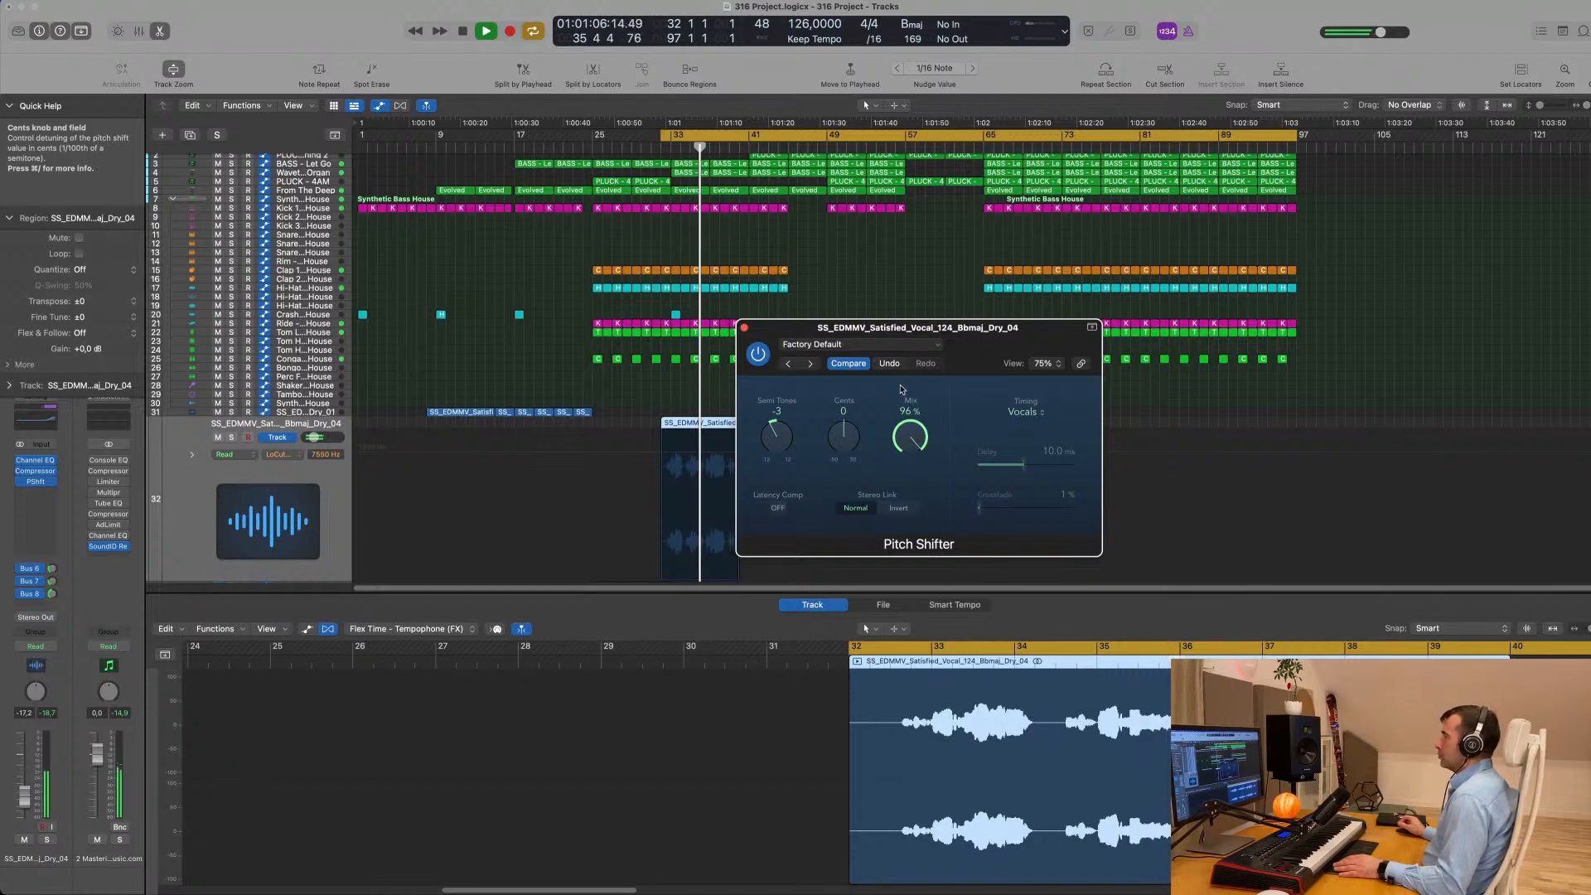
drag(984, 326, 1089, 264)
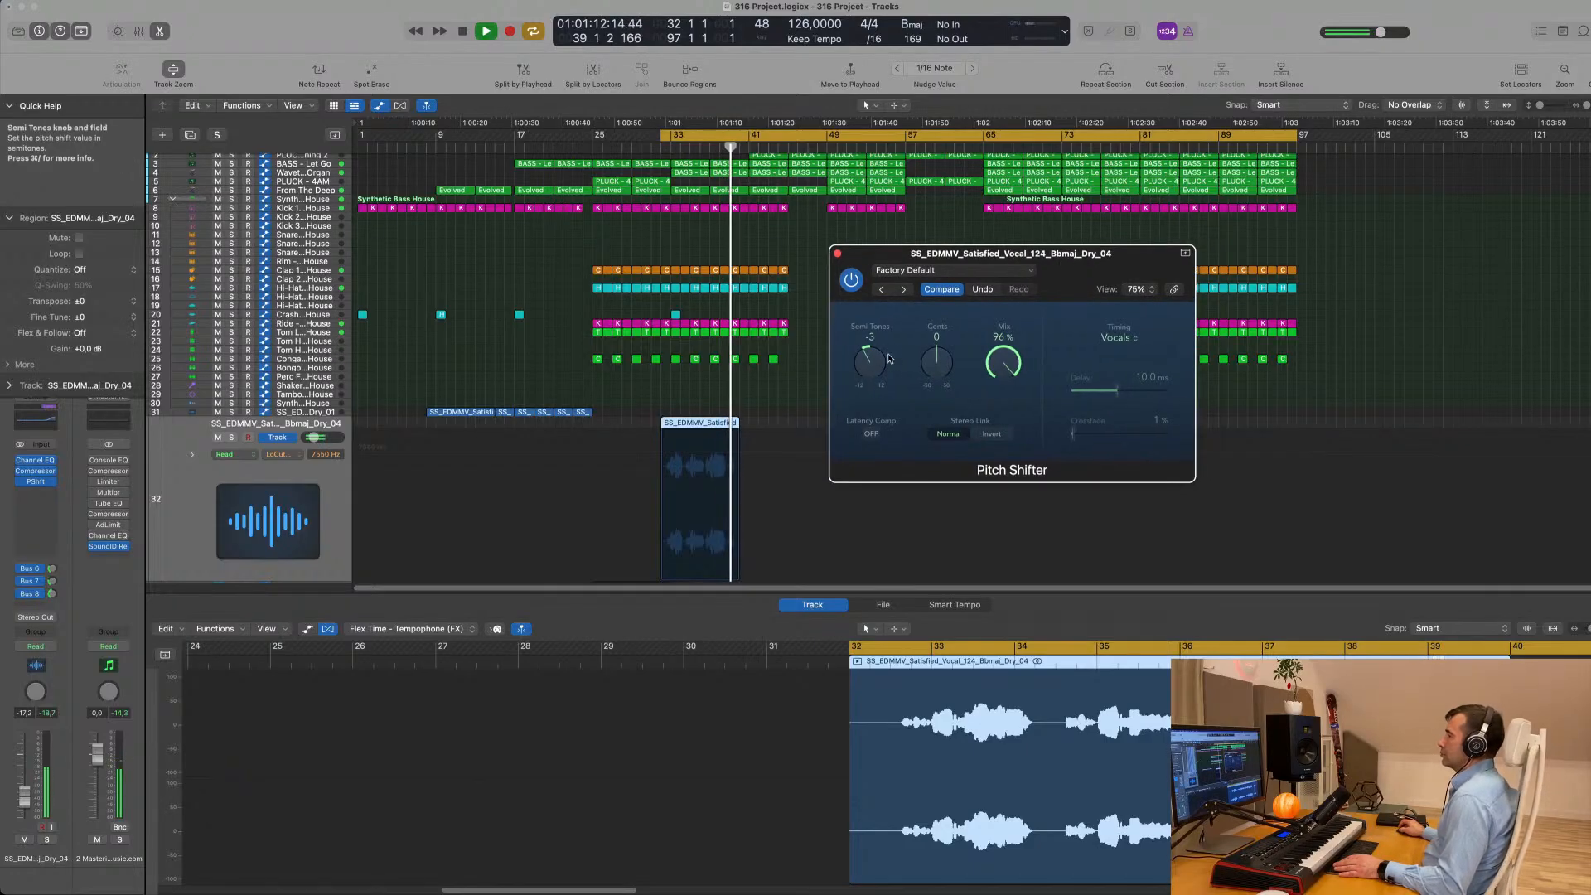
- Enable the Pitch Shifter's latency compensation, raise its mix to 100% and listen to the vocal in the arrangement again
click(871, 434)
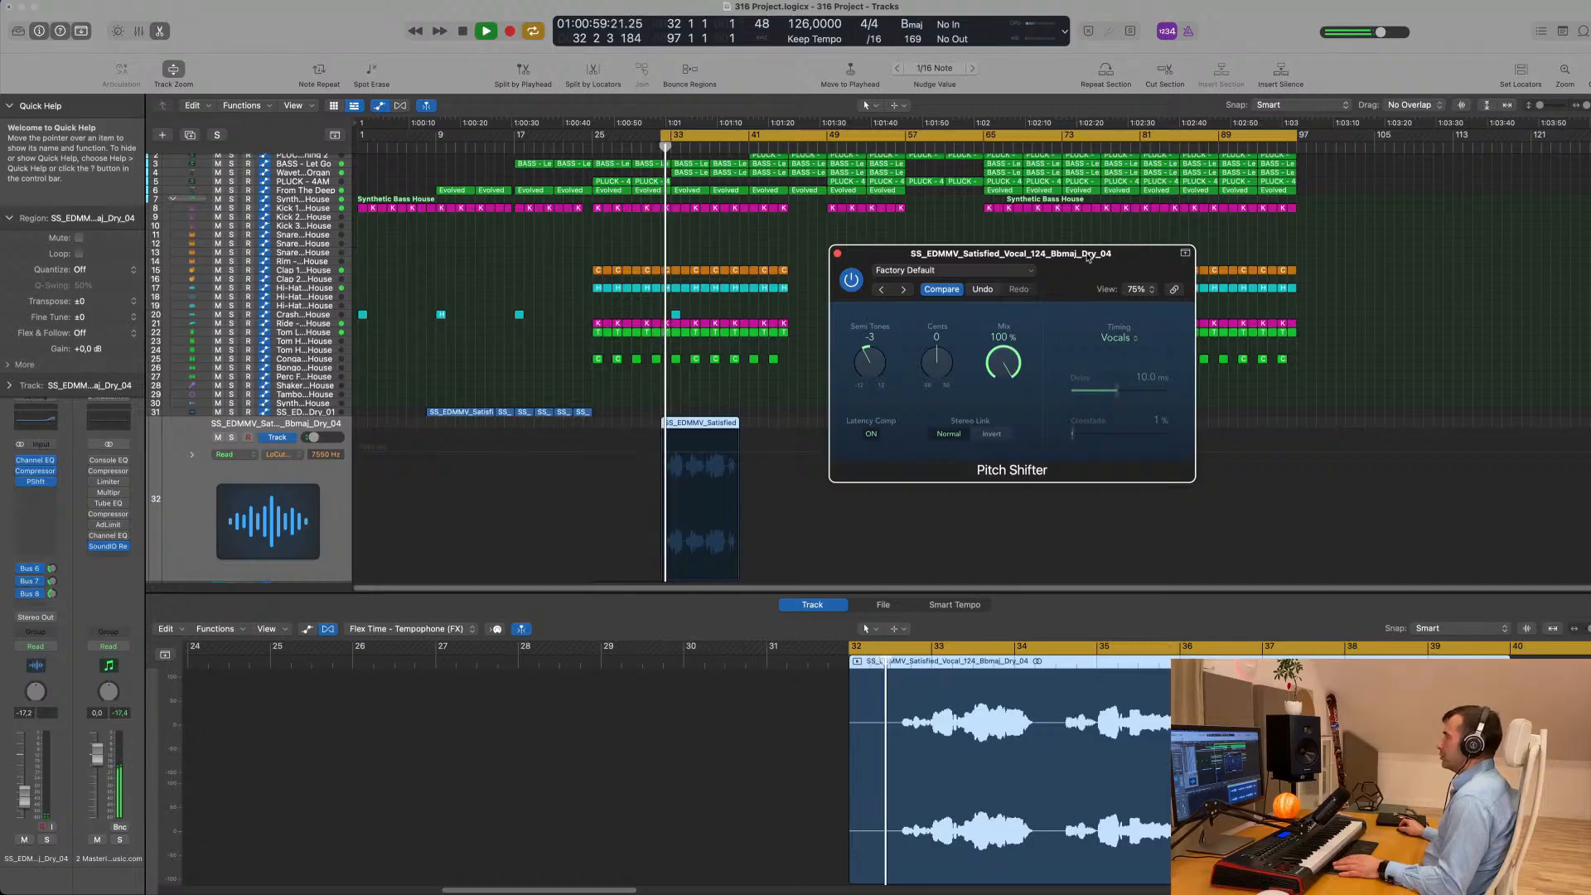
drag(1088, 258, 965, 279)
click(885, 292)
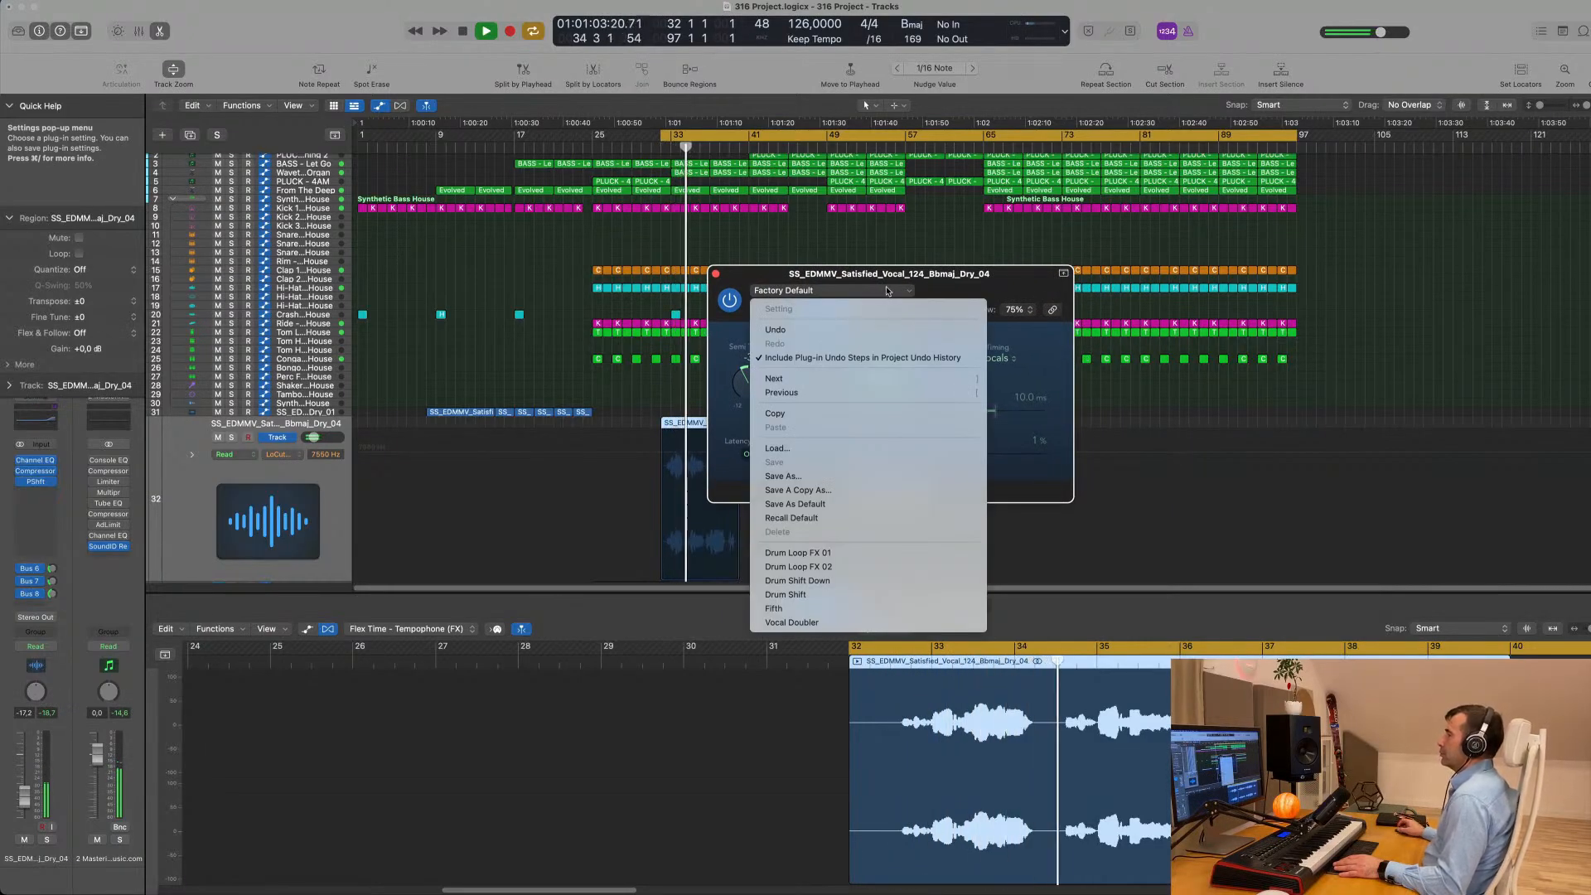
click(982, 279)
drag(982, 278, 1098, 262)
key(space)
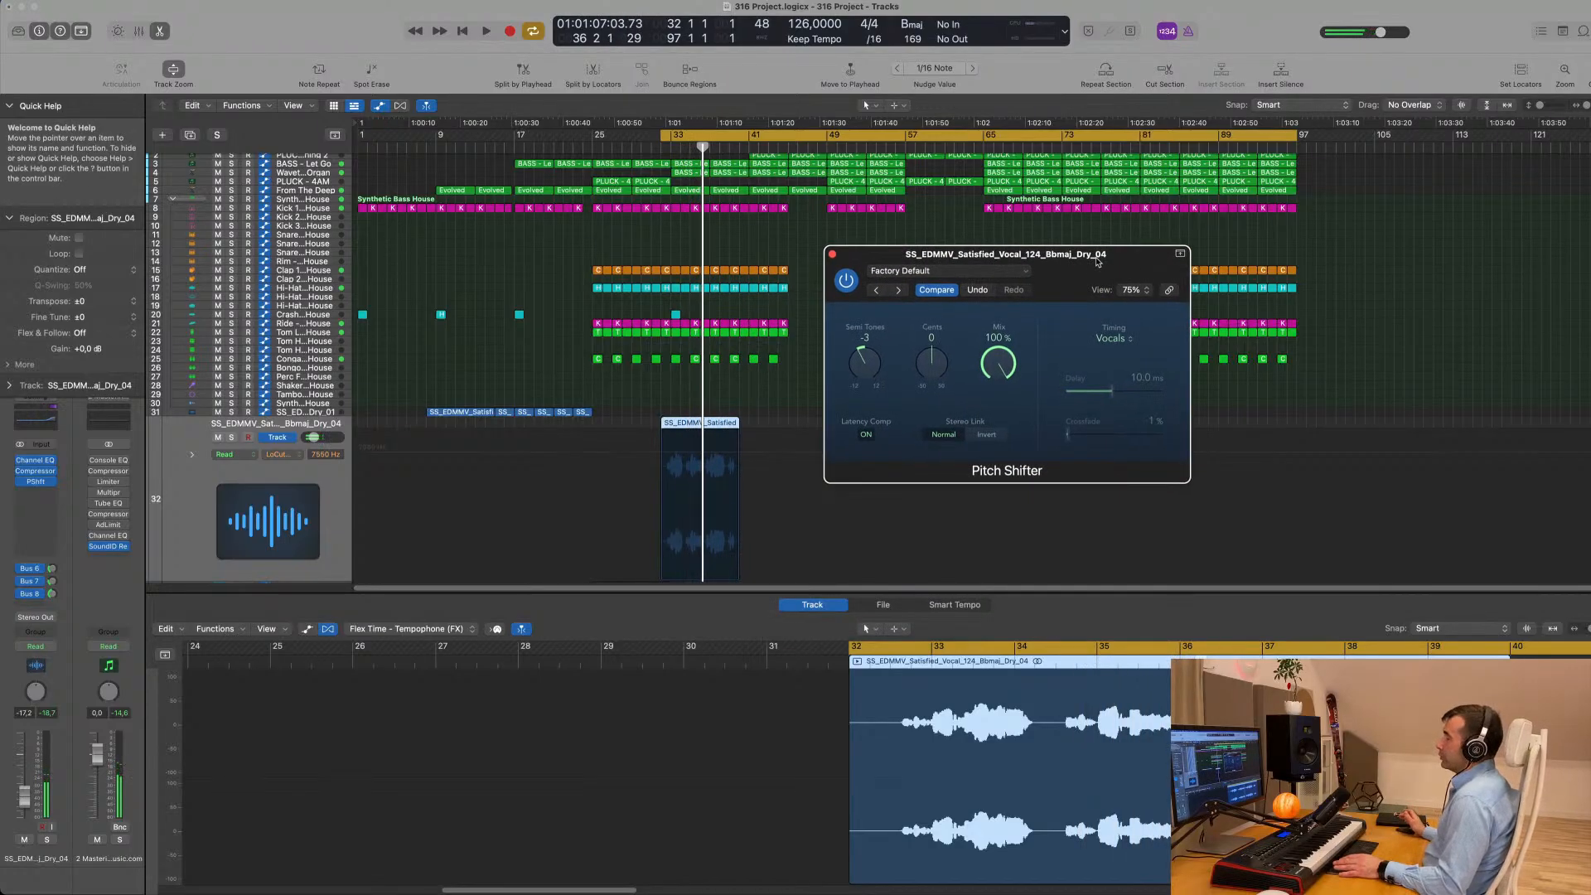
key(space)
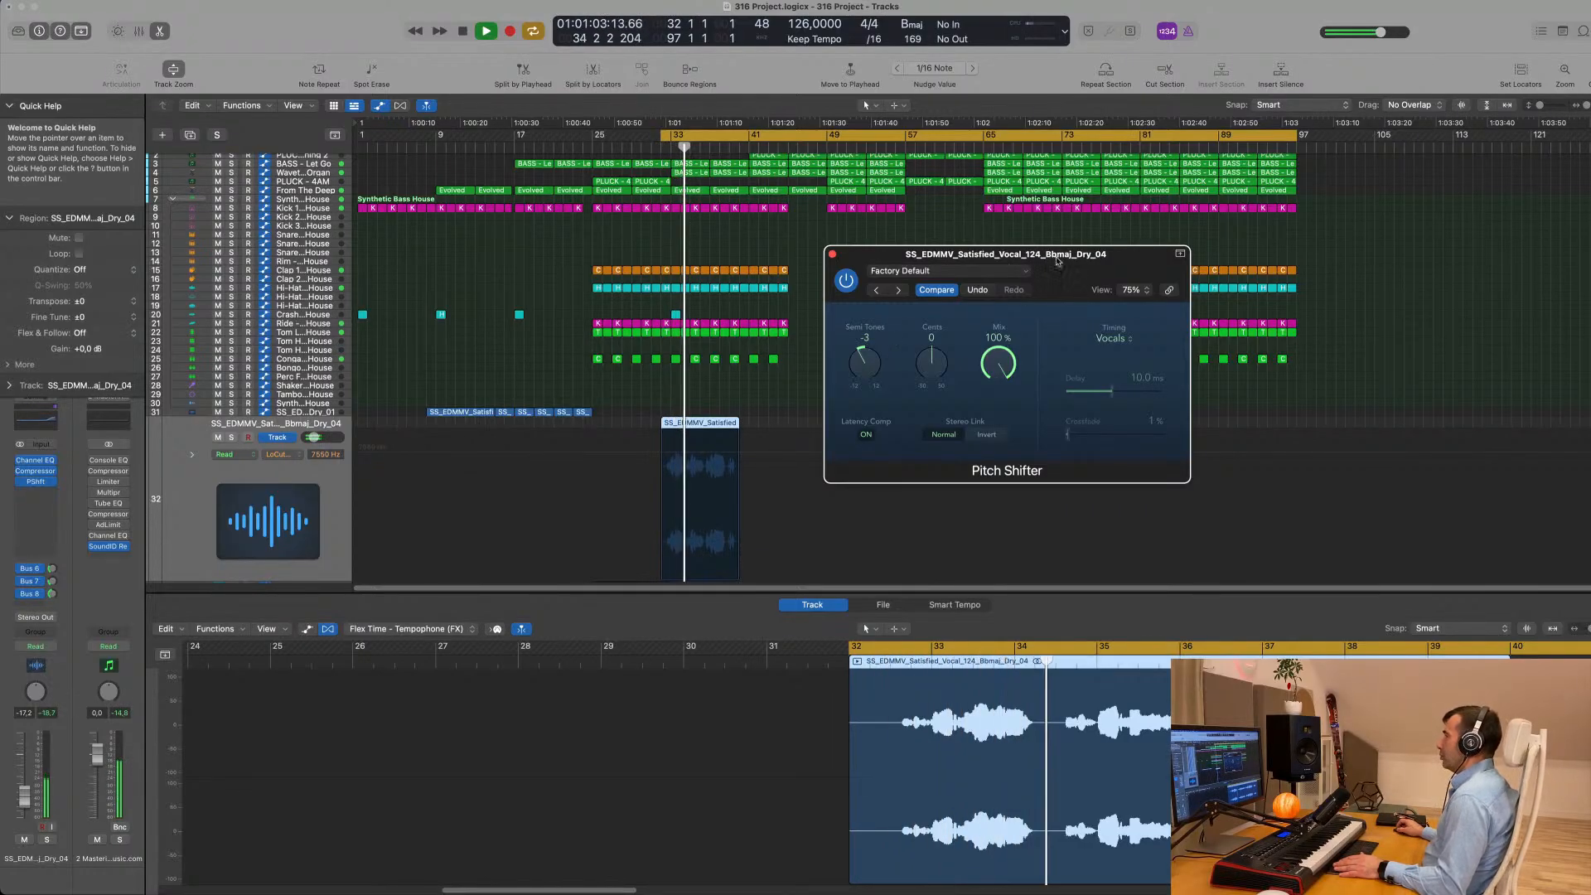
- Copy the Pitch Shifter from the Satisfied Dry_04 channel onto the Satisfied Dry_01 vocal channel in the mixer
click(832, 254)
click(279, 414)
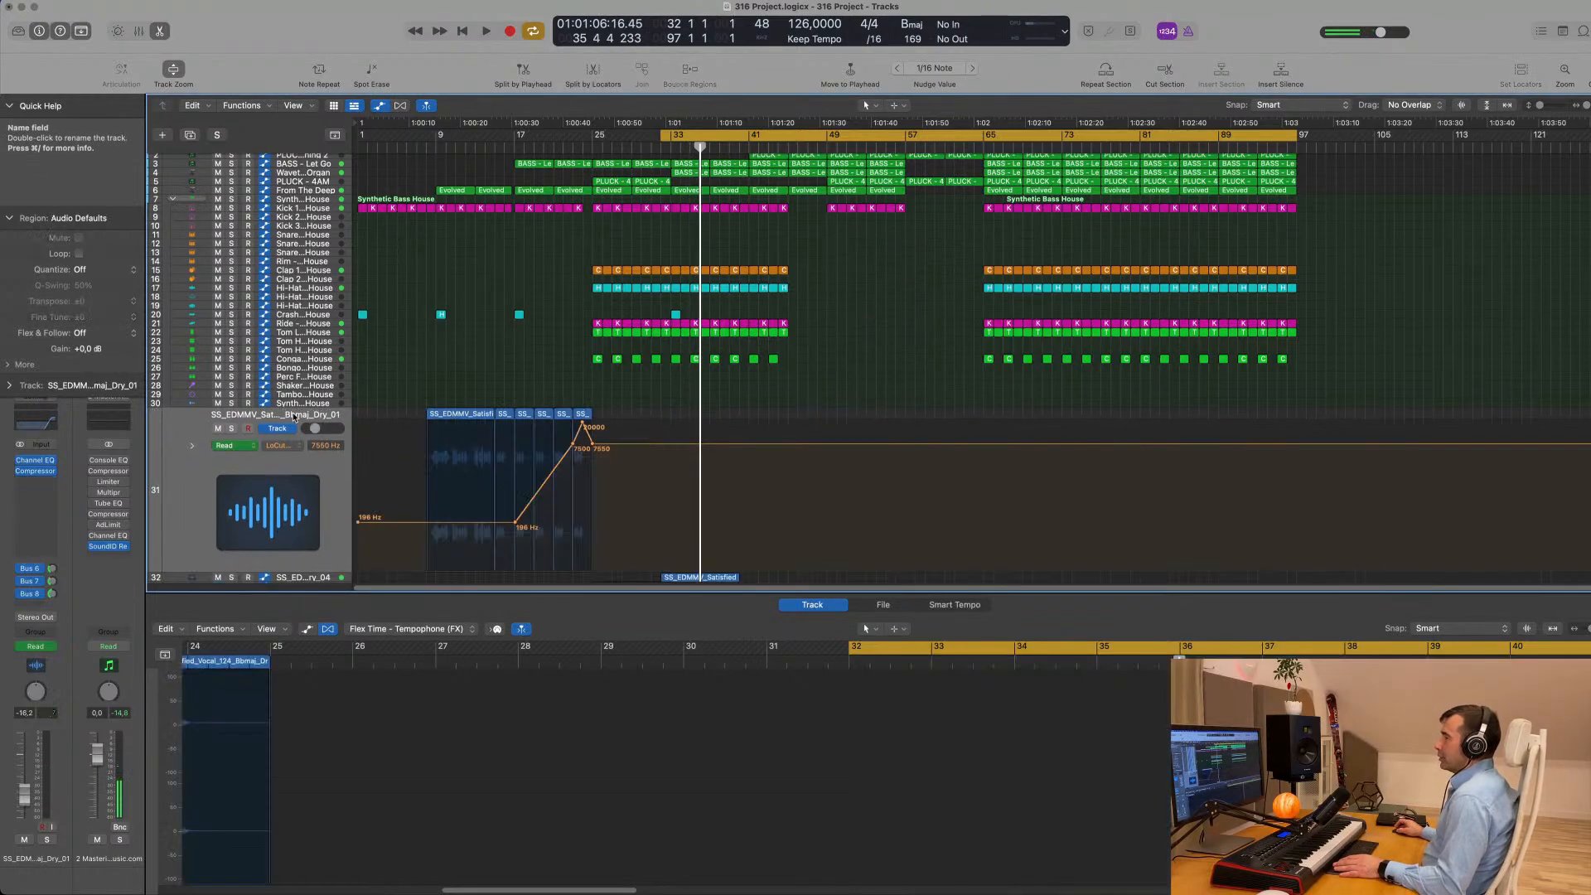
key(x)
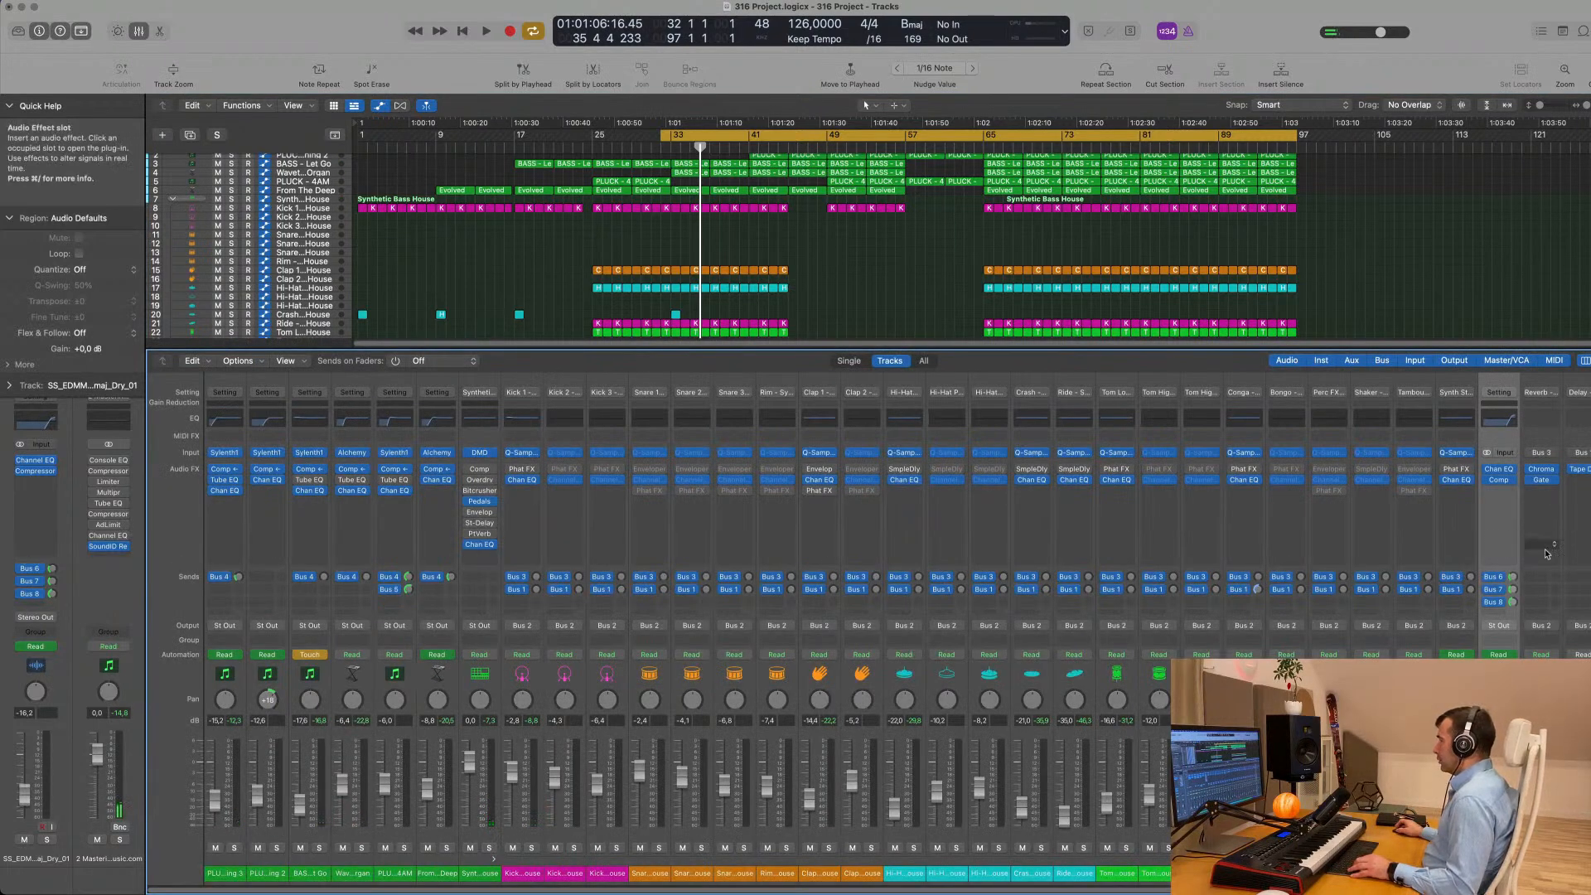
scroll(694, 327, down, 10)
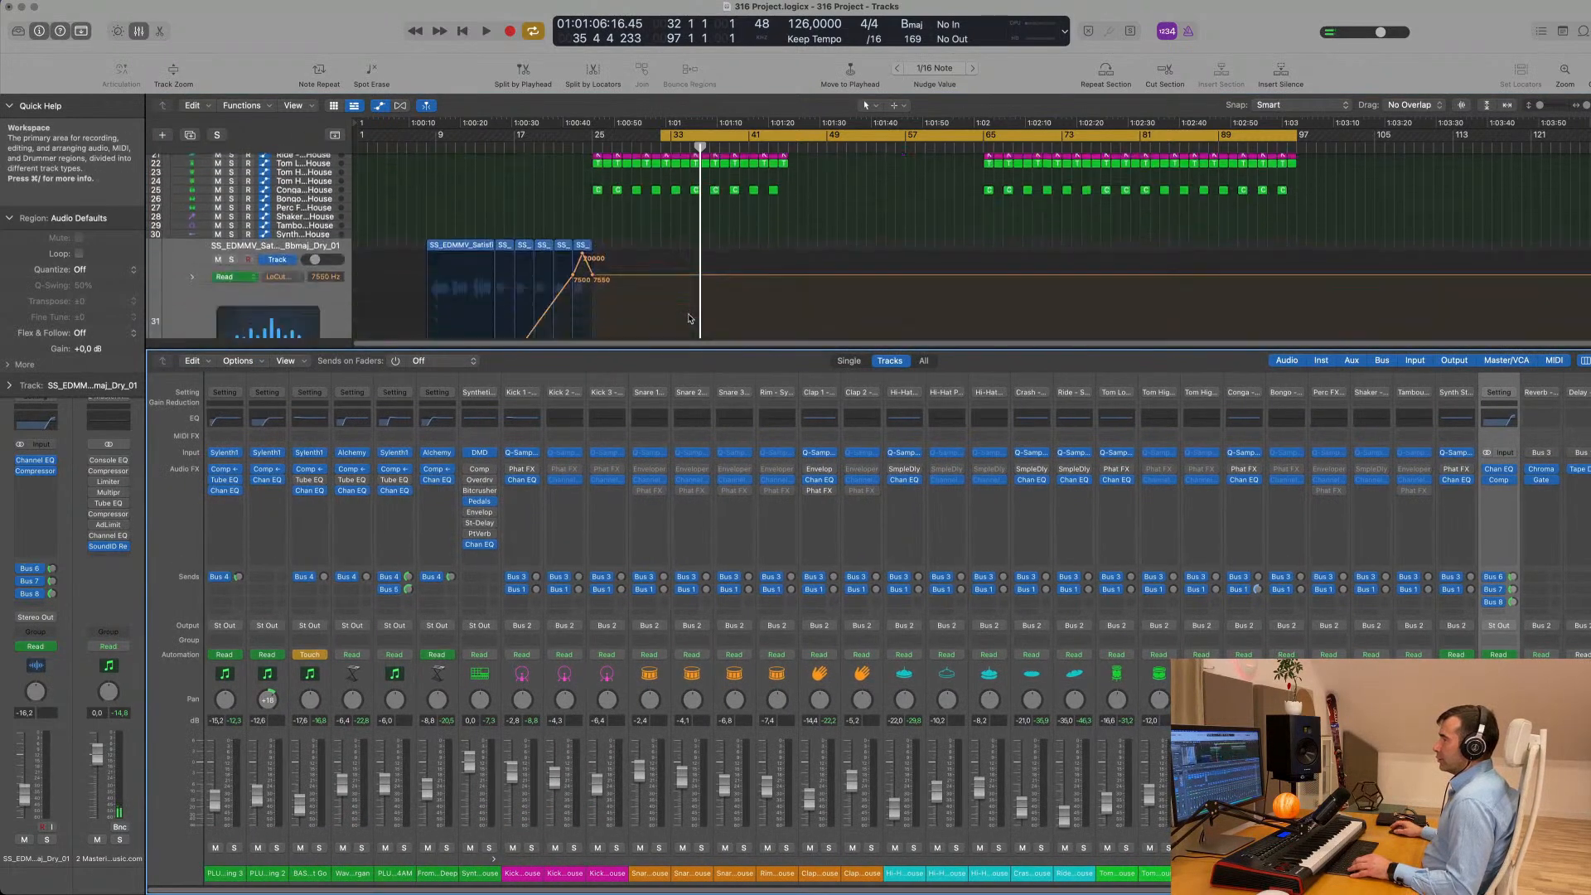
click(318, 265)
key(ctrl+z)
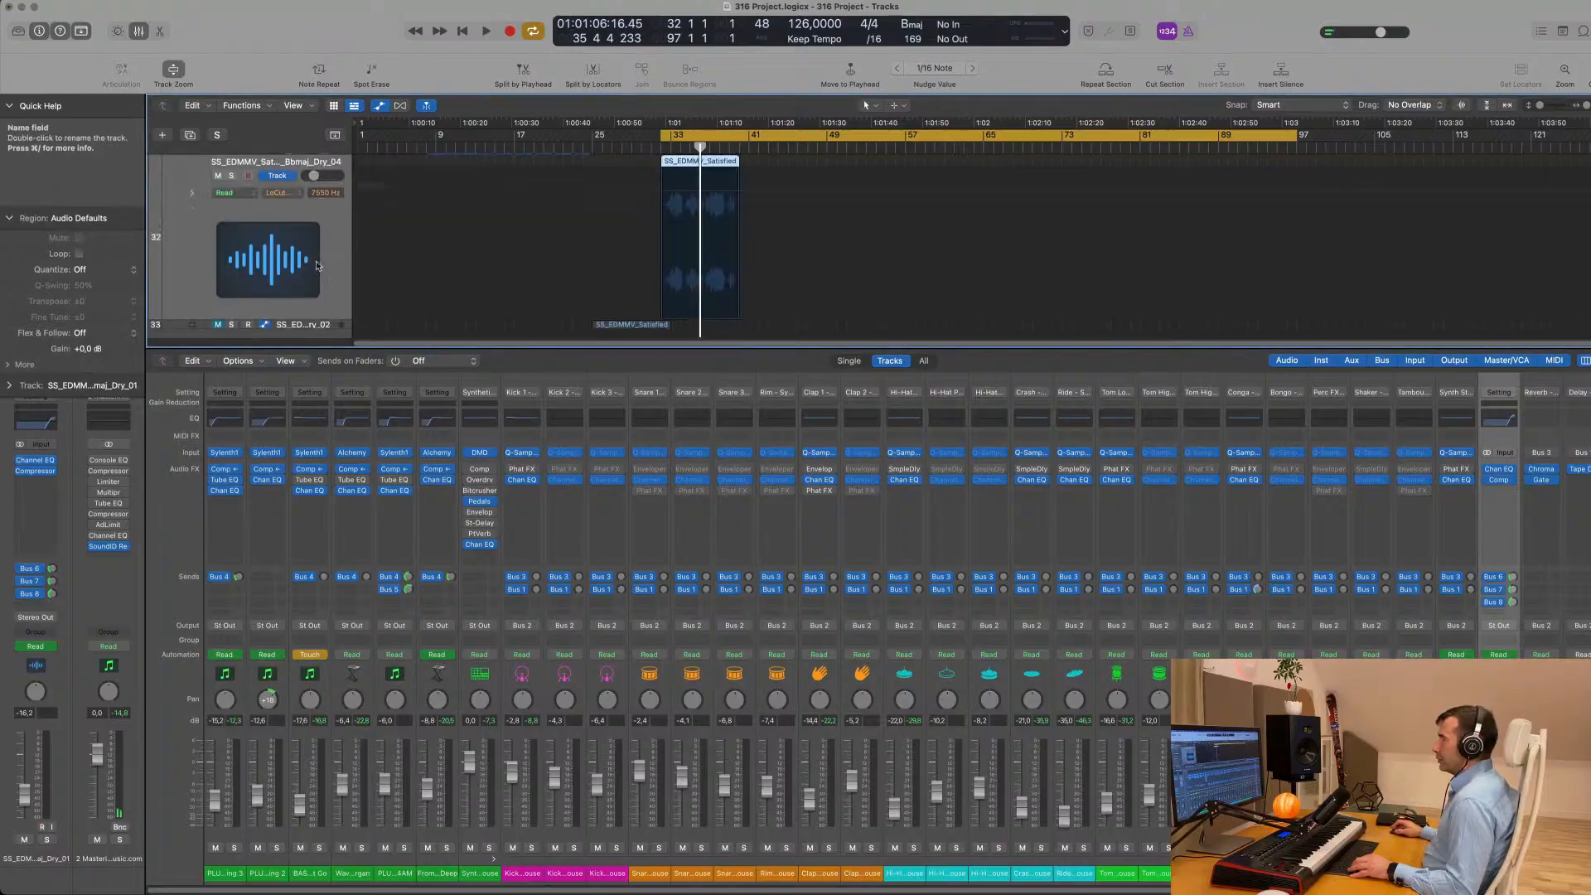
scroll(1275, 616, right, 3)
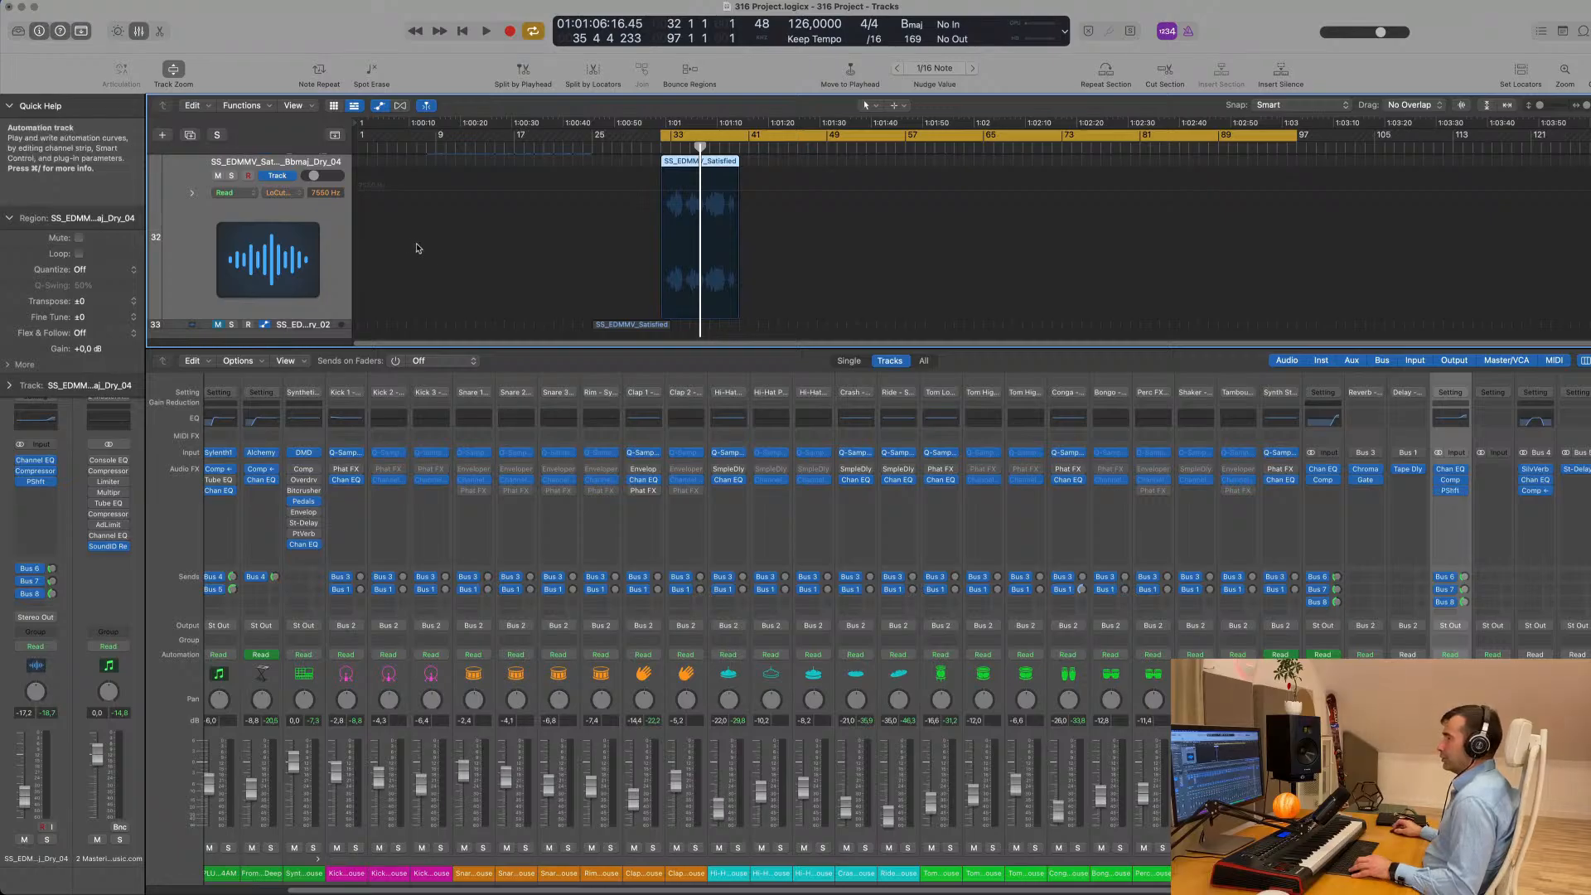
scroll(344, 242, up, 2)
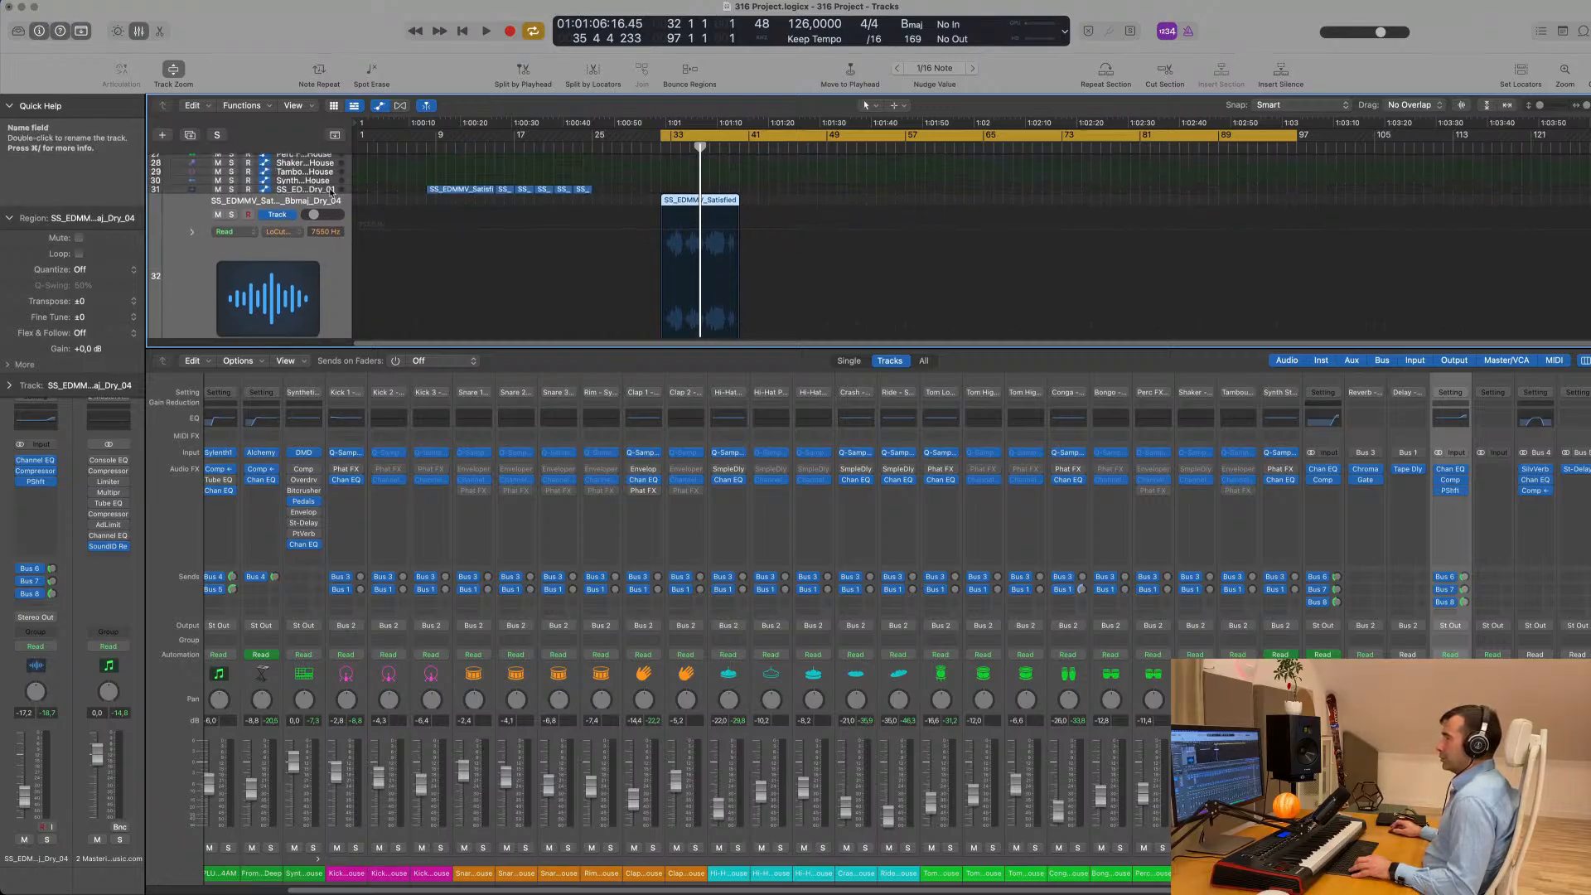
click(329, 189)
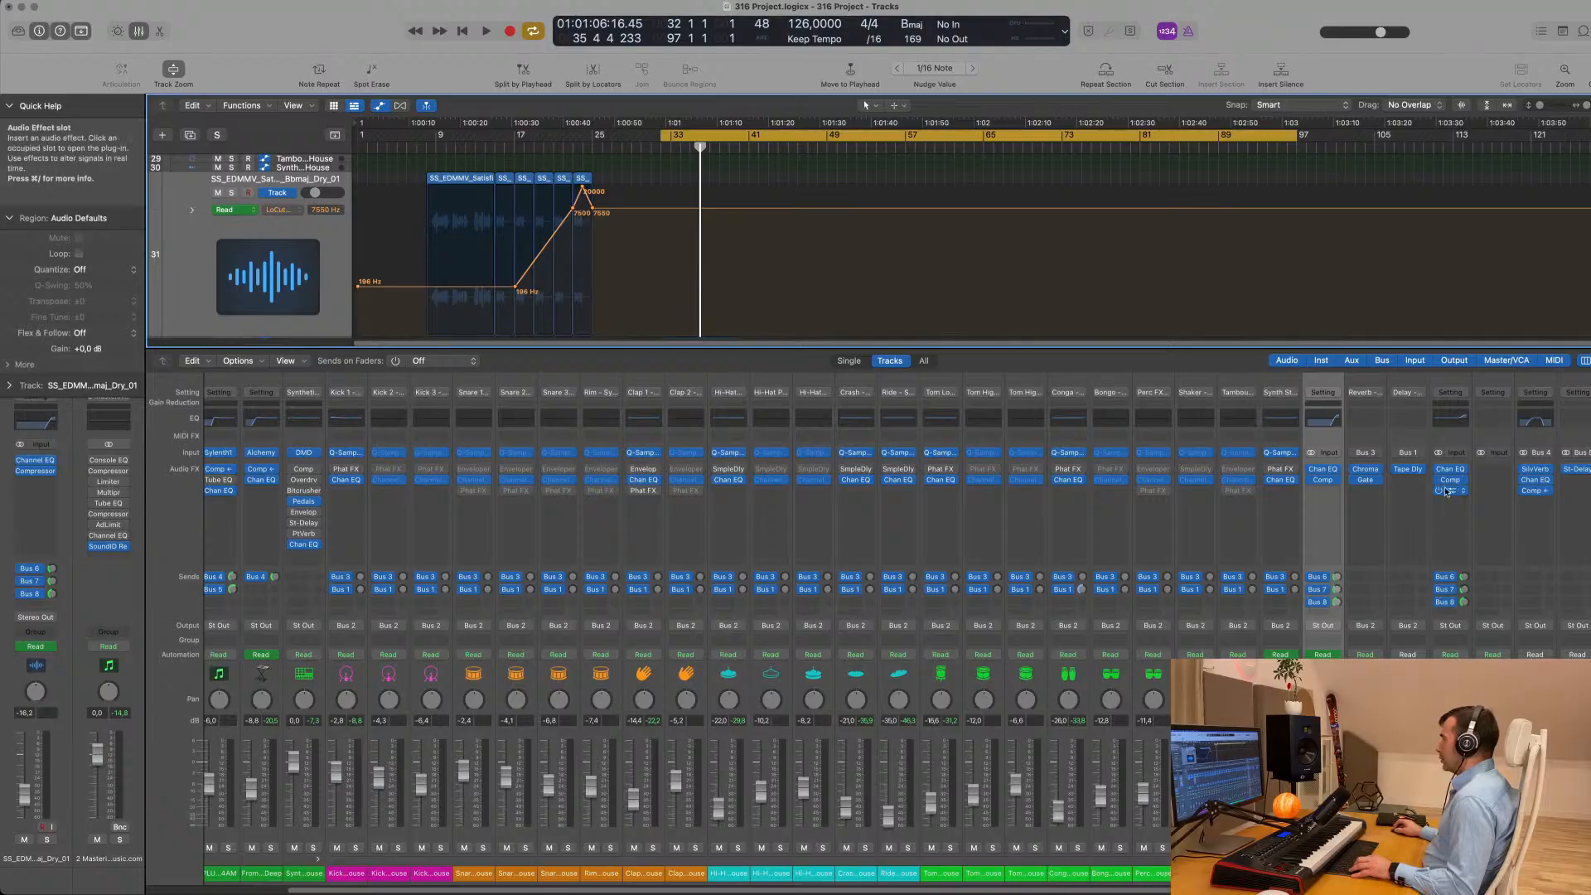
drag(1455, 495, 1343, 496)
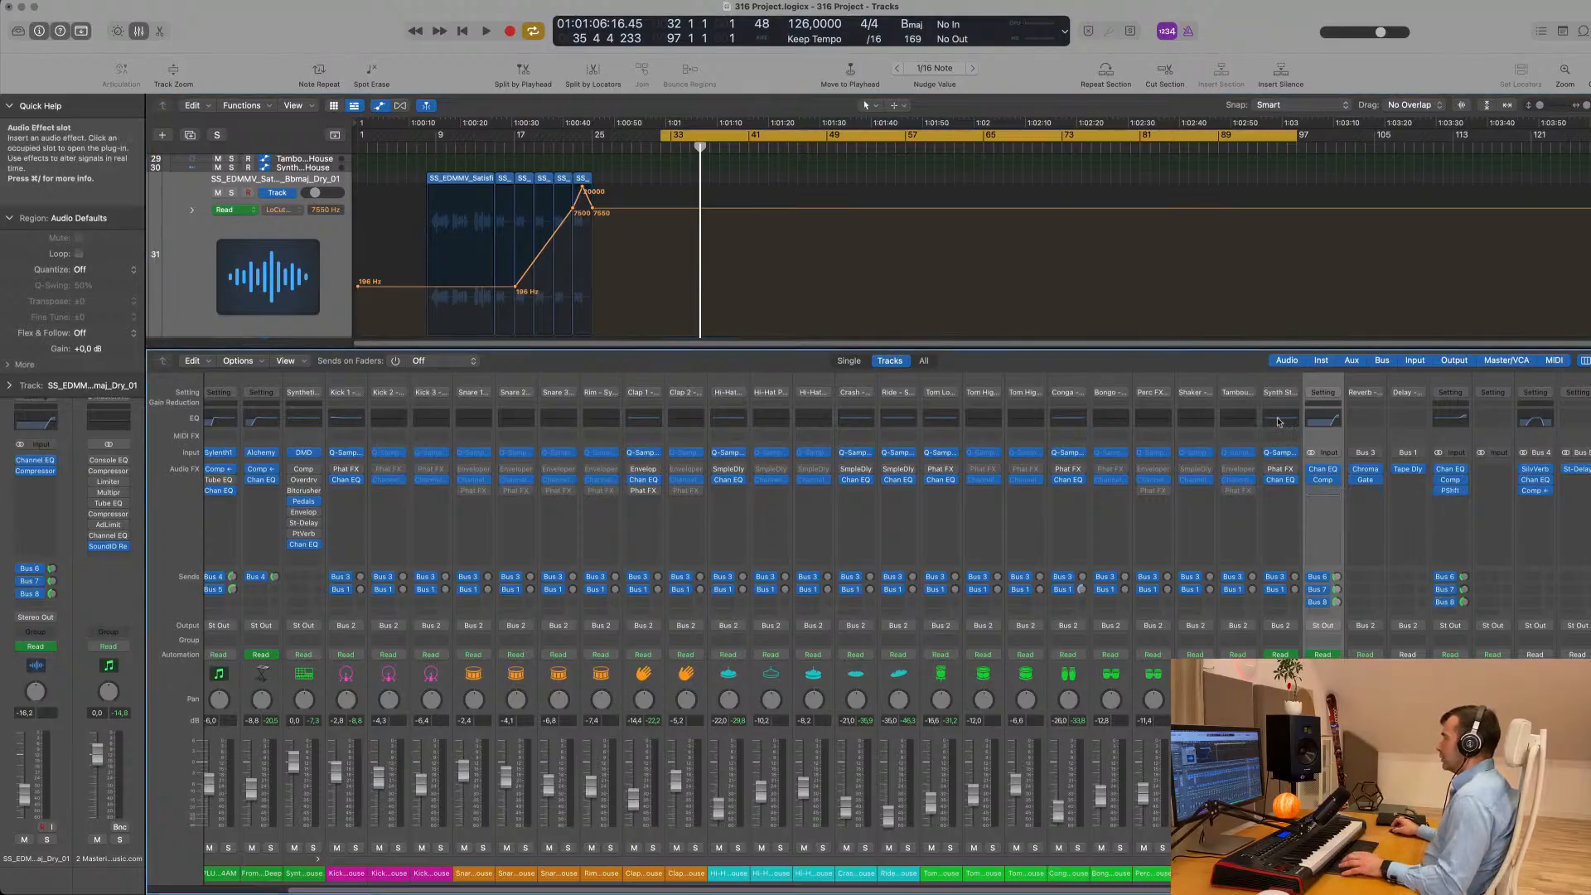
- Extend the start of the cycle range back to bar 17, start playback and hide the mixer
scroll(649, 172, up, 10)
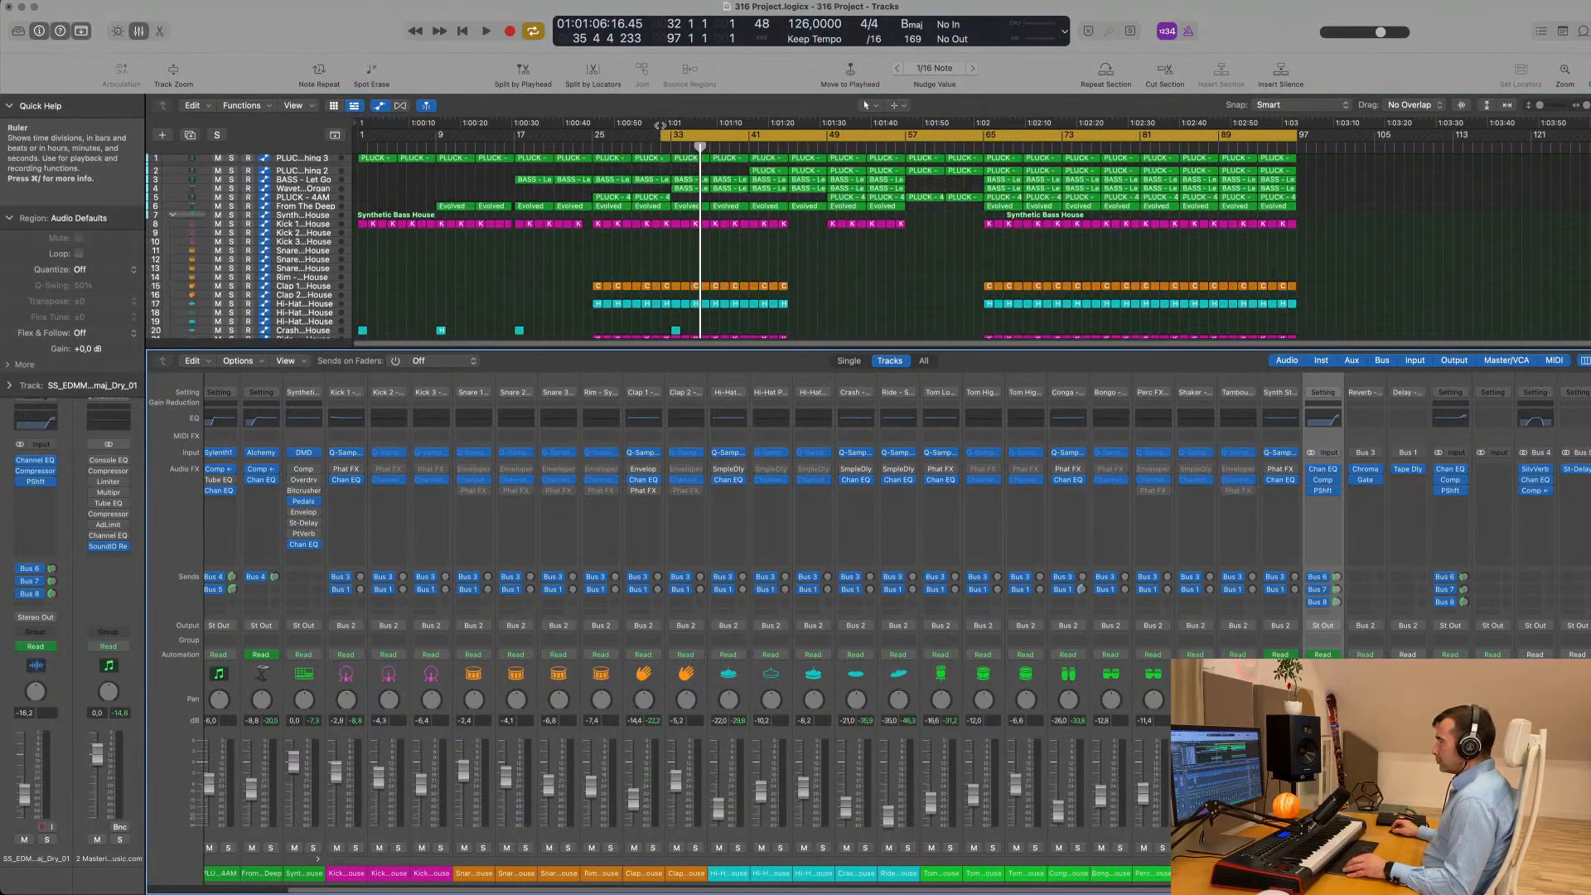
drag(663, 137, 515, 137)
key(space)
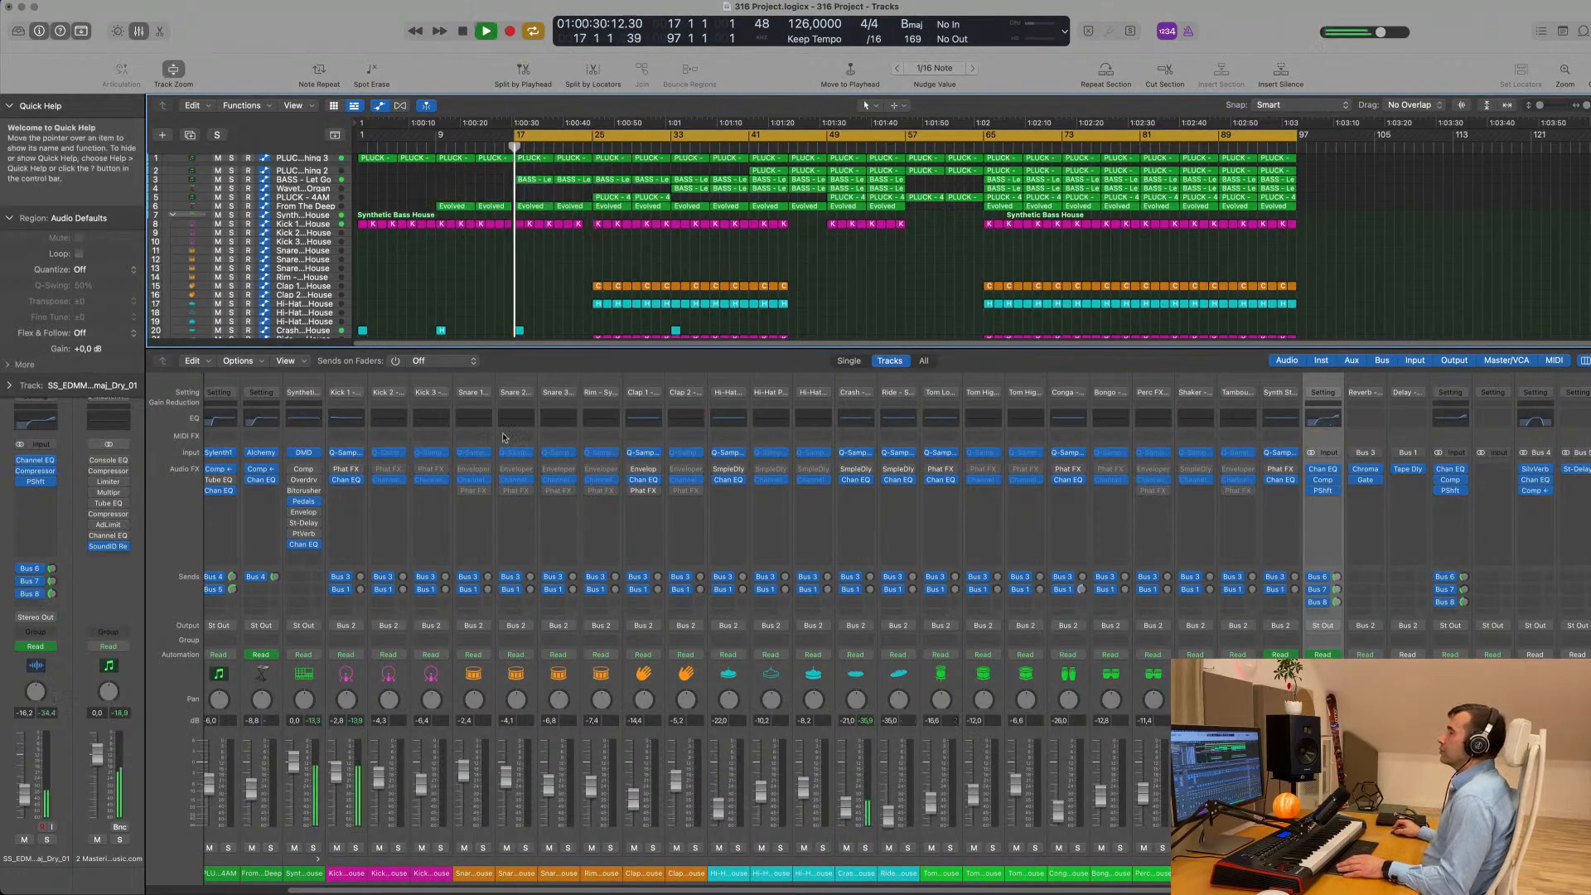
key(x)
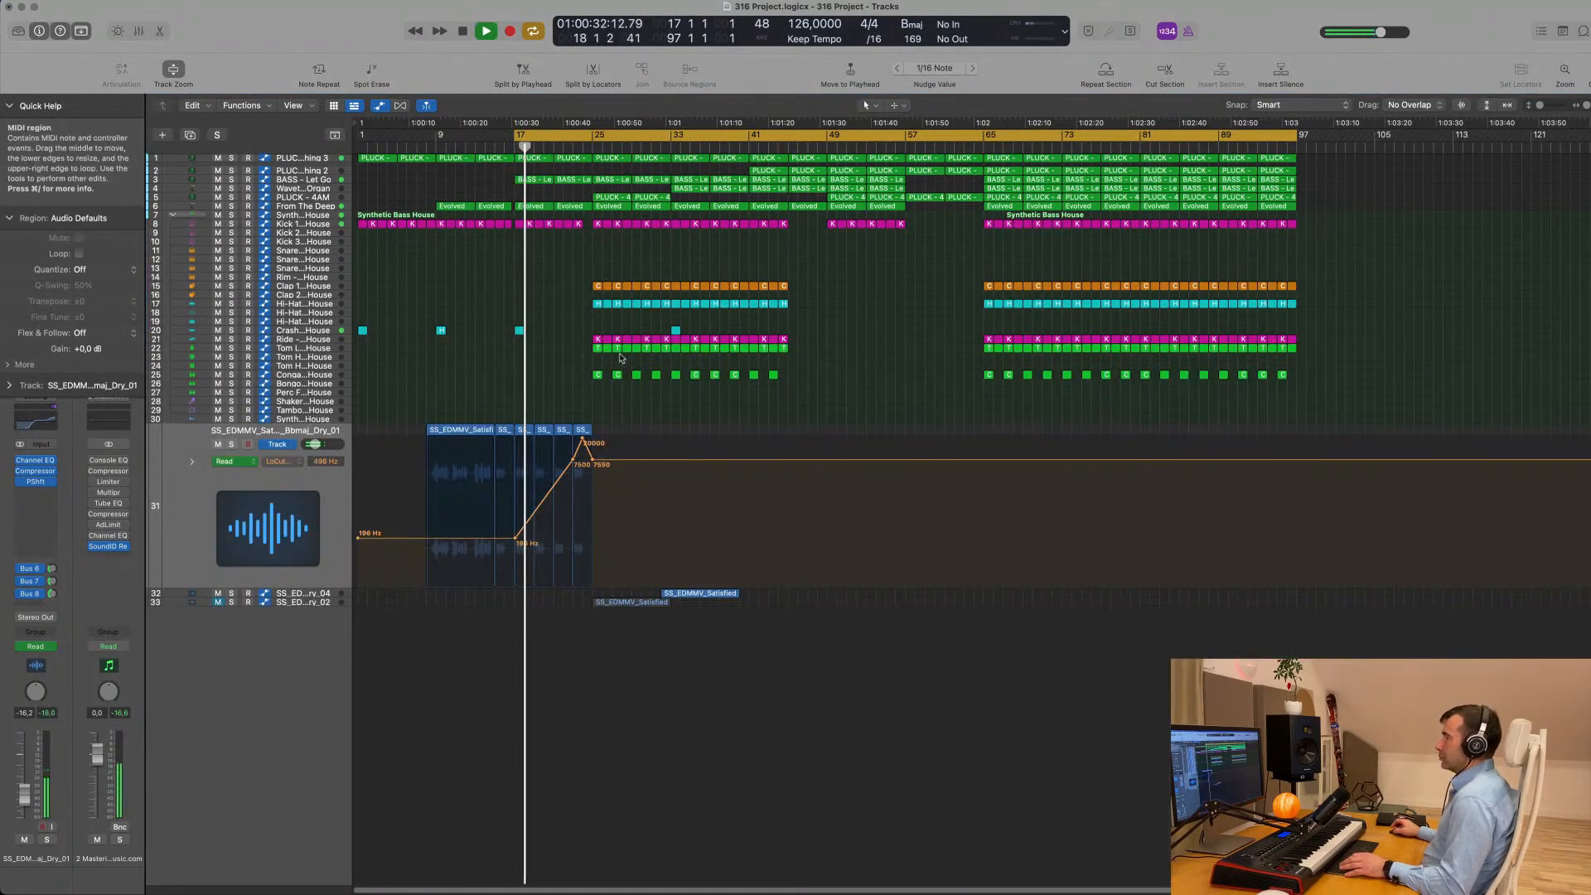
- Extend the start of the cycle range back to bar 9 and listen to the pitch-shifted Dry_01 vocal in the arrangement
drag(507, 136, 437, 138)
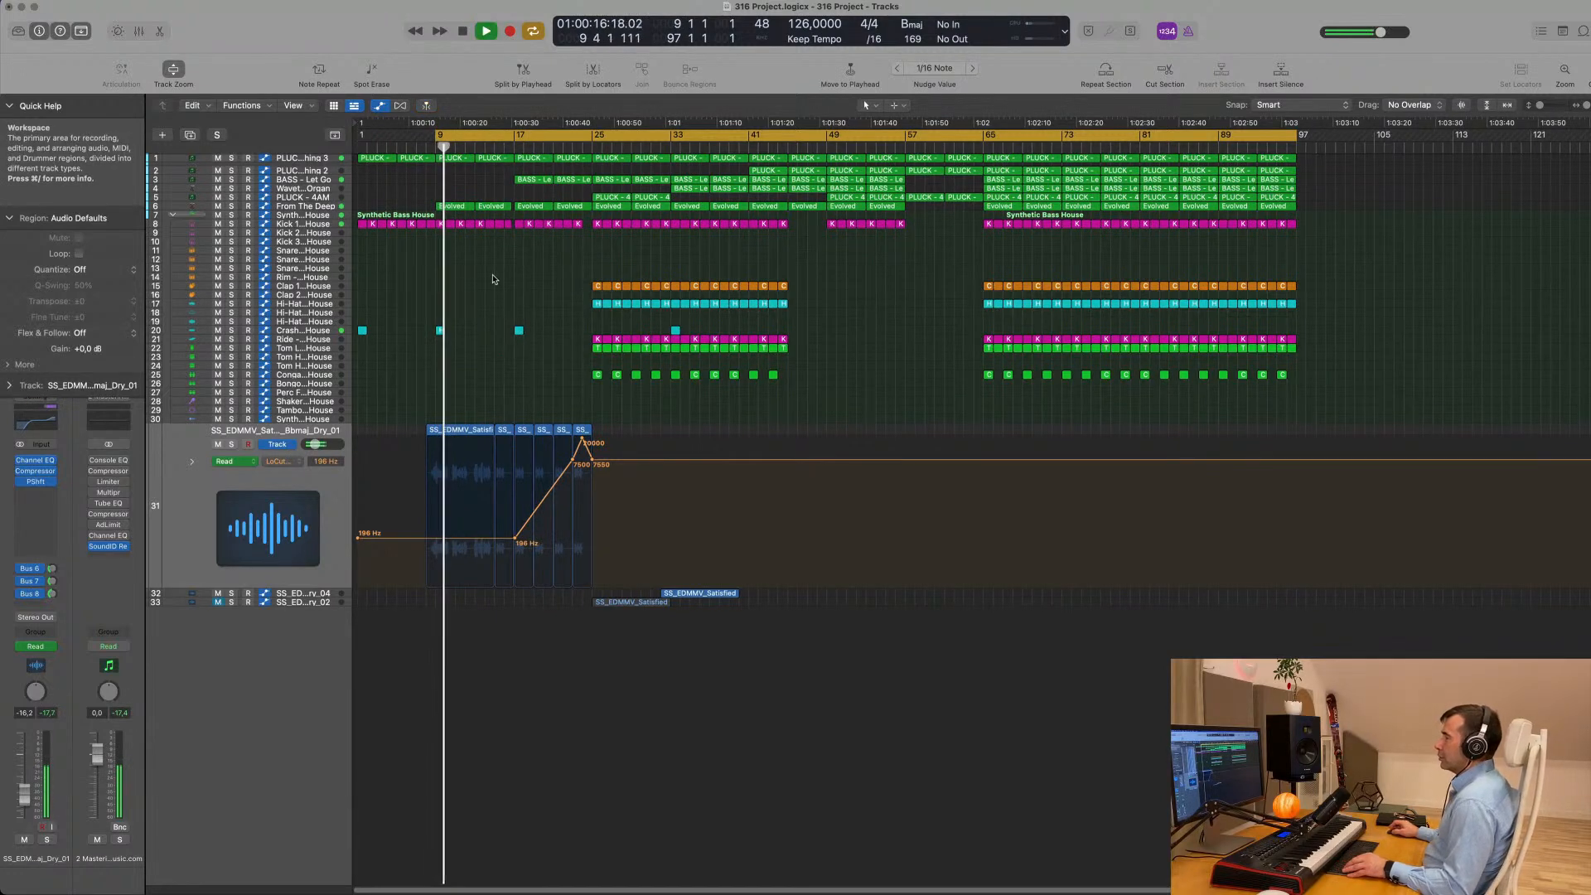
scroll(499, 280, up, 8)
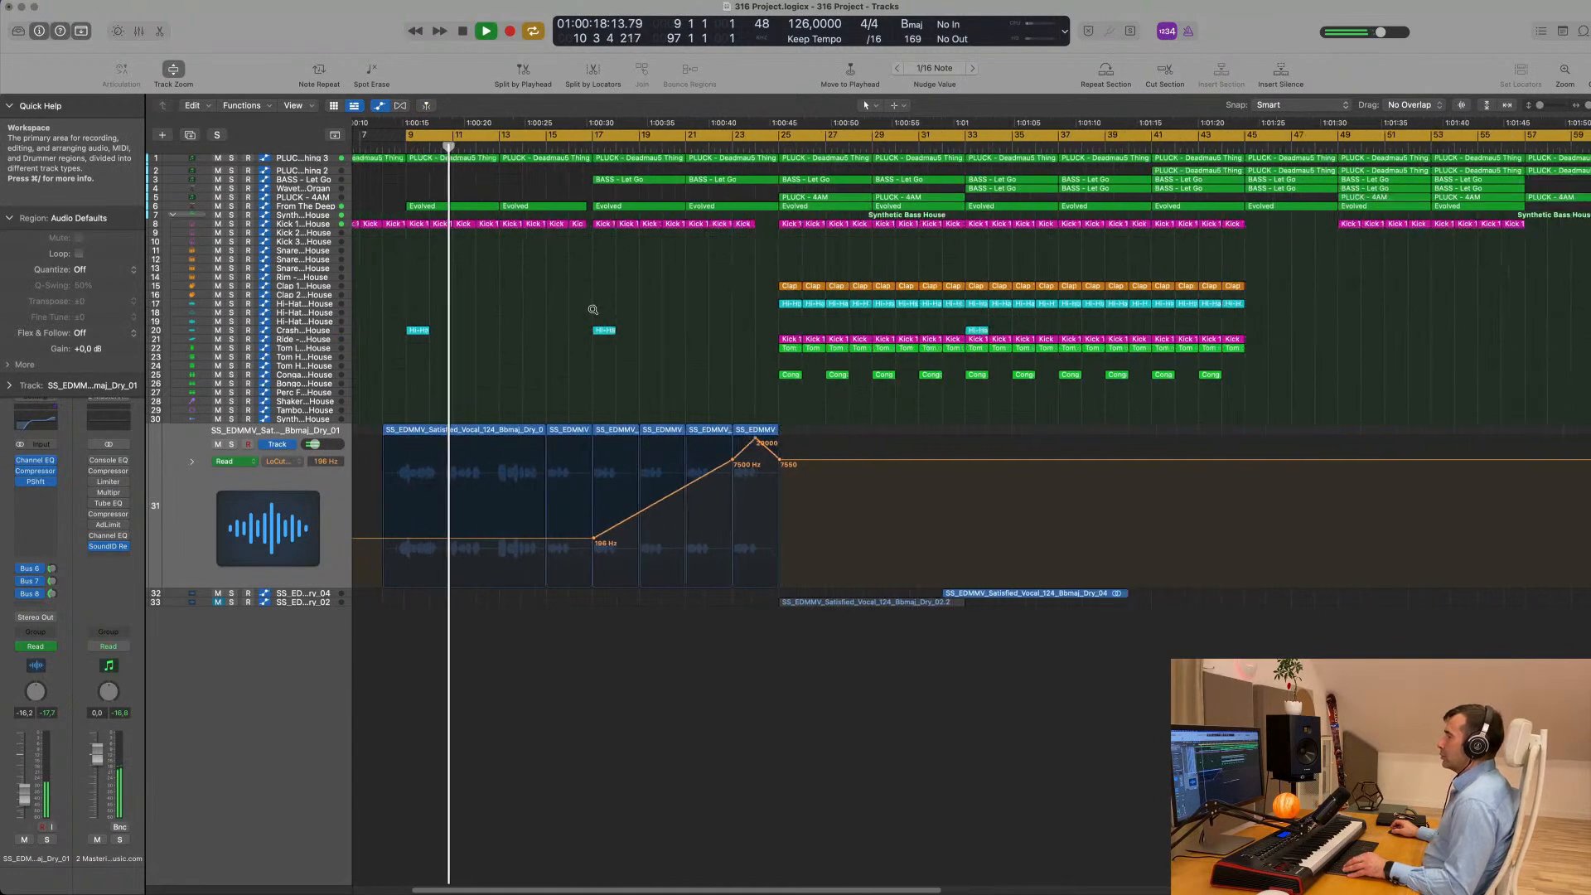
scroll(592, 310, down, 4)
scroll(540, 313, down, 4)
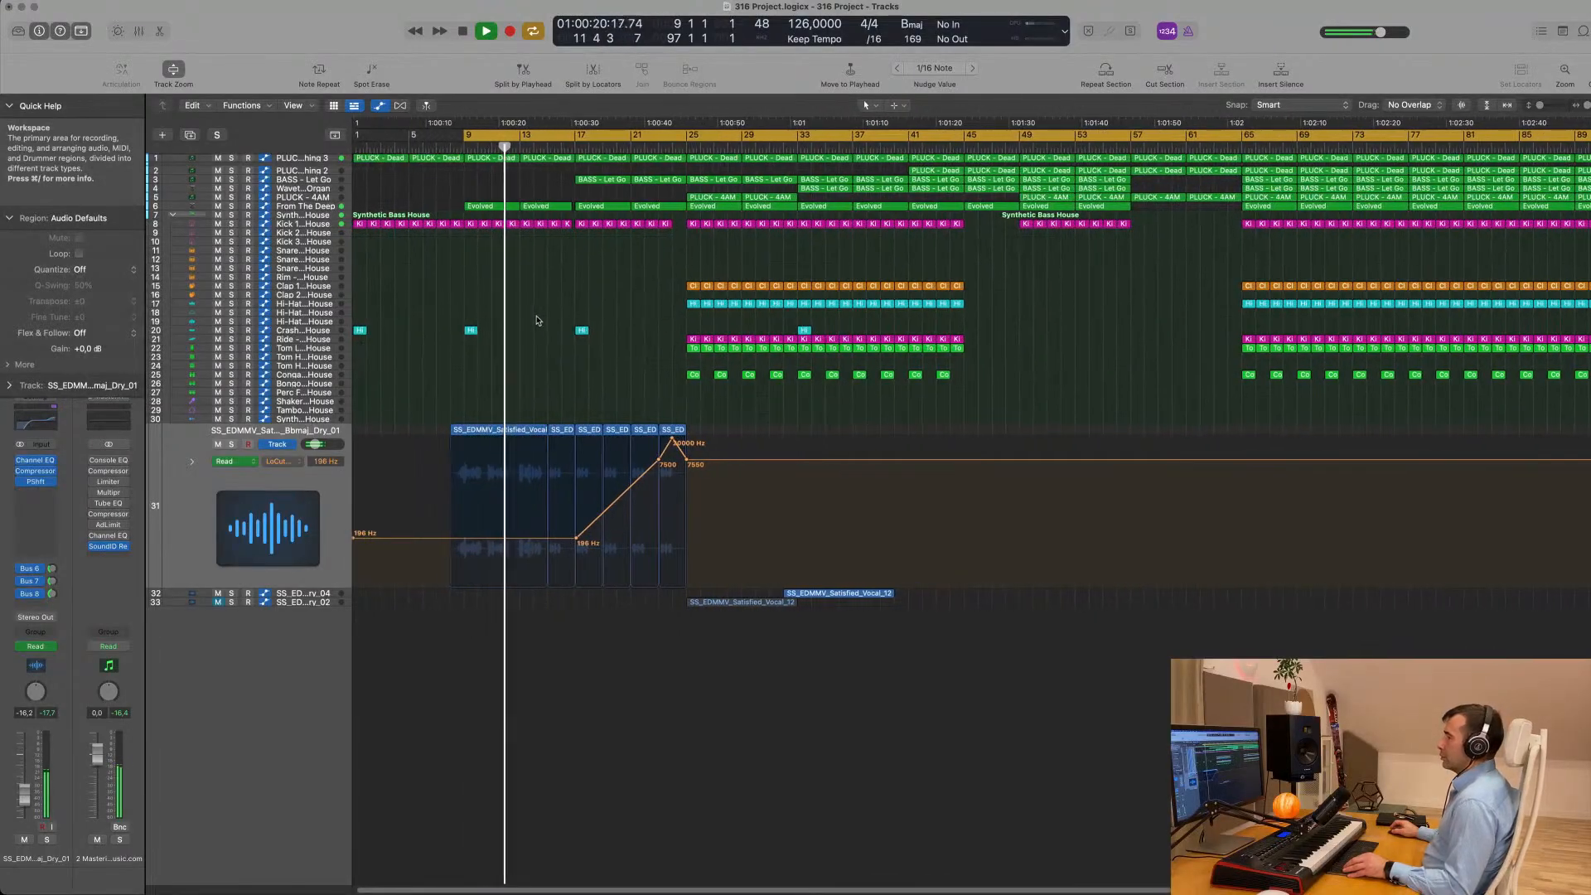
scroll(537, 323, down, 1)
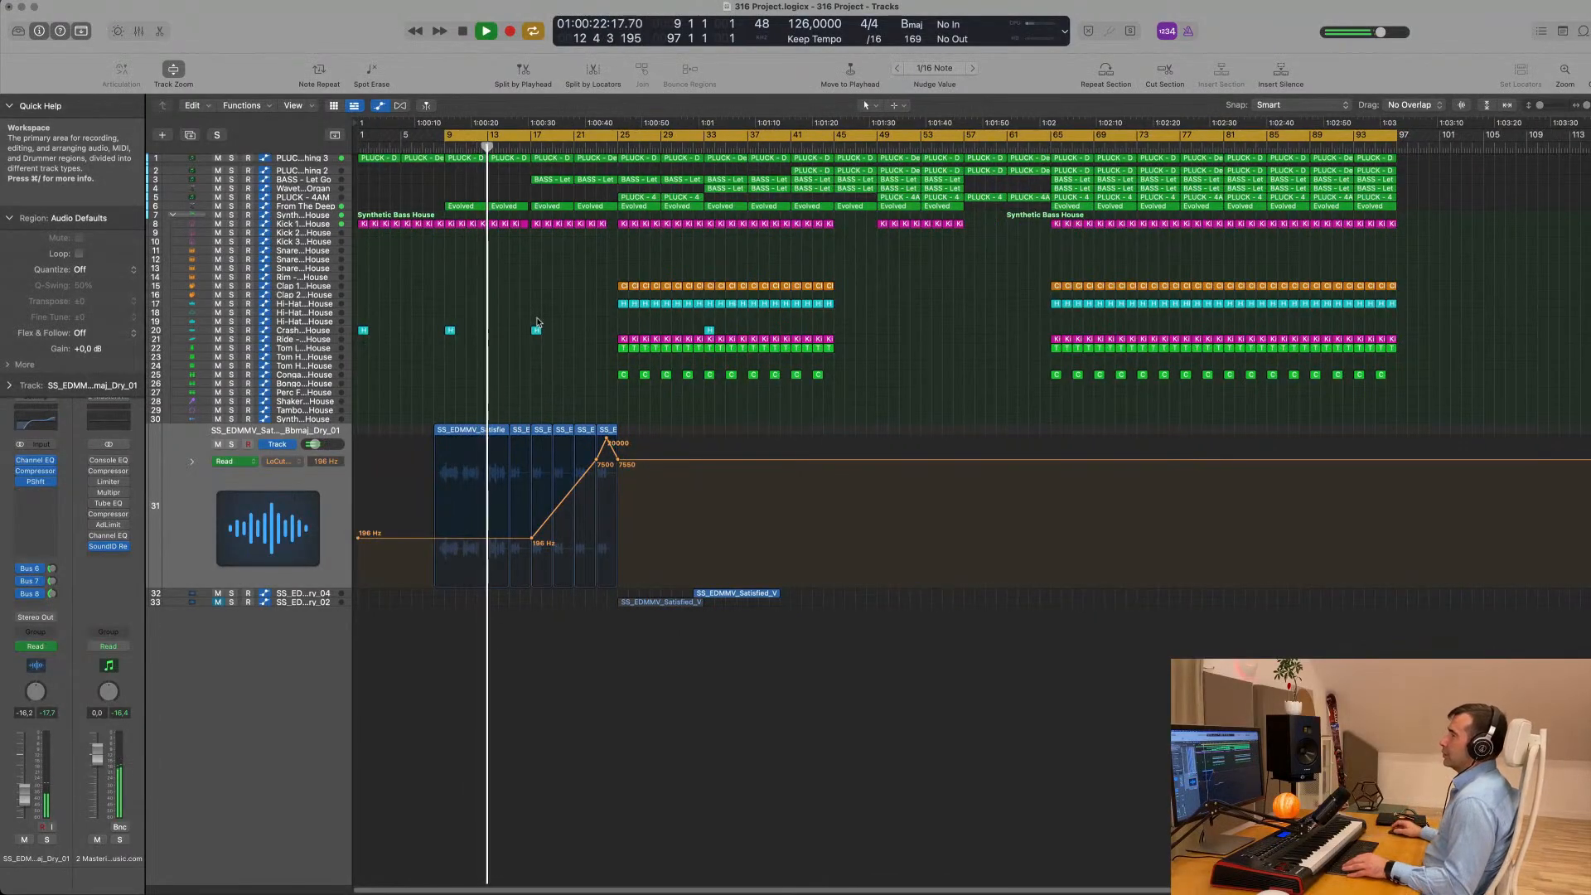
scroll(522, 314, up, 4)
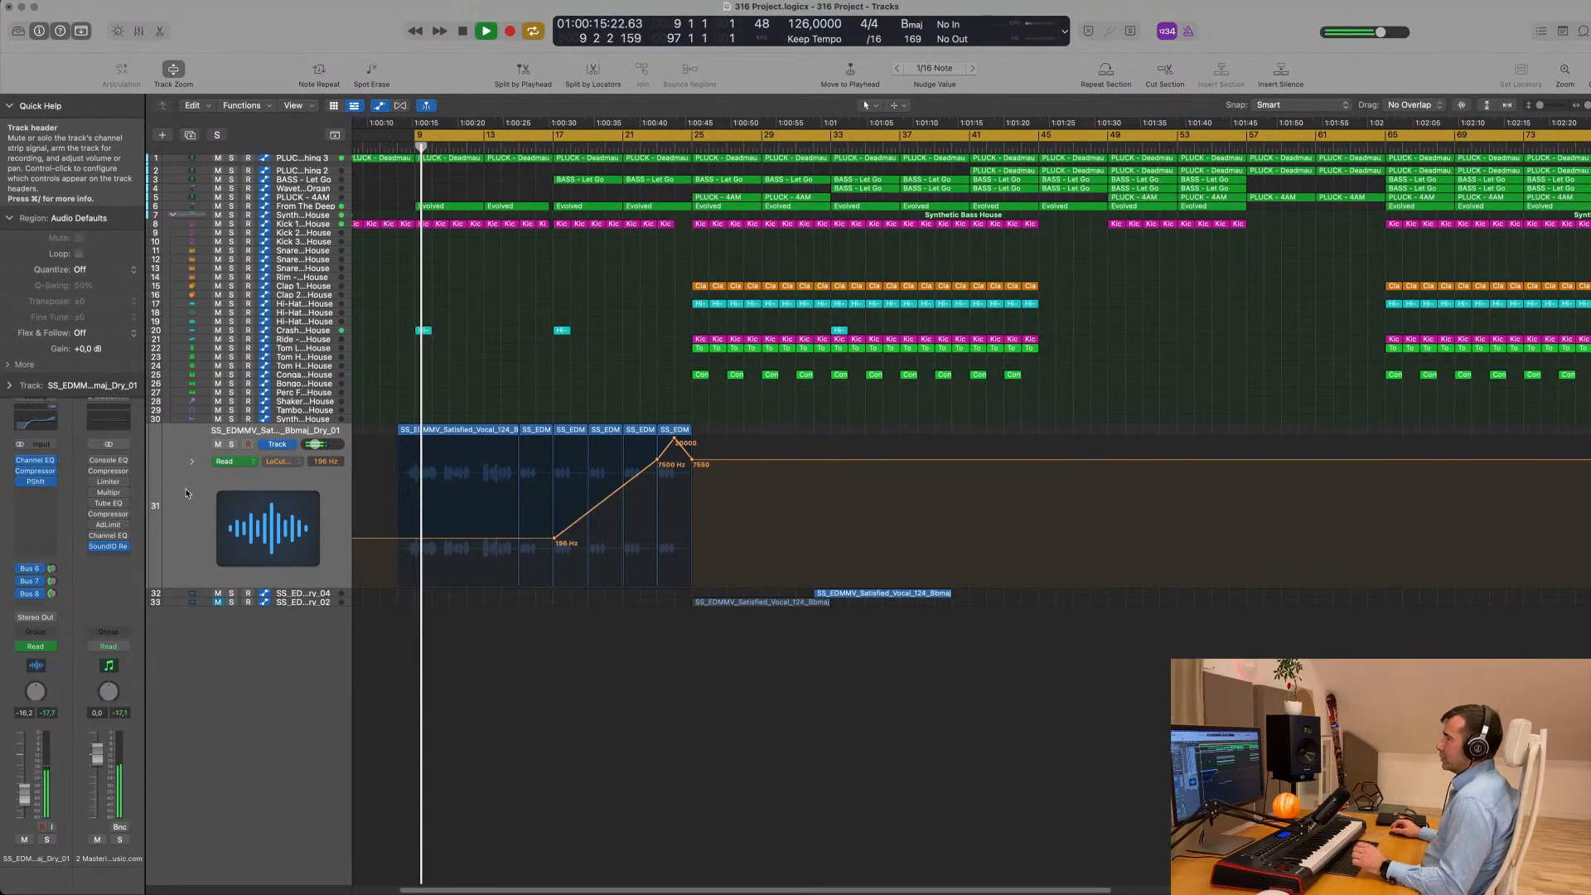
scroll(505, 340, down, 2)
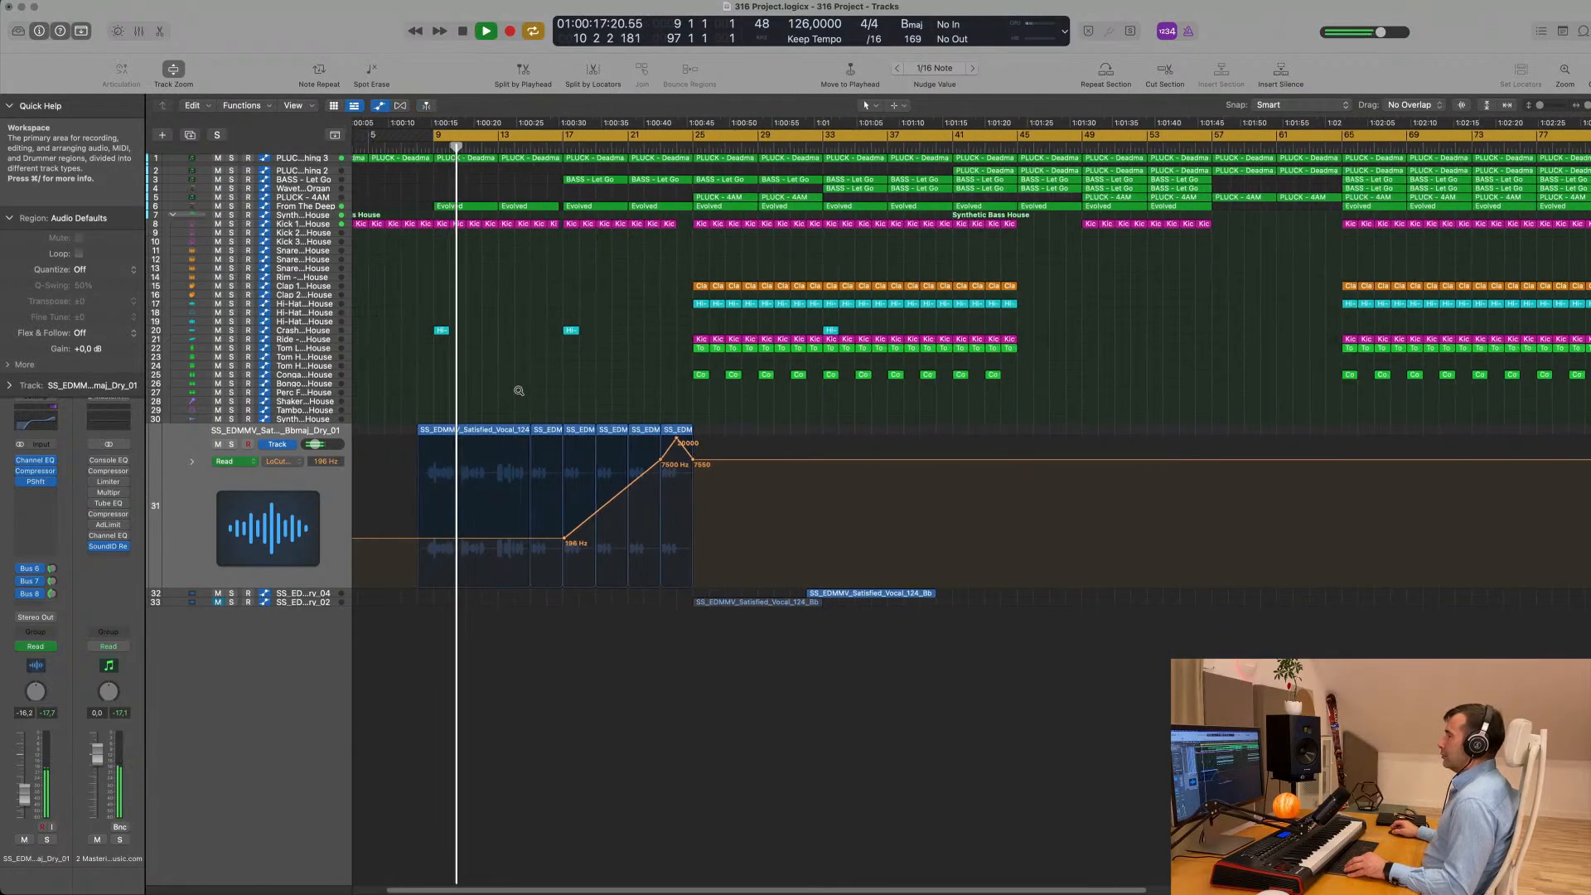
scroll(519, 390, down, 2)
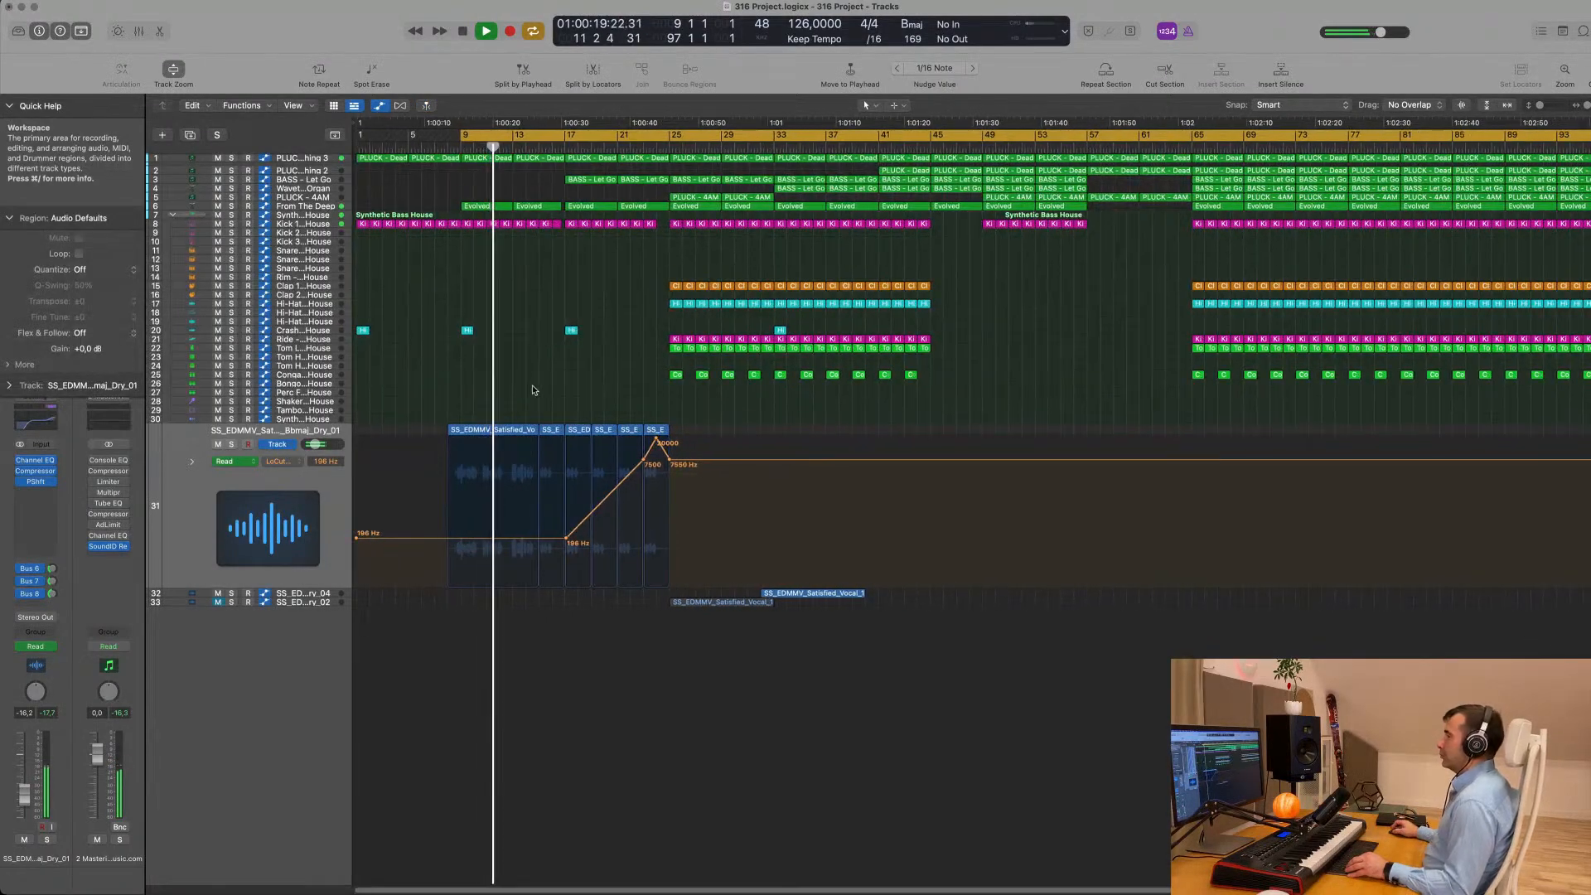
scroll(618, 390, down, 2)
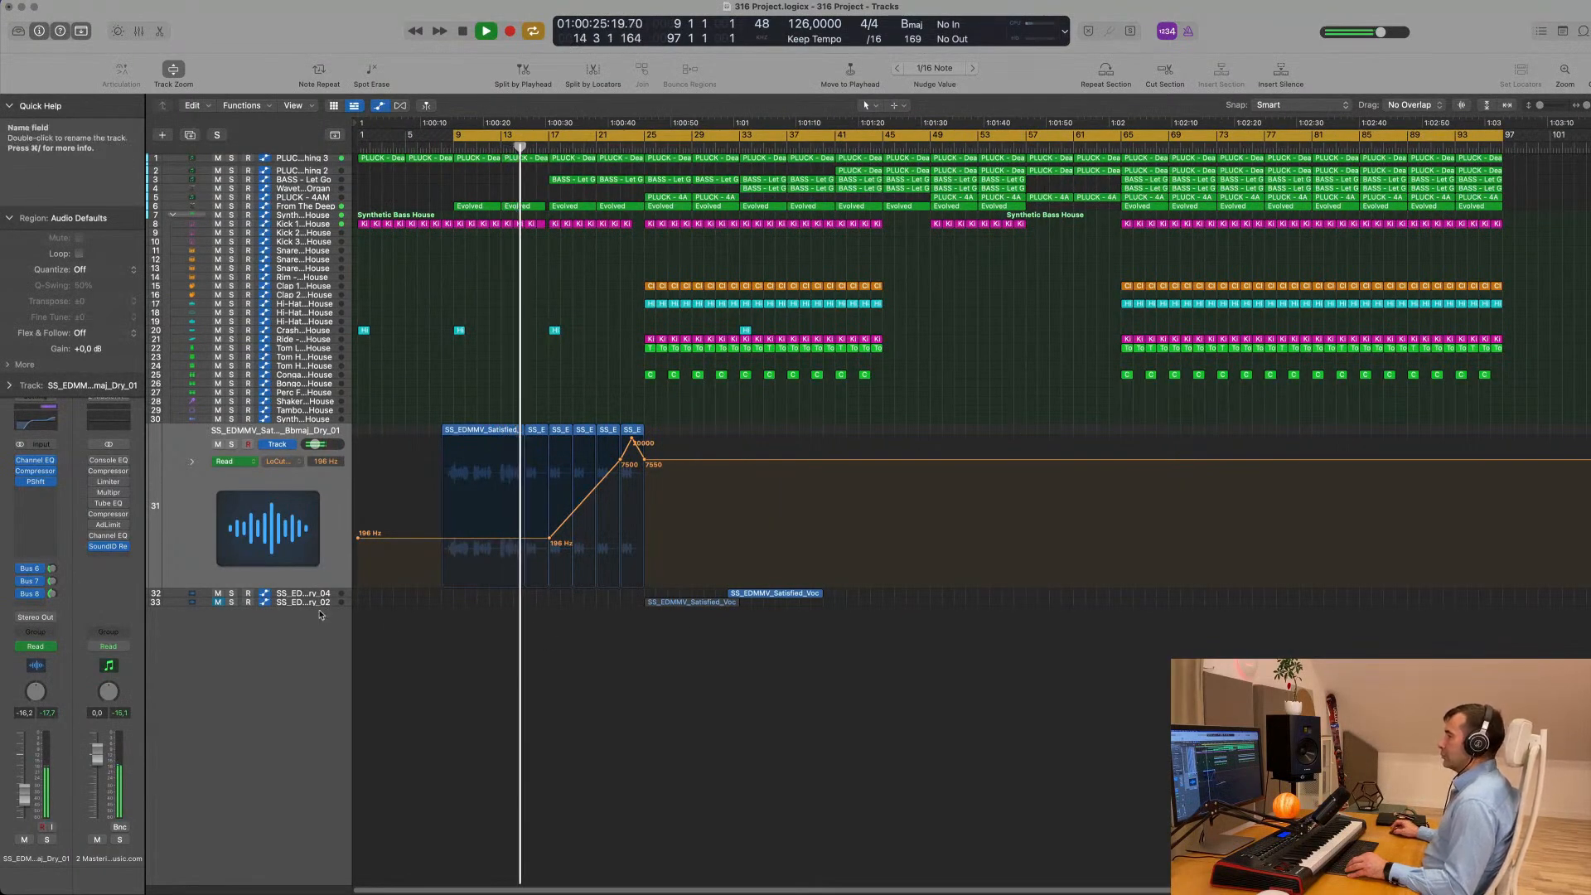
- Select the muted Dry_02 vocal region at bar 25, listen on, and set the cycle range to bars 32 to 41
click(688, 602)
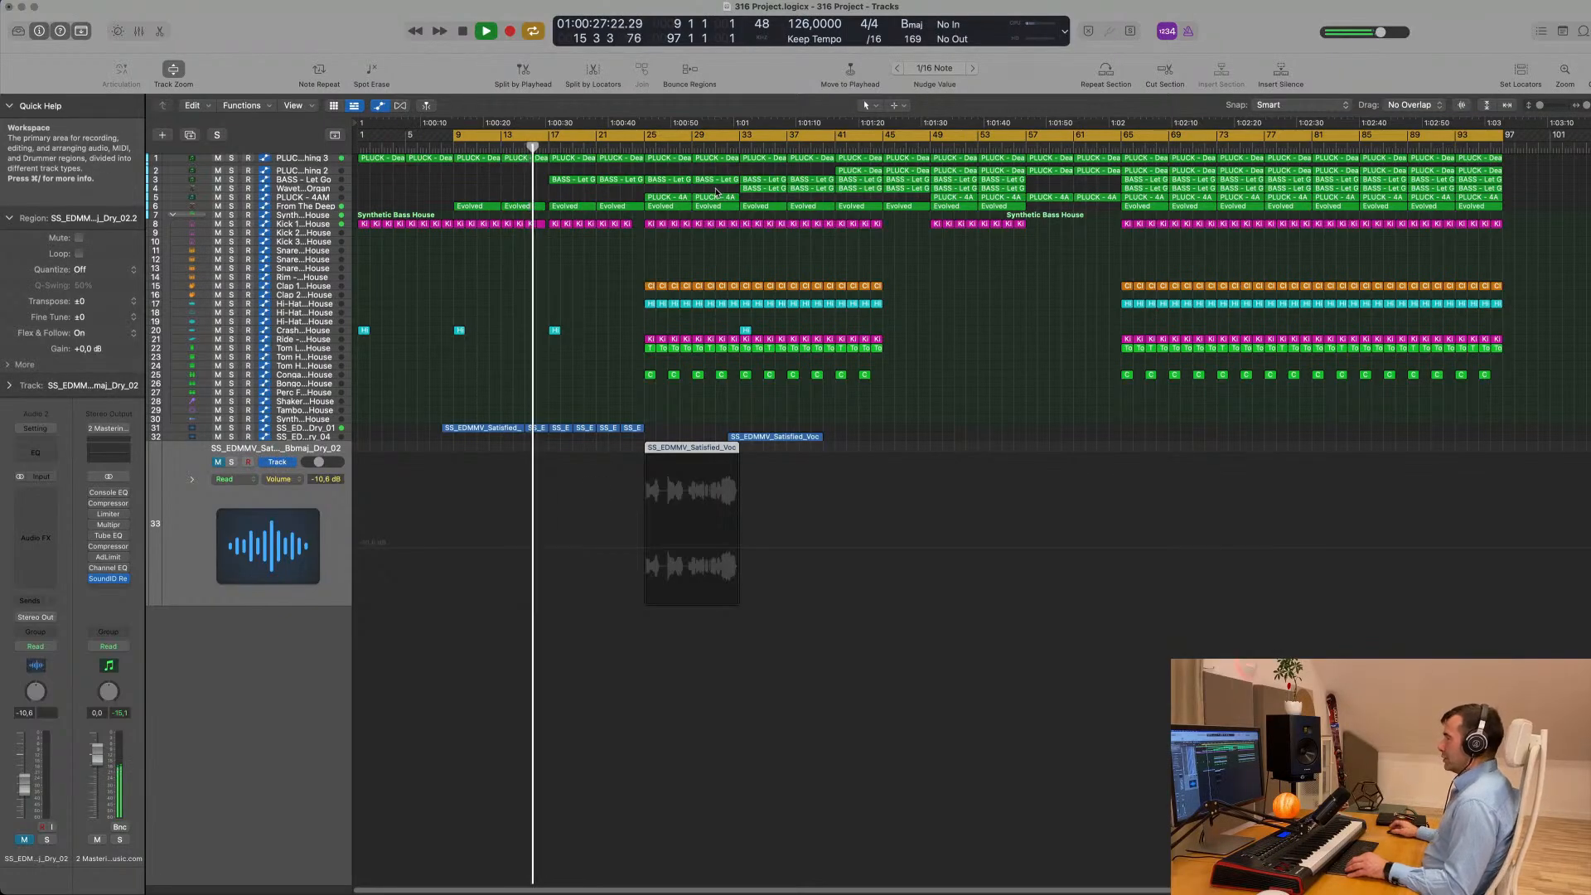
scroll(629, 358, up, 3)
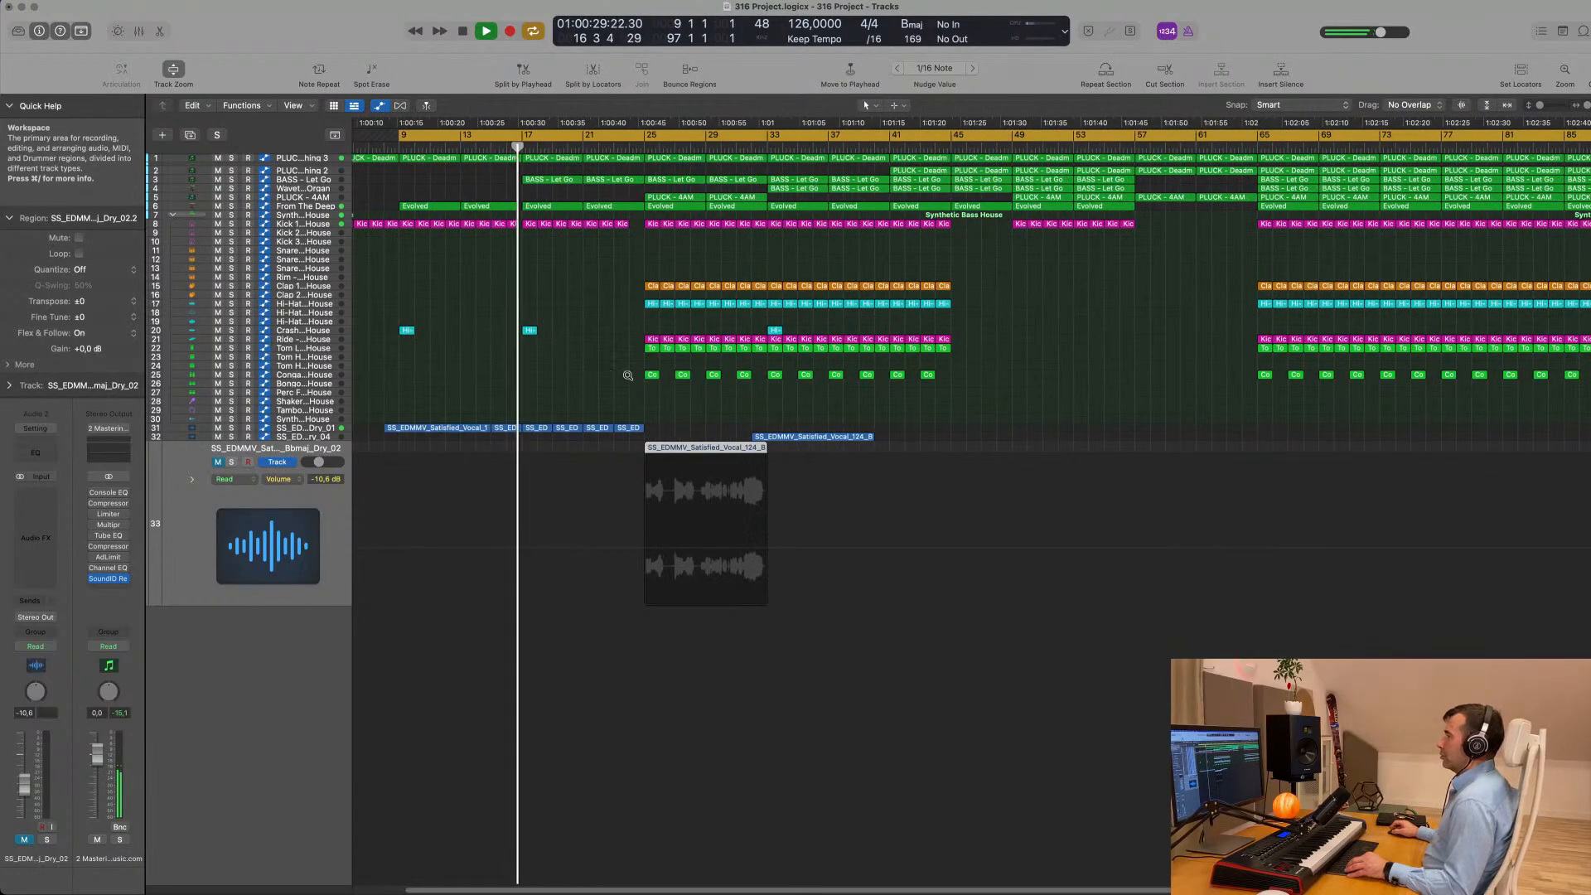
scroll(610, 377, down, 3)
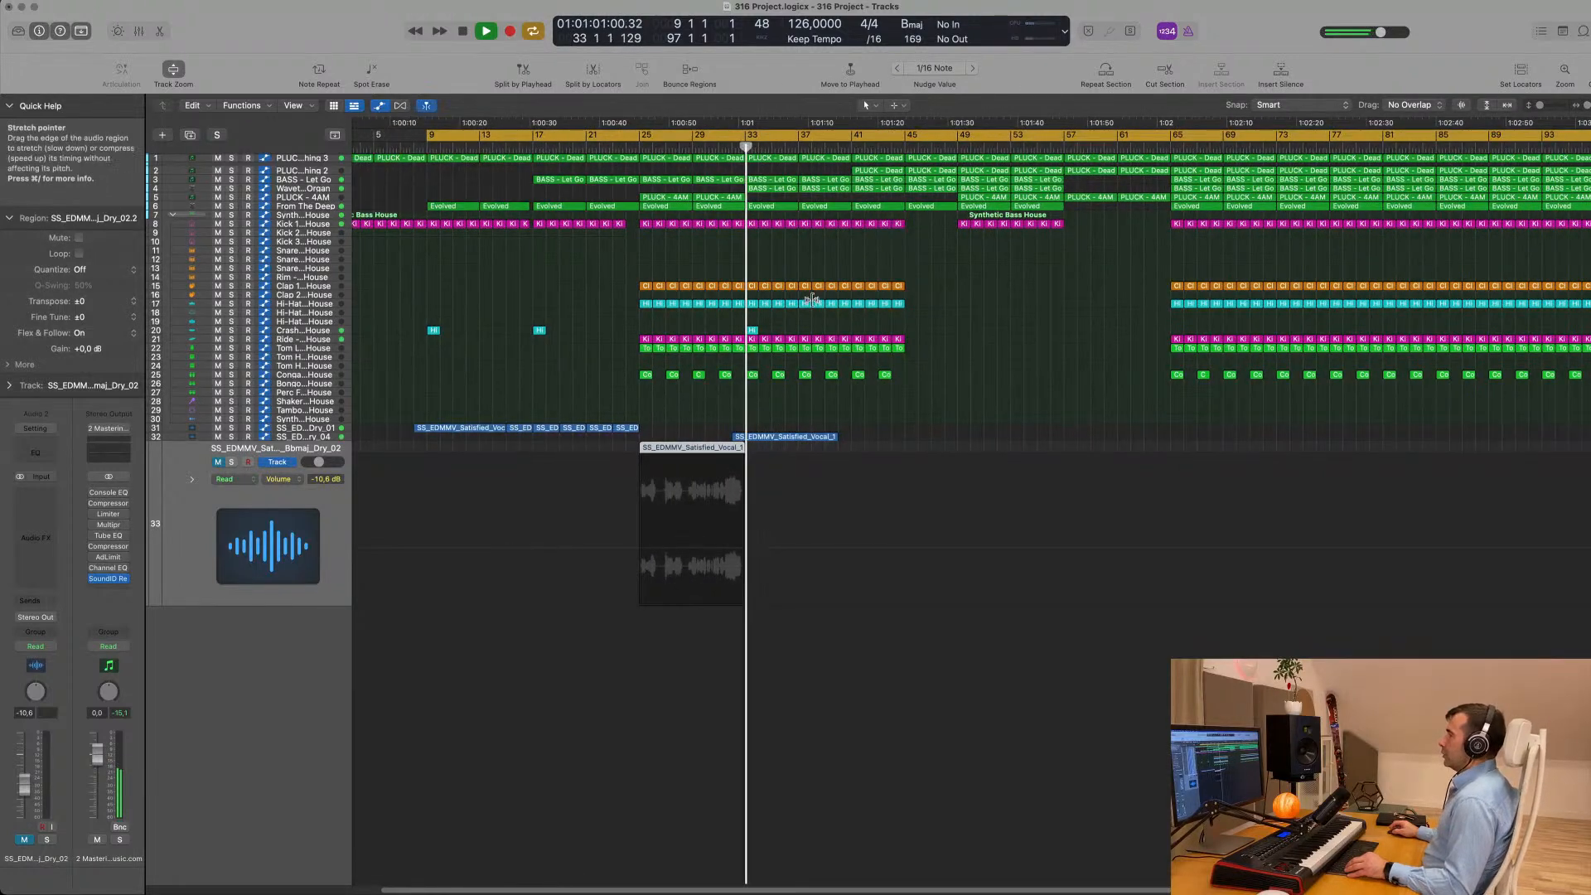
scroll(689, 186, down, 2)
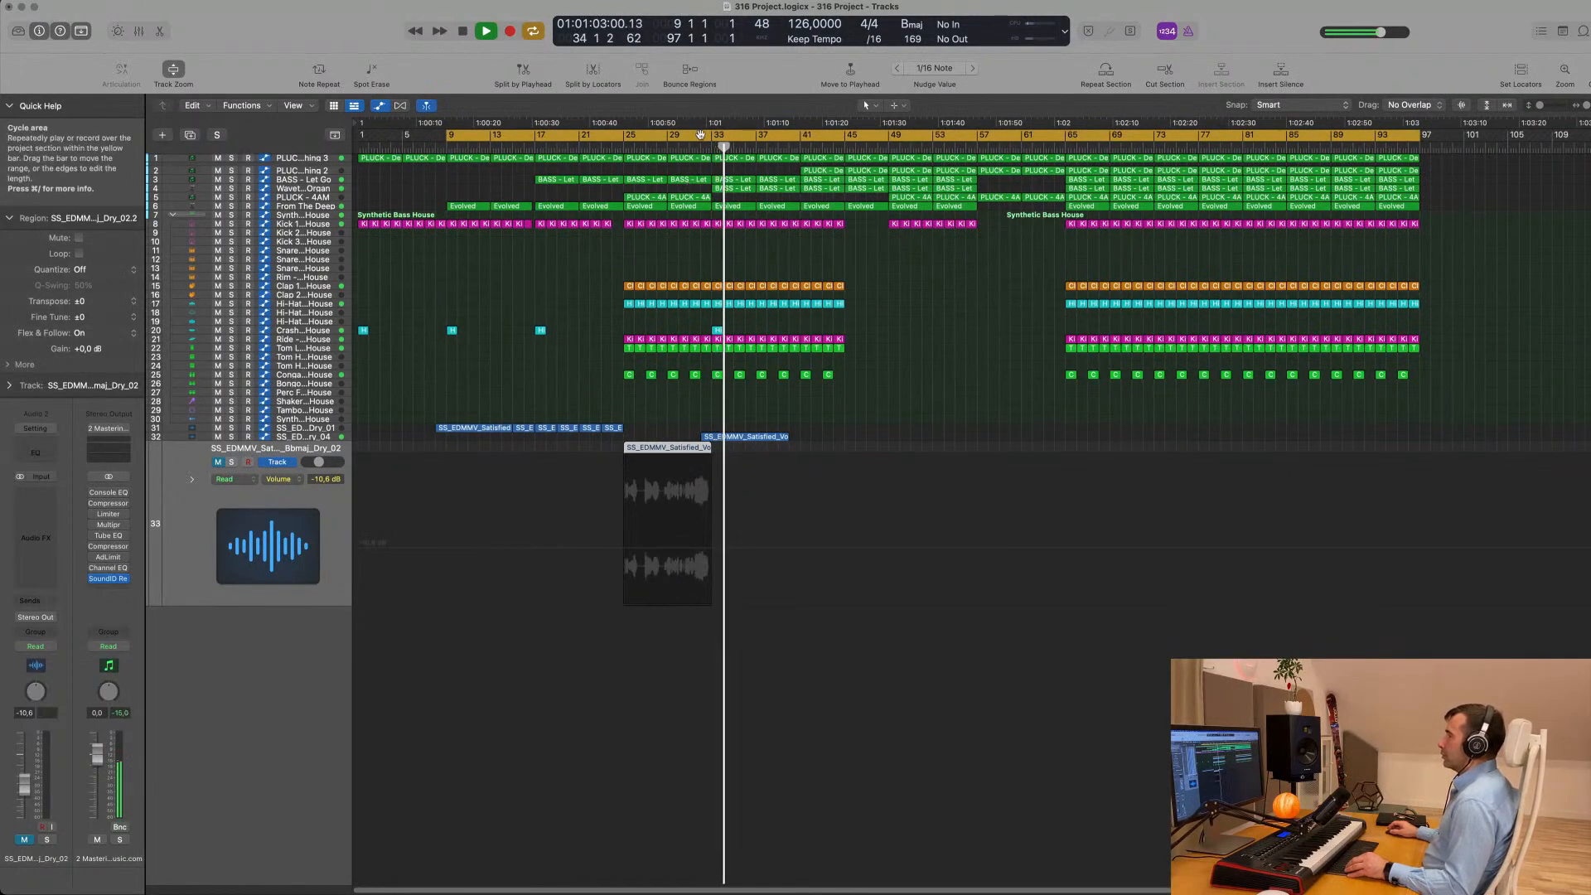
drag(701, 135, 801, 145)
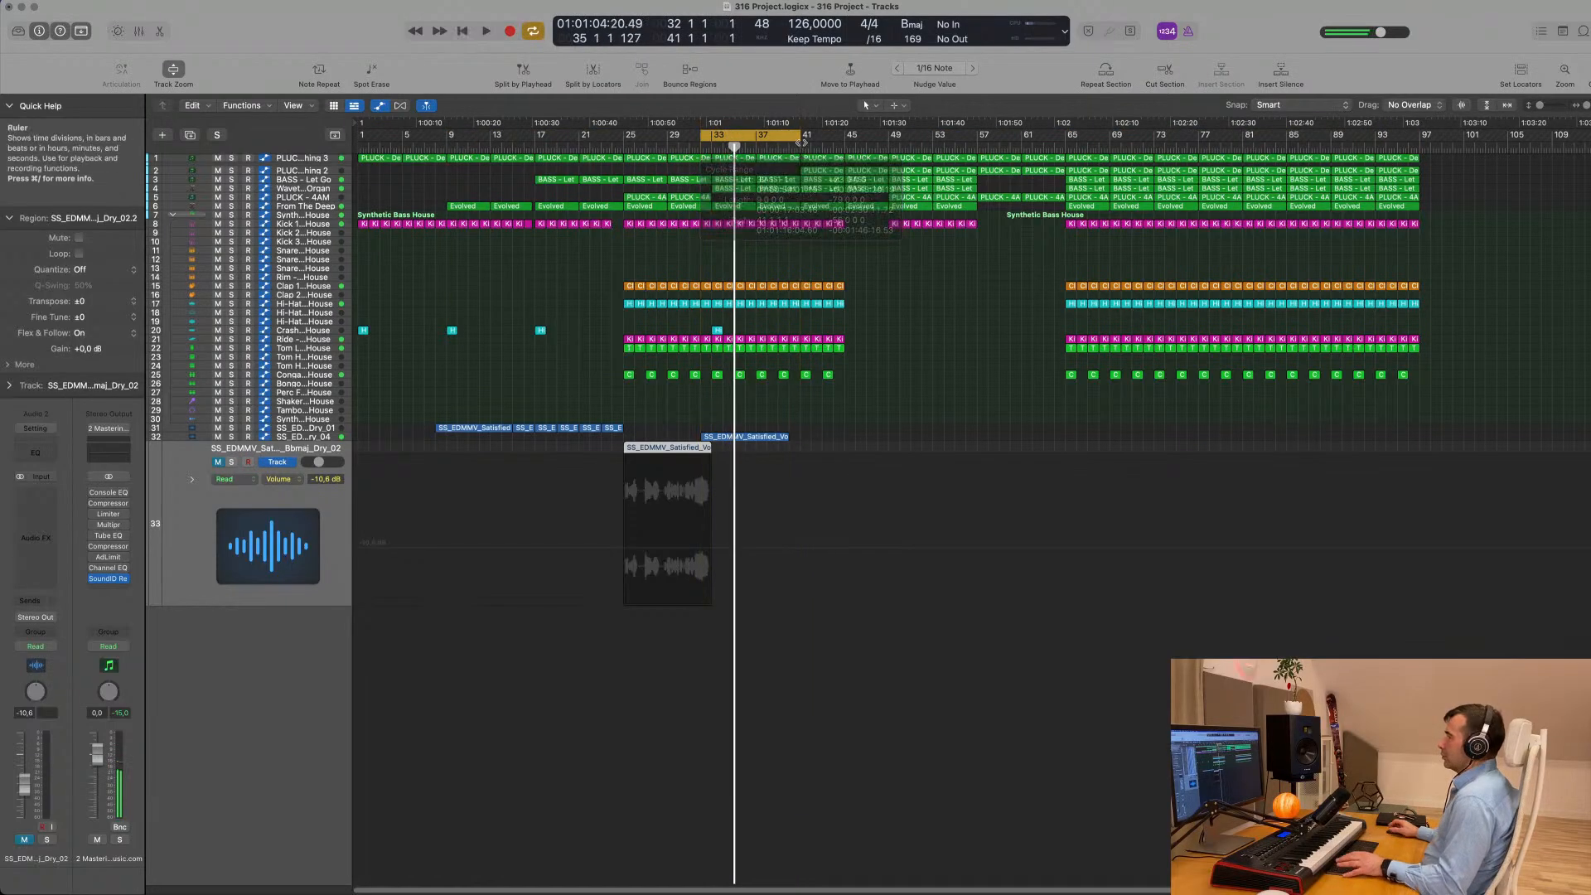
scroll(874, 427, up, 2)
scroll(876, 427, up, 3)
scroll(845, 417, down, 3)
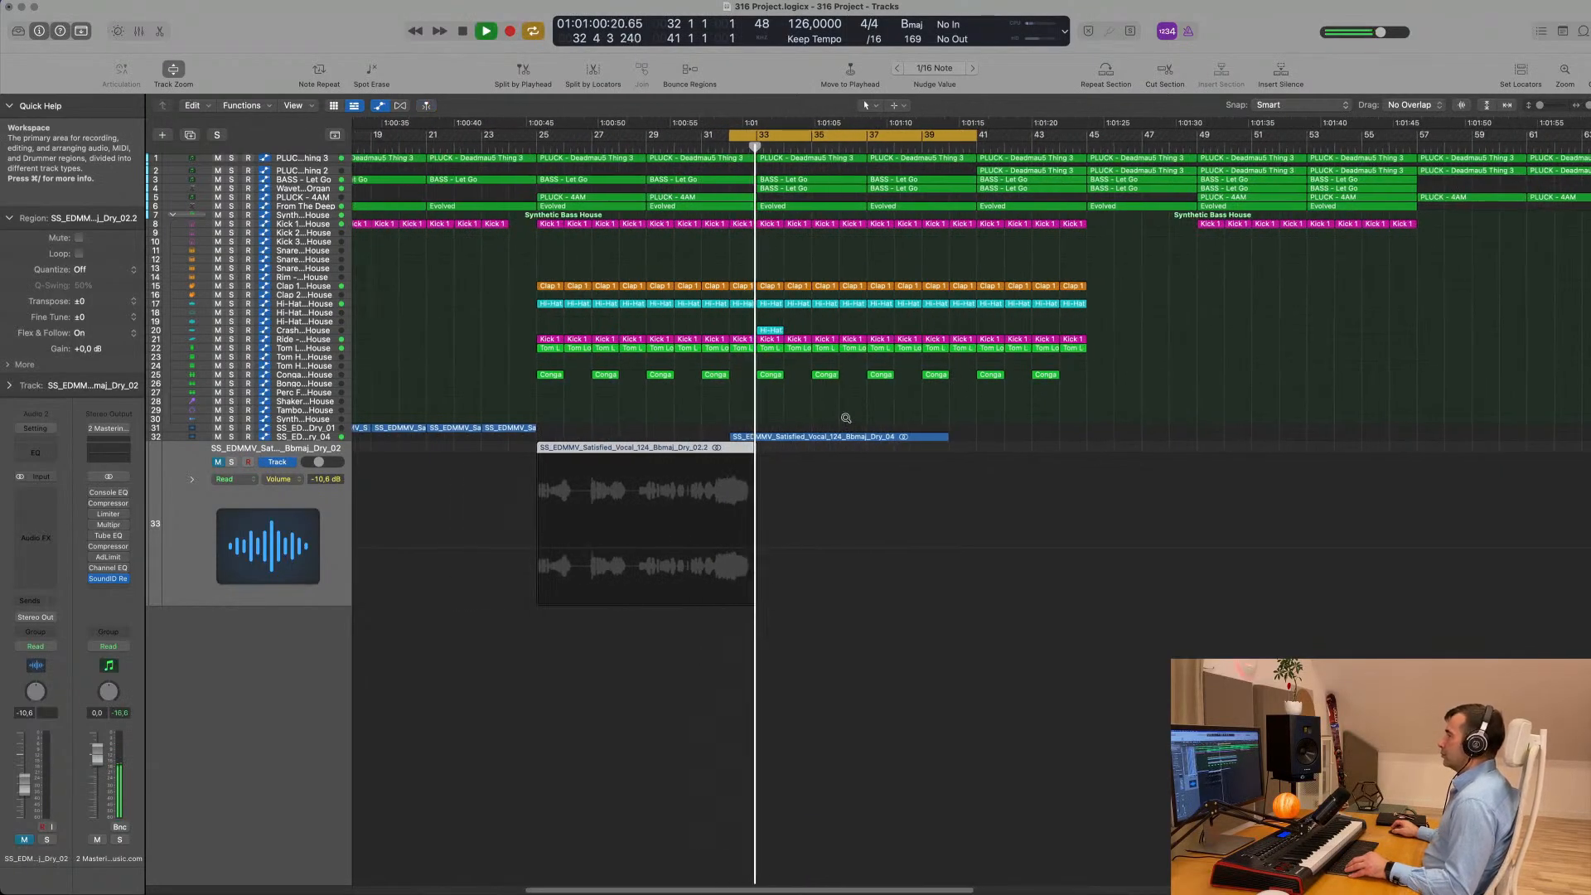
- Select the Wavetable Organ track, set its automation mode to Touch and restart playback from the cycle start
click(317, 437)
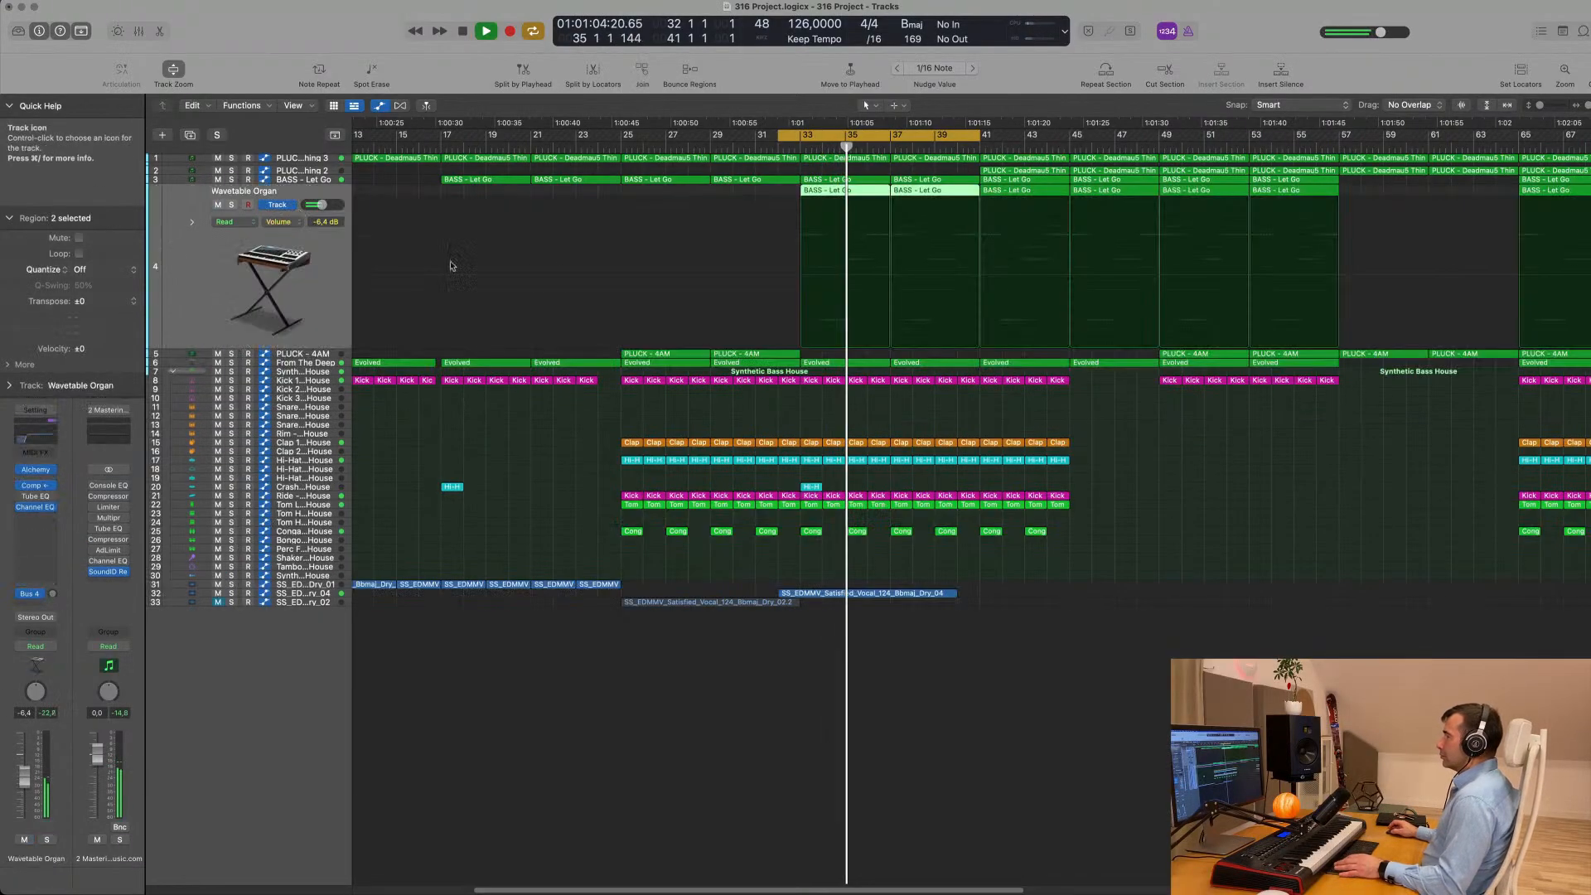
click(282, 189)
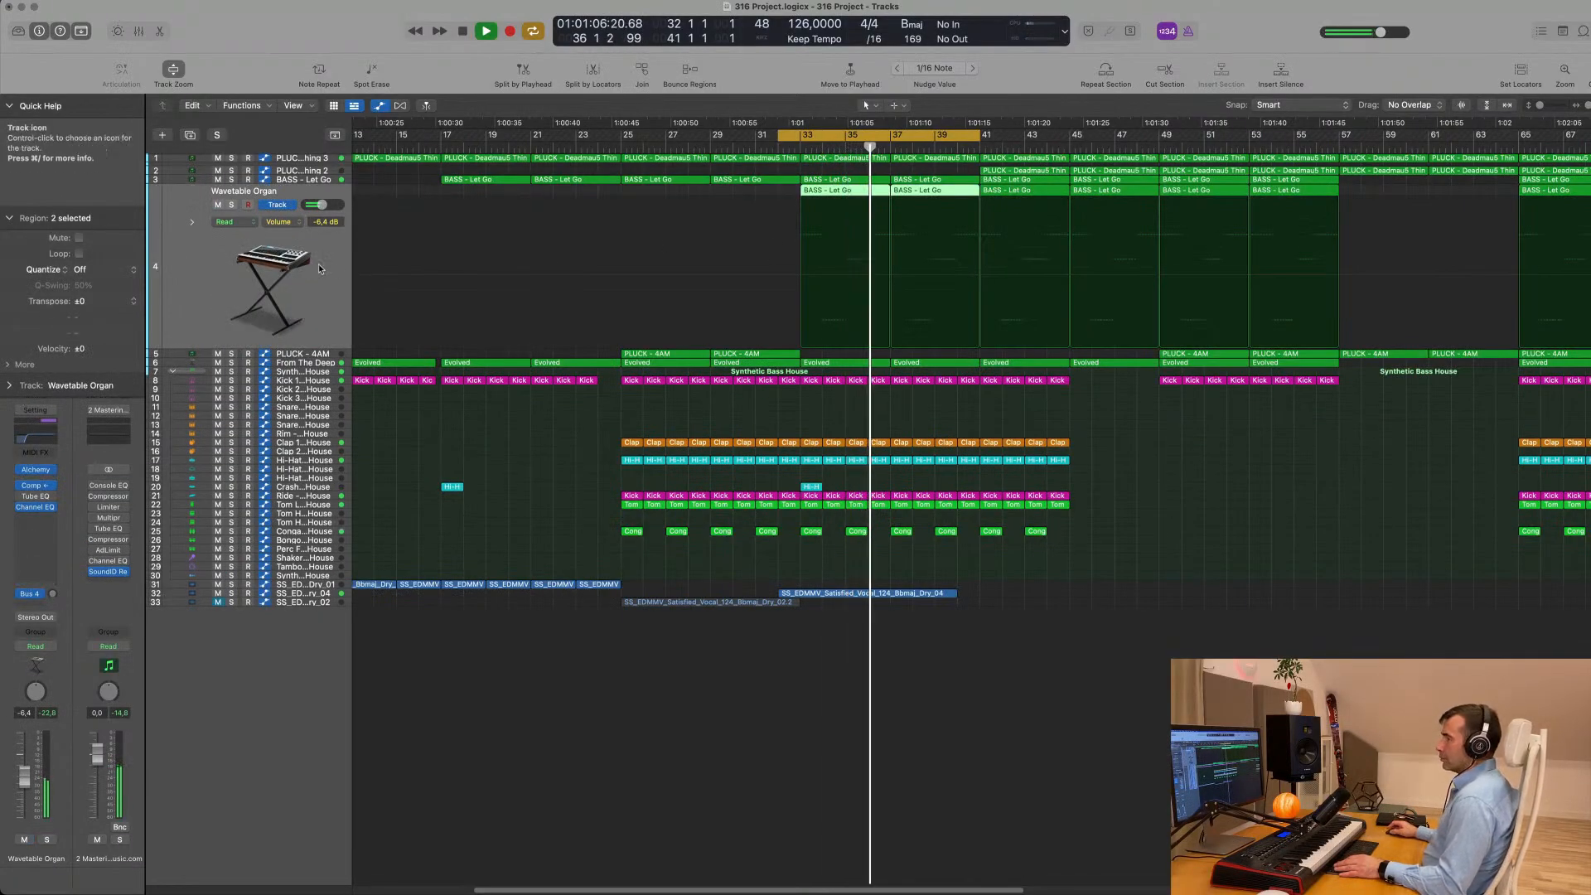
click(35, 646)
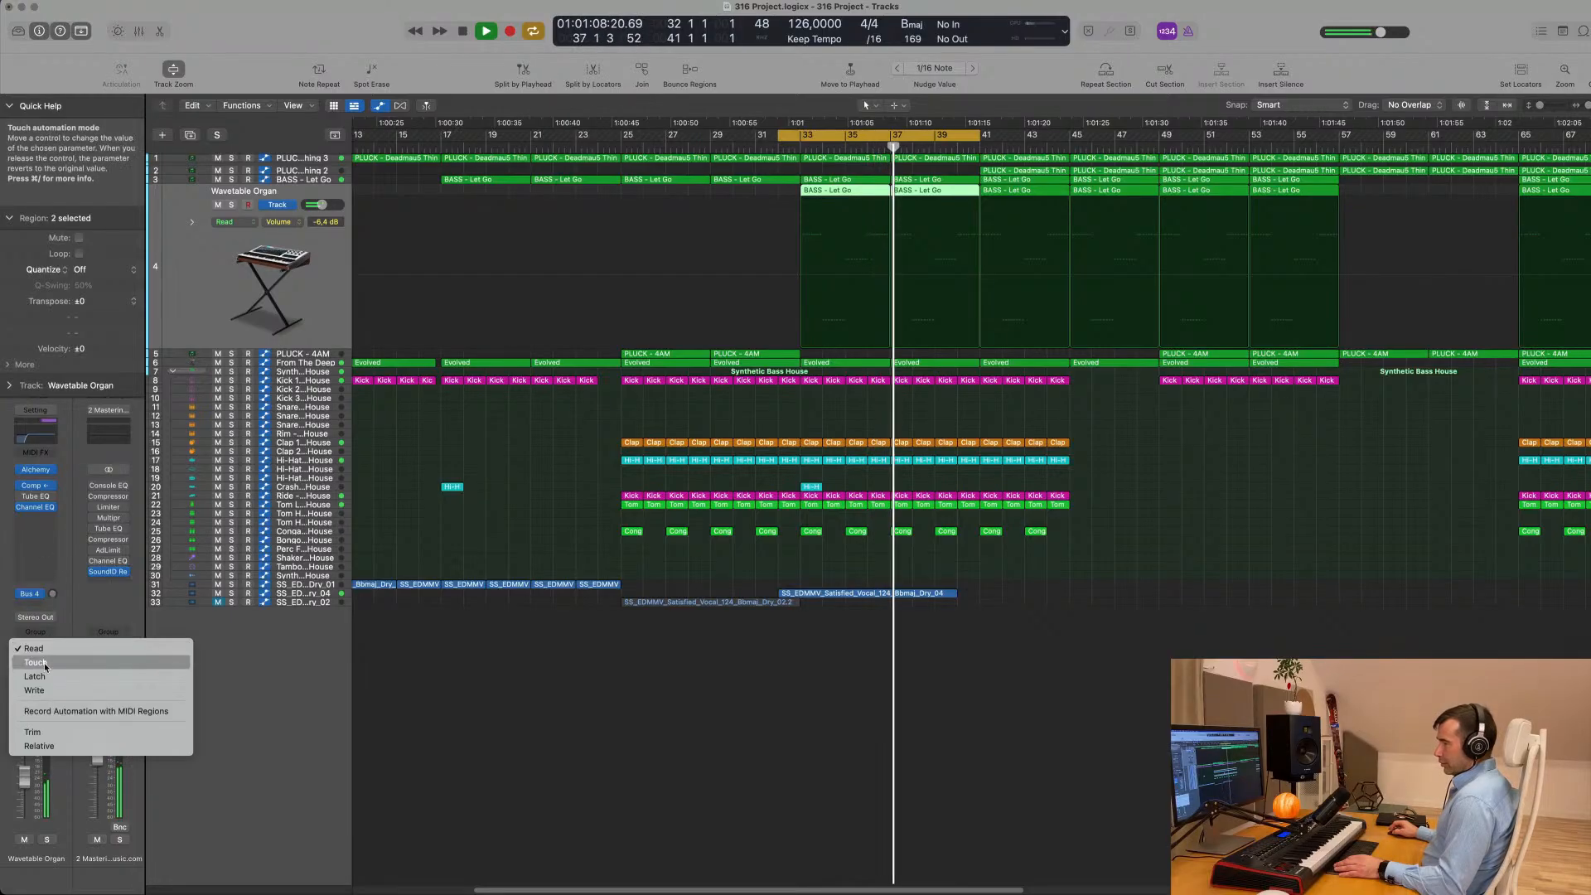
click(37, 659)
key(space)
key(space)
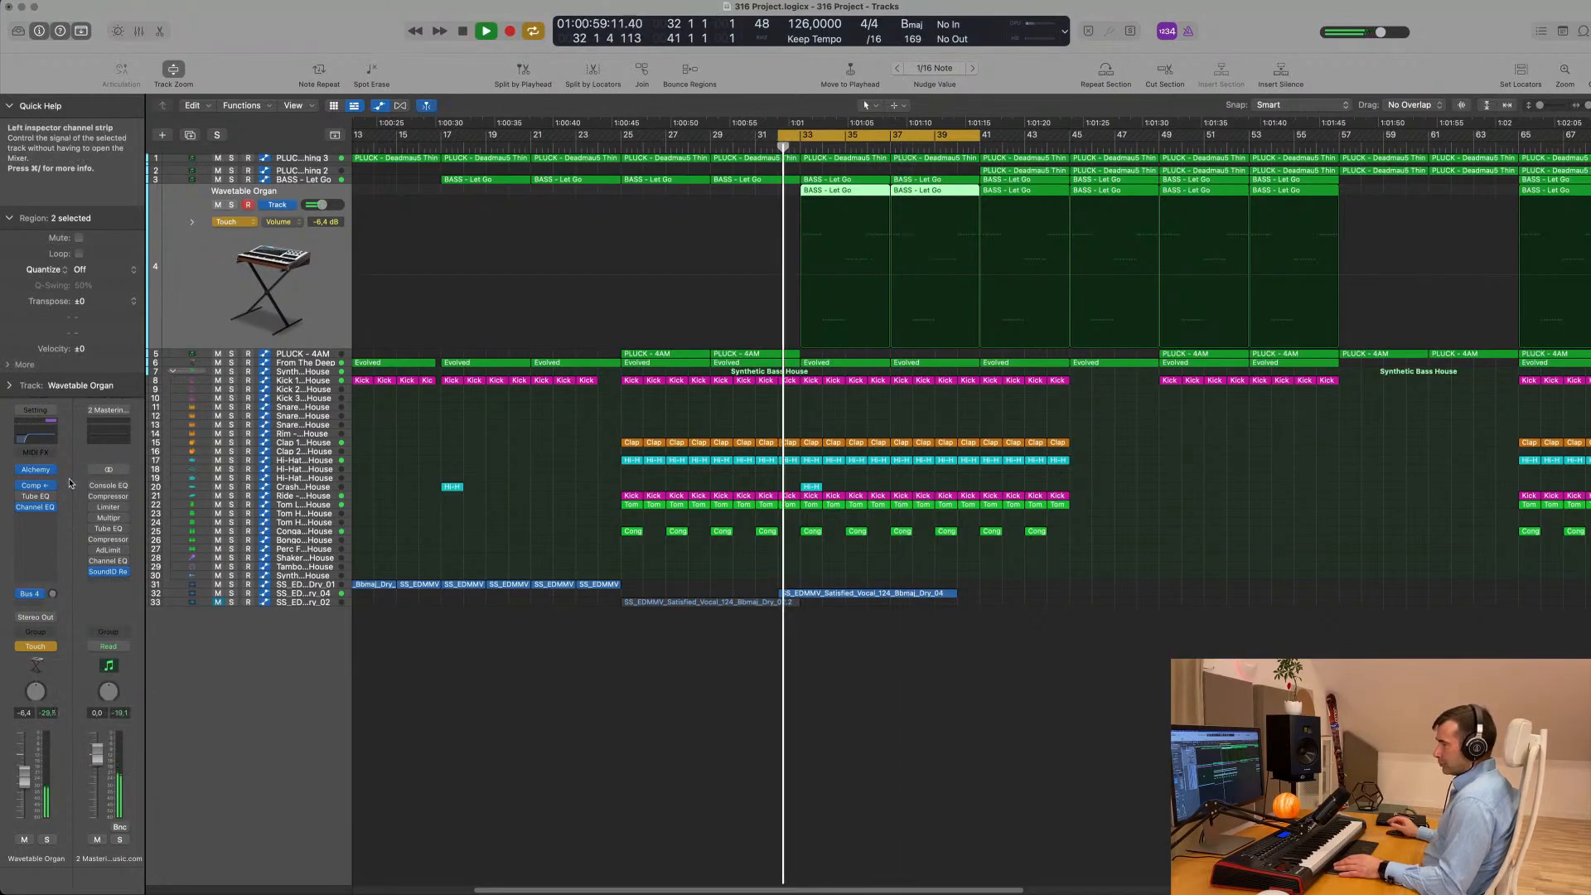
- View the organ's Alchemy instrument during playback, close it and set the track's automation mode back to Read
click(39, 471)
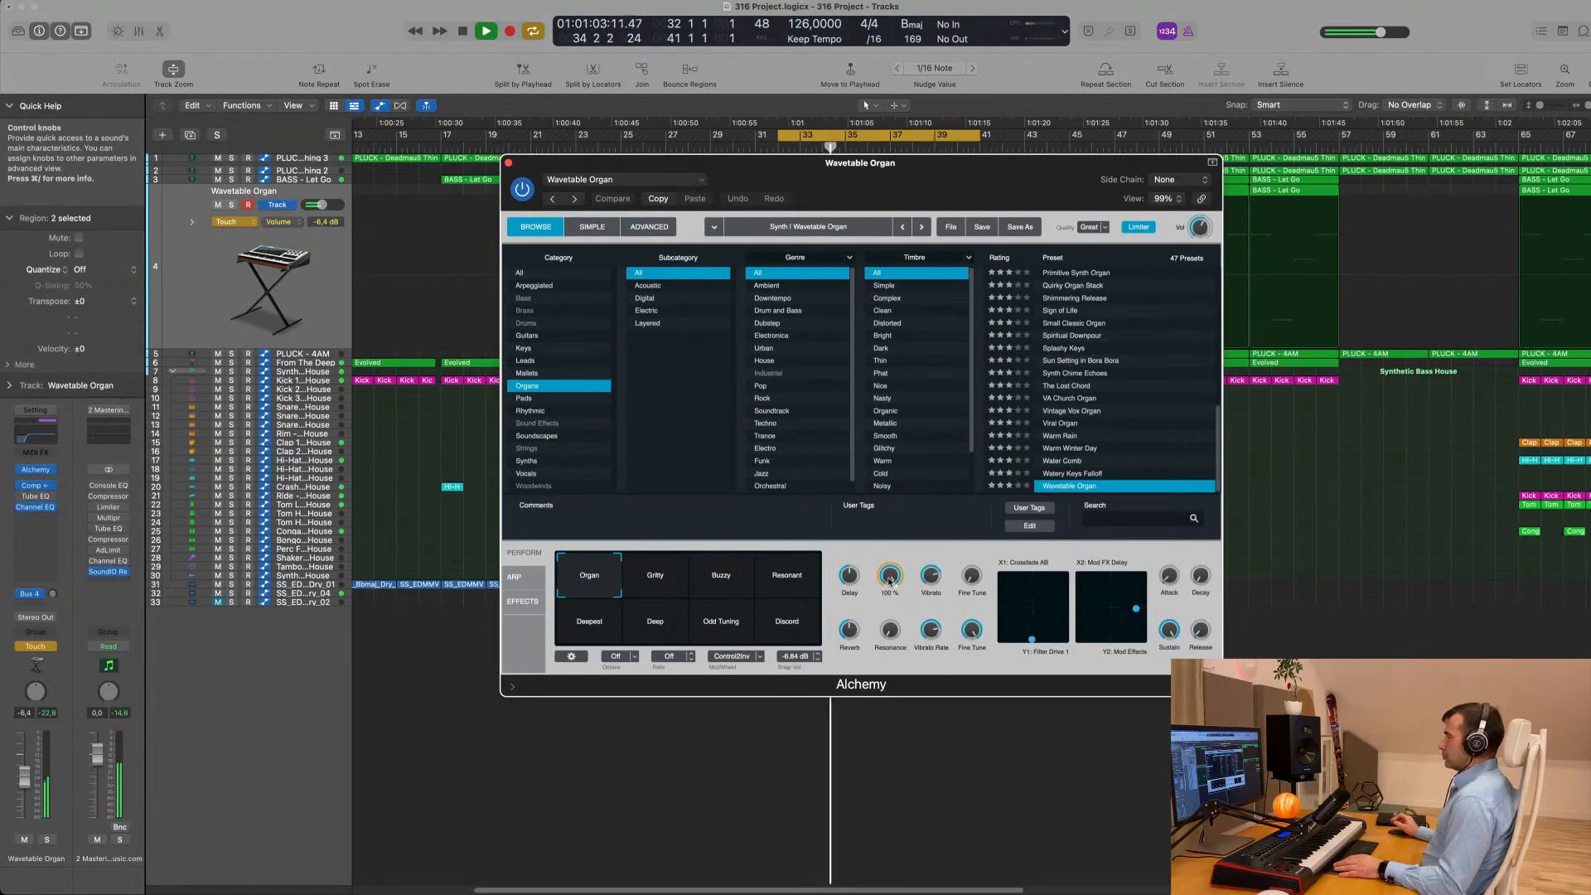
click(510, 163)
click(234, 221)
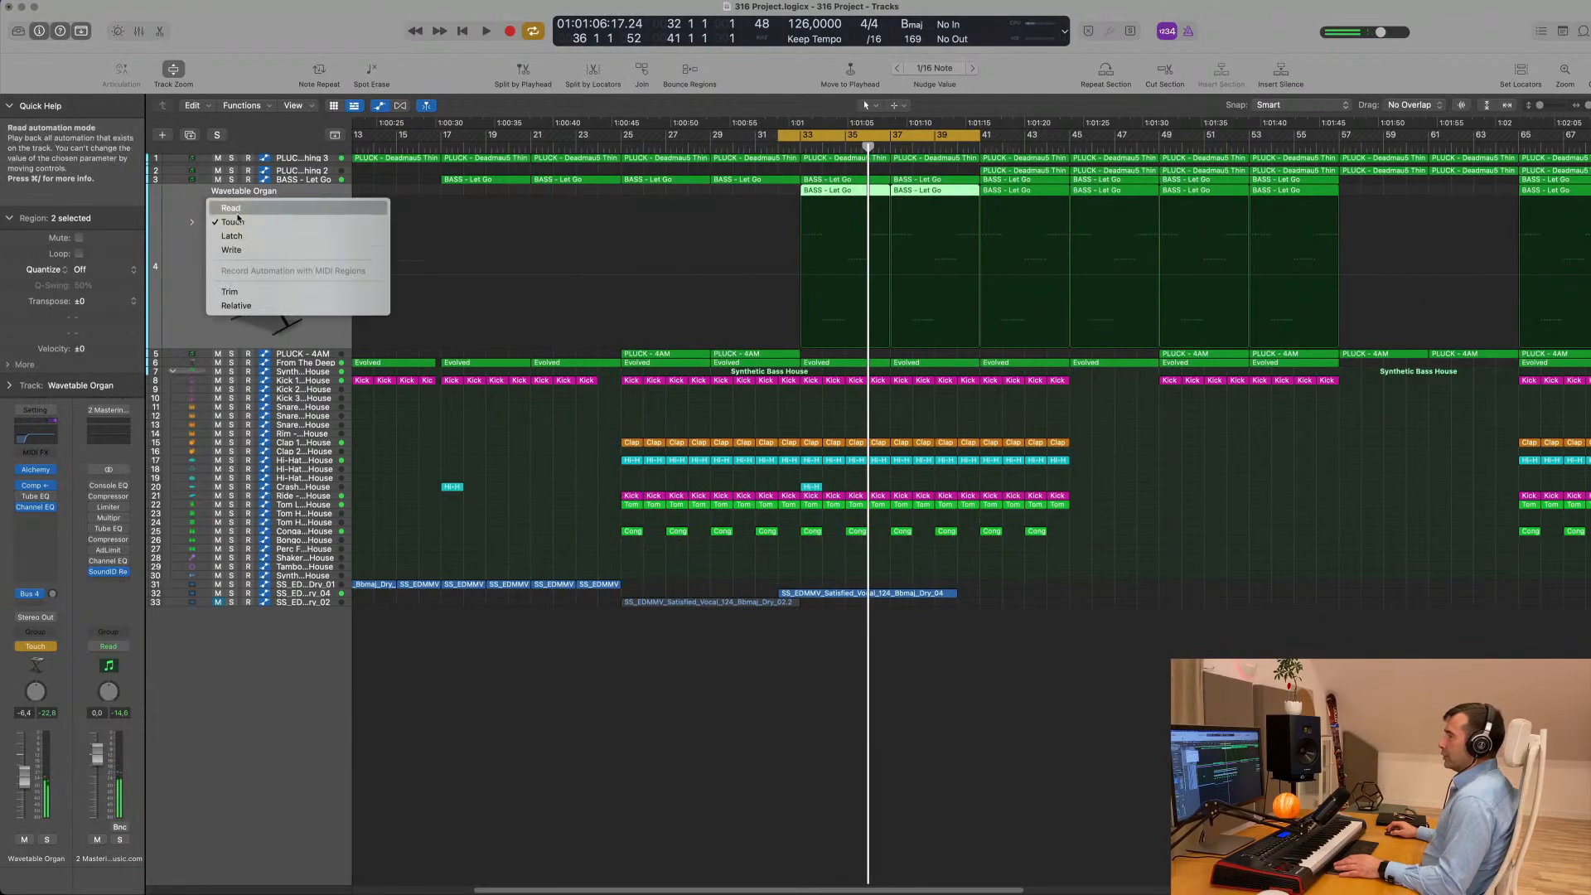
click(234, 222)
key(space)
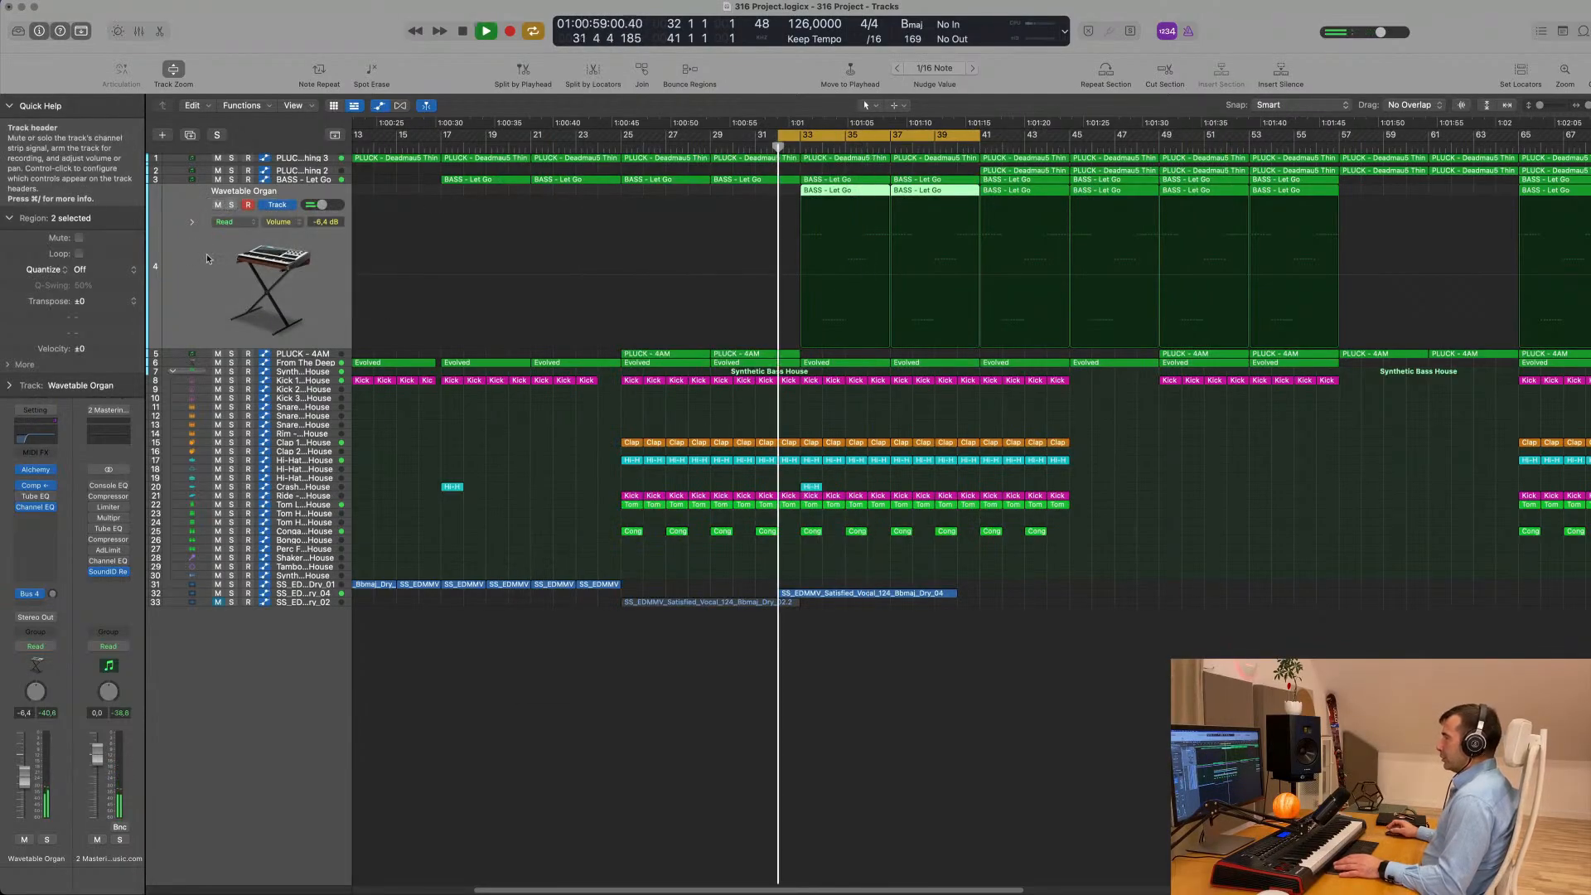
- Listen to the Wavetable Organ soloed and in the full mix, enabling its Tube EQ before soloing it again
click(232, 205)
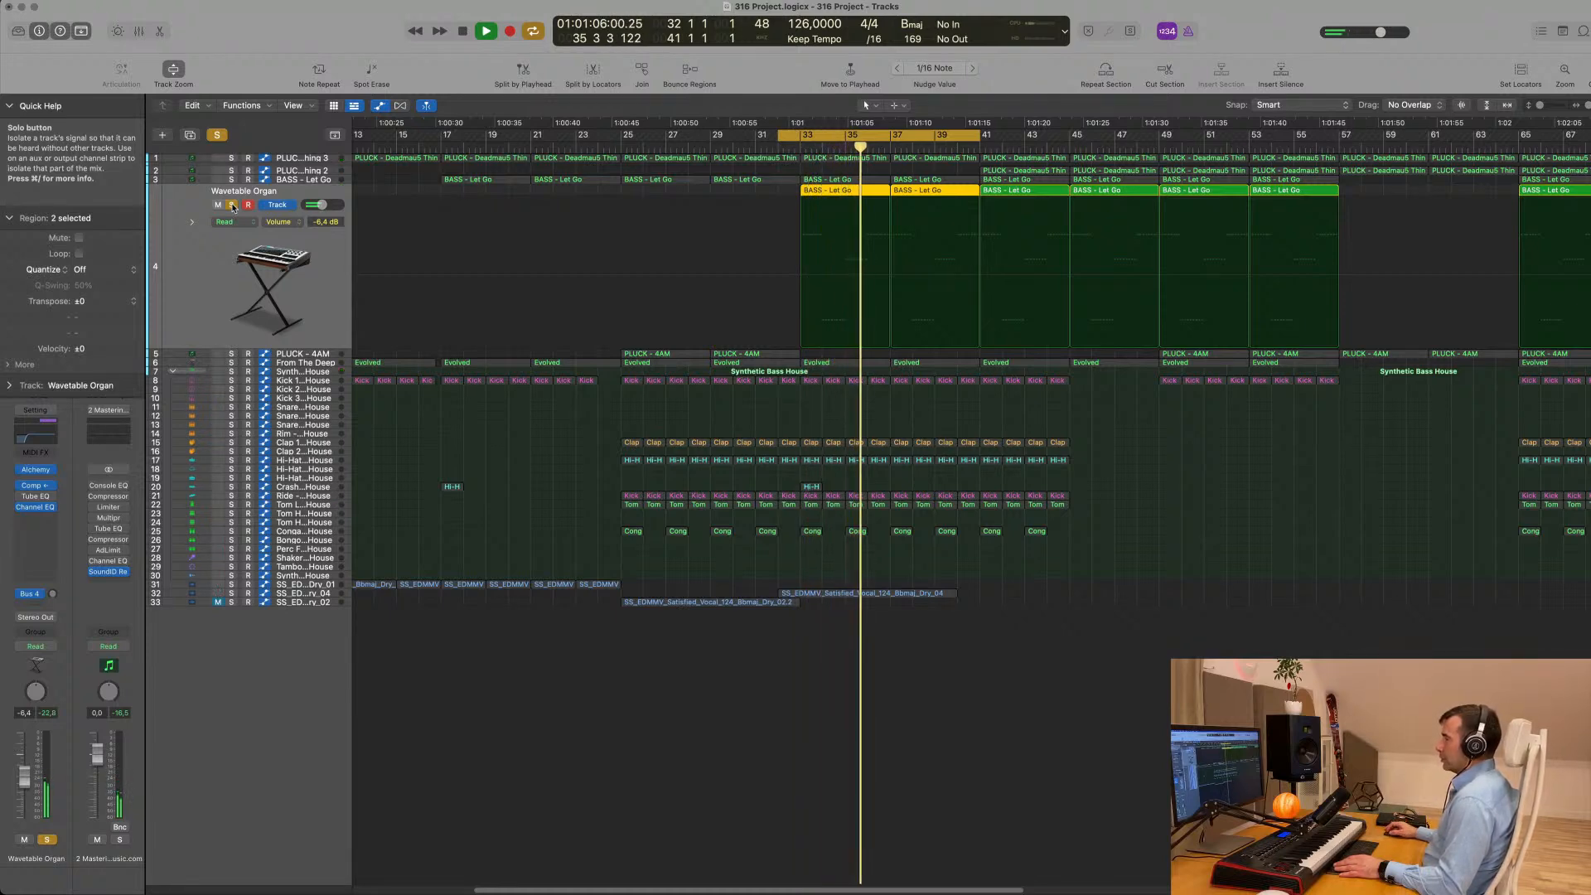
click(232, 204)
key(space)
key(space)
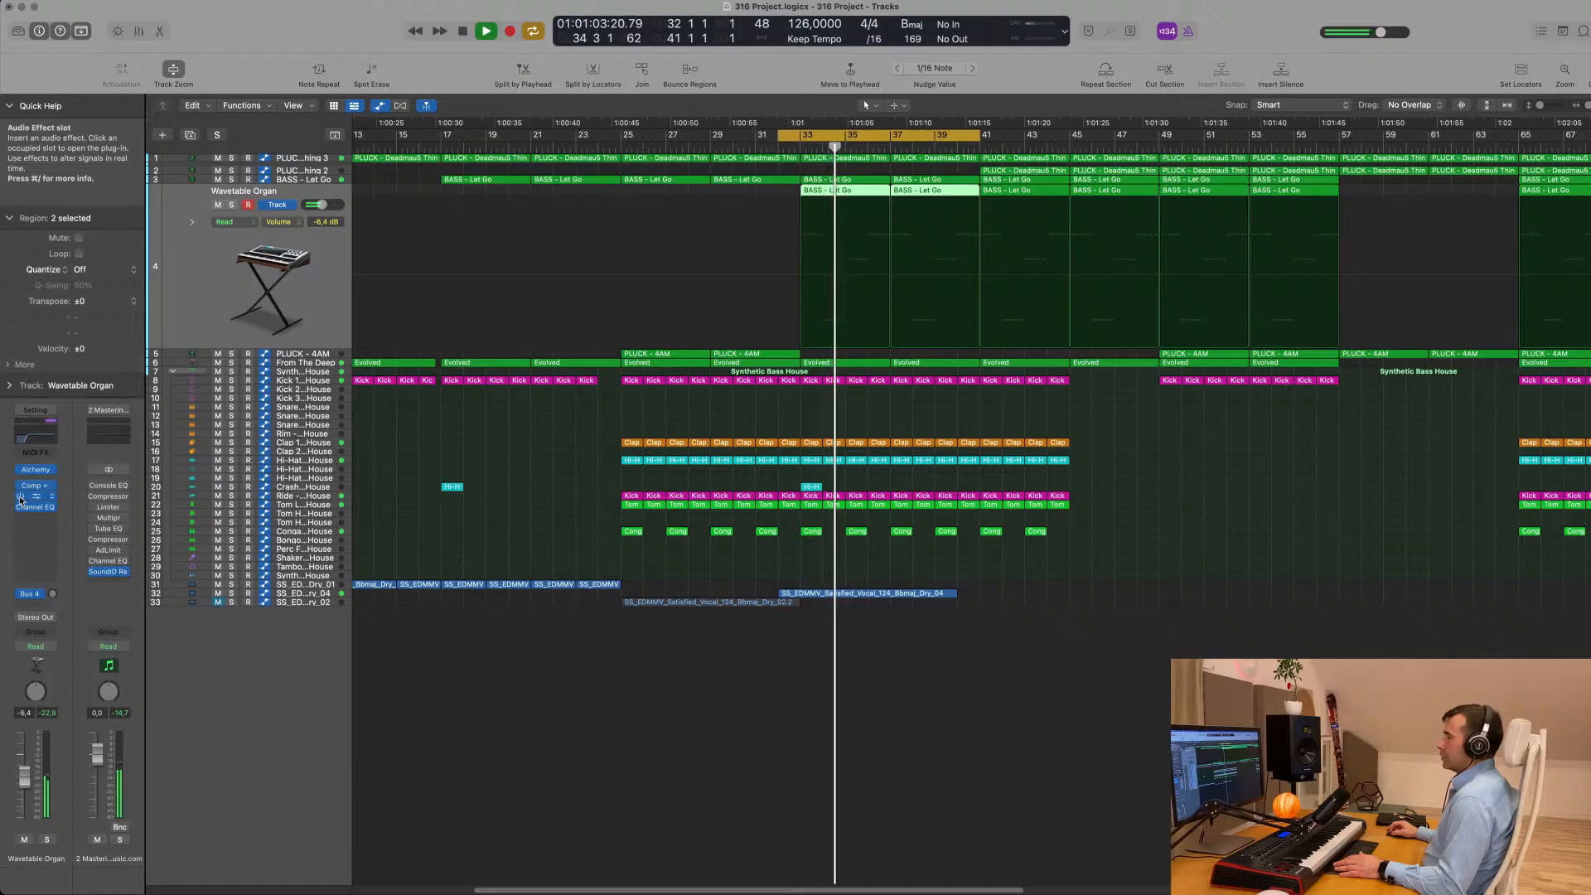
click(47, 839)
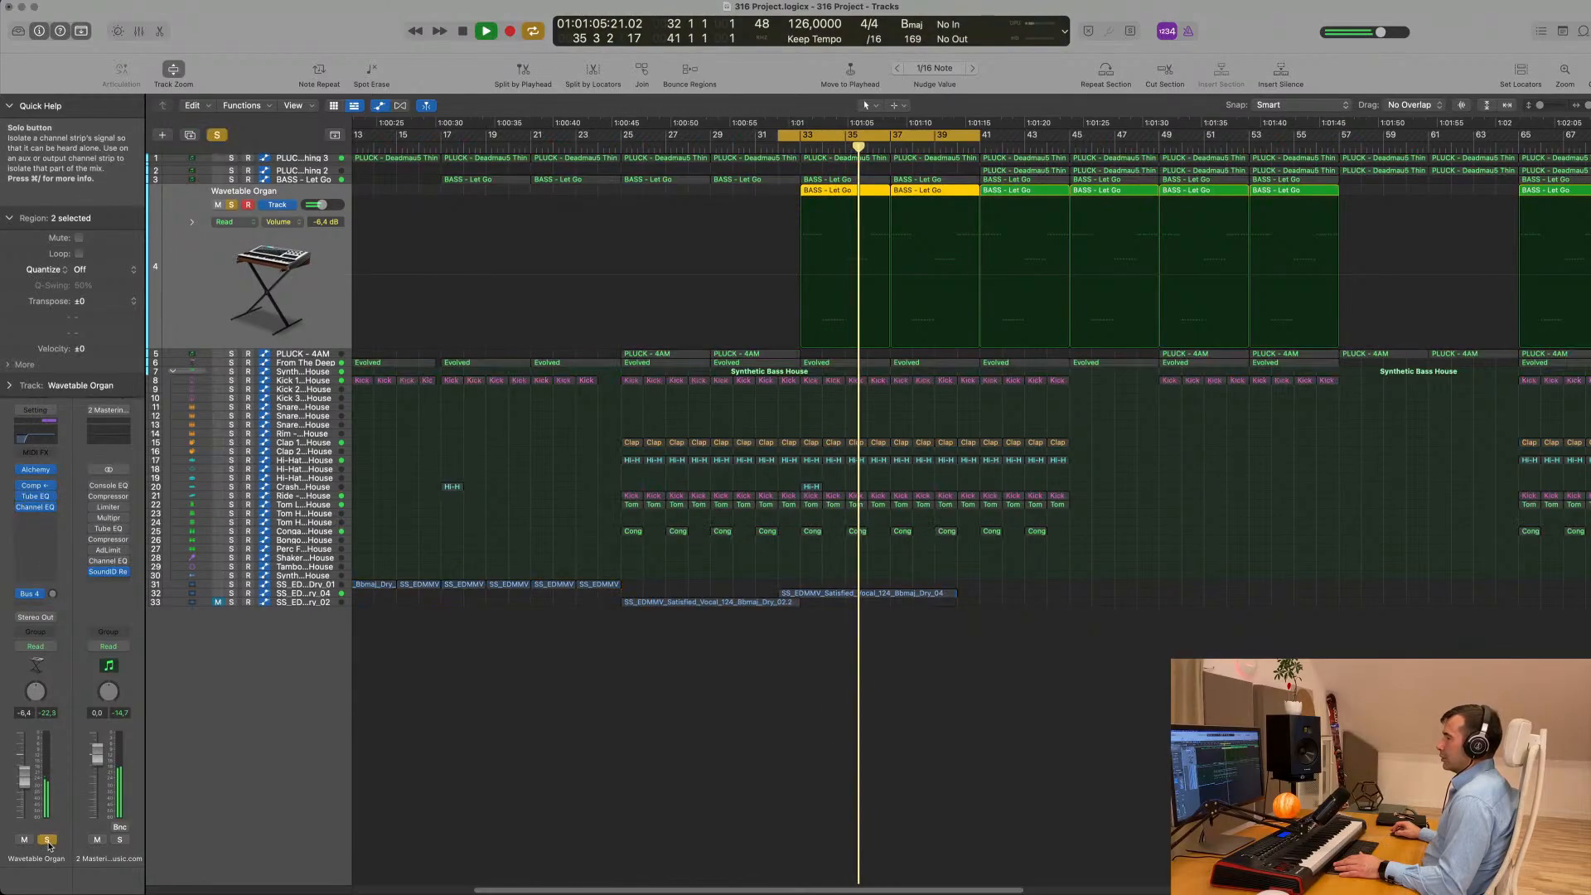
- Turn off the Wavetable Organ's solo and extend the cycle range's end to about bar 50
click(48, 841)
key(super+Left)
key(super+Left)
key(super+Left)
key(super+Left)
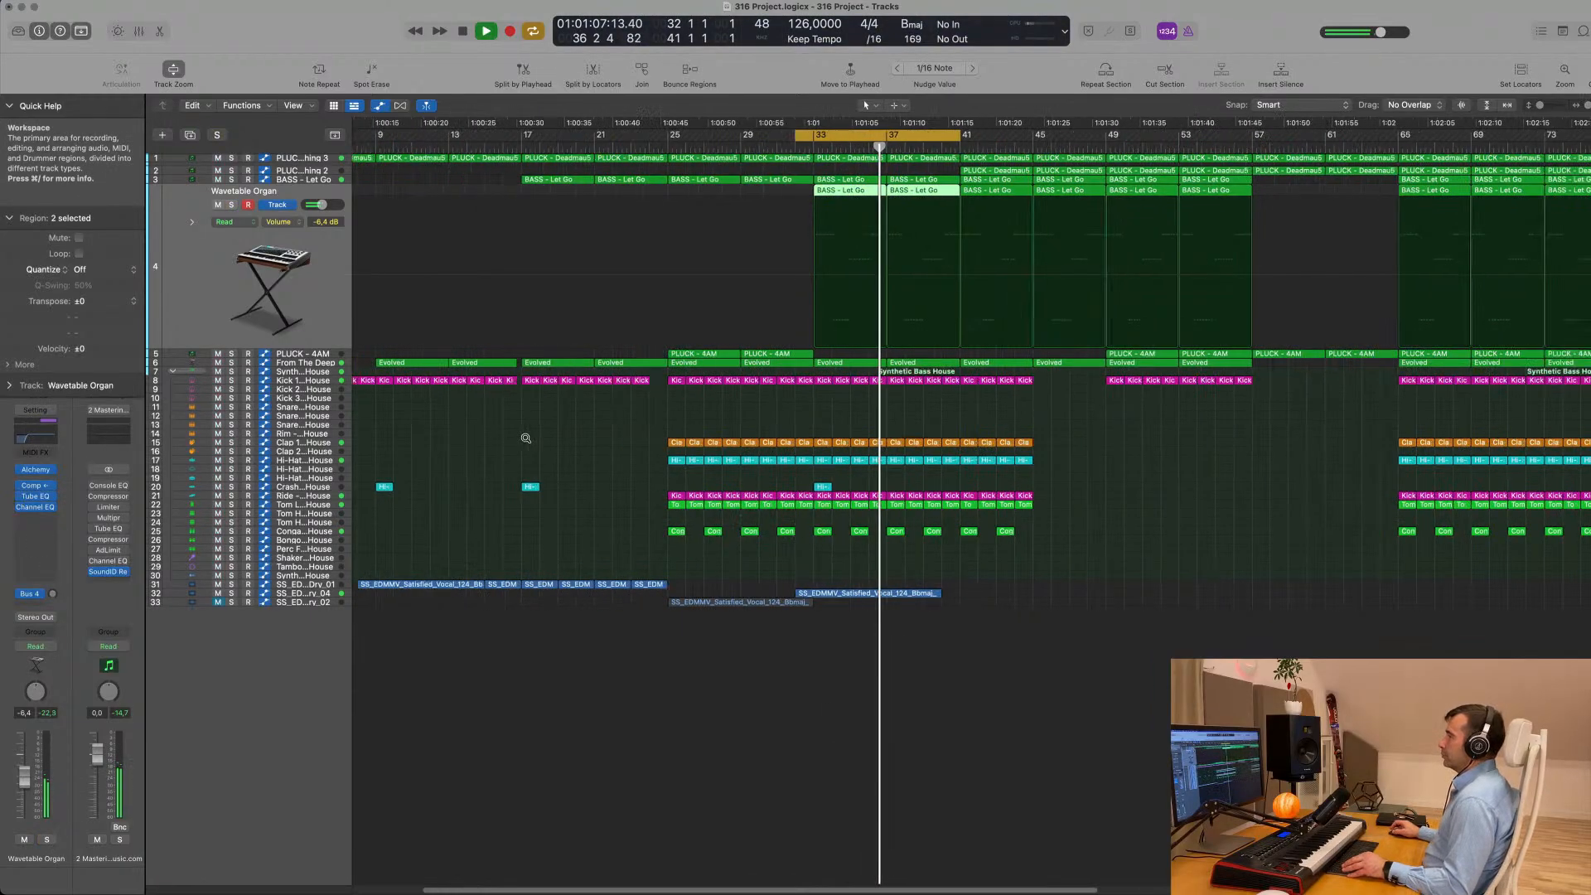
scroll(712, 487, up, 5)
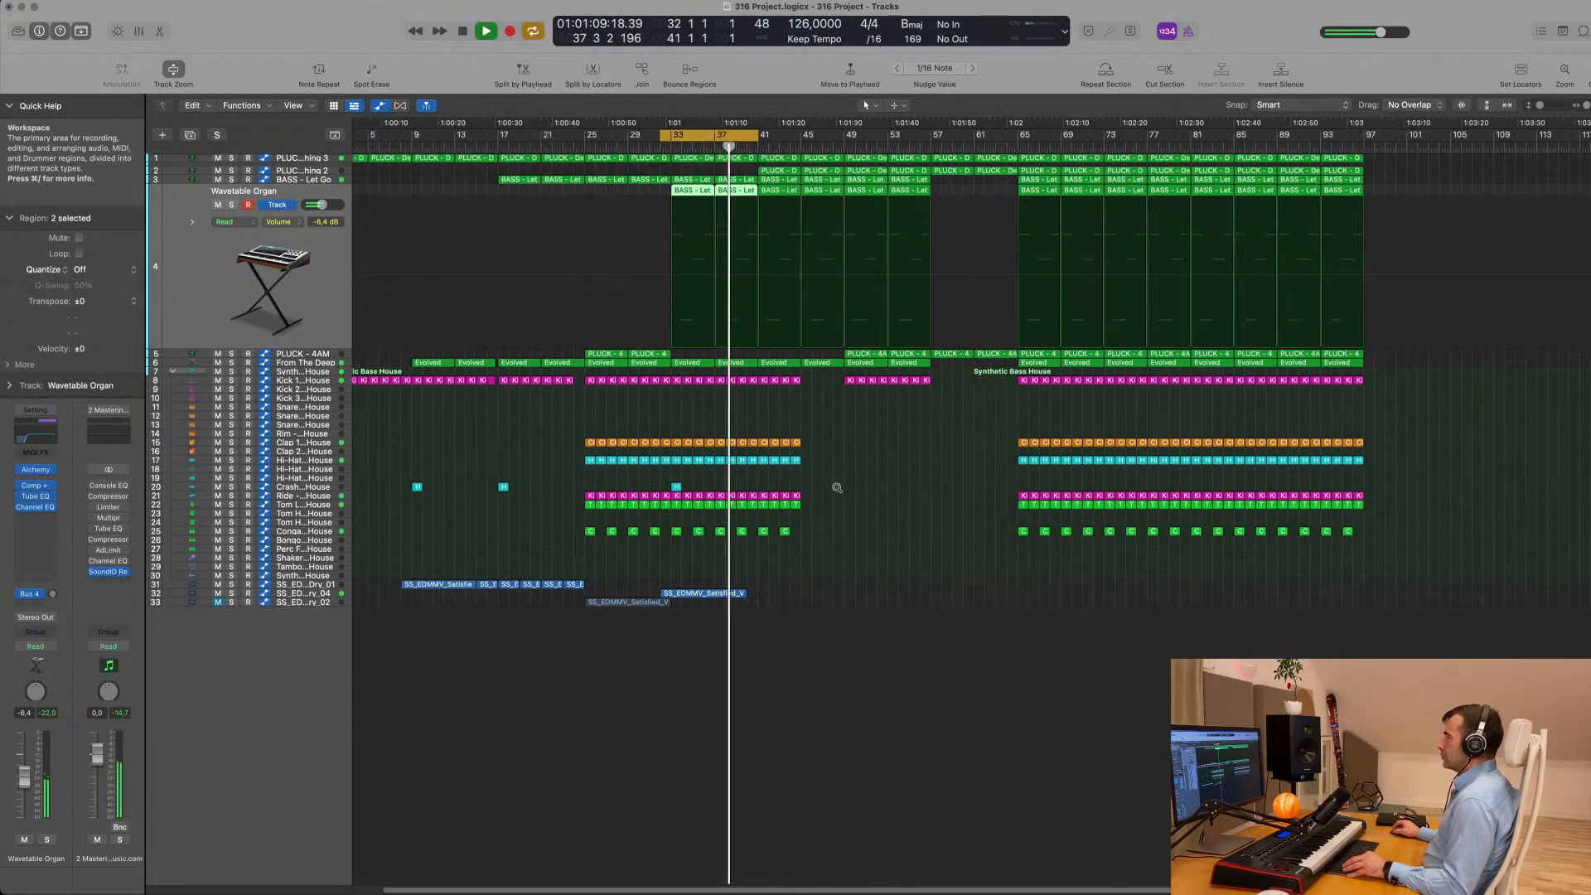
scroll(889, 487, up, 1)
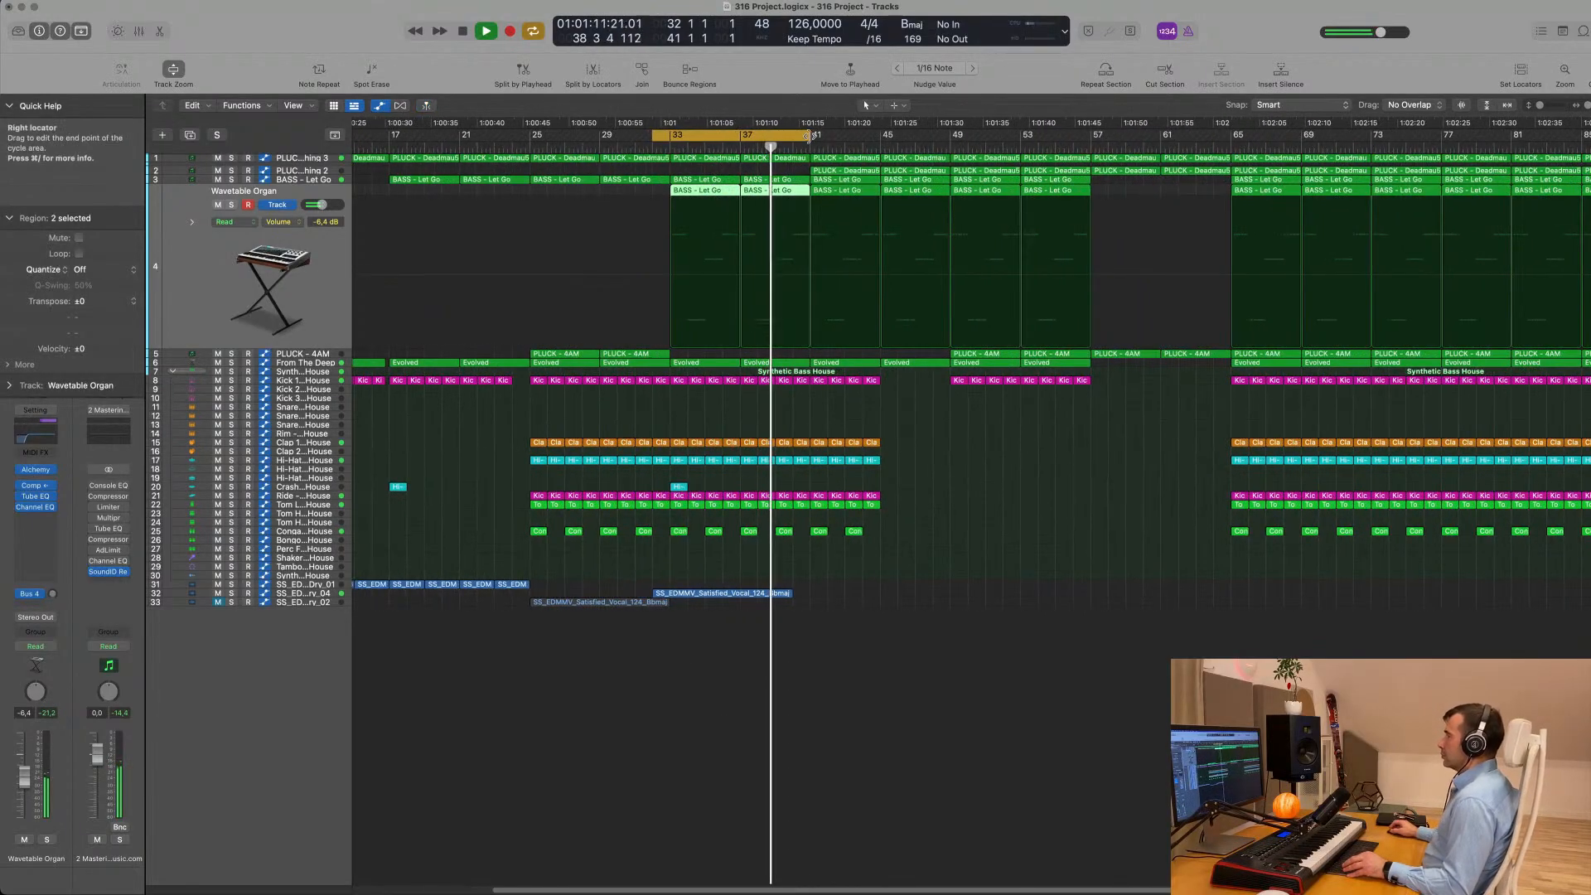
drag(810, 135, 972, 135)
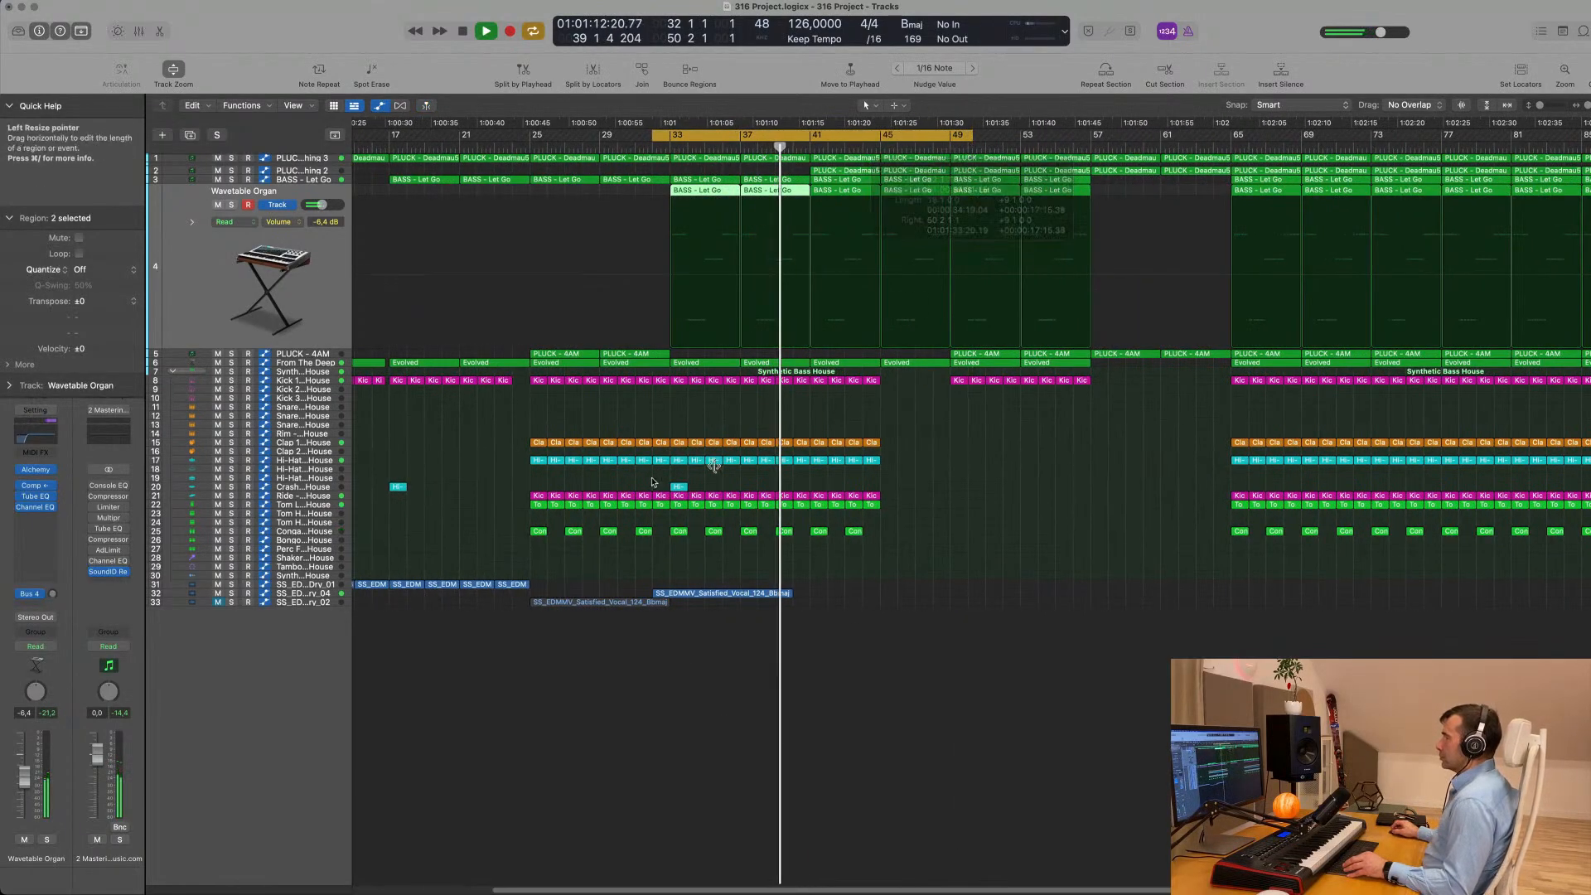
- Select the Dry_04 vocal track, restart playback from the cycle start and check its reverb send feeding Aux 7
click(324, 595)
key(space)
key(space)
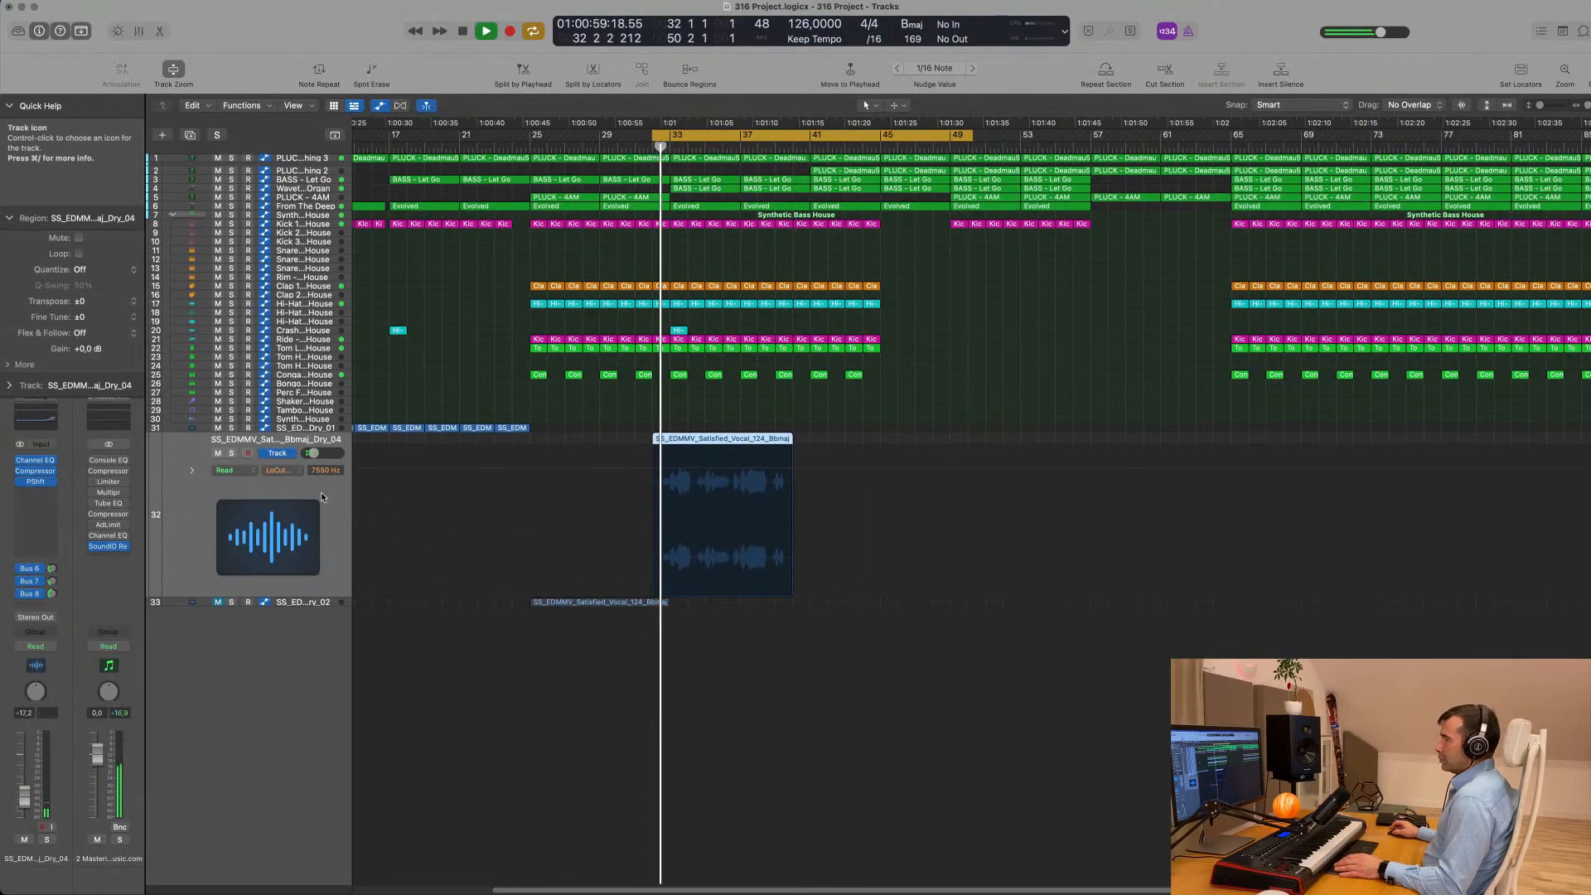
click(52, 570)
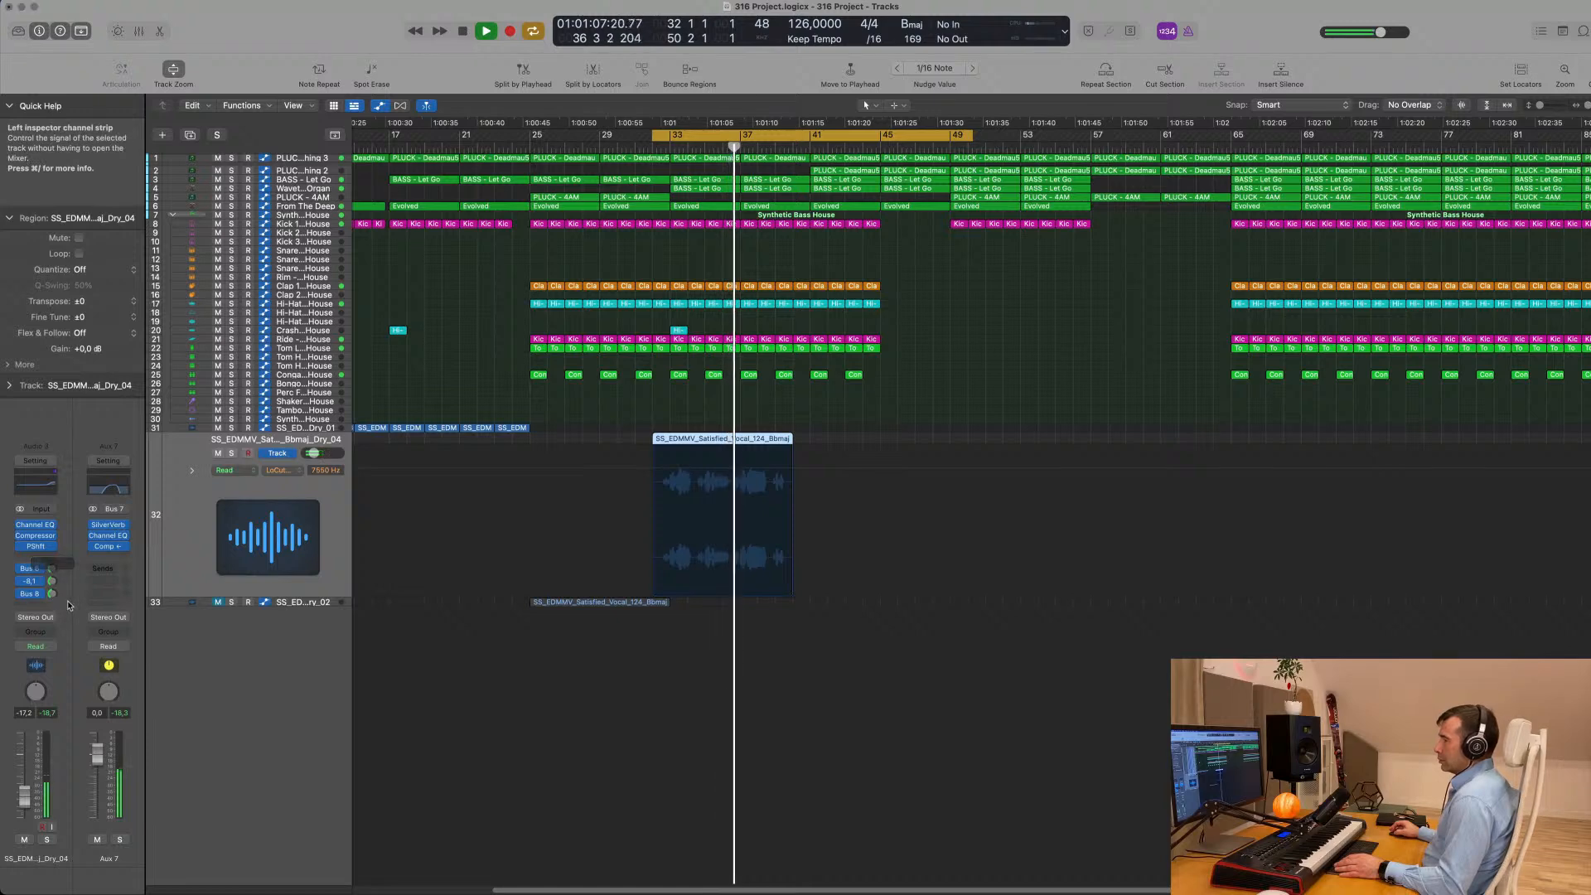
- Split off the closing phrase of the Dry_04 vocal region at about bar 39 and copy it to bar 41
scroll(749, 685, up, 3)
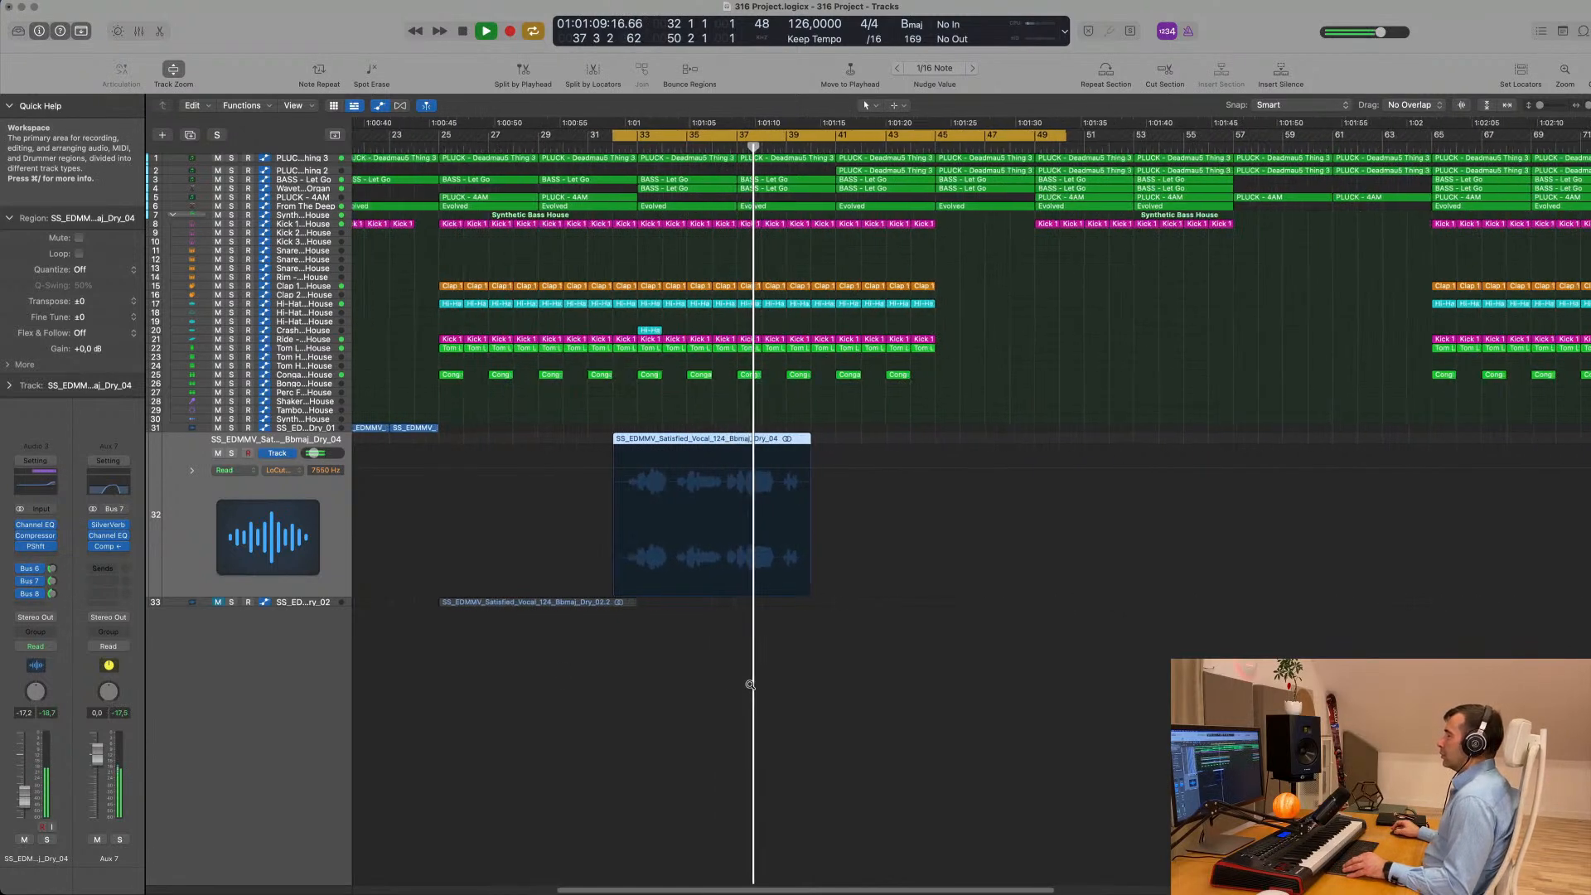
scroll(749, 685, down, 5)
scroll(749, 685, left, 2)
scroll(860, 565, down, 3)
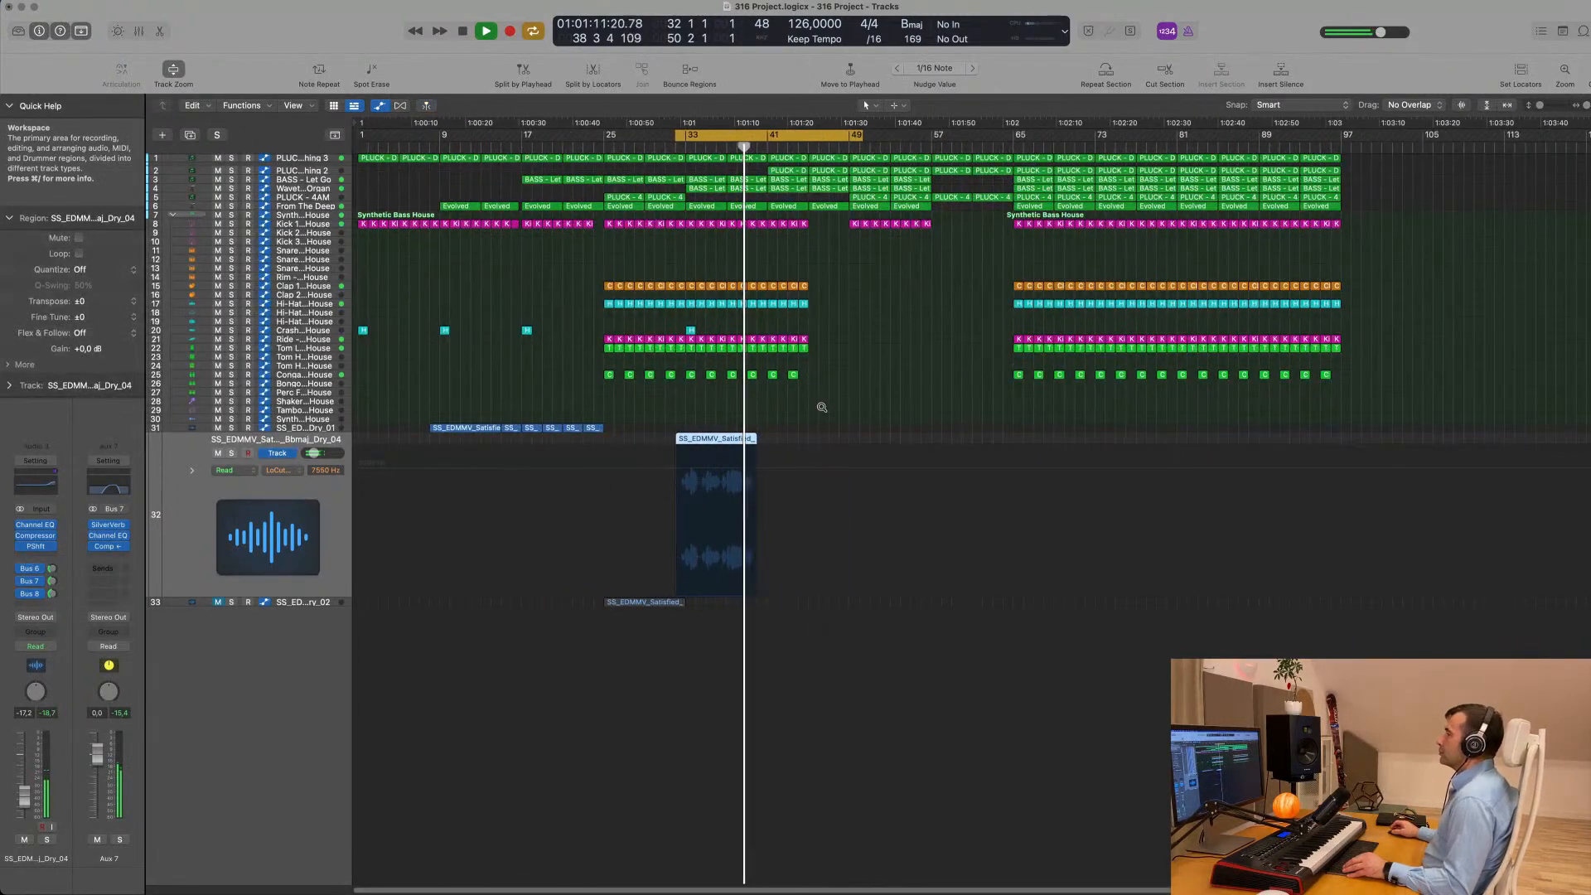
scroll(821, 407, up, 4)
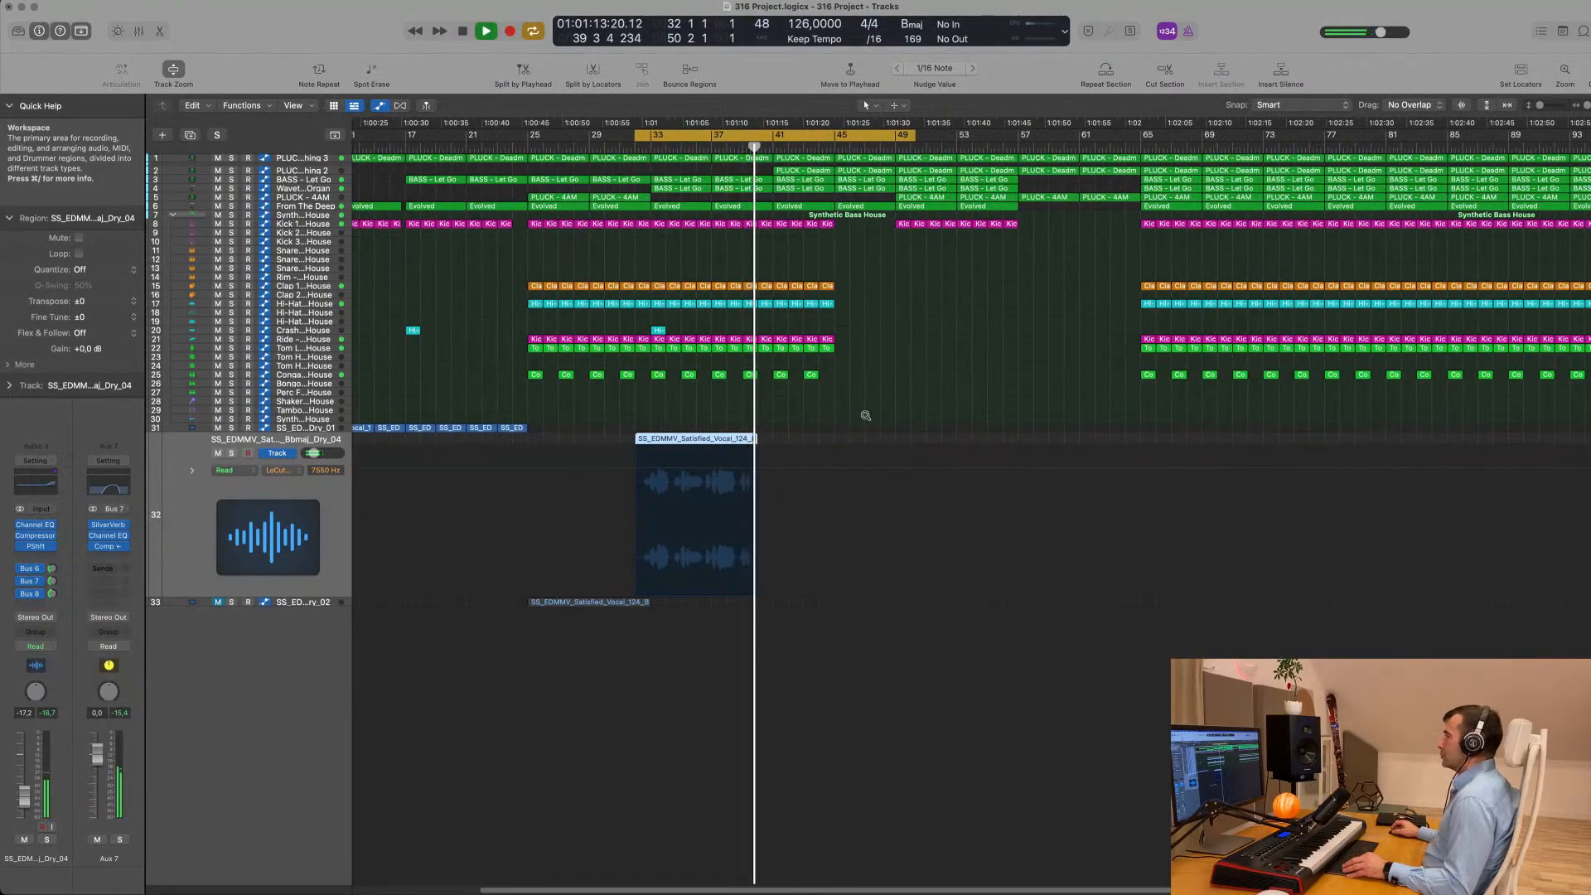
scroll(865, 415, up, 3)
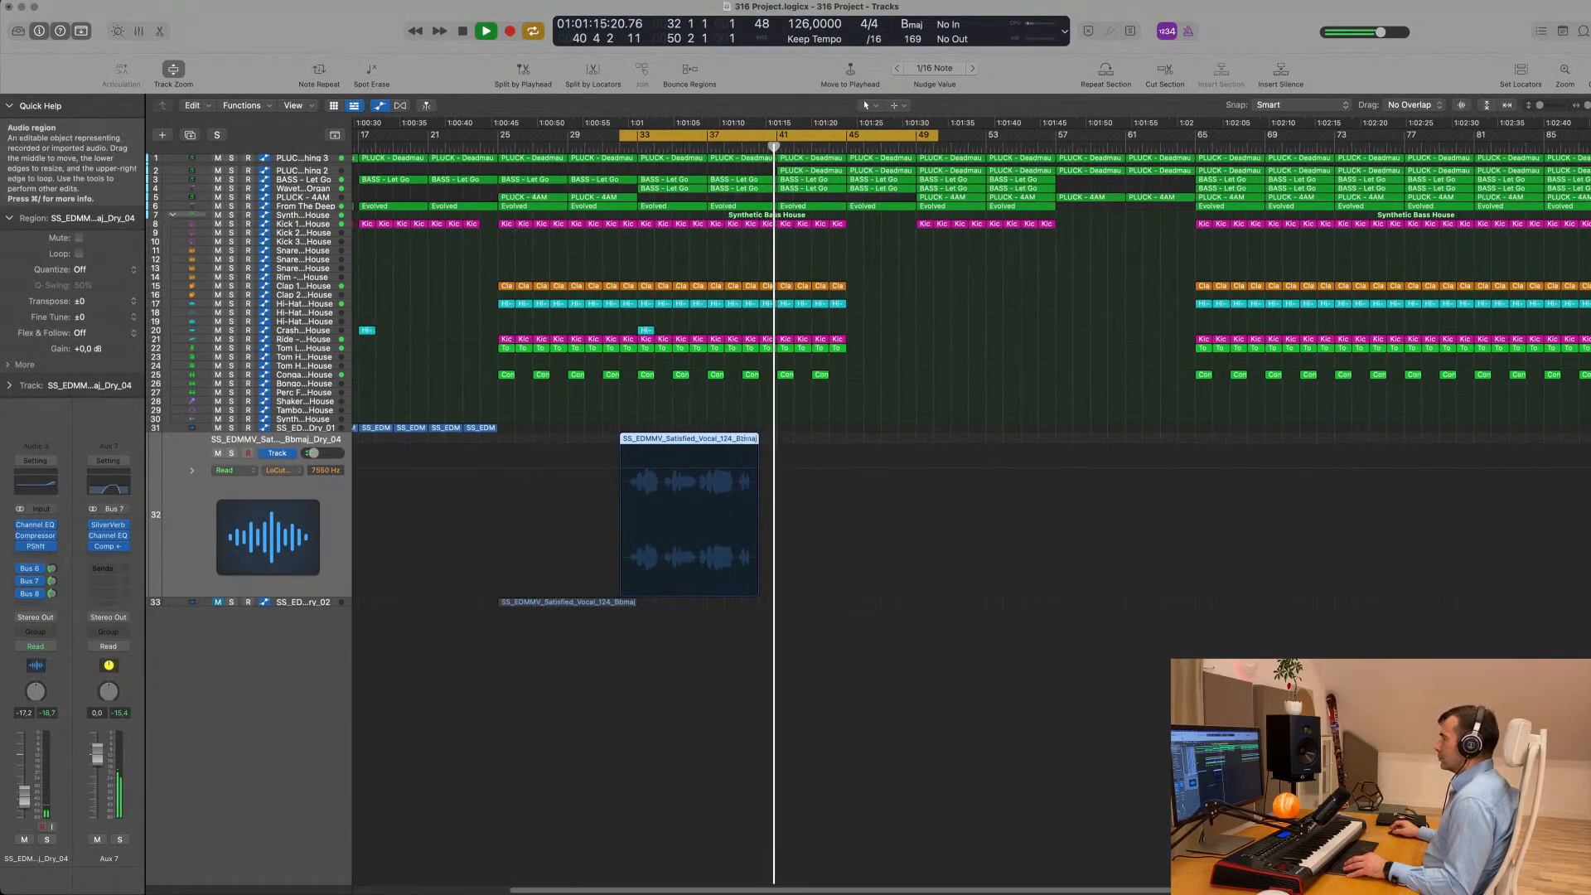
drag(743, 437, 786, 441)
click(749, 441)
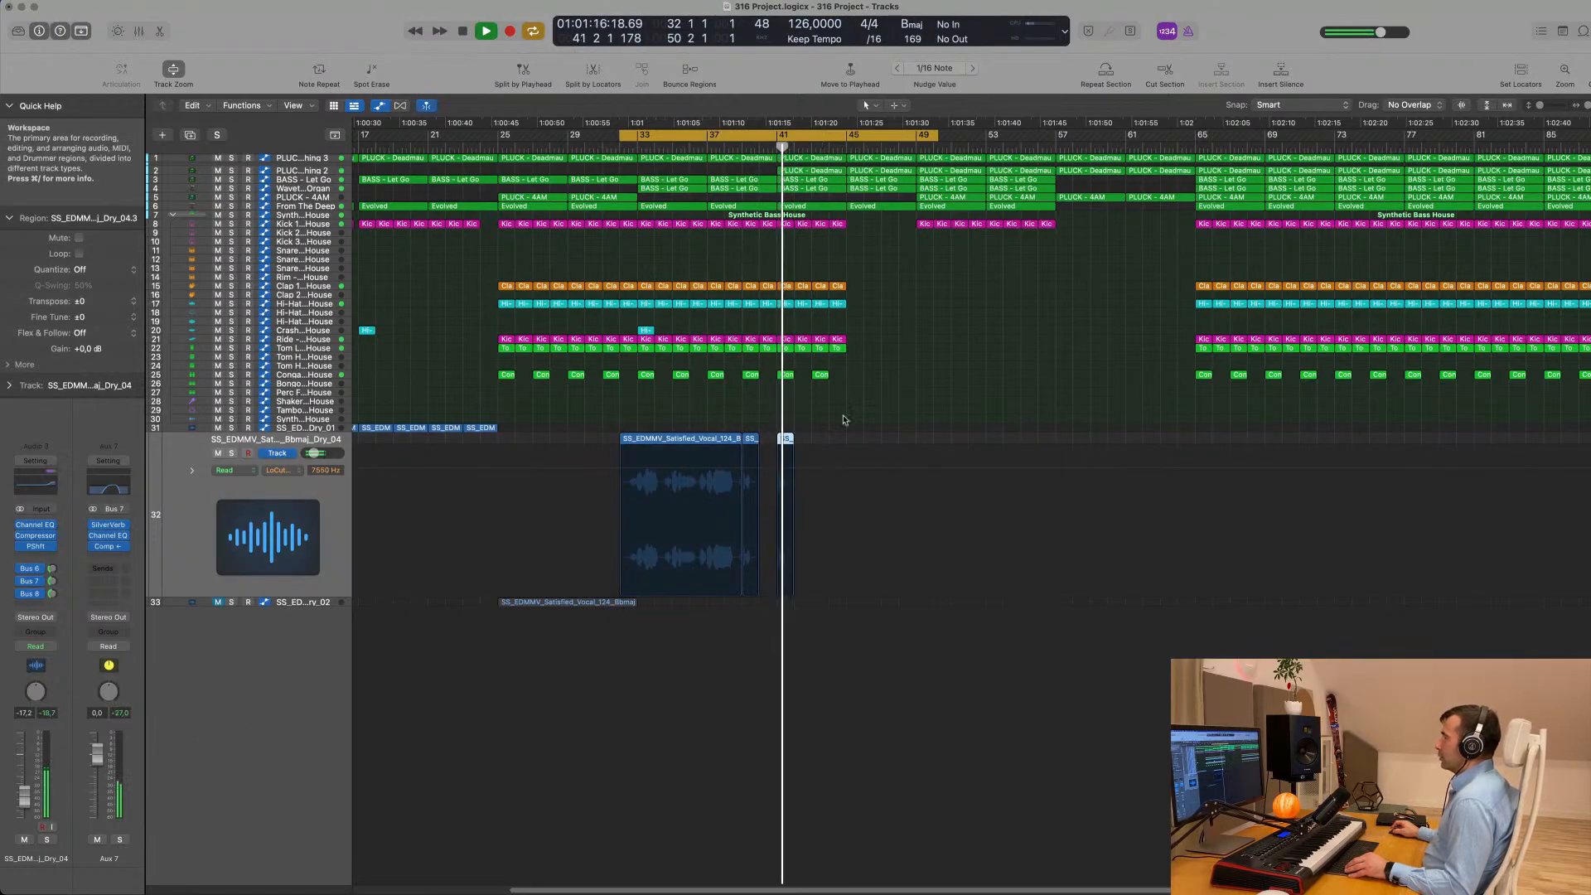
- Copy the short vocal clip to bars 43 and 45, deleting the surplus copy at bar 47
drag(779, 449, 821, 444)
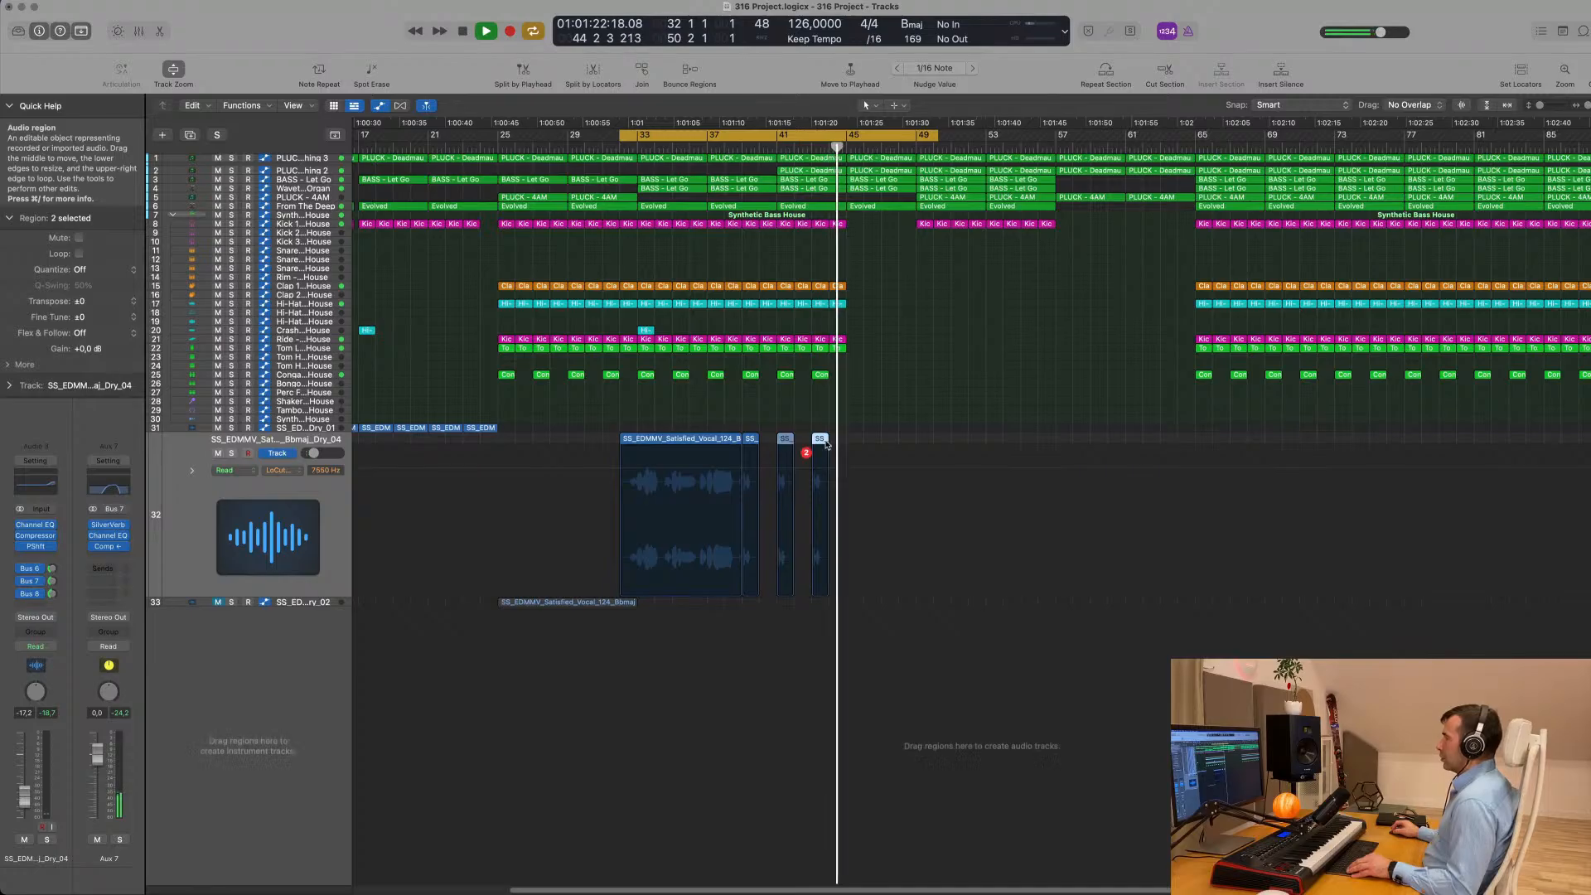
drag(786, 443, 856, 445)
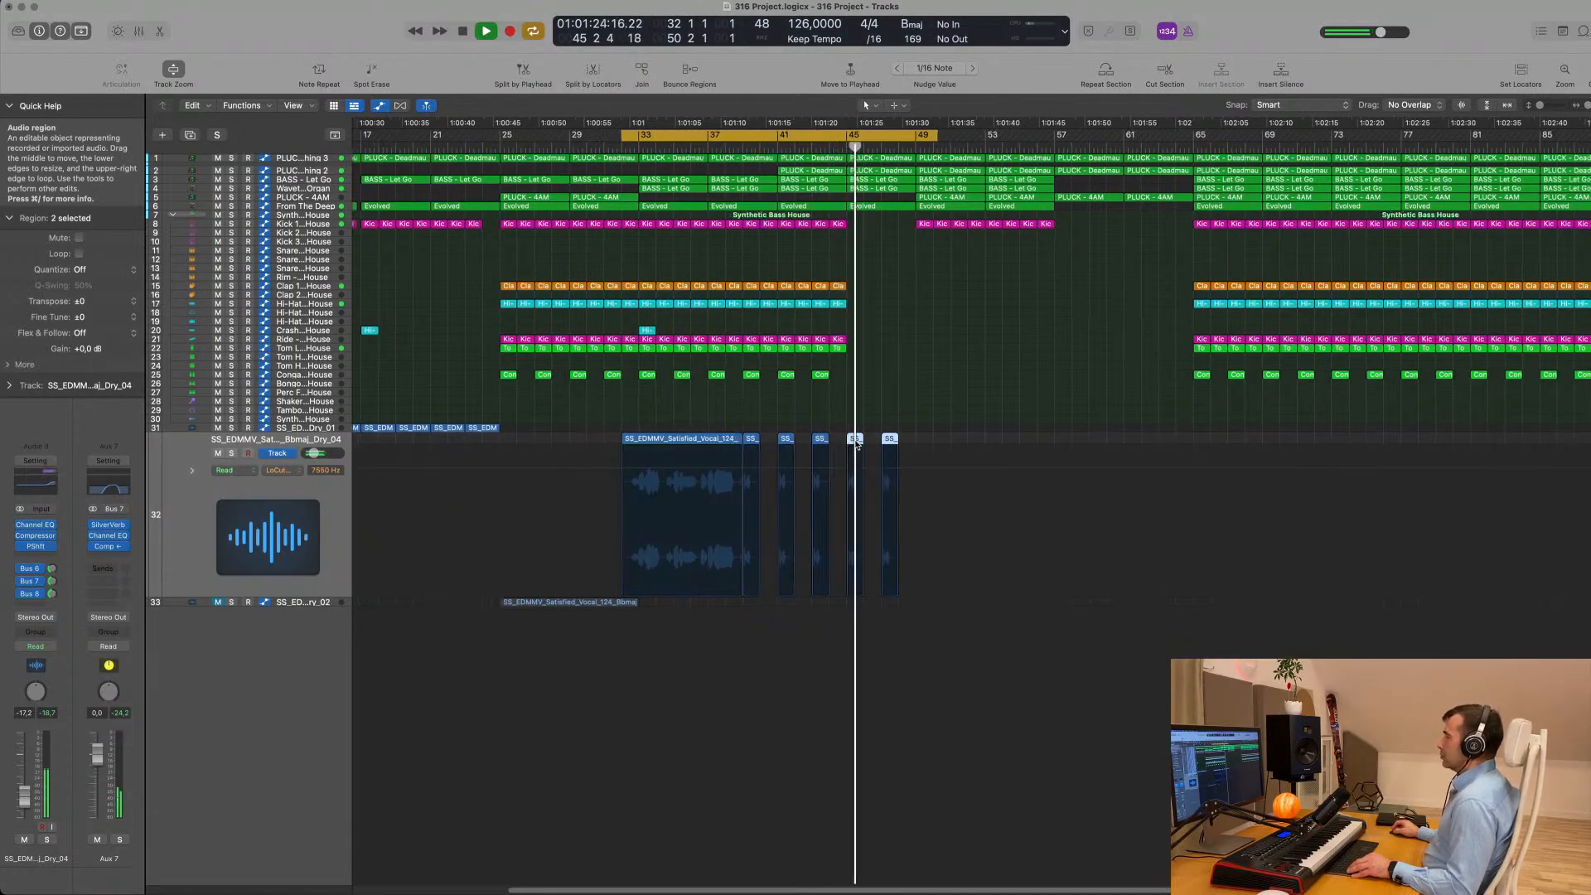
key(super+Left)
click(887, 444)
key(Delete)
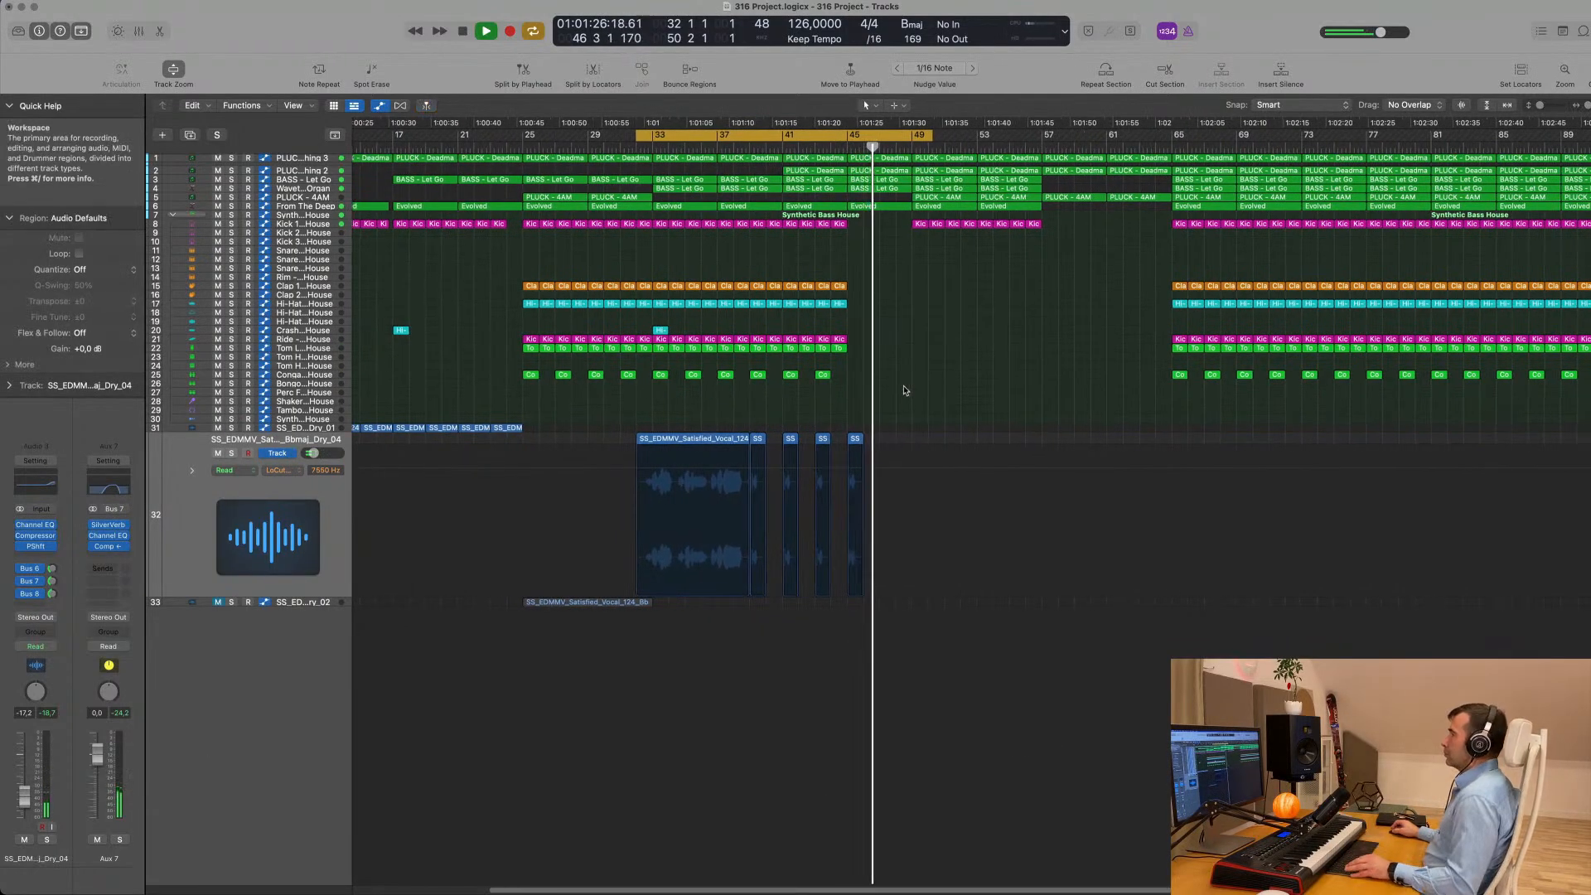
- Listen to the repeated Dry_04 vocal clips in the full mix, restarting playback from the cycle start
key(super+Left)
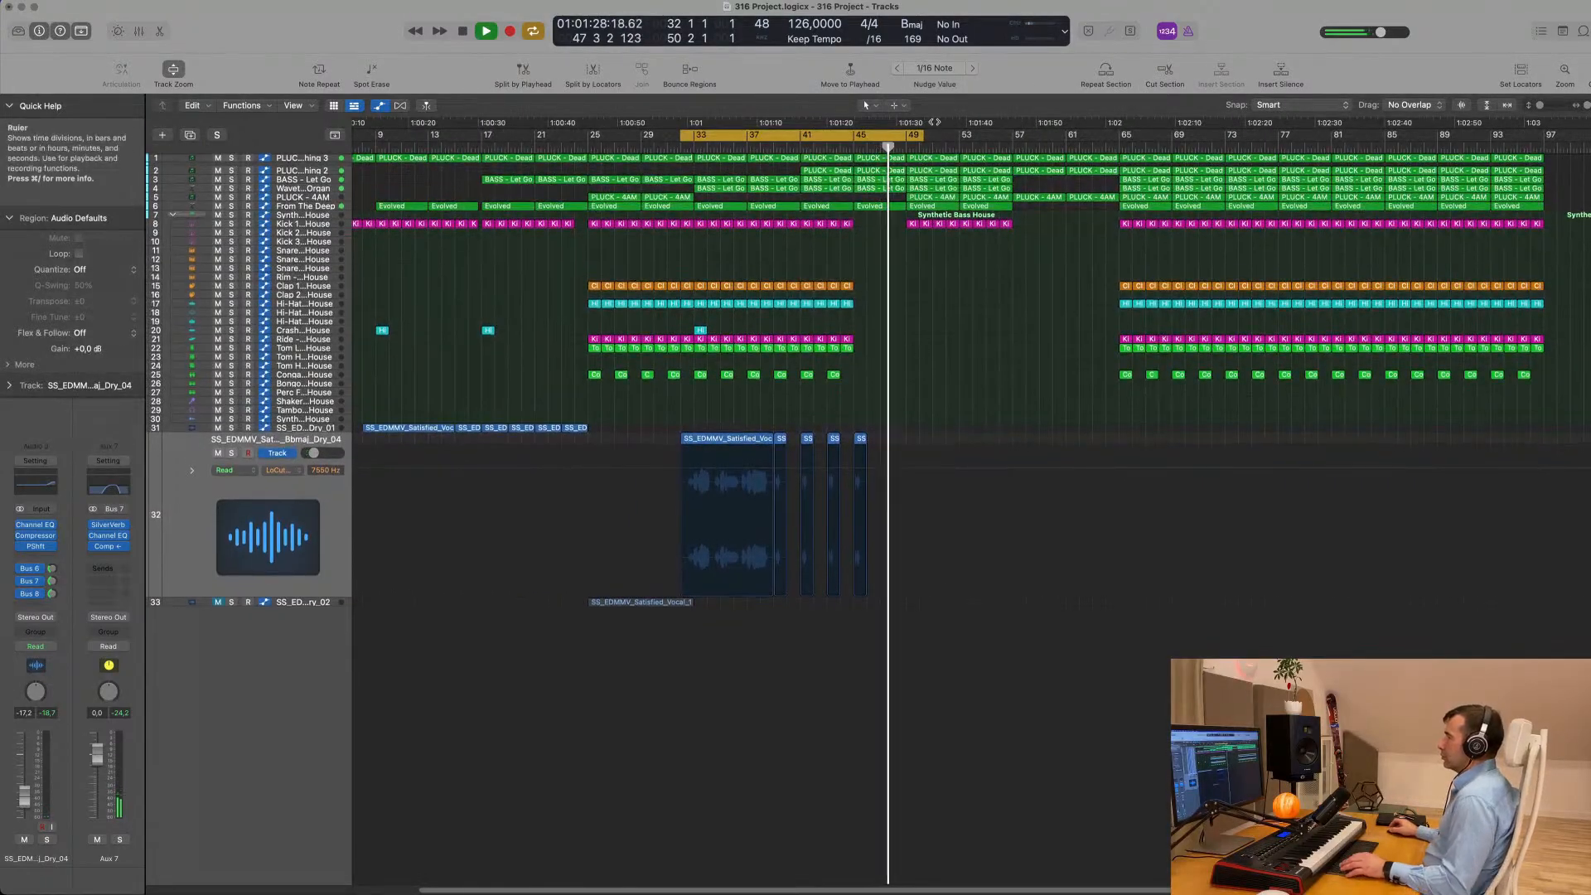
key(Return)
scroll(884, 372, up, 3)
scroll(883, 373, down, 3)
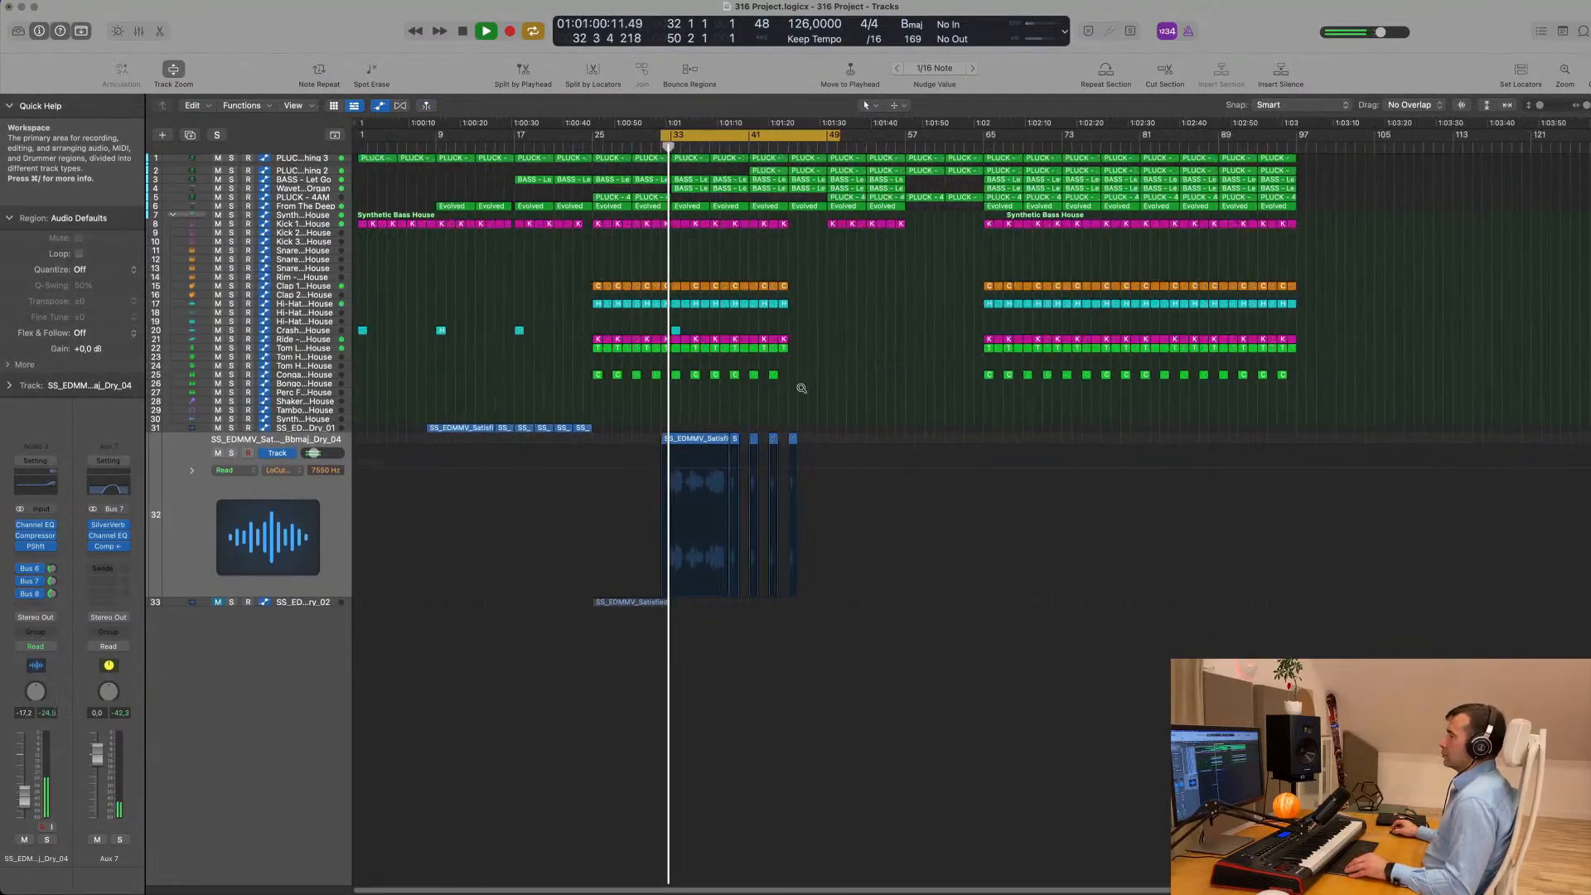
click(336, 536)
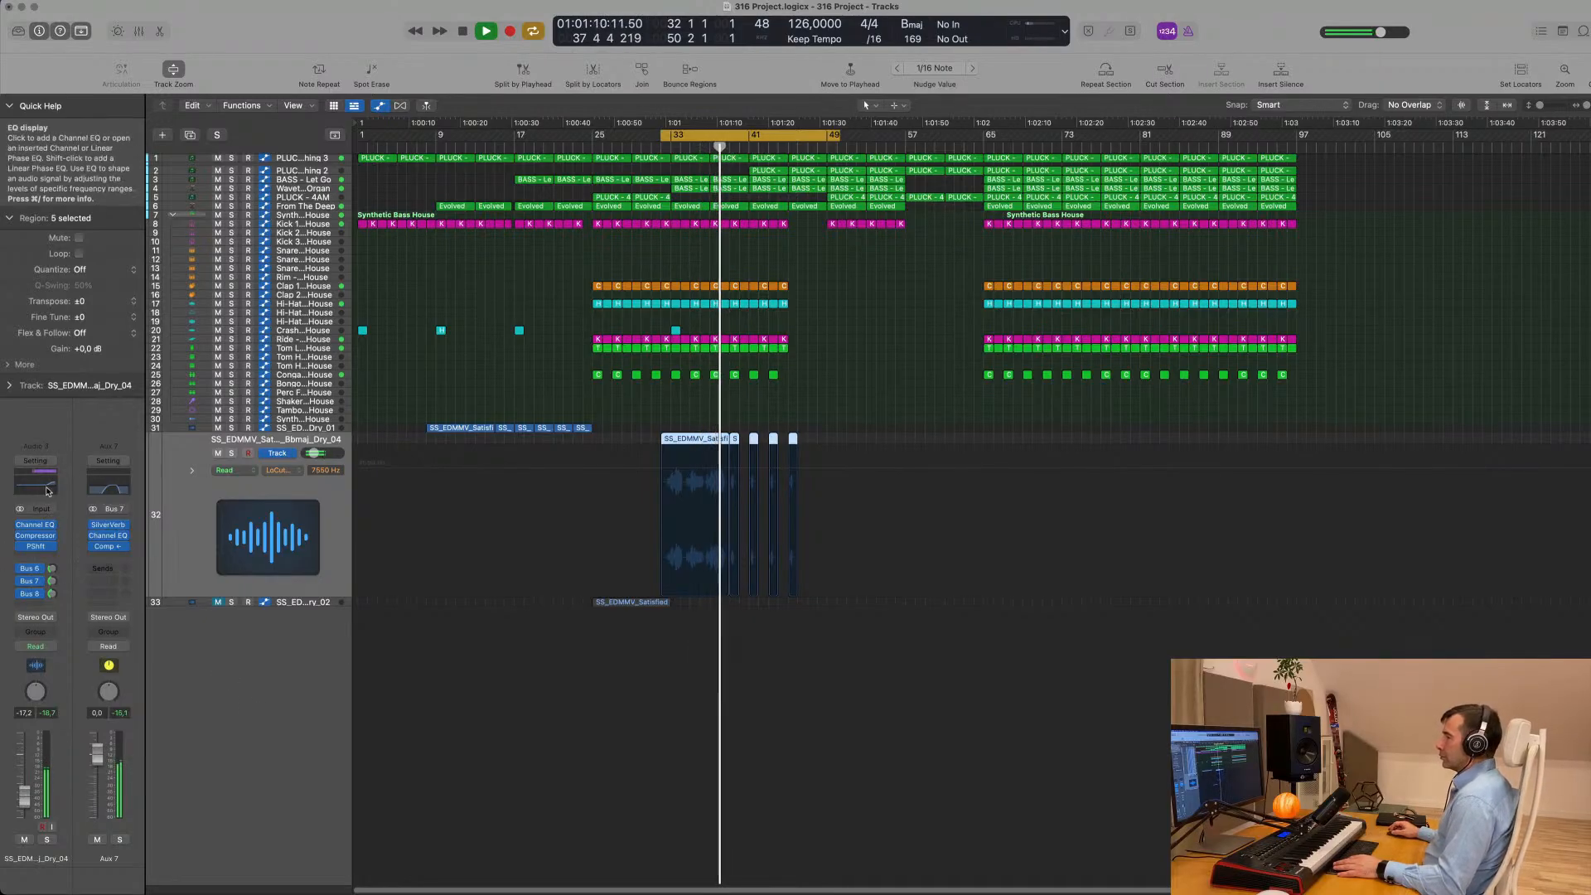
scroll(518, 714, up, 1)
scroll(557, 699, up, 2)
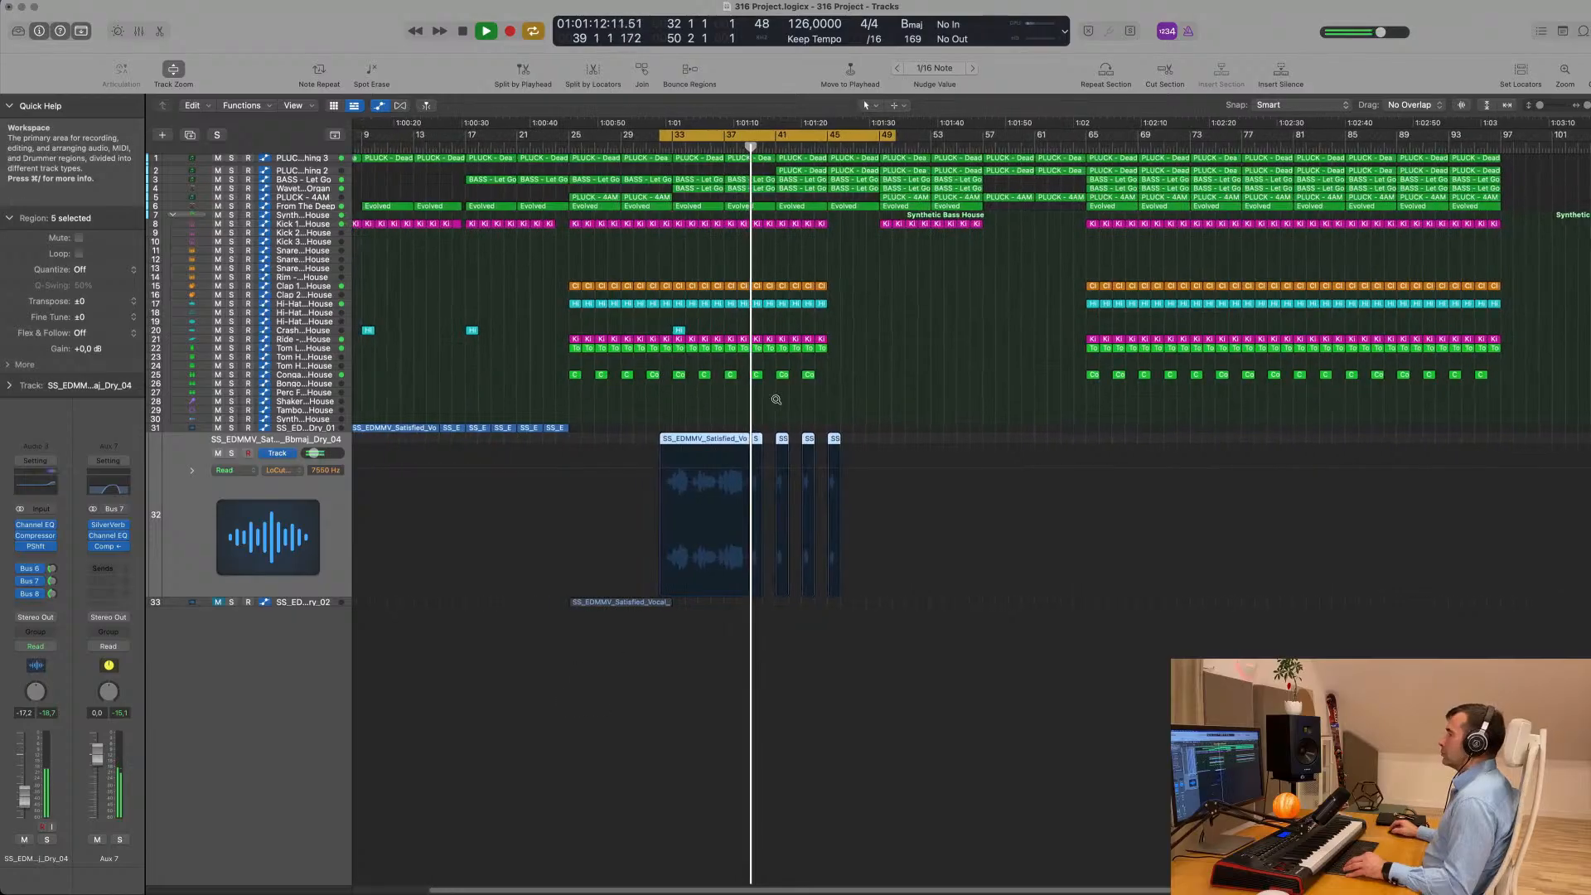
key(space)
key(space)
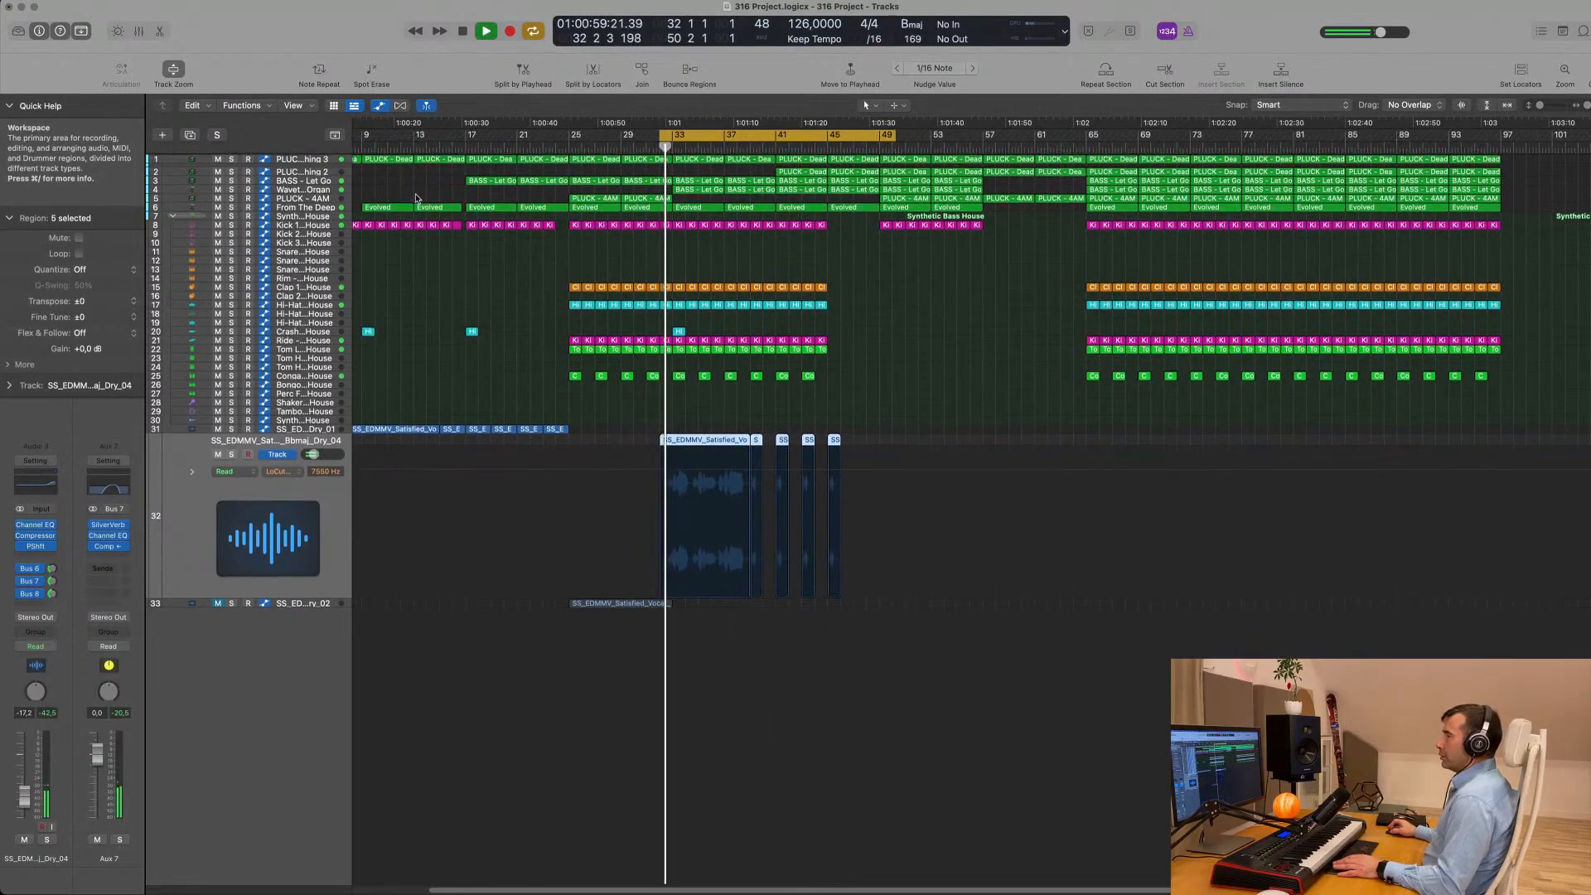
- Select the PLUCK - Deadmau5 Thing 3 track and compare both Deadmau5 plucks and BASS - Let Go by briefly soloing each
click(309, 160)
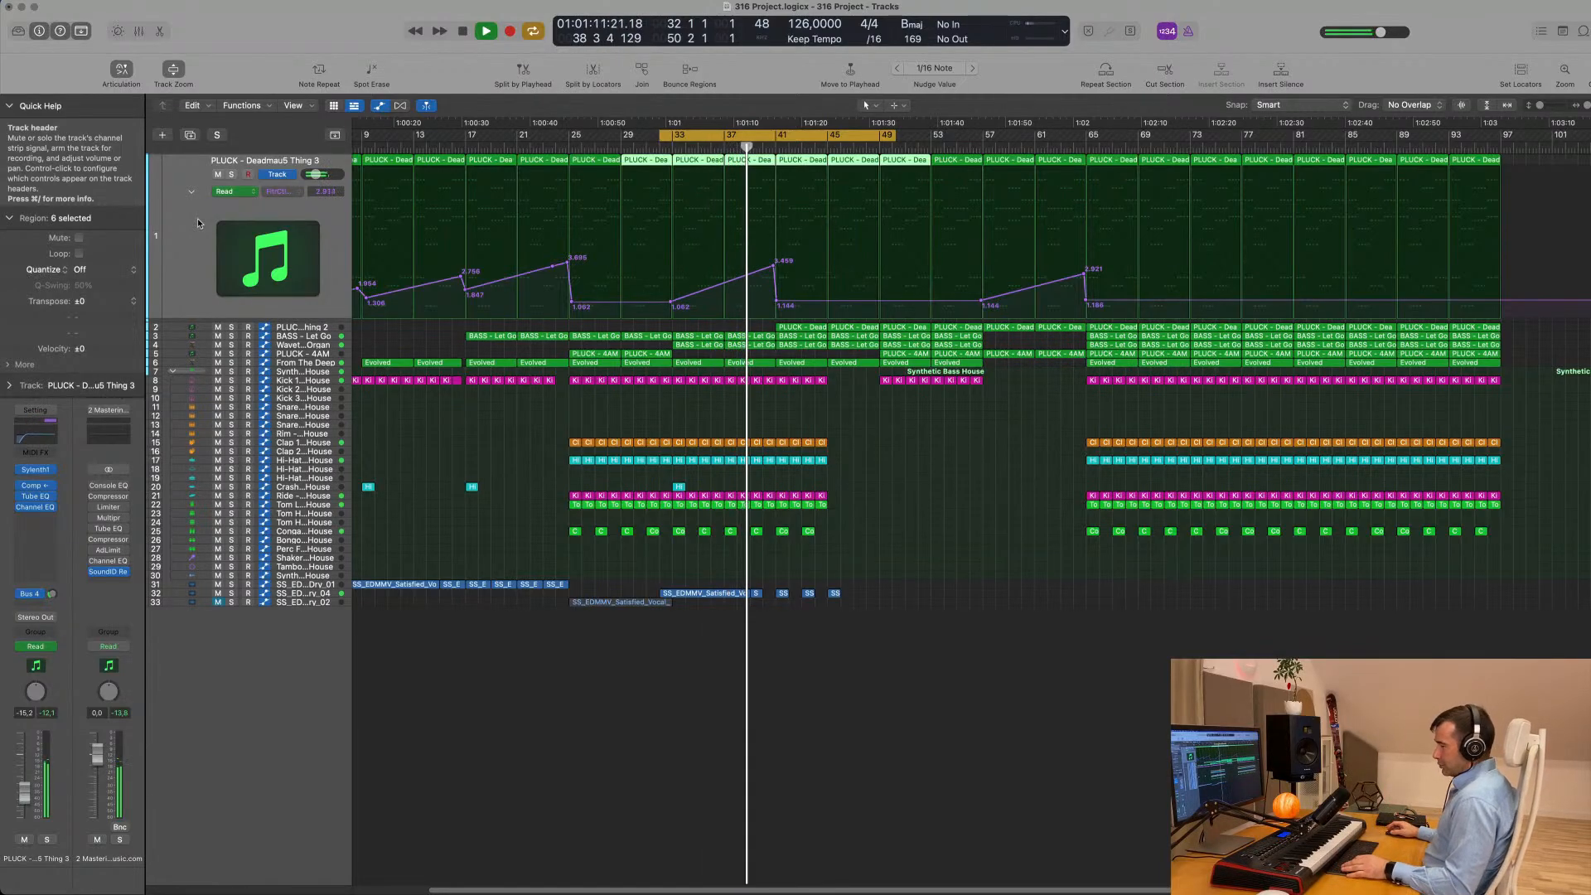
click(232, 175)
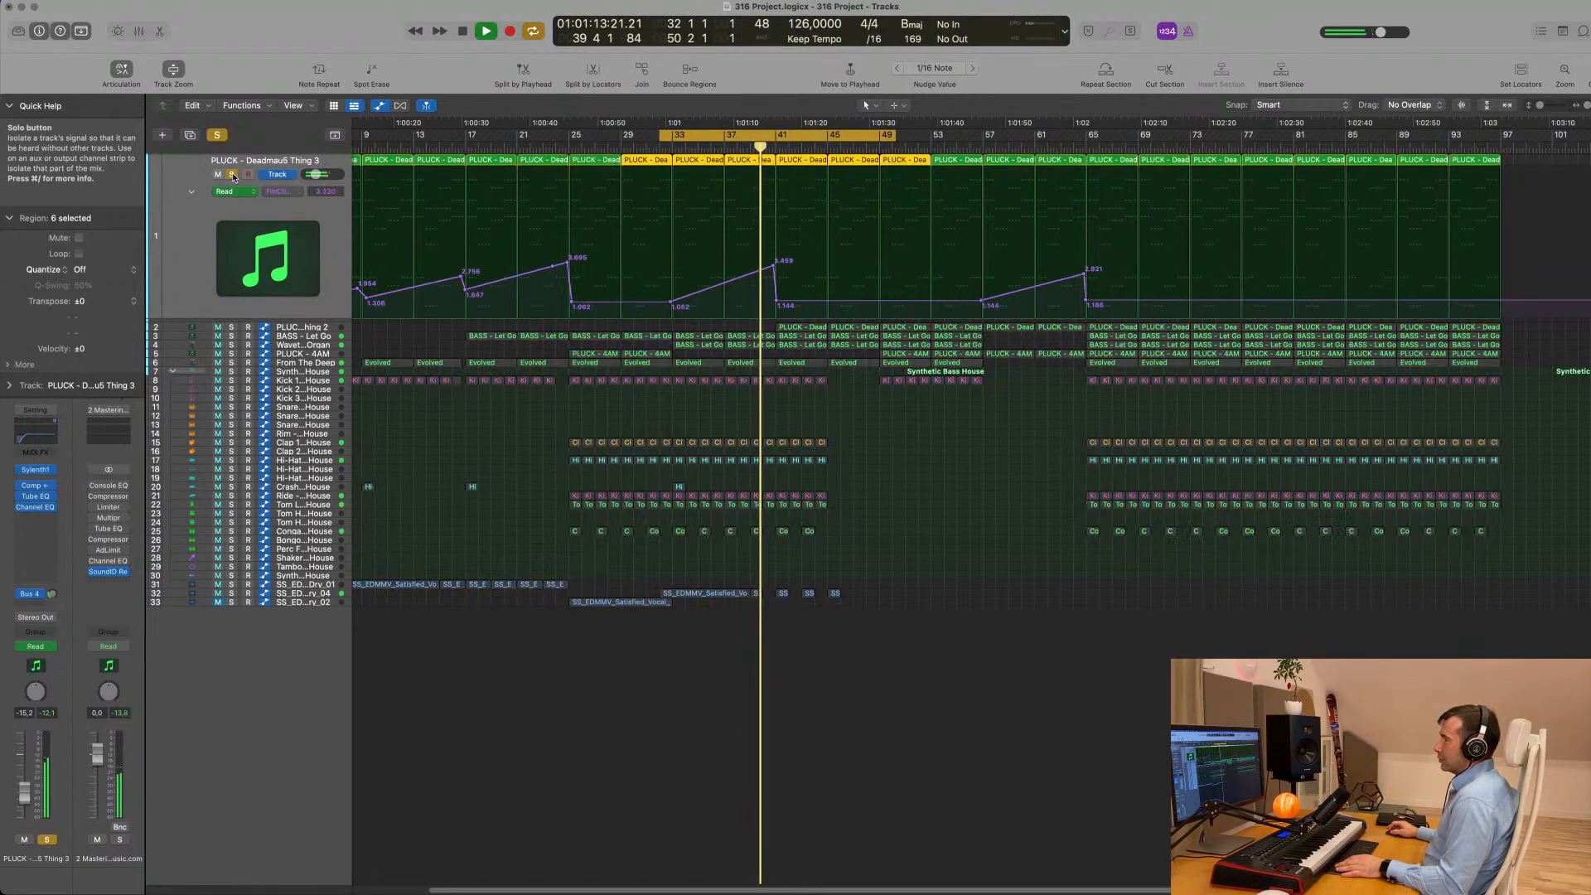
click(232, 176)
click(231, 328)
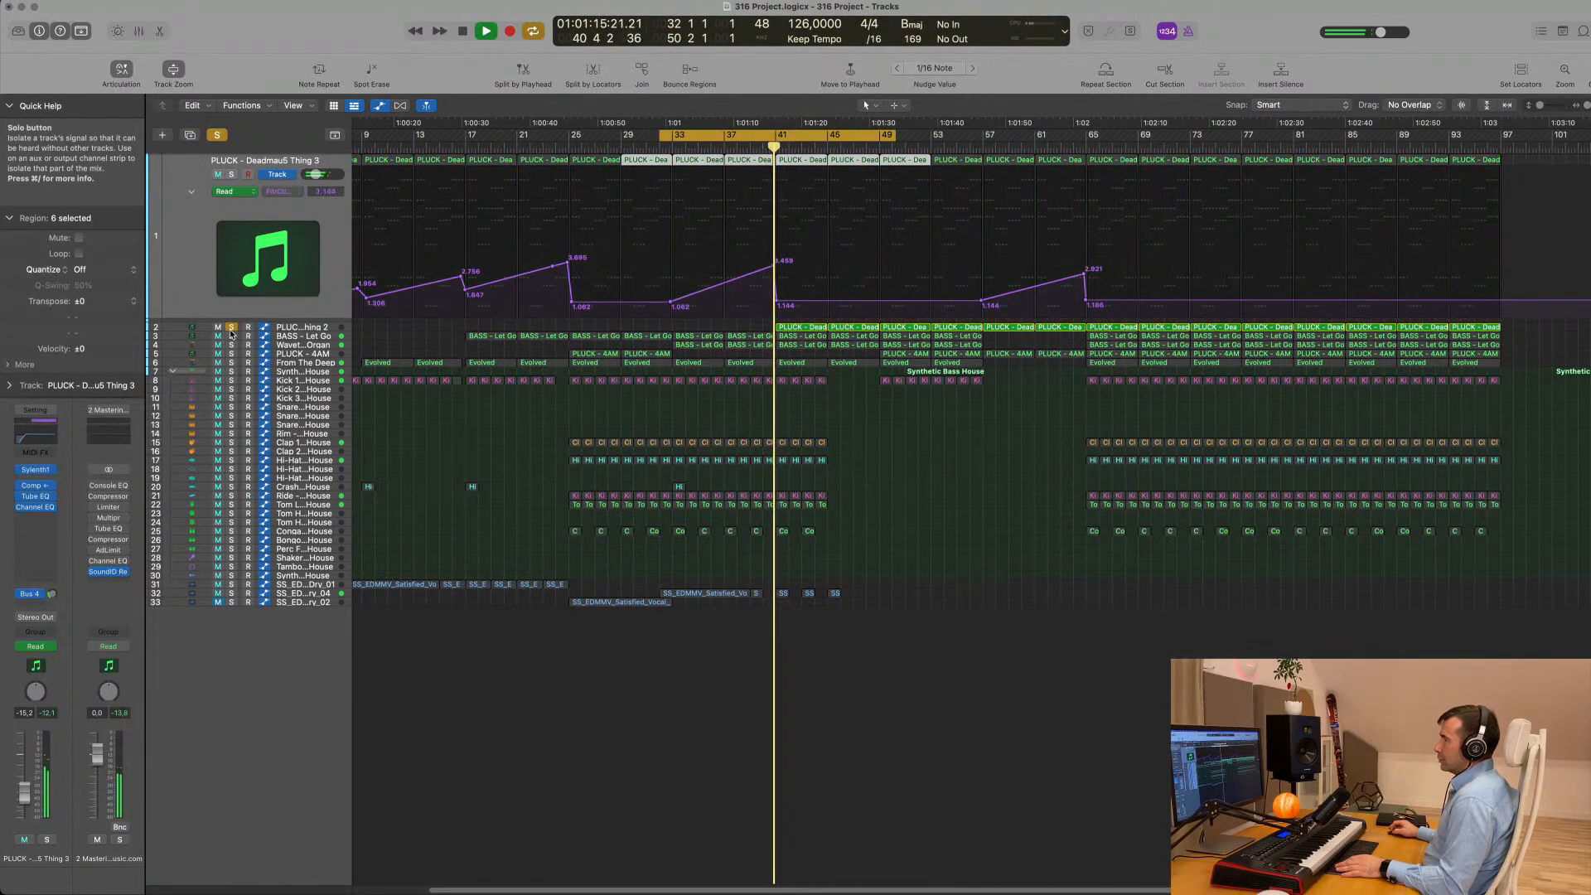
click(232, 333)
click(233, 335)
click(232, 336)
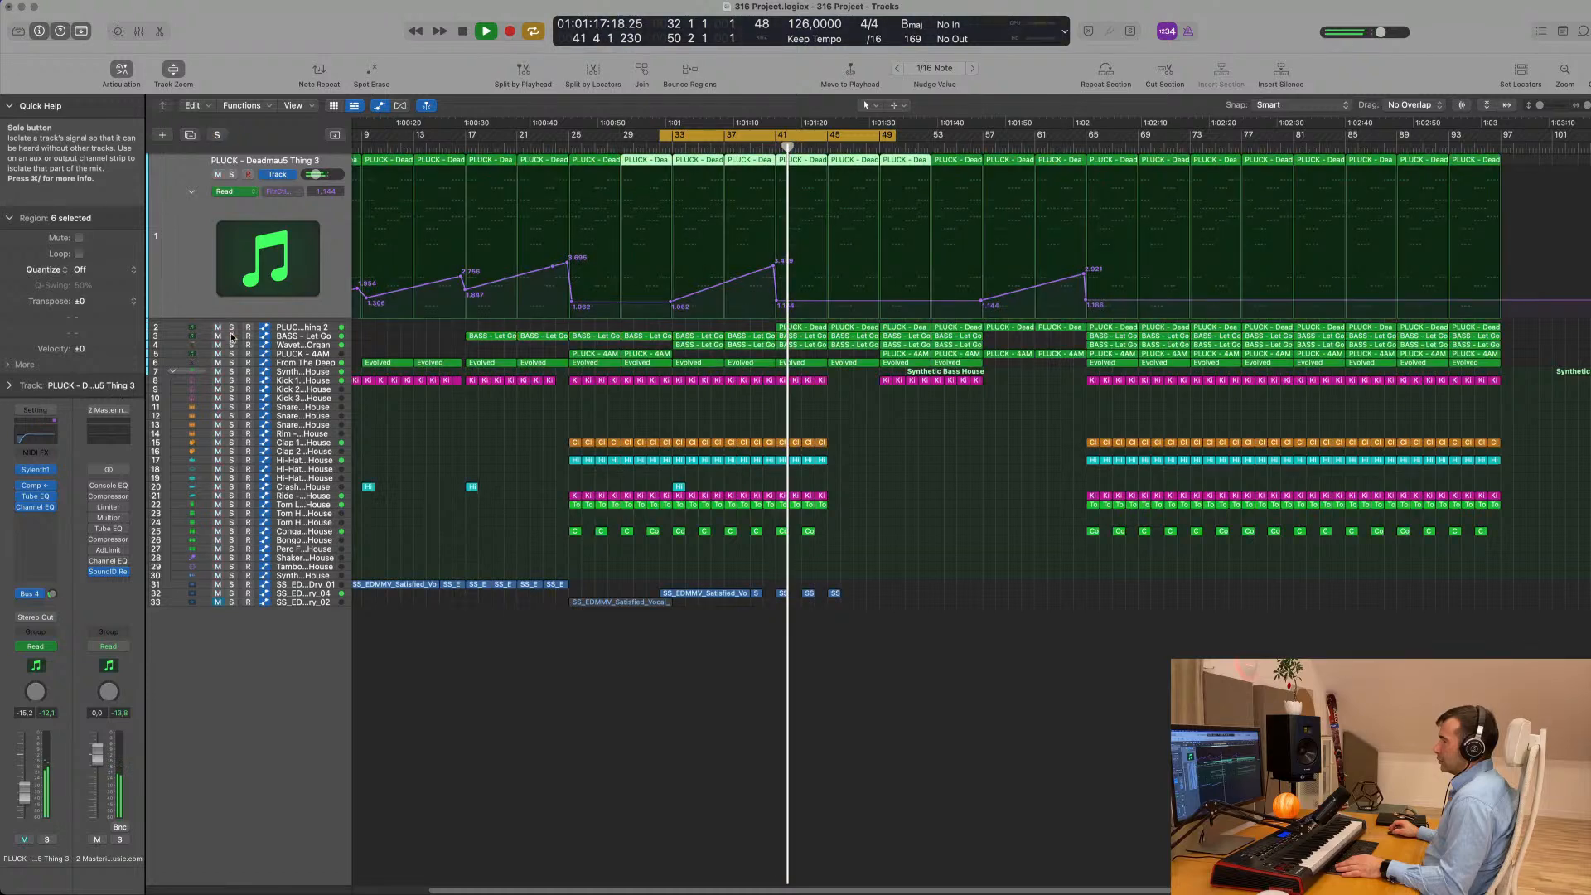
click(233, 336)
click(233, 336)
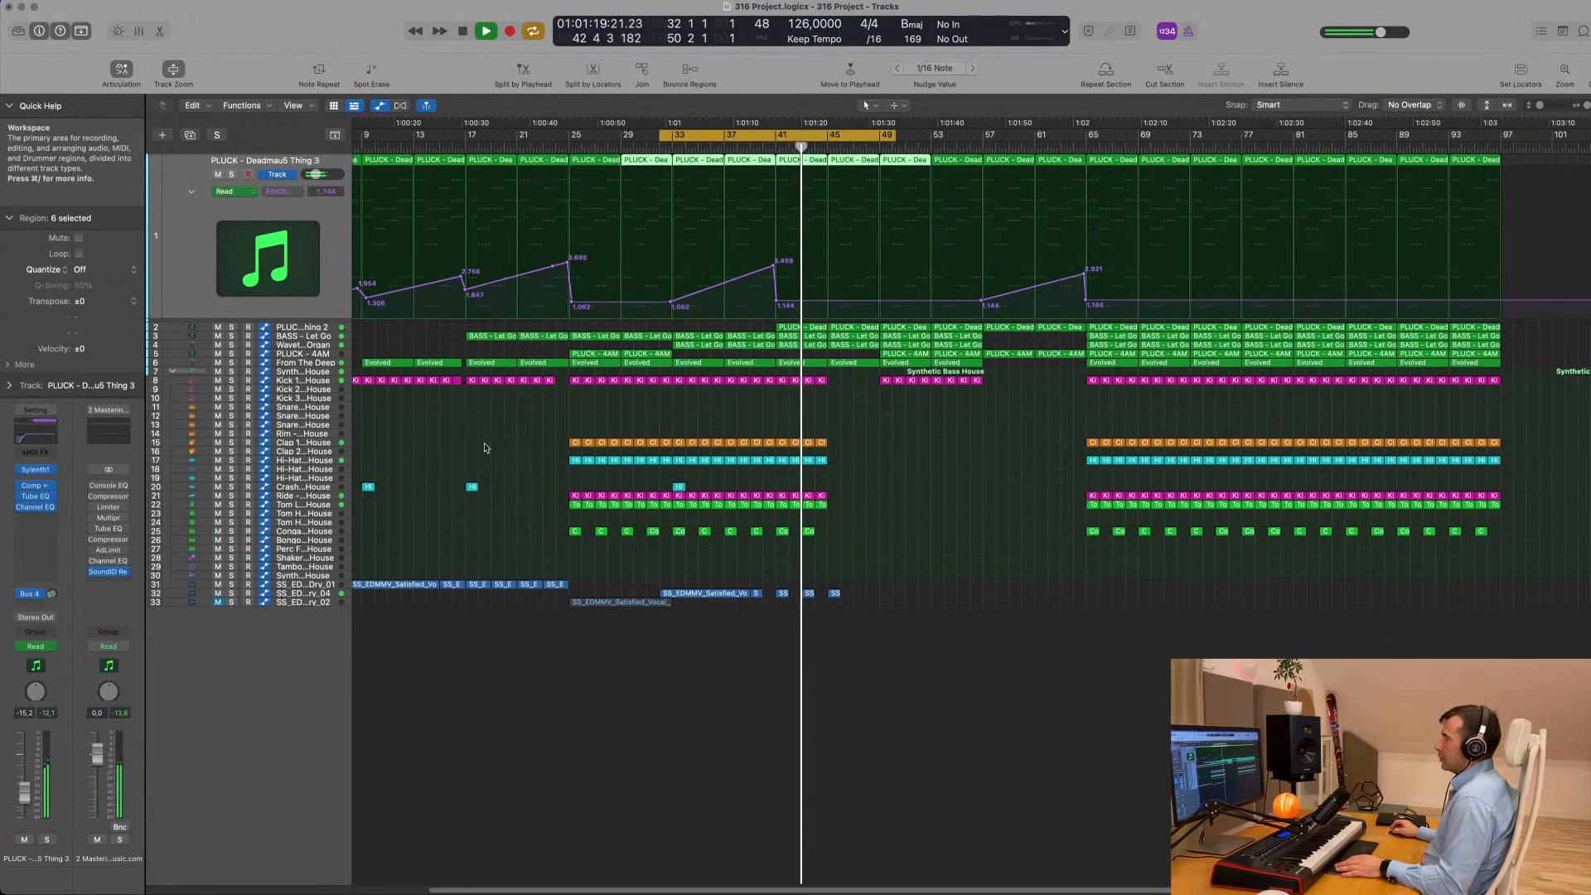
- Open the mixer, restart playback and check the From The Deep and Synthetic Bass House channels against the mix
key(space)
key(x)
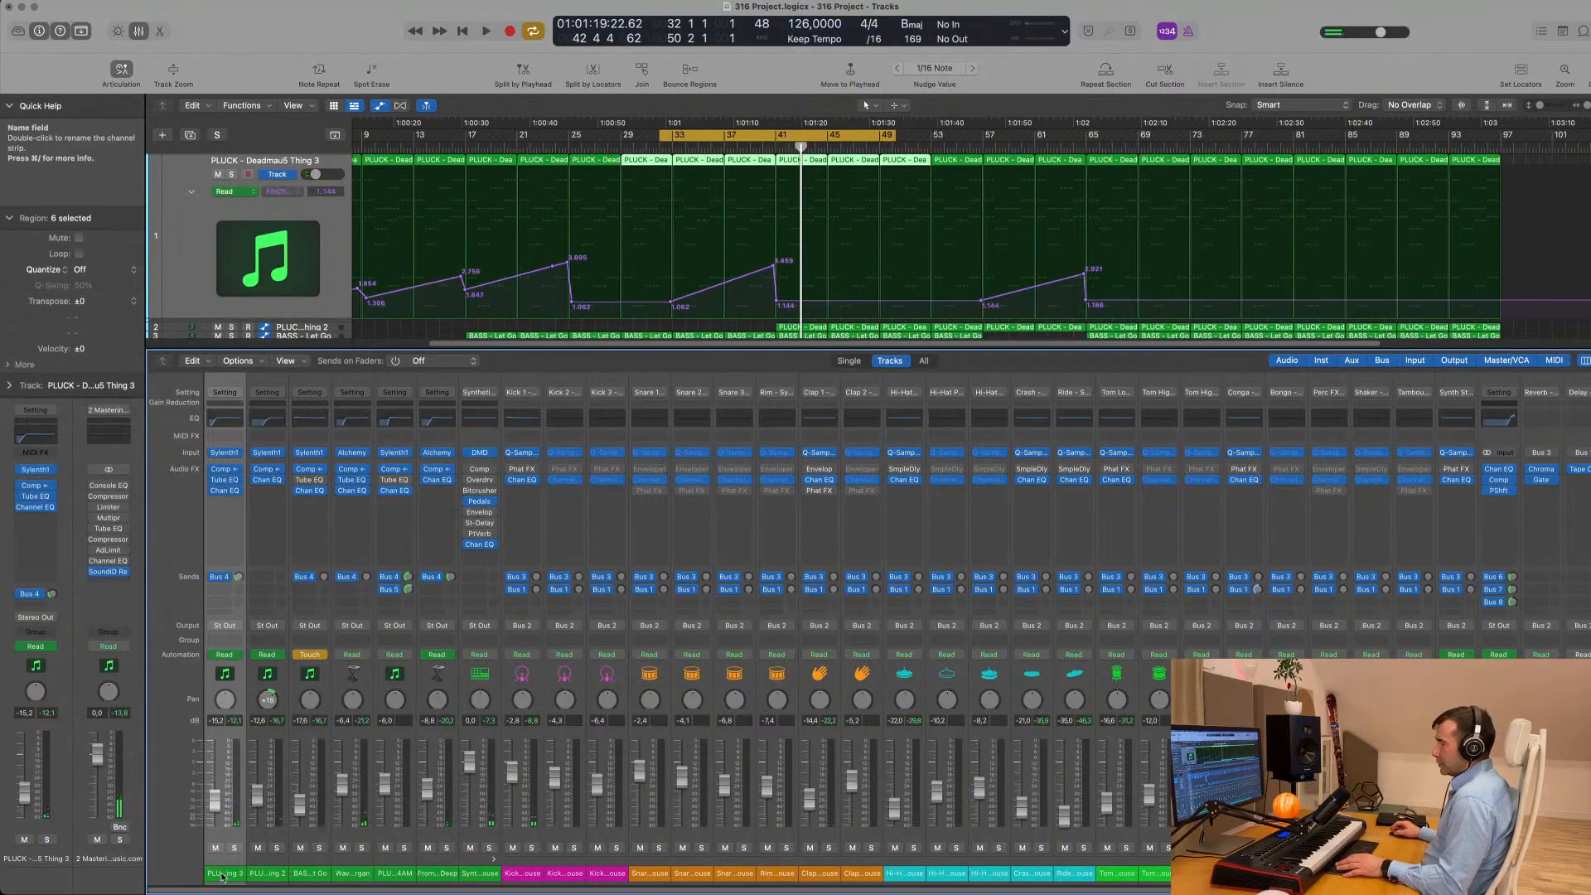
key(space)
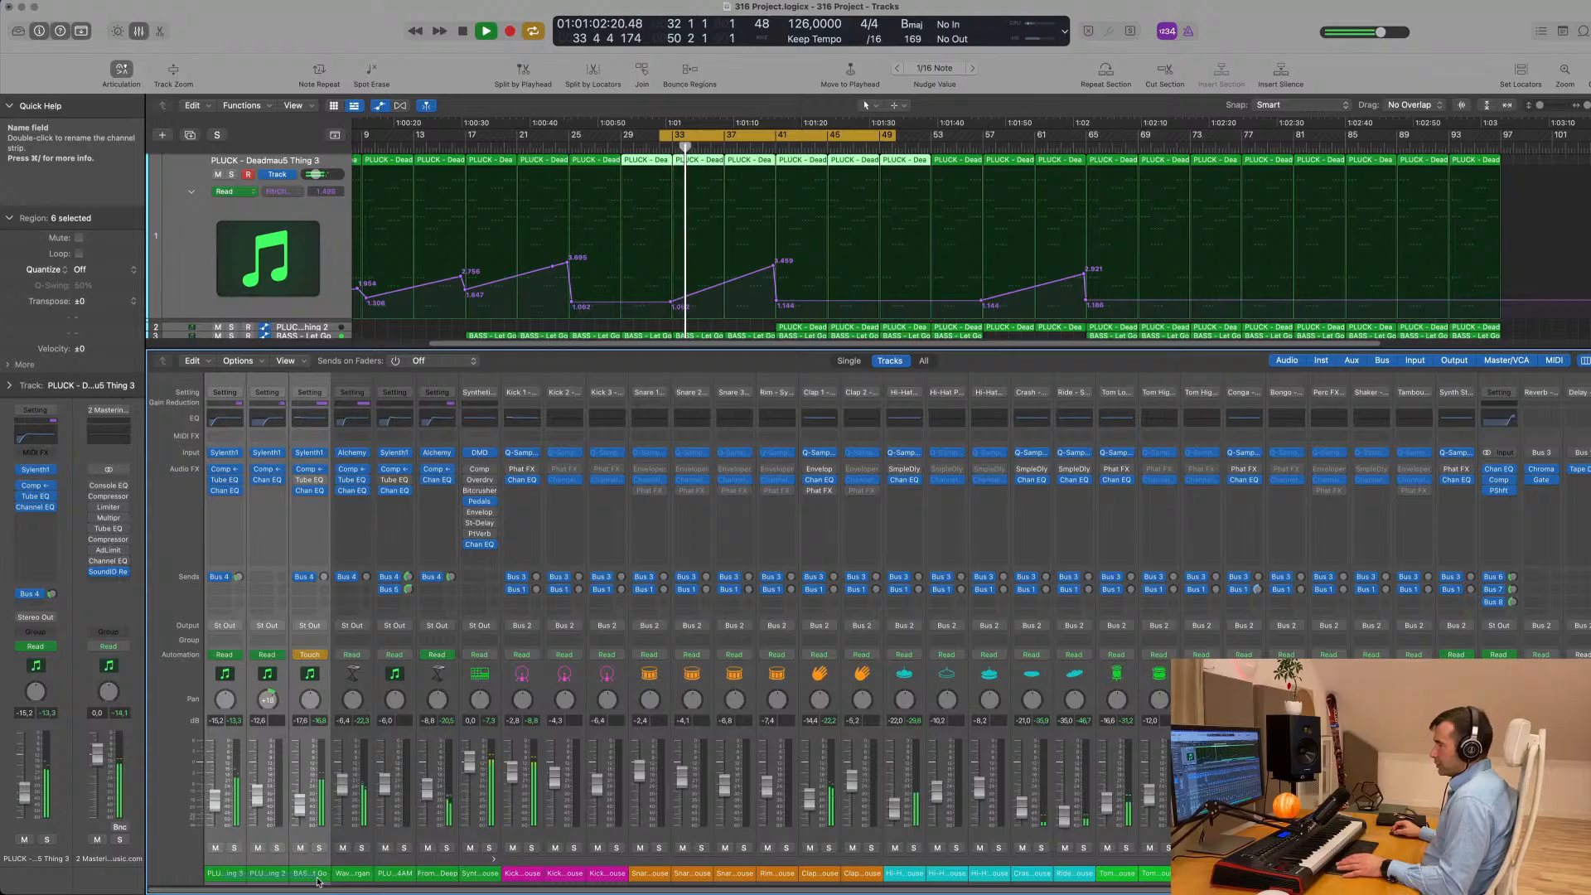
click(447, 848)
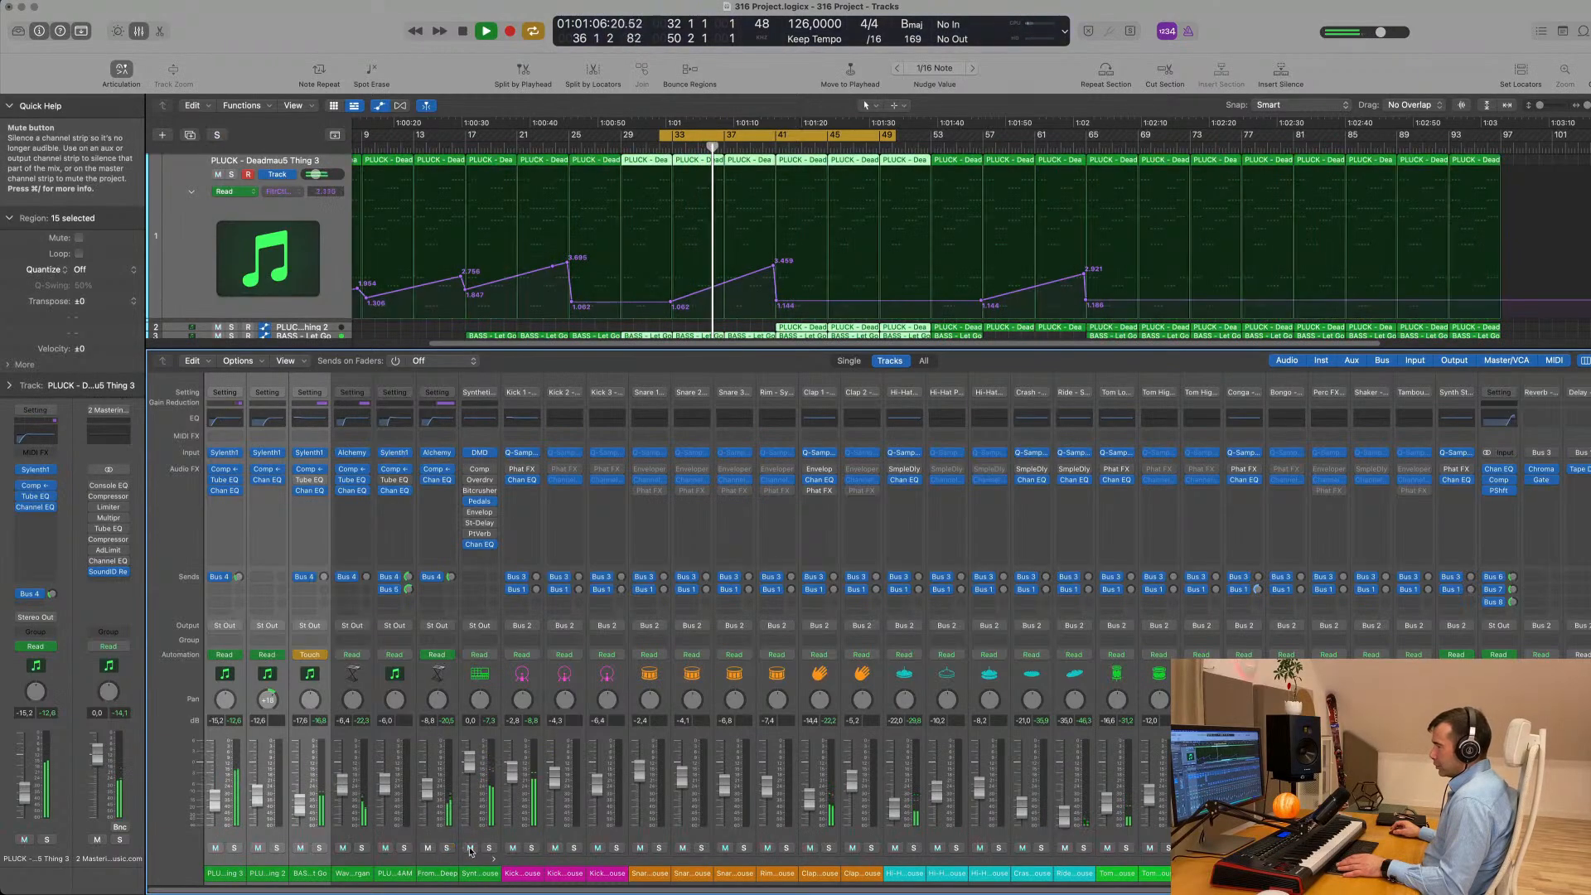
click(489, 847)
click(489, 848)
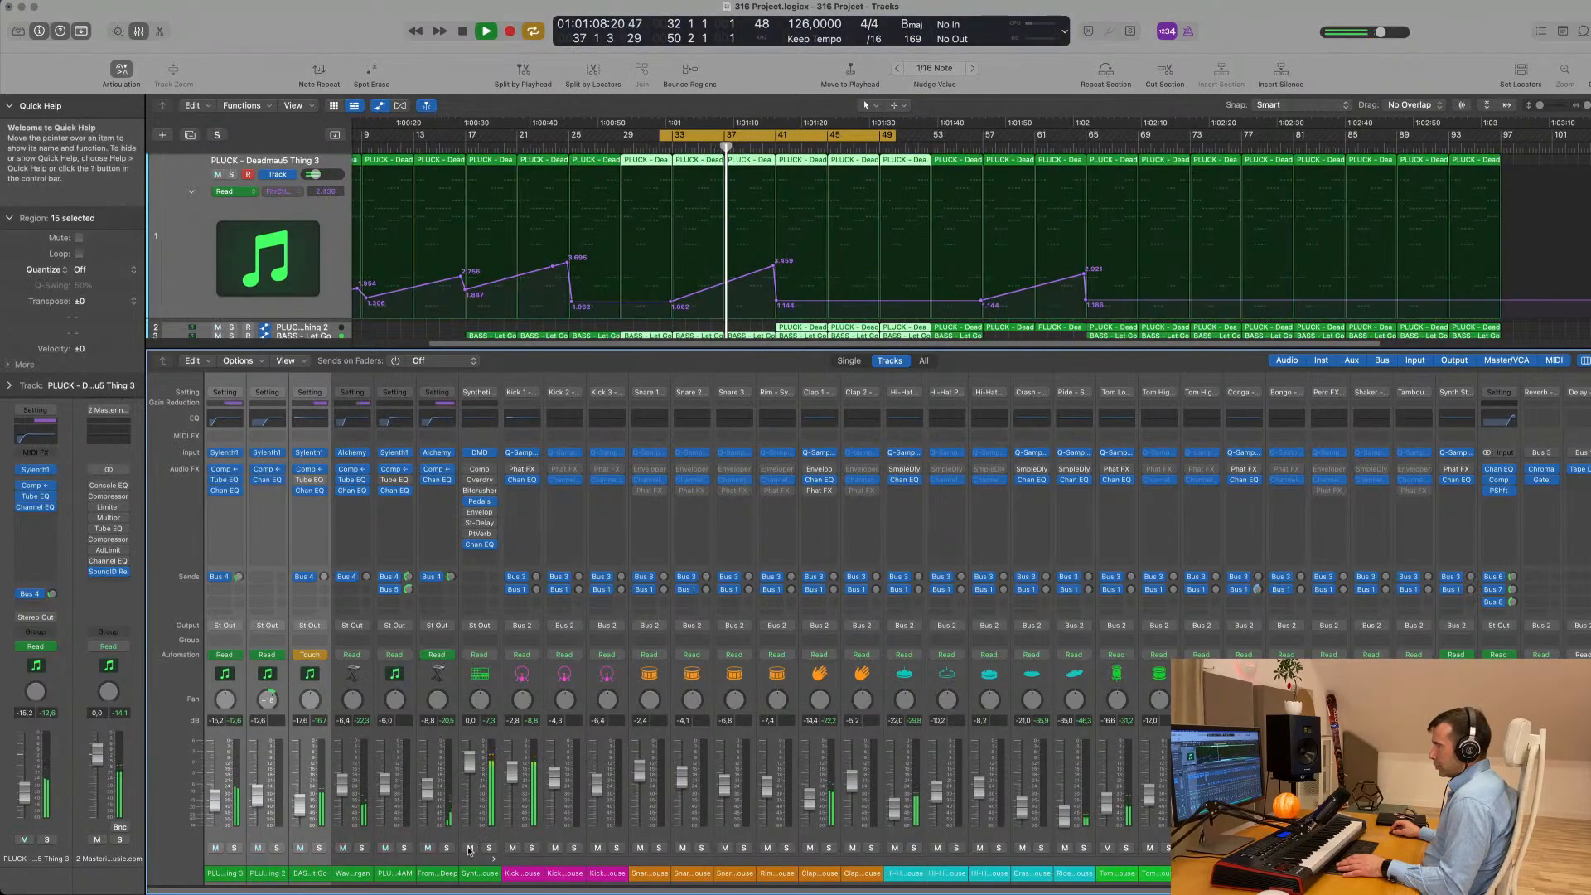
scroll(349, 304, down, 5)
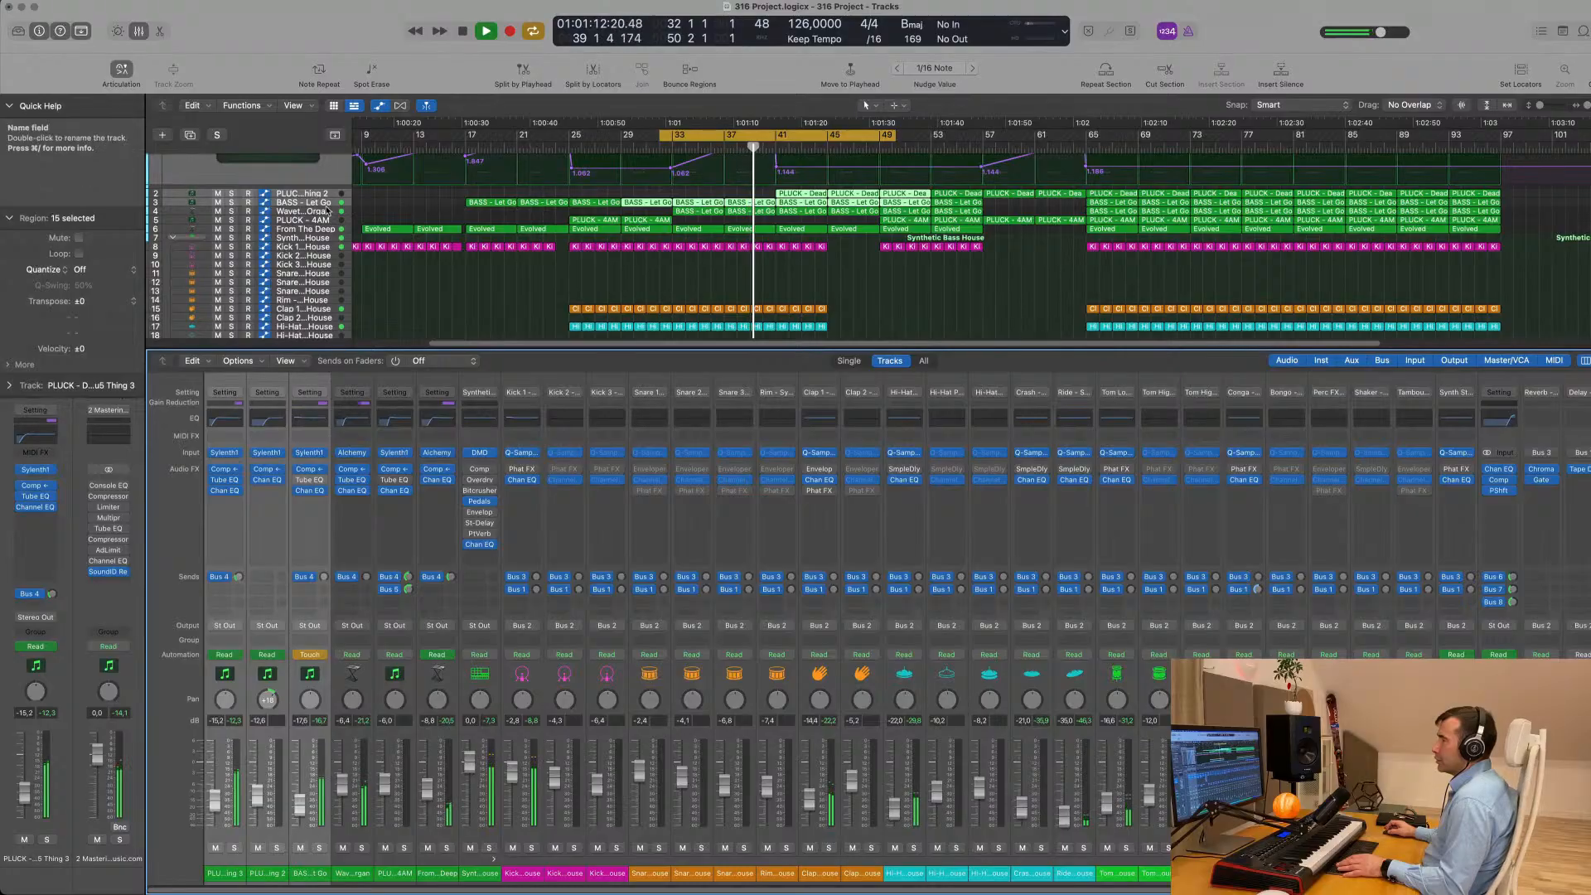
- Move the BASS - Let Go track below the Wavetable Organ and restart playback from the cycle start
click(326, 203)
drag(330, 222, 475, 279)
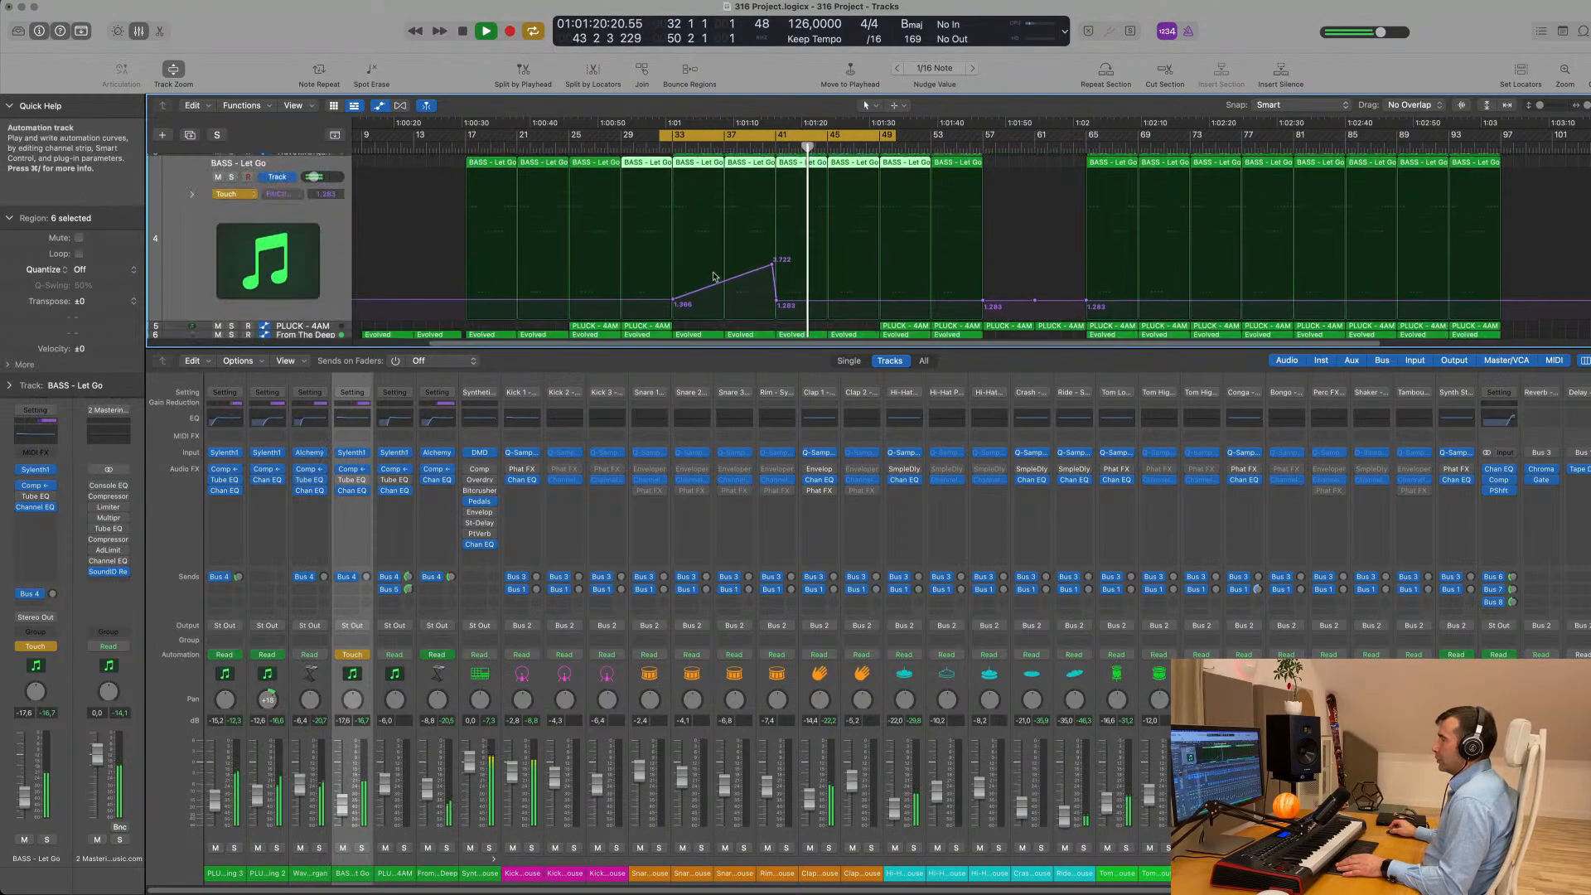
scroll(580, 281, down, 1)
scroll(663, 283, up, 3)
key(space)
key(space)
scroll(695, 283, down, 5)
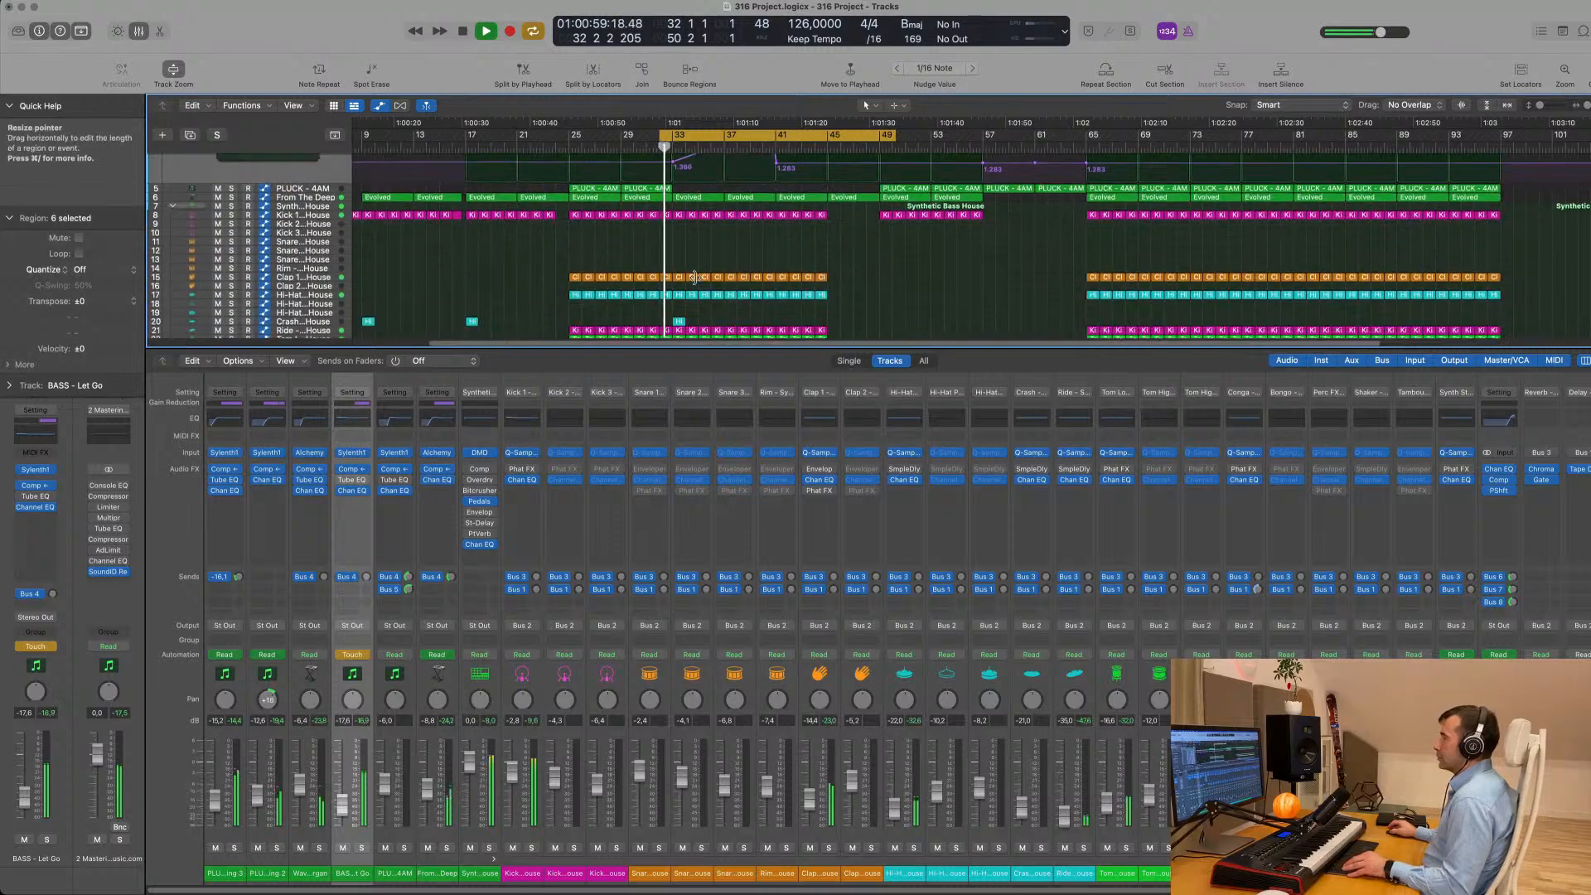
- Move the BASS - Let Go track below the From The Deep track
scroll(695, 283, up, 4)
scroll(695, 282, down, 1)
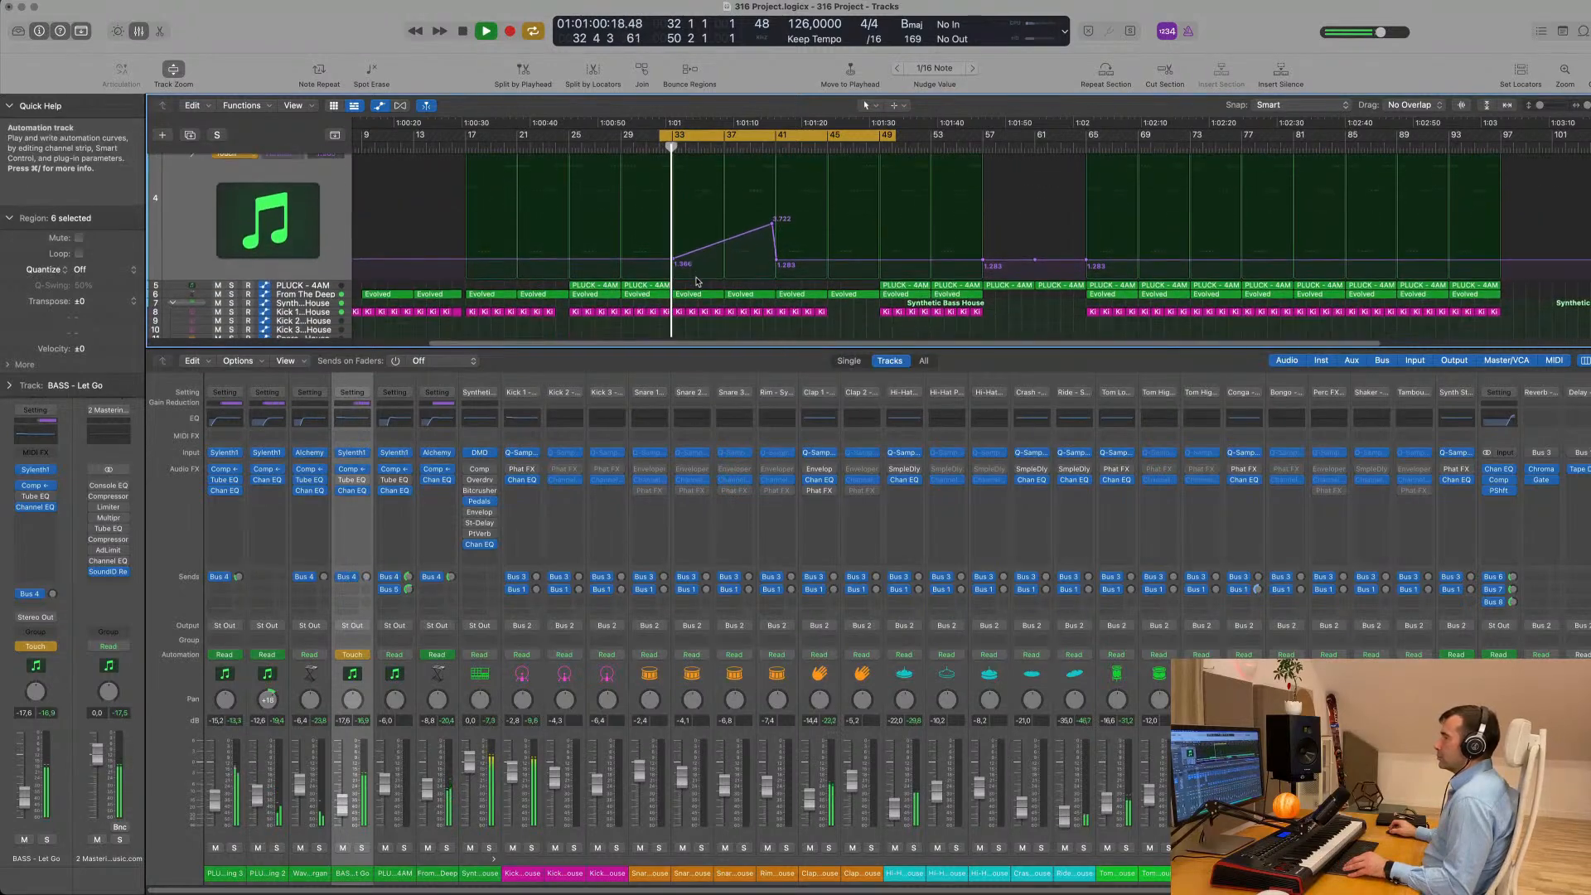
click(335, 294)
scroll(346, 257, up, 3)
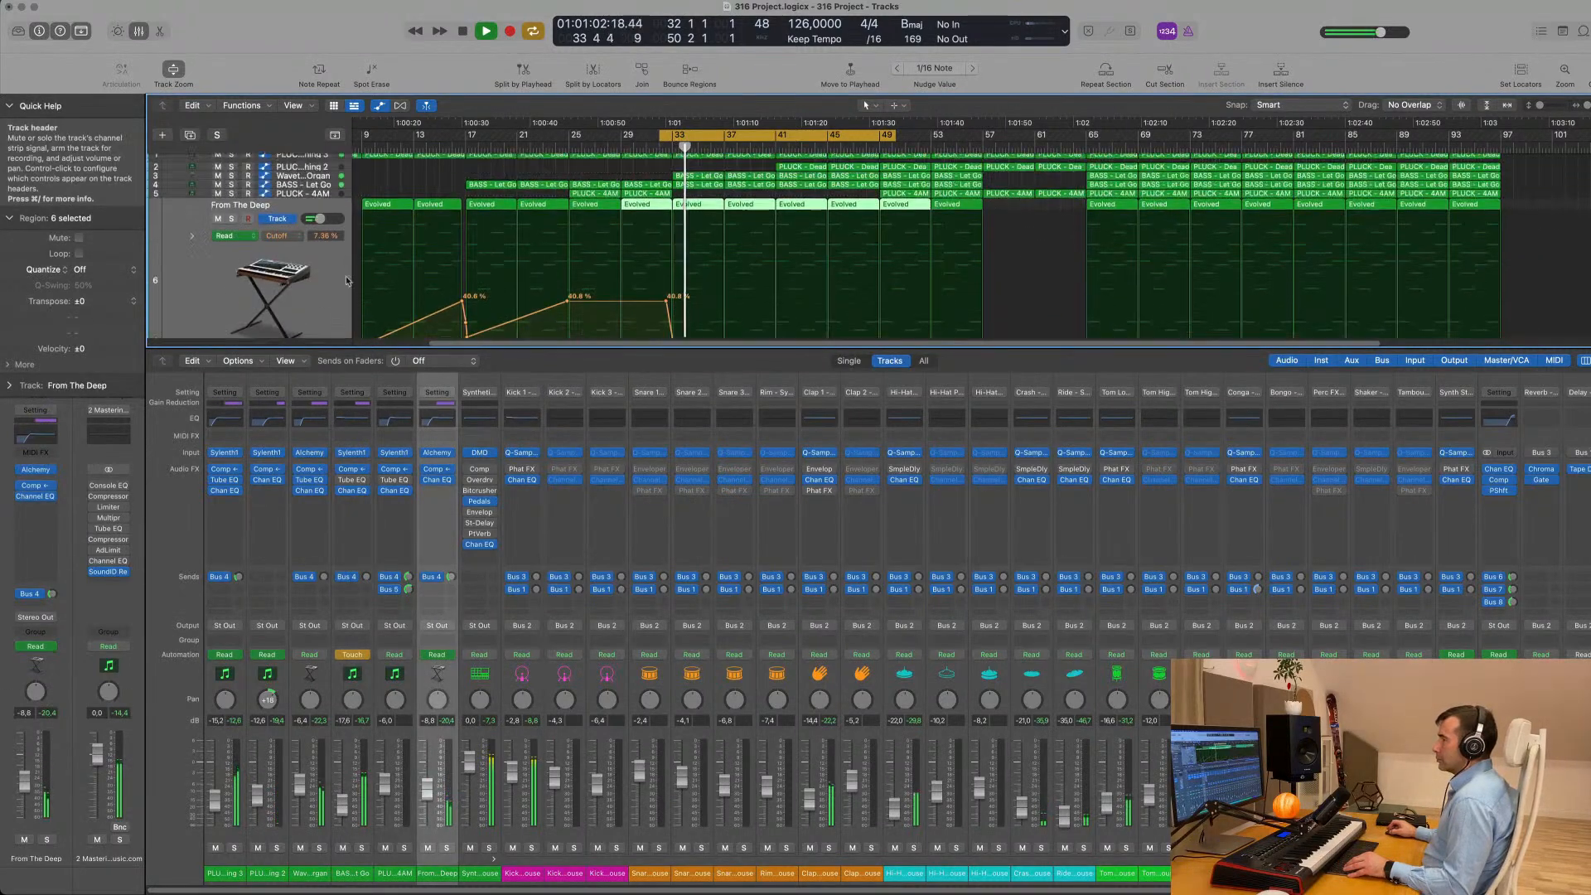
click(325, 189)
scroll(326, 249, down, 3)
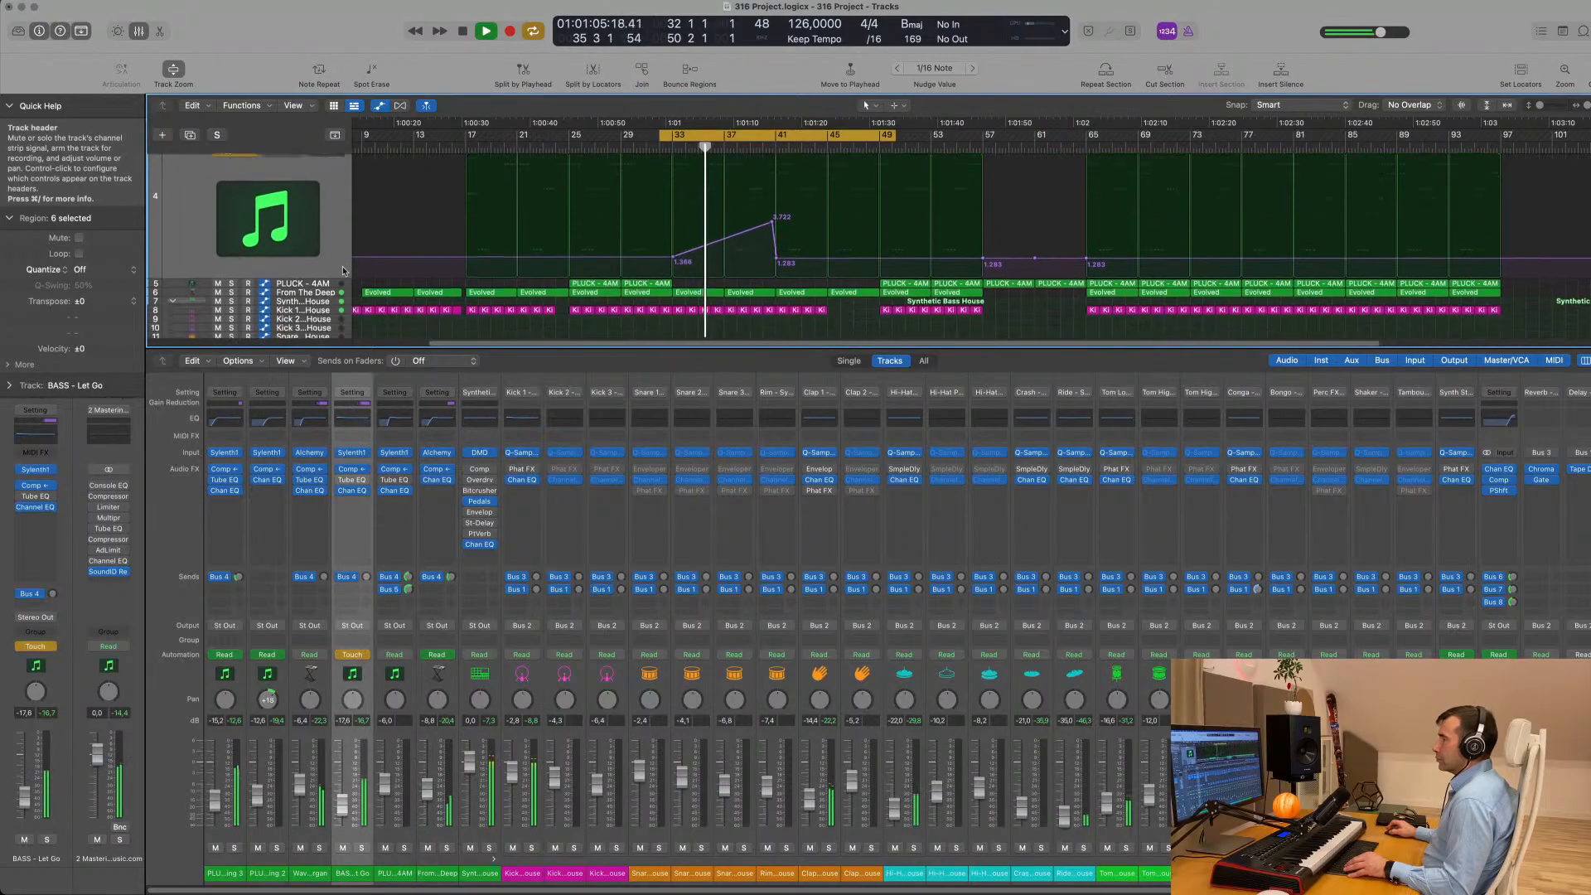
drag(326, 258, 324, 279)
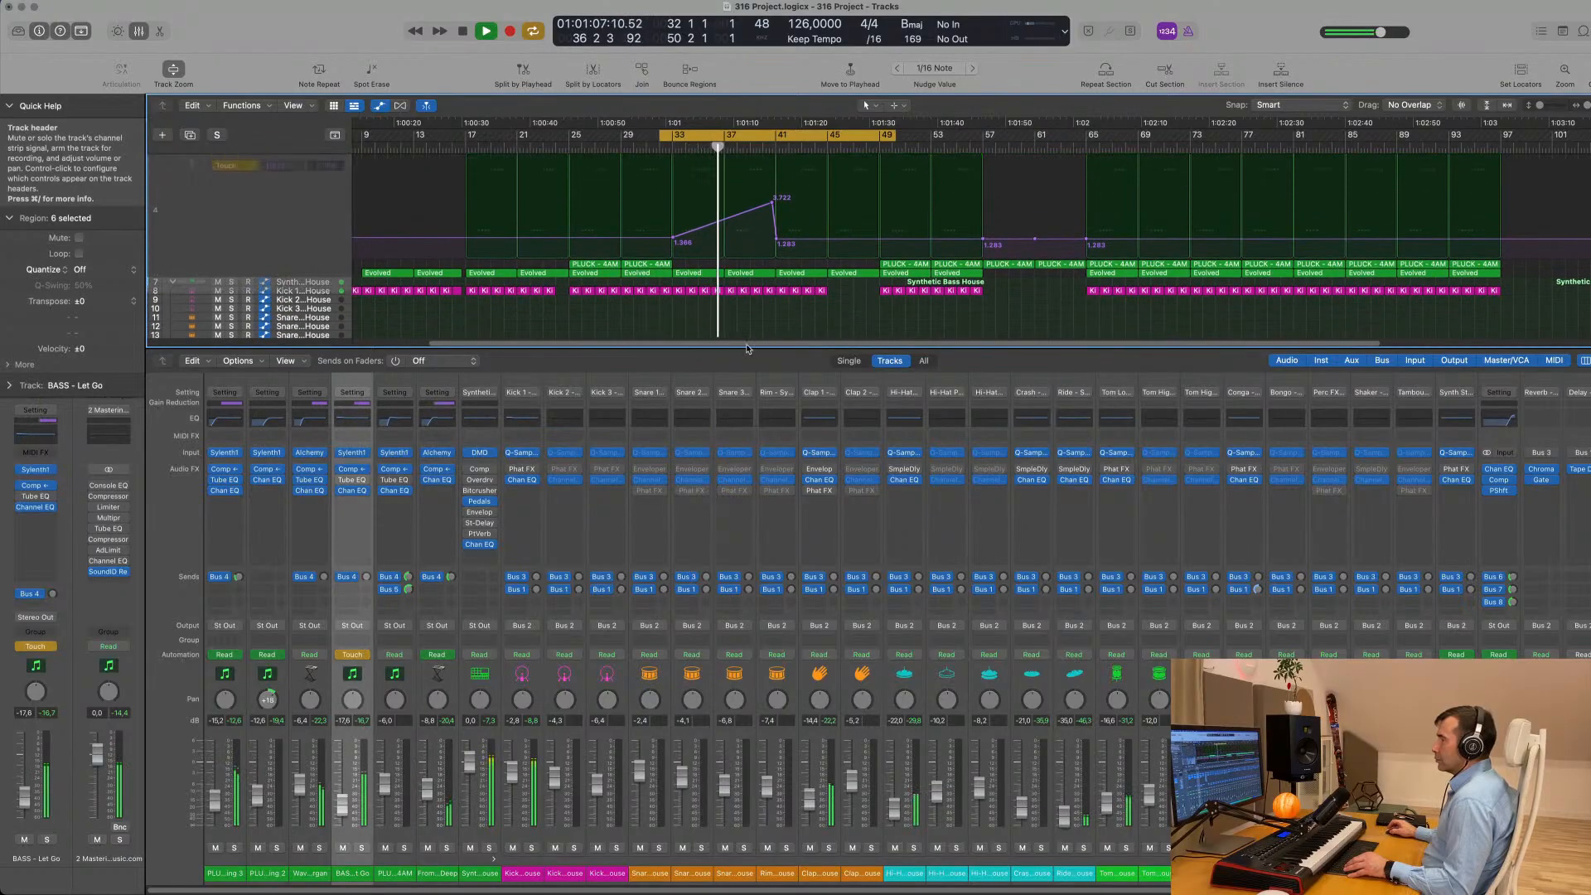
drag(748, 348, 733, 326)
- Close the mixer and listen to the arrangement with the reordered tracks, restarting playback from the cycle start
key(super+Left)
scroll(755, 316, up, 2)
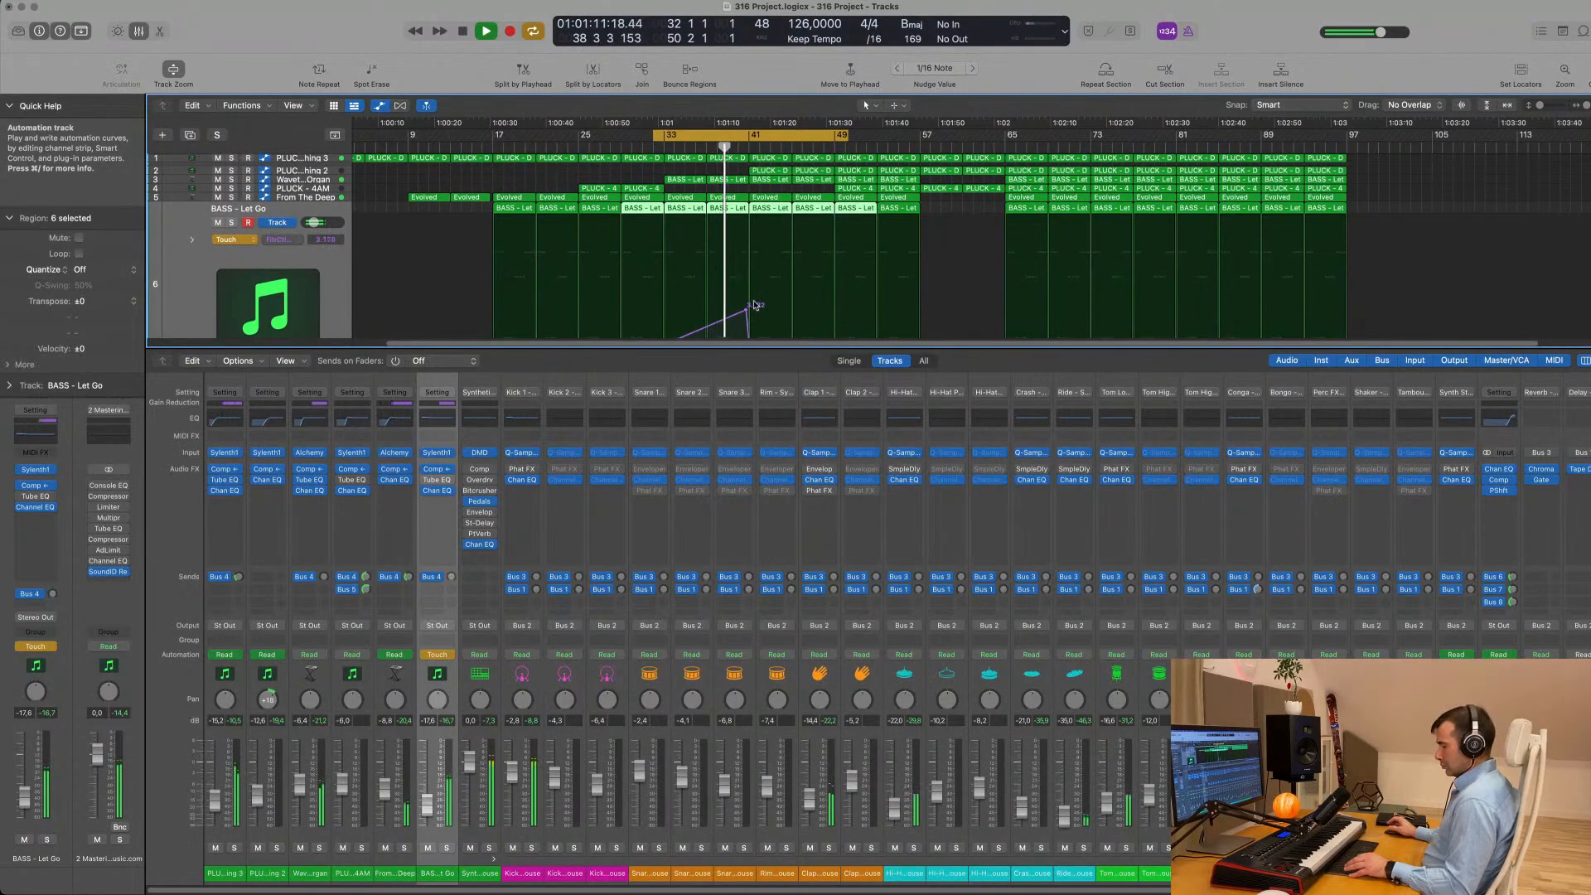
key(x)
key(super+Right)
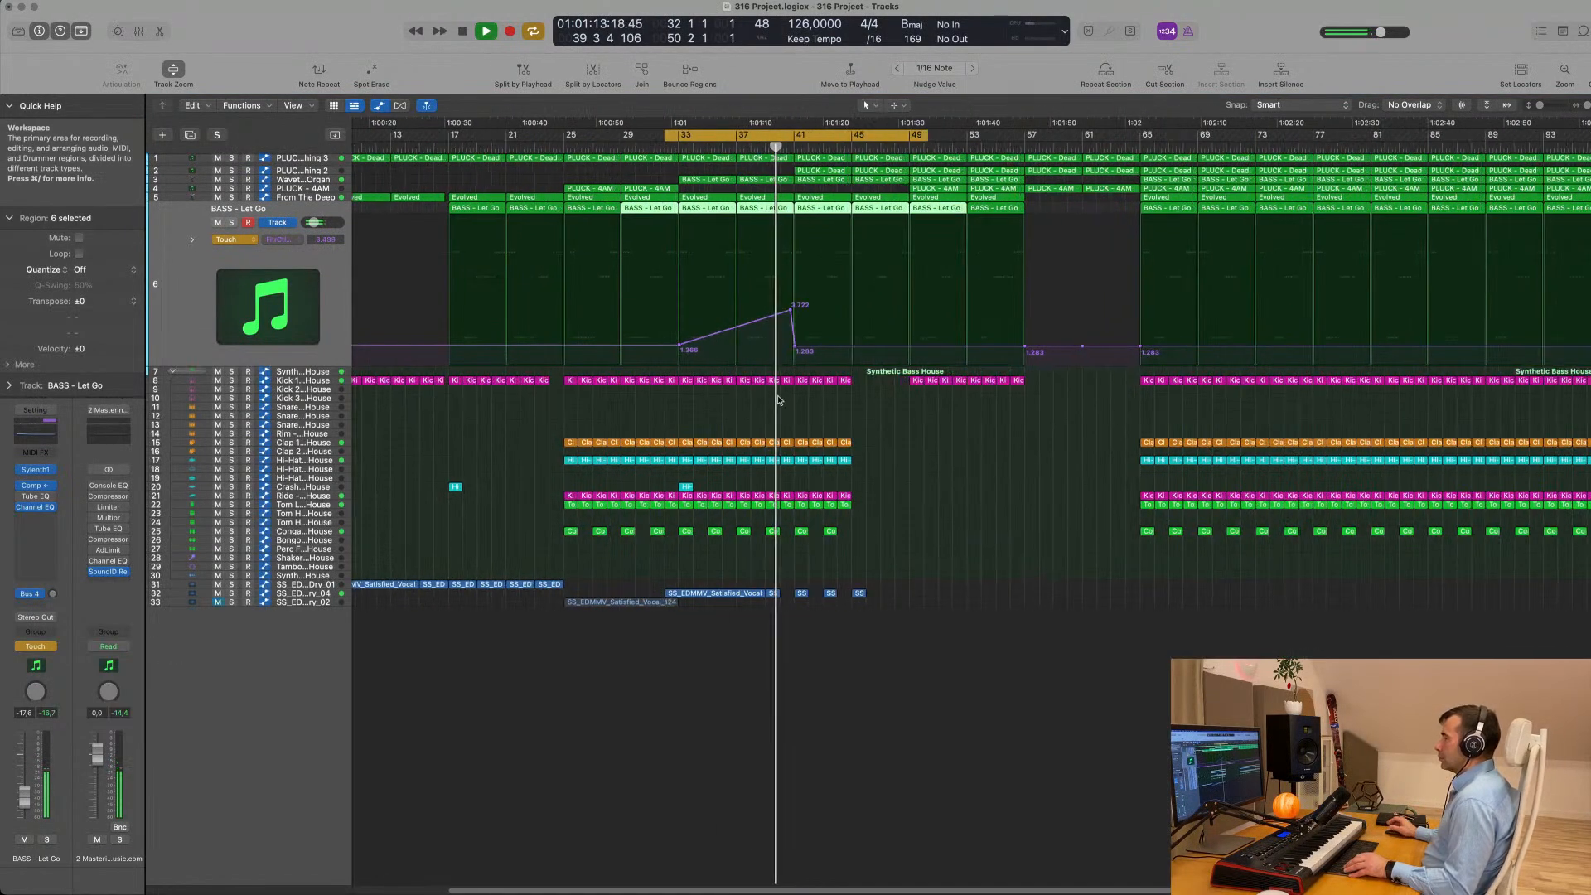
key(space)
key(space)
key(super+Left)
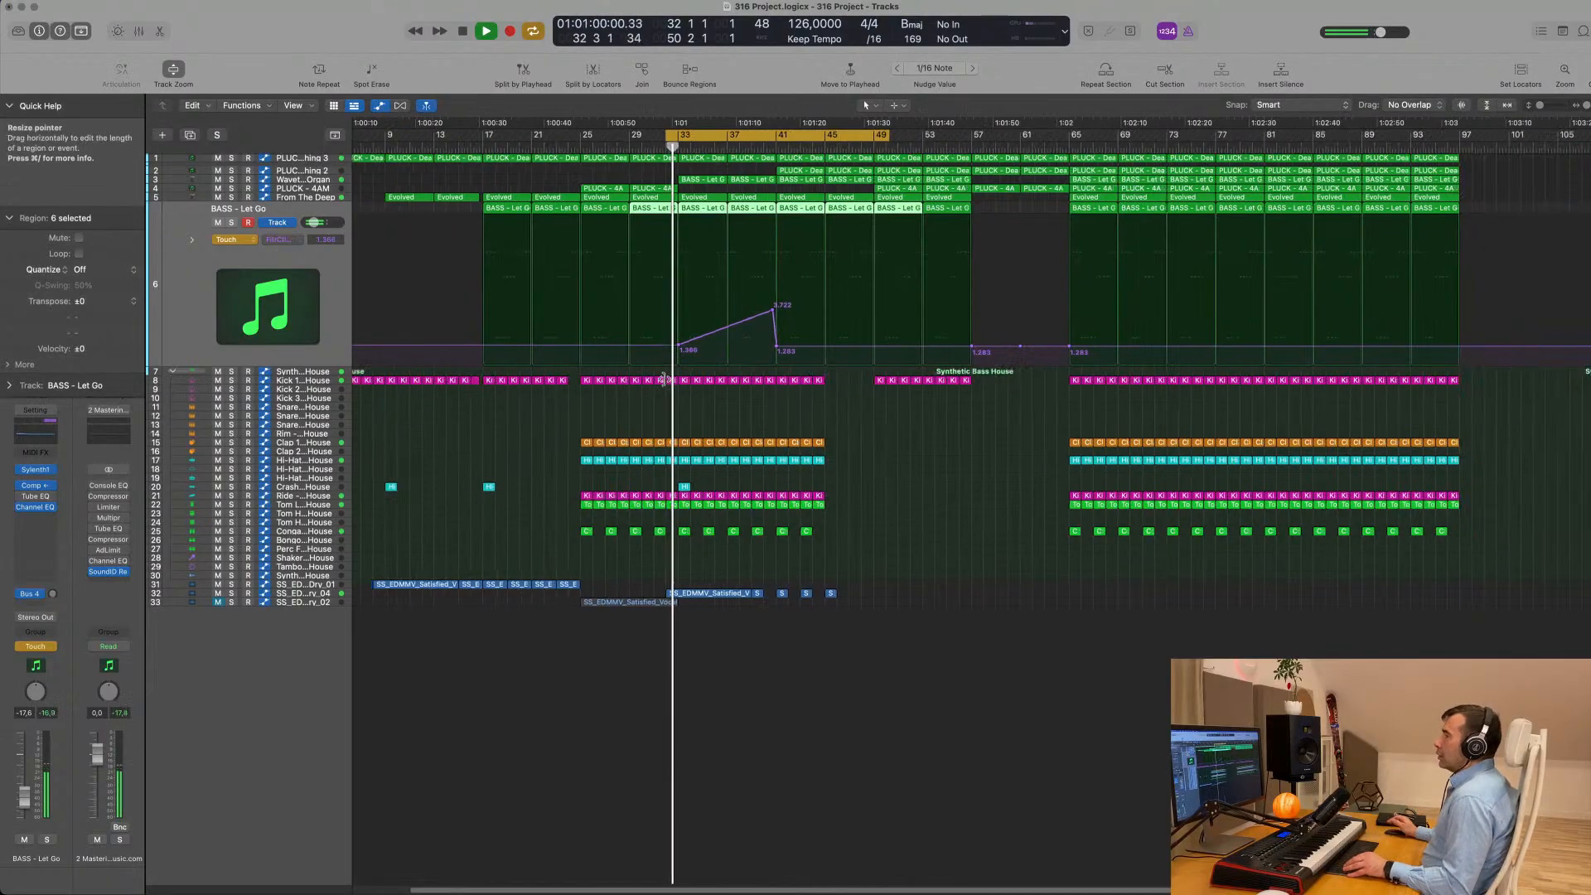
- Set the BASS - Let Go track's automation mode to Read and stop playback
click(234, 239)
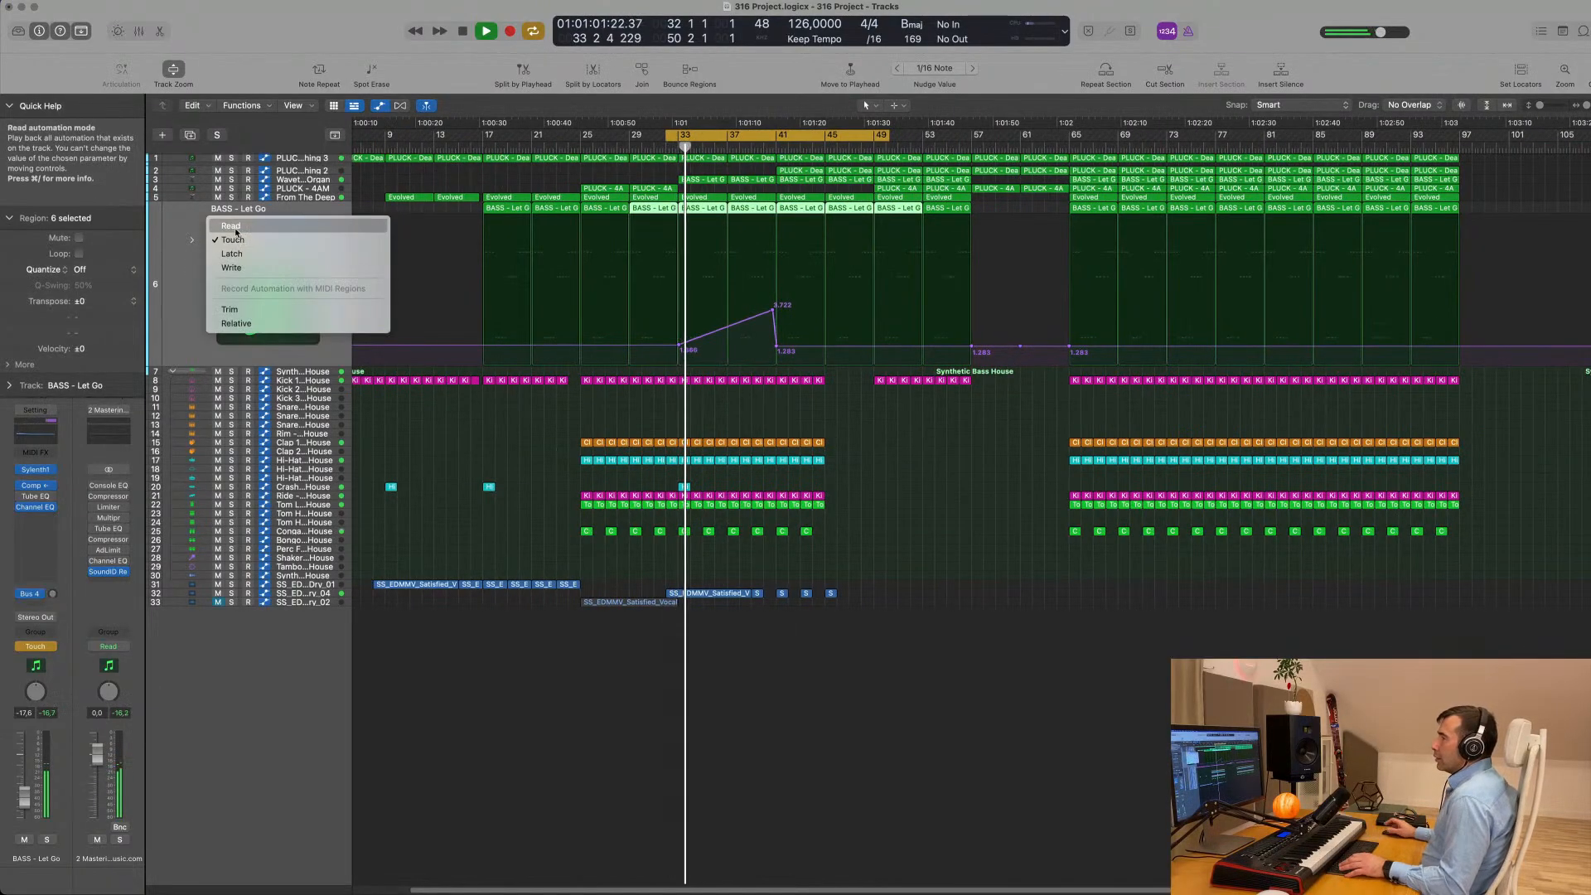
click(236, 226)
key(space)
- Open the mixer and route the outputs of the five channels from PLUCK - Deadmau5 Thing 3 through From The Deep to Bus 10
key(x)
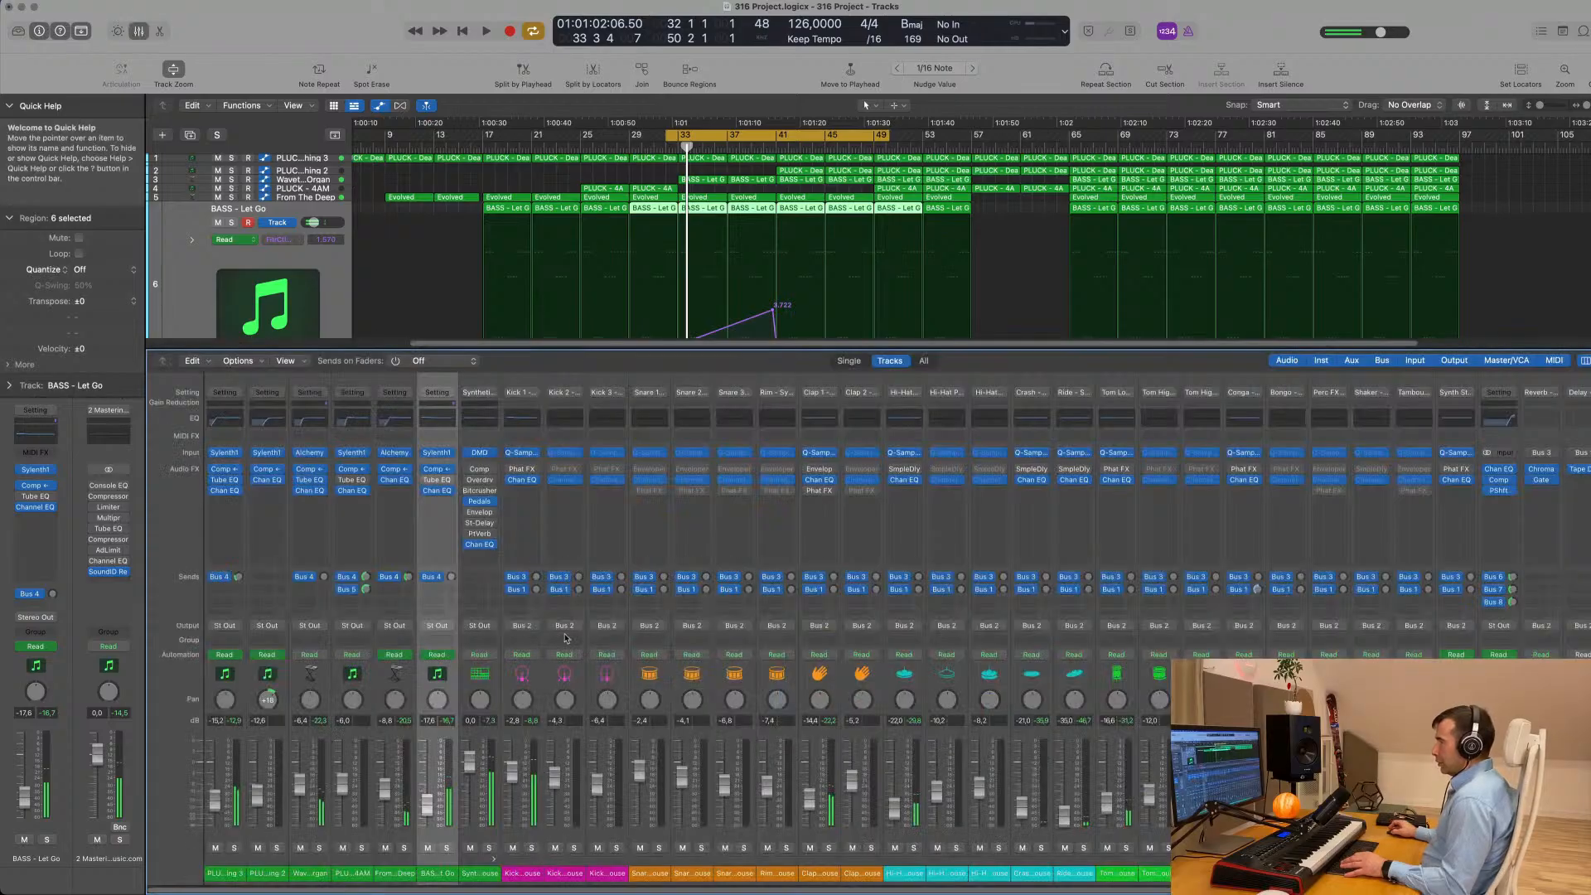
click(389, 874)
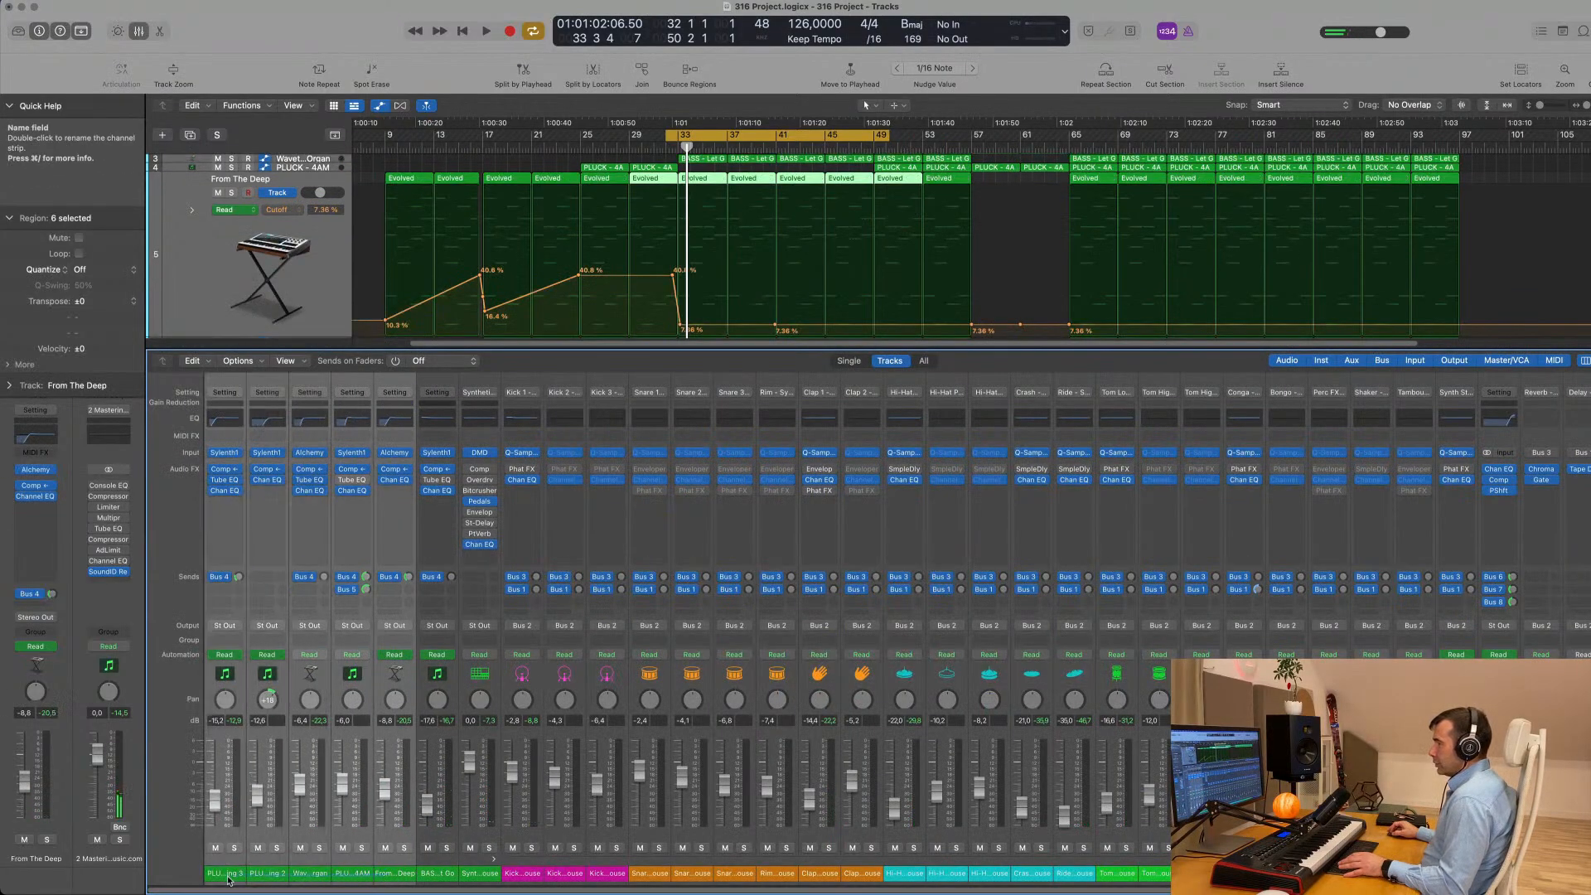
click(397, 627)
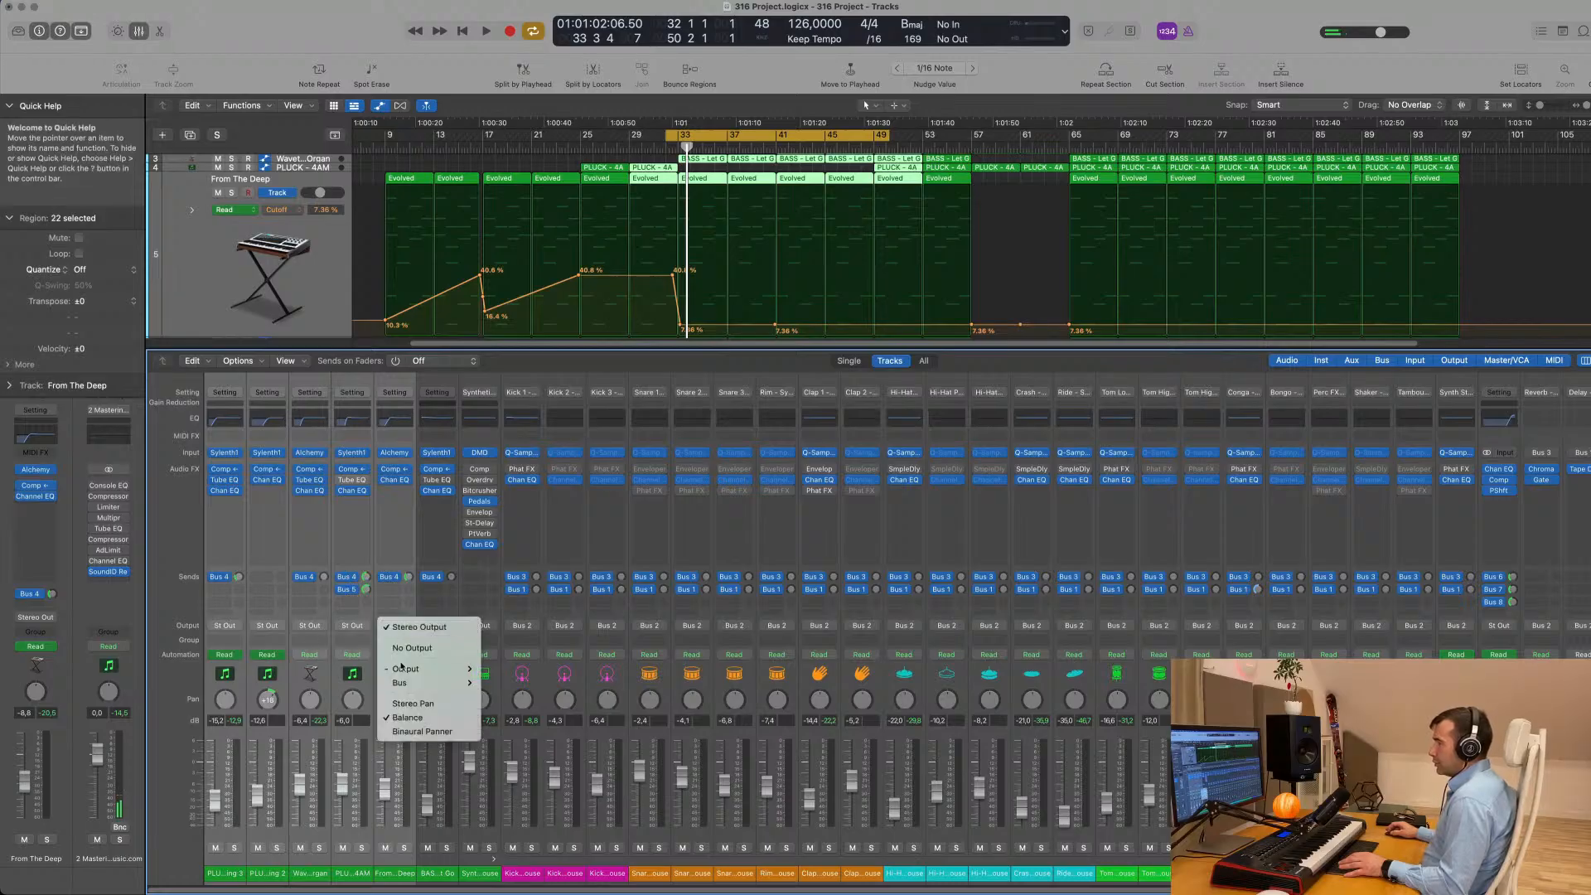
mouse_move(415, 683)
click(529, 469)
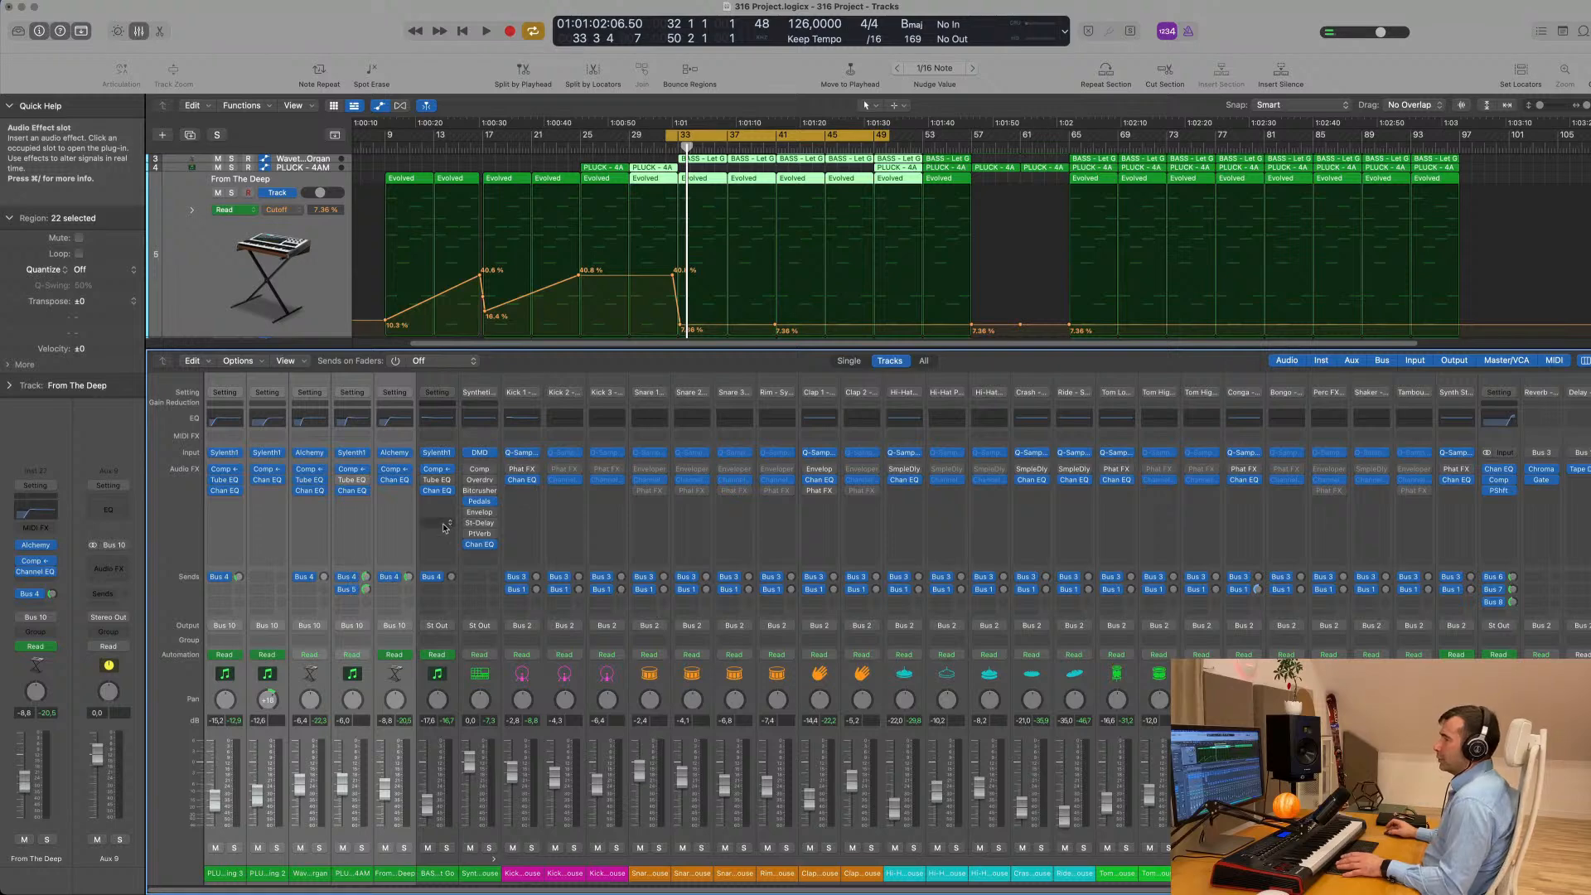
- Listen to the mix with the Bus 10 routing, restarting playback from the cycle start
key(space)
scroll(725, 301, down, 15)
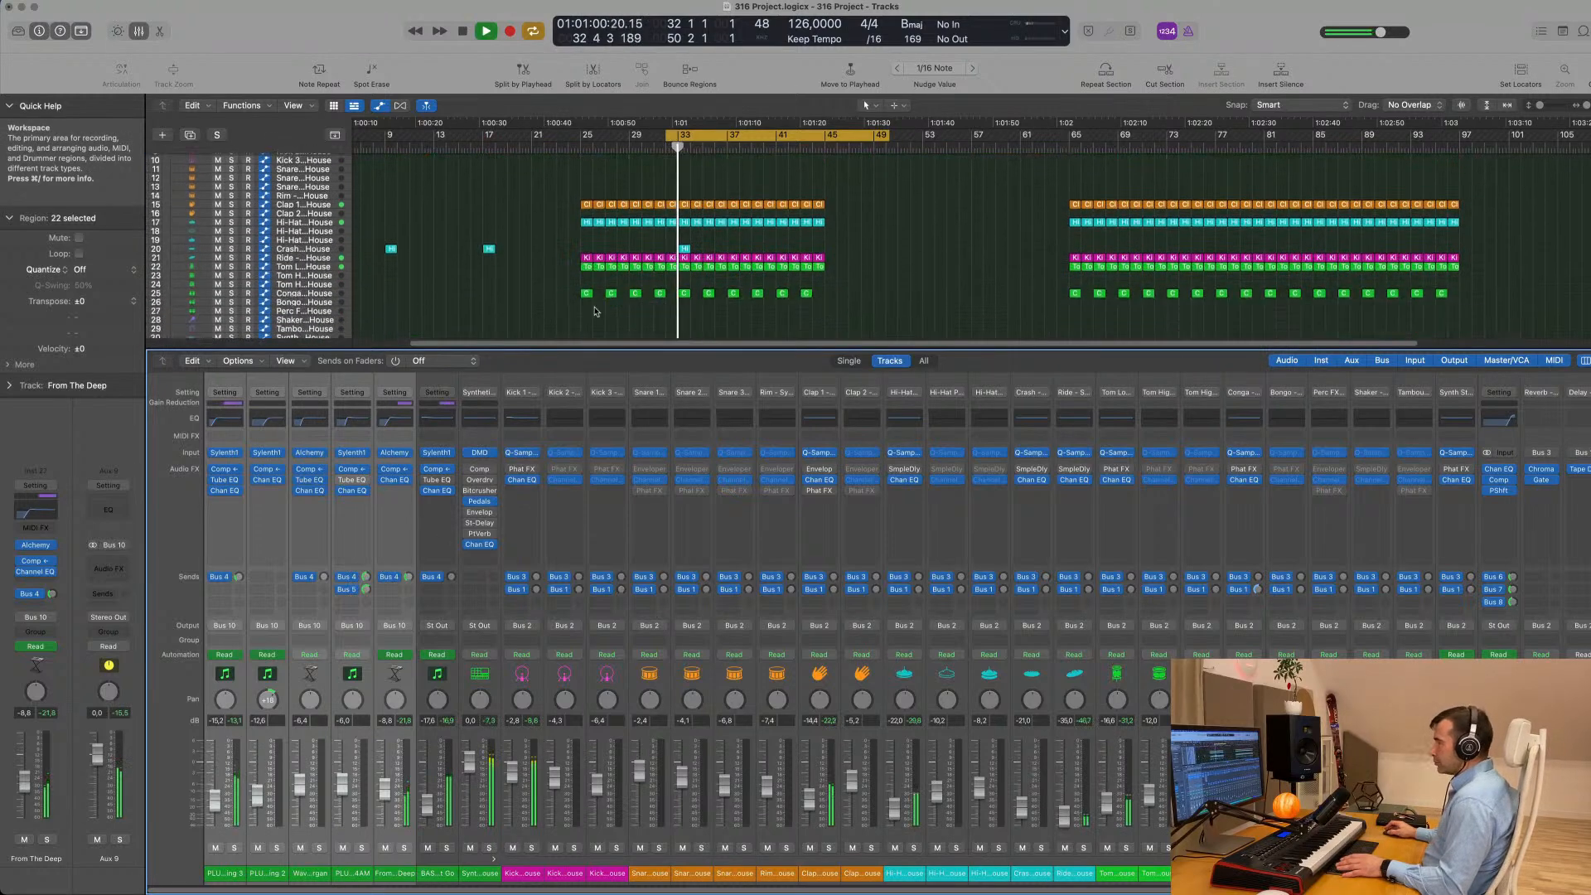
key(space)
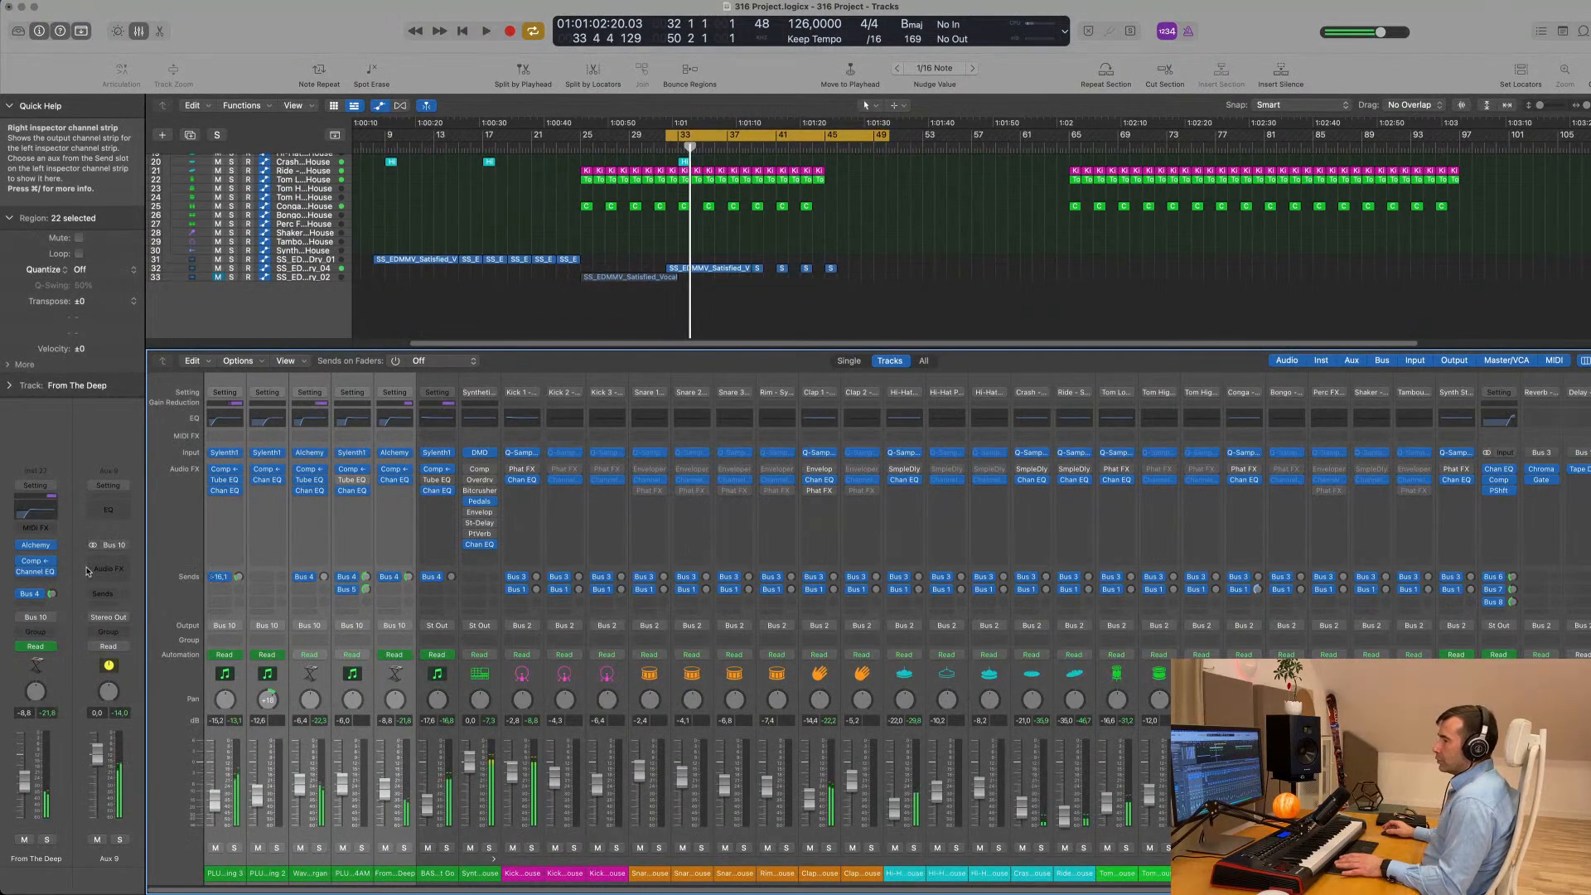
key(space)
- Insert a stereo Compressor on Aux 9, enlarge its window to 96% and stop playback
click(108, 568)
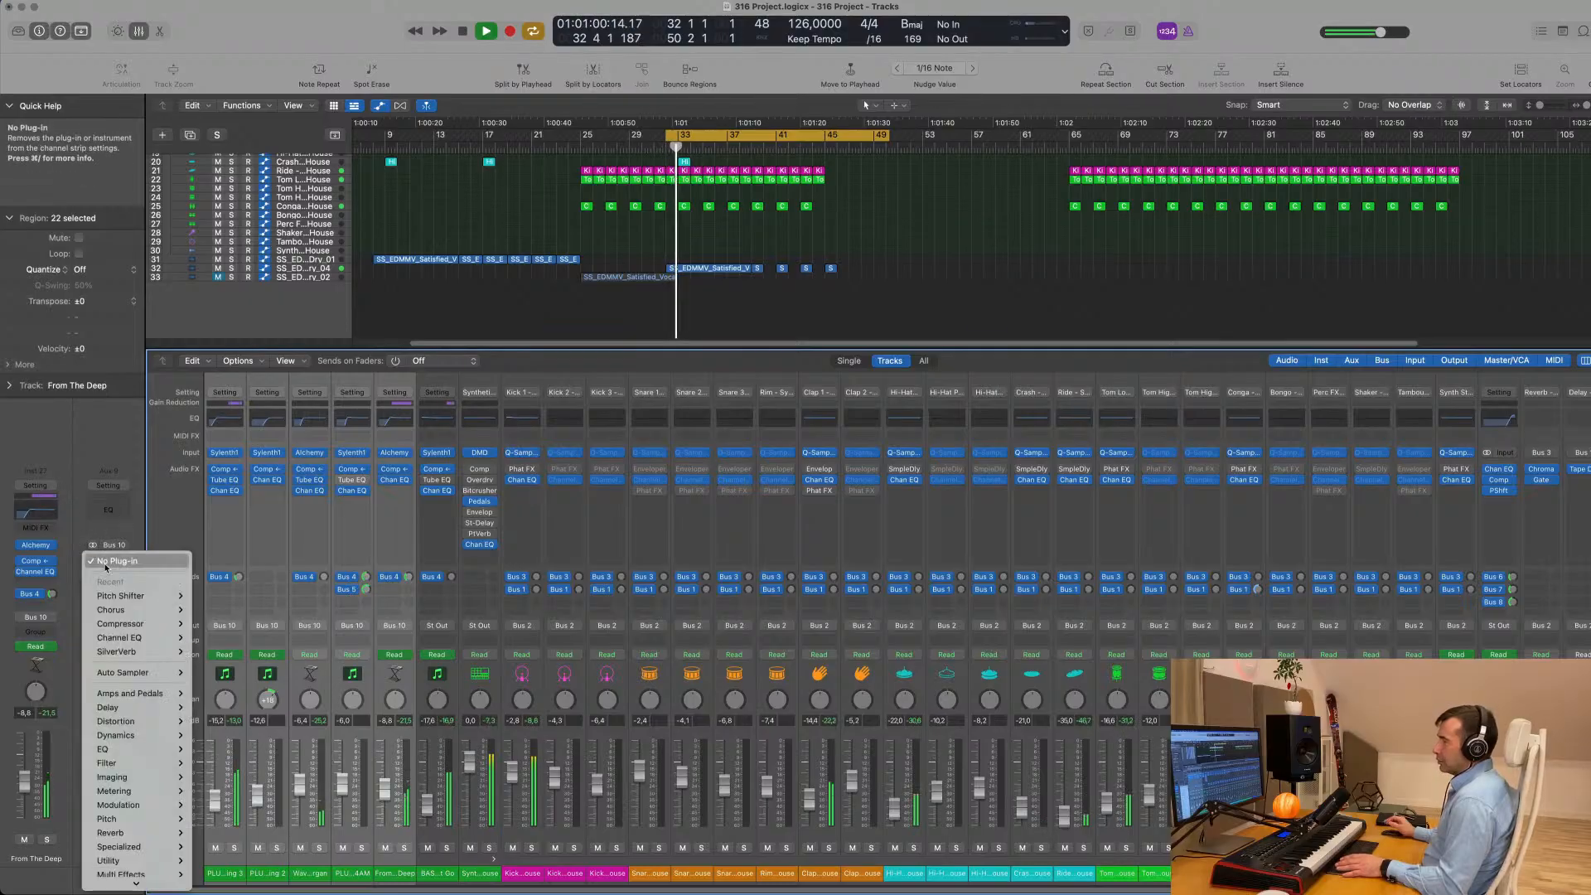
mouse_move(152, 623)
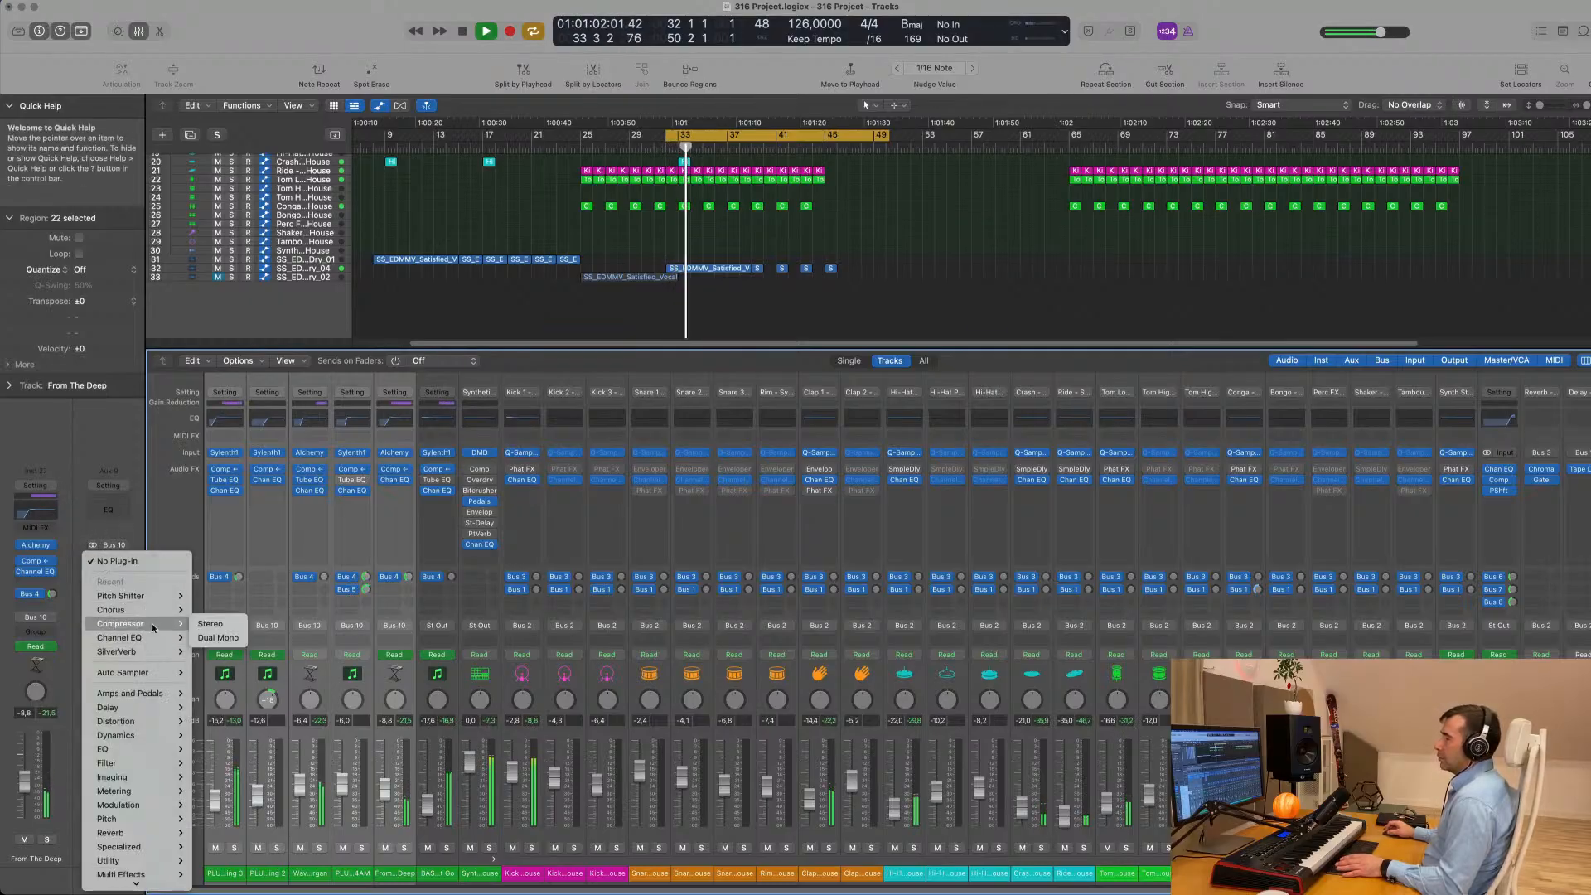
click(209, 623)
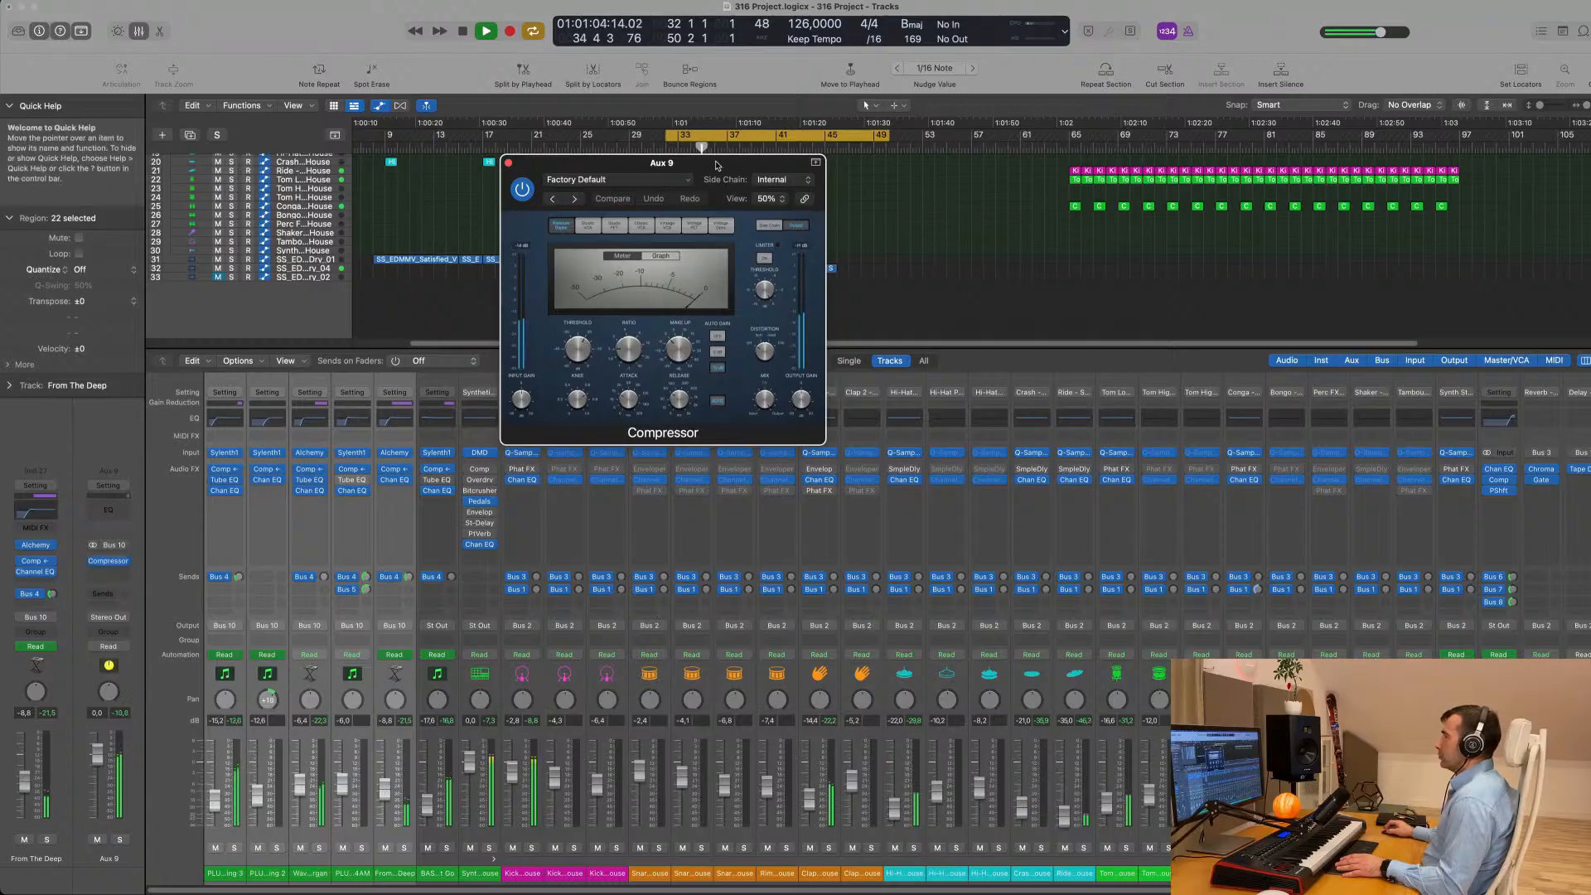
drag(808, 427, 1112, 634)
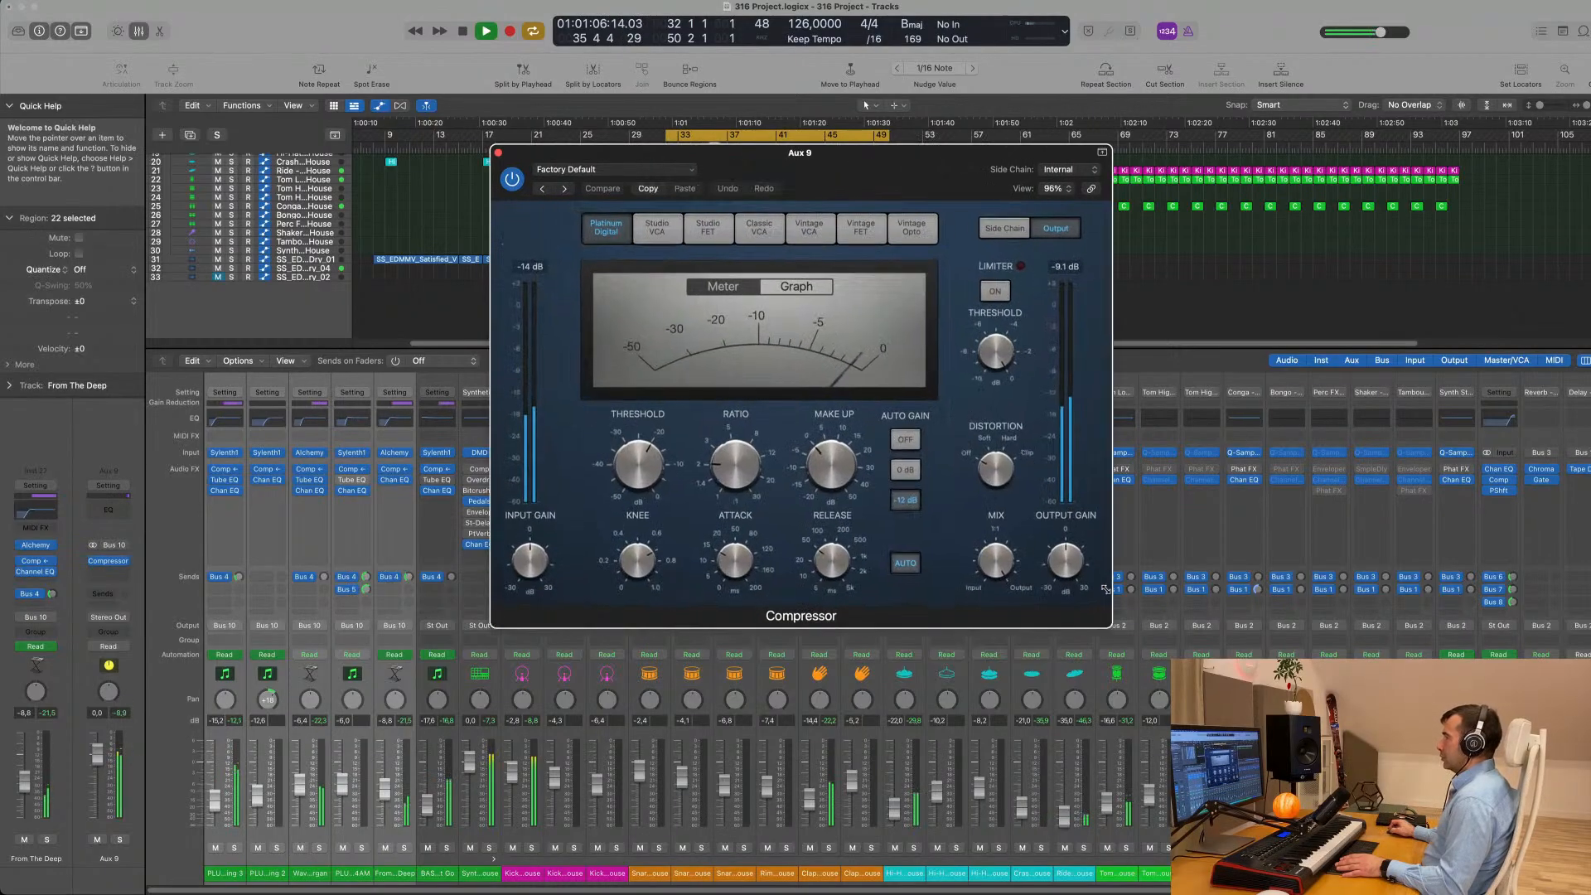
key(space)
drag(944, 161, 813, 151)
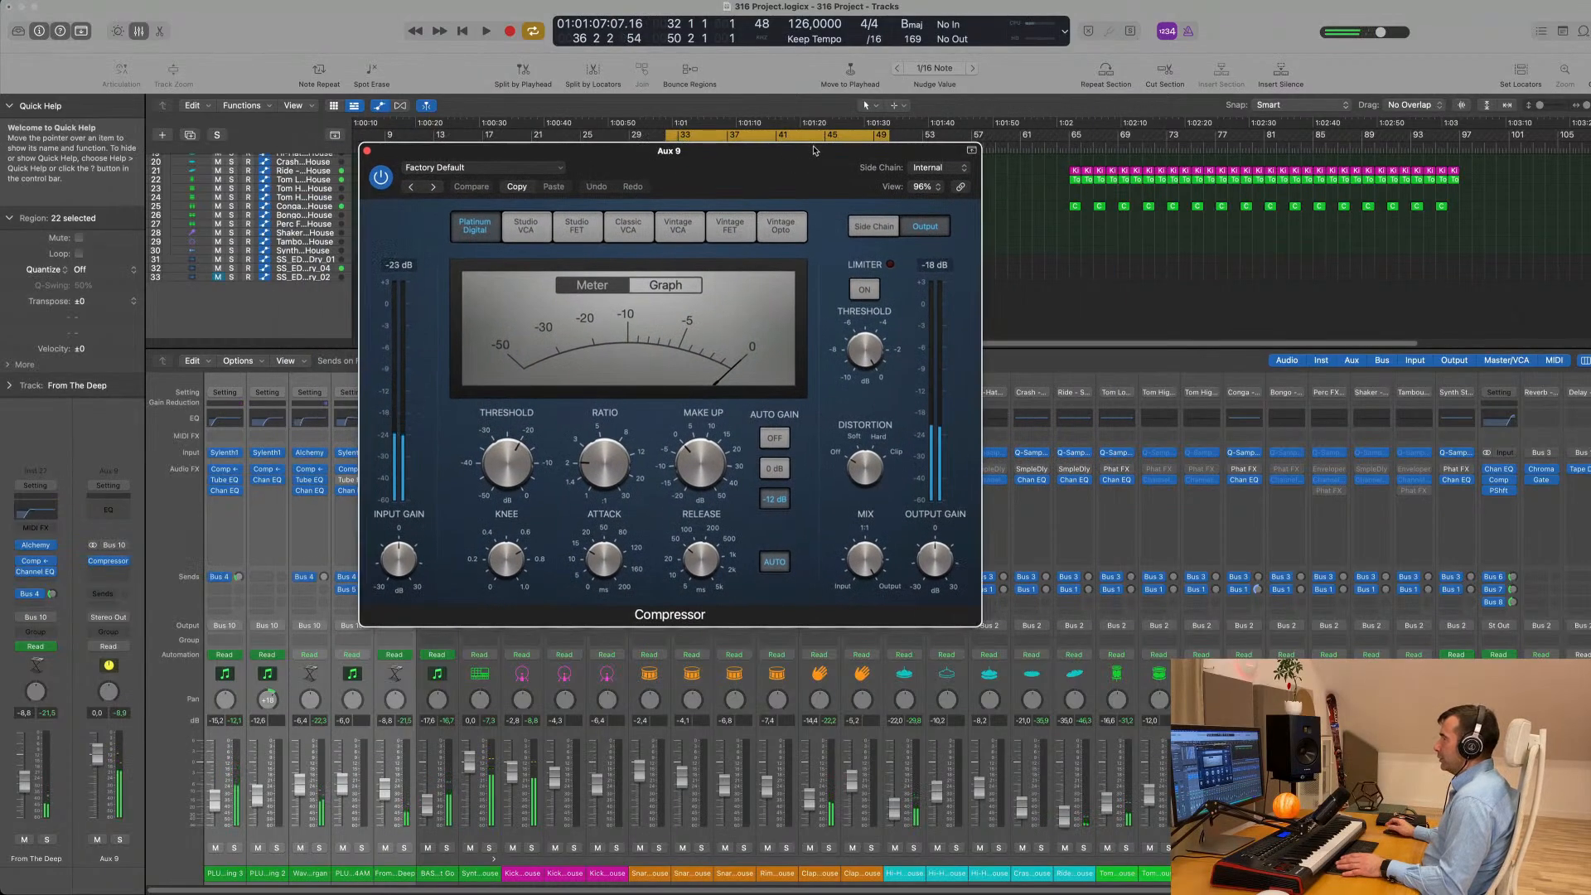
- Show the Aux 9 compressor's side chain settings, set detection to Peak and turn the filter on
click(874, 226)
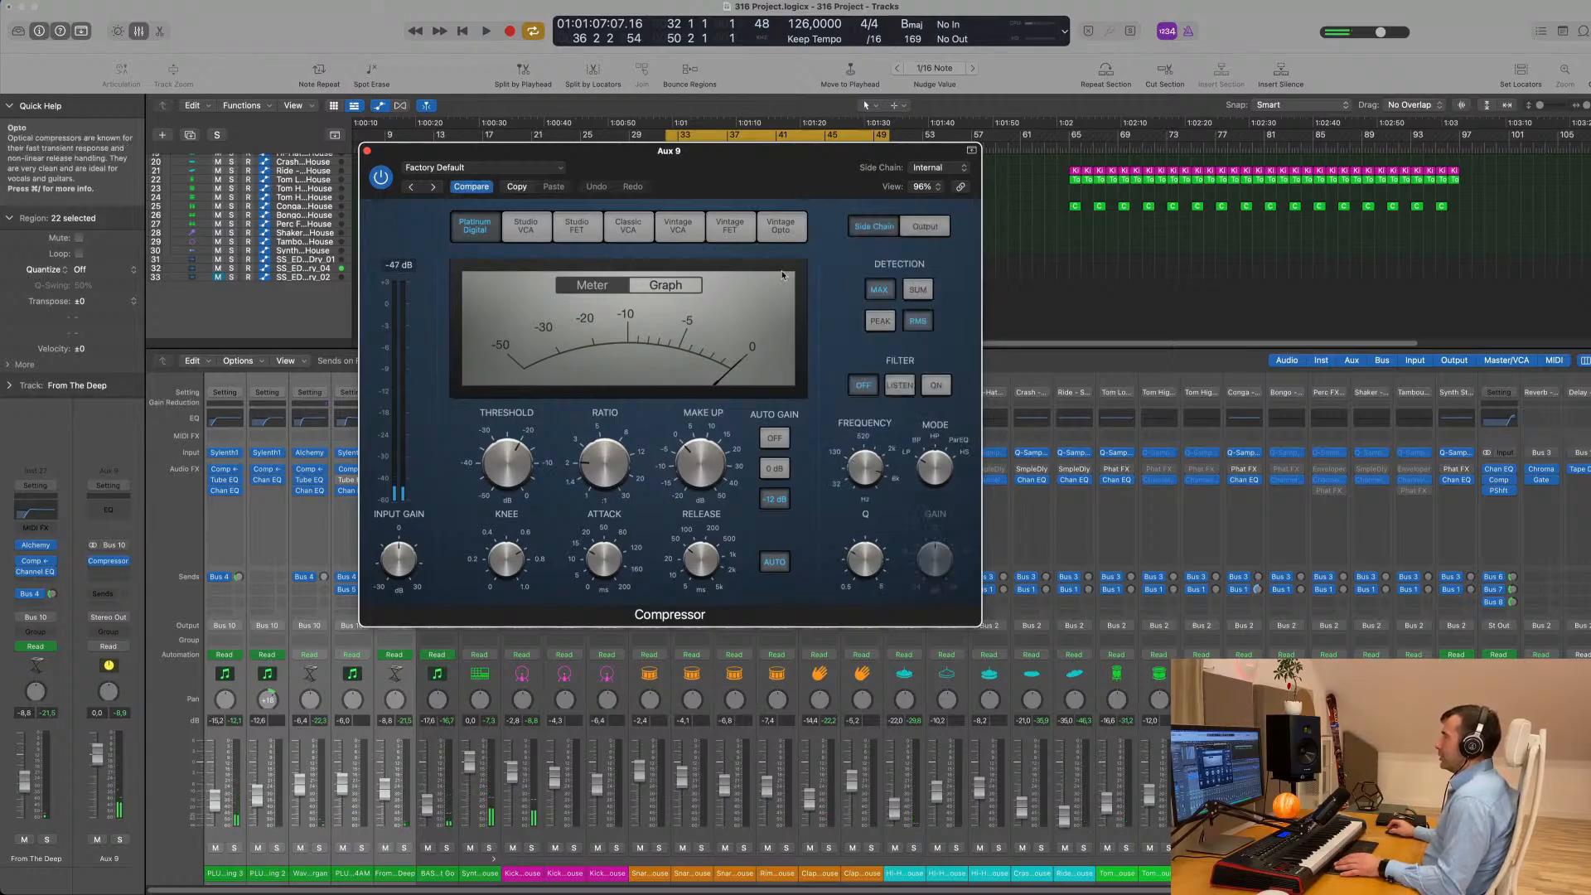
click(917, 322)
click(880, 322)
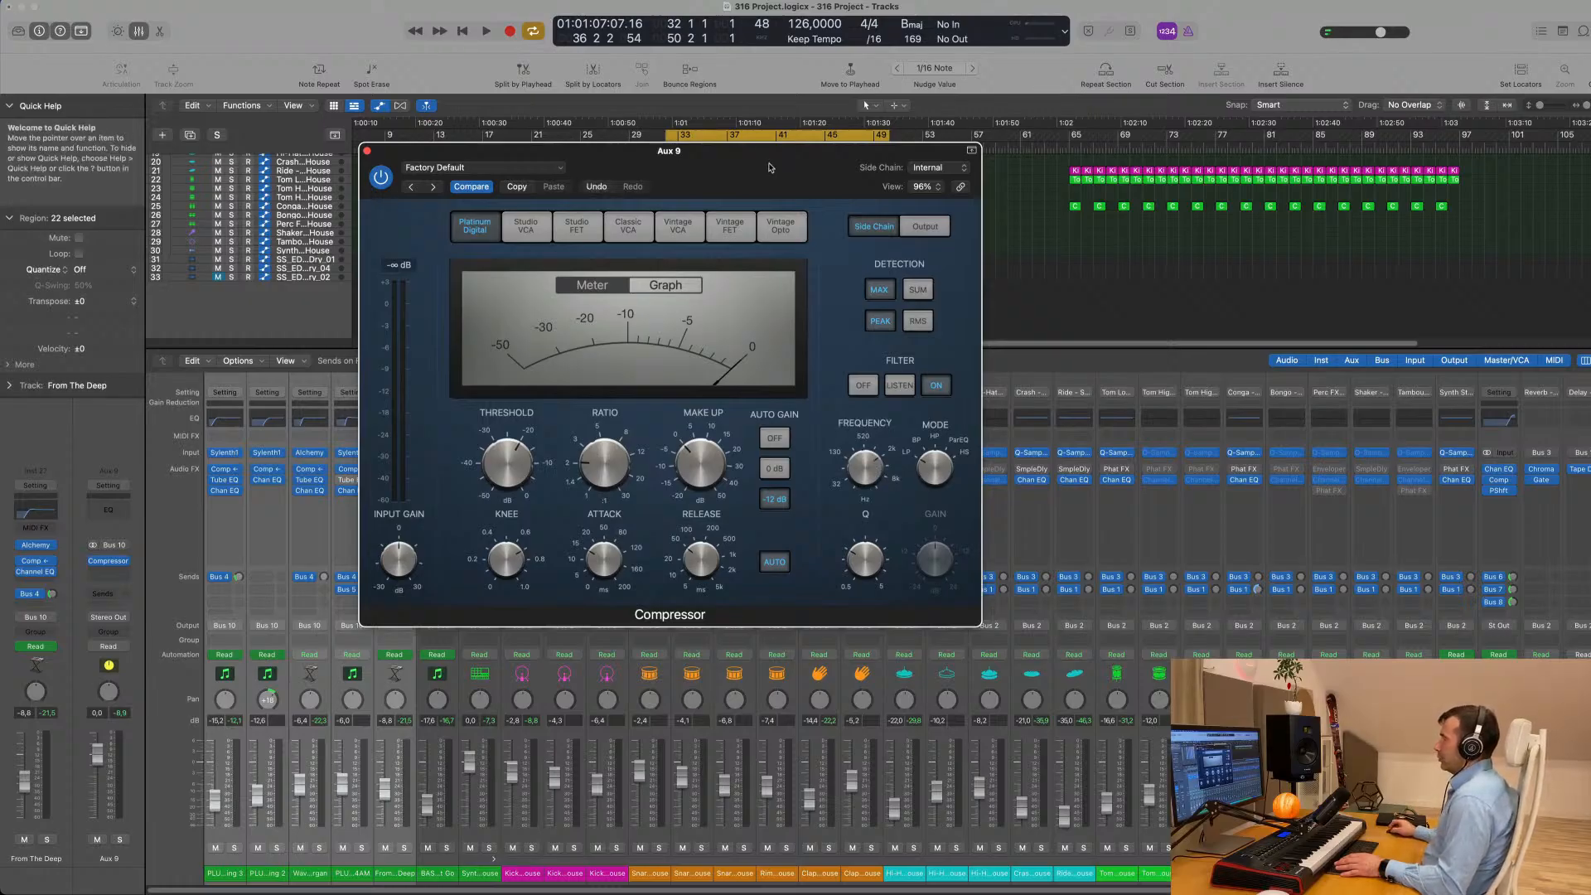
- Play the loop briefly and check the audio tracks offered as side chain sources for the Aux 9 compressor
drag(771, 151, 1132, 201)
key(space)
key(space)
click(1300, 204)
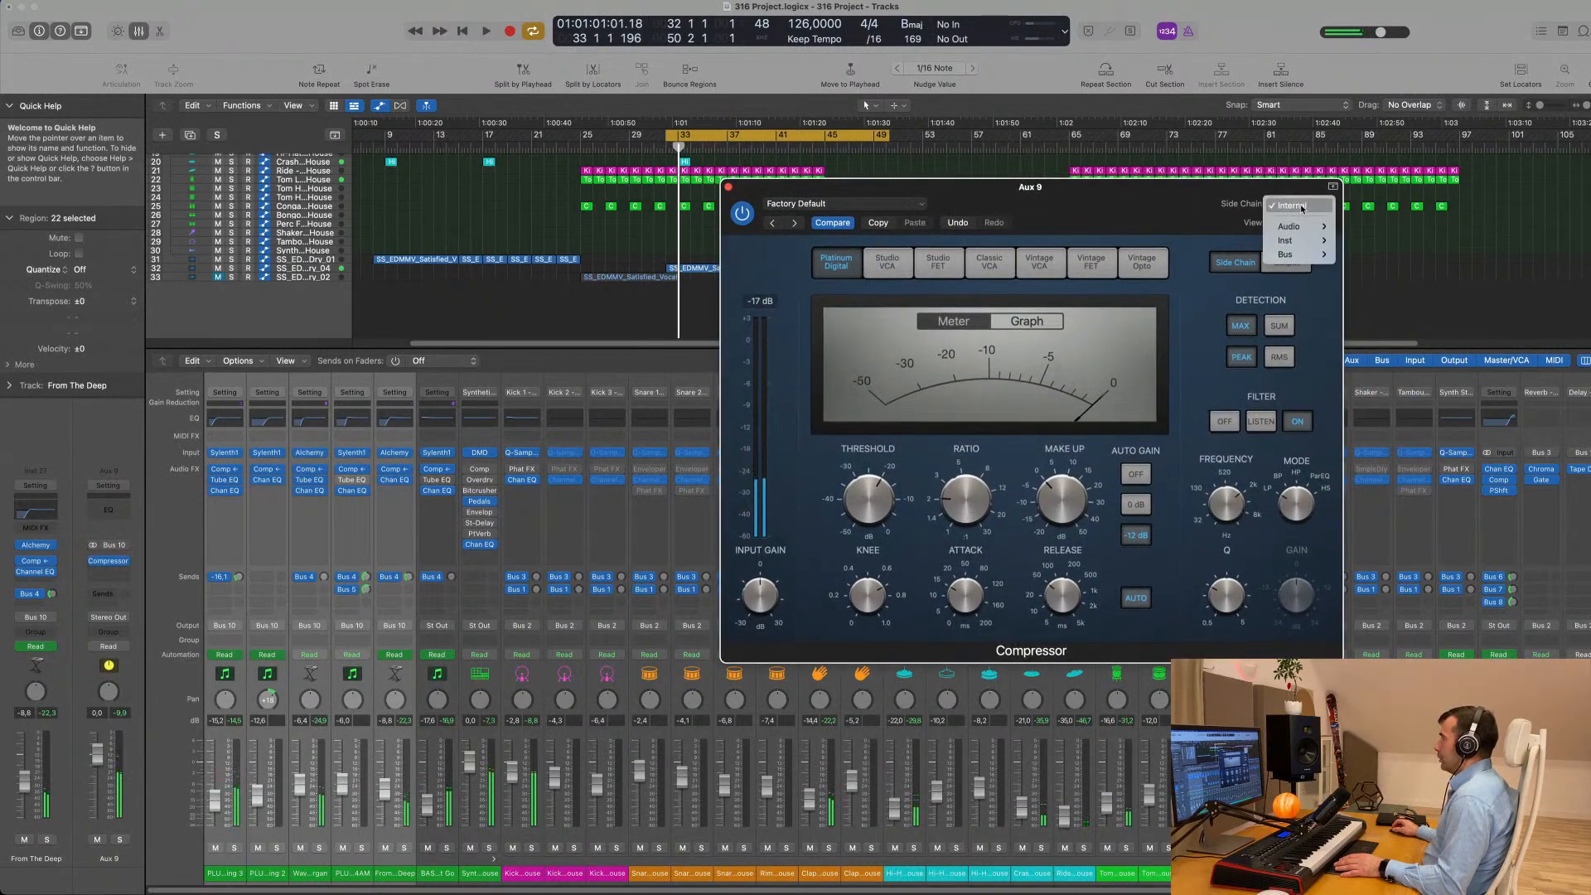
mouse_move(1307, 231)
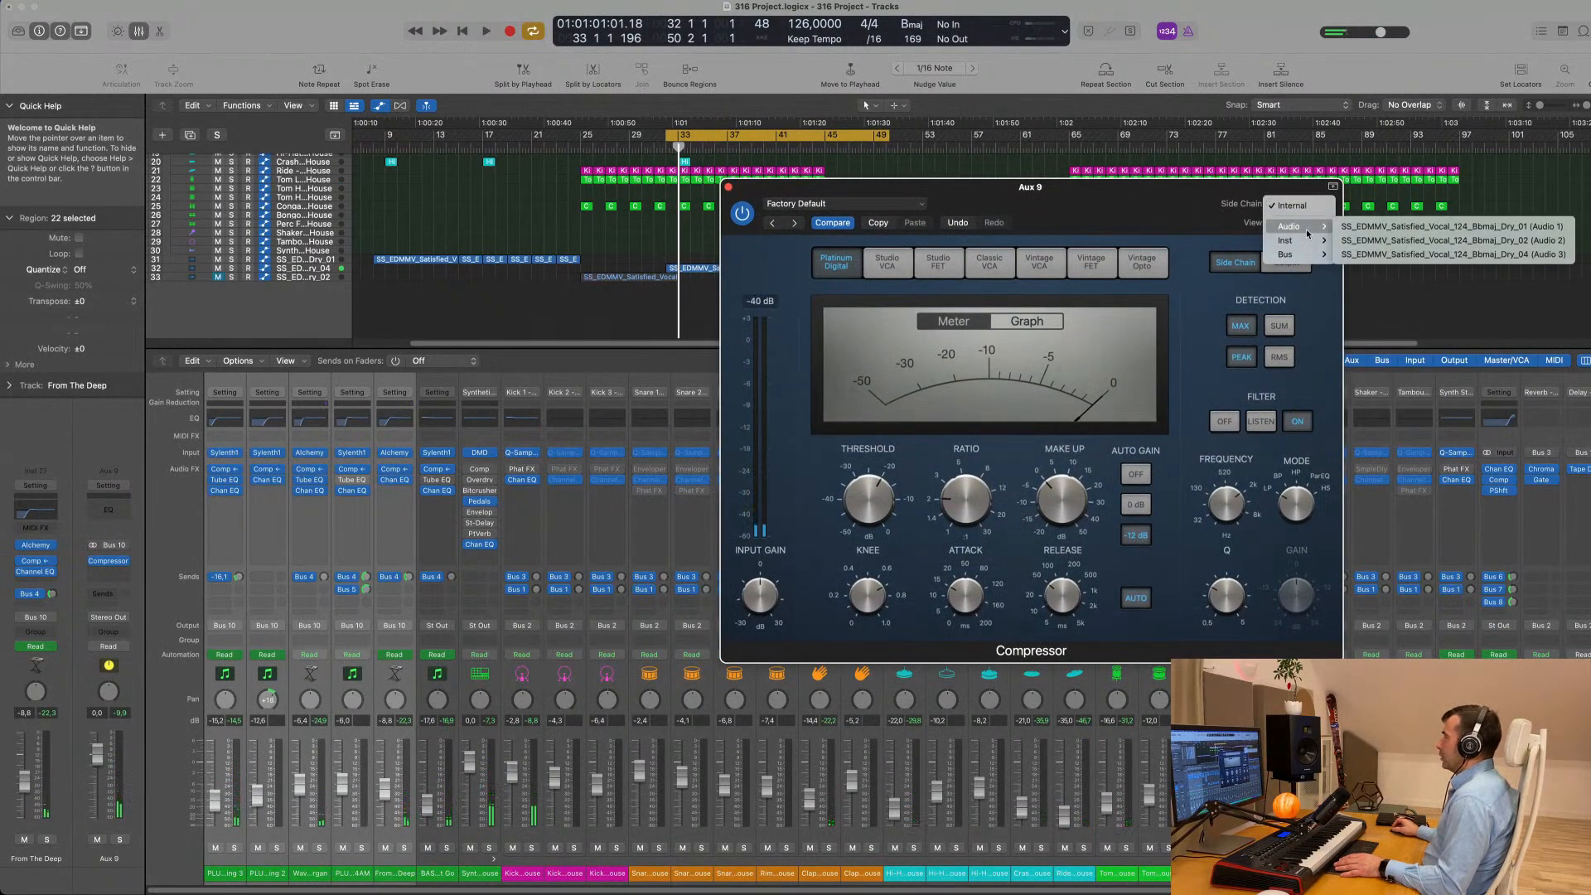
drag(1150, 190, 1210, 156)
- Select the Satisfied Dry_01 vocal track and add the Synth Stab channel to the mixer selection
click(618, 328)
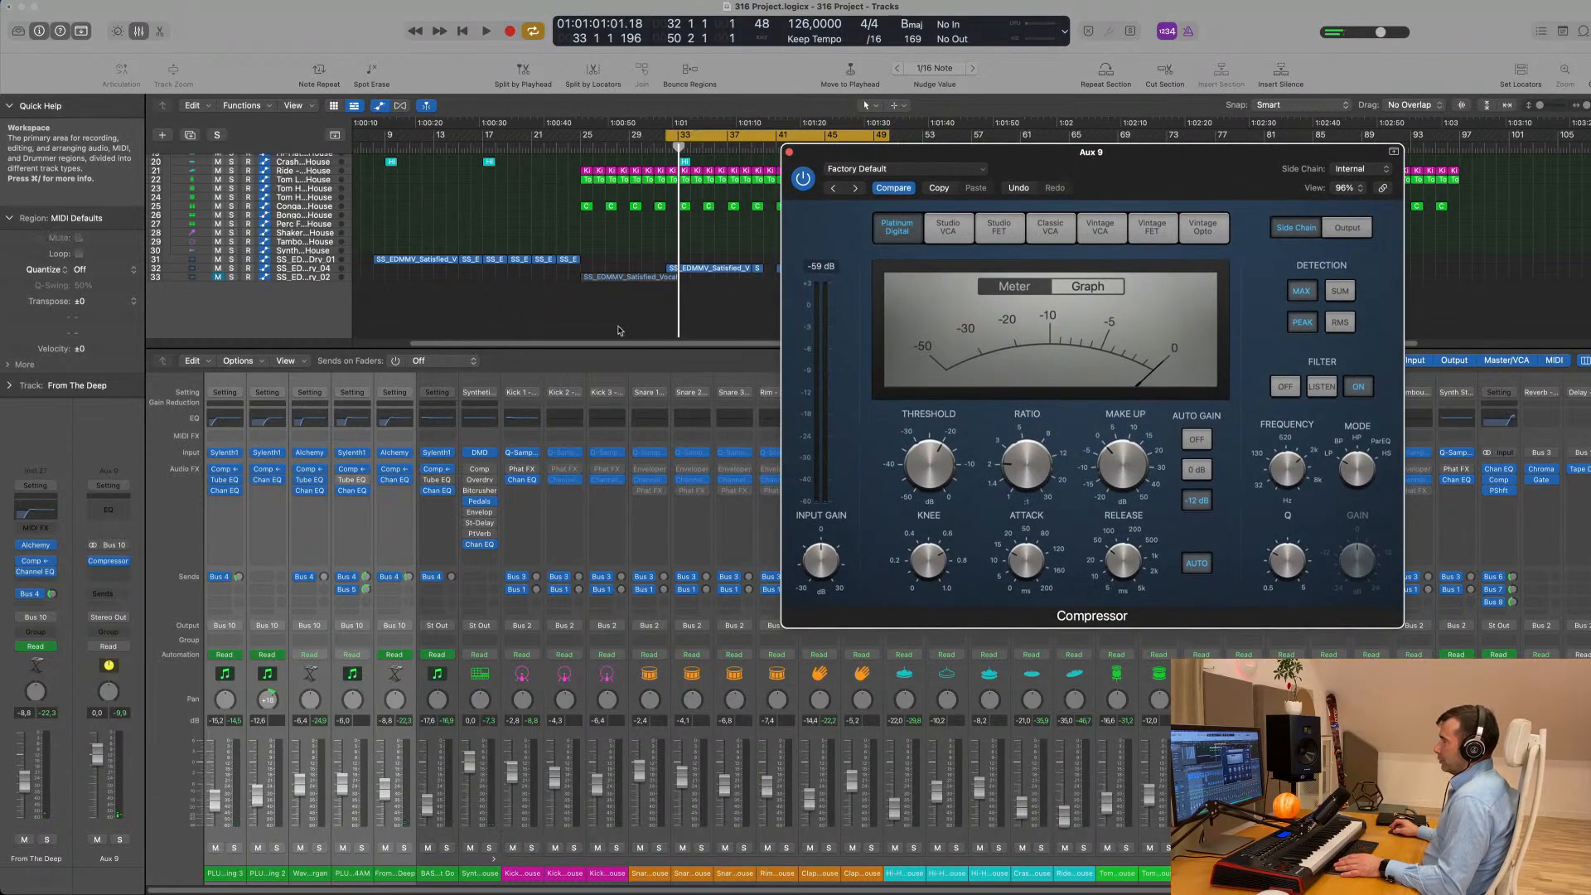
click(286, 261)
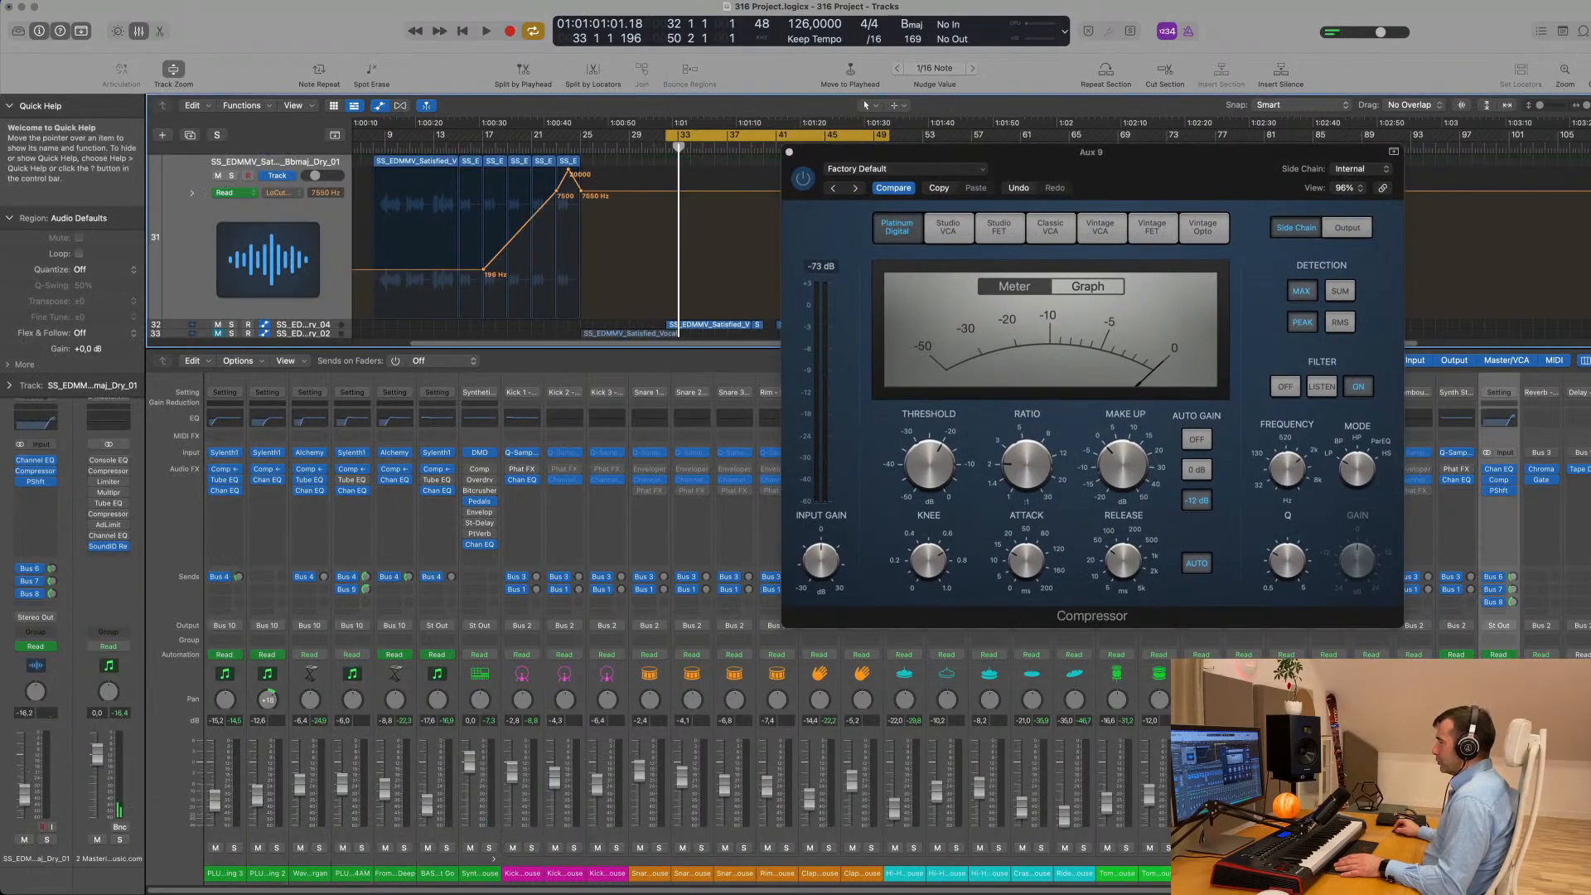
scroll(871, 746, right, 5)
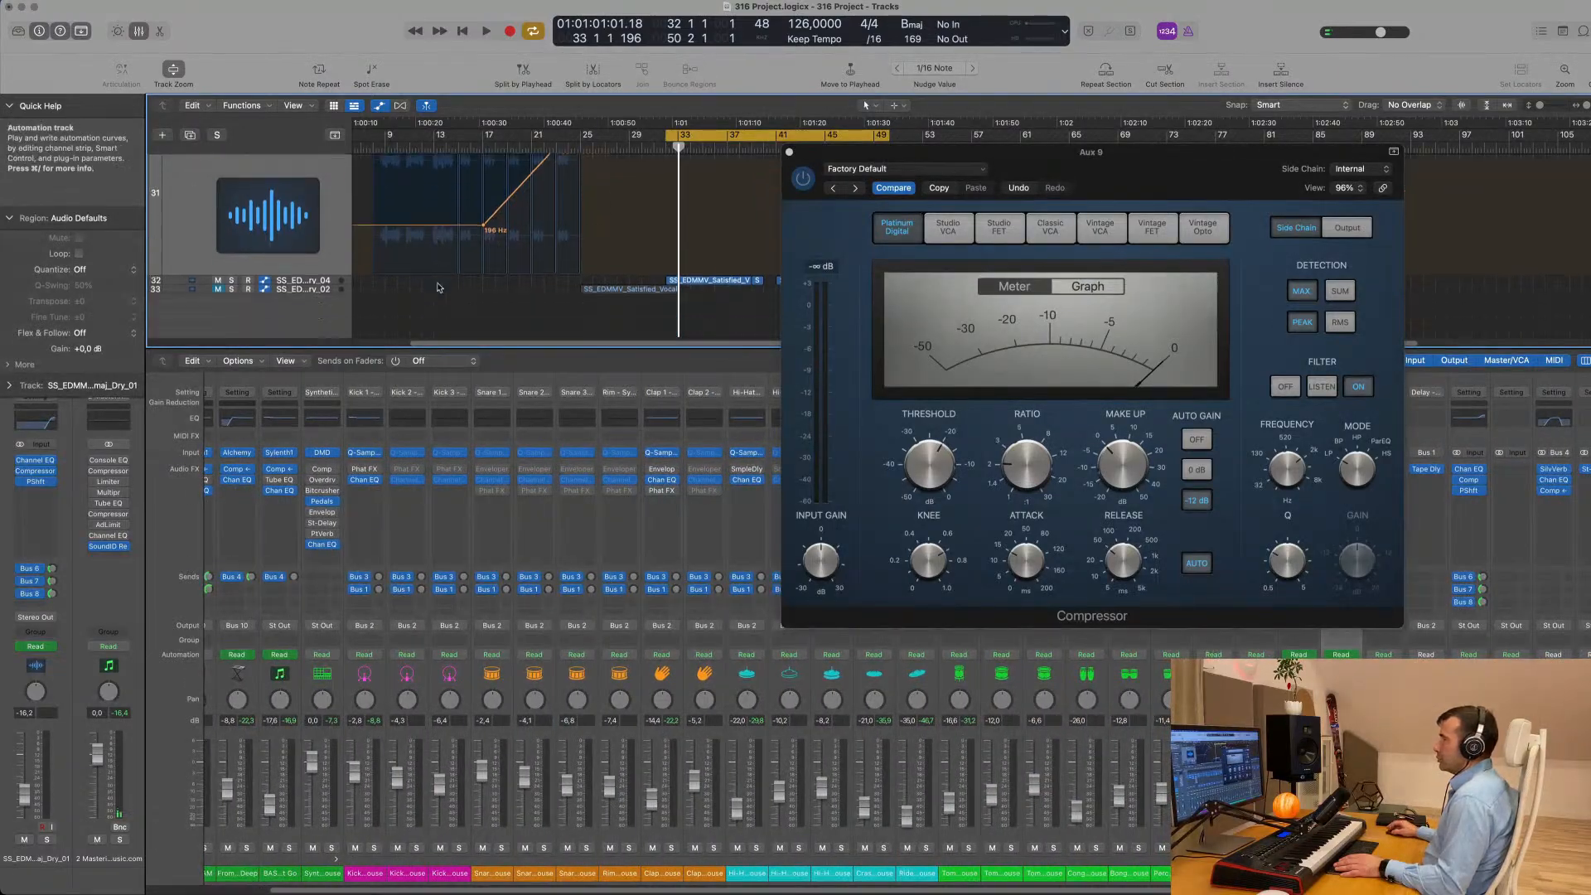
scroll(464, 265, down, 2)
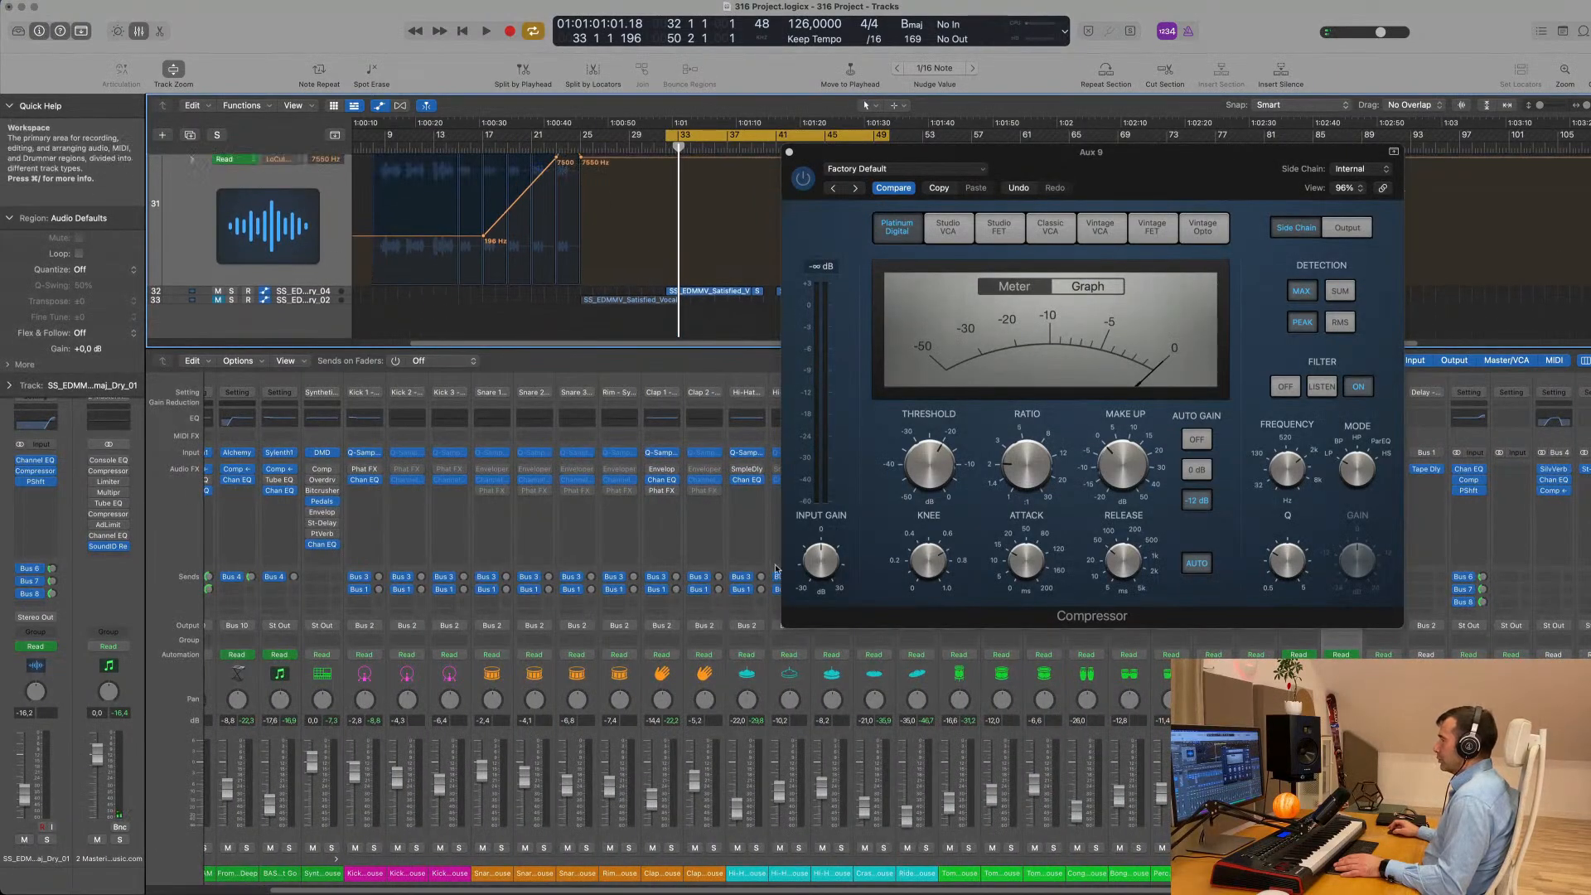
drag(1299, 874, 1340, 873)
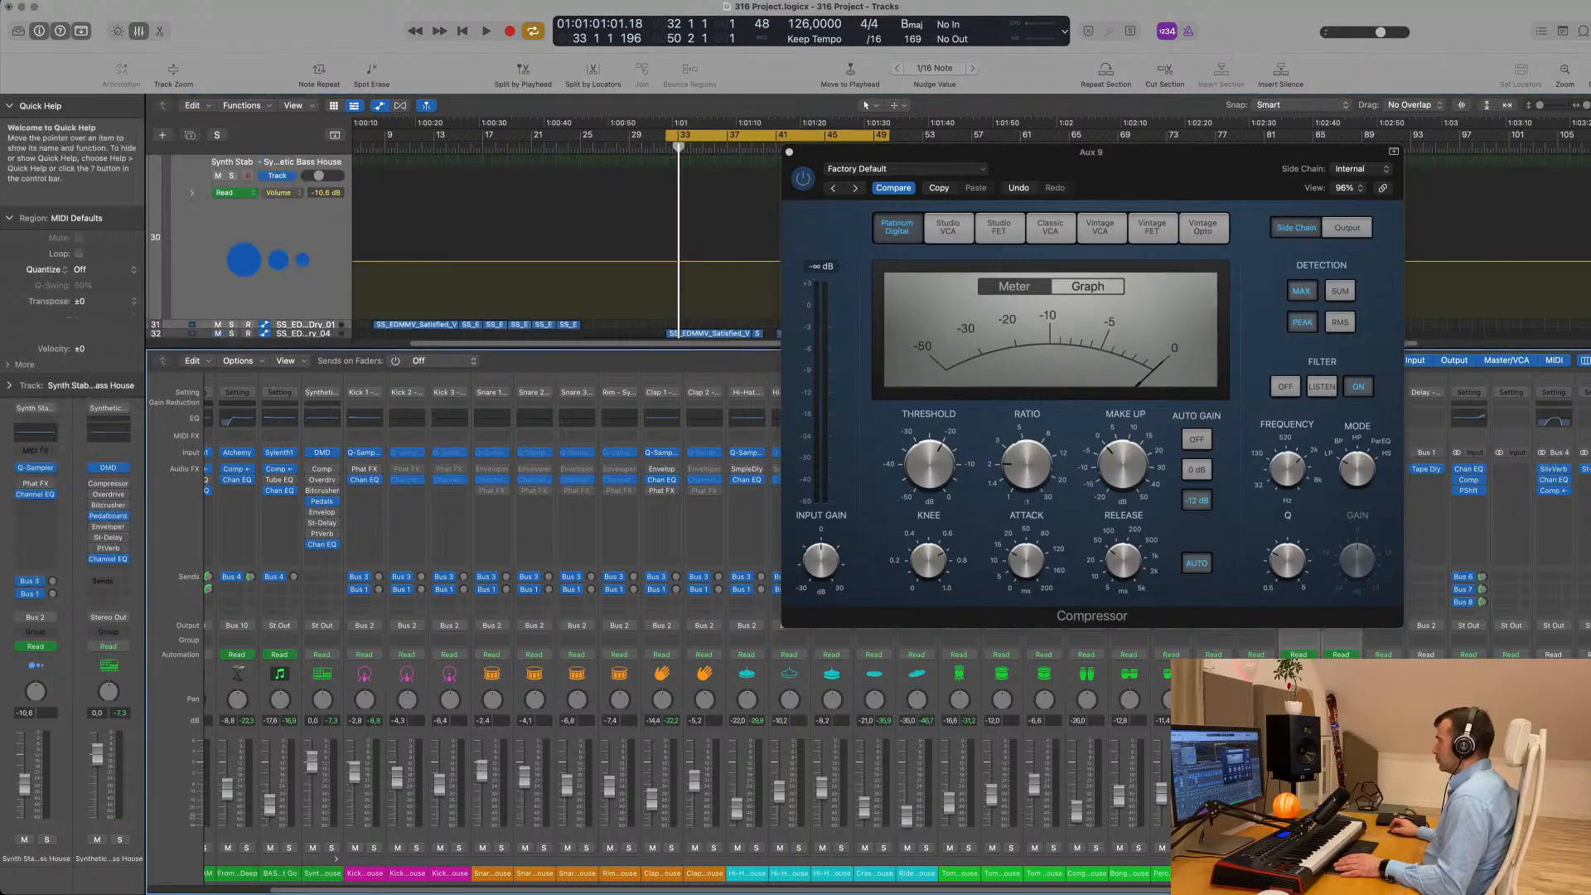
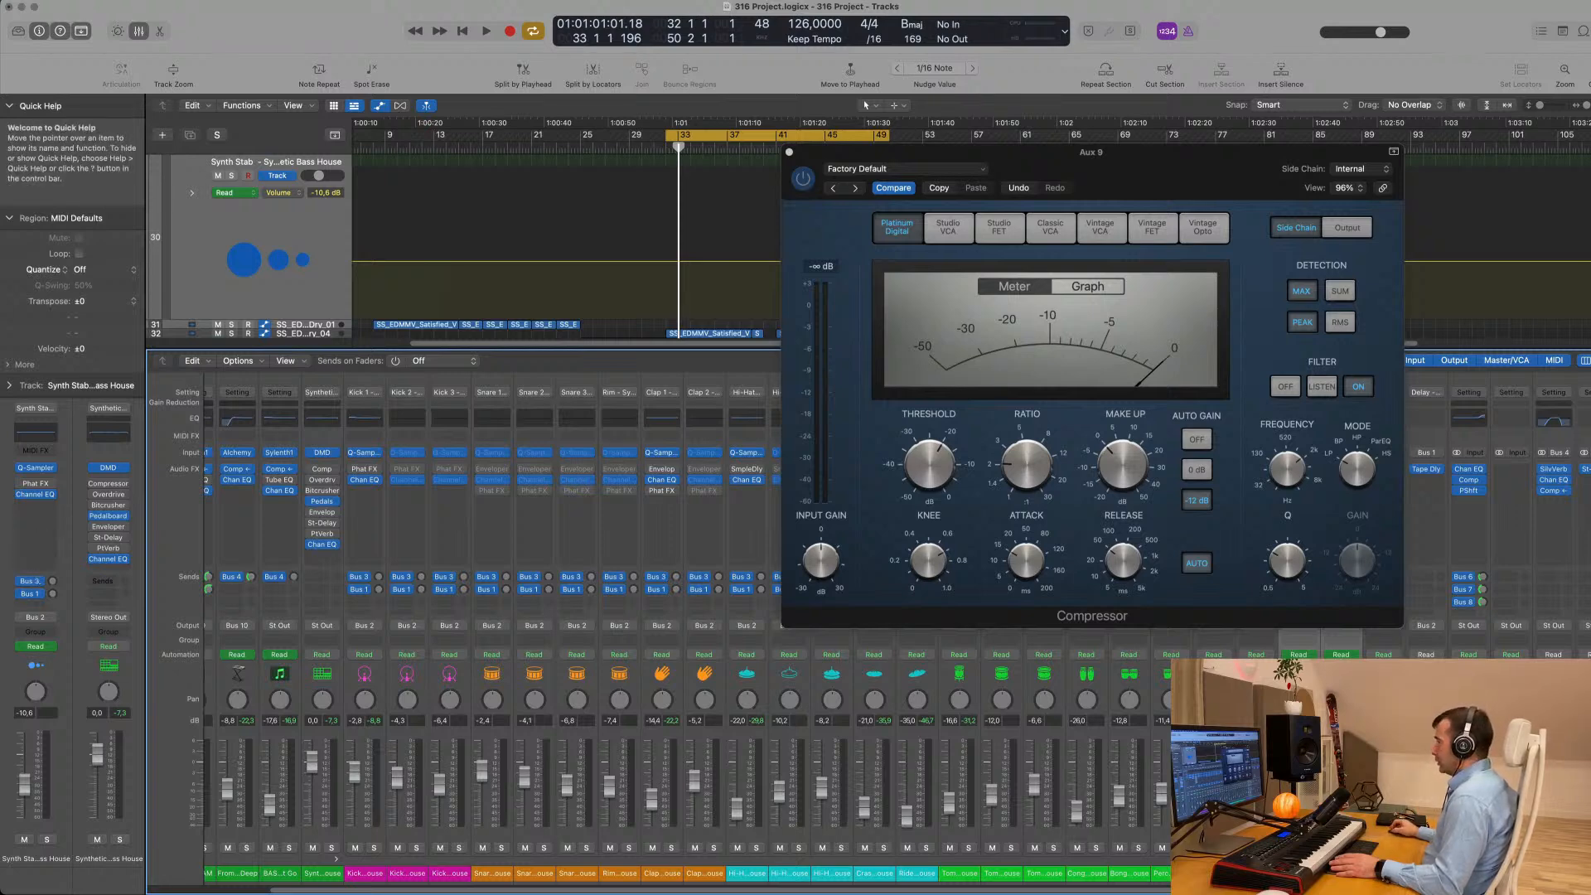
- Move the compressor window off the mixer and route the selected Synth Stab and Satisfied Dry_01 channels' output to Bus 11
drag(1243, 152, 755, 133)
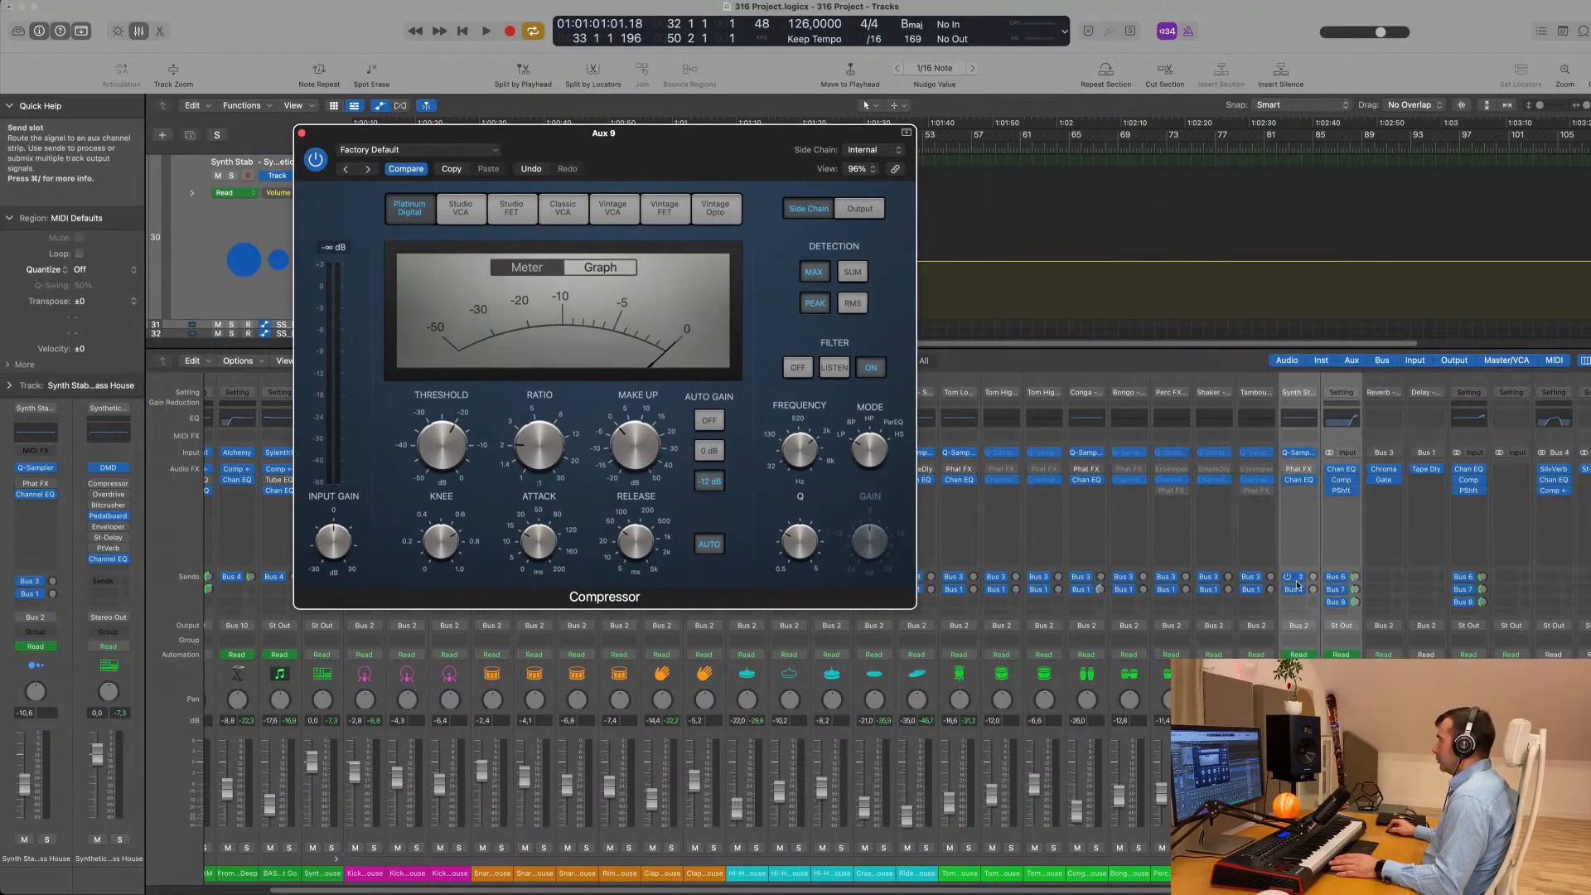
click(1342, 626)
mouse_move(1359, 683)
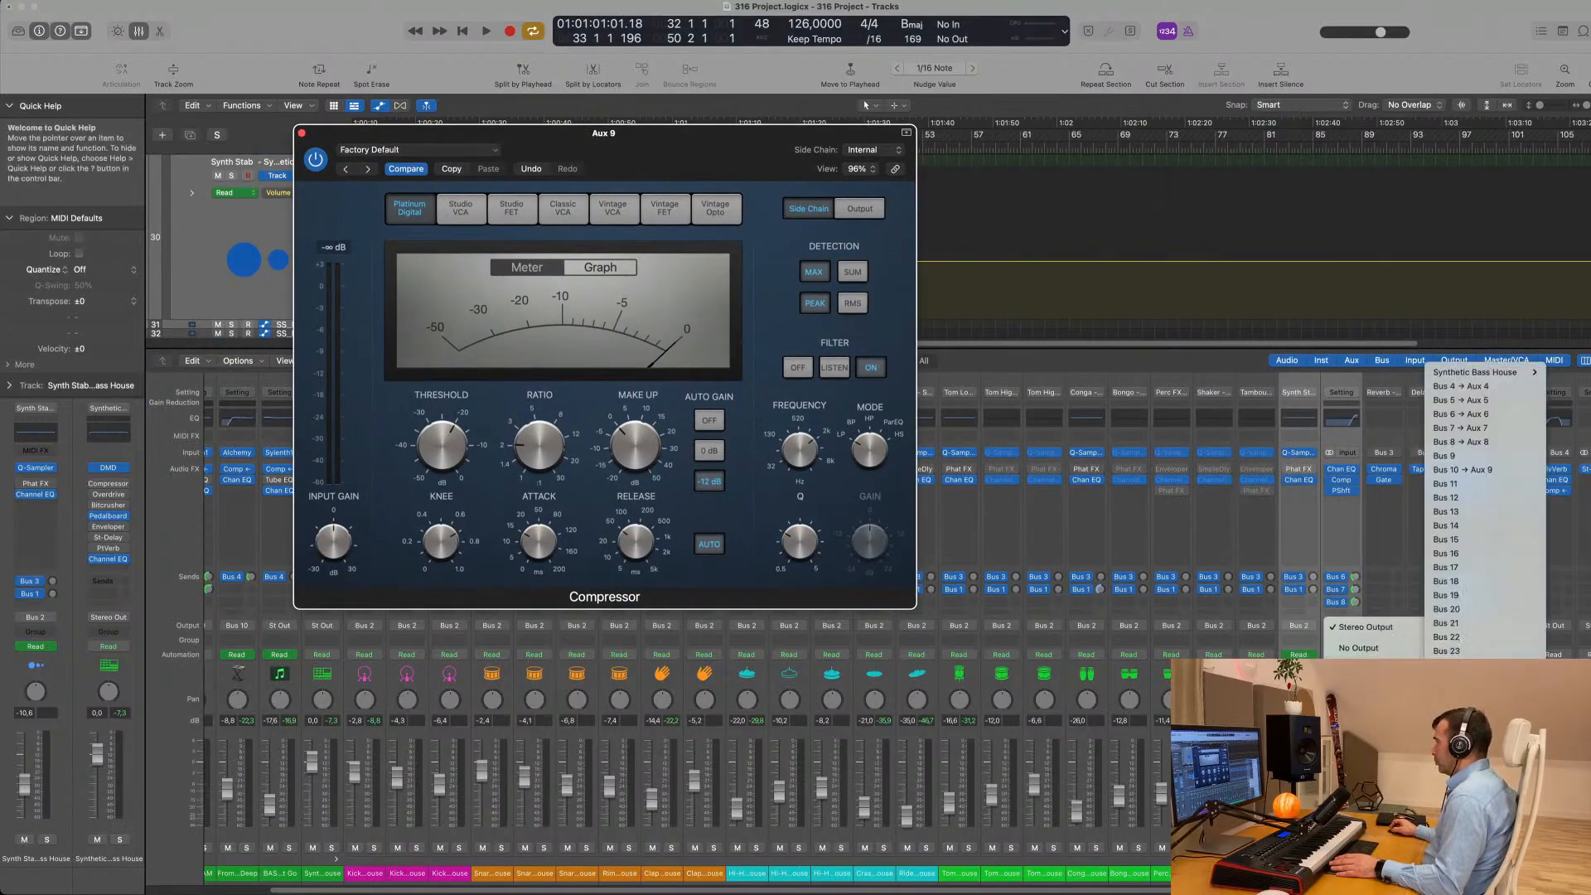
click(1452, 487)
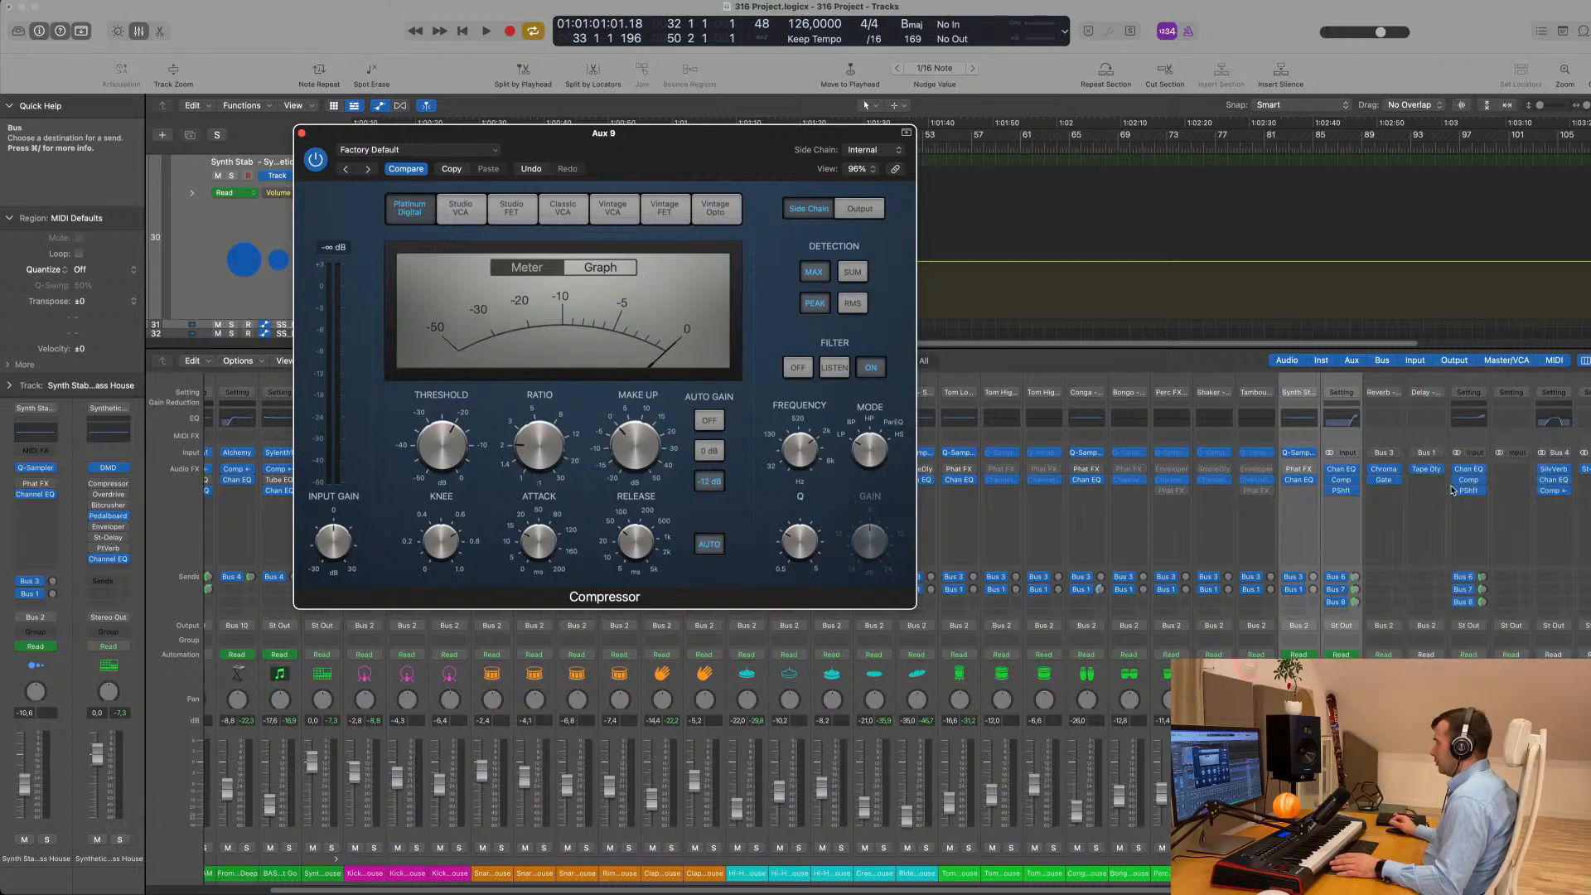
- Set the Aux 9 compressor's side chain source to Bus 11 and play the loop briefly
drag(662, 135, 800, 169)
click(1030, 184)
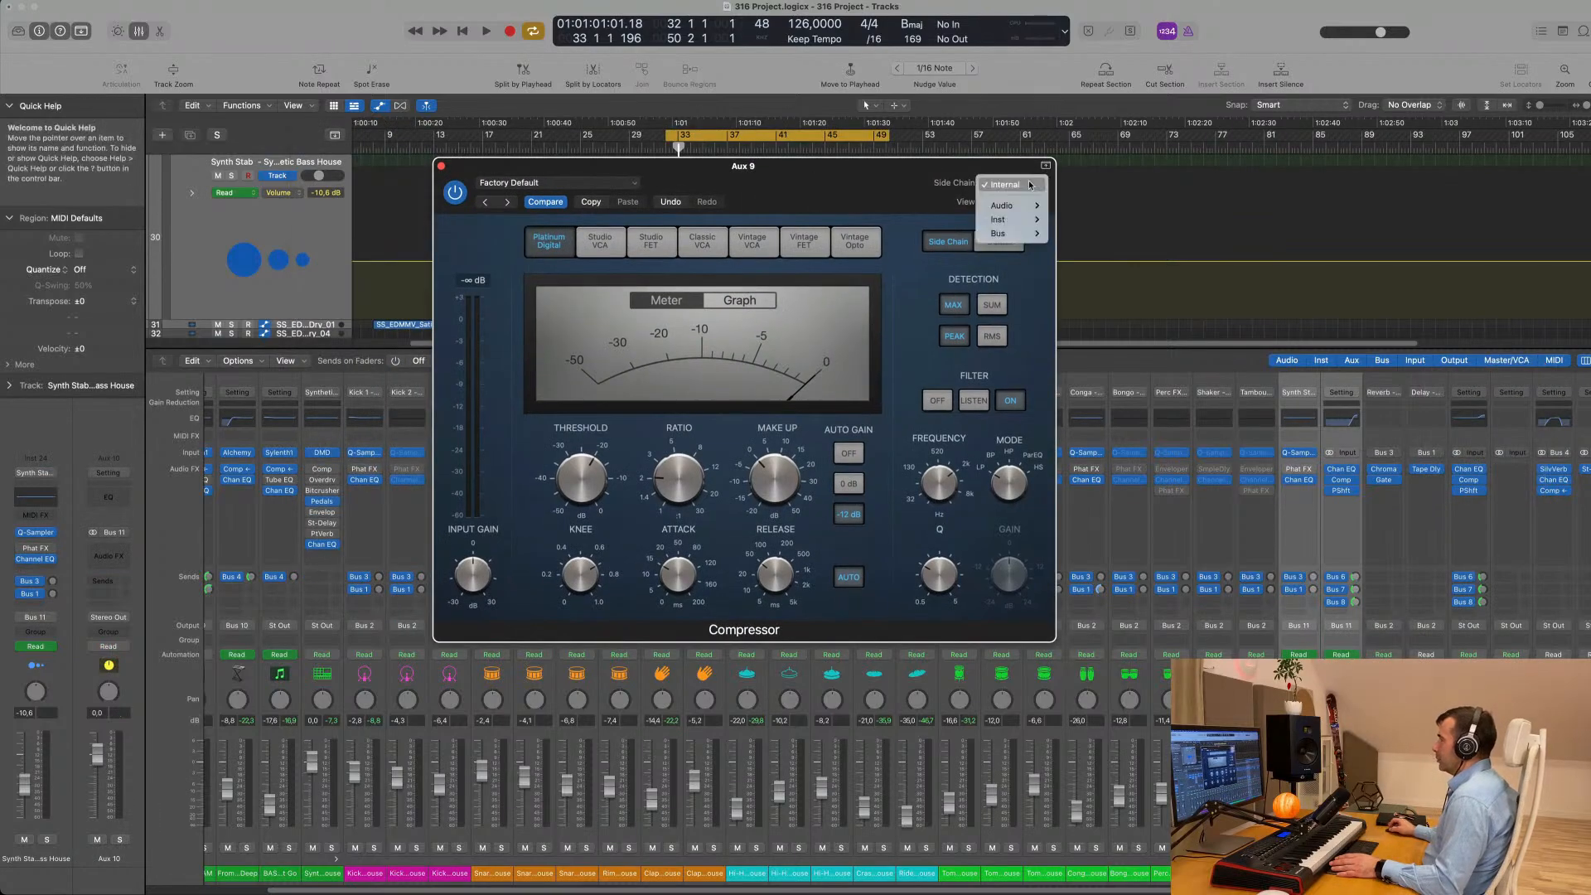
mouse_move(1028, 234)
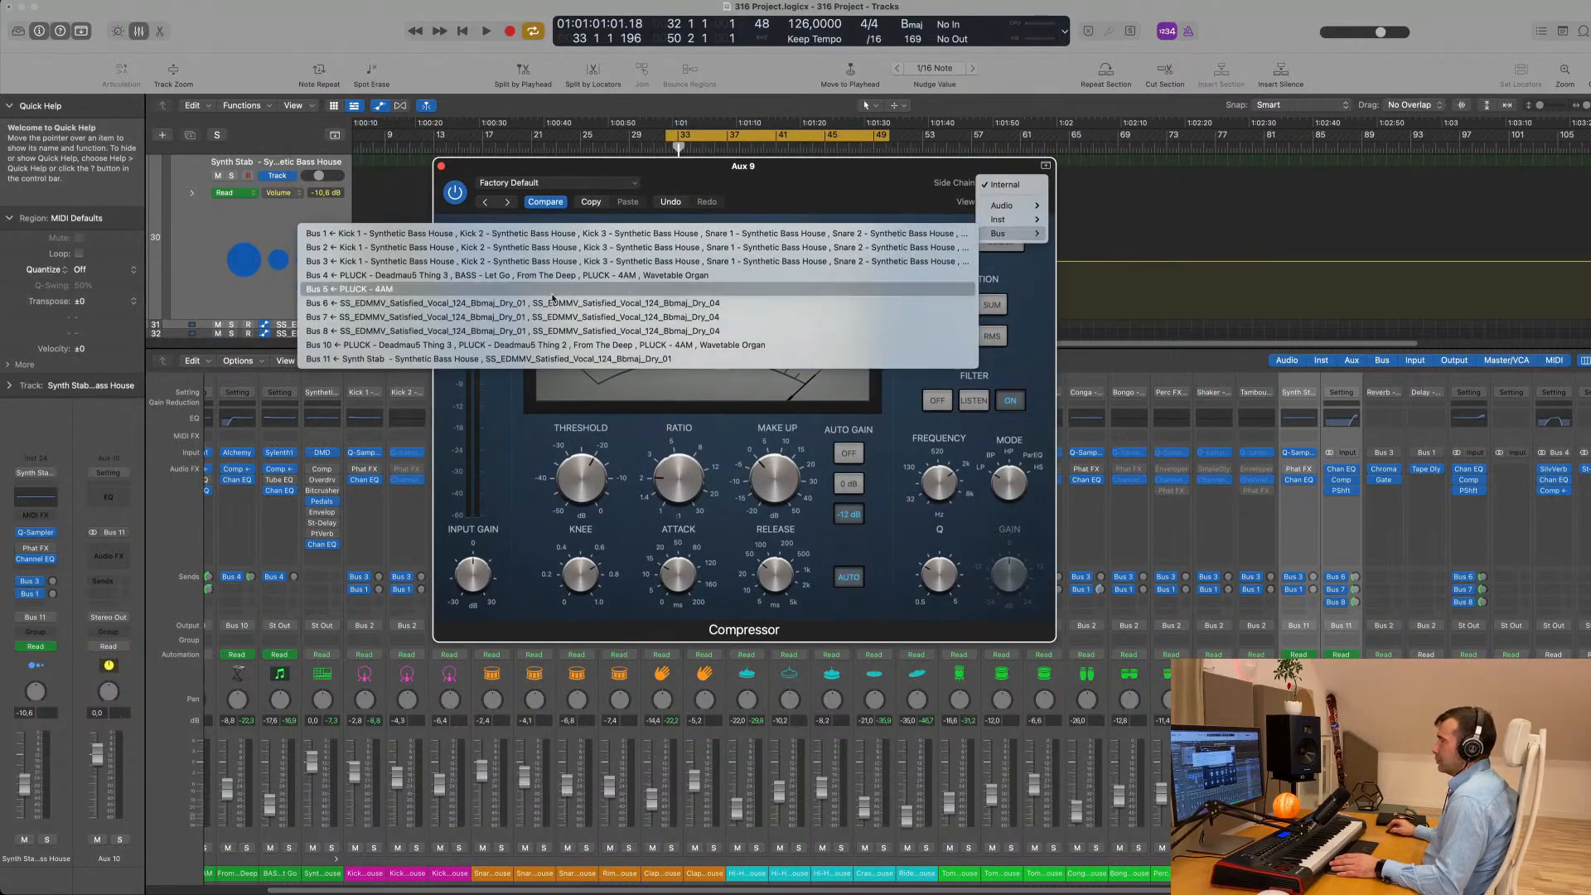
click(552, 358)
drag(779, 166, 1093, 238)
key(space)
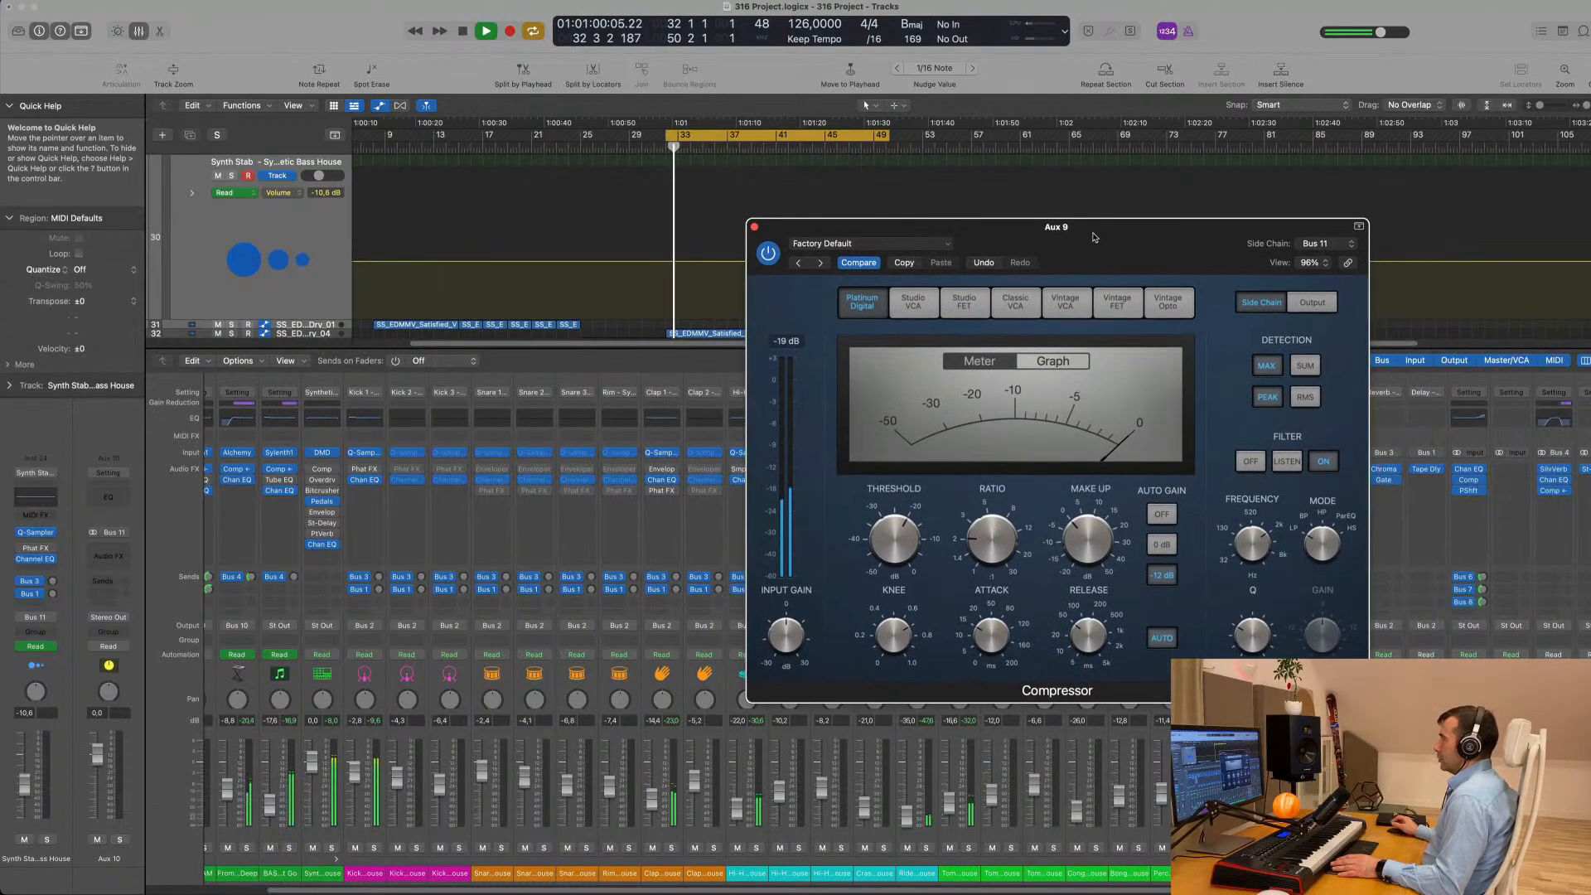
key(space)
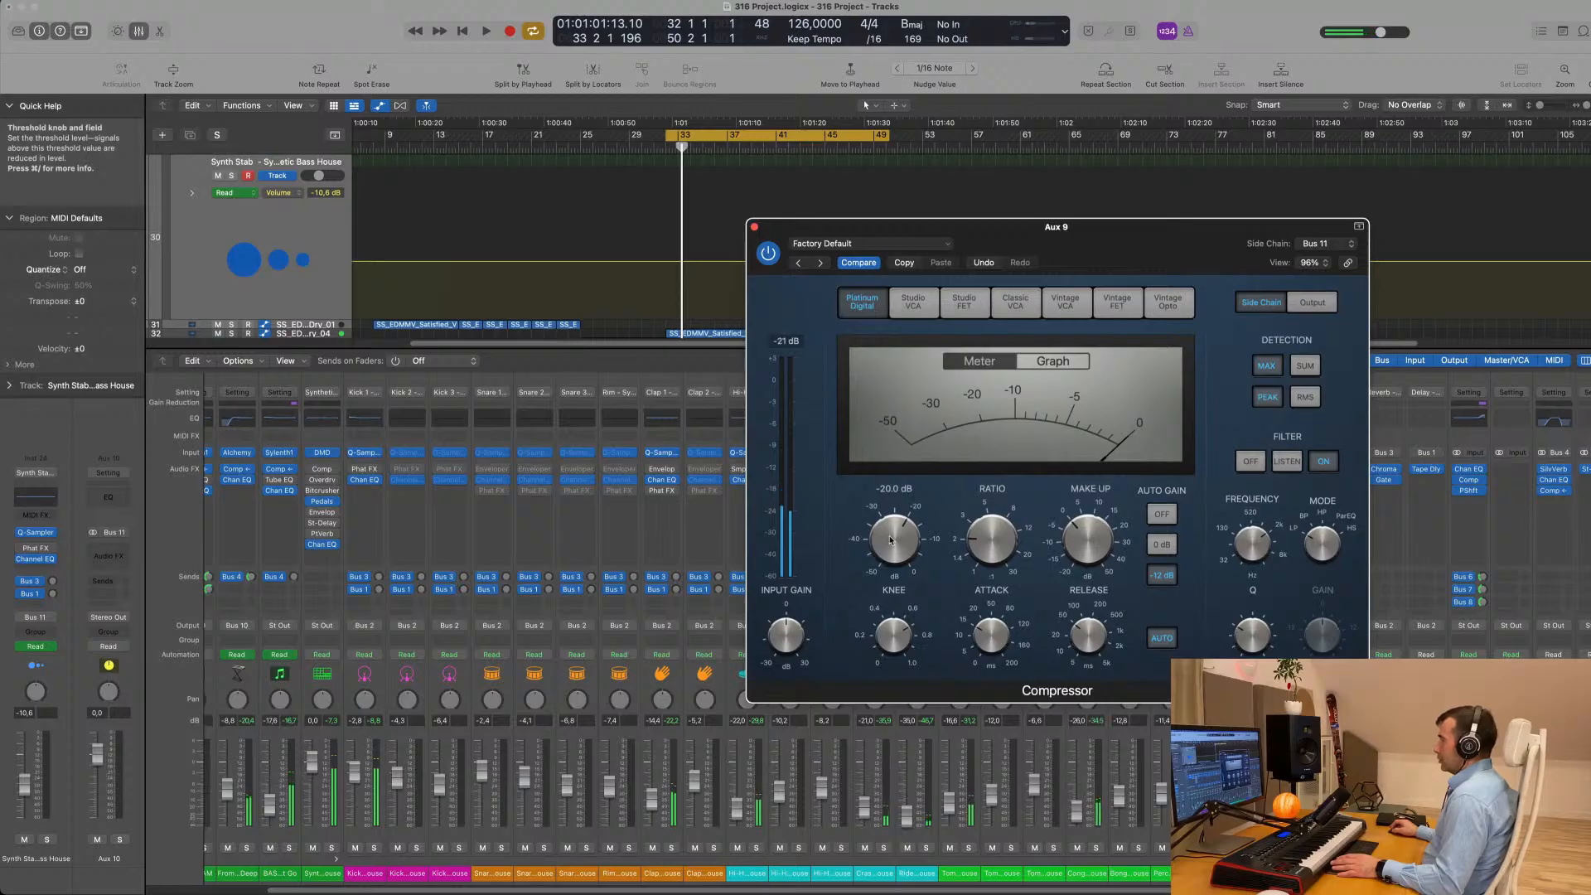
- Check the Aux 9 compressor's output and side chain settings while starting and stopping the loop
click(1312, 303)
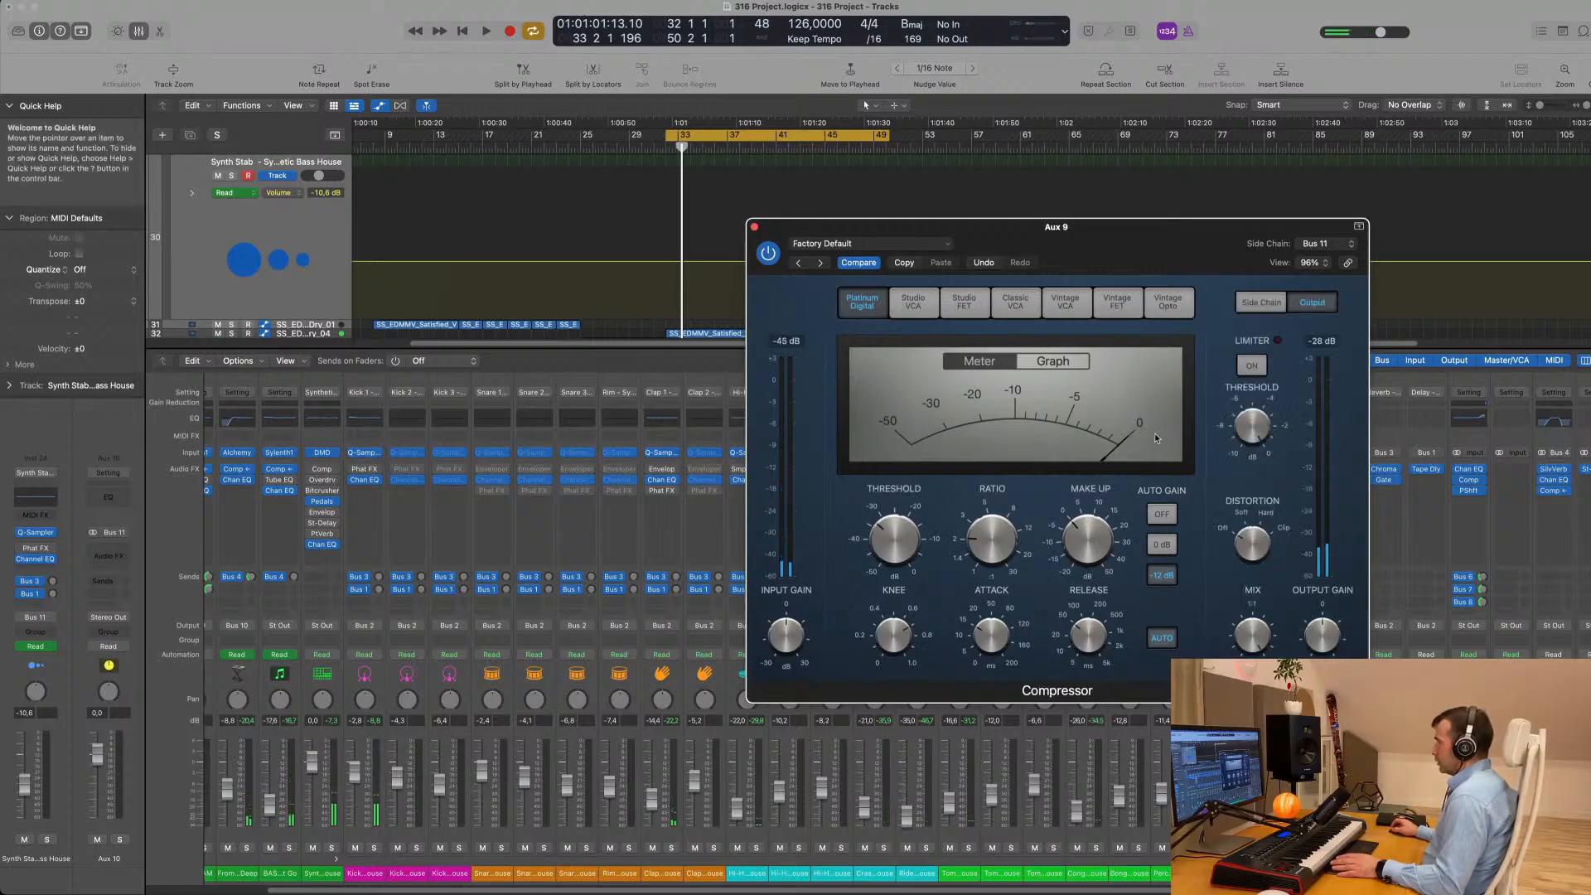
key(space)
key(space)
click(1257, 304)
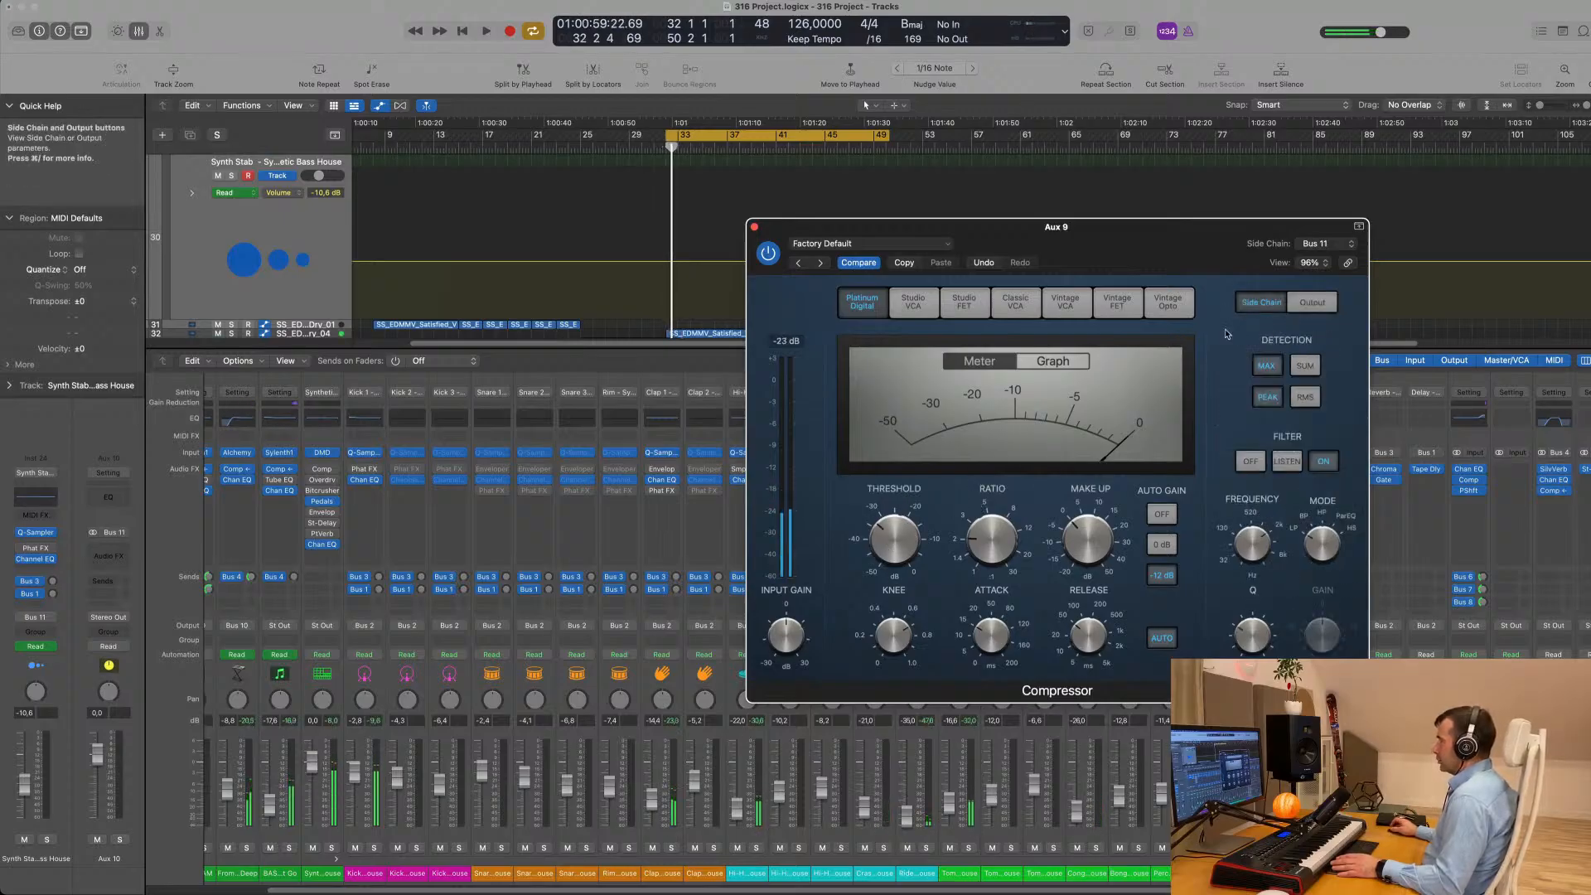
key(space)
drag(909, 528, 908, 522)
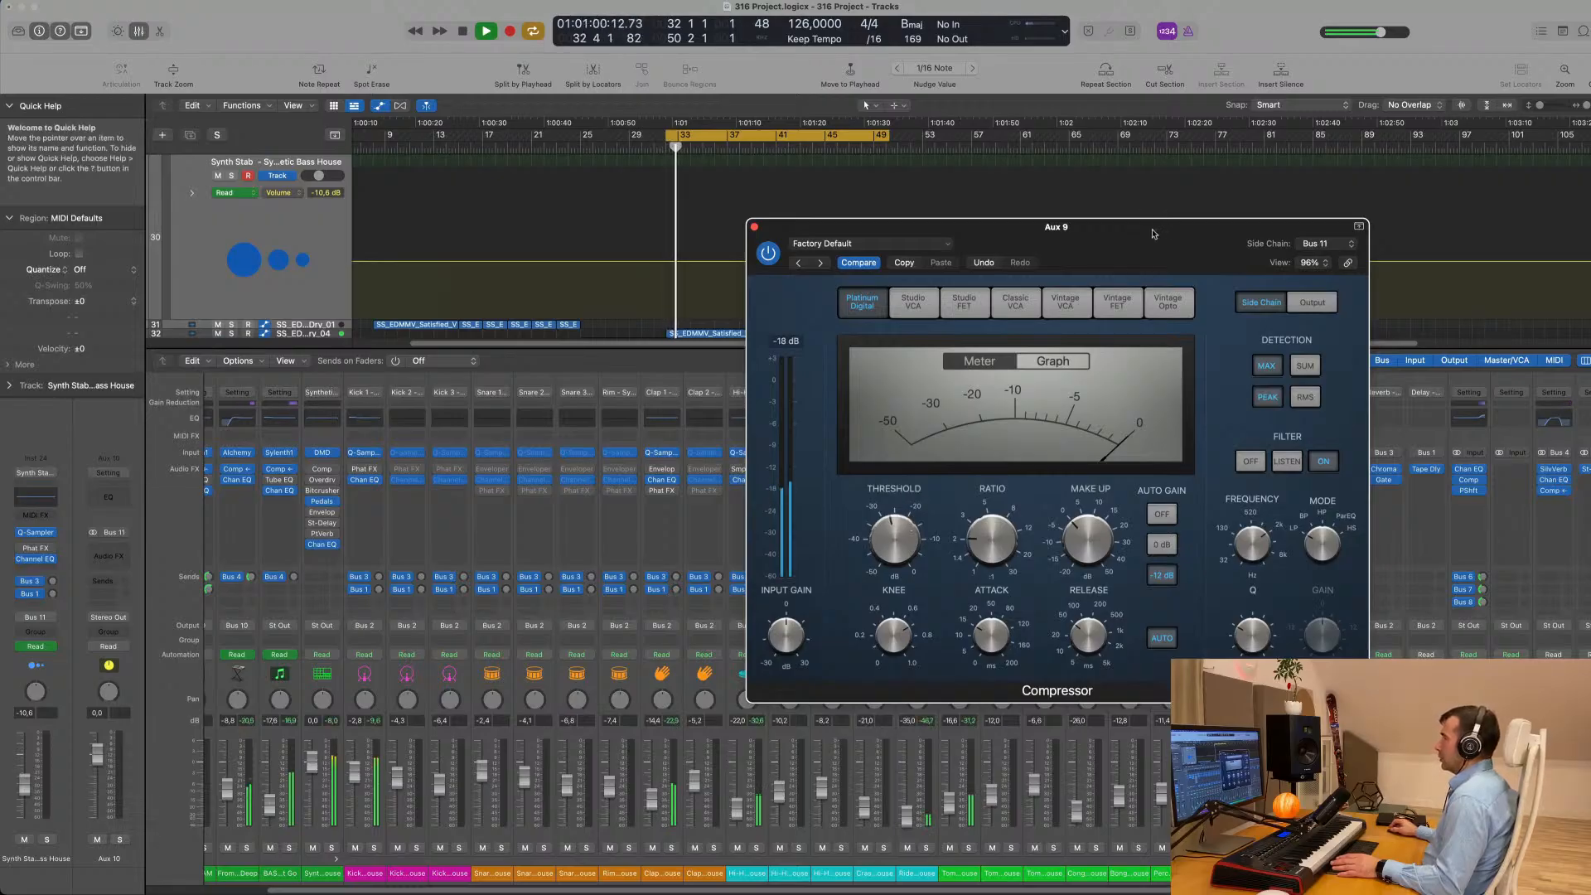
drag(1158, 234, 1077, 195)
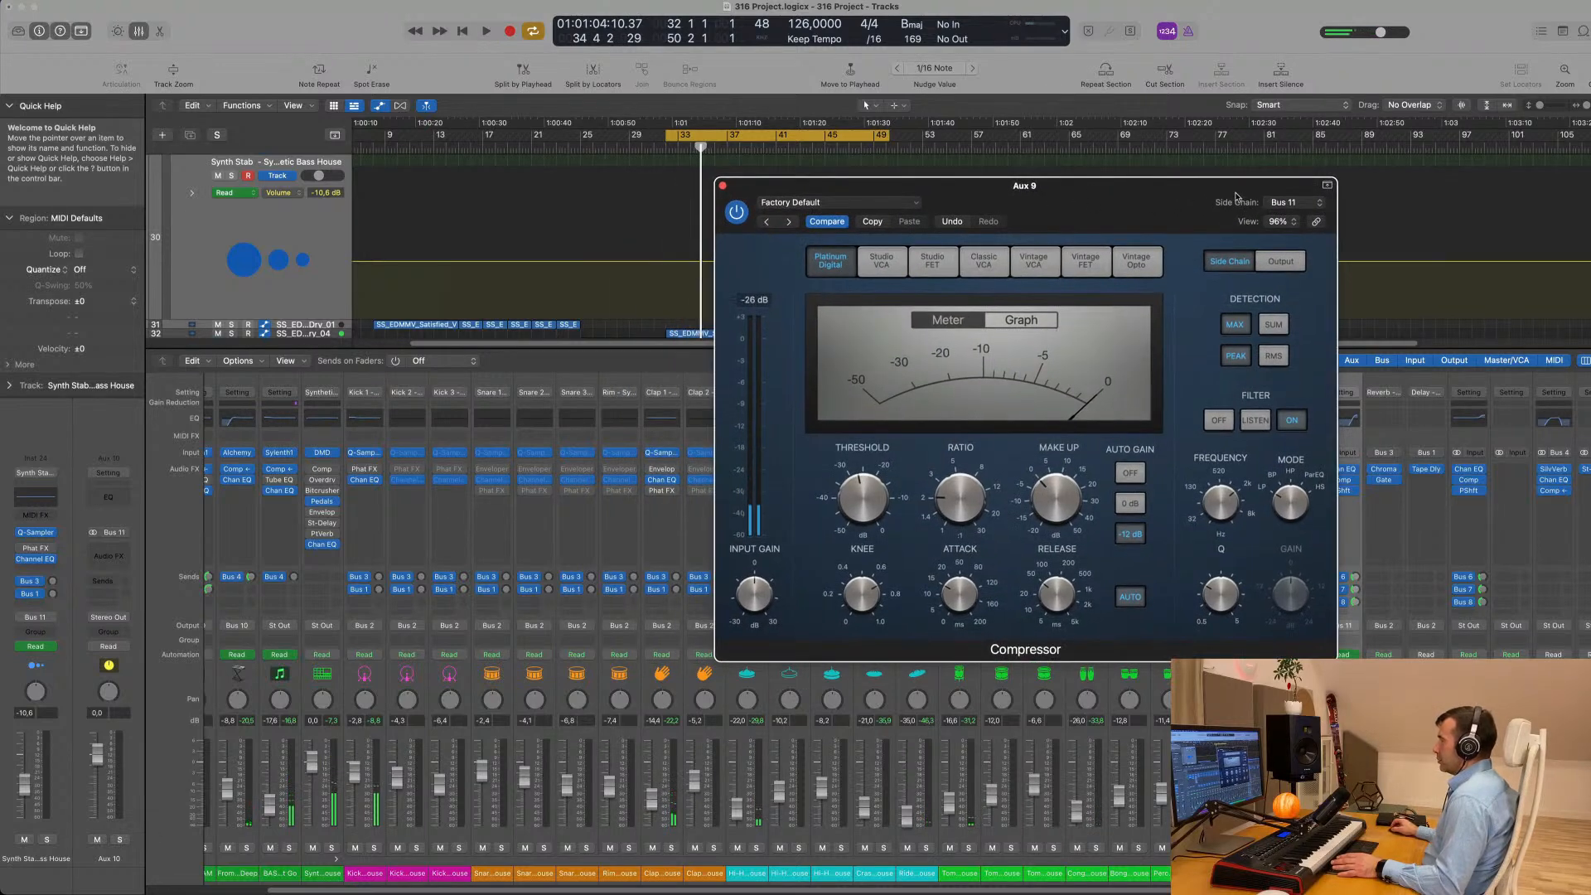
- Review the bus sources offered for the Aux 9 compressor's side chain and choose Bus 11 again
click(1283, 202)
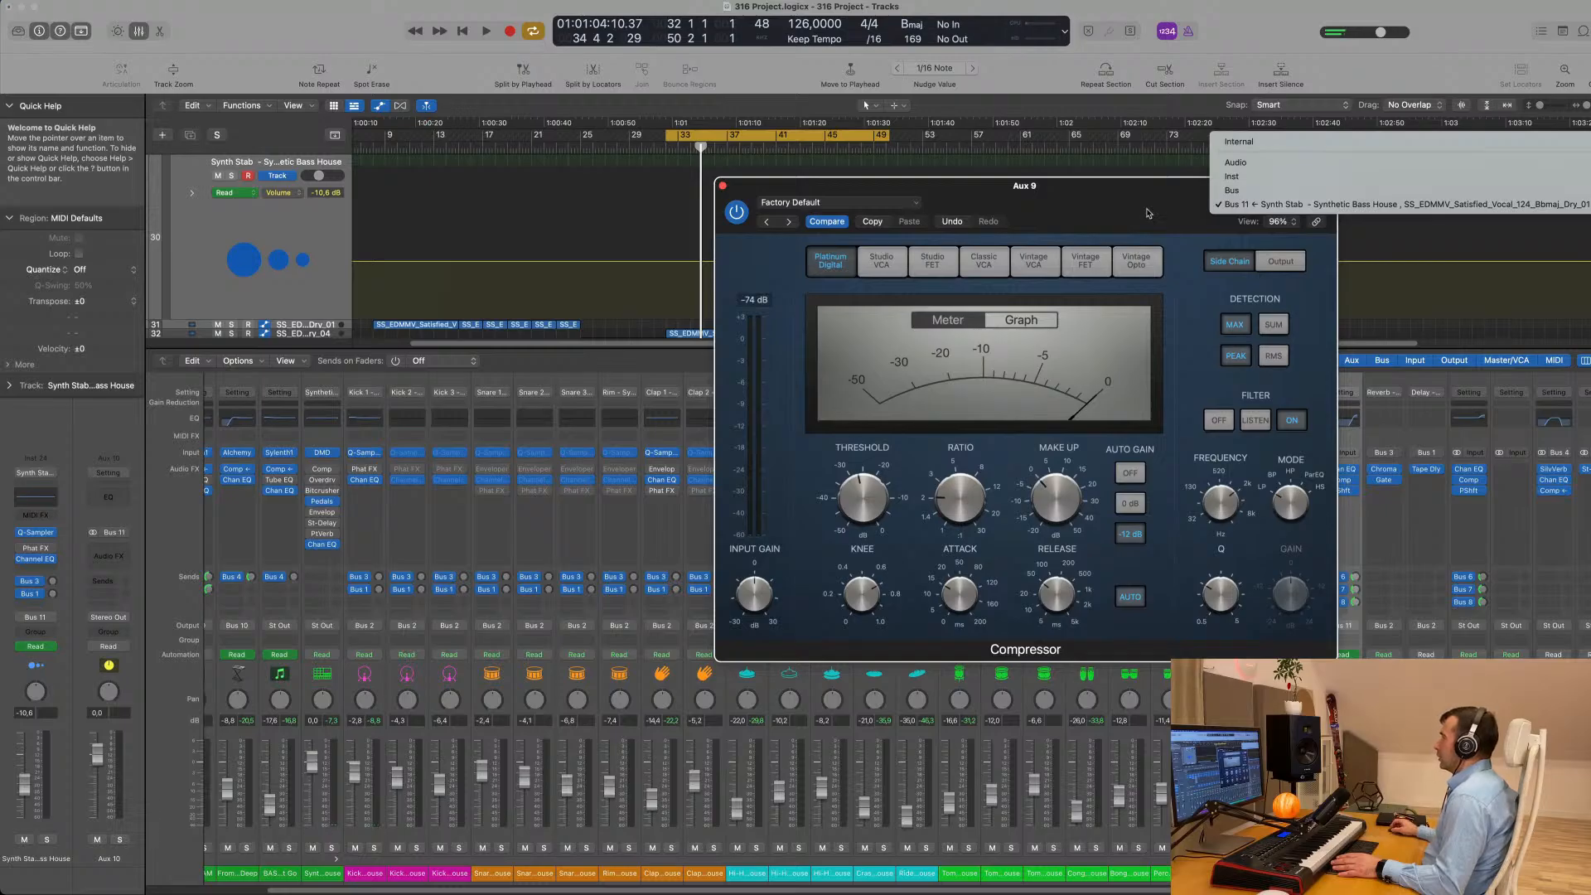
click(1148, 213)
click(1303, 204)
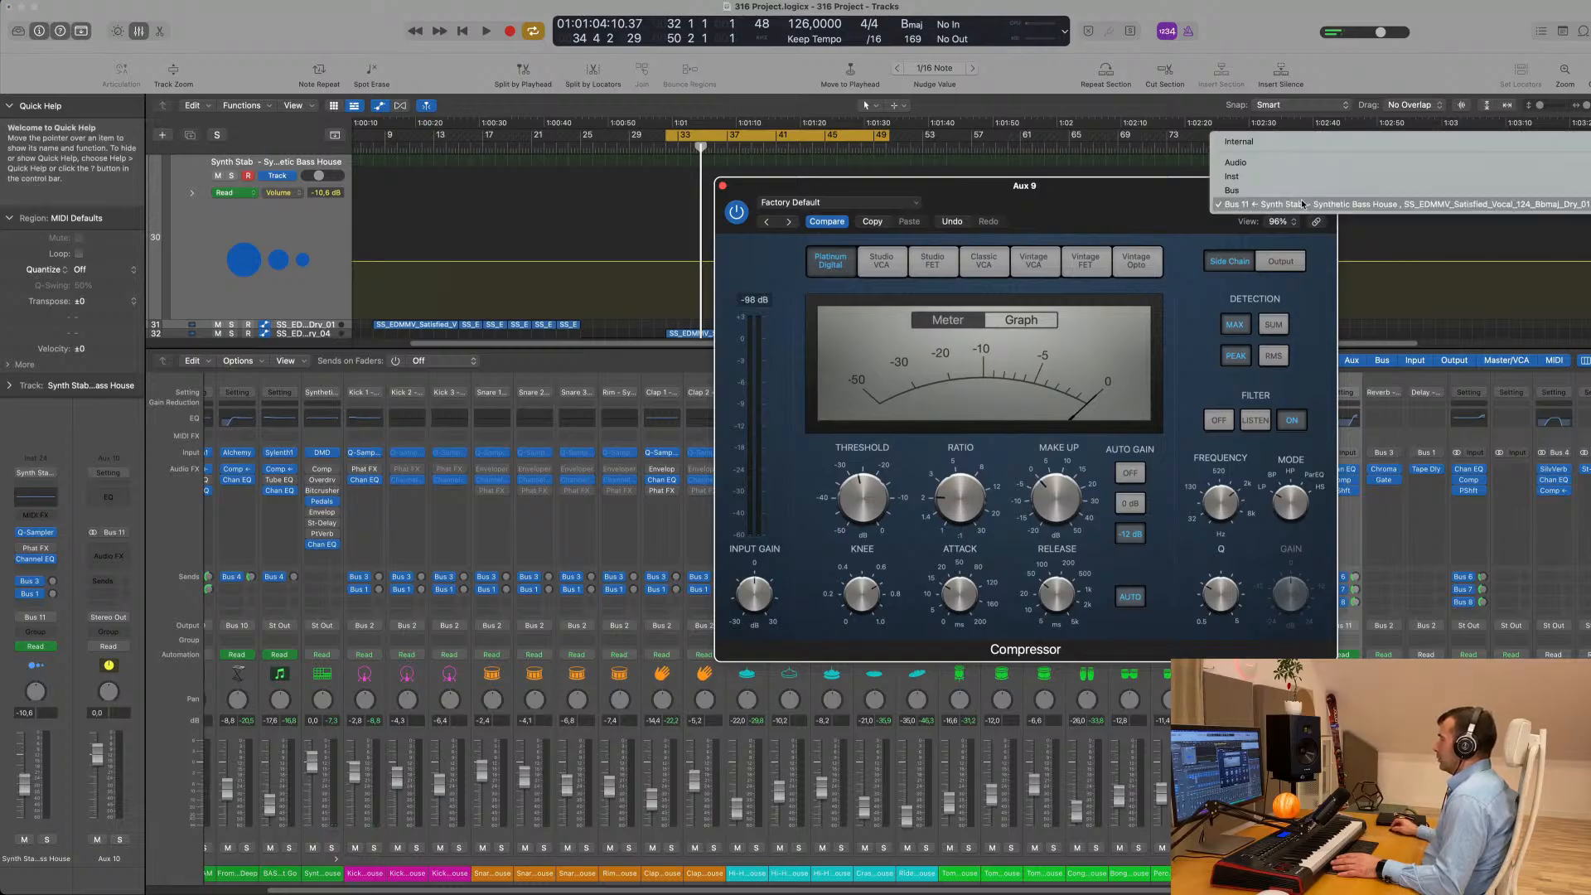
mouse_move(1310, 189)
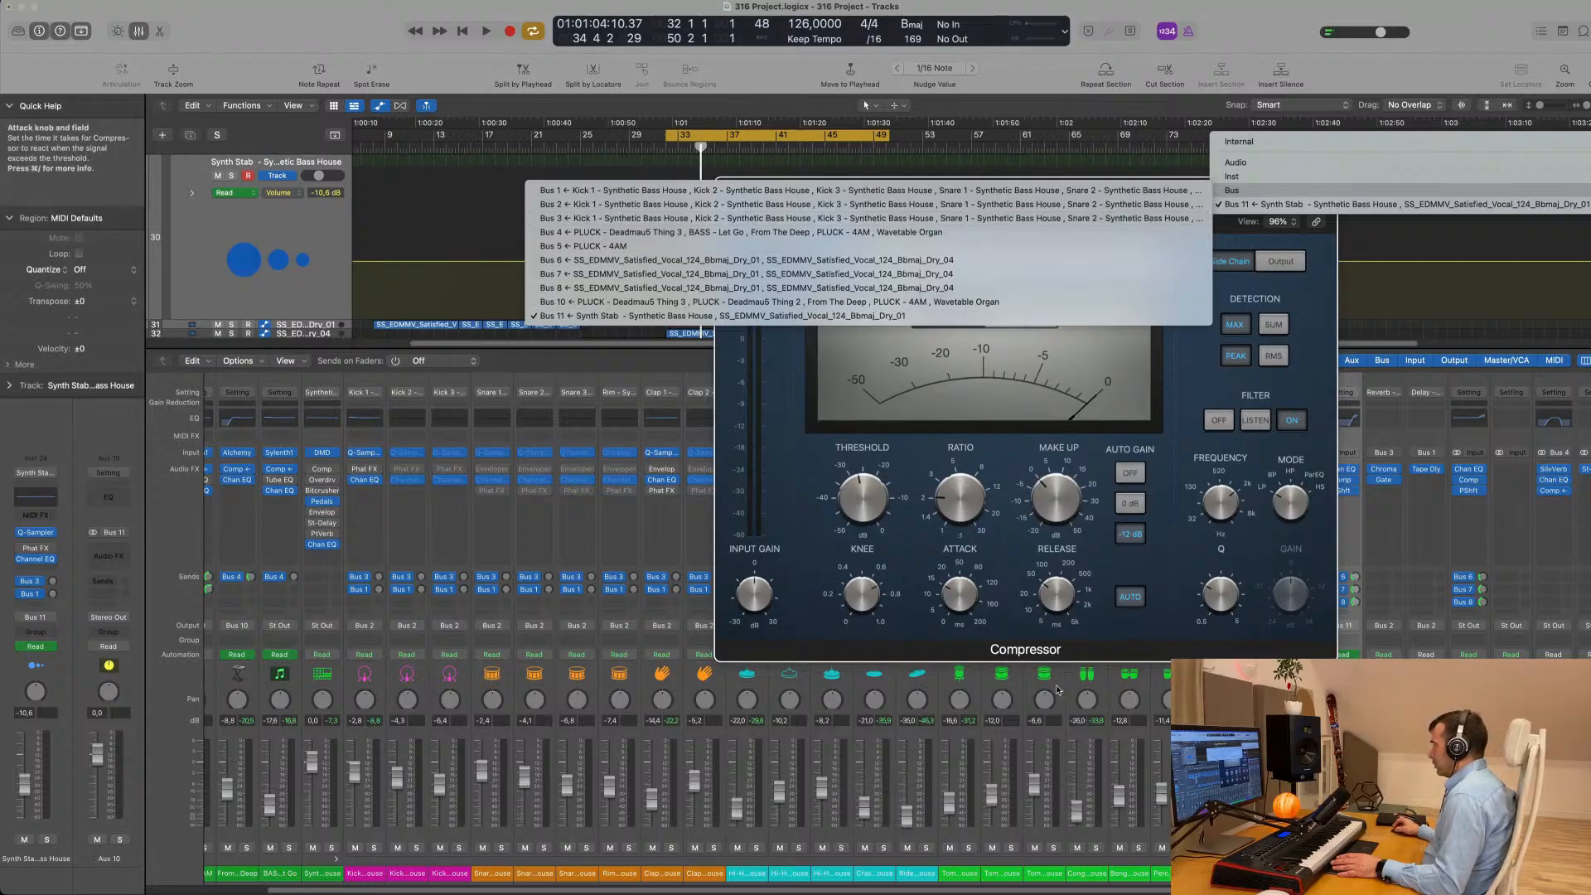
click(782, 316)
- Select the Satisfied Dry_04 and Dry_02 vocal channels, close the compressor and solo both channels while the loop plays
drag(1511, 874, 1469, 873)
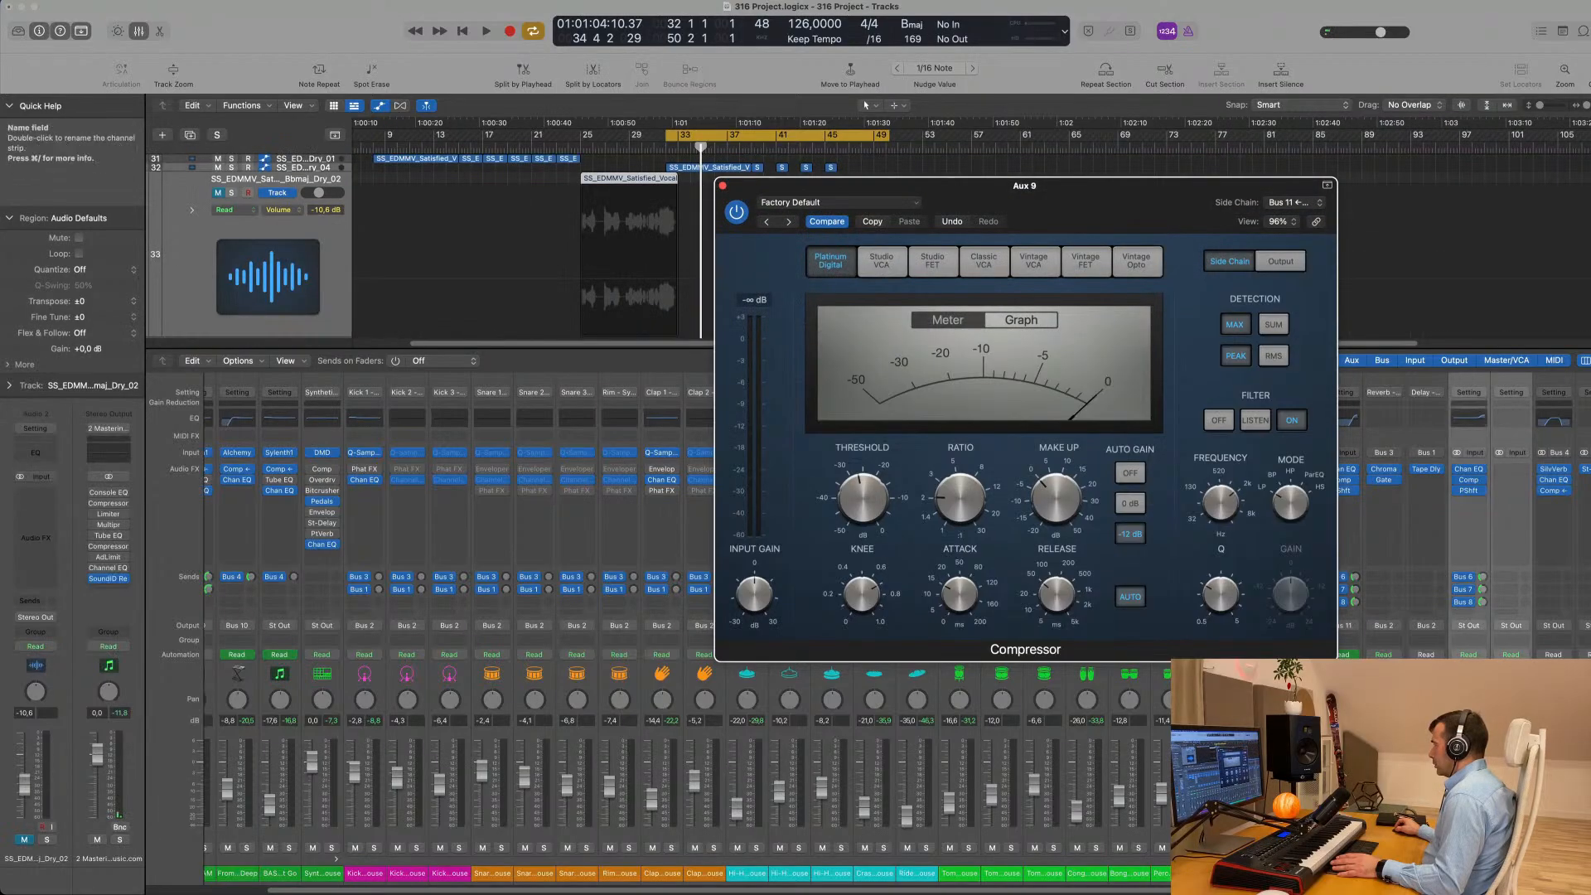
click(723, 186)
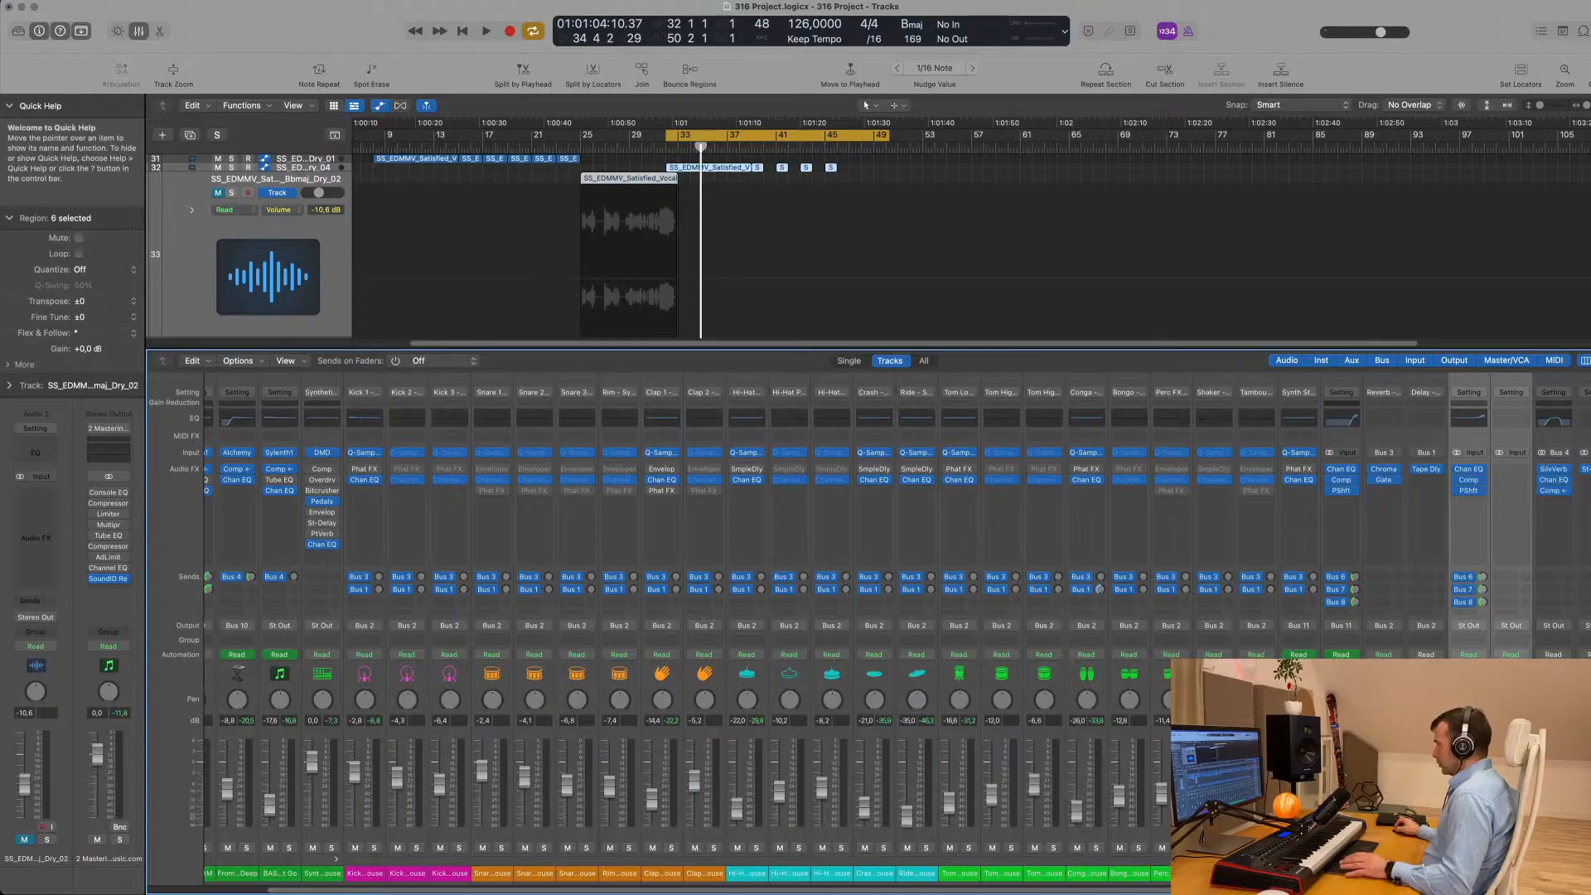
key(space)
scroll(828, 580, right, 10)
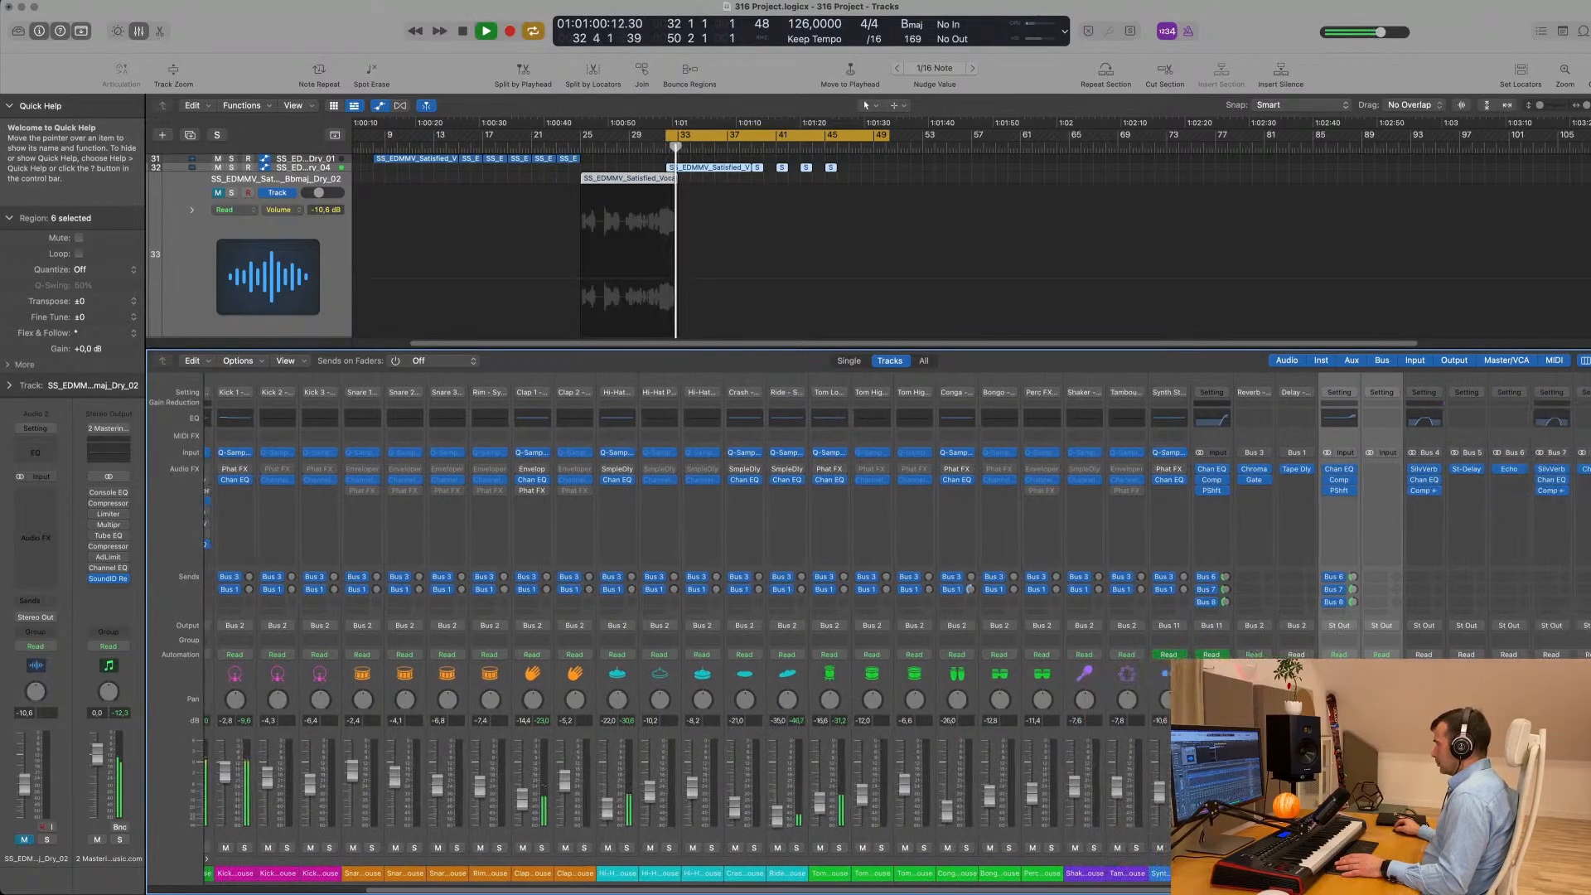
key(s)
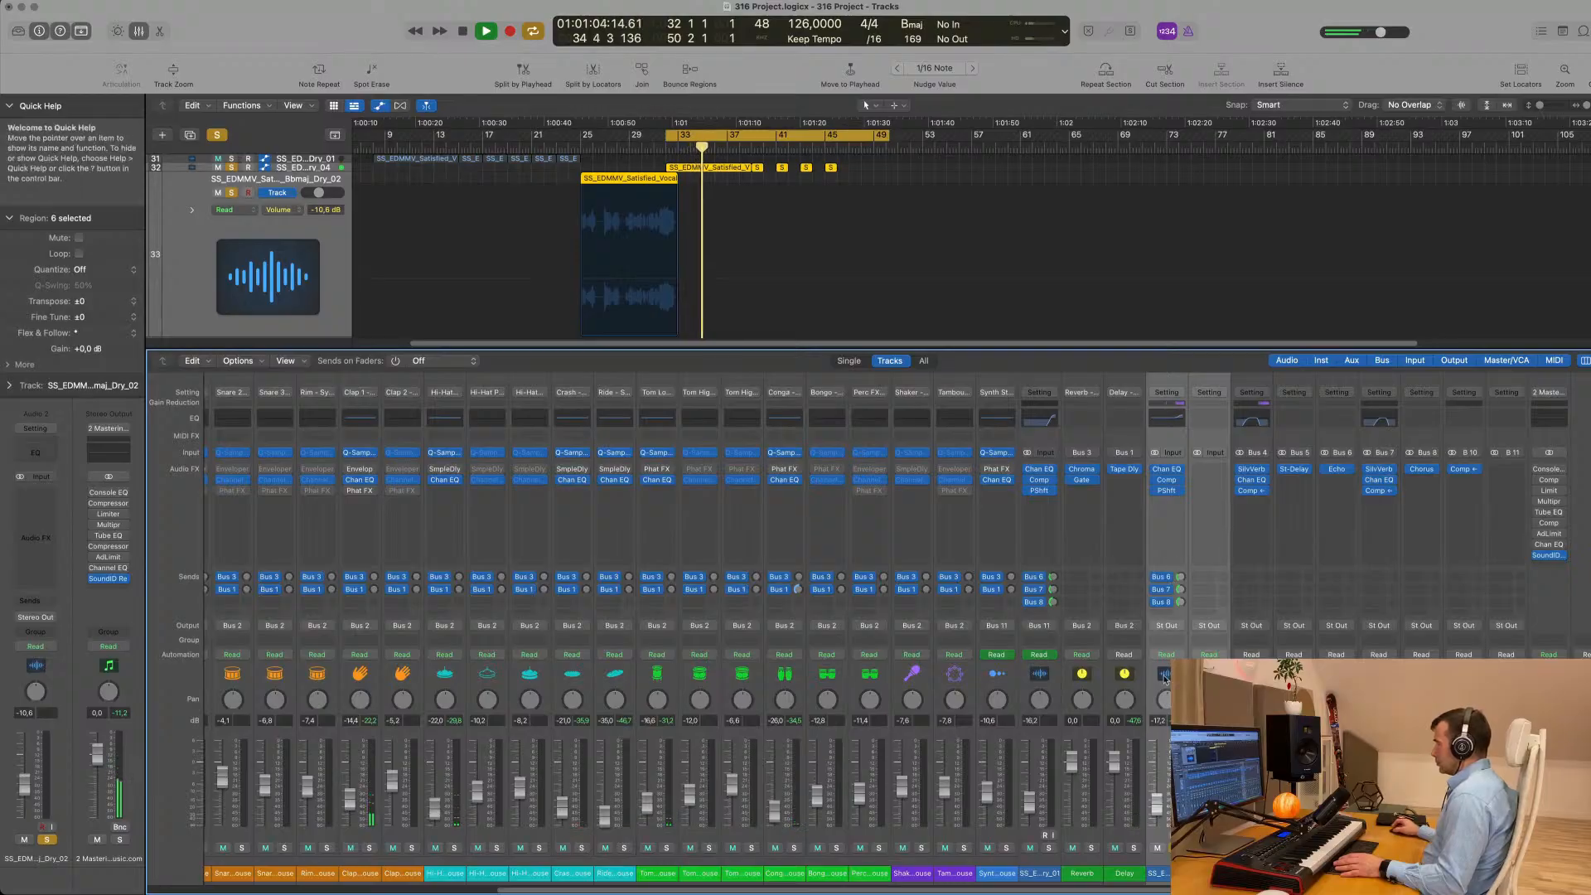
- Route the output of the Satisfied Dry_04 and Dry_02 vocal channels to Bus 9
click(1210, 627)
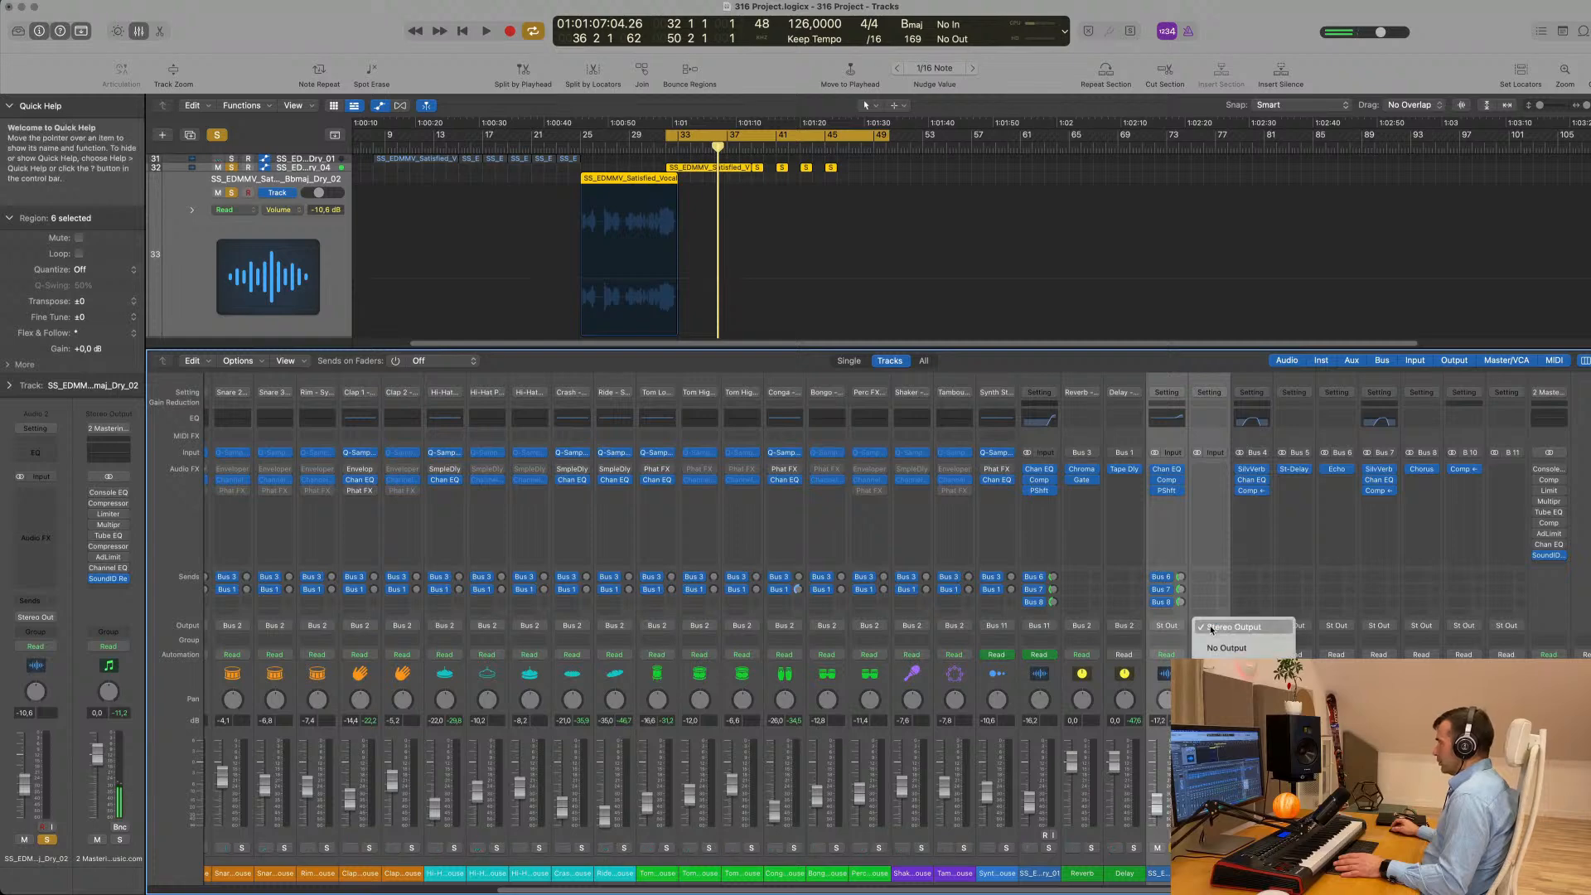
mouse_move(1228, 681)
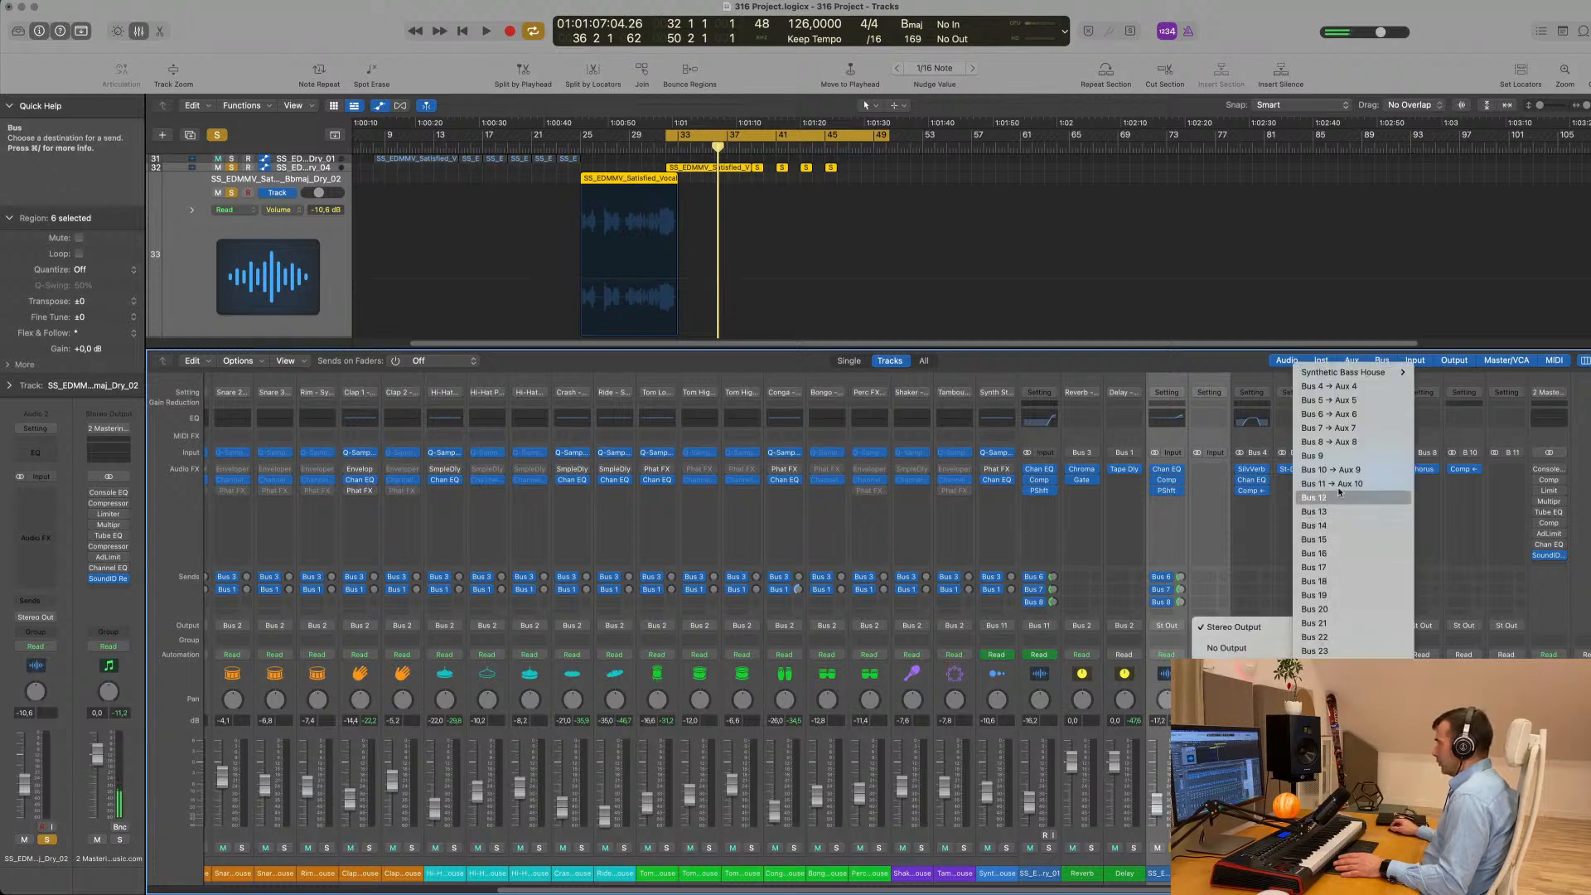
click(1341, 457)
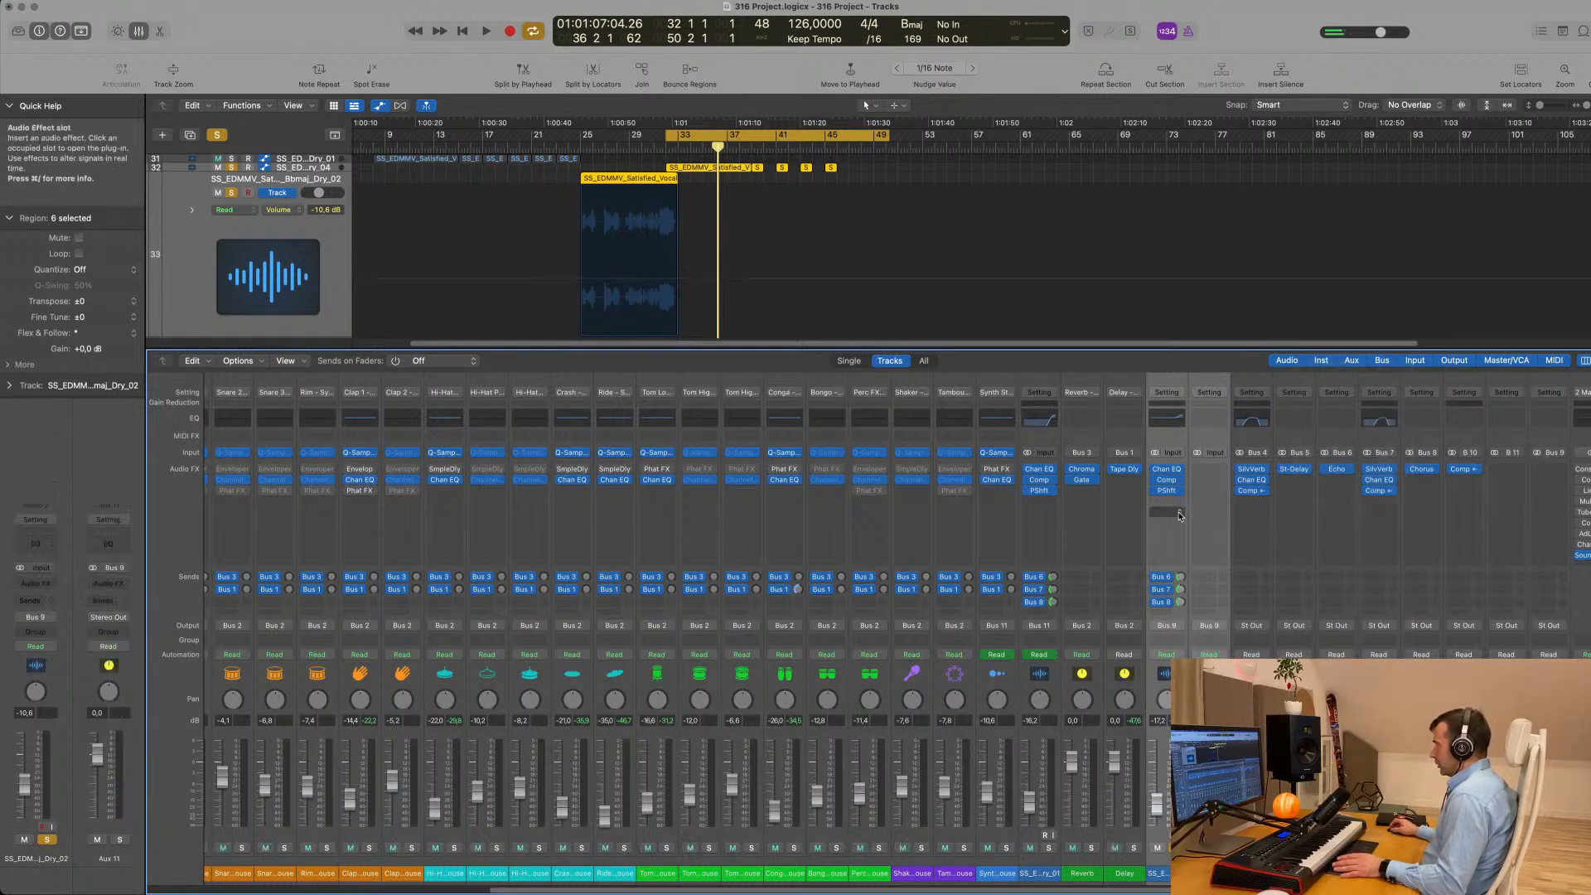
- Listen to the soloed Satisfied vocals in the loop and from bar 25
key(space)
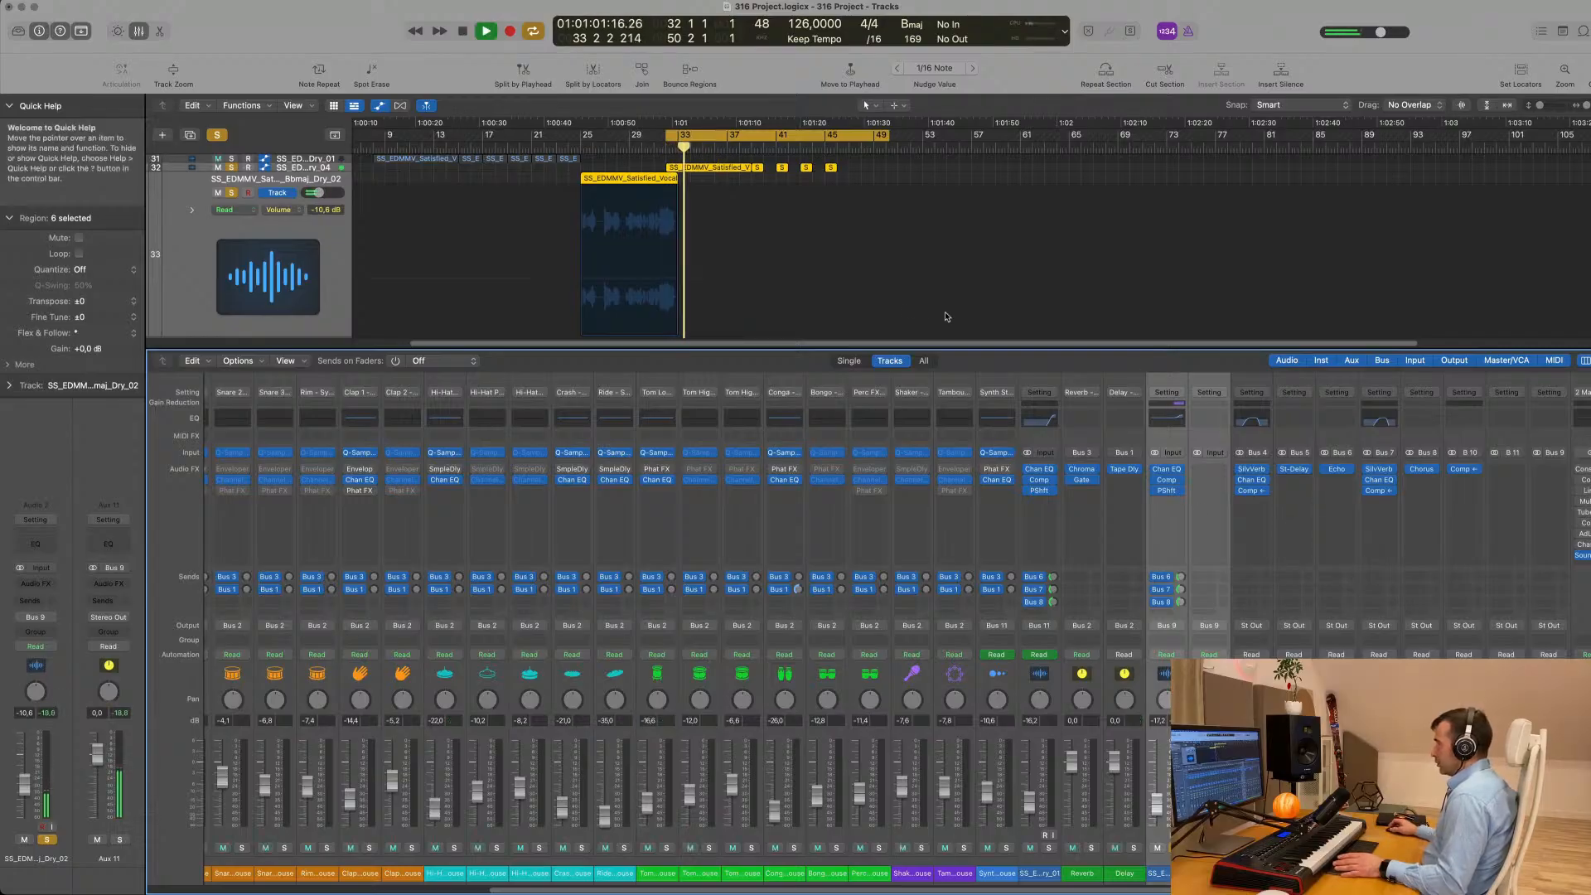
scroll(820, 268, down, 3)
scroll(818, 265, up, 10)
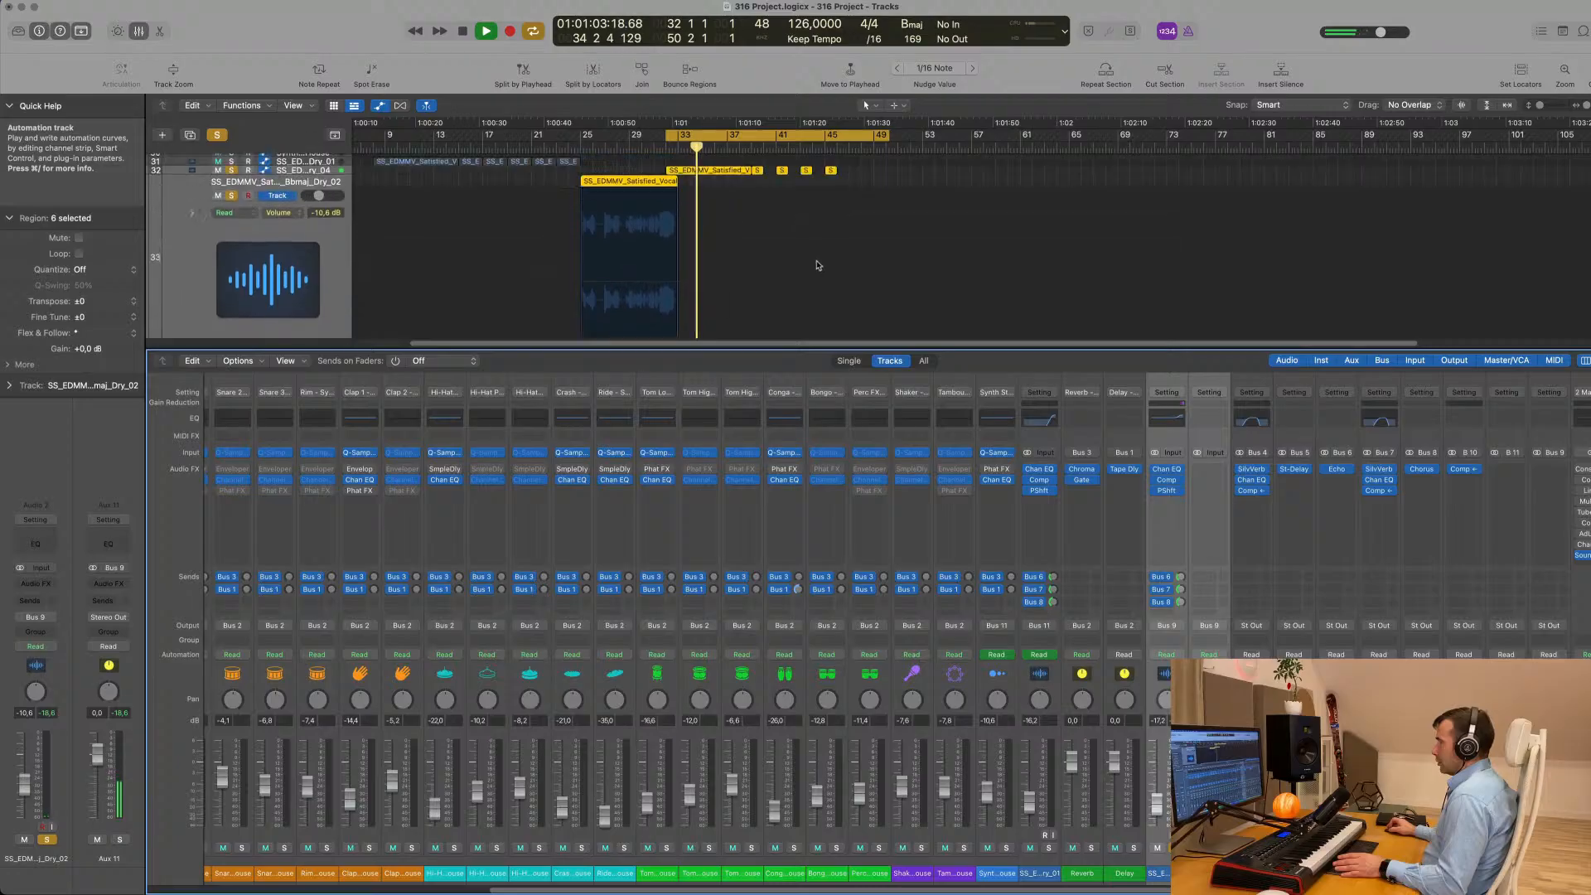
click(583, 147)
scroll(590, 188, down, 10)
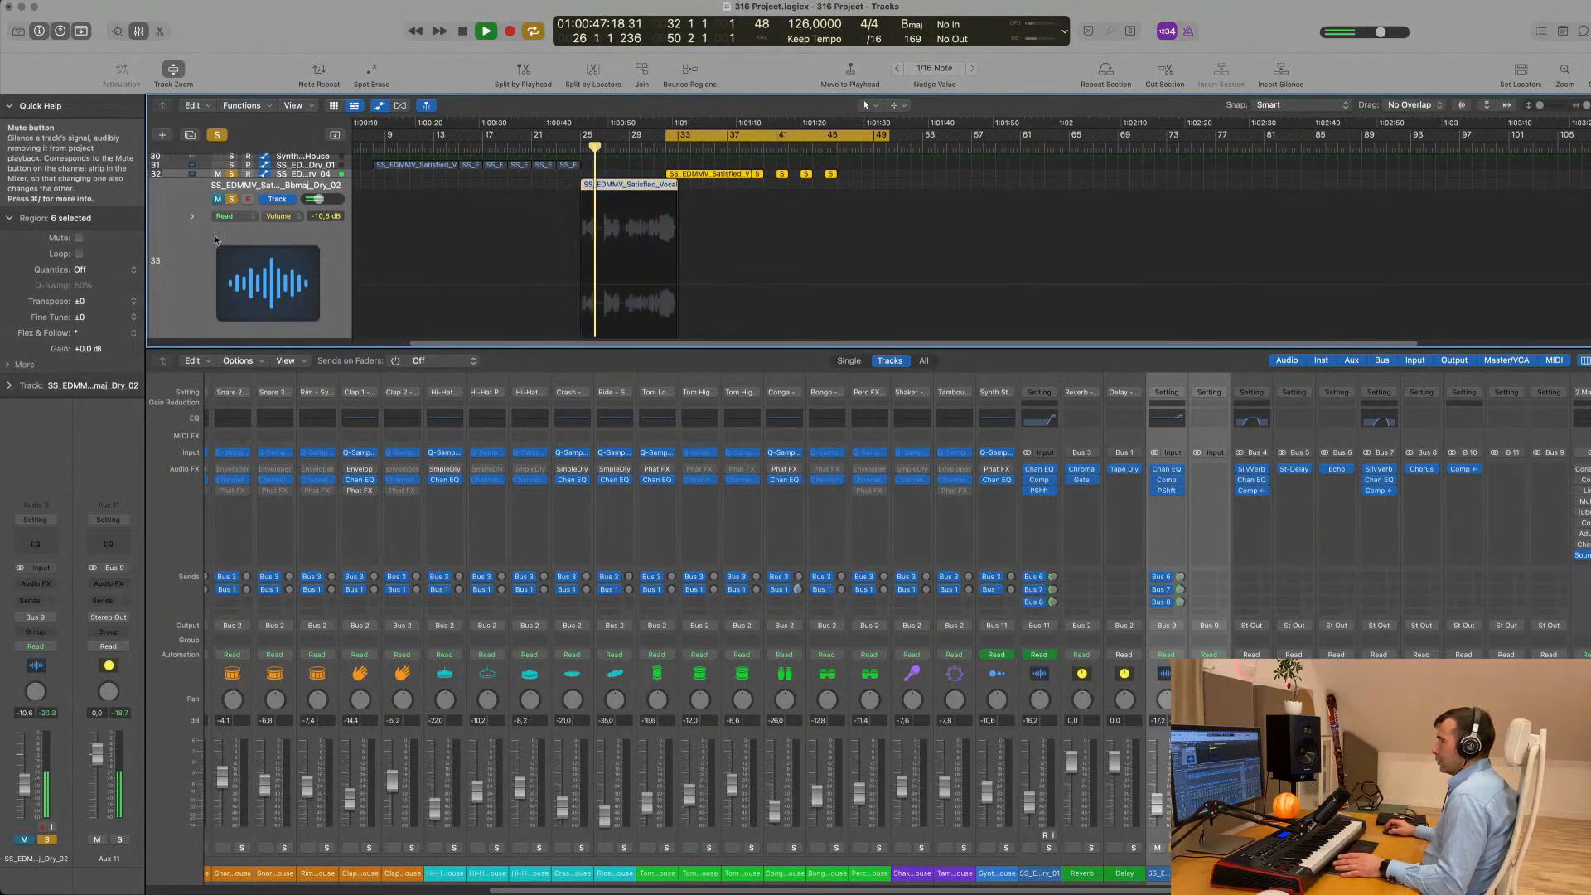
scroll(485, 269, up, 5)
key(space)
- Turn off the vocal solos and unmute the Satisfied Dry_04 and Dry_02 tracks during a short playback
key(a)
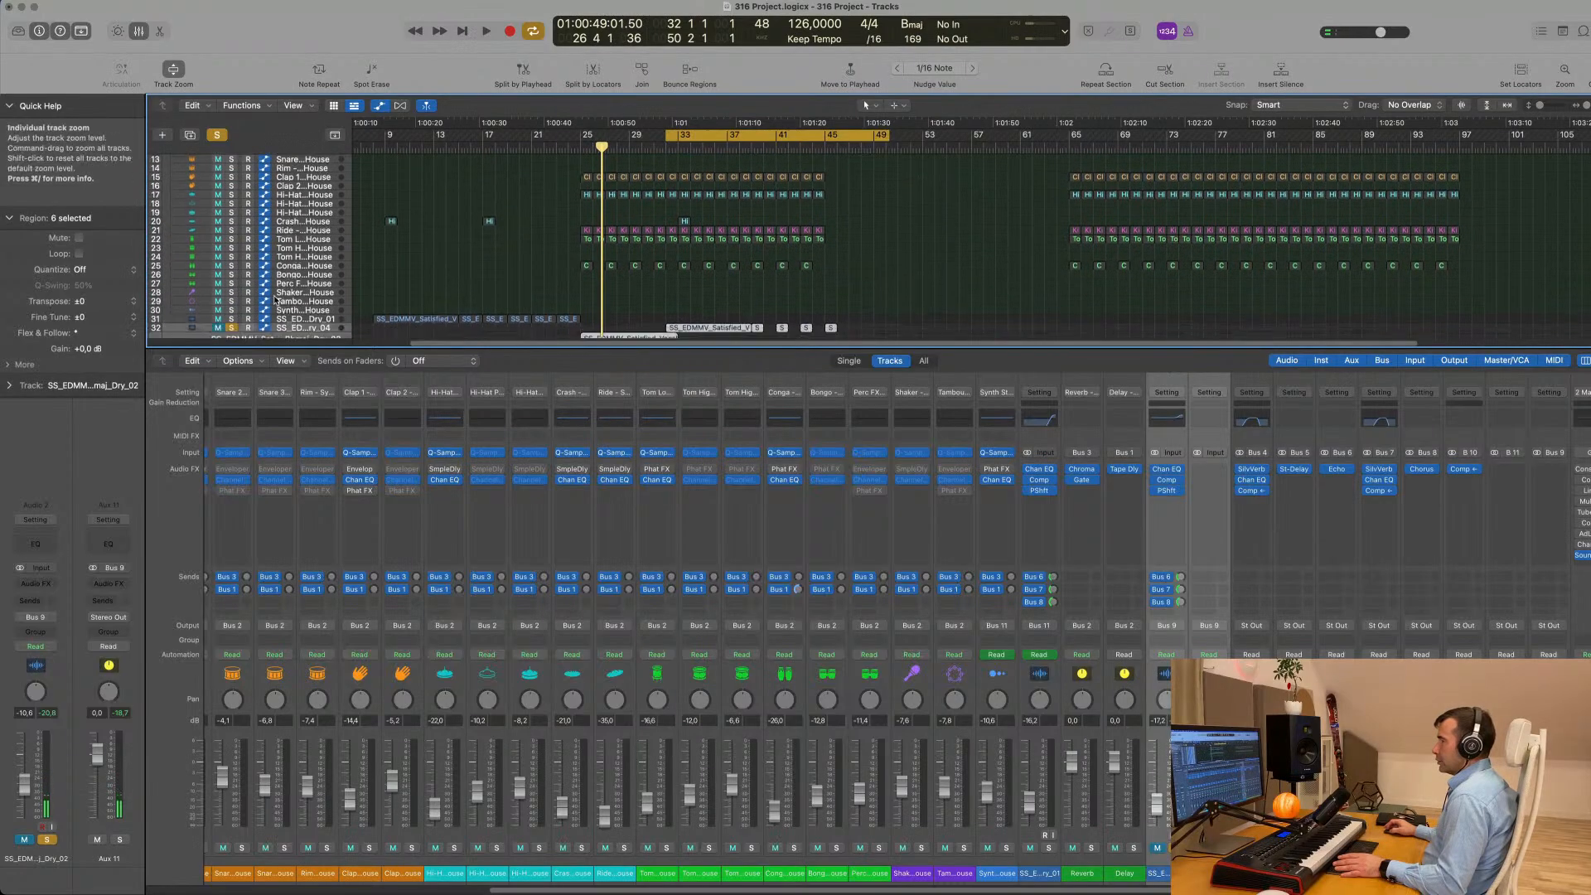
key(a)
scroll(498, 240, down, 3)
key(space)
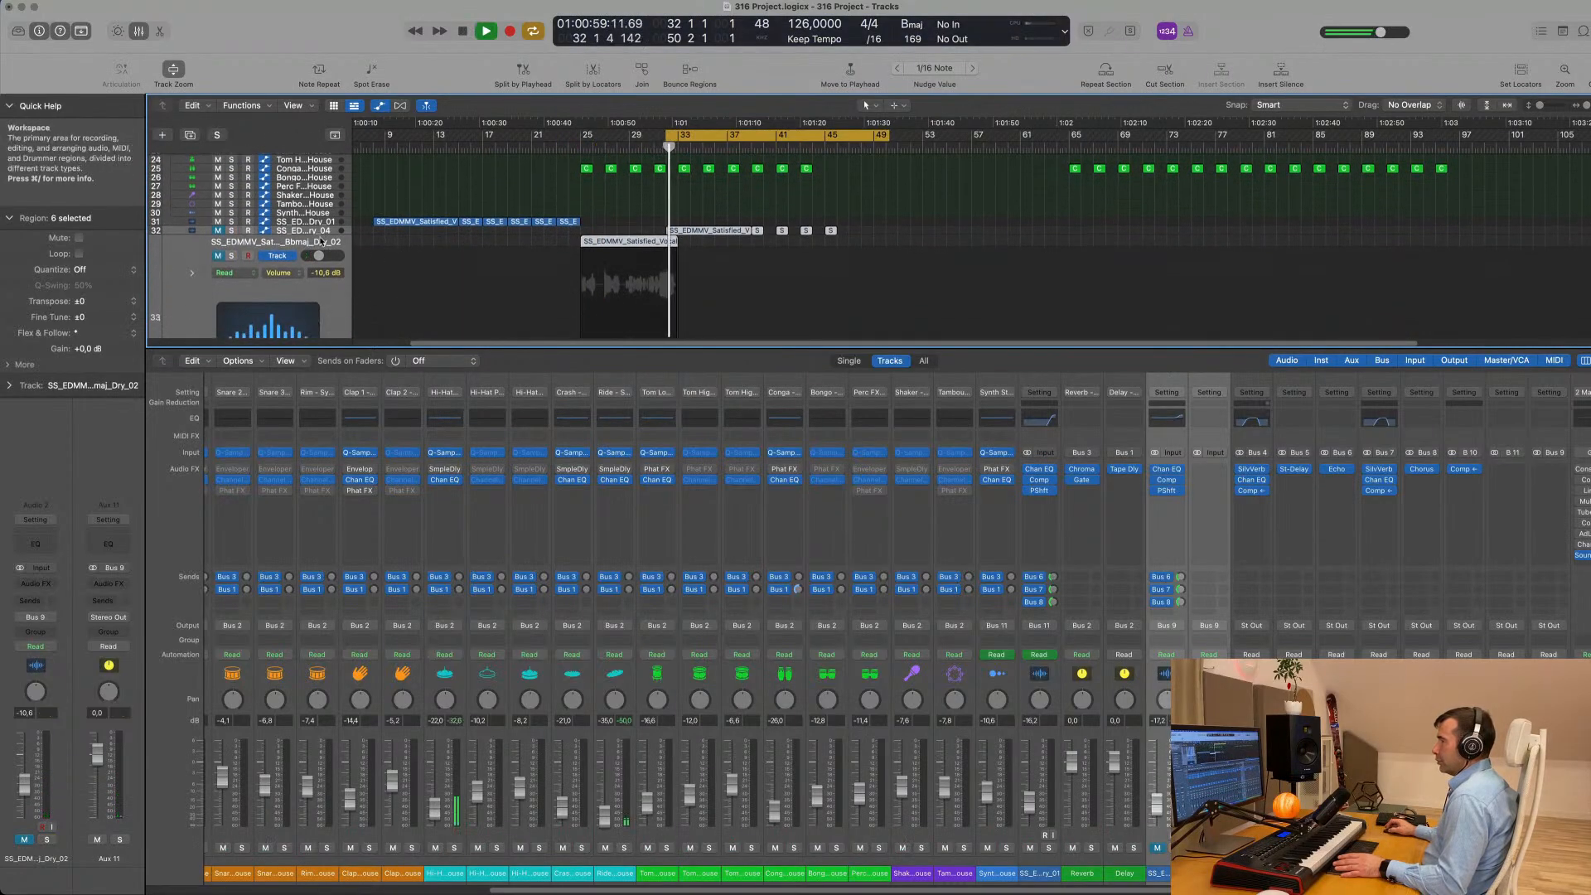
click(217, 232)
key(space)
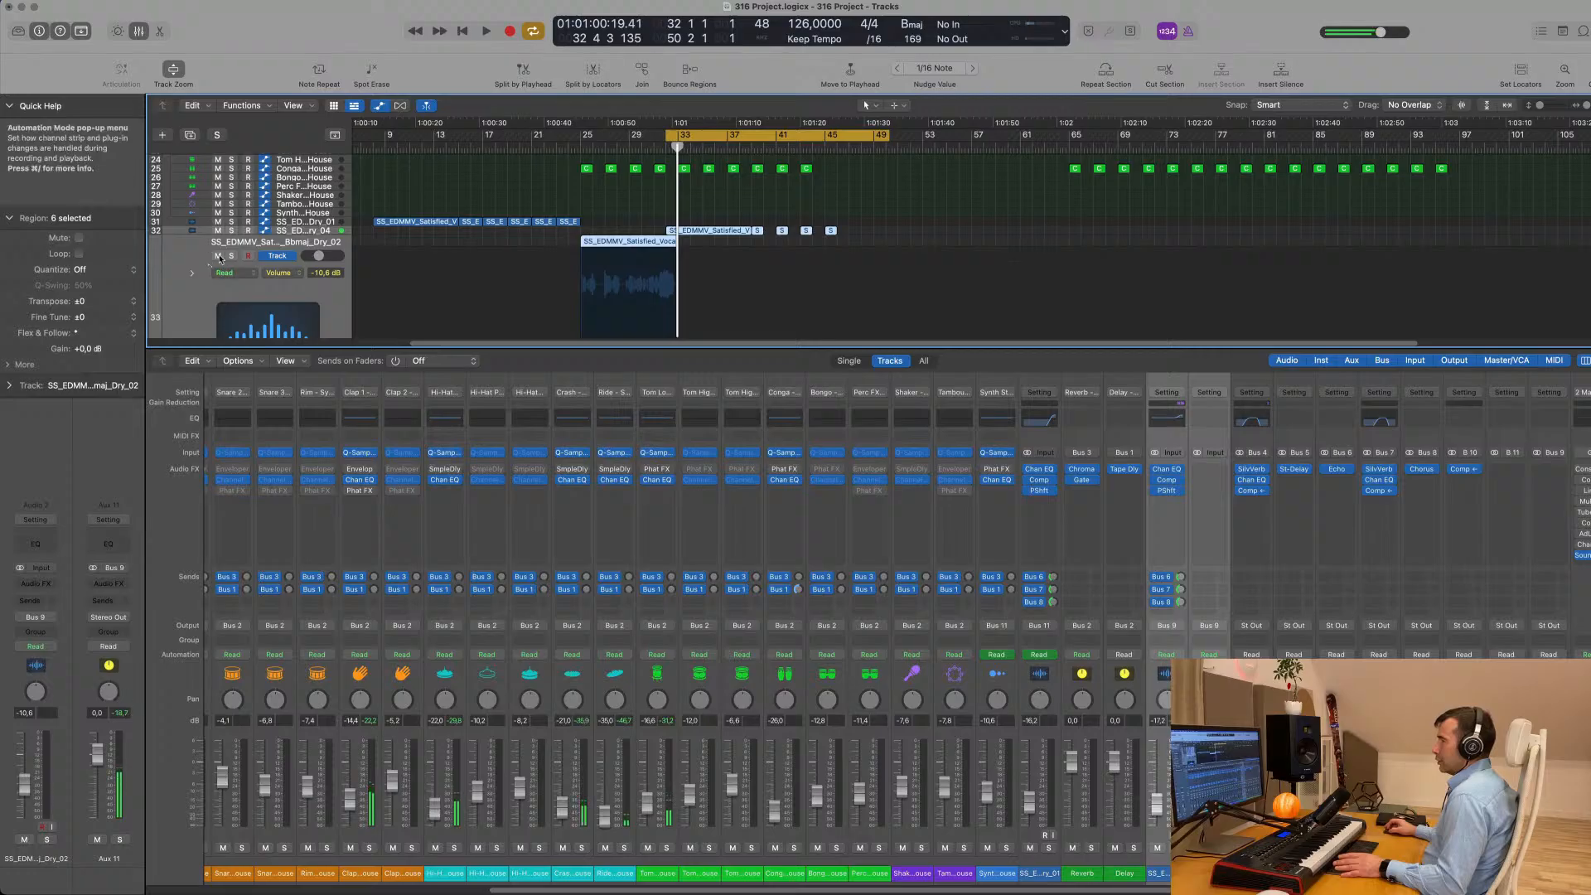
- Solo the Satisfied Dry_01, Dry_04 and Dry_02 vocal tracks and play the loop
click(231, 222)
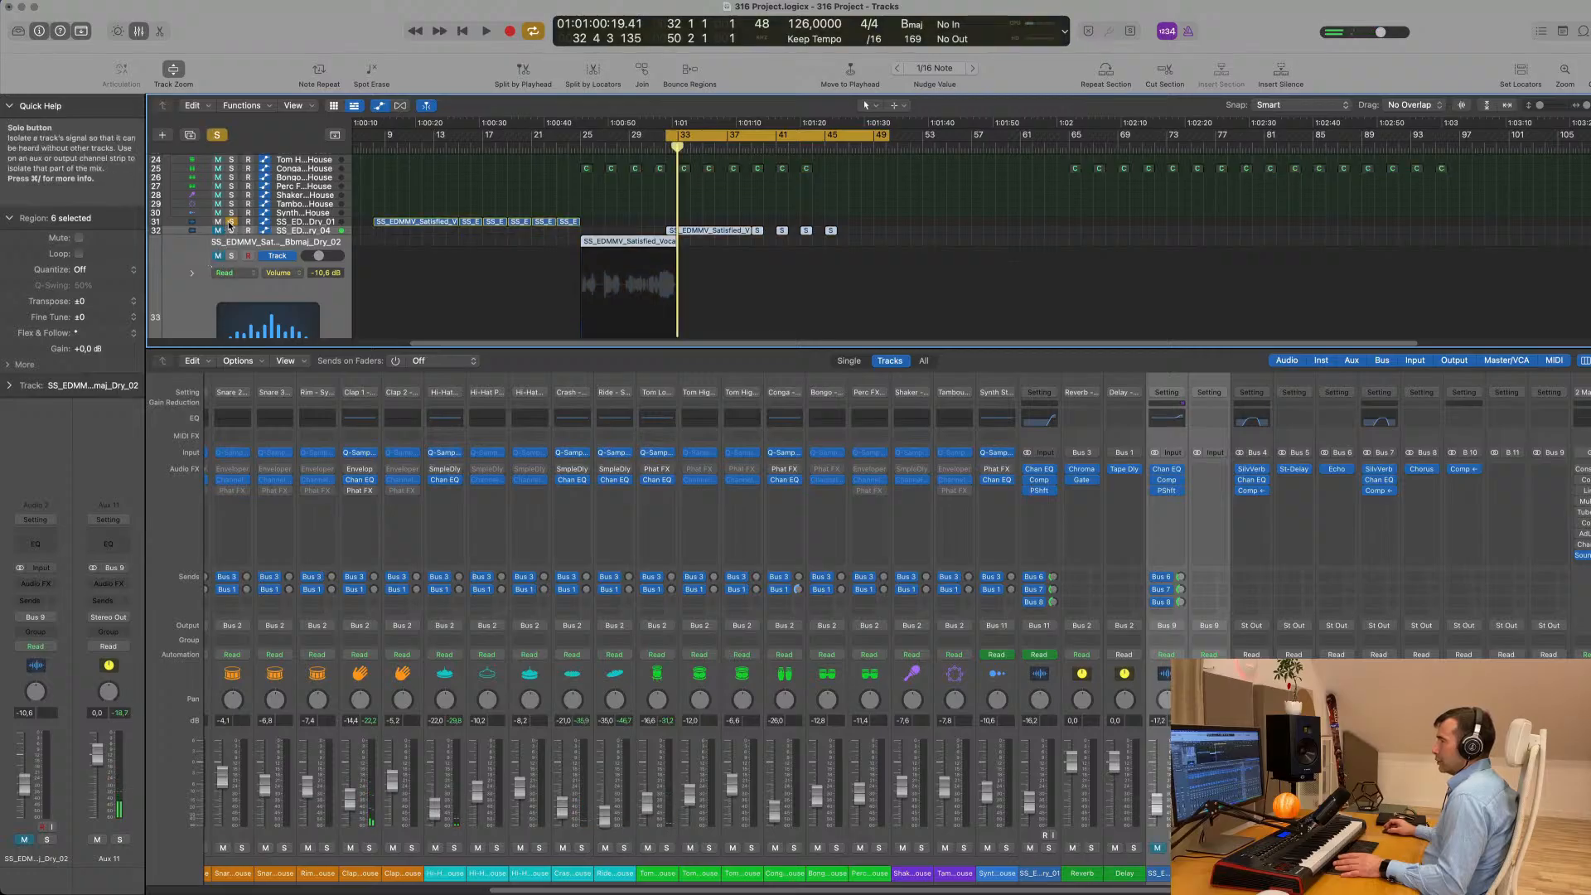
click(231, 231)
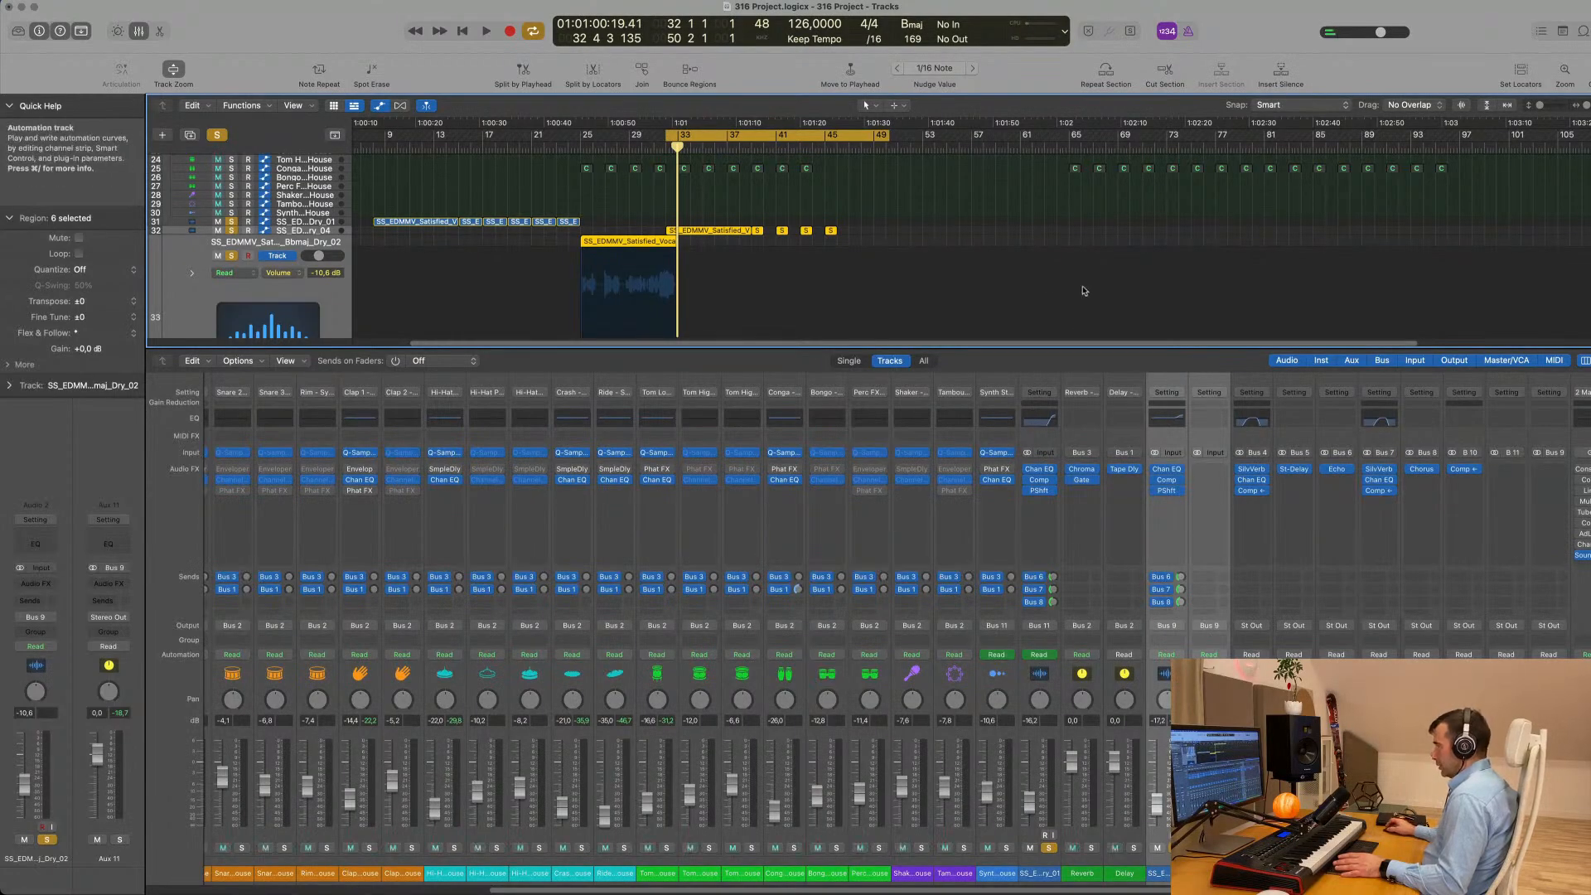
scroll(934, 285, up, 1)
key(space)
scroll(937, 274, down, 3)
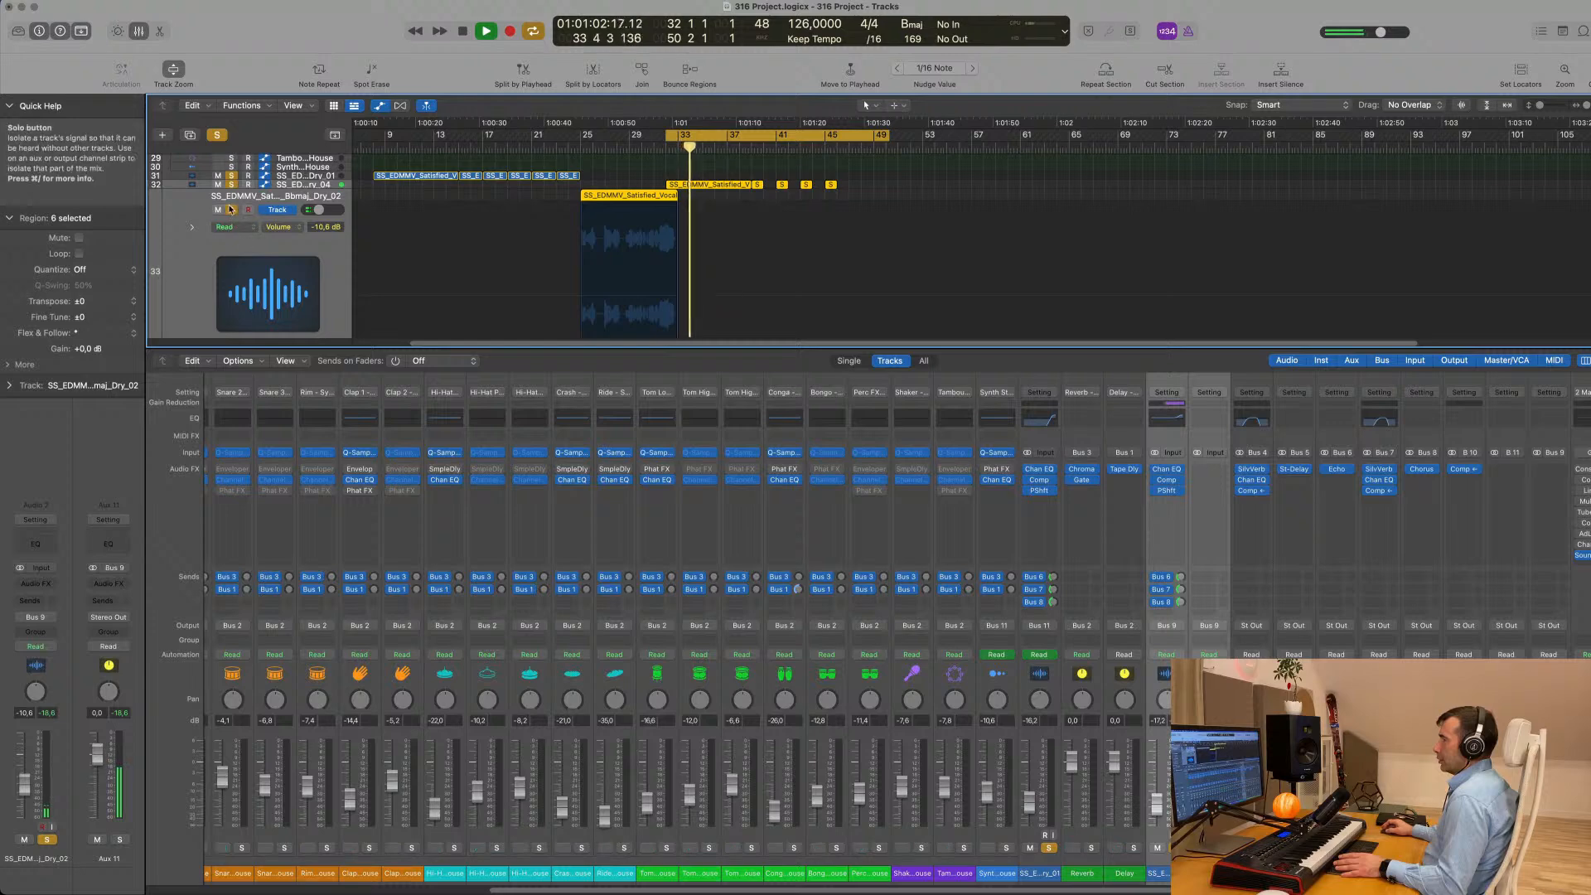
- Delete the Satisfied Dry_02 vocal track together with its region
scroll(608, 275, up, 2)
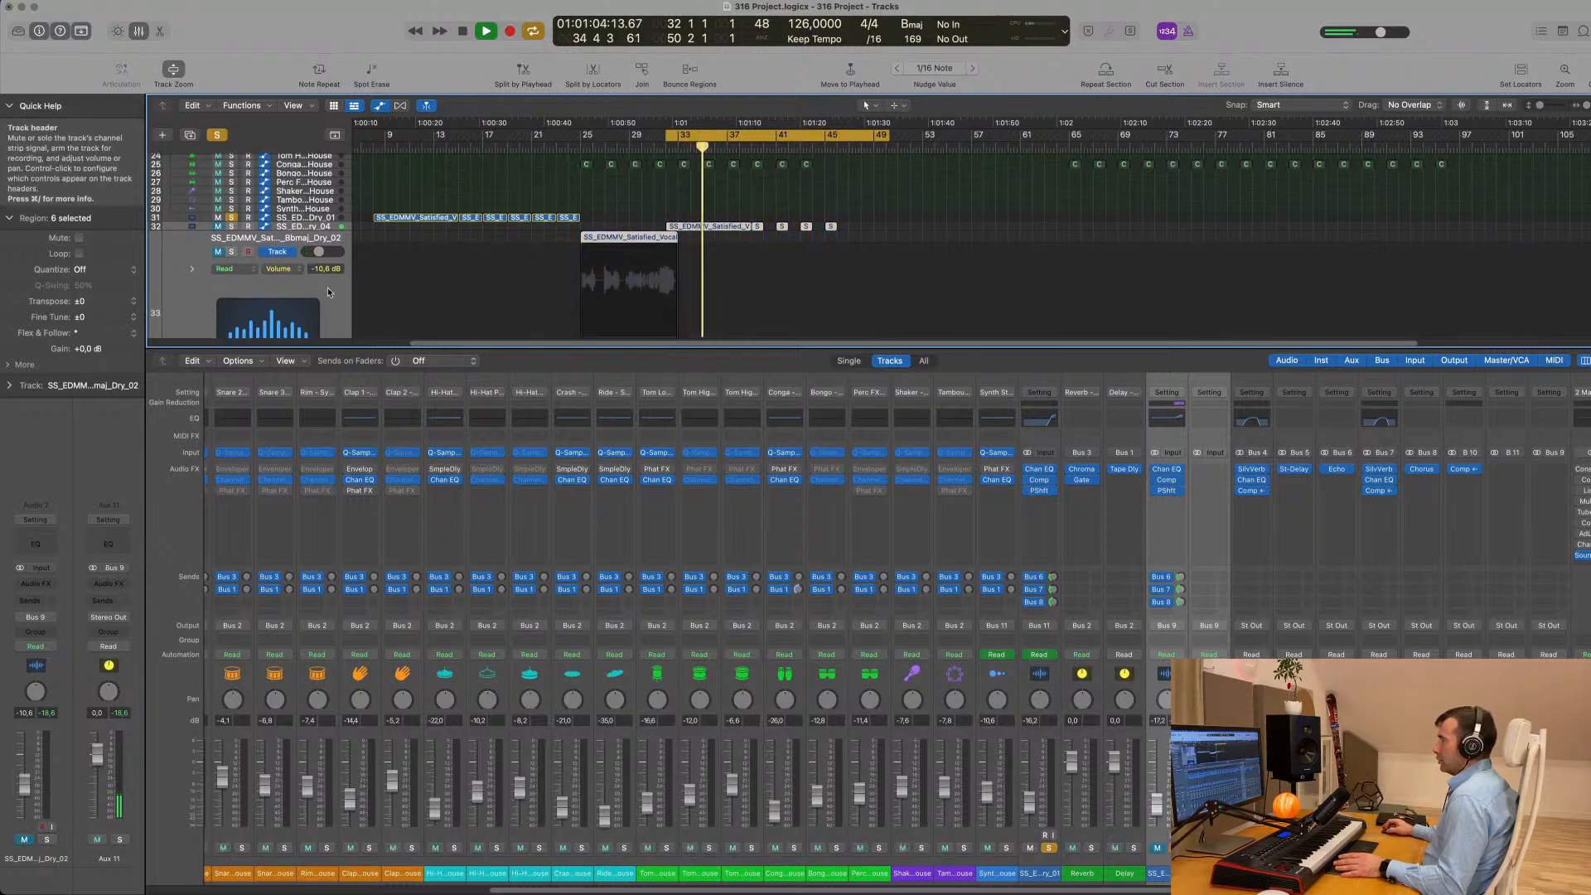
click(328, 290)
key(Delete)
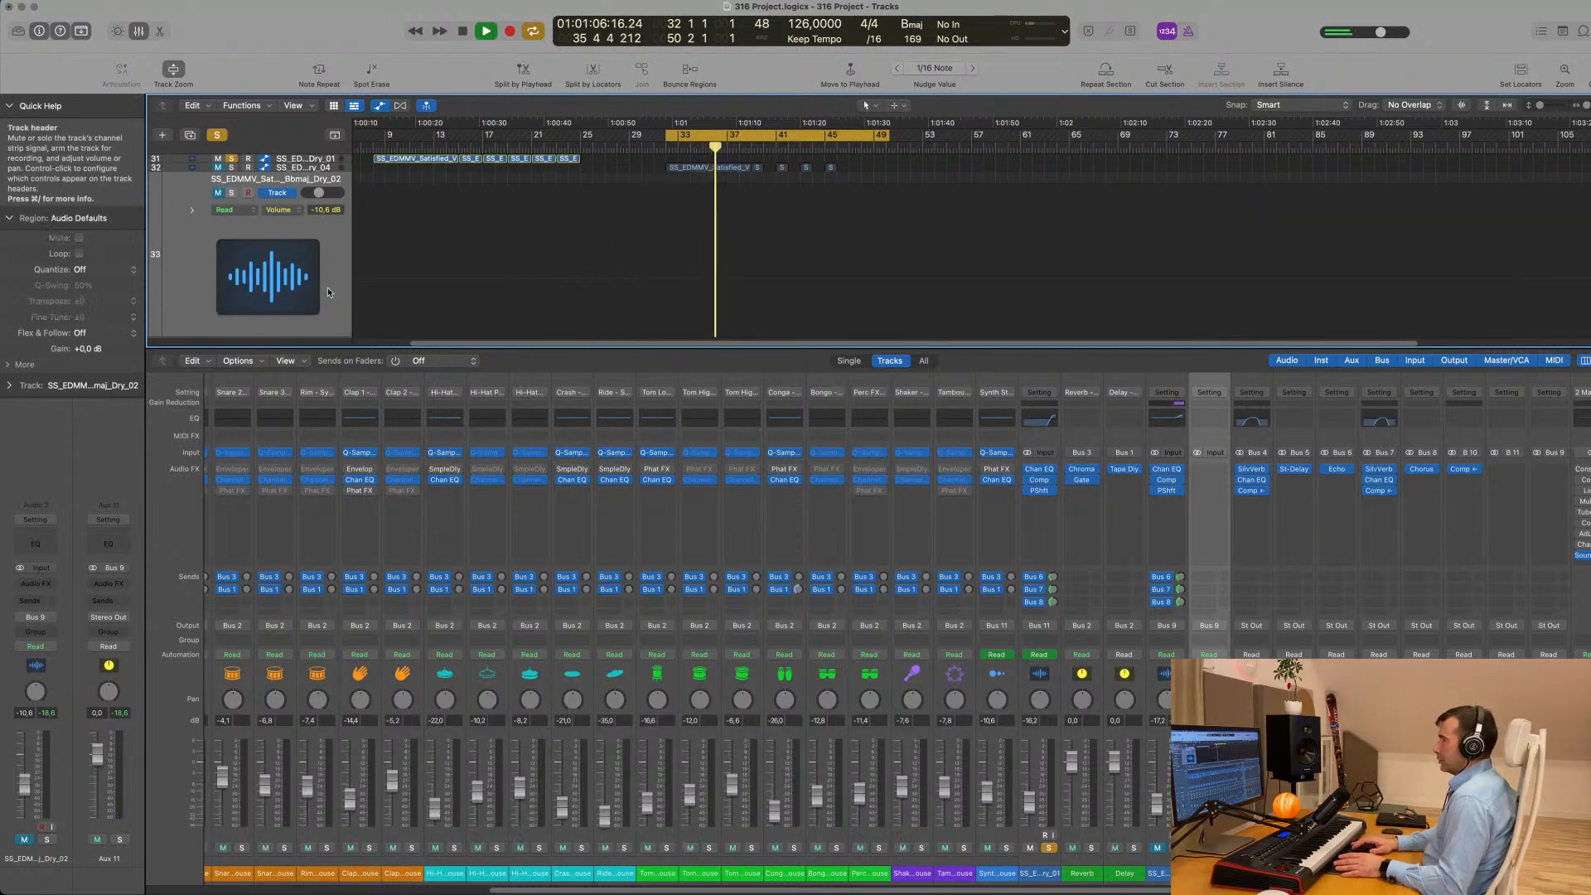
key(Delete)
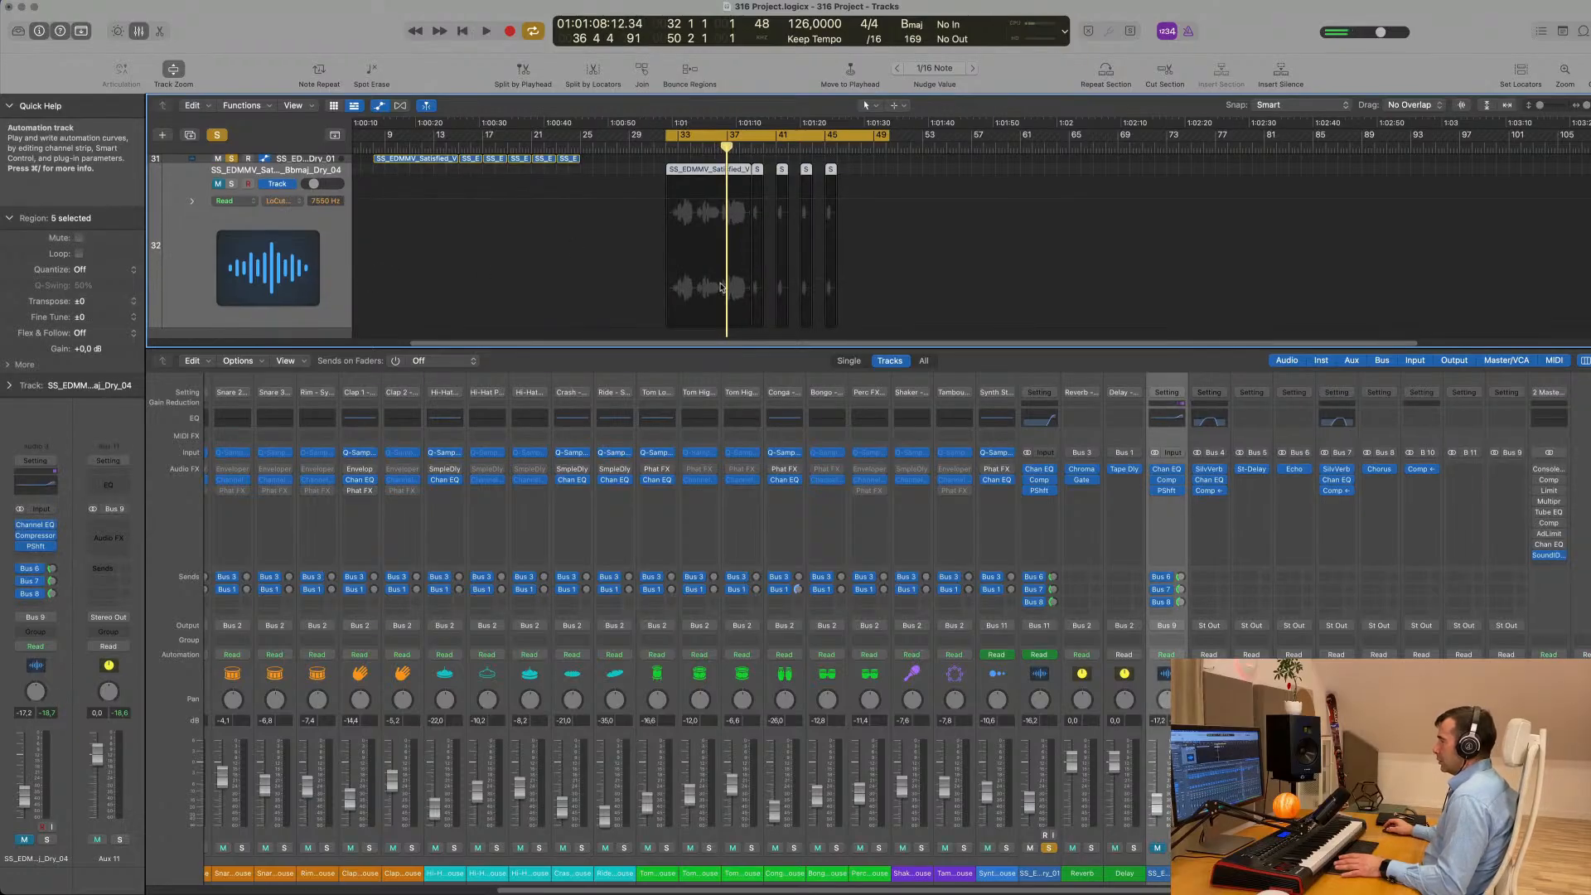
- Solo the Satisfied Dry_04 track alongside Dry_01 and play the loop
key(space)
scroll(682, 240, up, 3)
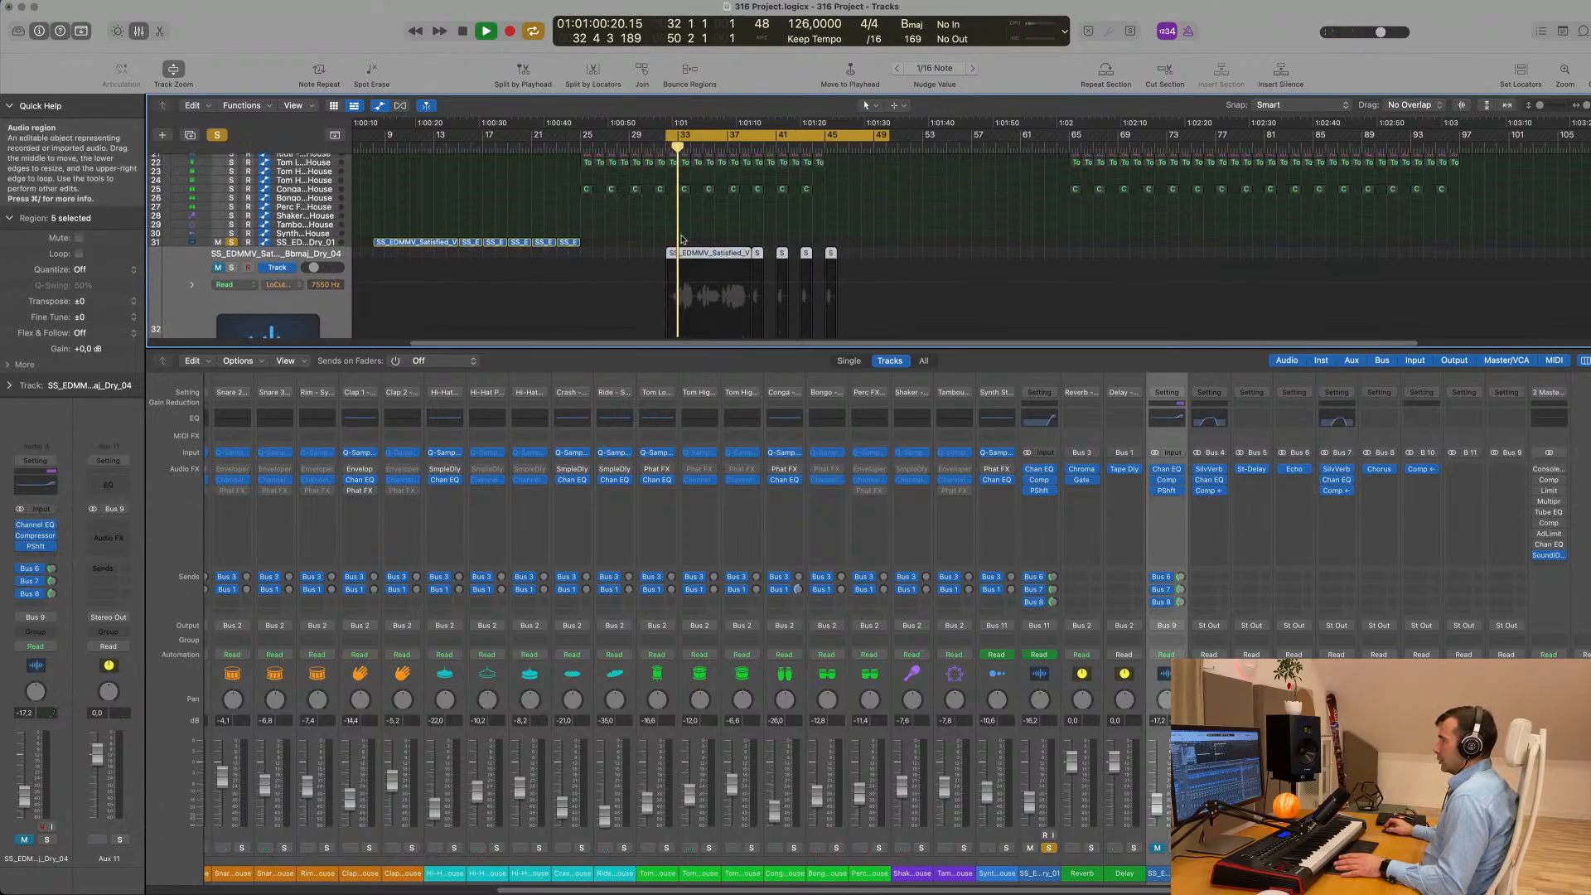
scroll(682, 240, up, 1)
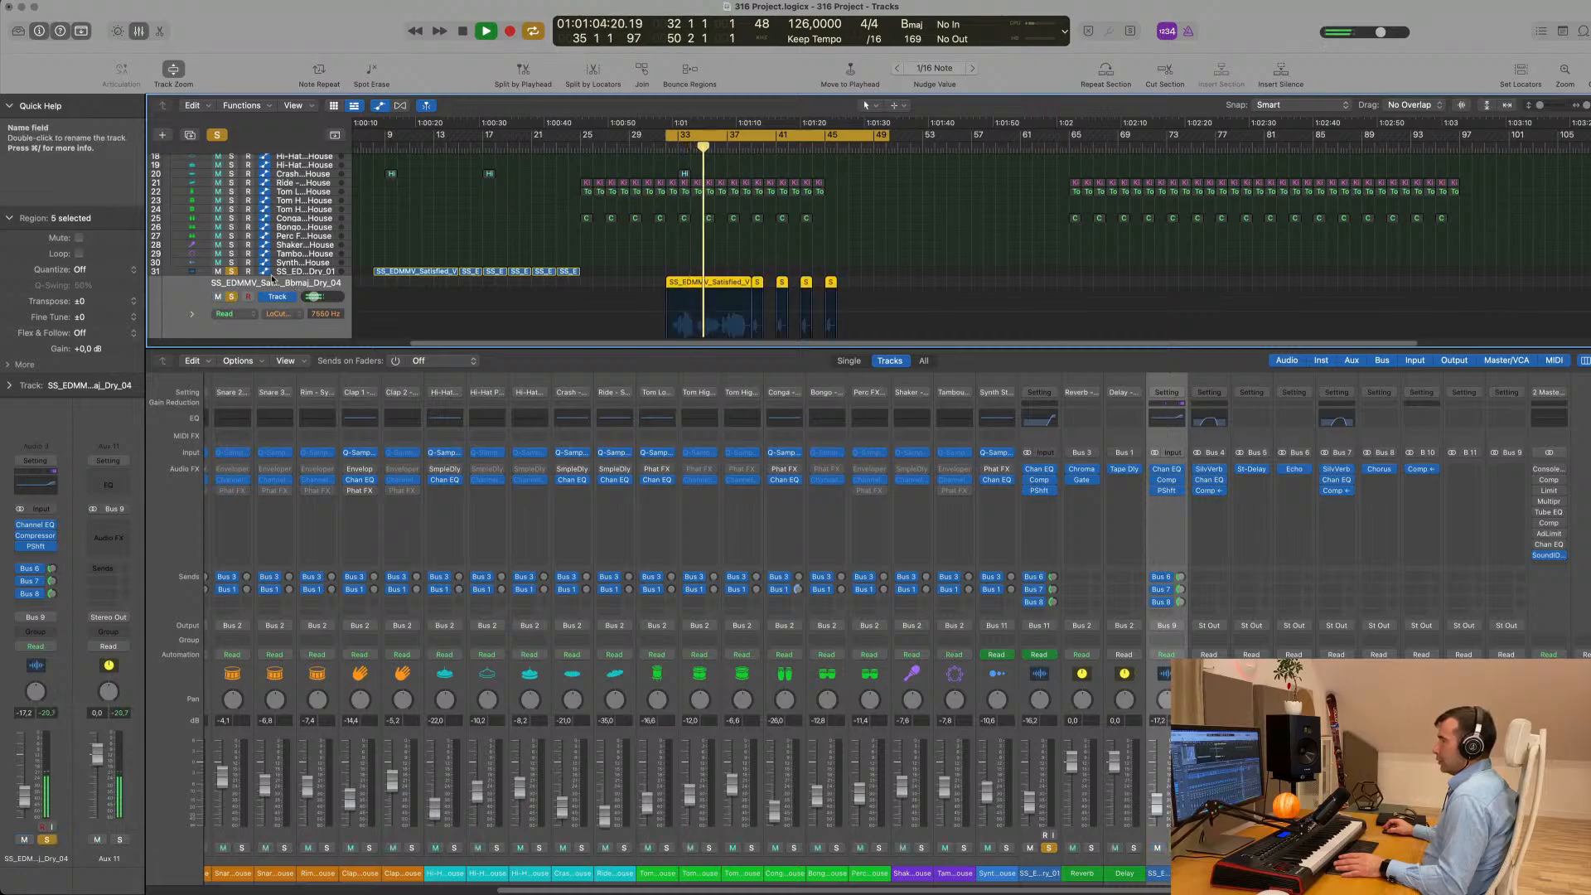
- Route the Satisfied Dry_01 vocal track's output to Bus 9 and play the loop with the vocals soloed
click(299, 273)
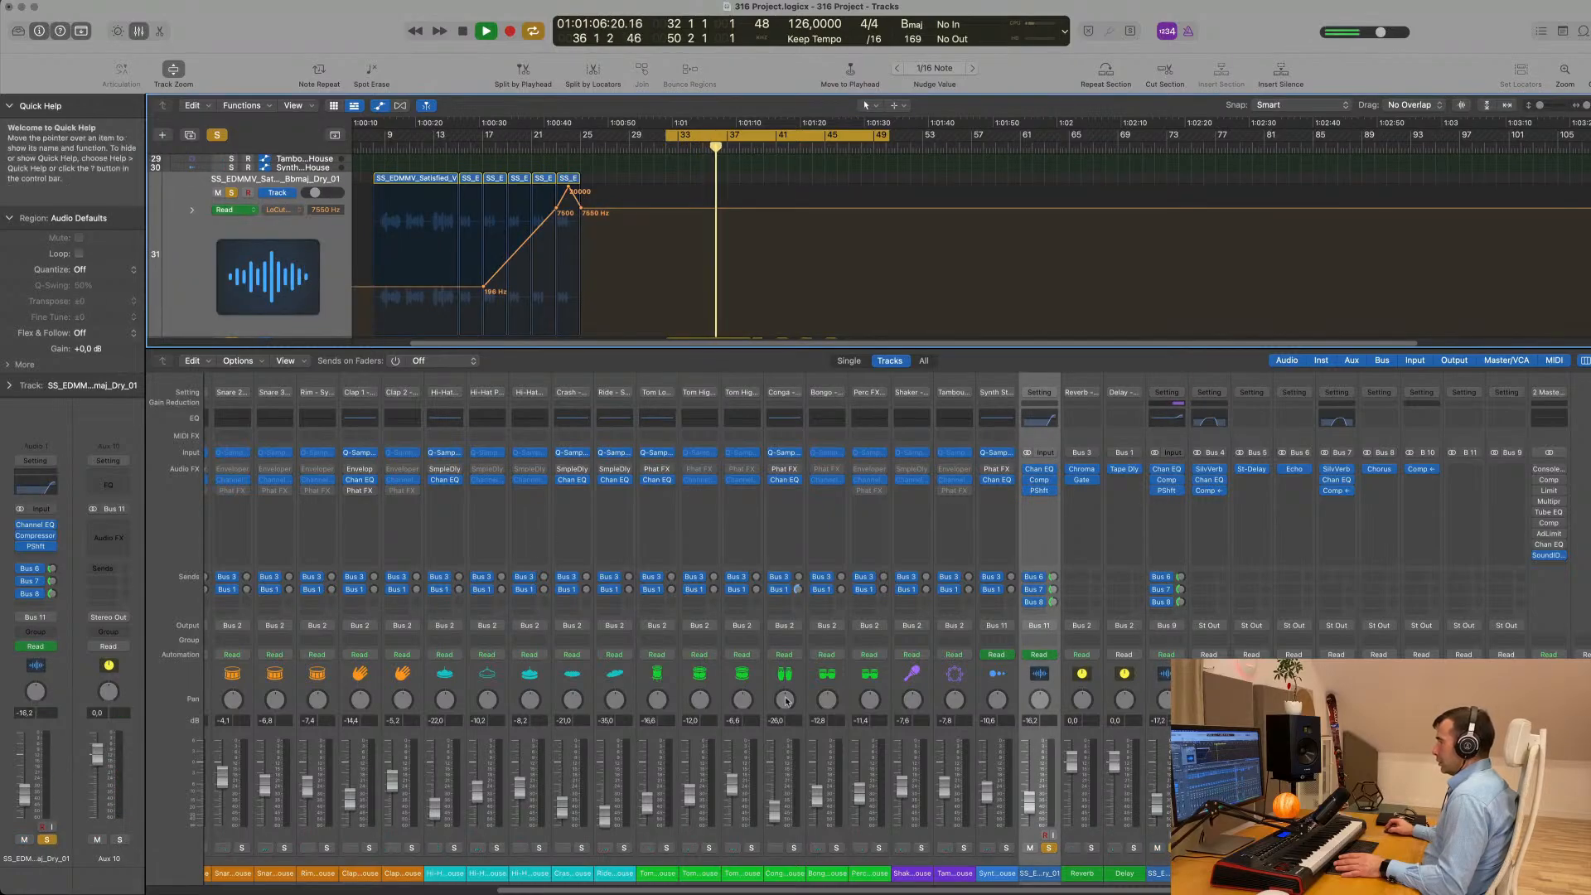
click(1042, 627)
mouse_move(1077, 683)
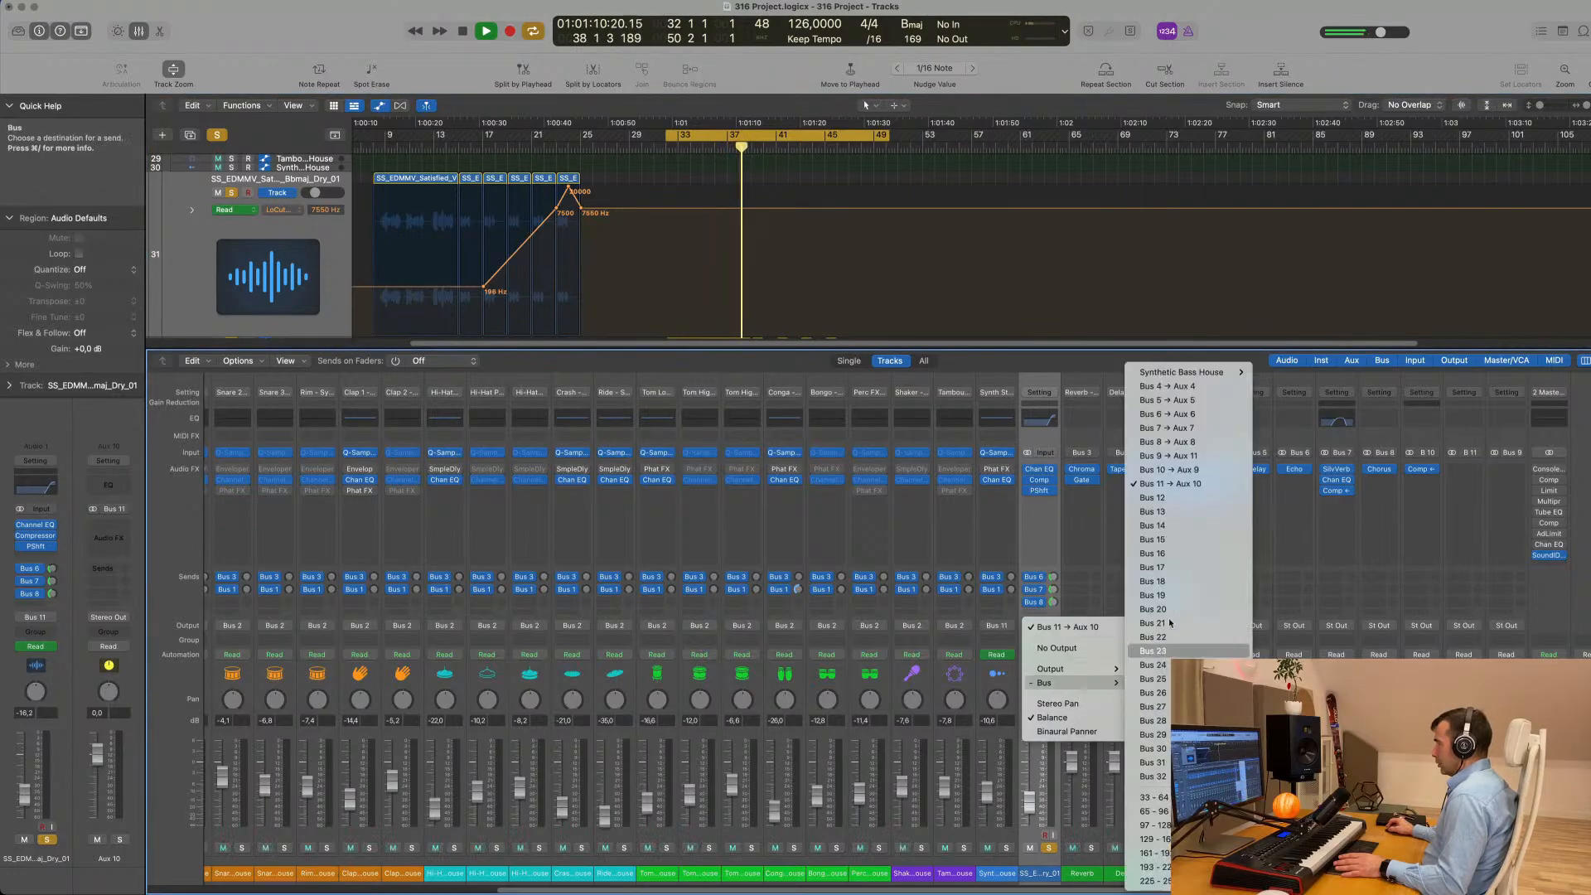
click(1182, 456)
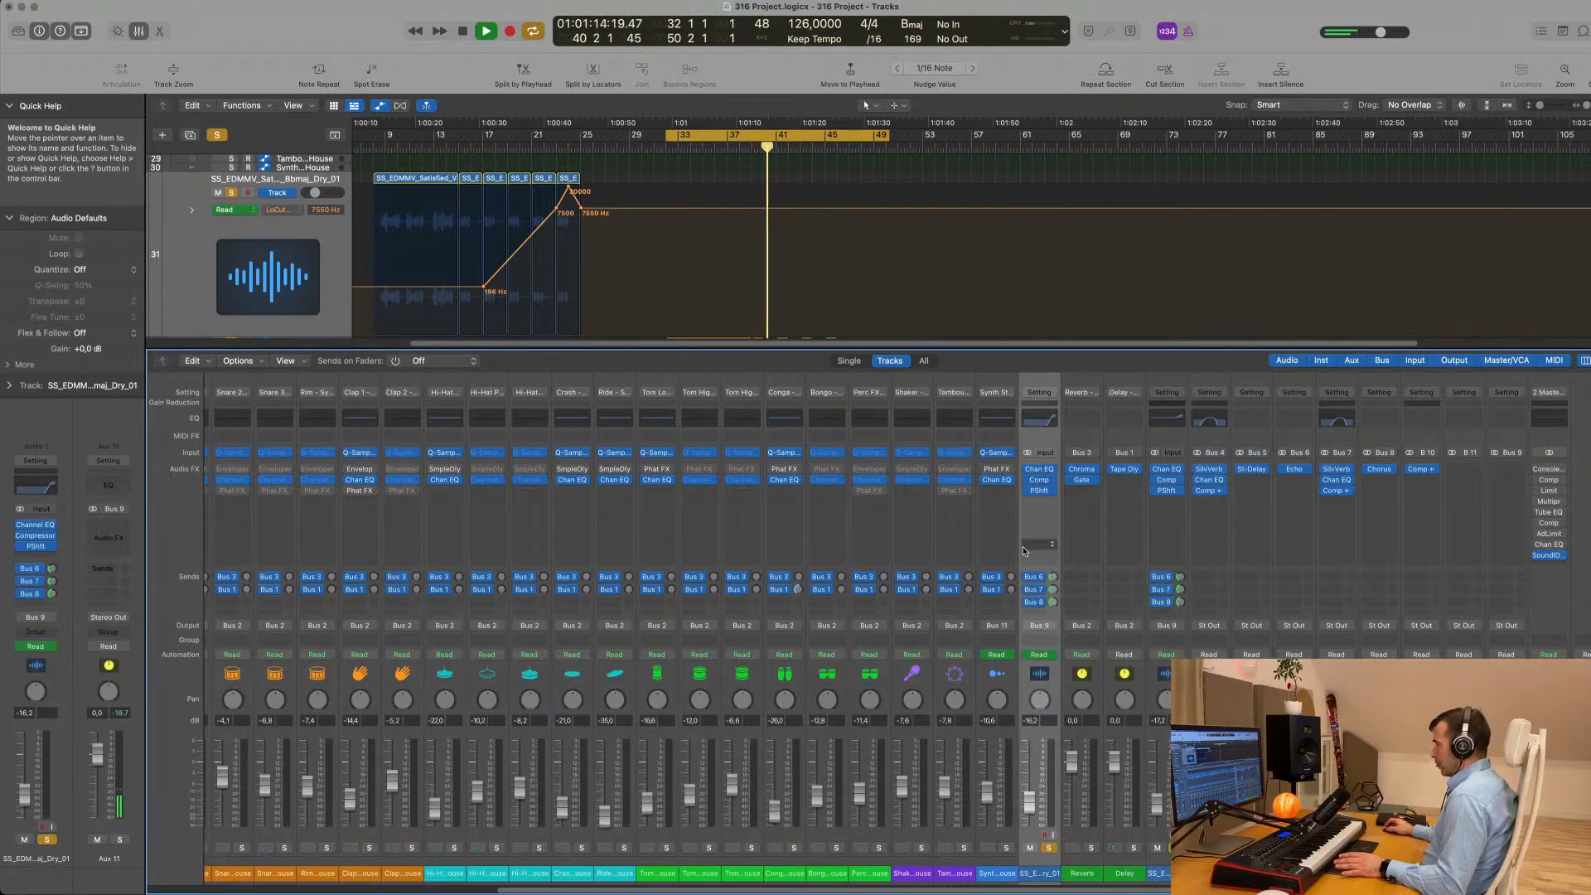
scroll(953, 299, up, 10)
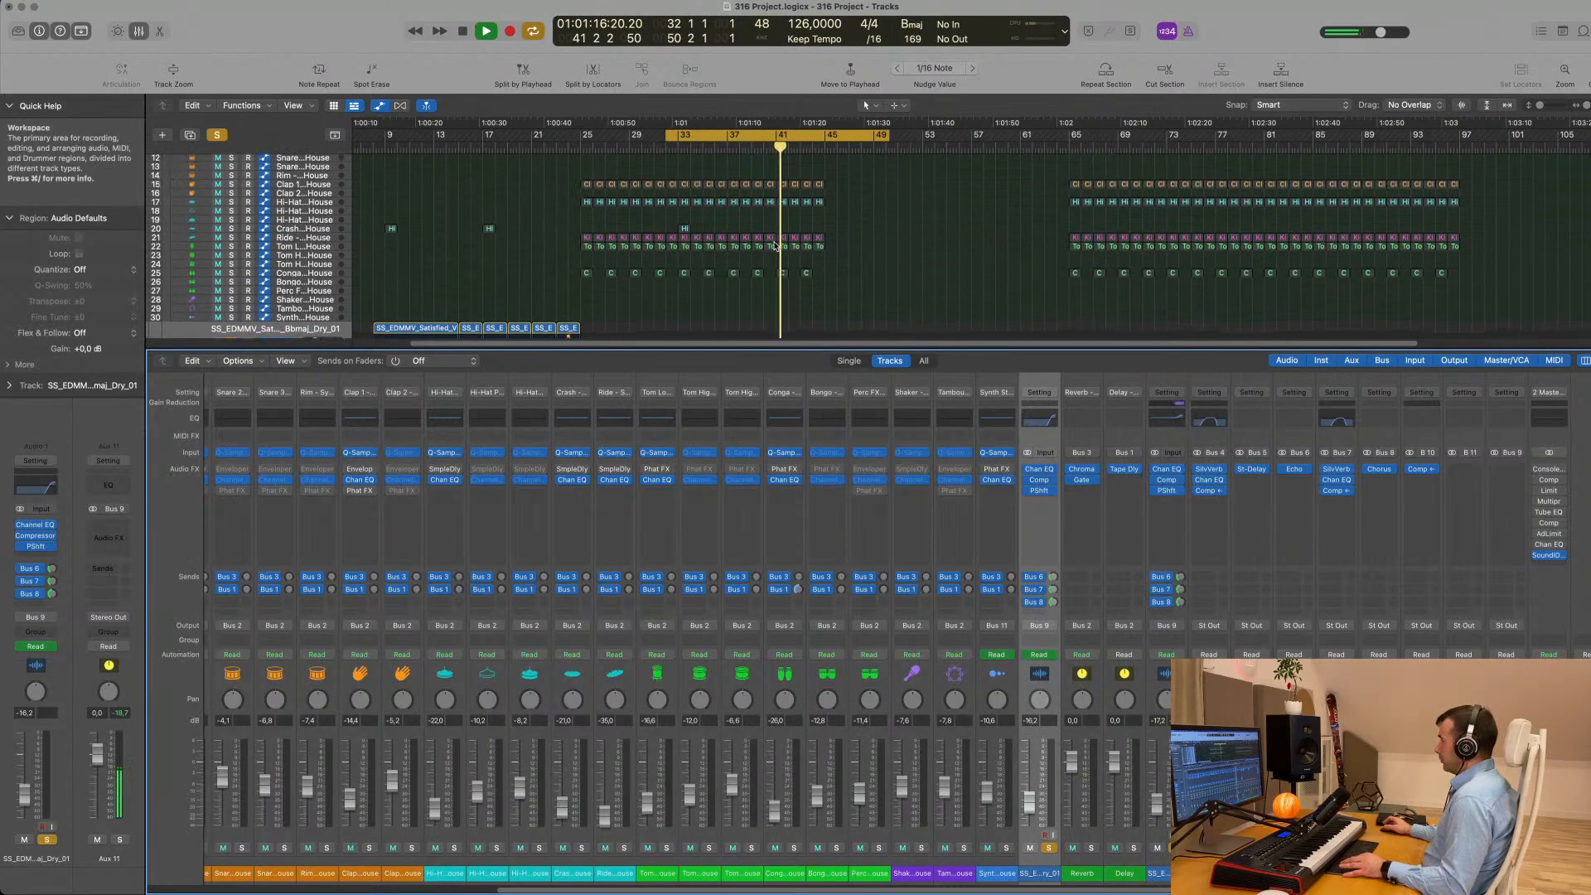
key(x)
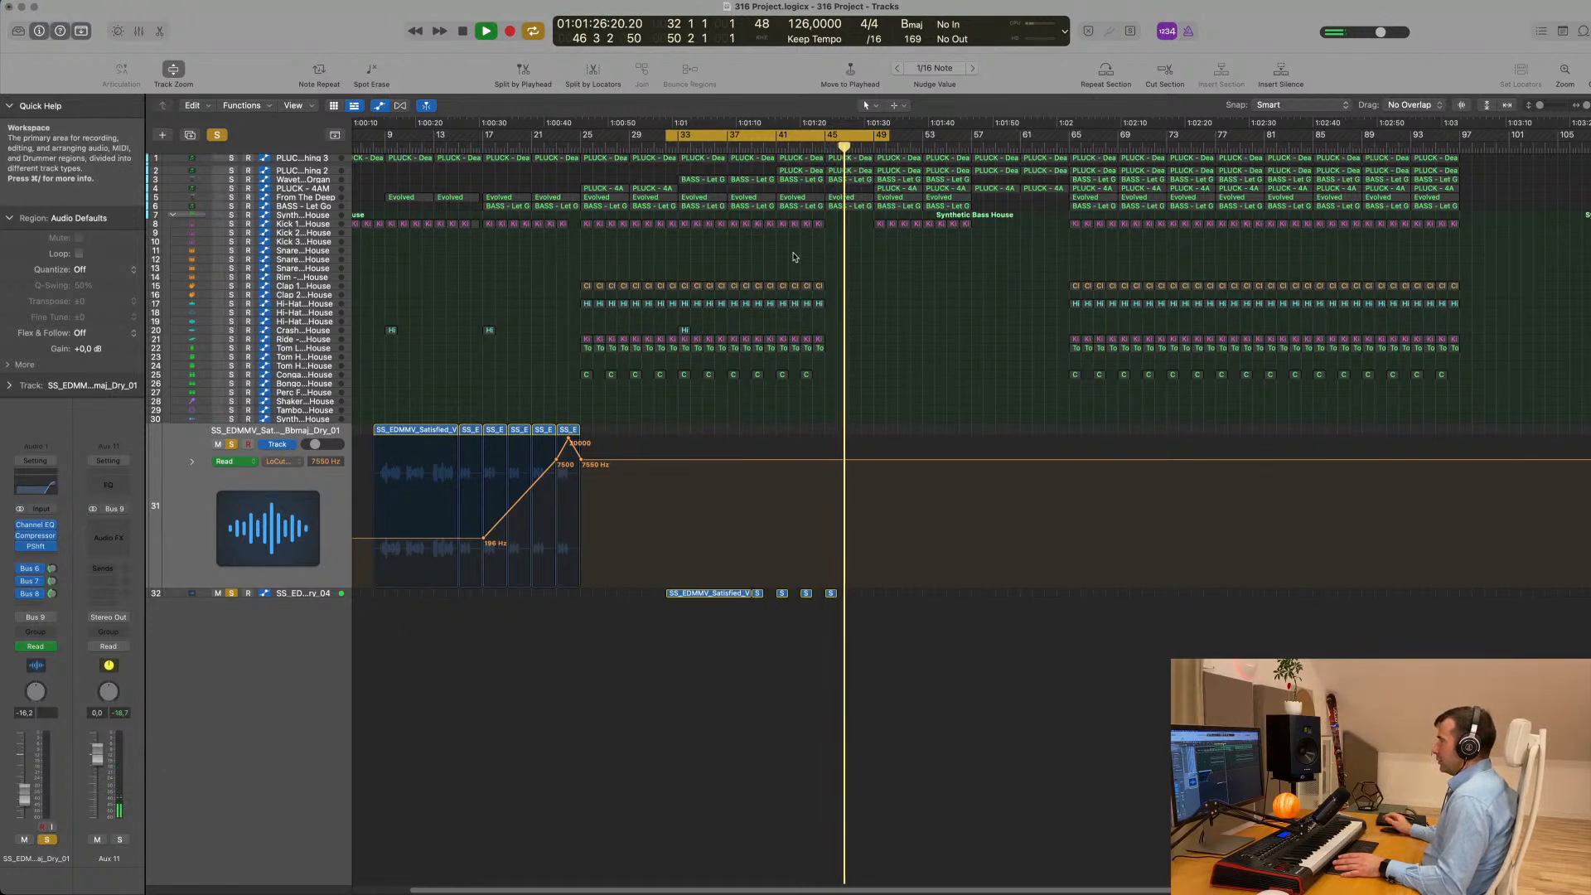
key(space)
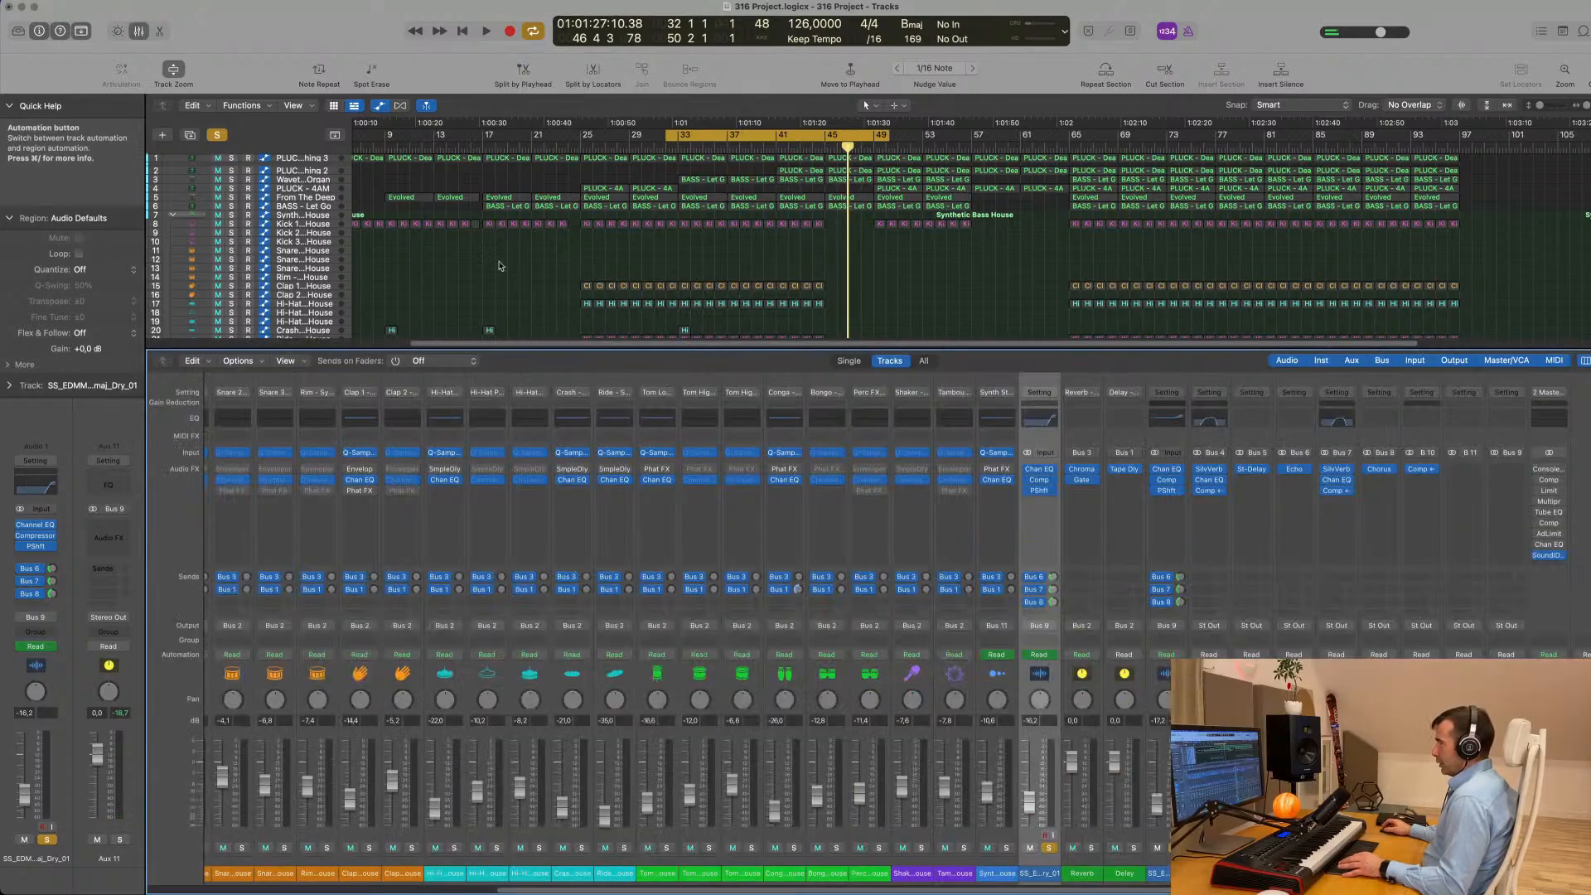
- Restart the loop in the mixer, open the Aux 9 compressor and clear all track solos
key(x)
key(space)
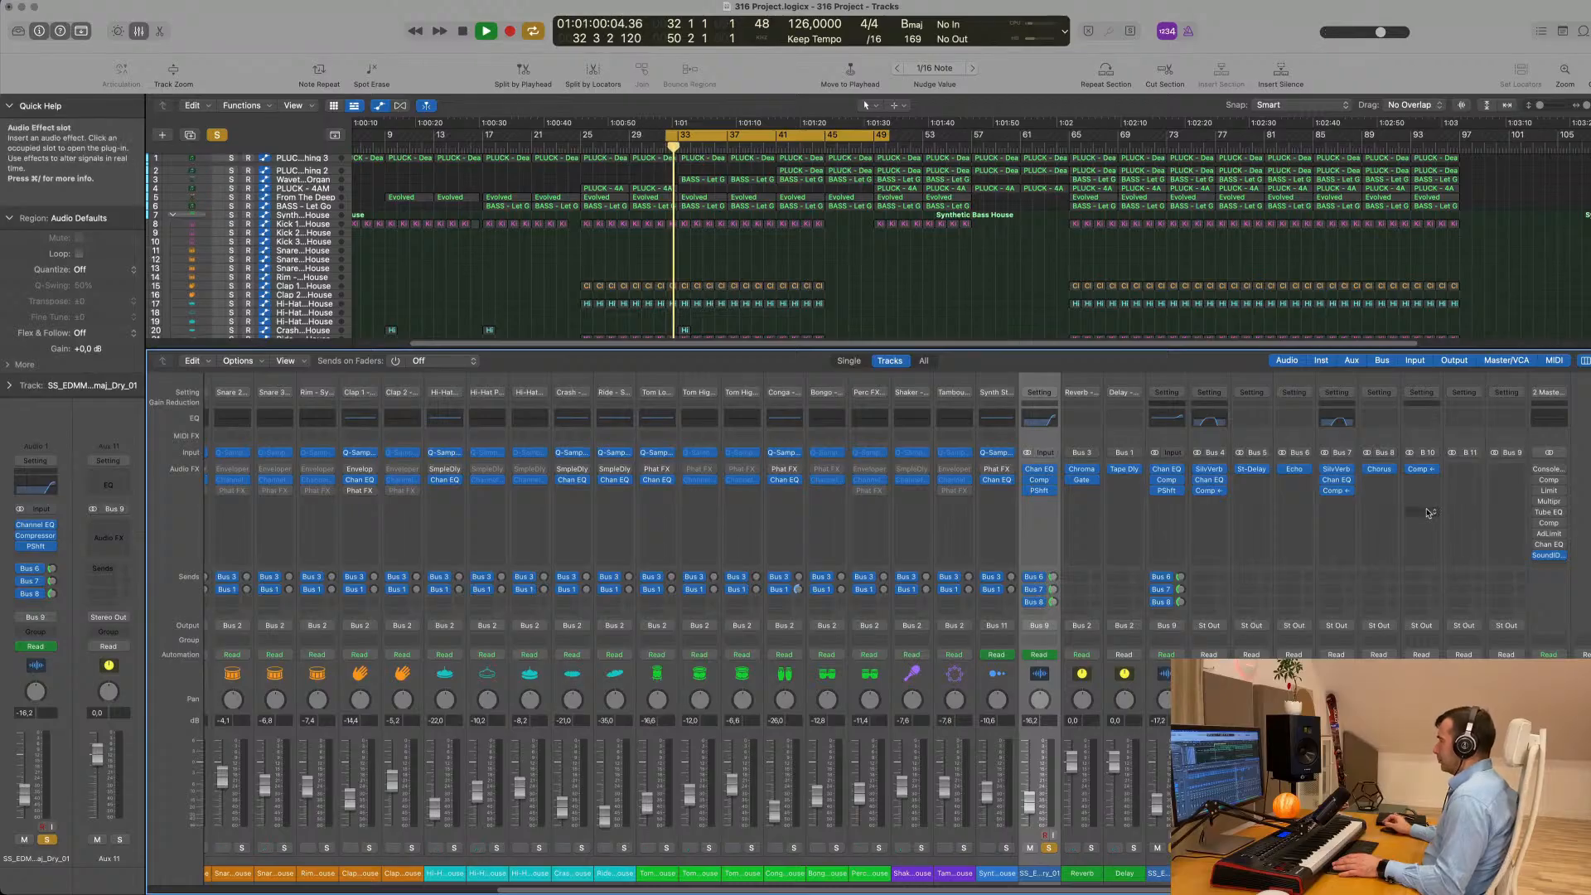
click(1420, 469)
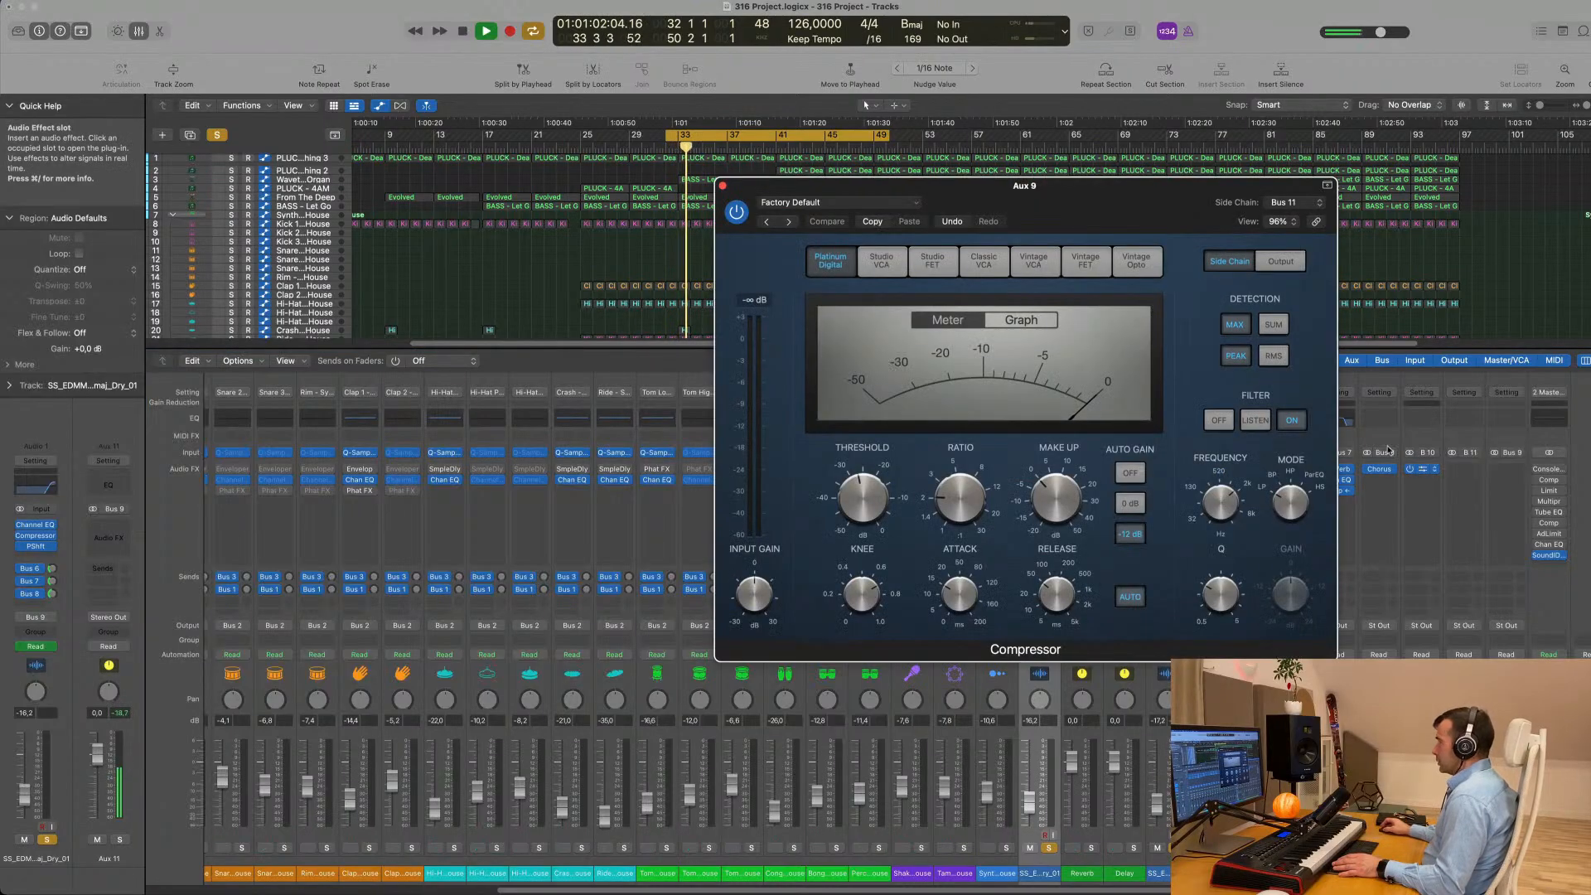
click(216, 136)
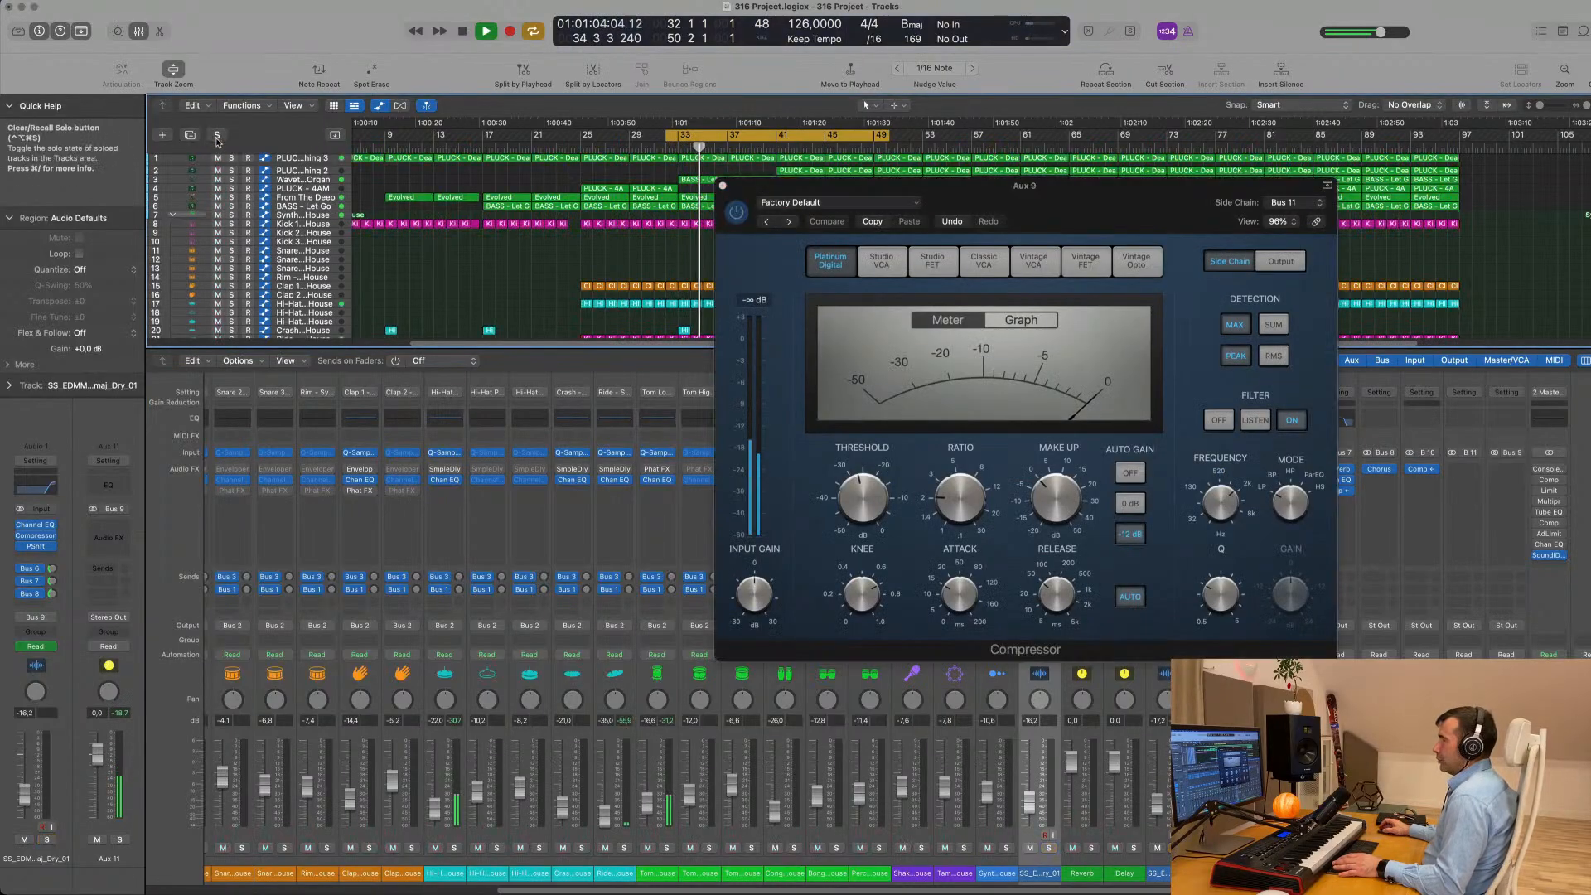
- Set the Aux 9 compressor's side chain source to Bus 9, which carries the Satisfied vocals
drag(1149, 201, 1028, 324)
click(1175, 328)
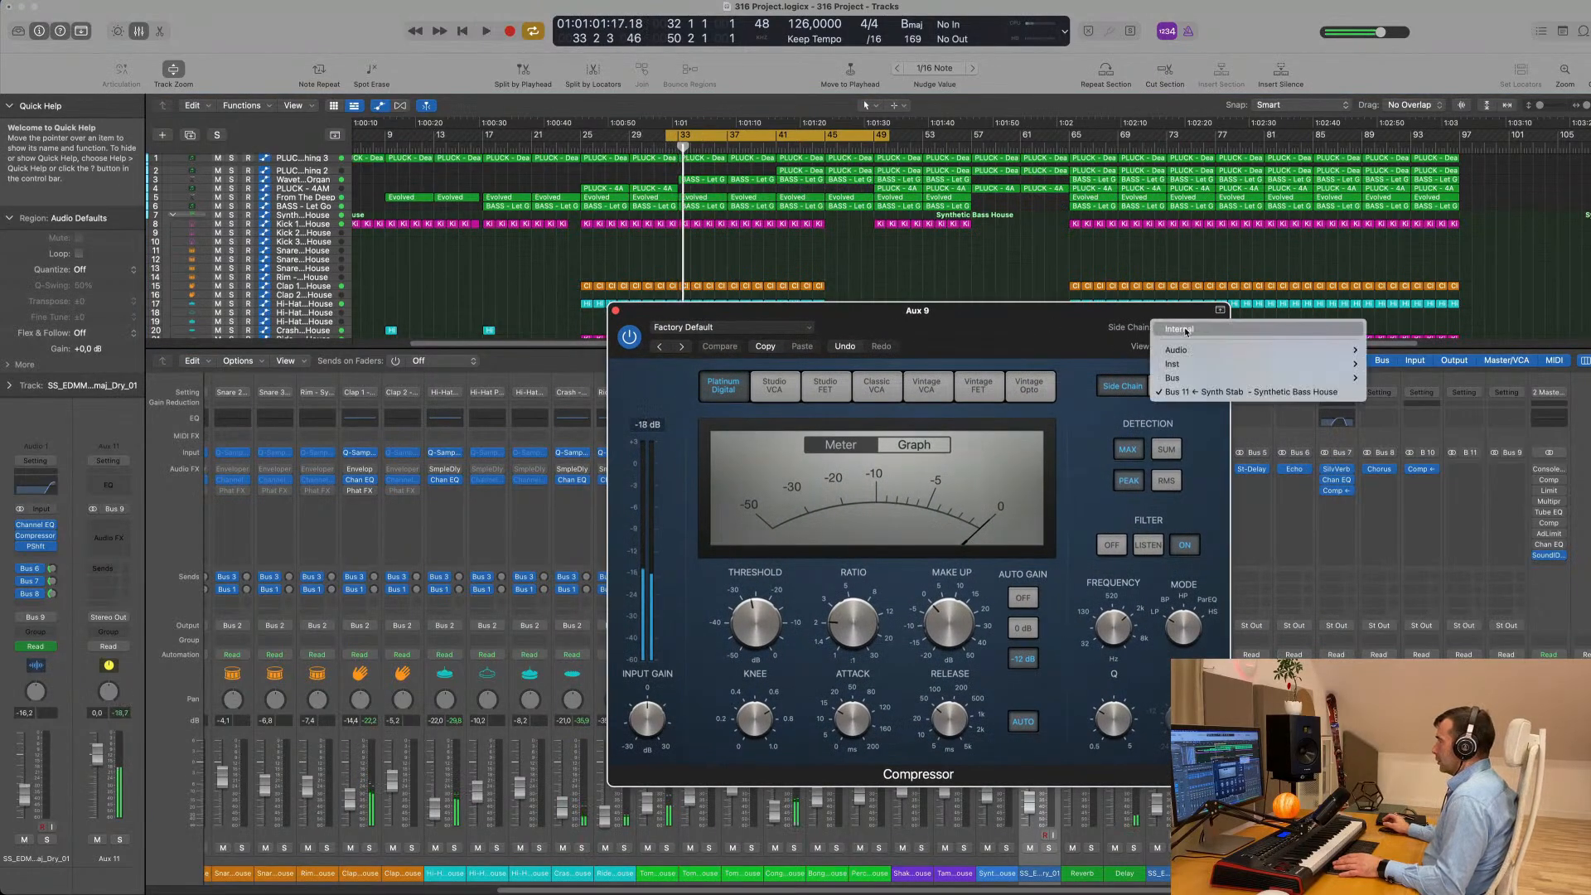
mouse_move(1175, 378)
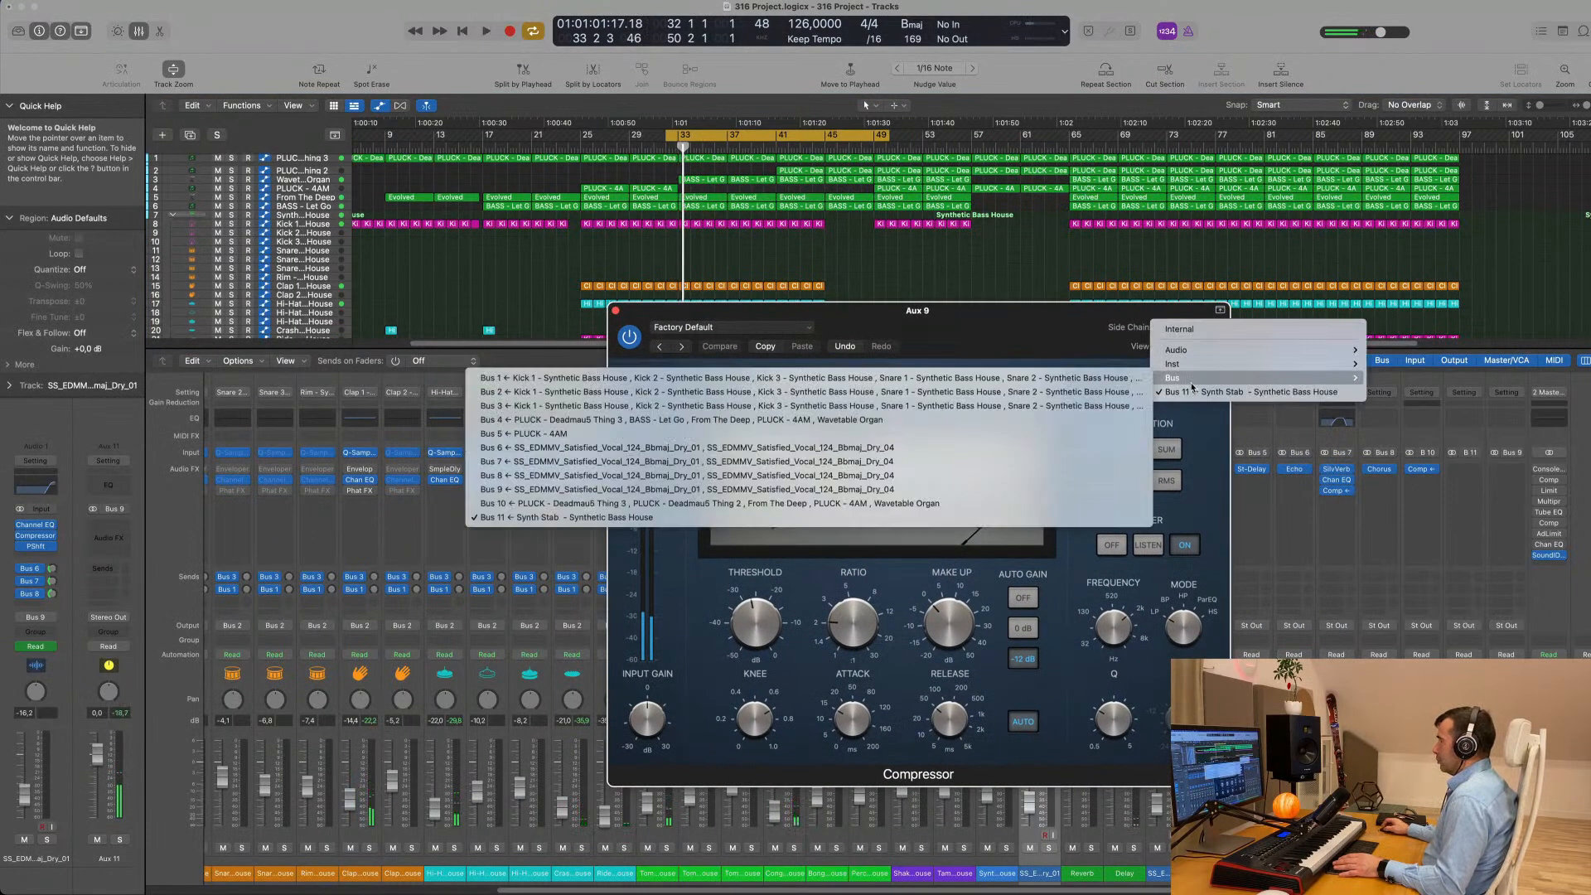
click(627, 489)
drag(1013, 323, 1139, 291)
- Audition the side-chained compression over the loop and turn off the Aux 9 compressor's automatic release
key(space)
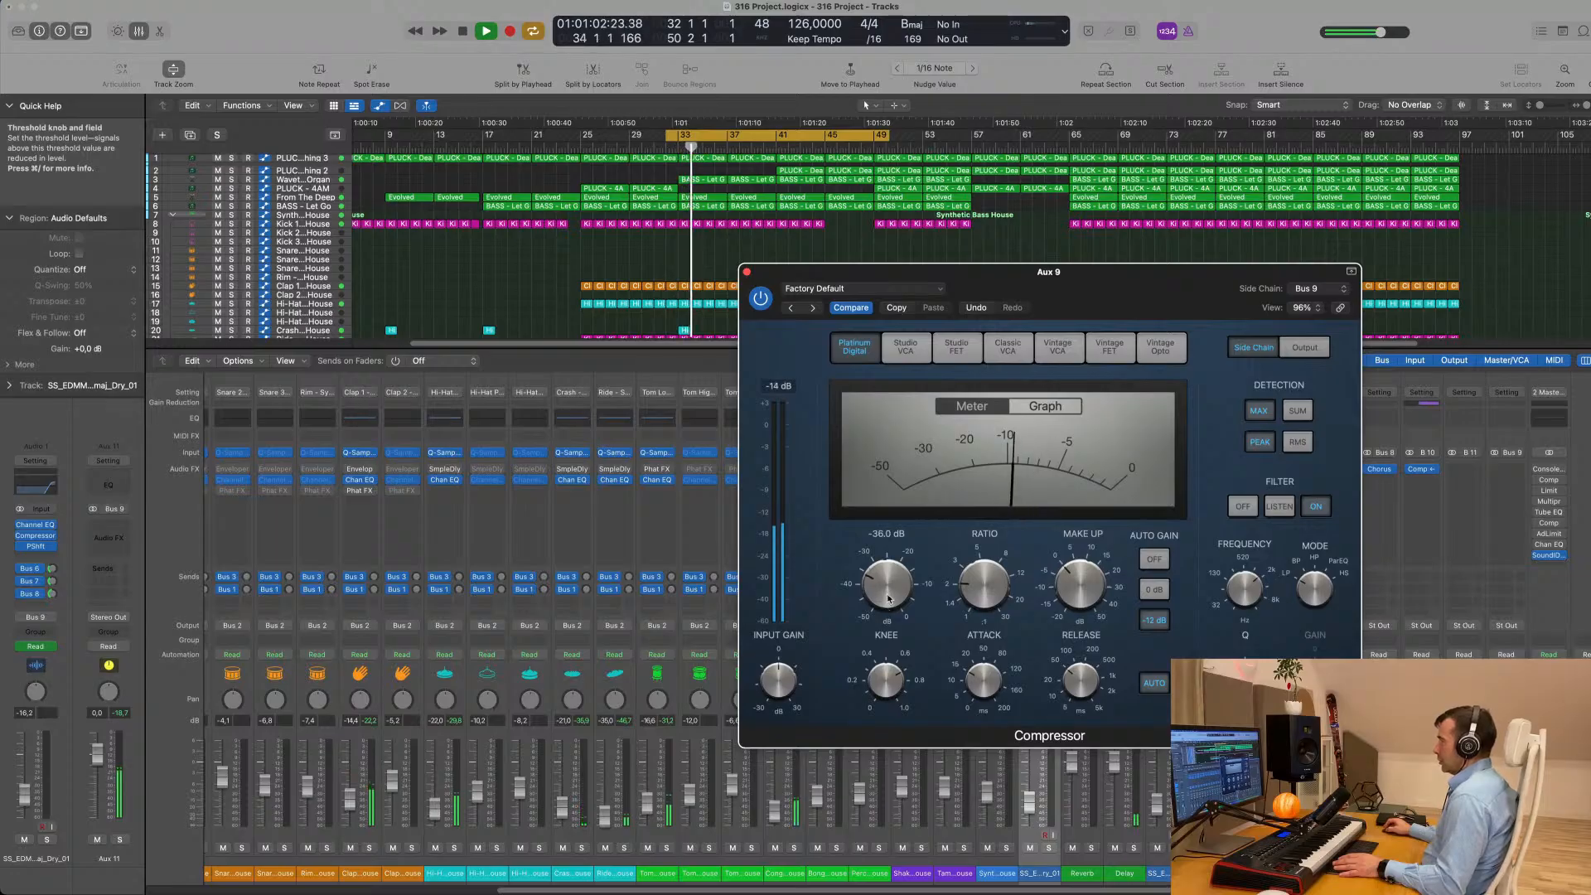
drag(1190, 291, 1110, 297)
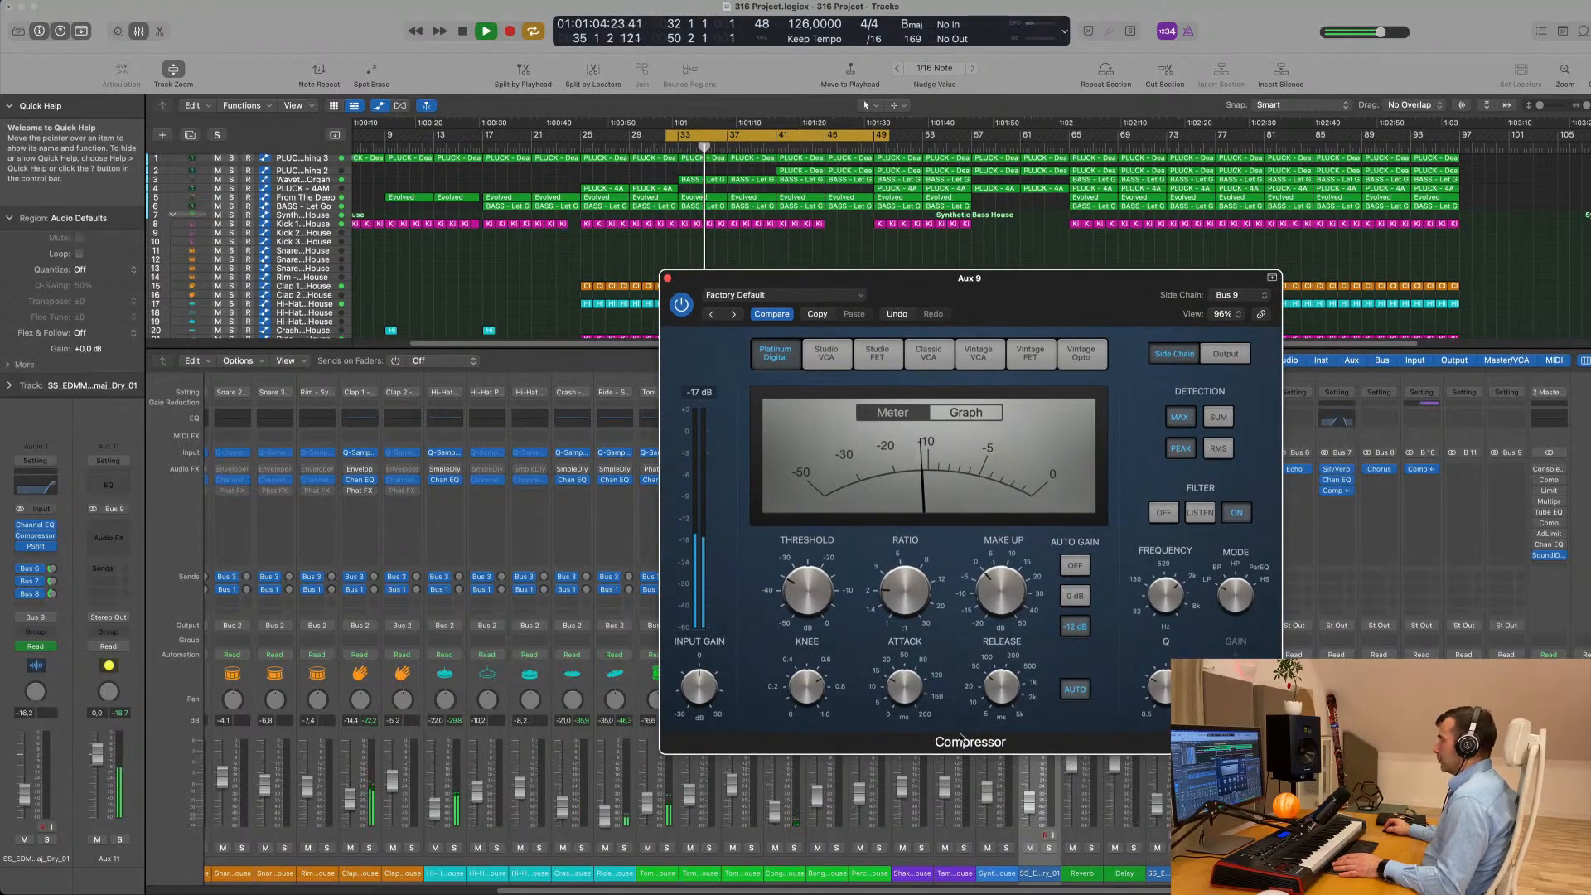
key(space)
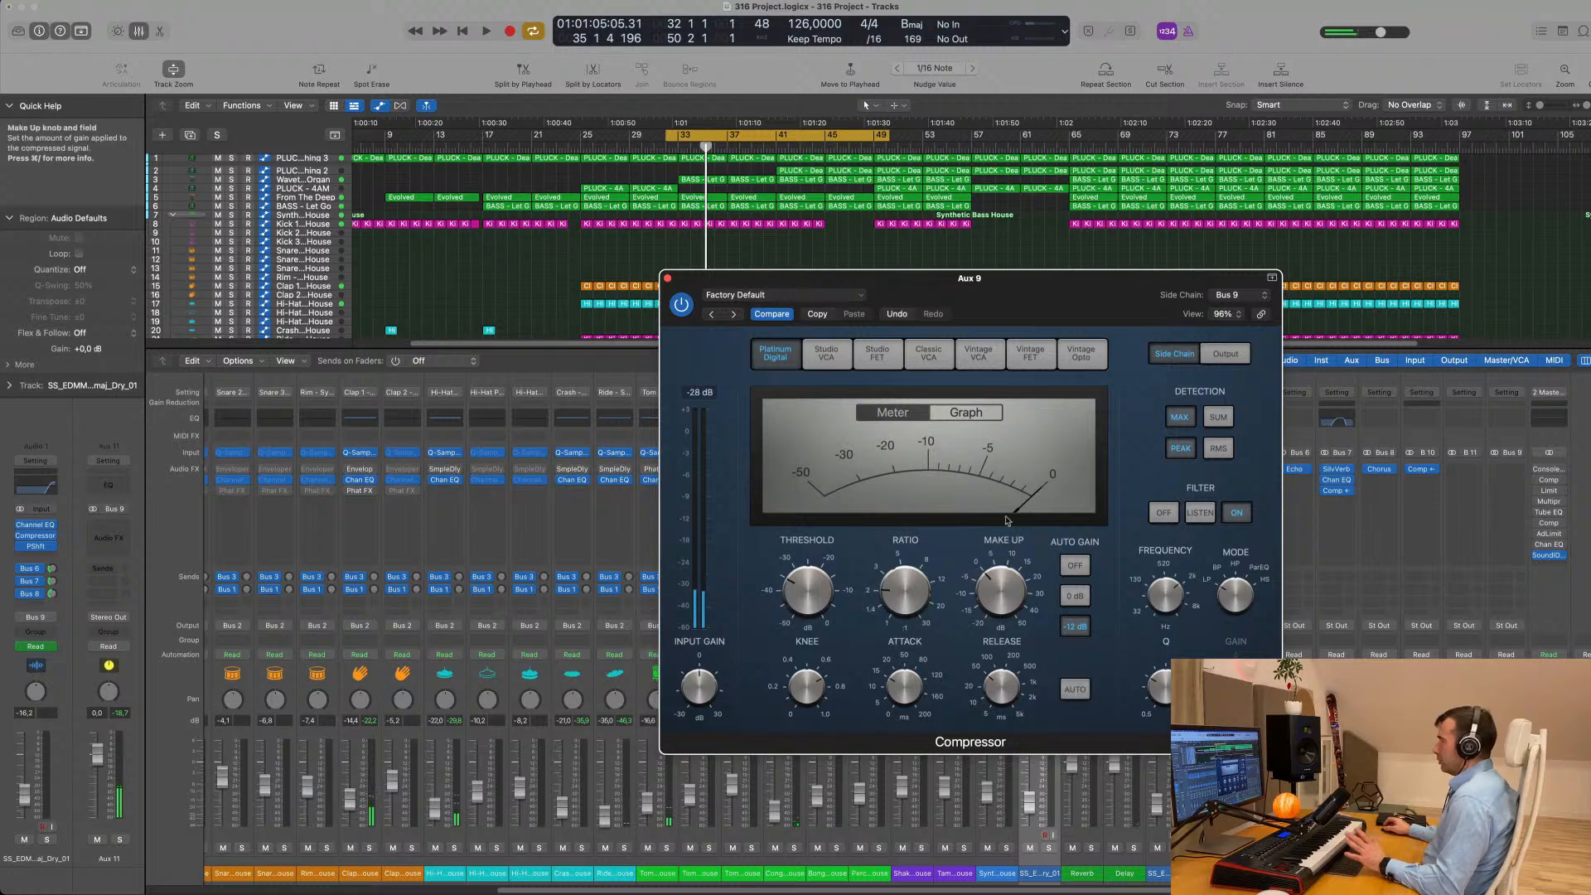
drag(1048, 297, 949, 346)
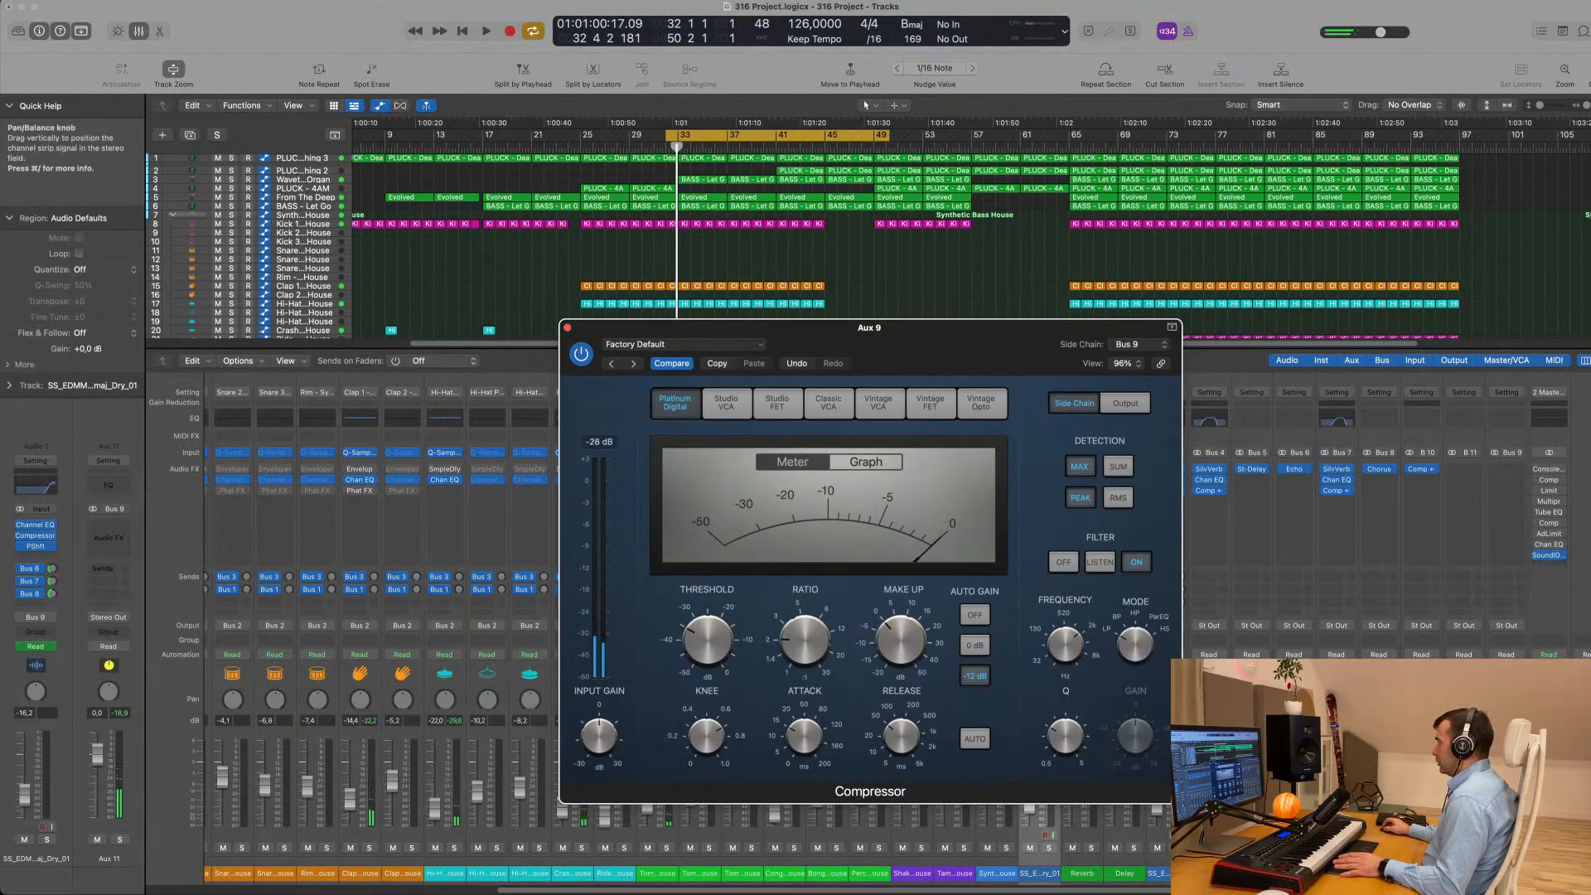
- Solo Aux 9 during a short playback of the loop and close its compressor window
key(space)
click(1219, 847)
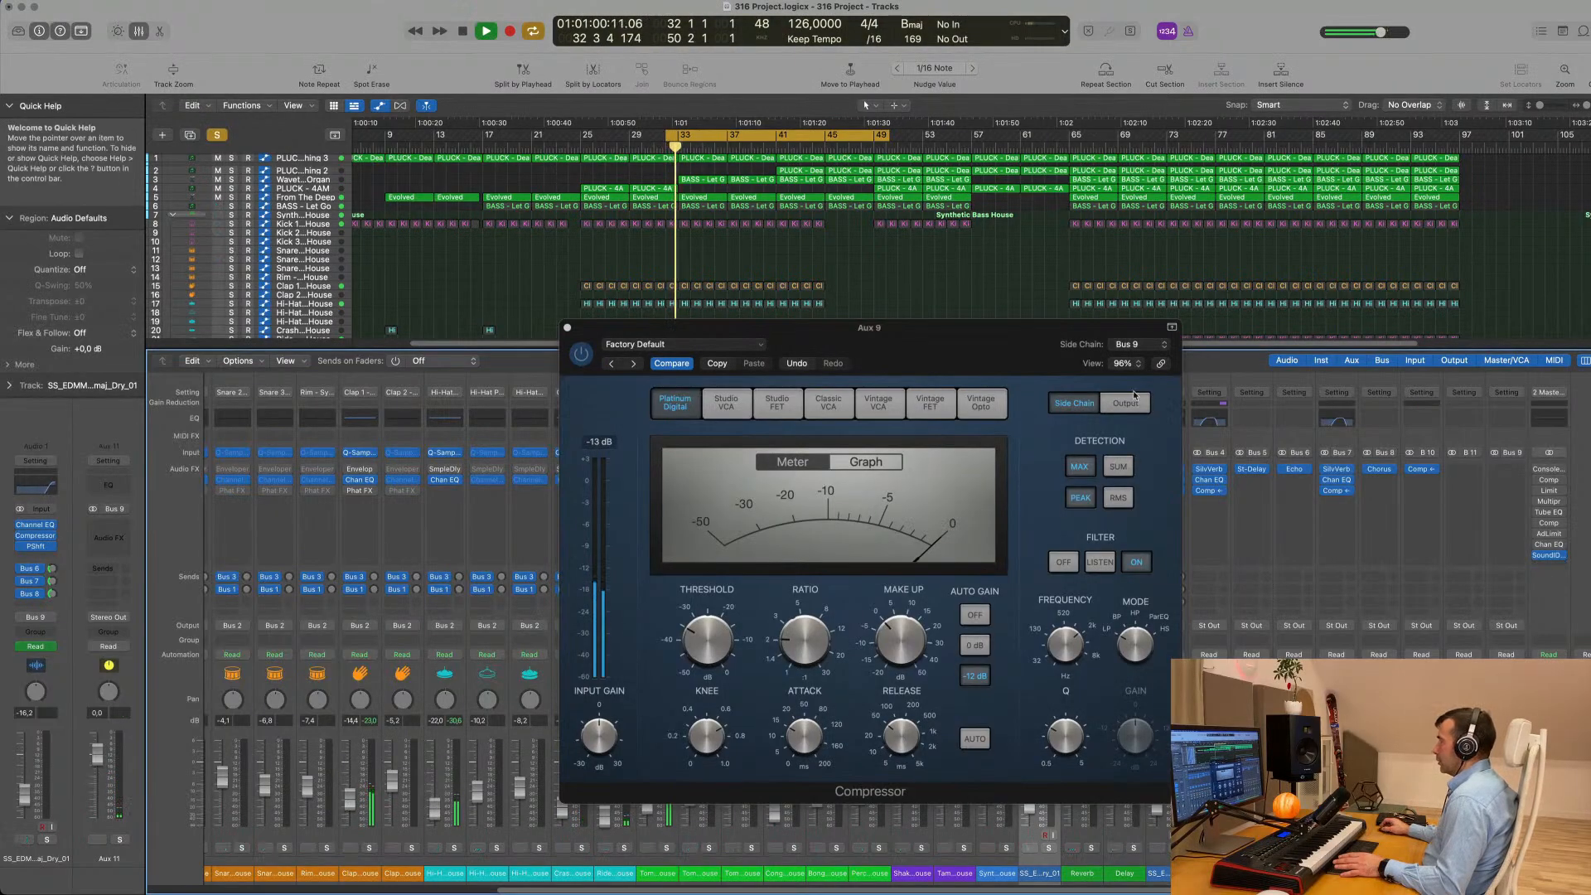
drag(977, 349, 1185, 416)
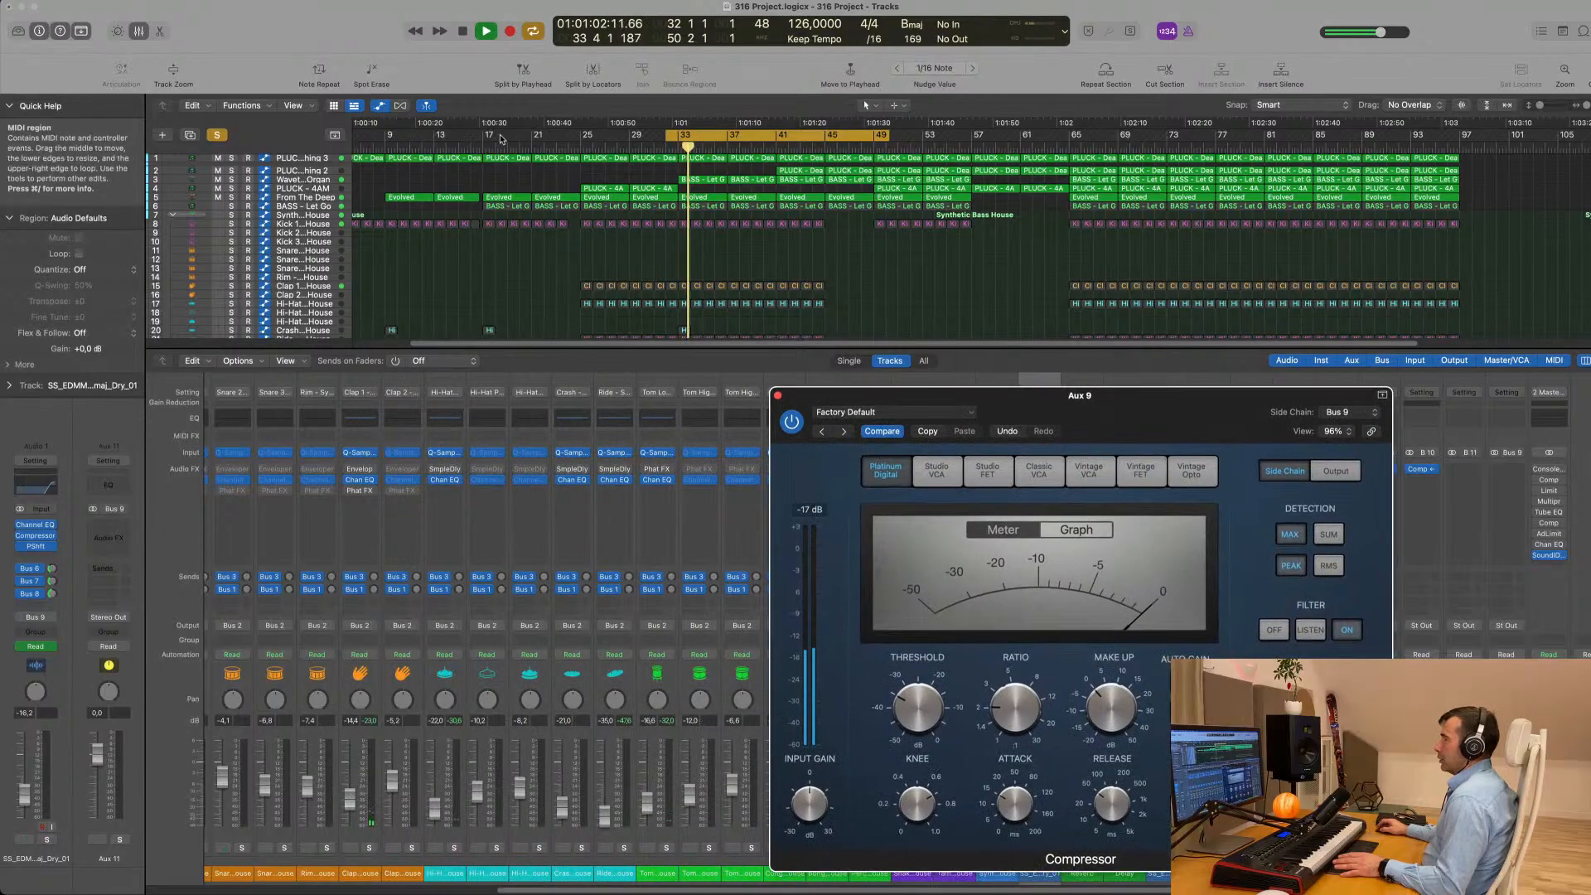
scroll(520, 190, down, 1)
click(778, 395)
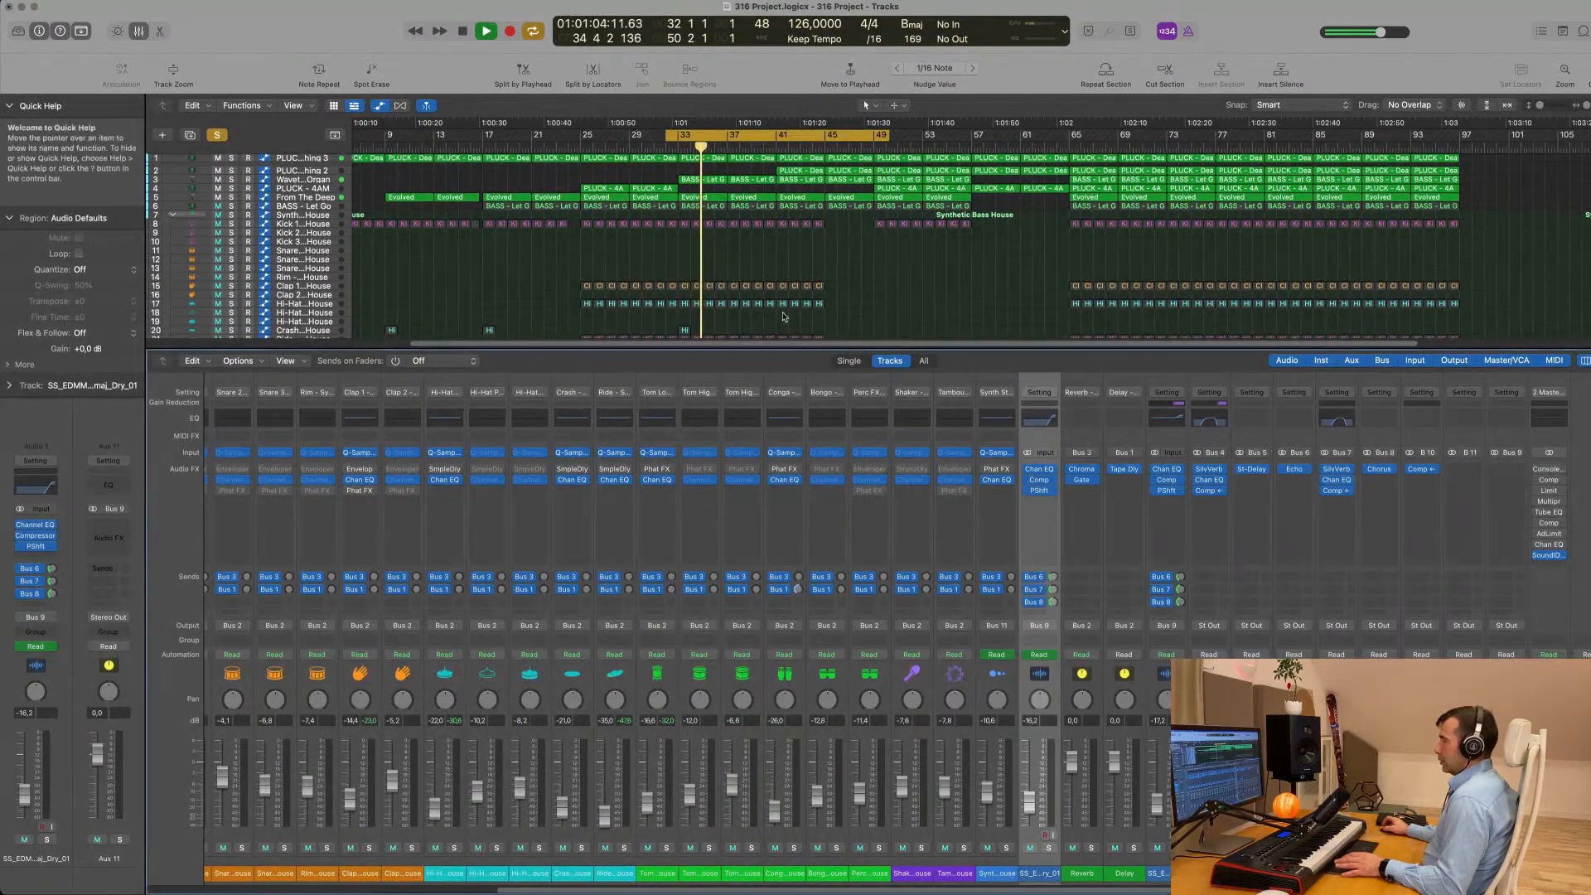
key(space)
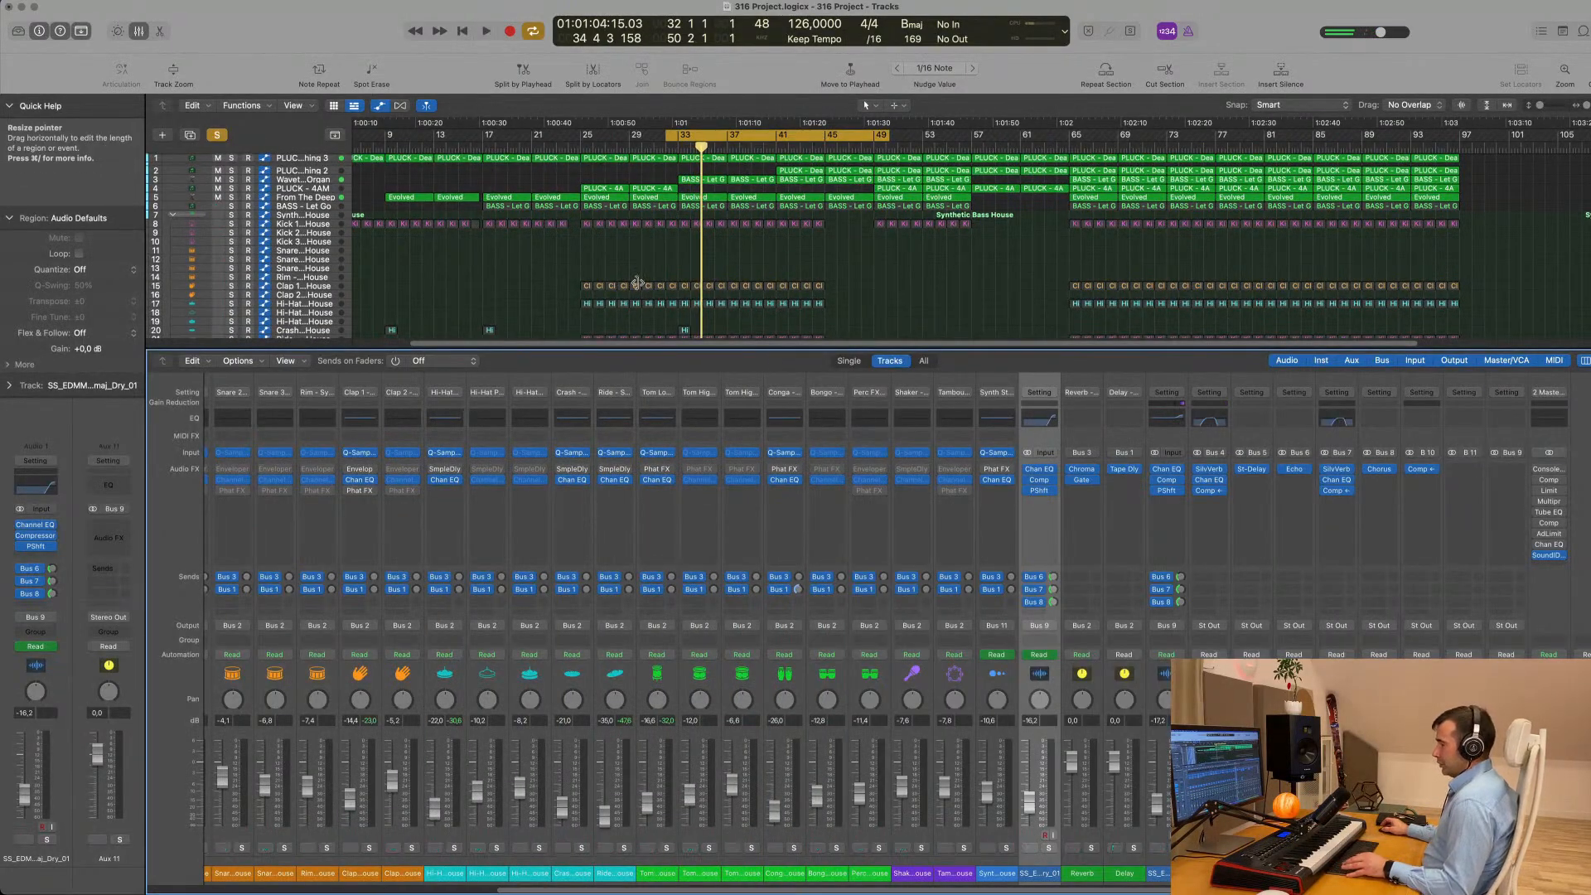
- Go through the pluck, organ, bass and From The Deep tracks to check their output routing
key(x)
key(ctrl+z)
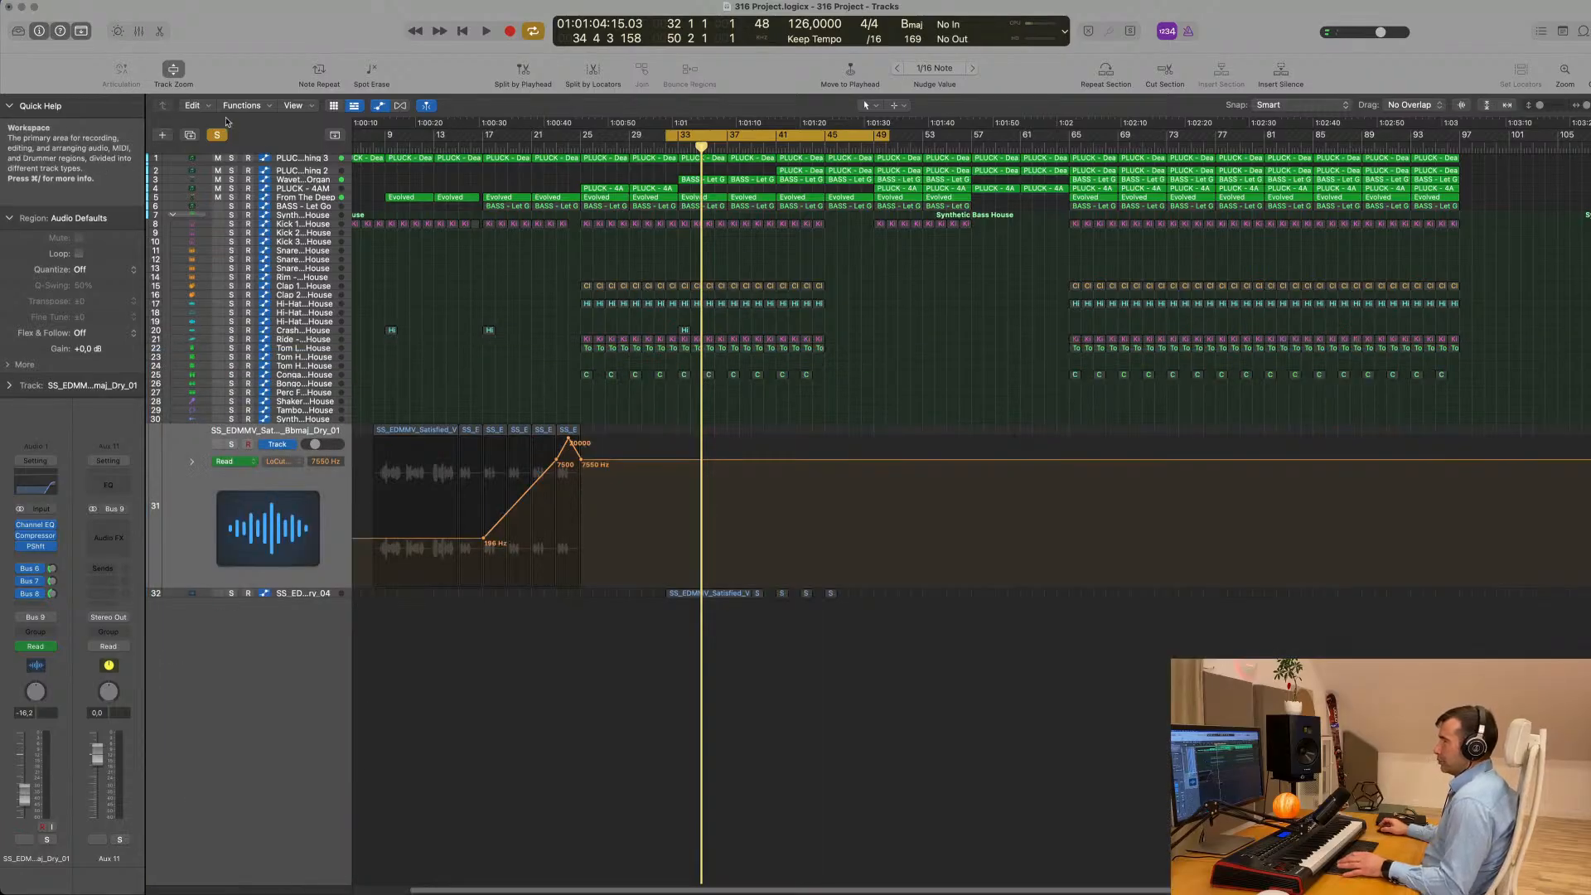
click(296, 158)
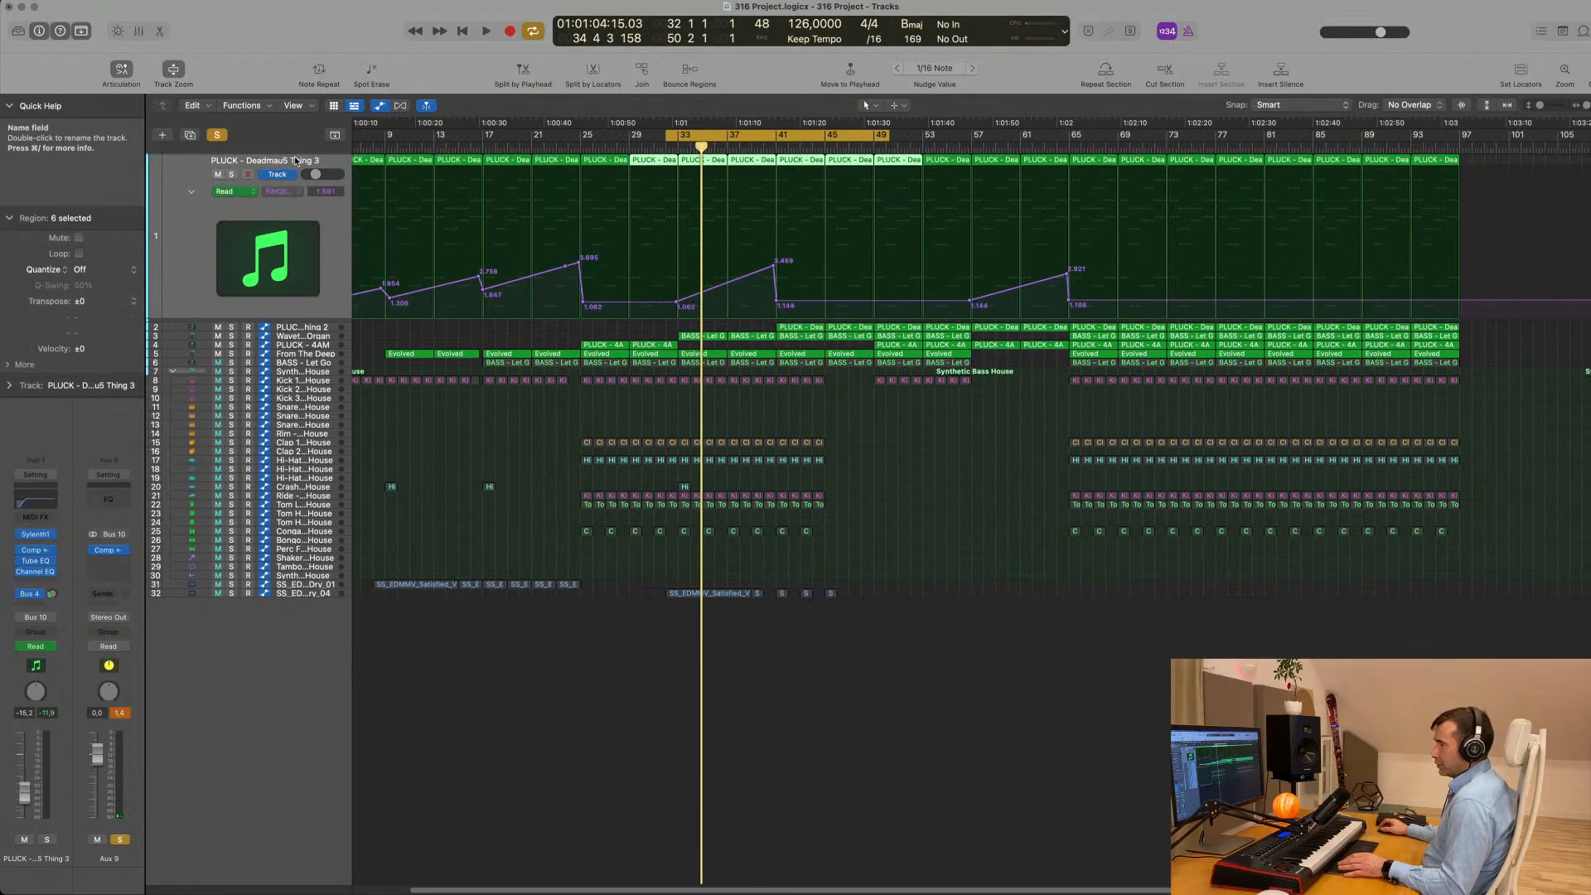
key(Down)
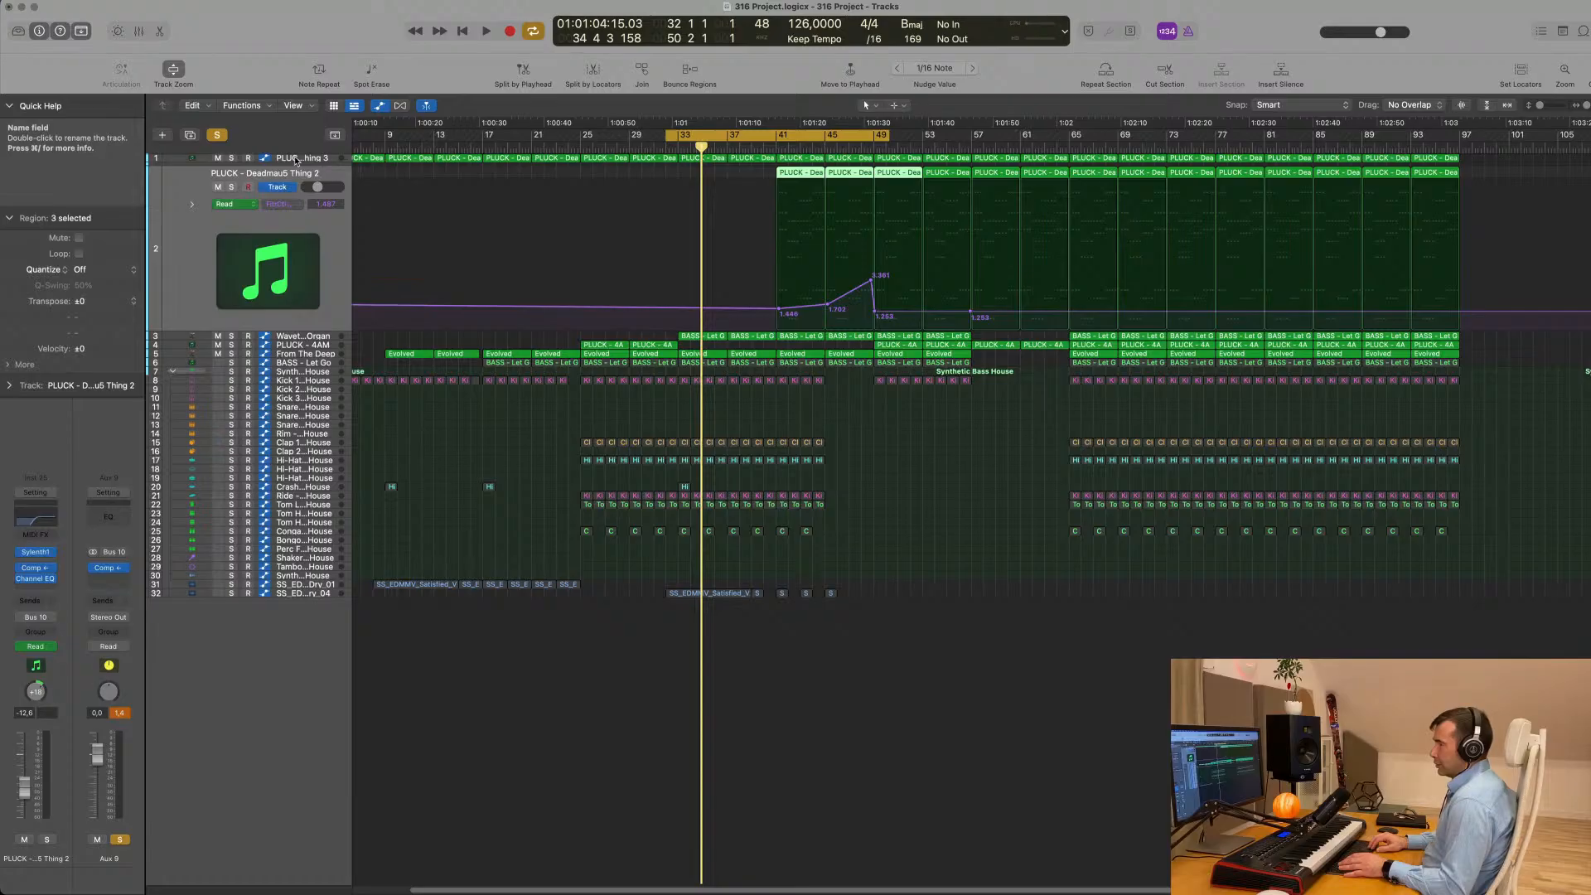
key(Down)
key(Down)
key(Down)
key(Down)
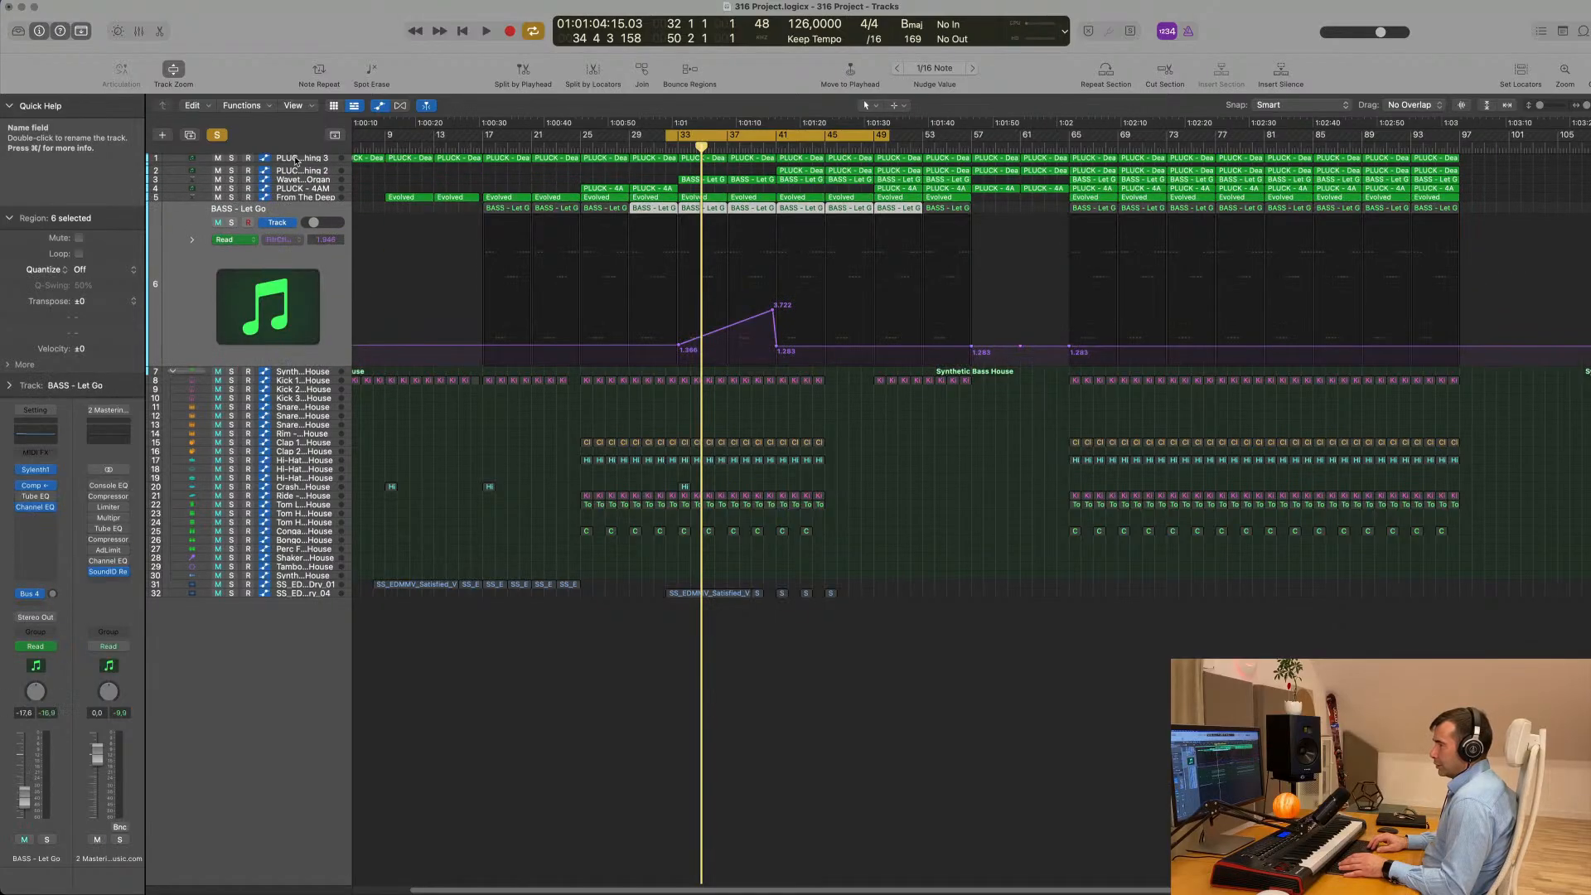
key(Up)
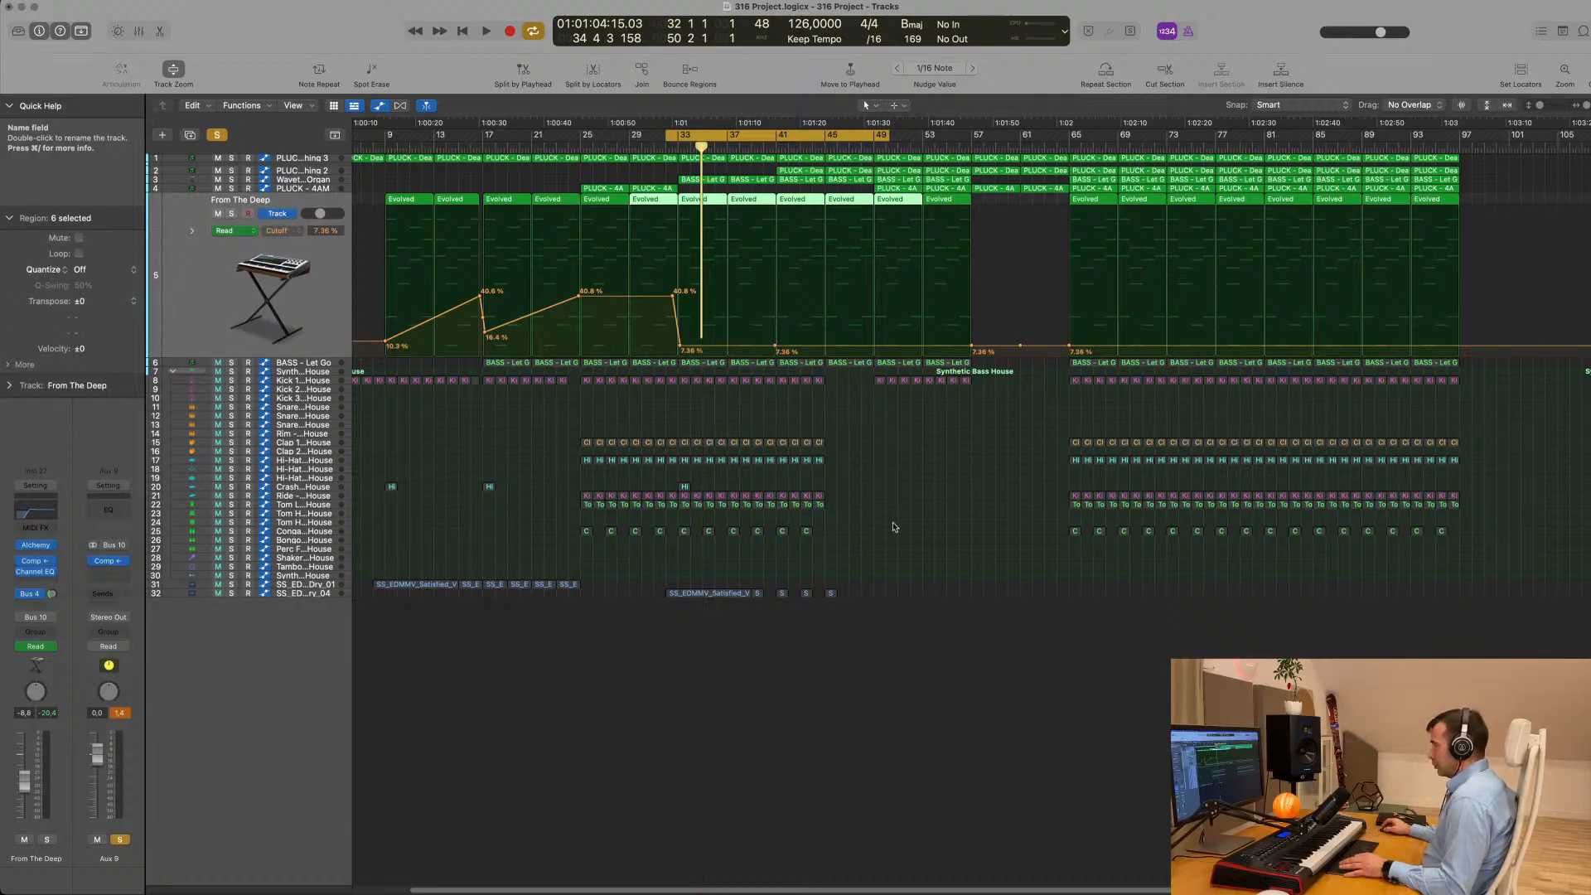
- Play the loop while checking the synth channels' bus outputs in the mixer, and turn off the Aux 9 solo
key(x)
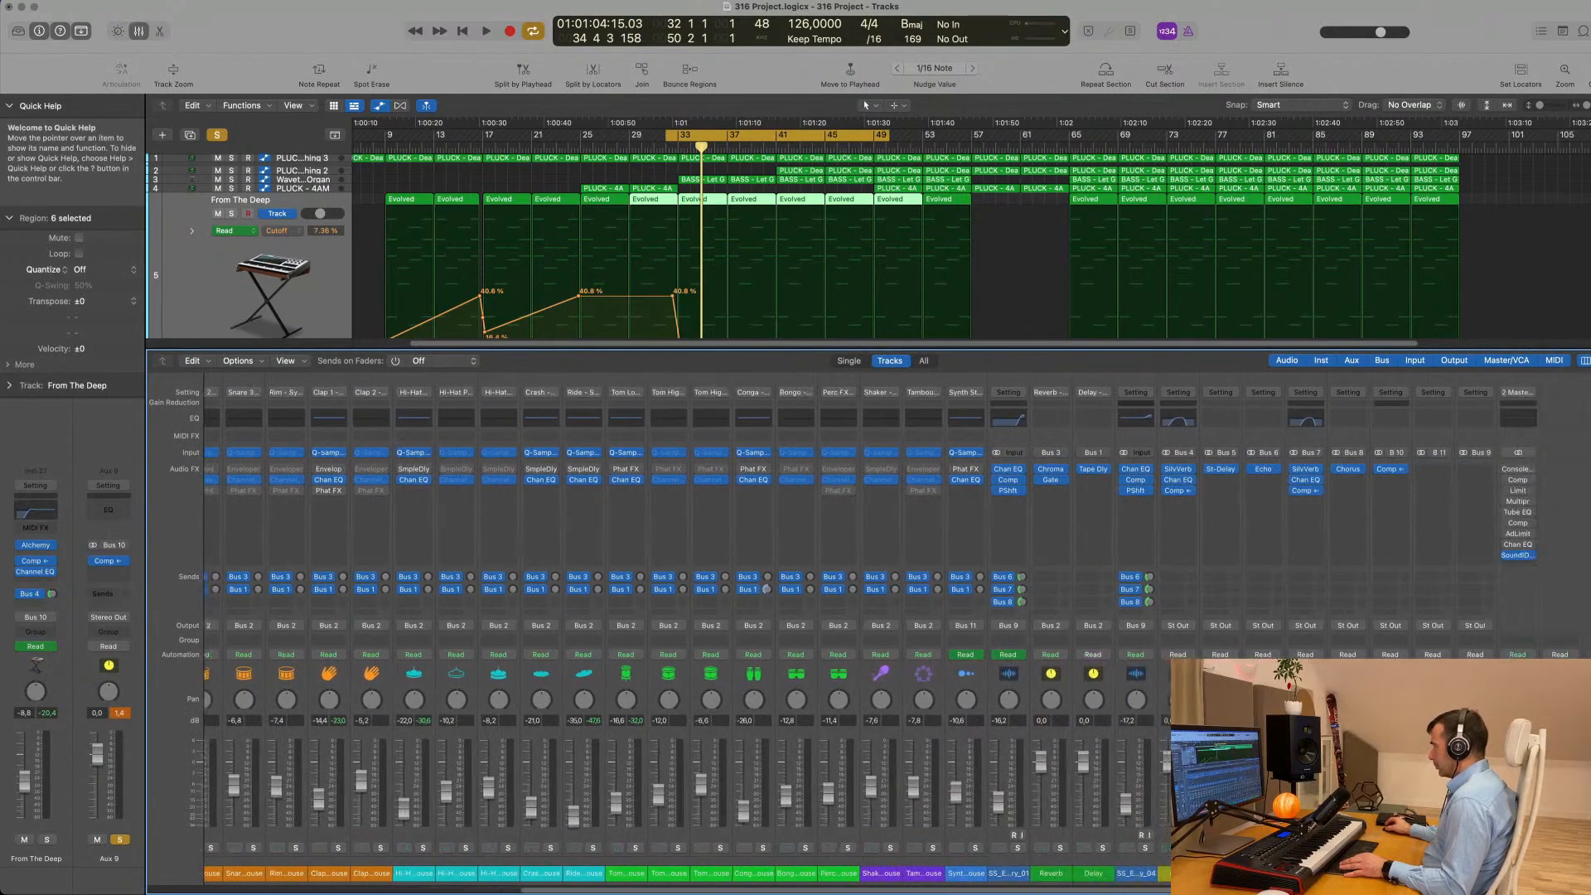
key(space)
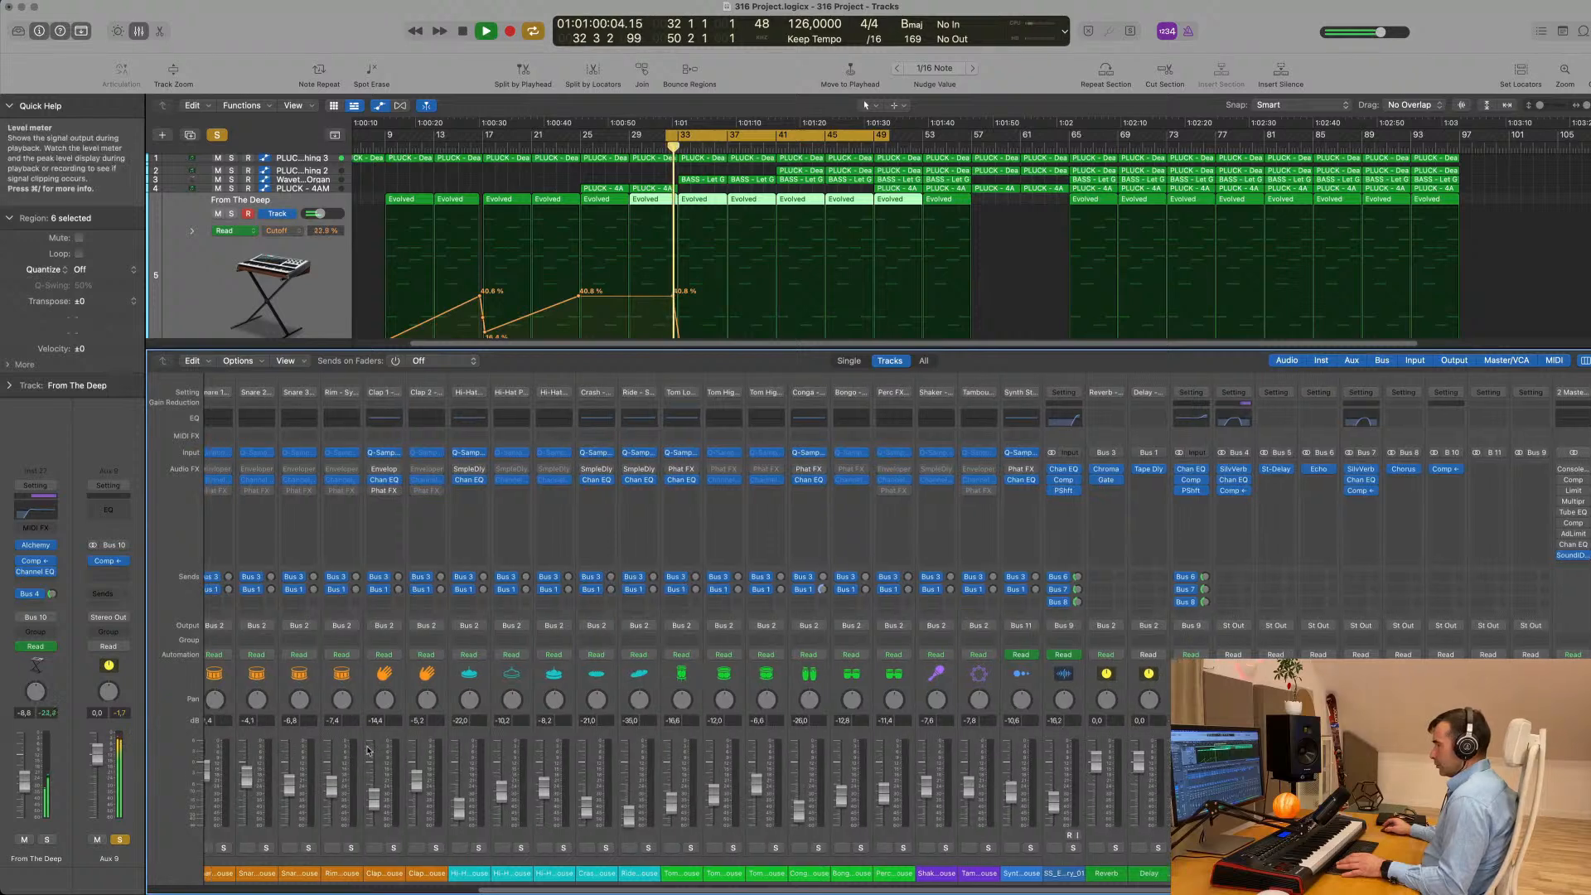
scroll(348, 771, left, 10)
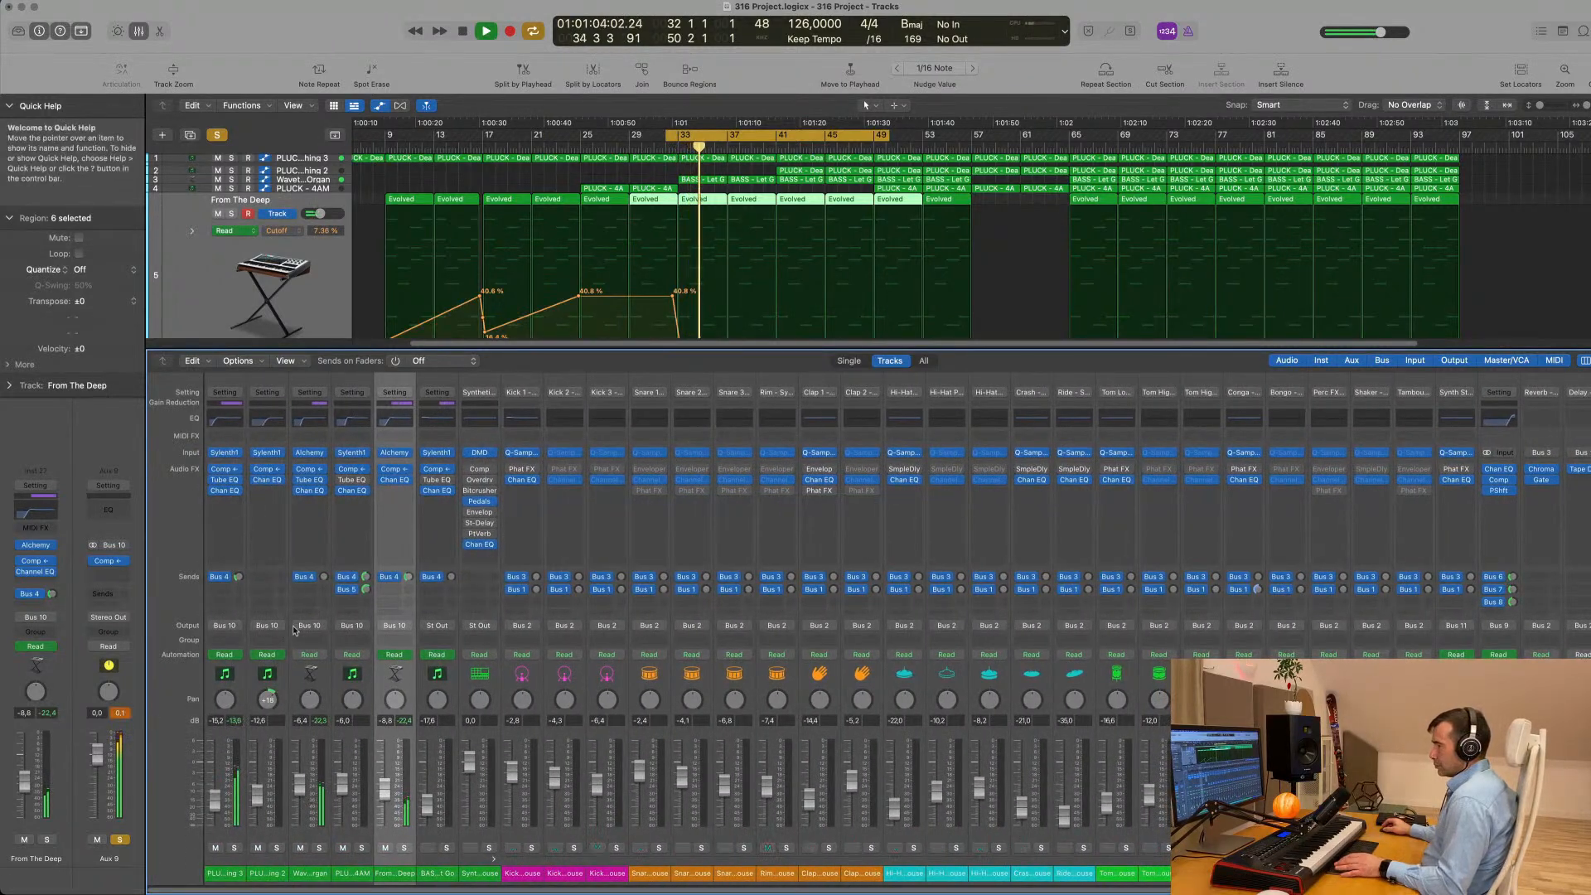
scroll(294, 630, right, 10)
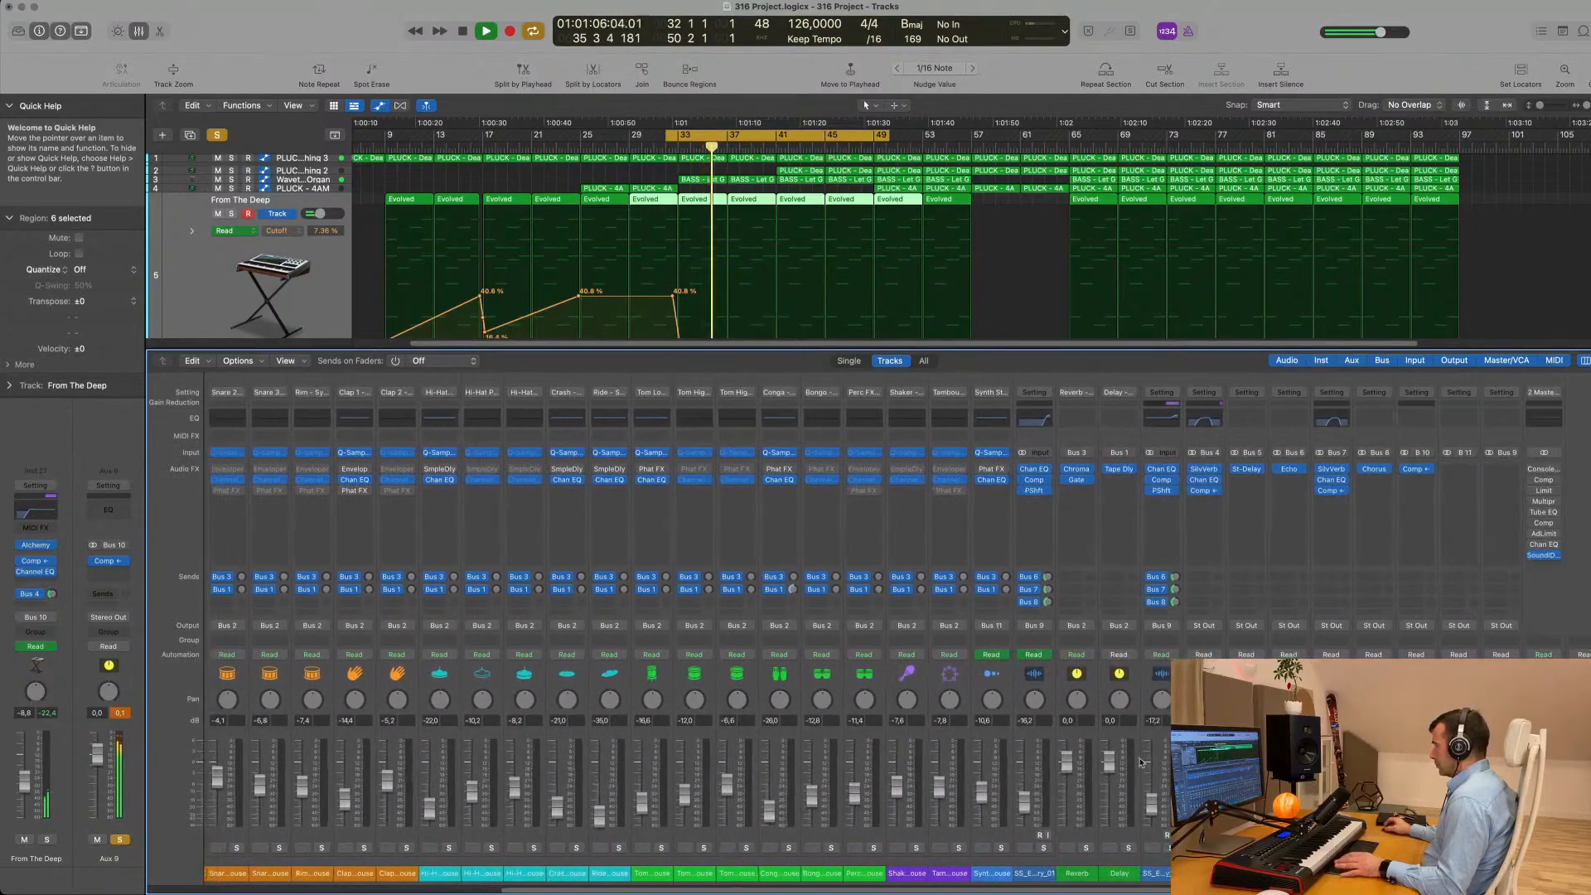
click(1431, 848)
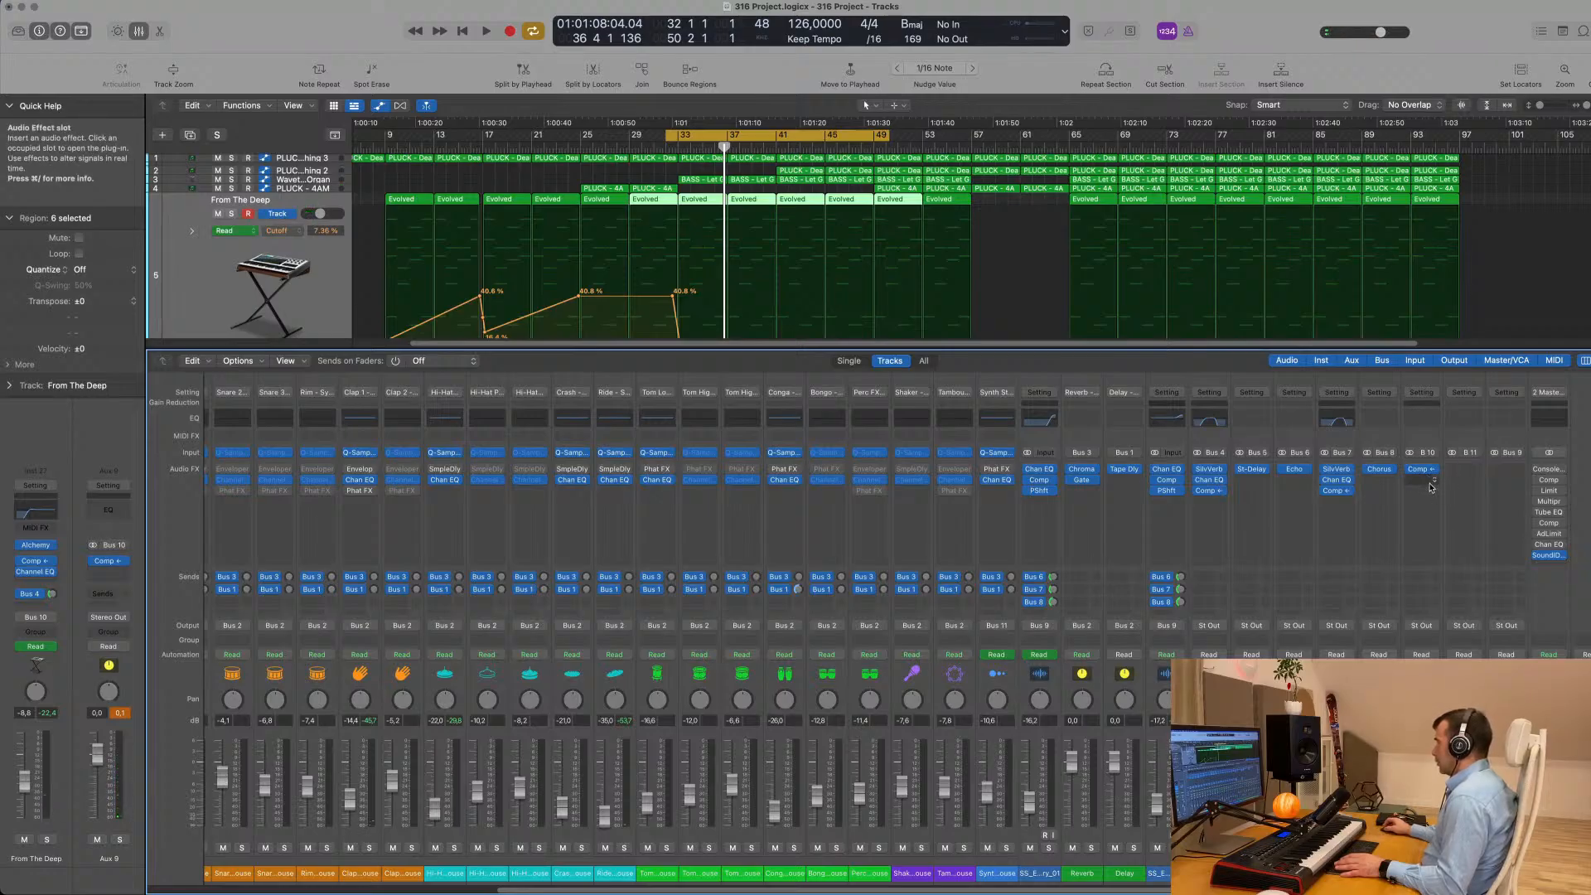
- Move the compressor from the Bus 9 aux to Aux 9 with the Bus 9 aux soloed in playback, and clear the solos
key(space)
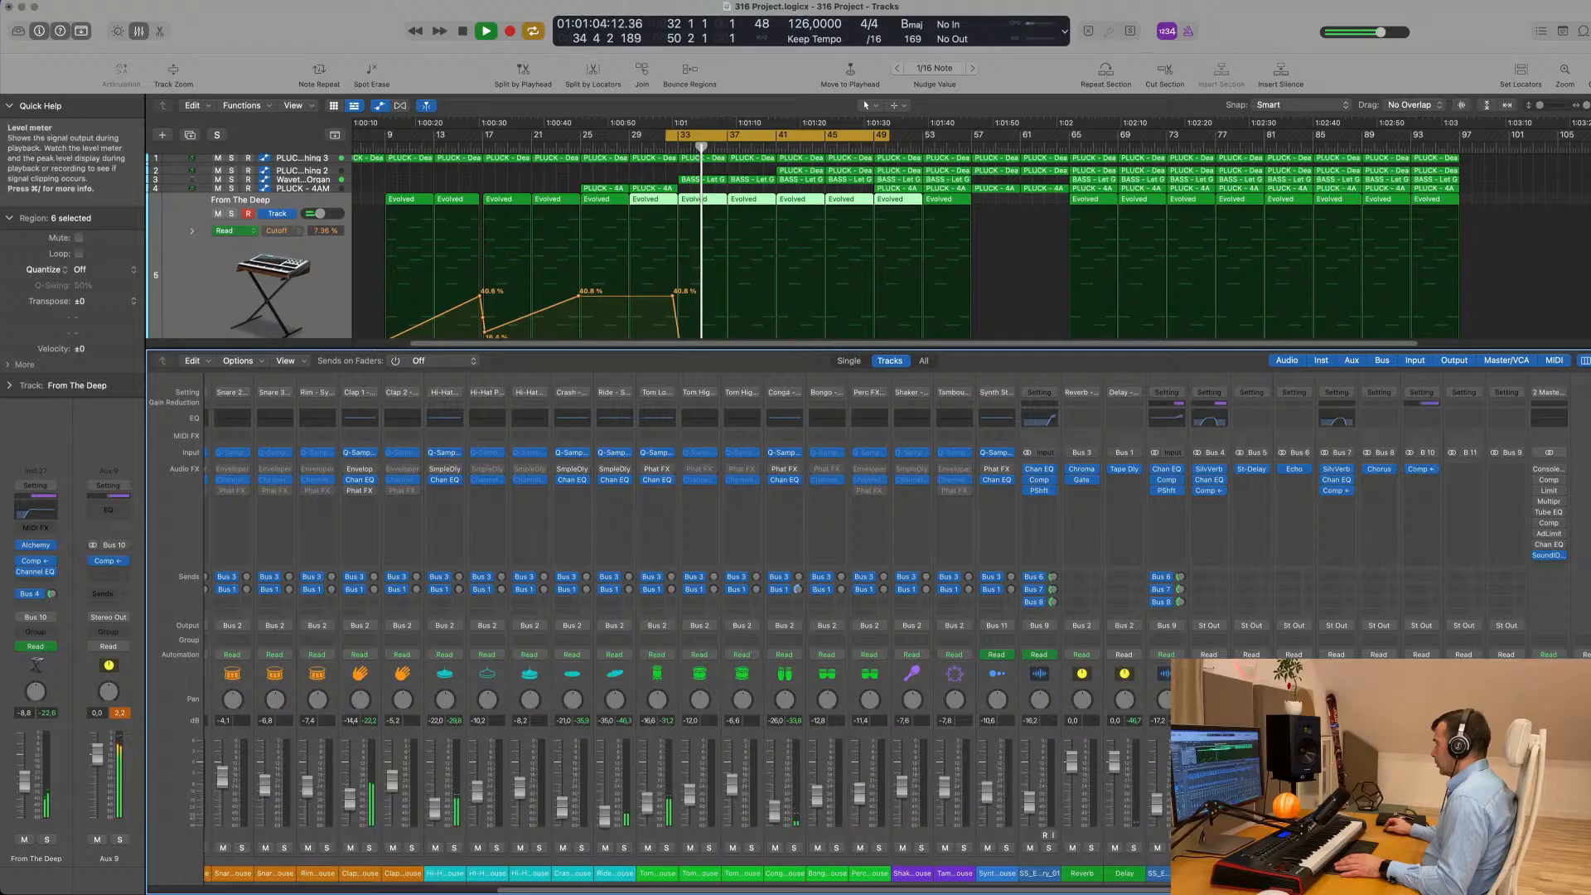
click(1516, 847)
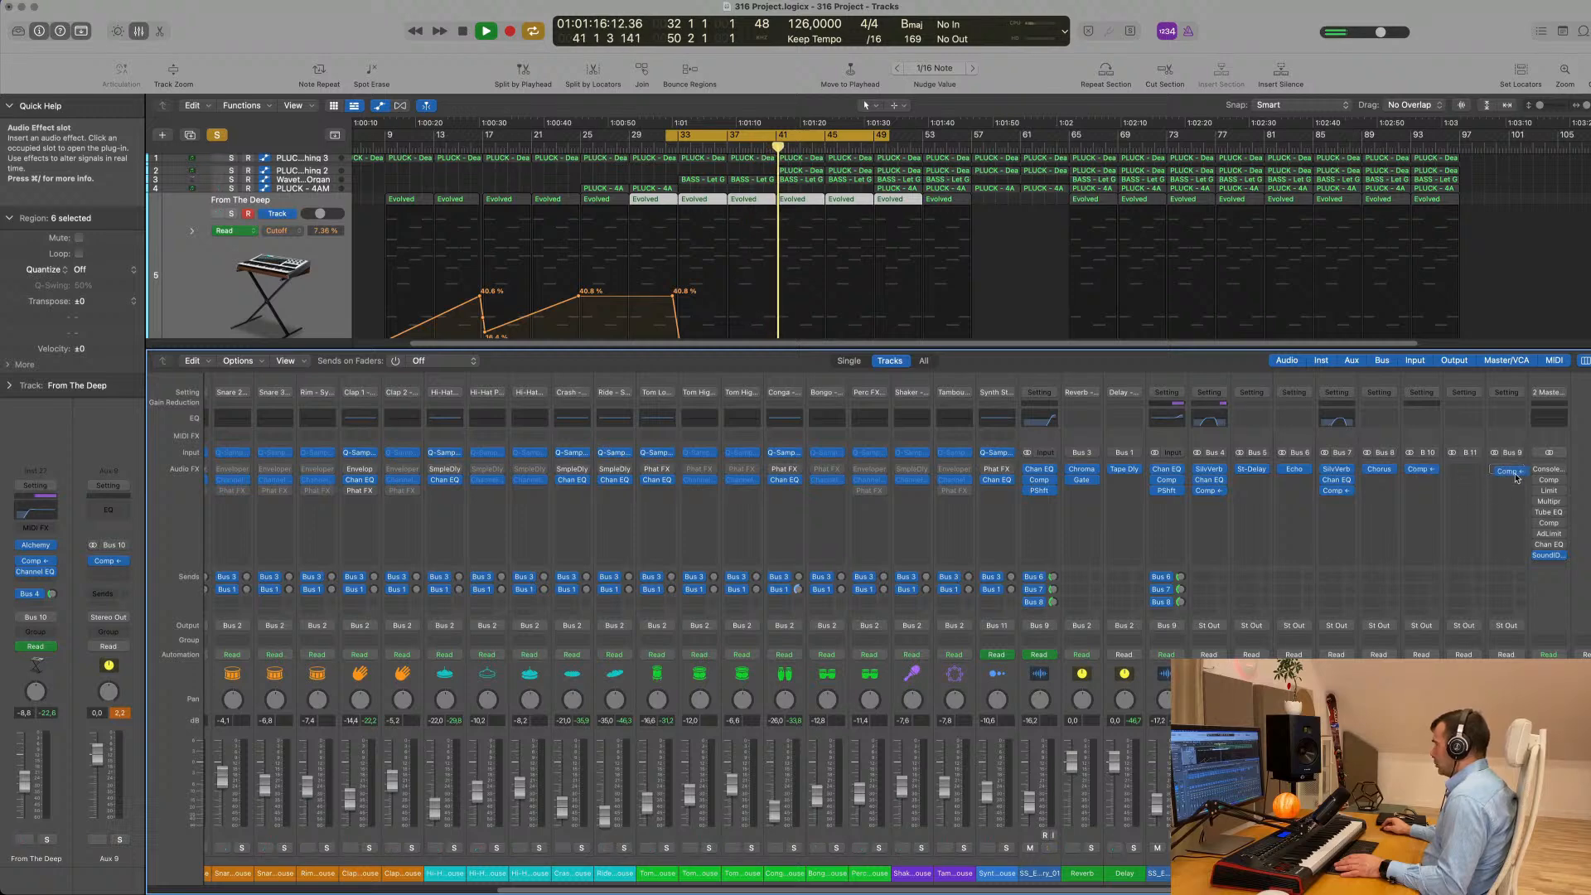
drag(1516, 478, 1427, 472)
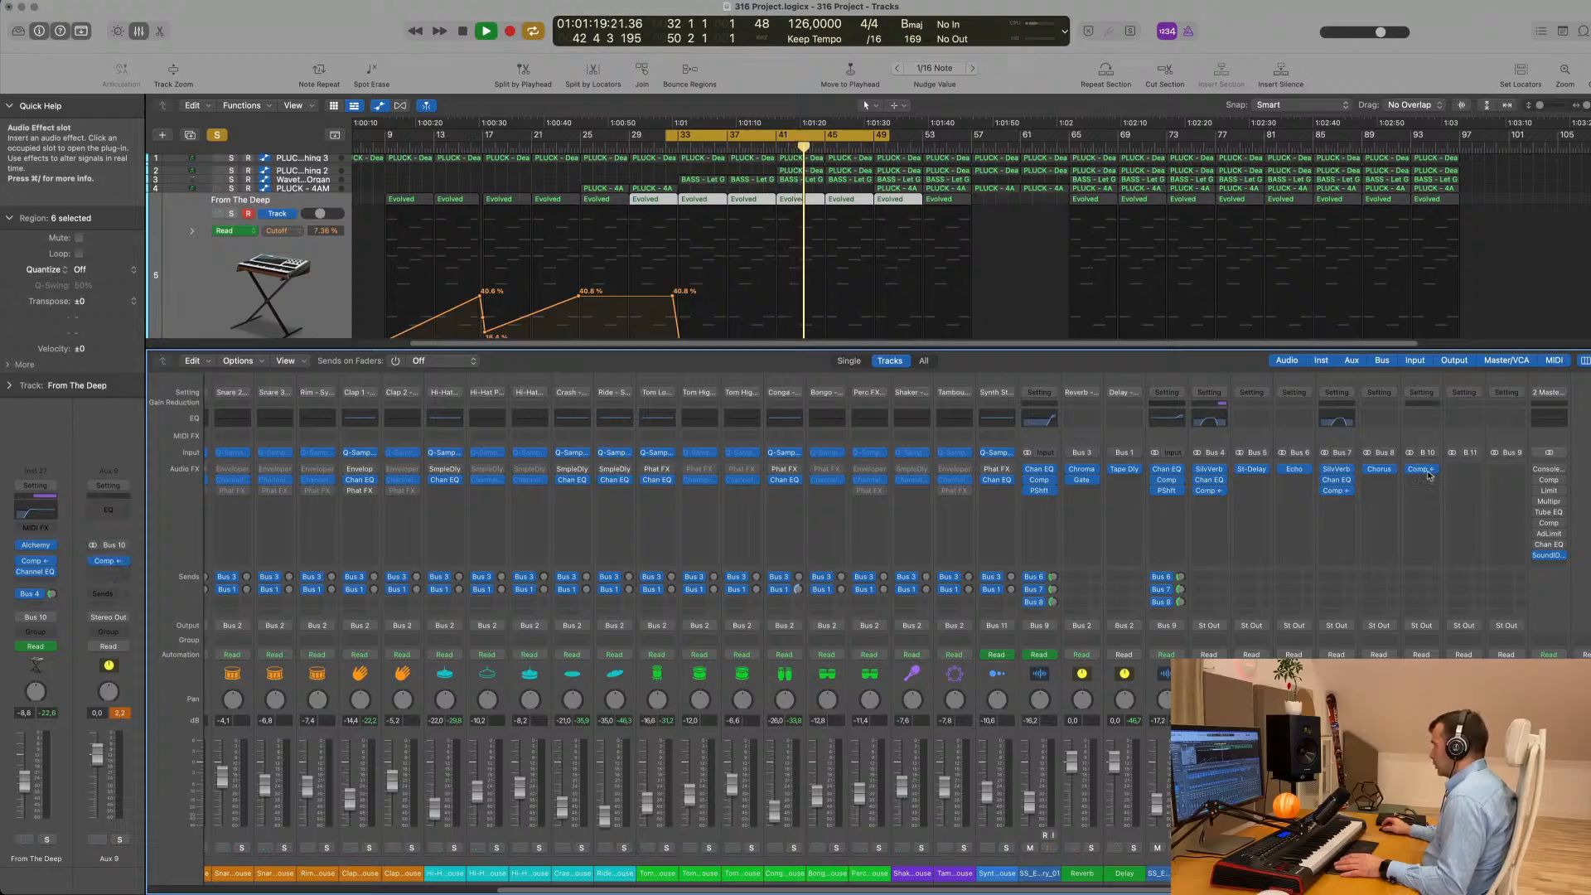
click(219, 137)
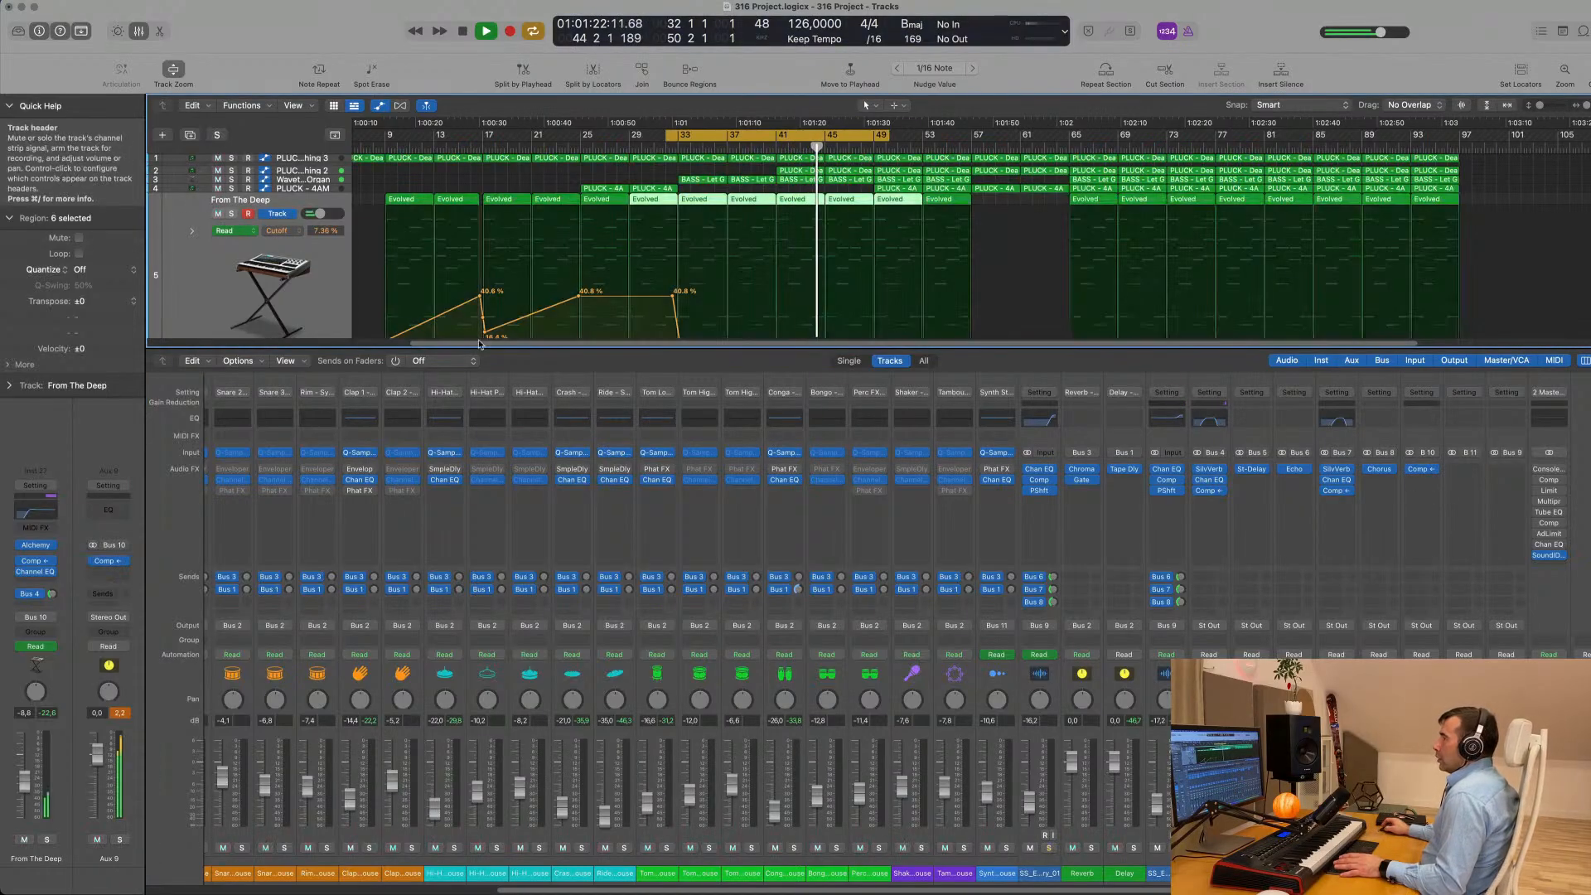
- Open the Aux 9 compressor while the loop plays and display its Output settings
click(1422, 473)
drag(907, 173, 1125, 315)
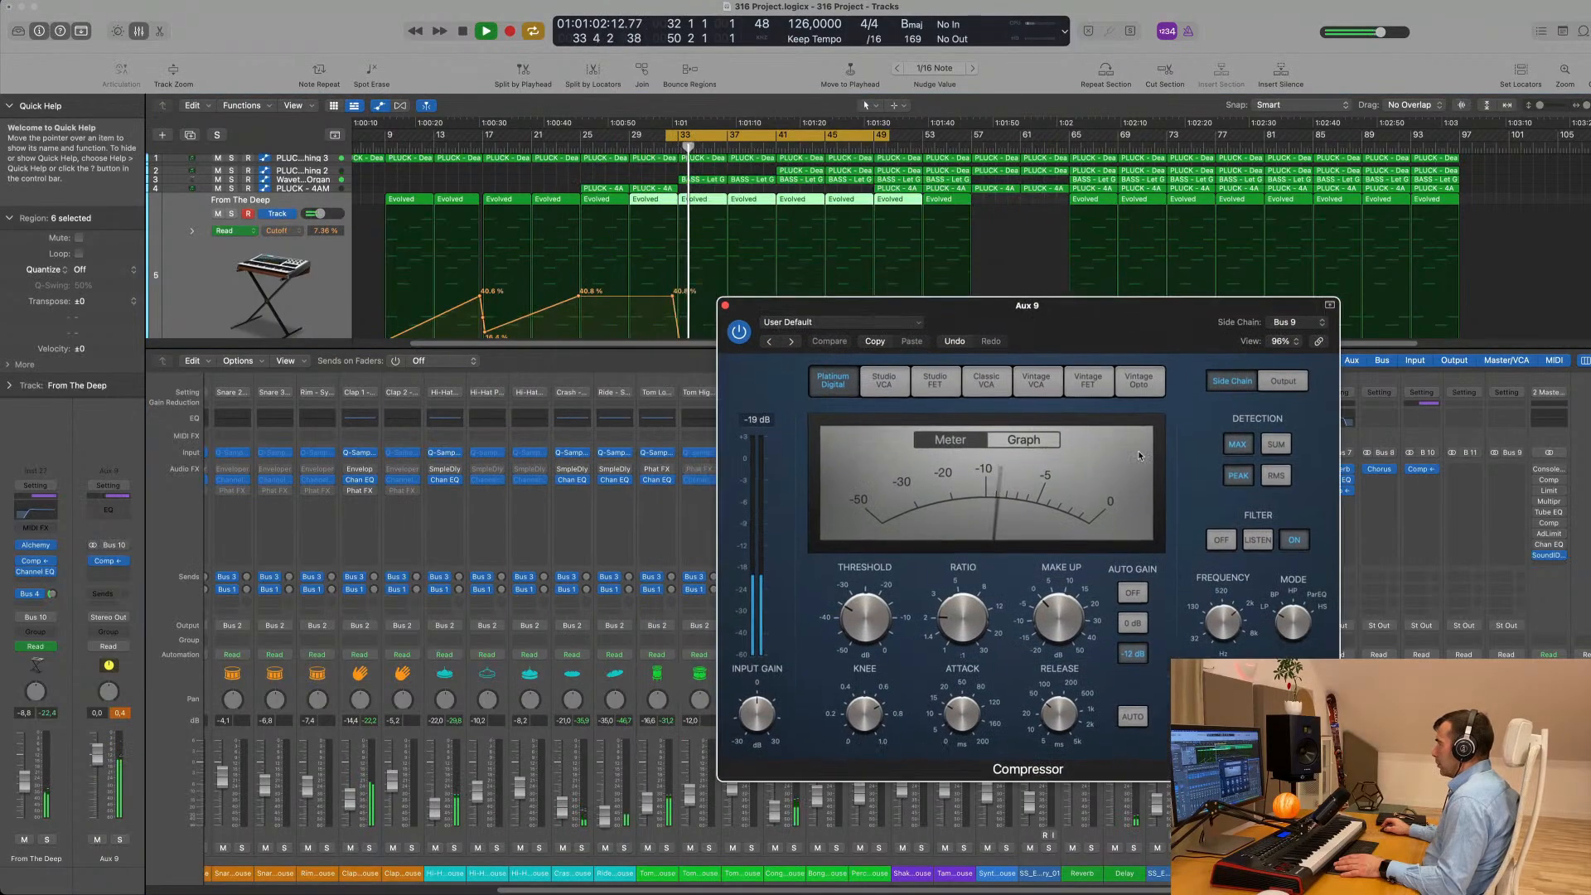
click(1281, 382)
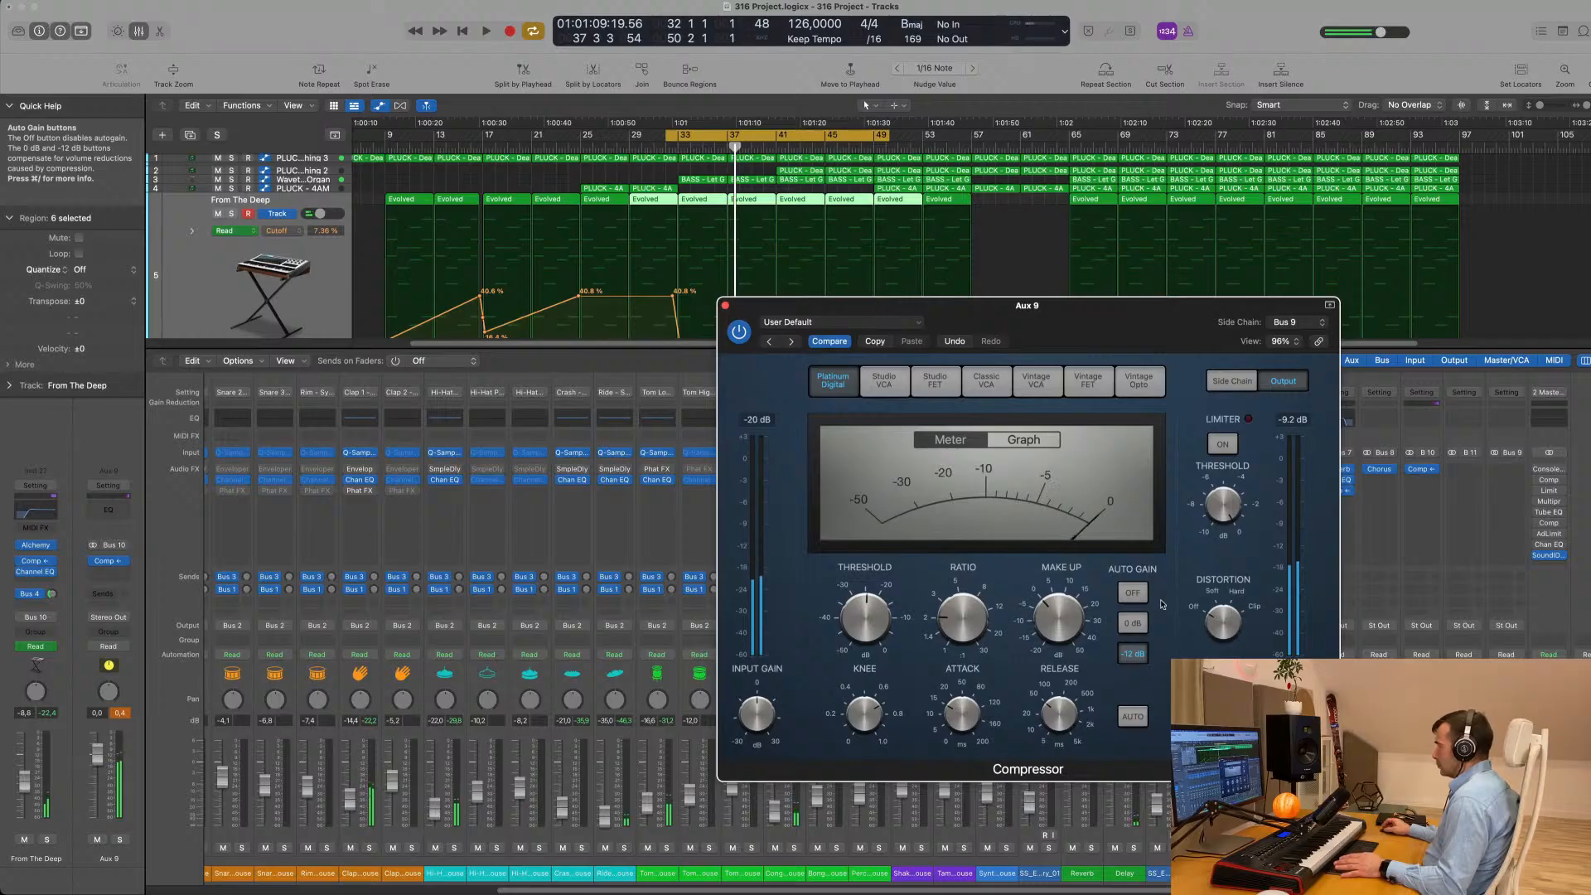
- With the loop playing, turn off the Aux 9 compressor's Auto Gain and lower its threshold to -29 dB
key(space)
drag(1189, 321, 1054, 359)
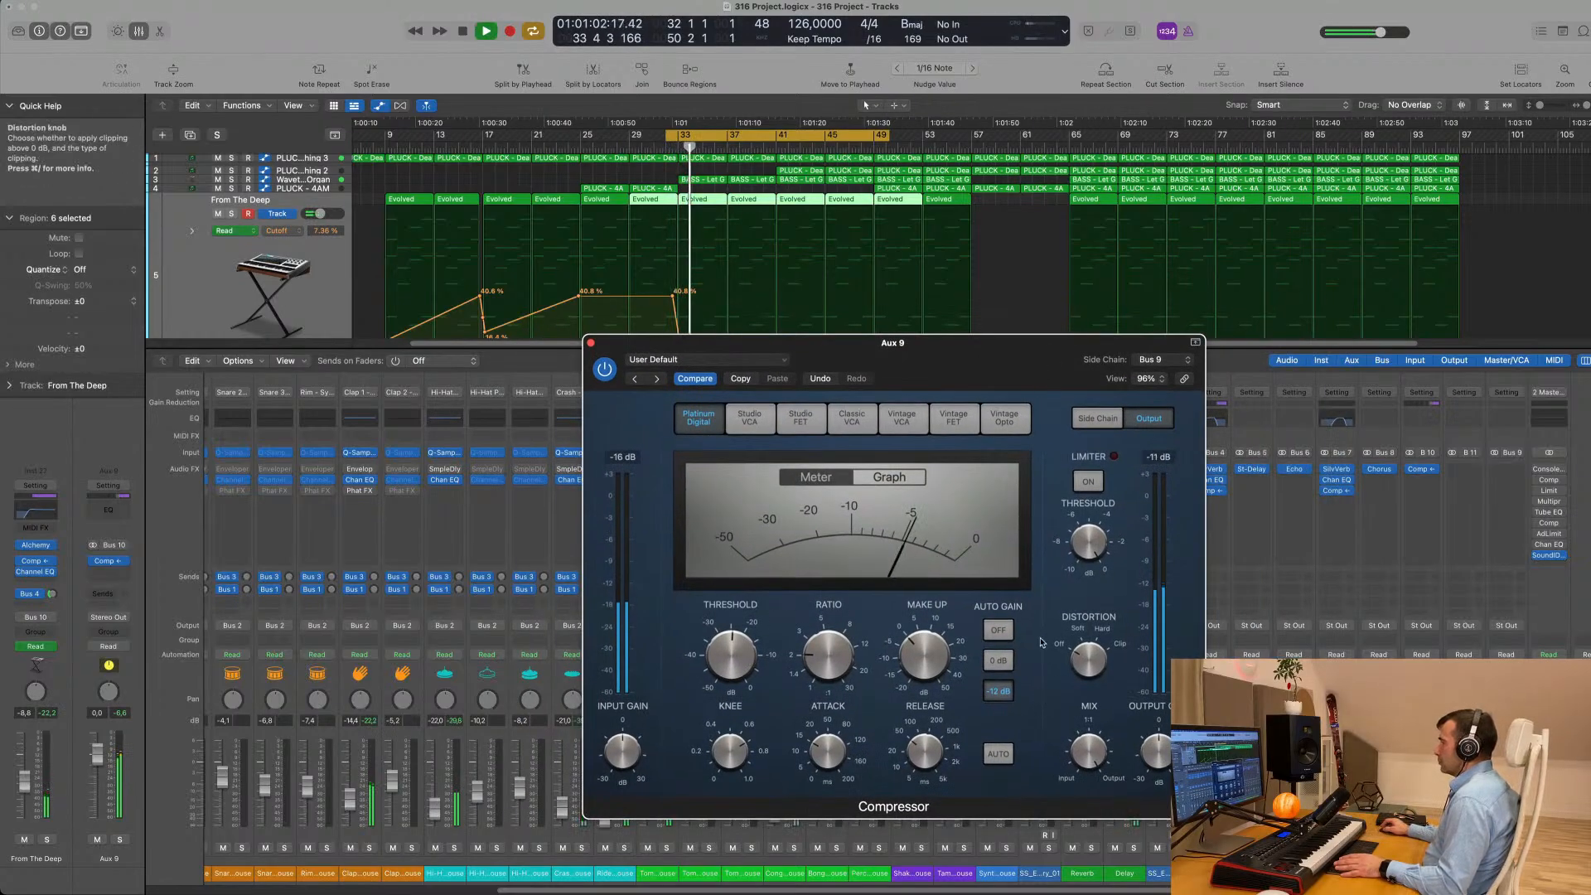
click(999, 630)
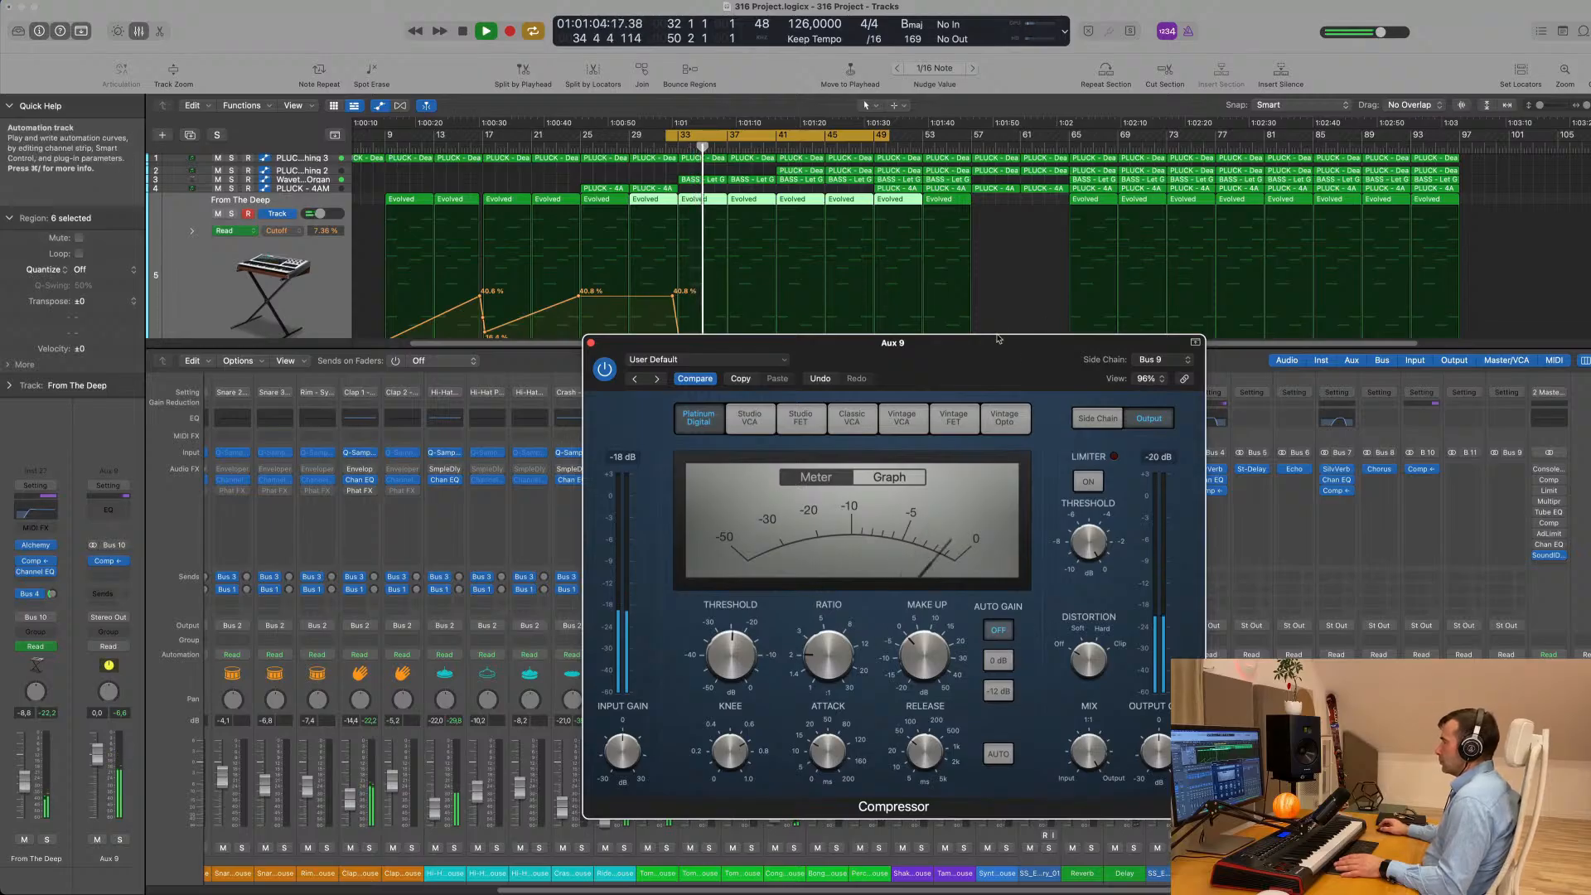
drag(971, 375, 1081, 347)
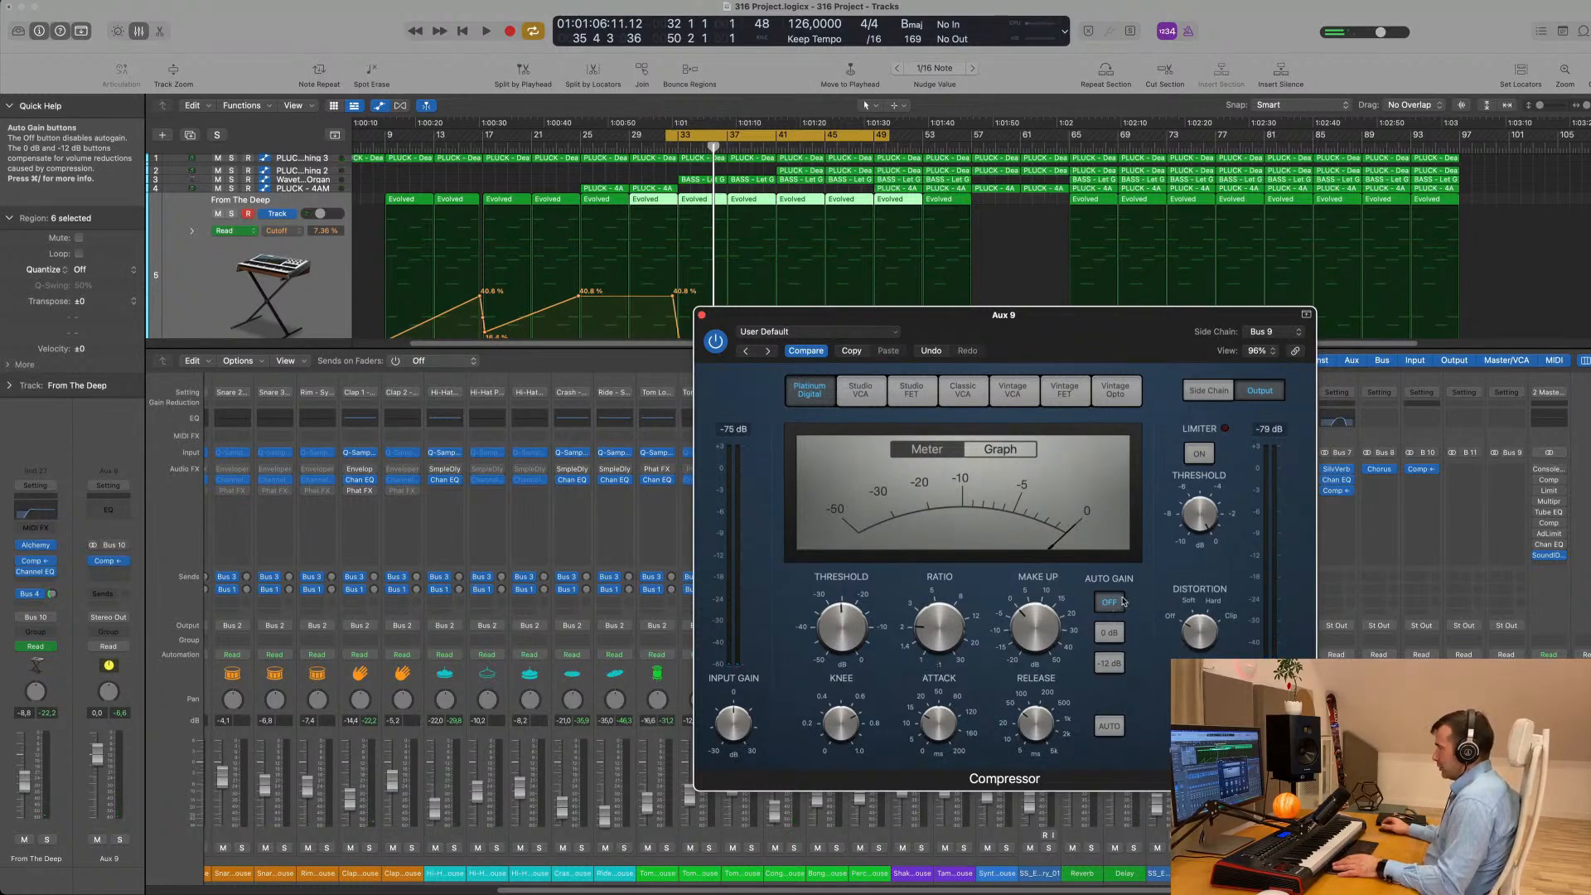
key(space)
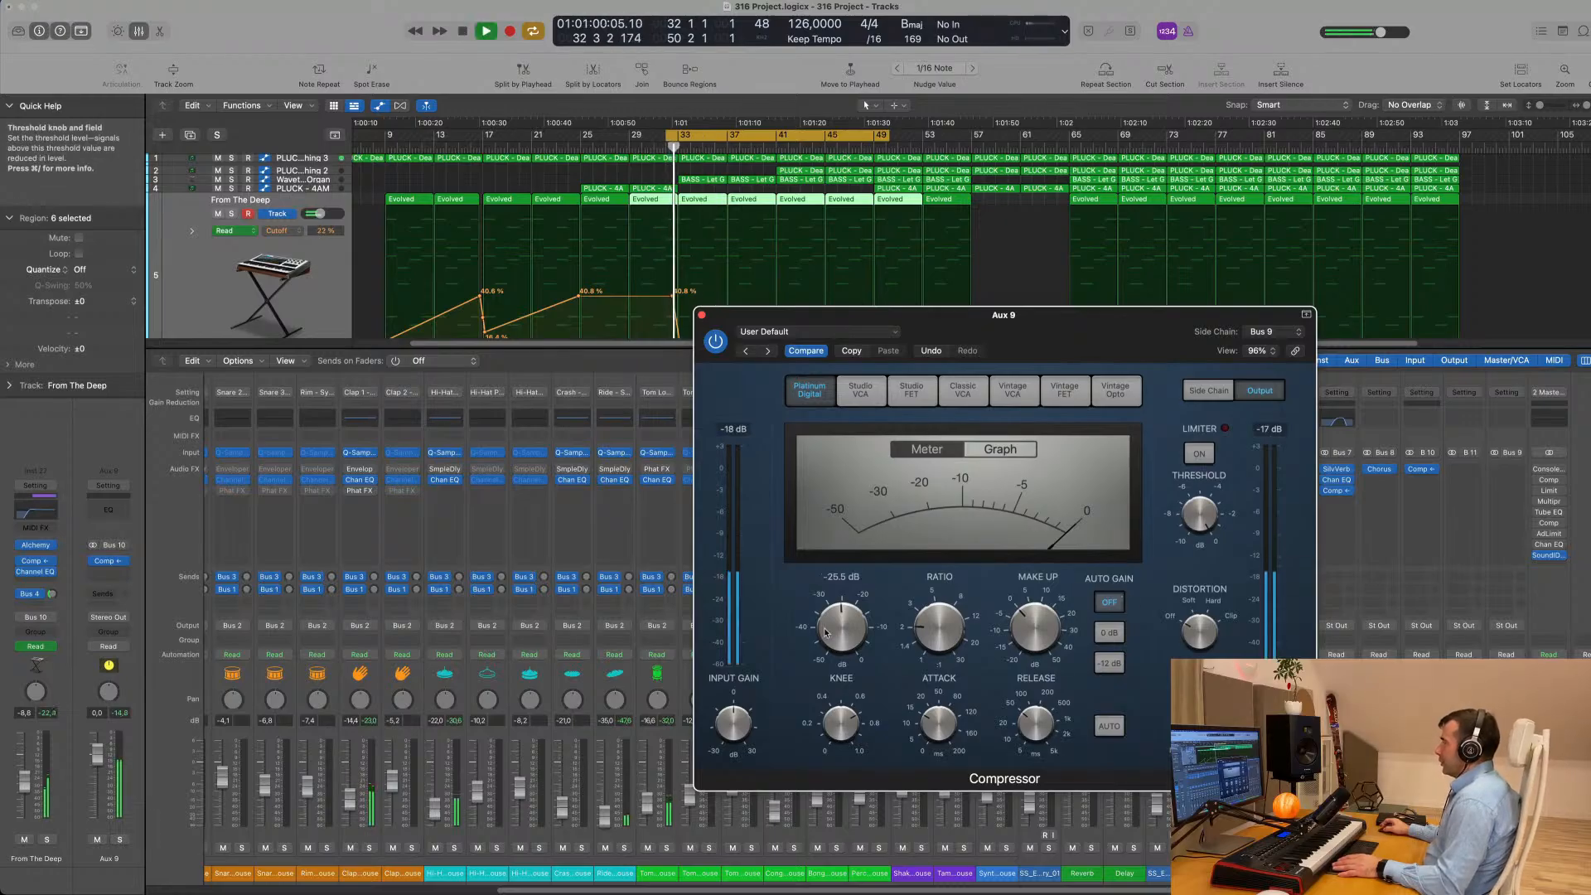
drag(833, 629, 834, 640)
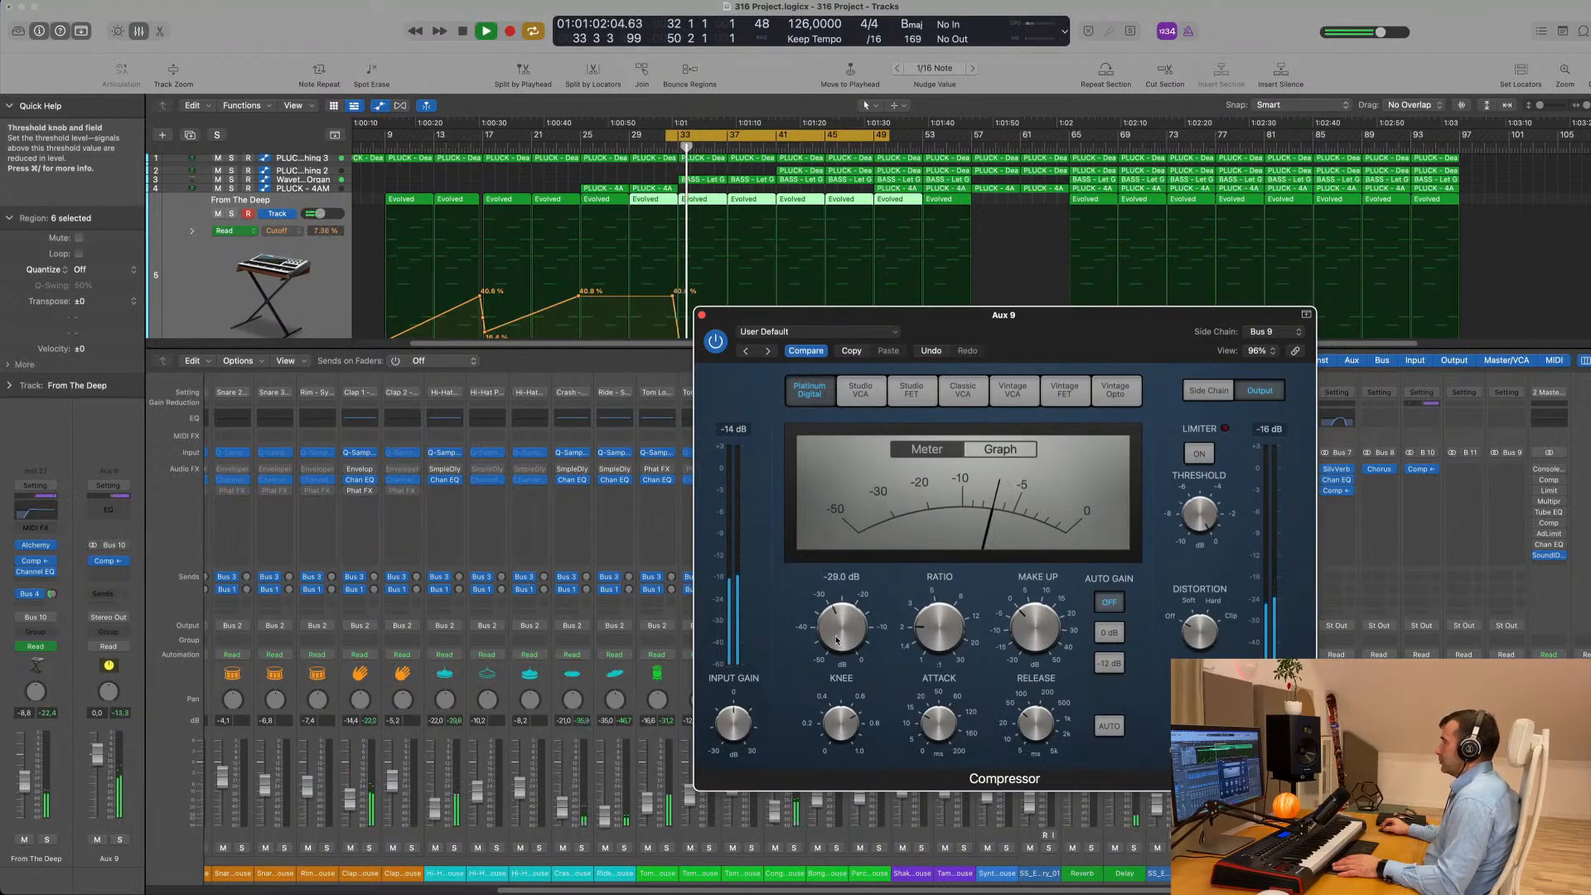
- Display the compressor's side-chain settings and tune the filter frequency by ear using Listen, leaving the filter on
click(1210, 390)
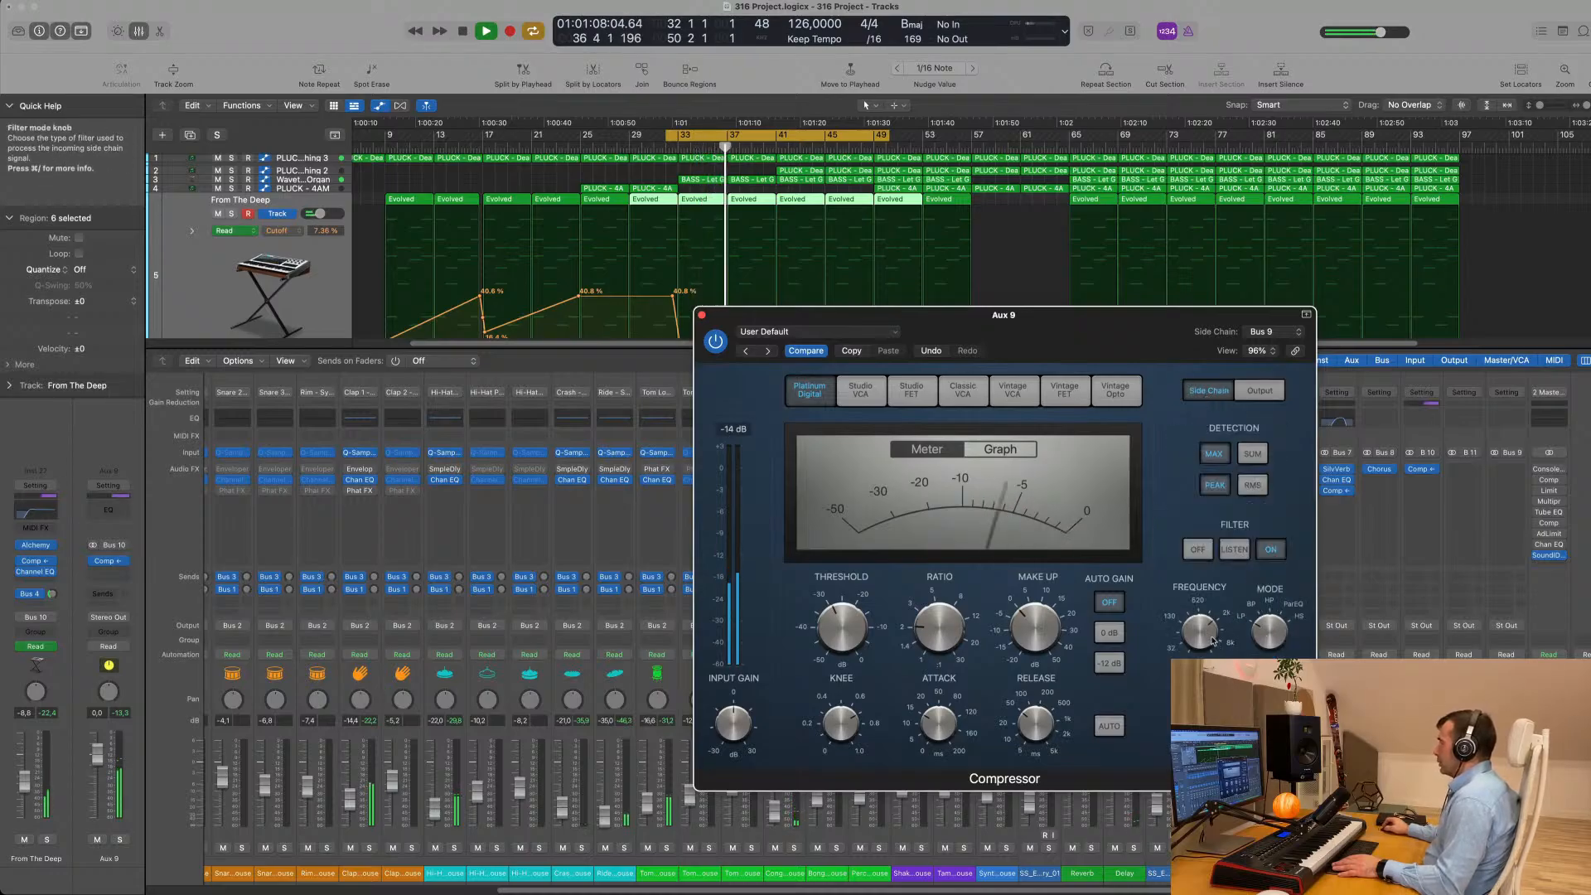
drag(1202, 636, 1205, 657)
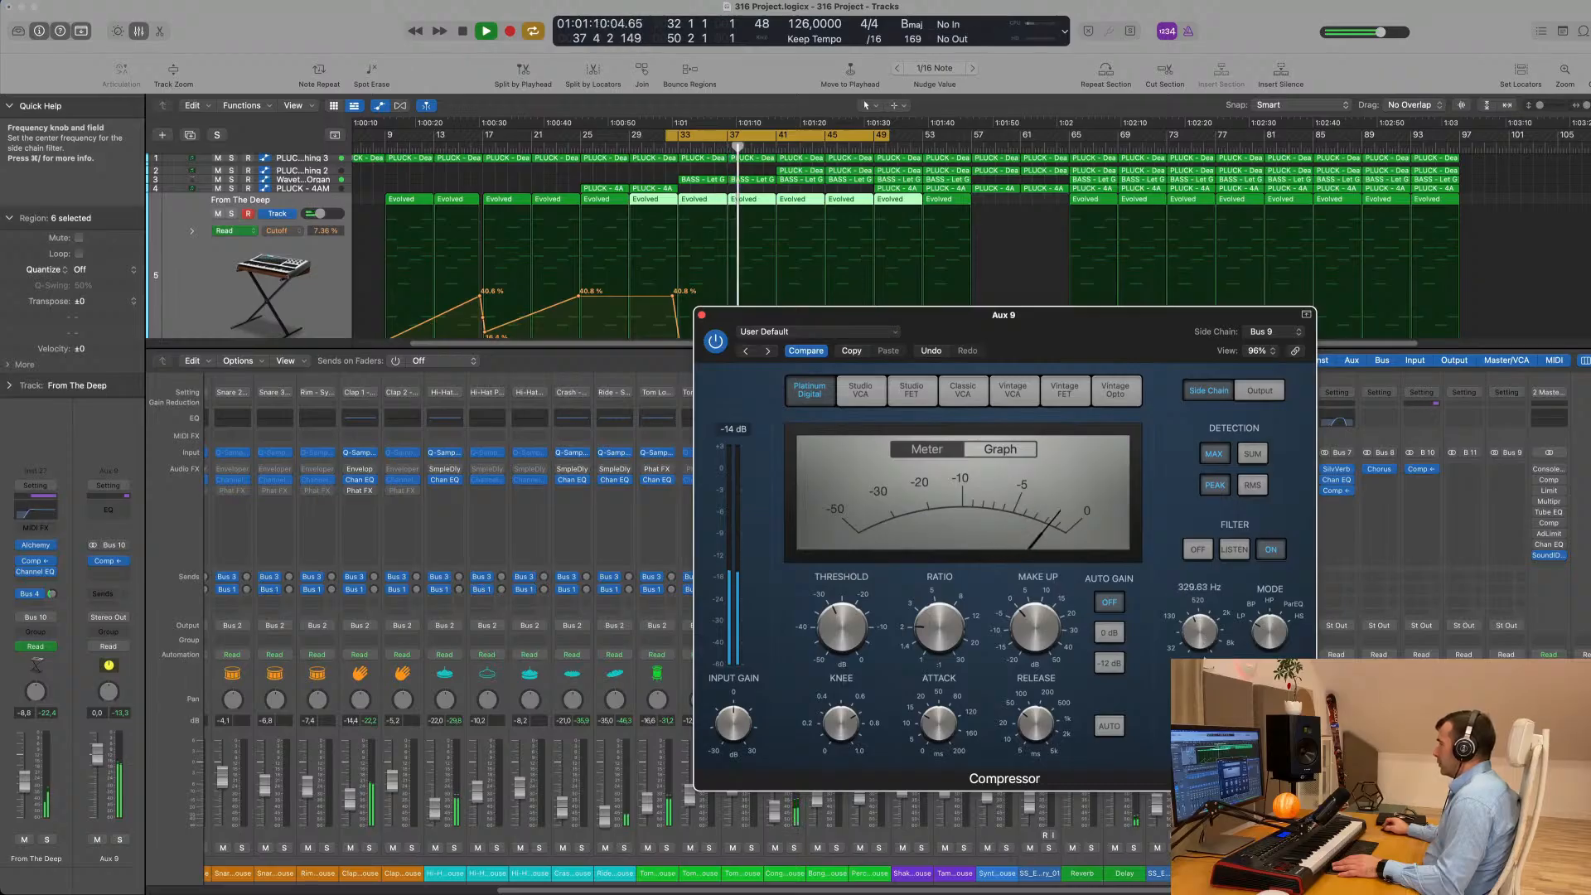
click(1234, 550)
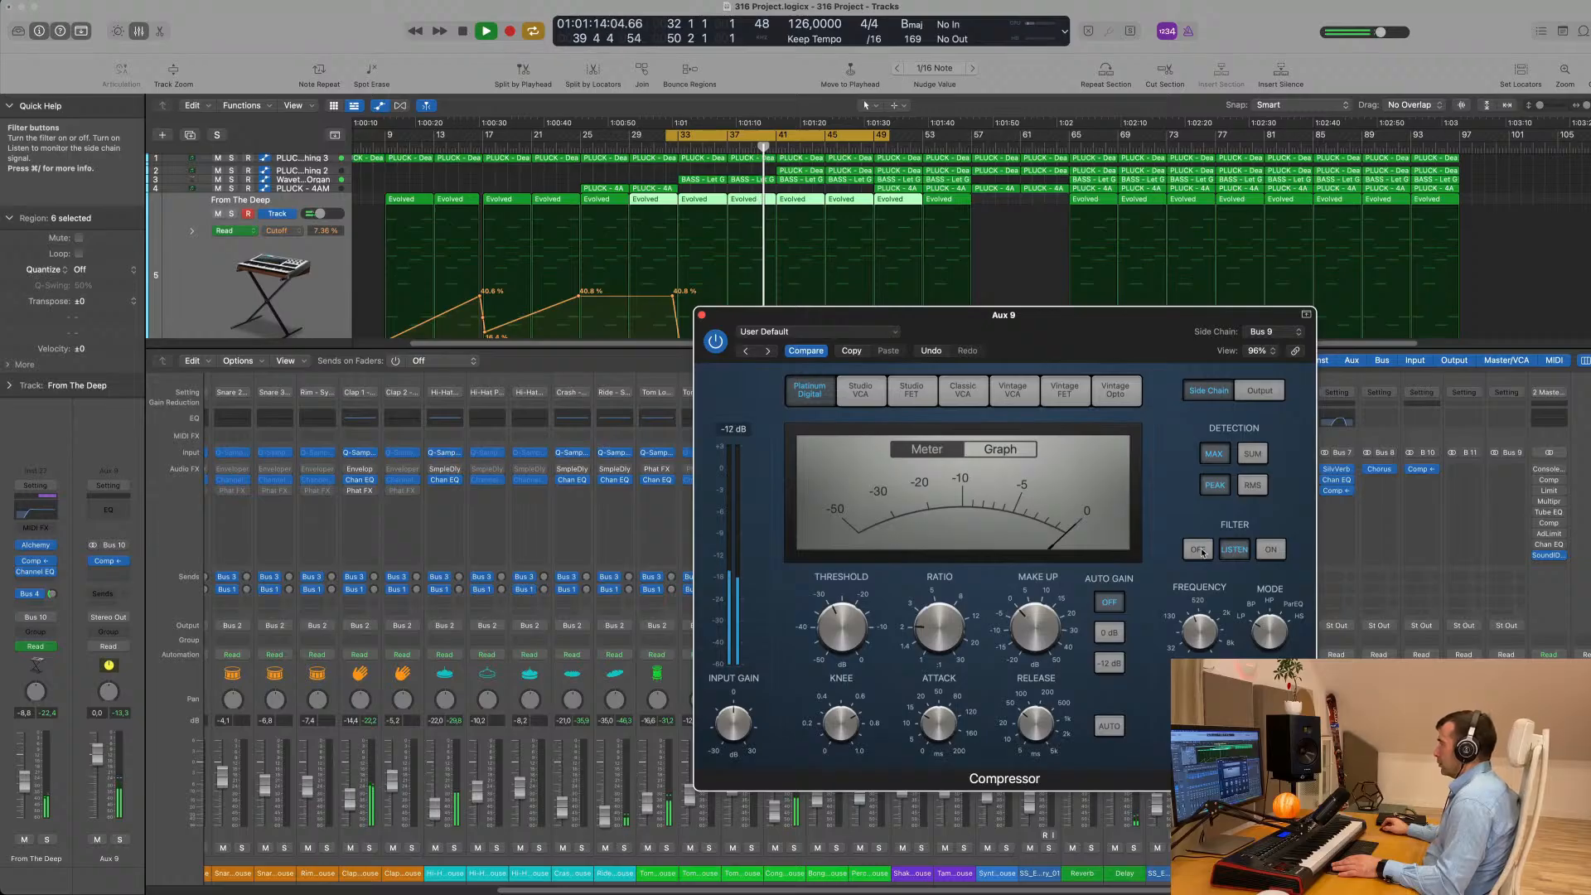
click(1269, 551)
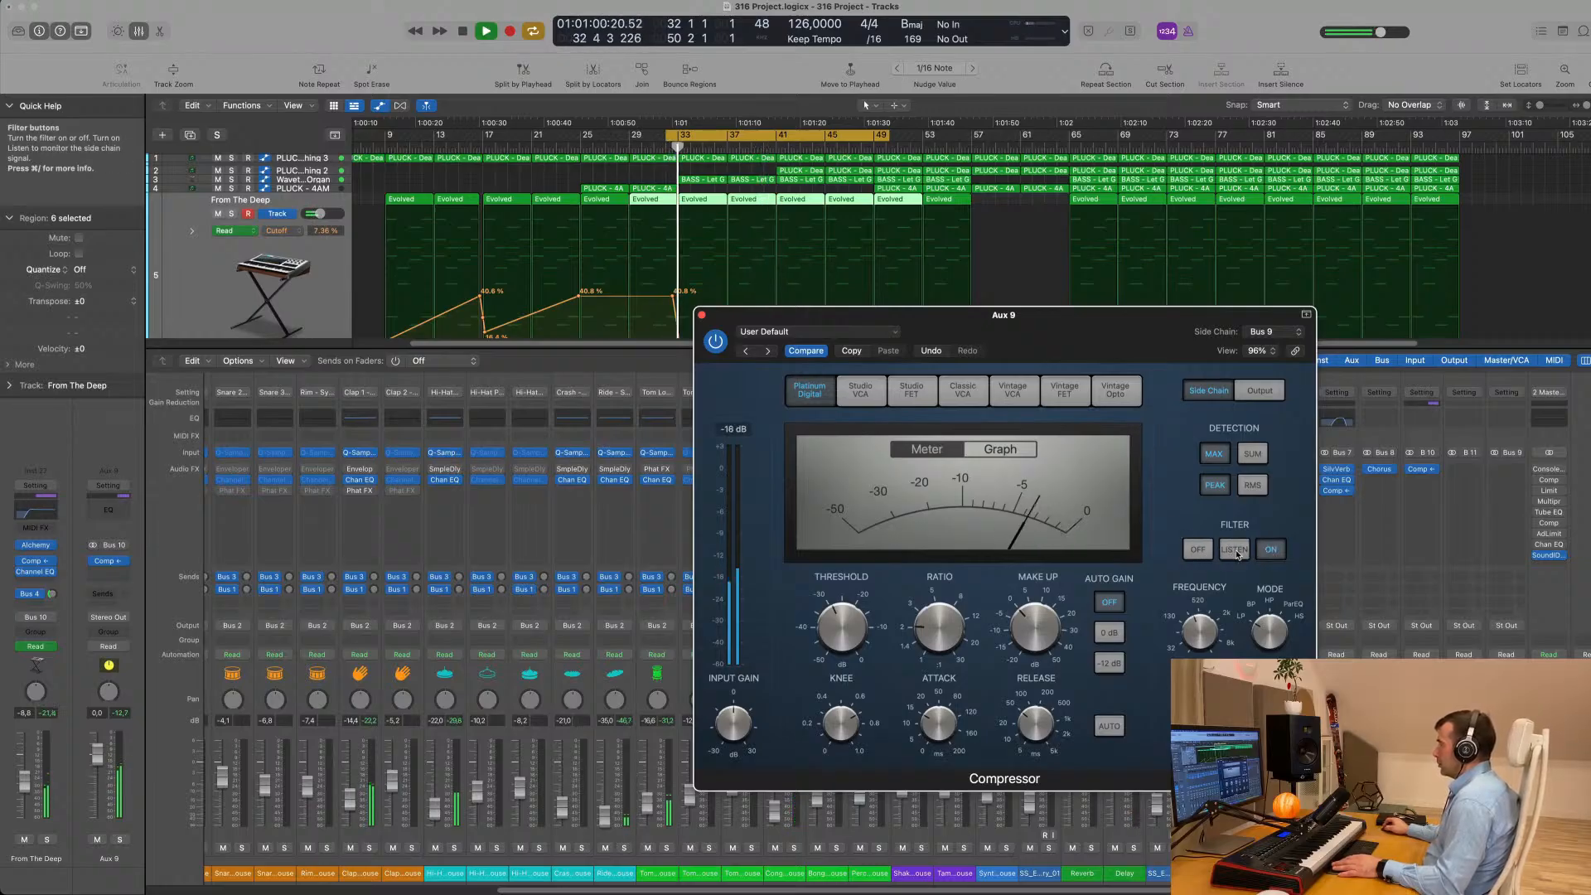
click(1235, 552)
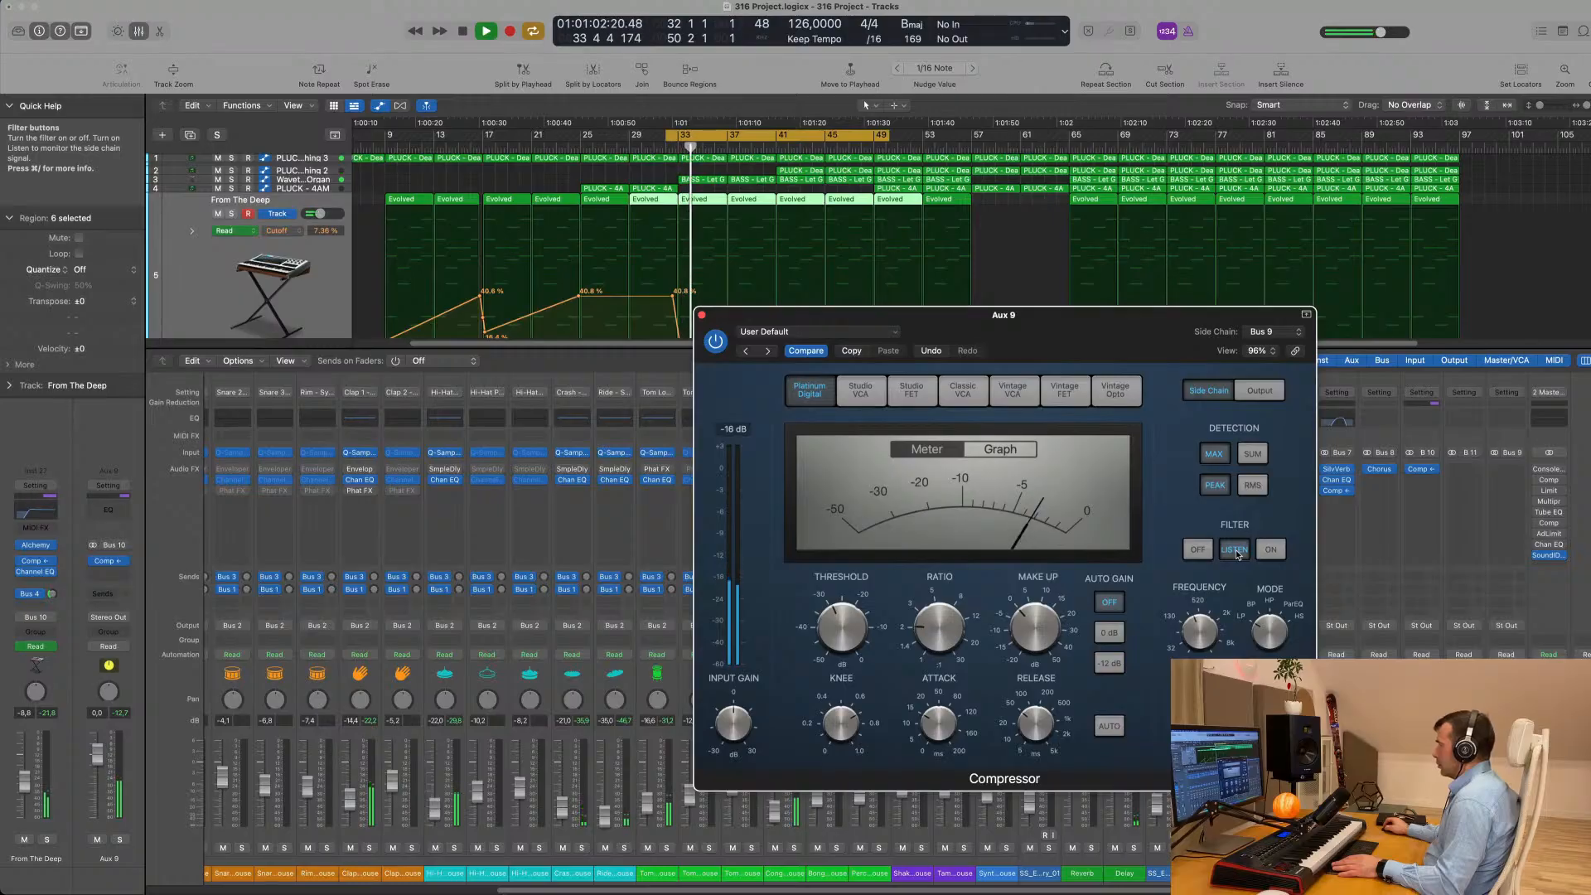
mouse_move(1217, 603)
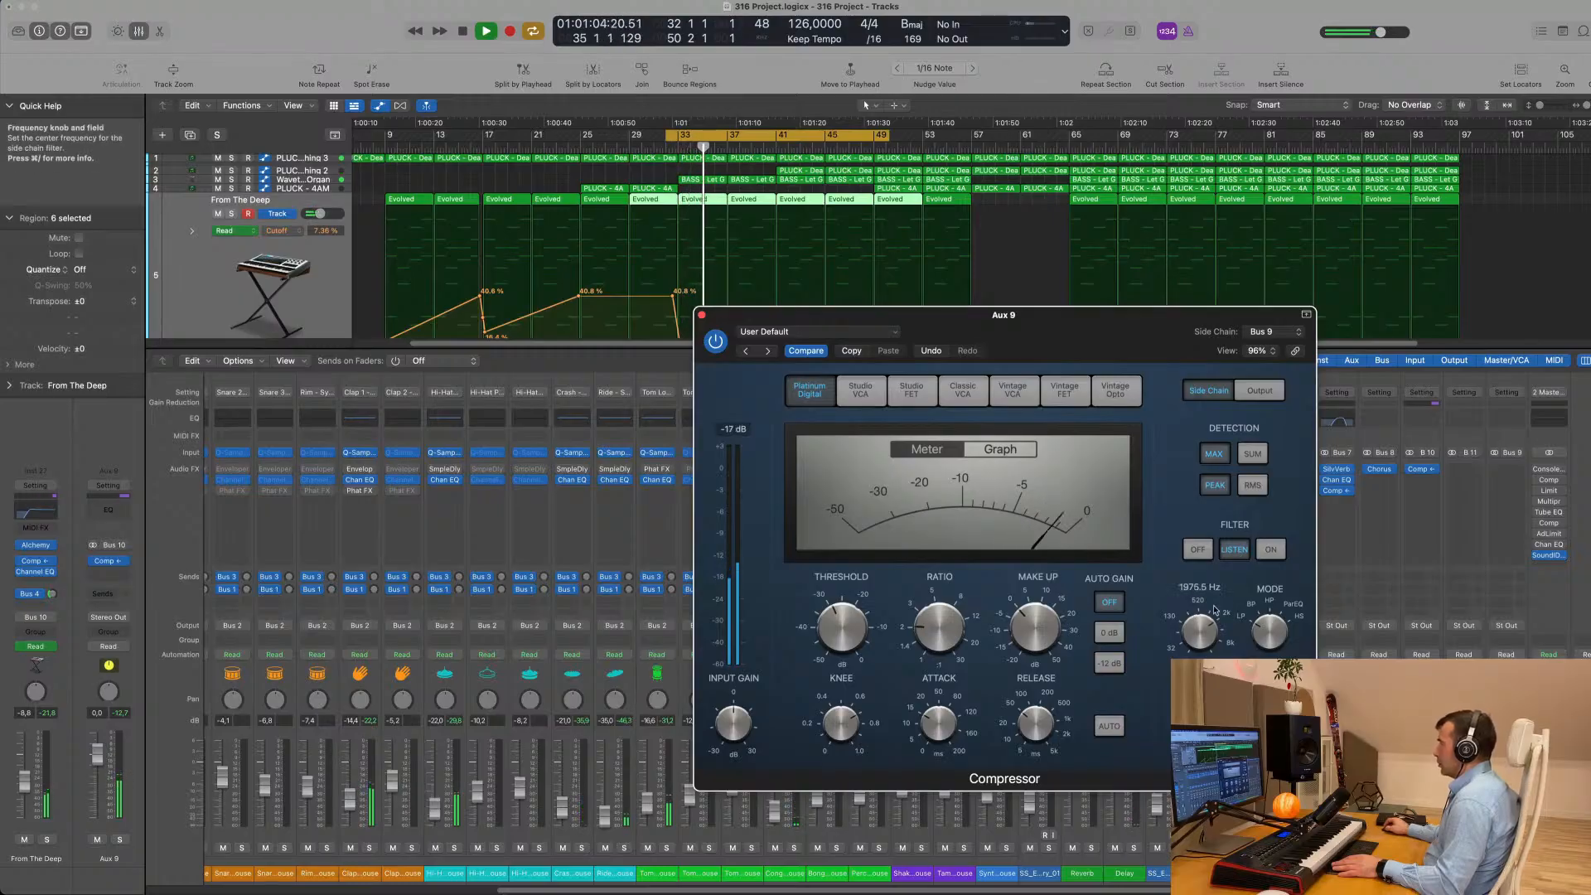
drag(1217, 603, 1210, 630)
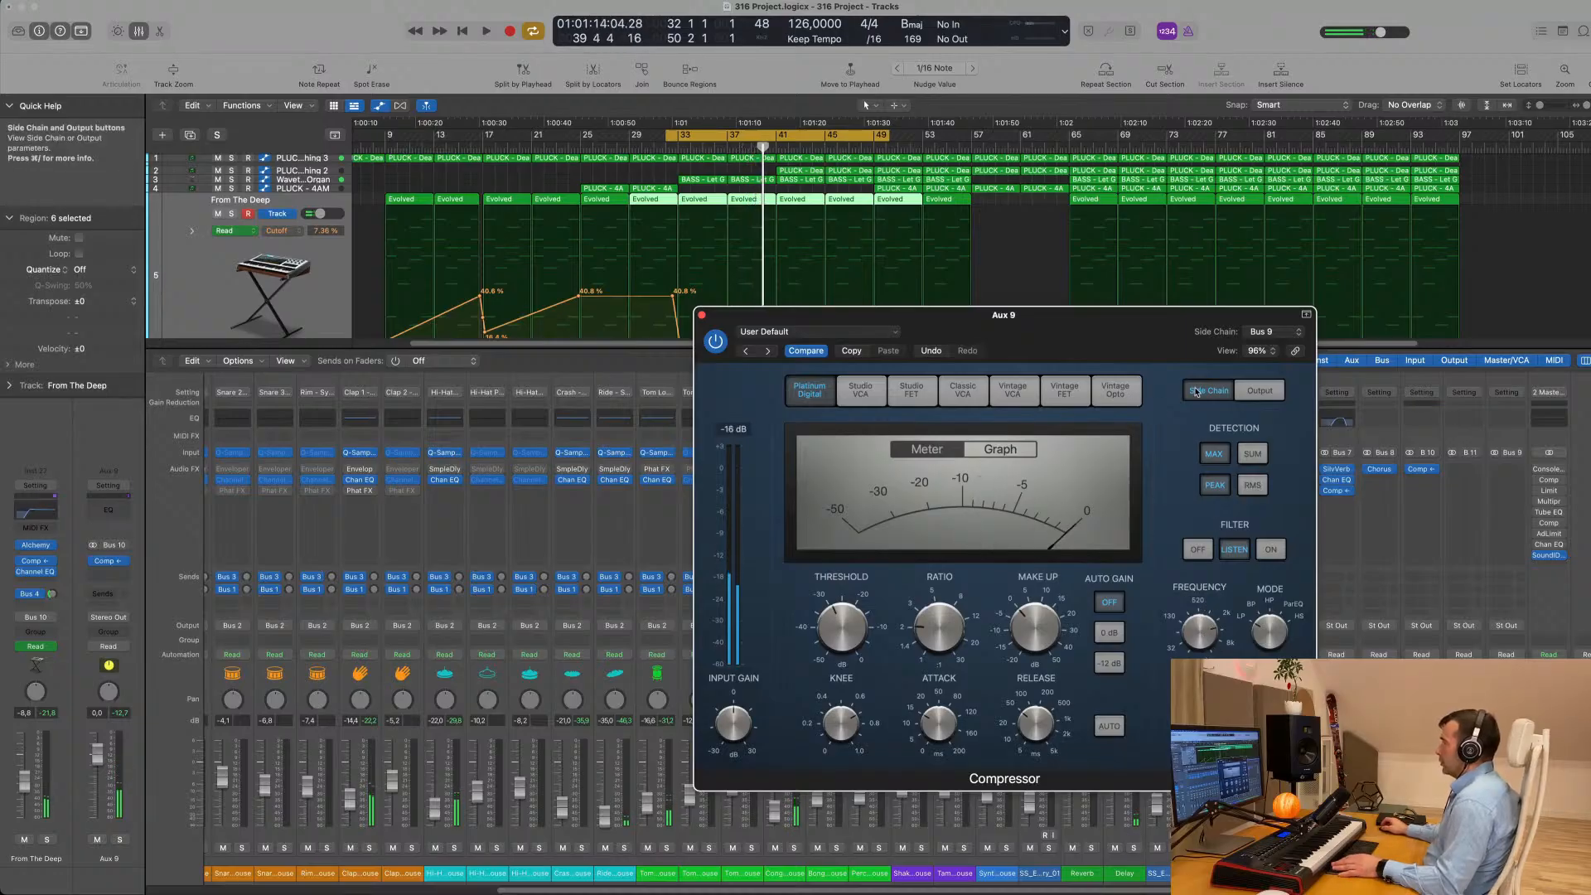
click(1268, 550)
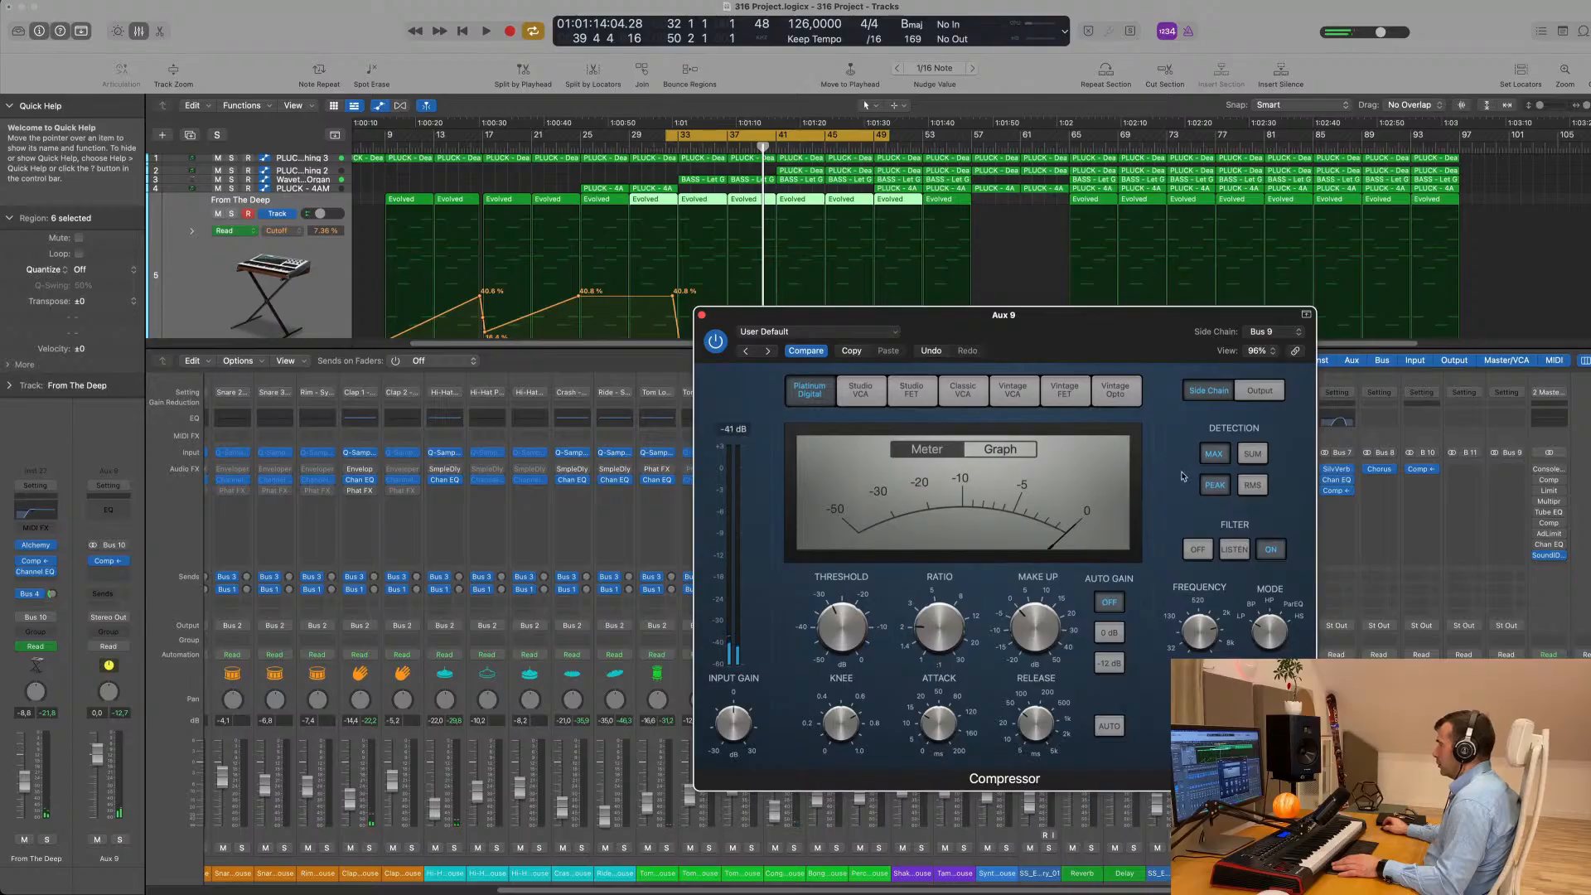
- Play the loop to check the vocal ducking, comparing the Aux 9 compressor bypassed and active
key(space)
drag(1080, 327, 1153, 326)
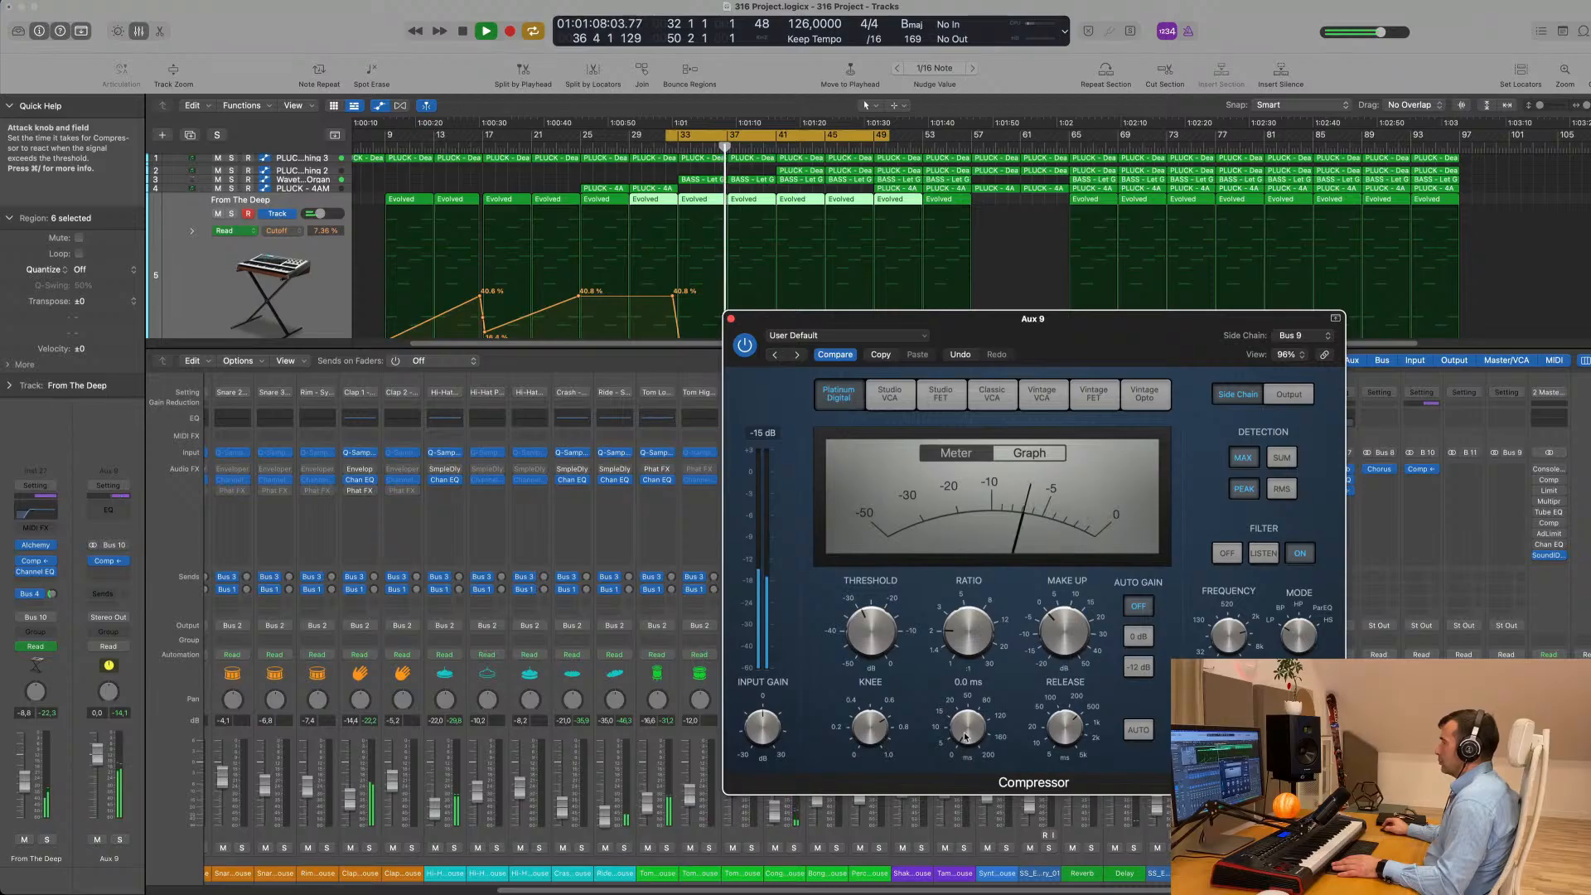
drag(1097, 332, 1096, 245)
key(space)
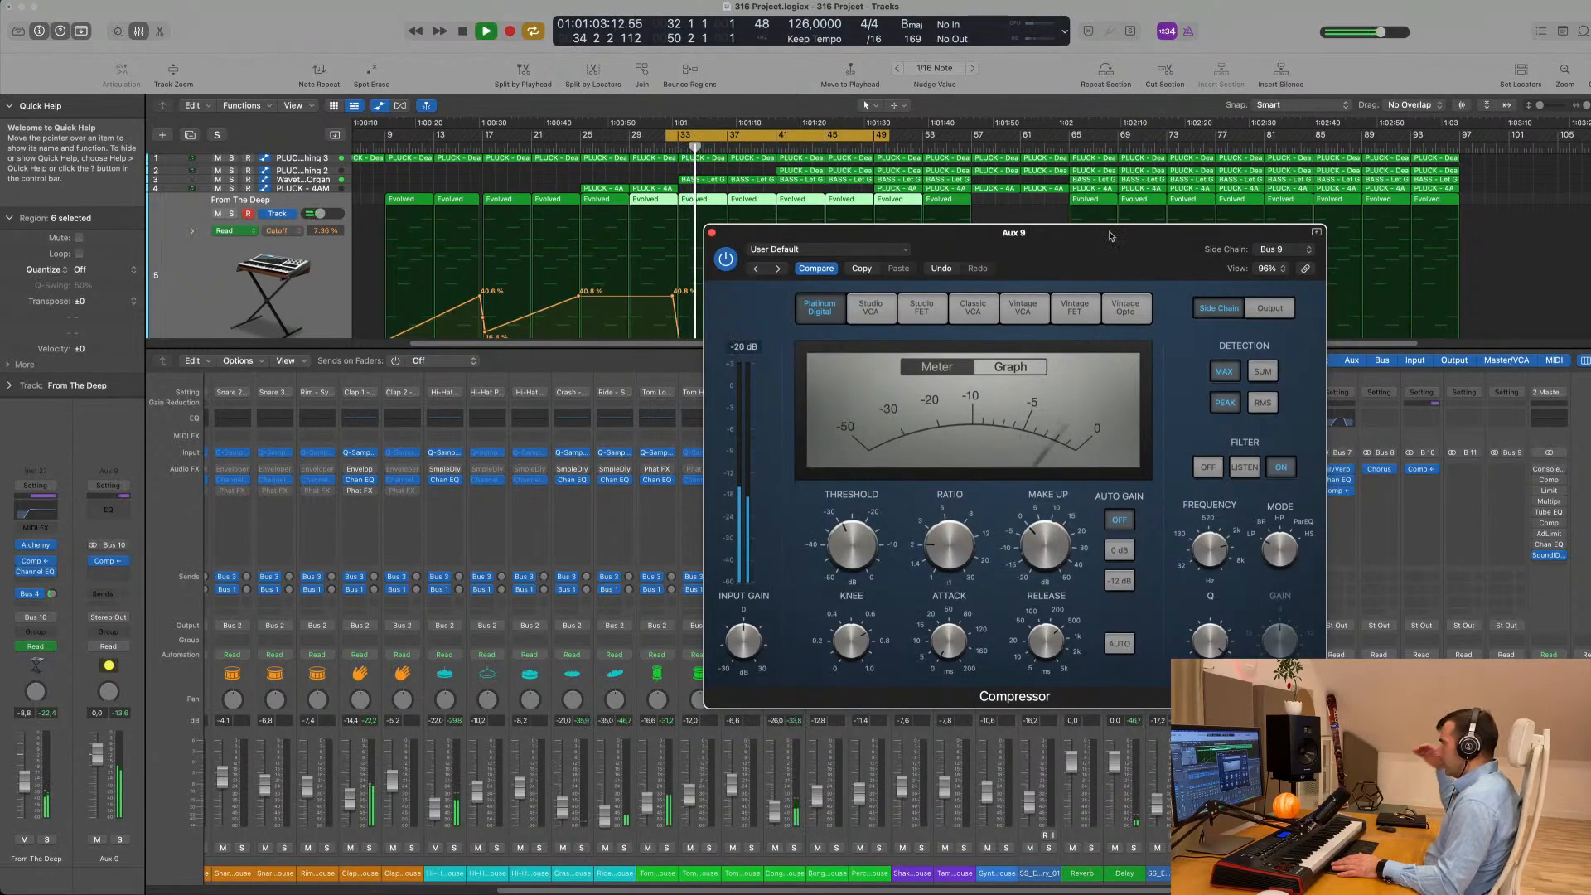
key(space)
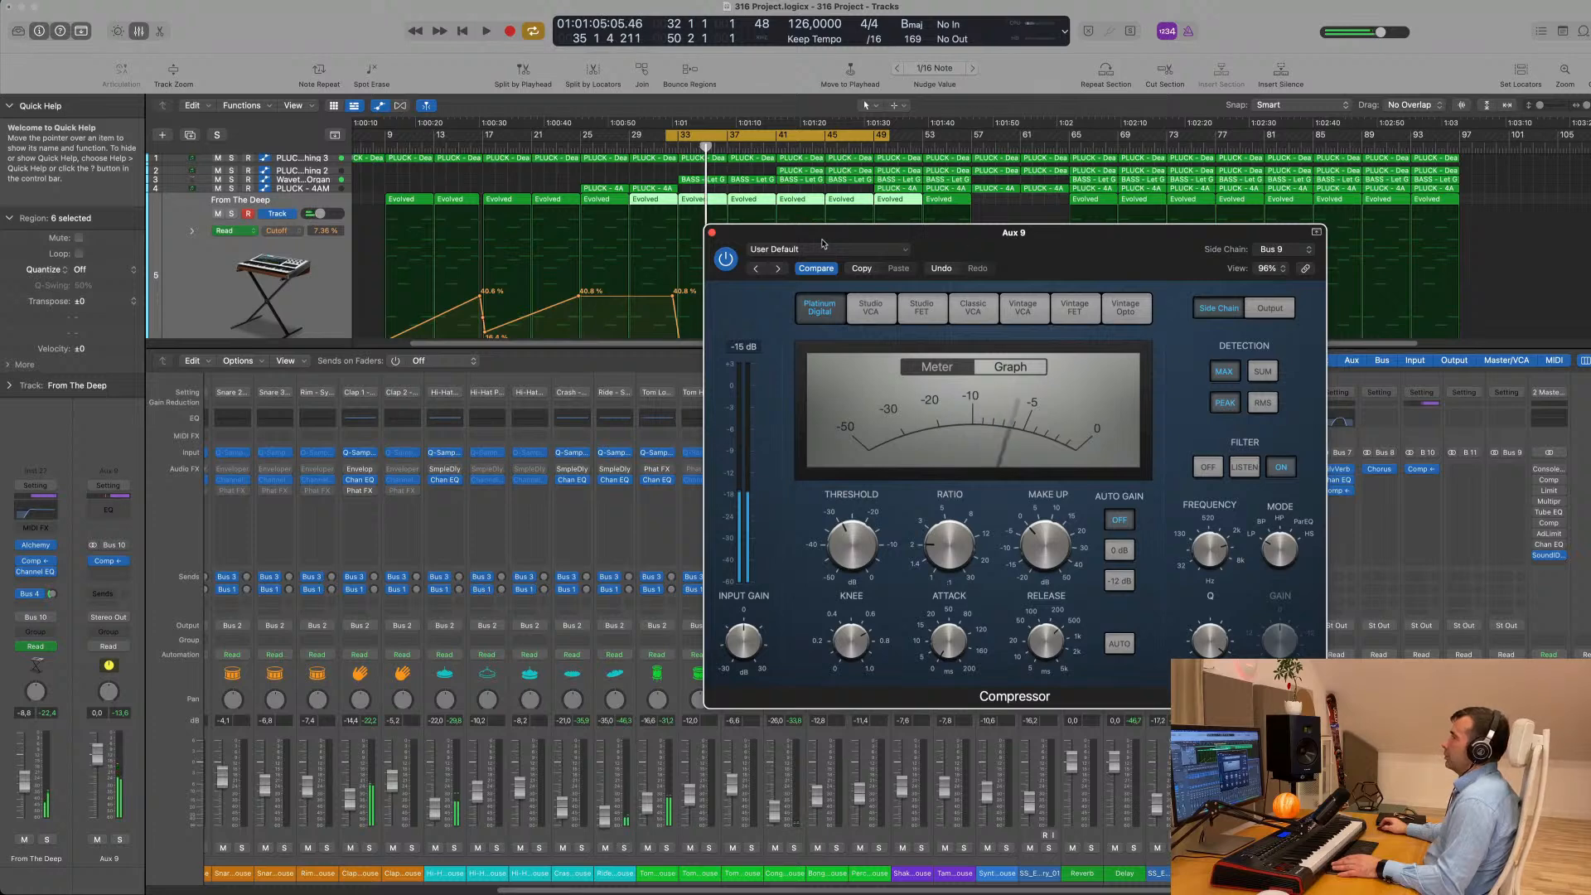
key(space)
drag(1011, 245, 1069, 296)
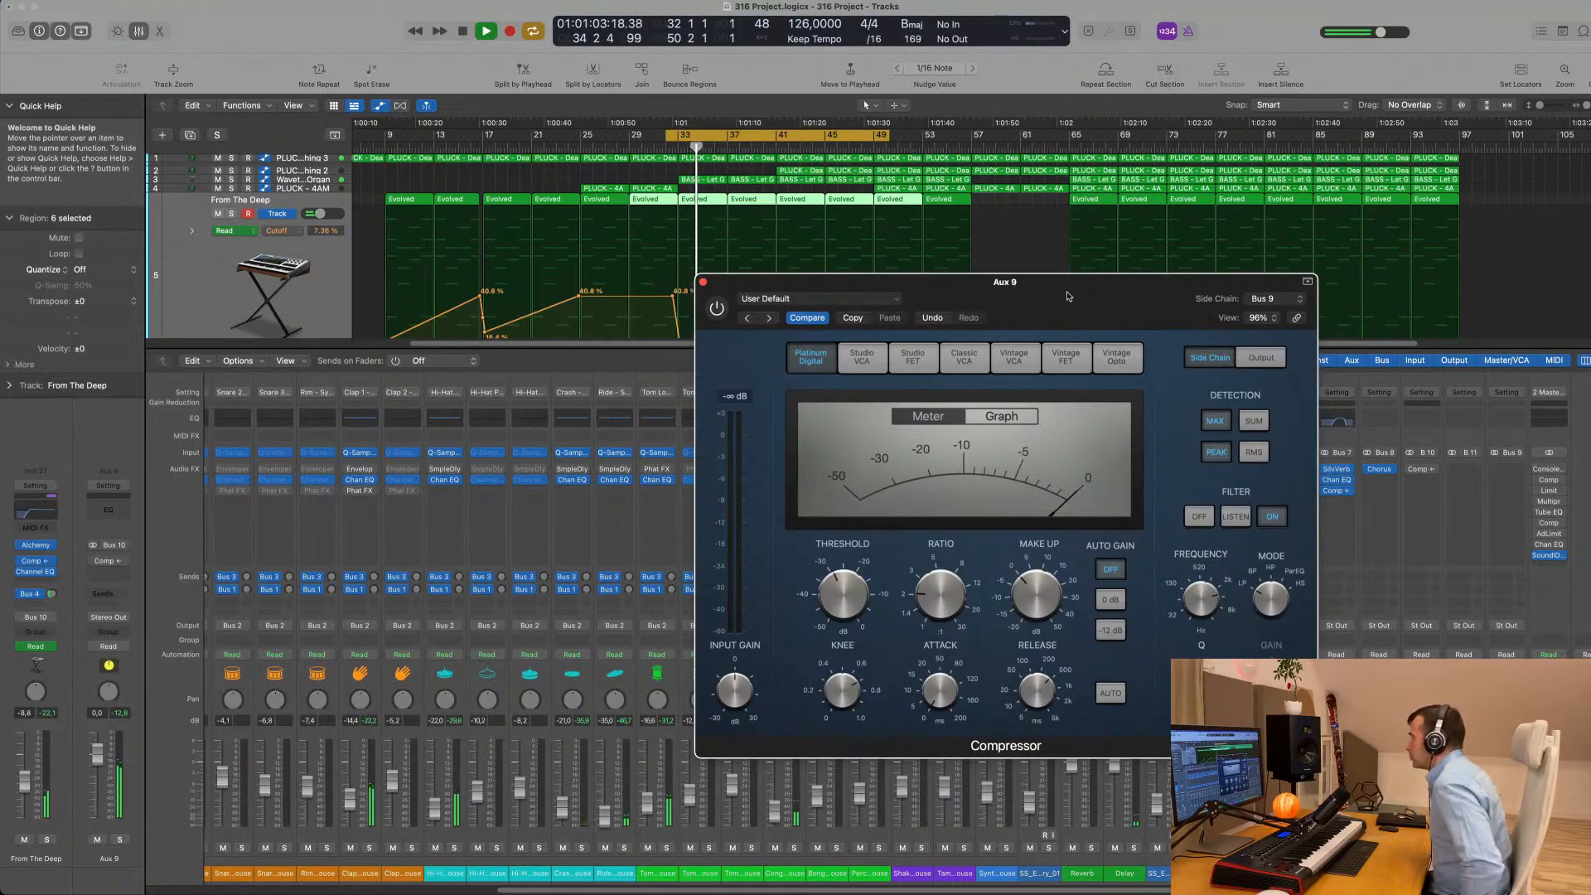
drag(1068, 297, 1044, 302)
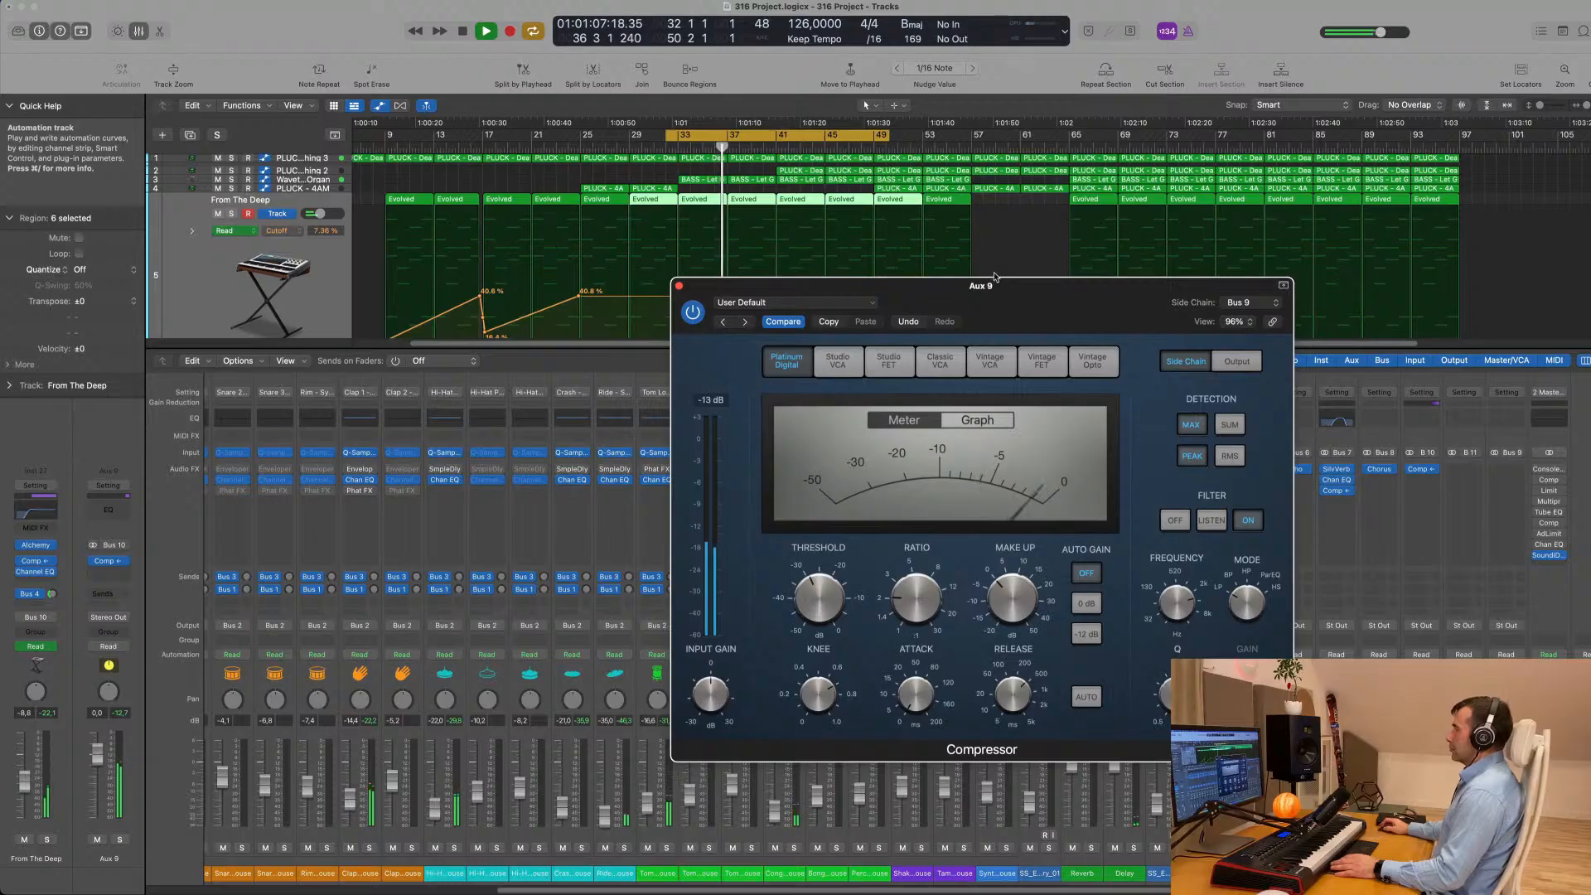
- Solo Aux 9 together with the vocal loop channel to audition the side-chain ducking, and clear the solos
drag(746, 285, 675, 234)
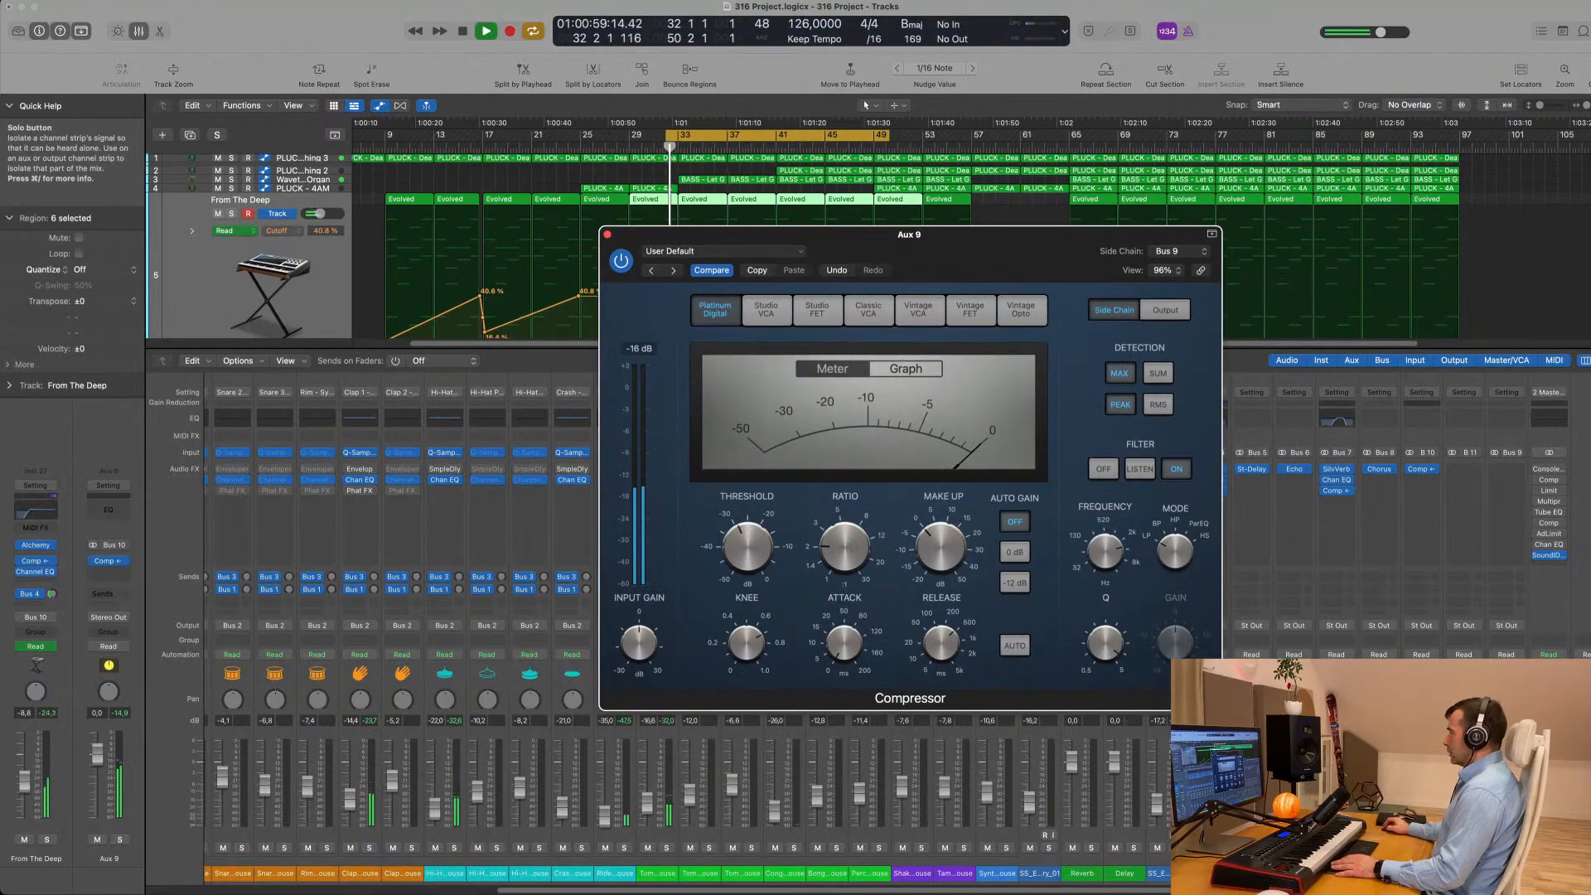
click(1432, 847)
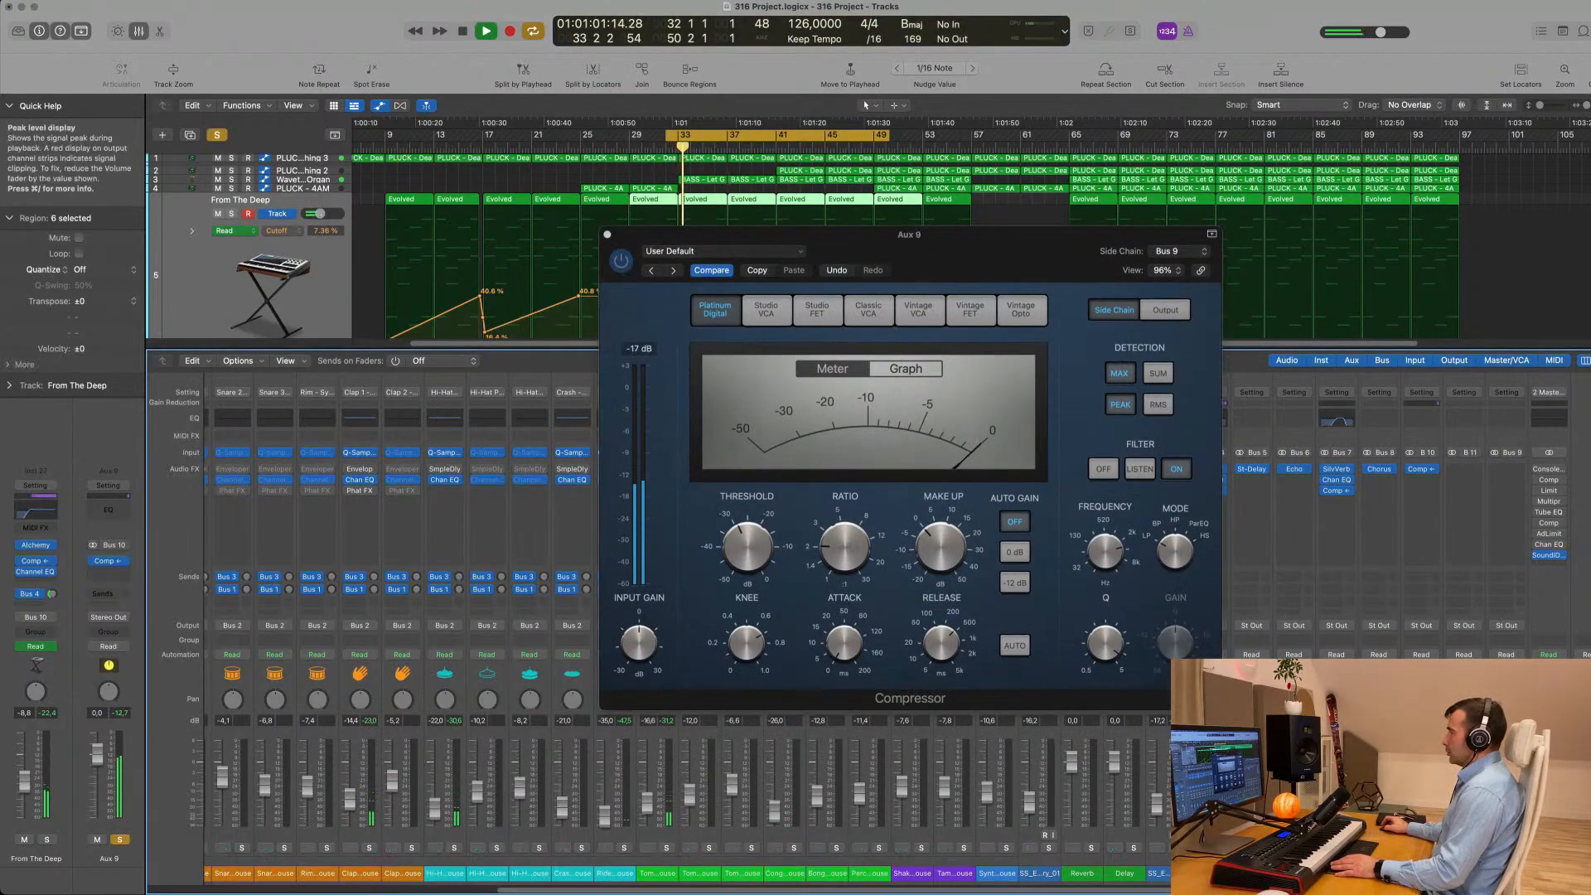
drag(980, 245, 1088, 260)
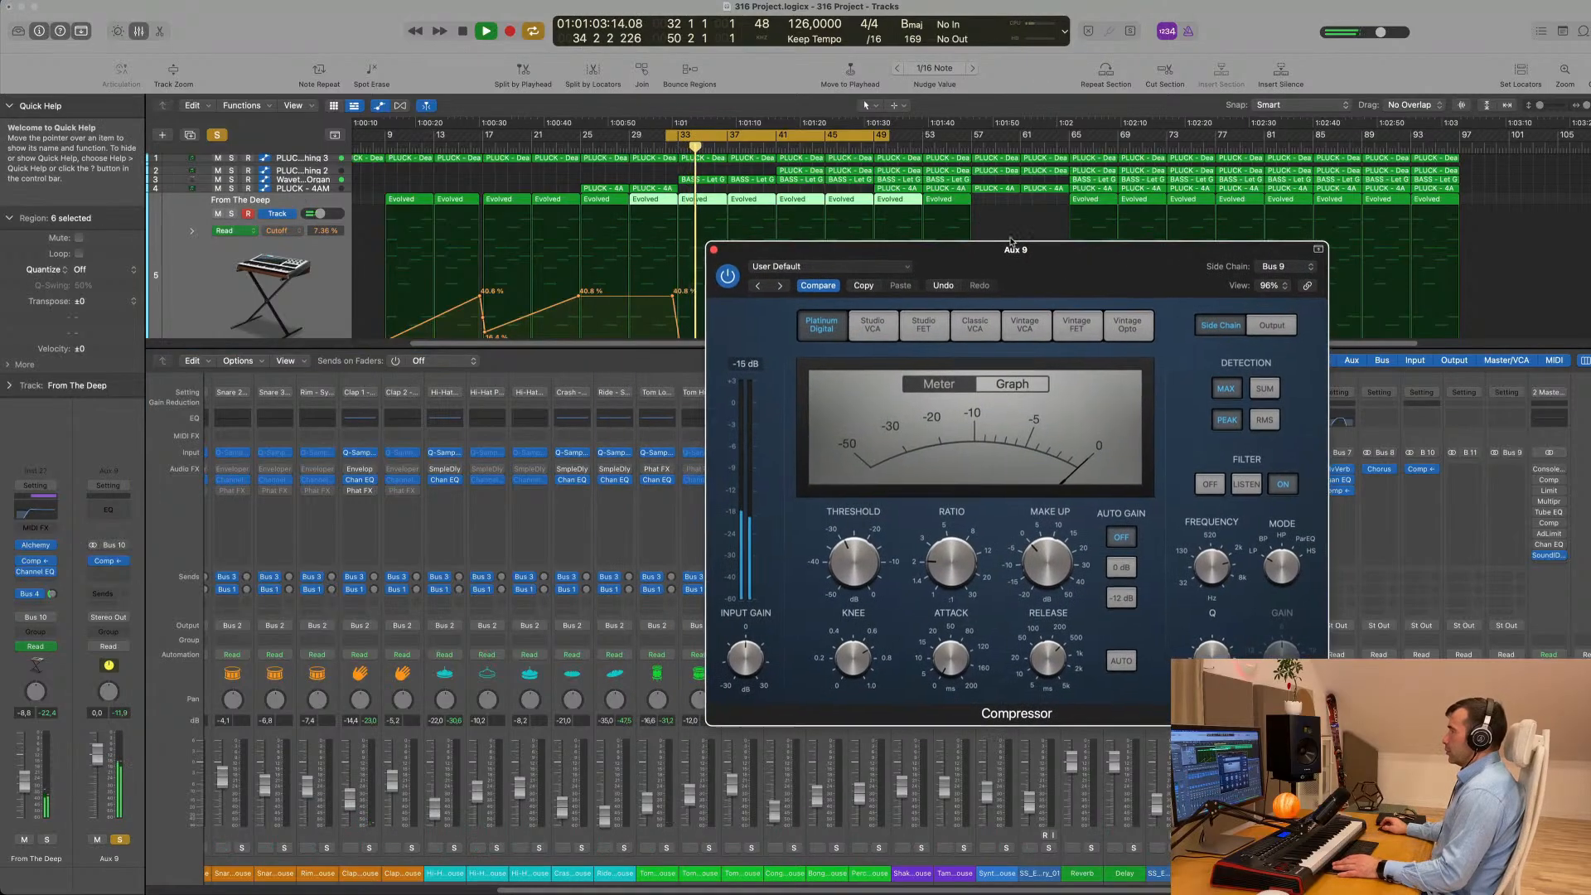
scroll(522, 226, down, 10)
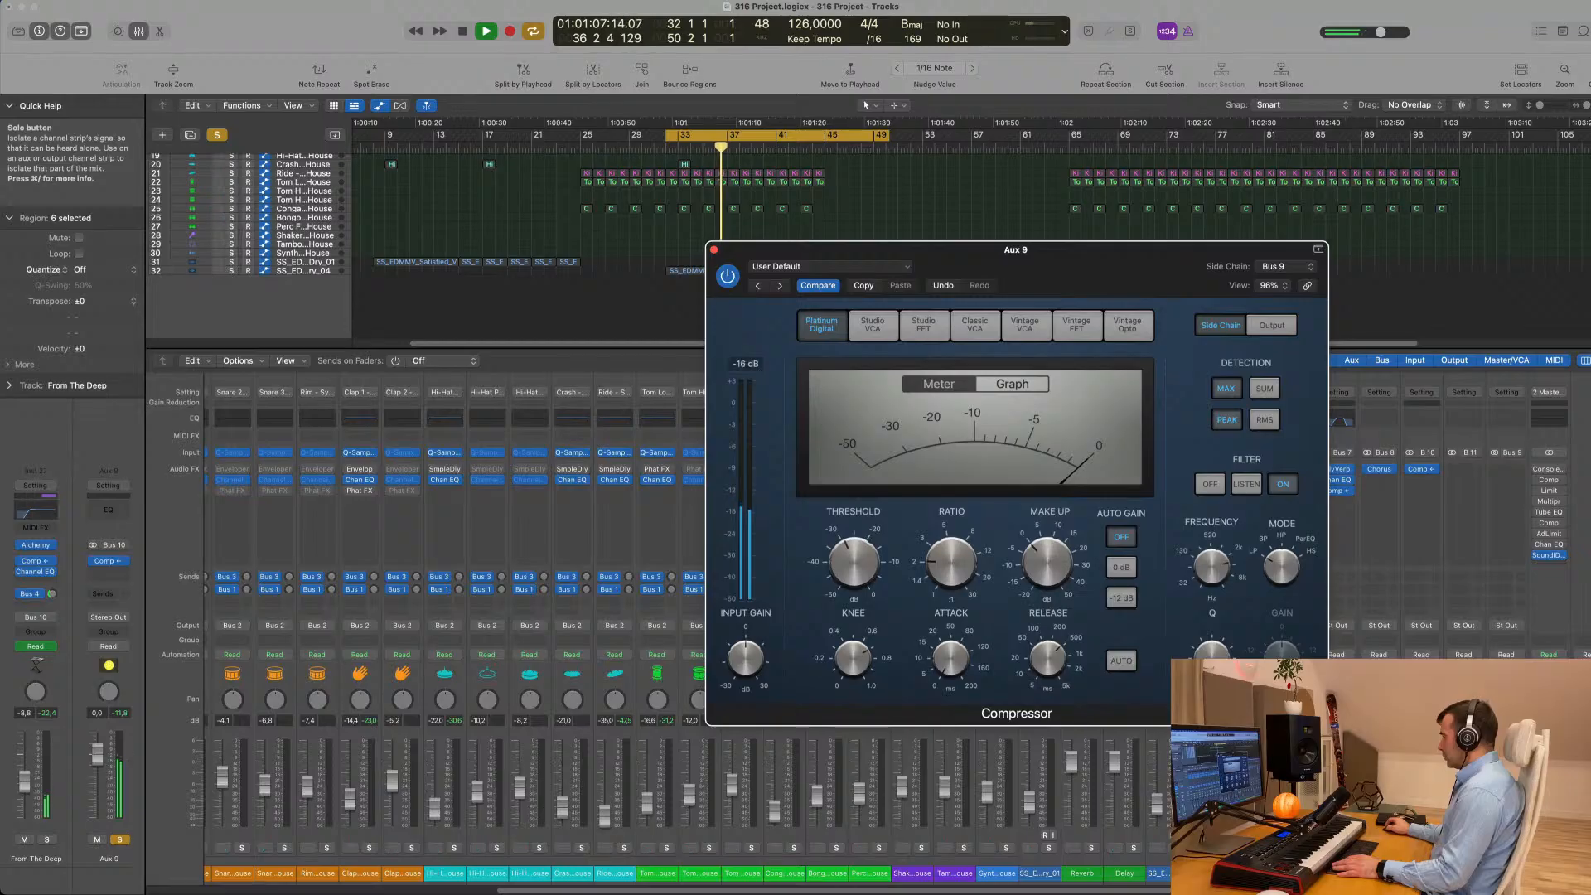
click(1176, 847)
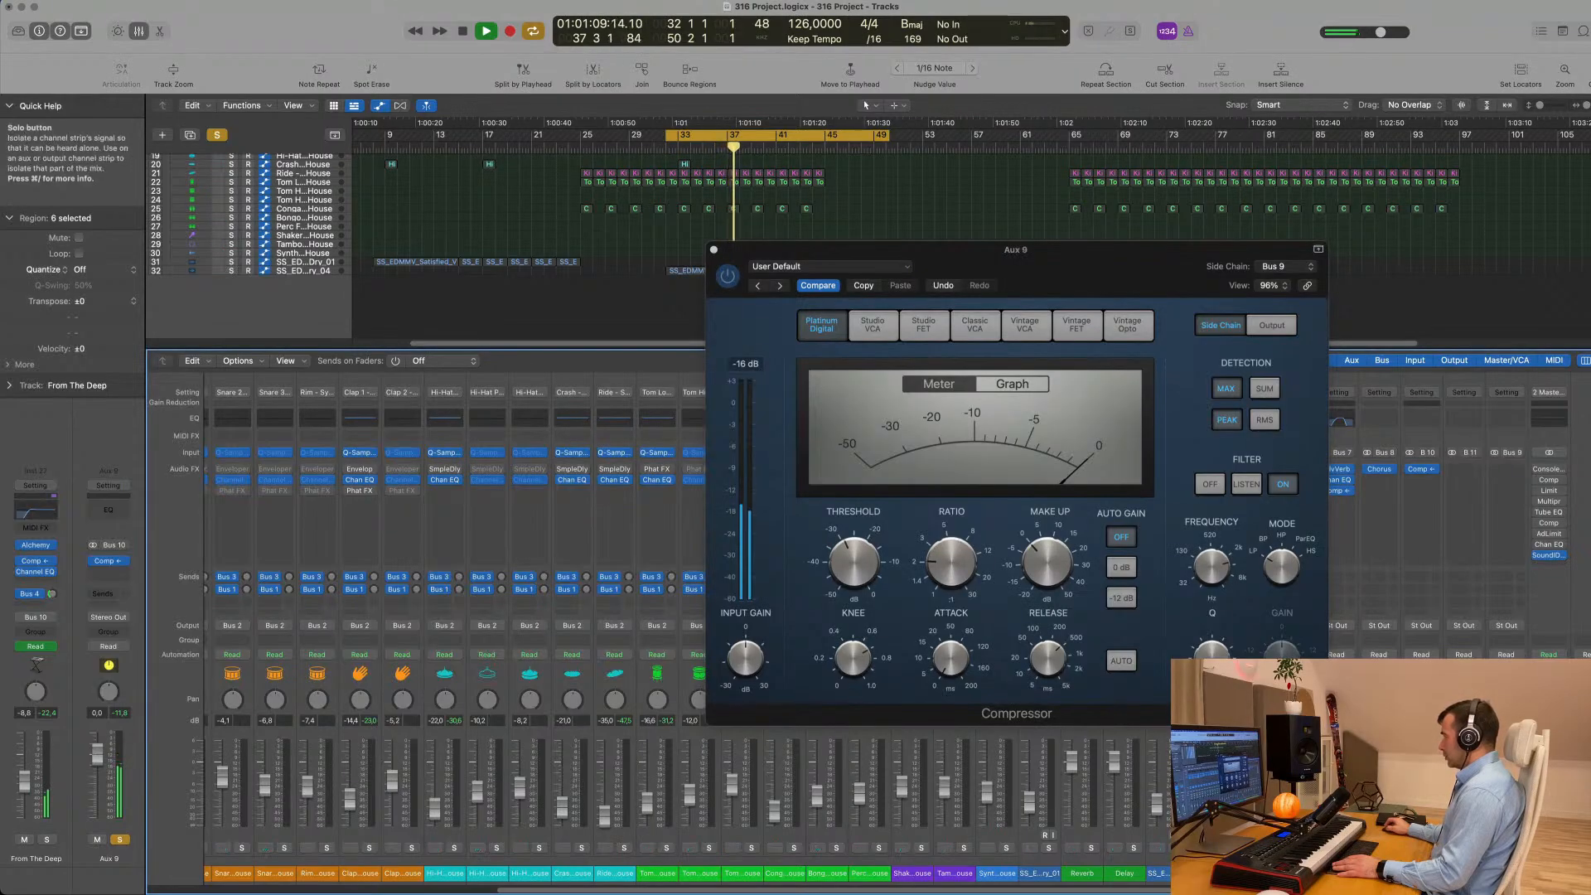
click(1049, 848)
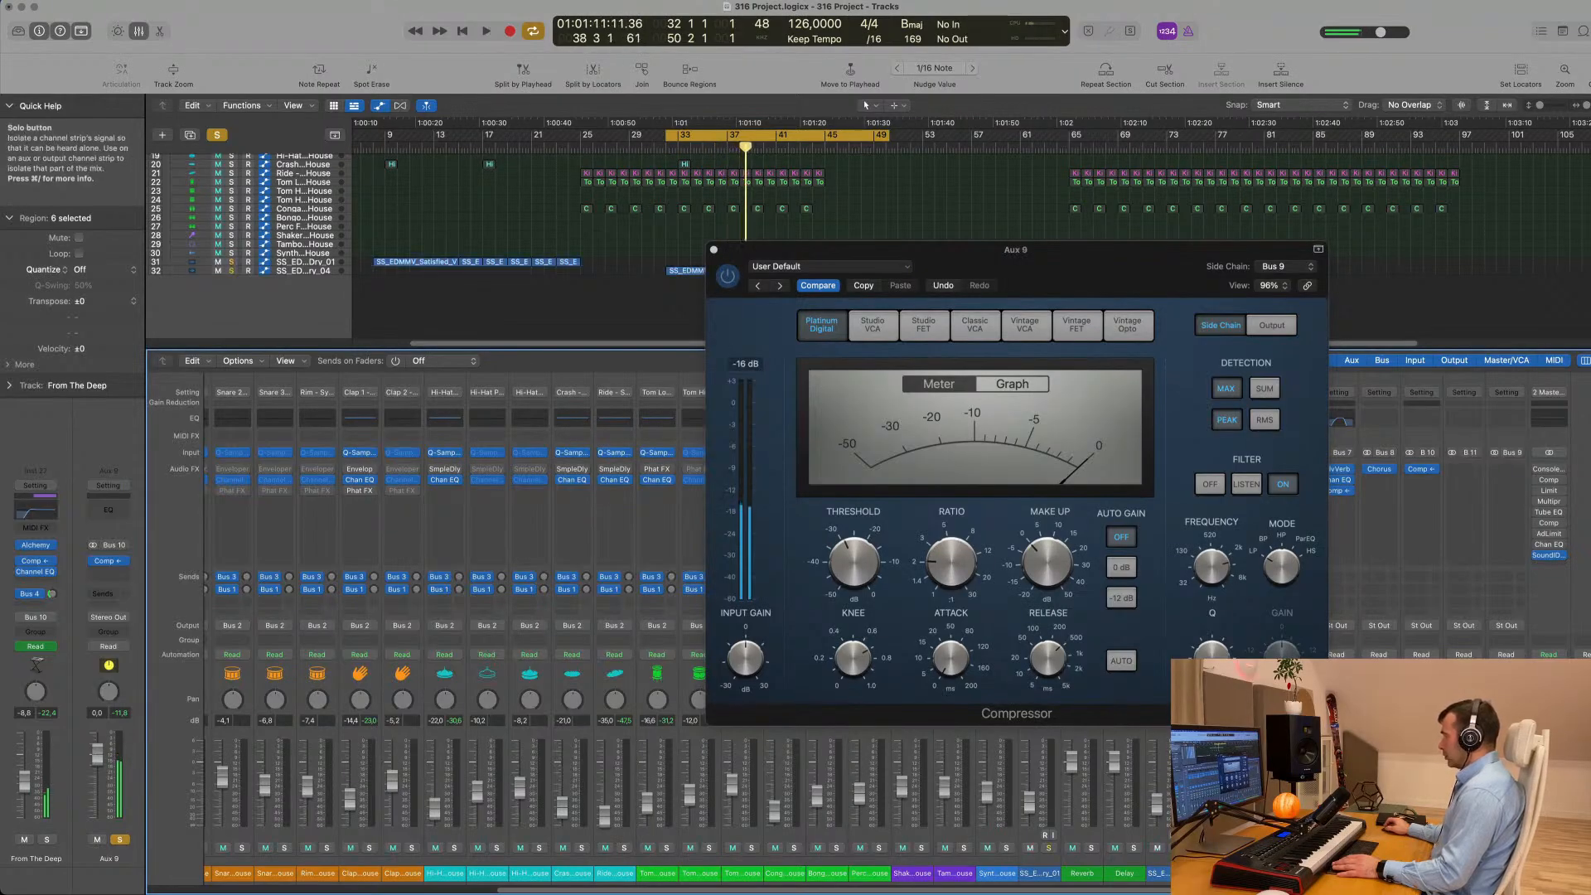
key(space)
drag(1022, 259, 792, 214)
mouse_move(791, 572)
click(214, 135)
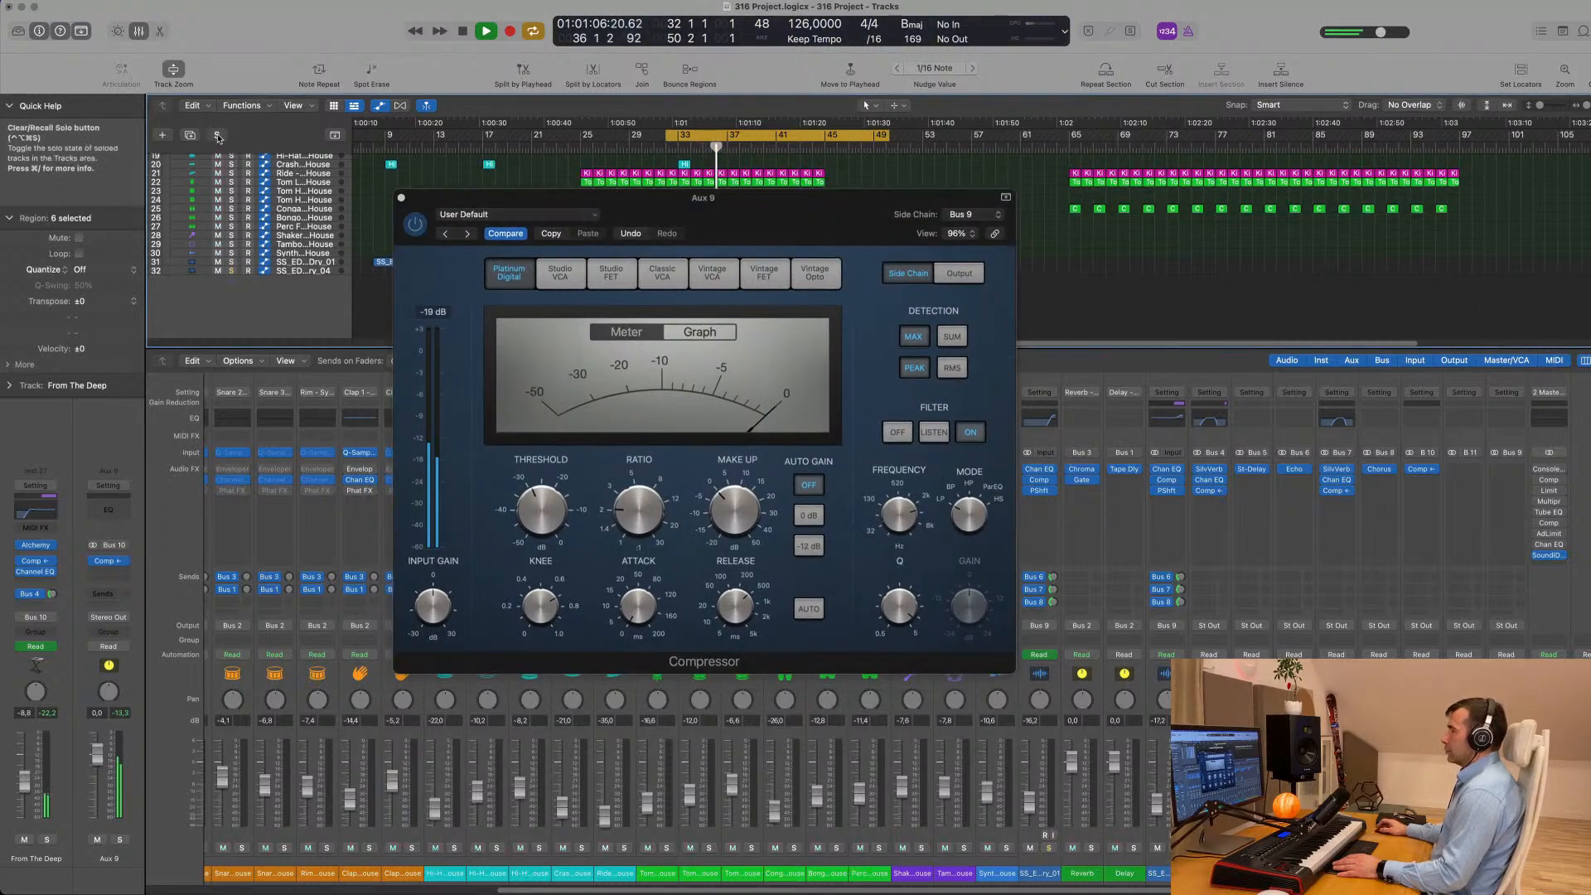
- Try RMS detection for the Aux 9 compressor's side chain during playback and return to Peak
drag(776, 205, 898, 225)
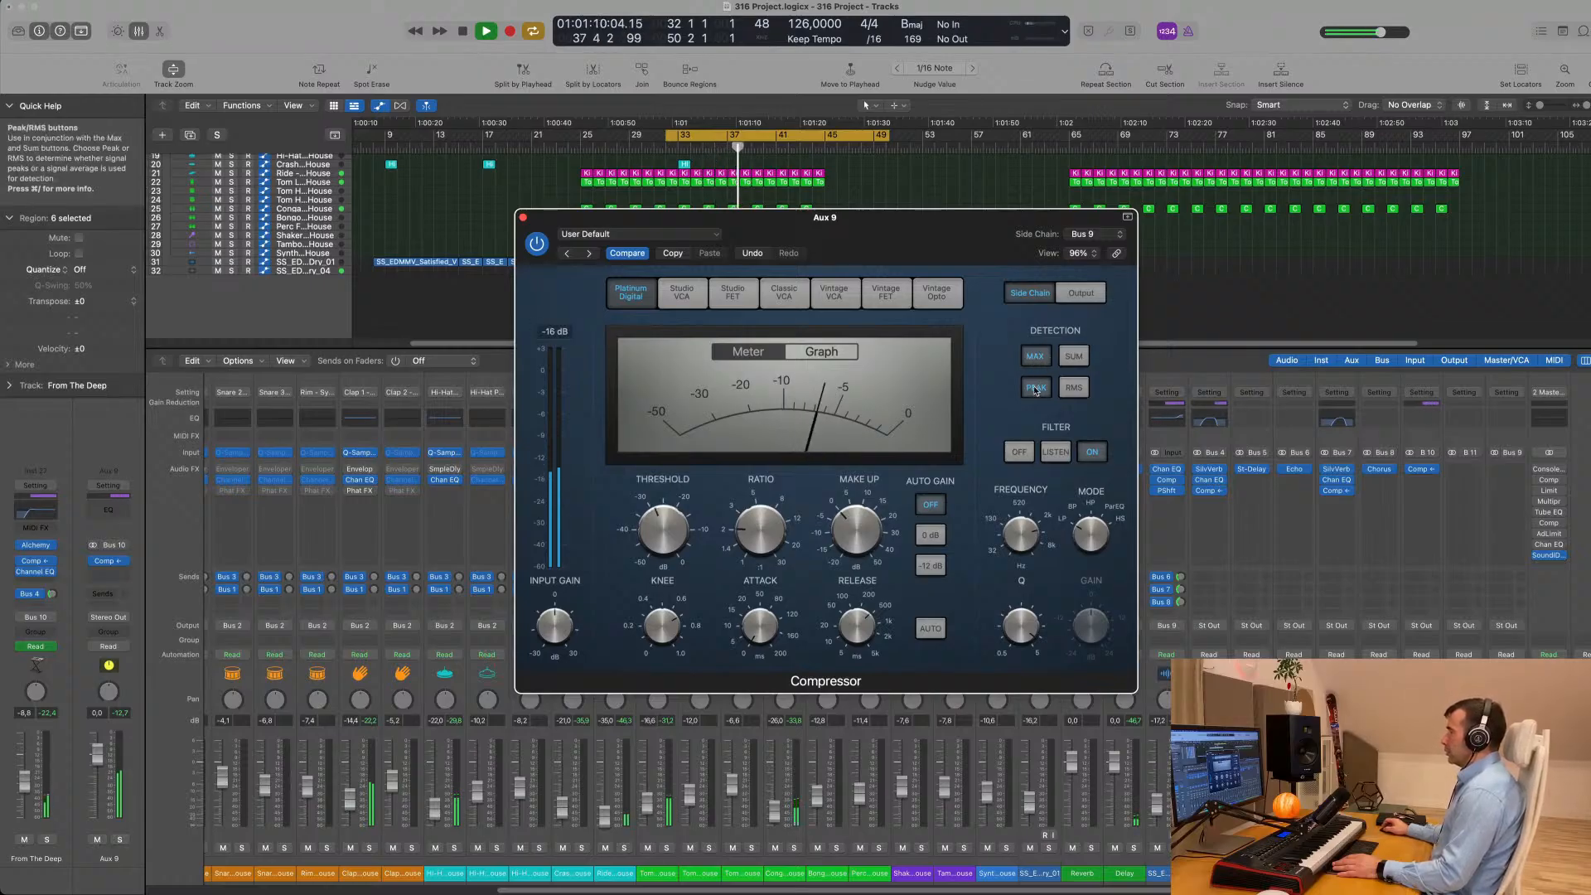
click(1072, 390)
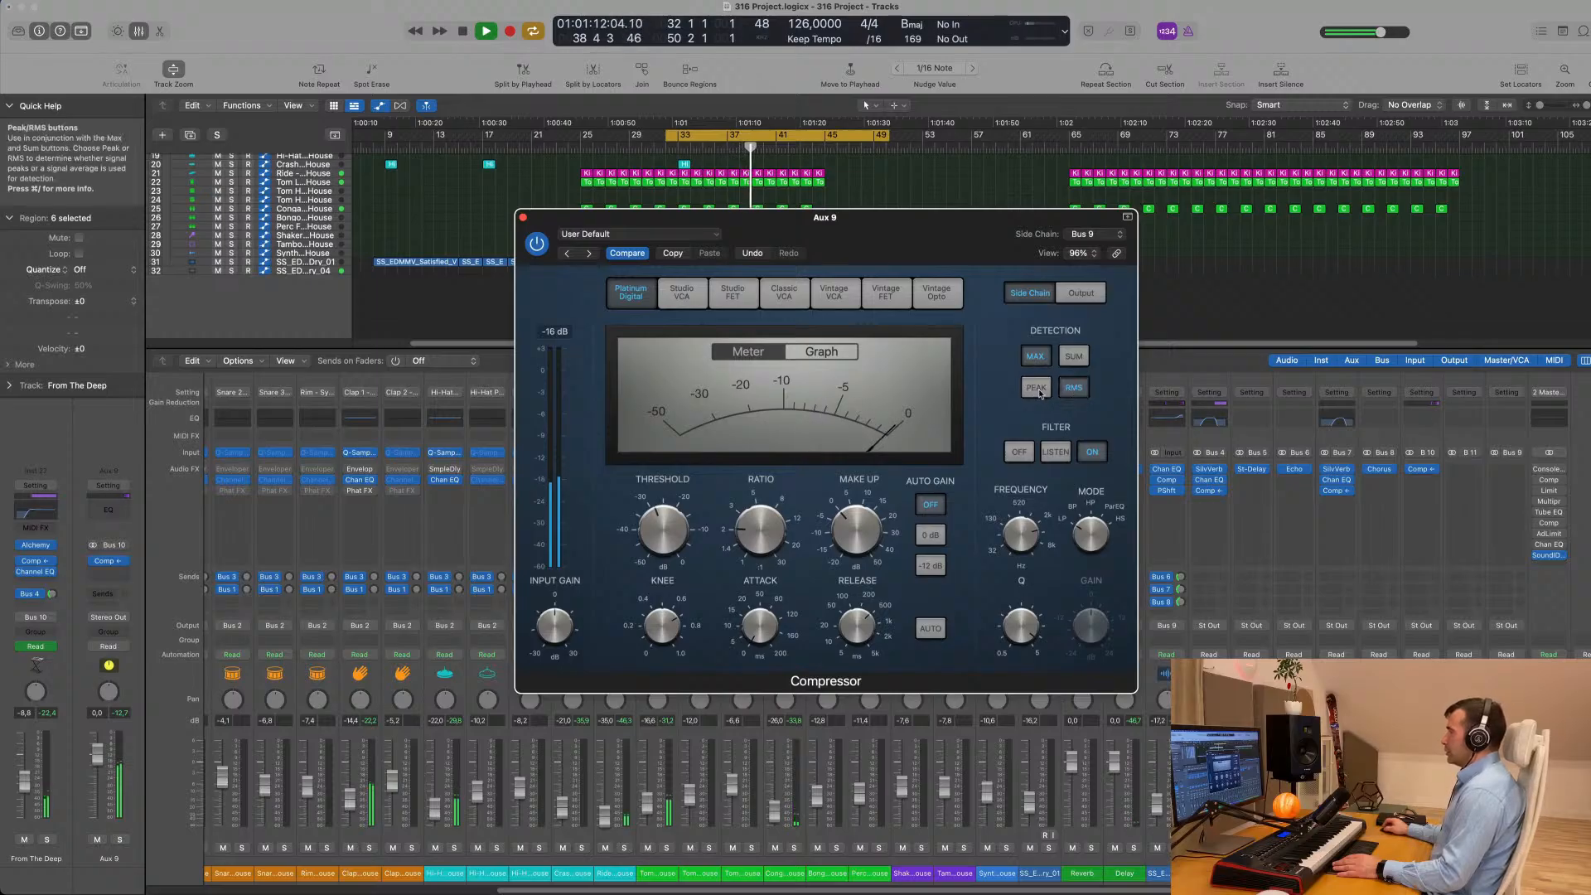
click(1038, 390)
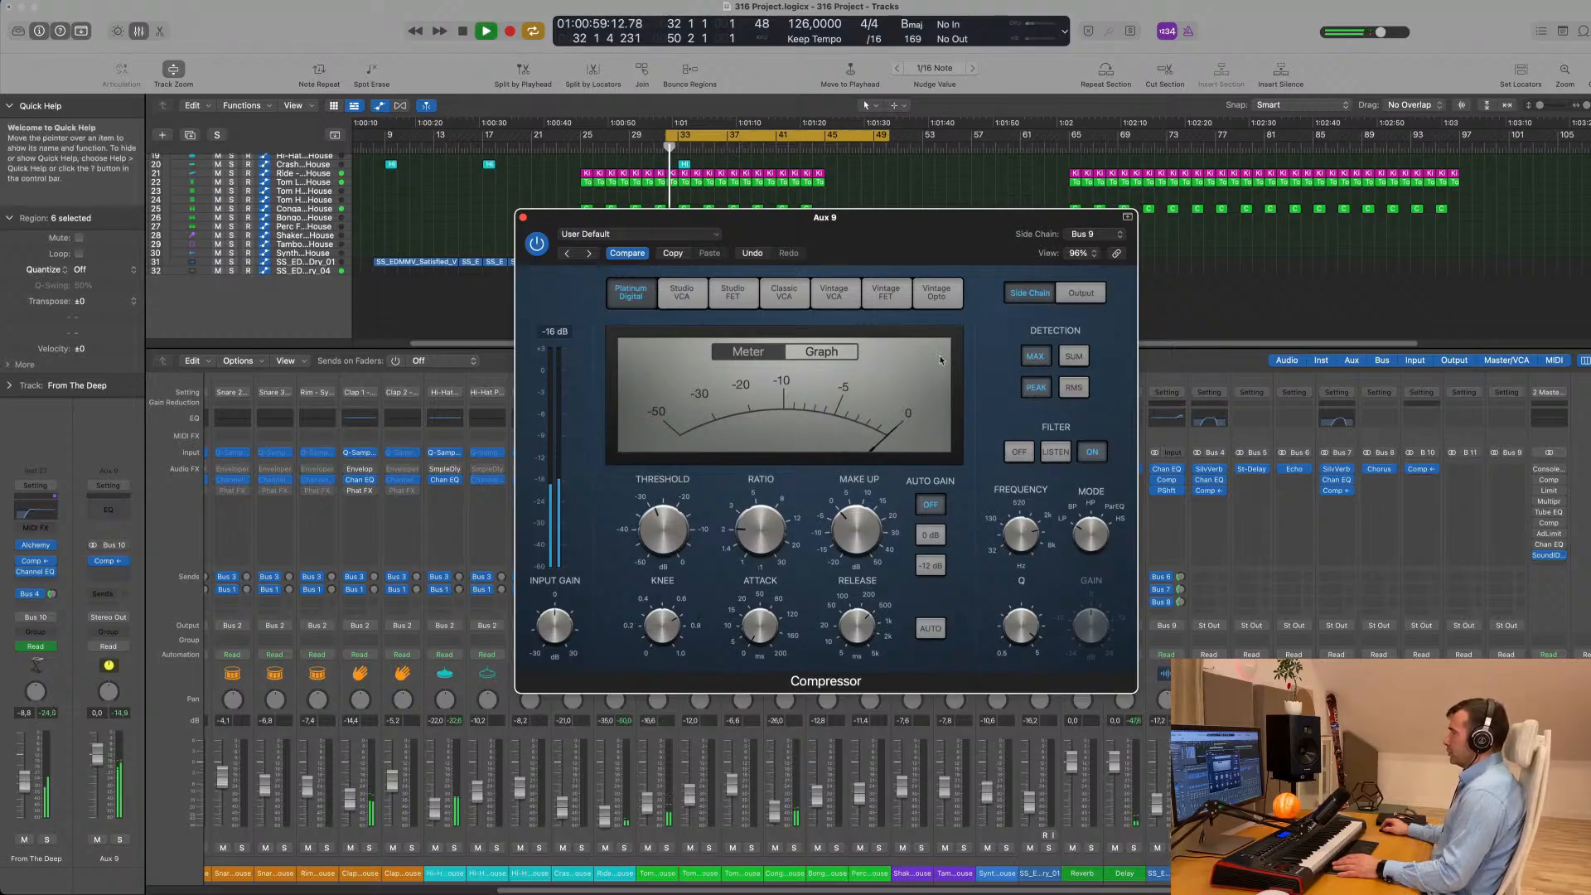
- Display the compressor's Output settings, audition a threshold of -45.5 dB in the loop and set it to -27.5 dB
drag(903, 213, 959, 221)
click(1142, 303)
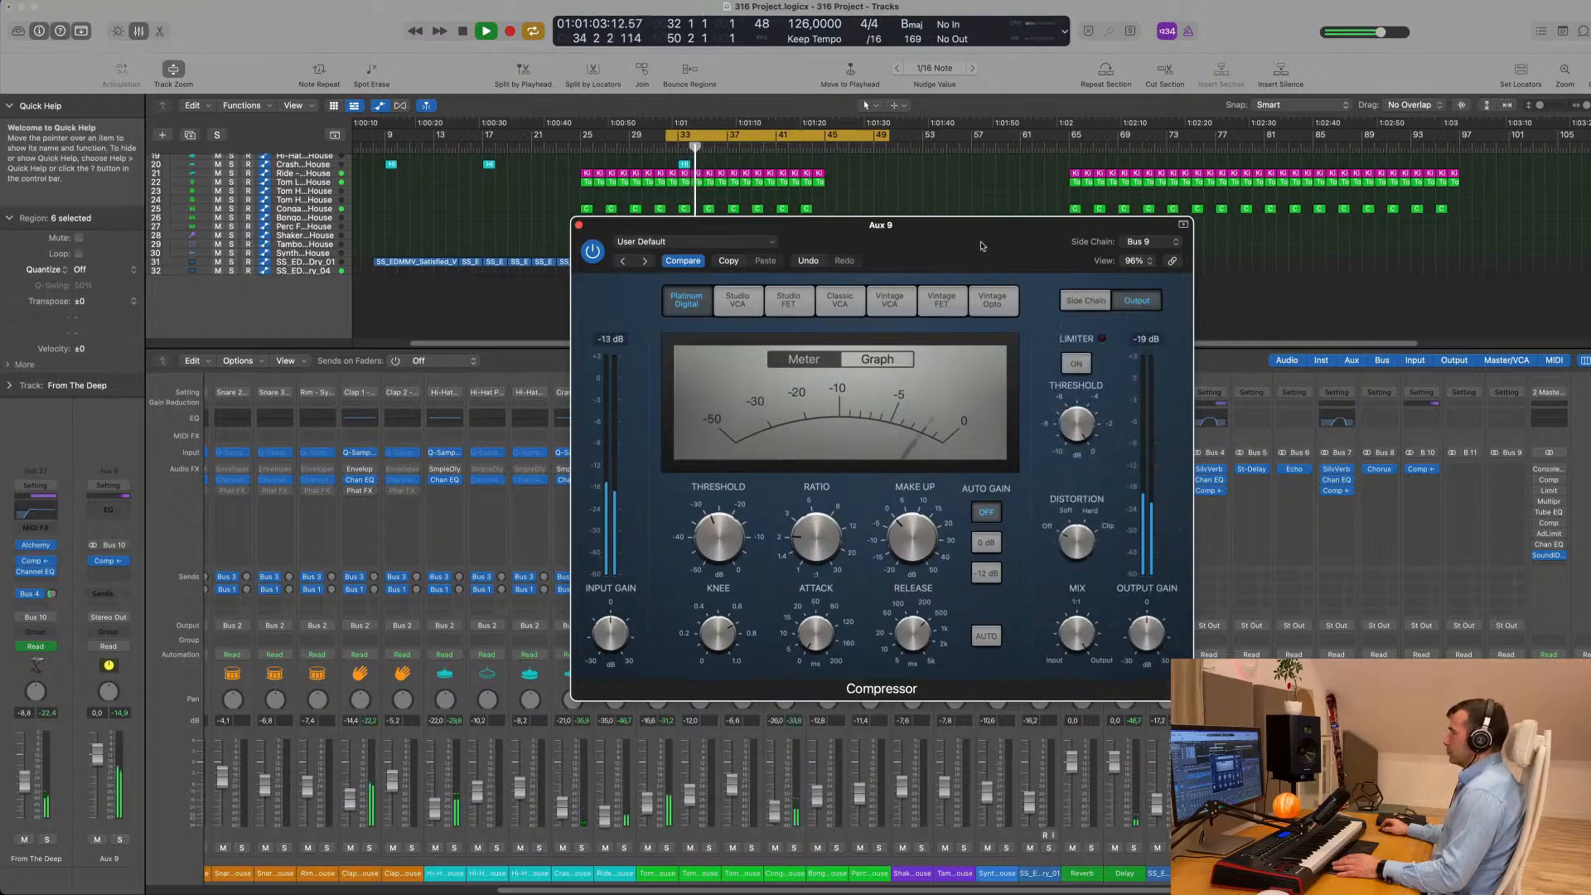
drag(982, 247, 1050, 255)
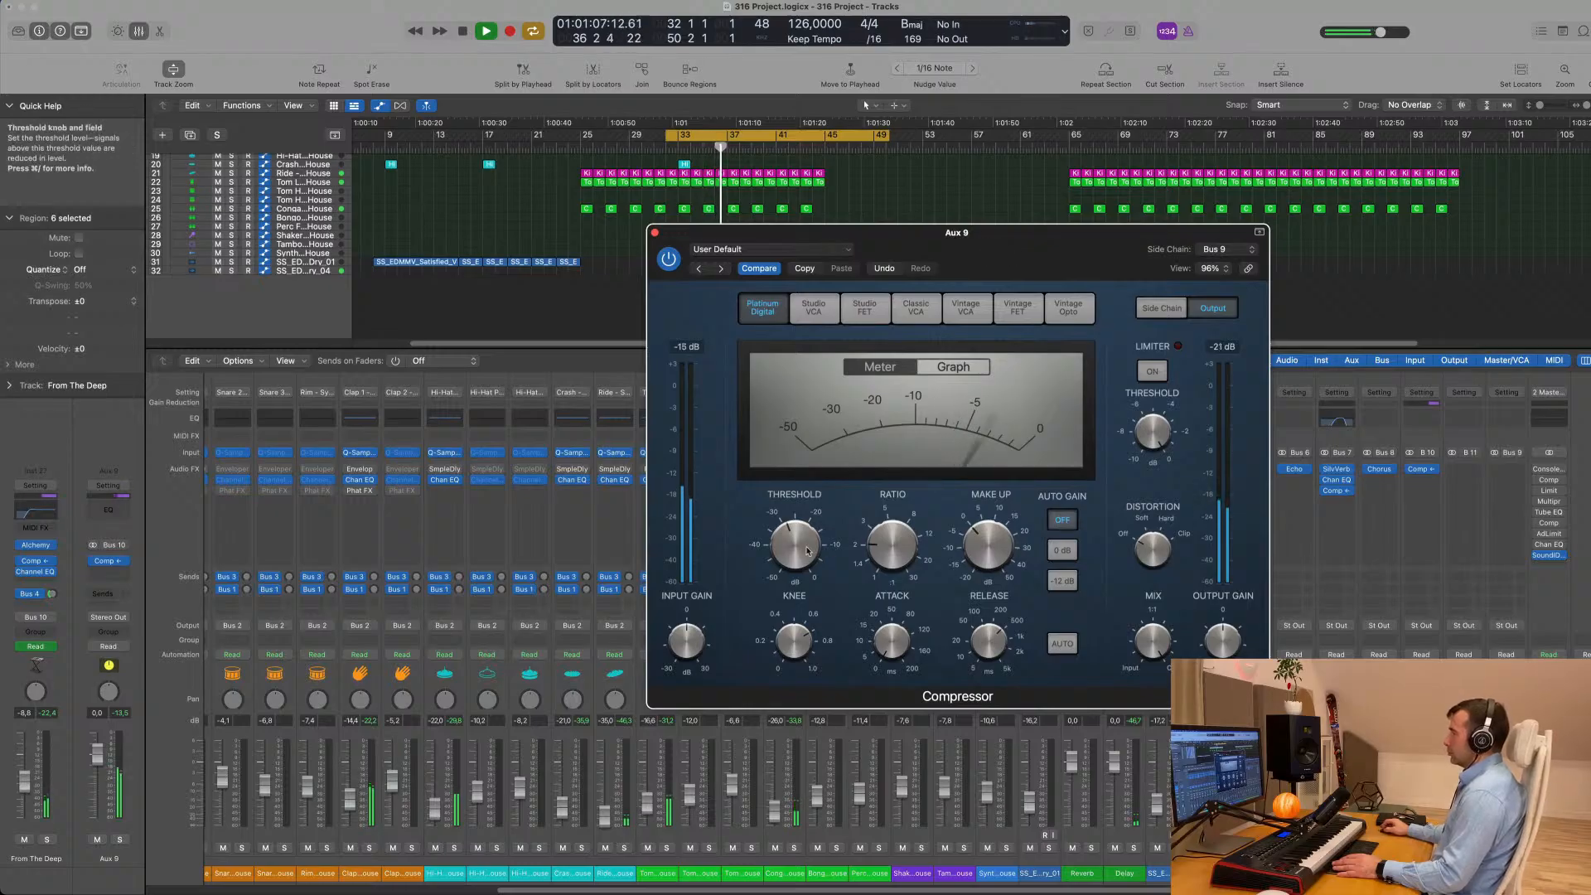
key(space)
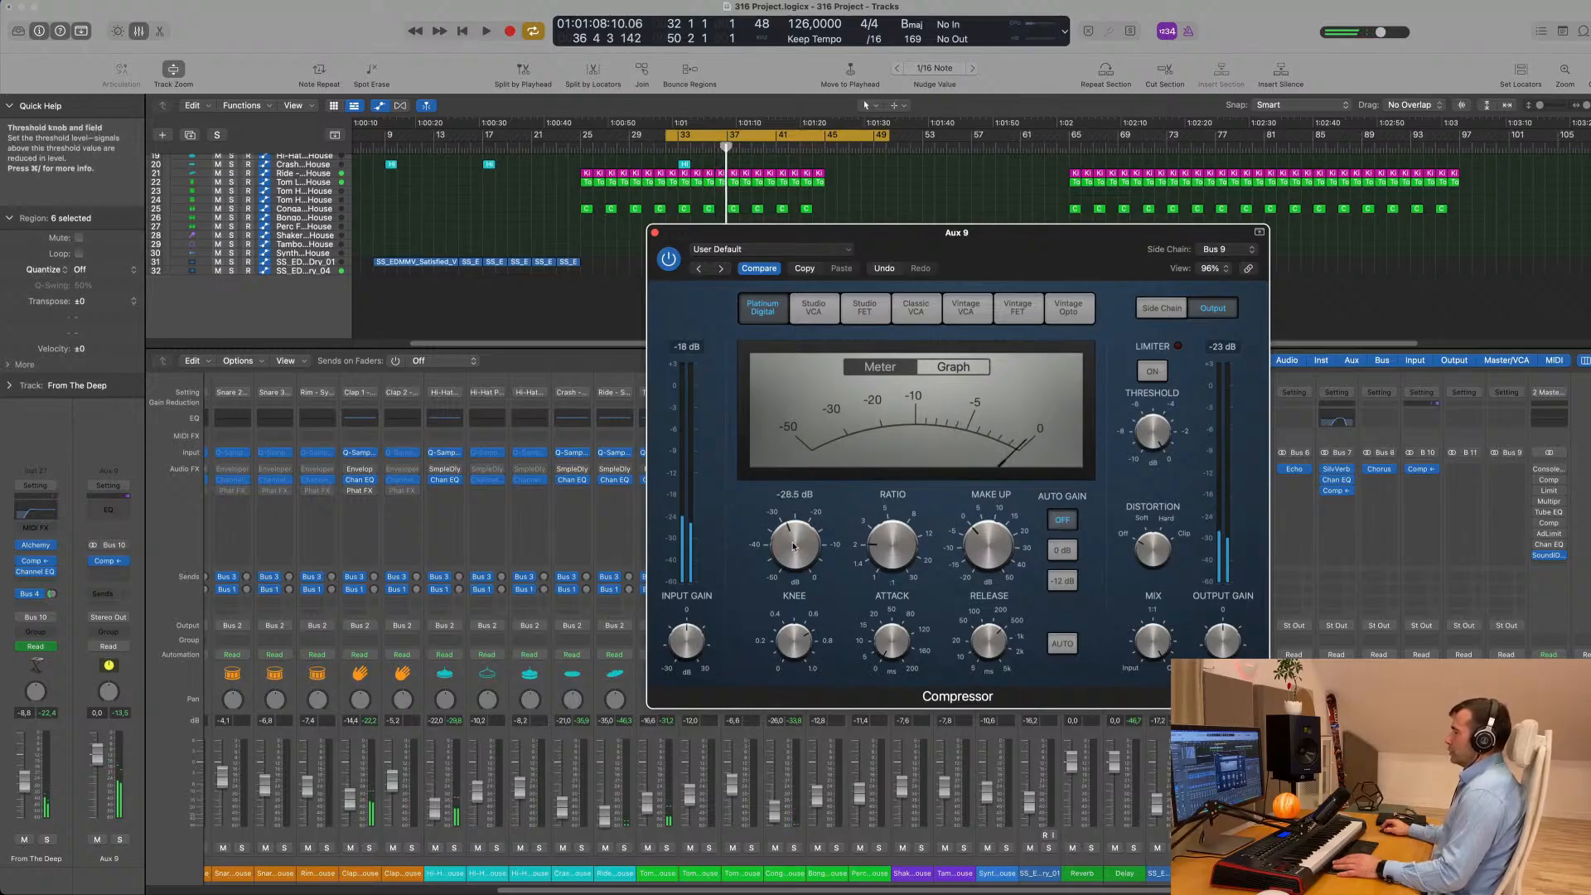
key(space)
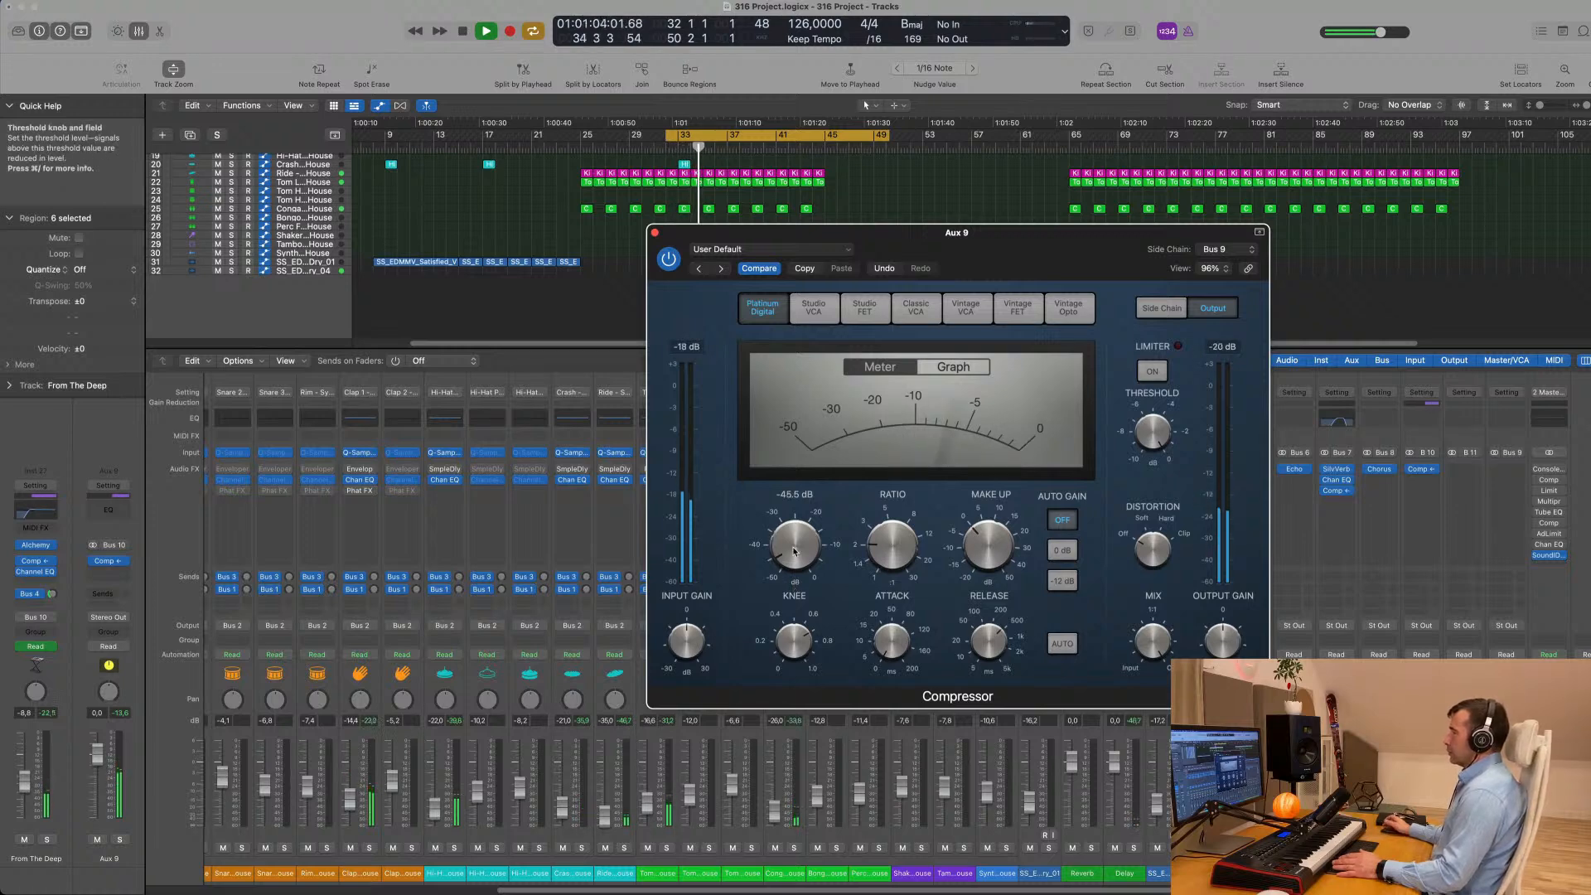
key(space)
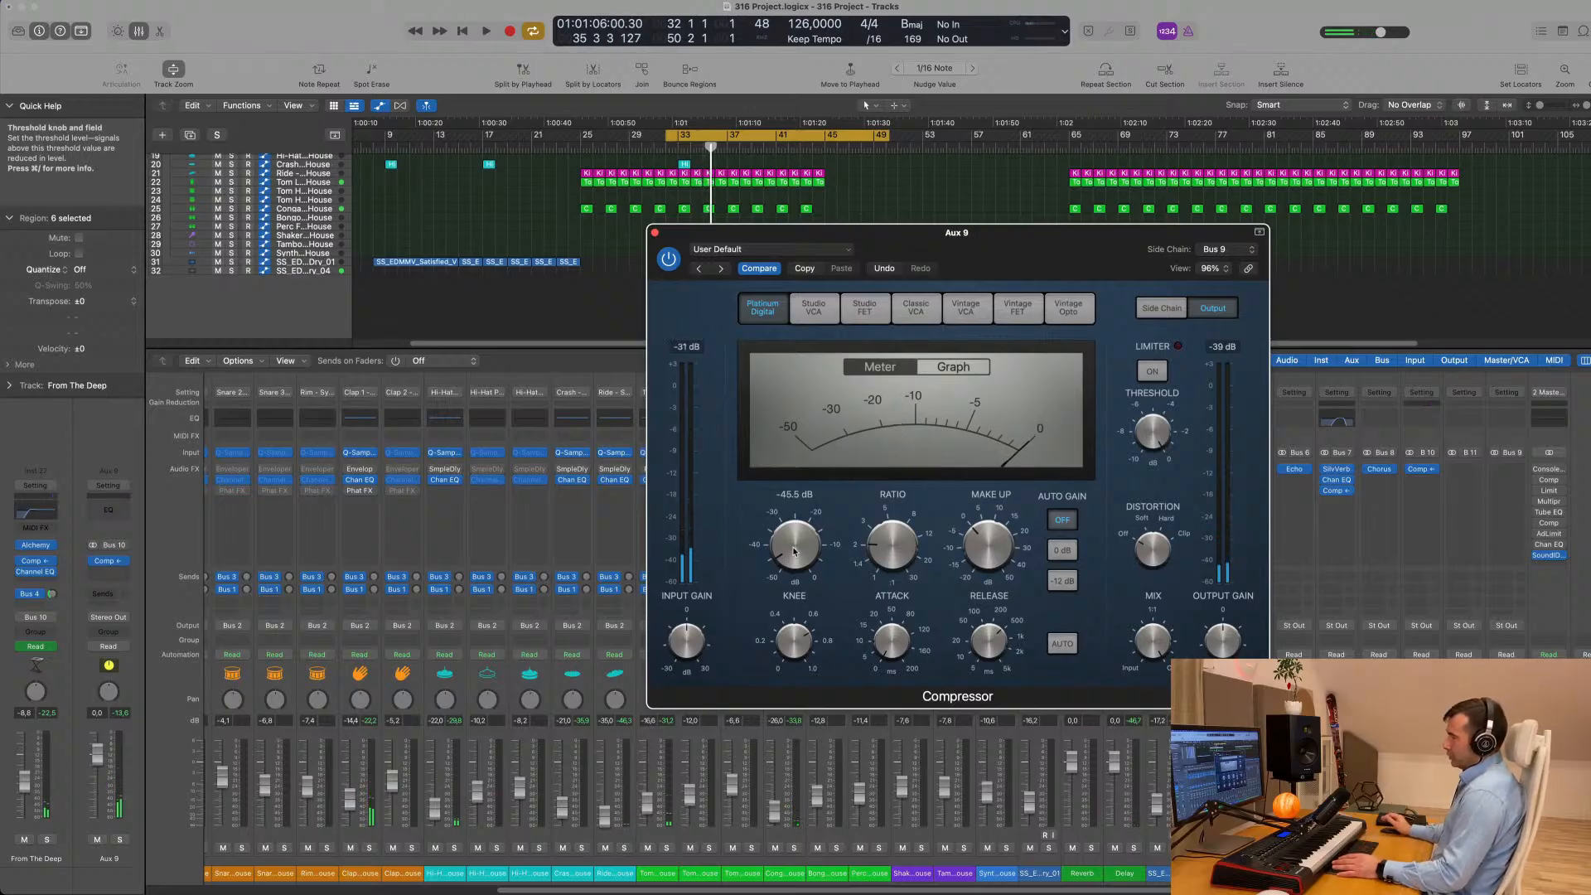
key(space)
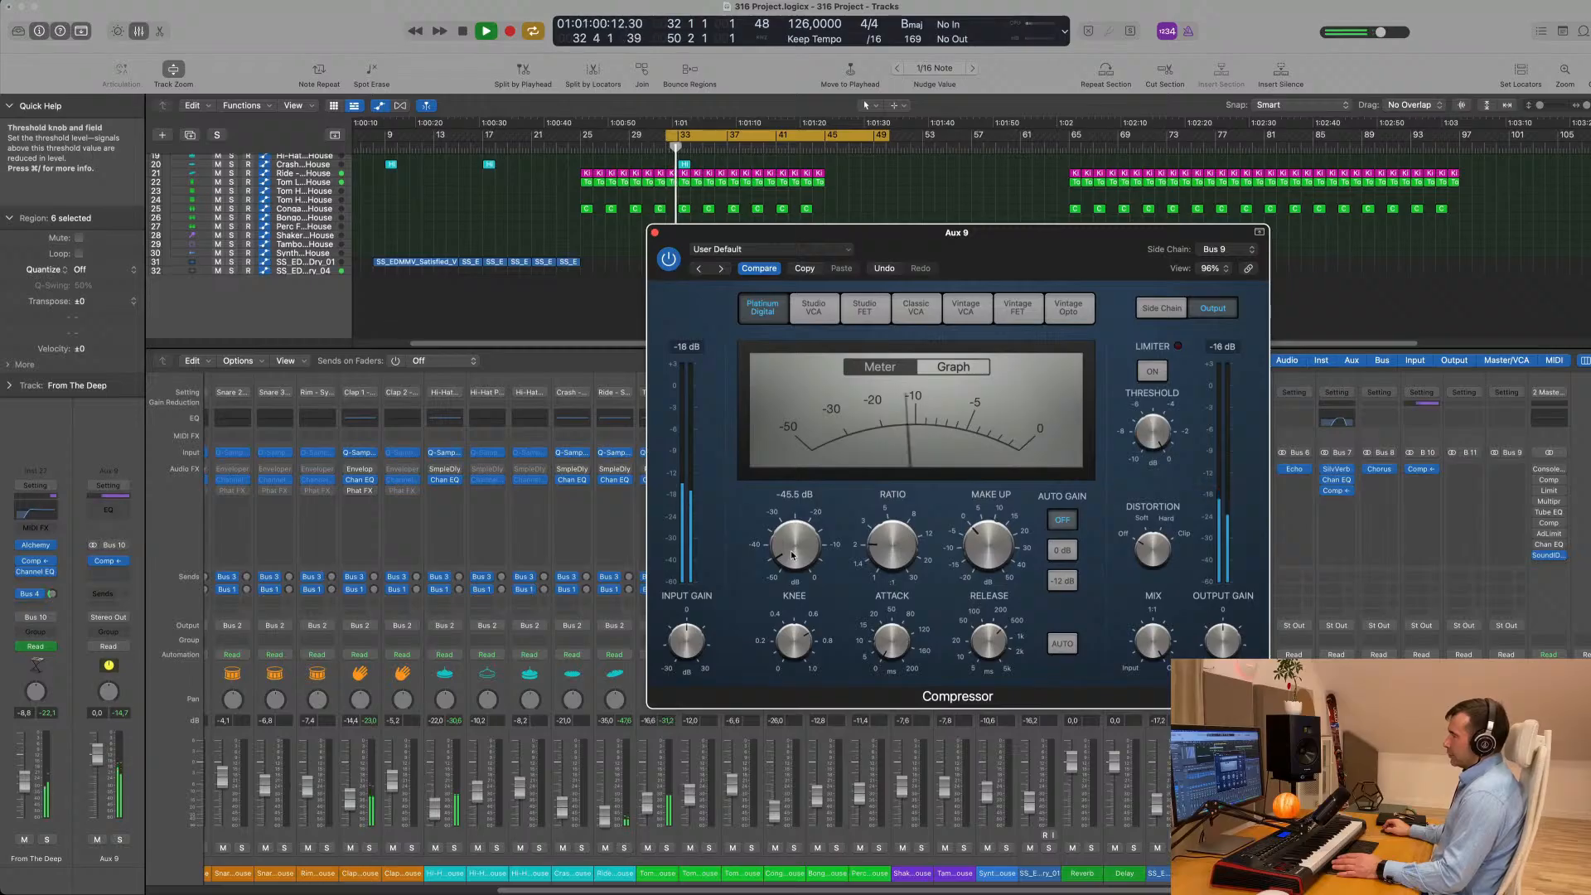
drag(793, 543, 797, 528)
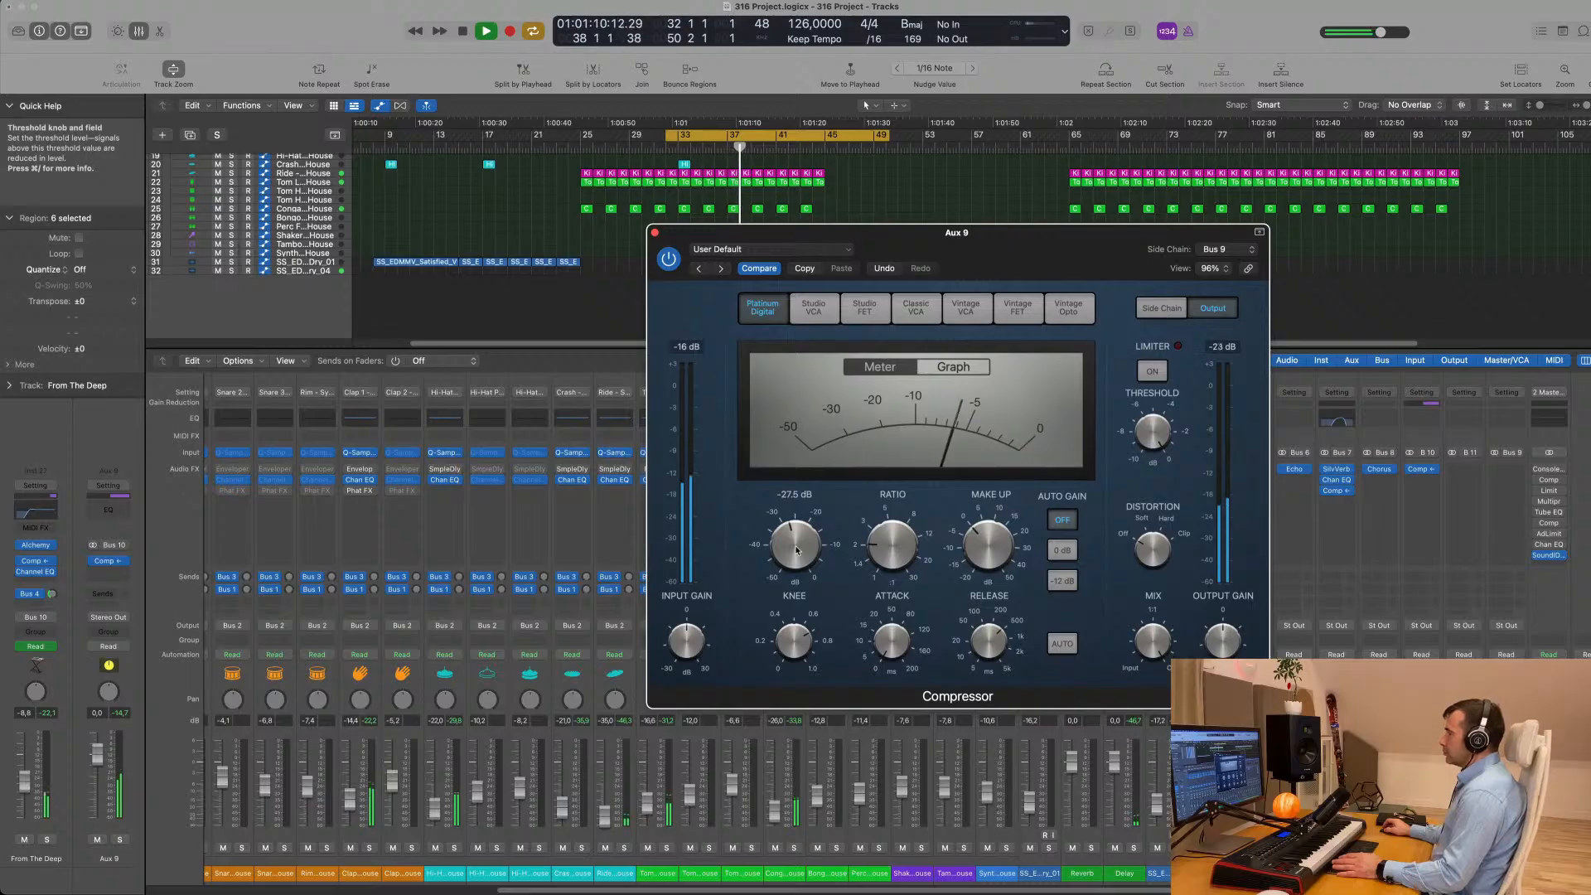
- Close the Aux 9 compressor window, hide the mixer and stop playback
drag(1033, 237, 1019, 244)
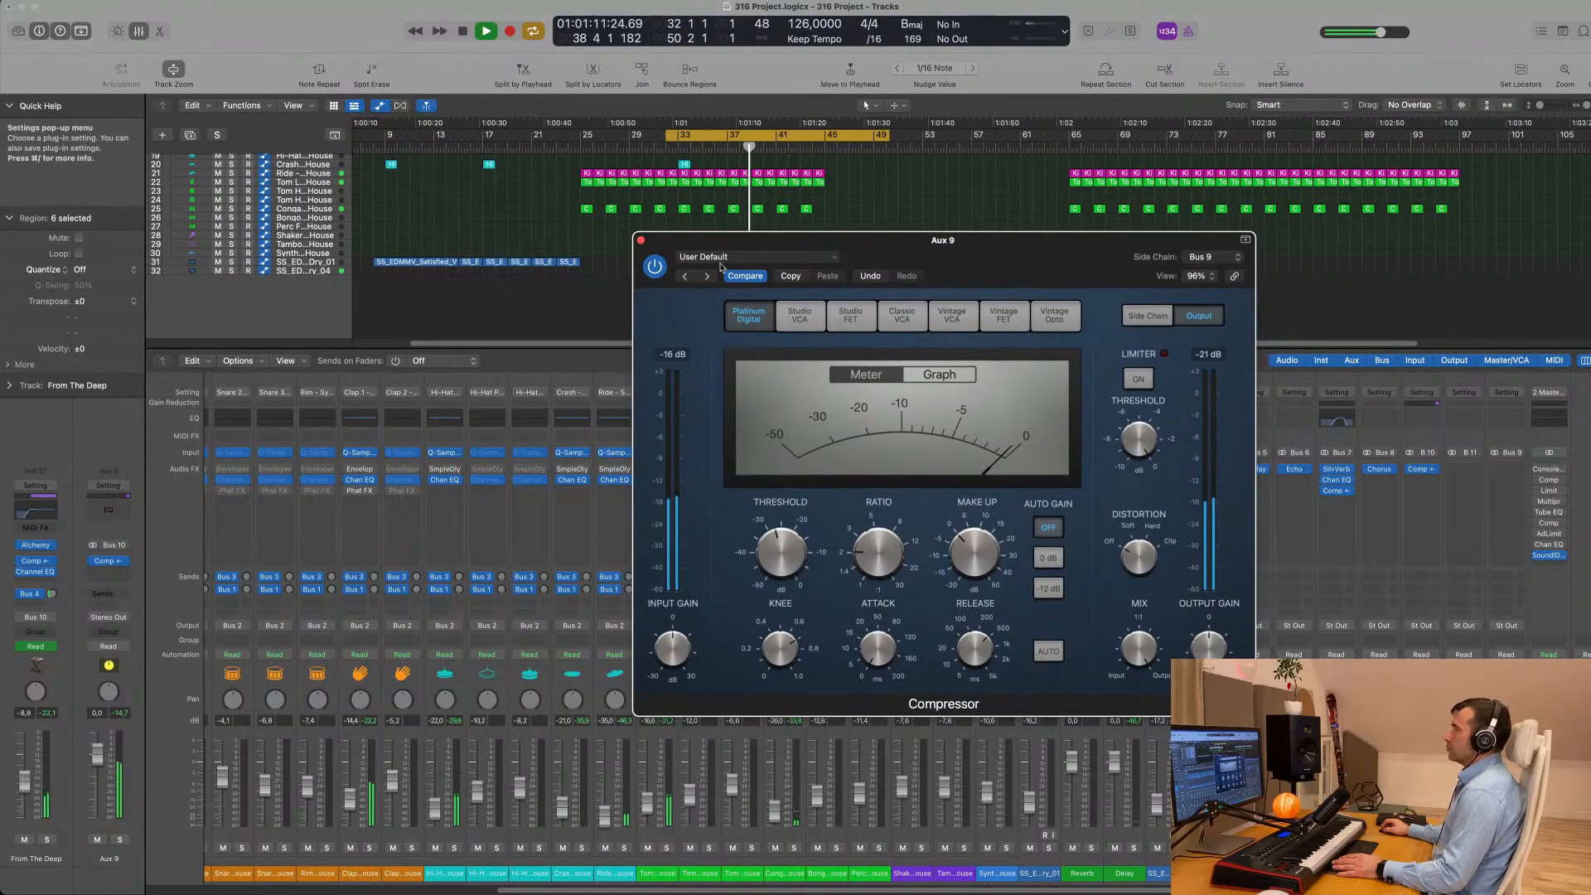
click(640, 241)
key(x)
key(space)
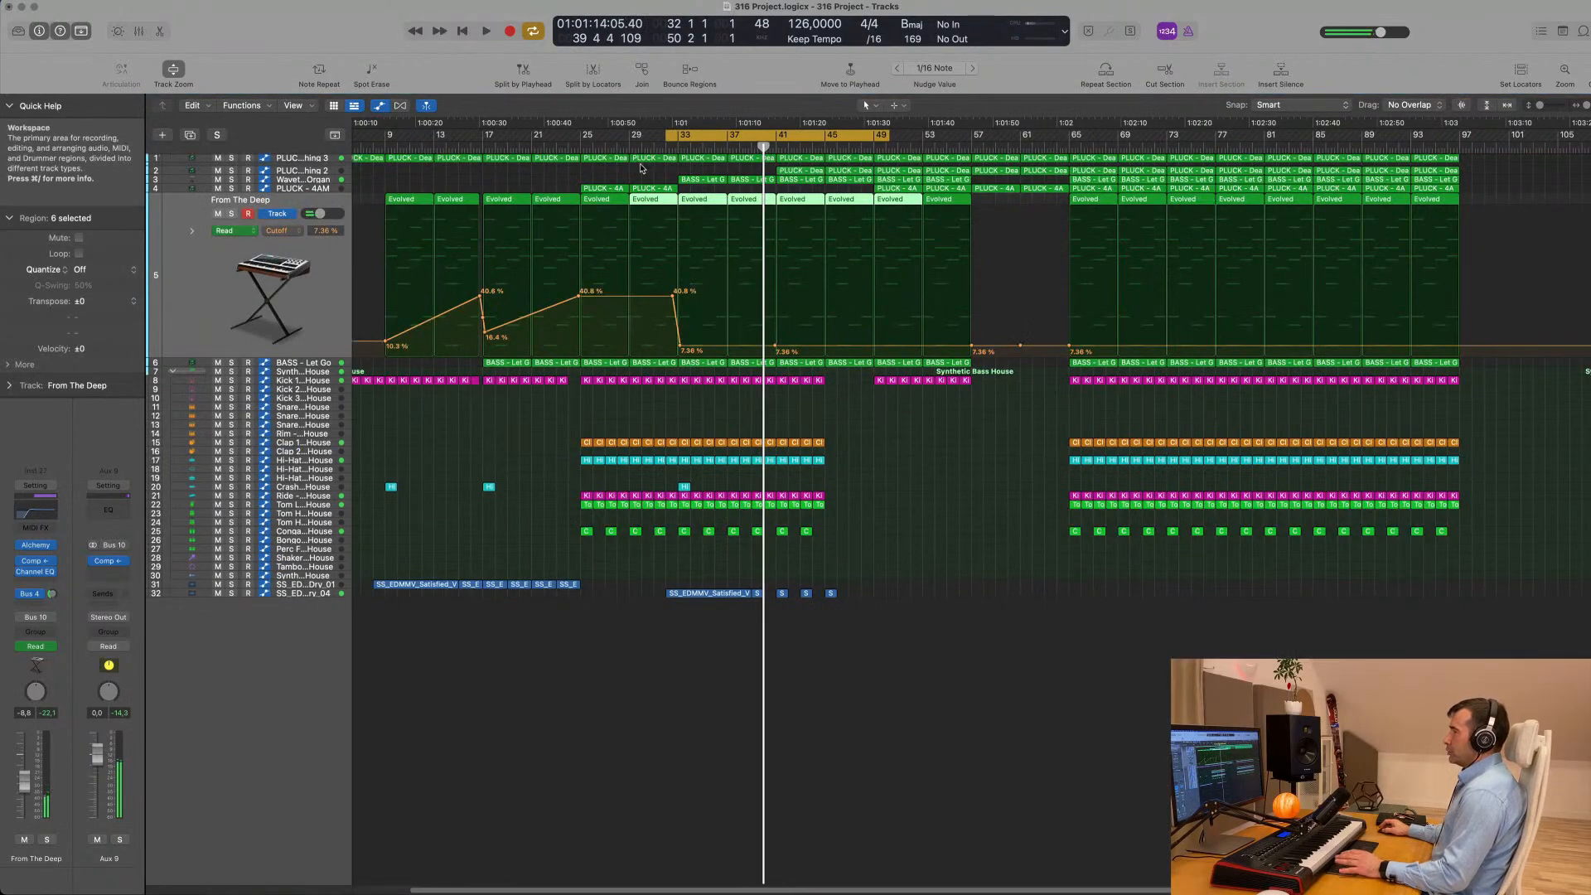
- Extend the cycle area's start back to bar 1 and play the opening of the arrangement
drag(667, 135, 331, 135)
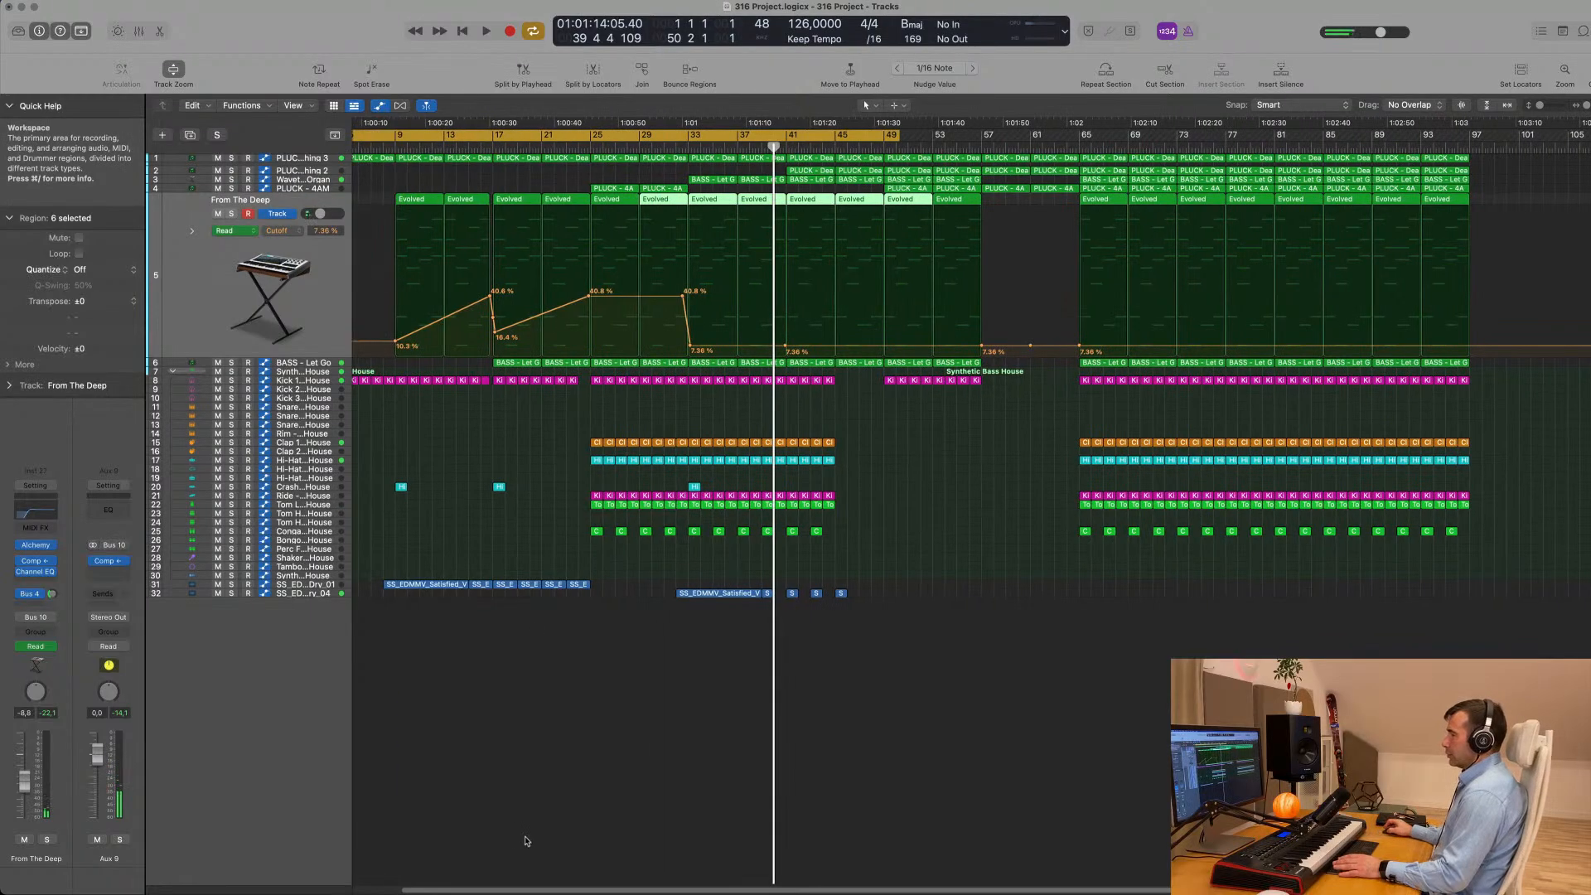
key(space)
scroll(530, 829, down, 3)
scroll(531, 831, up, 3)
scroll(554, 833, down, 3)
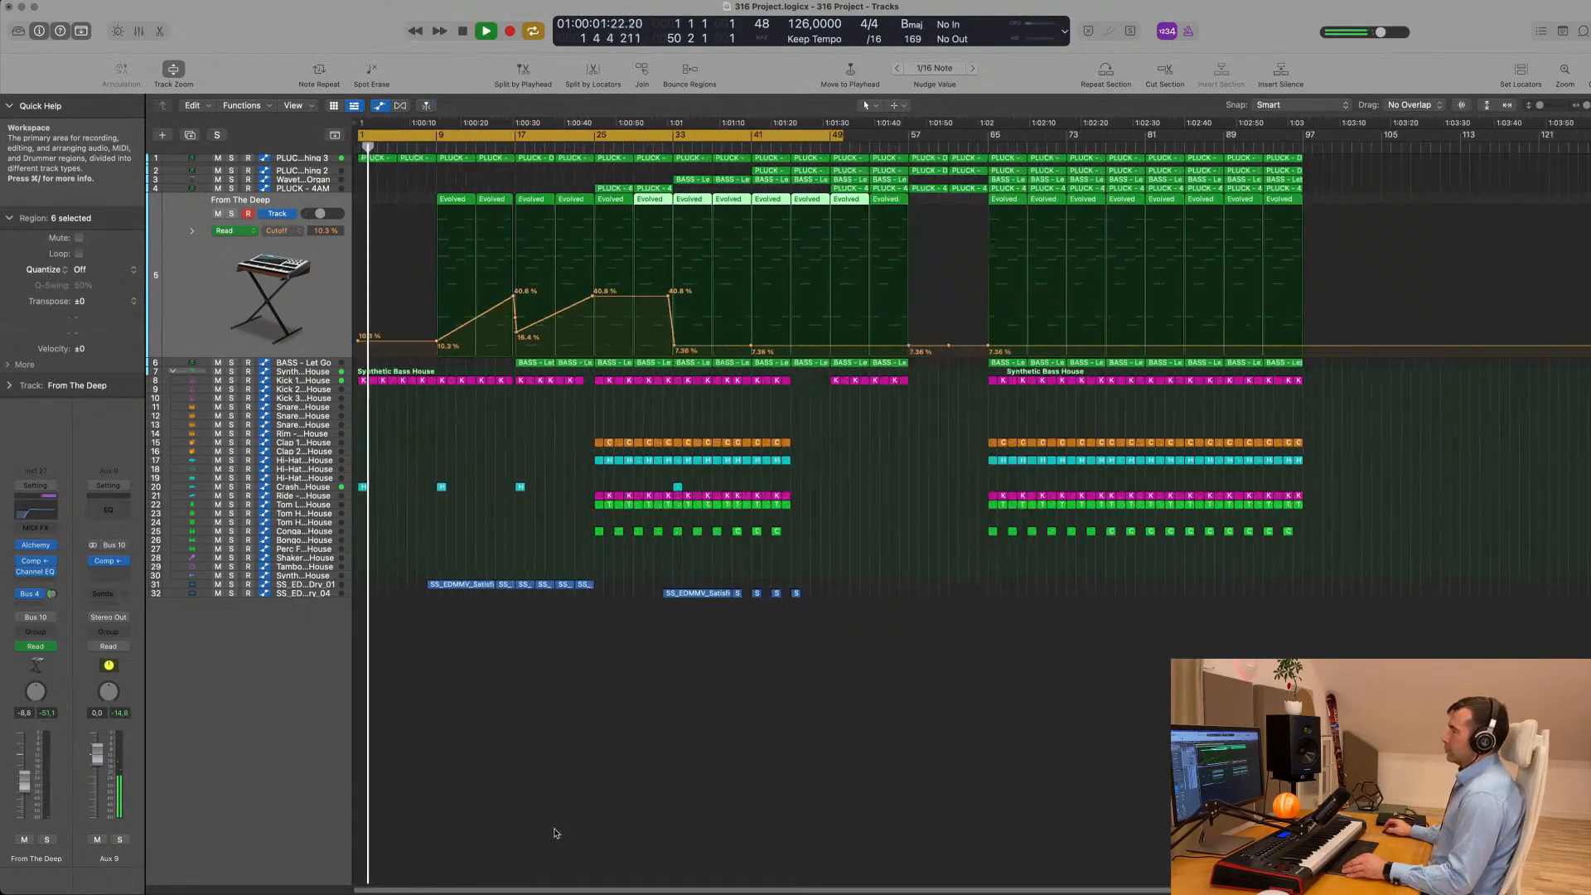
key(space)
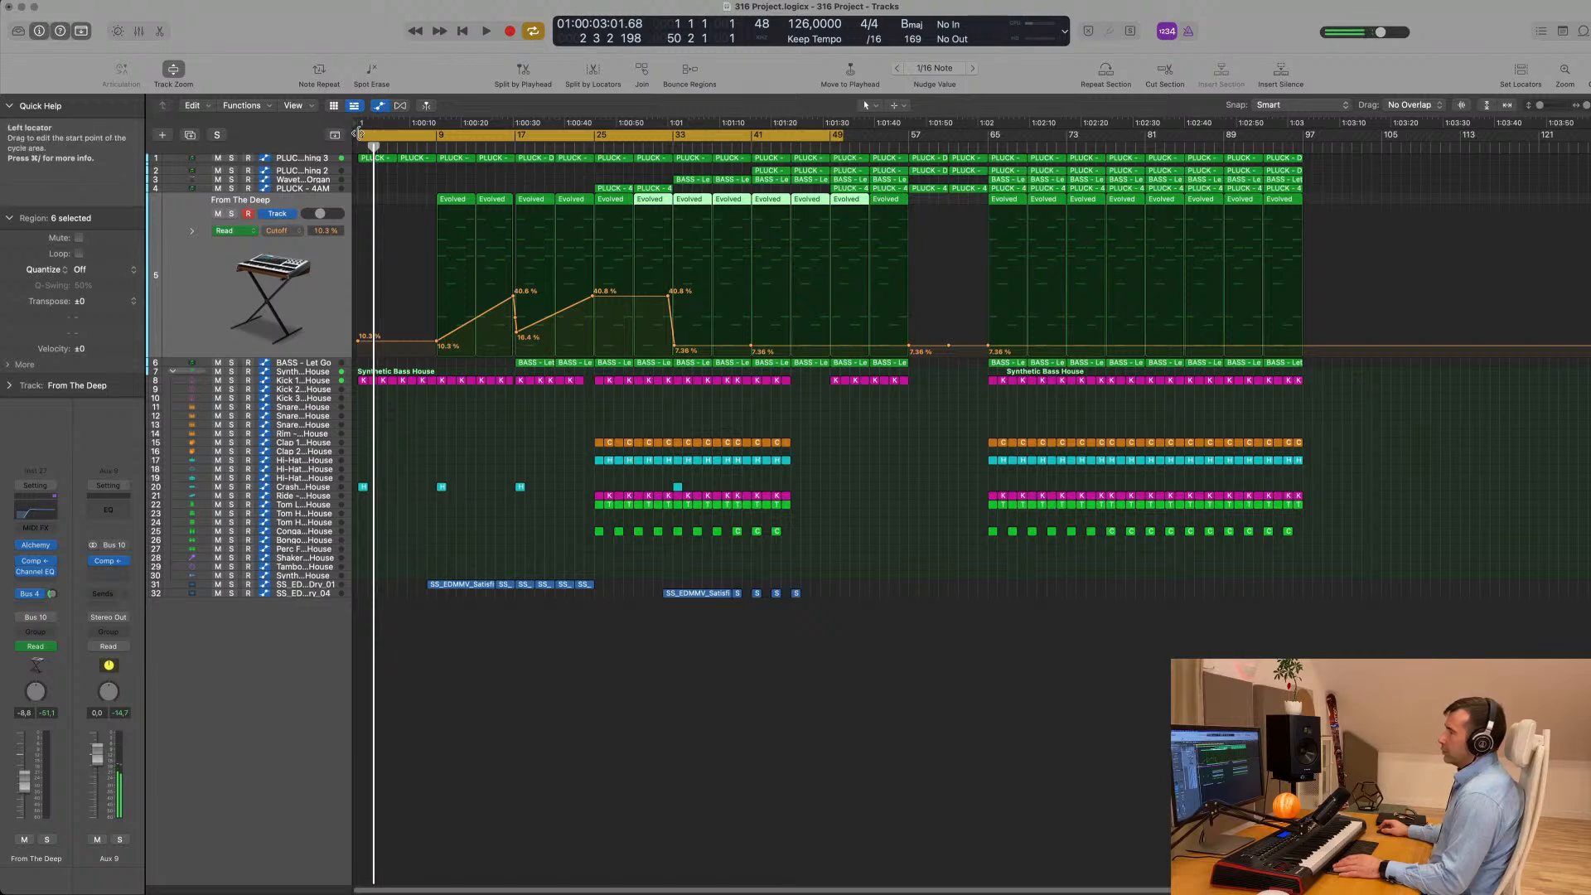
- Set the cycle area to start at bar 8 and restart playback from there
drag(358, 132, 439, 135)
key(space)
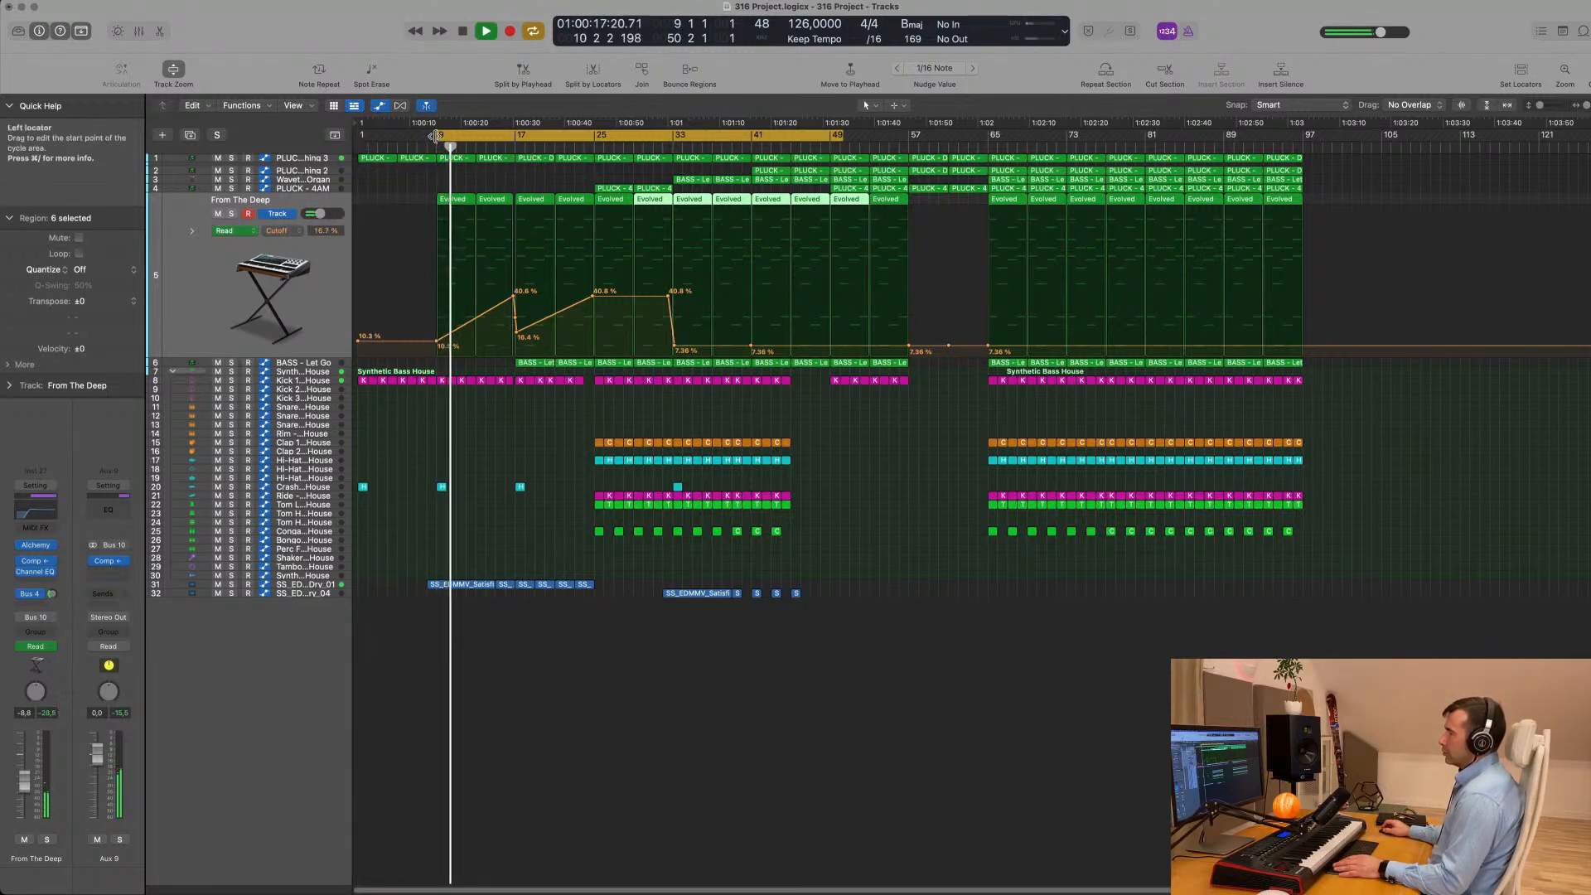
drag(435, 136, 427, 135)
key(space)
key(space)
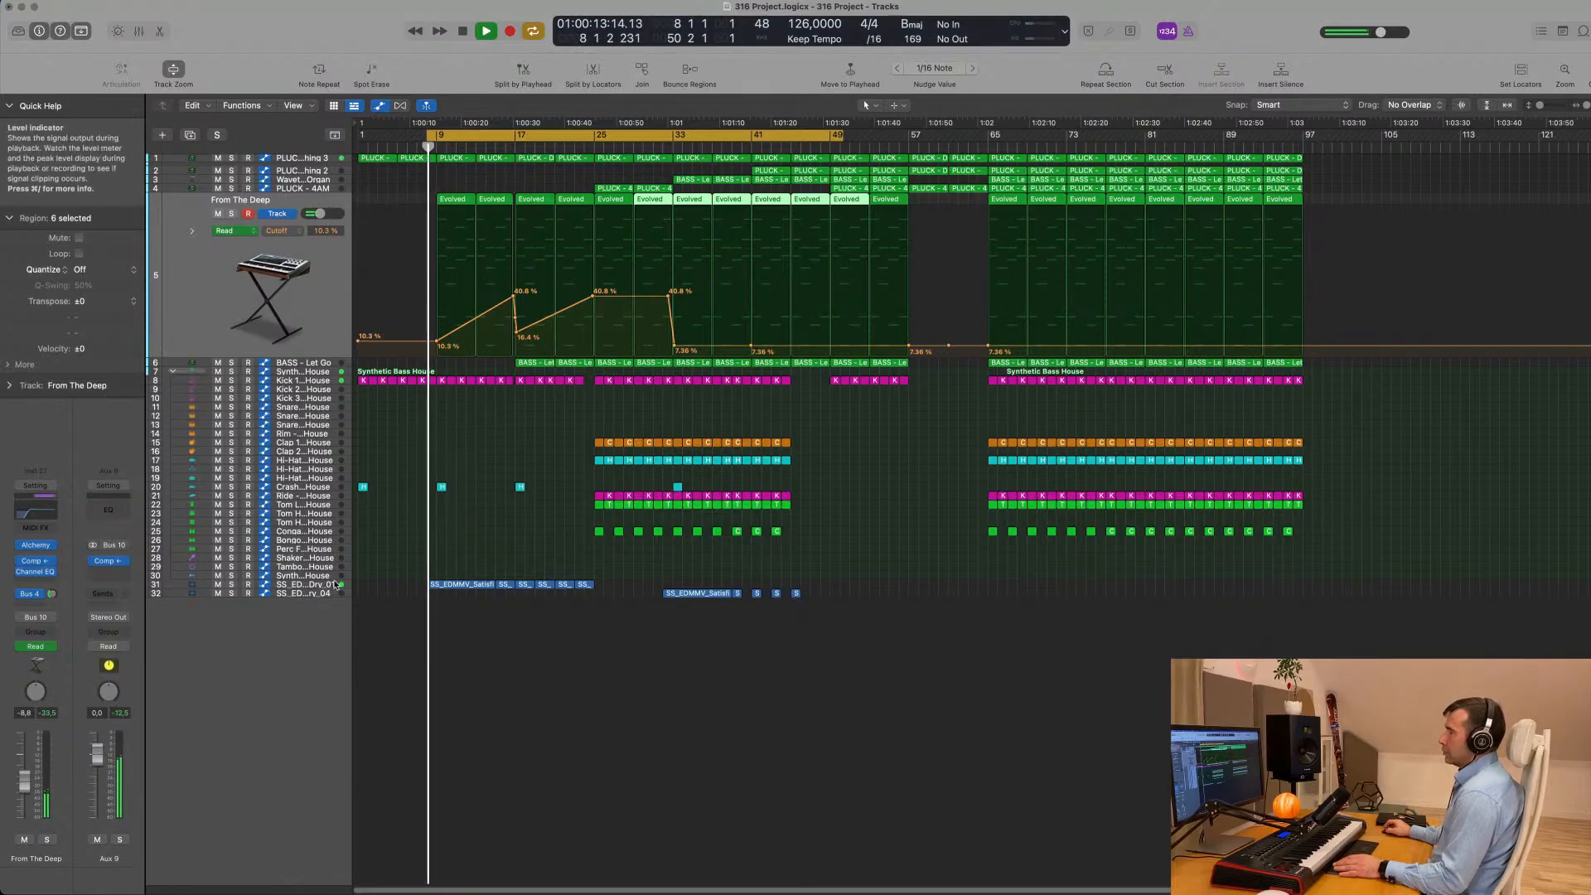
- Select the regions on Satisfied vocal track 31 and review them with their low-cut automation while the build-up plays
click(327, 585)
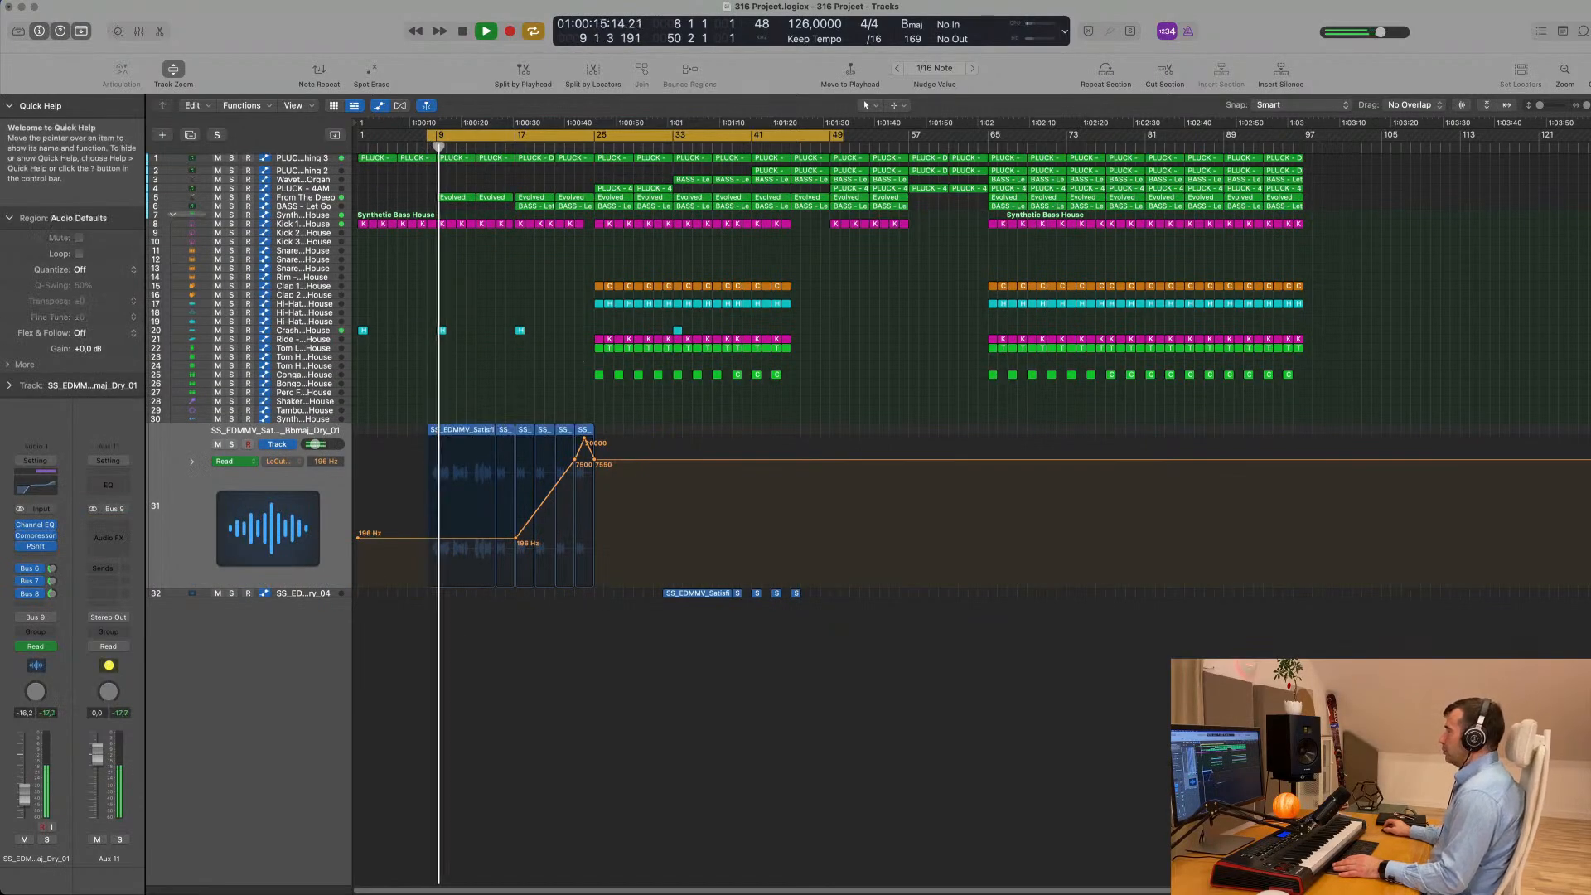
click(1194, 0)
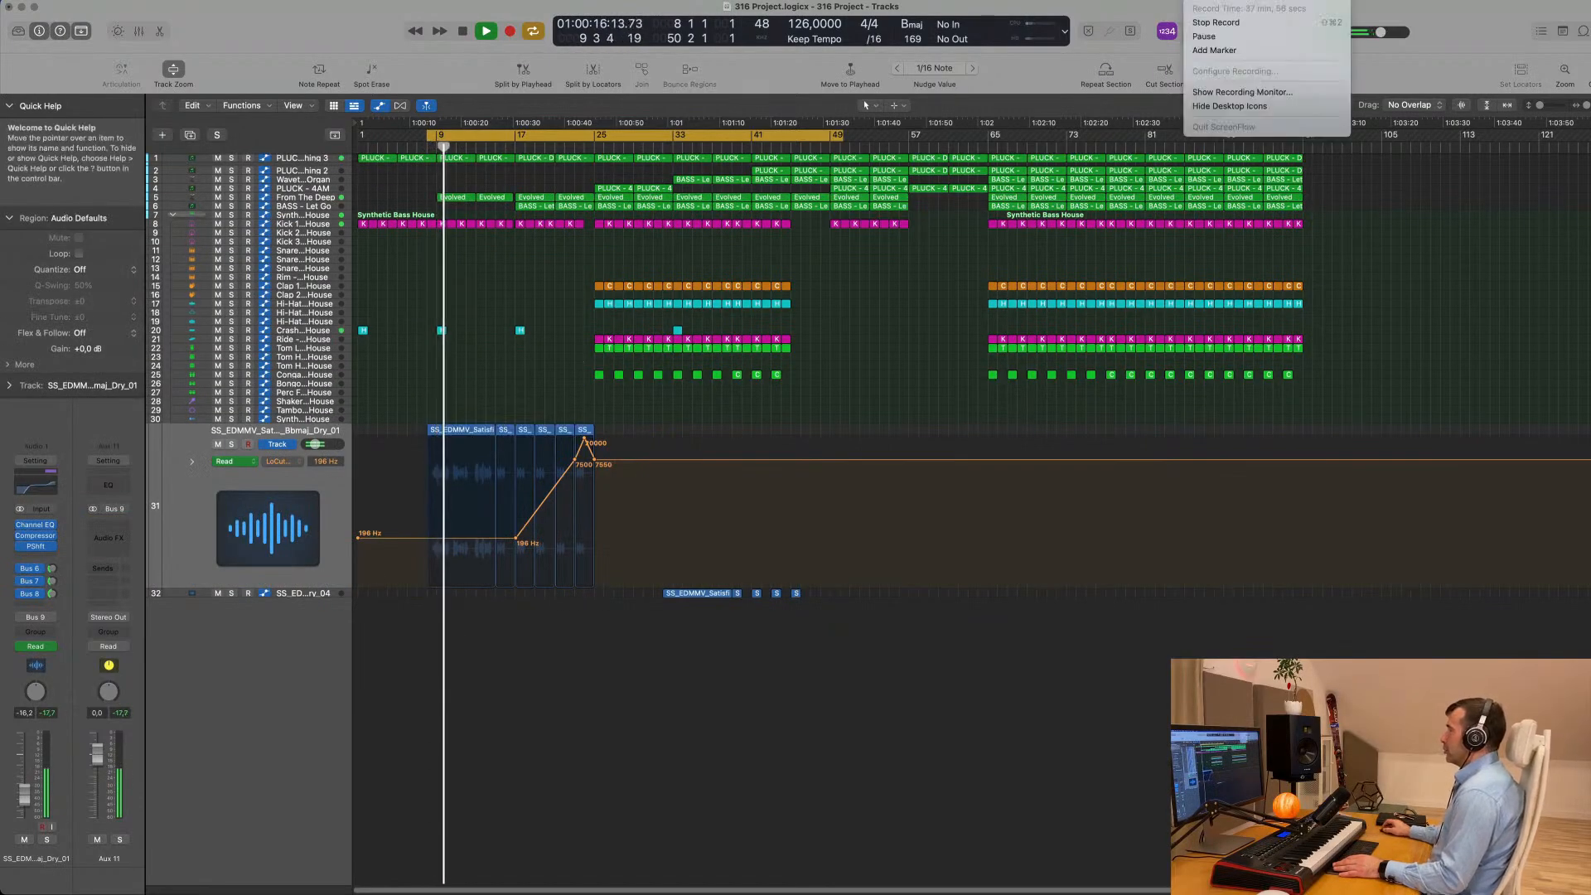
click(1132, 12)
scroll(530, 807, up, 5)
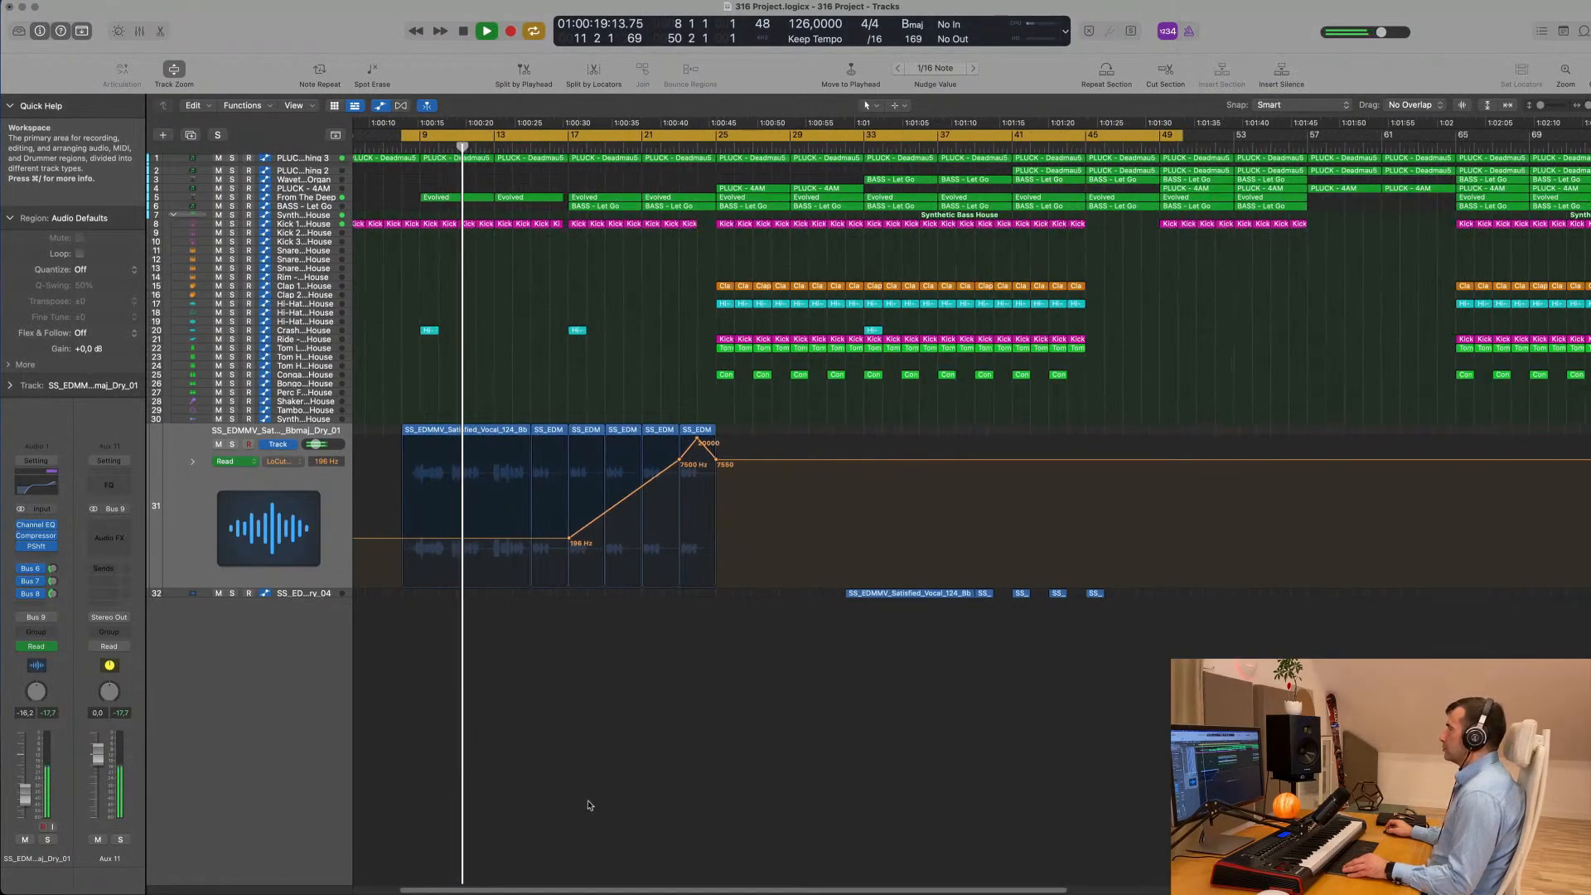
scroll(590, 806, up, 5)
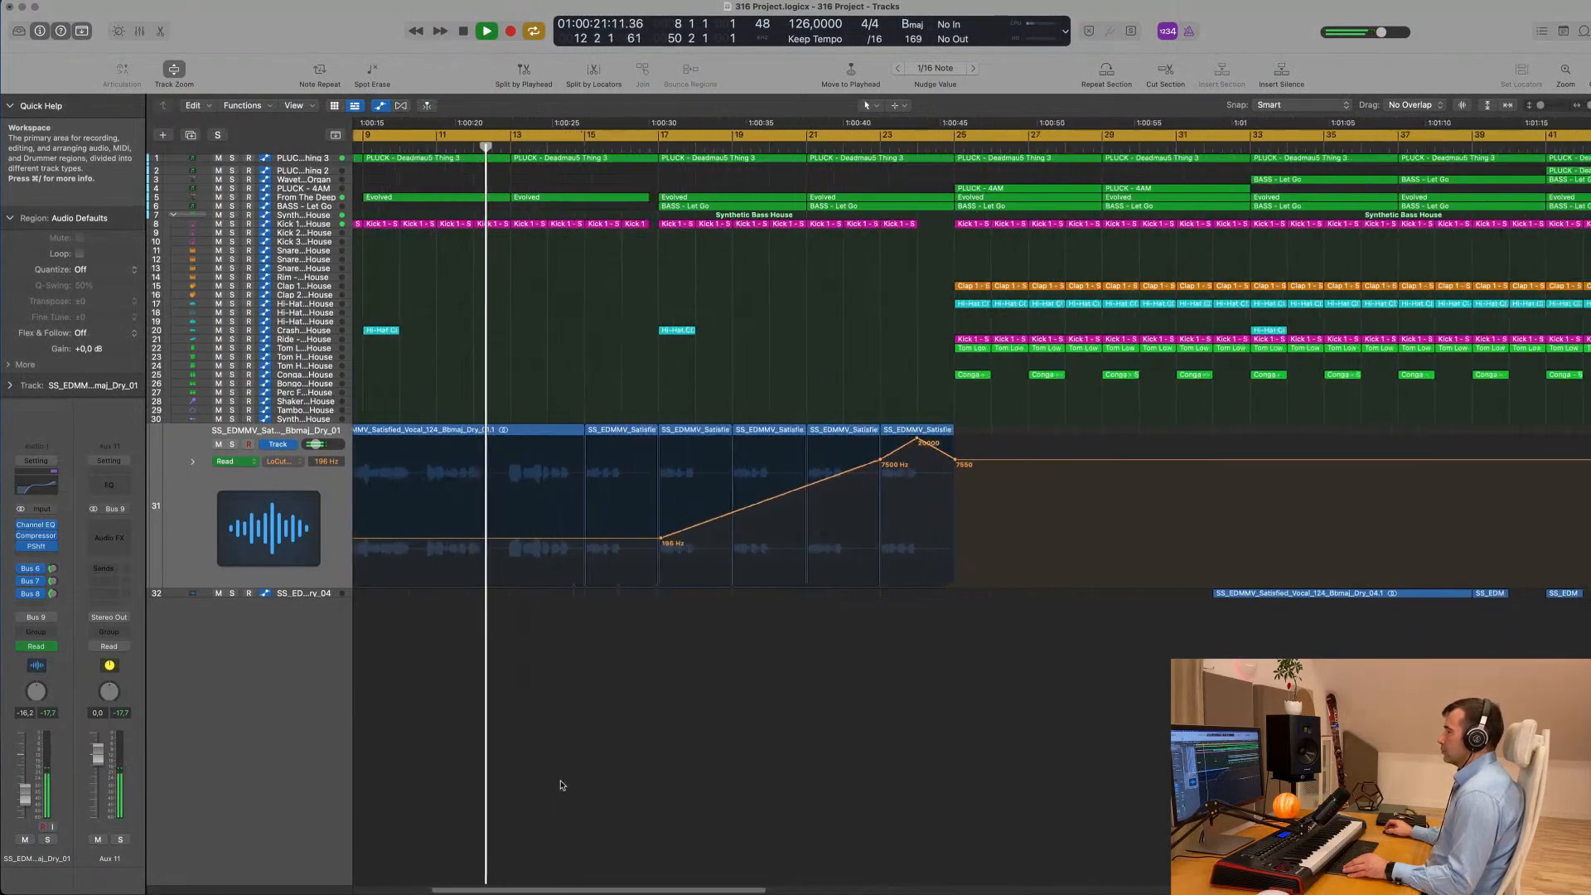
scroll(561, 787, down, 3)
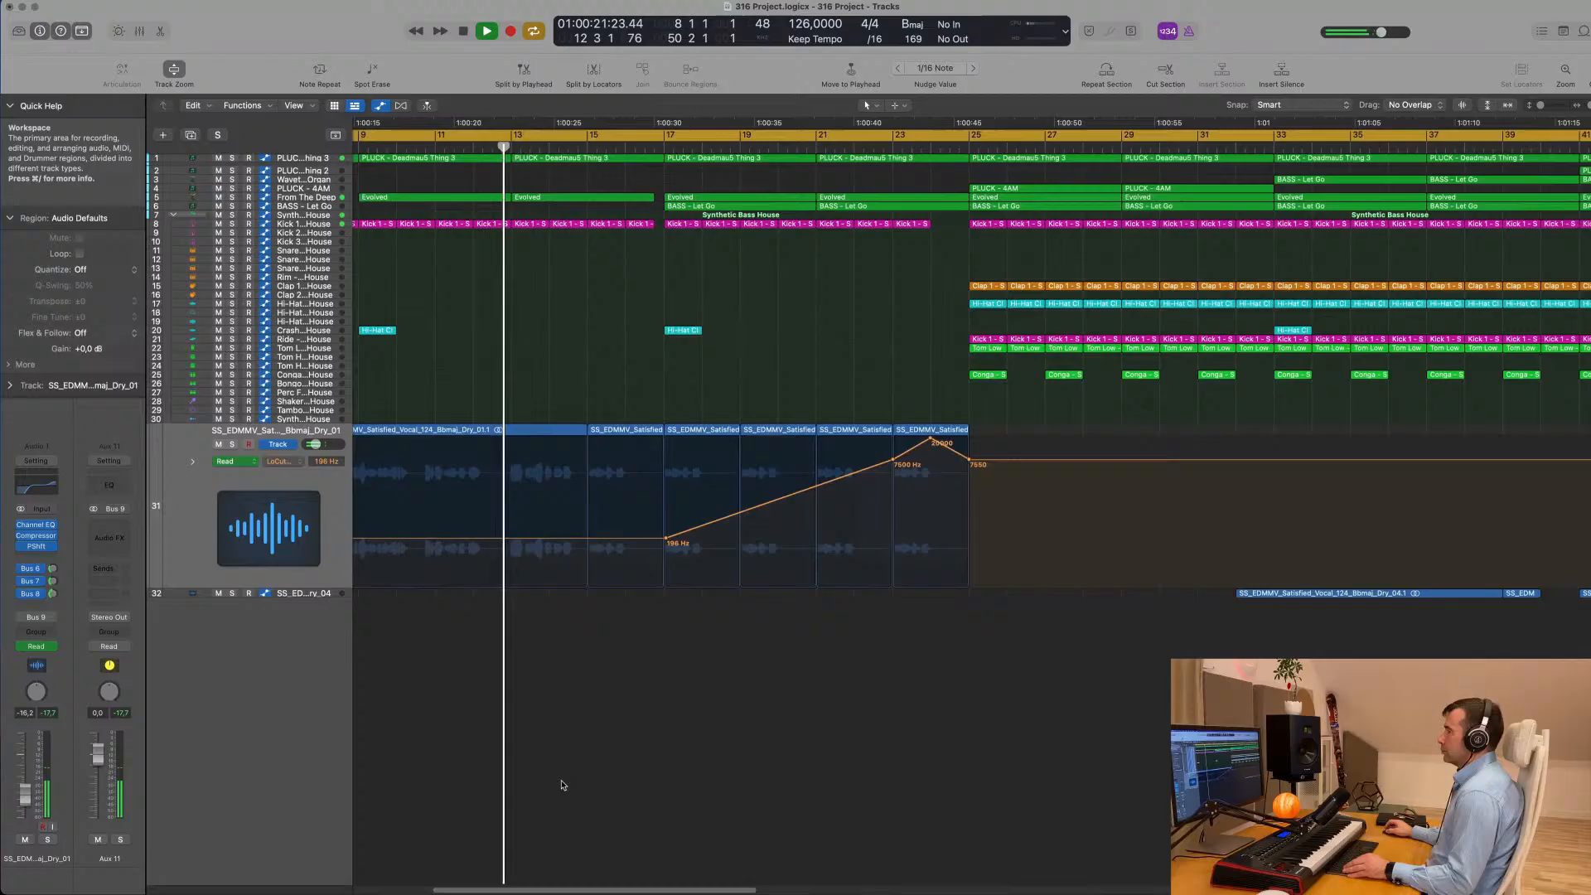
click(190, 506)
scroll(191, 503, down, 3)
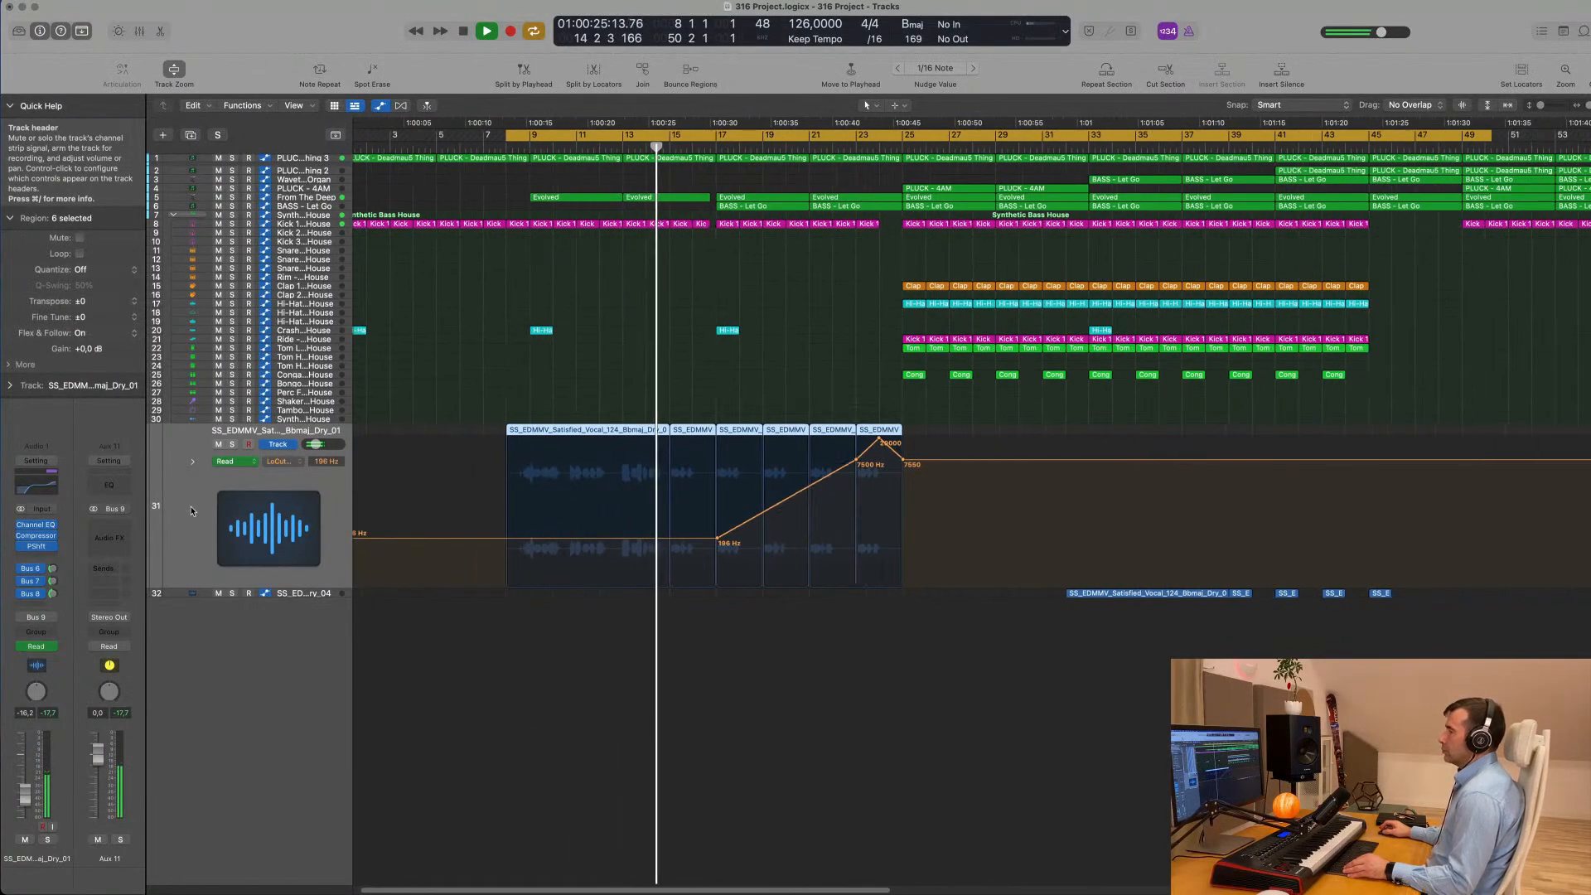
scroll(193, 509, down, 2)
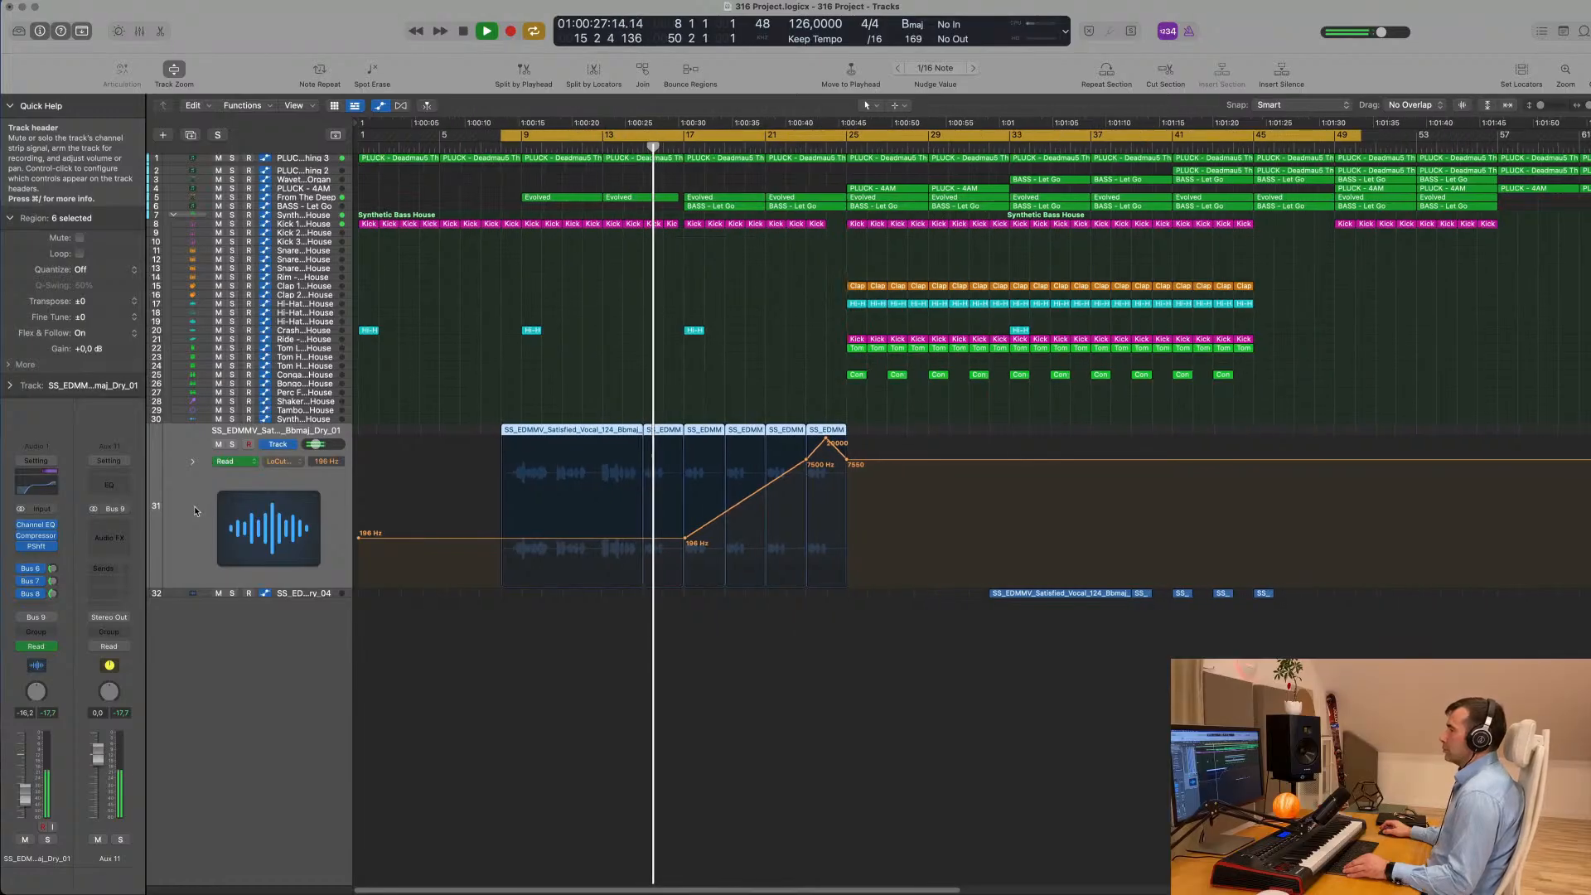
scroll(195, 504, down, 1)
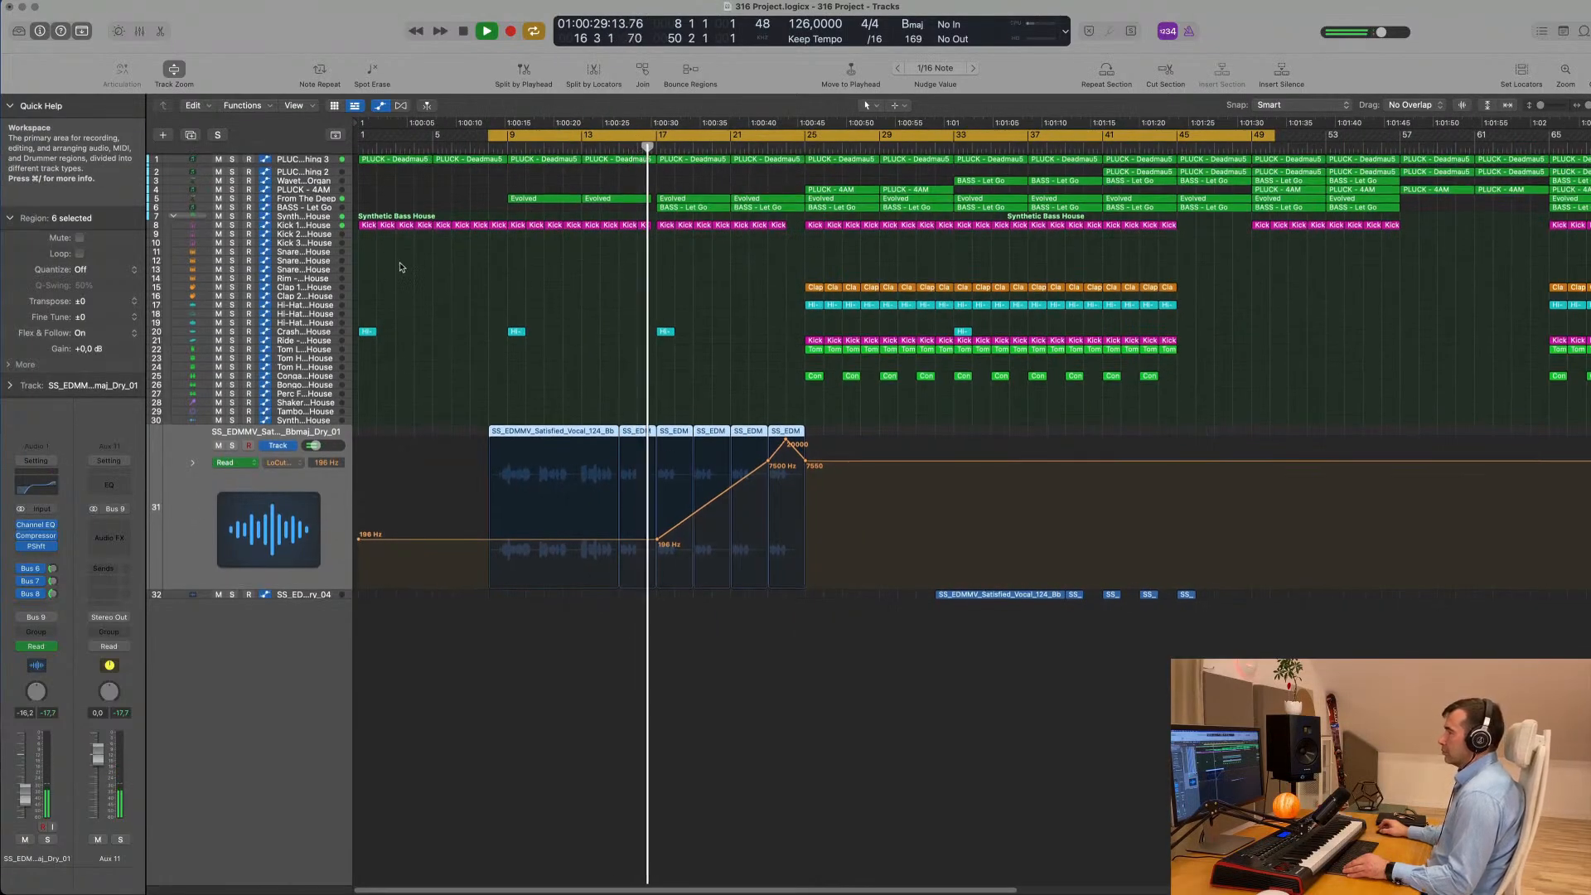
scroll(398, 286, down, 1)
scroll(440, 308, down, 1)
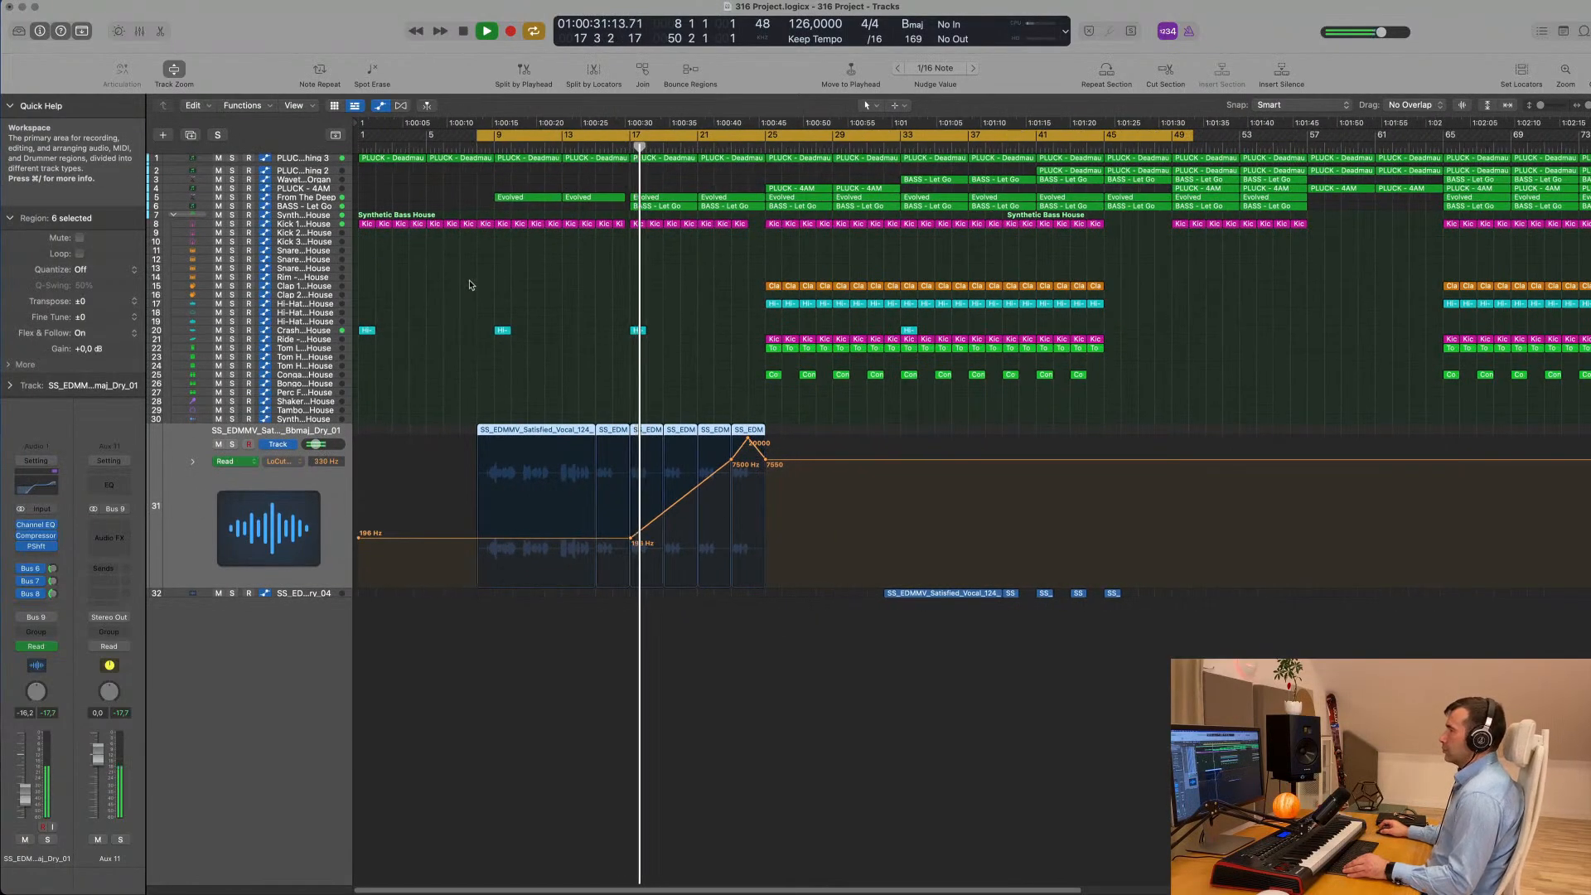
scroll(529, 300, down, 2)
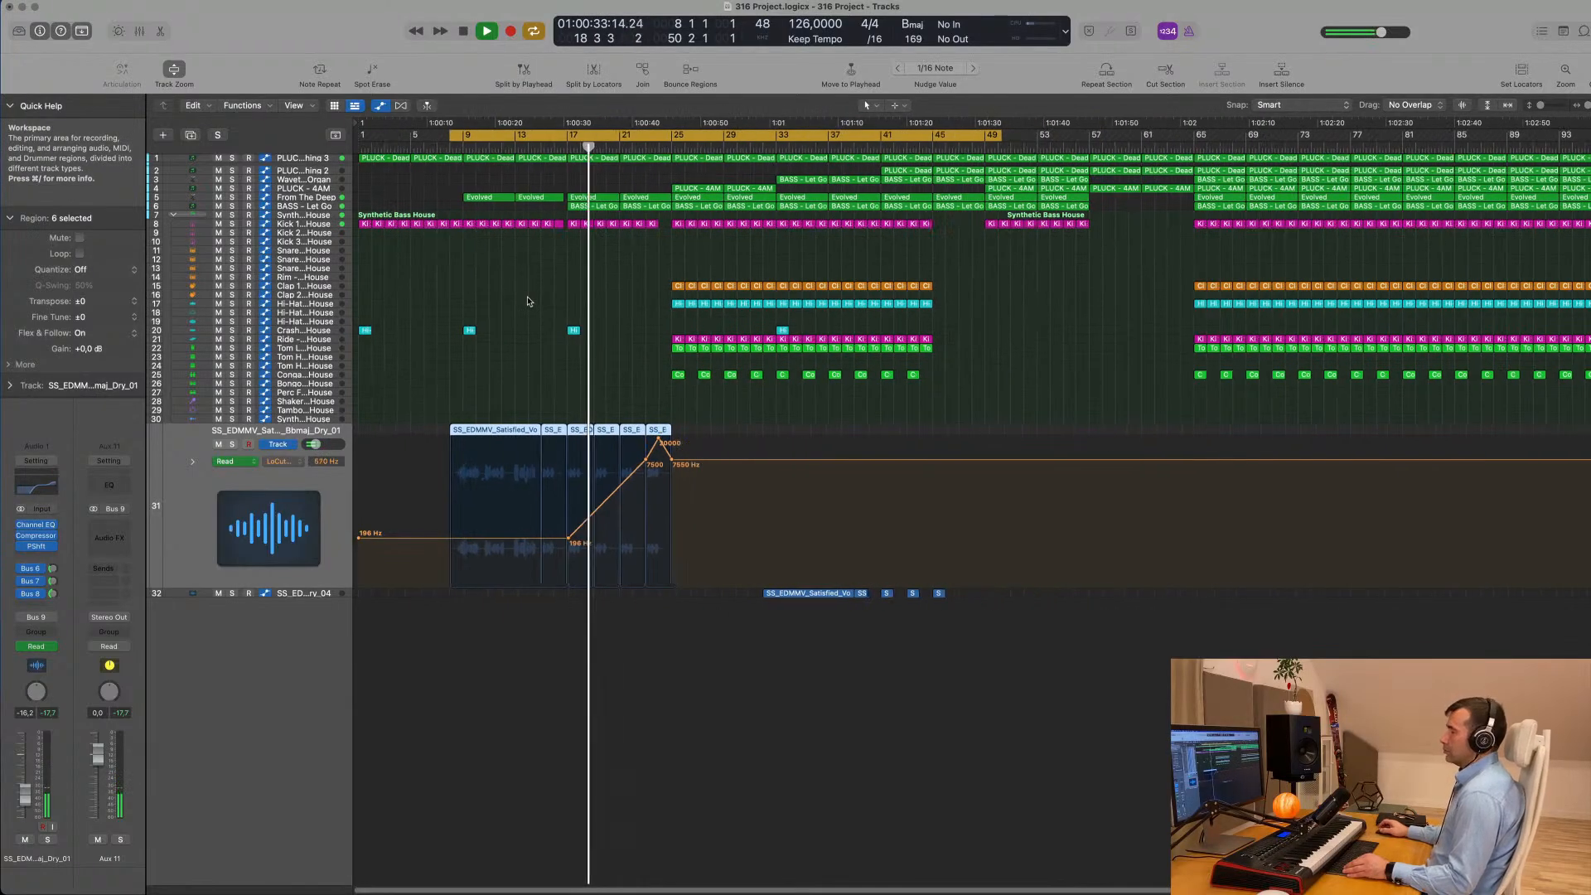
scroll(529, 301, down, 1)
scroll(622, 412, up, 2)
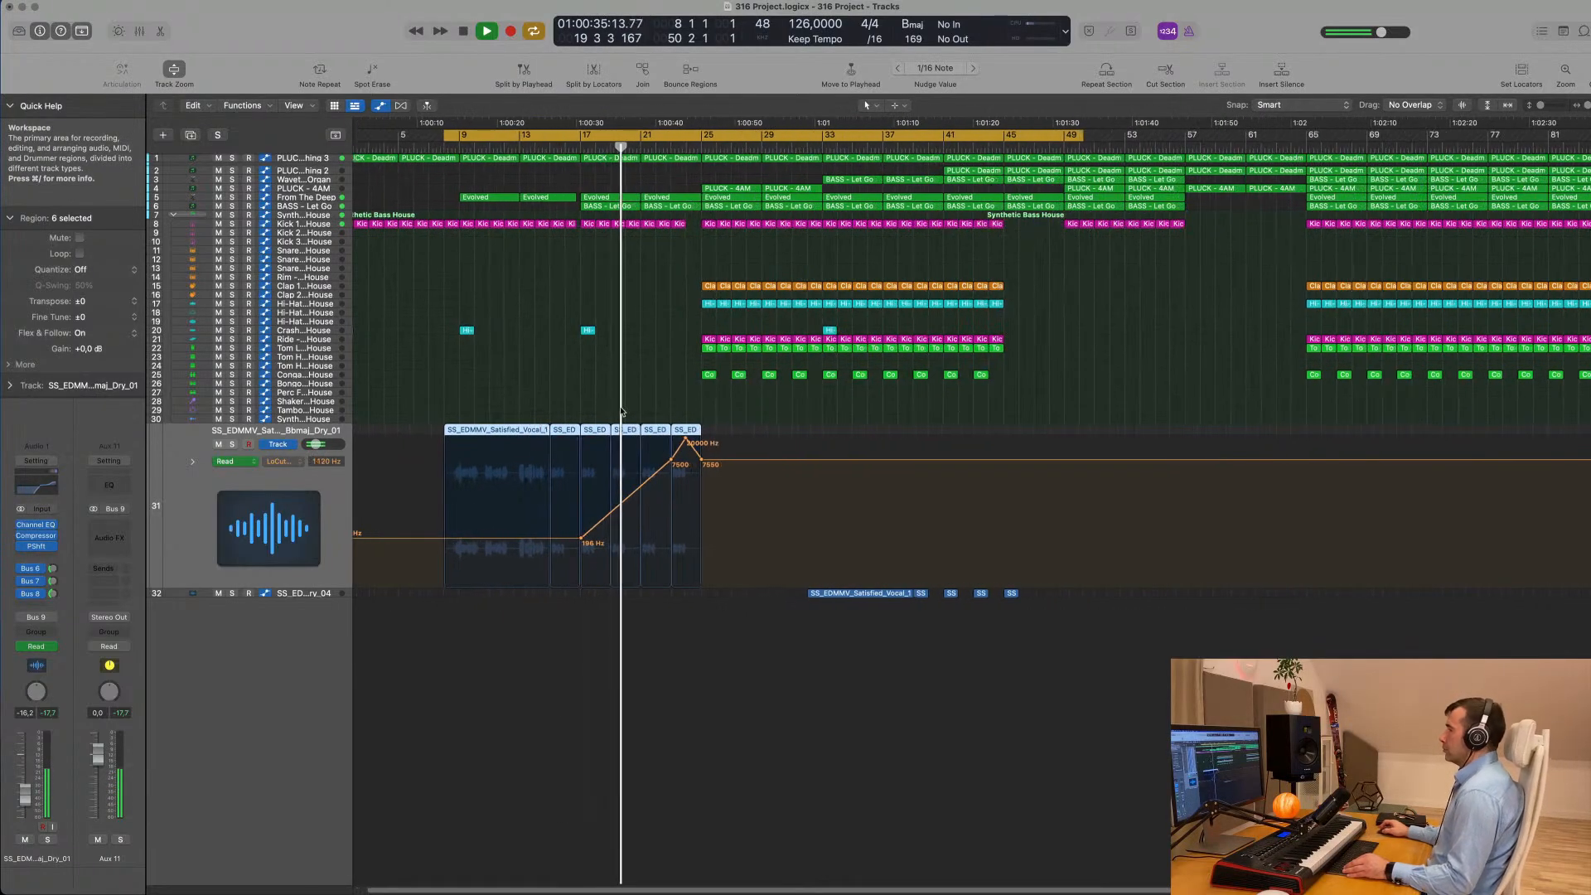
scroll(640, 393, up, 1)
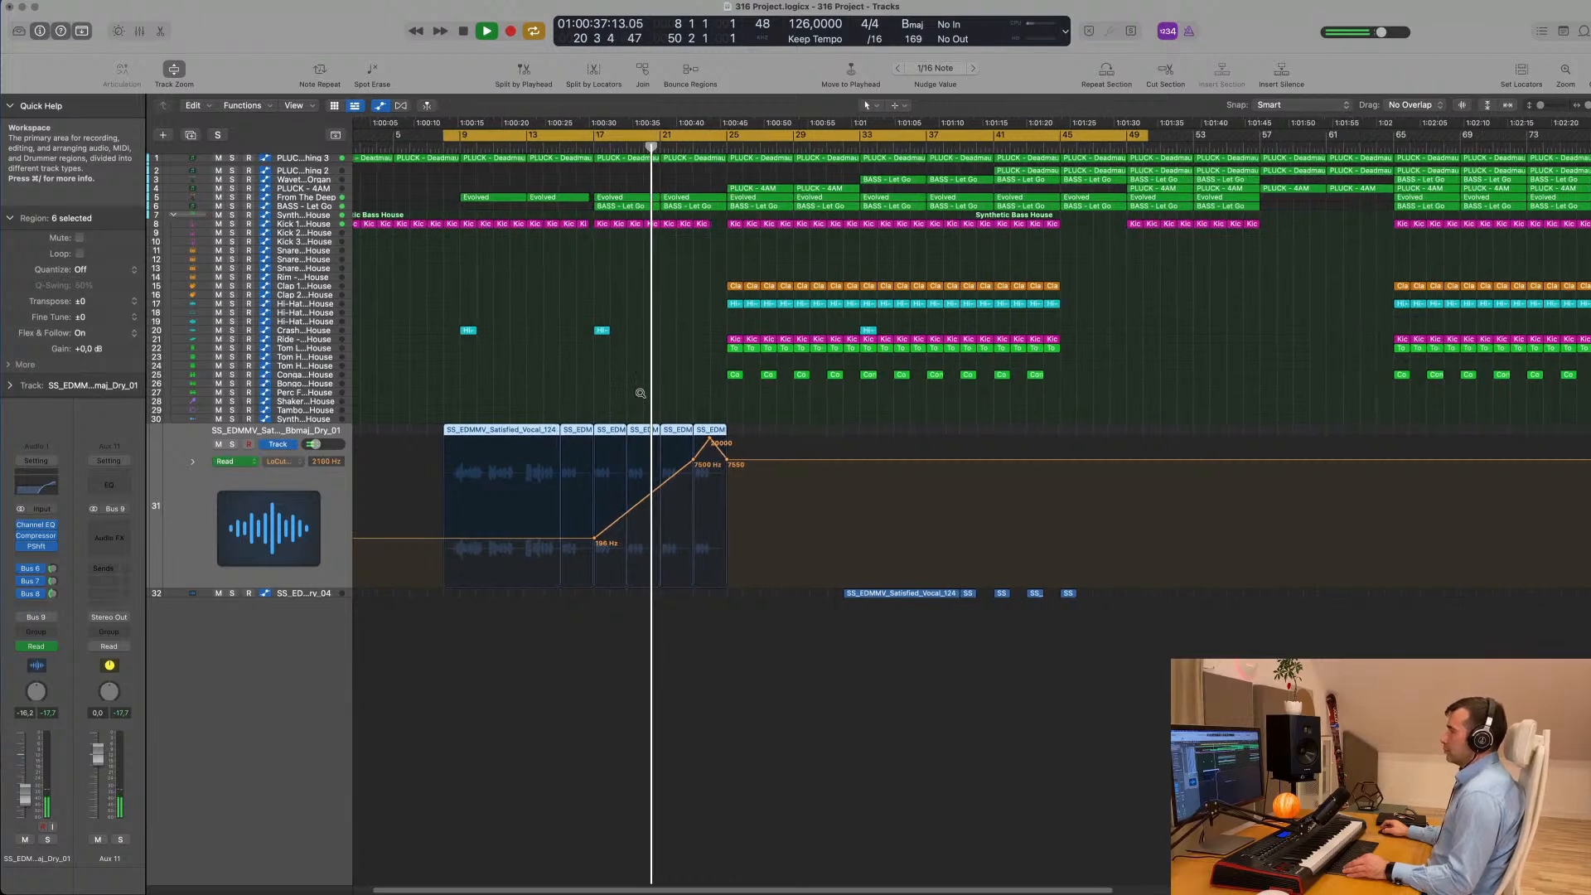
scroll(640, 393, down, 2)
scroll(641, 394, up, 2)
scroll(641, 395, down, 2)
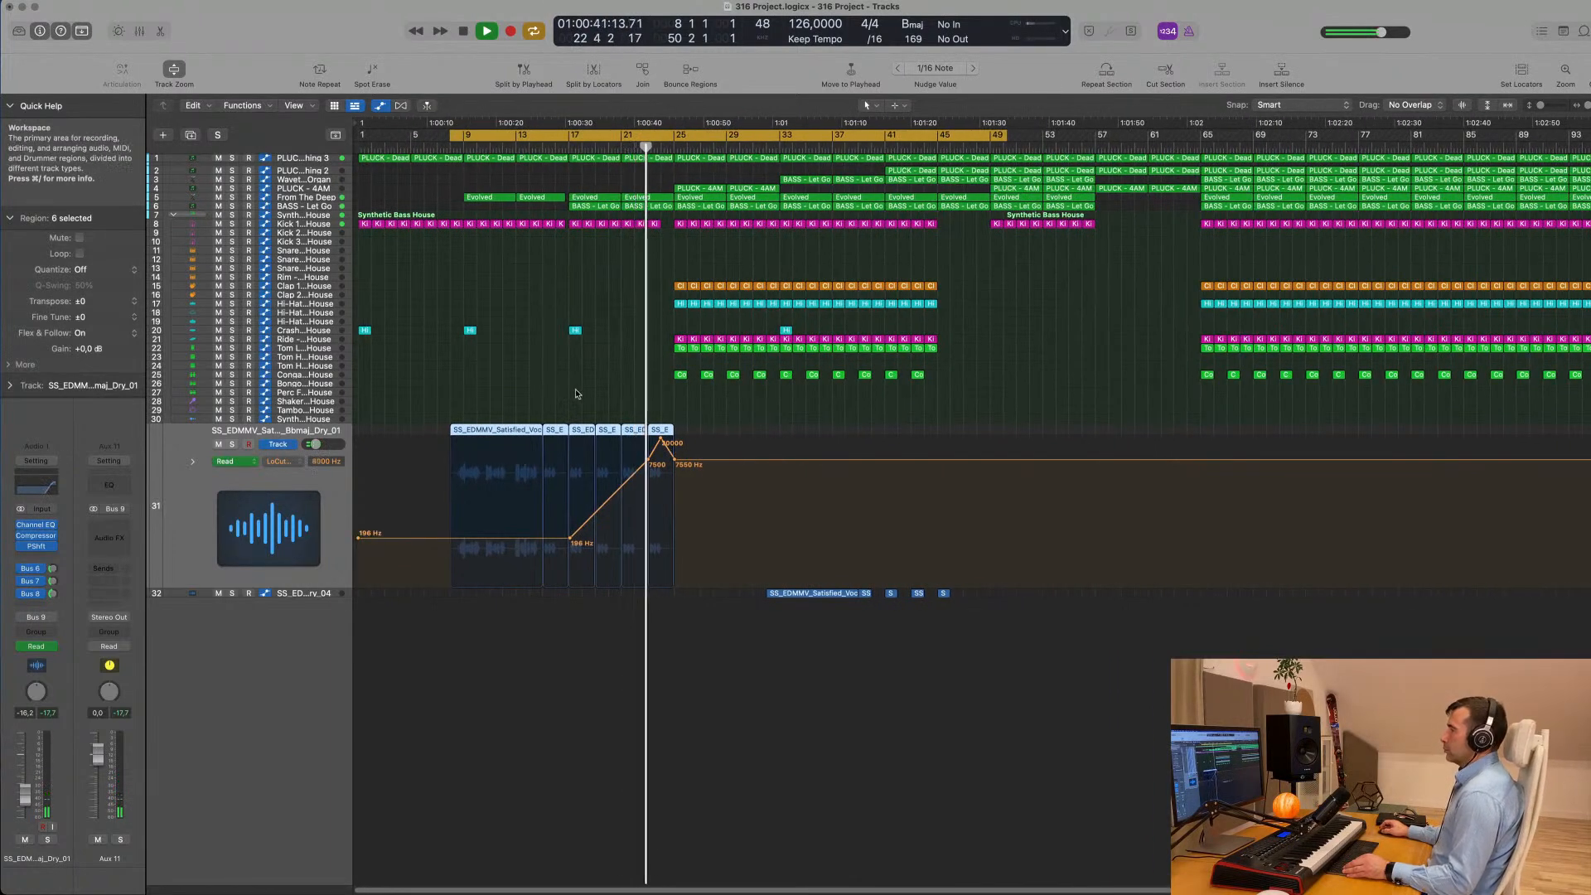
- Copy the crash region on track 20 from bar 17 to bar 25
scroll(608, 403, down, 2)
scroll(608, 403, up, 2)
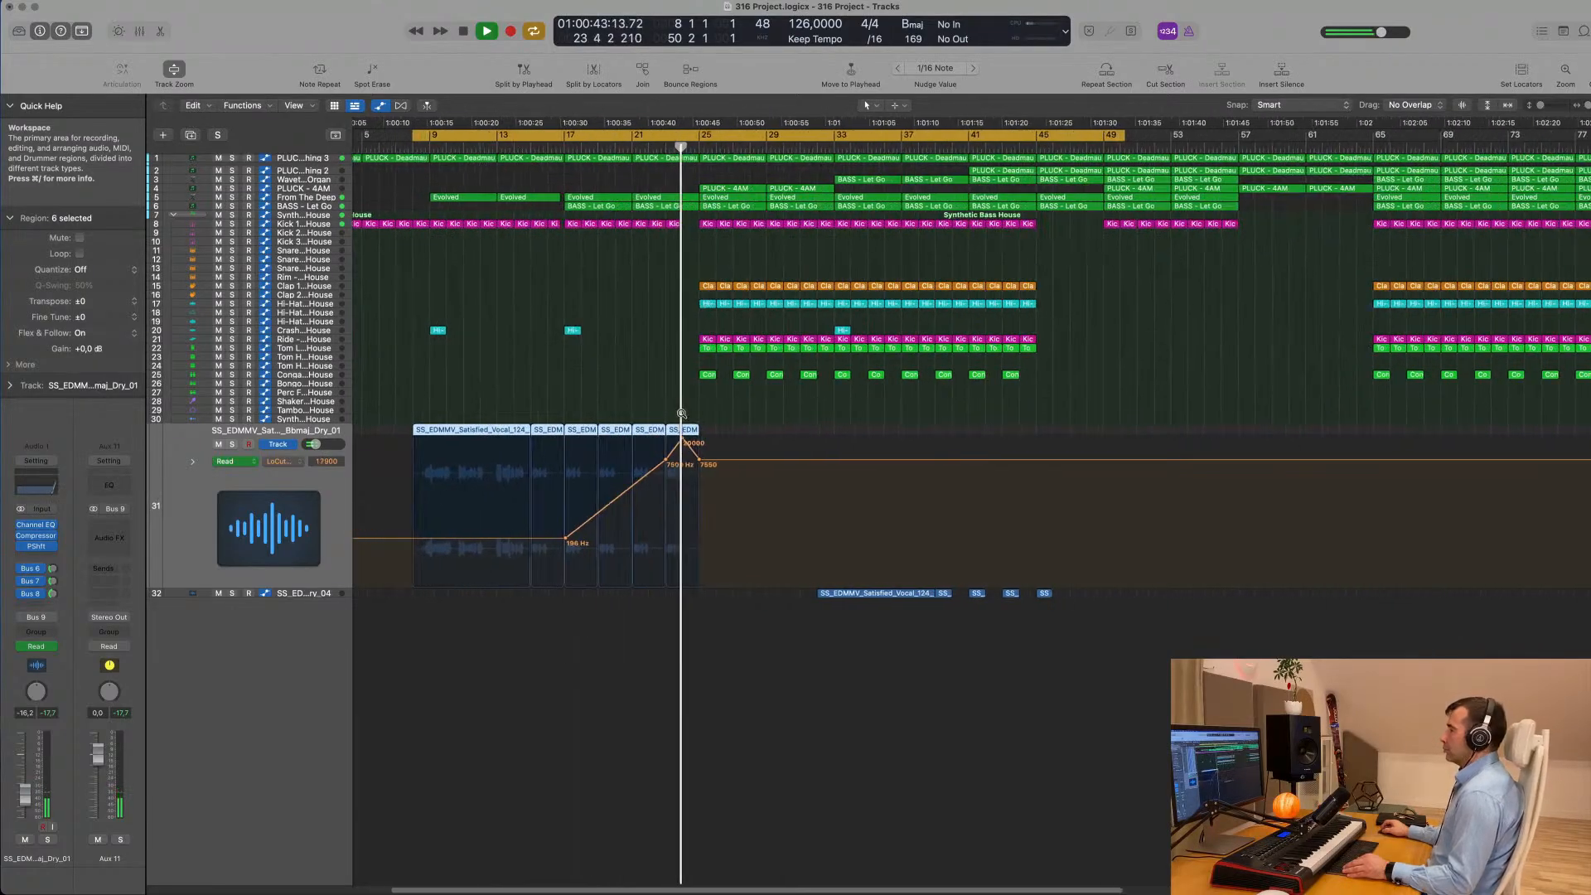
scroll(649, 399, down, 2)
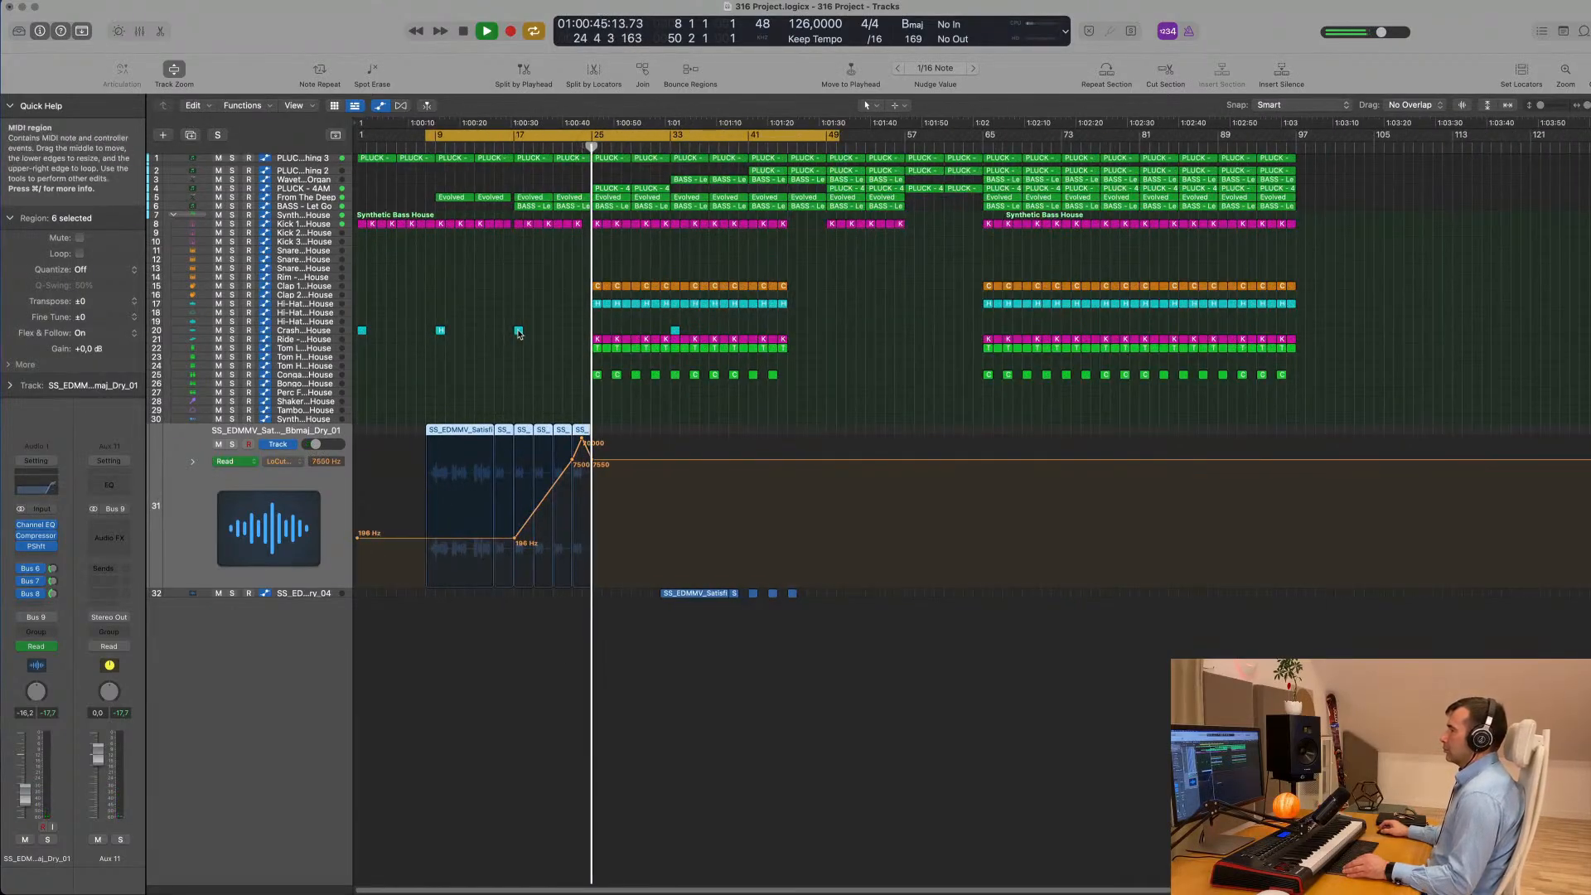
drag(518, 329, 597, 332)
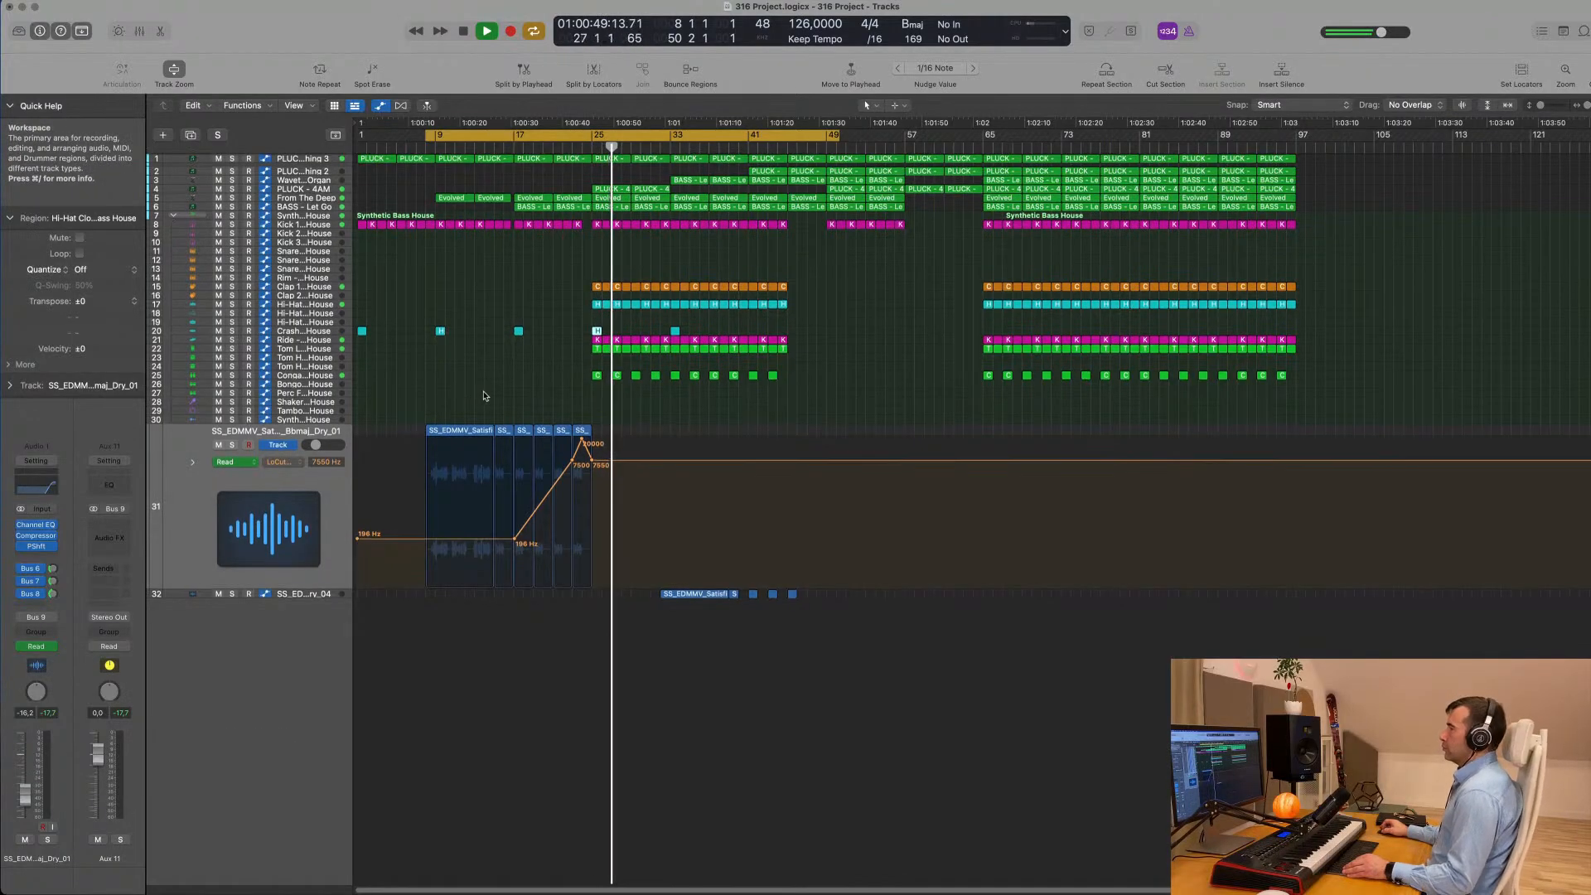
- Select the PLUCK - 4AM track and review its regions around bars 25 to 33 during playback
click(303, 188)
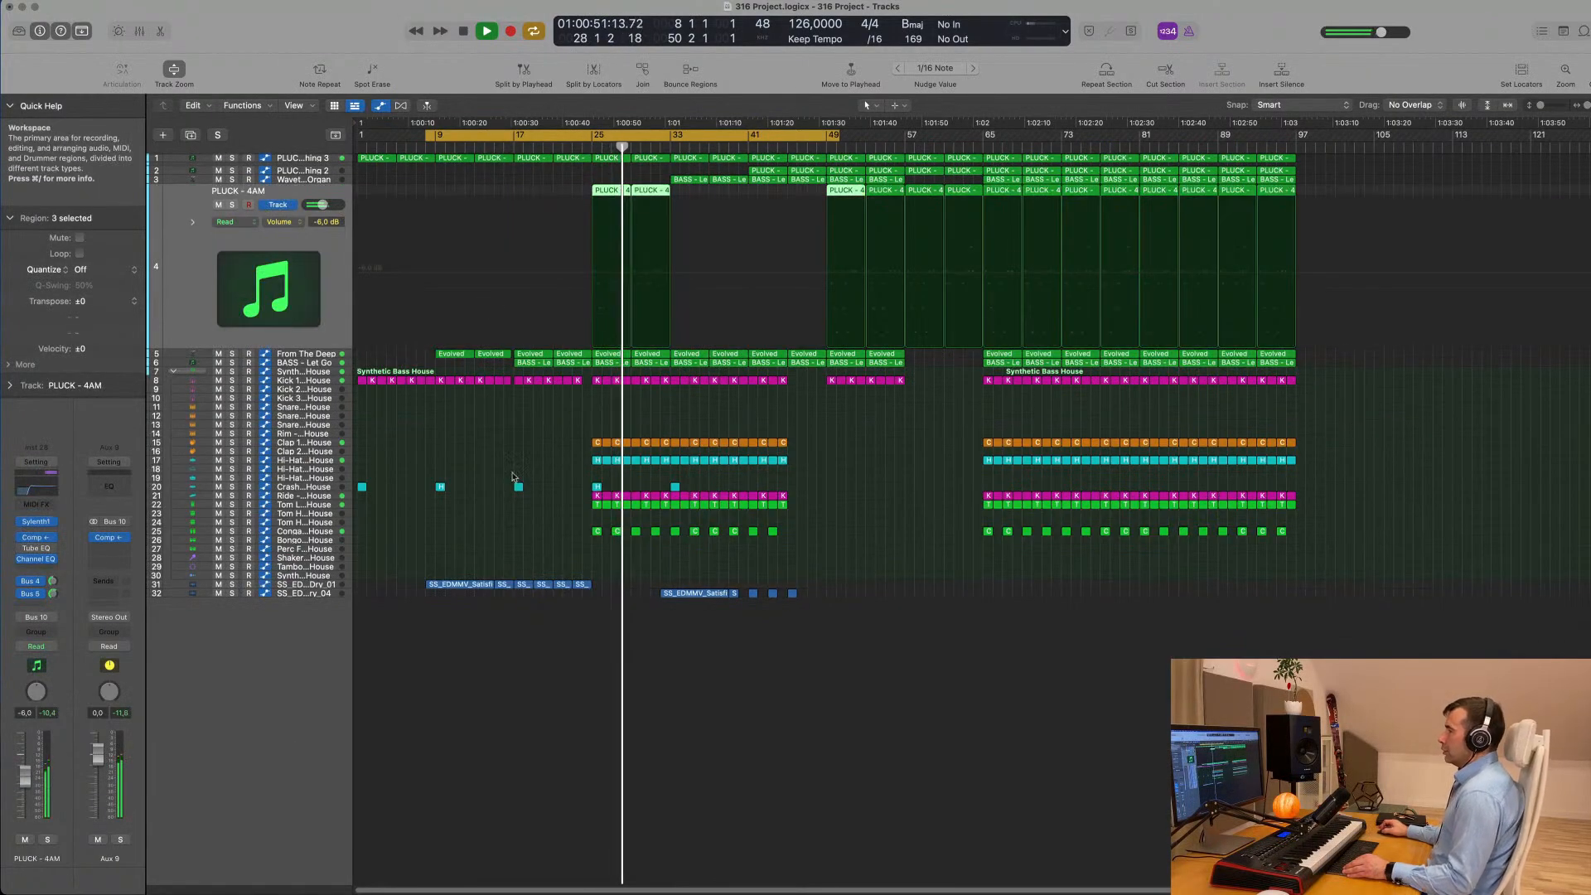
scroll(510, 448, up, 5)
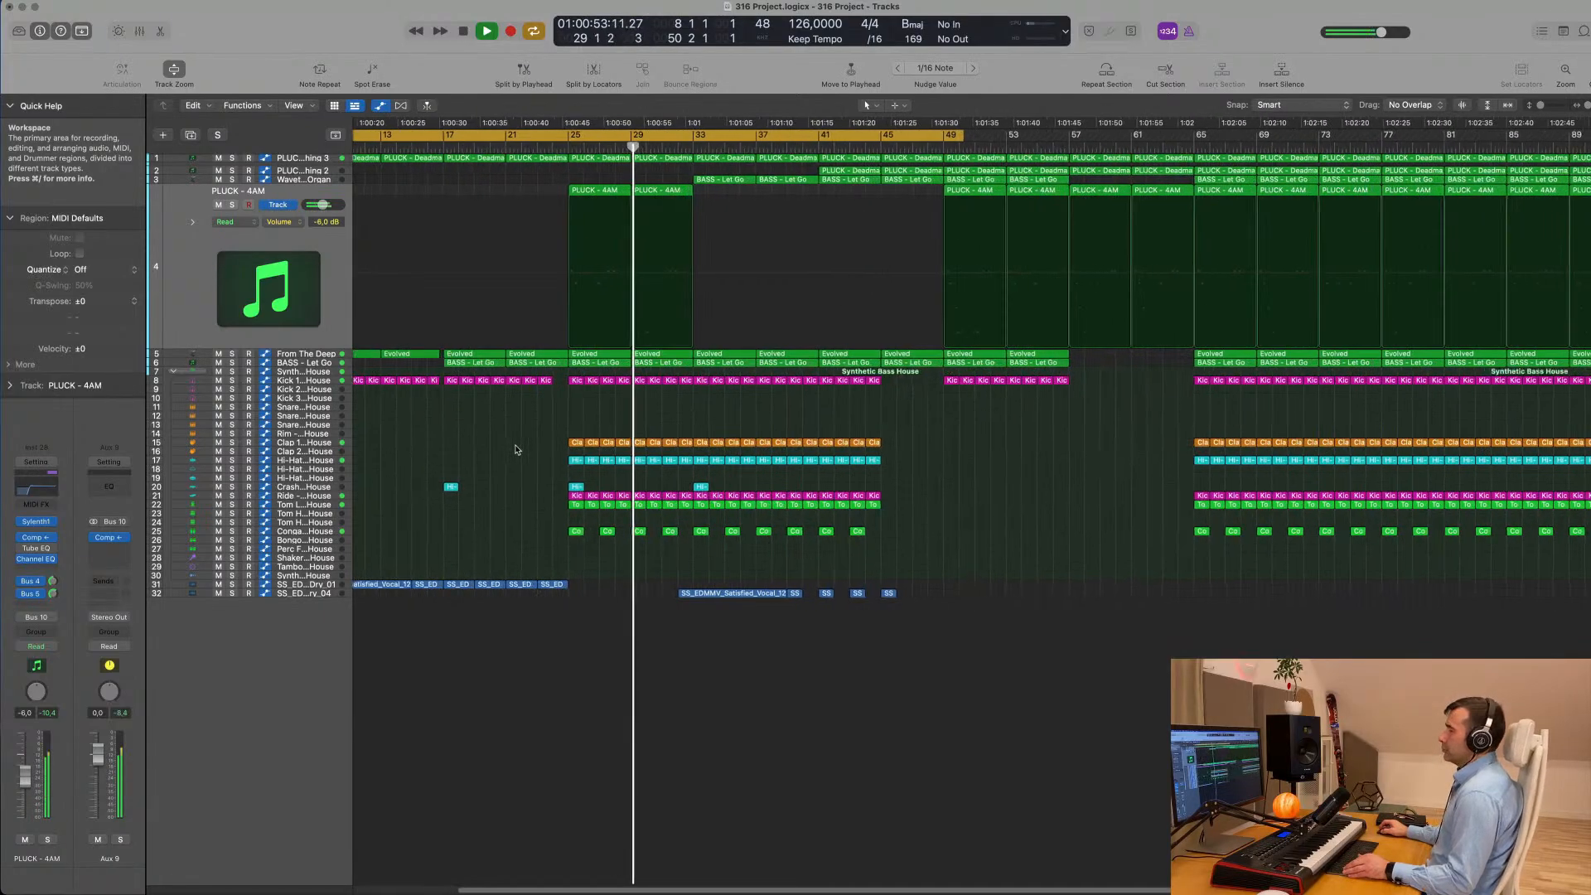
scroll(517, 450, down, 5)
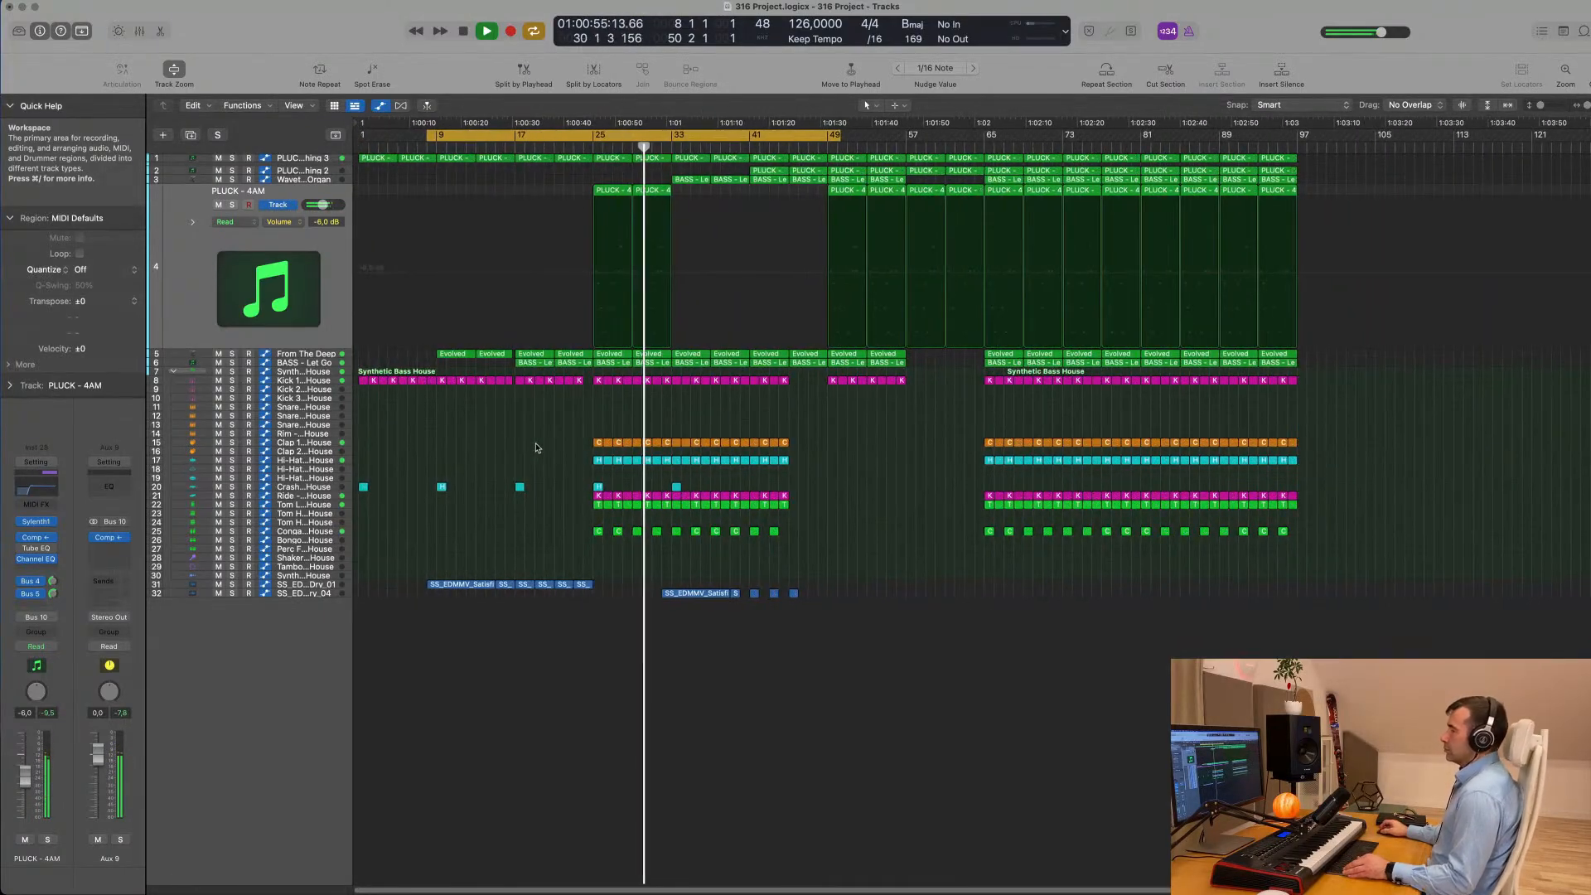
scroll(537, 448, up, 2)
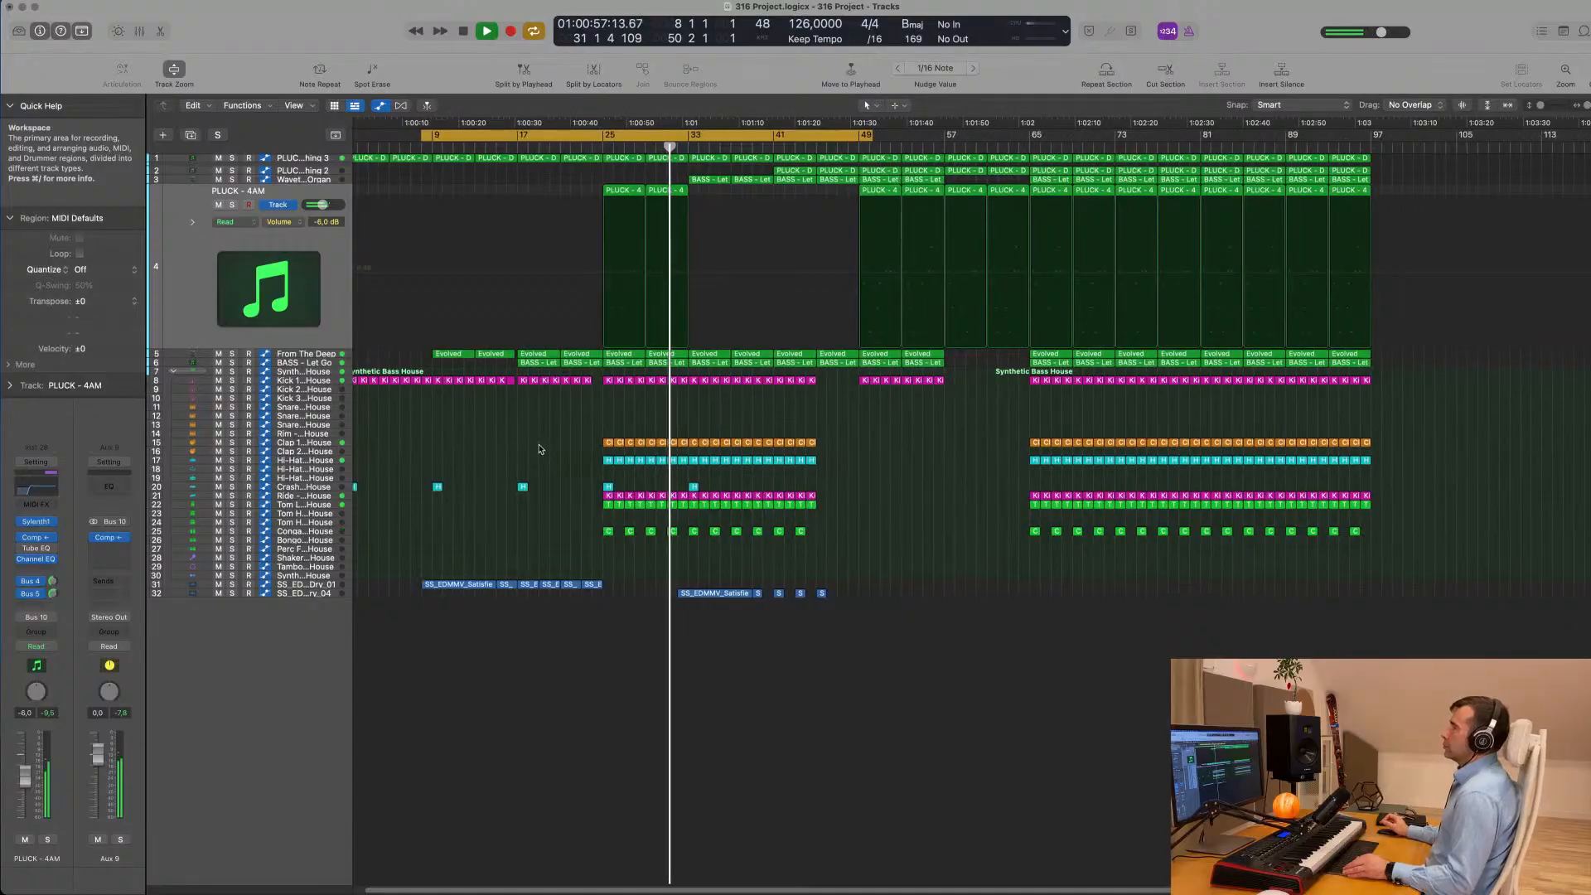
scroll(539, 449, up, 5)
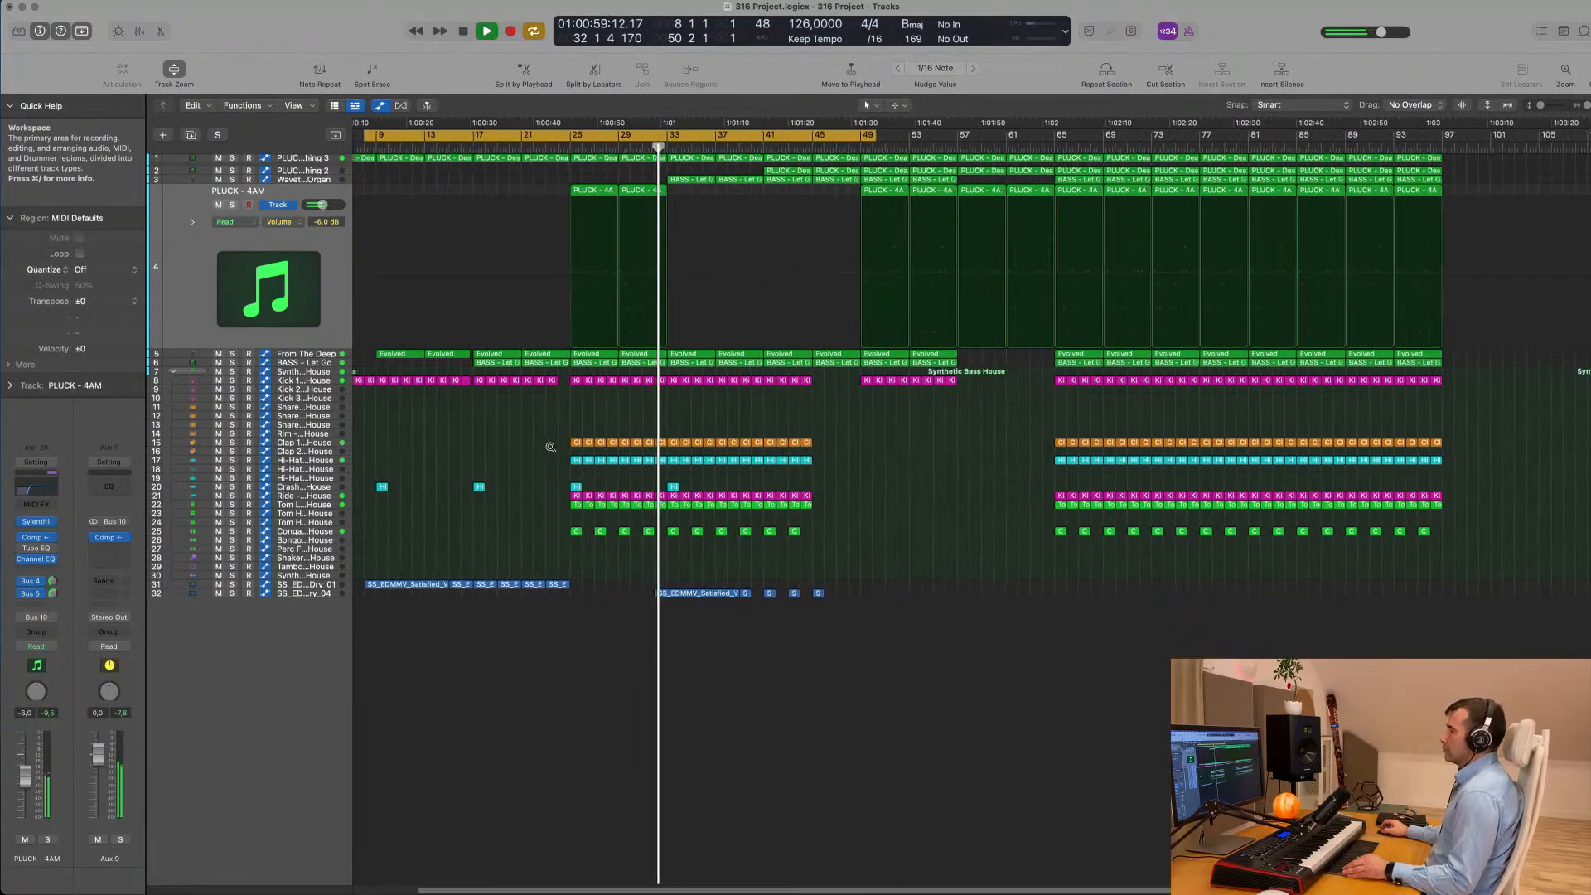
scroll(549, 447, up, 2)
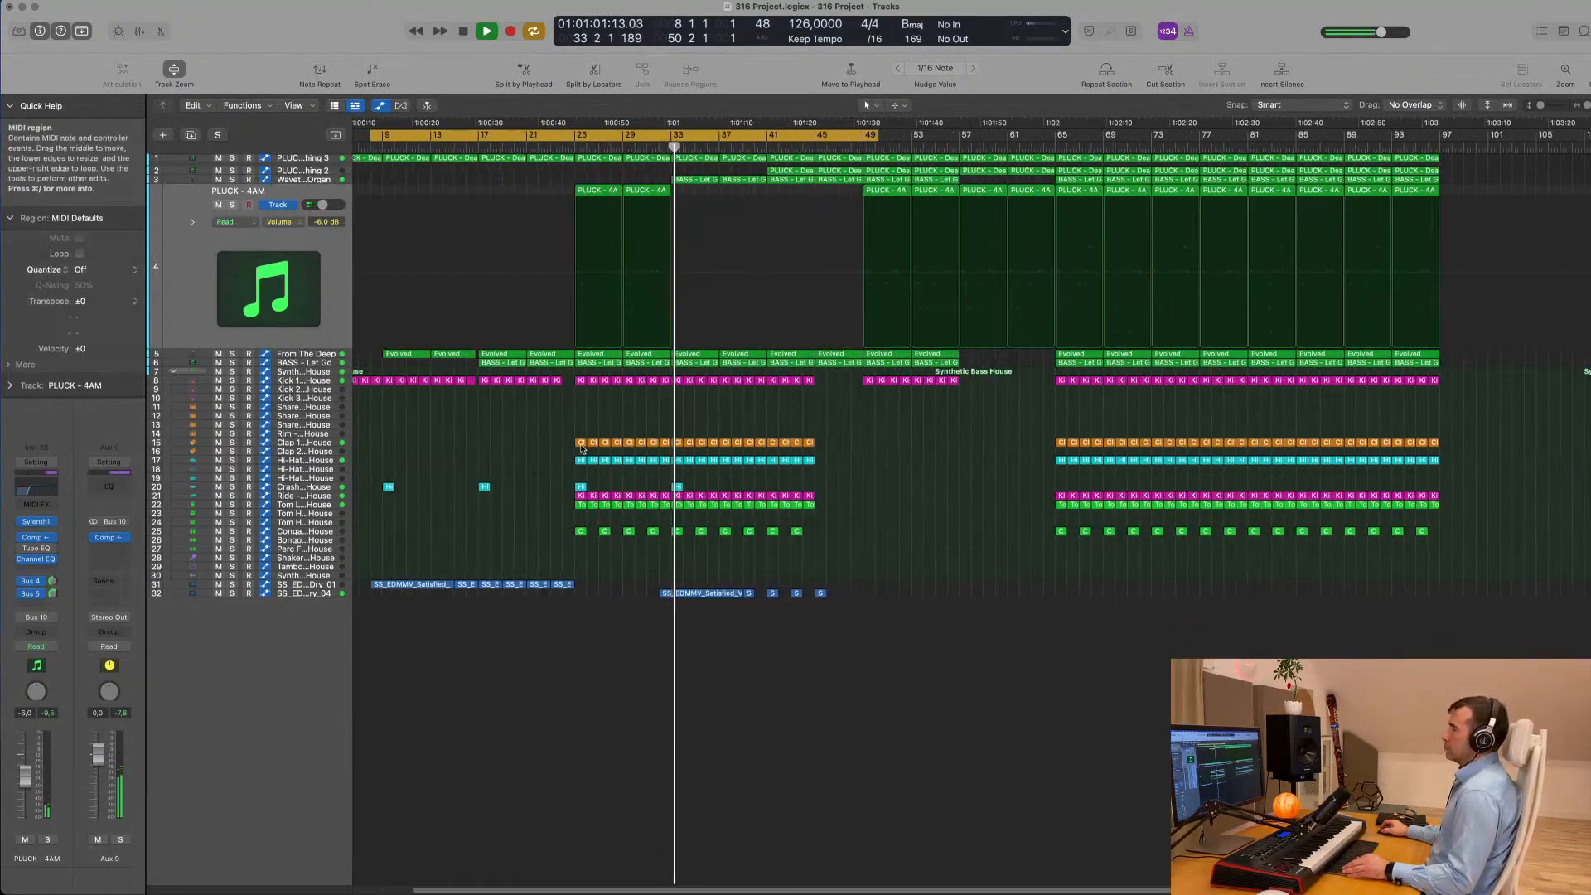
scroll(654, 424, down, 2)
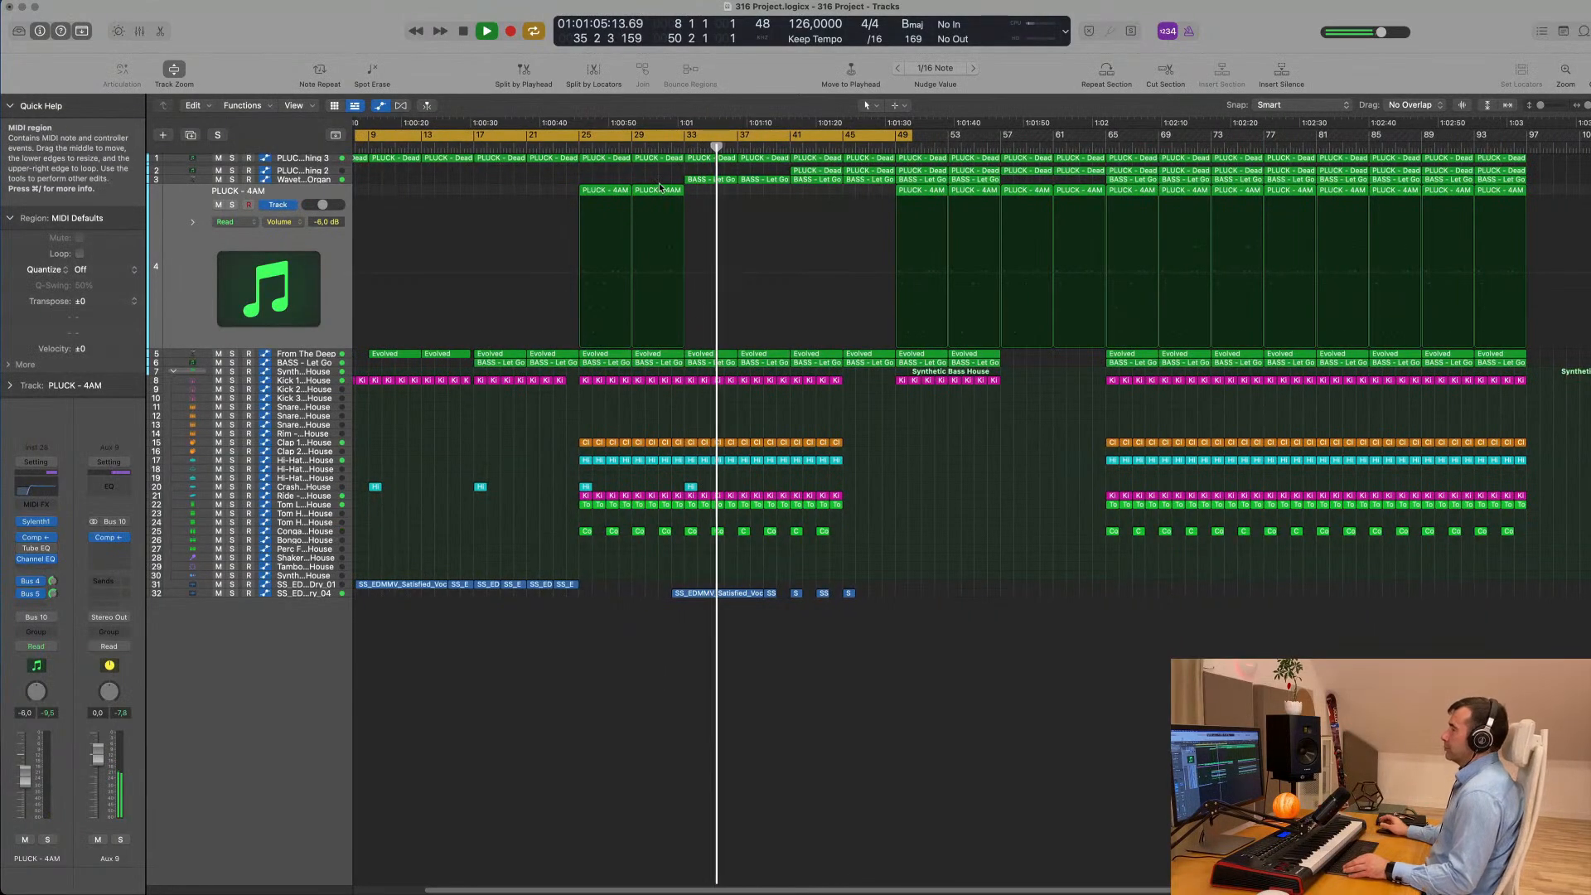
- On the PLUCK - Deadmau5 Thing 3 automation, lower the peak before bar 41 to 2.013 and add a 4.036 point at bar 45
click(303, 159)
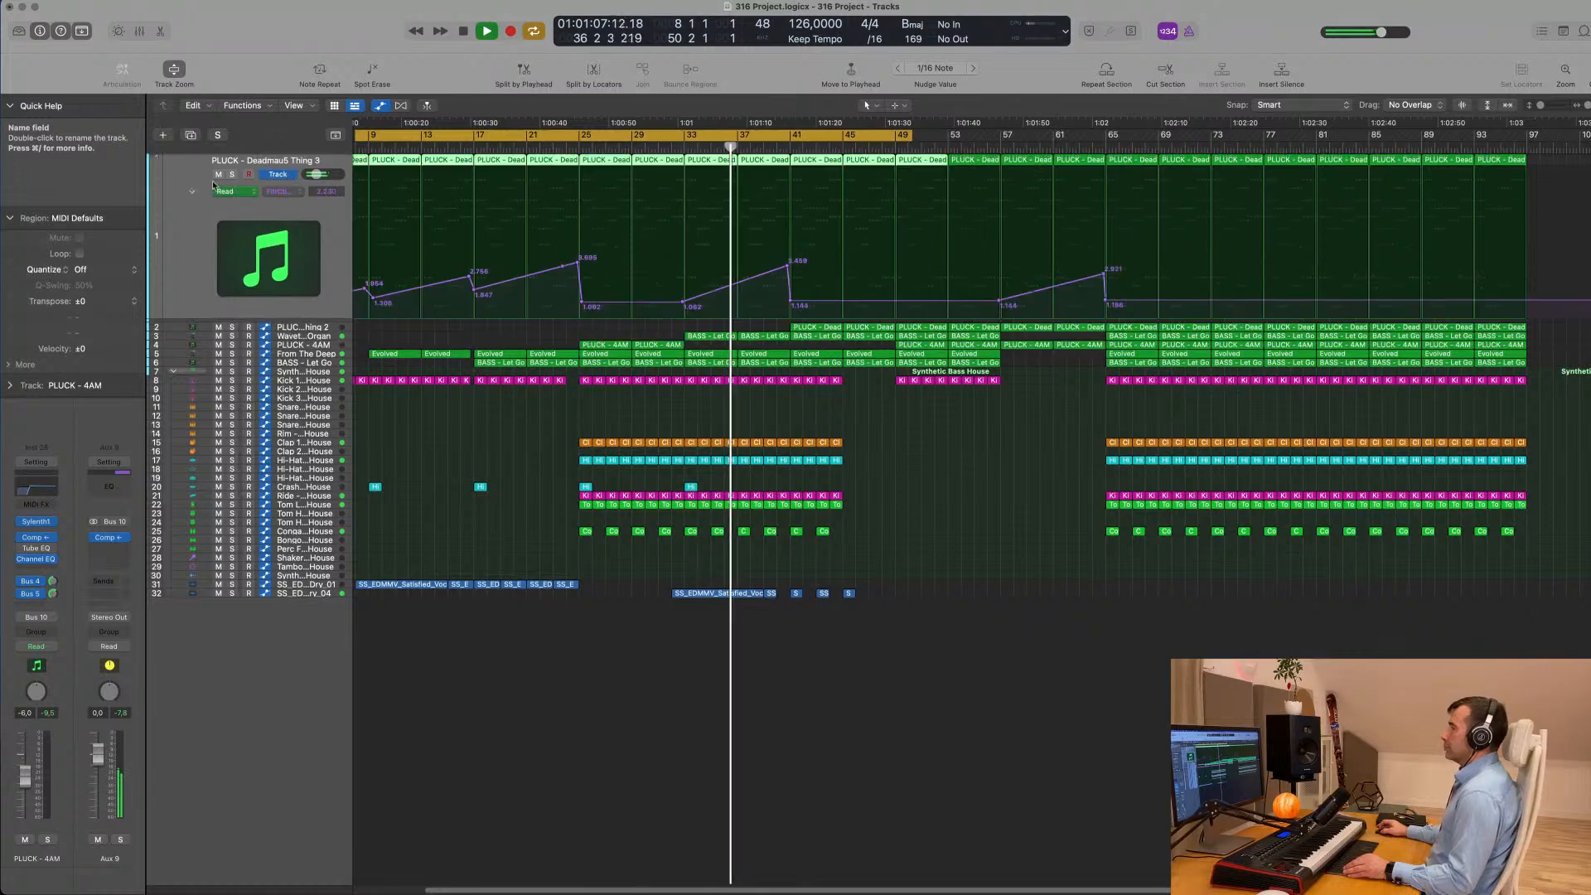
drag(784, 269, 787, 270)
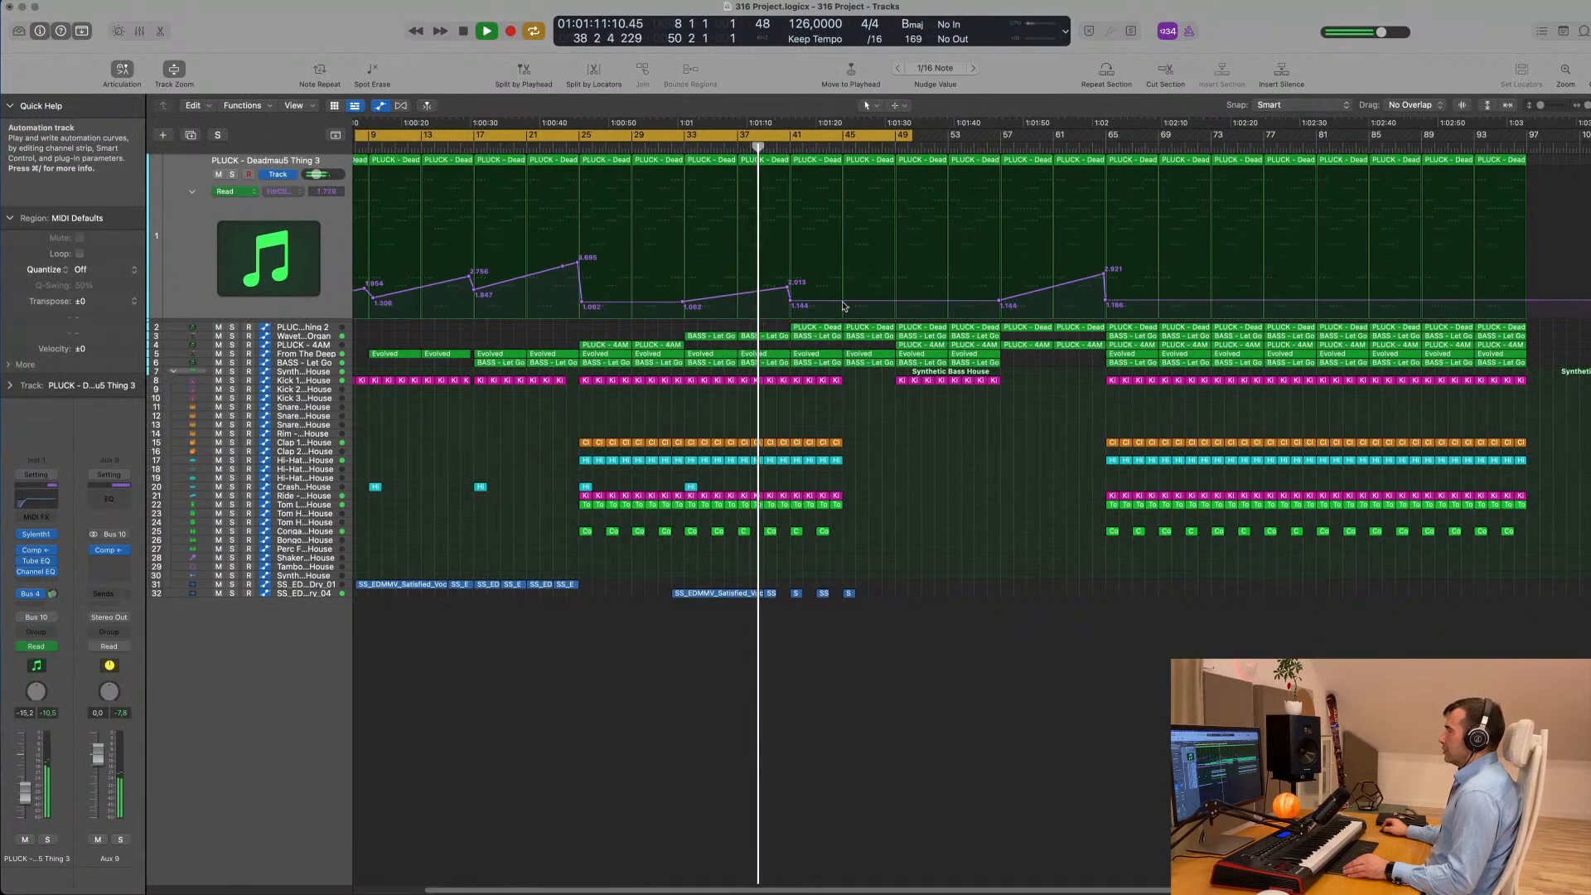
drag(843, 300, 843, 280)
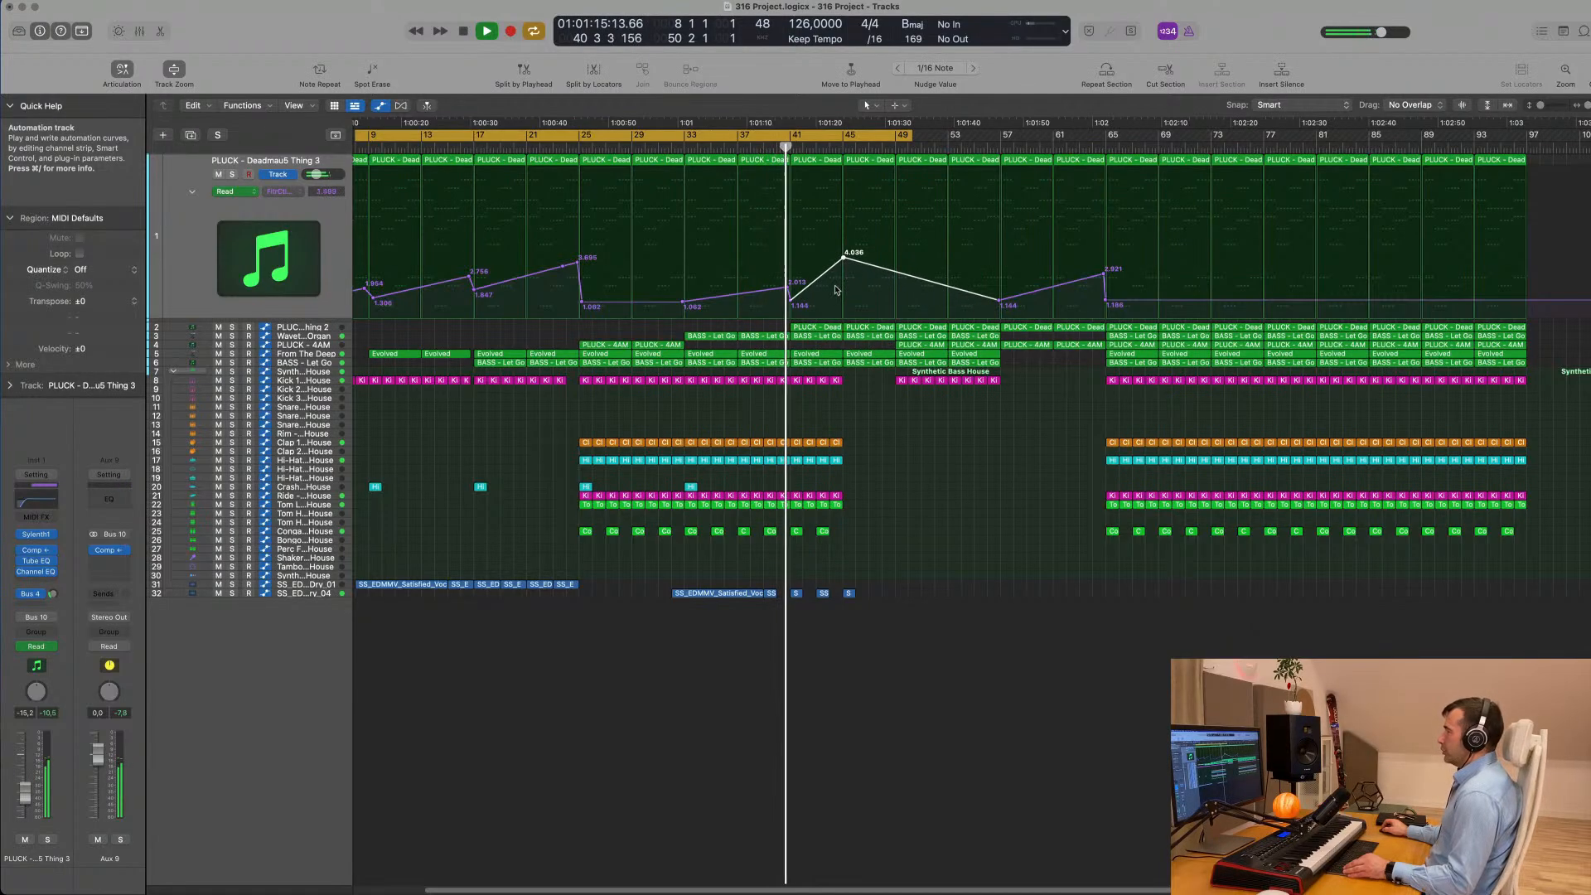
scroll(837, 290, up, 3)
scroll(825, 302, down, 1)
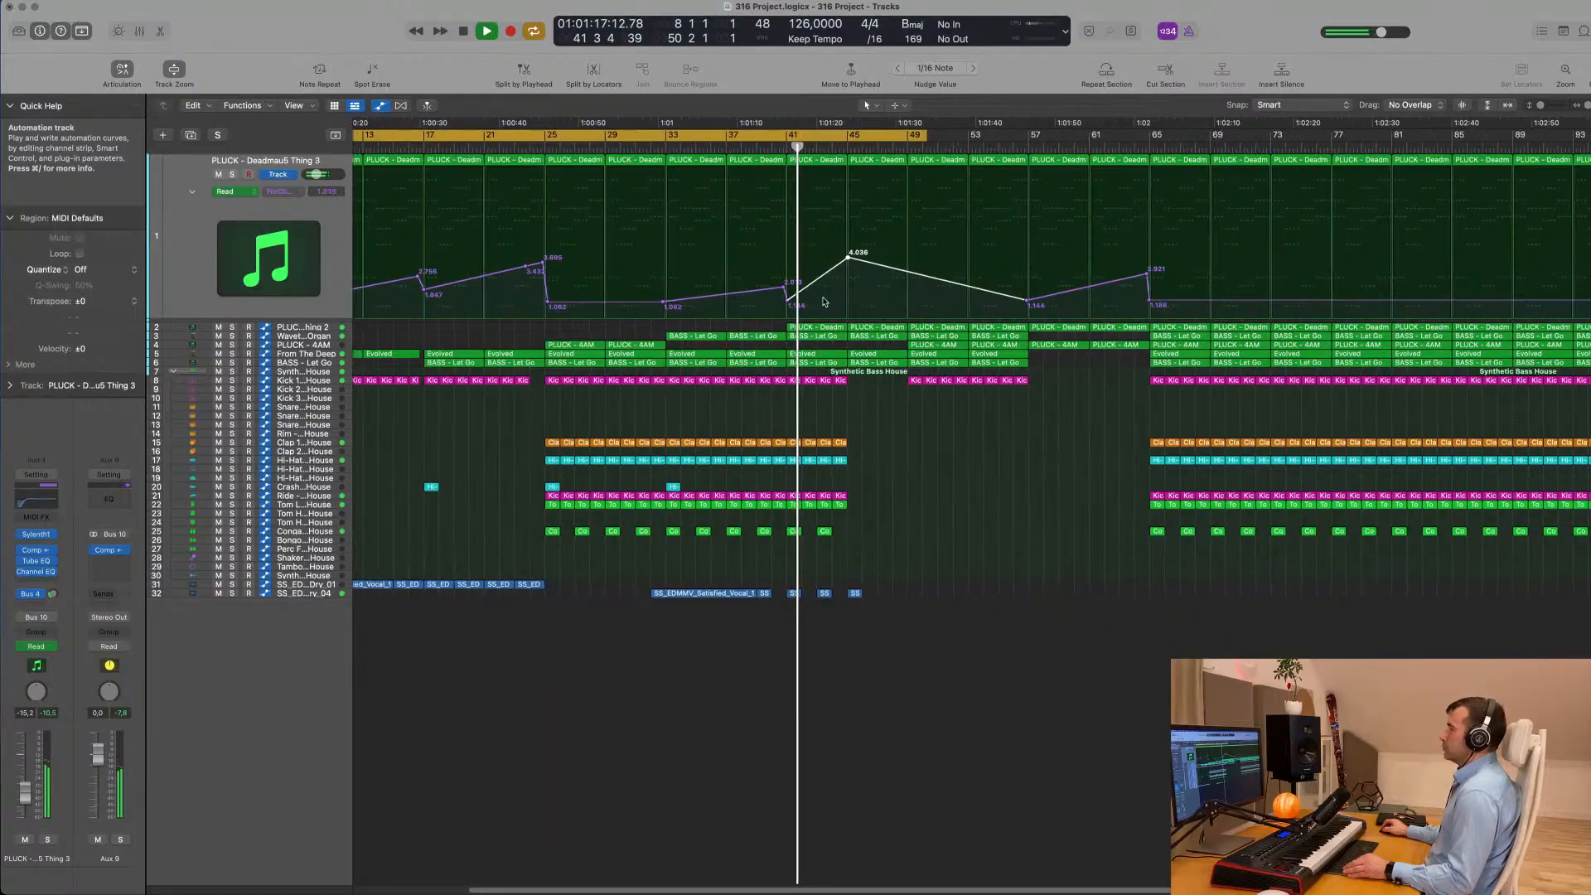
scroll(705, 315, down, 3)
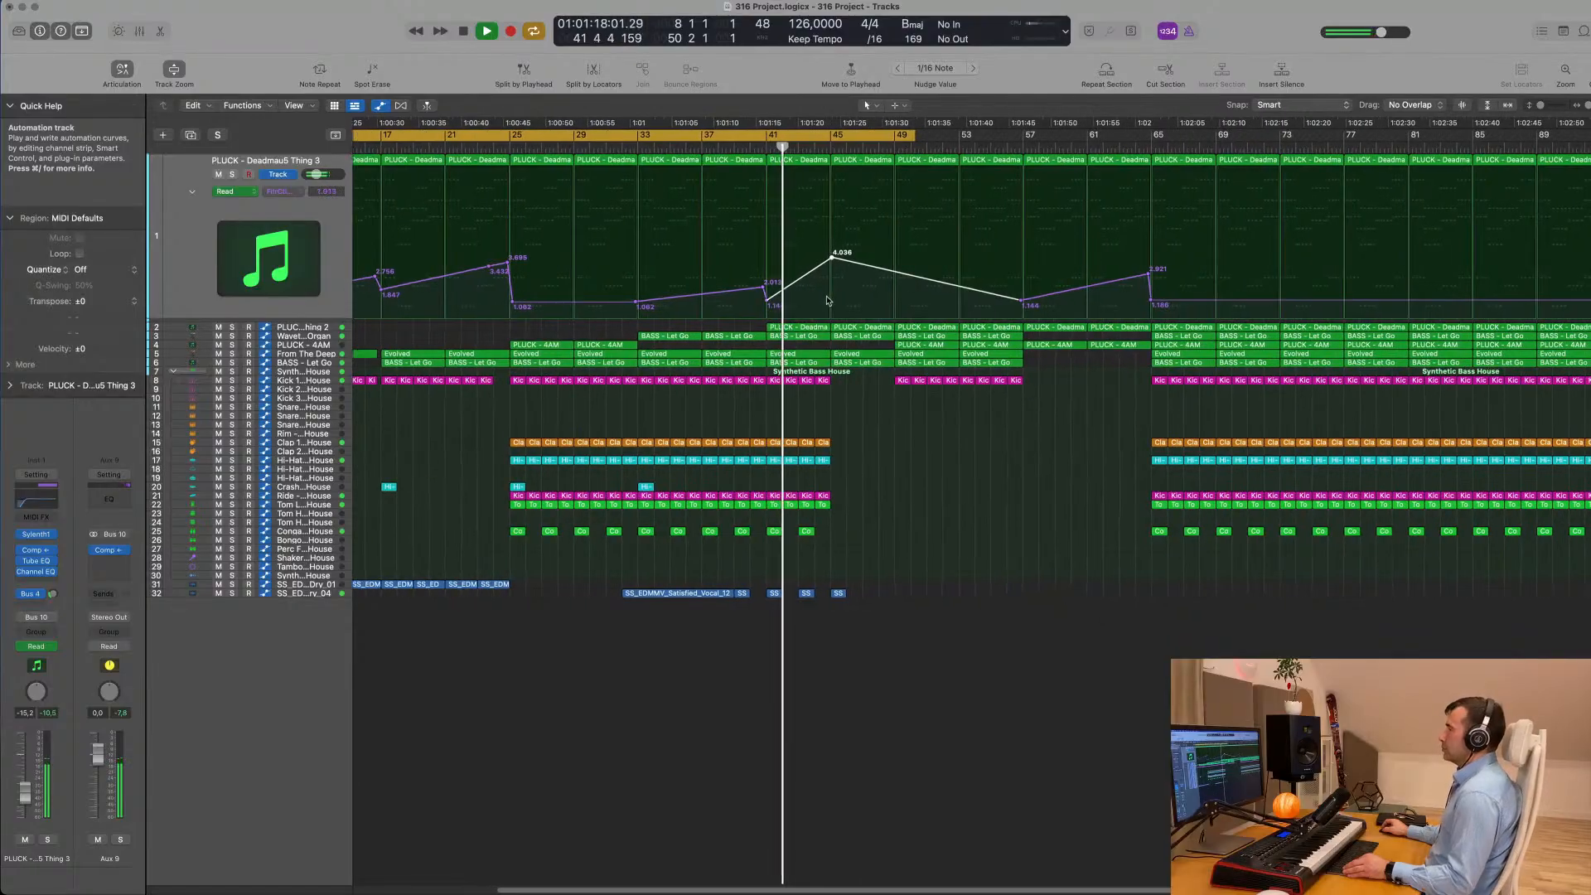
- Select the PLUCK - Deadmau5 Thing 2 track and review its automation around bars 41 to 57 during playback
click(326, 329)
scroll(740, 313, up, 3)
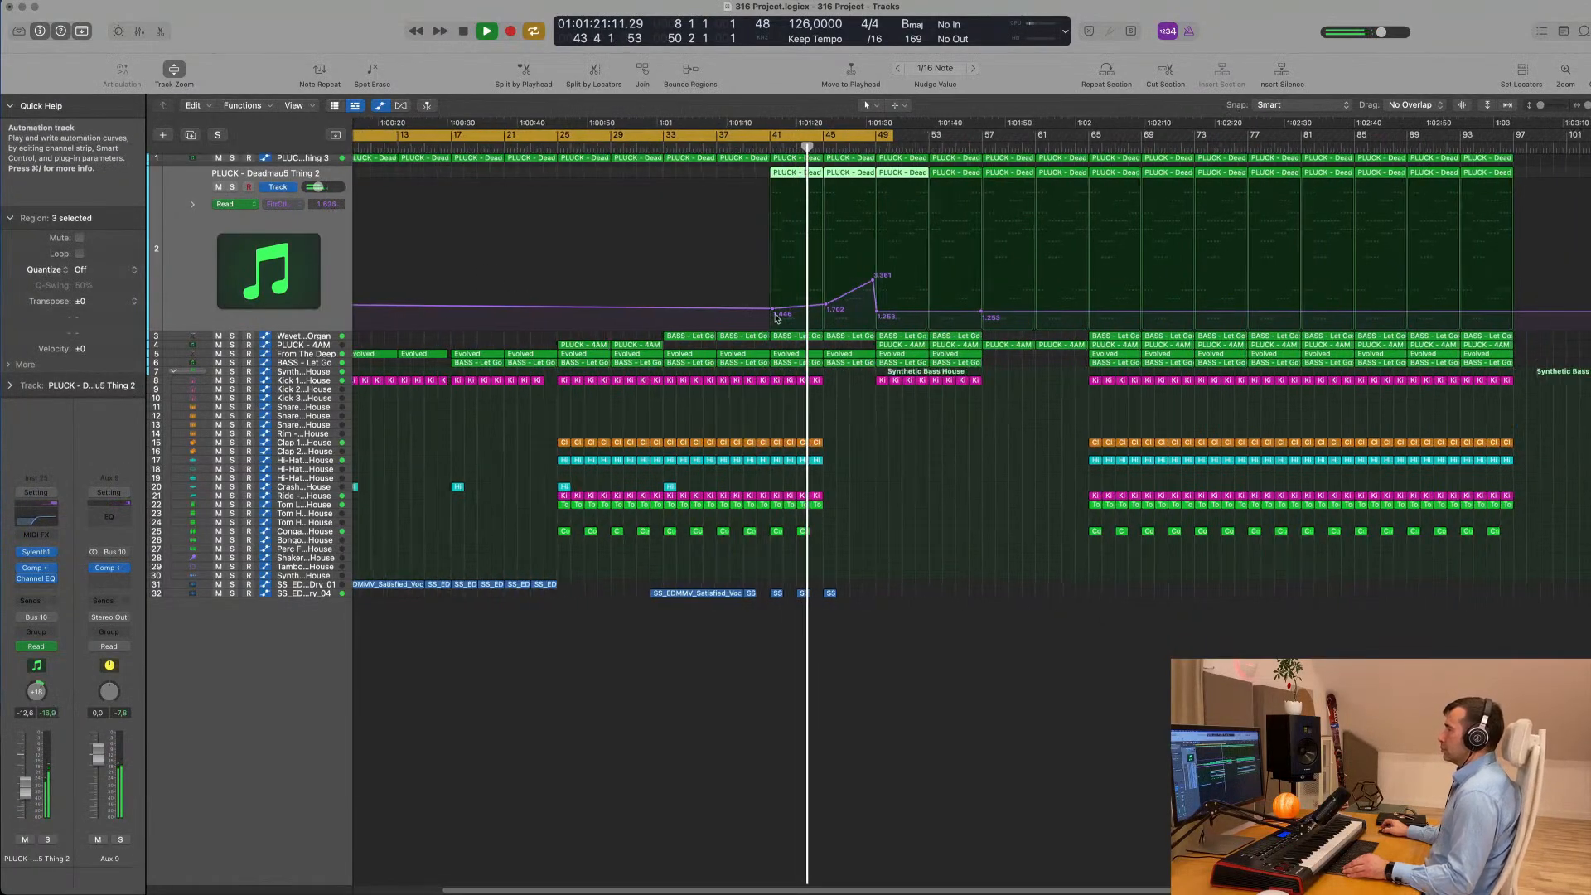
scroll(758, 292, down, 4)
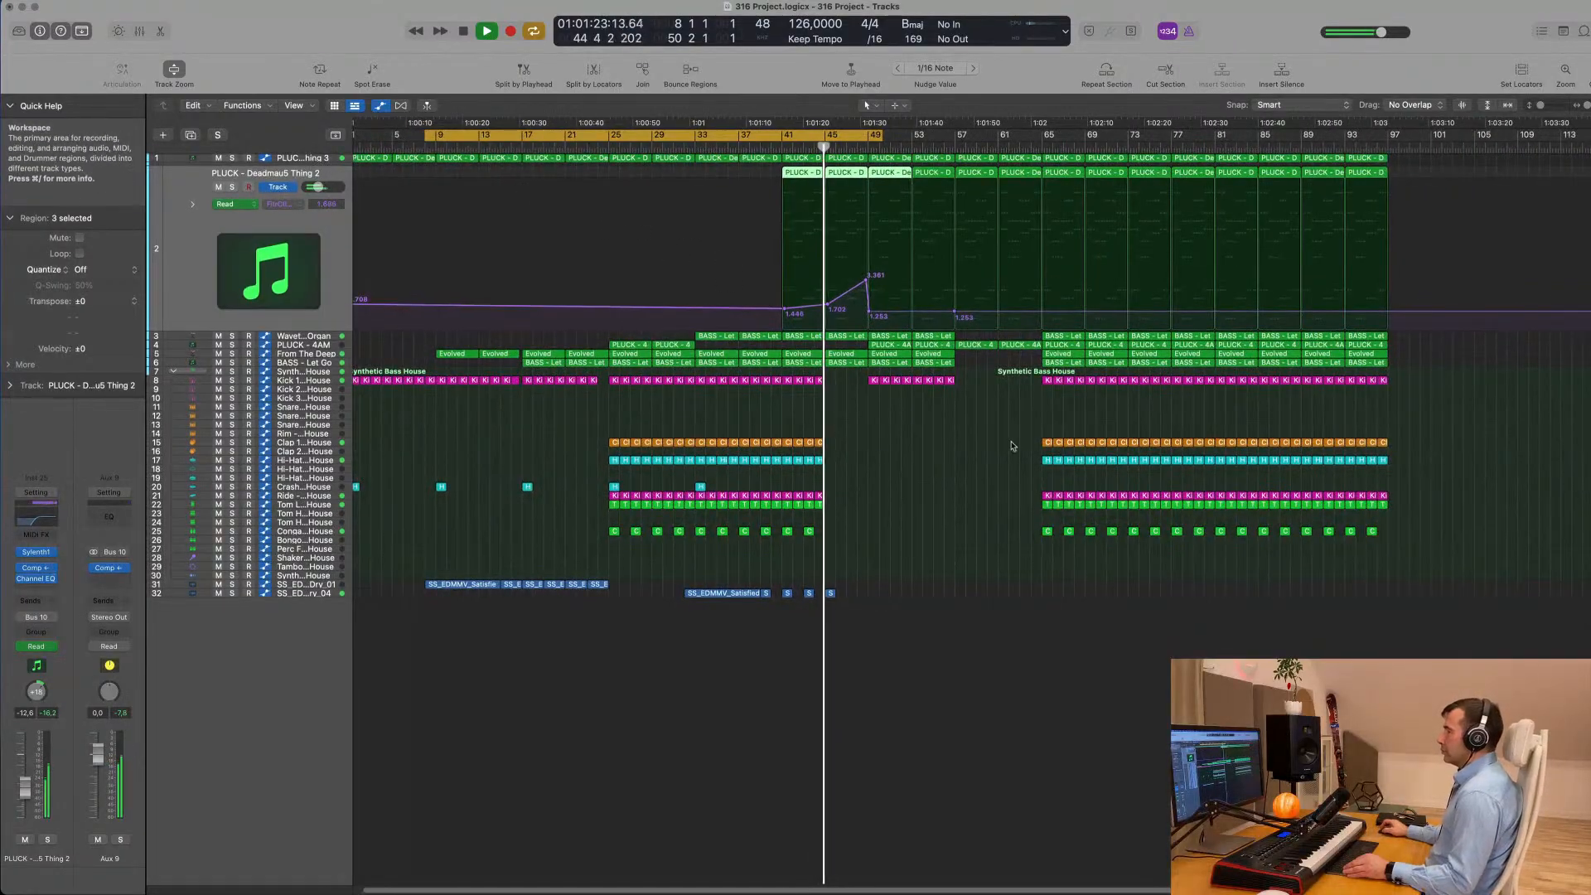
- Select the PLUCK - Deadmau5 Thing 3 track and extend the end of the cycle range to bar 57
click(324, 163)
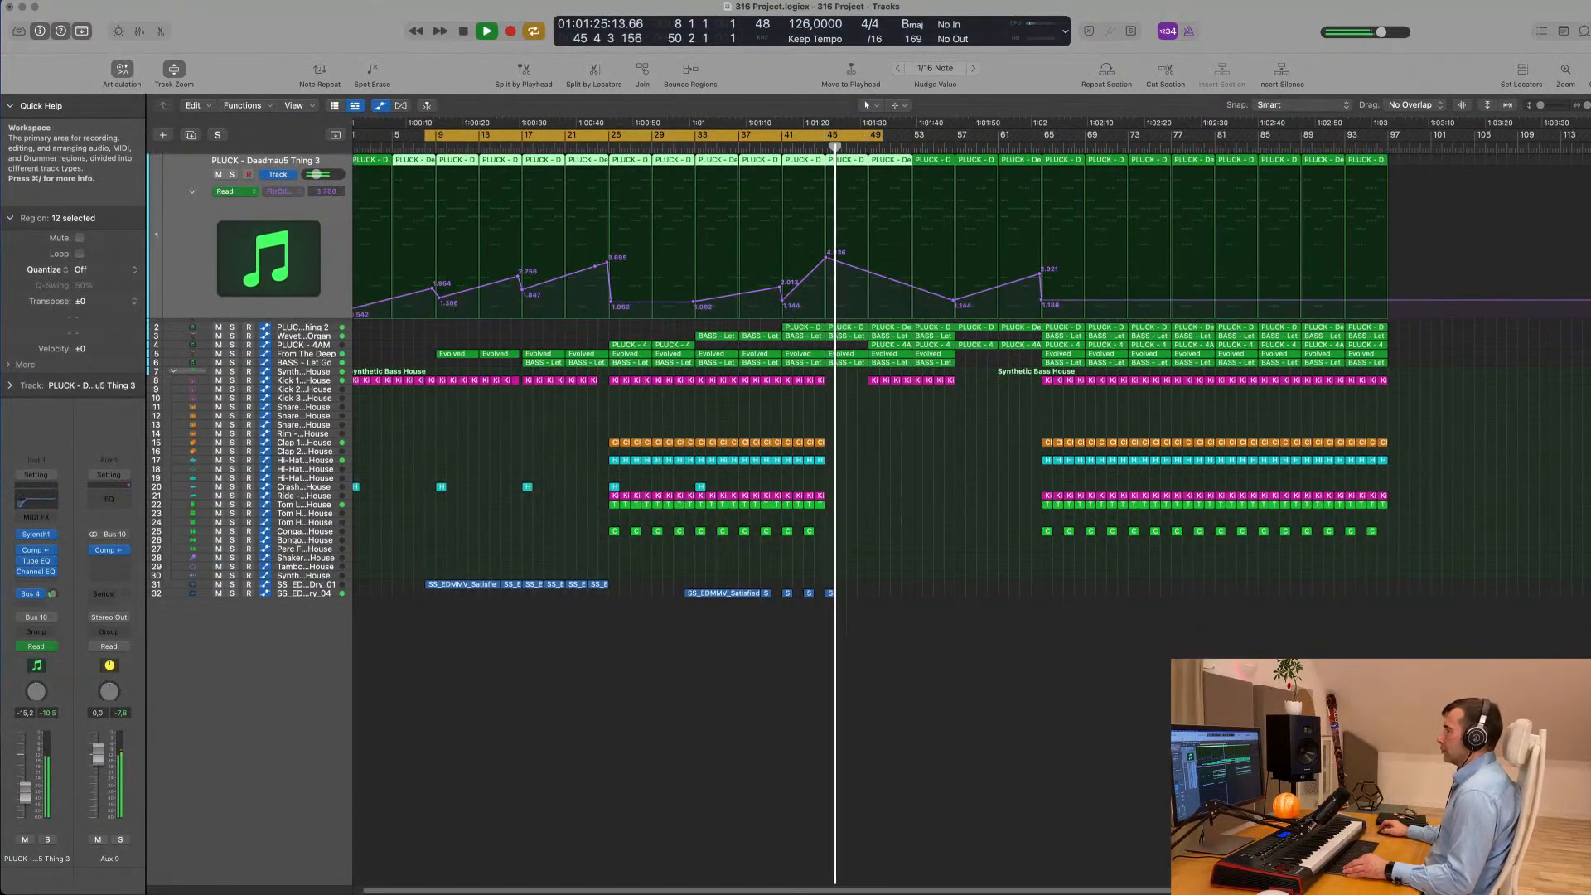
scroll(1047, 433, up, 2)
scroll(1082, 319, down, 1)
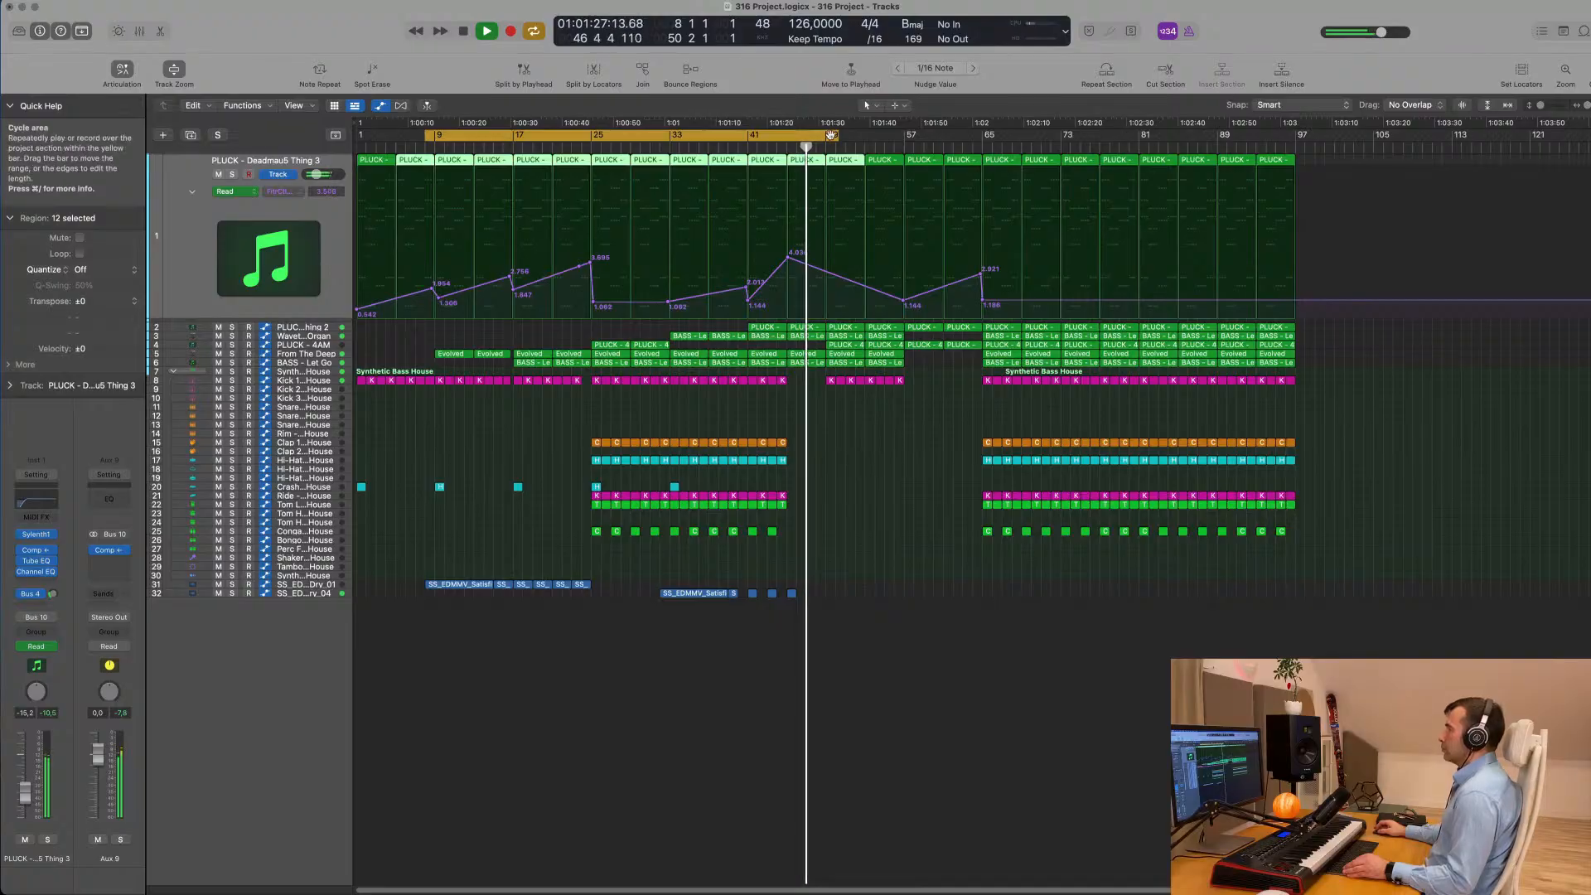
drag(835, 136, 906, 144)
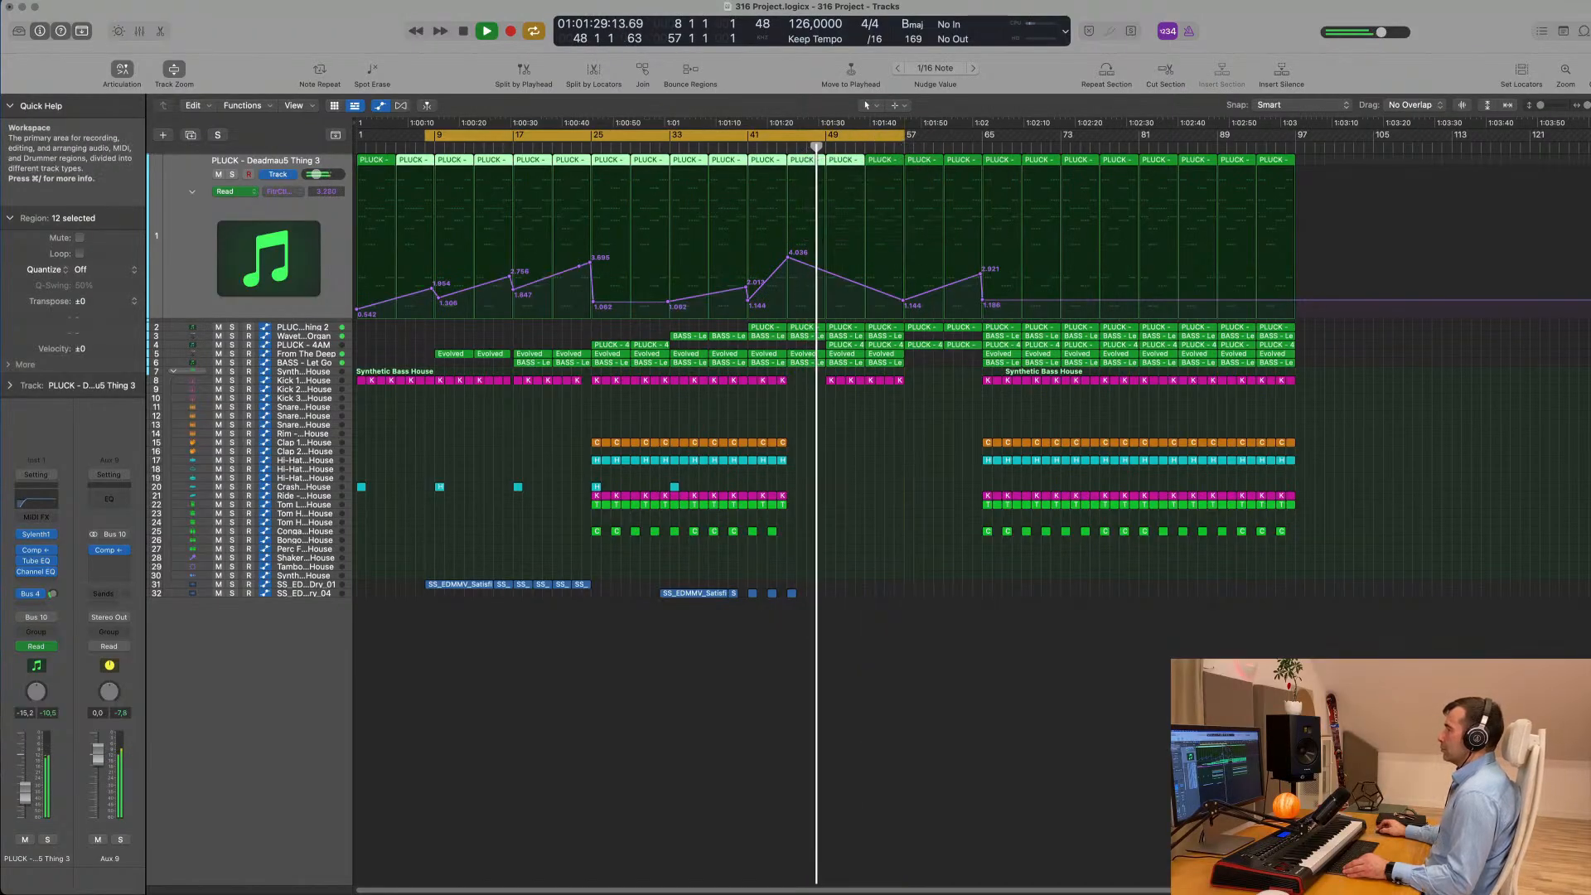
- Copy the six Satisfied vocal regions on track 31 from the first build-up so they start at bar 57
scroll(984, 463, up, 2)
scroll(985, 462, down, 3)
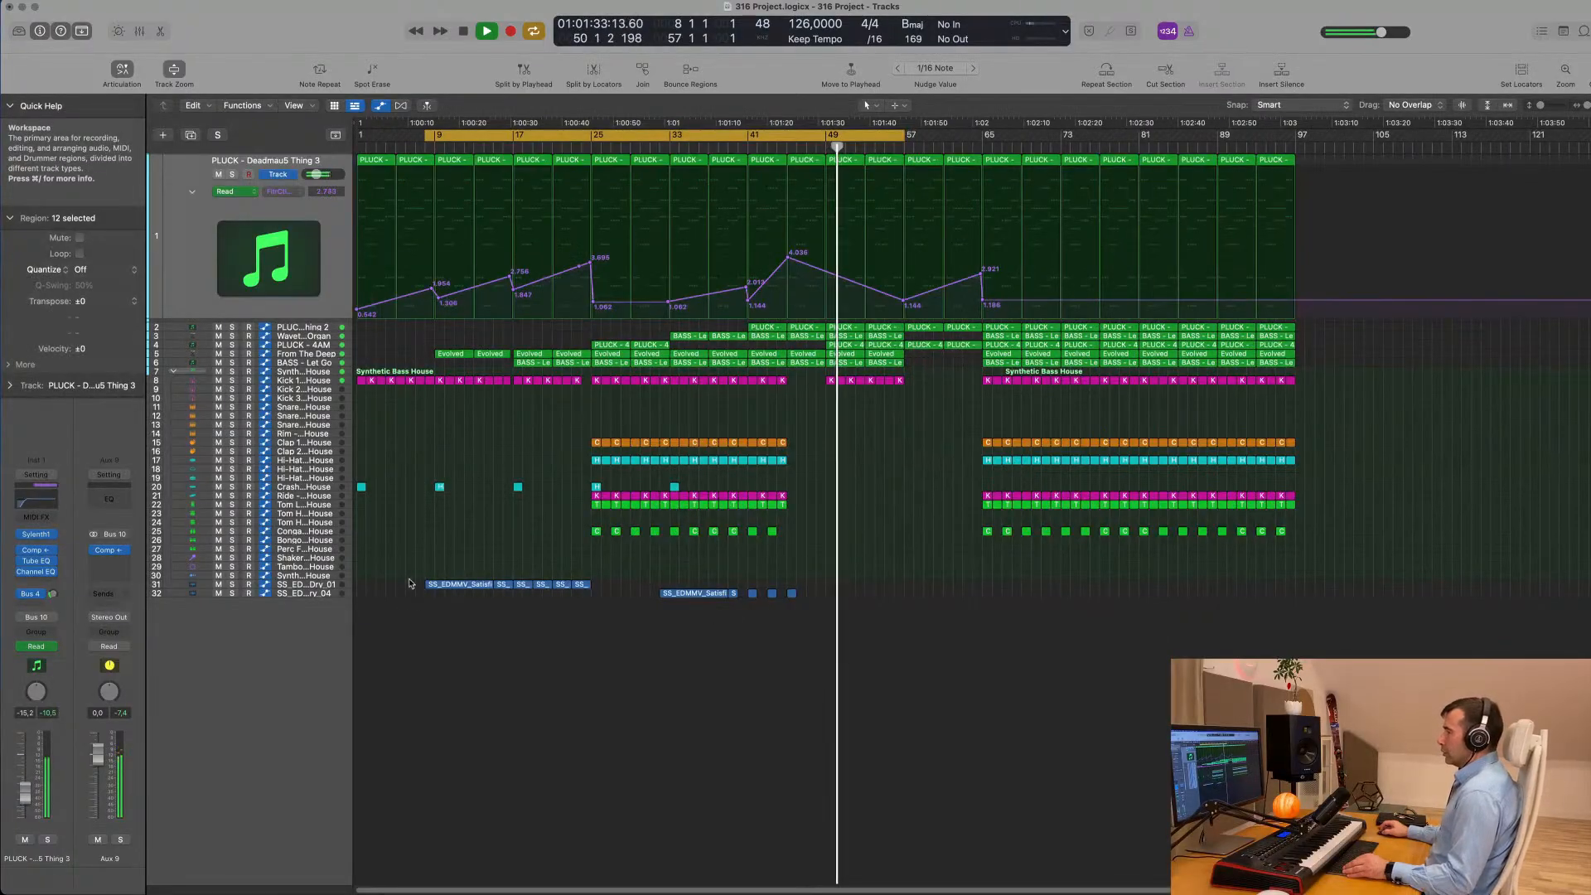
drag(582, 588, 939, 585)
scroll(918, 492, up, 6)
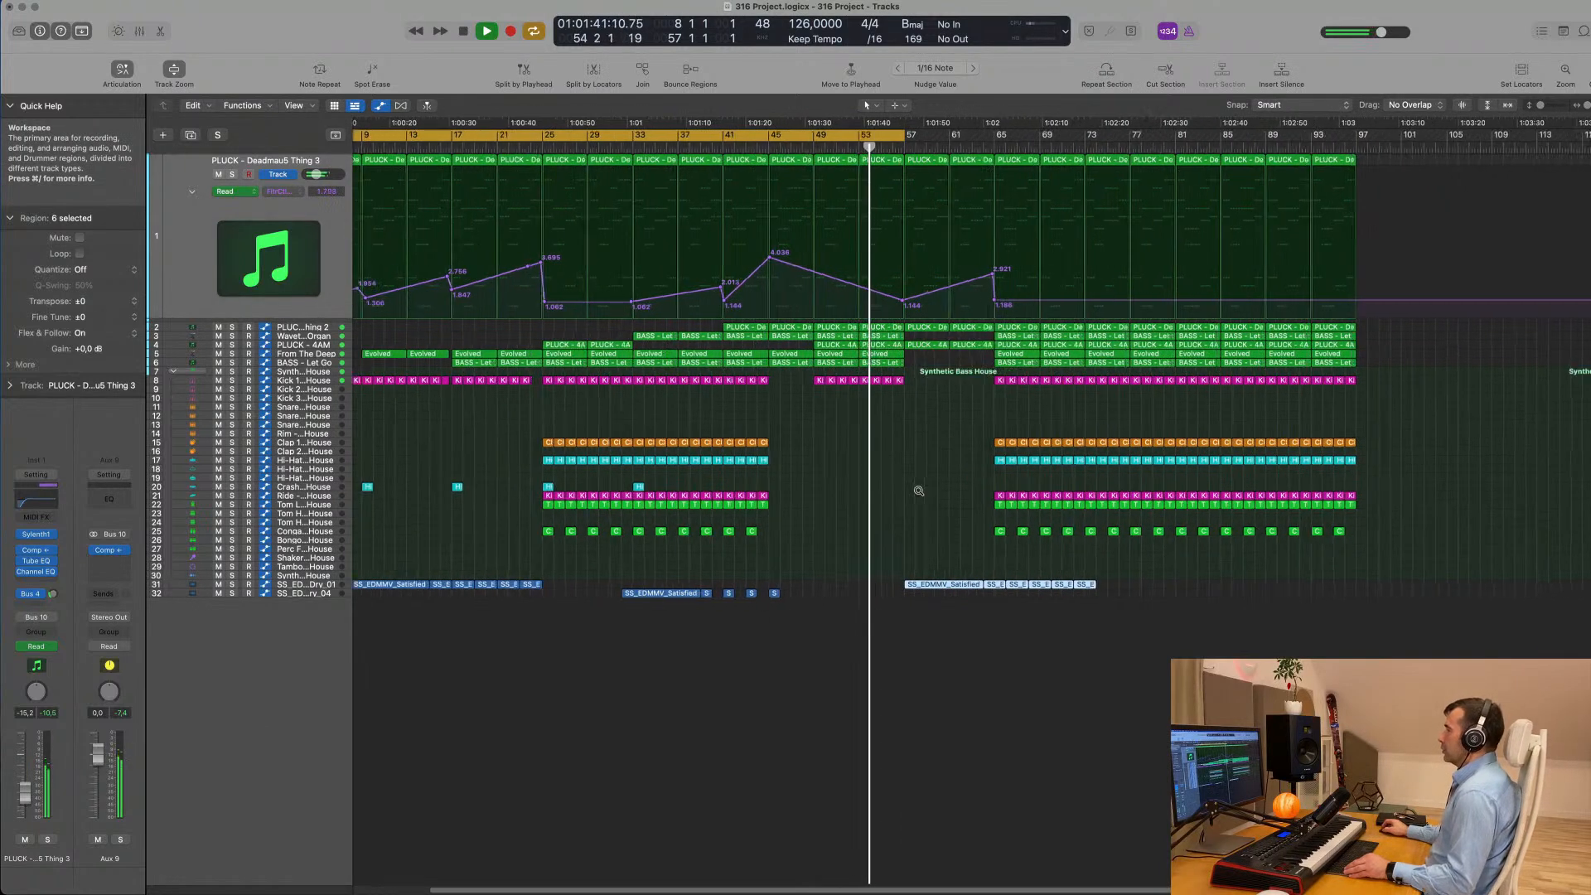
scroll(919, 491, up, 2)
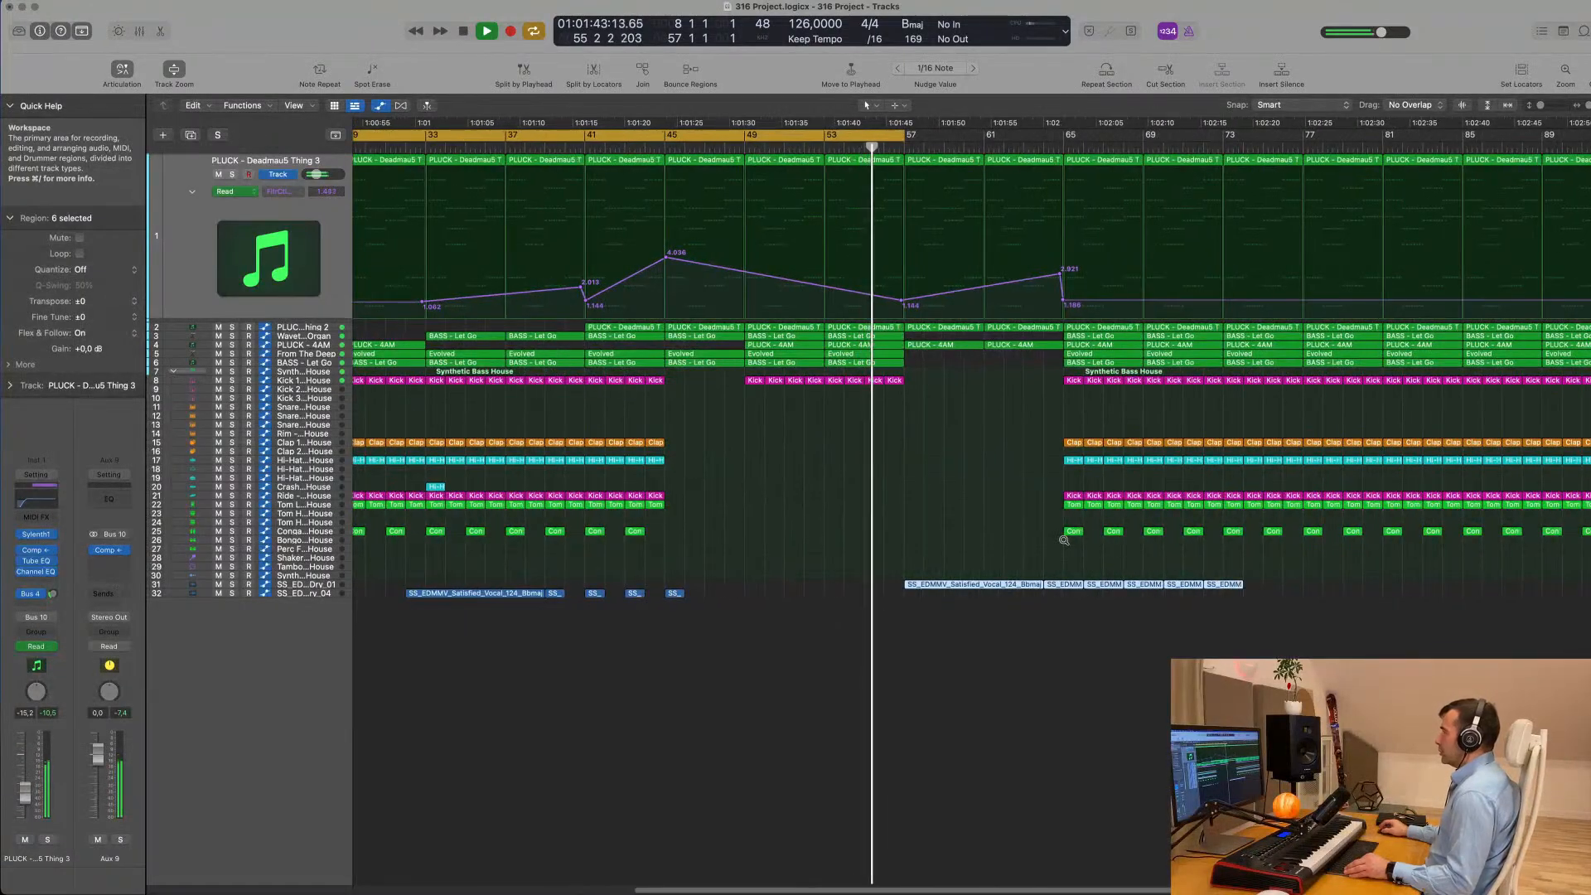
scroll(1064, 540, down, 5)
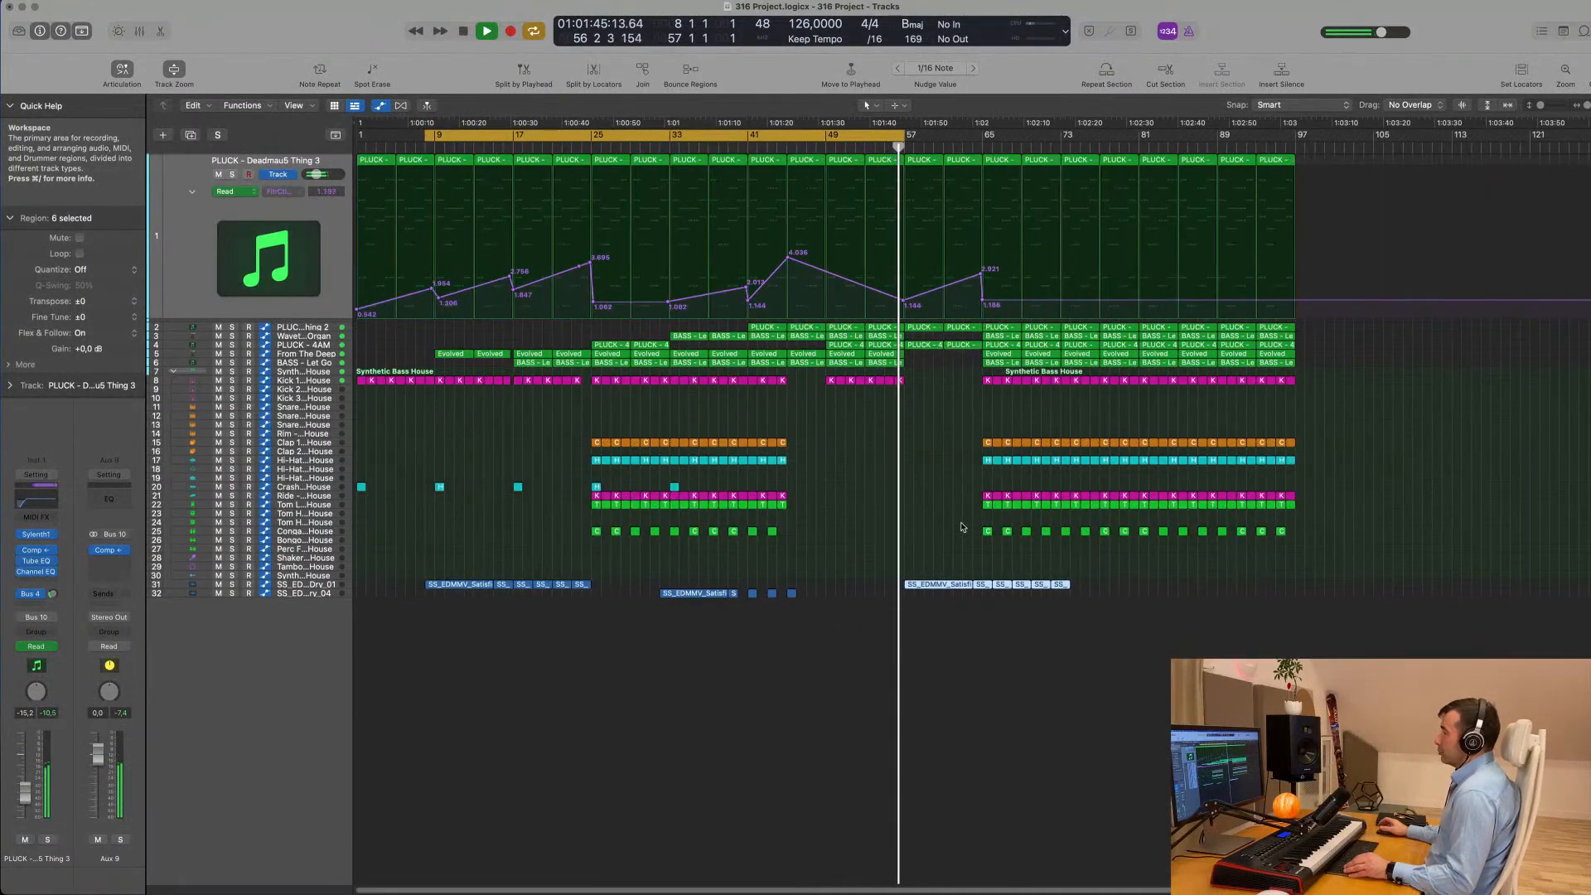
- Set the cycle range from bar 57 to bar 106 and play the second build-up with the copied vocals
drag(822, 135, 1305, 152)
key(space)
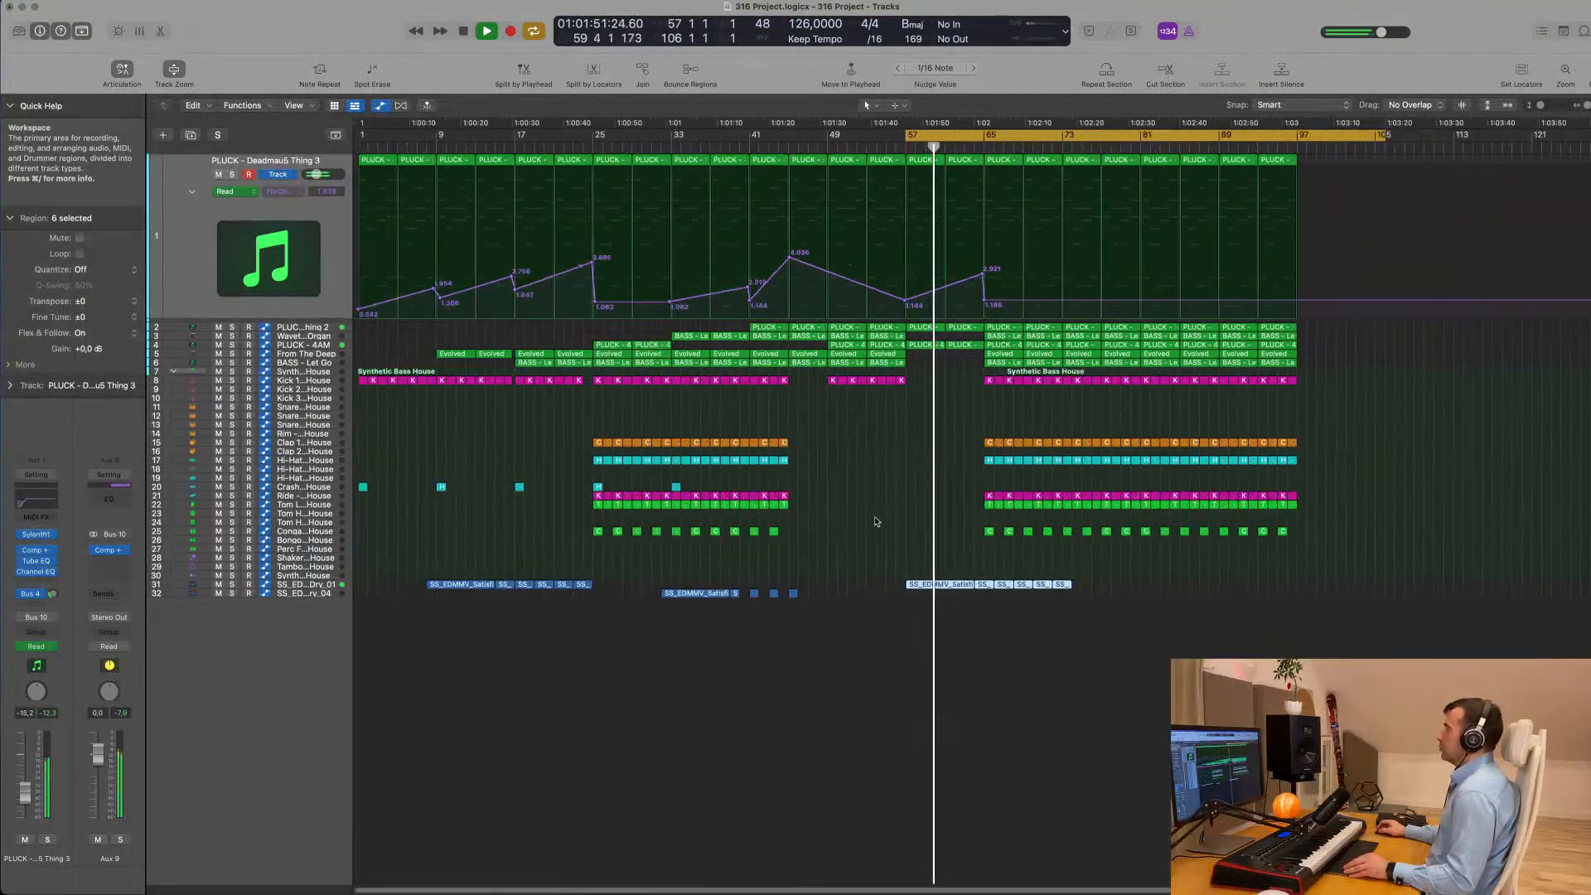
scroll(877, 520, up, 5)
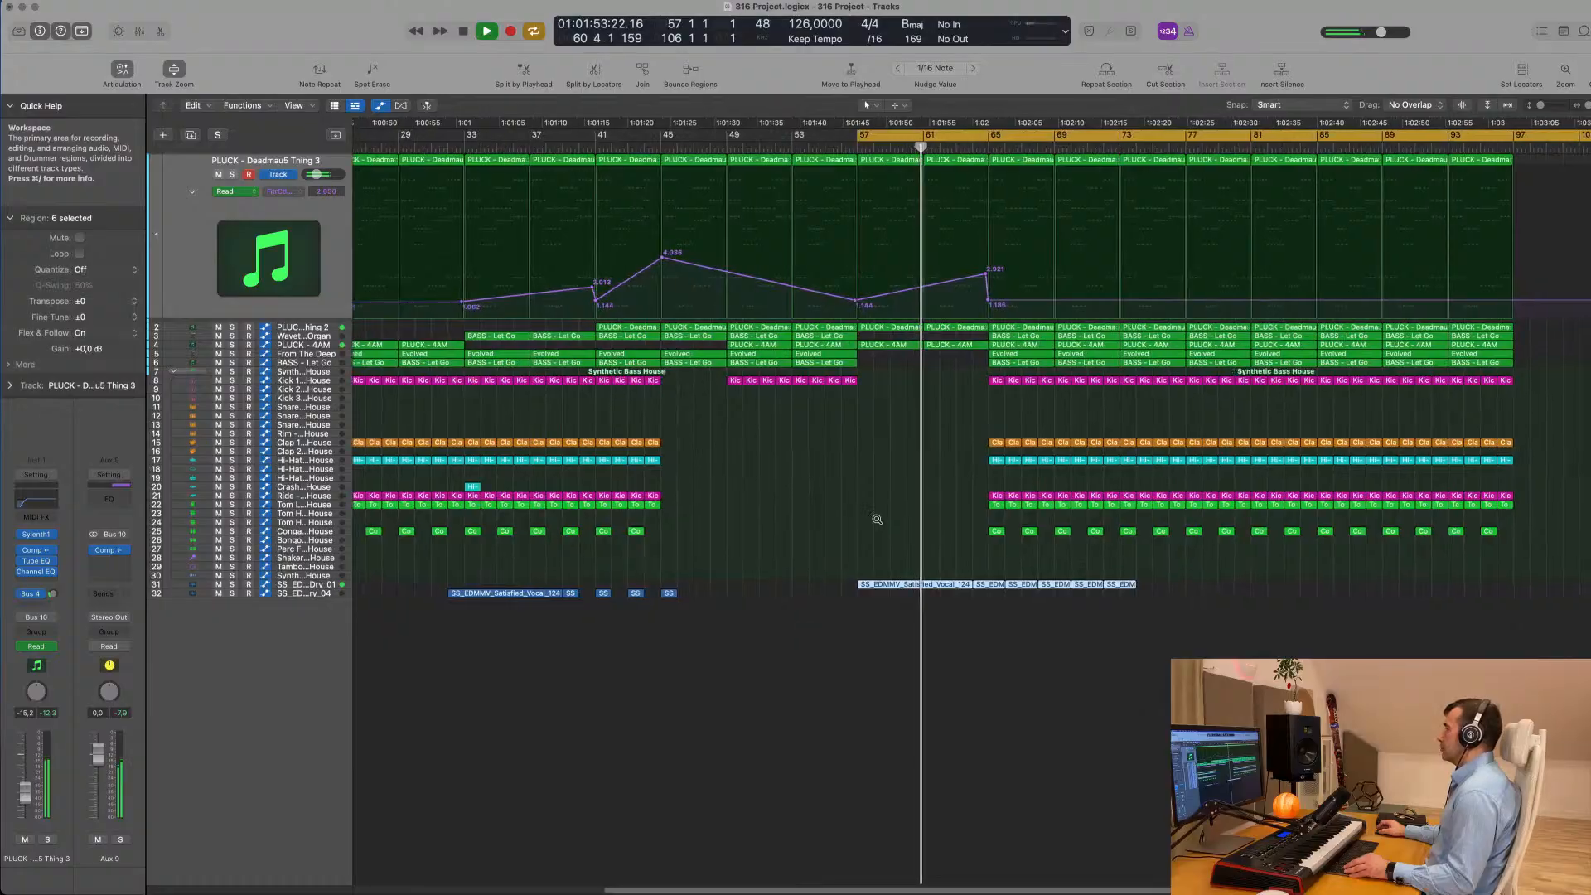
scroll(876, 522, down, 3)
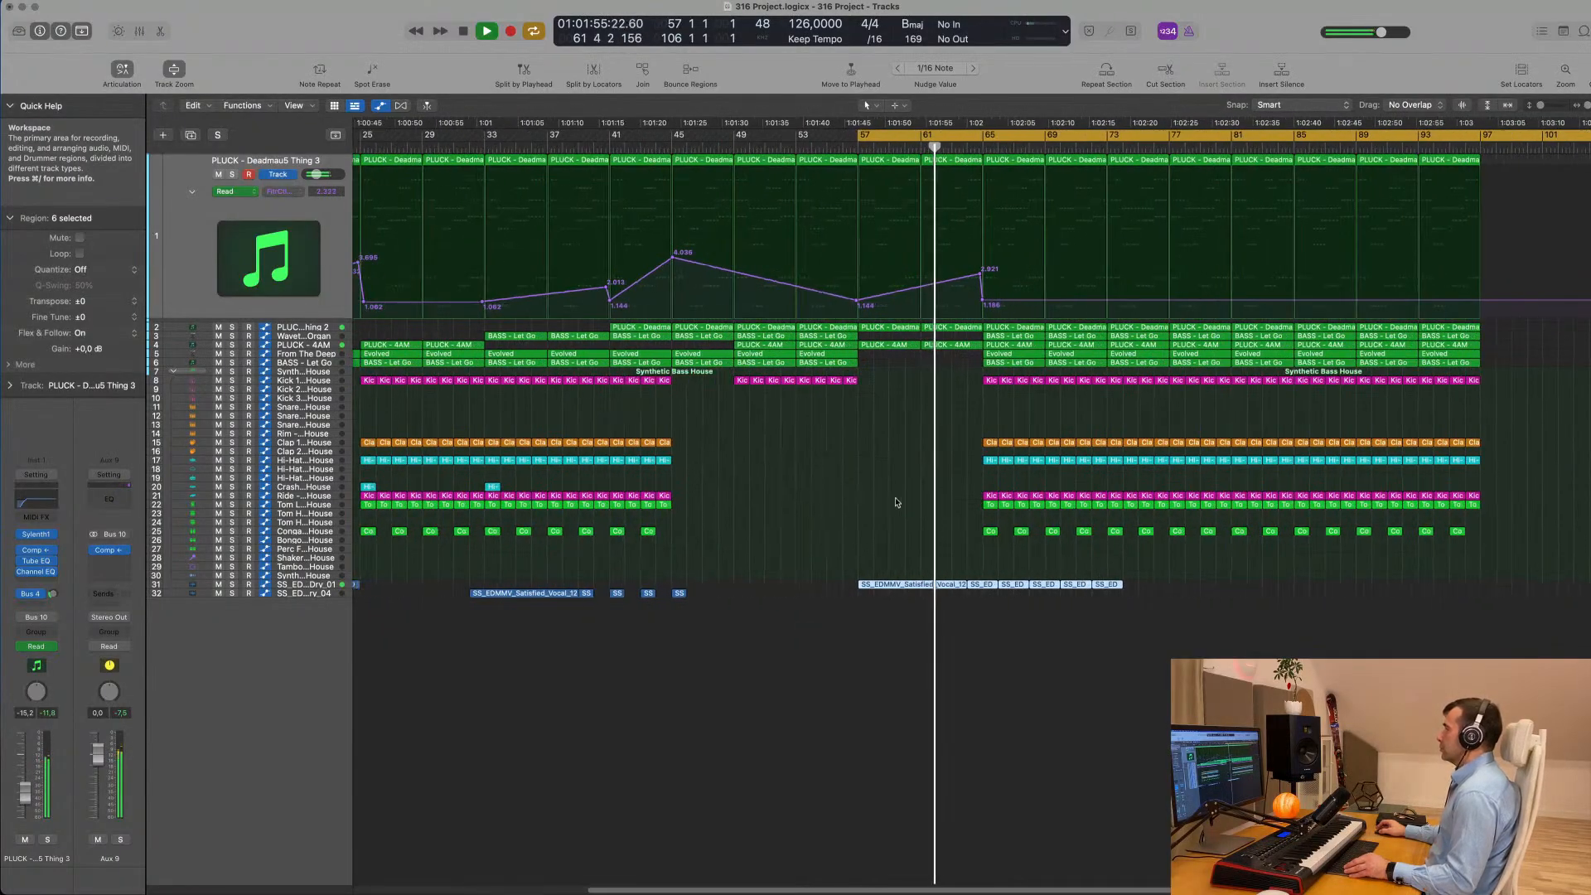
scroll(897, 502, up, 5)
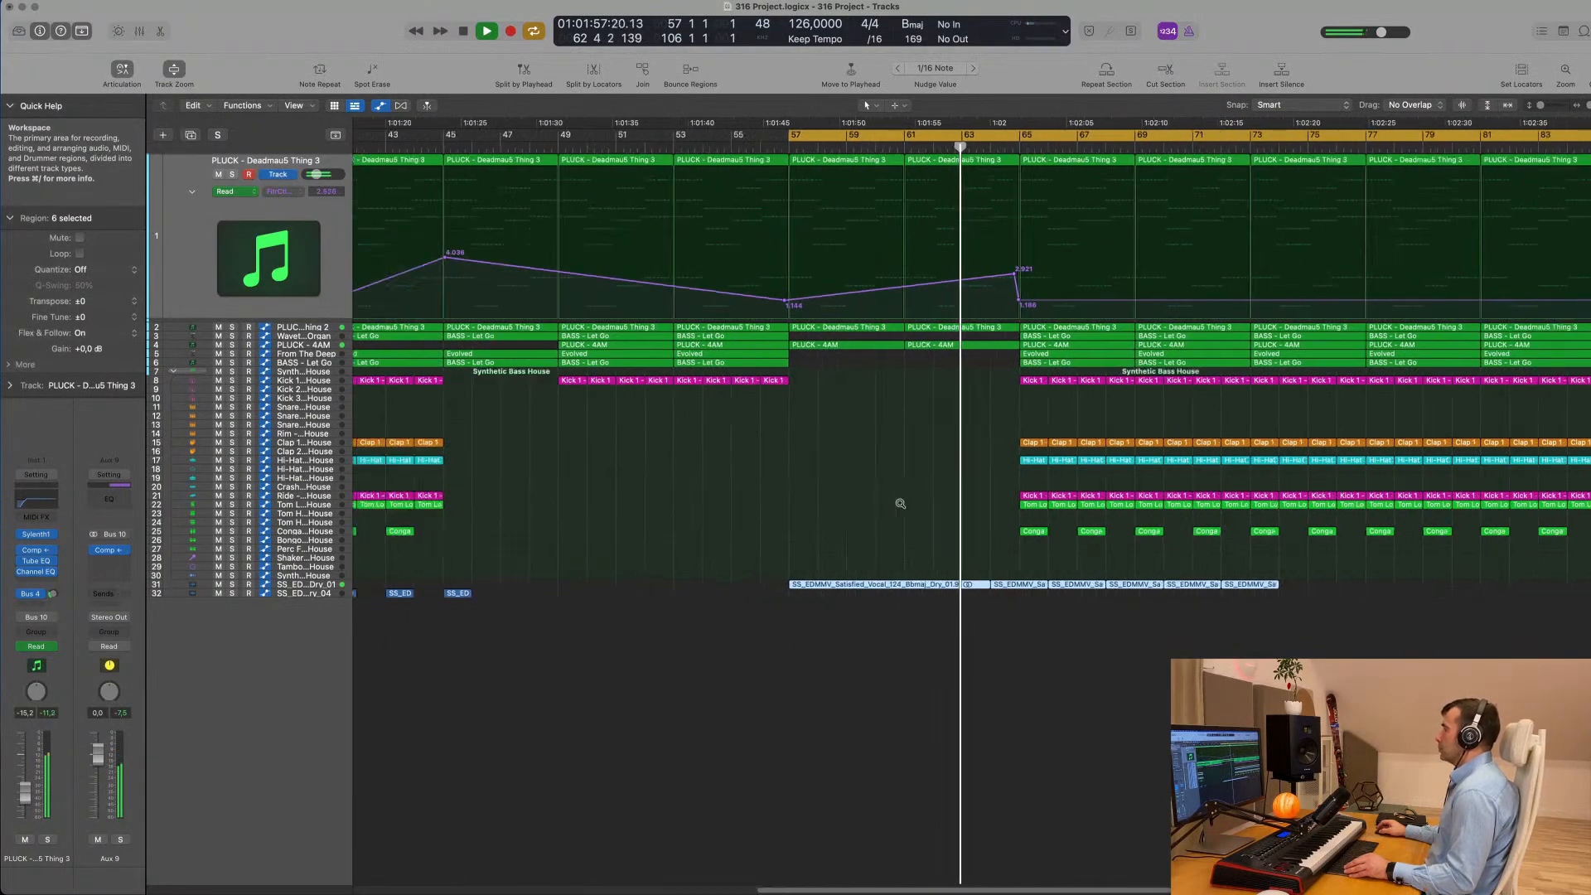
scroll(900, 503, down, 2)
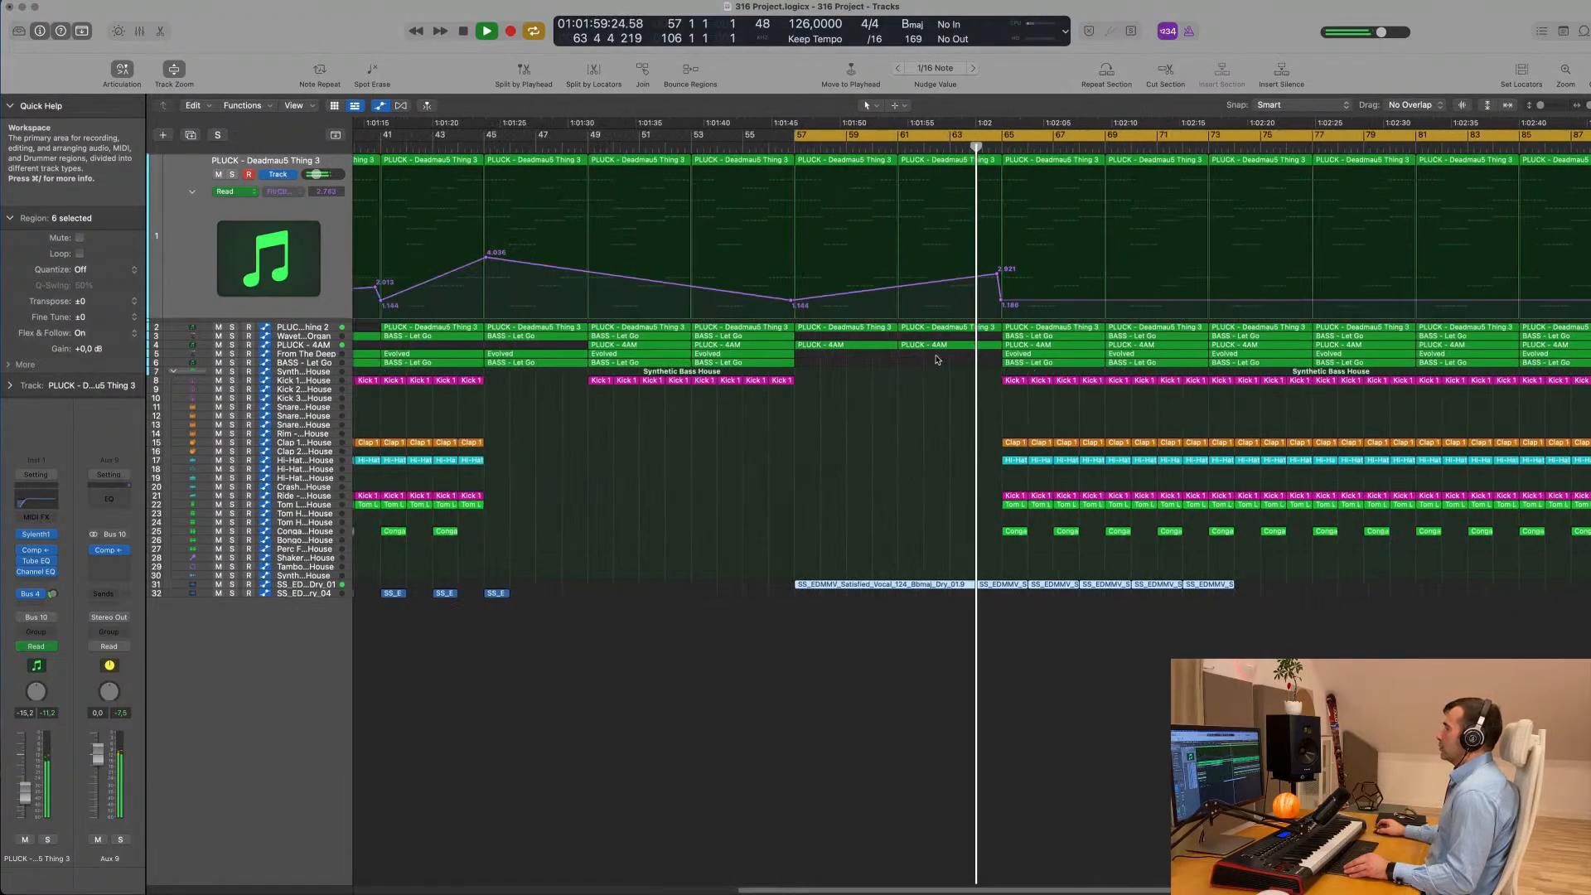
scroll(912, 456, down, 5)
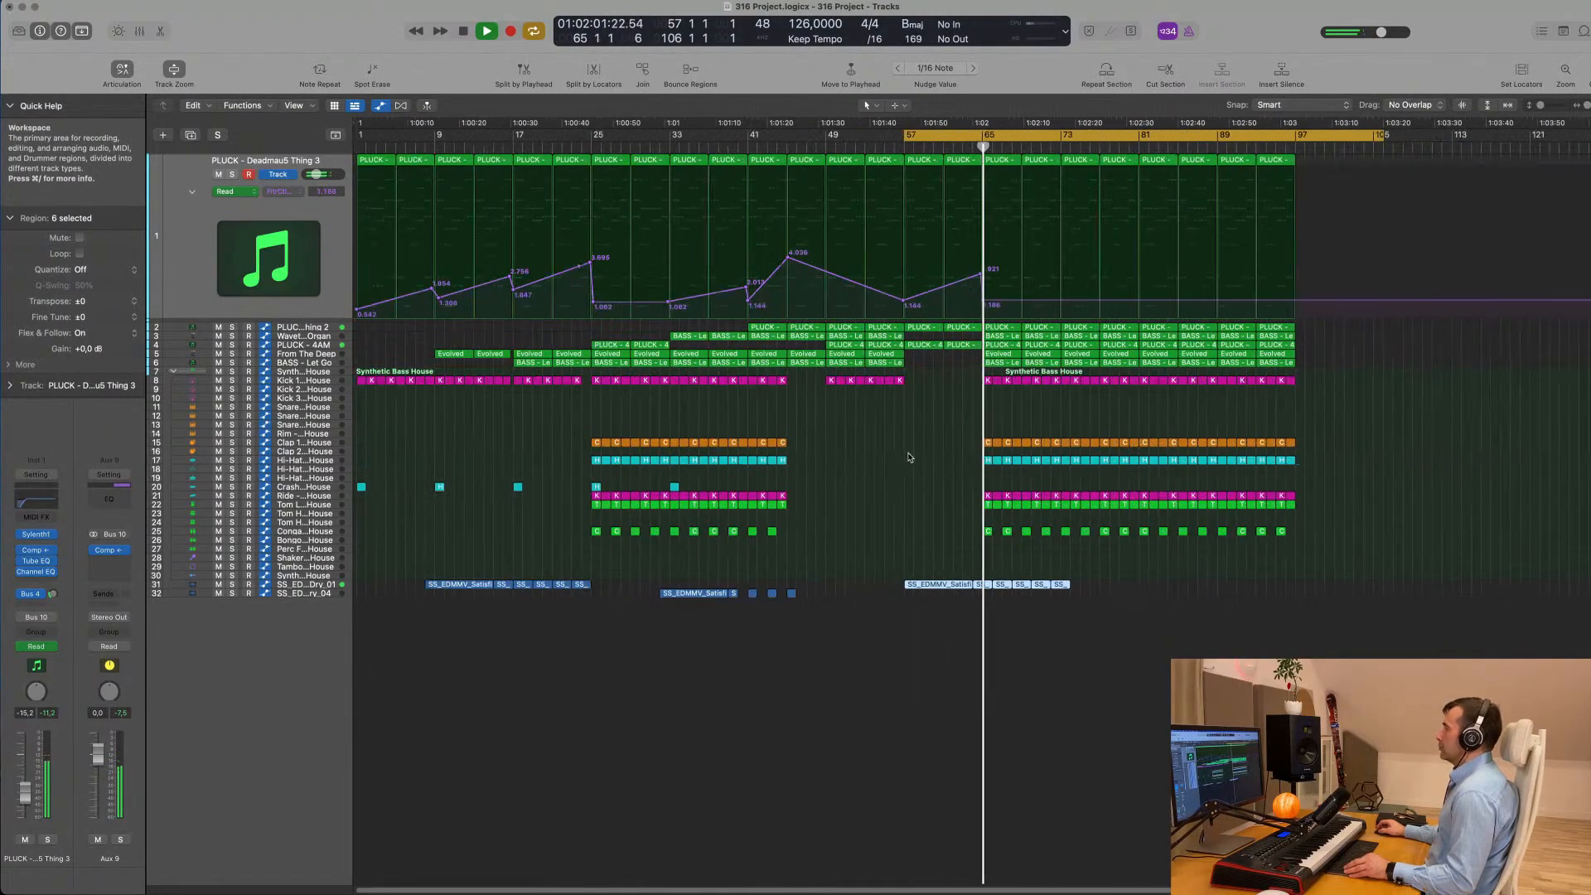